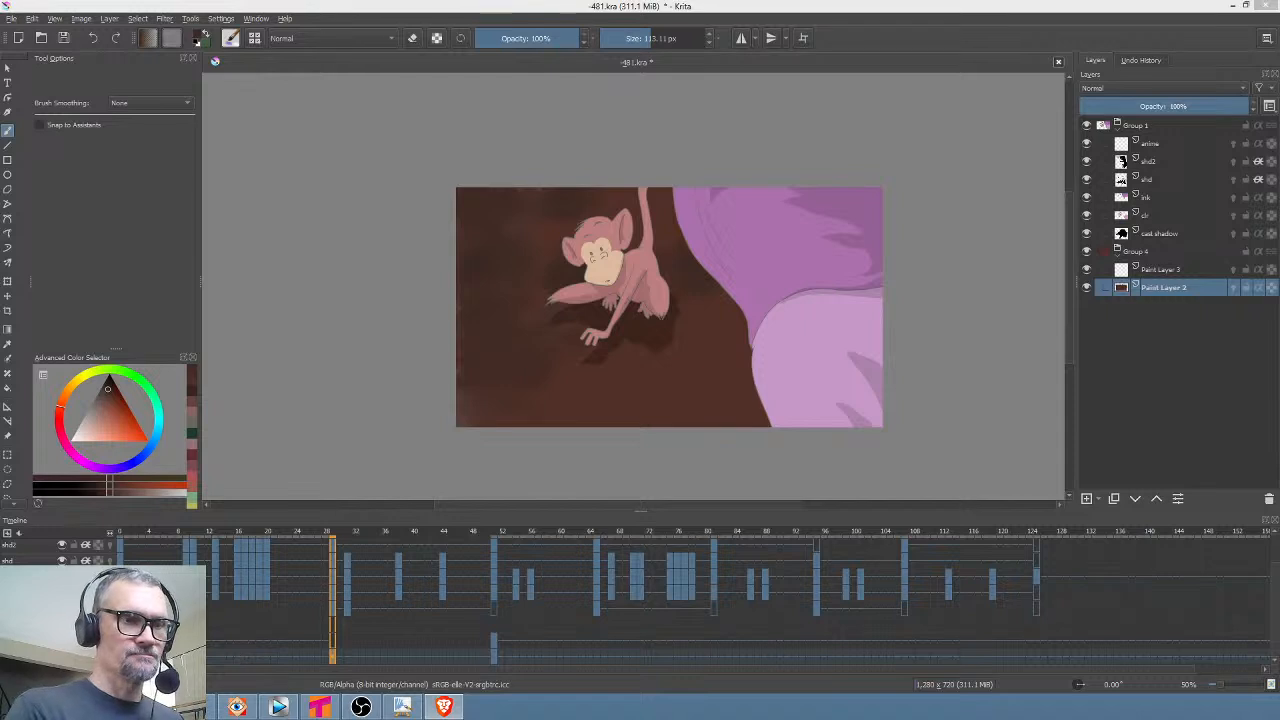
# Compare frame 29 with frame 0 and paint dark reddish-brown strokes across the lower background of frame 29 on Paint Layer 2
pyautogui.click(120, 656)
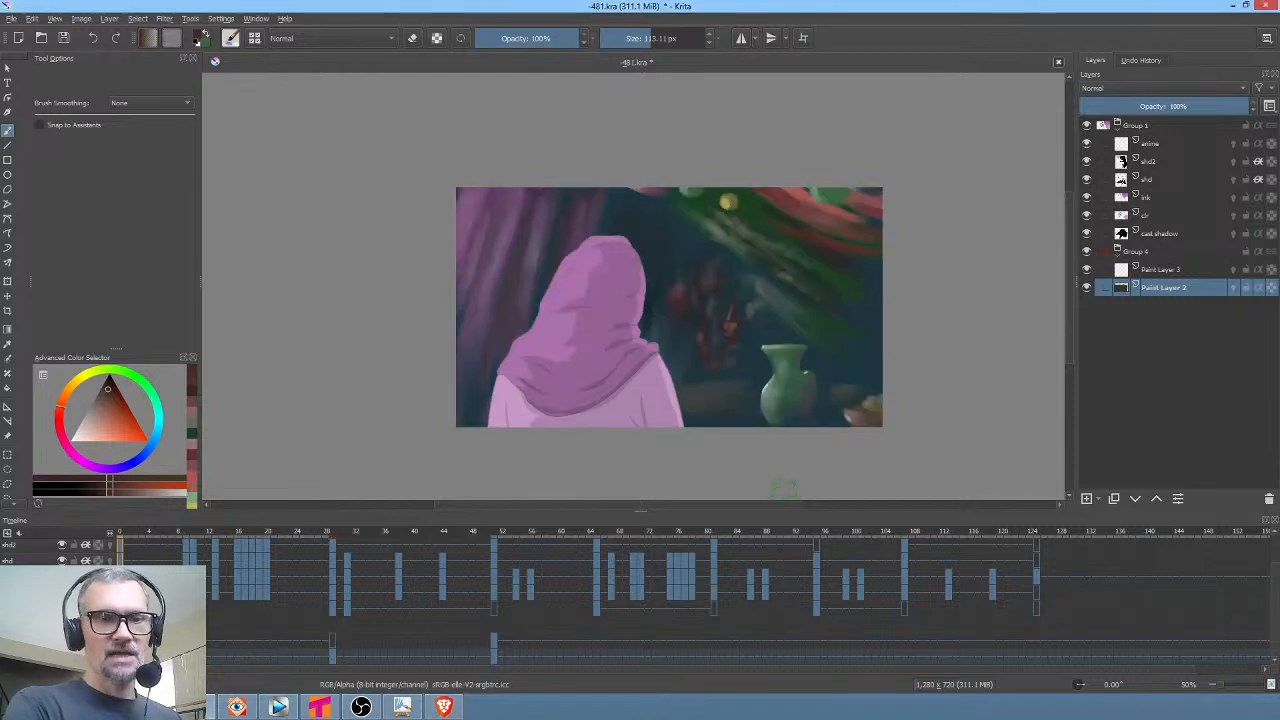
pyautogui.click(332, 650)
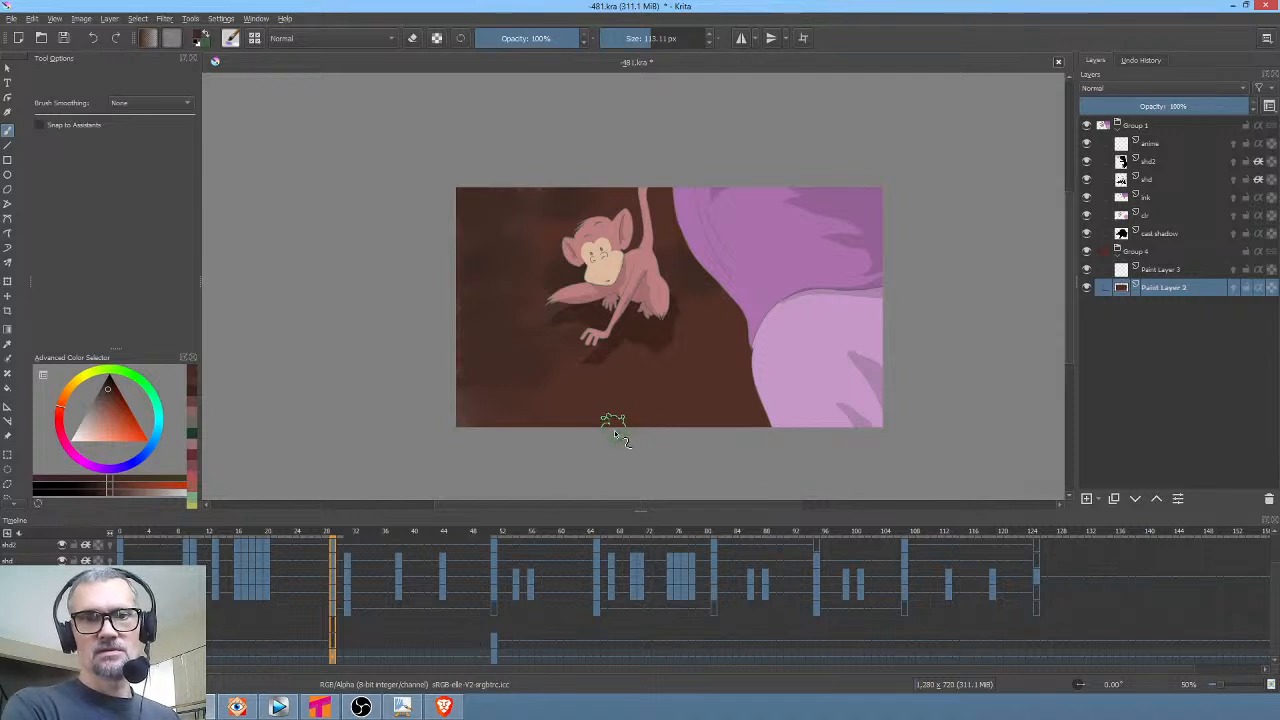
pyautogui.moveTo(689, 434)
pyautogui.mouseDown()
pyautogui.moveTo(730, 421)
pyautogui.moveTo(659, 431)
pyautogui.moveTo(710, 411)
pyautogui.moveTo(717, 385)
pyautogui.moveTo(685, 381)
pyautogui.moveTo(732, 411)
pyautogui.moveTo(735, 361)
pyautogui.moveTo(679, 373)
pyautogui.moveTo(624, 408)
pyautogui.moveTo(633, 421)
pyautogui.moveTo(693, 425)
pyautogui.moveTo(708, 396)
pyautogui.moveTo(662, 435)
pyautogui.moveTo(642, 434)
pyautogui.moveTo(649, 418)
pyautogui.moveTo(627, 408)
pyautogui.moveTo(538, 411)
pyautogui.moveTo(527, 389)
pyautogui.moveTo(467, 420)
pyautogui.moveTo(518, 410)
pyautogui.moveTo(467, 398)
pyautogui.moveTo(498, 431)
pyautogui.moveTo(518, 492)
pyautogui.moveTo(595, 398)
pyautogui.moveTo(586, 408)
pyautogui.moveTo(616, 420)
pyautogui.moveTo(586, 438)
pyautogui.moveTo(621, 432)
pyautogui.moveTo(618, 409)
pyautogui.moveTo(584, 434)
pyautogui.moveTo(509, 442)
pyautogui.moveTo(597, 415)
pyautogui.moveTo(614, 445)
pyautogui.moveTo(583, 483)
pyautogui.moveTo(523, 410)
pyautogui.moveTo(530, 381)
pyautogui.moveTo(550, 426)
pyautogui.moveTo(532, 412)
pyautogui.moveTo(507, 443)
pyautogui.moveTo(530, 431)
pyautogui.moveTo(515, 405)
pyautogui.moveTo(547, 418)
pyautogui.moveTo(641, 406)
pyautogui.moveTo(504, 408)
pyautogui.moveTo(564, 388)
pyautogui.moveTo(528, 413)
pyautogui.moveTo(547, 363)
pyautogui.moveTo(529, 394)
pyautogui.moveTo(558, 400)
pyautogui.moveTo(523, 377)
pyautogui.moveTo(511, 428)
pyautogui.moveTo(560, 409)
pyautogui.moveTo(520, 431)
pyautogui.moveTo(480, 406)
pyautogui.moveTo(560, 429)
pyautogui.moveTo(578, 397)
pyautogui.moveTo(531, 409)
pyautogui.moveTo(457, 458)
pyautogui.mouseUp()
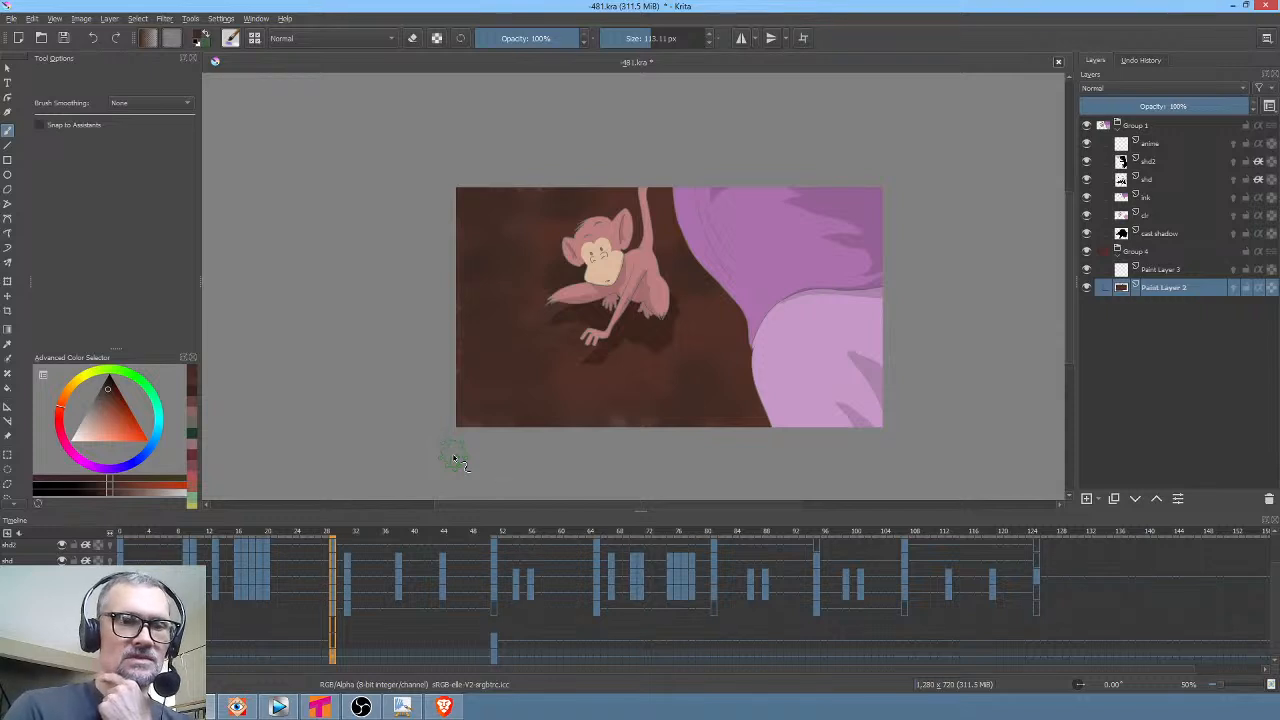
pyautogui.moveTo(343, 534); pyautogui.dragTo(330, 585)
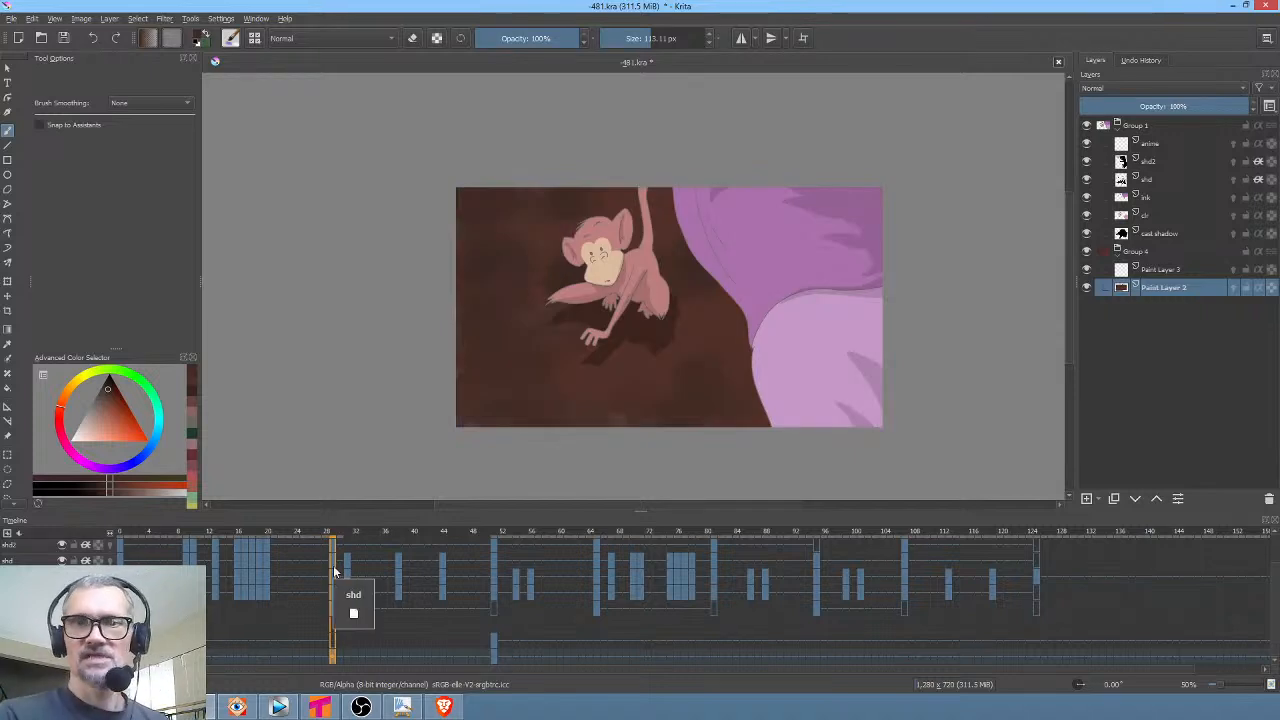
# Temporarily hide Group 1 to examine the bare backgrounds of frames 29 and 65
pyautogui.click(1089, 124)
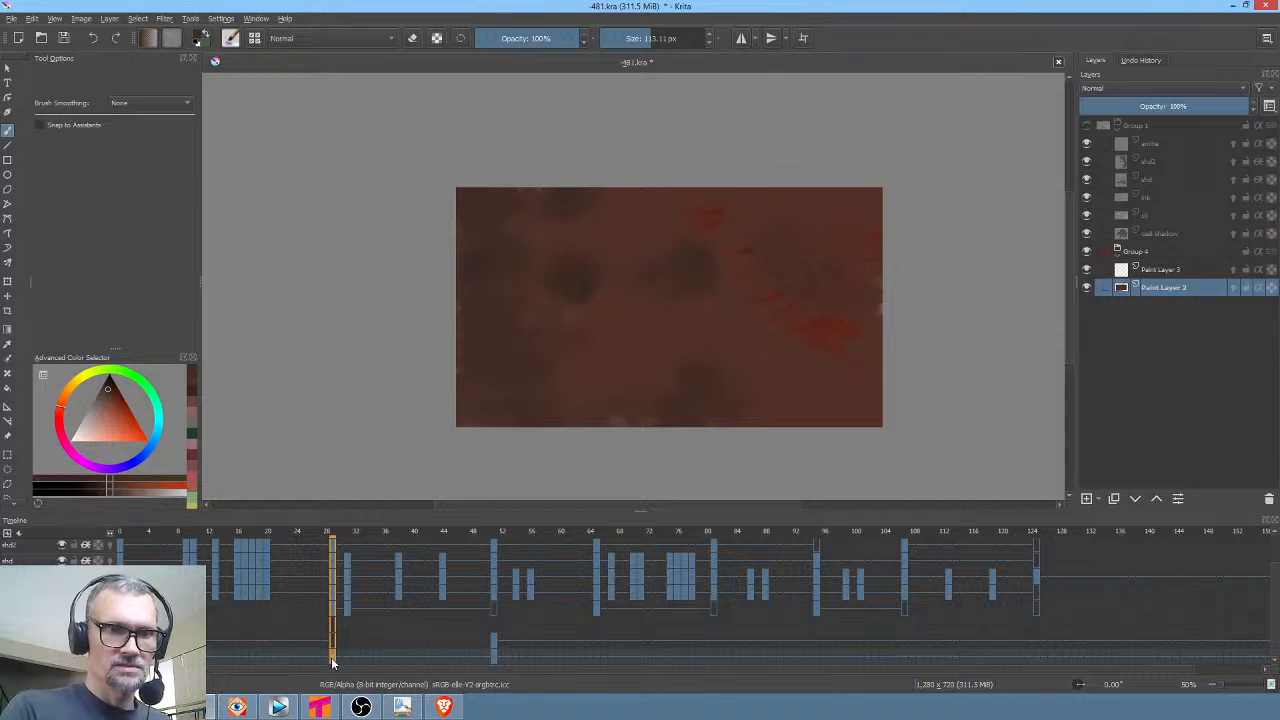
pyautogui.click(595, 658)
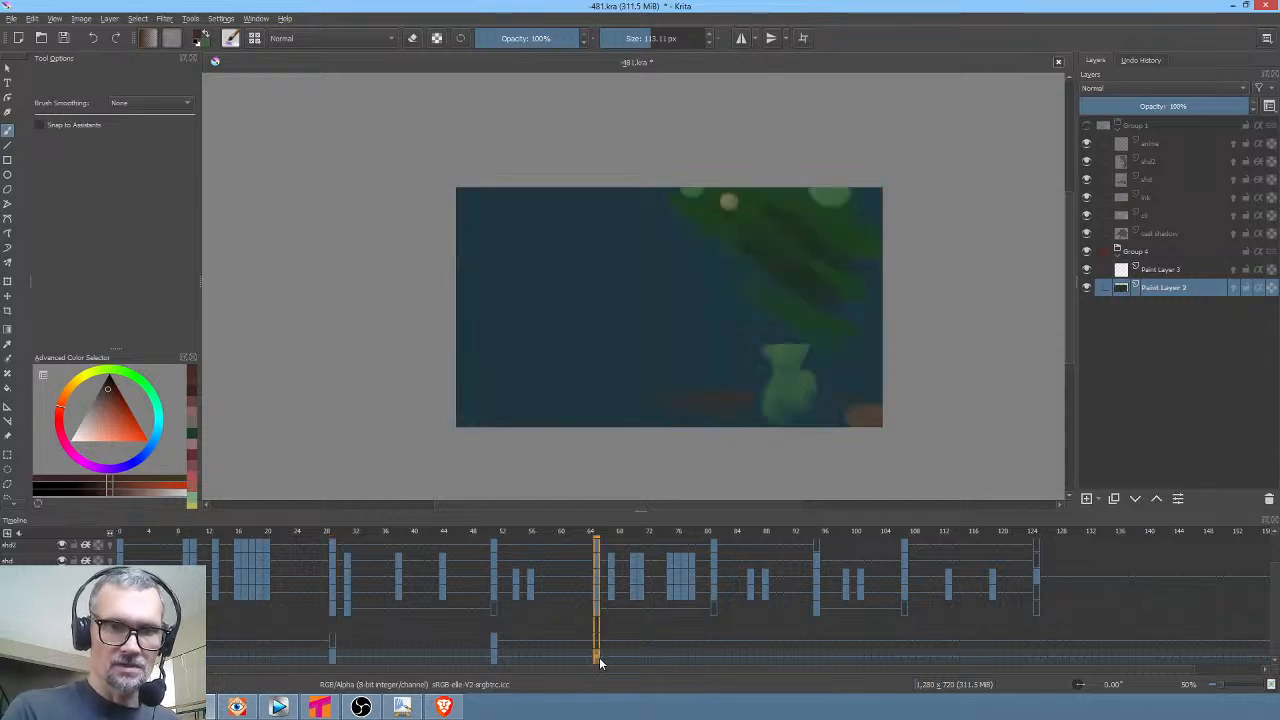
pyautogui.click(1086, 125)
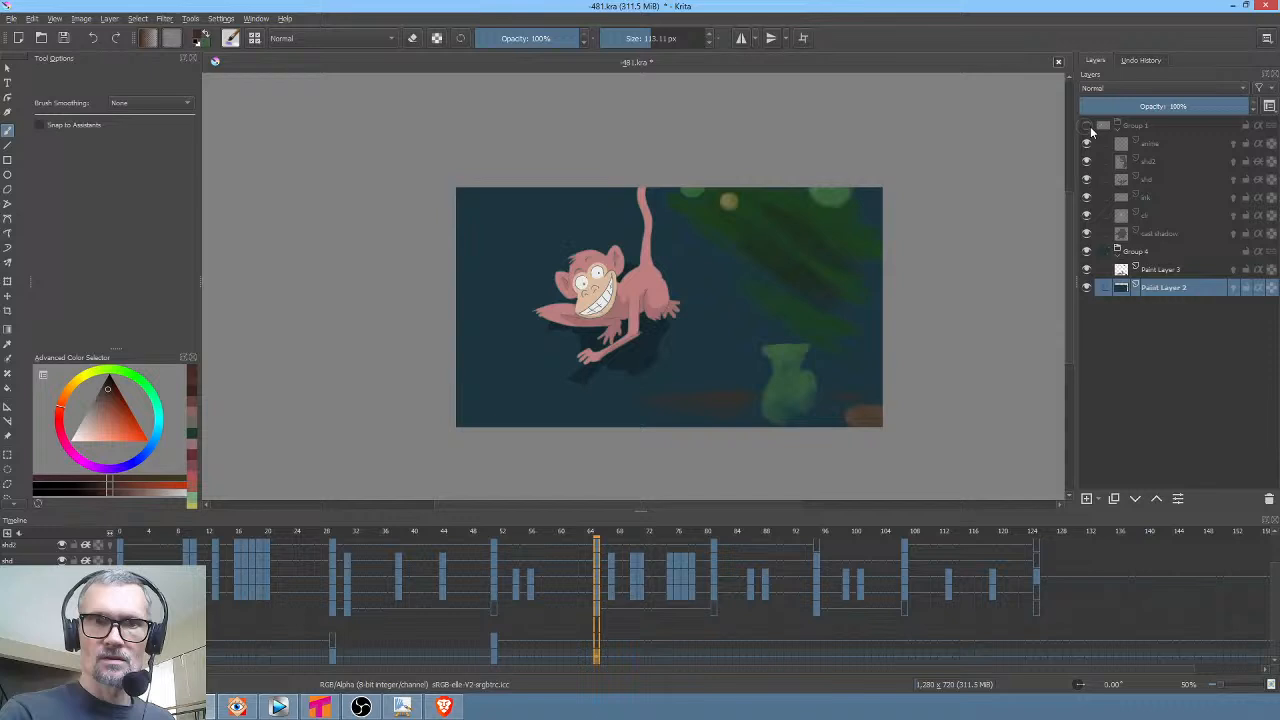
# Copy the Paint Layer 2 and Paint Layer 3 background keyframes from frame 29 to frame 65
pyautogui.click(334, 662)
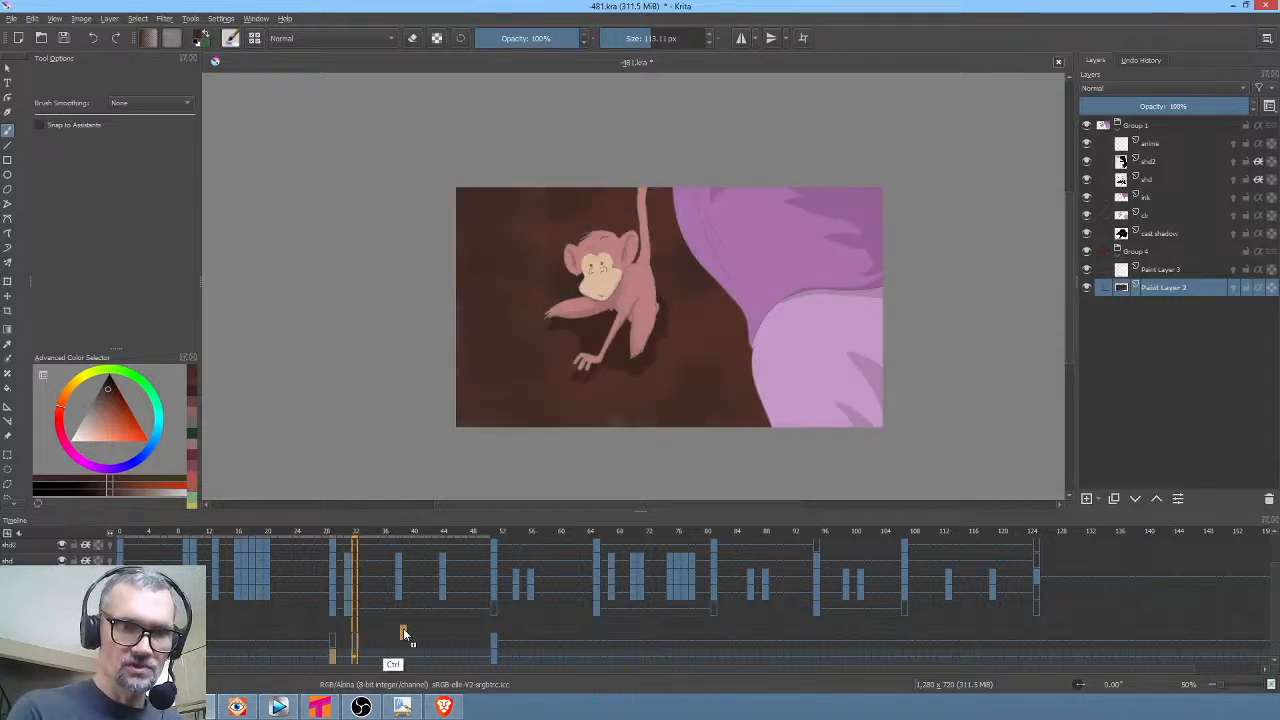
pyautogui.click(597, 658)
pyautogui.click(598, 655)
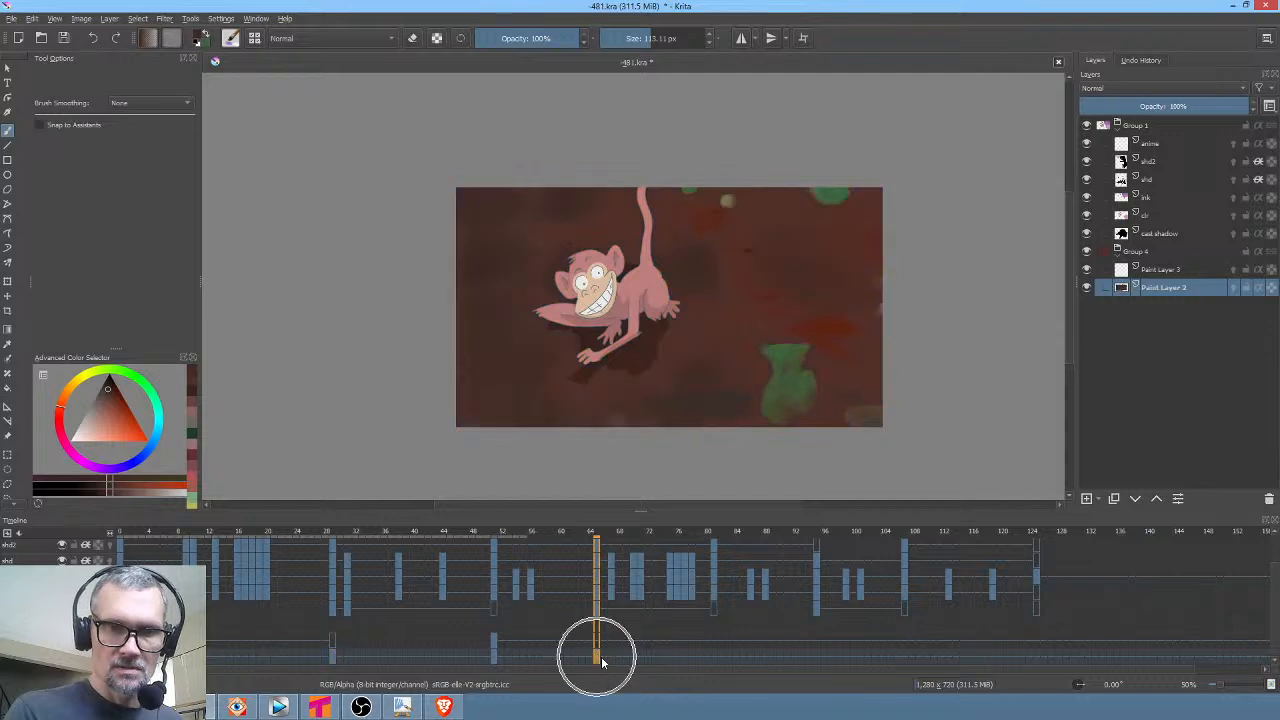
pyautogui.click(333, 640)
pyautogui.moveTo(333, 640)
pyautogui.mouseDown()
pyautogui.moveTo(371, 620)
pyautogui.moveTo(605, 625)
pyautogui.moveTo(598, 668)
pyautogui.mouseUp()
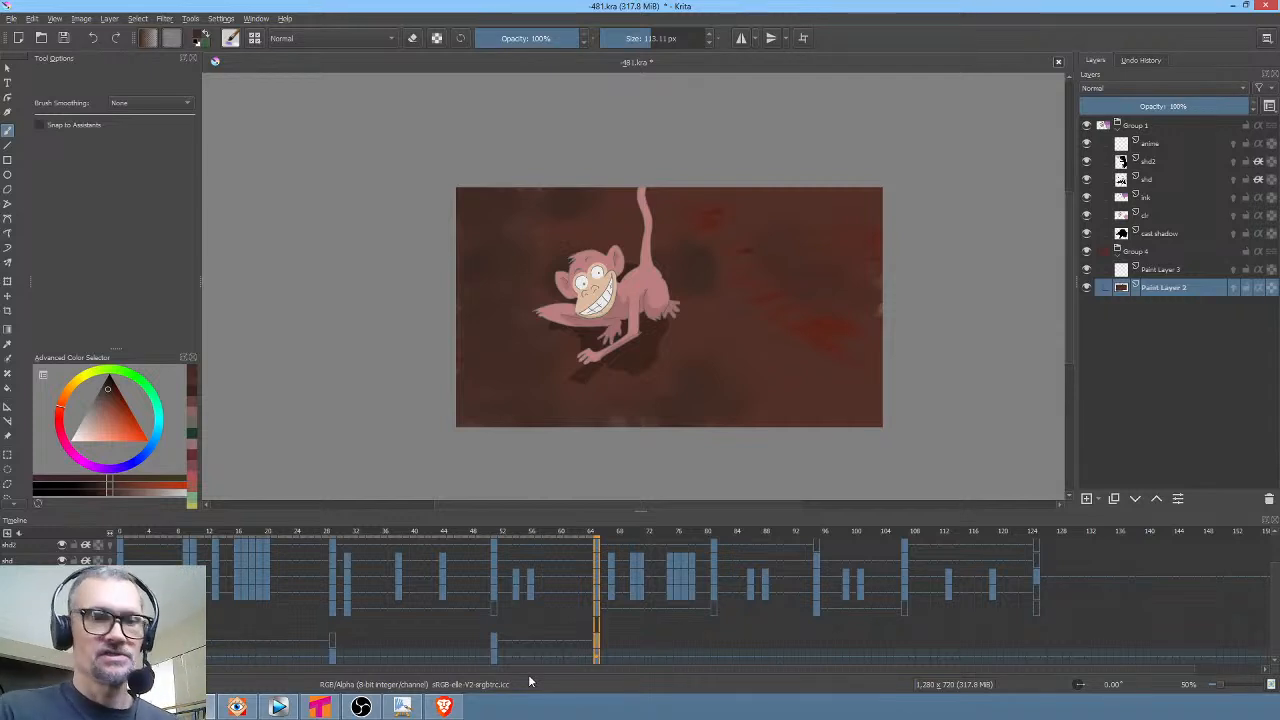
pyautogui.moveTo(686, 543); pyautogui.dragTo(627, 537)
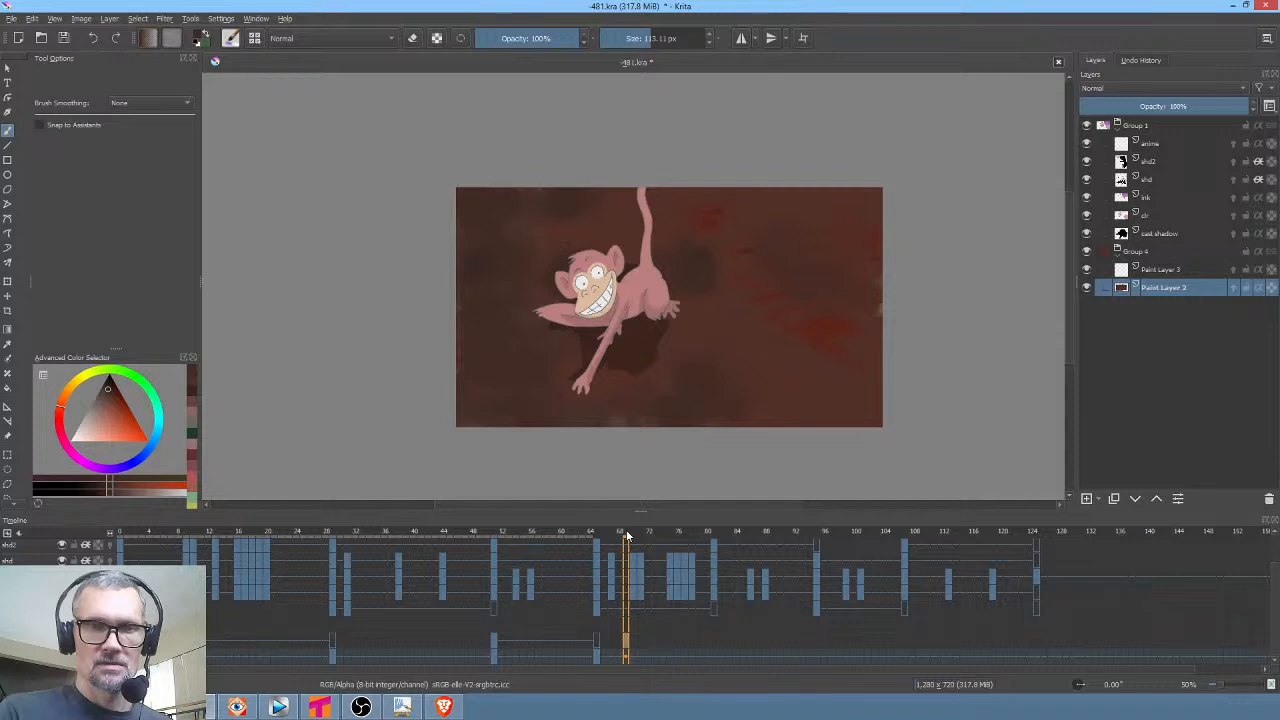
pyautogui.click(597, 659)
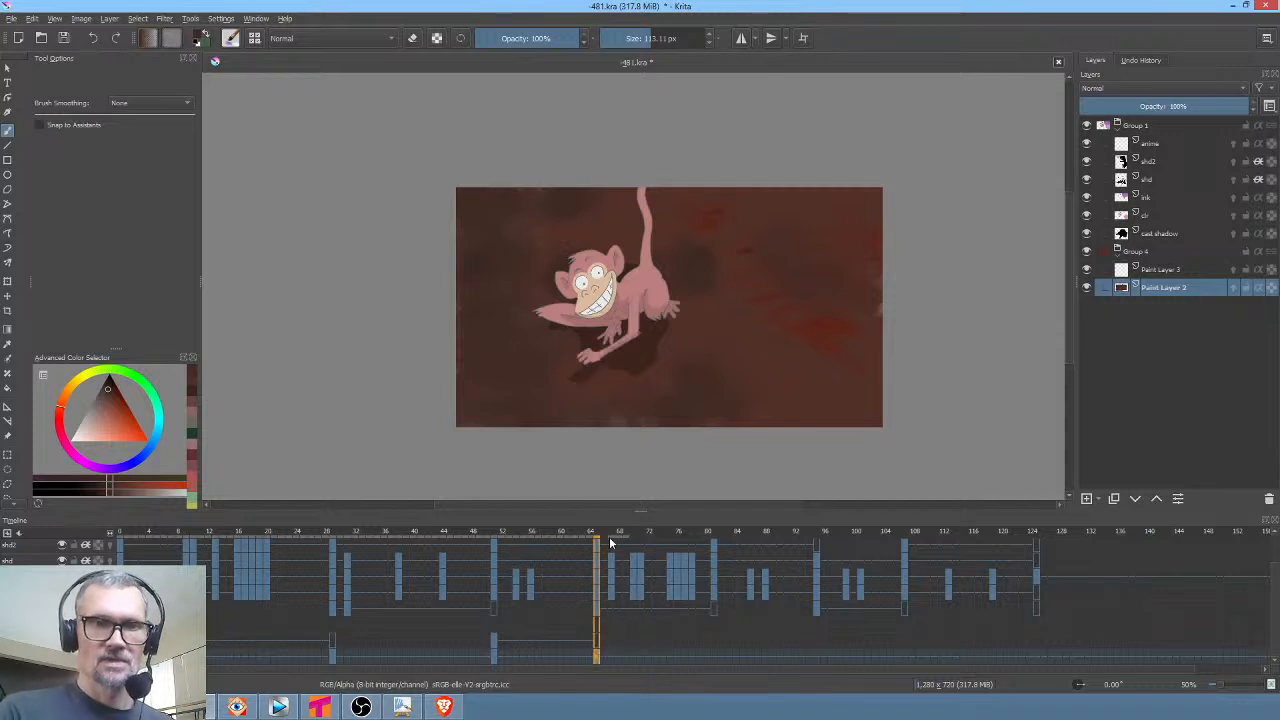
# Paint a lighter brown mound beneath the monkey on Paint Layer 3 at frame 65 and compare it with frame 29
pyautogui.click(1175, 273)
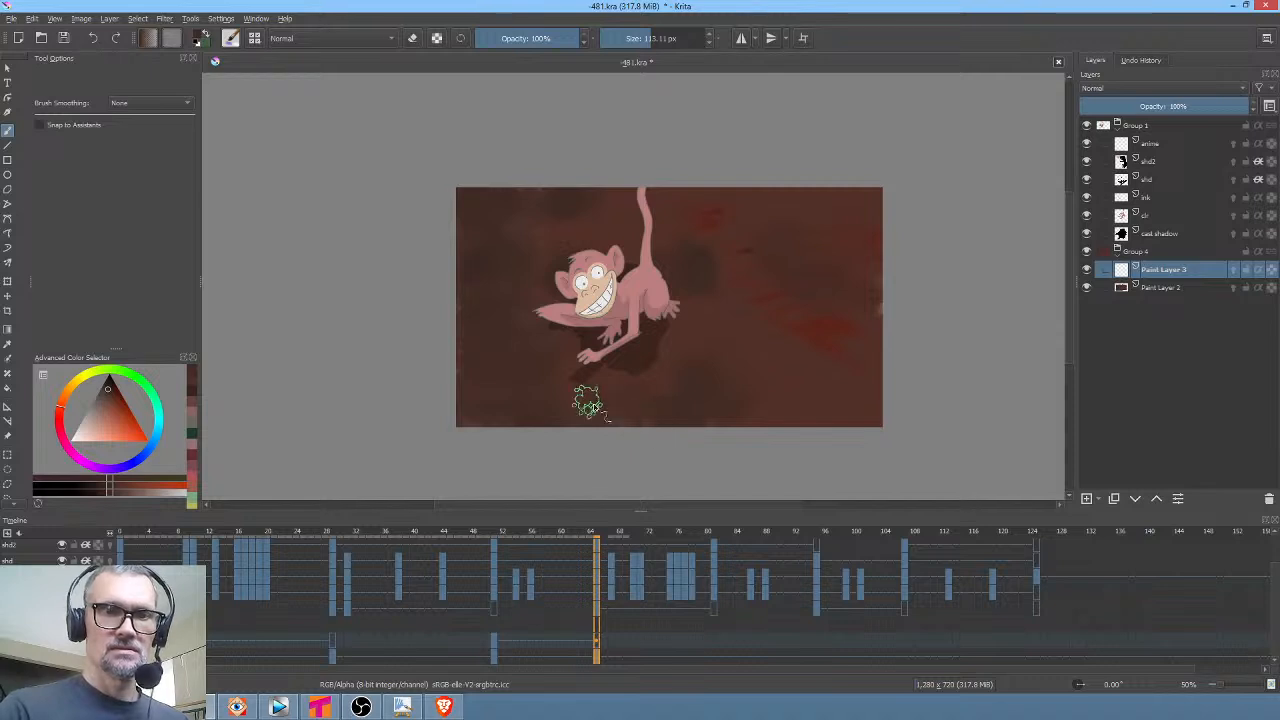
pyautogui.moveTo(109, 396)
pyautogui.mouseDown()
pyautogui.moveTo(106, 386)
pyautogui.moveTo(104, 403)
pyautogui.mouseUp()
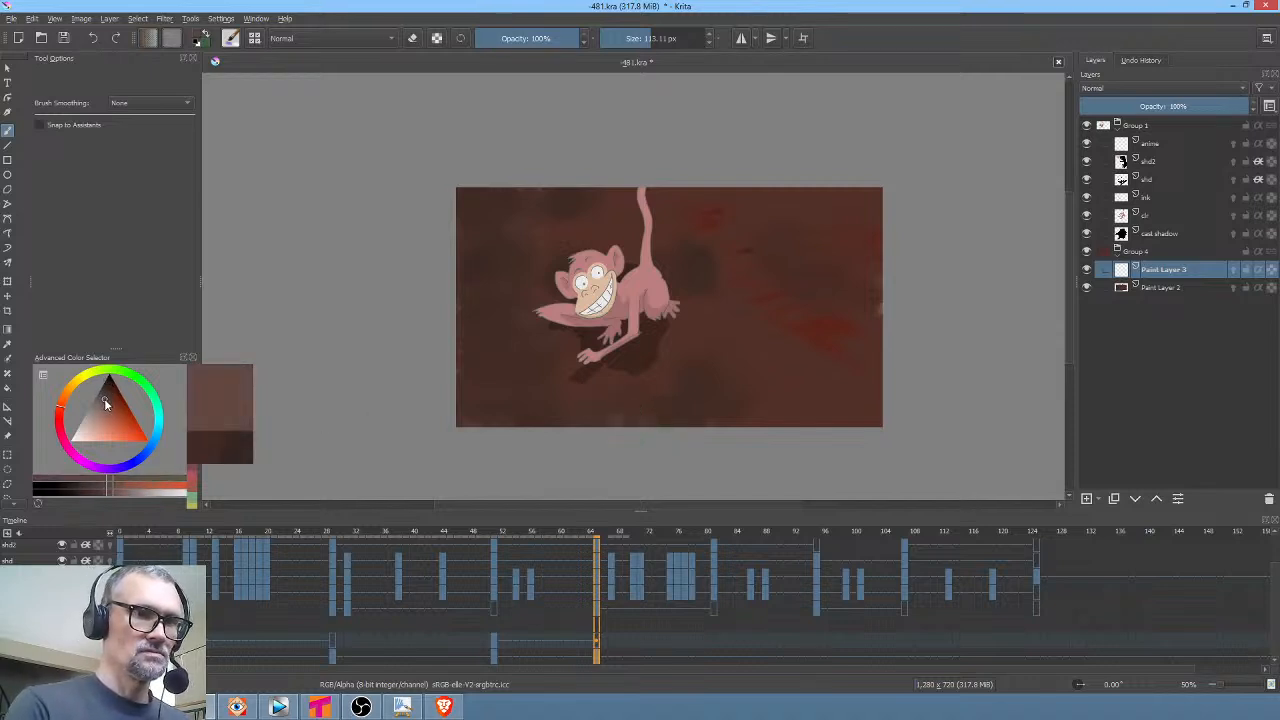
pyautogui.moveTo(605, 371); pyautogui.dragTo(705, 447)
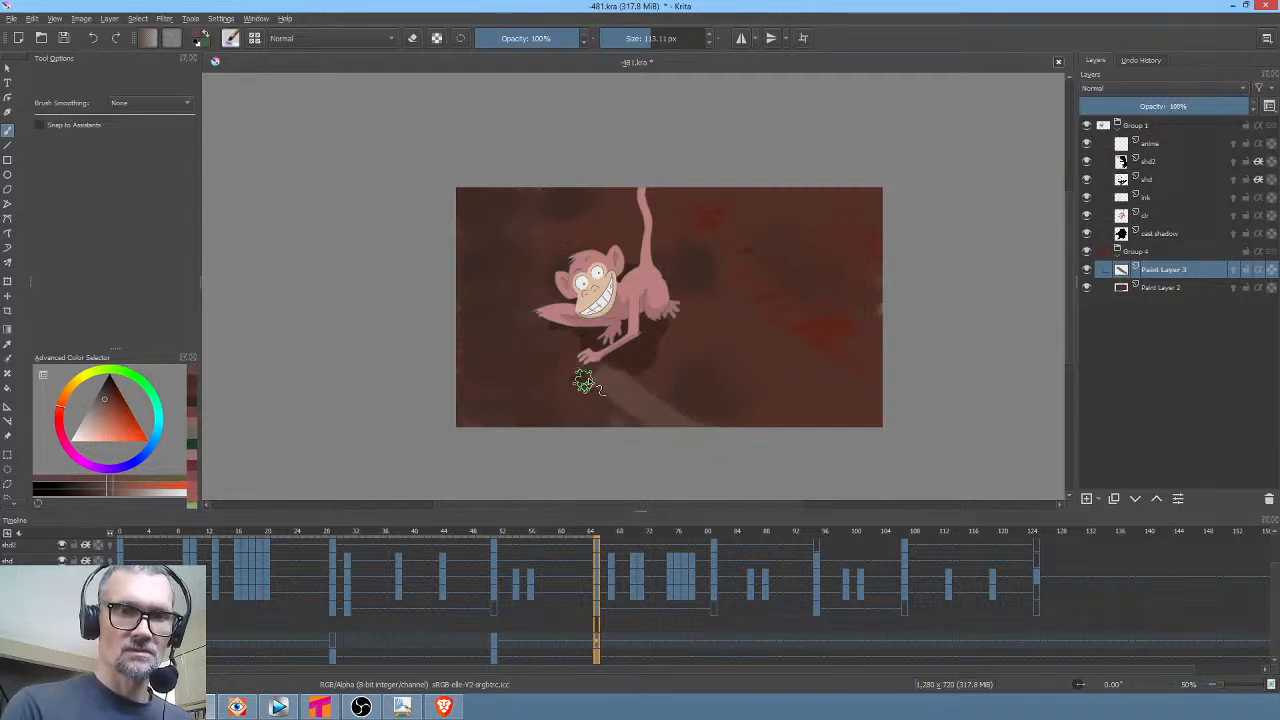
pyautogui.moveTo(583, 381)
pyautogui.mouseDown()
pyautogui.moveTo(514, 418)
pyautogui.moveTo(544, 403)
pyautogui.moveTo(600, 435)
pyautogui.moveTo(597, 422)
pyautogui.moveTo(829, 356)
pyautogui.moveTo(577, 383)
pyautogui.moveTo(609, 378)
pyautogui.moveTo(559, 406)
pyautogui.moveTo(601, 398)
pyautogui.moveTo(588, 408)
pyautogui.moveTo(626, 436)
pyautogui.moveTo(665, 430)
pyautogui.mouseUp()
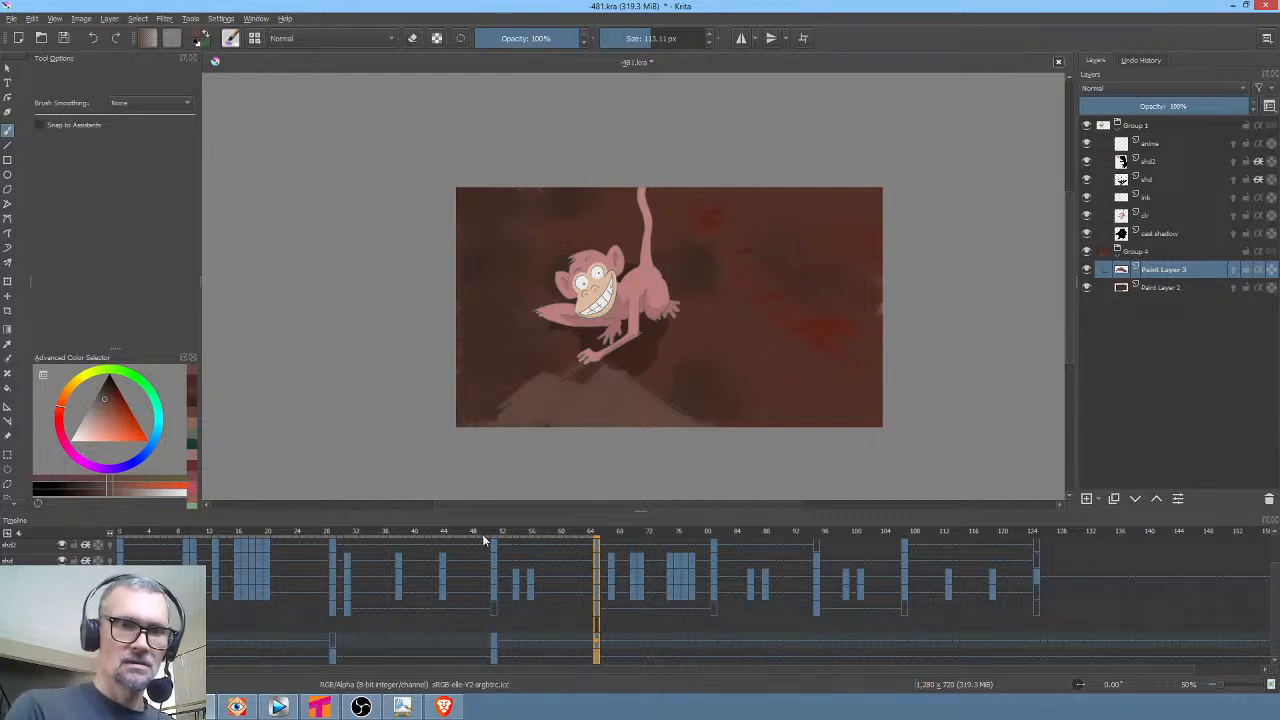
pyautogui.moveTo(485, 540); pyautogui.dragTo(333, 568)
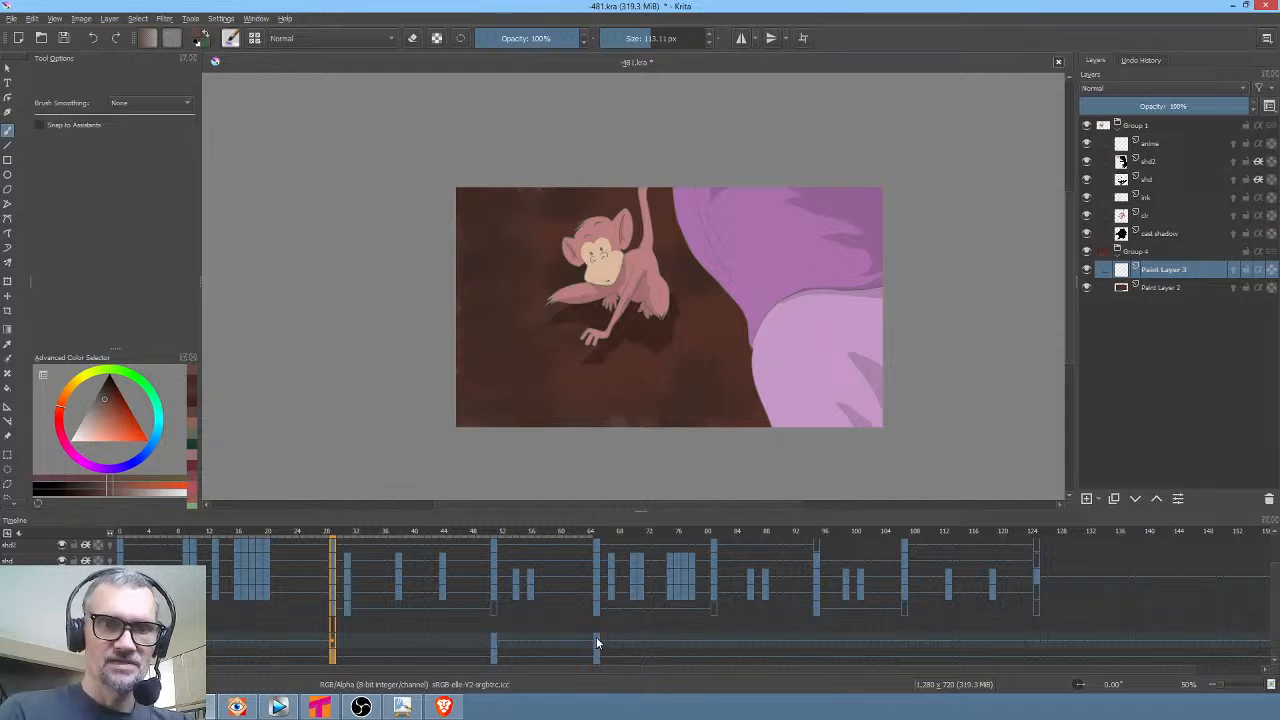
pyautogui.click(597, 645)
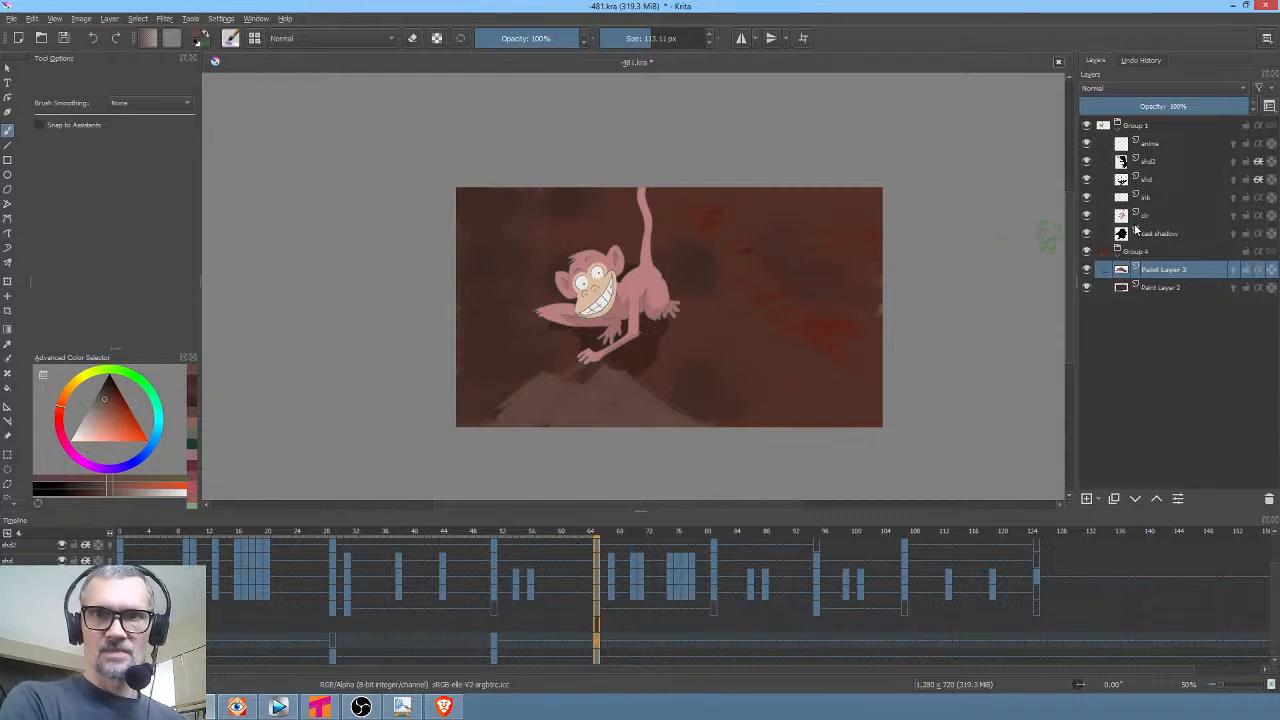
# Hide the background Group 4 and inspect frame 29 by toggling the clr and ink layers off and on
pyautogui.click(1087, 251)
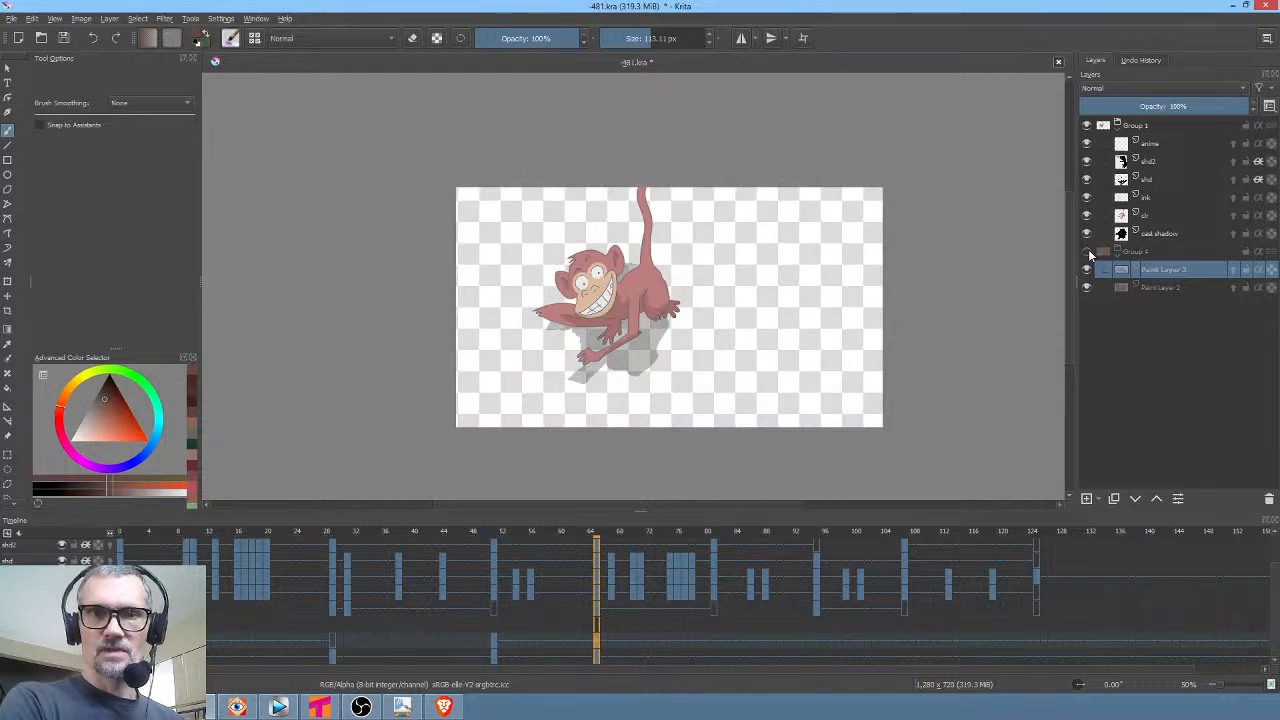
pyautogui.moveTo(461, 528); pyautogui.dragTo(329, 530)
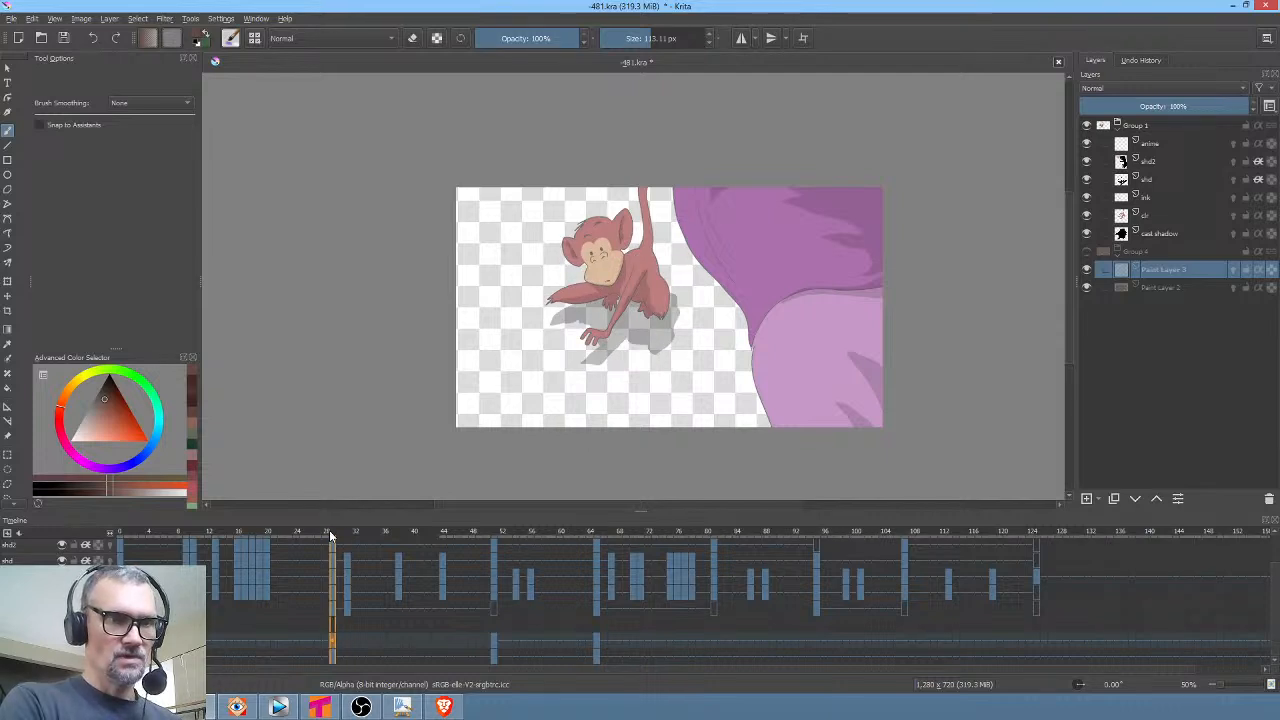
pyautogui.click(1087, 215)
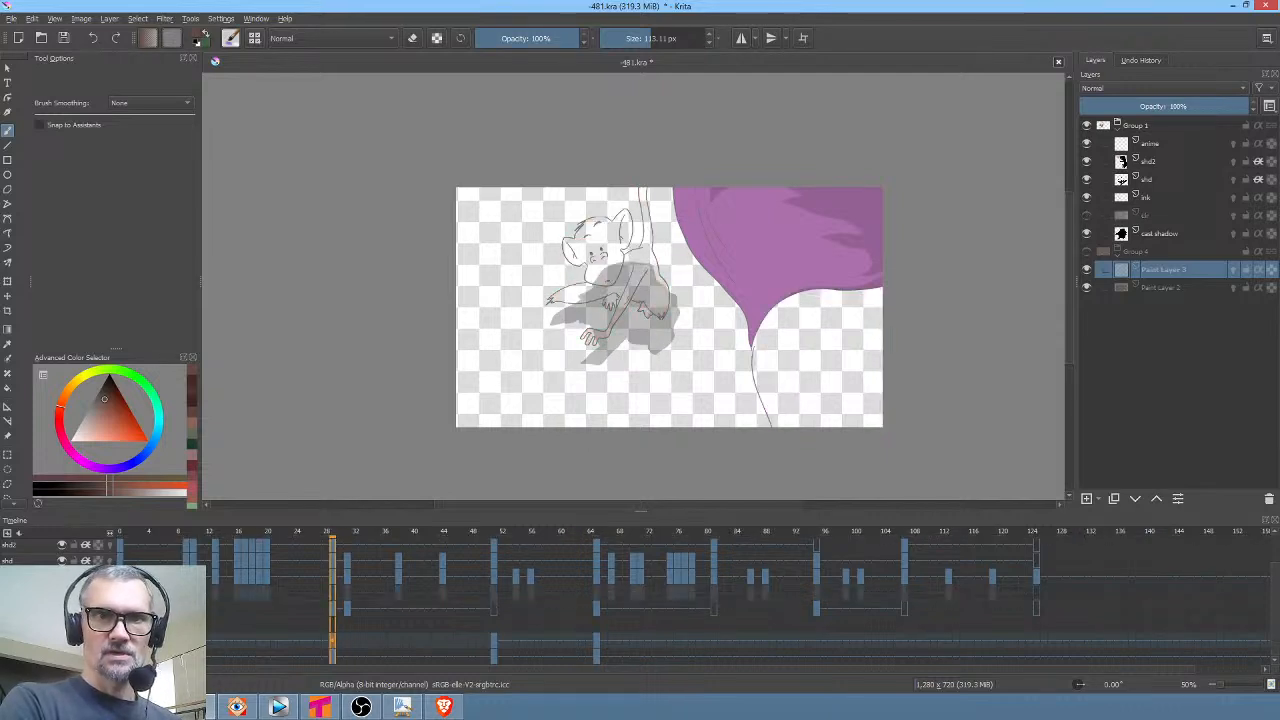
pyautogui.click(1087, 215)
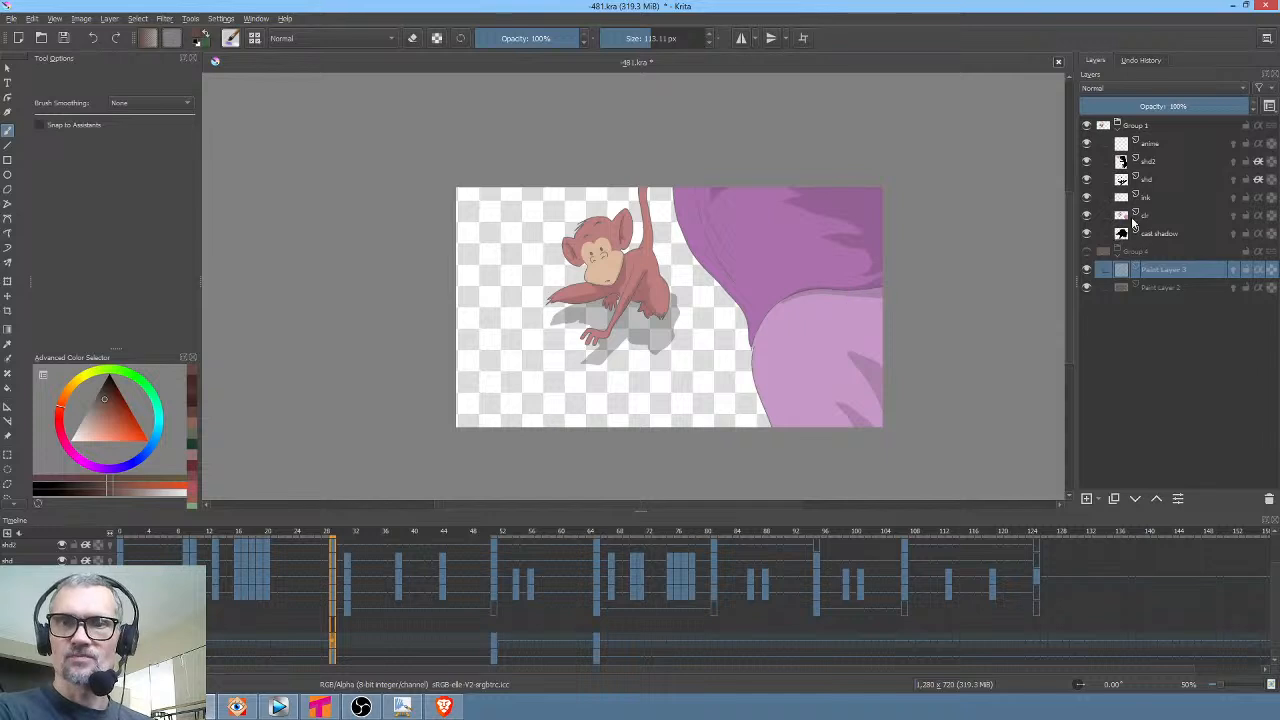
pyautogui.click(1087, 197)
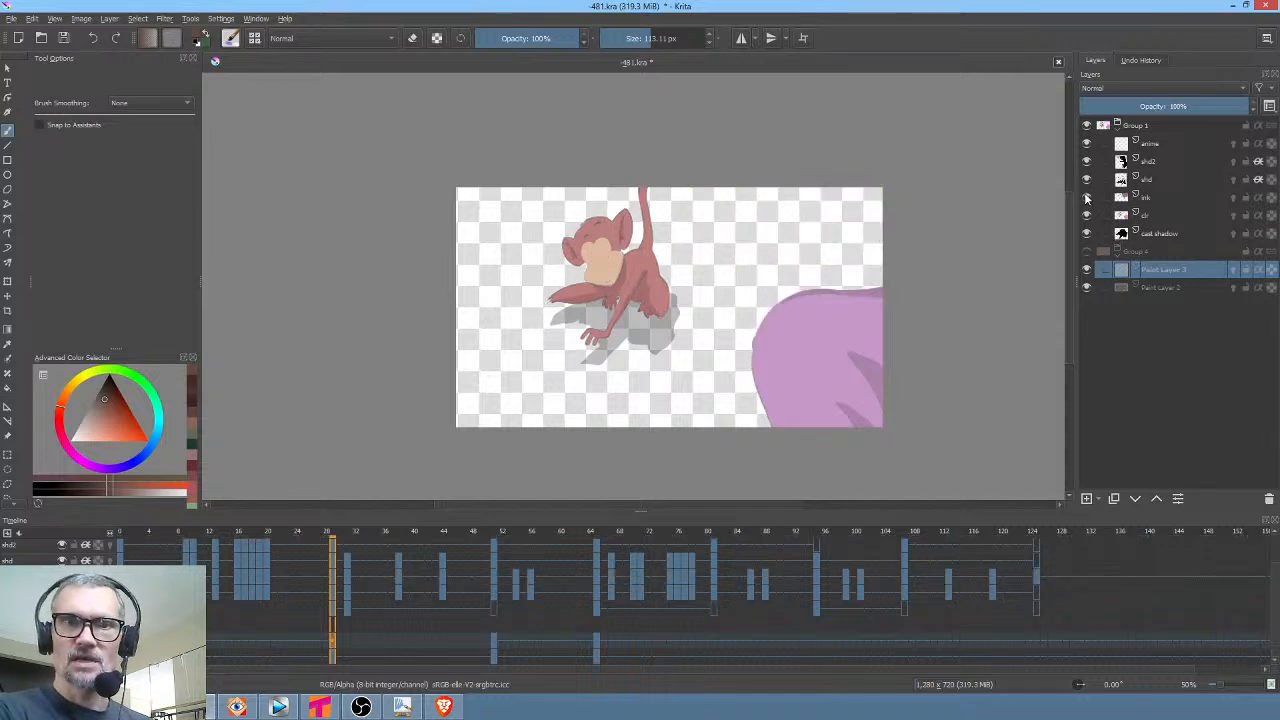
pyautogui.click(1087, 197)
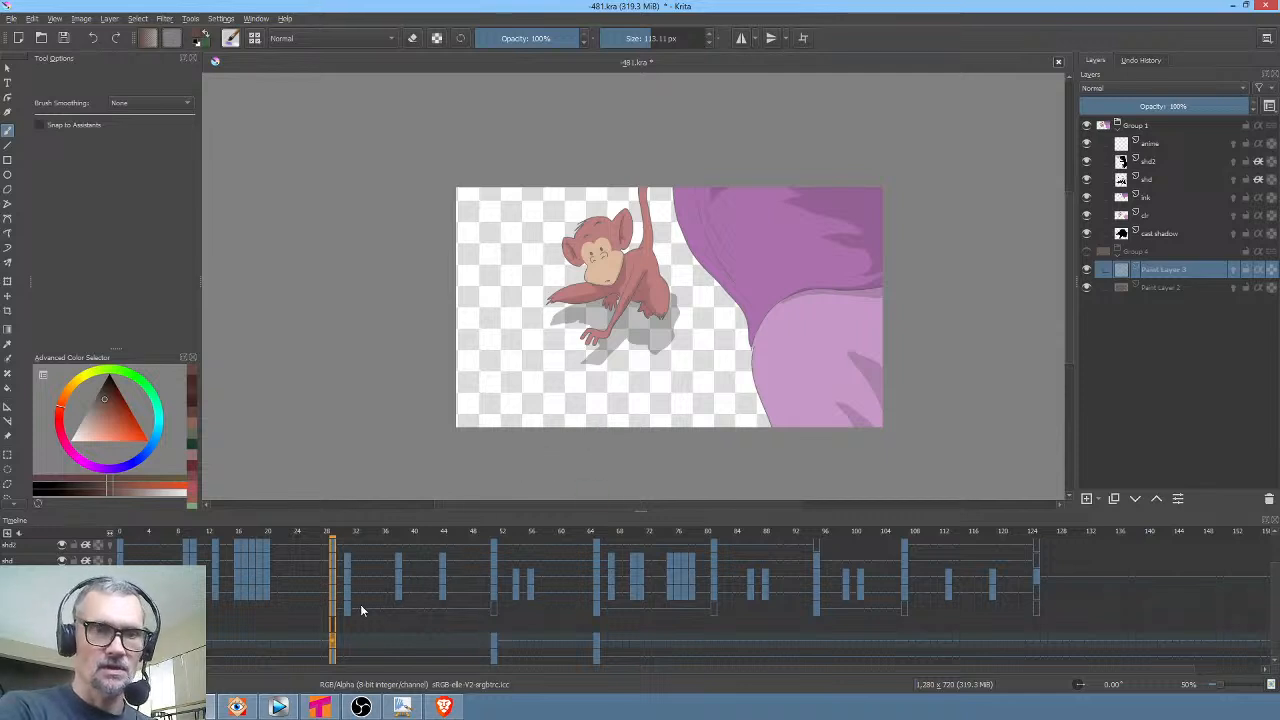
# Examine the monkey at frame 65 with the clr layer temporarily hidden
pyautogui.click(595, 642)
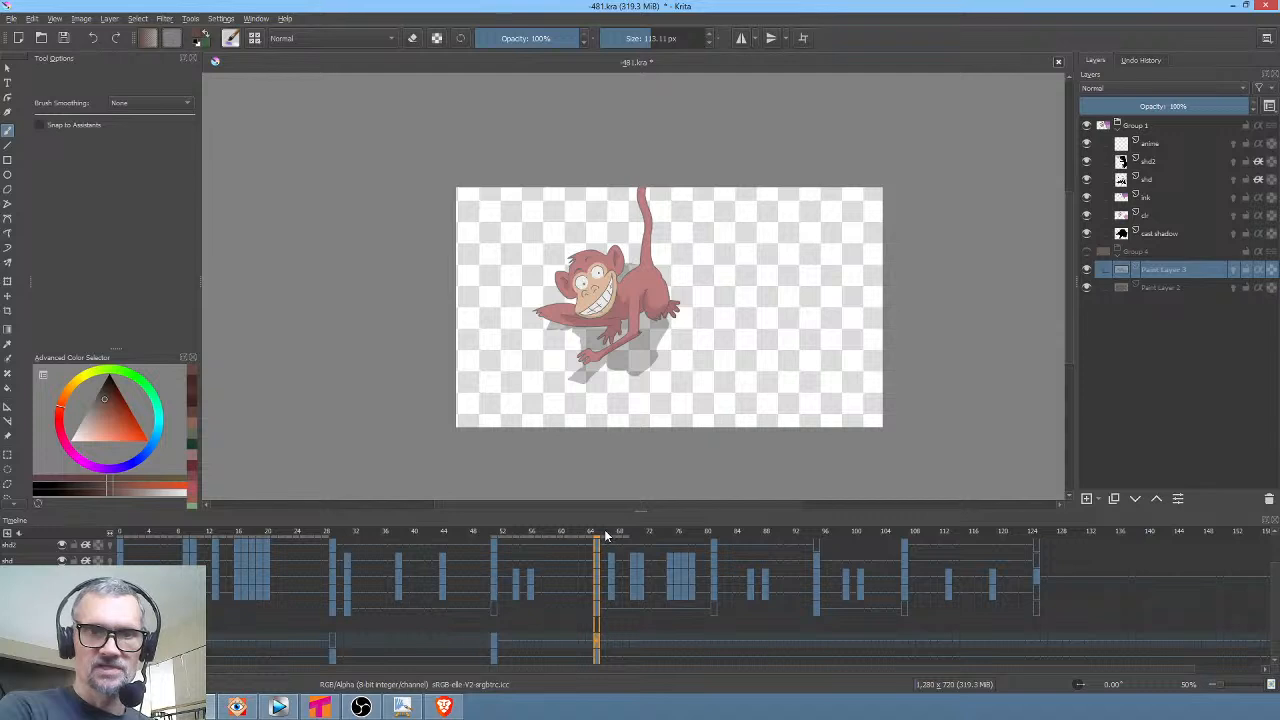
pyautogui.moveTo(605, 537)
pyautogui.mouseDown()
pyautogui.moveTo(722, 535)
pyautogui.moveTo(423, 536)
pyautogui.moveTo(940, 548)
pyautogui.moveTo(596, 546)
pyautogui.mouseUp()
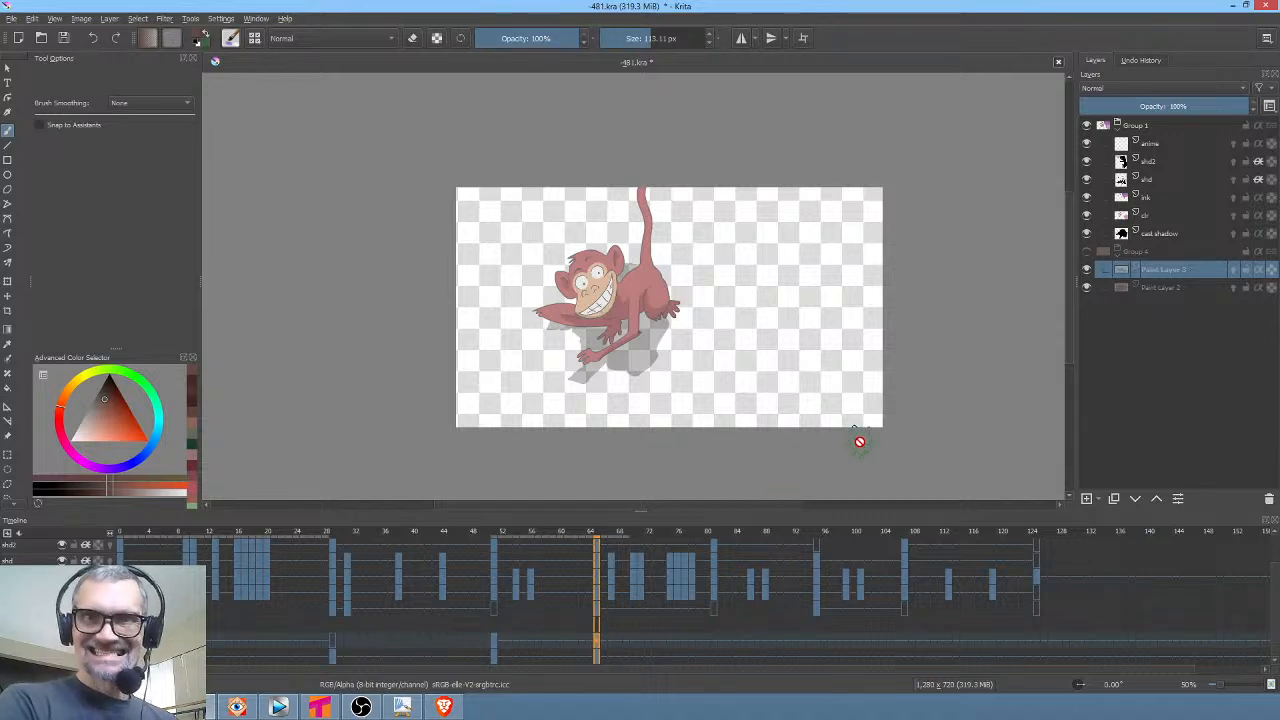
pyautogui.click(1164, 215)
pyautogui.click(1087, 216)
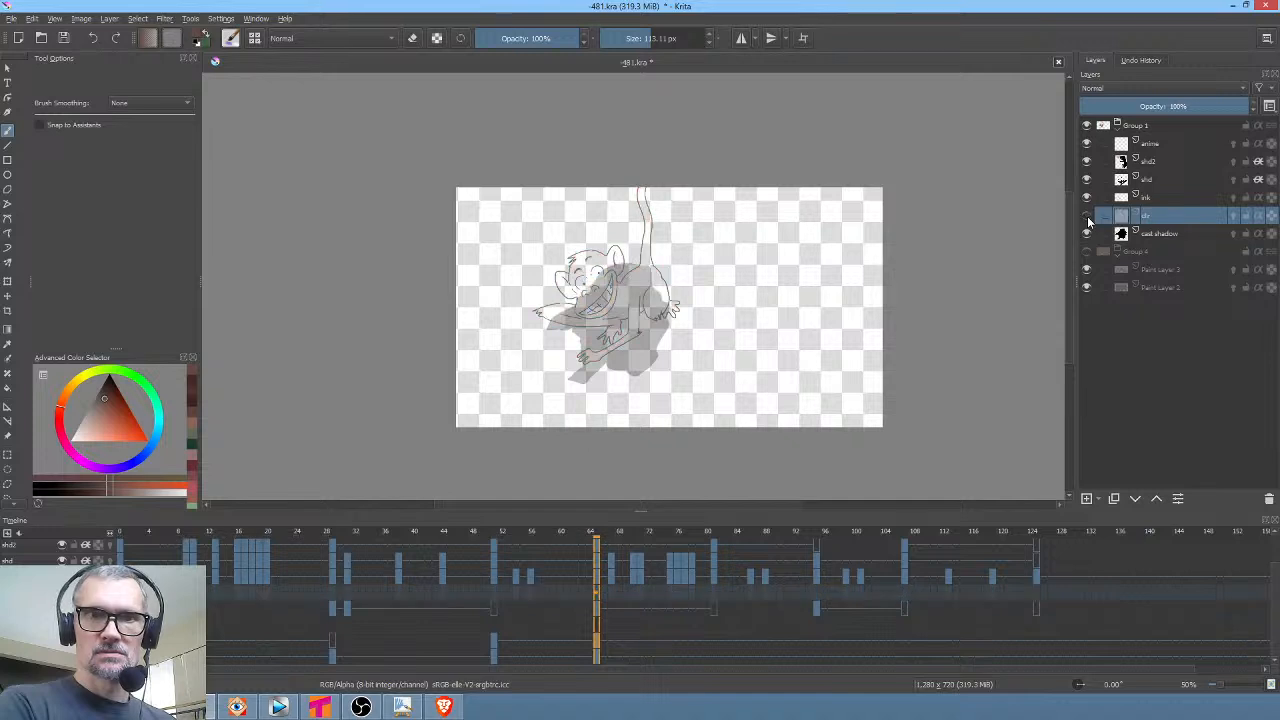
pyautogui.click(1087, 216)
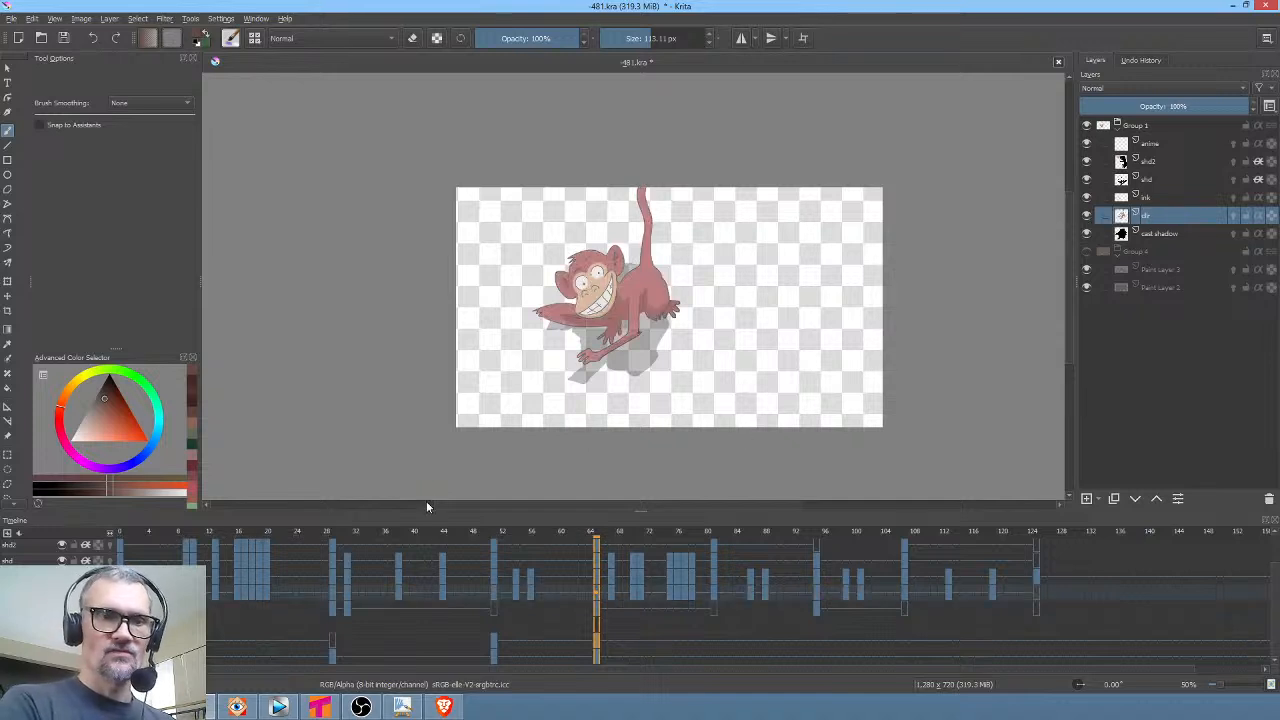
# Lasso the purple-clad figure on the ink layer at frame 29, paste it into a new layer and check its keyframes
pyautogui.click(332, 530)
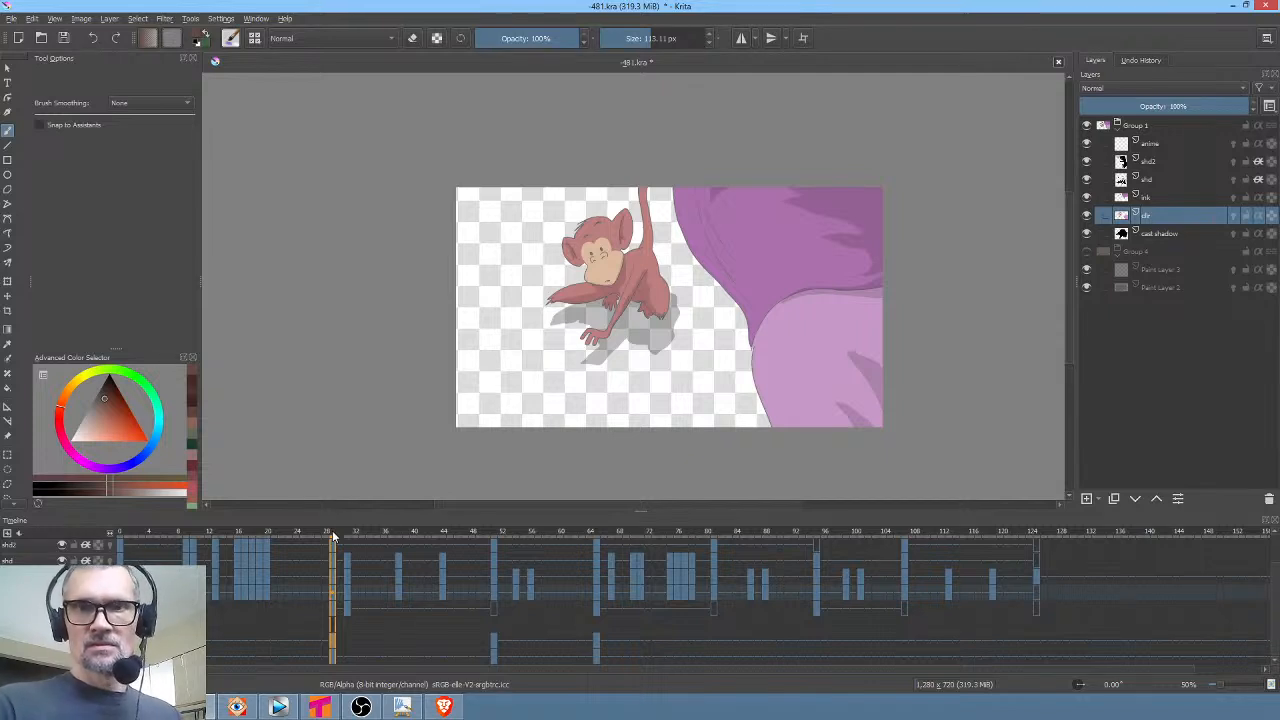
pyautogui.click(1155, 198)
pyautogui.moveTo(1160, 188)
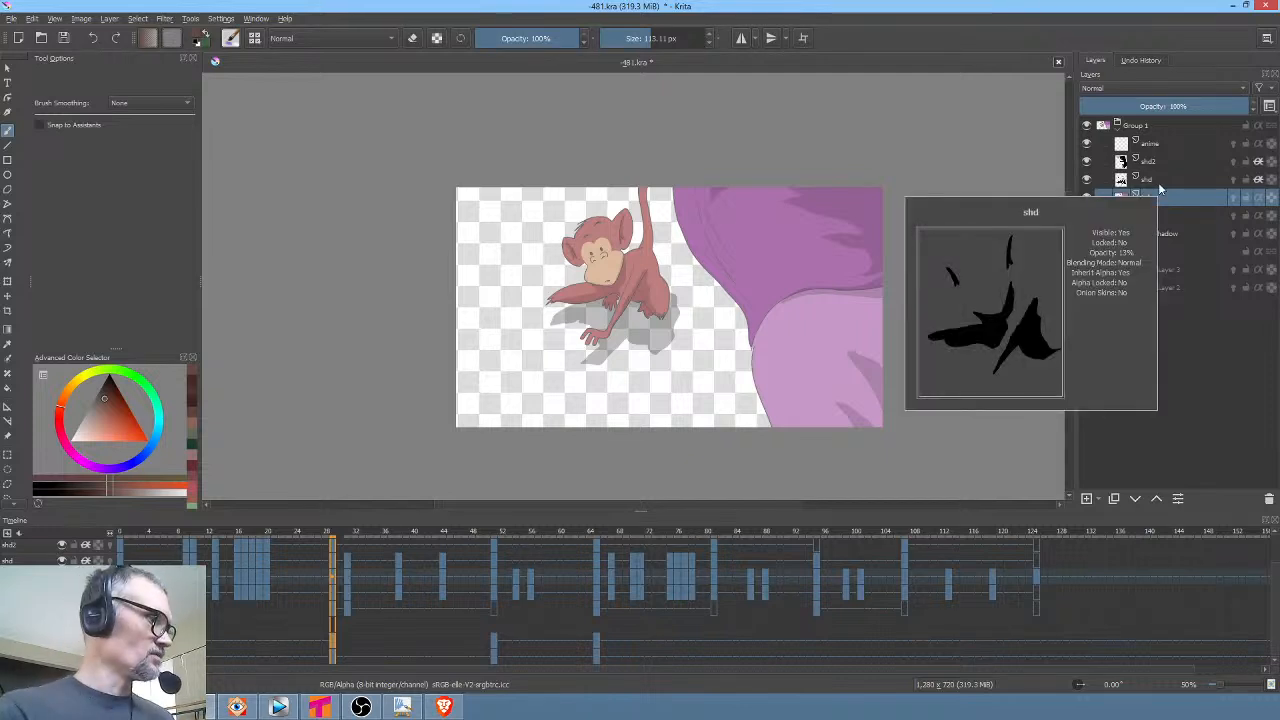
pyautogui.press('f')
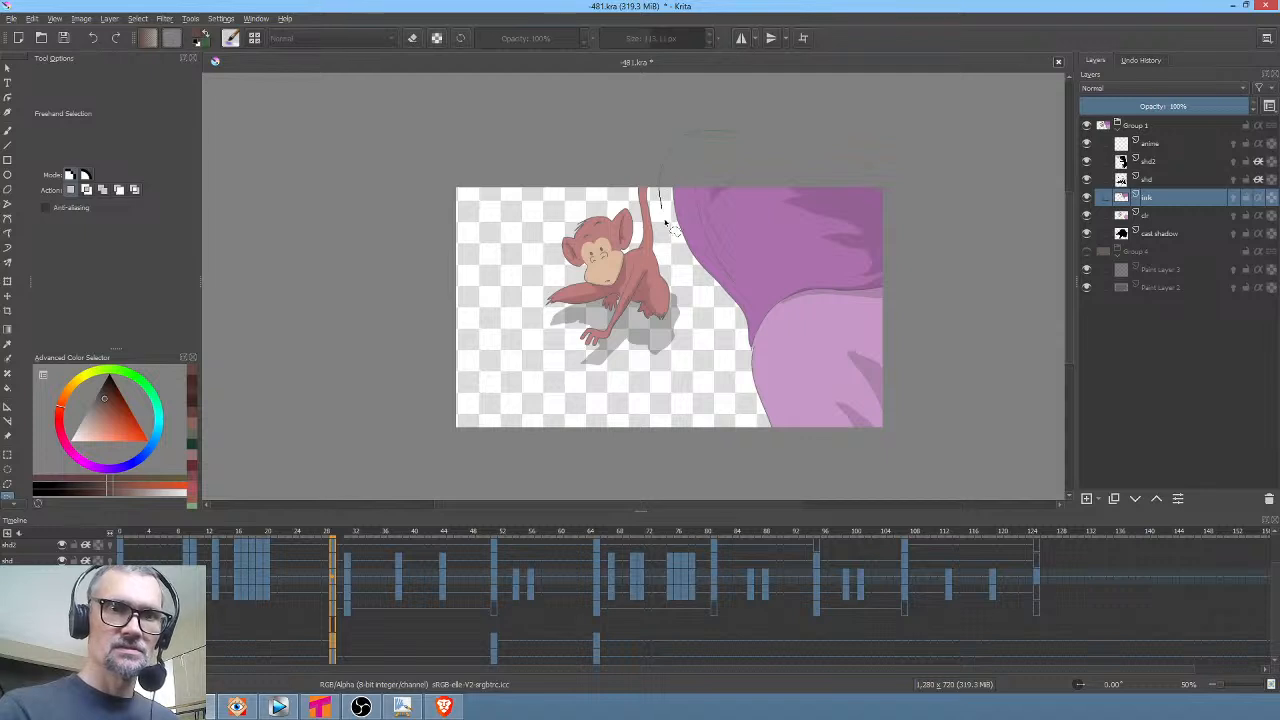
pyautogui.moveTo(664, 218)
pyautogui.mouseDown()
pyautogui.moveTo(763, 451)
pyautogui.moveTo(910, 458)
pyautogui.moveTo(943, 280)
pyautogui.moveTo(898, 138)
pyautogui.mouseUp()
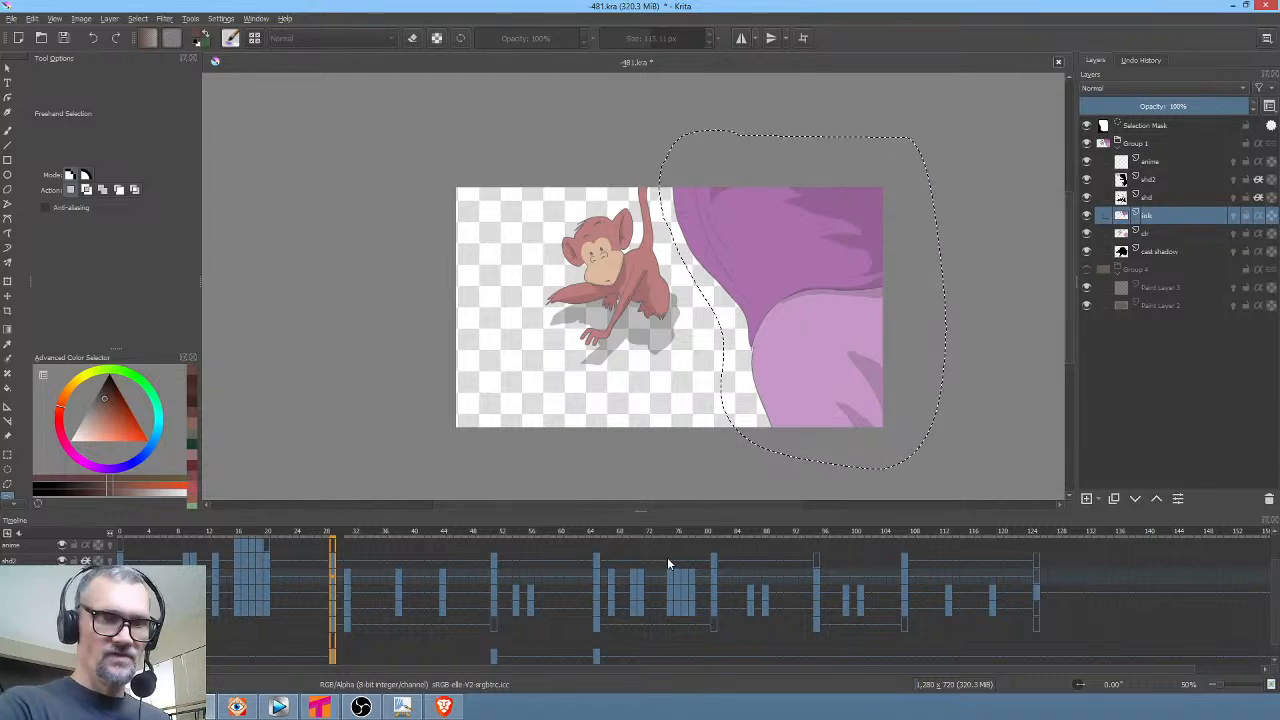
pyautogui.hotkey('ctrl', 'v')
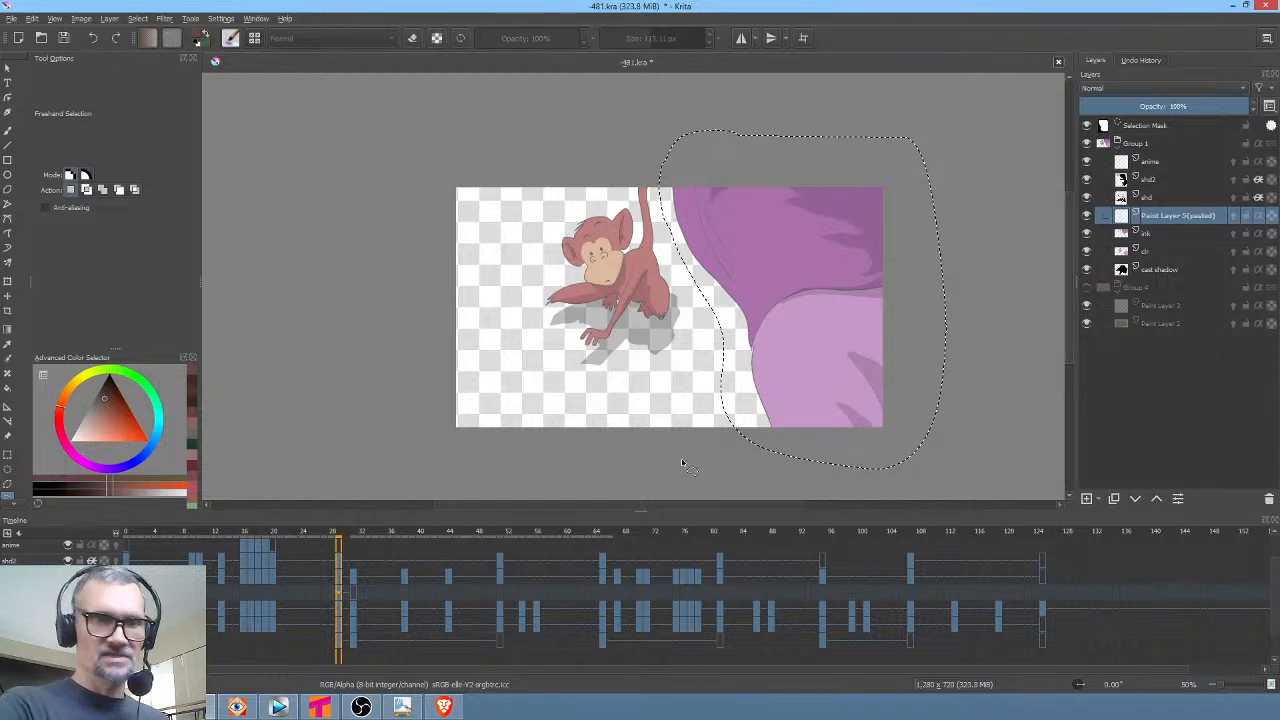
pyautogui.click(352, 590)
pyautogui.click(365, 592)
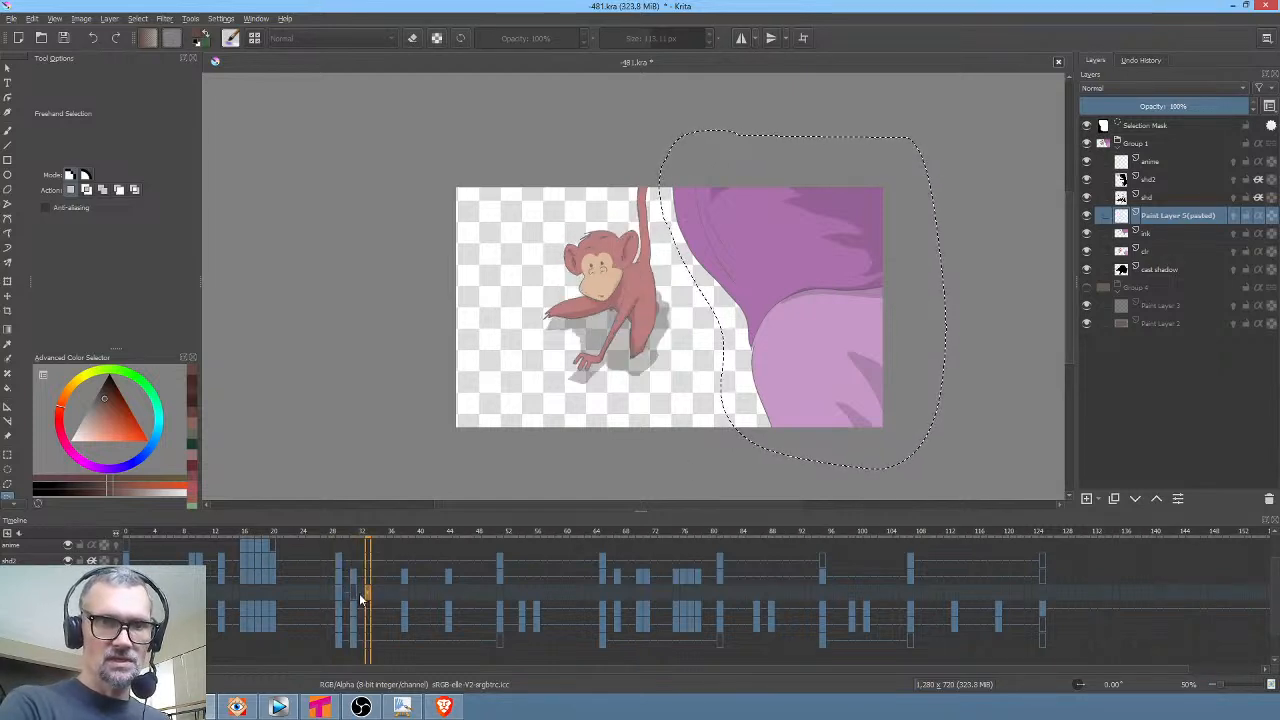
pyautogui.click(340, 591)
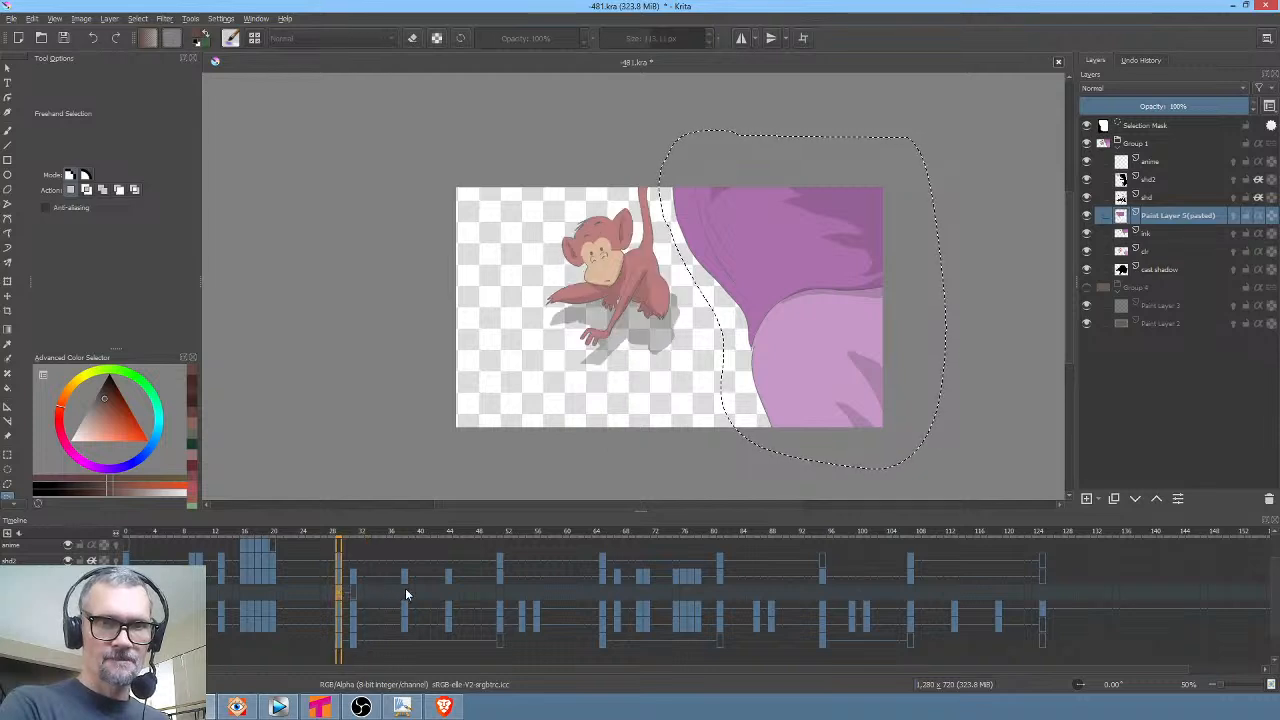
# Examine the pasted figure layer's keyframes around frames 27, 29, 31 and 38 to see where the figure is held
pyautogui.click(405, 590)
pyautogui.click(339, 595)
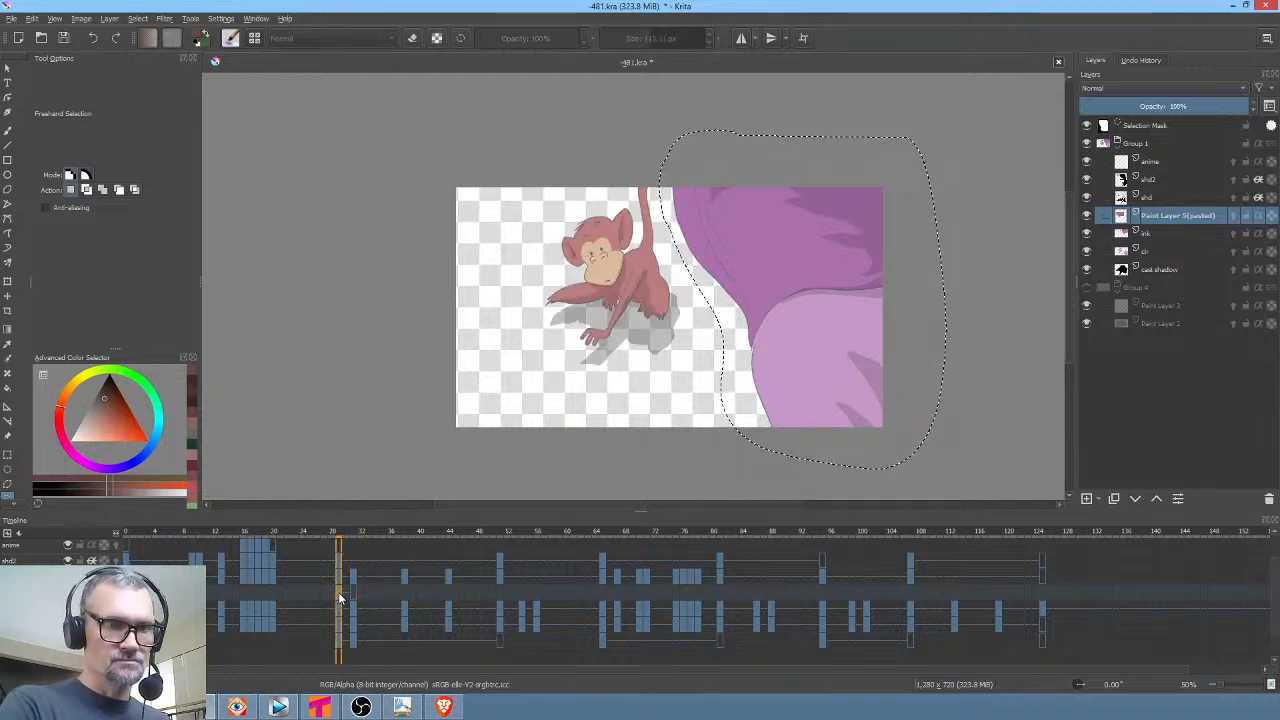
pyautogui.click(324, 592)
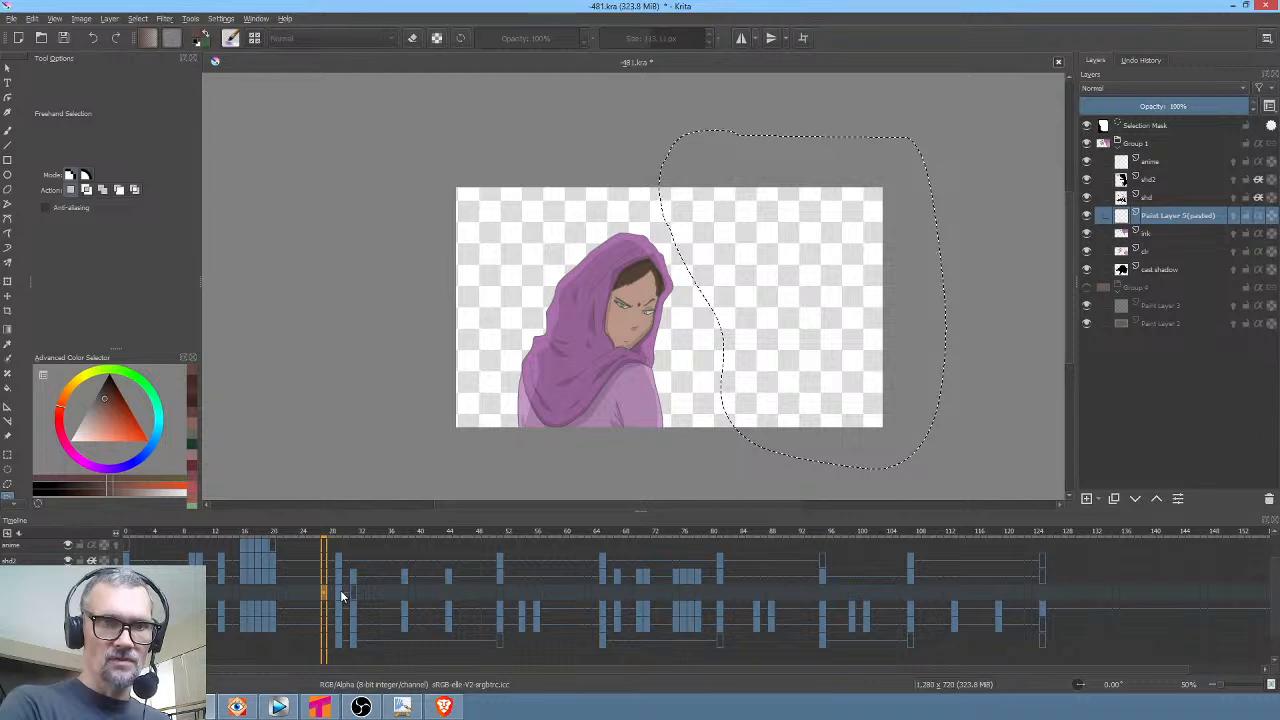
pyautogui.click(340, 590)
pyautogui.click(352, 593)
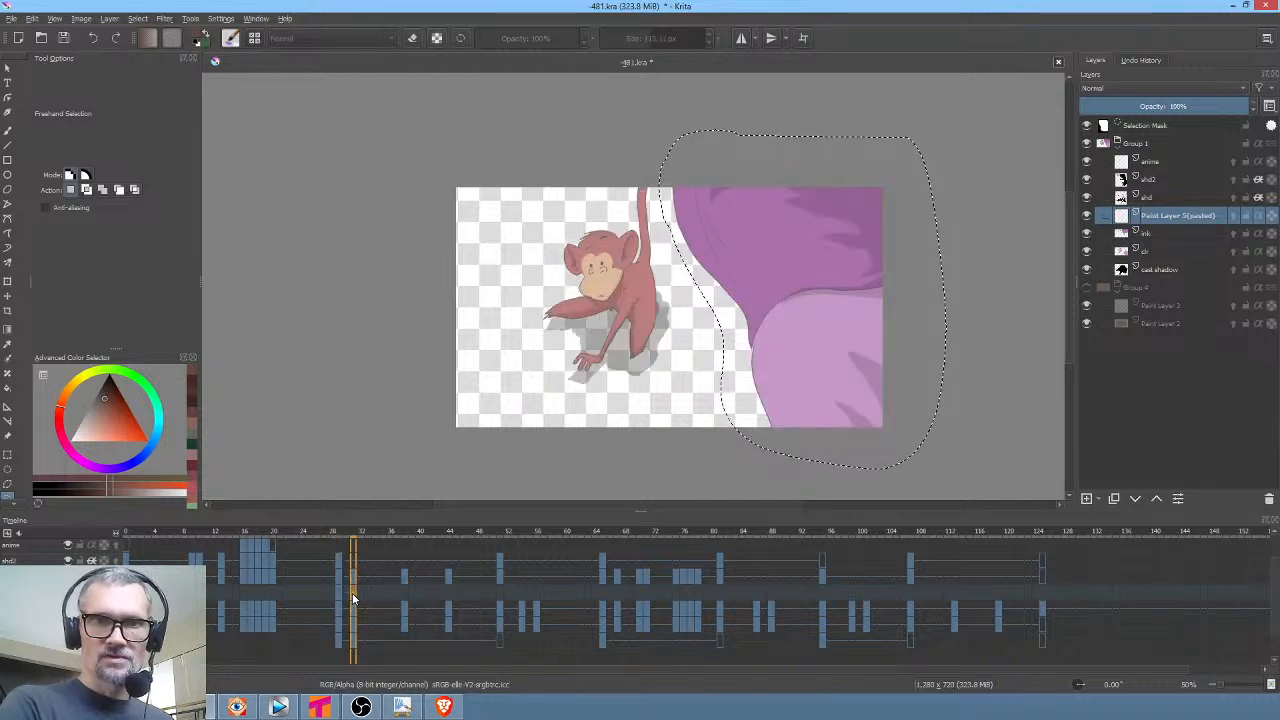
pyautogui.click(367, 591)
pyautogui.click(382, 591)
pyautogui.click(392, 591)
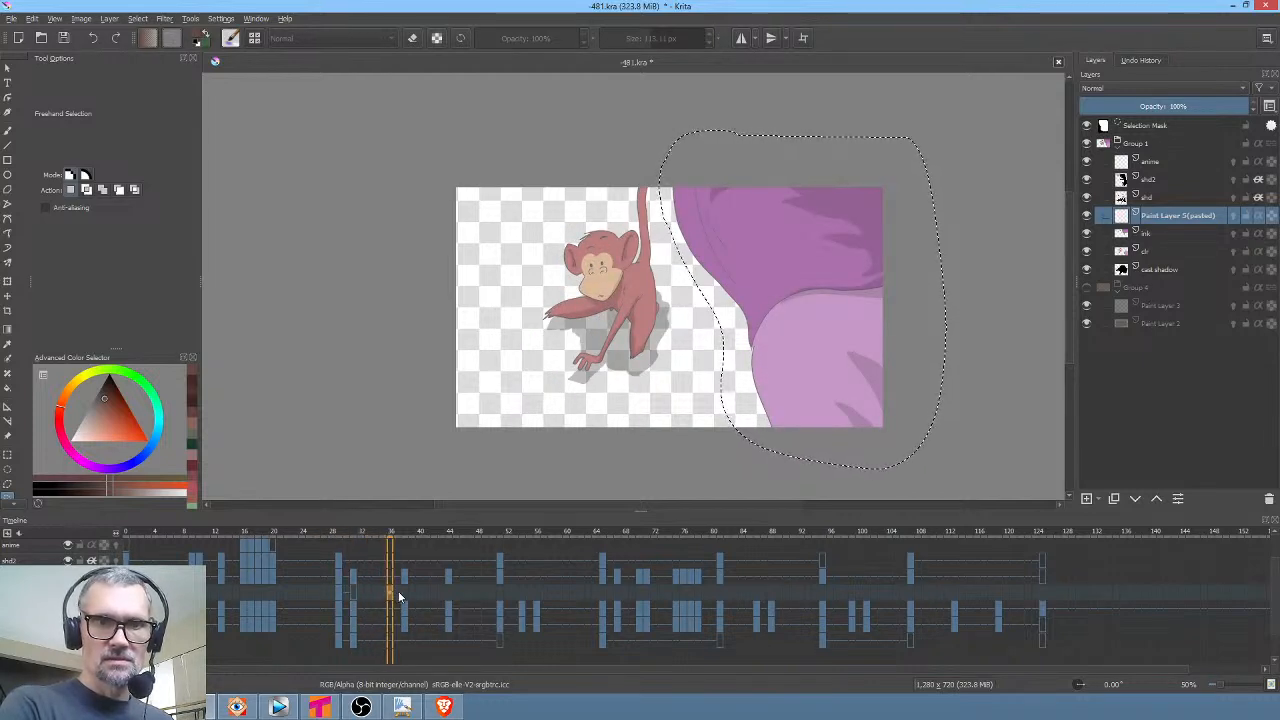
pyautogui.click(404, 590)
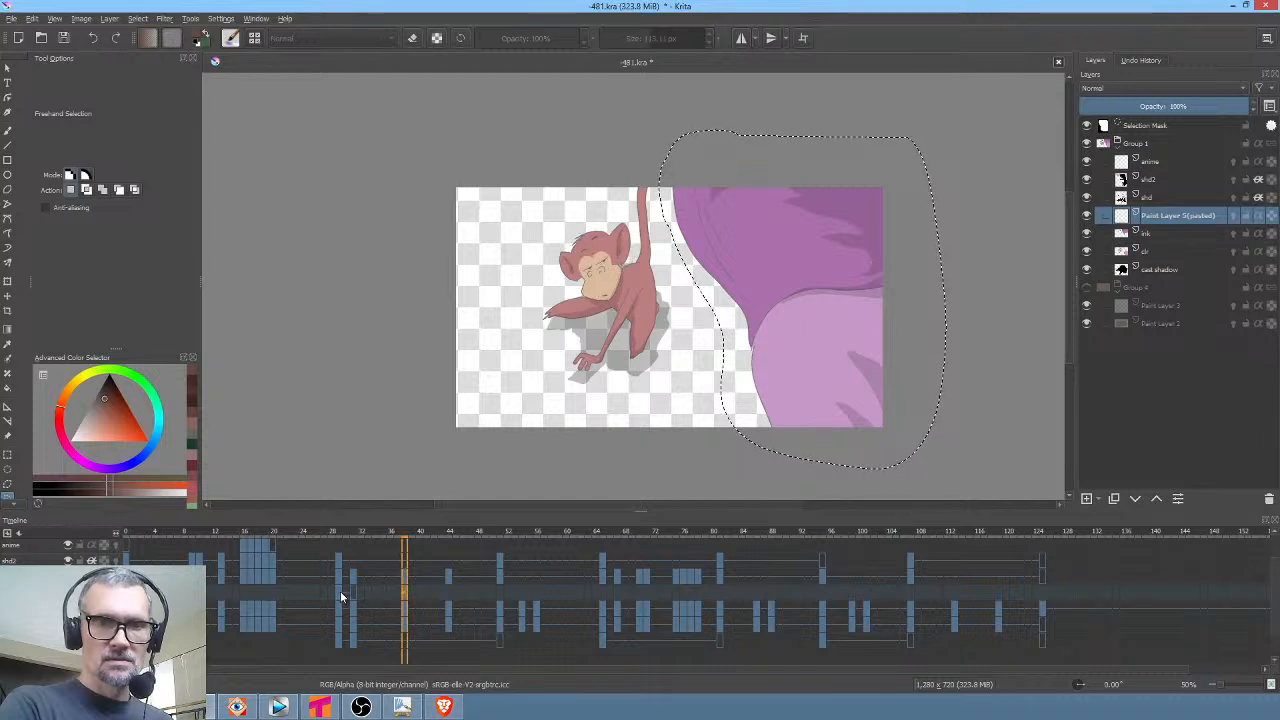
# Hide the clr layer and remove the pasted figure layer's blank keyframe at frame 31 so the frame 29 drawing holds
pyautogui.click(1088, 252)
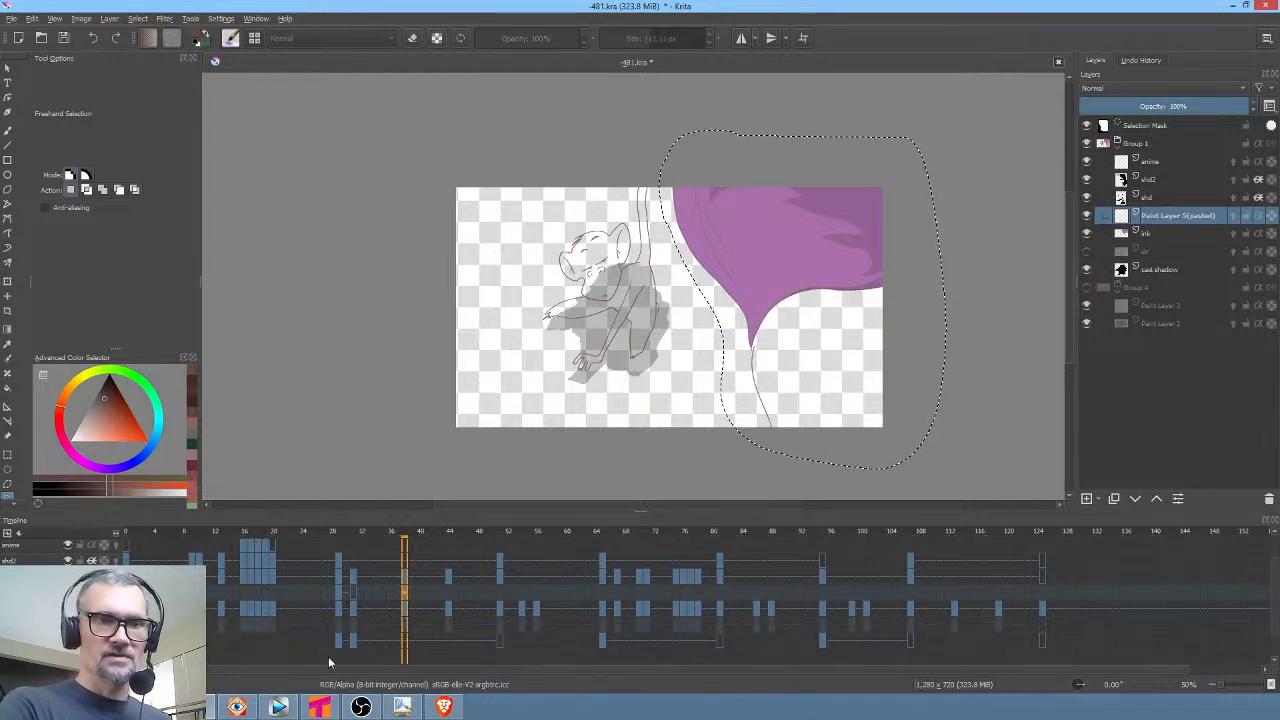
pyautogui.click(351, 588)
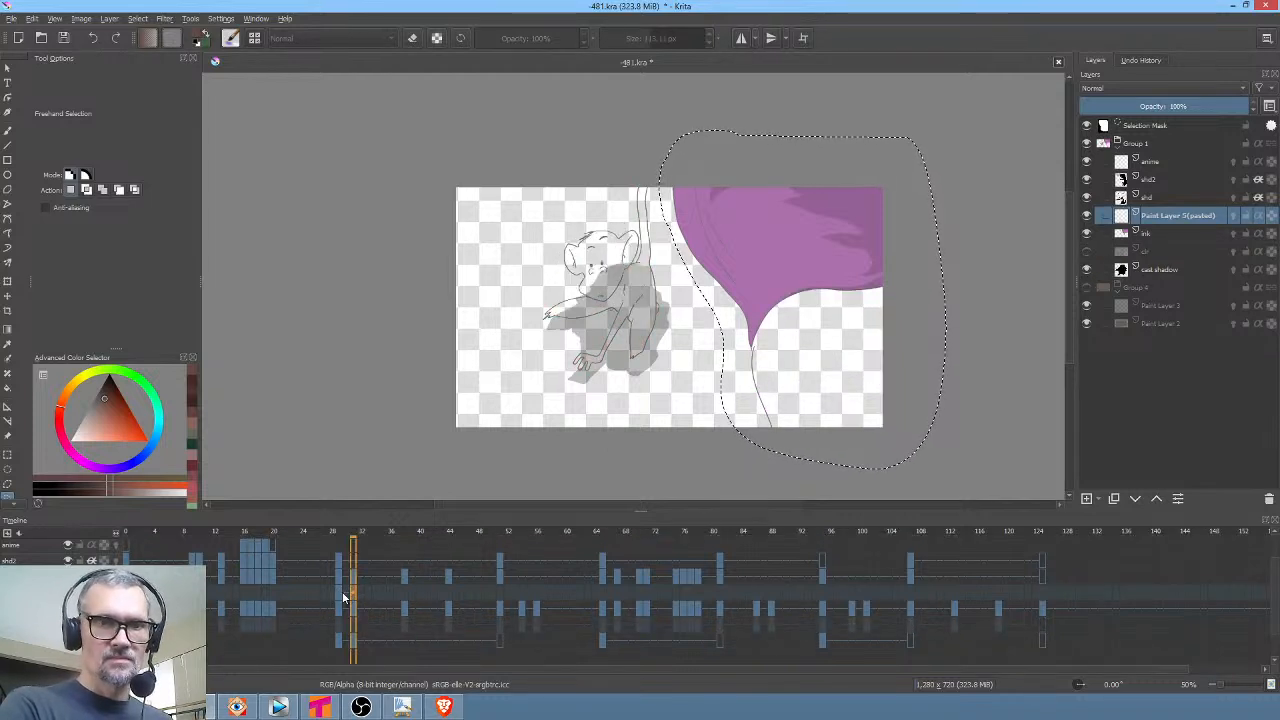
pyautogui.click(340, 591)
pyautogui.click(352, 596)
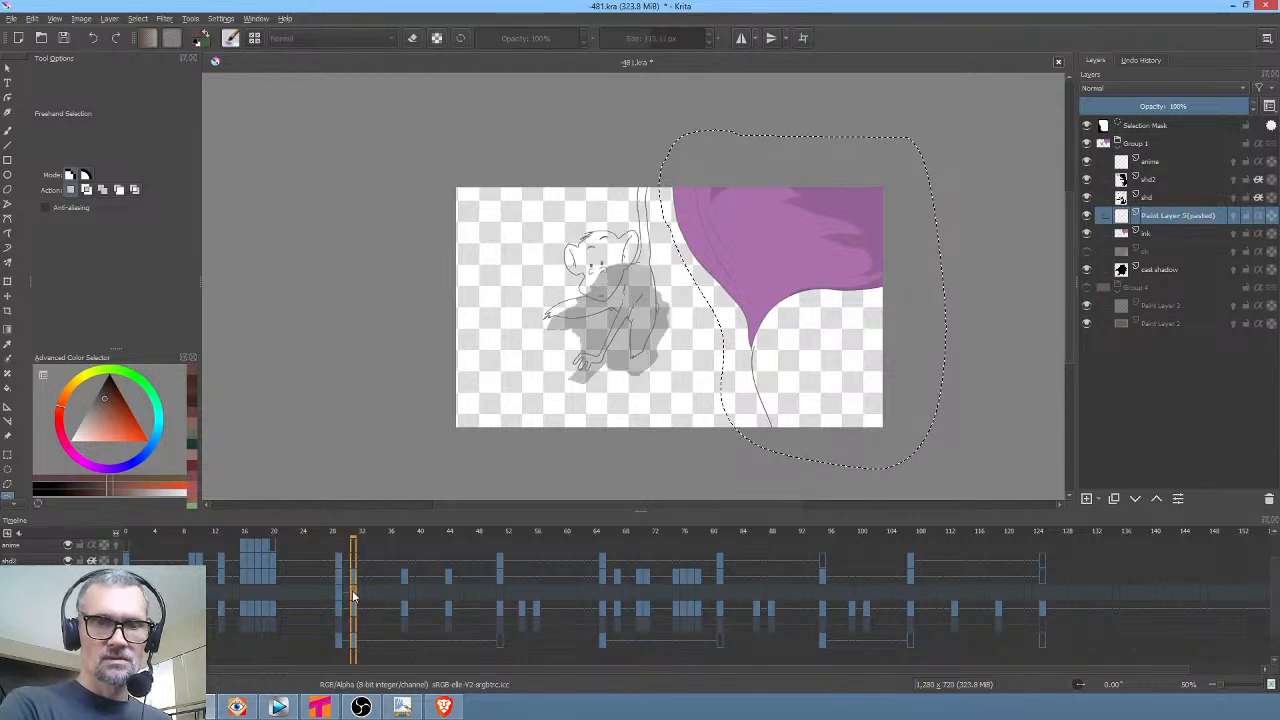
pyautogui.click(390, 592)
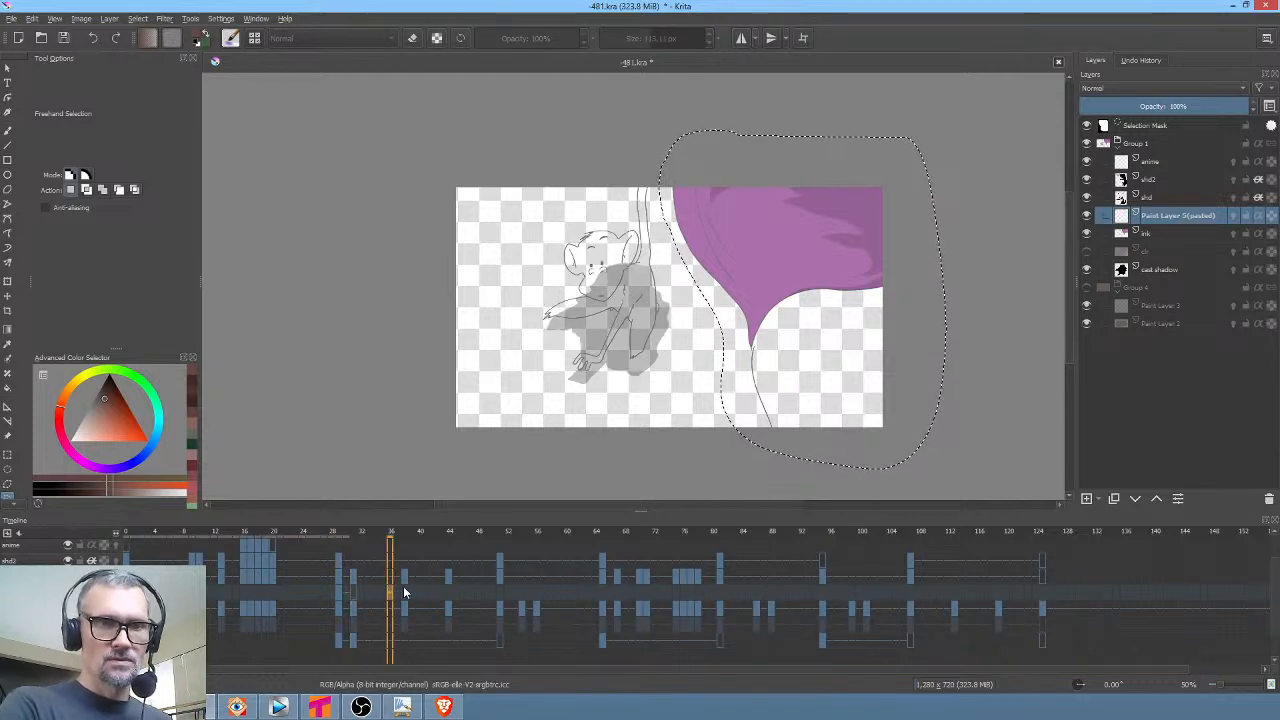
pyautogui.click(404, 592)
pyautogui.click(354, 589)
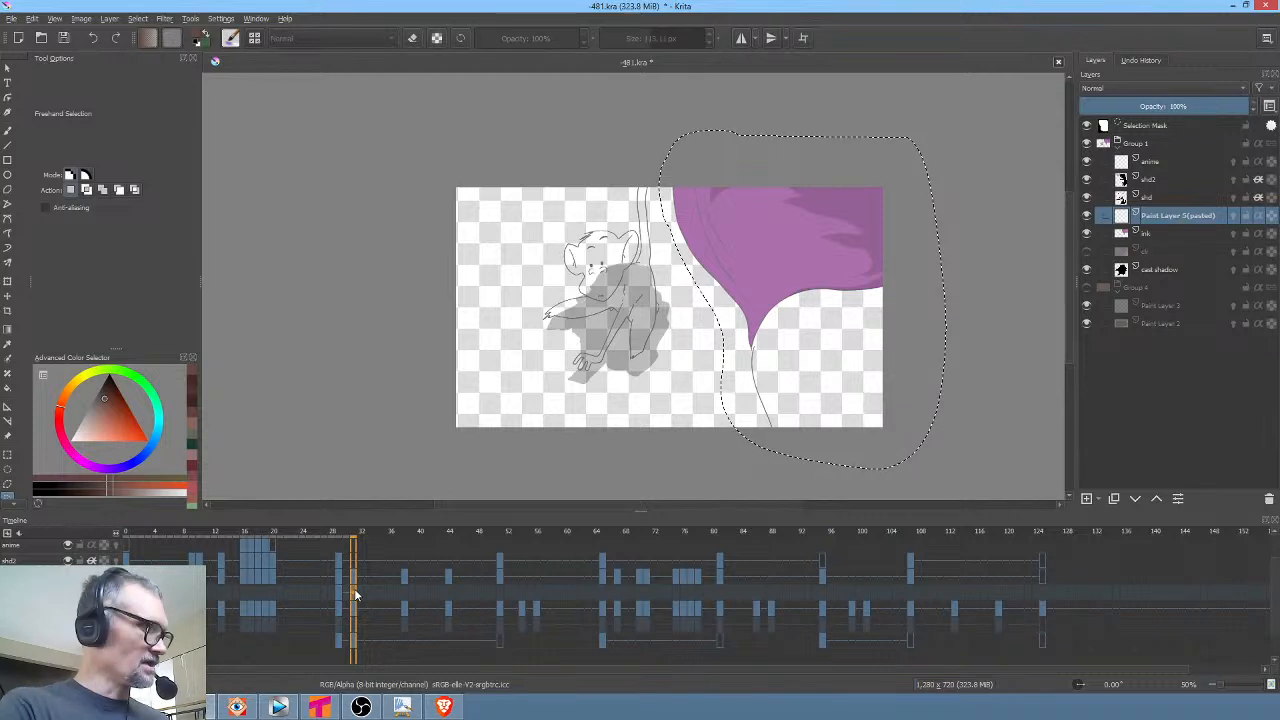
pyautogui.click(377, 595)
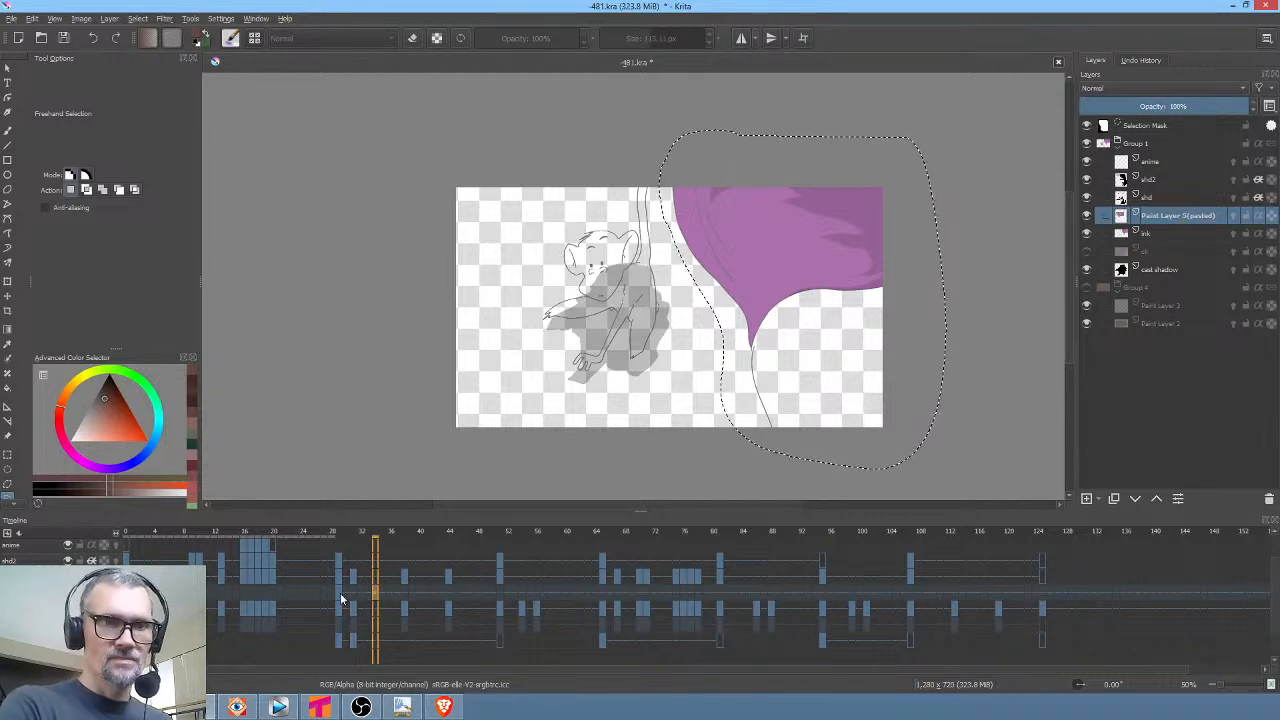
# Check the pasted figure across frames 29, 38 and 44, and clear it at frame 51 on its layer
pyautogui.click(339, 597)
pyautogui.click(405, 590)
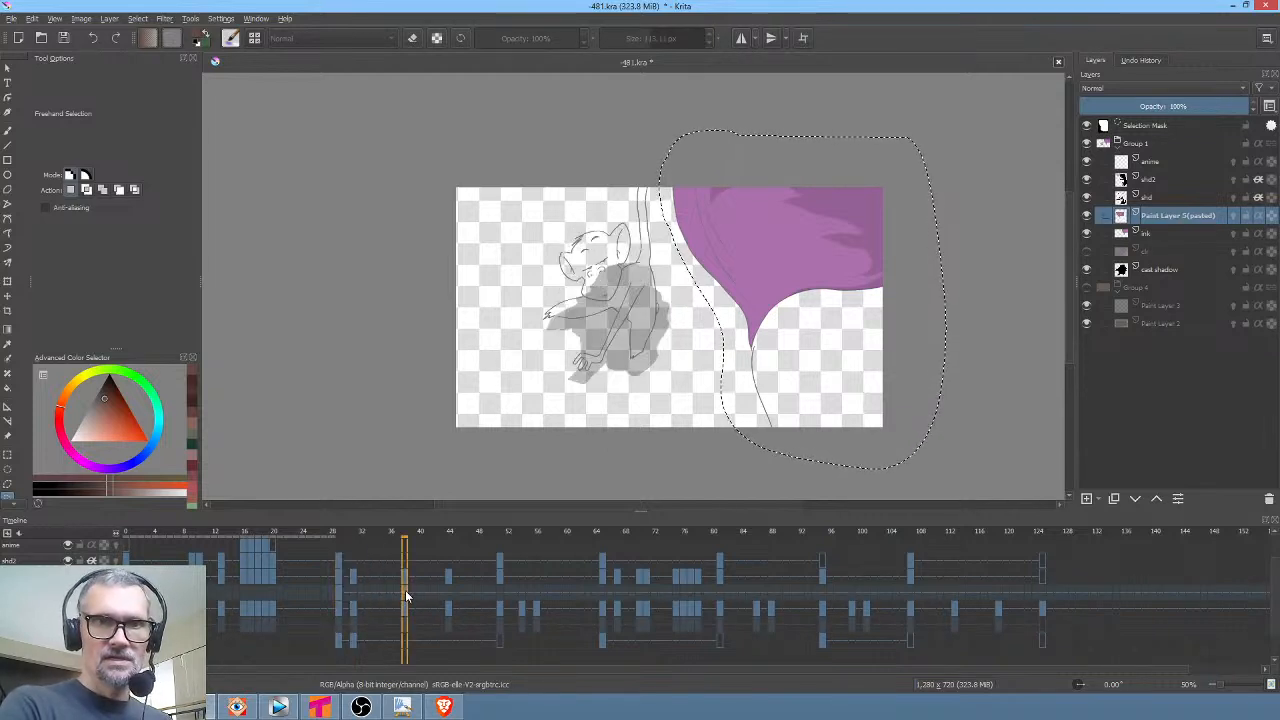
pyautogui.click(449, 590)
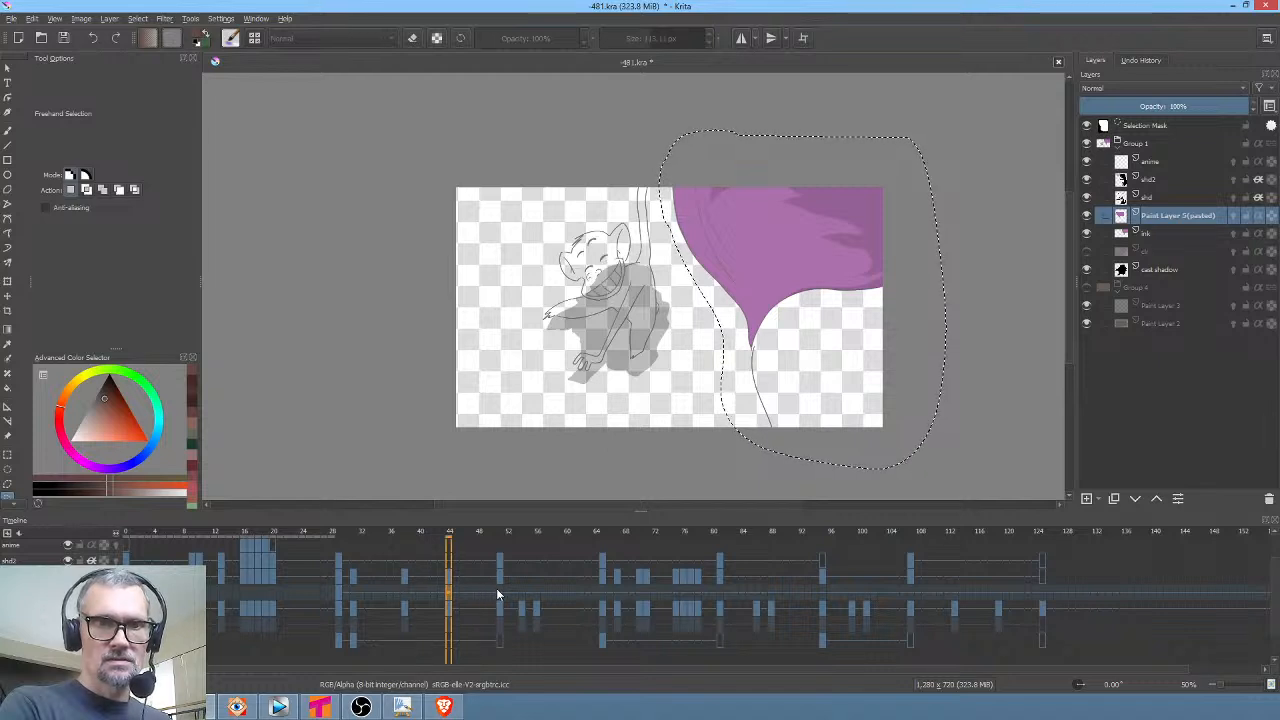
pyautogui.click(498, 593)
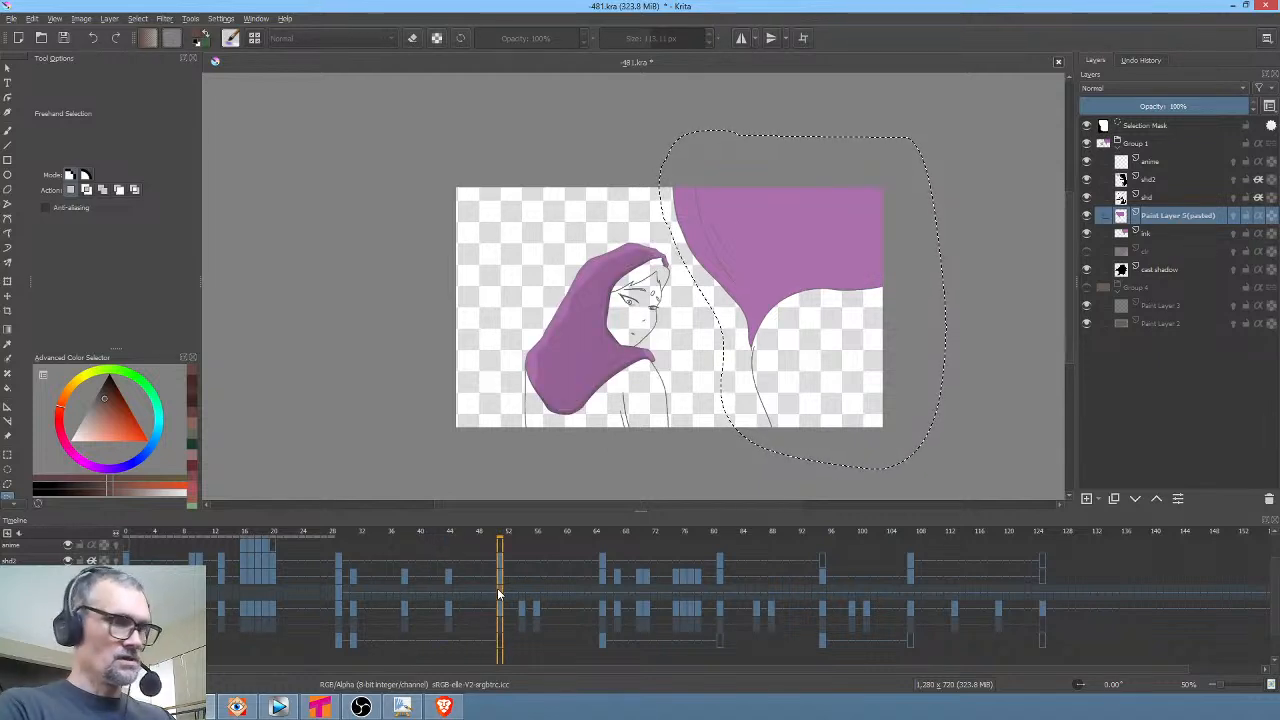
pyautogui.press('Delete')
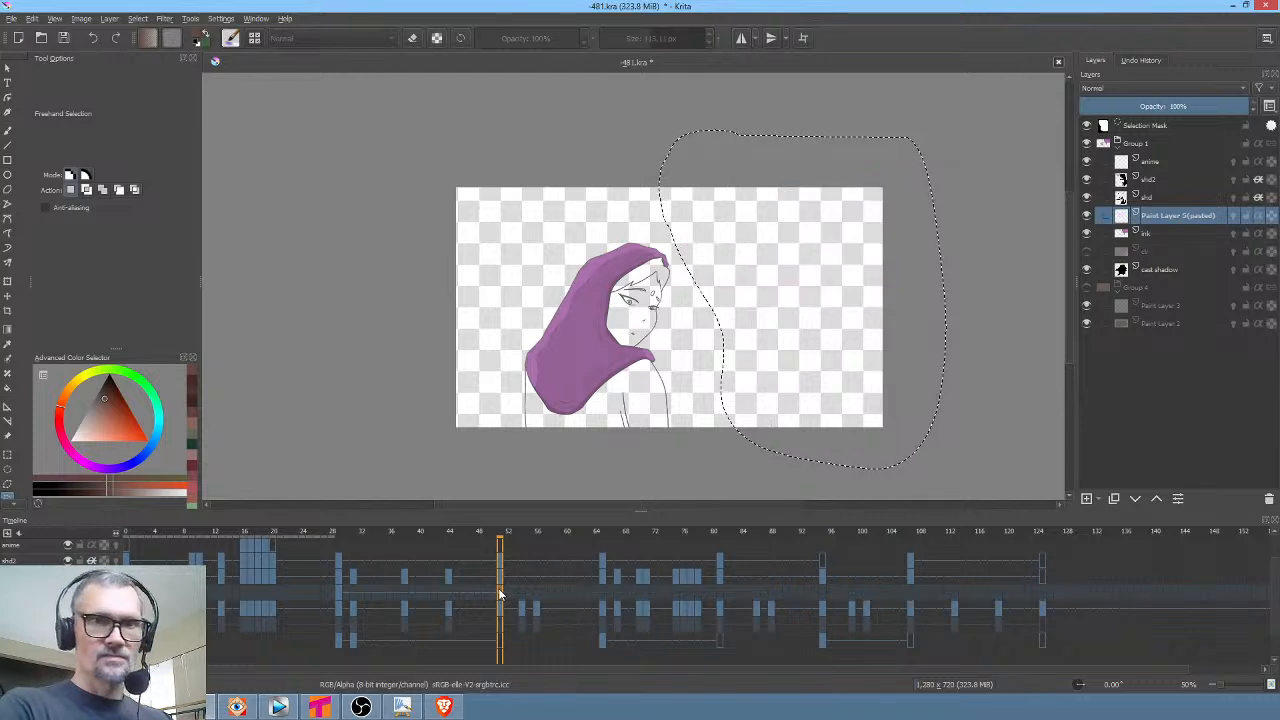
# Copy the pasted figure's keyframe from frame 29 to frame 65 on the same layer
pyautogui.click(601, 593)
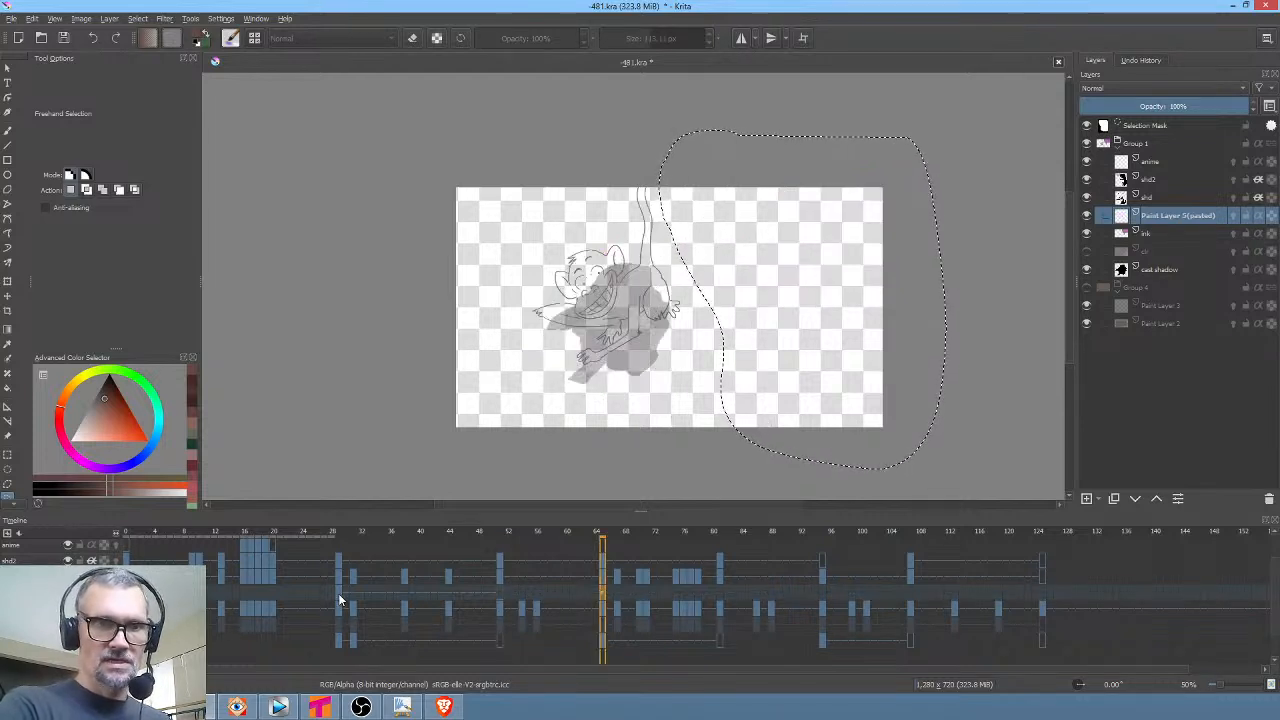
pyautogui.click(338, 593)
pyautogui.moveTo(338, 593)
pyautogui.mouseDown()
pyautogui.moveTo(502, 576)
pyautogui.moveTo(604, 594)
pyautogui.moveTo(718, 592)
pyautogui.mouseUp()
pyautogui.click(603, 593)
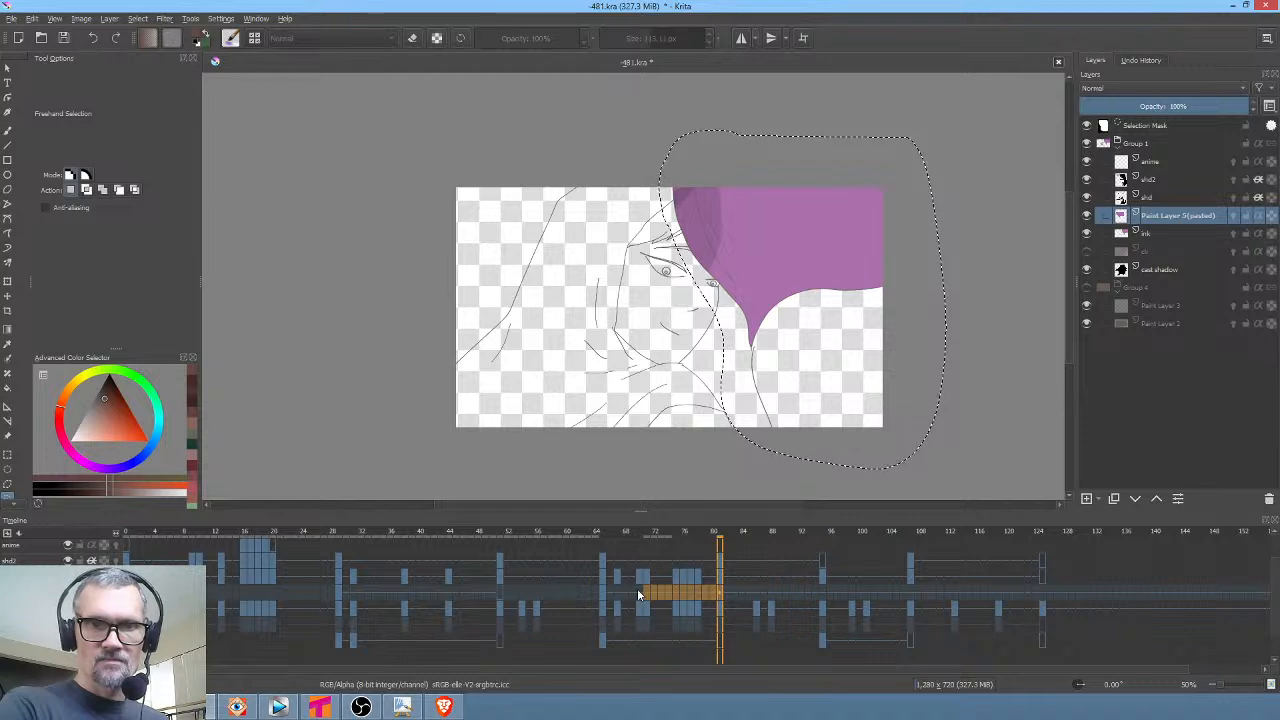
pyautogui.click(603, 591)
# Copy the pasted figure layer's keyframe at frame 65 and paste it at frame 95
pyautogui.rightClick(602, 589)
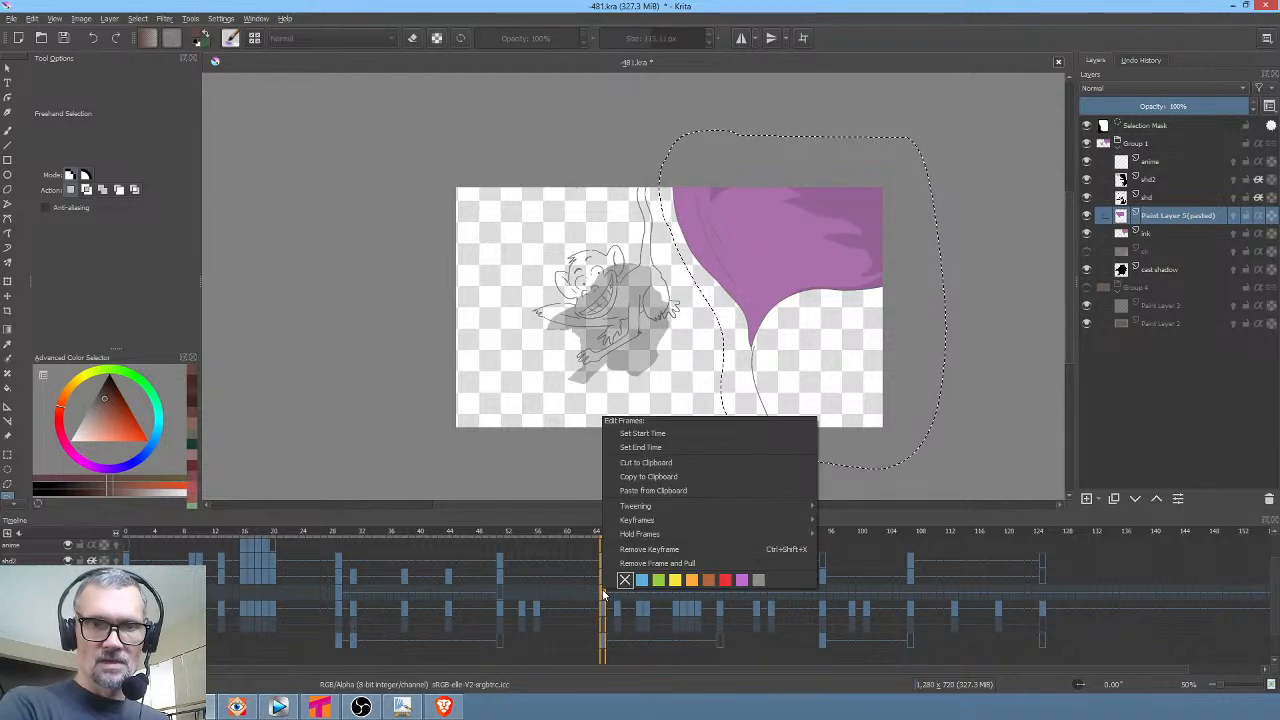
pyautogui.click(634, 477)
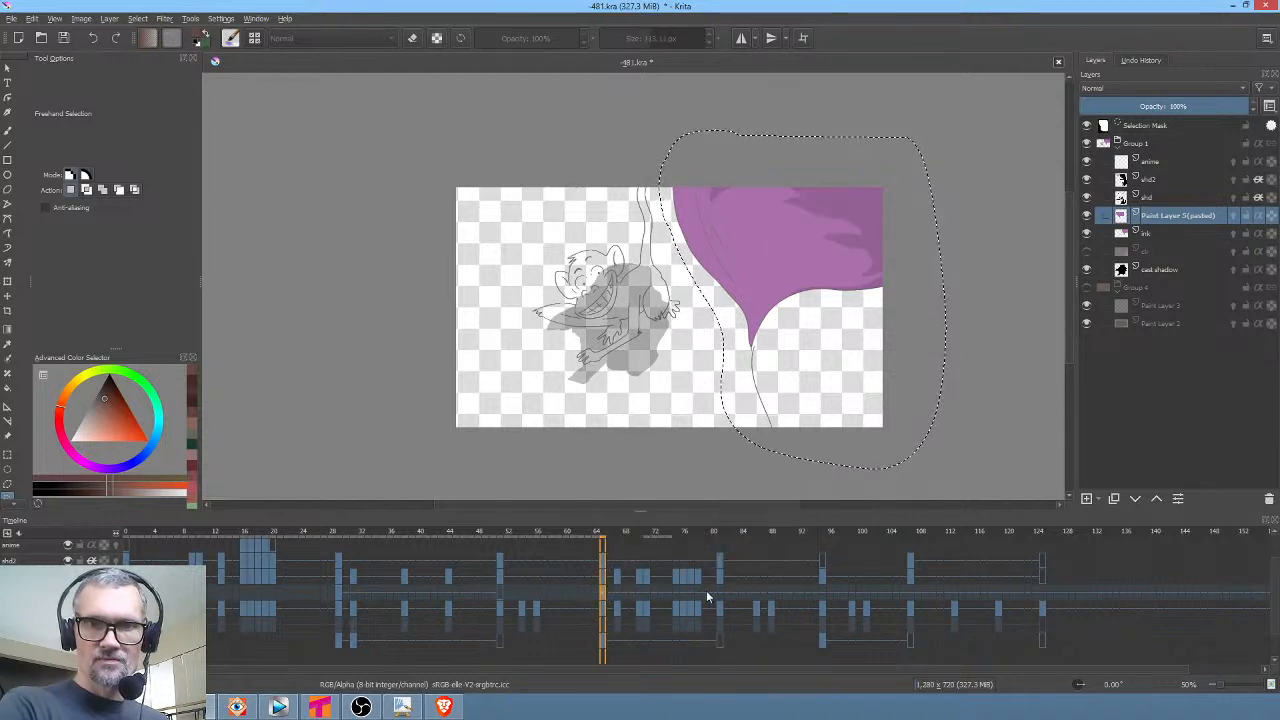
pyautogui.moveTo(719, 592); pyautogui.dragTo(823, 592)
pyautogui.click(823, 592)
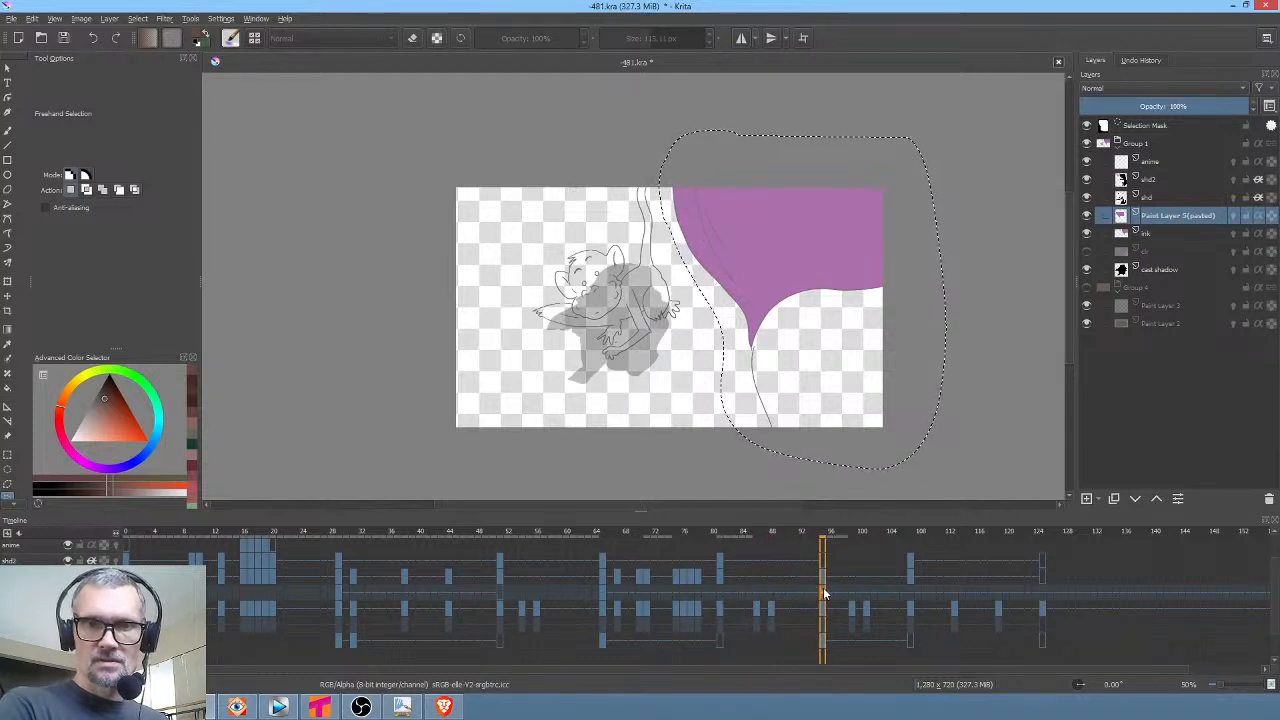
pyautogui.rightClick(823, 592)
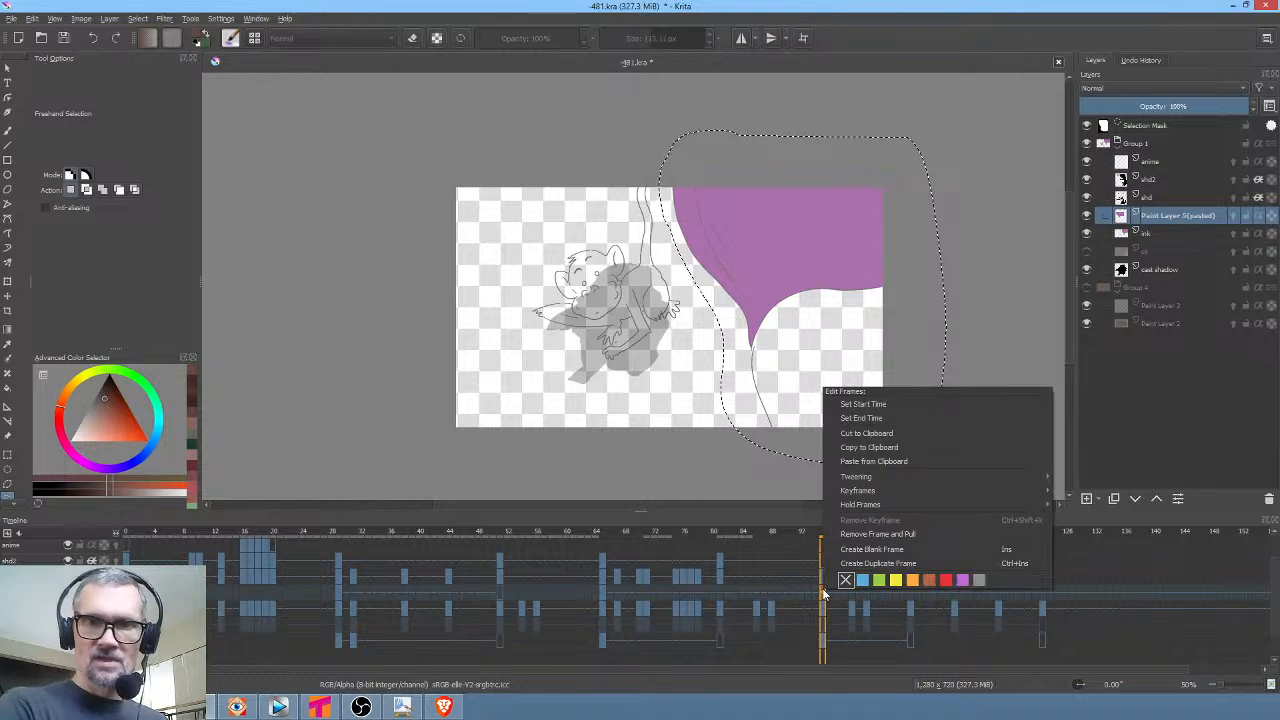
pyautogui.click(870, 461)
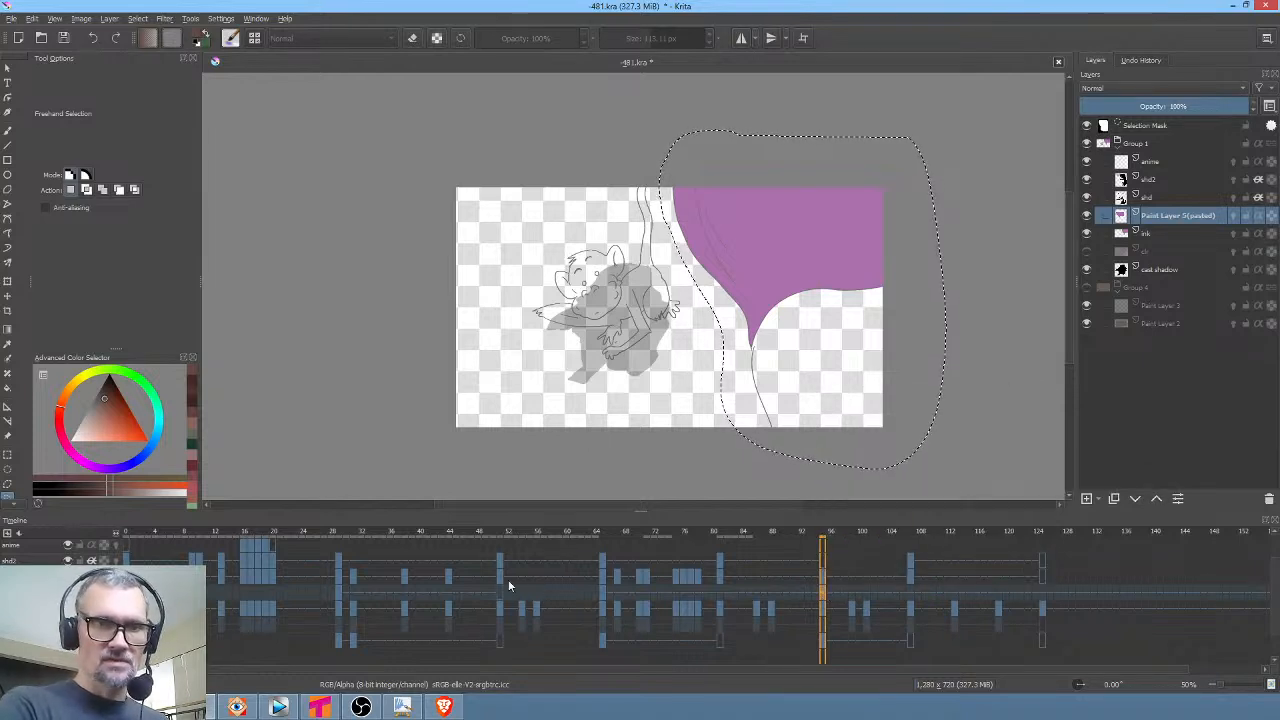
# Scrub the pasted figure layer from frame 29 and clear the purple shape at the woman's close-up frames 81 and 107
pyautogui.click(339, 597)
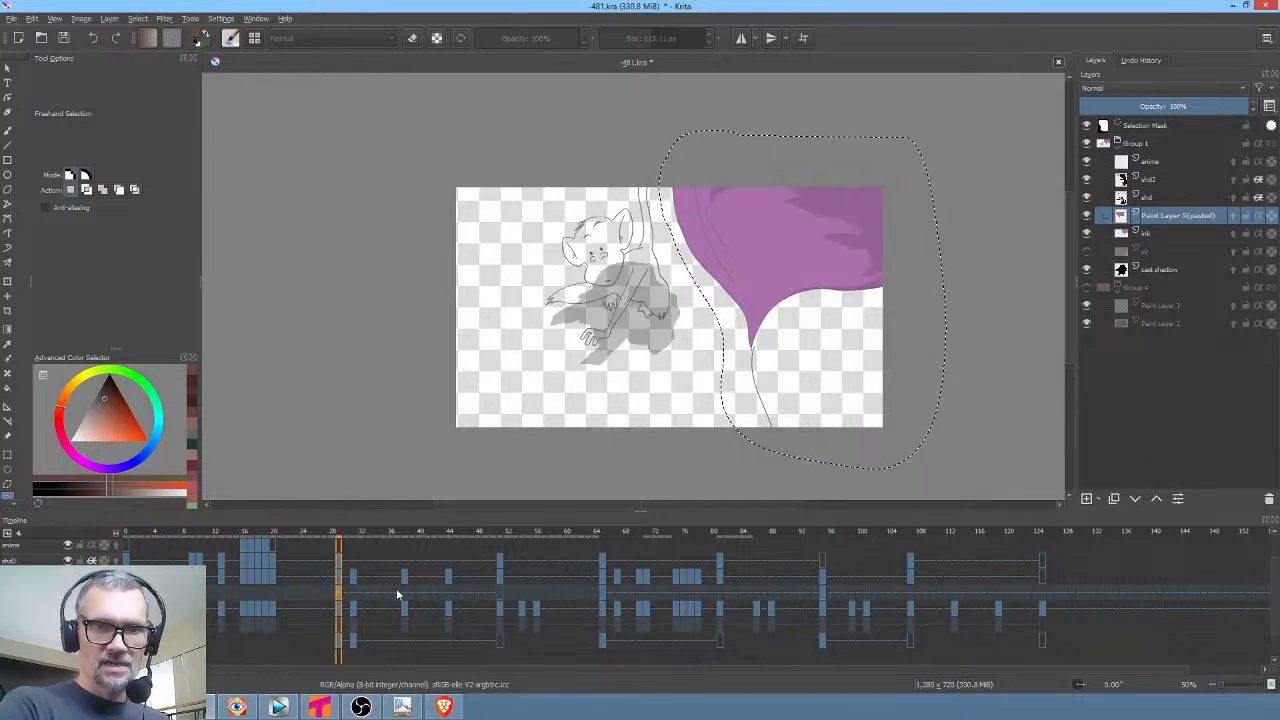
pyautogui.moveTo(396, 593); pyautogui.dragTo(735, 590)
pyautogui.click(732, 590)
pyautogui.click(718, 596)
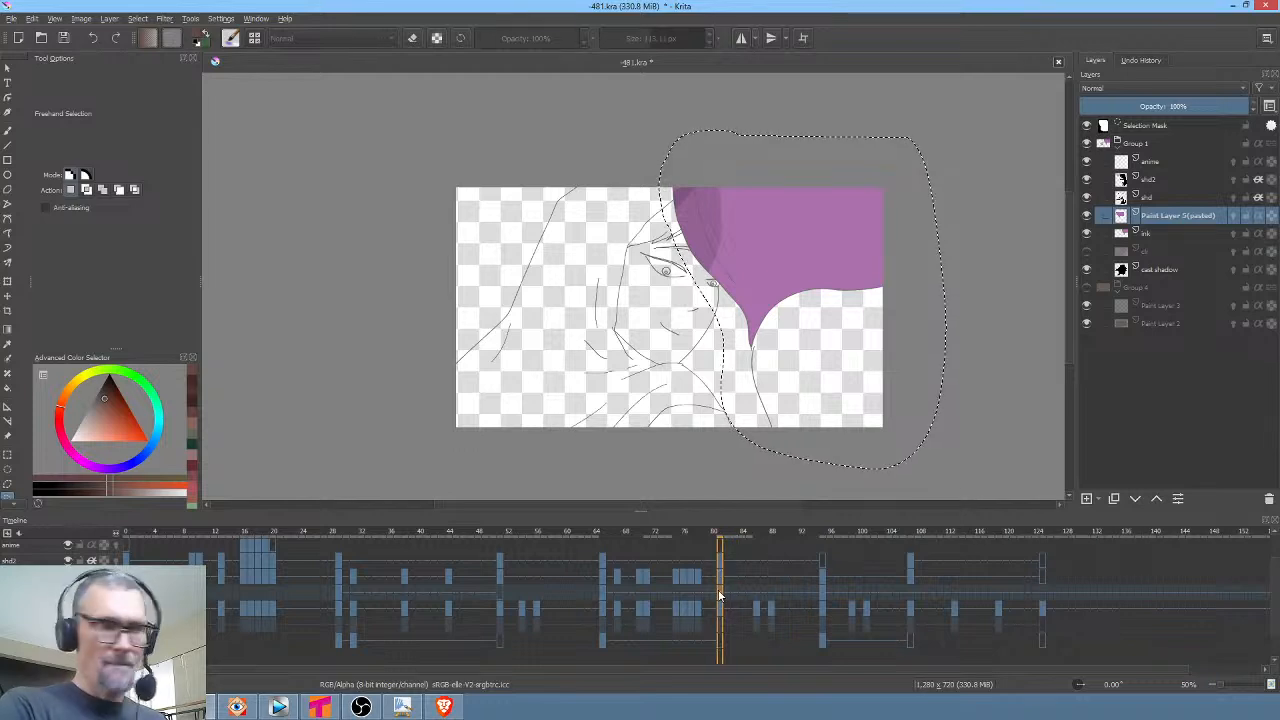
pyautogui.click(824, 595)
pyautogui.click(910, 596)
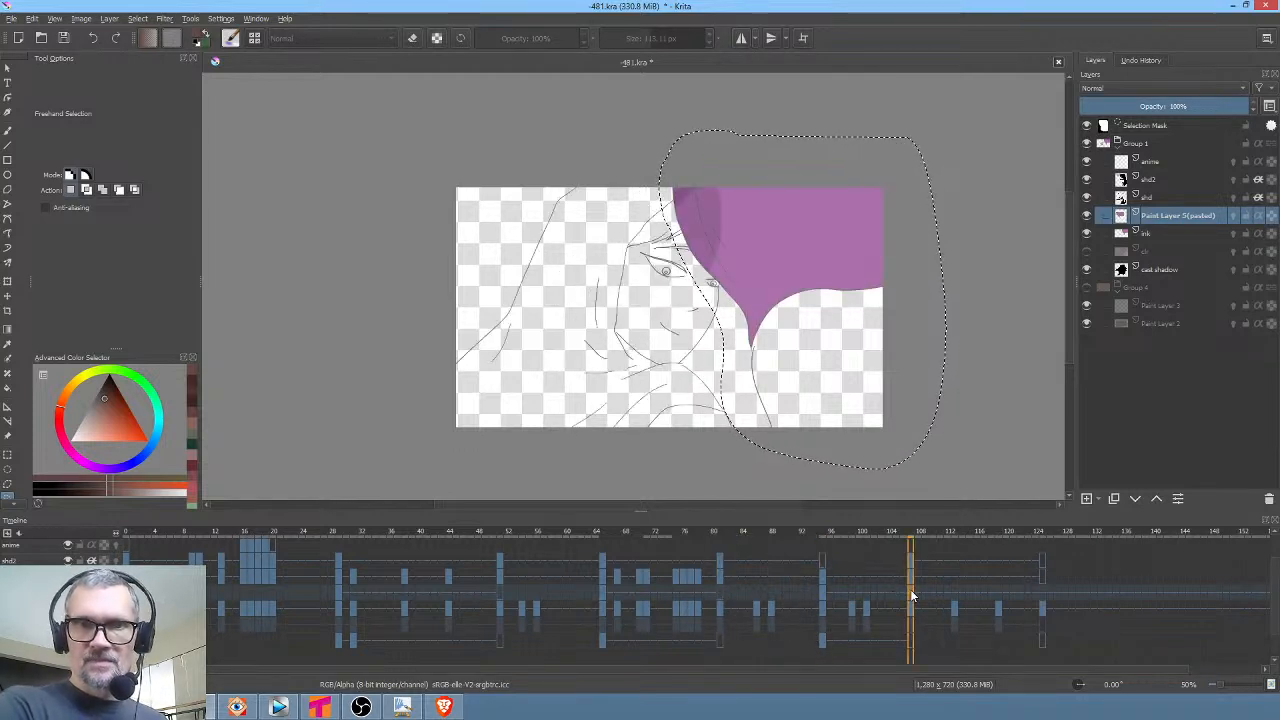
pyautogui.press('Delete')
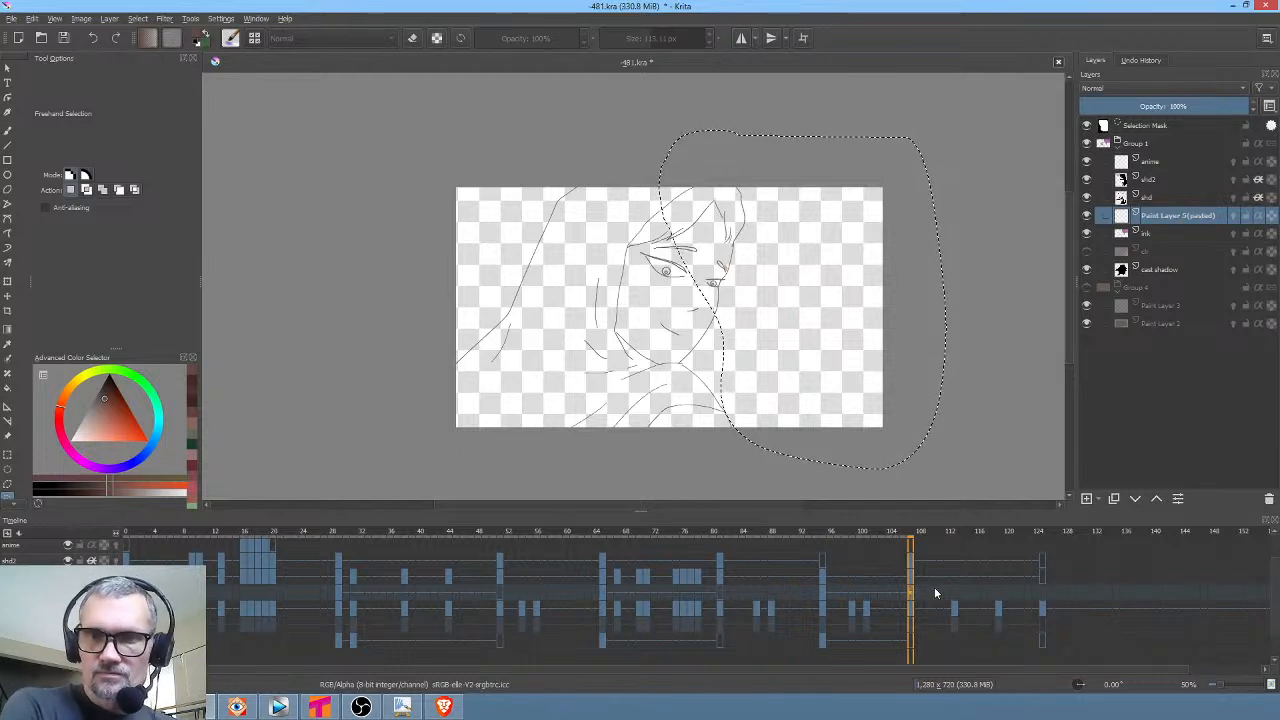
pyautogui.moveTo(934, 587)
pyautogui.mouseDown()
pyautogui.moveTo(1041, 586)
pyautogui.moveTo(907, 590)
pyautogui.moveTo(1043, 590)
pyautogui.moveTo(887, 587)
pyautogui.moveTo(914, 592)
pyautogui.mouseUp()
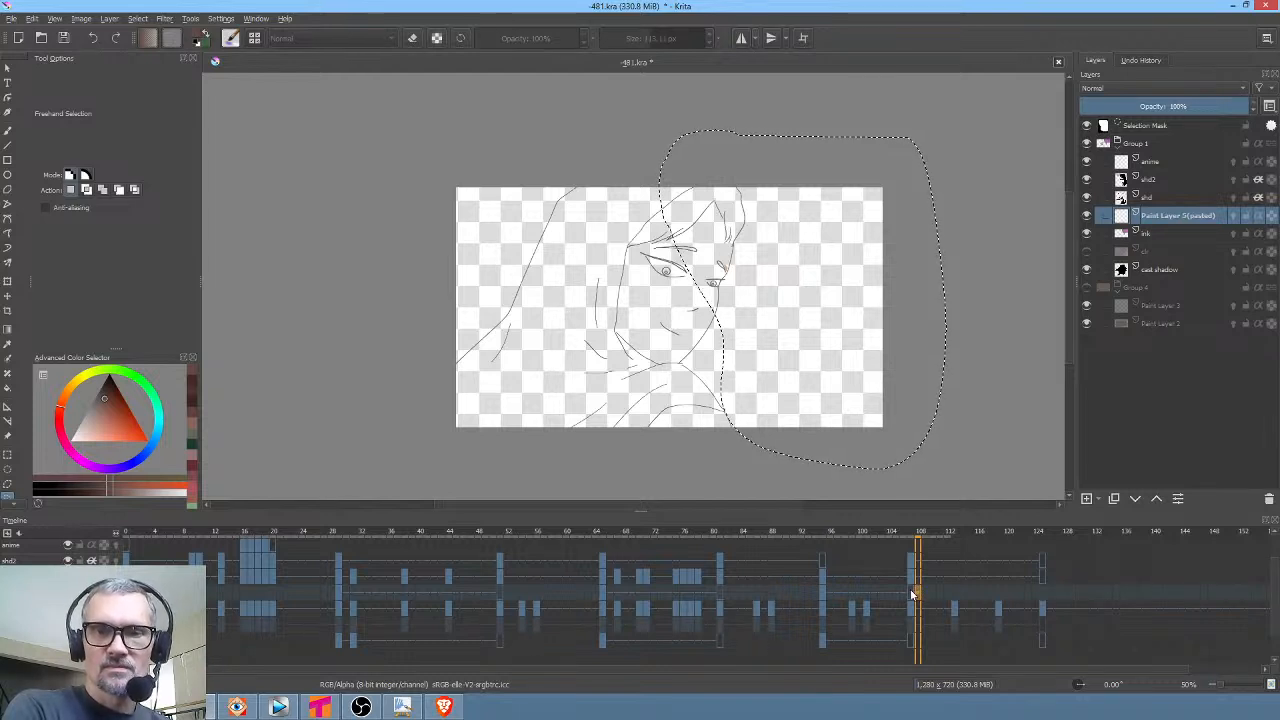
pyautogui.click(912, 594)
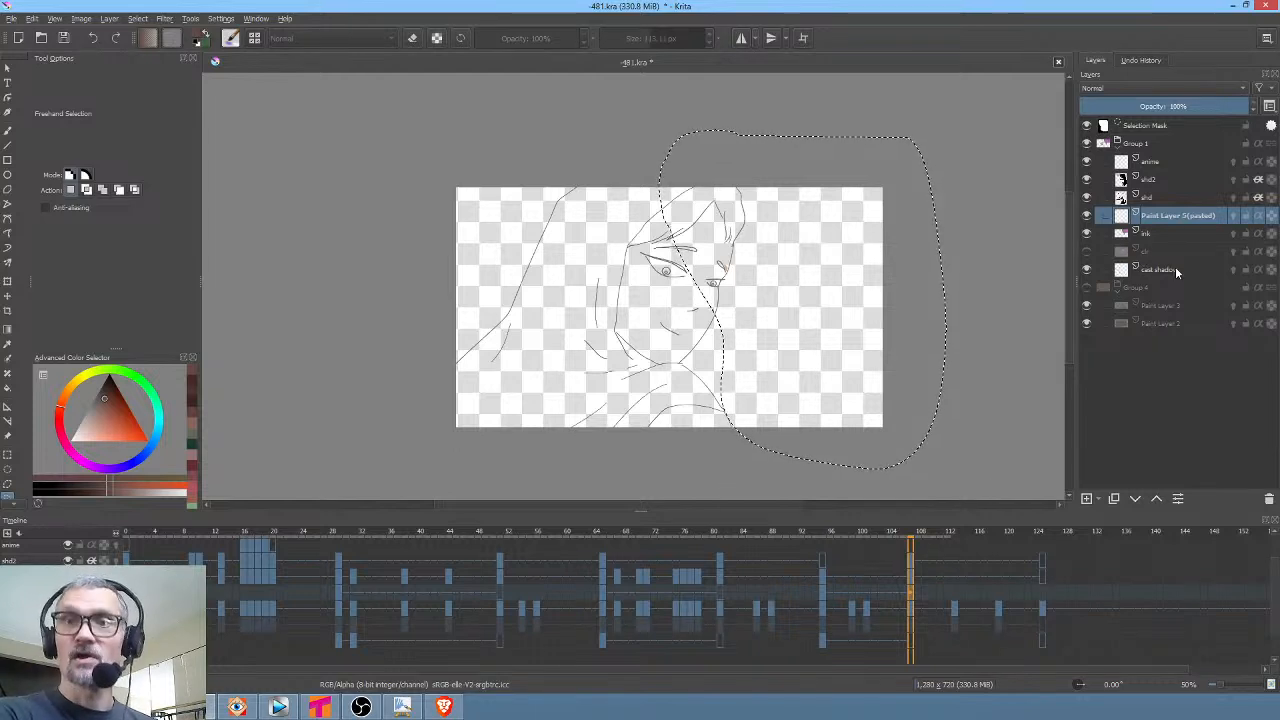
# Show the clr layer, paste its selected figure colours at frame 29 into a new layer and move that above ink
pyautogui.click(1087, 251)
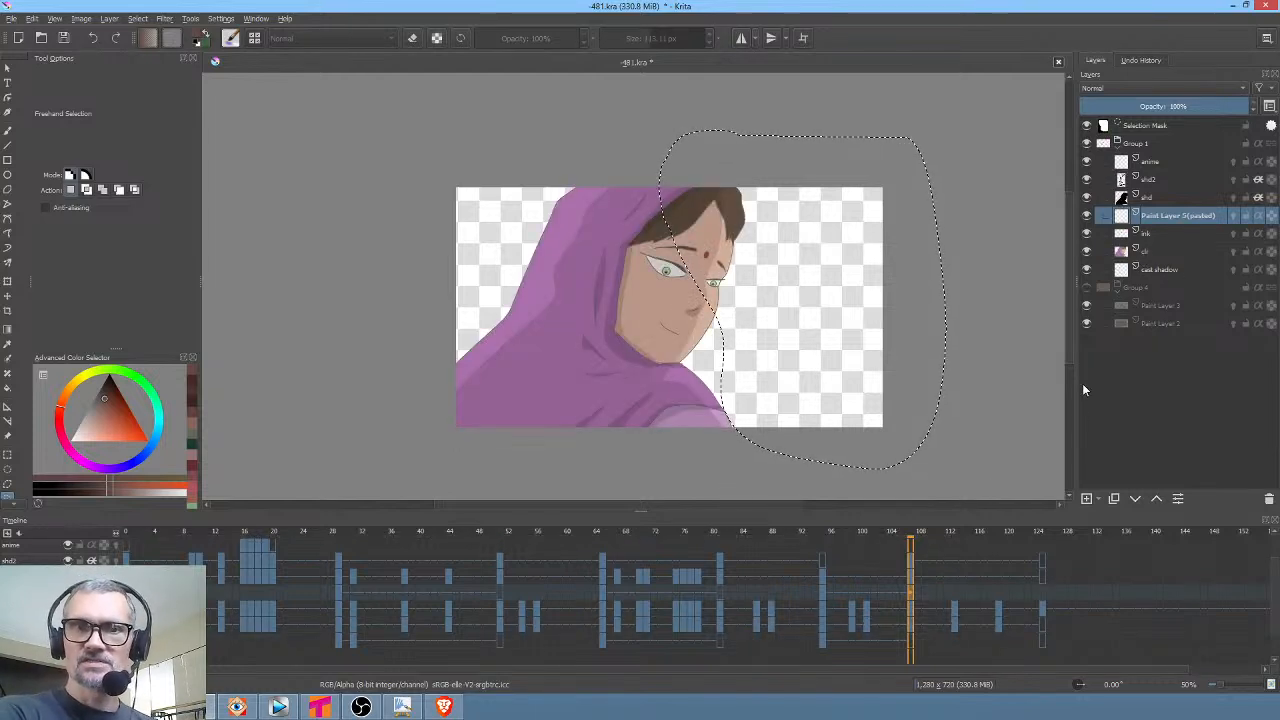
pyautogui.click(1150, 251)
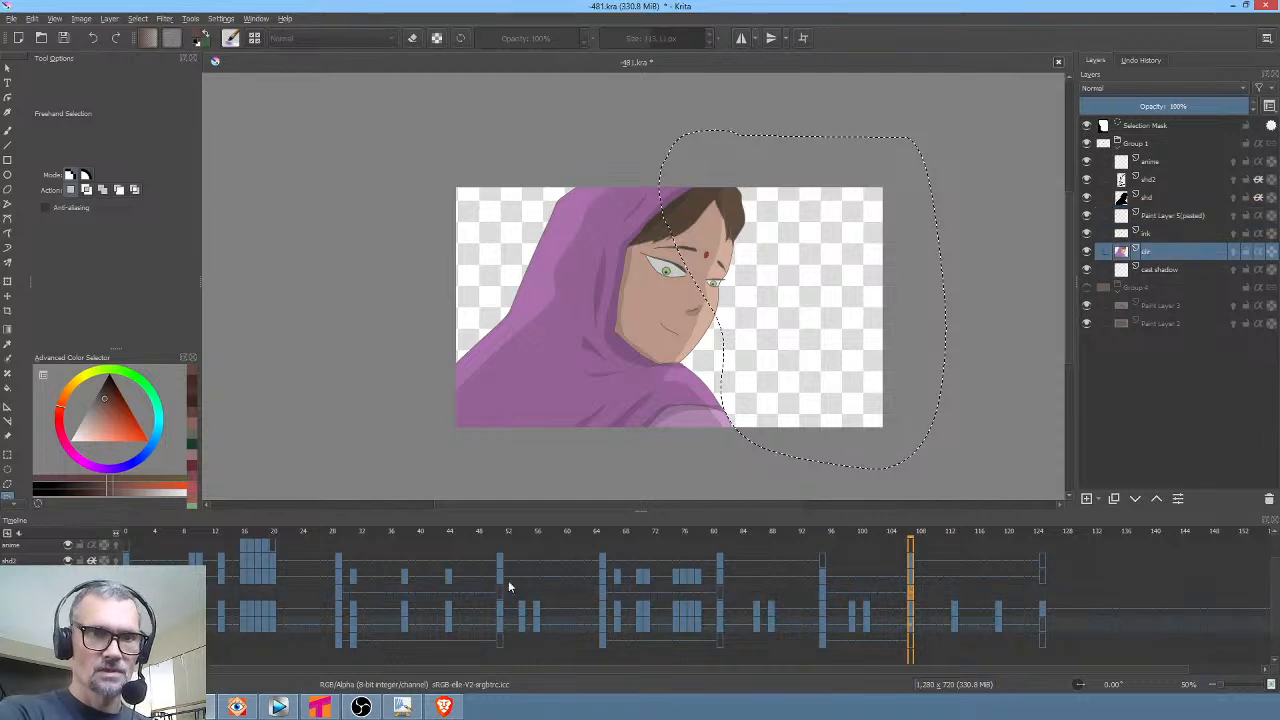
pyautogui.click(337, 588)
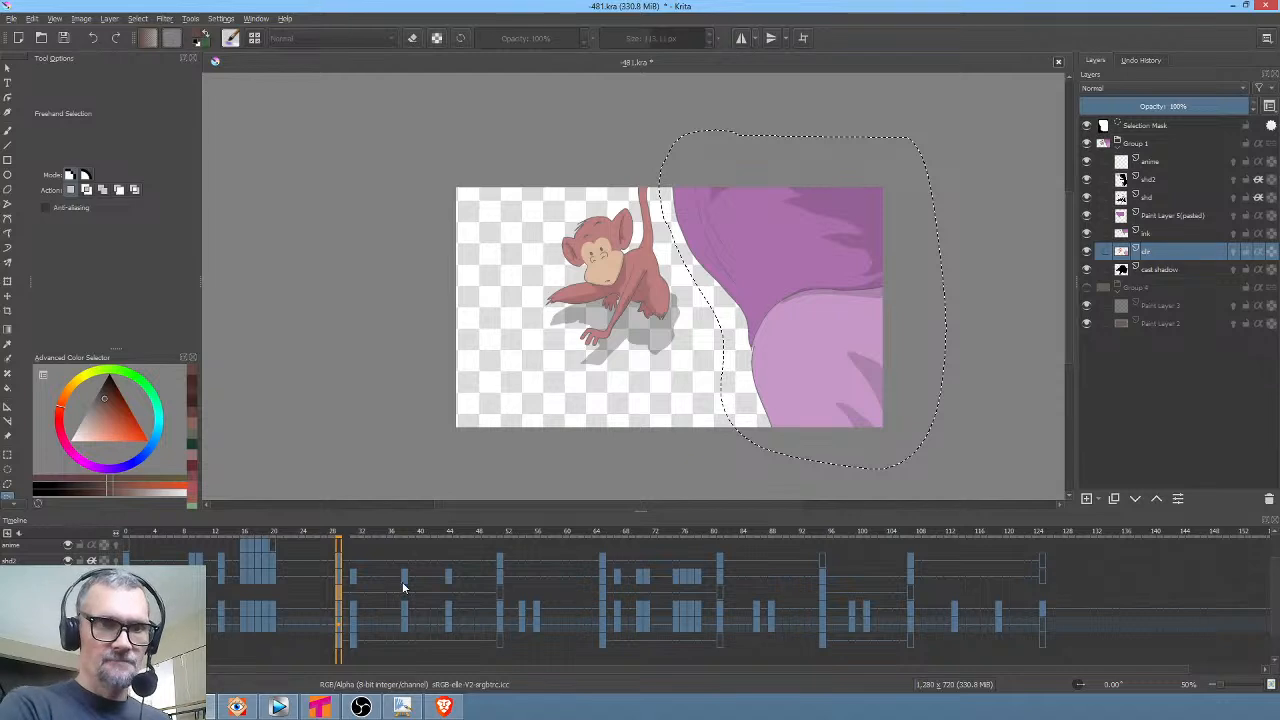
pyautogui.hotkey('ctrl', 'v')
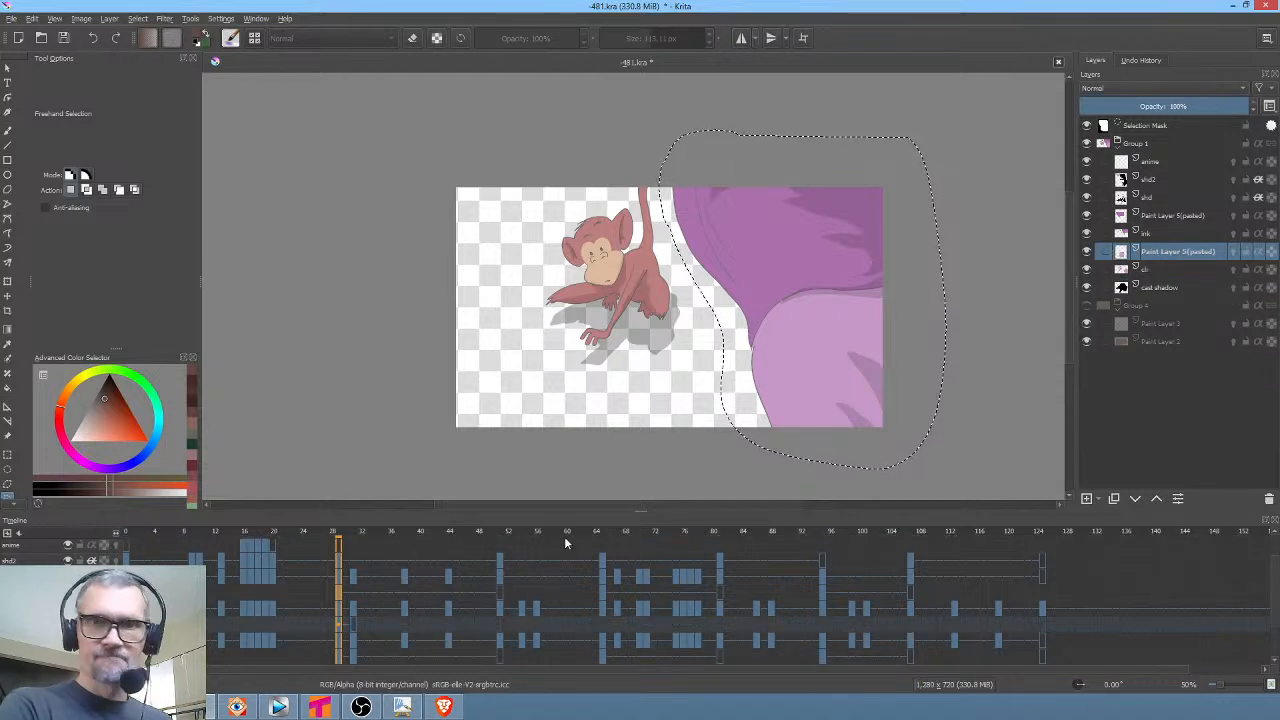
pyautogui.moveTo(1169, 251)
pyautogui.mouseDown()
pyautogui.moveTo(1190, 232)
pyautogui.moveTo(1166, 234)
pyautogui.mouseUp()
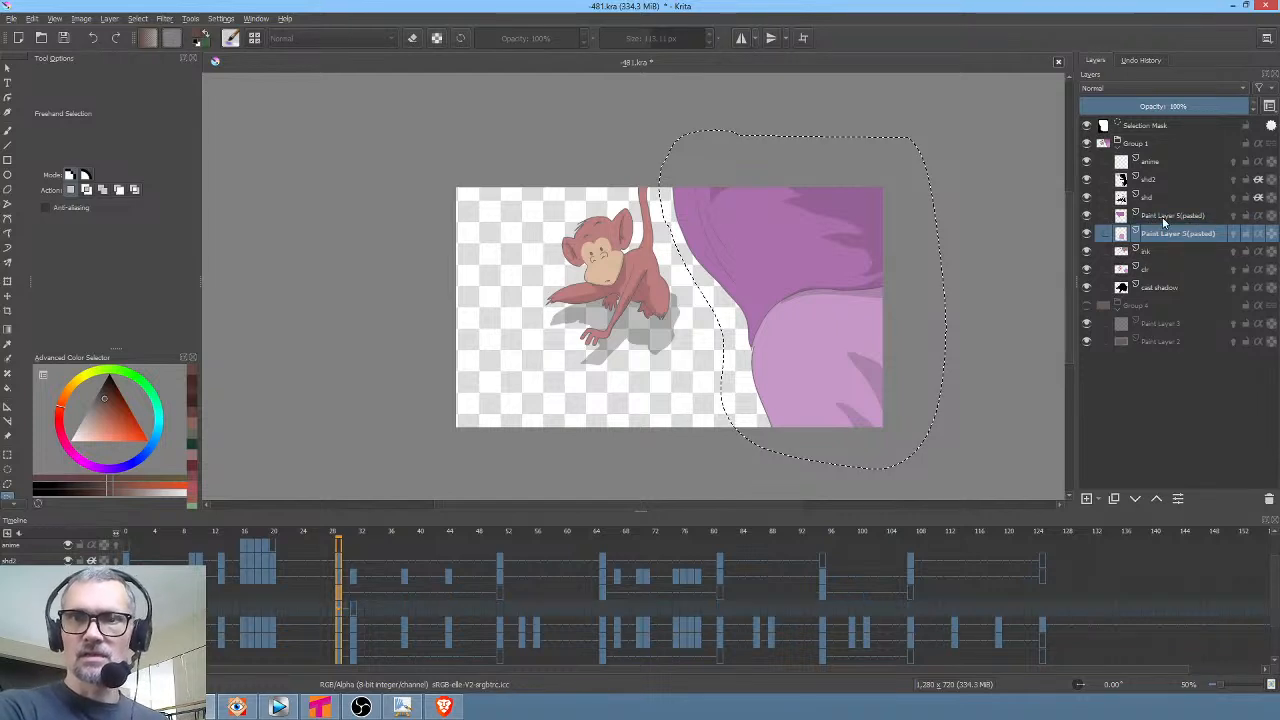
# Save the document and clear the lasso selection around the purple-clad figure
pyautogui.click(66, 39)
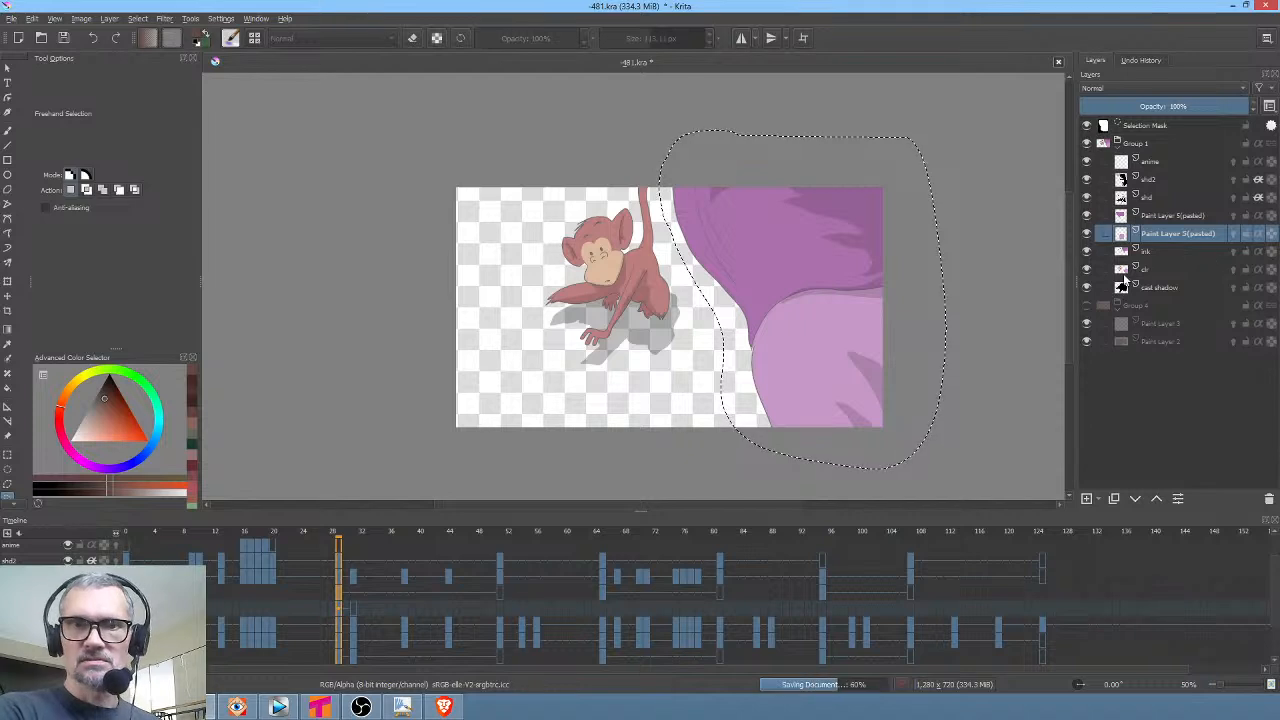
pyautogui.click(866, 197)
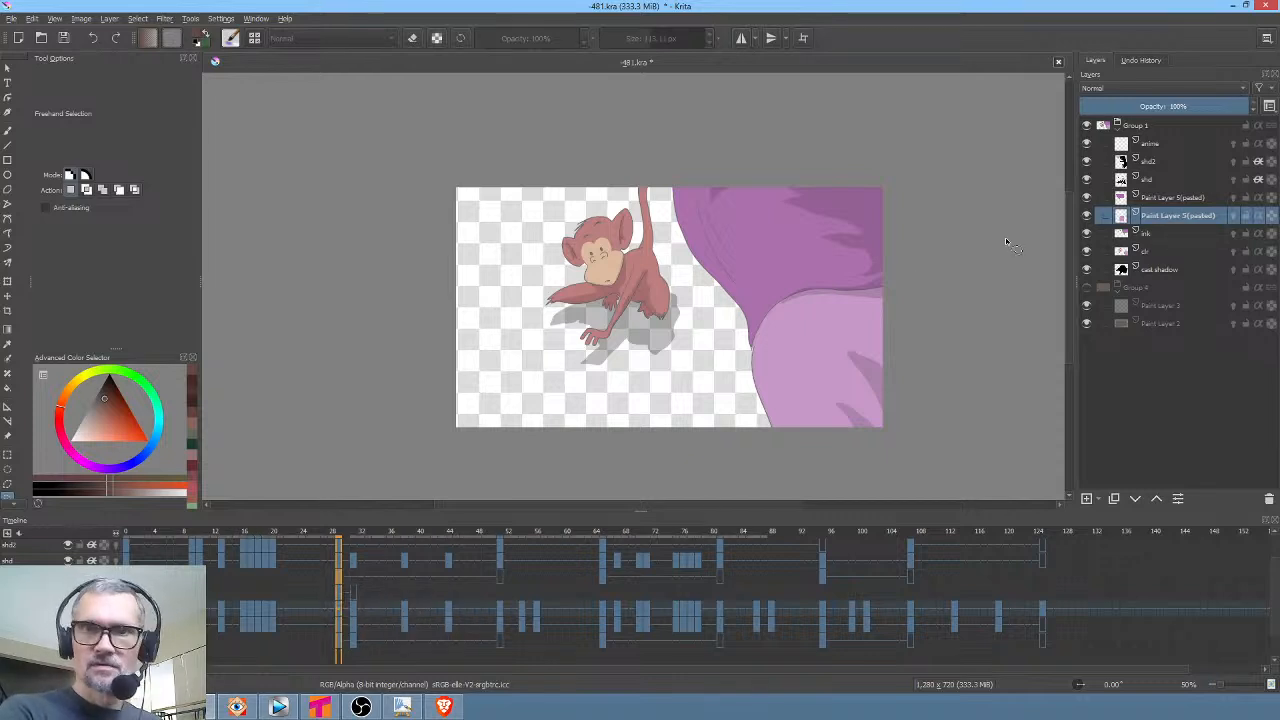
# Merge the upper pasted figure layer into the pasted layer below it and check the merged figure in isolation
pyautogui.click(1165, 200)
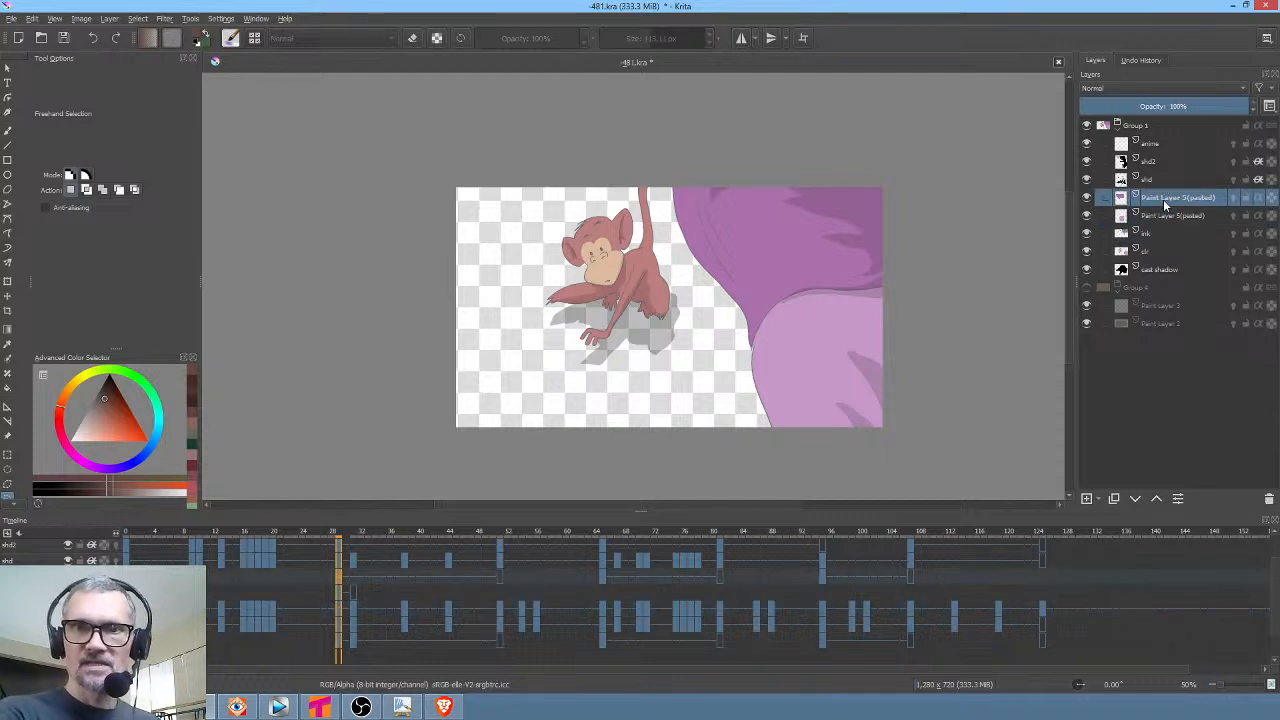
pyautogui.hotkey('ctrl', 'e')
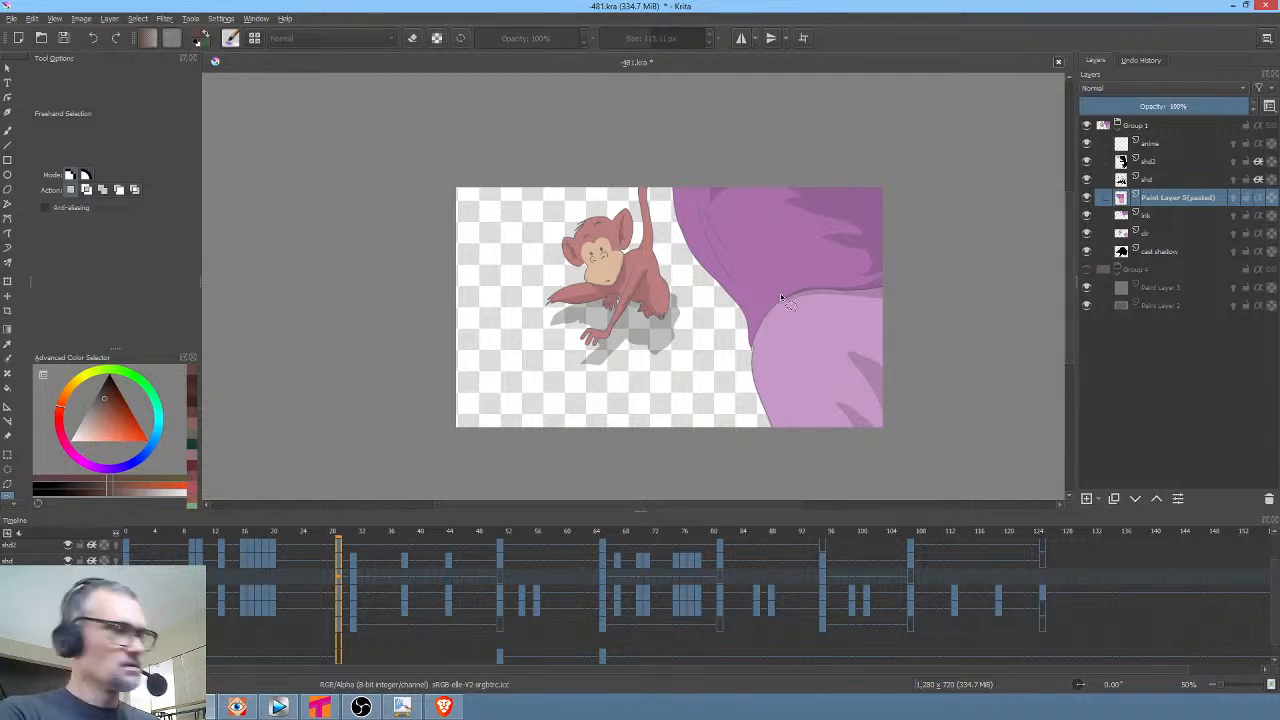
pyautogui.press('i')
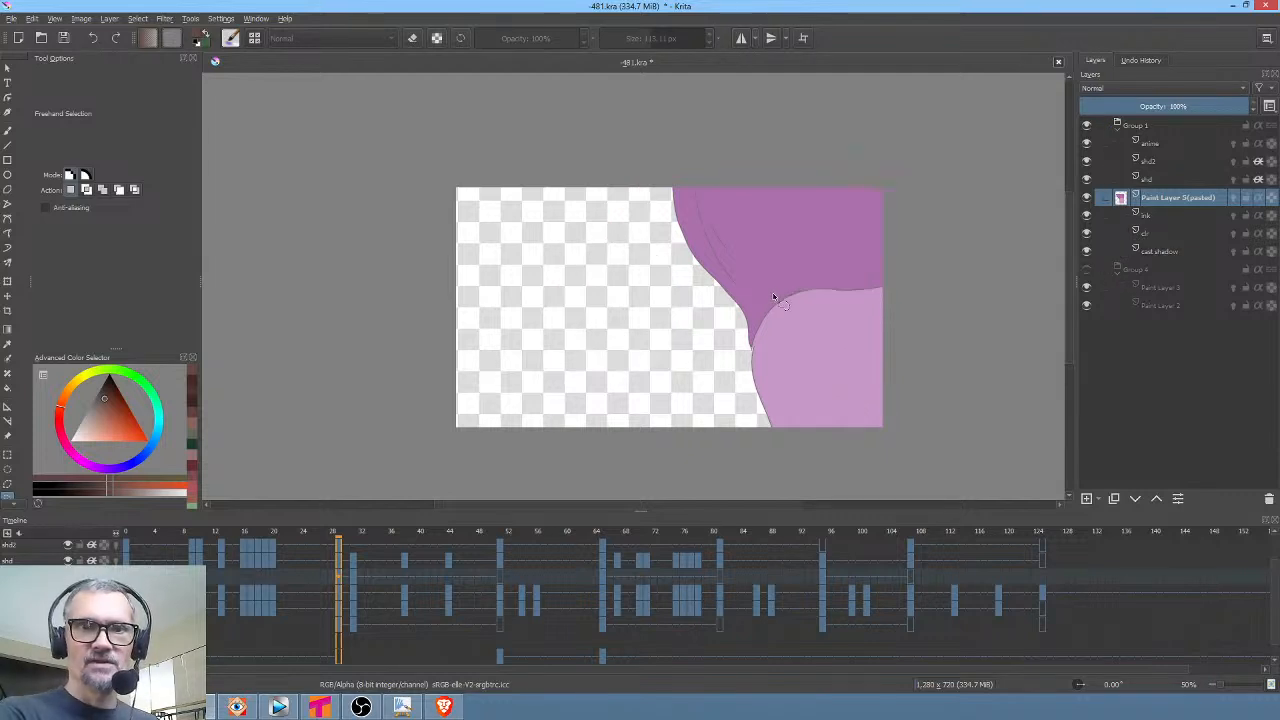
pyautogui.press('i')
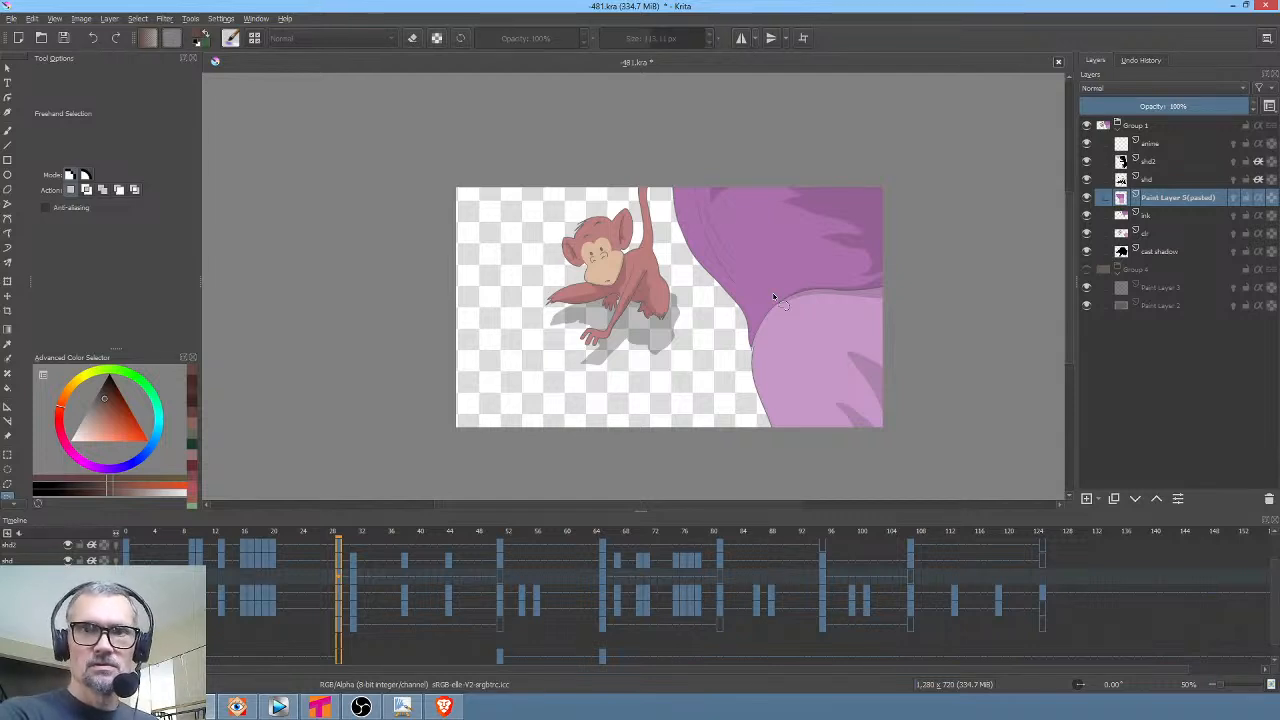
# Compare the merged figure layer at frames 29, 31 and 51, copy its frame 29 keyframe to frame 65, and check frame 95
pyautogui.click(354, 574)
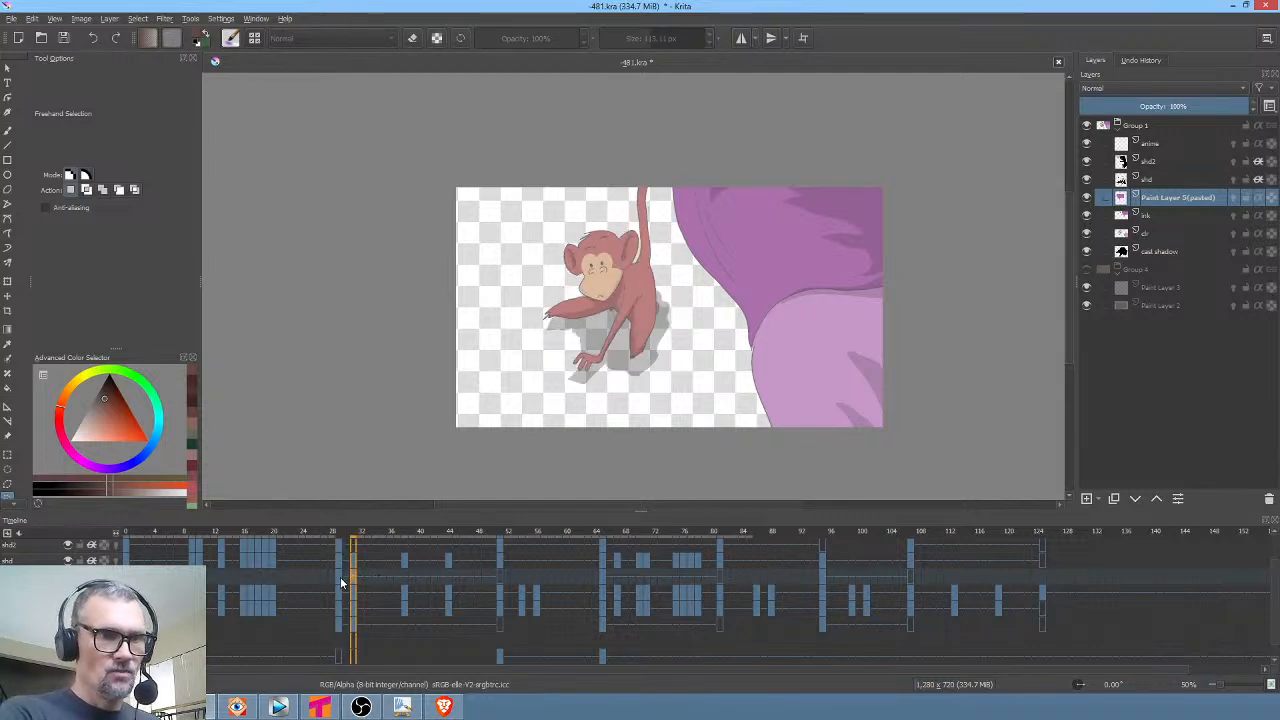
pyautogui.click(340, 577)
pyautogui.click(354, 576)
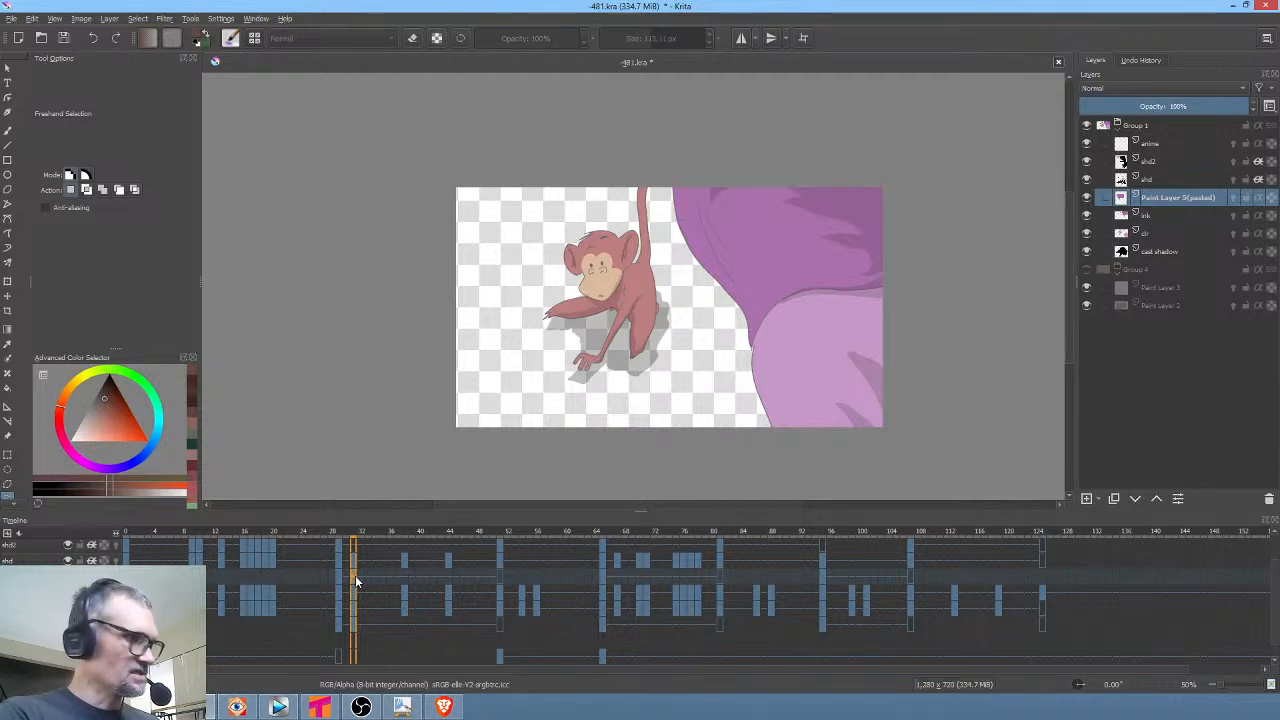
pyautogui.click(340, 578)
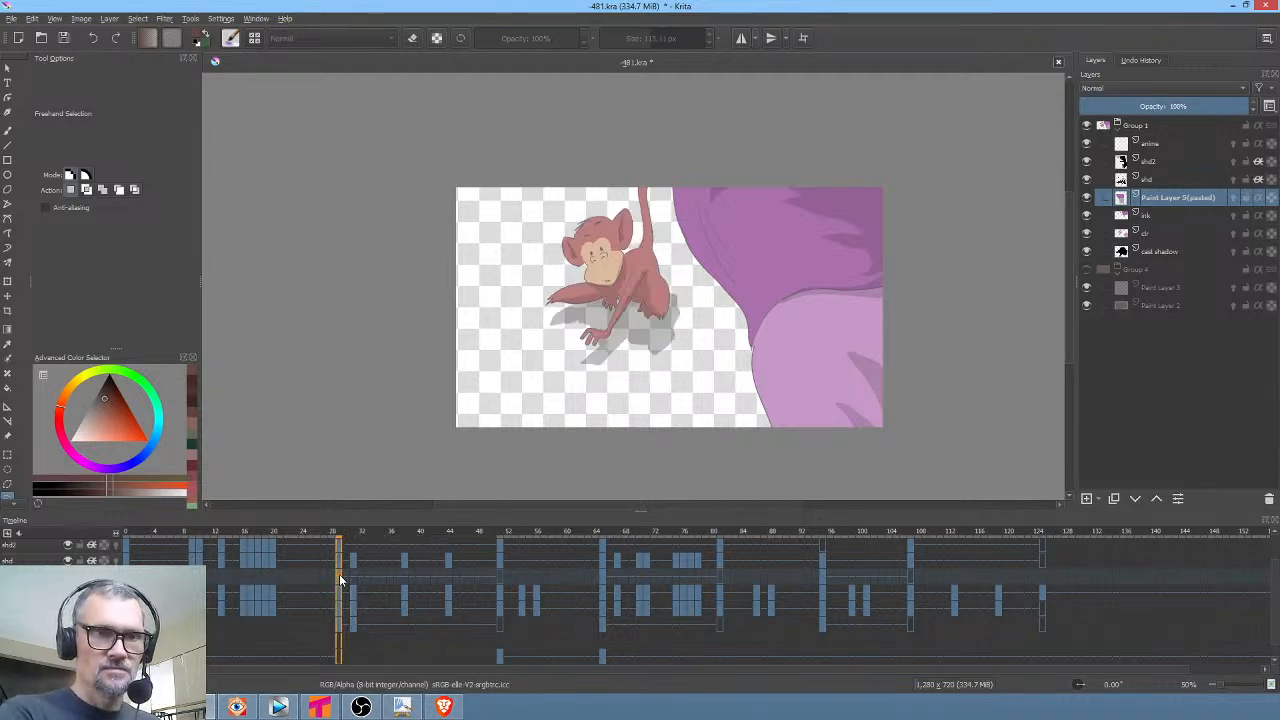
pyautogui.click(497, 570)
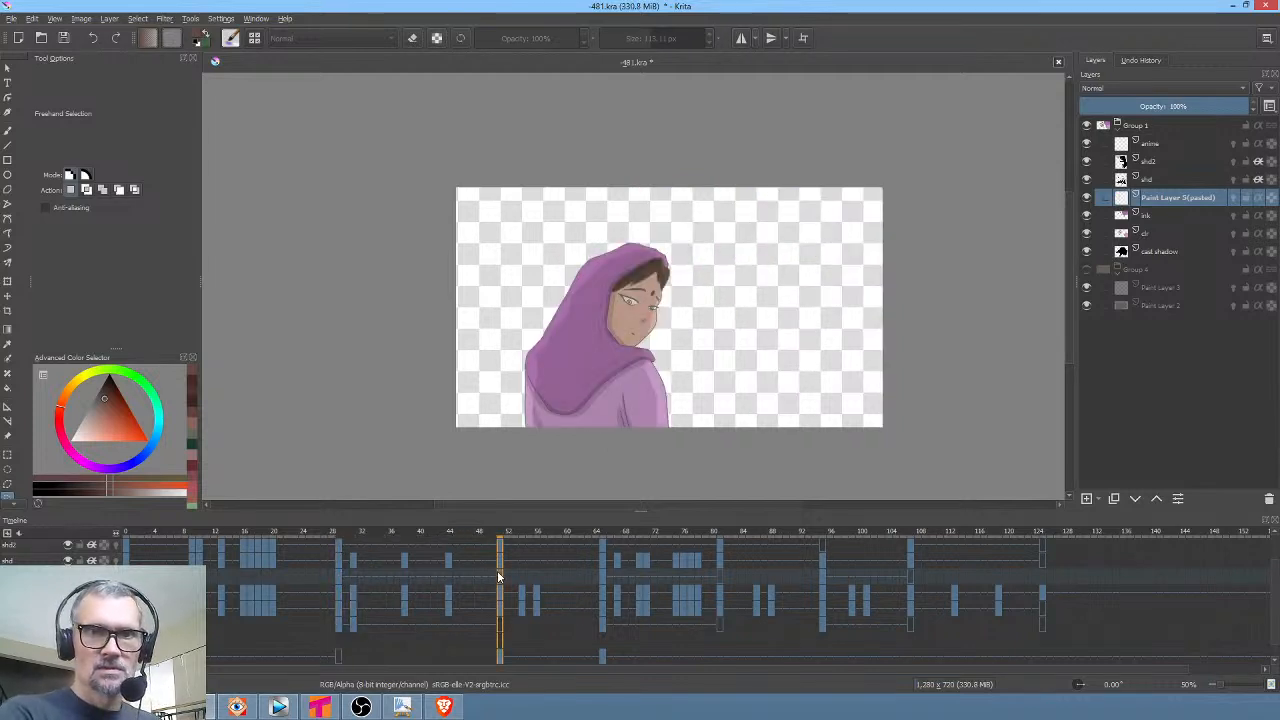
pyautogui.click(336, 574)
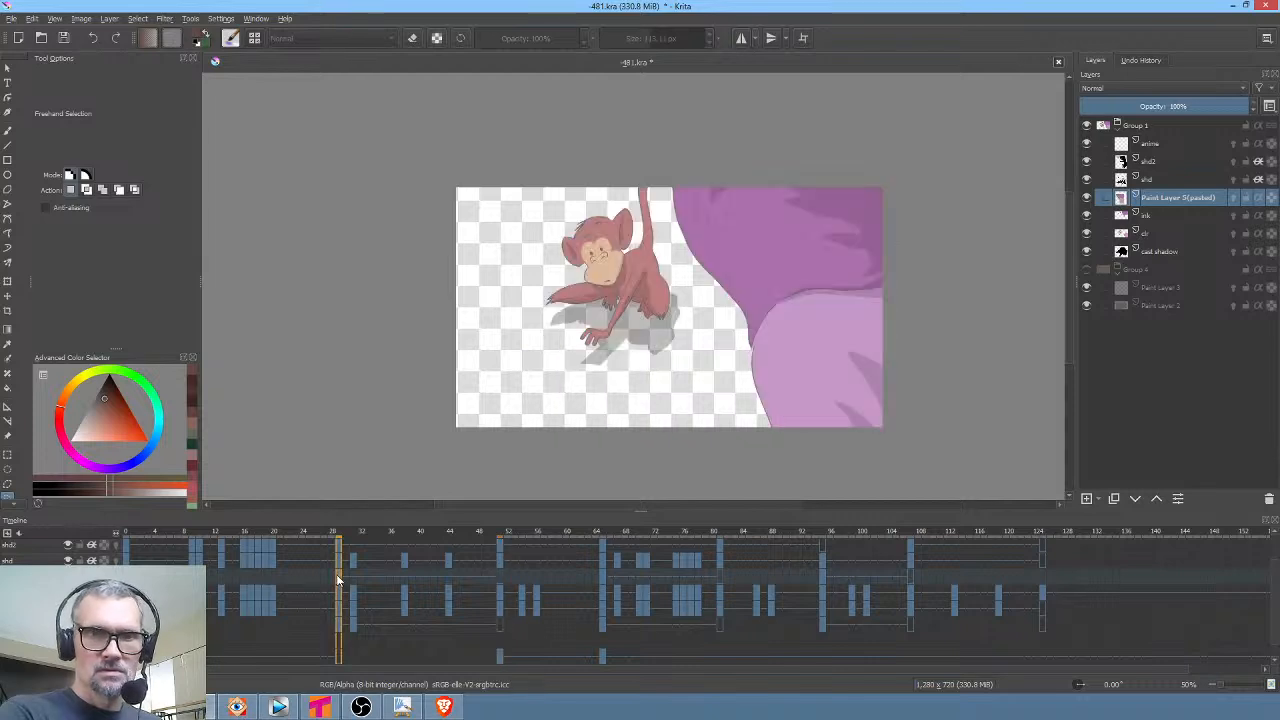
pyautogui.moveTo(336, 574); pyautogui.dragTo(603, 573)
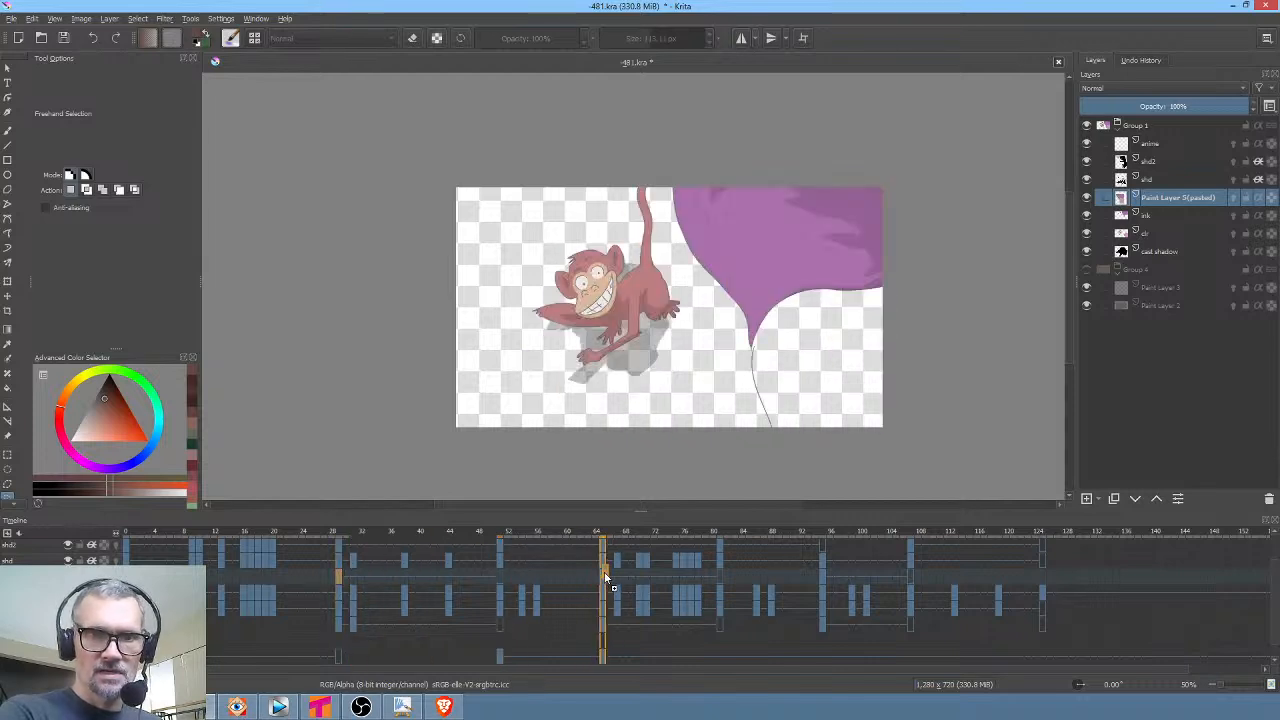
pyautogui.click(823, 565)
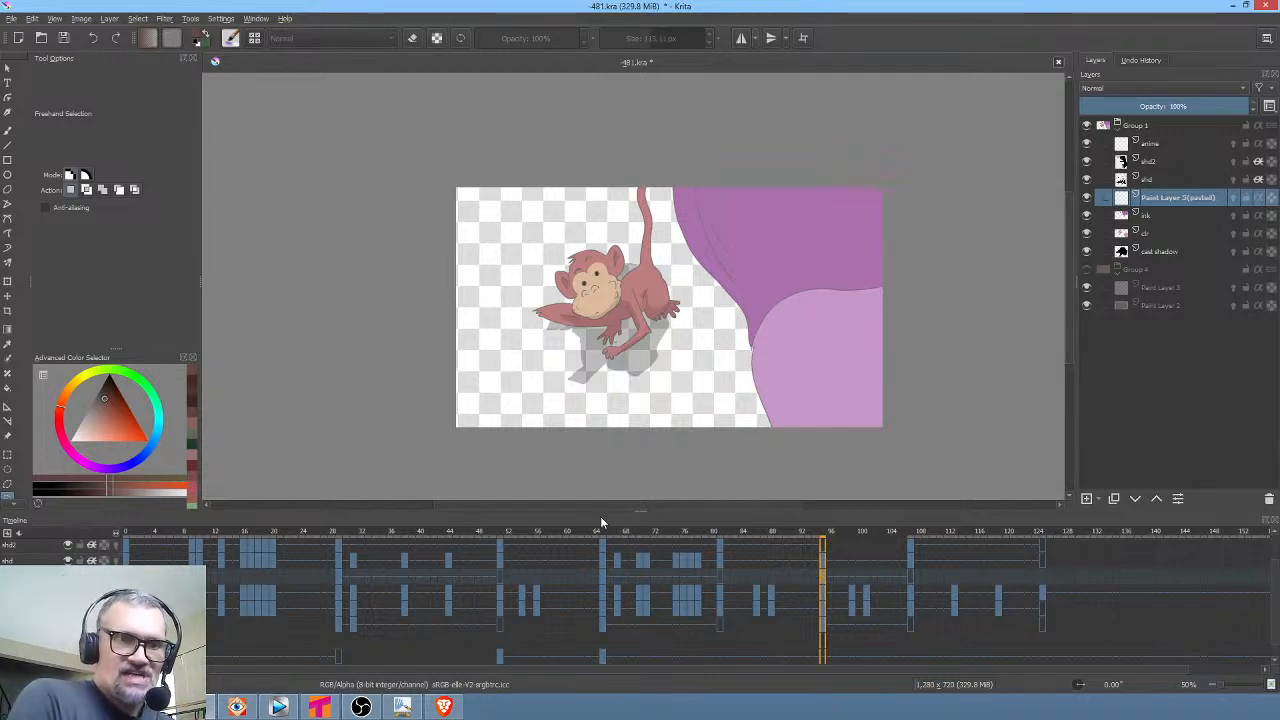
# Merge the pasted figure layer down into the ink layer and save the document
pyautogui.click(337, 583)
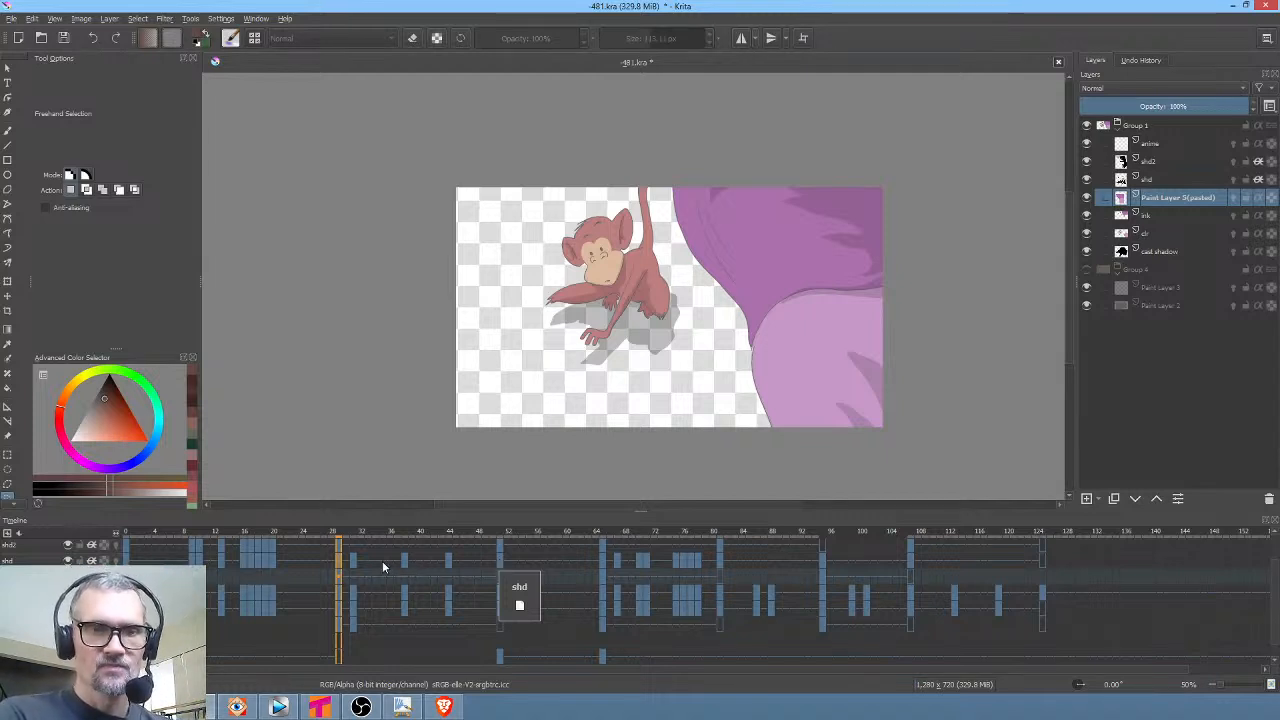
pyautogui.moveTo(382, 561); pyautogui.dragTo(338, 558)
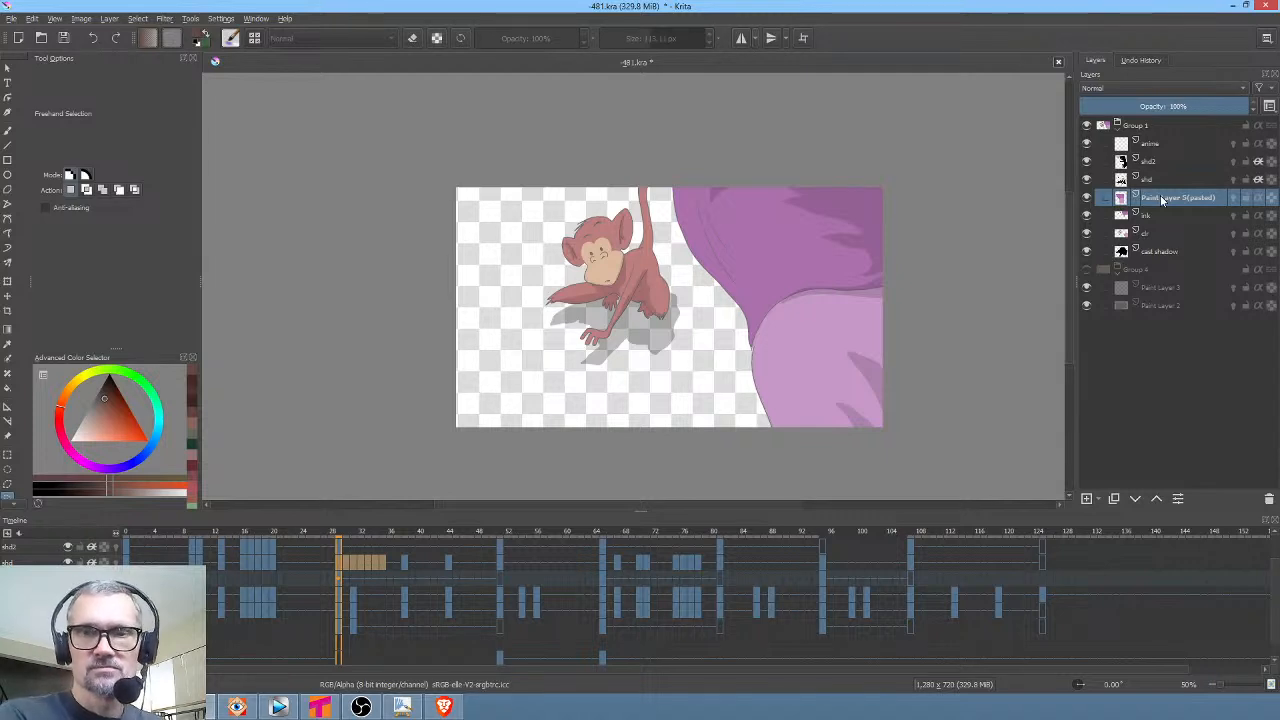
pyautogui.hotkey('shift', 'Delete')
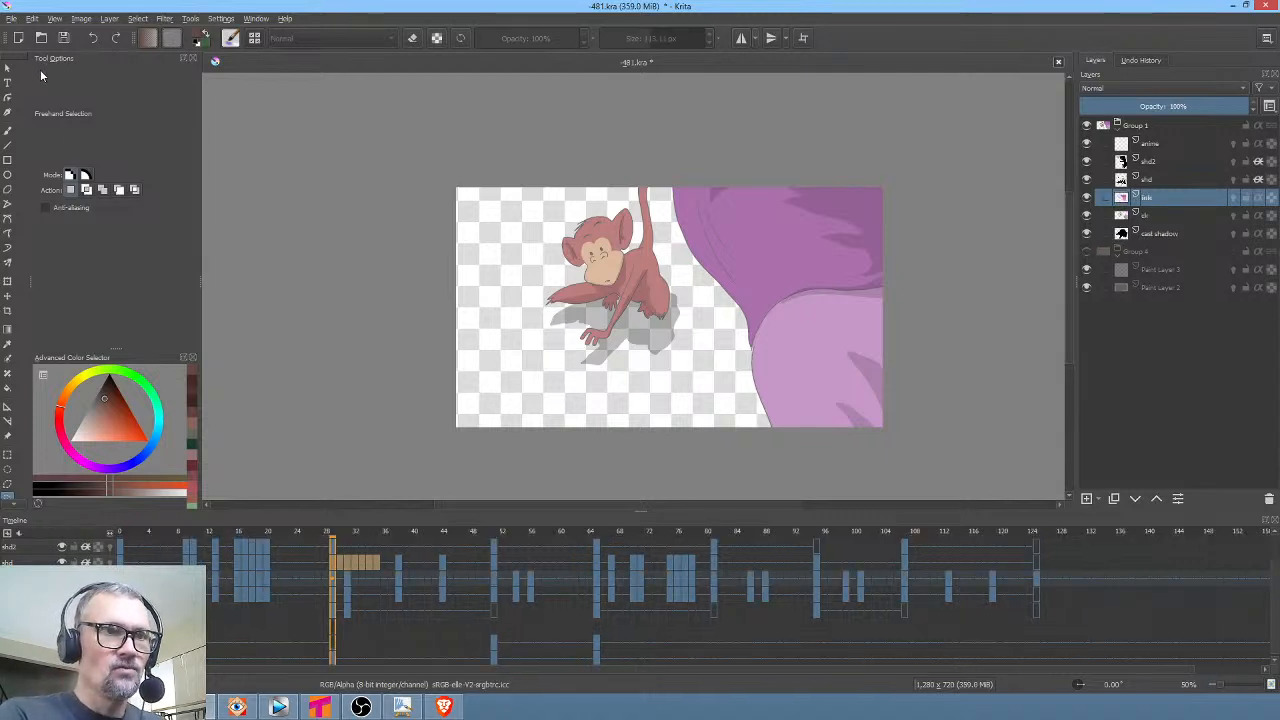
pyautogui.click(62, 40)
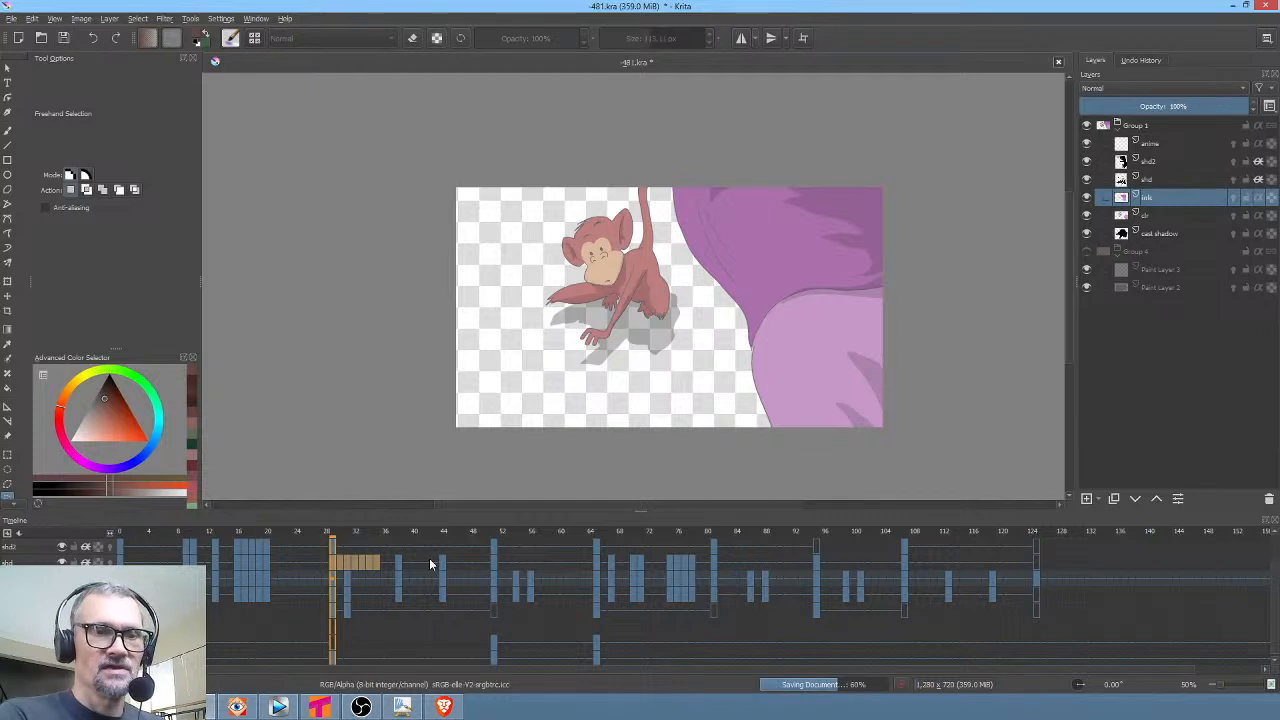
# Scrub the merged figure frames, show the Group 4 background, and check it at frames 29 and 65
pyautogui.moveTo(296, 535); pyautogui.dragTo(391, 560)
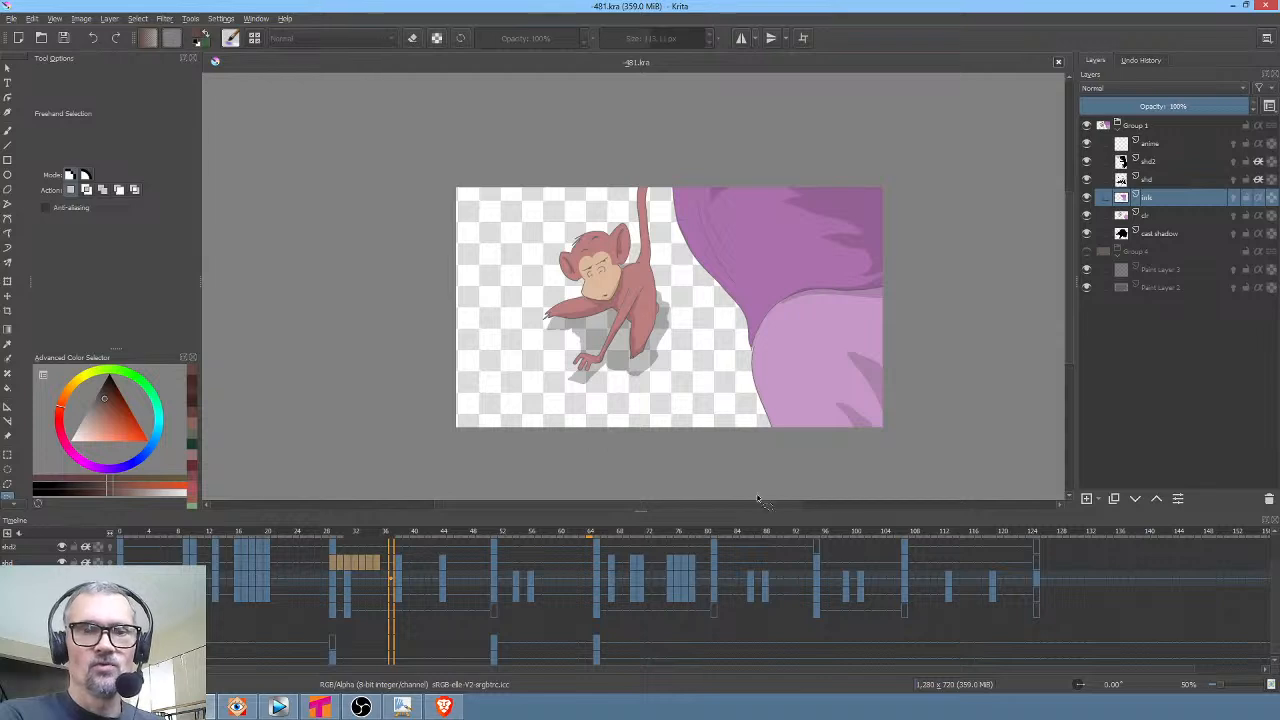
pyautogui.click(817, 559)
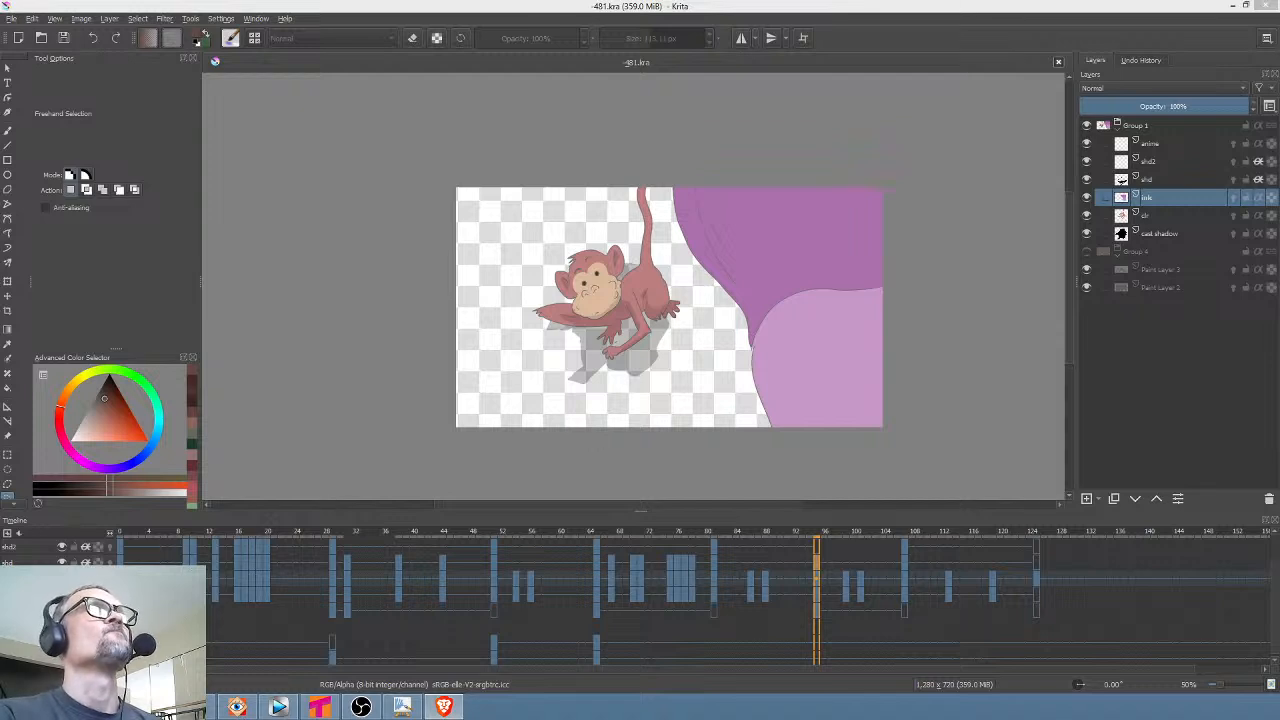
pyautogui.click(1088, 251)
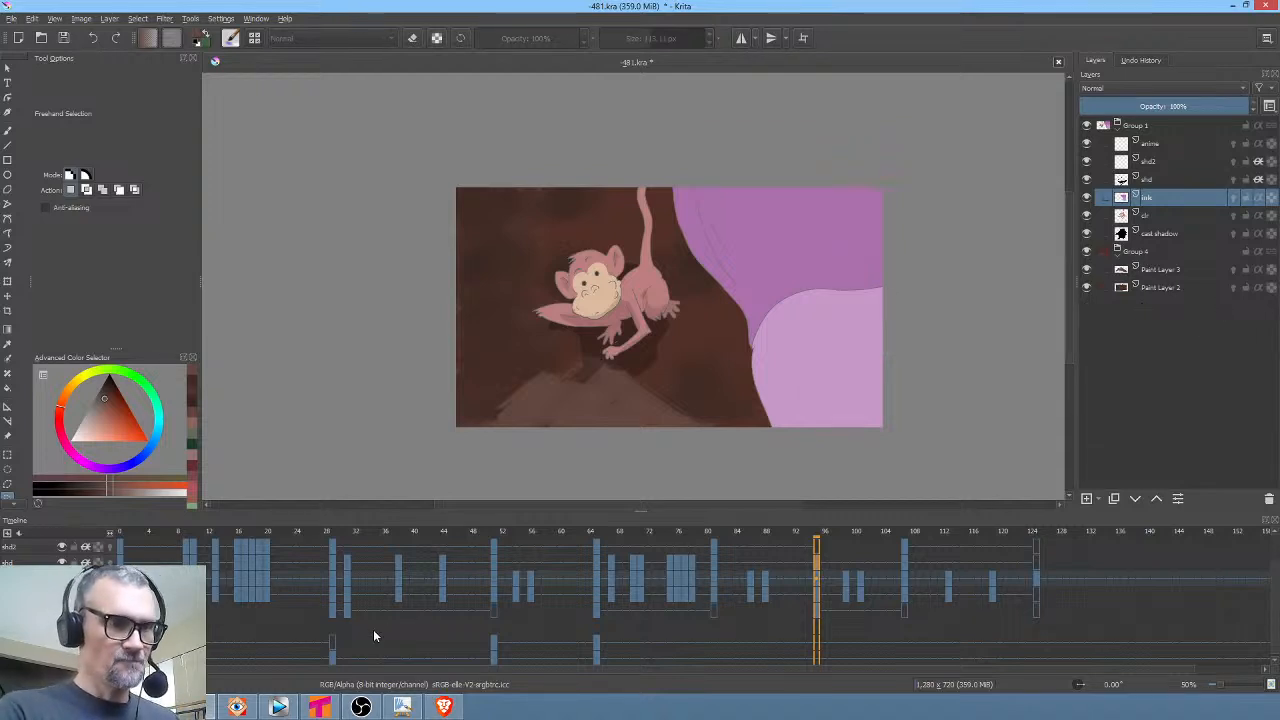
pyautogui.click(331, 641)
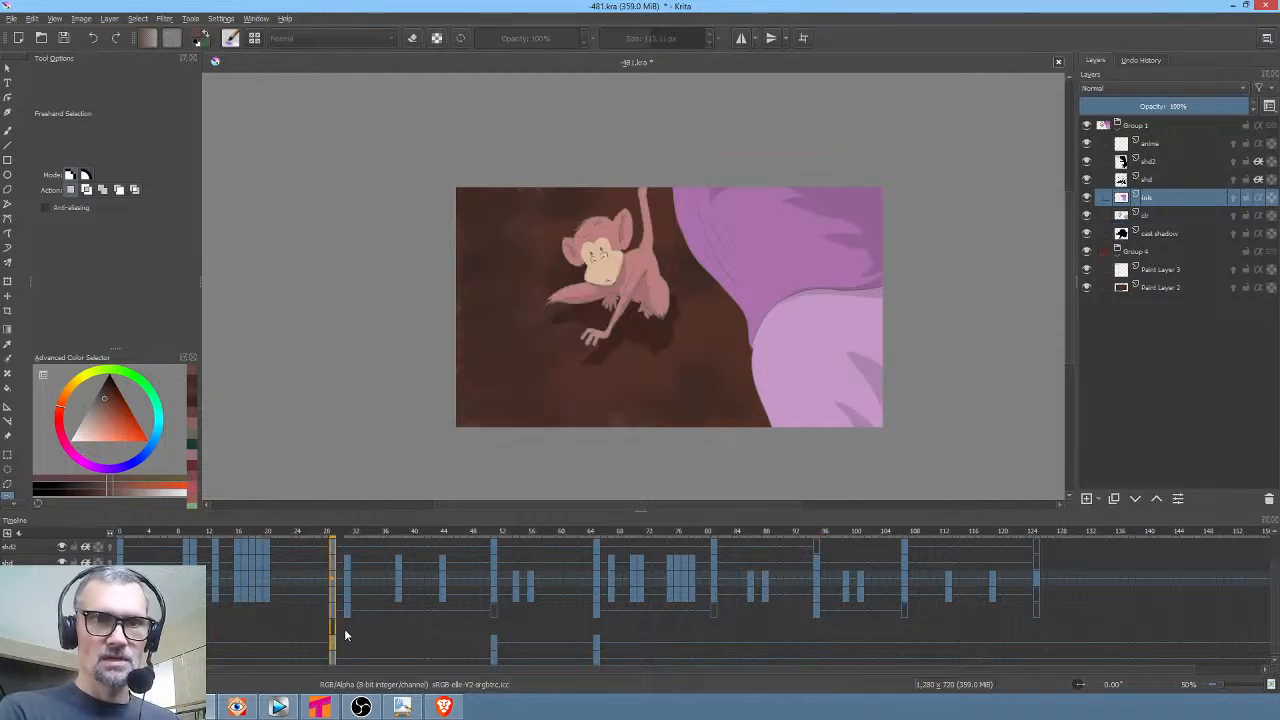
pyautogui.moveTo(344, 640)
pyautogui.mouseDown()
pyautogui.moveTo(645, 645)
pyautogui.moveTo(614, 645)
pyautogui.mouseUp()
pyautogui.click(597, 655)
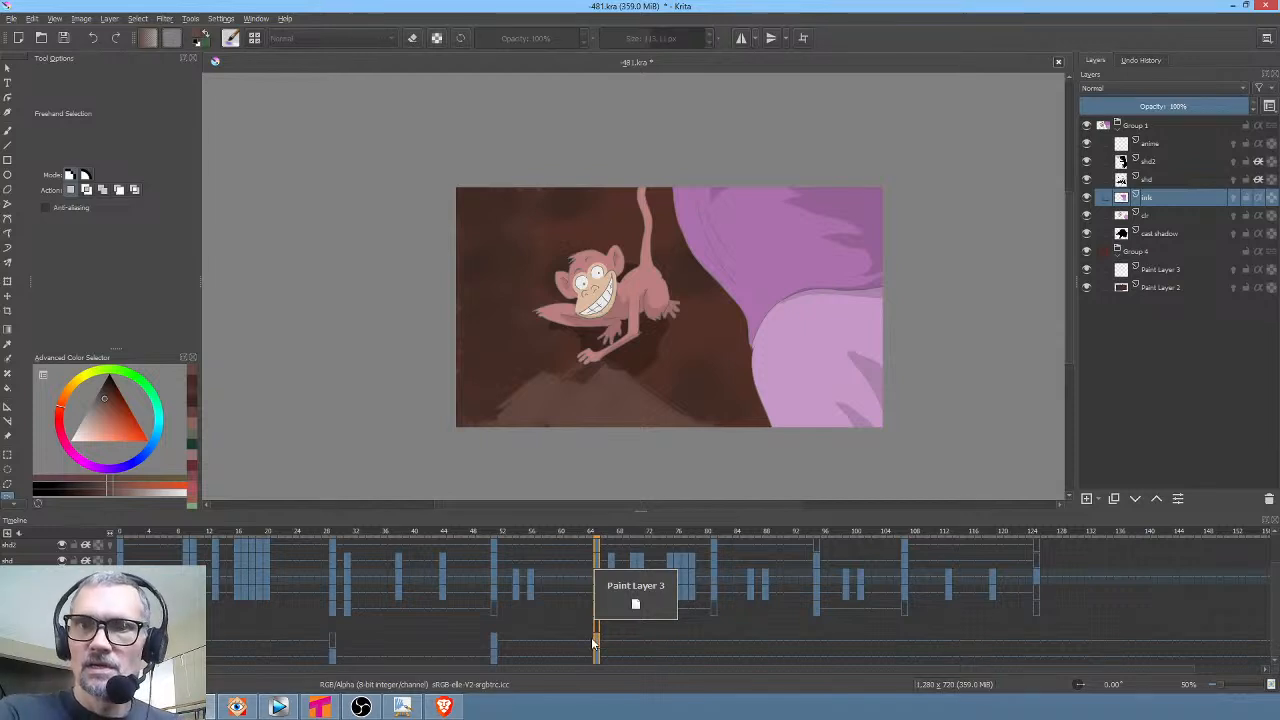
pyautogui.click(1087, 287)
pyautogui.click(1087, 287)
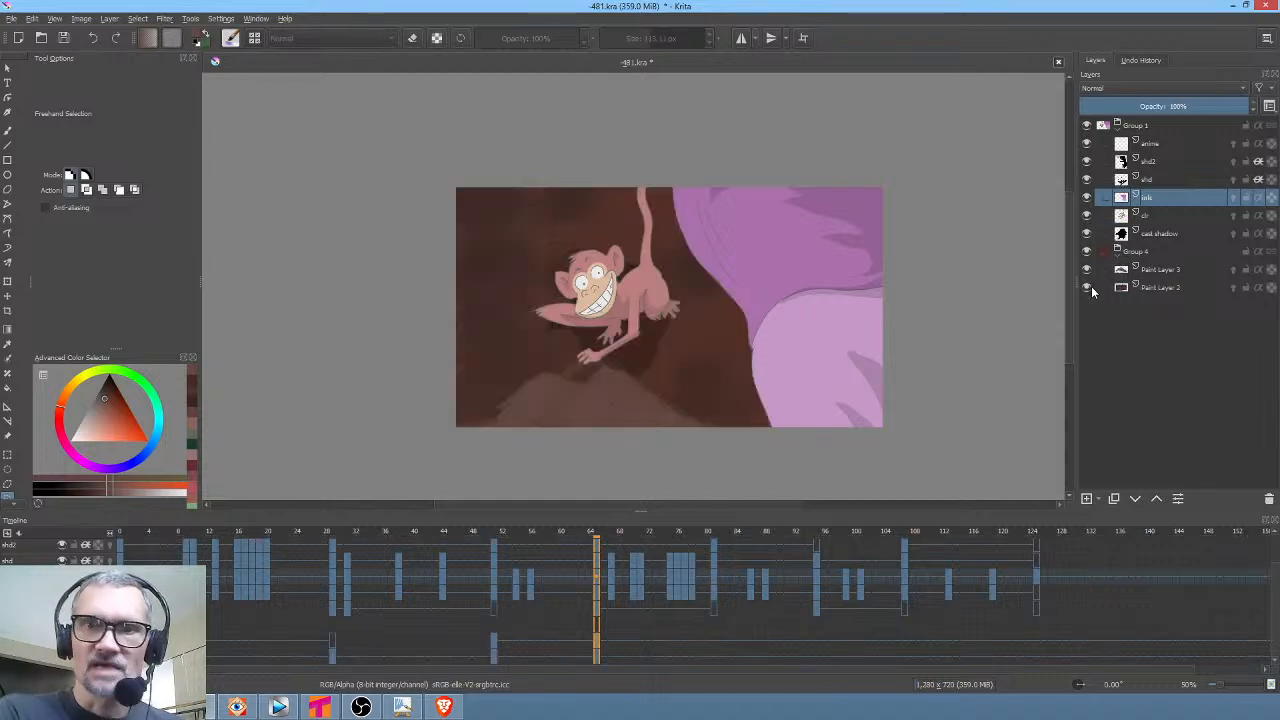
# Extend the brown ground on Paint Layer 3 at frame 65 with a brush of about 65 px, squaring its outline towards the figure
pyautogui.click(1160, 276)
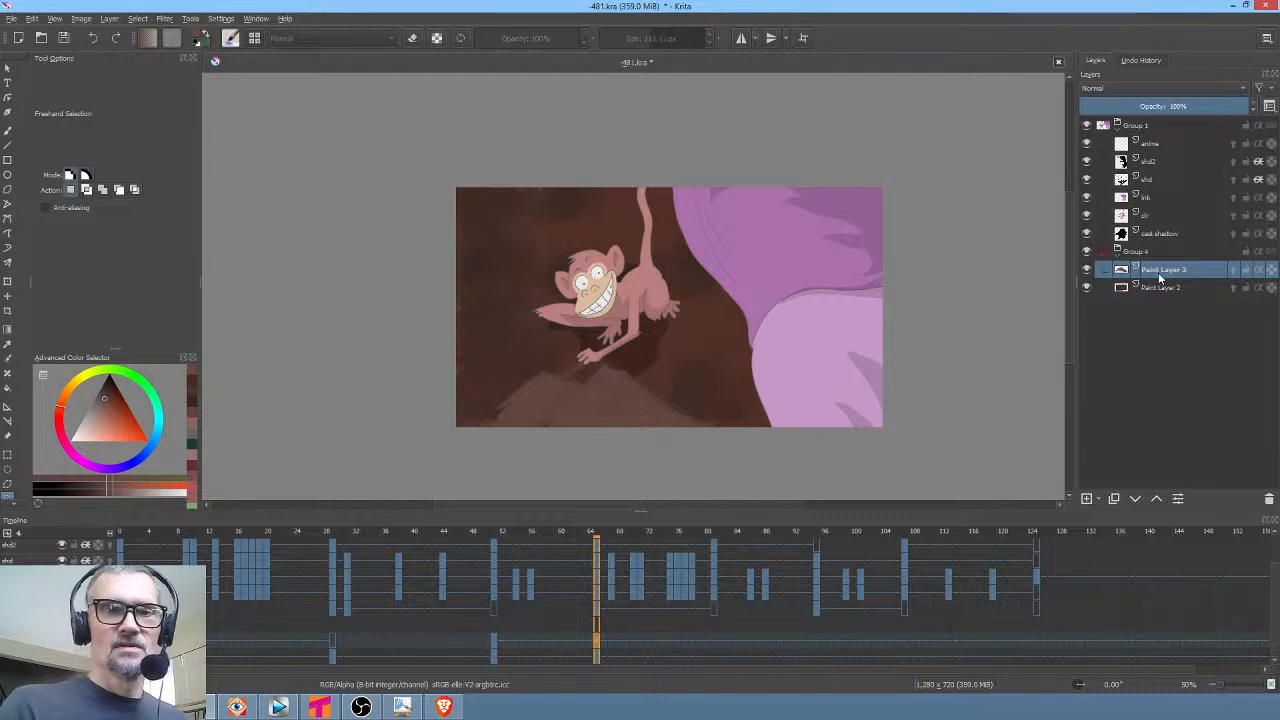
pyautogui.press('b')
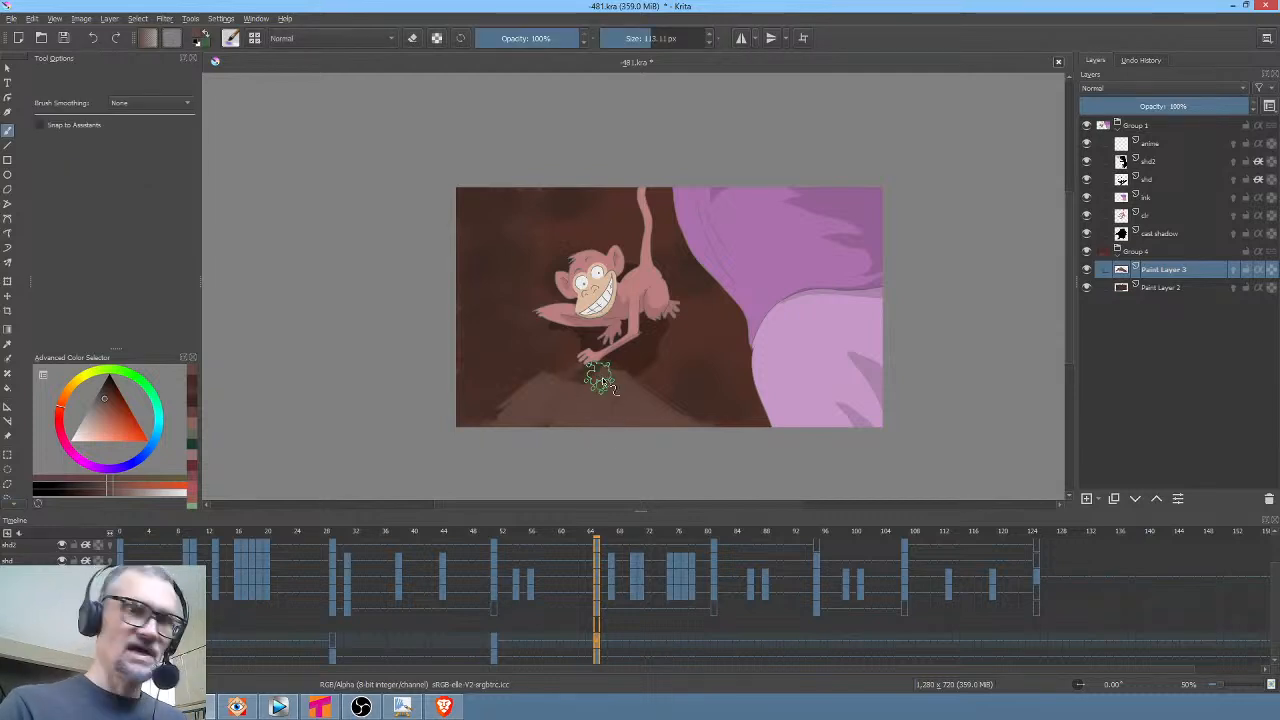
pyautogui.moveTo(600, 395)
pyautogui.mouseDown()
pyautogui.moveTo(613, 438)
pyautogui.moveTo(526, 478)
pyautogui.mouseUp()
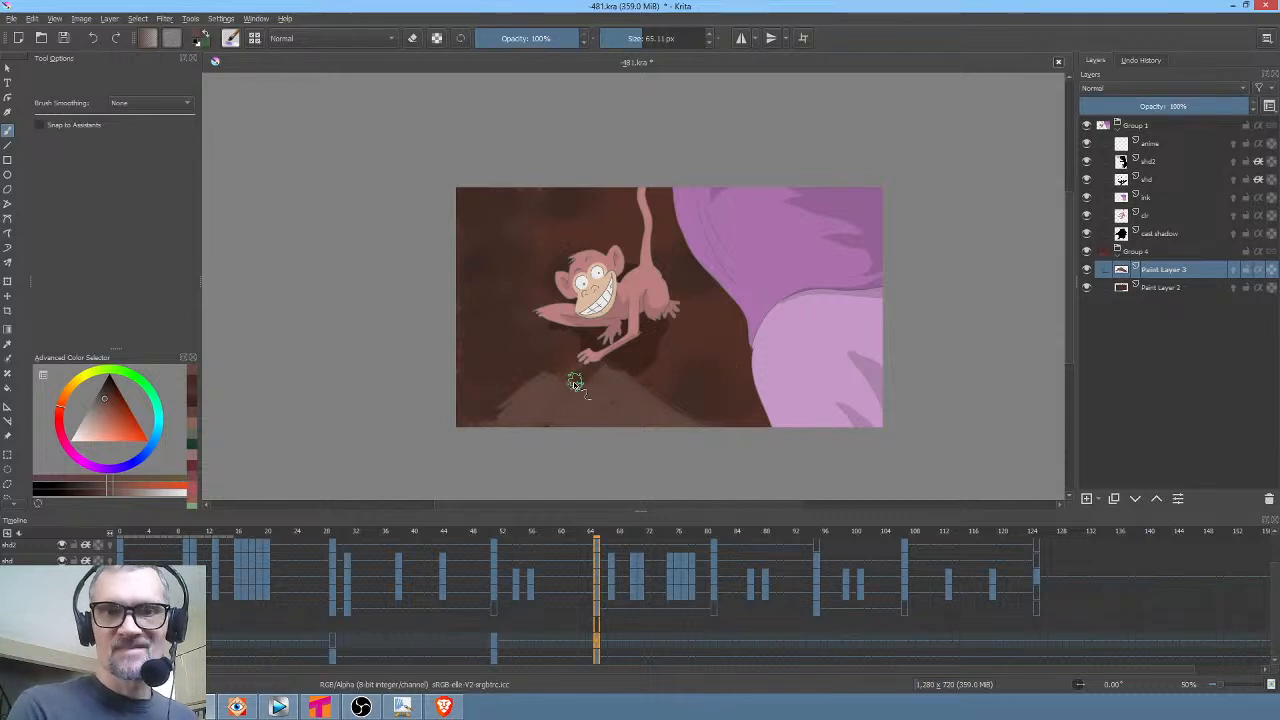
pyautogui.moveTo(553, 373)
pyautogui.mouseDown()
pyautogui.moveTo(743, 380)
pyautogui.moveTo(737, 397)
pyautogui.moveTo(648, 400)
pyautogui.mouseUp()
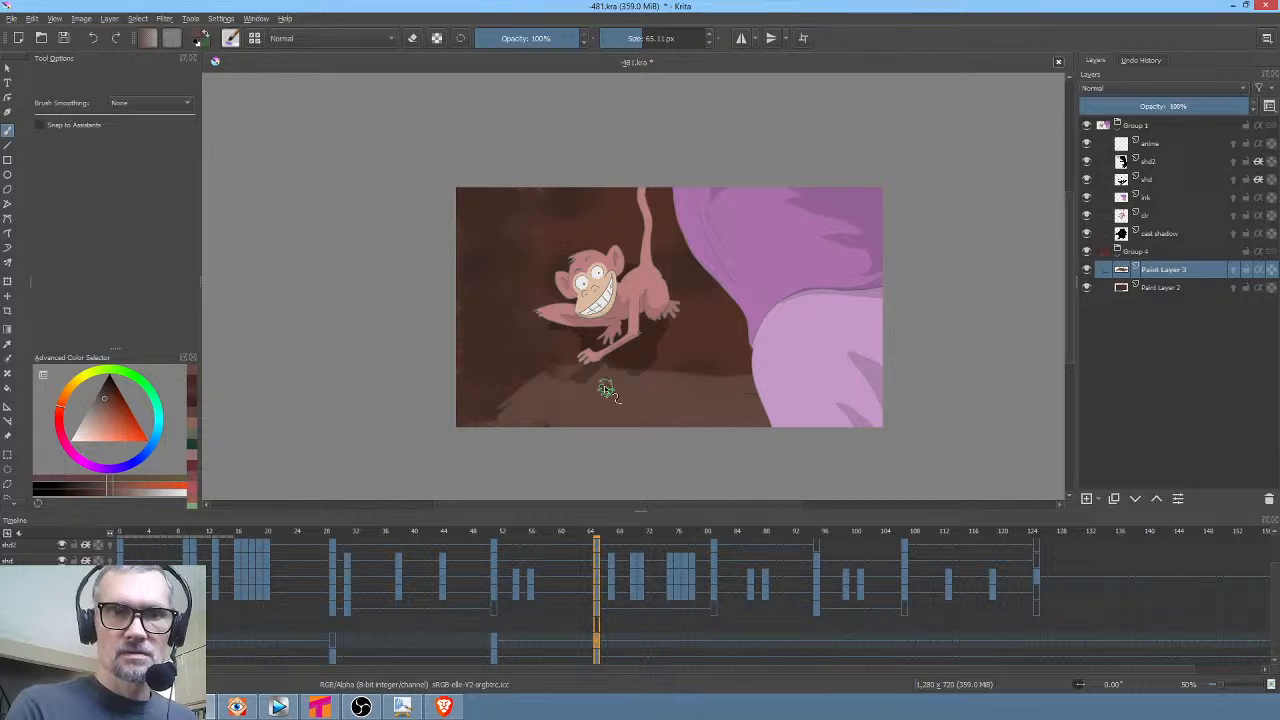
pyautogui.moveTo(568, 380); pyautogui.dragTo(511, 405)
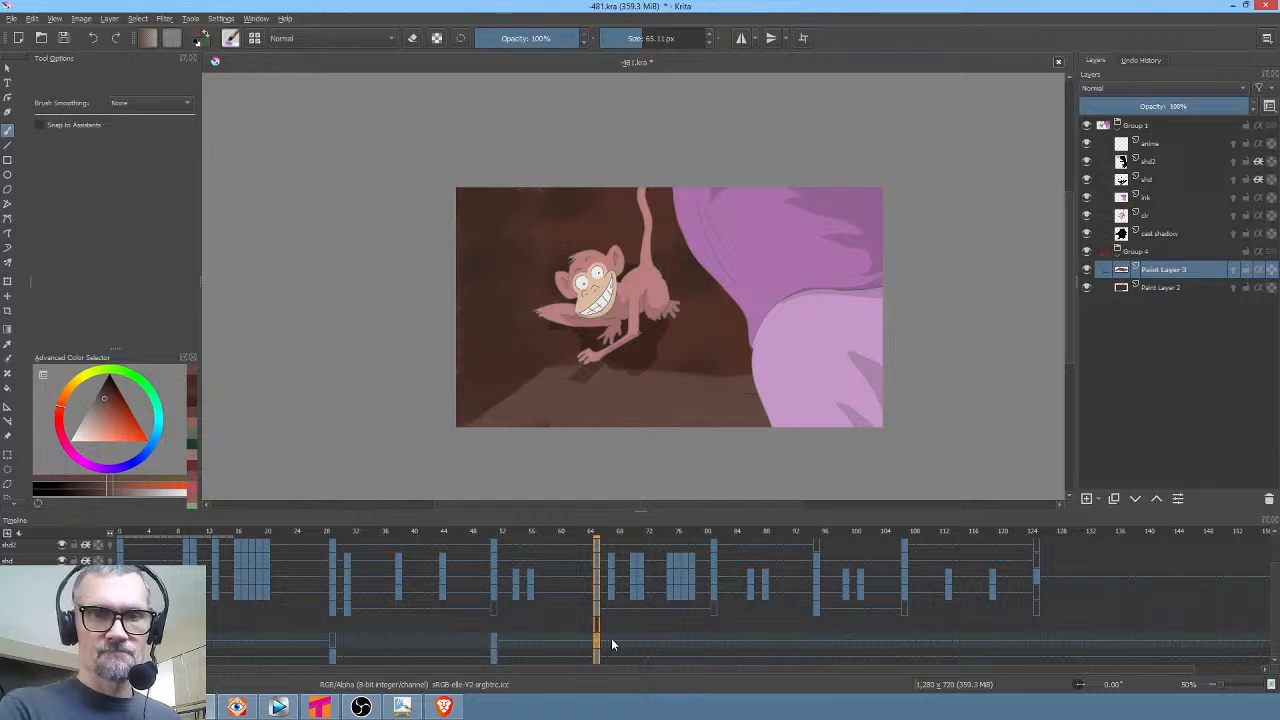
pyautogui.moveTo(622, 639)
pyautogui.mouseDown()
pyautogui.moveTo(657, 644)
pyautogui.moveTo(596, 645)
pyautogui.mouseUp()
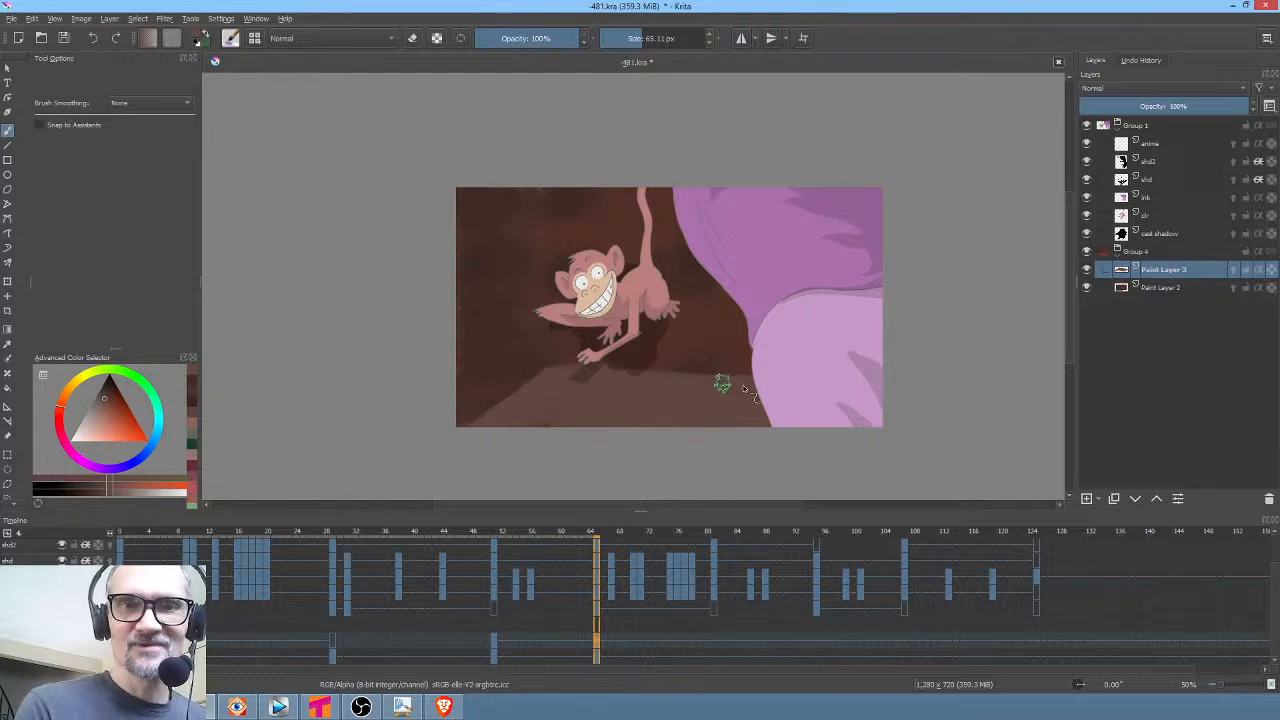
# Erase the upper part of the brown ground at frame 65 to lower its edge beneath the monkey
pyautogui.middleClick(725, 384)
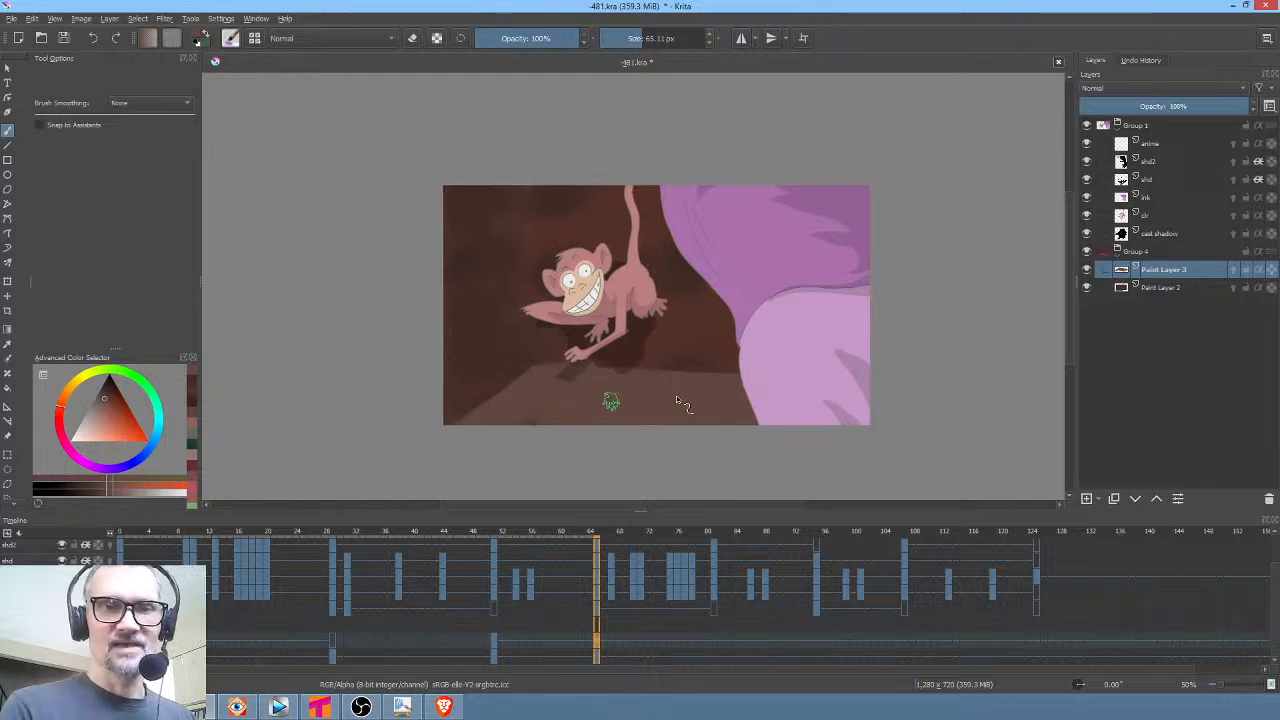
pyautogui.press('e')
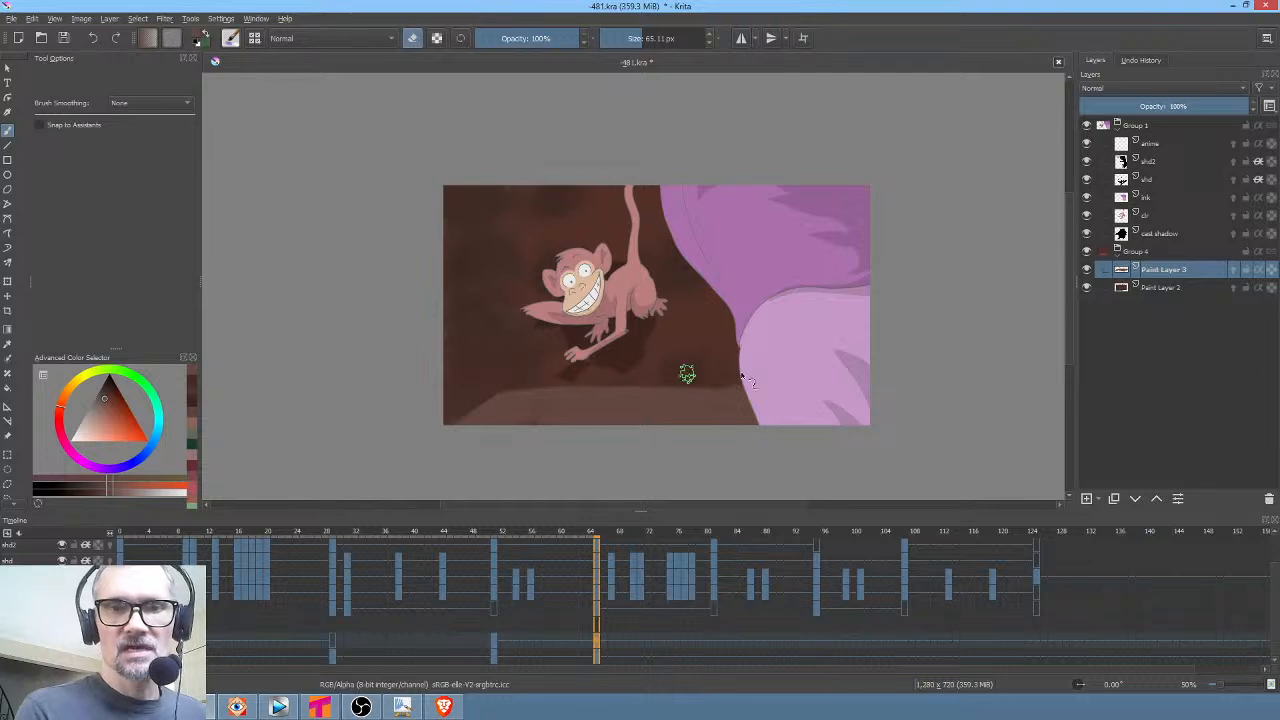
pyautogui.press('e')
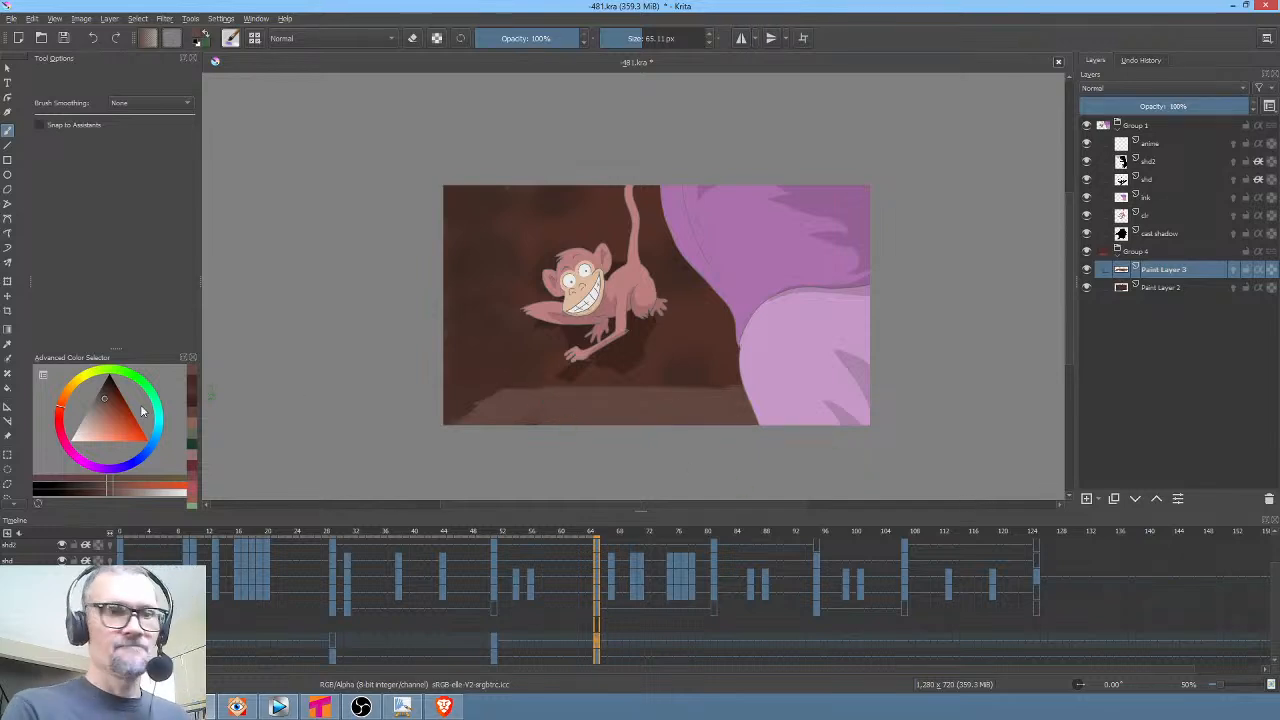
# Paint a lighter brown oval rock beneath the monkey's hand at frame 65 and trim its lower edge with a darker brown
pyautogui.click(100, 415)
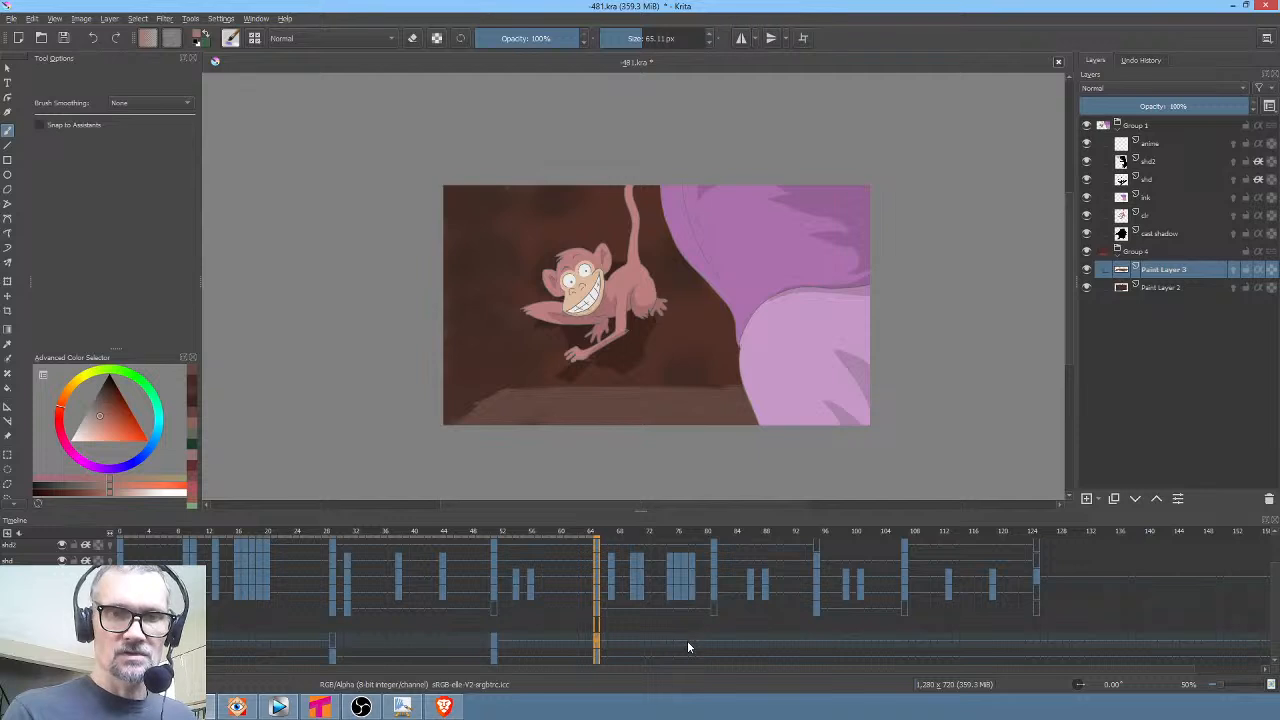
pyautogui.moveTo(687, 647); pyautogui.dragTo(620, 650)
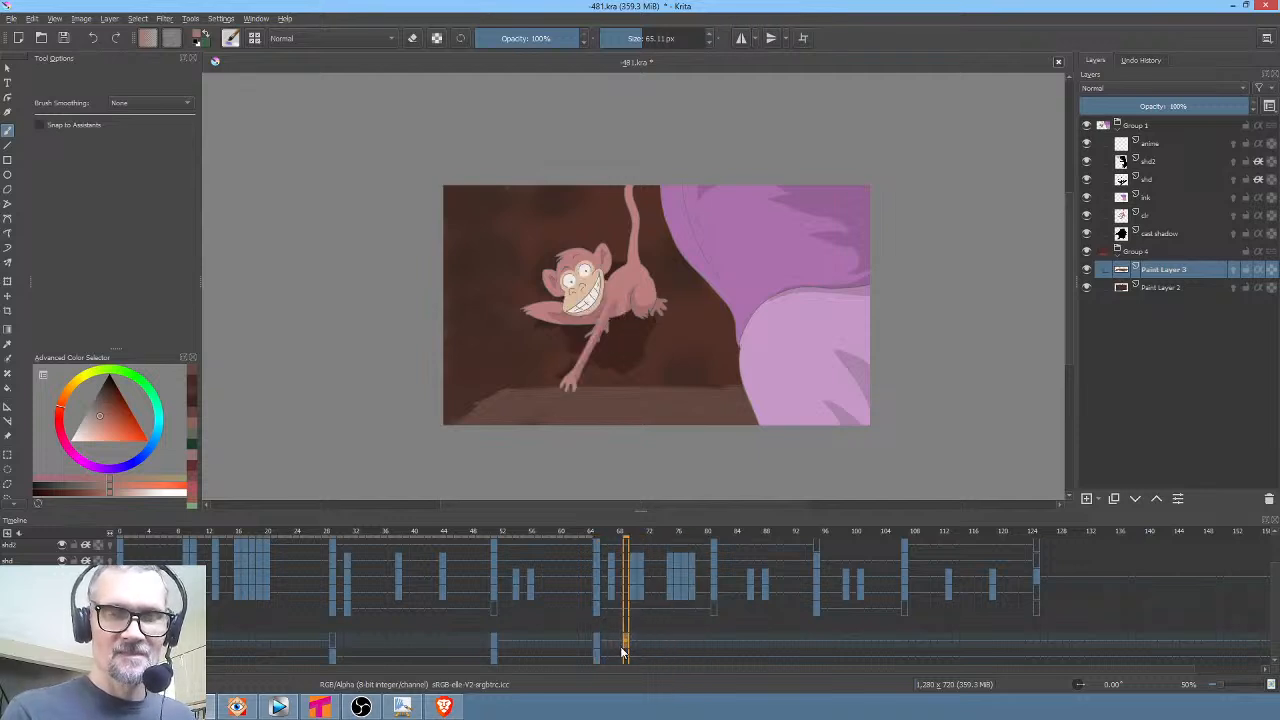
pyautogui.click(598, 645)
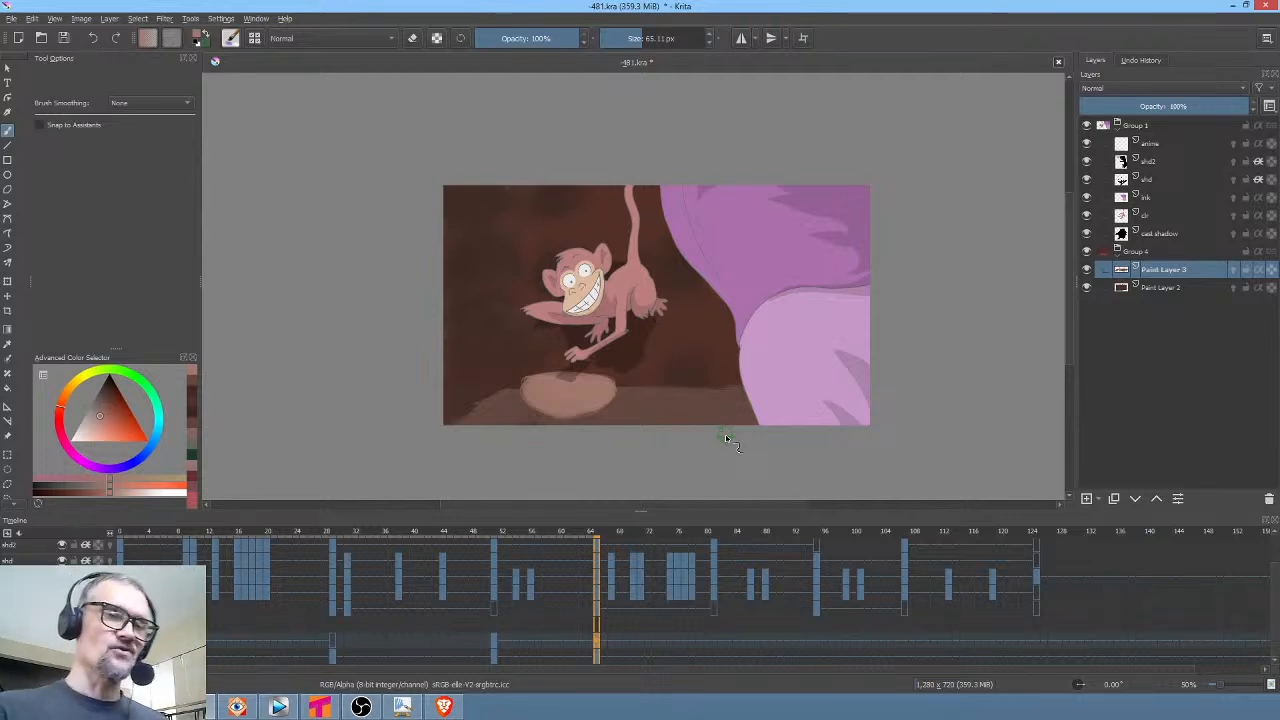
pyautogui.click(104, 401)
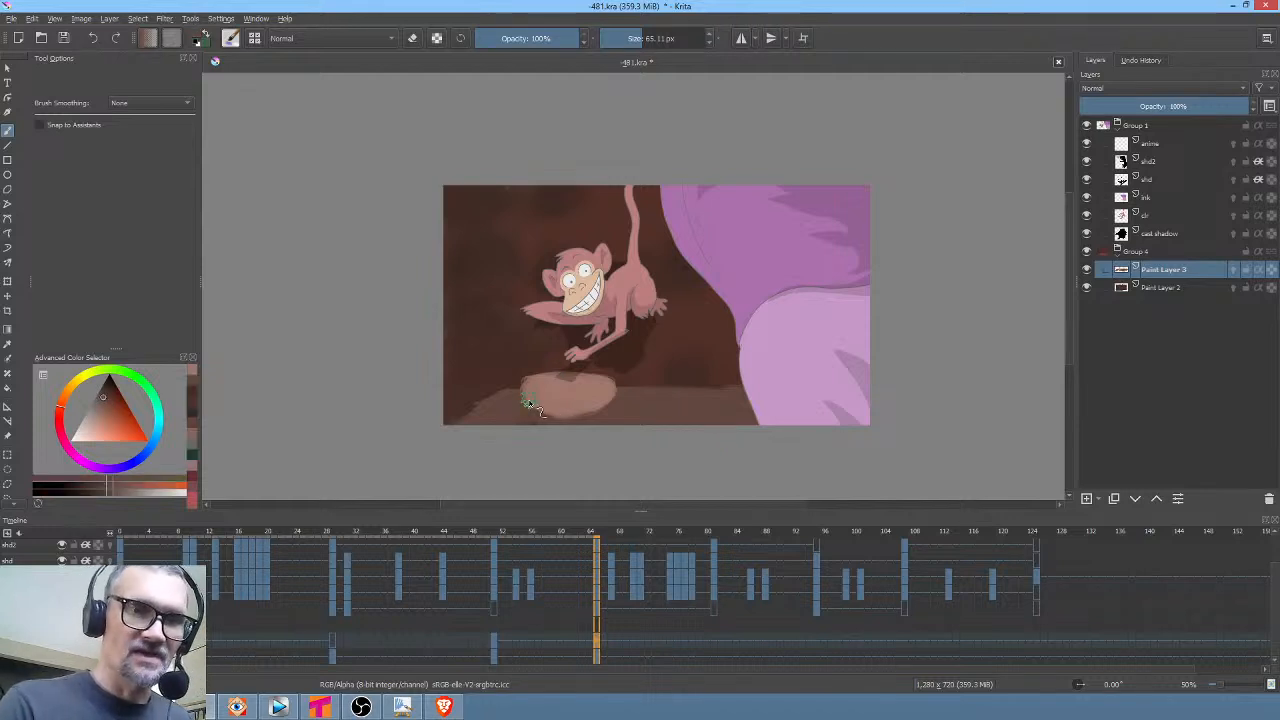
pyautogui.moveTo(530, 404); pyautogui.dragTo(545, 410)
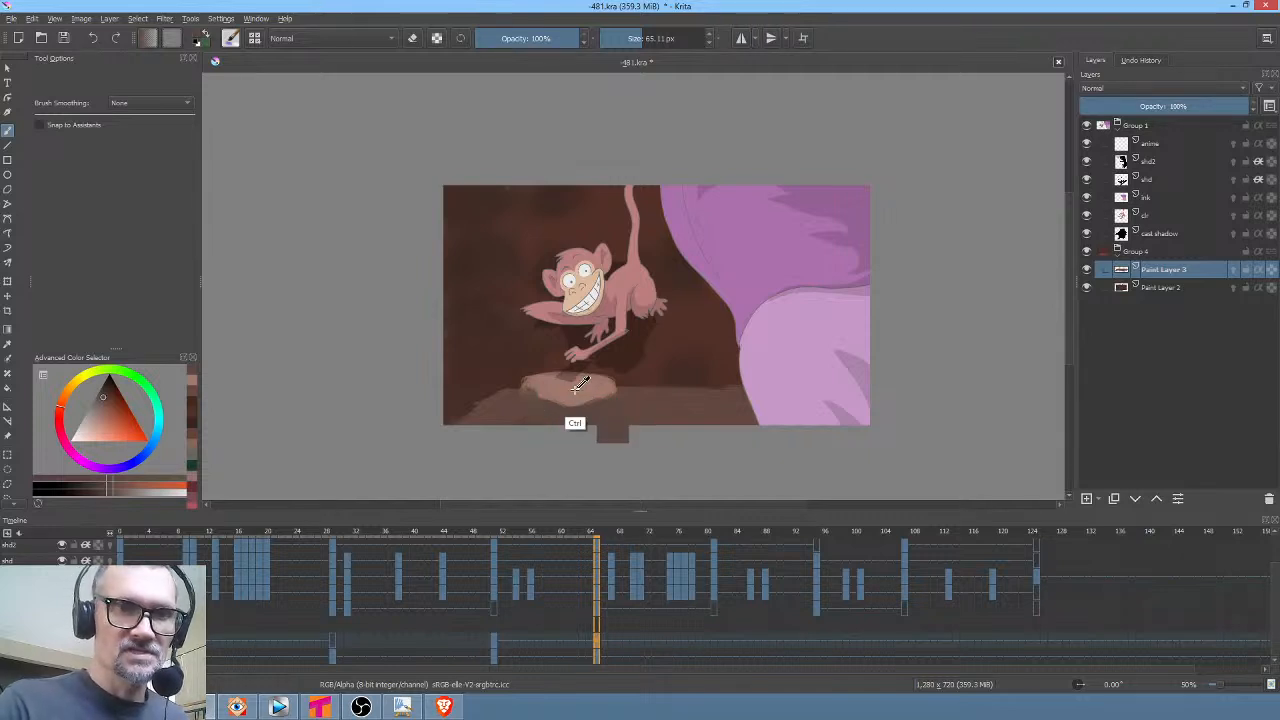
# Fill out the light brown oval beneath the monkey's hand at frame 65 and paint a near-black shadow along its lower rim
pyautogui.keyDown('ctrl'); pyautogui.click(578, 392); pyautogui.keyUp('ctrl')
pyautogui.moveTo(578, 390)
pyautogui.mouseDown()
pyautogui.moveTo(548, 411)
pyautogui.moveTo(542, 383)
pyautogui.moveTo(567, 410)
pyautogui.moveTo(540, 392)
pyautogui.moveTo(609, 400)
pyautogui.moveTo(552, 386)
pyautogui.moveTo(583, 379)
pyautogui.moveTo(606, 395)
pyautogui.moveTo(546, 402)
pyautogui.moveTo(540, 390)
pyautogui.moveTo(597, 384)
pyautogui.moveTo(598, 404)
pyautogui.moveTo(553, 384)
pyautogui.mouseUp()
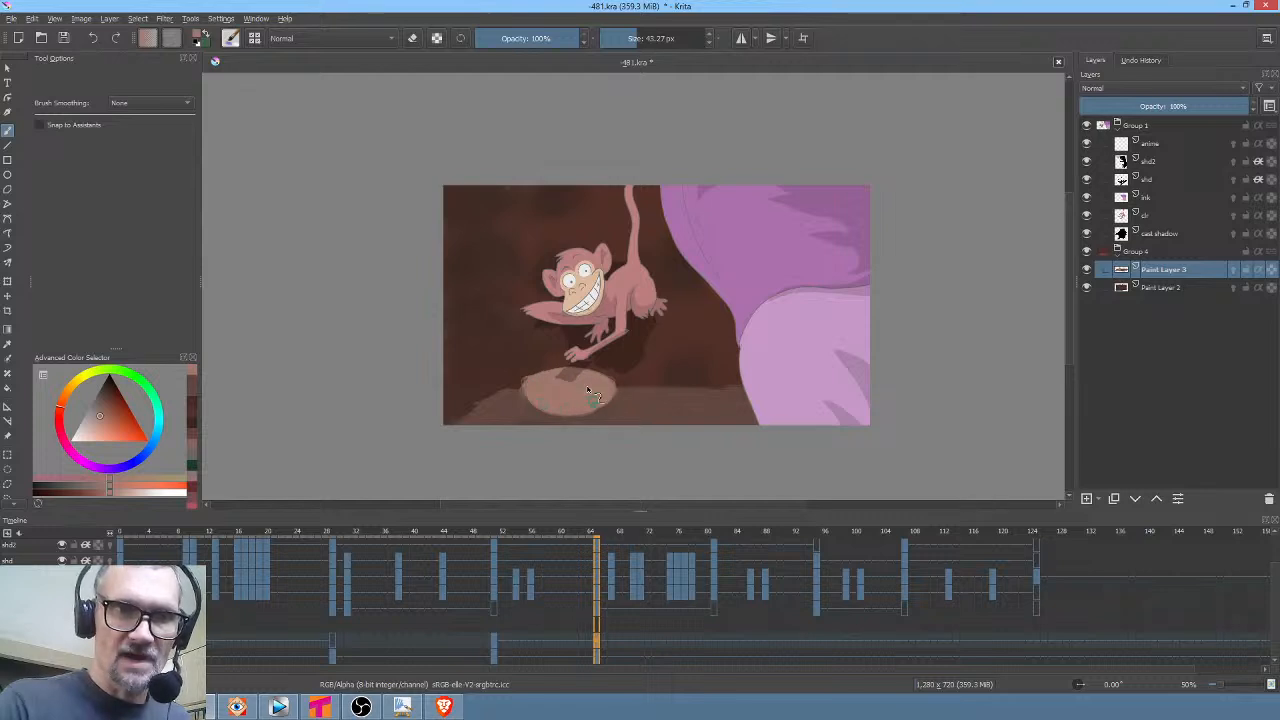
pyautogui.click(102, 402)
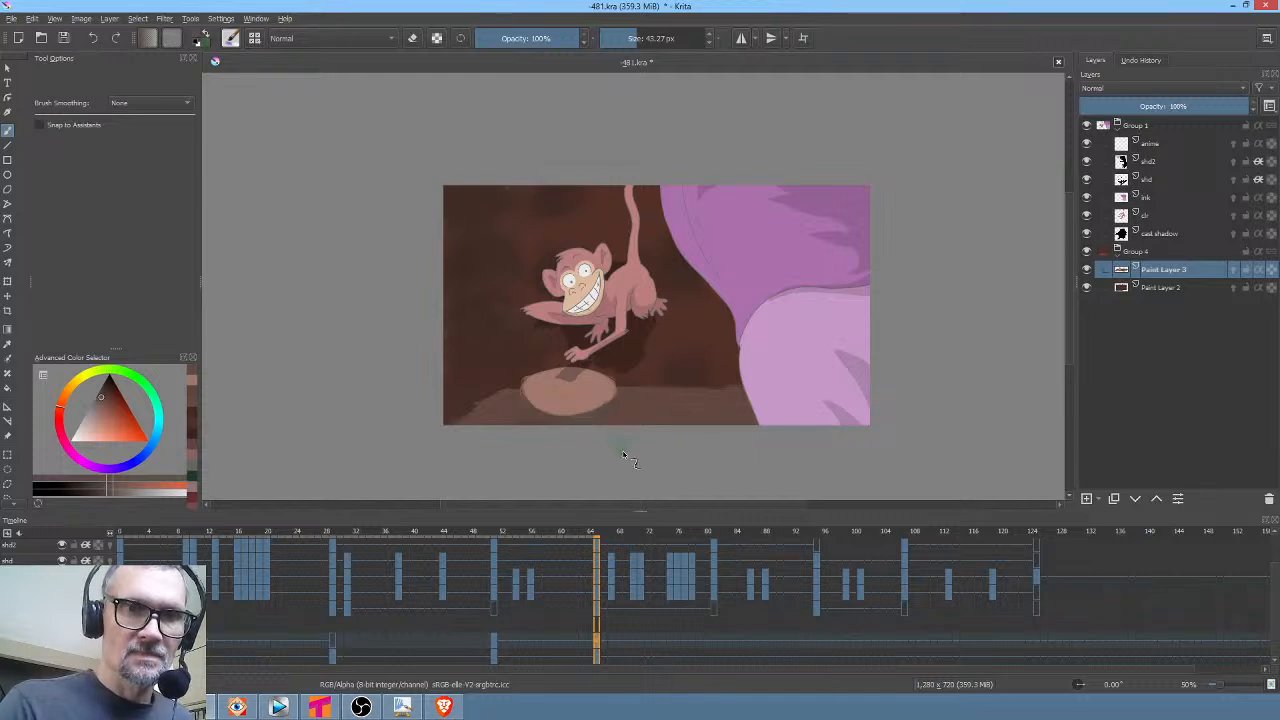
pyautogui.click(110, 382)
pyautogui.moveTo(611, 411); pyautogui.dragTo(590, 440)
pyautogui.moveTo(615, 398)
pyautogui.mouseDown()
pyautogui.moveTo(600, 428)
pyautogui.moveTo(552, 420)
pyautogui.mouseUp()
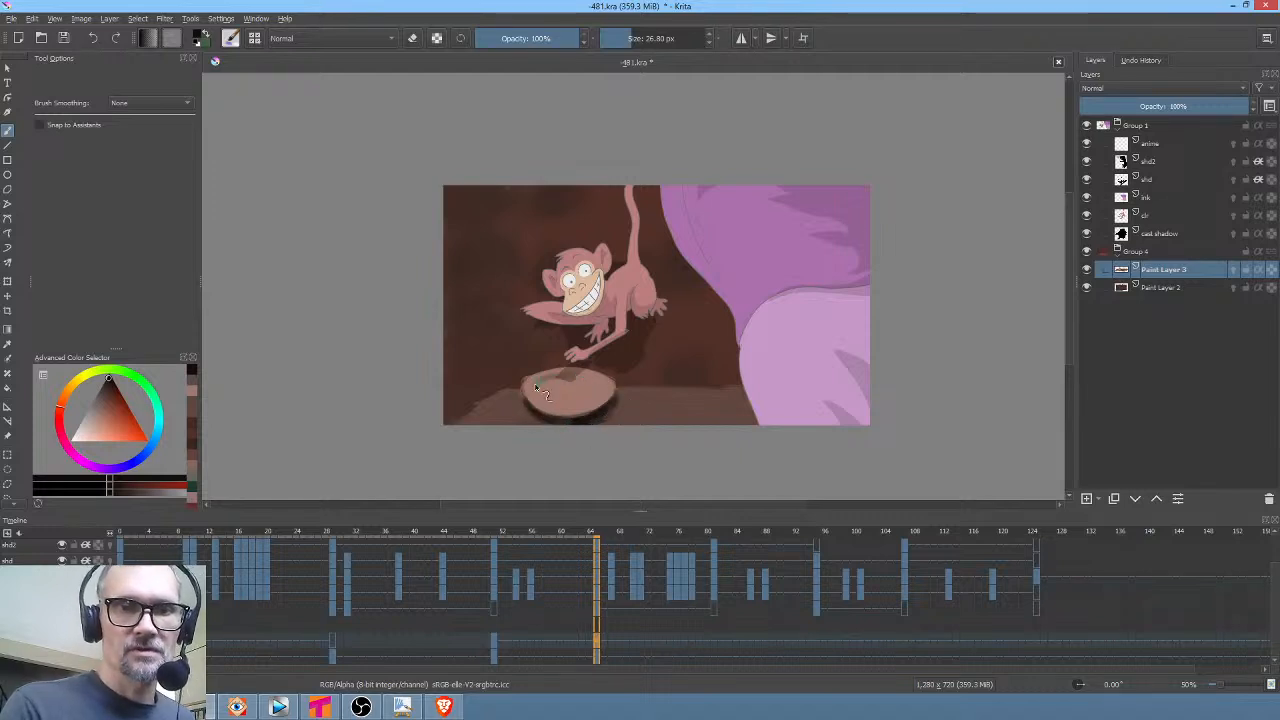
# Paint a heap of pale food lumps inside the oval bowl at frame 65 with a brush of about 27 px
pyautogui.click(100, 411)
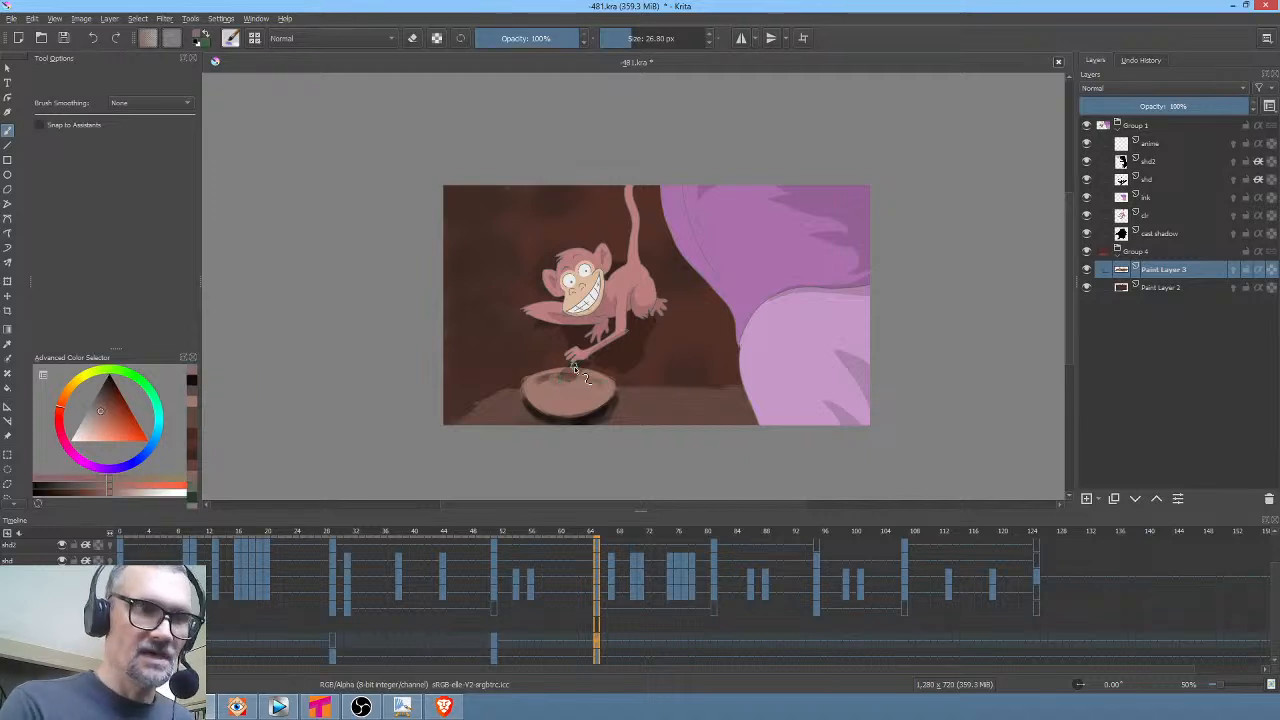
pyautogui.keyDown('ctrl'); pyautogui.click(555, 384); pyautogui.keyUp('ctrl')
pyautogui.moveTo(556, 384); pyautogui.dragTo(568, 373)
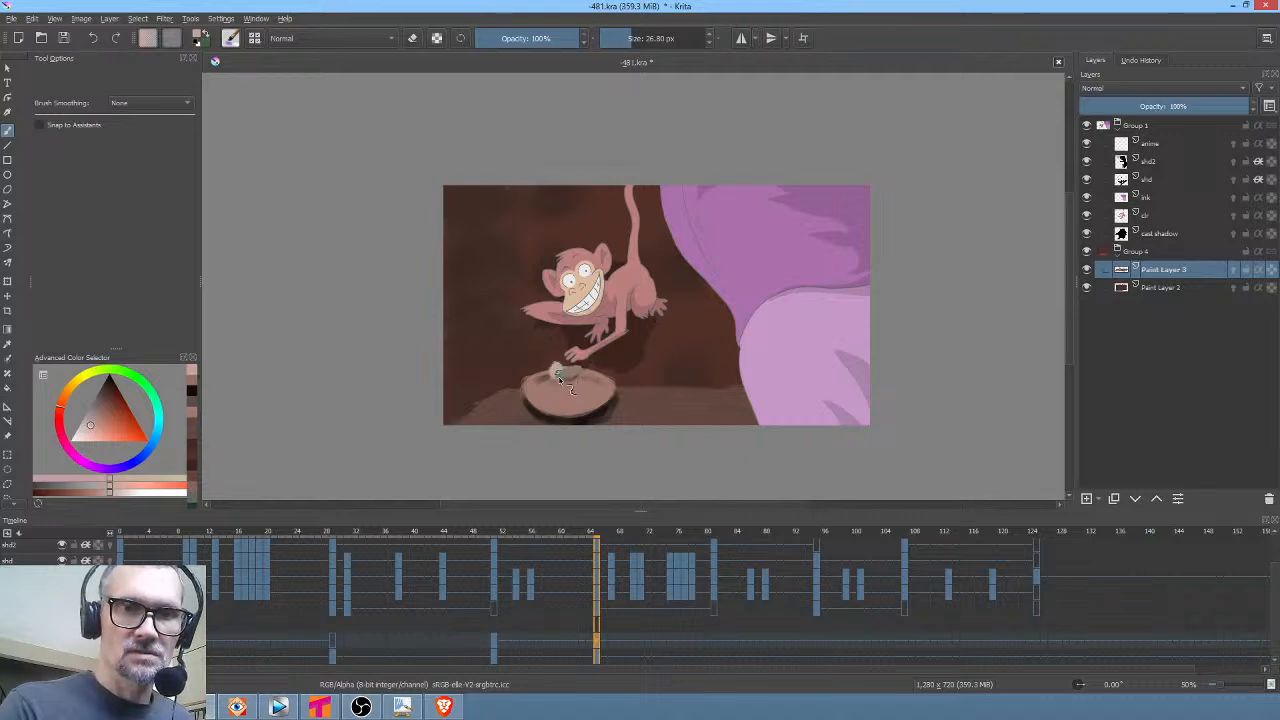
pyautogui.moveTo(548, 382); pyautogui.dragTo(583, 378)
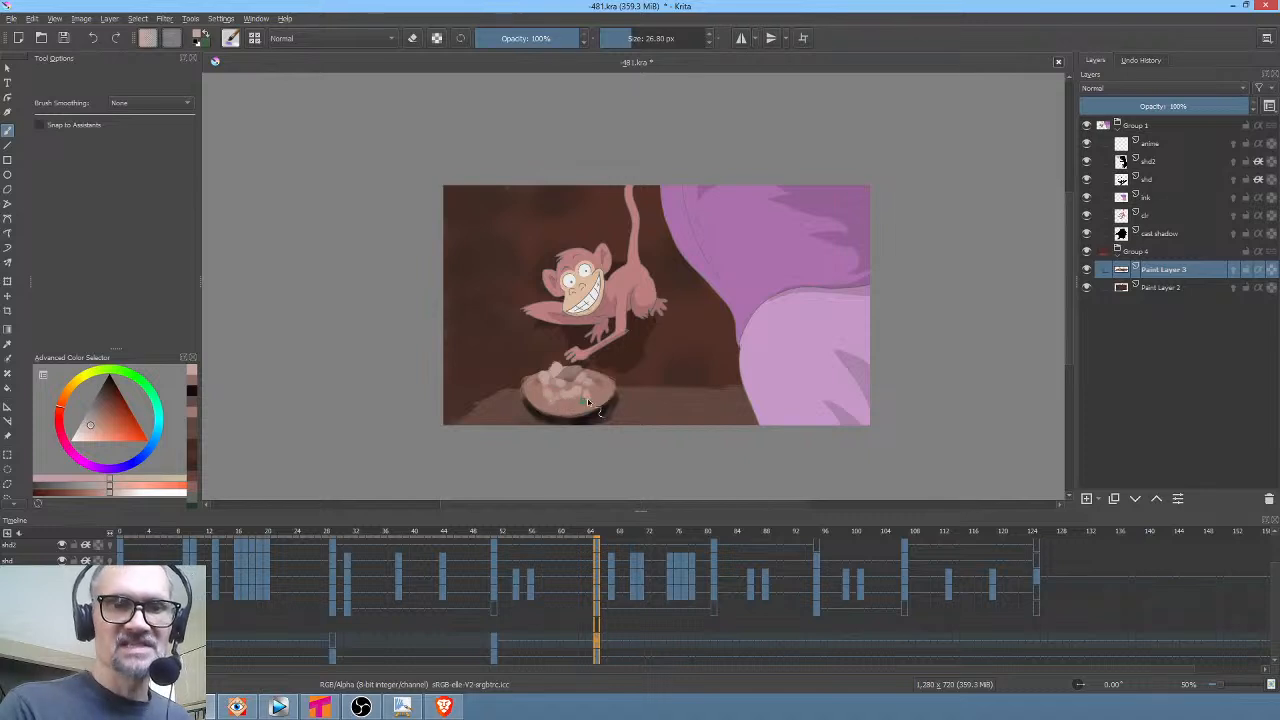
pyautogui.moveTo(585, 400)
pyautogui.mouseDown()
pyautogui.moveTo(618, 374)
pyautogui.moveTo(596, 337)
pyautogui.moveTo(576, 405)
pyautogui.moveTo(560, 408)
pyautogui.moveTo(599, 391)
pyautogui.moveTo(560, 378)
pyautogui.mouseUp()
pyautogui.keyDown('ctrl'); pyautogui.click(580, 406); pyautogui.keyUp('ctrl')
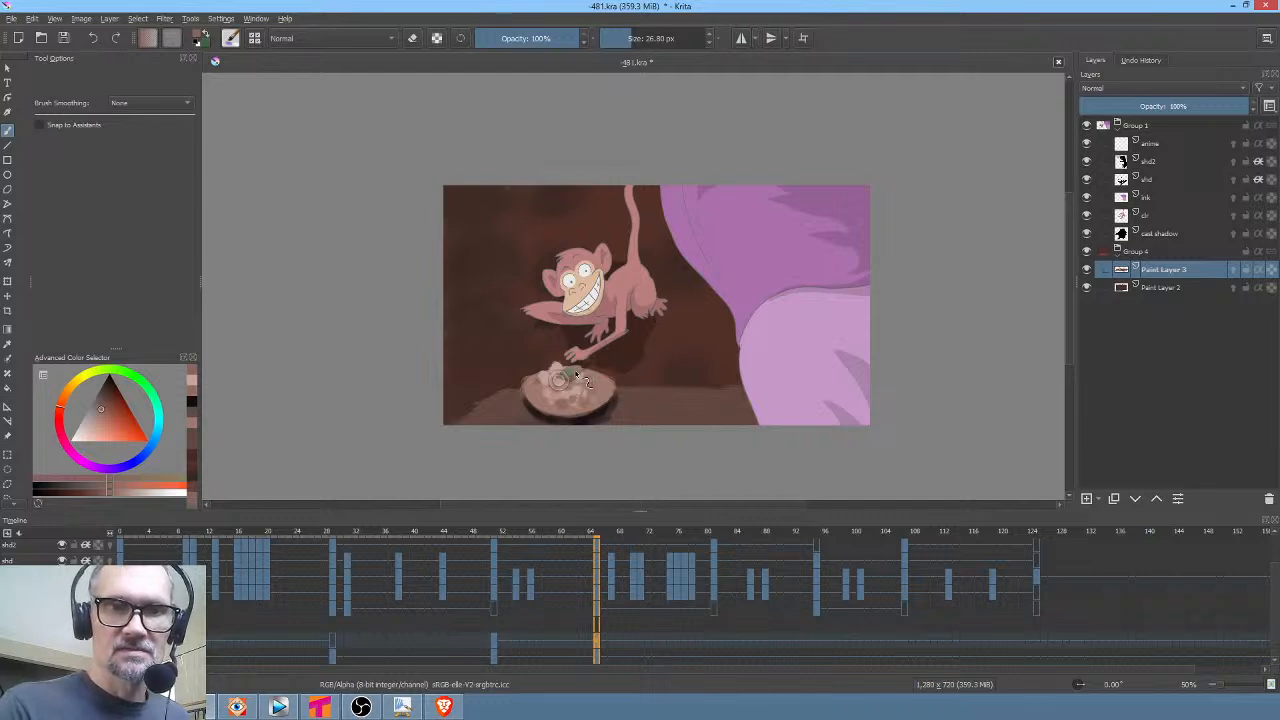
# Hide the cast shadow layer and shade the bowl's food with mid and dark brown strokes on Paint Layer 3
pyautogui.click(1087, 235)
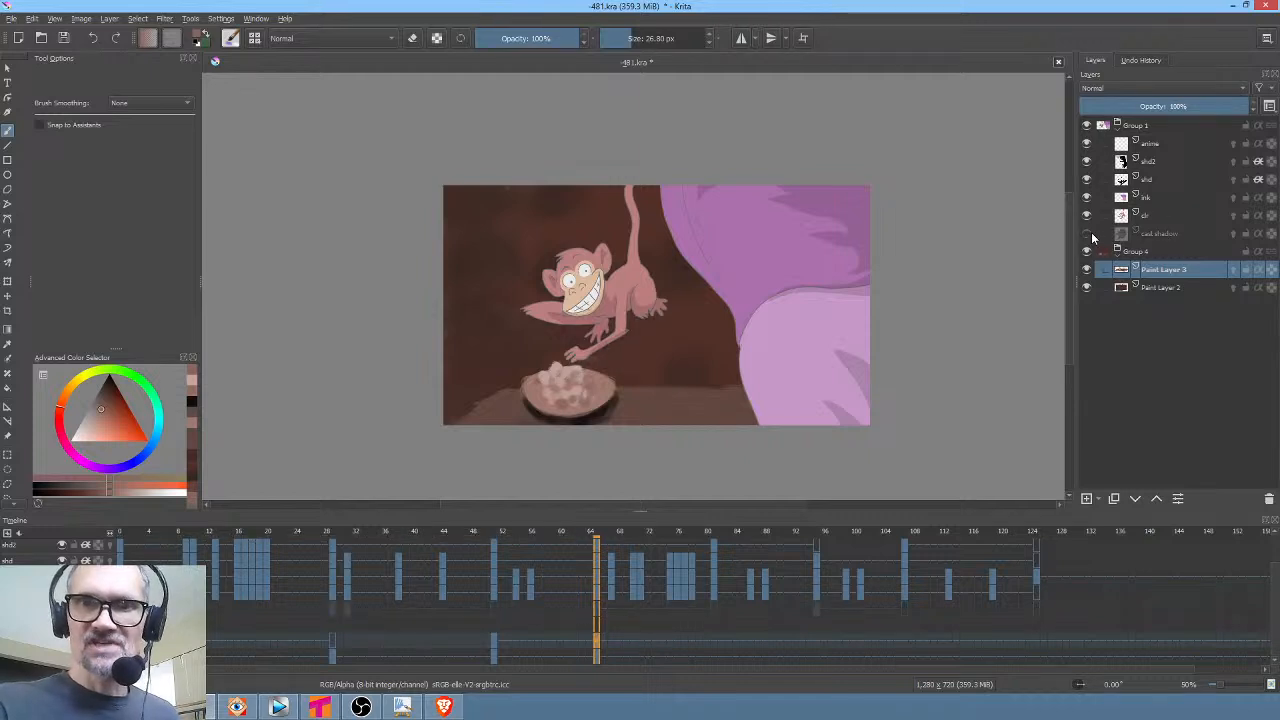
pyautogui.click(1088, 238)
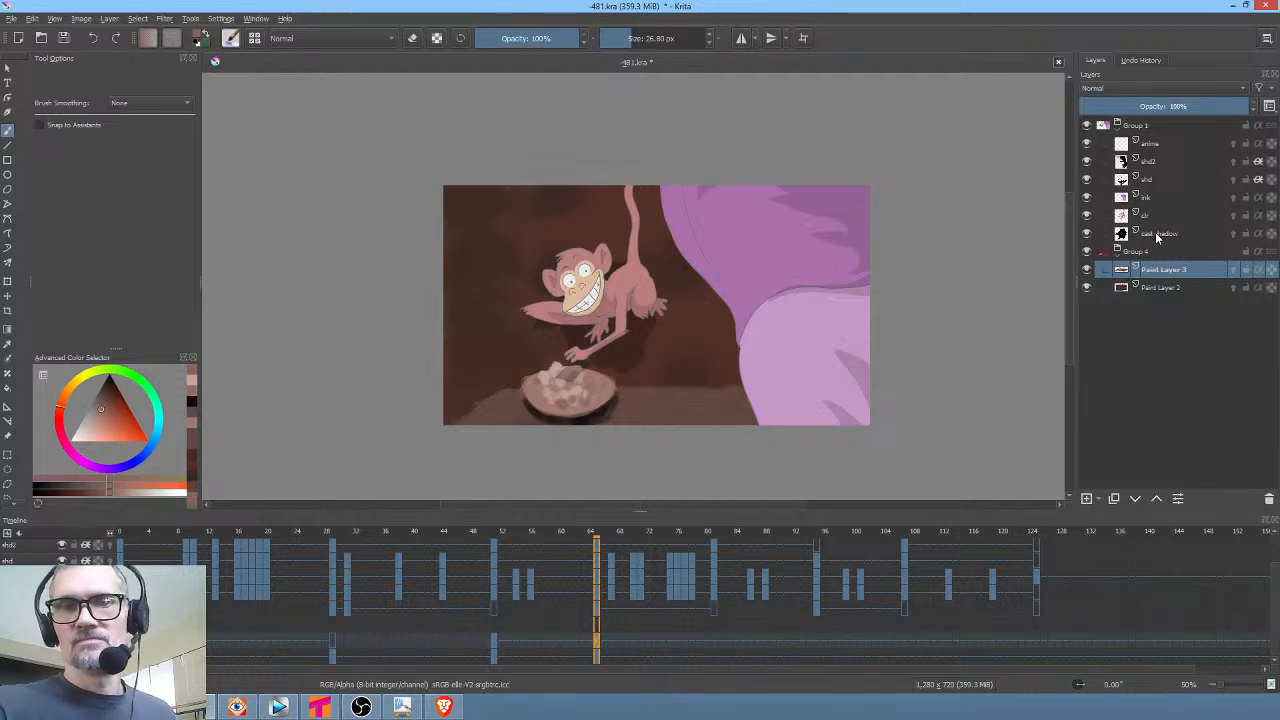
pyautogui.click(1088, 234)
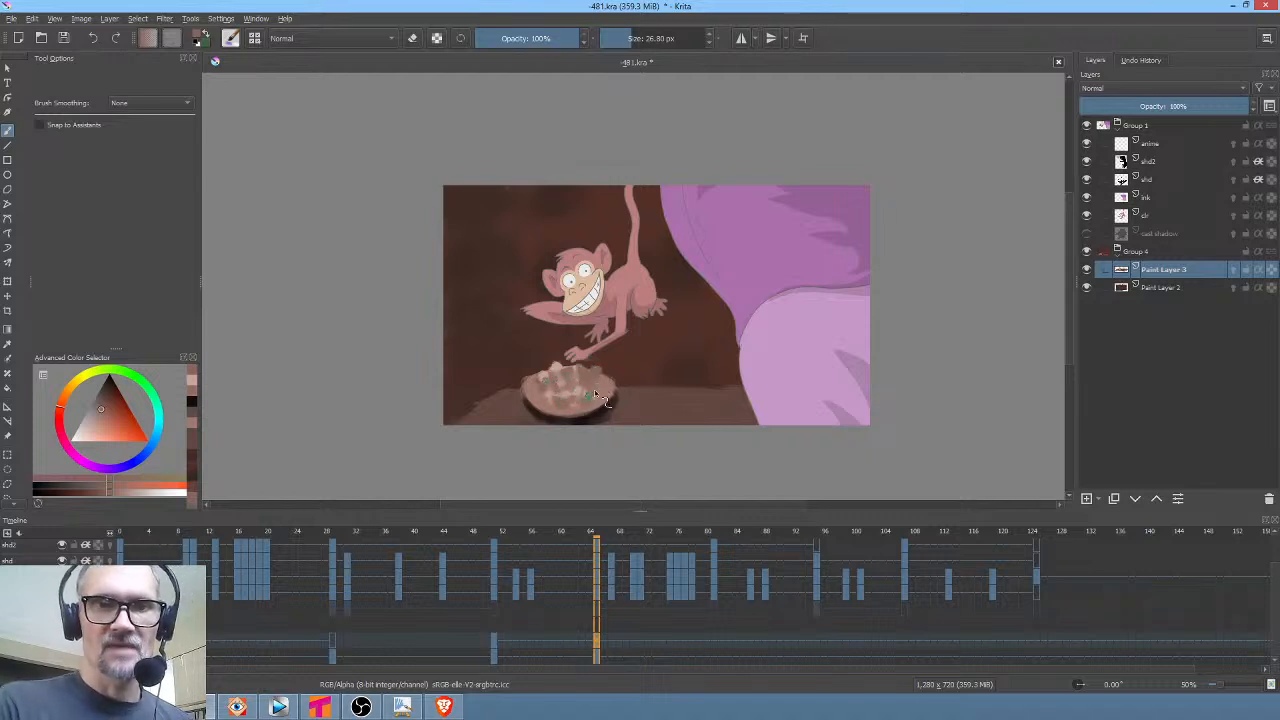
pyautogui.moveTo(545, 405)
pyautogui.mouseDown()
pyautogui.moveTo(604, 395)
pyautogui.moveTo(567, 397)
pyautogui.mouseUp()
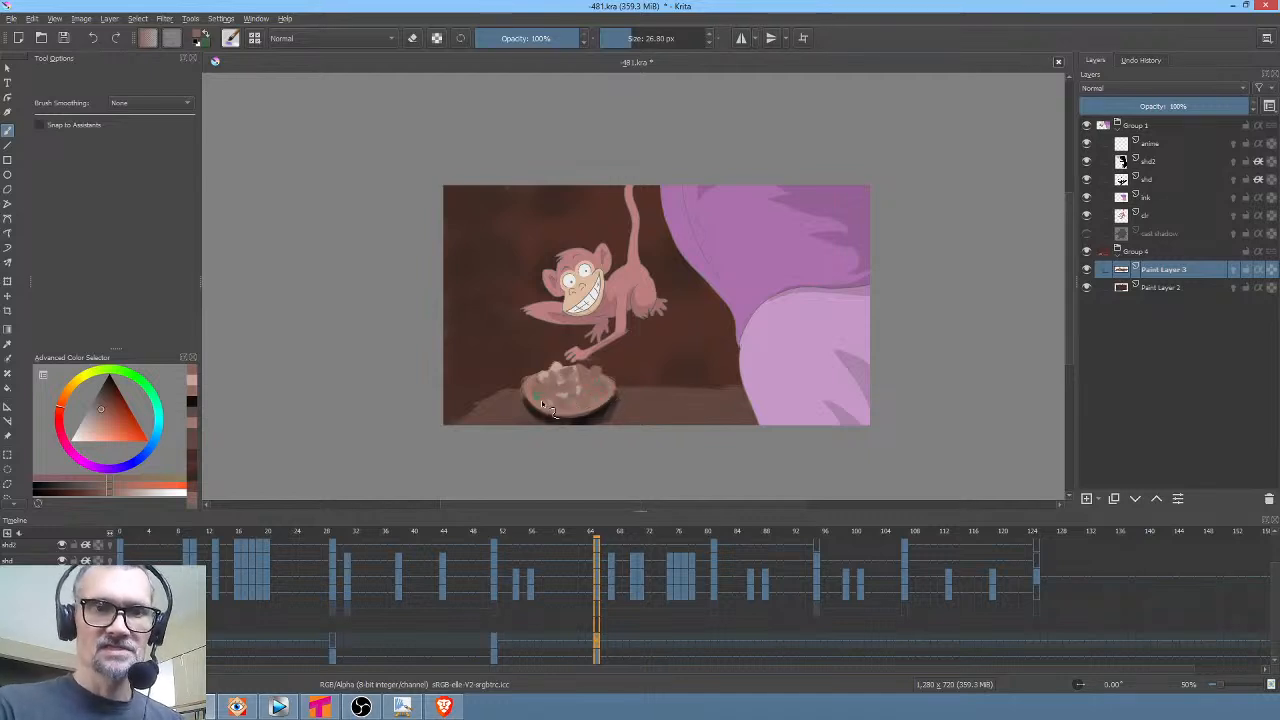
pyautogui.click(106, 393)
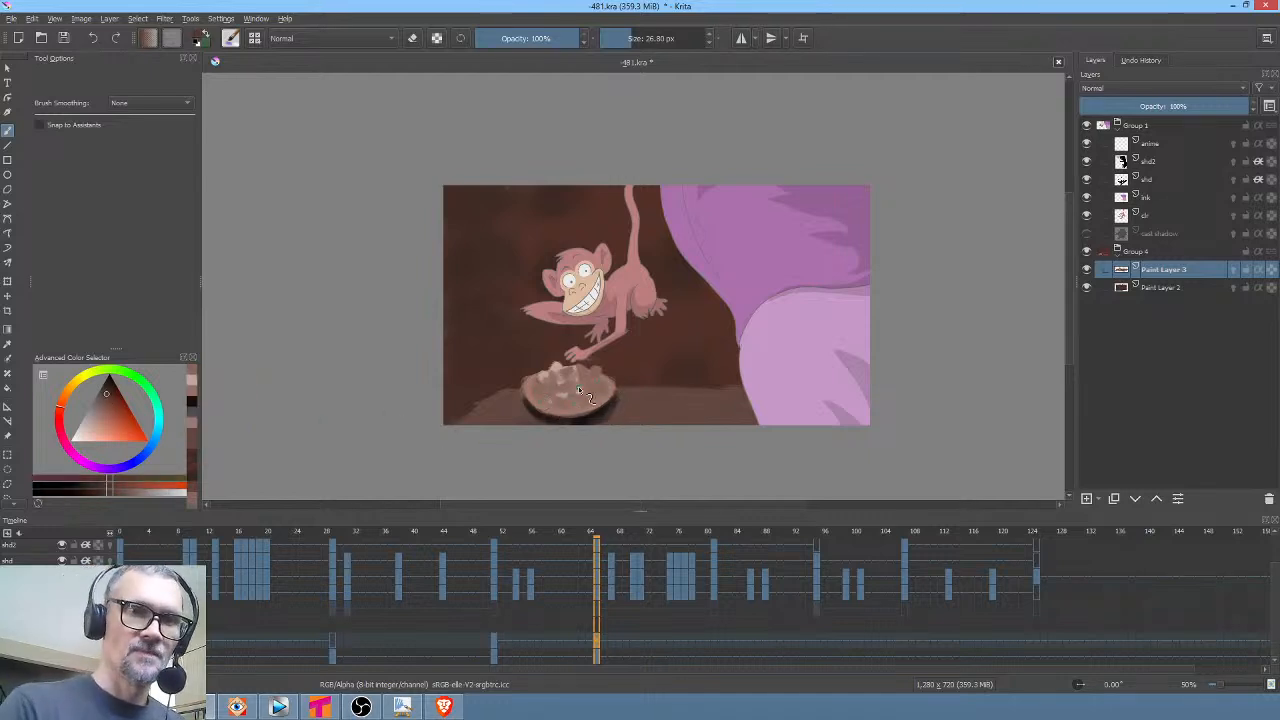
pyautogui.moveTo(578, 386)
pyautogui.mouseDown()
pyautogui.moveTo(547, 396)
pyautogui.moveTo(585, 410)
pyautogui.moveTo(561, 389)
pyautogui.mouseUp()
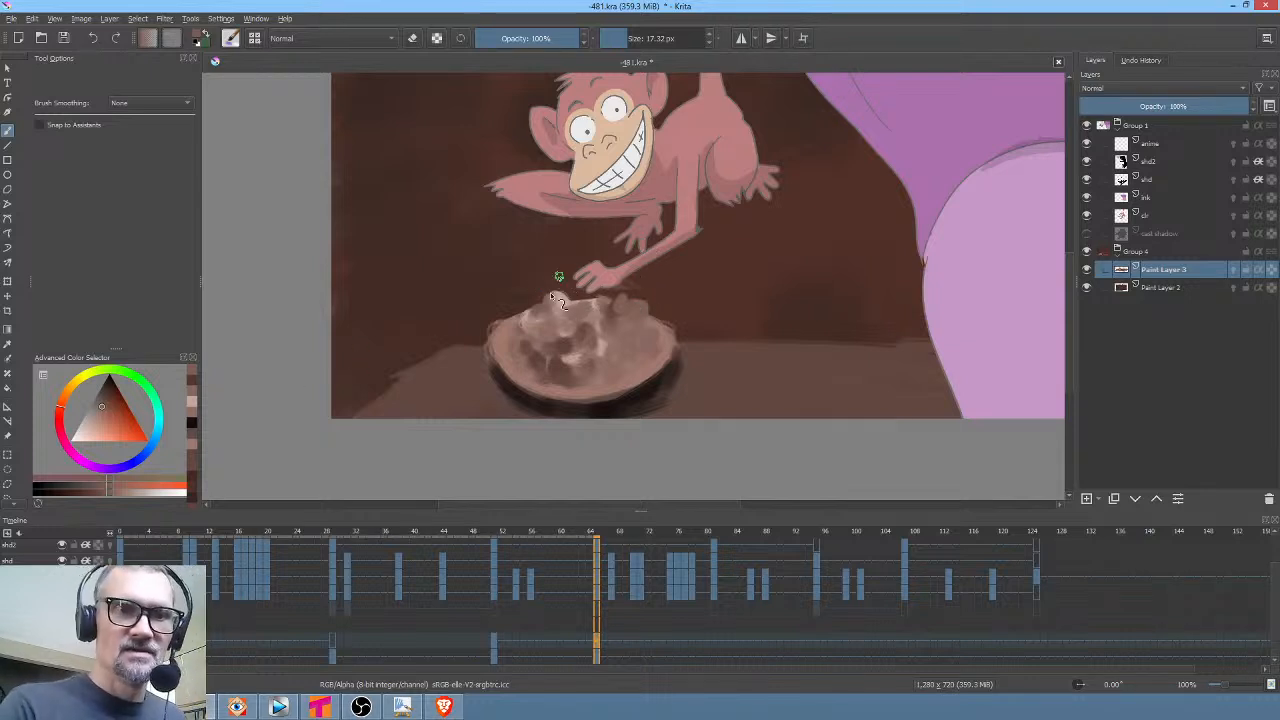
# Detail the bowl's food with pale and brown dabs of about 17 px and sharpen the edge of the ground beside it
pyautogui.keyDown('ctrl'); pyautogui.click(560, 318); pyautogui.keyUp('ctrl')
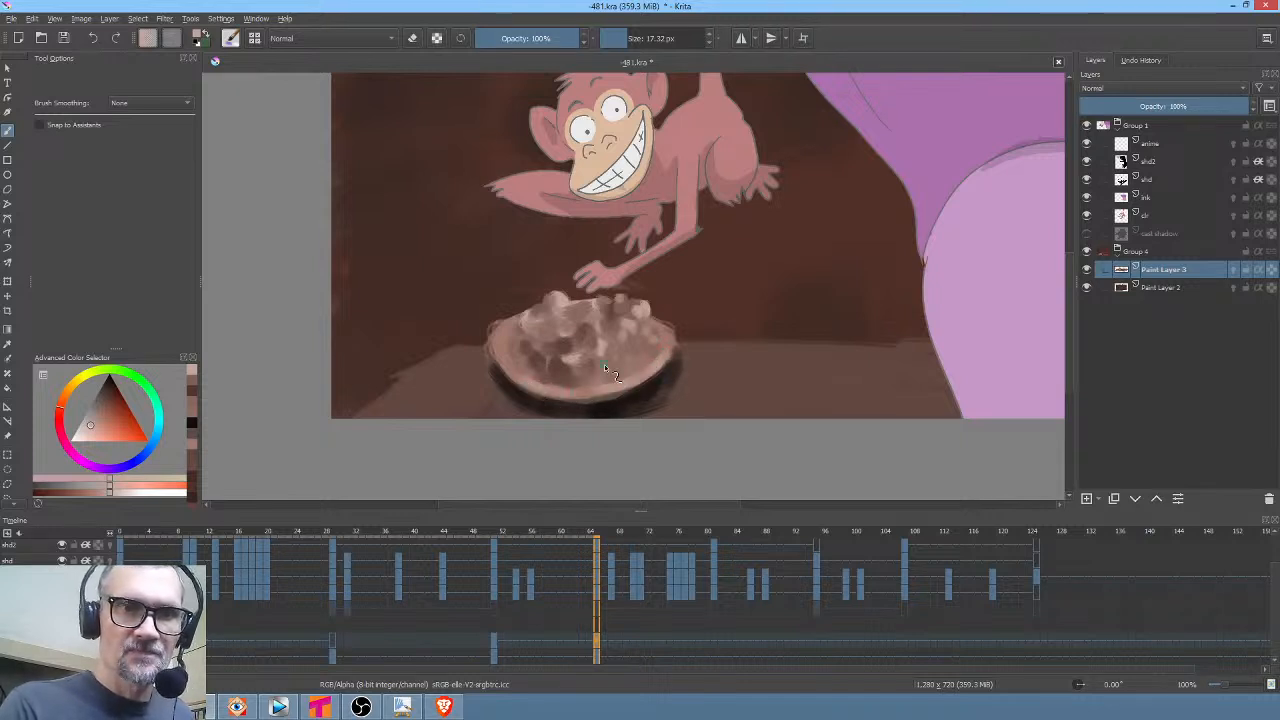
pyautogui.click(103, 407)
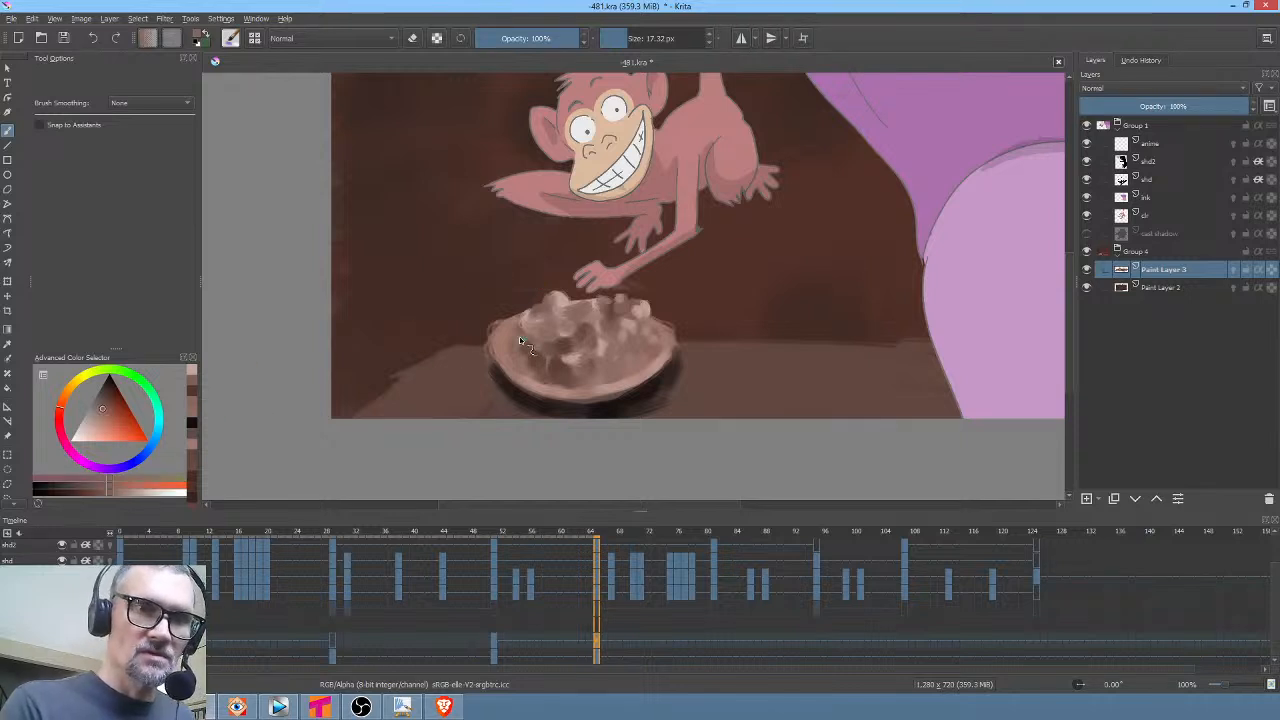
pyautogui.moveTo(519, 336); pyautogui.dragTo(513, 335)
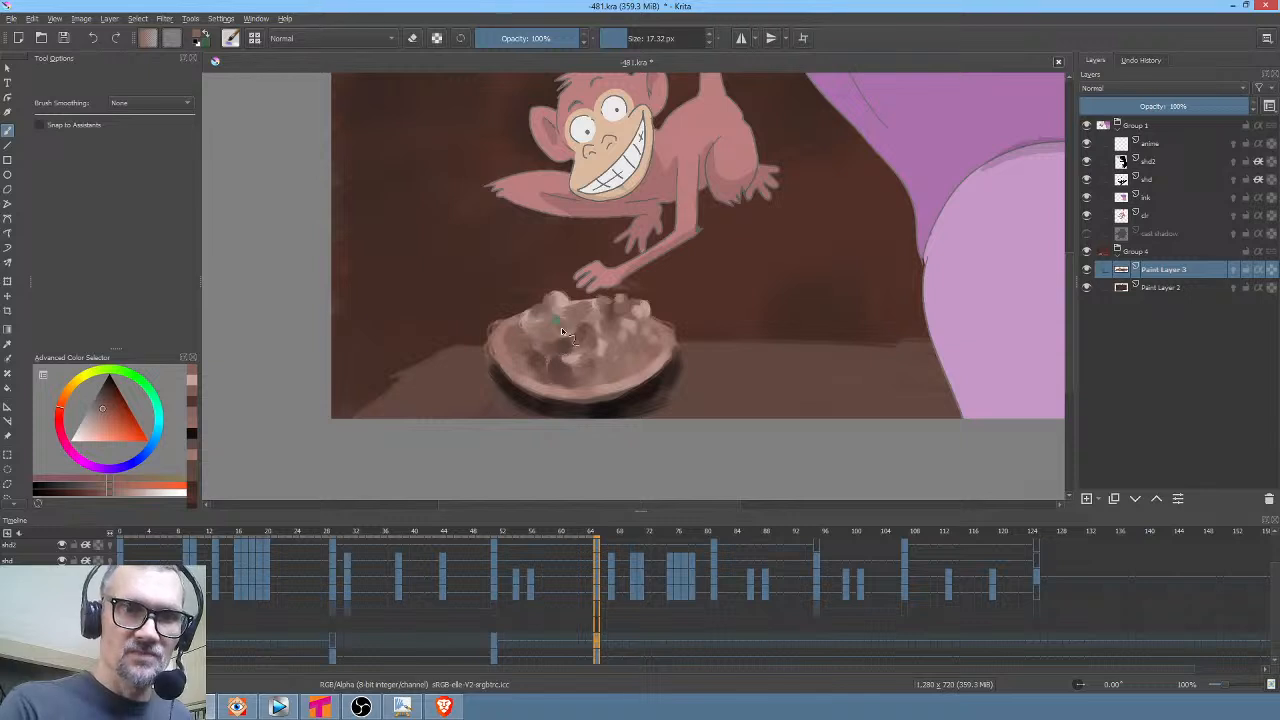
pyautogui.moveTo(561, 327); pyautogui.dragTo(604, 336)
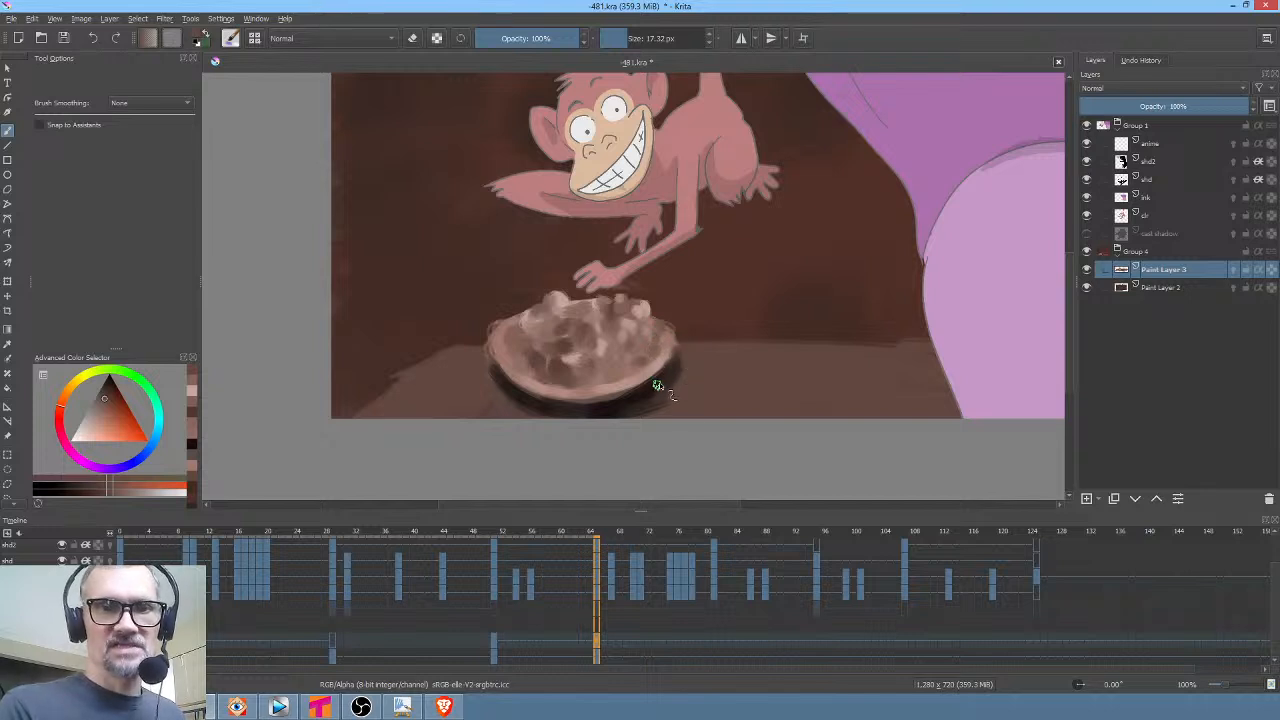
pyautogui.keyDown('ctrl'); pyautogui.click(616, 370); pyautogui.keyUp('ctrl')
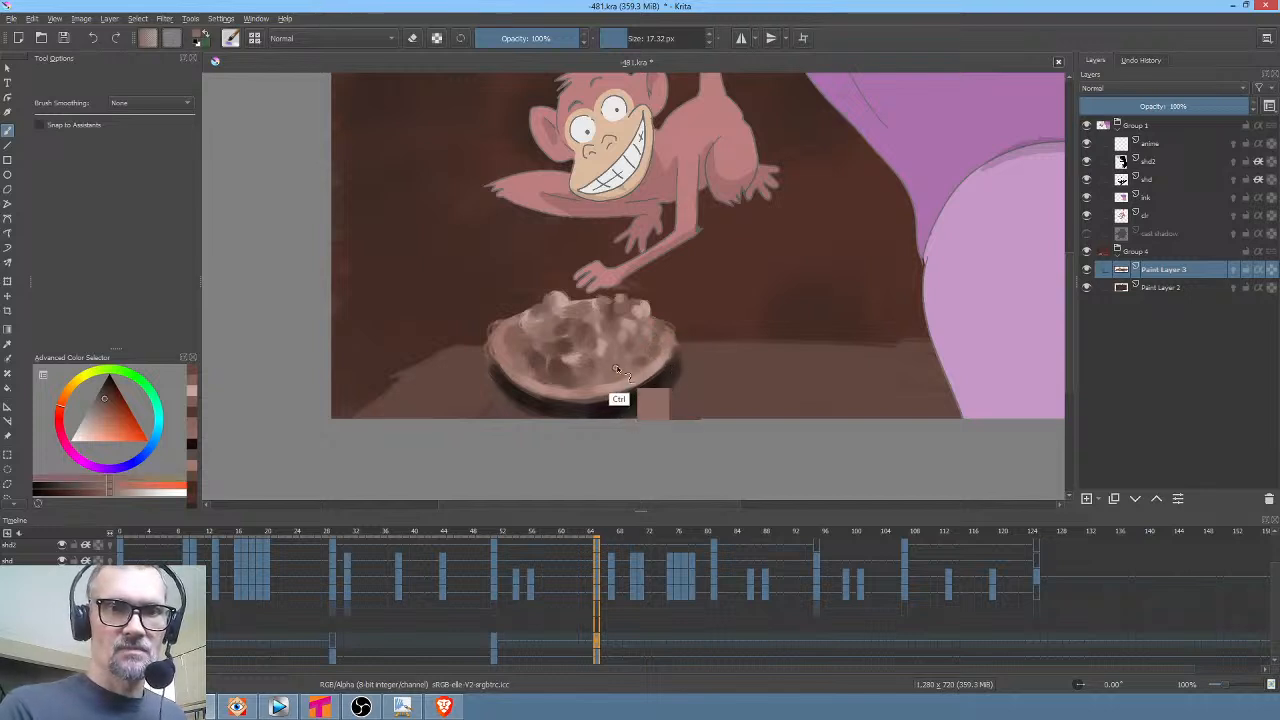
pyautogui.keyDown('ctrl'); pyautogui.click(612, 399); pyautogui.keyUp('ctrl')
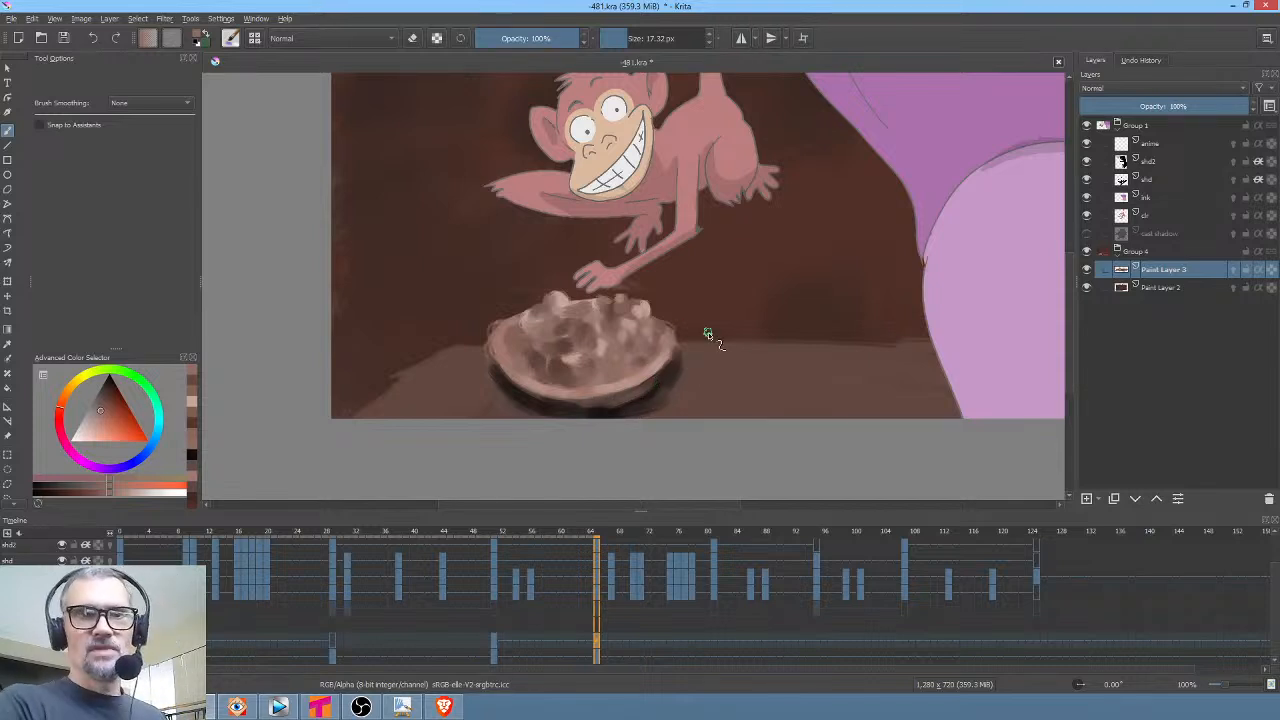
pyautogui.keyDown('ctrl'); pyautogui.click(482, 378); pyautogui.keyUp('ctrl')
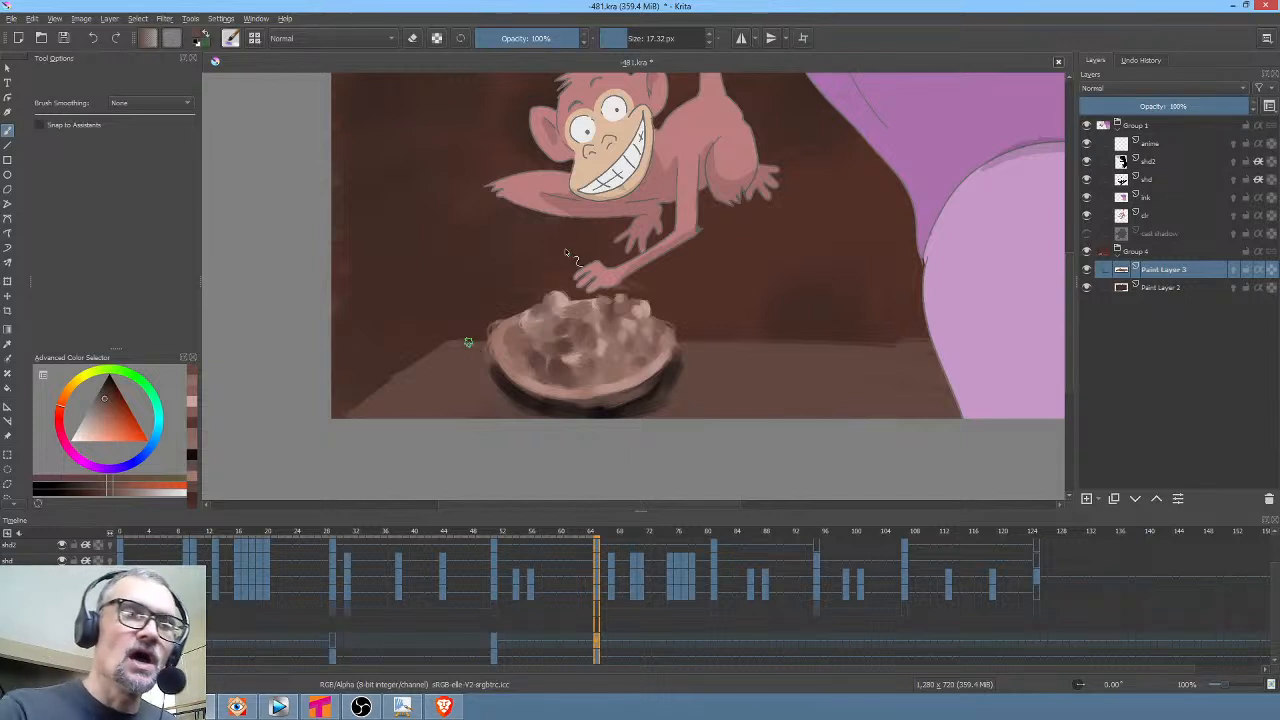
pyautogui.keyDown('ctrl'); pyautogui.click(557, 296); pyautogui.keyUp('ctrl')
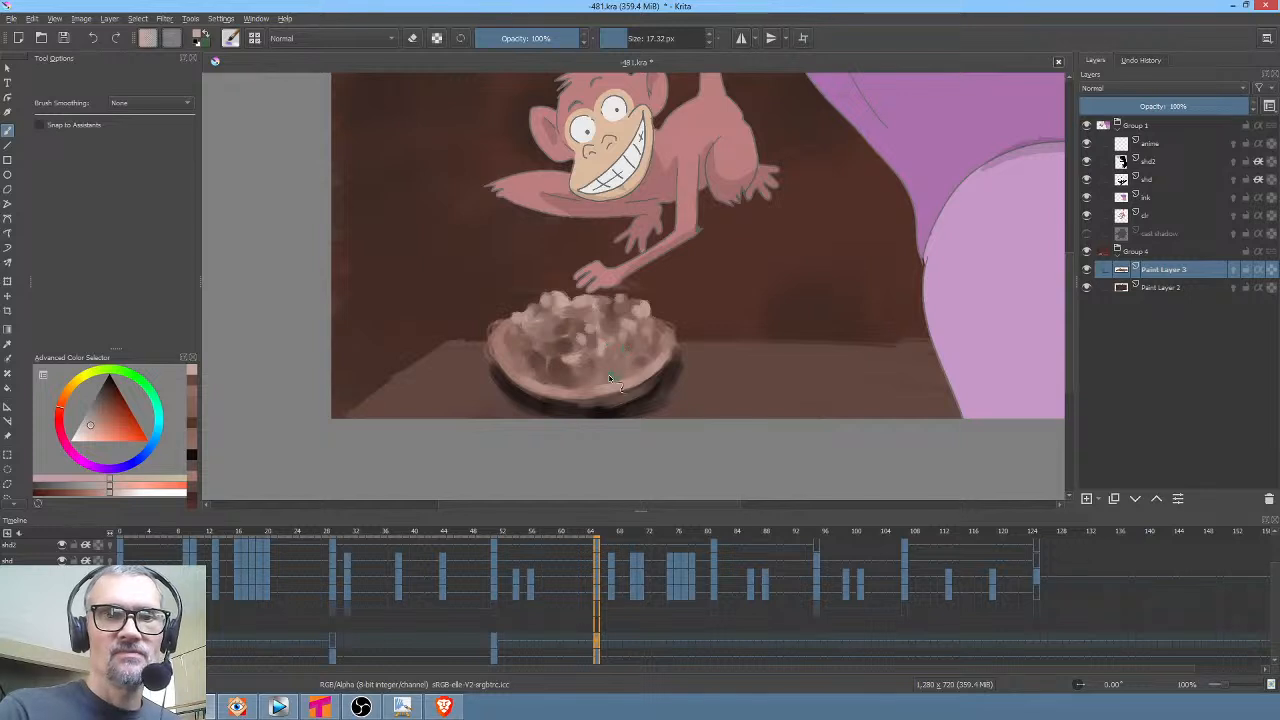
# Paint a near-black shadow on the ground beside the bowl with a brush of about 43 px and soften it with ground brown
pyautogui.keyDown('ctrl'); pyautogui.click(500, 390); pyautogui.keyUp('ctrl')
pyautogui.moveTo(500, 390); pyautogui.dragTo(540, 390)
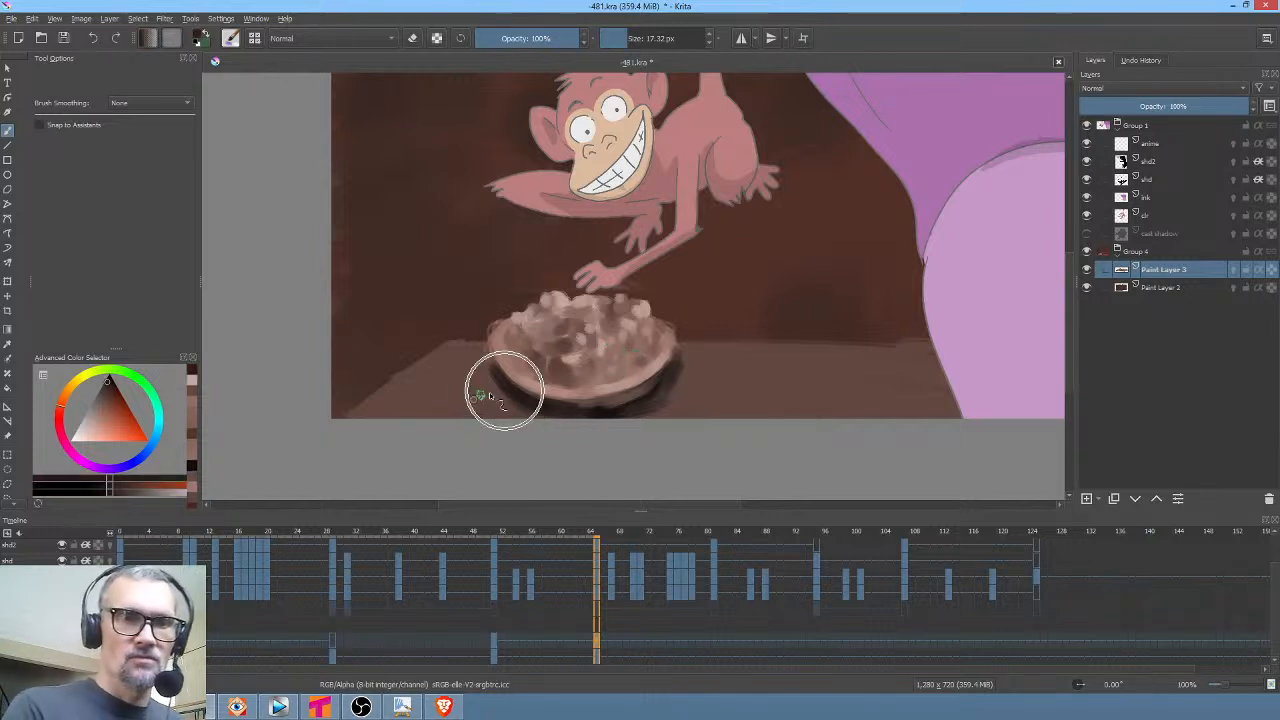
pyautogui.moveTo(465, 400)
pyautogui.mouseDown()
pyautogui.moveTo(506, 411)
pyautogui.moveTo(495, 387)
pyautogui.moveTo(483, 404)
pyautogui.moveTo(467, 390)
pyautogui.moveTo(408, 432)
pyautogui.moveTo(431, 410)
pyautogui.moveTo(465, 400)
pyautogui.mouseUp()
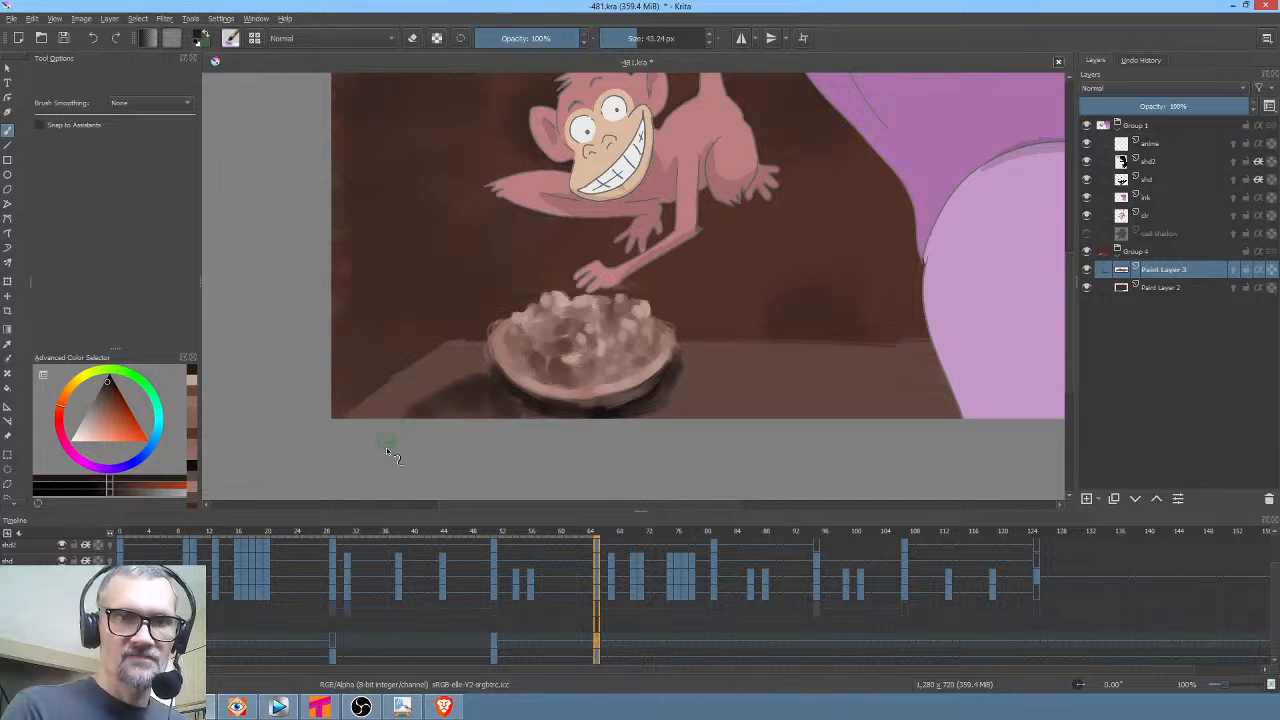
pyautogui.scroll(-2, 386, 457)
pyautogui.middleClick(678, 393)
pyautogui.scroll(2, 608, 363)
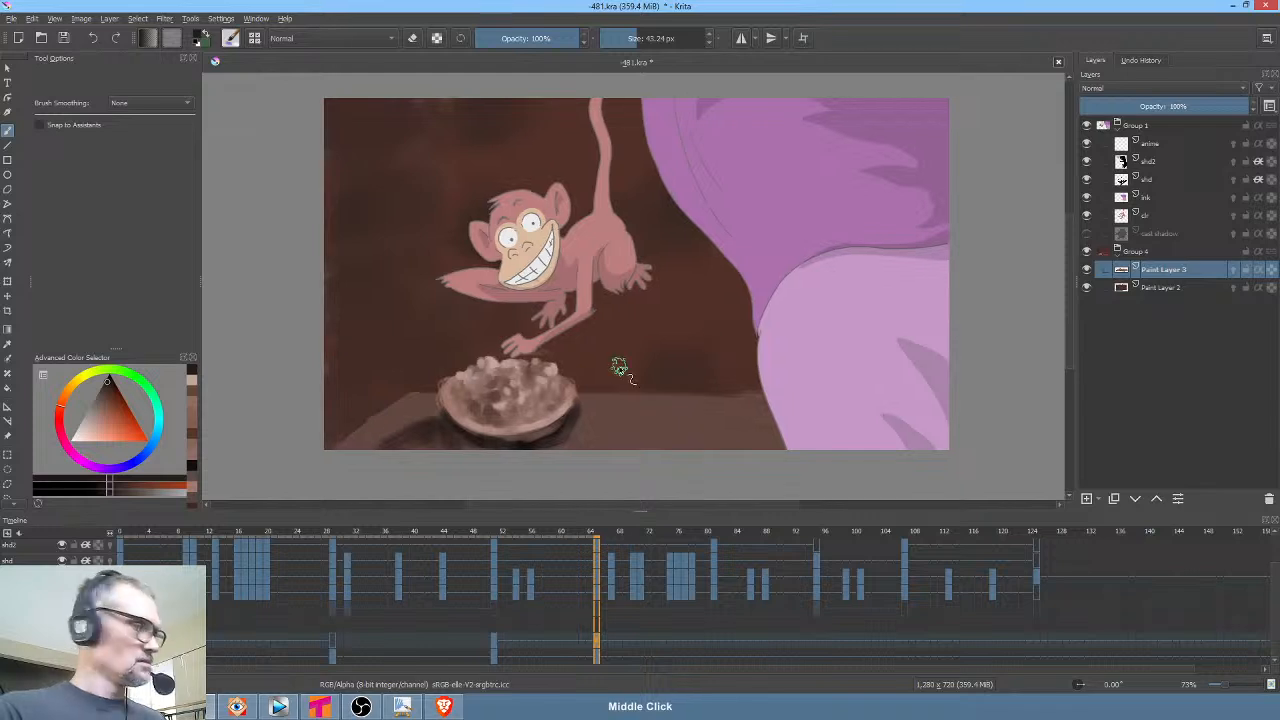
pyautogui.scroll(-4, 596, 334)
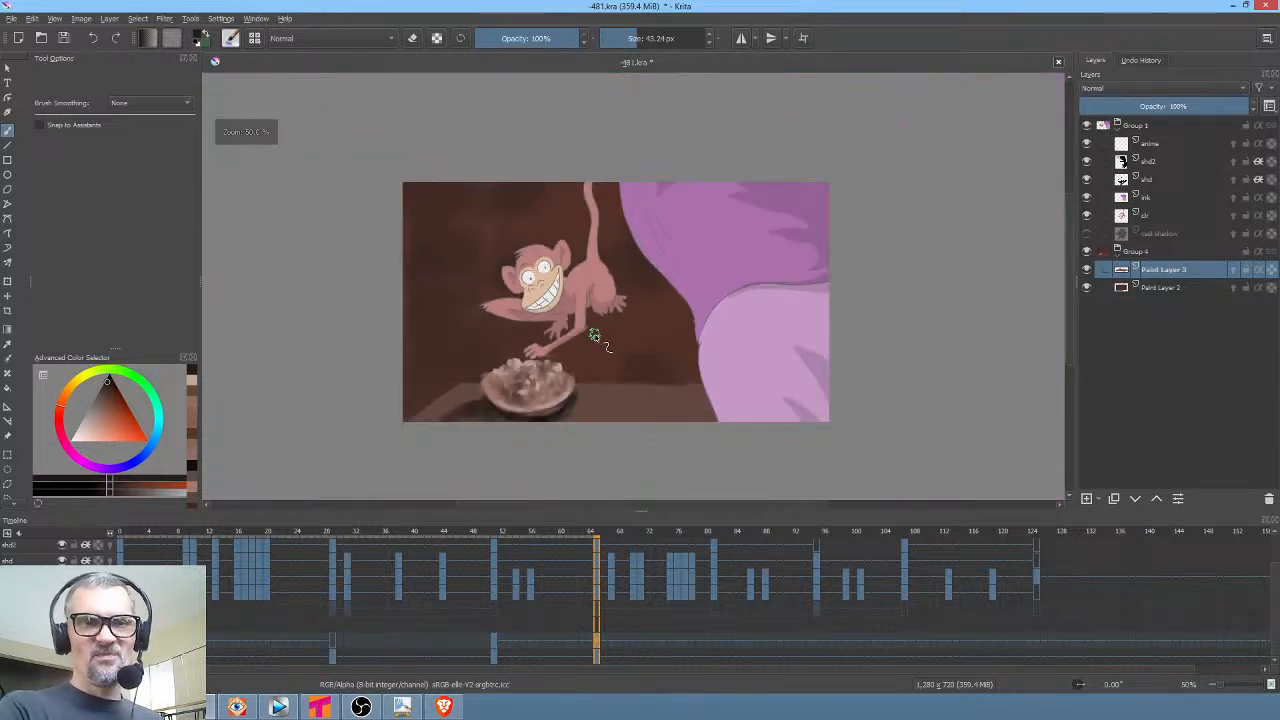
pyautogui.keyDown('ctrl'); pyautogui.click(456, 390); pyautogui.keyUp('ctrl')
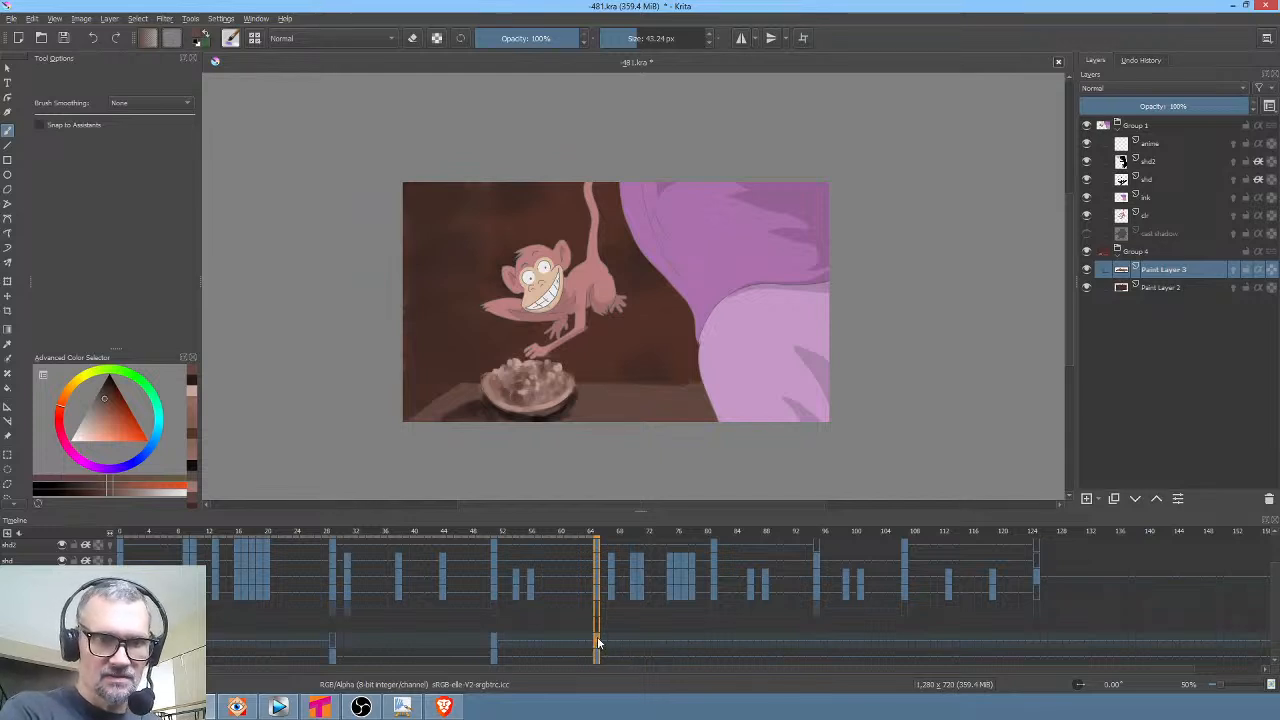
# Copy the background keyframes from frame 65 to frames 29 and 95
pyautogui.click(335, 645)
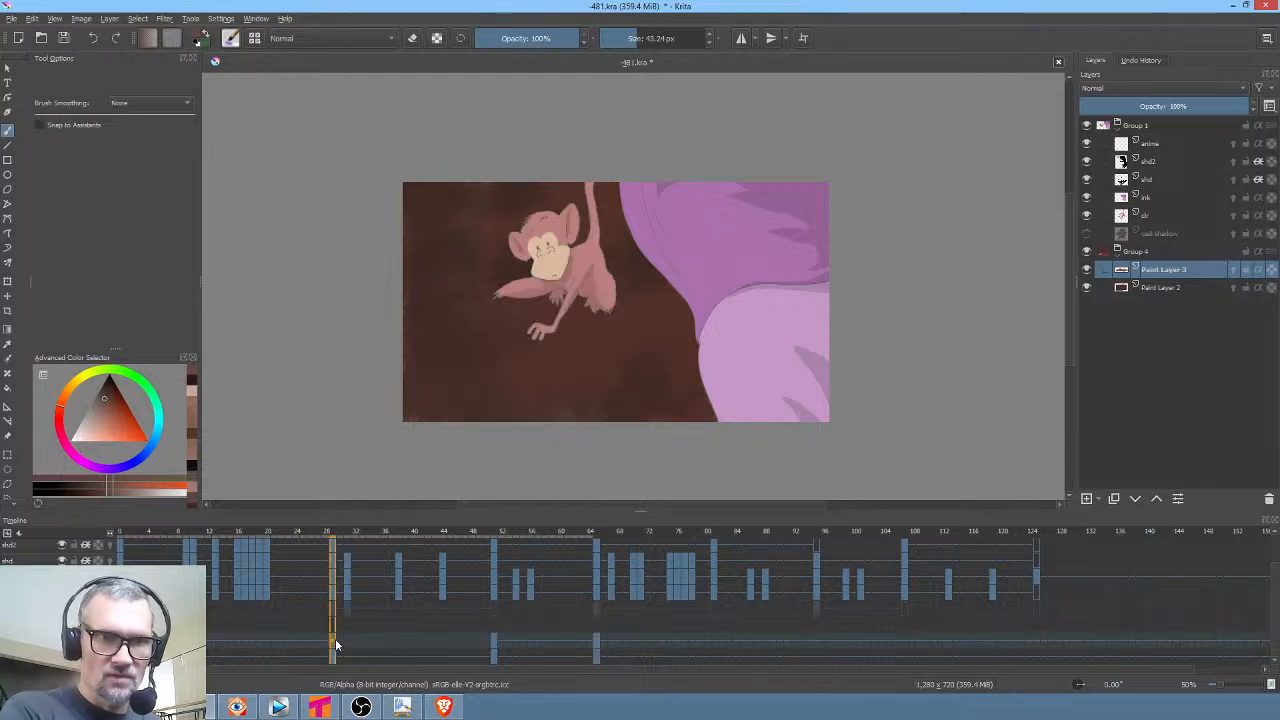
pyautogui.click(597, 642)
pyautogui.moveTo(597, 642); pyautogui.dragTo(332, 640)
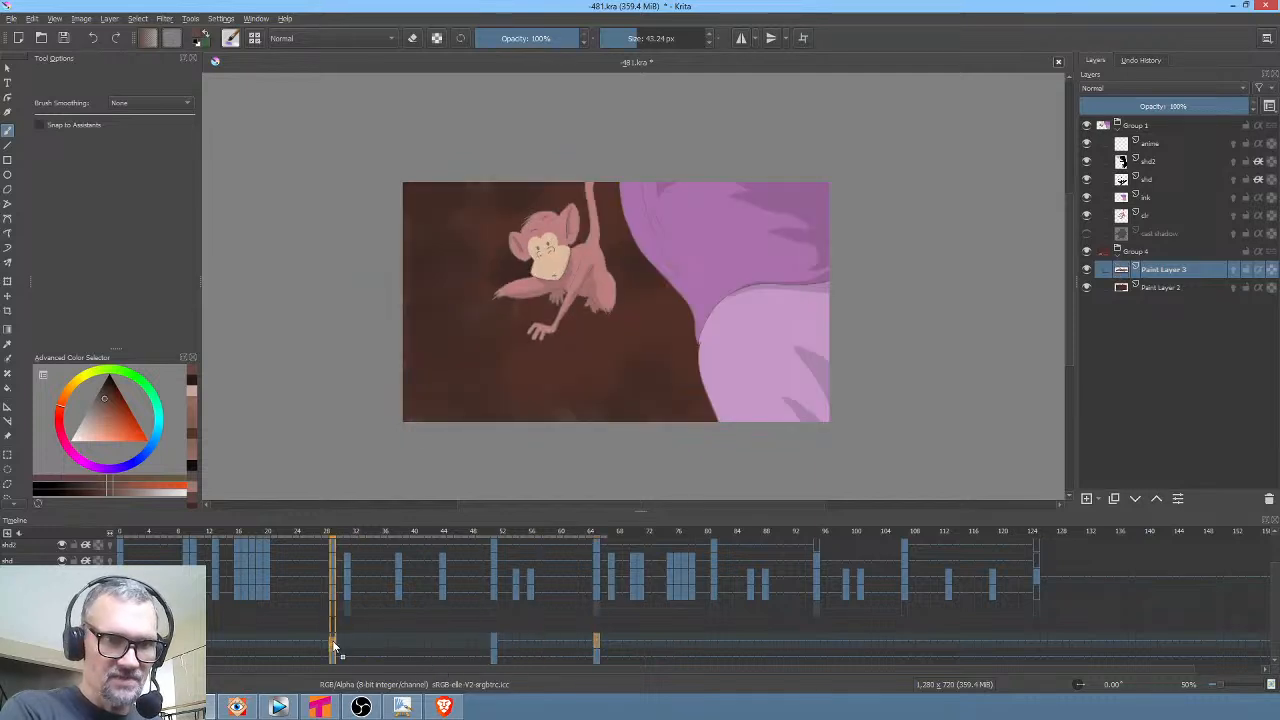
pyautogui.click(817, 640)
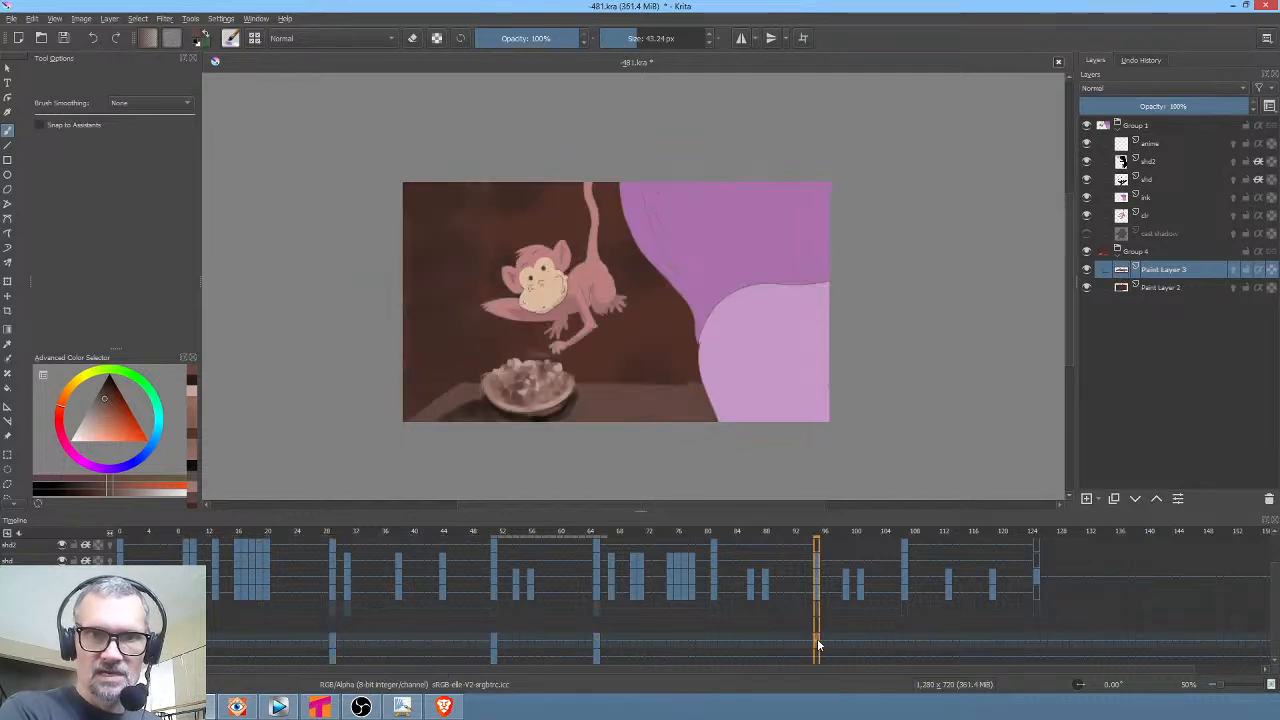
pyautogui.click(597, 643)
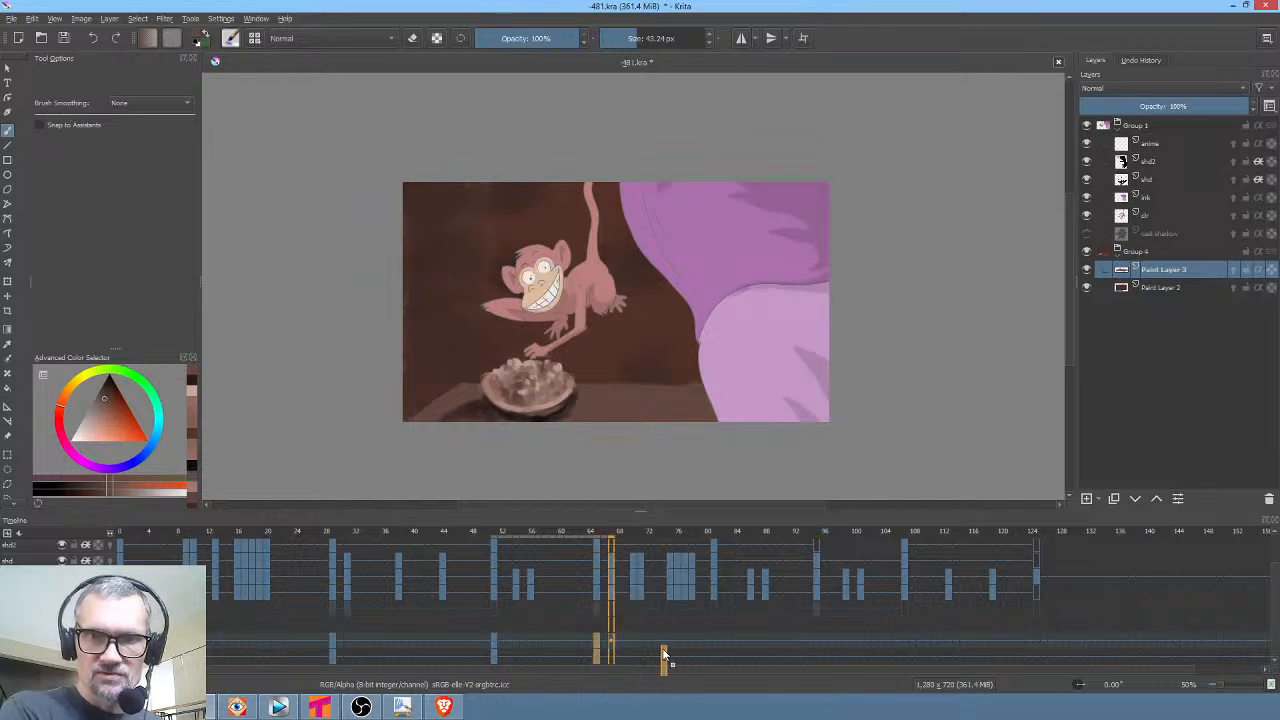
pyautogui.moveTo(666, 663); pyautogui.dragTo(816, 640)
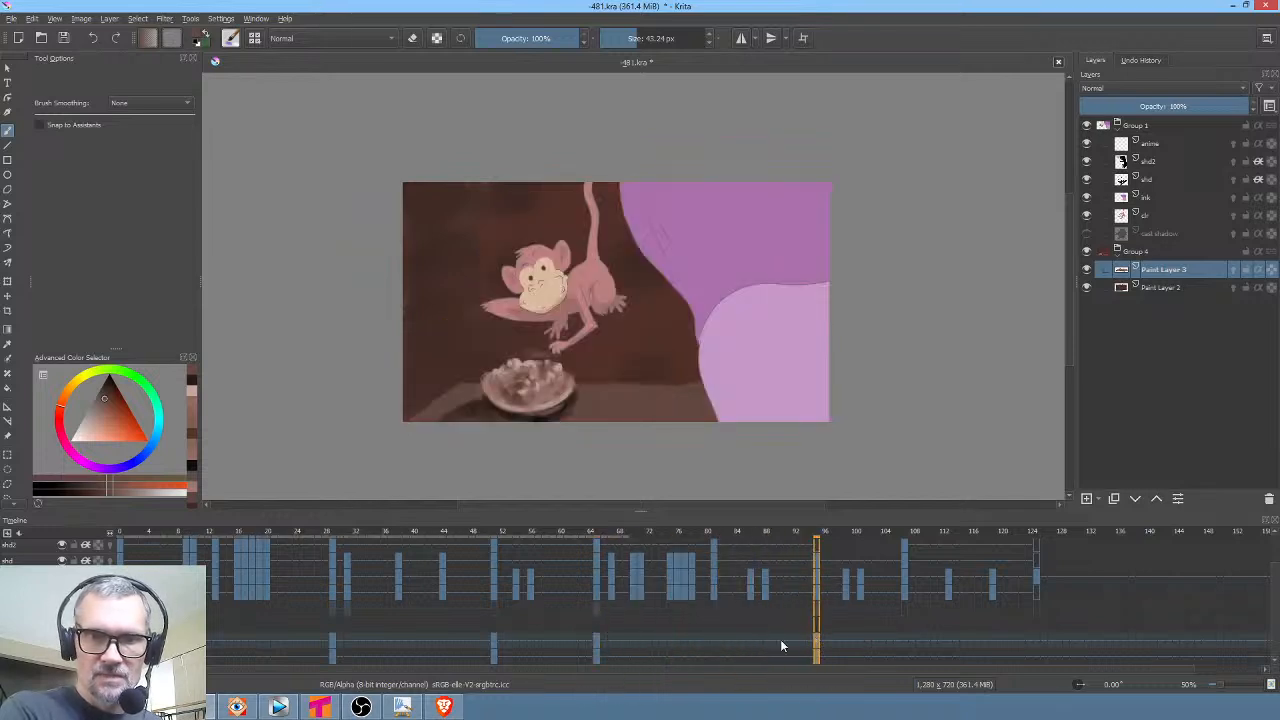
# Compare the backgrounds at frames 51 and 0, and copy the frame 0 background keyframes to frame 81
pyautogui.click(492, 642)
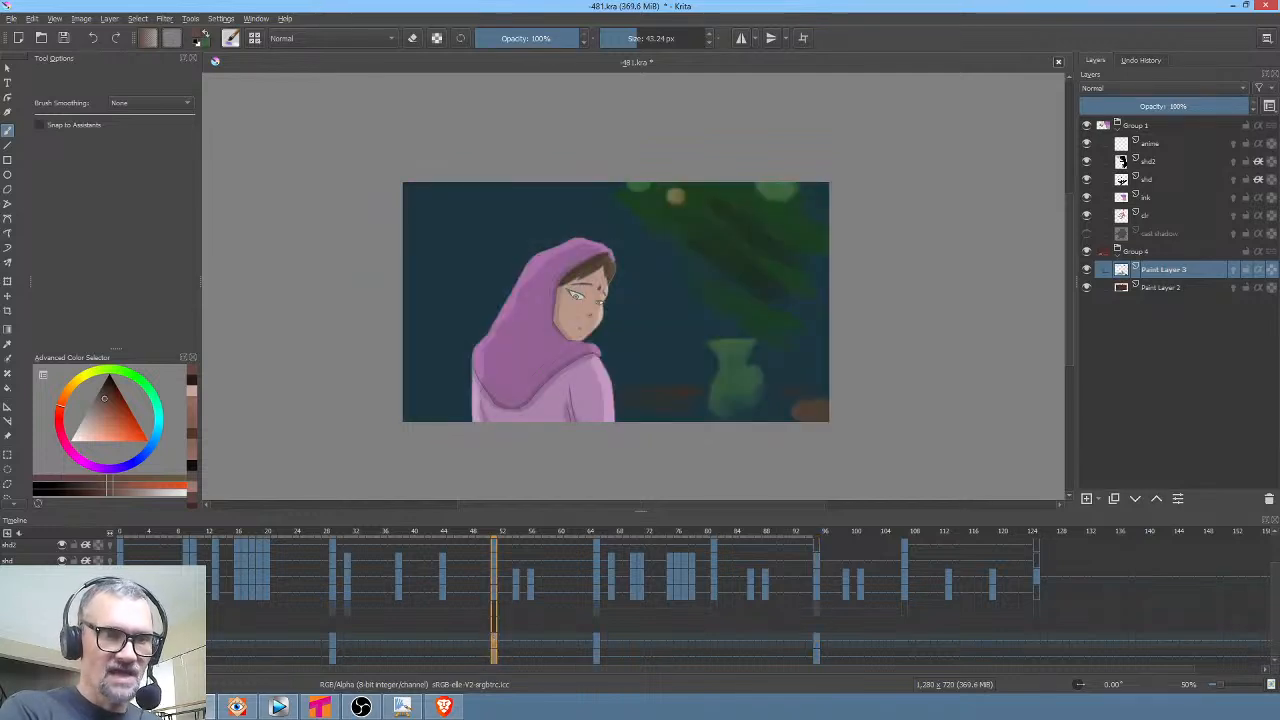
pyautogui.click(120, 641)
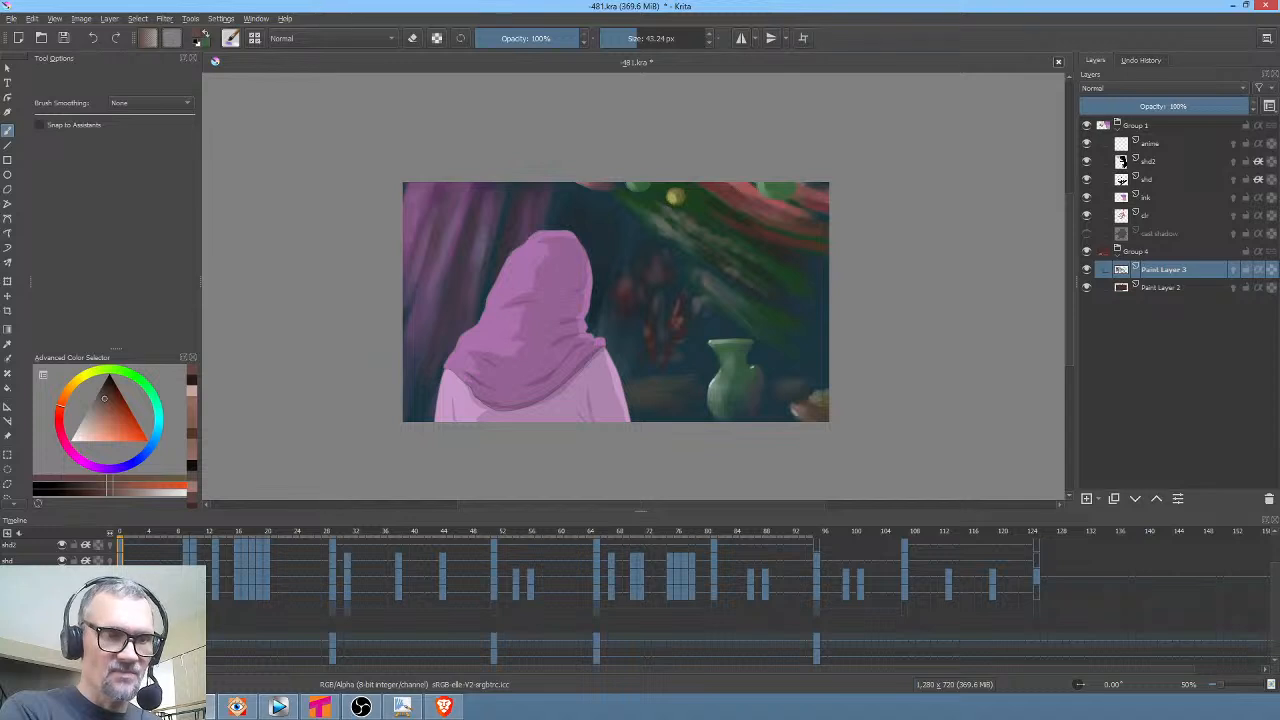
pyautogui.moveTo(246, 650); pyautogui.dragTo(713, 643)
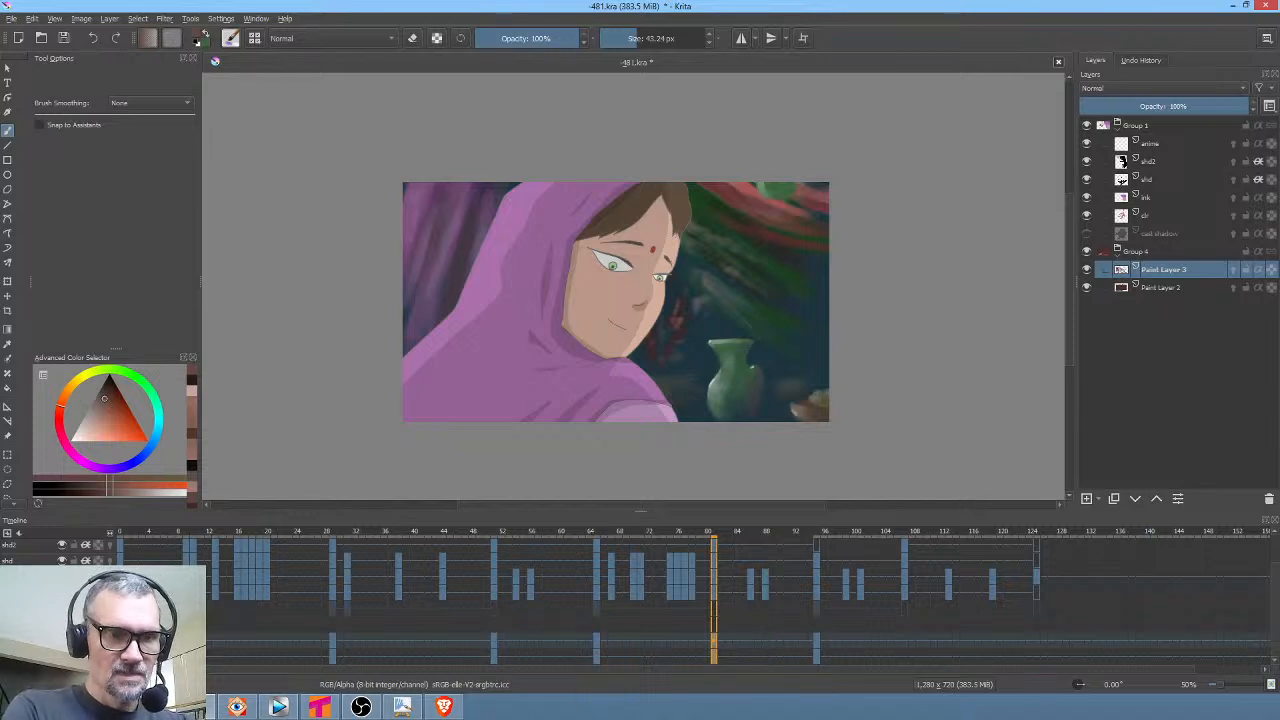
pyautogui.click(120, 641)
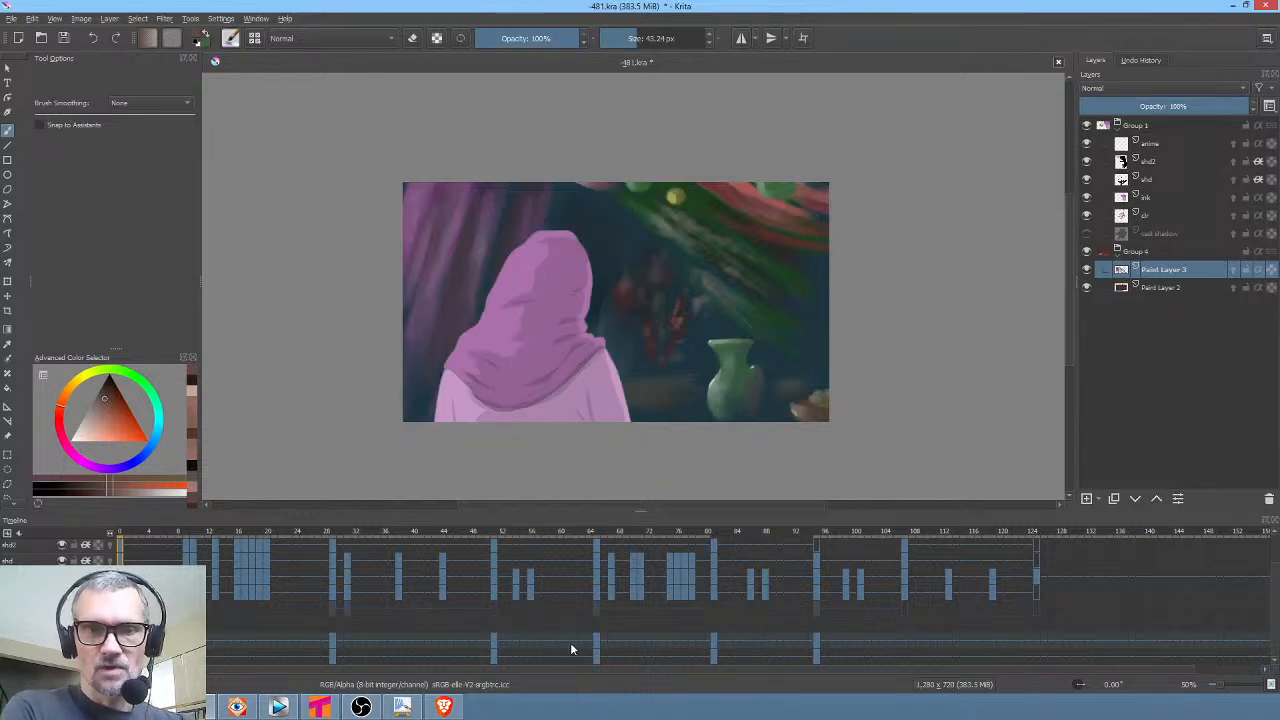
# Enlarge the Group 4 background at frame 81 to about 1.5 times its size around its centre, and select Paint Layer 2
pyautogui.click(494, 637)
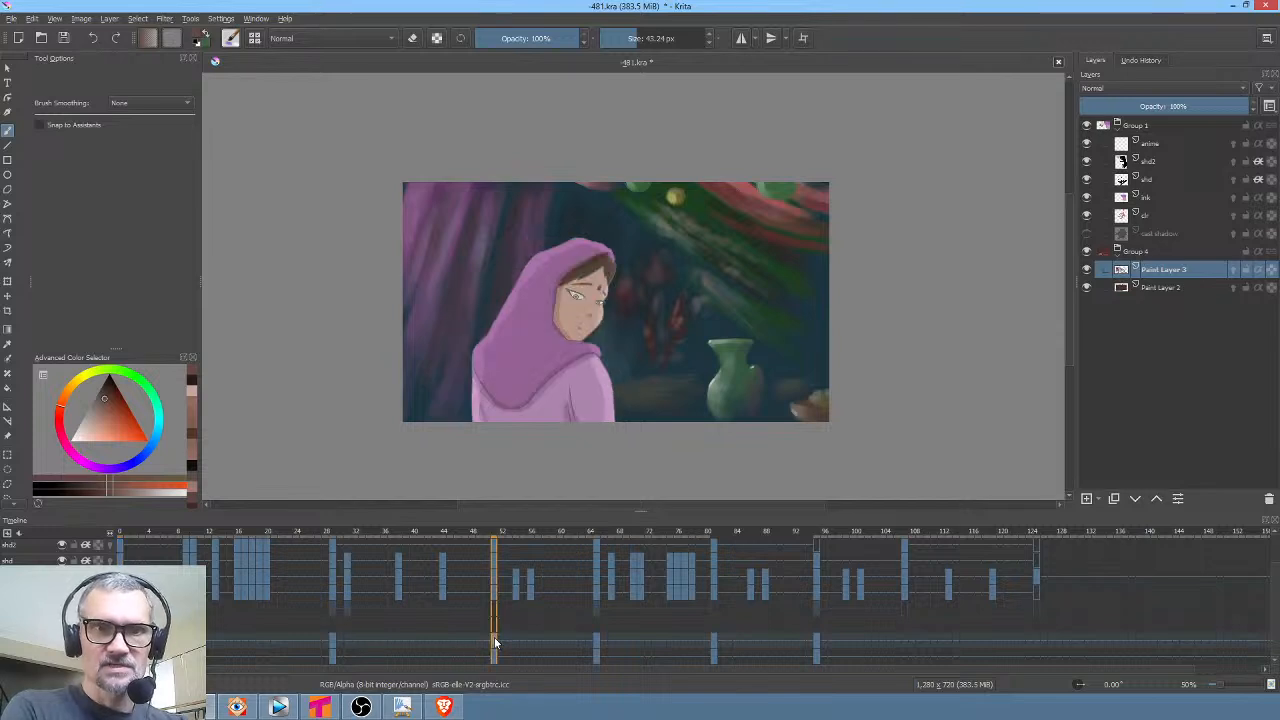
pyautogui.click(714, 637)
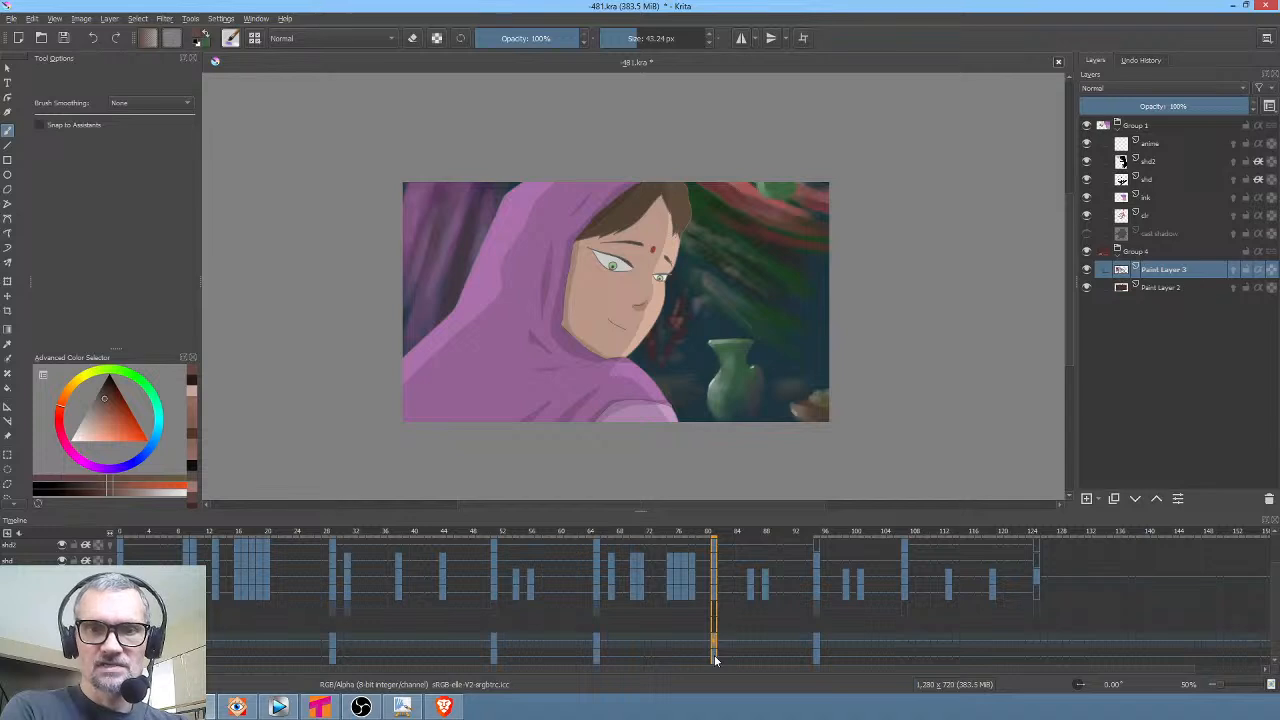
pyautogui.click(1162, 252)
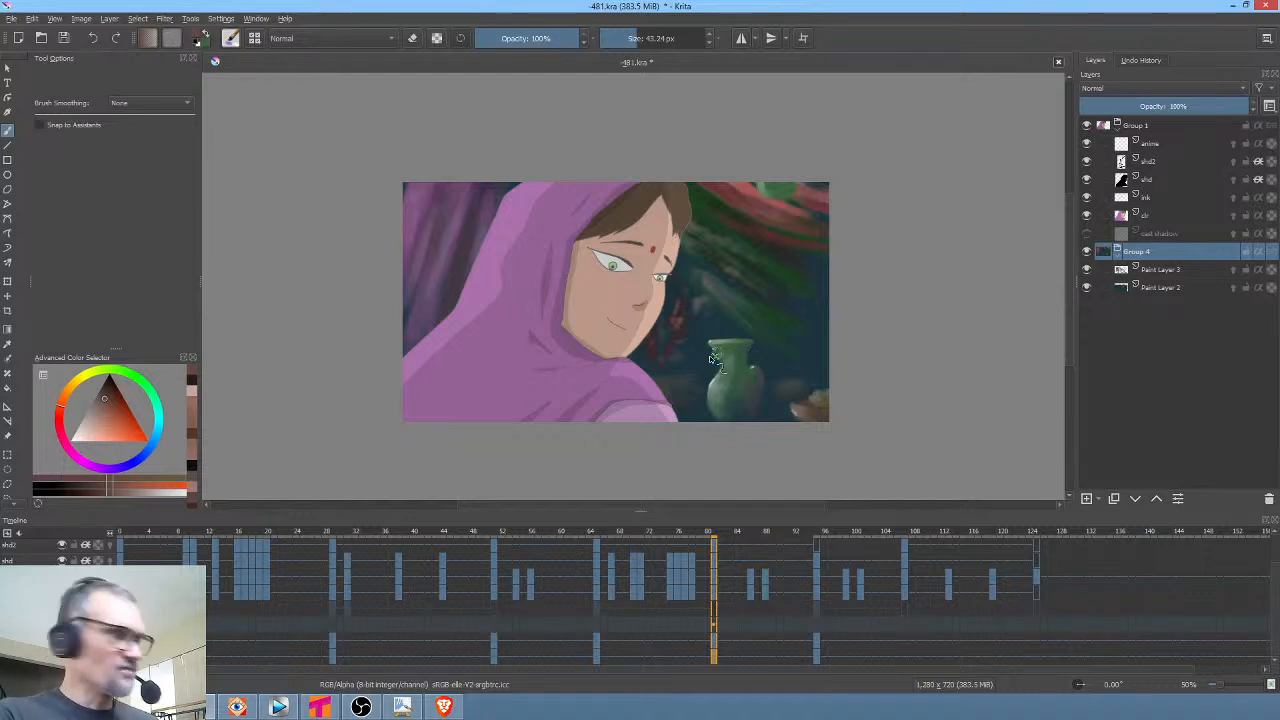
pyautogui.hotkey('ctrl', 't')
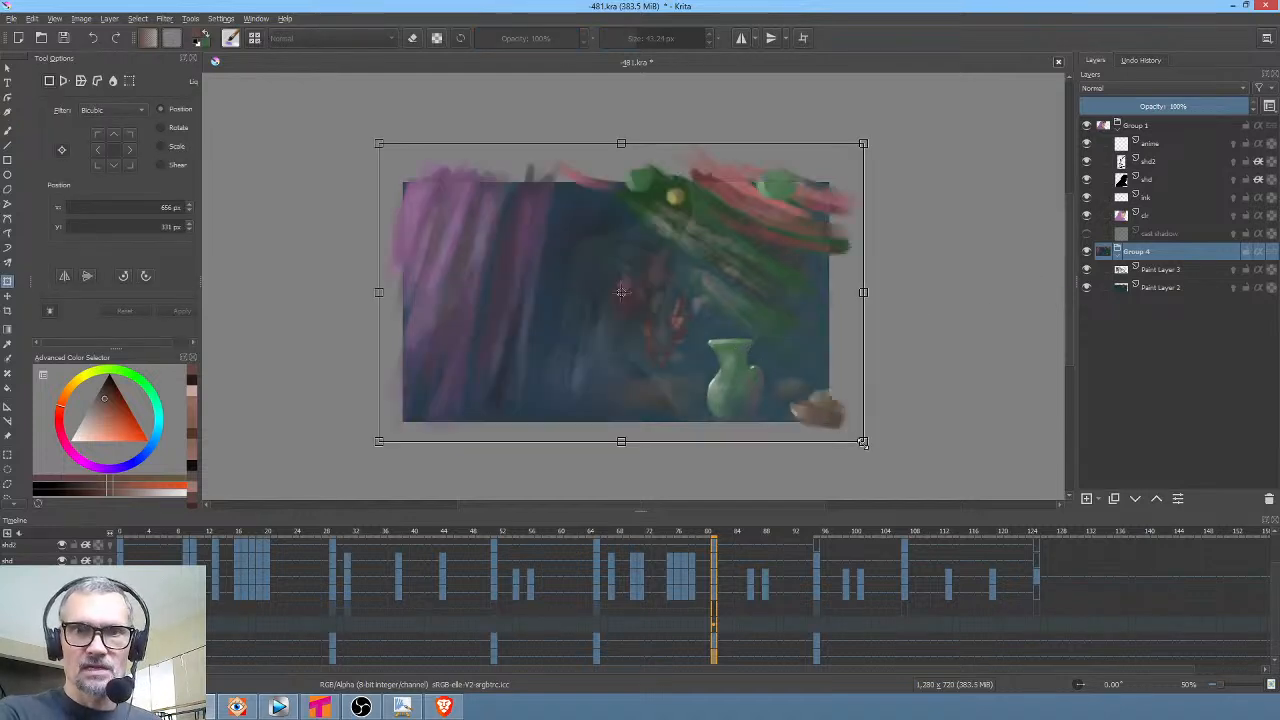
pyautogui.moveTo(863, 441); pyautogui.dragTo(984, 513)
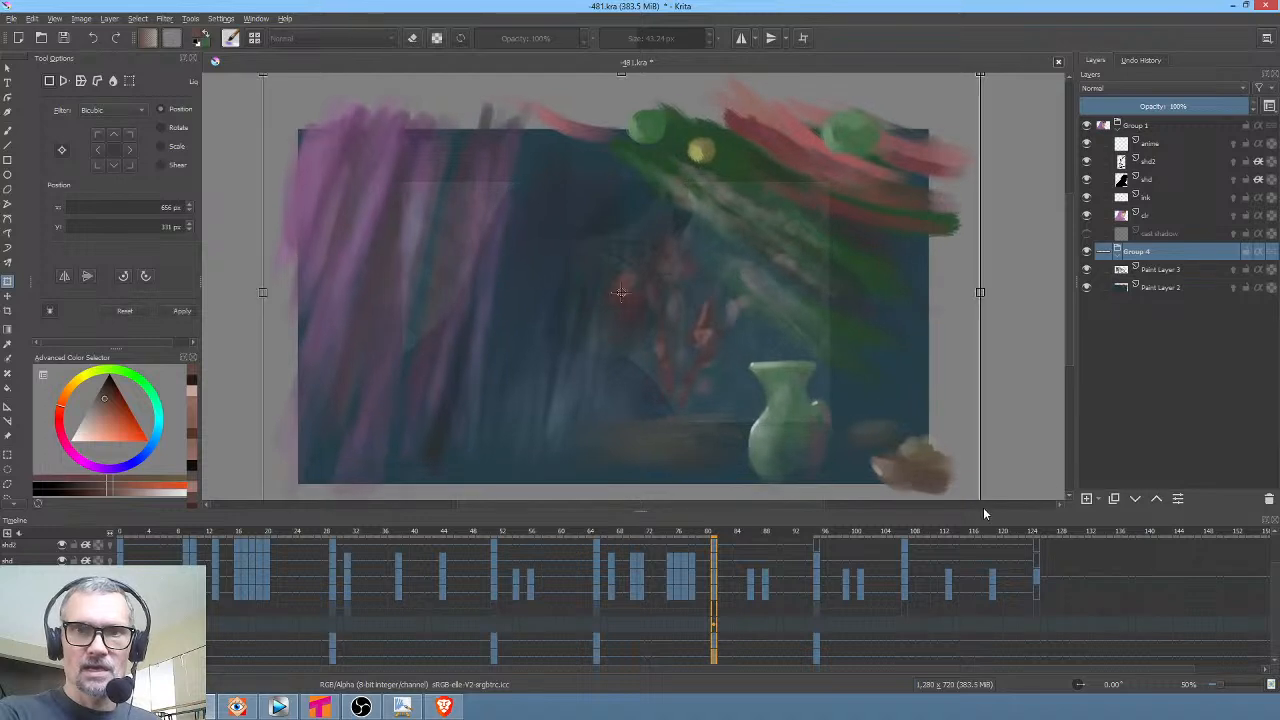
pyautogui.press('Return')
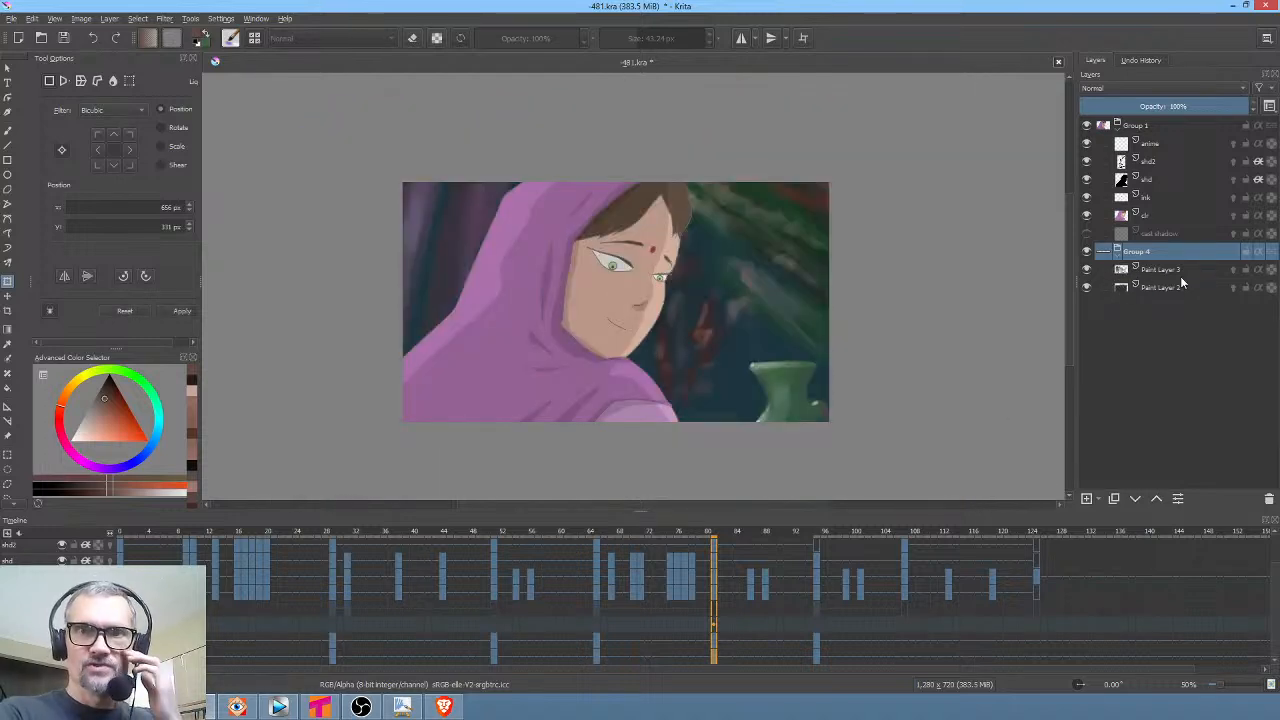
pyautogui.click(1157, 287)
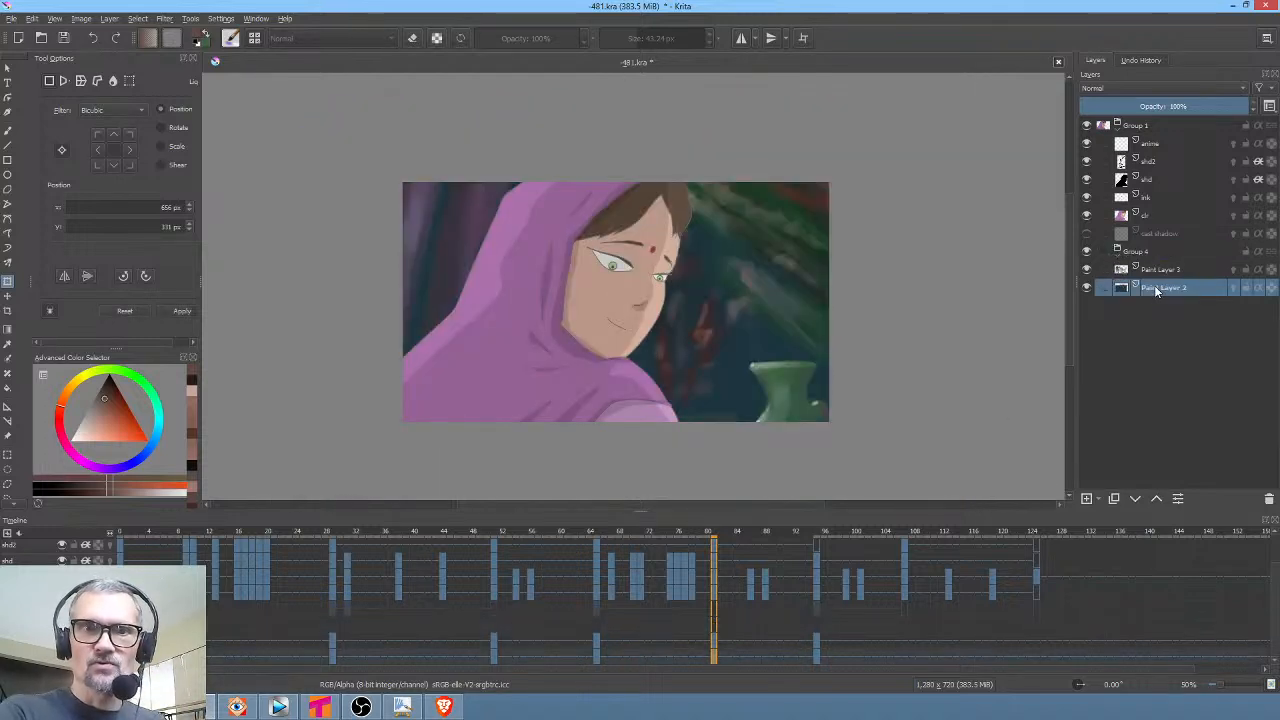
pyautogui.click(164, 18)
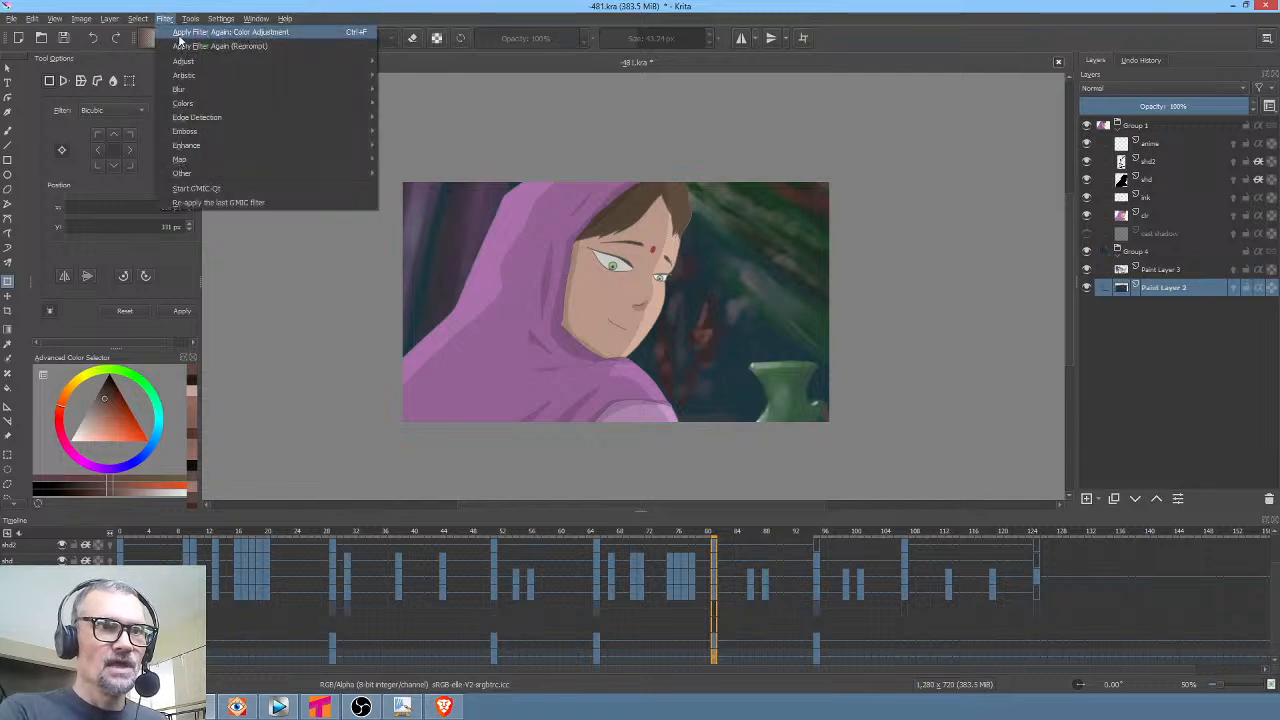
pyautogui.moveTo(185, 89)
pyautogui.click(405, 90)
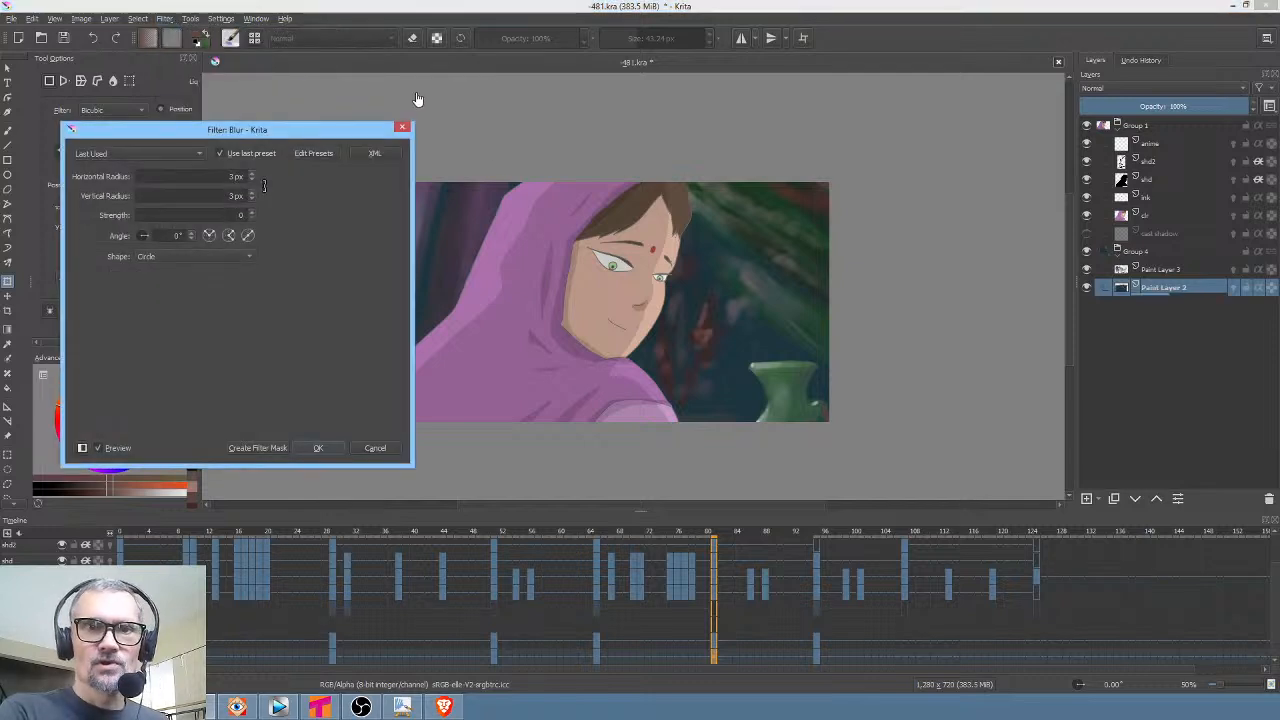
pyautogui.press('Escape')
# Apply a Gaussian Blur with a radius of about 31.6 px to Paint Layer 2 at frame 81
pyautogui.click(164, 18)
pyautogui.moveTo(182, 90)
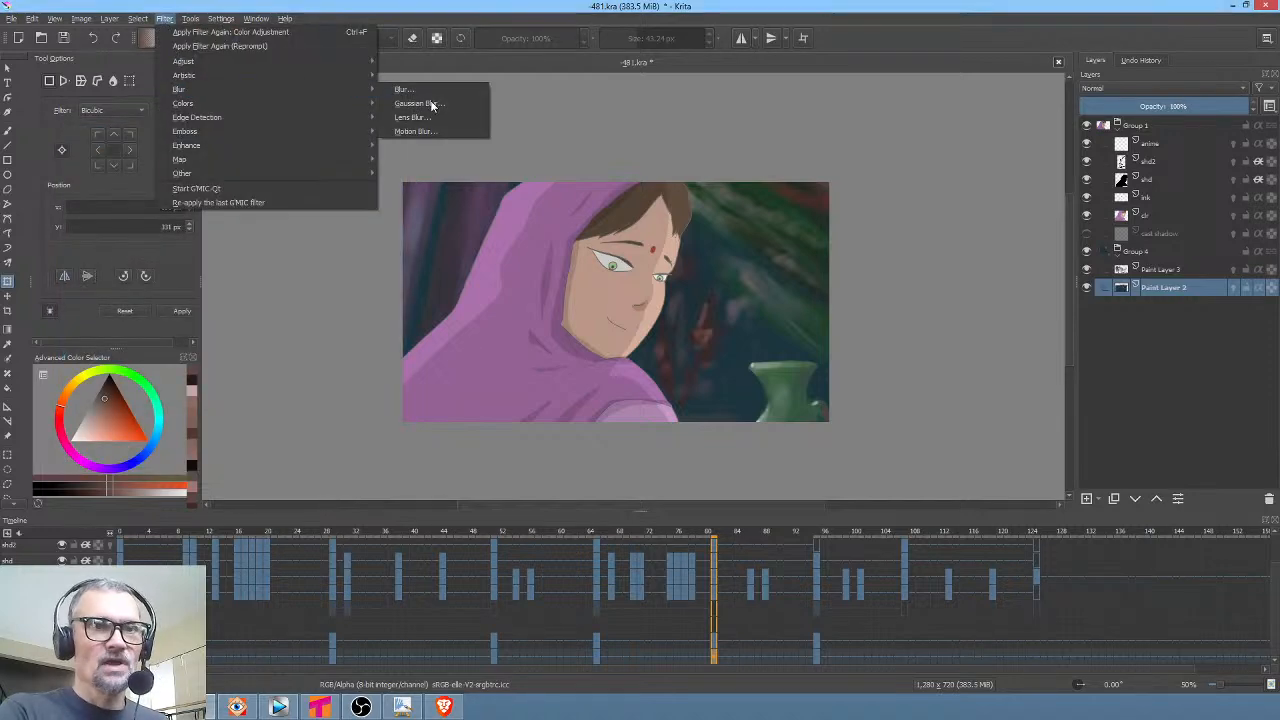
pyautogui.click(440, 104)
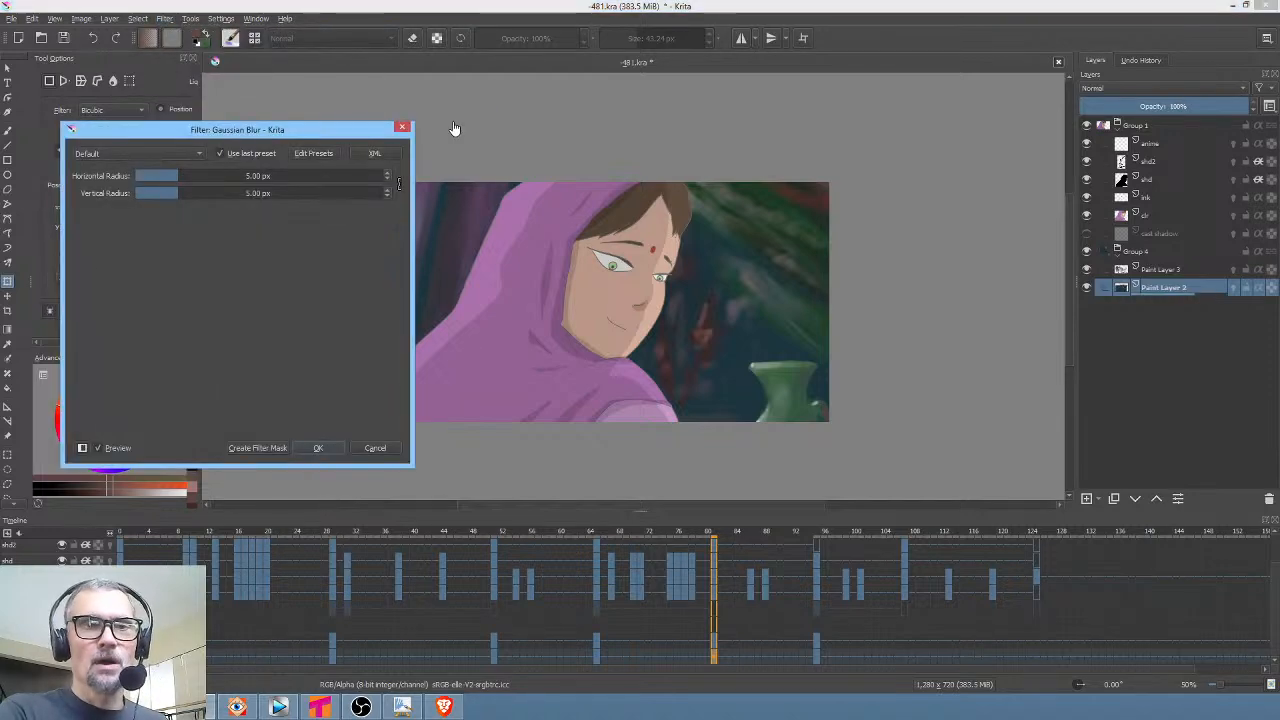
pyautogui.click(196, 176)
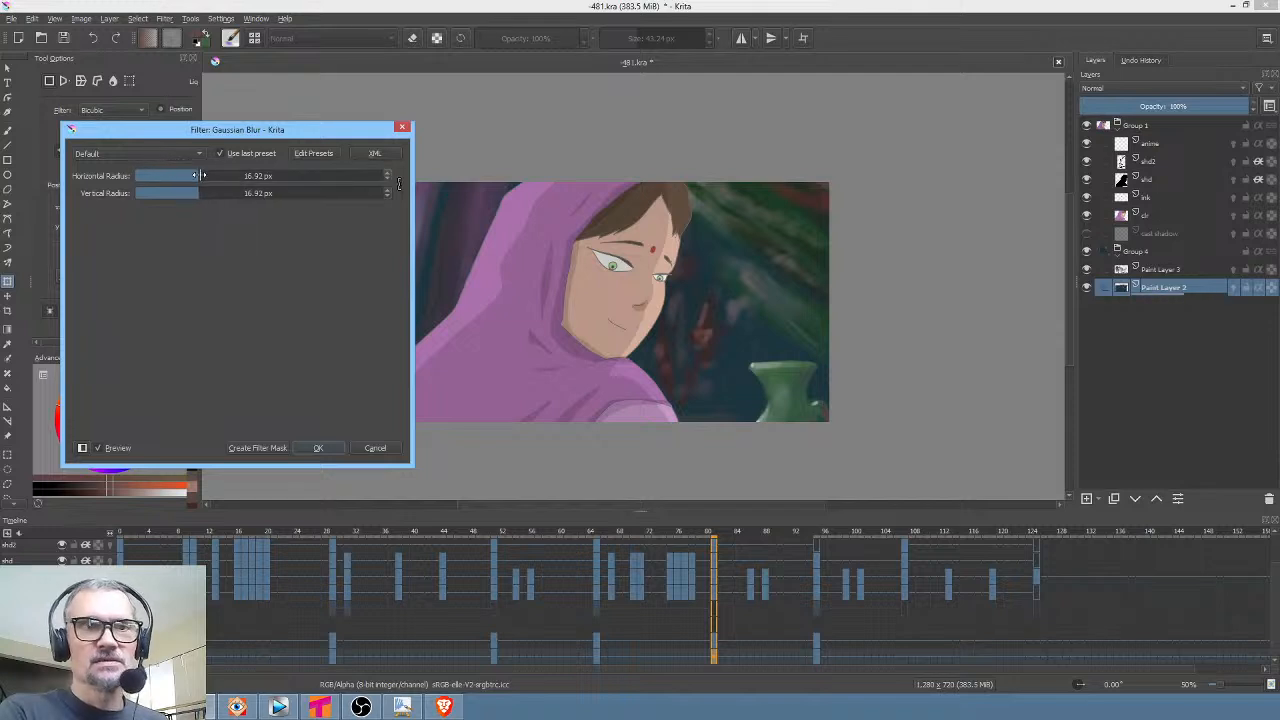
pyautogui.moveTo(200, 176); pyautogui.dragTo(214, 177)
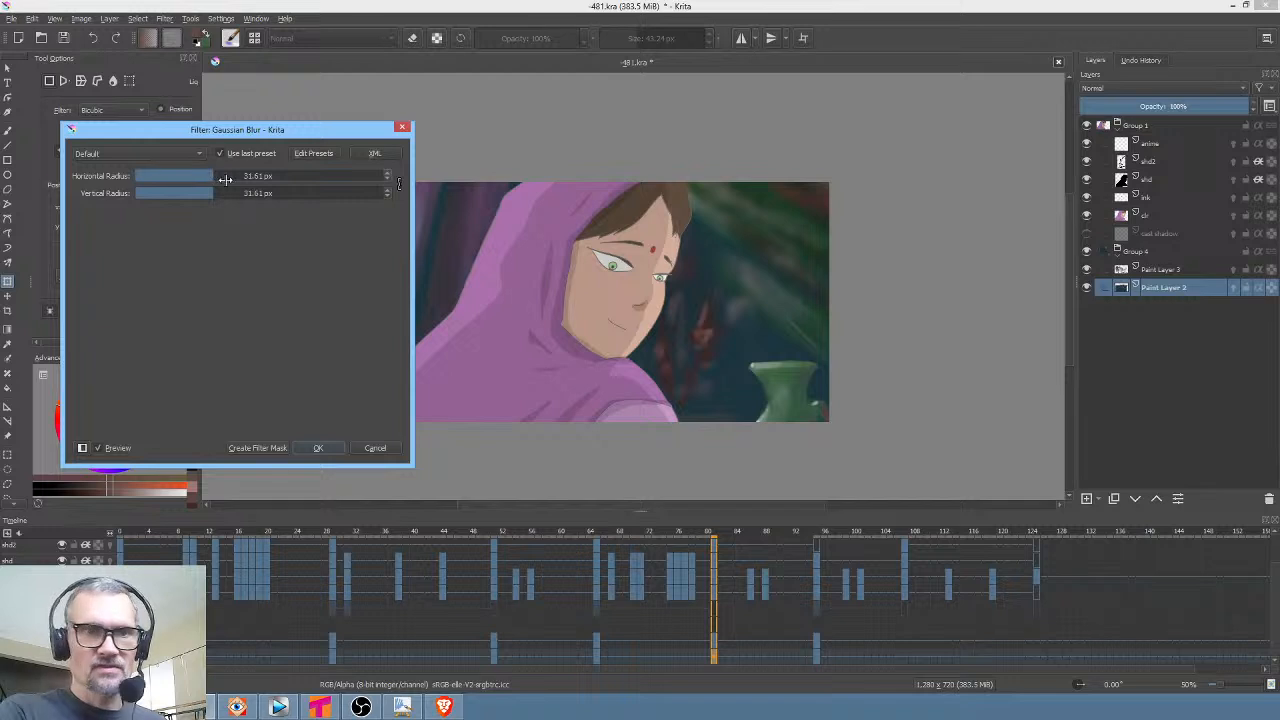
pyautogui.click(319, 448)
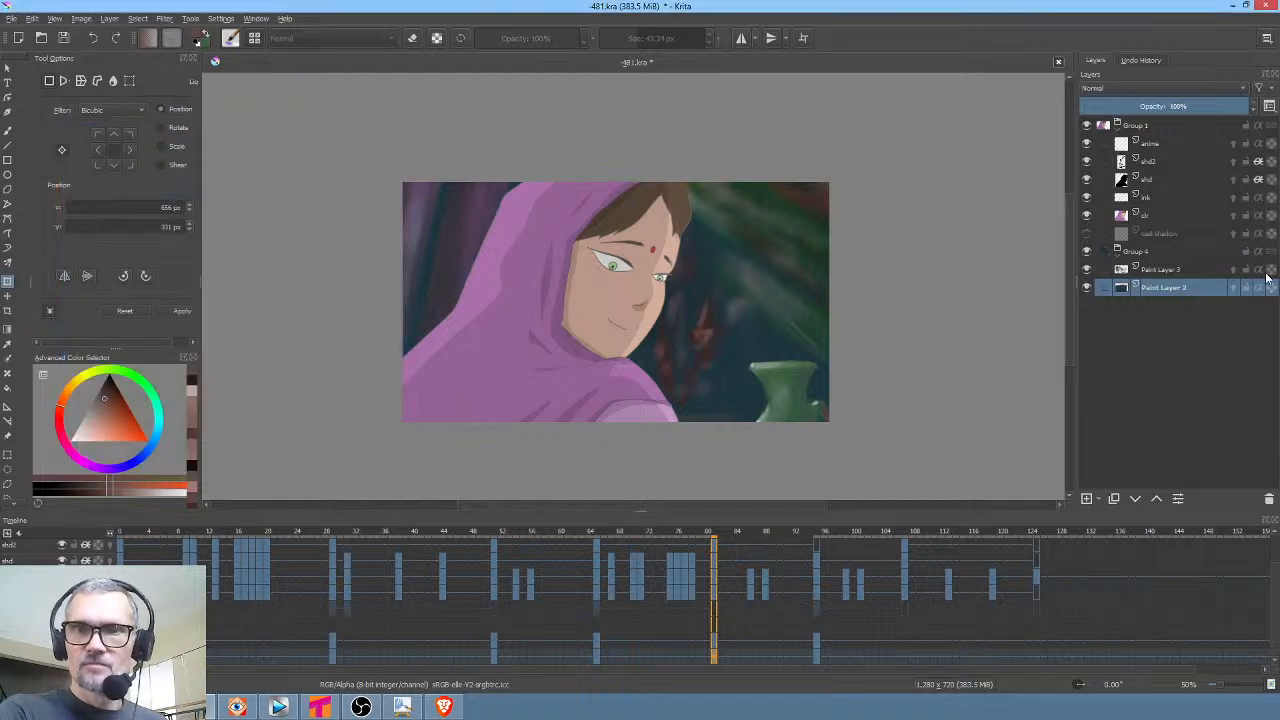
# Apply the same Gaussian Blur to Paint Layer 3 at frame 81 and compare it with the background at frame 51
pyautogui.click(1179, 268)
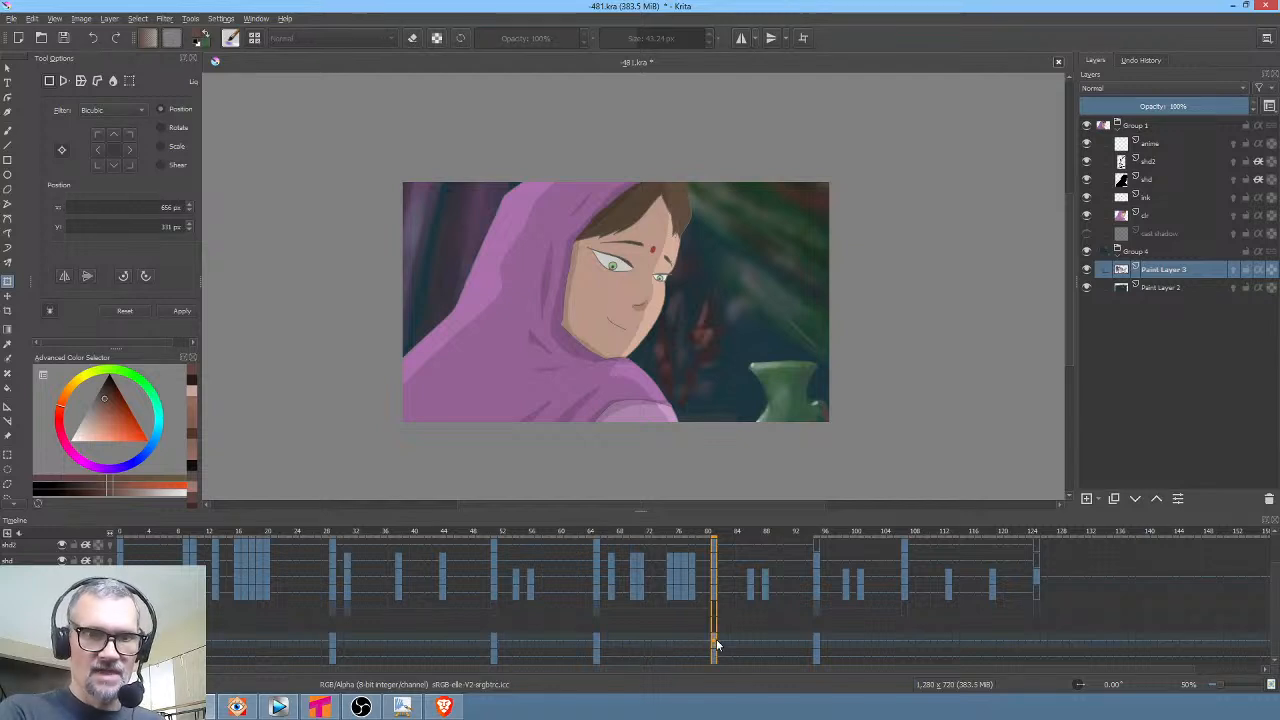
pyautogui.hotkey('ctrl', 'f')
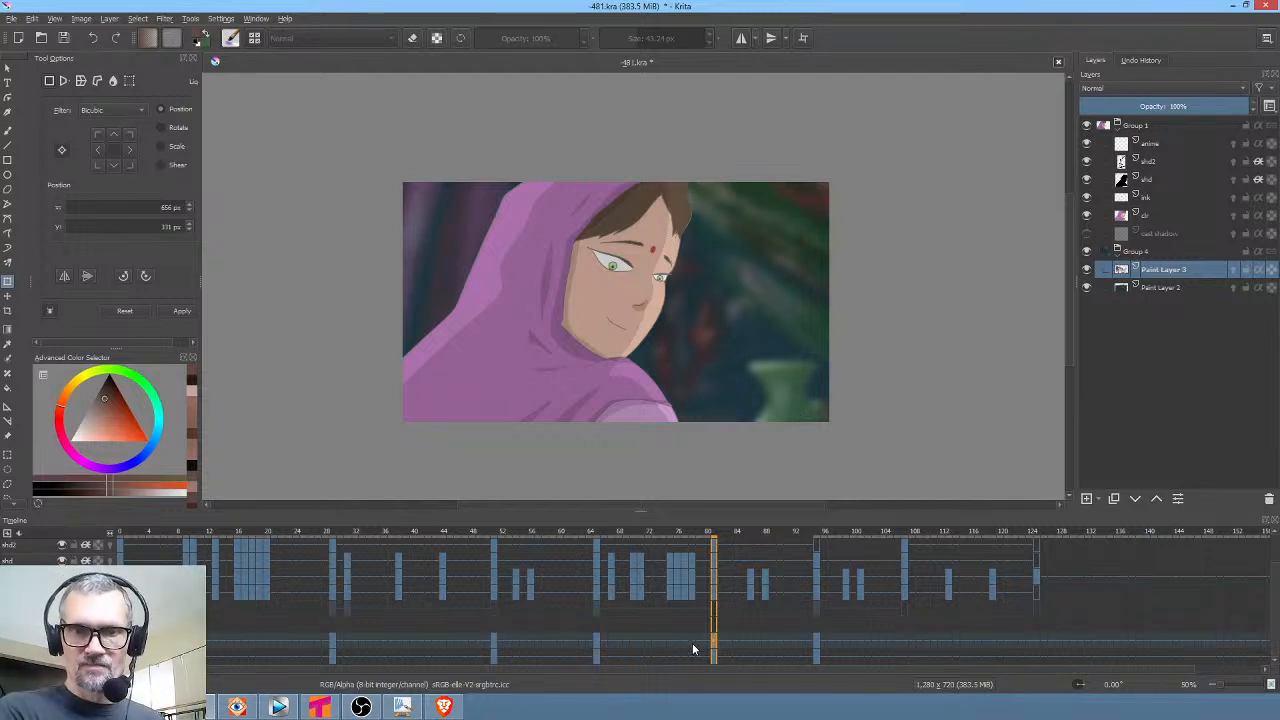
pyautogui.click(494, 643)
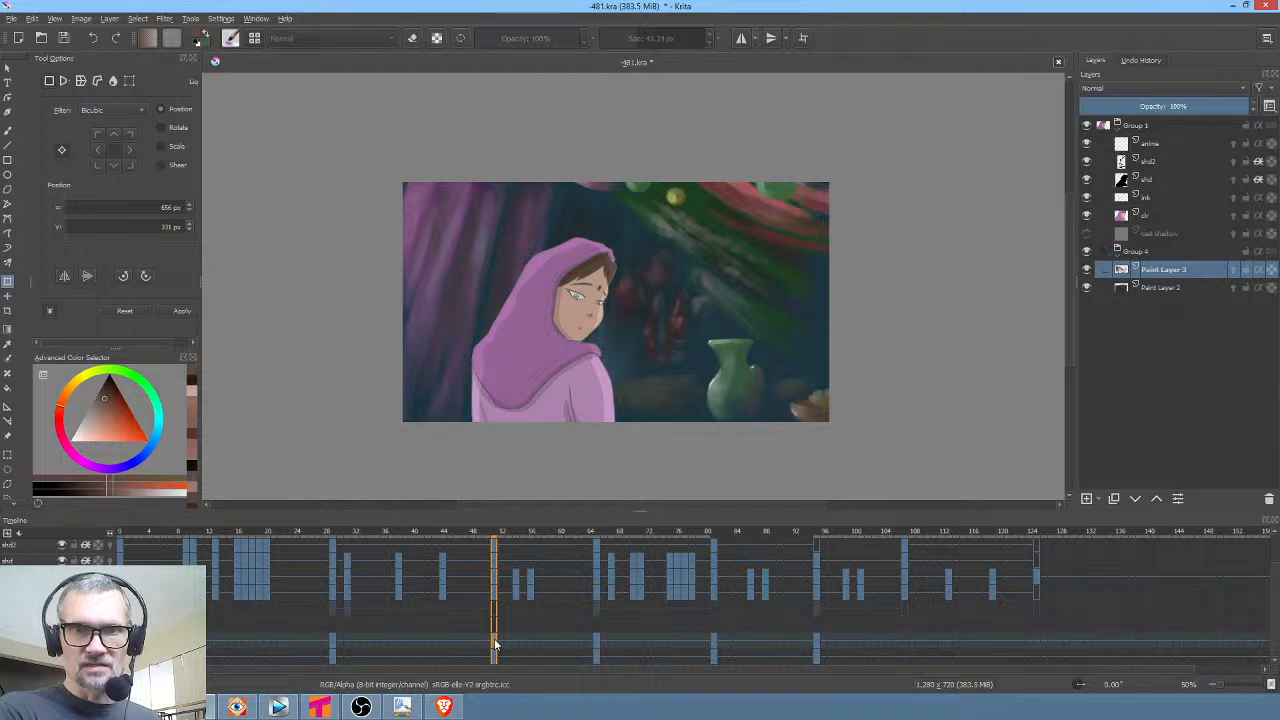
# Copy the blurred background keyframes from frame 81 to frame 107 and check the frames through the end of the shot
pyautogui.click(716, 643)
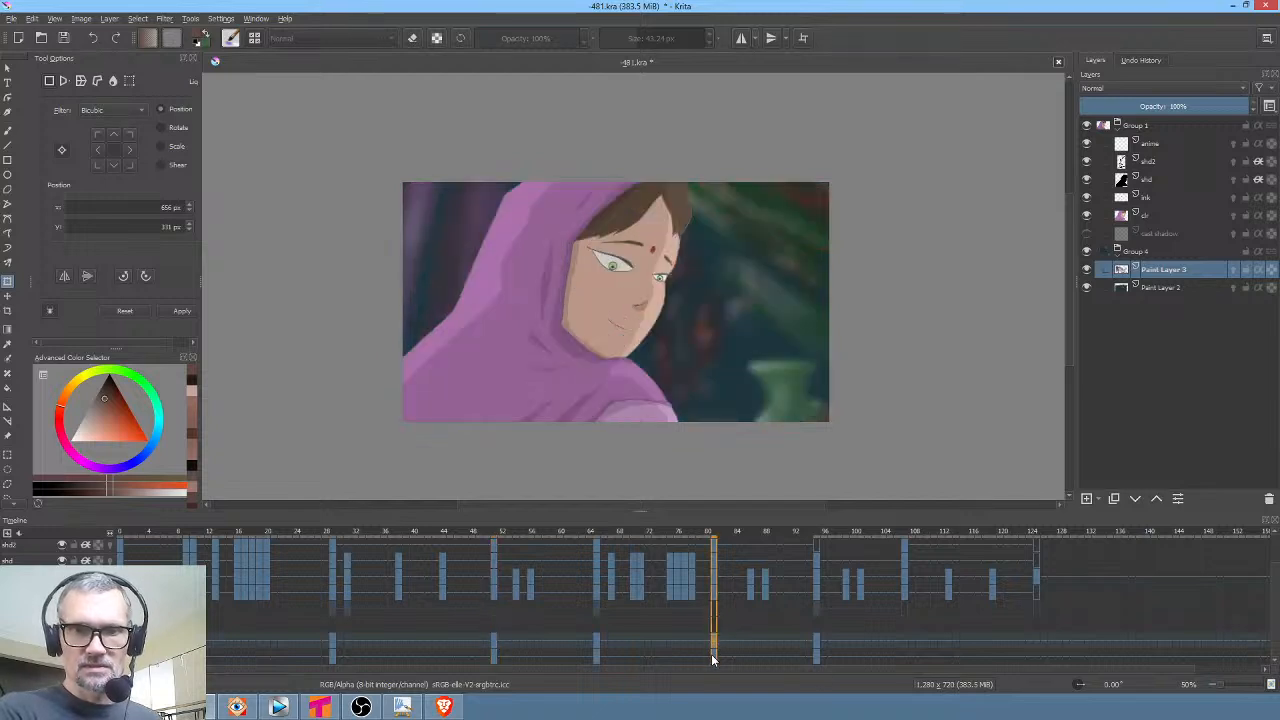
pyautogui.moveTo(714, 648); pyautogui.dragTo(907, 650)
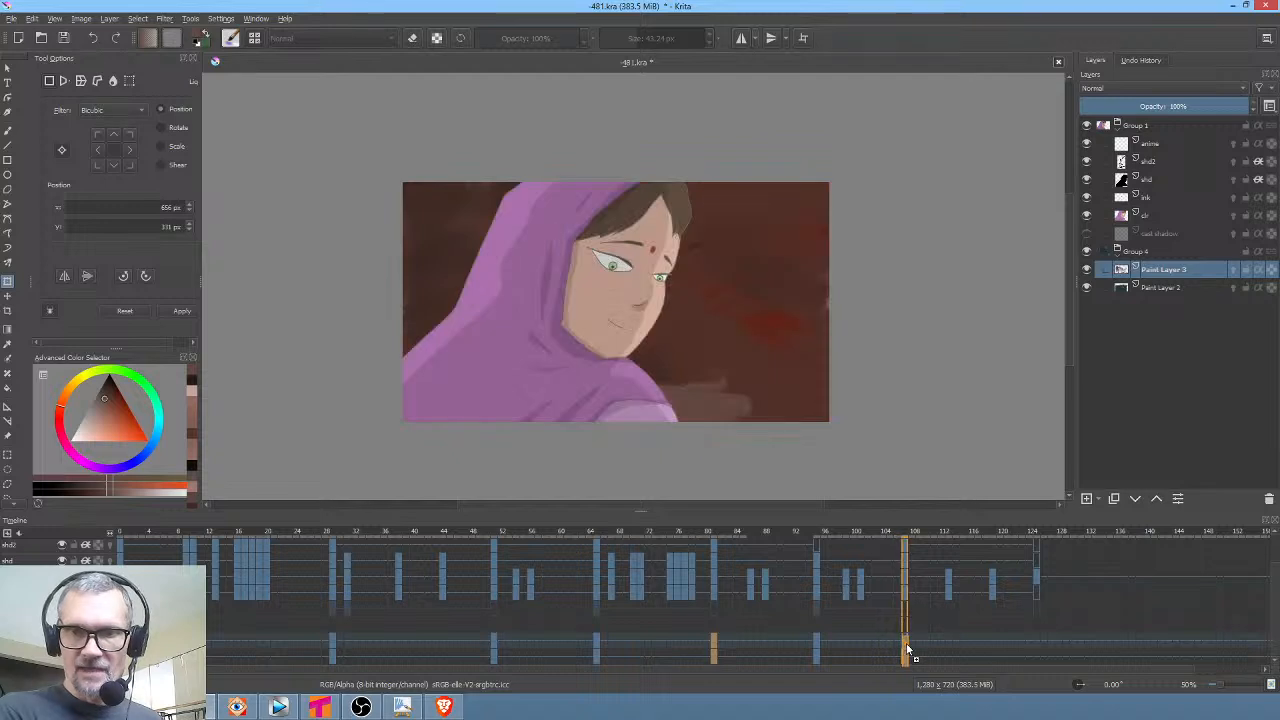
pyautogui.click(907, 650)
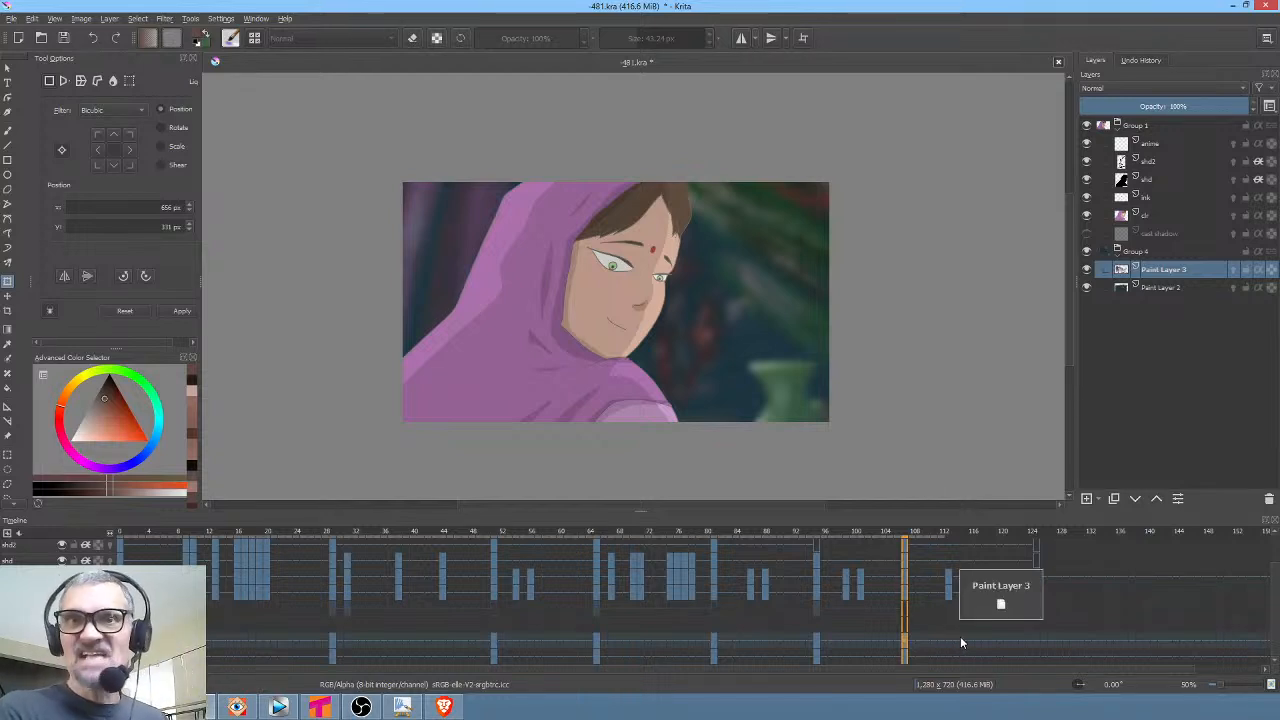
pyautogui.moveTo(952, 644)
pyautogui.mouseDown()
pyautogui.moveTo(1031, 645)
pyautogui.moveTo(1002, 645)
pyautogui.mouseUp()
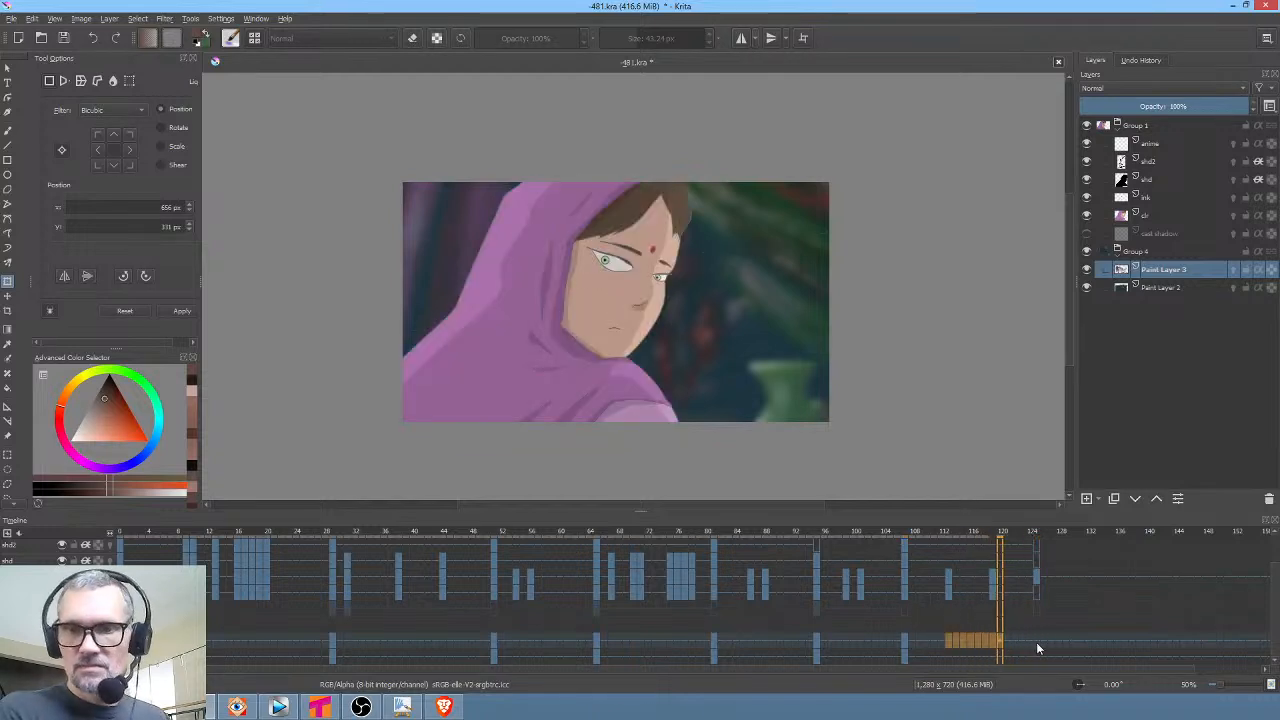
pyautogui.click(1036, 645)
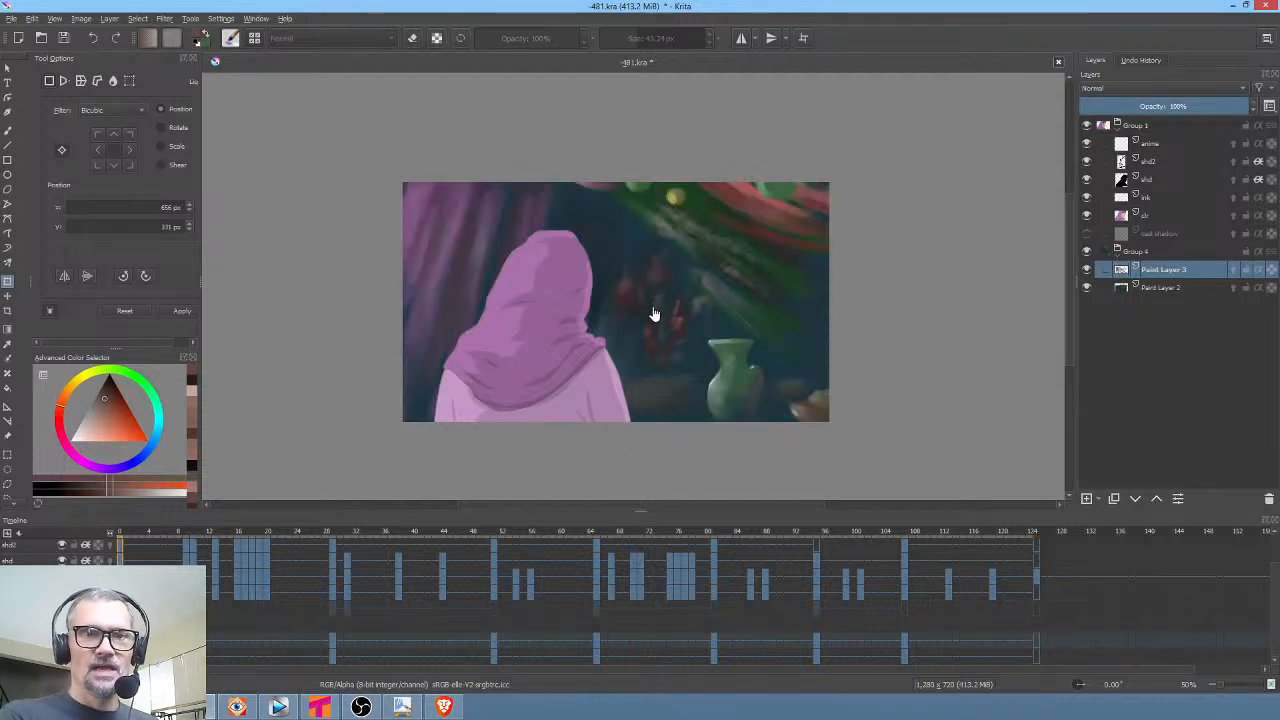
# Examine the painted background at frame 0 up close and scrub through the whole animation to review every shot
pyautogui.scroll(1, 653, 315)
pyautogui.scroll(1, 653, 315)
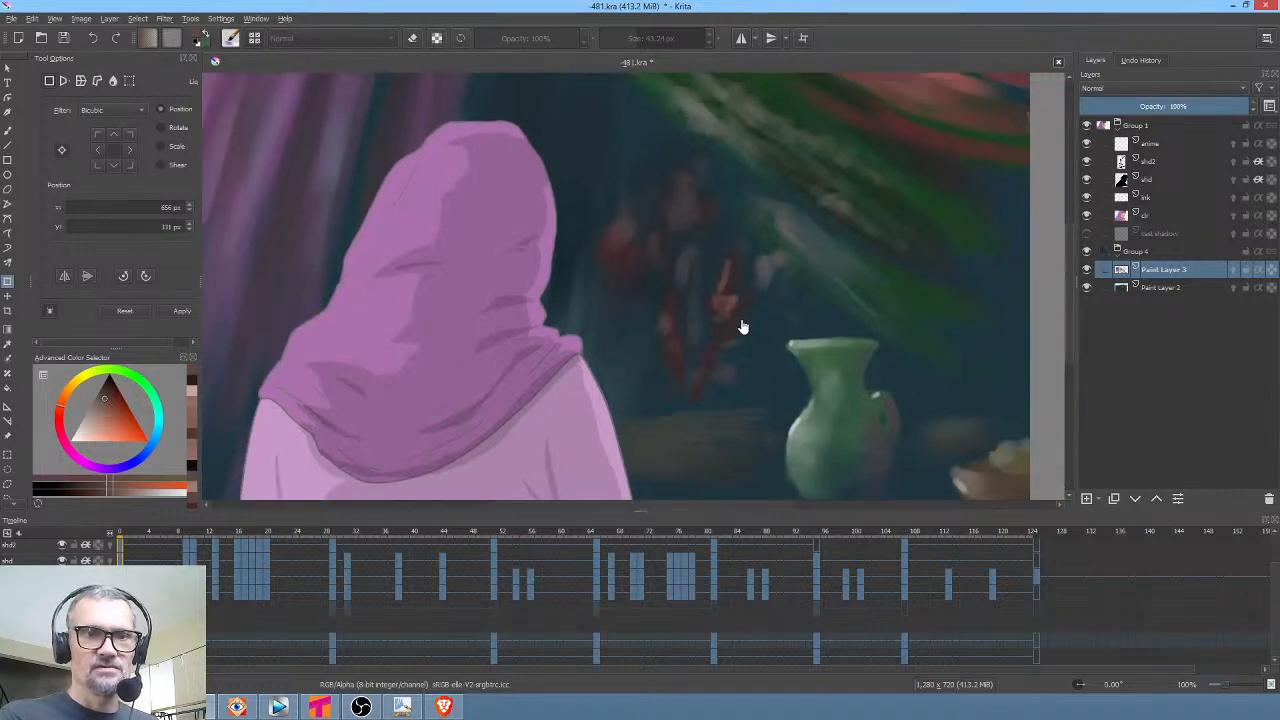
pyautogui.scroll(-1, 743, 327)
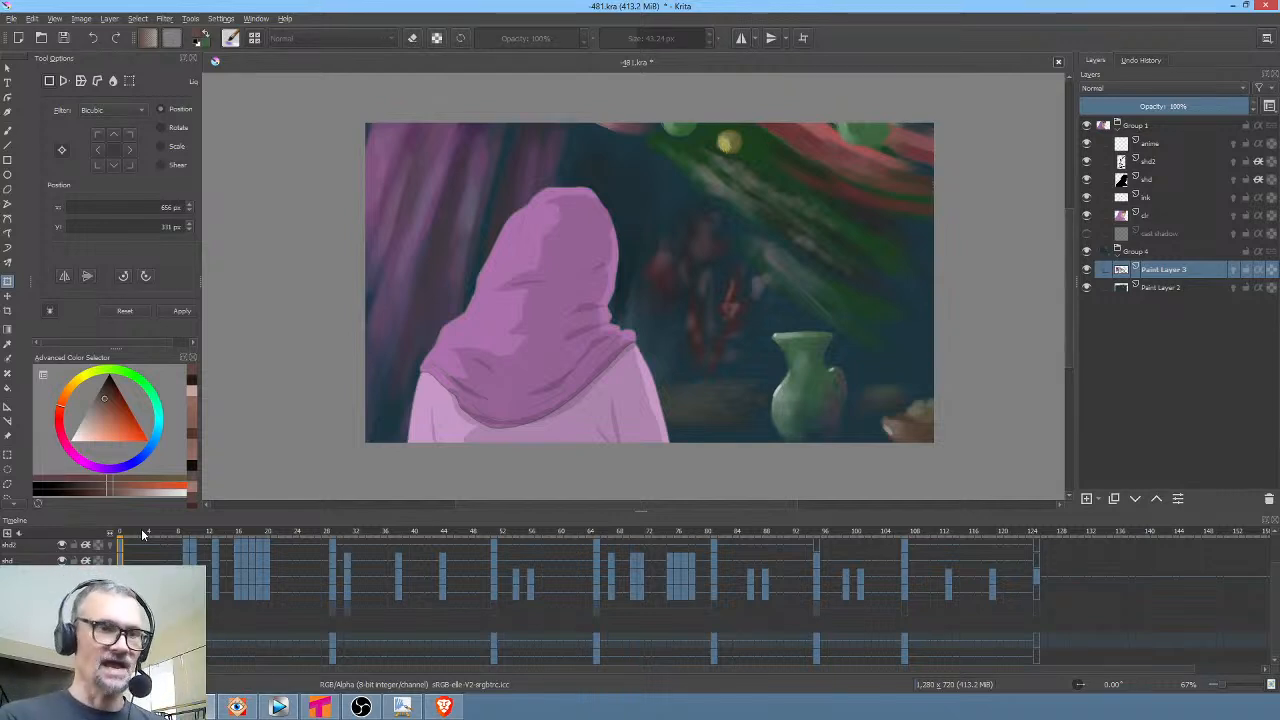
pyautogui.click(141, 528)
pyautogui.moveTo(141, 528)
pyautogui.mouseDown()
pyautogui.moveTo(416, 562)
pyautogui.moveTo(451, 551)
pyautogui.mouseUp()
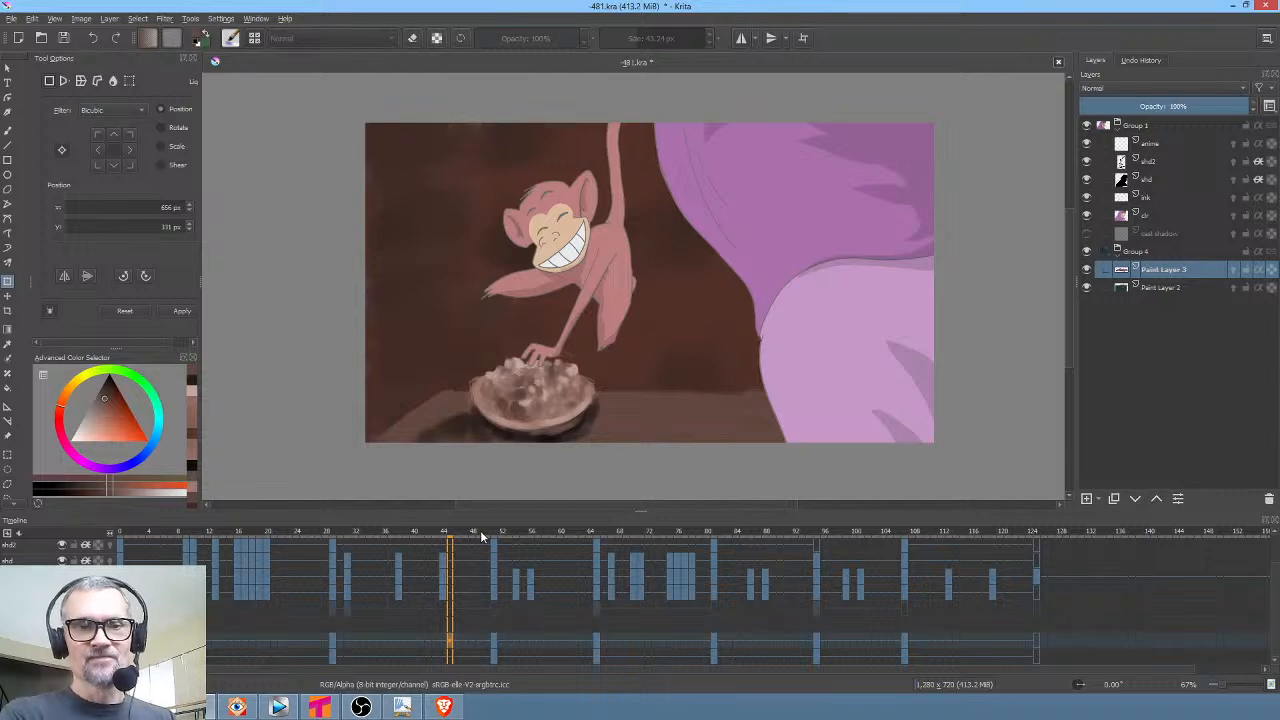
pyautogui.moveTo(481, 537)
pyautogui.mouseDown()
pyautogui.moveTo(771, 524)
pyautogui.moveTo(1052, 540)
pyautogui.moveTo(1038, 544)
pyautogui.mouseUp()
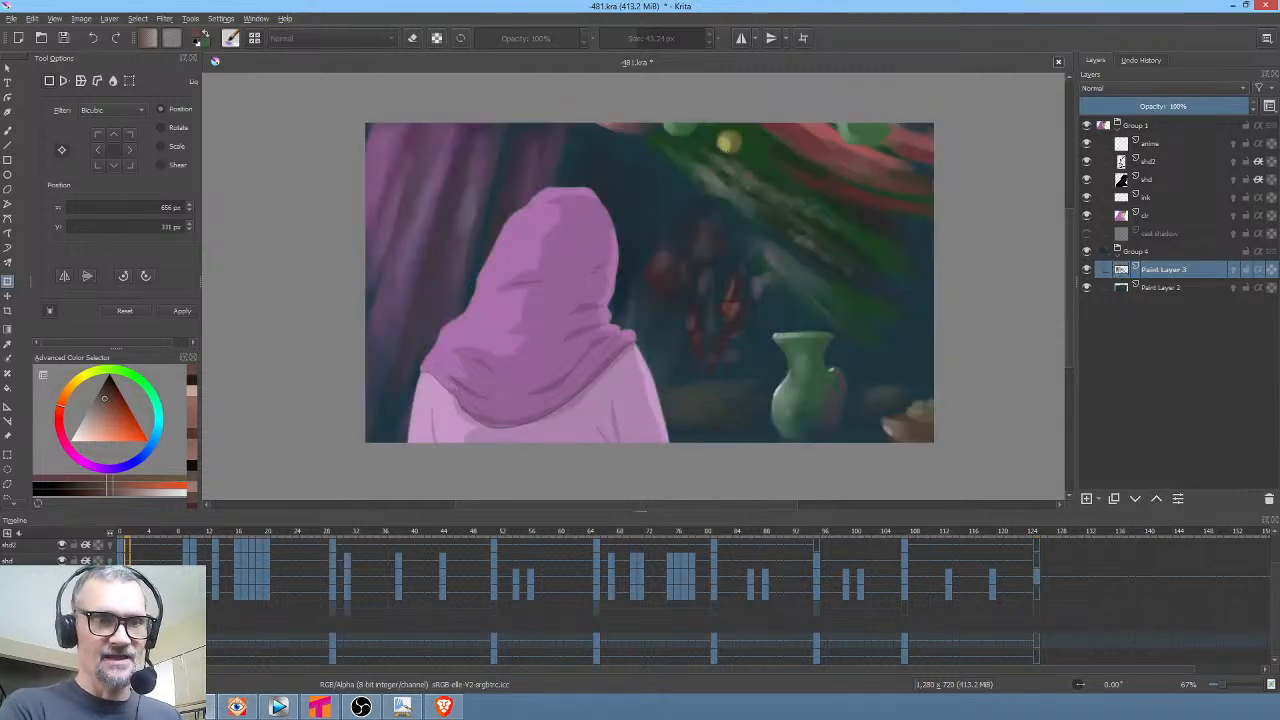
pyautogui.moveTo(124, 645); pyautogui.dragTo(330, 645)
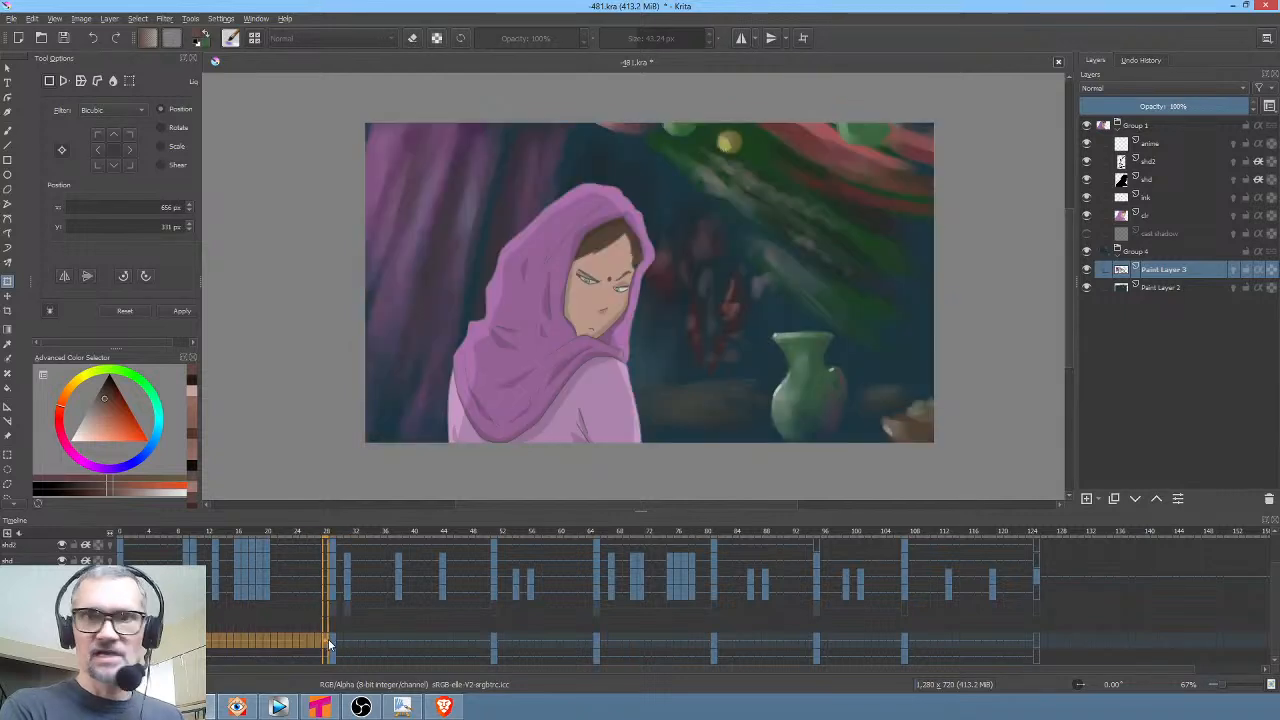
# Show the cast shadow layer and review the monkey's shadow against the new background from frame 29 to frame 73
pyautogui.click(1087, 234)
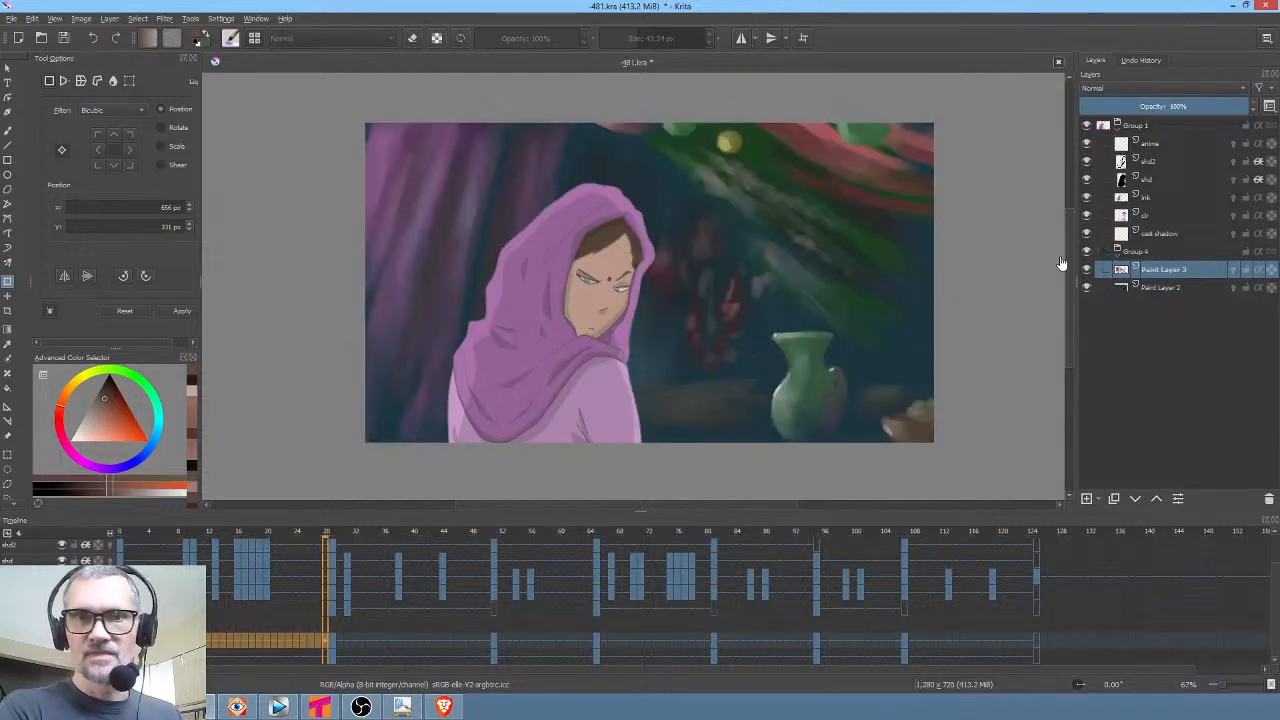
pyautogui.click(336, 645)
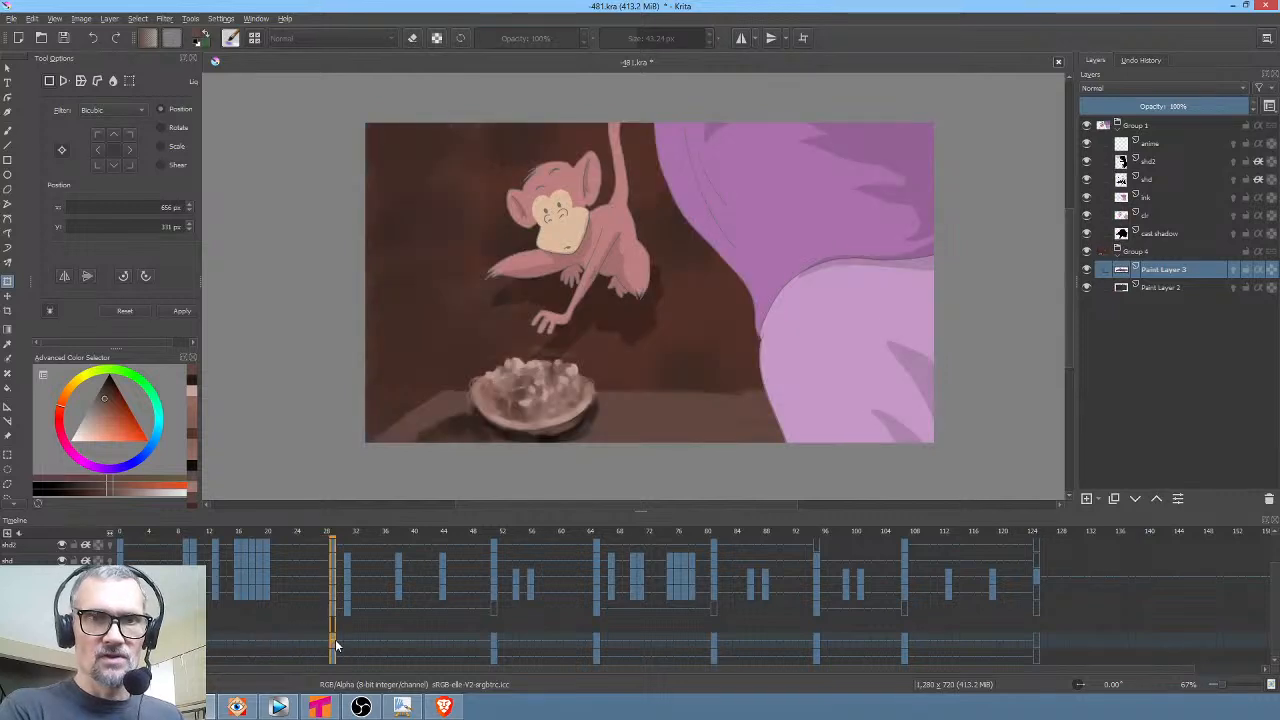
pyautogui.moveTo(350, 640); pyautogui.dragTo(617, 635)
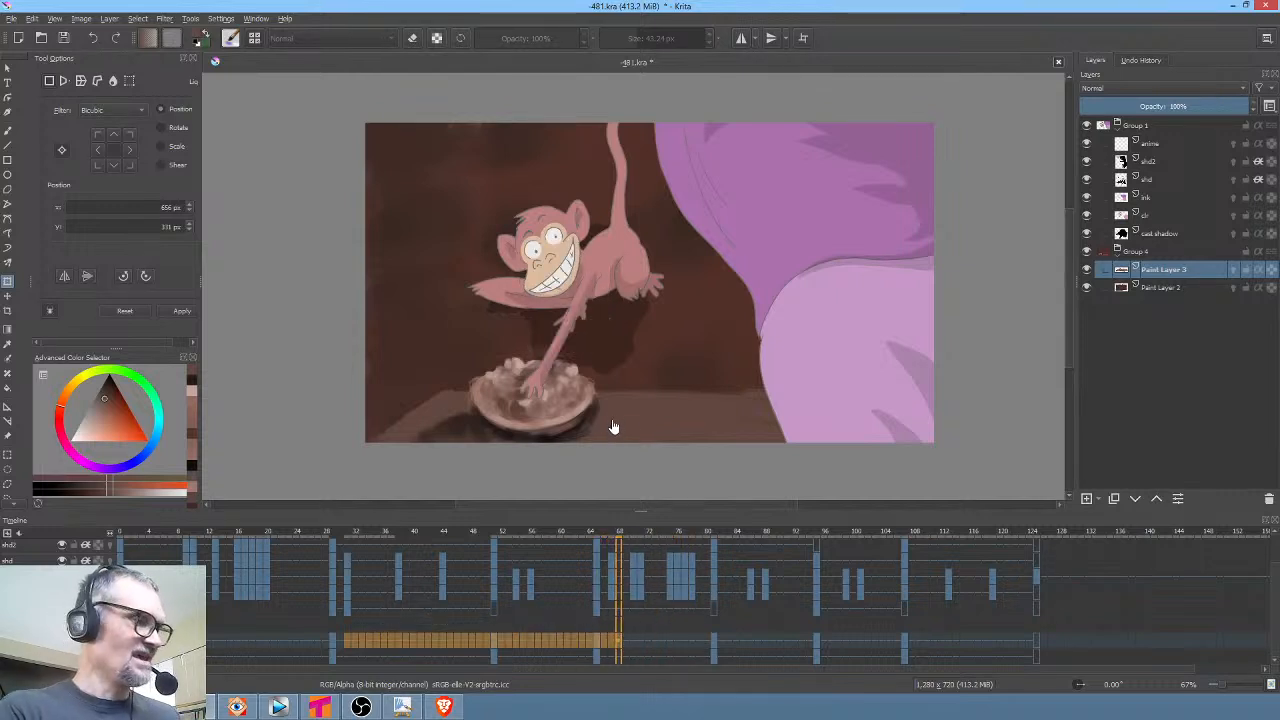
pyautogui.press('1')
pyautogui.moveTo(691, 434); pyautogui.dragTo(680, 386)
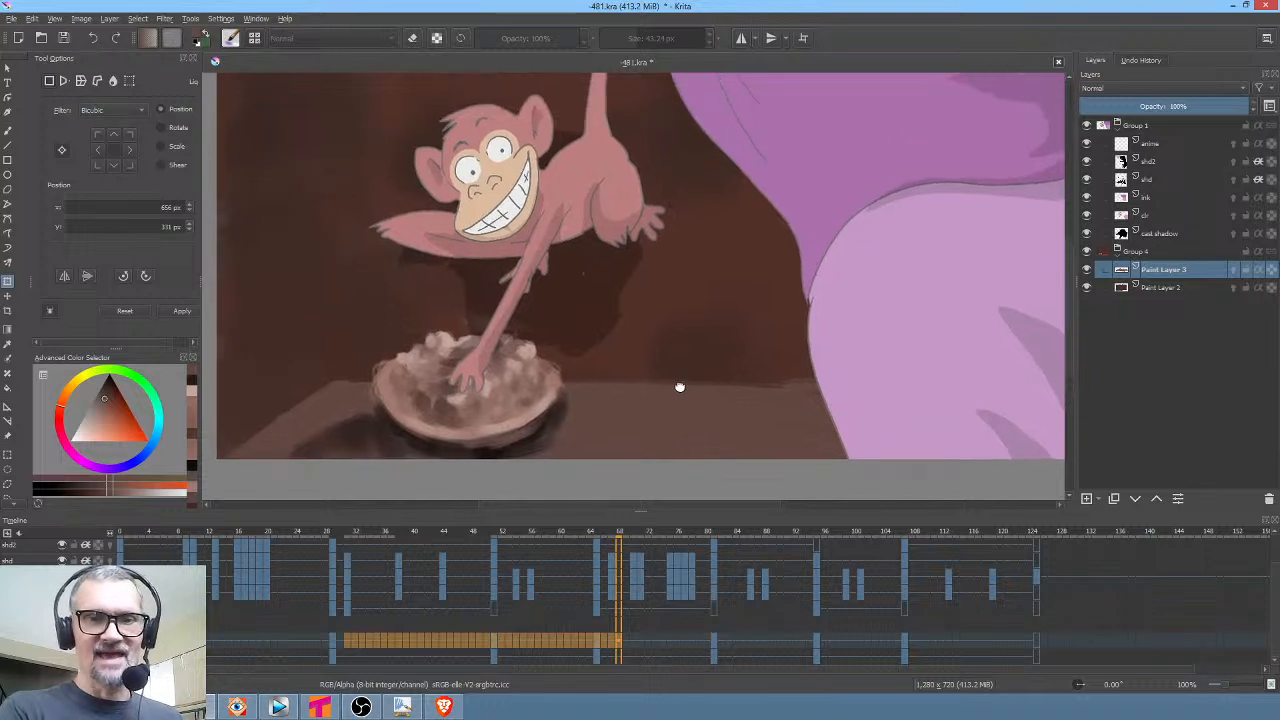
pyautogui.click(614, 640)
pyautogui.moveTo(614, 643); pyautogui.dragTo(655, 645)
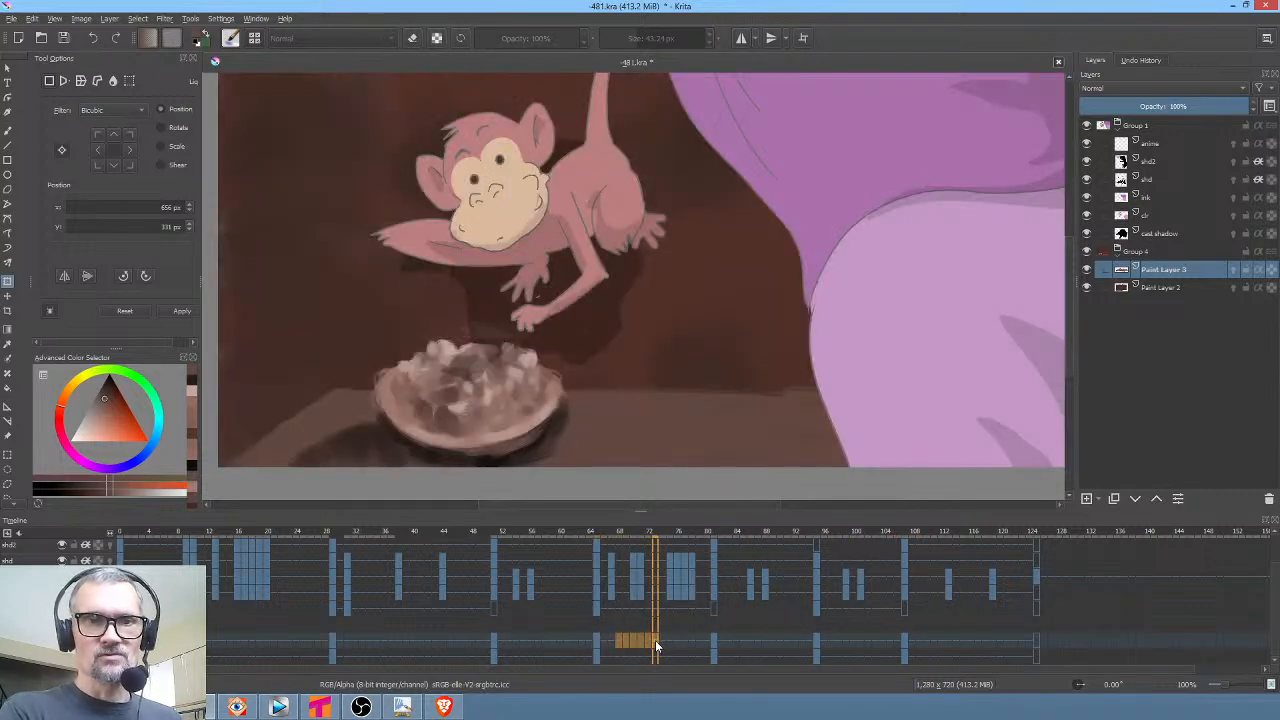
# Select the cast shadow layer and inspect its shadow shapes at frames 29 and 31
pyautogui.click(1152, 235)
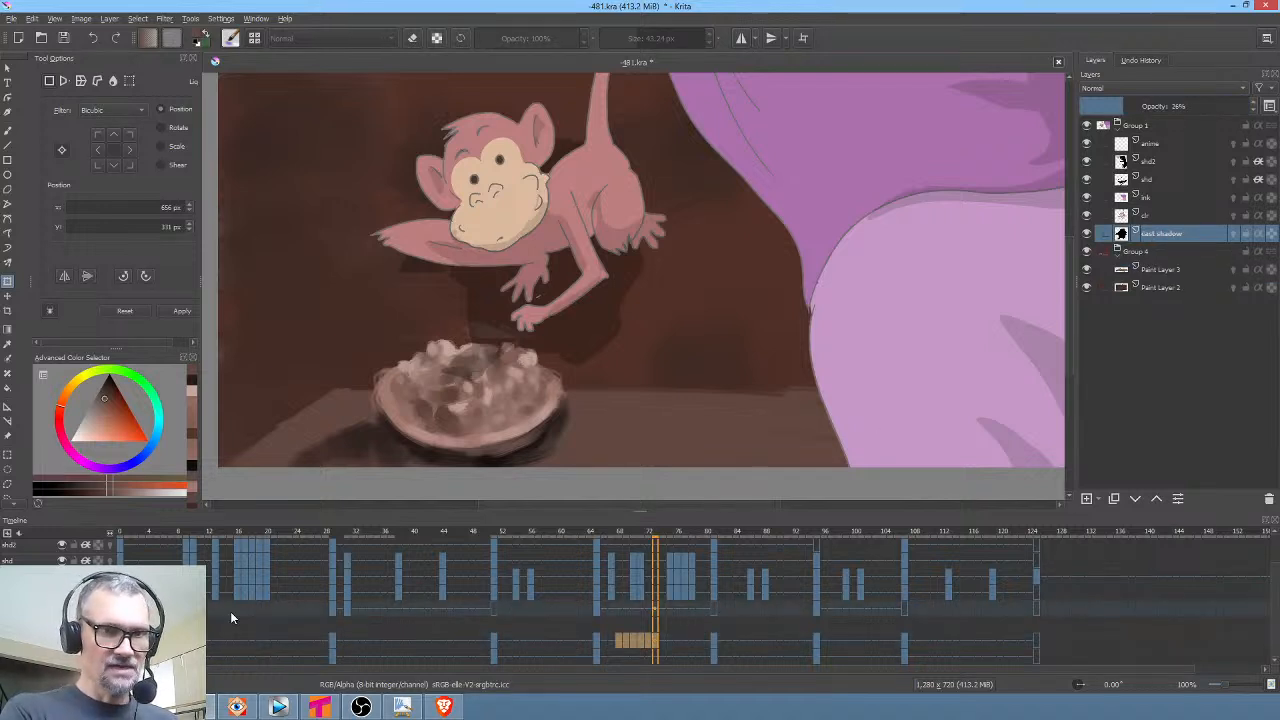
pyautogui.click(334, 611)
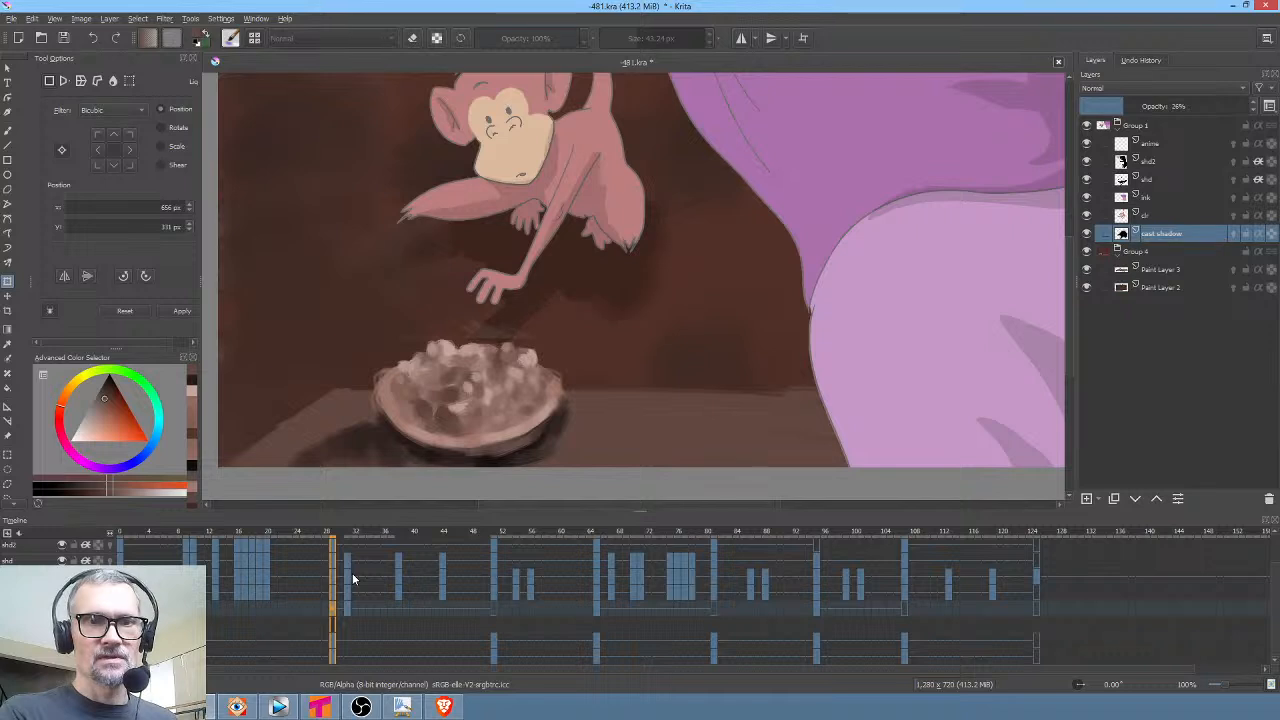
pyautogui.click(347, 608)
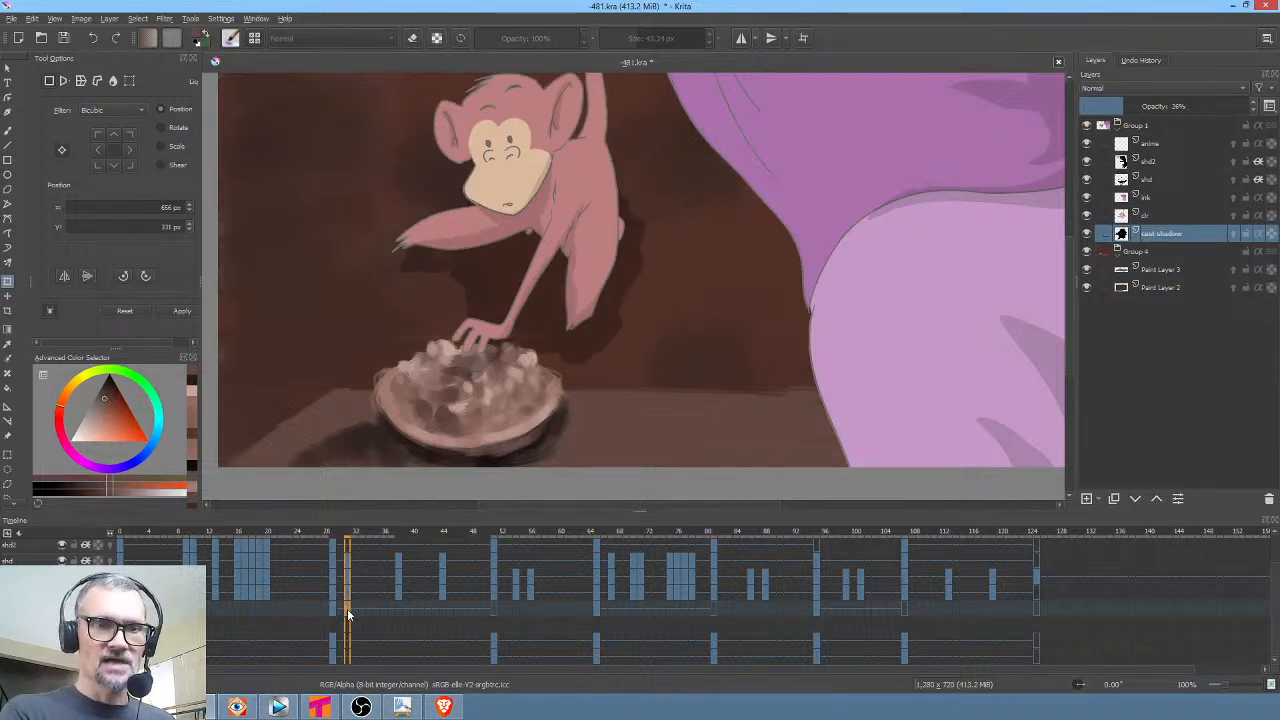
# Inspect the monkey's cast shadow at frames 65 and 95, and go back to frame 0
pyautogui.click(598, 608)
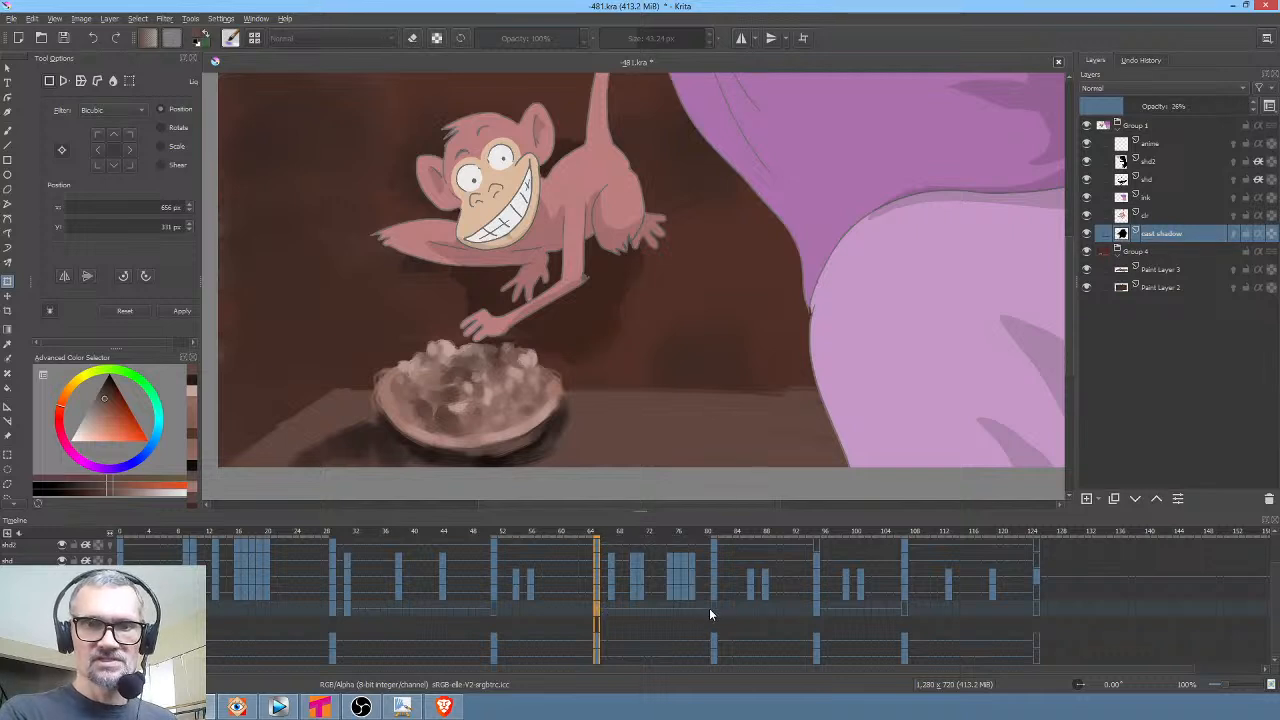
pyautogui.click(817, 608)
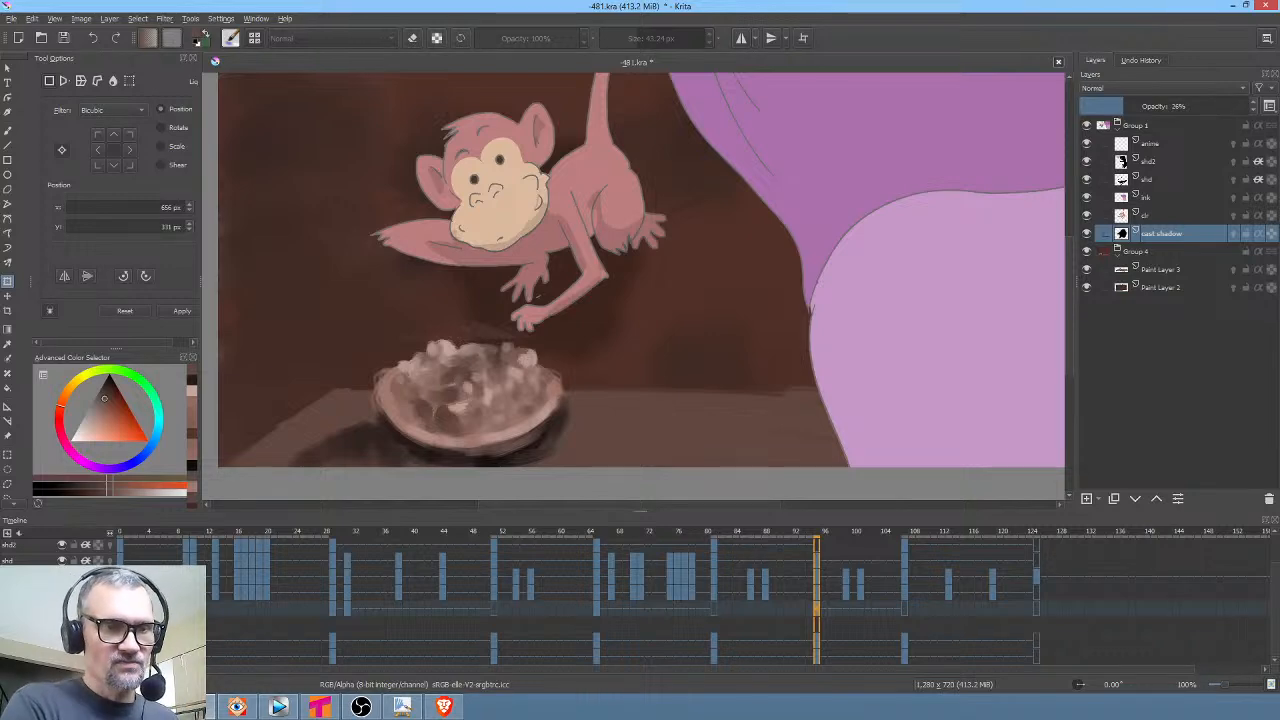
pyautogui.press('Home')
pyautogui.scroll(-2, 573, 257)
pyautogui.scroll(3, 591, 271)
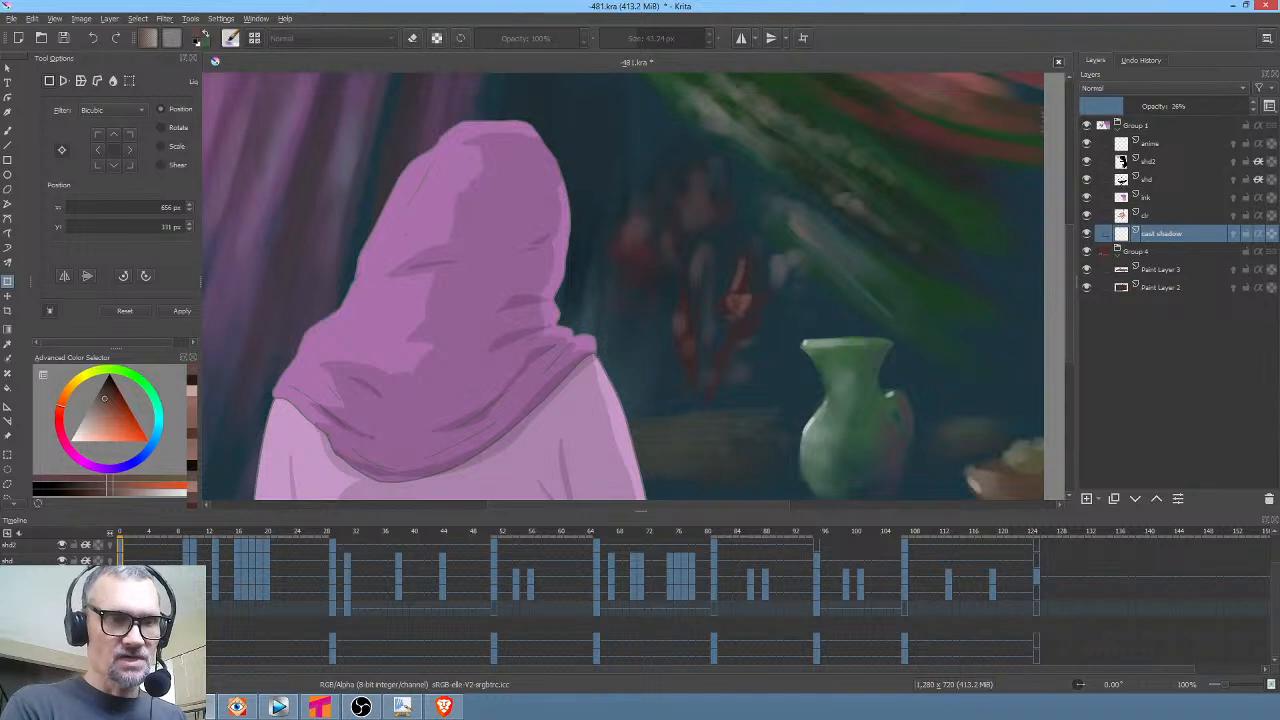
# Scrub the cast shadow layer's frames between 0 and 56 to review the shadow, ending on frame 29
pyautogui.hotkey('alt', '.')
pyautogui.moveTo(190, 616); pyautogui.dragTo(405, 622)
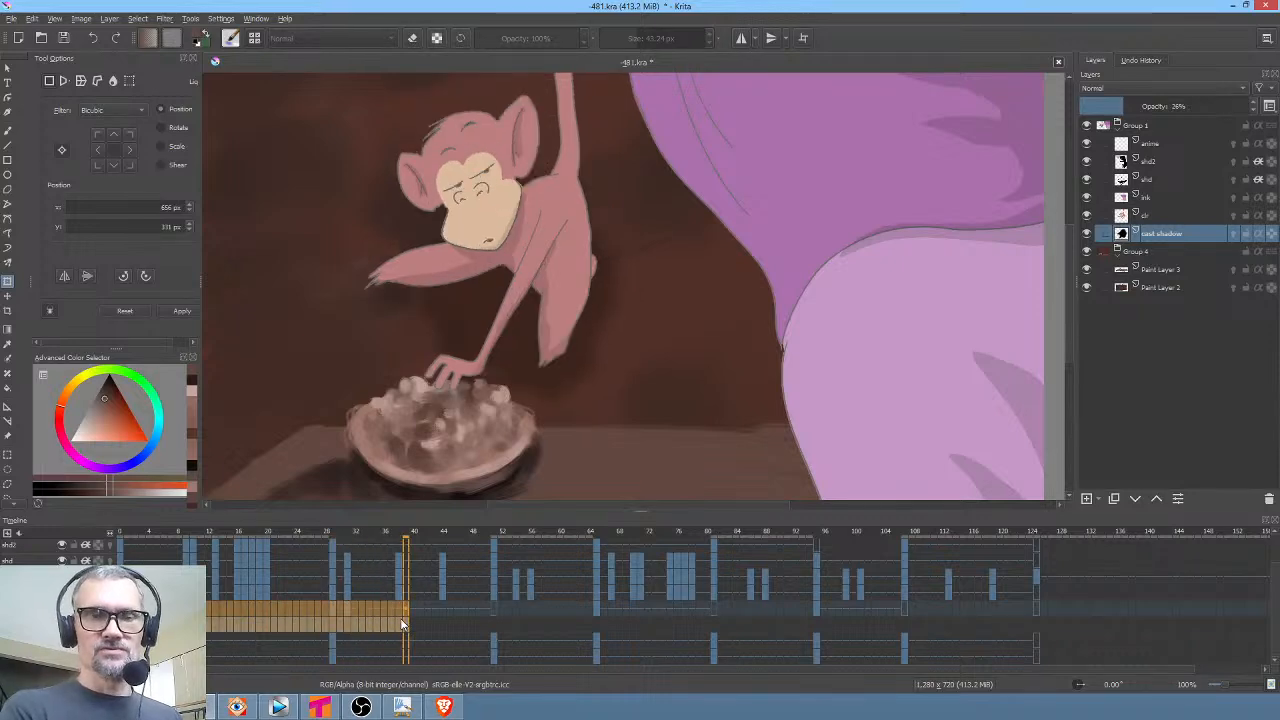
pyautogui.scroll(-1, 567, 344)
pyautogui.scroll(1, 567, 344)
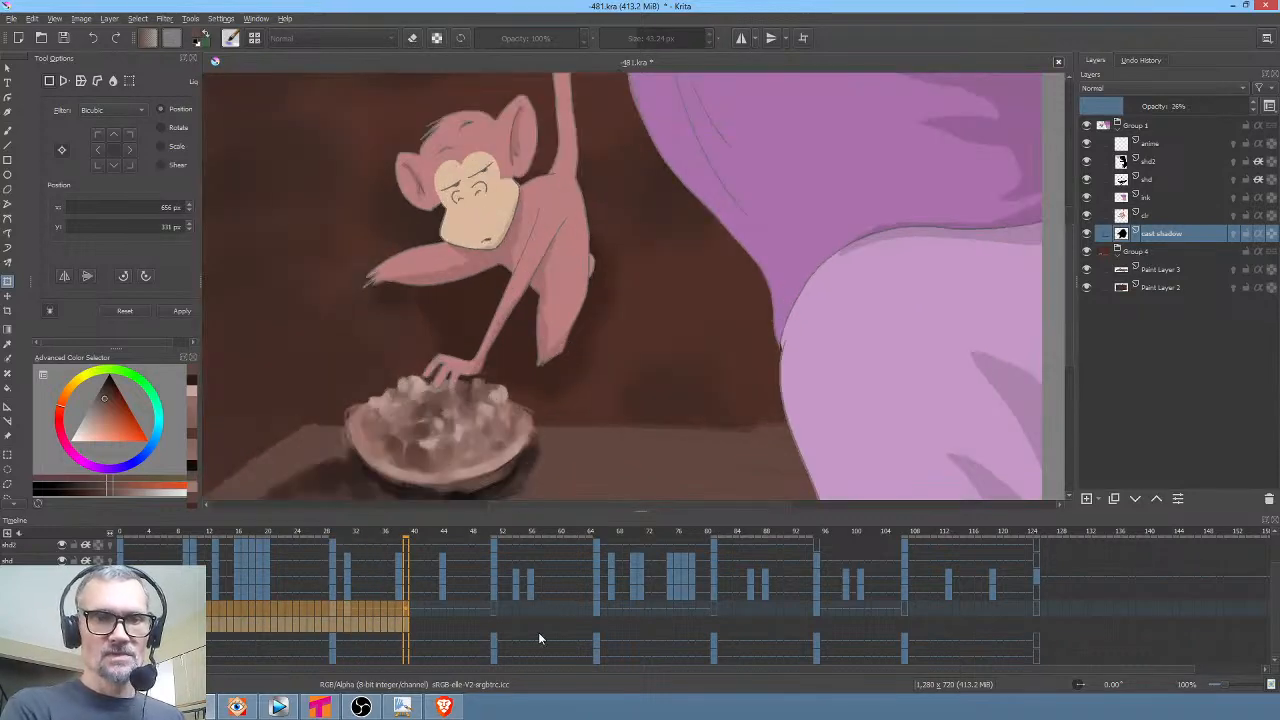
pyautogui.moveTo(533, 607); pyautogui.dragTo(120, 607)
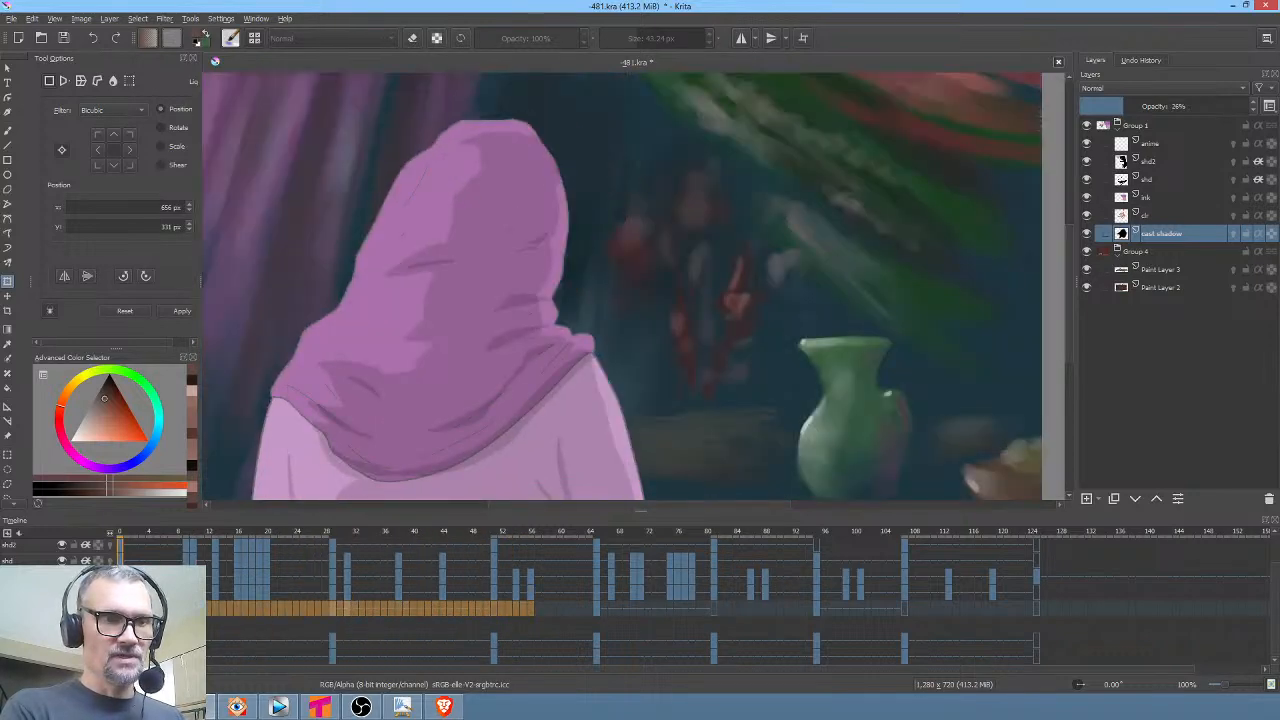
pyautogui.click(120, 607)
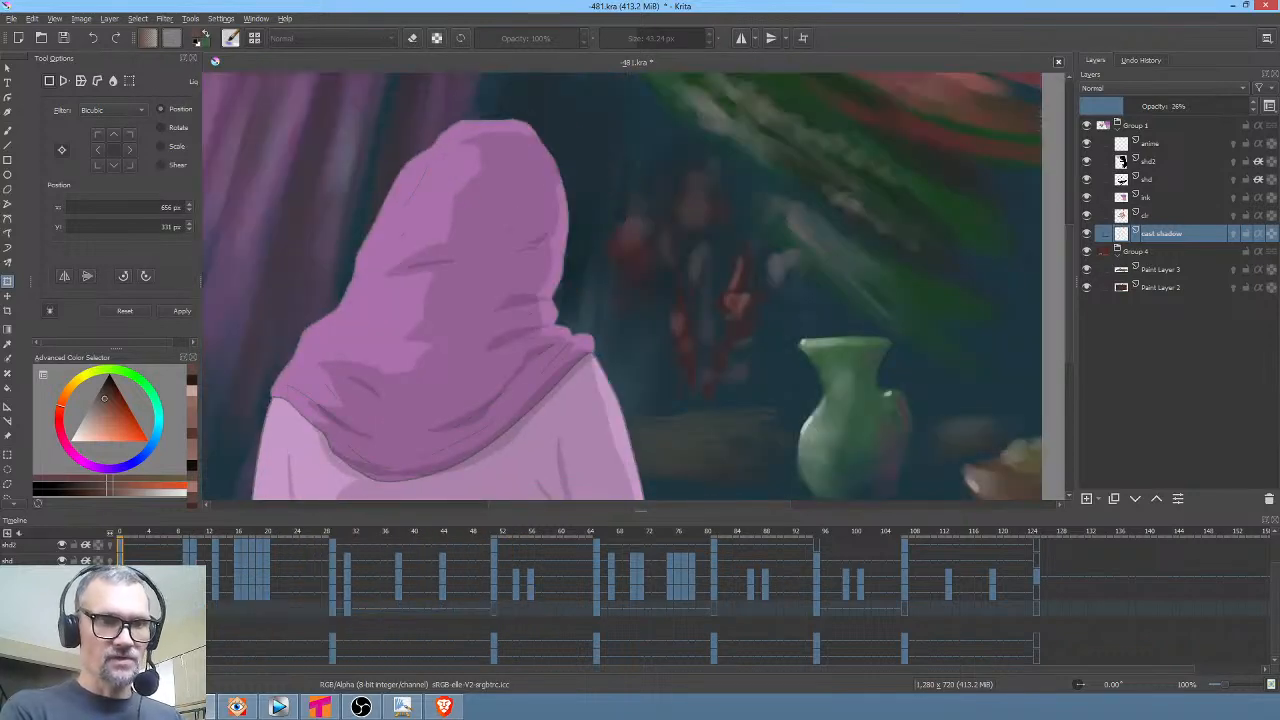
pyautogui.click(333, 646)
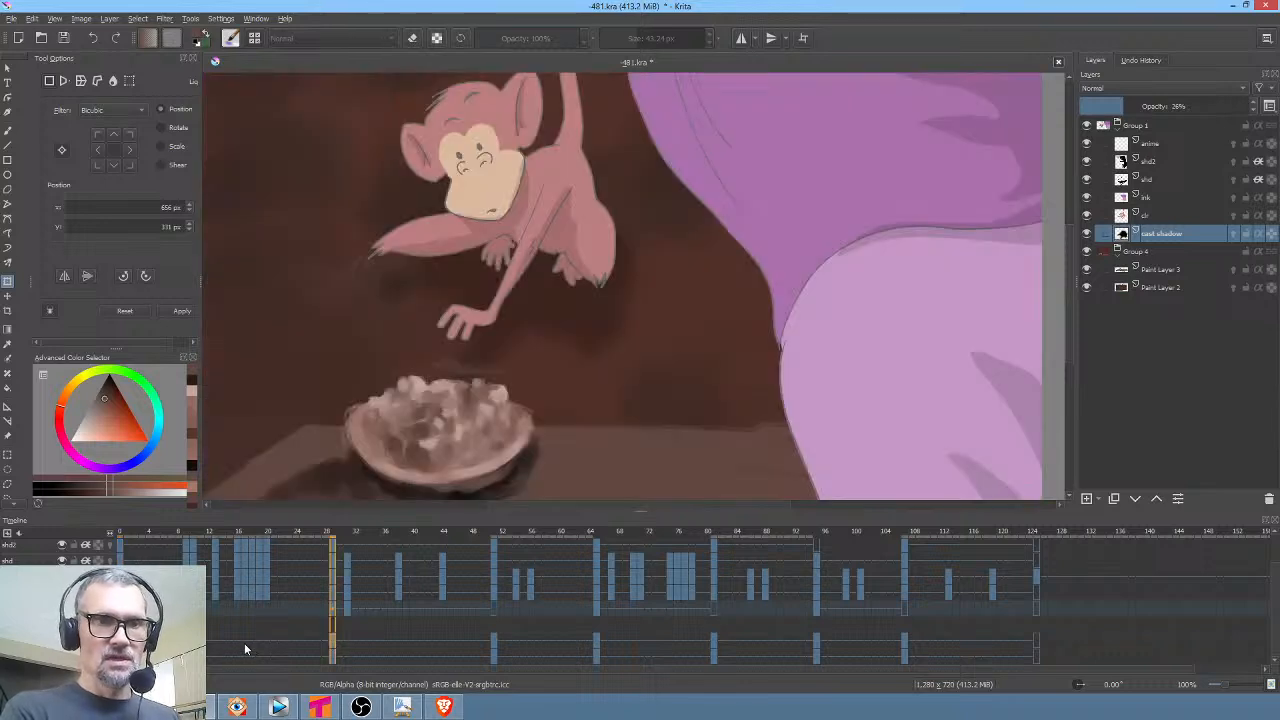
# Merge the background group Group 4 into one animated layer and check the background at frame 0
pyautogui.click(1165, 272)
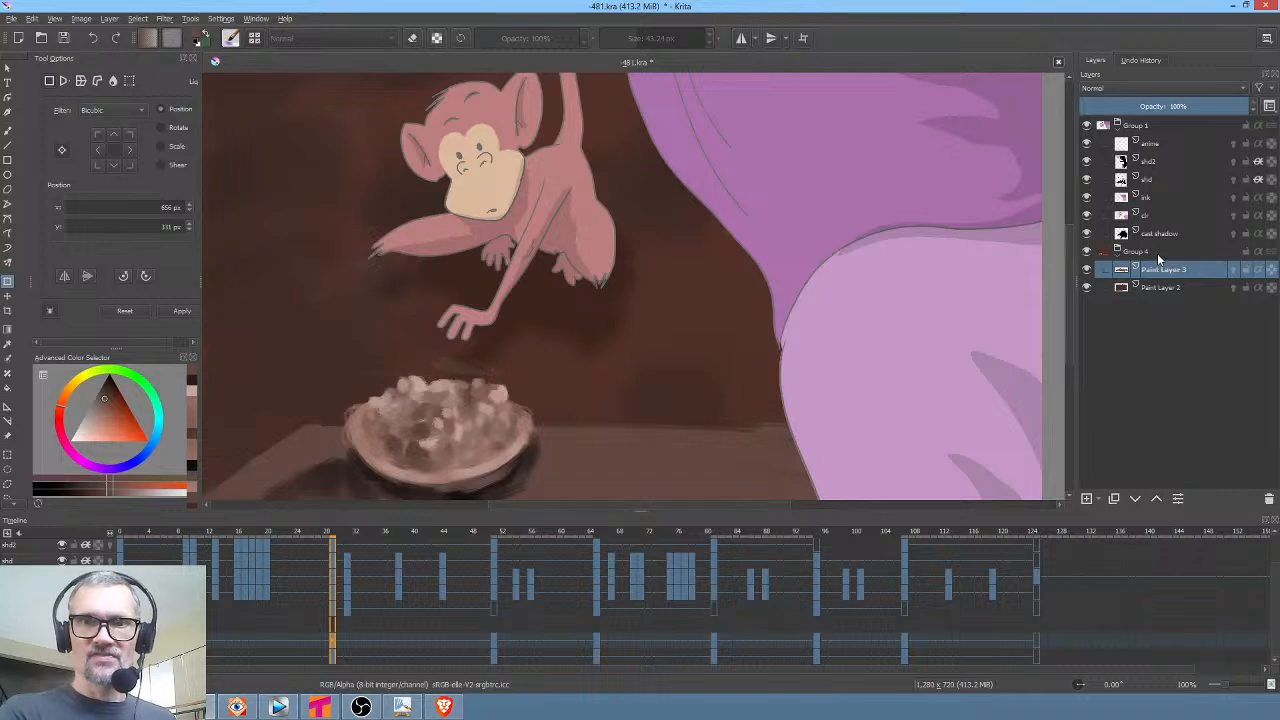
pyautogui.moveTo(1158, 257)
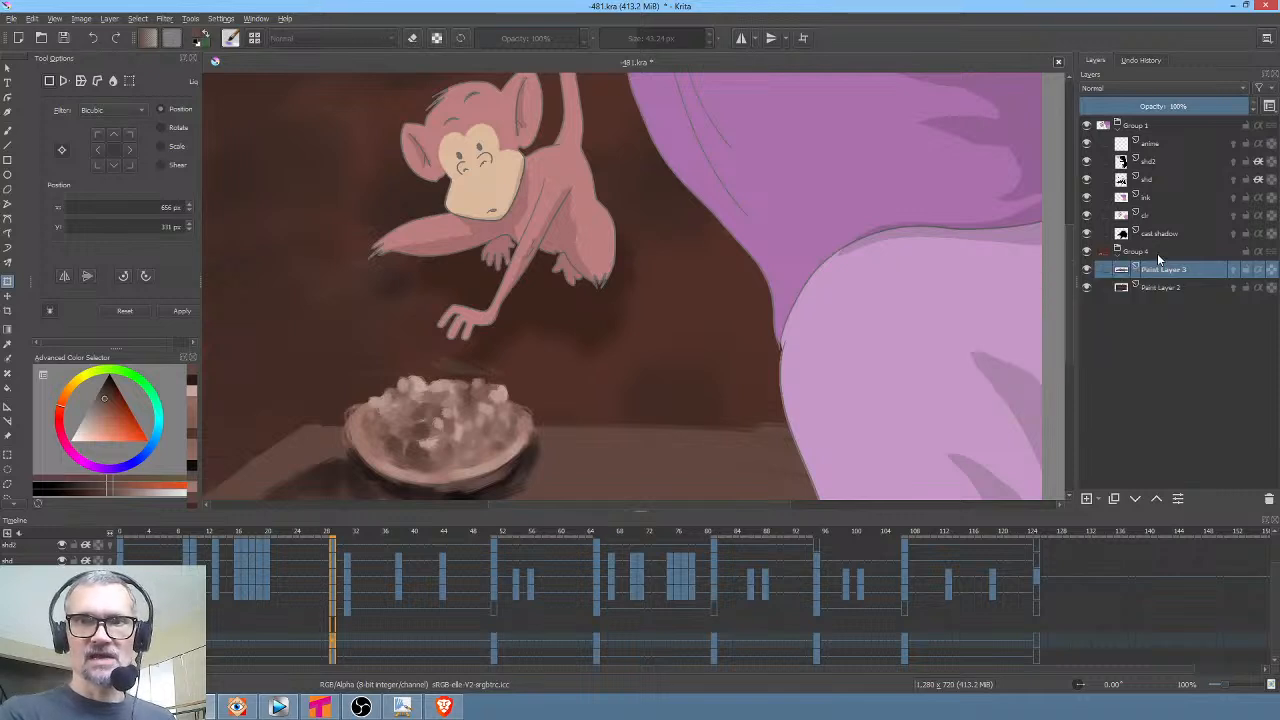
pyautogui.click(1157, 253)
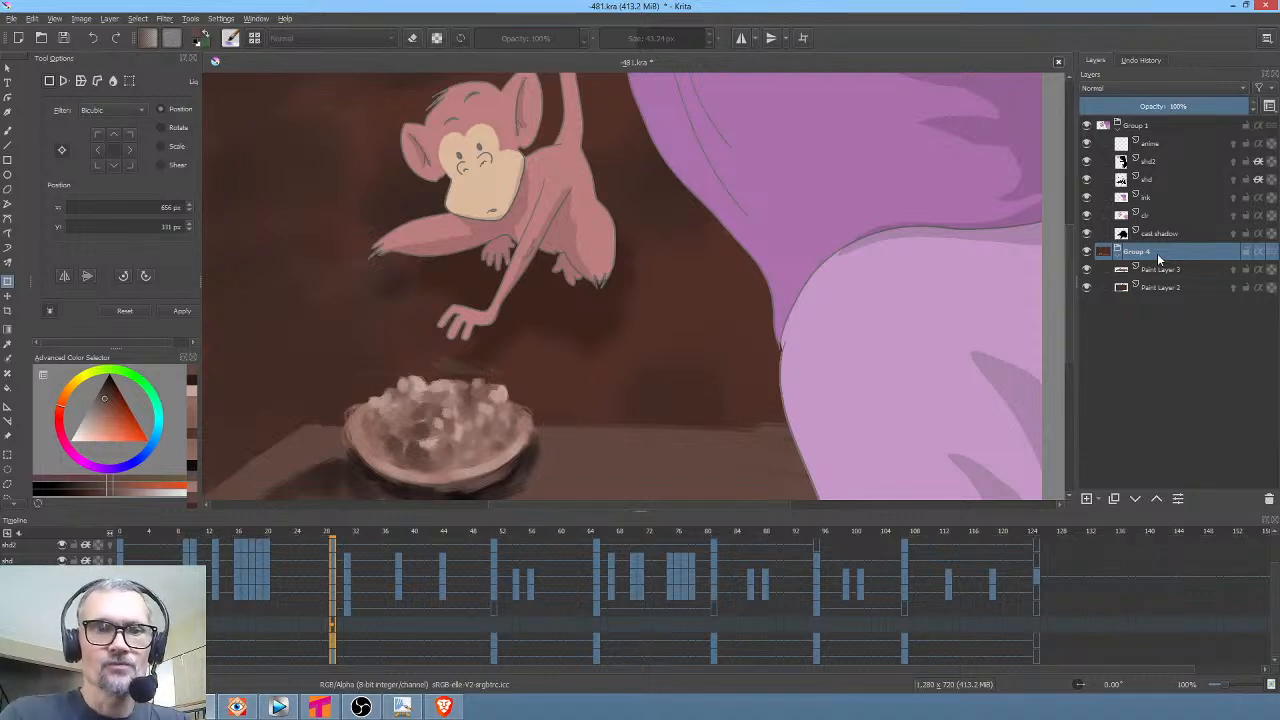
pyautogui.hotkey('ctrl', 'e')
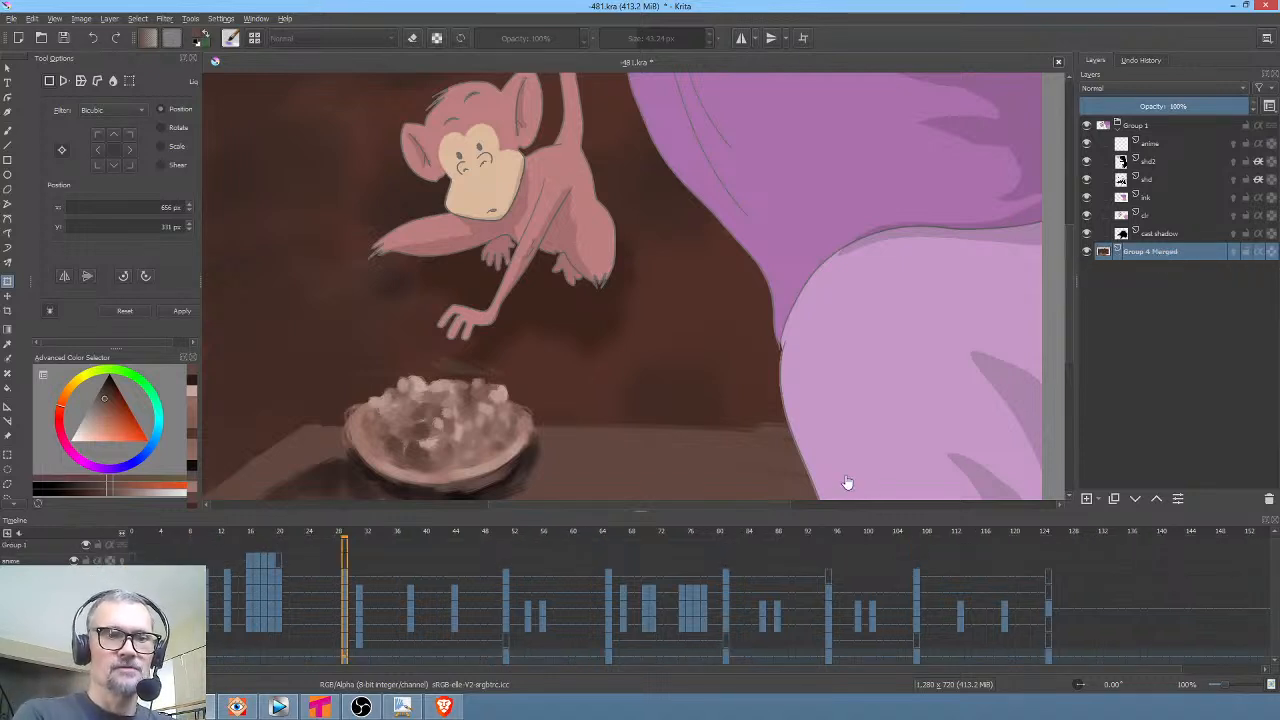
pyautogui.press('Home')
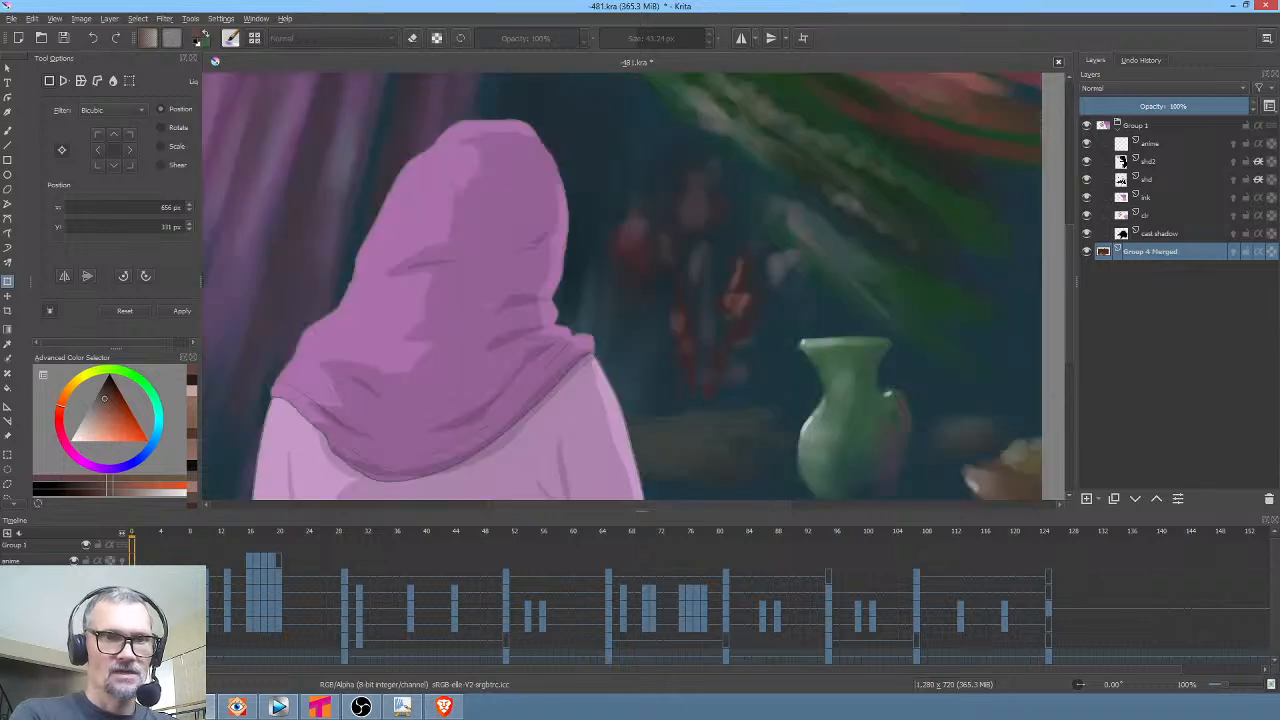
pyautogui.scroll(-1, 590, 313)
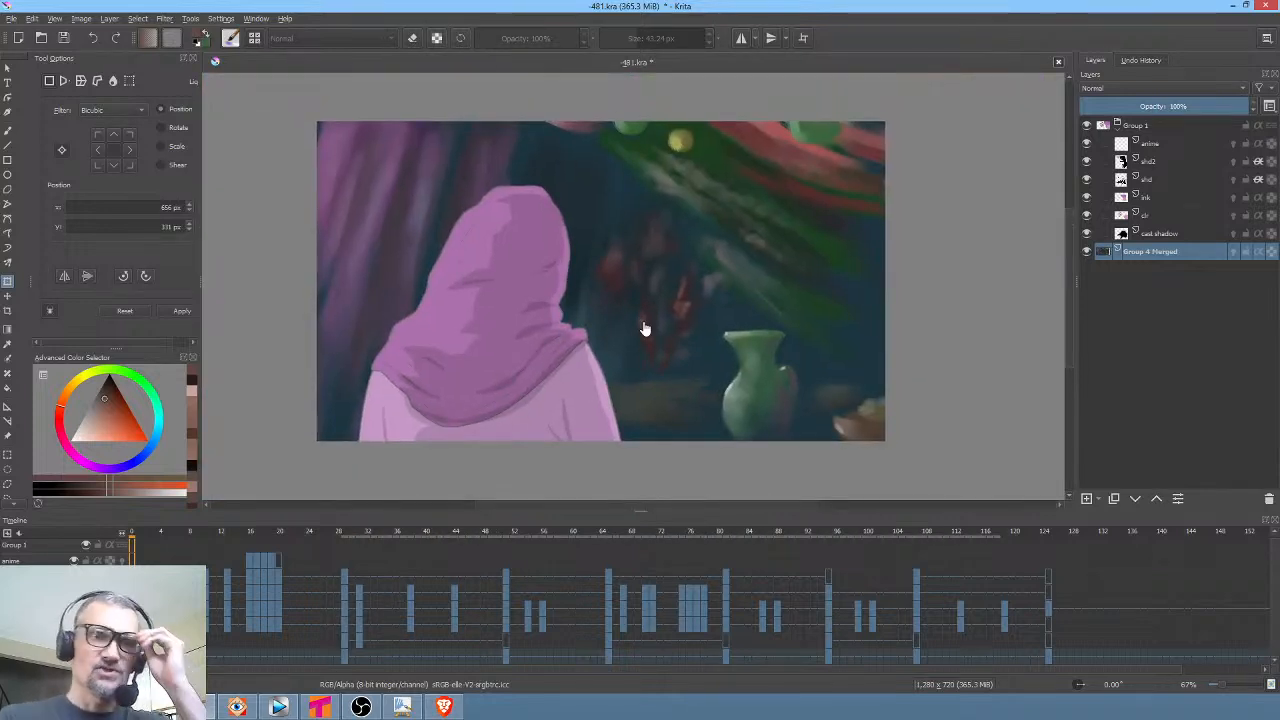
# Switch to the freehand brush and choose the fine 4 px brush preset
pyautogui.rightClick(676, 214)
pyautogui.press('Escape')
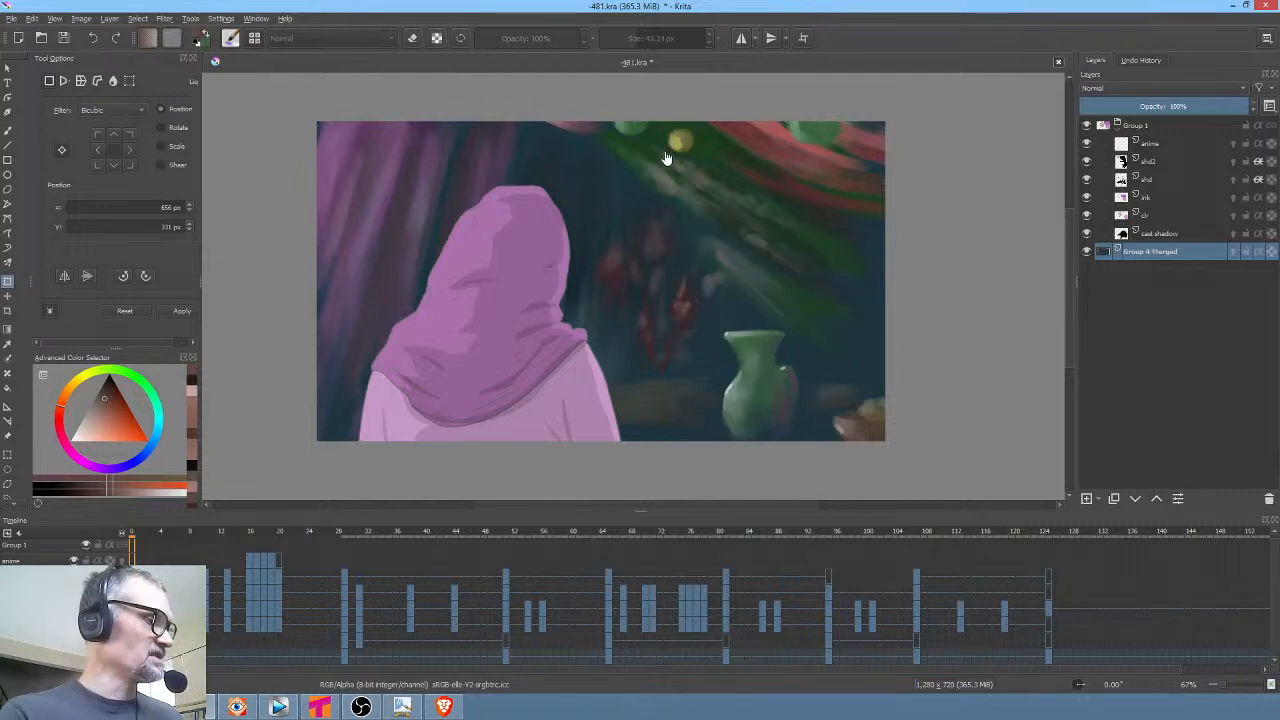
pyautogui.press('b')
pyautogui.rightClick(793, 186)
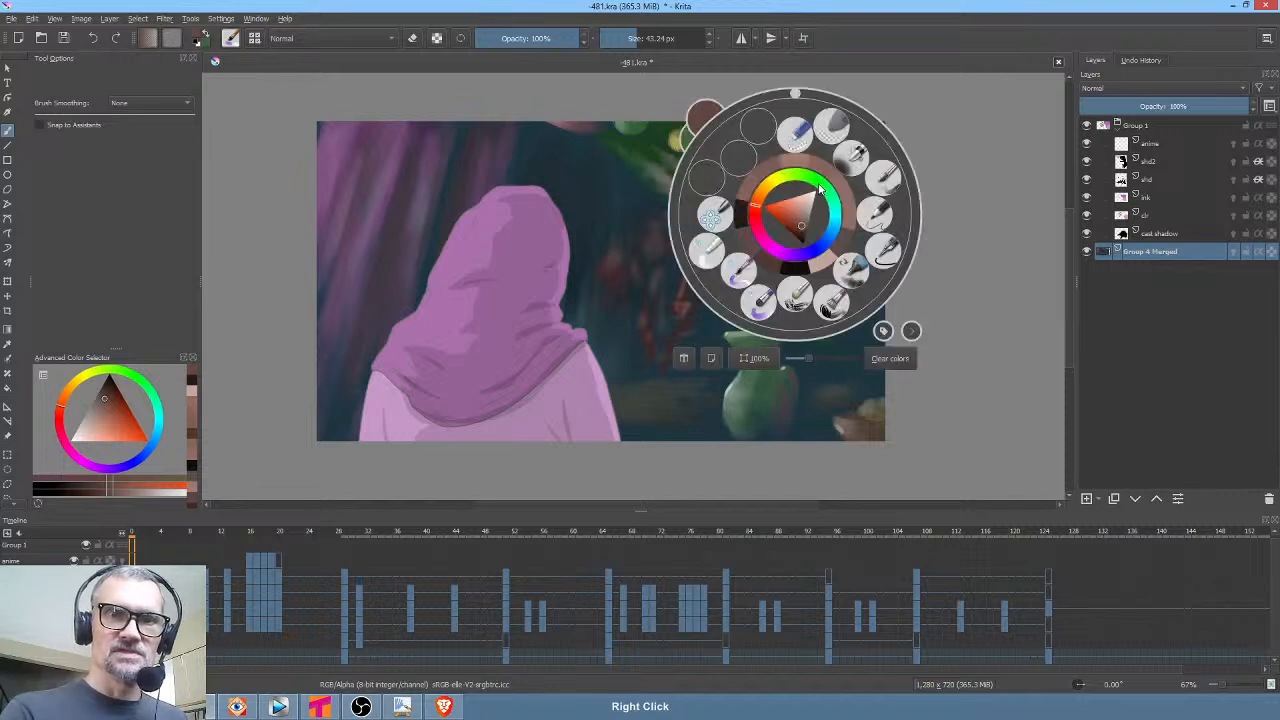
pyautogui.click(879, 218)
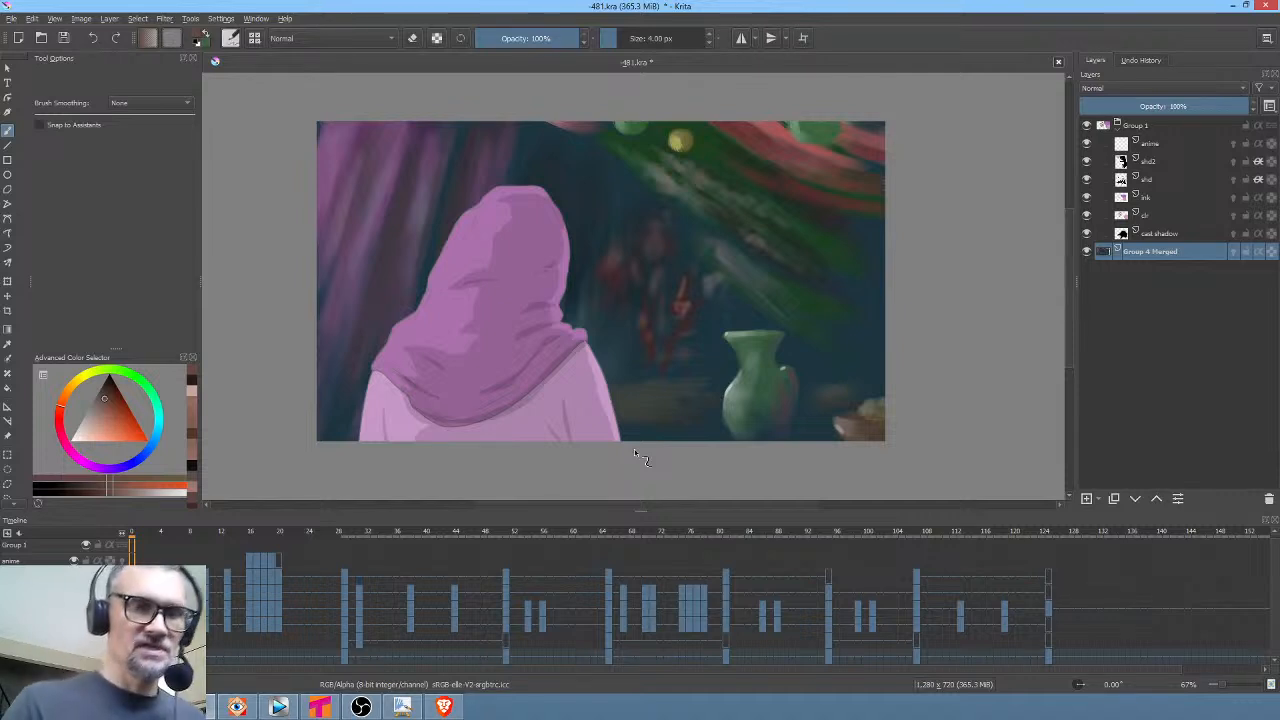
# At frame 29, draw thin dark curved outlines around the food pieces on the left side of the bowl, using sampled brown
pyautogui.click(346, 659)
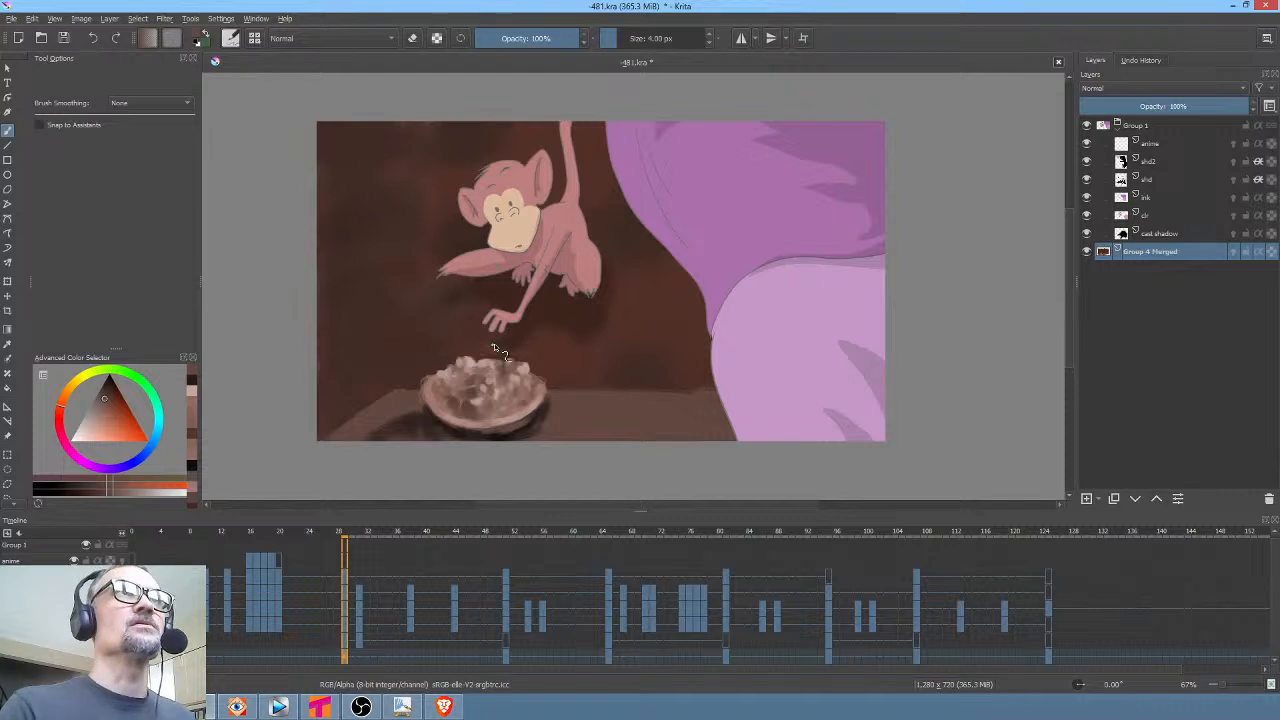
pyautogui.moveTo(442, 383); pyautogui.dragTo(580, 278)
pyautogui.keyDown('ctrl'); pyautogui.click(525, 308); pyautogui.keyUp('ctrl')
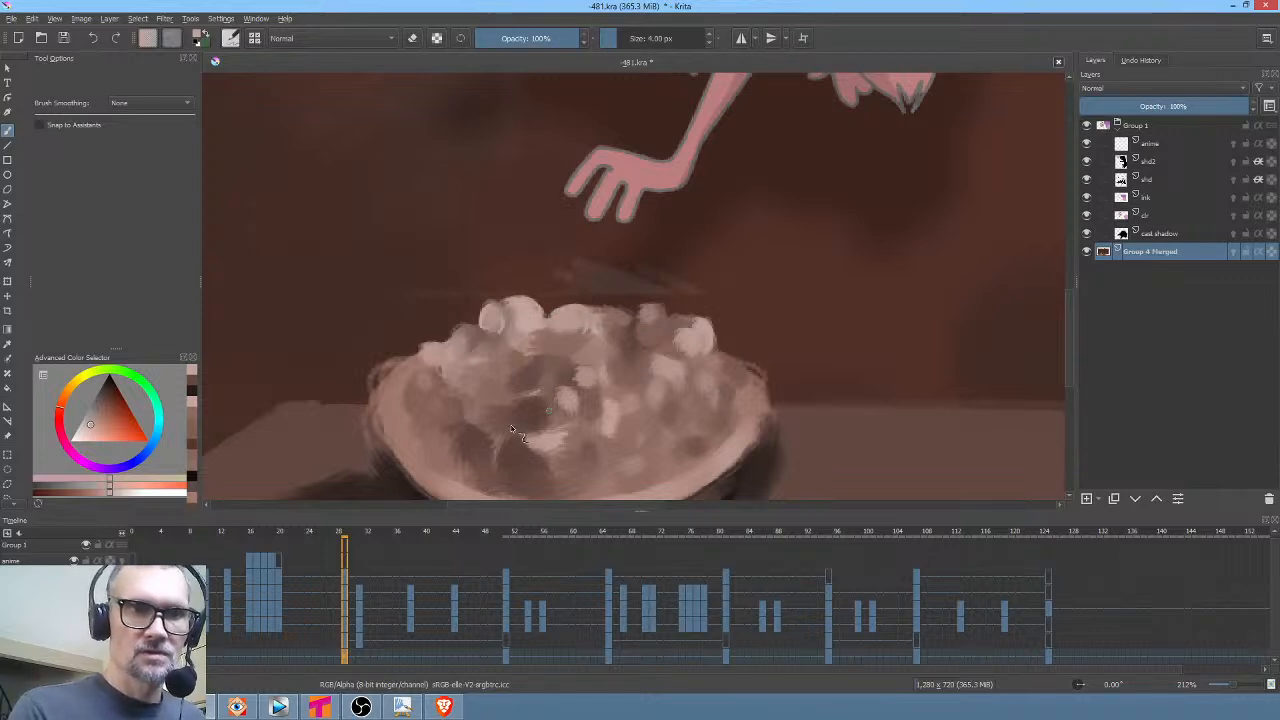
pyautogui.keyDown('ctrl'); pyautogui.click(560, 300); pyautogui.keyUp('ctrl')
pyautogui.moveTo(500, 304); pyautogui.dragTo(485, 364)
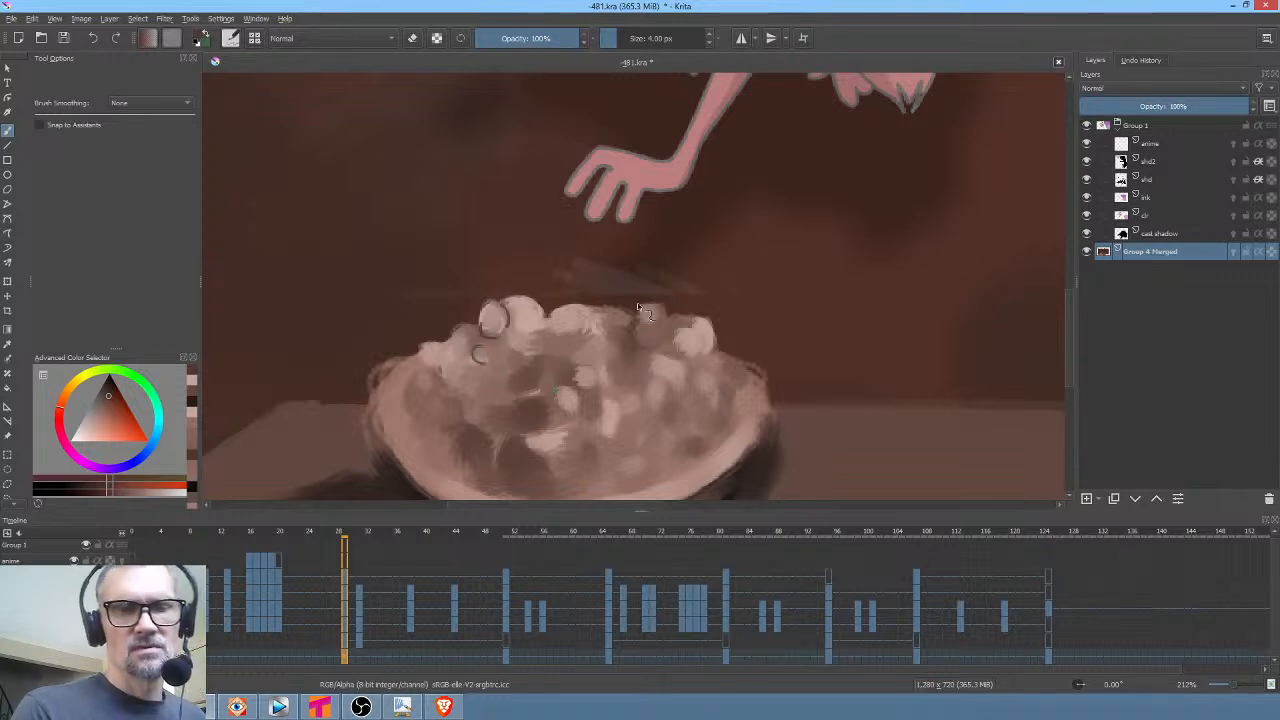
pyautogui.scroll(-3, 623, 409)
pyautogui.scroll(-2, 684, 472)
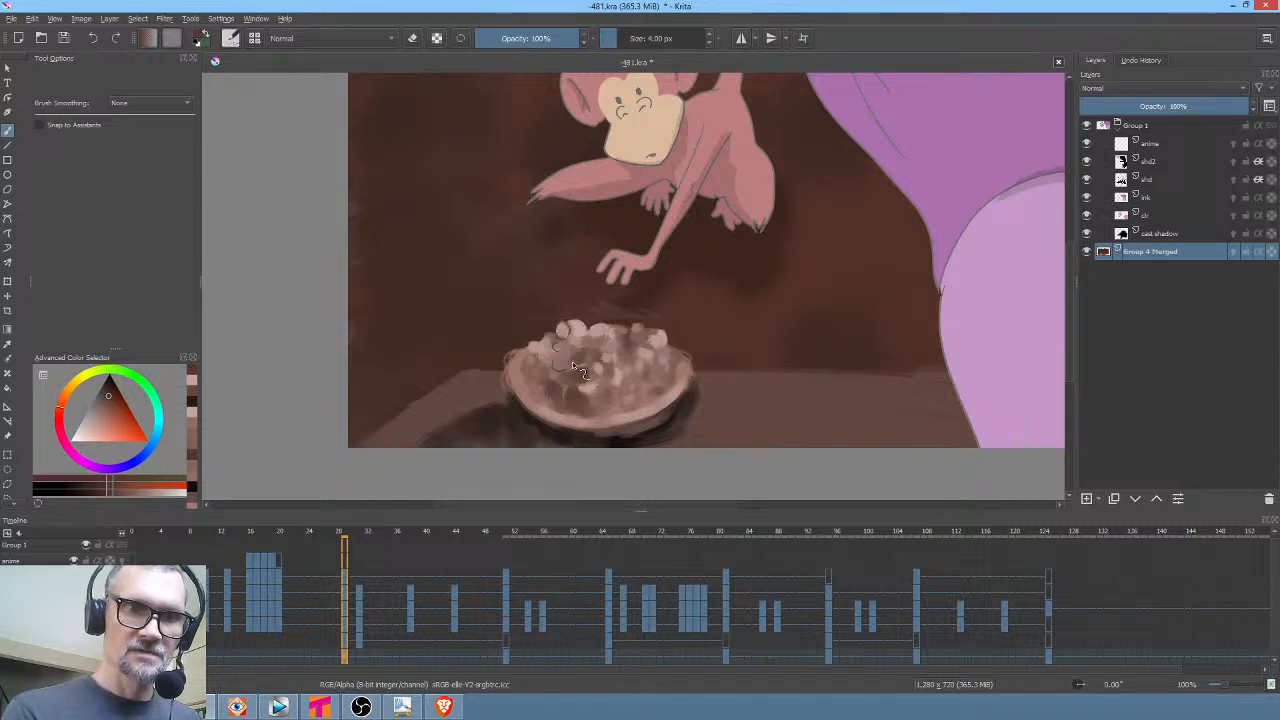
pyautogui.moveTo(562, 366); pyautogui.dragTo(582, 368)
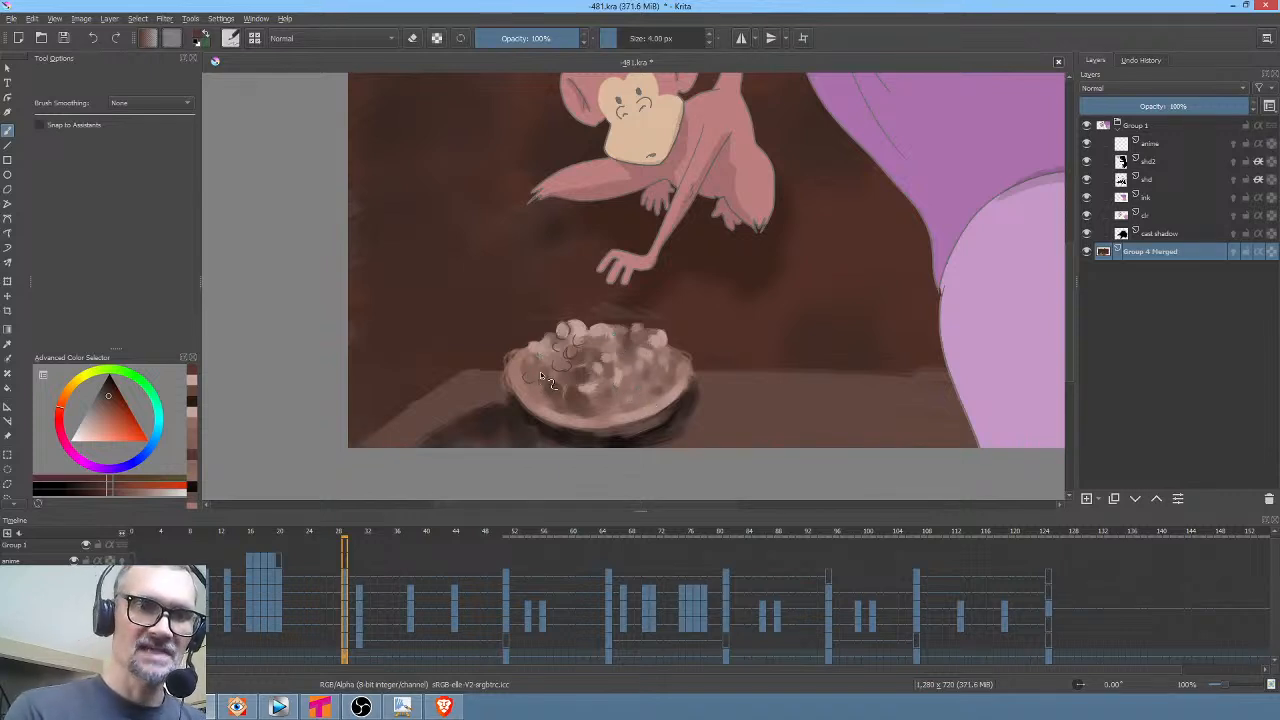
pyautogui.moveTo(557, 368); pyautogui.dragTo(550, 378)
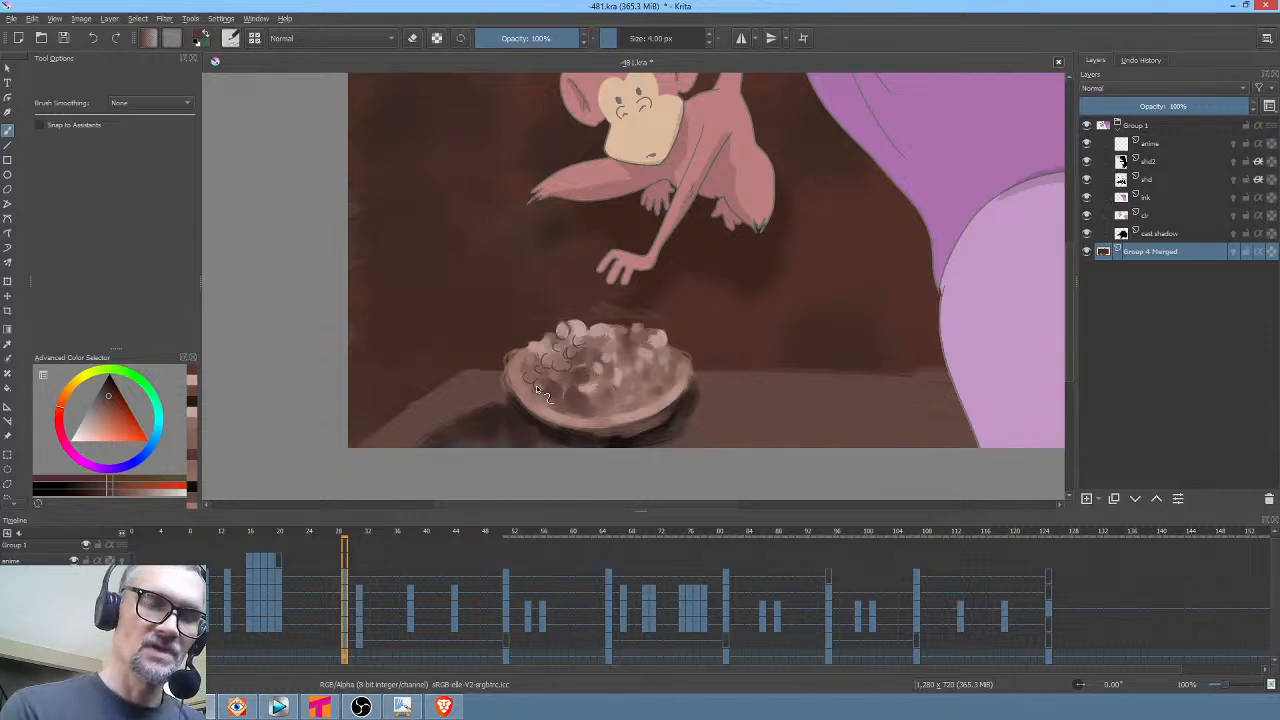
# Dab sampled light highlights onto the food pieces mid-bowl, and outline the central and upper pieces with a sampled darker brown
pyautogui.keyDown('ctrl'); pyautogui.click(589, 388); pyautogui.keyUp('ctrl')
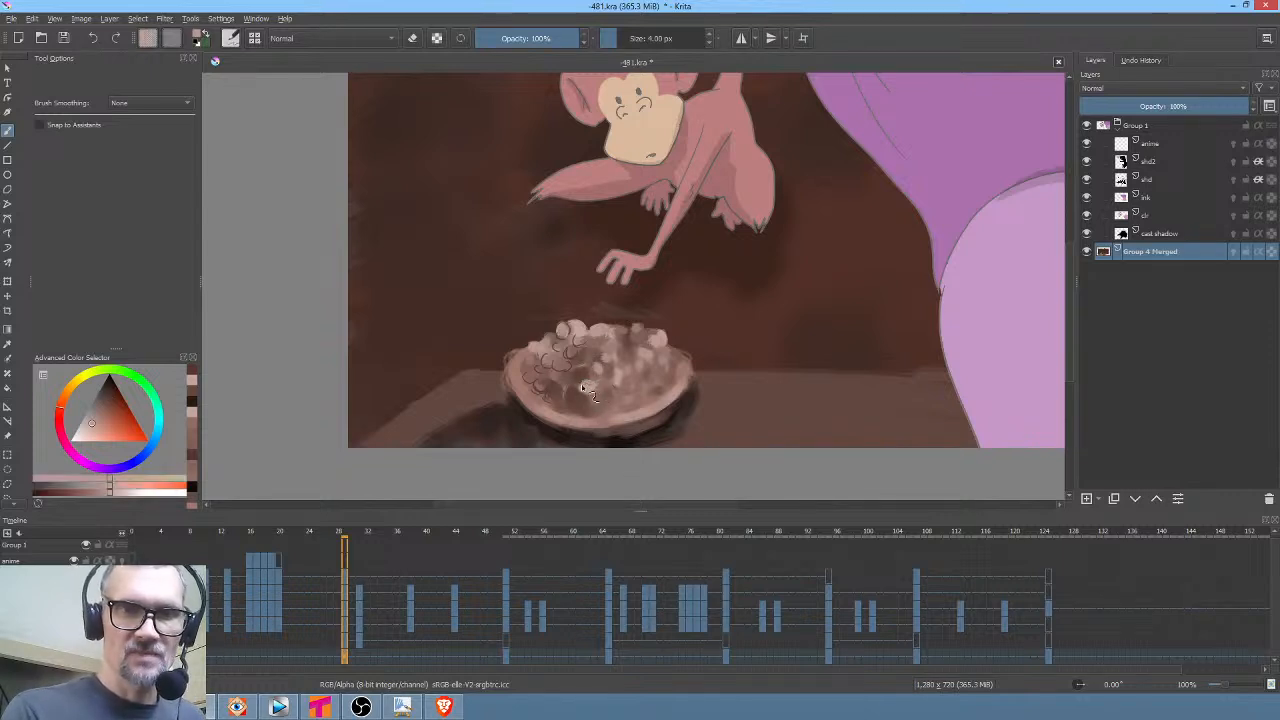
pyautogui.moveTo(632, 382)
pyautogui.mouseDown()
pyautogui.moveTo(622, 392)
pyautogui.moveTo(612, 380)
pyautogui.moveTo(622, 388)
pyautogui.mouseUp()
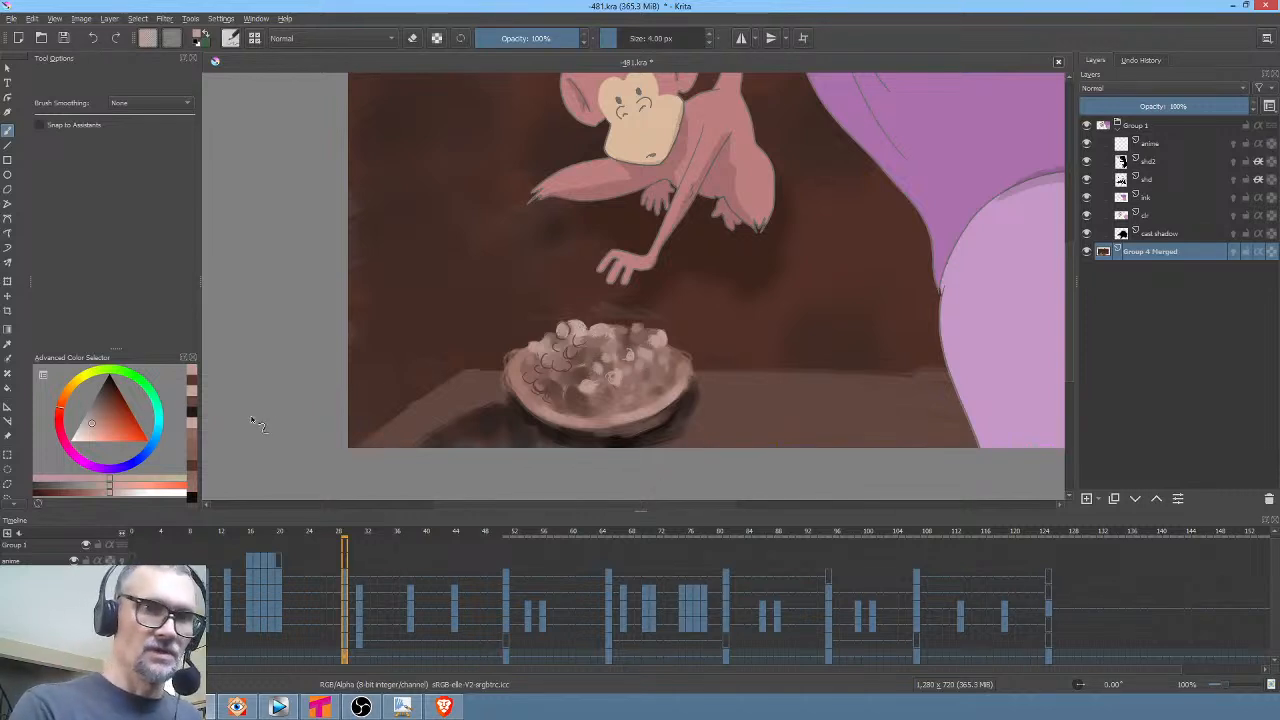
pyautogui.keyDown('ctrl'); pyautogui.click(600, 385); pyautogui.keyUp('ctrl')
pyautogui.keyDown('ctrl'); pyautogui.click(565, 345); pyautogui.keyUp('ctrl')
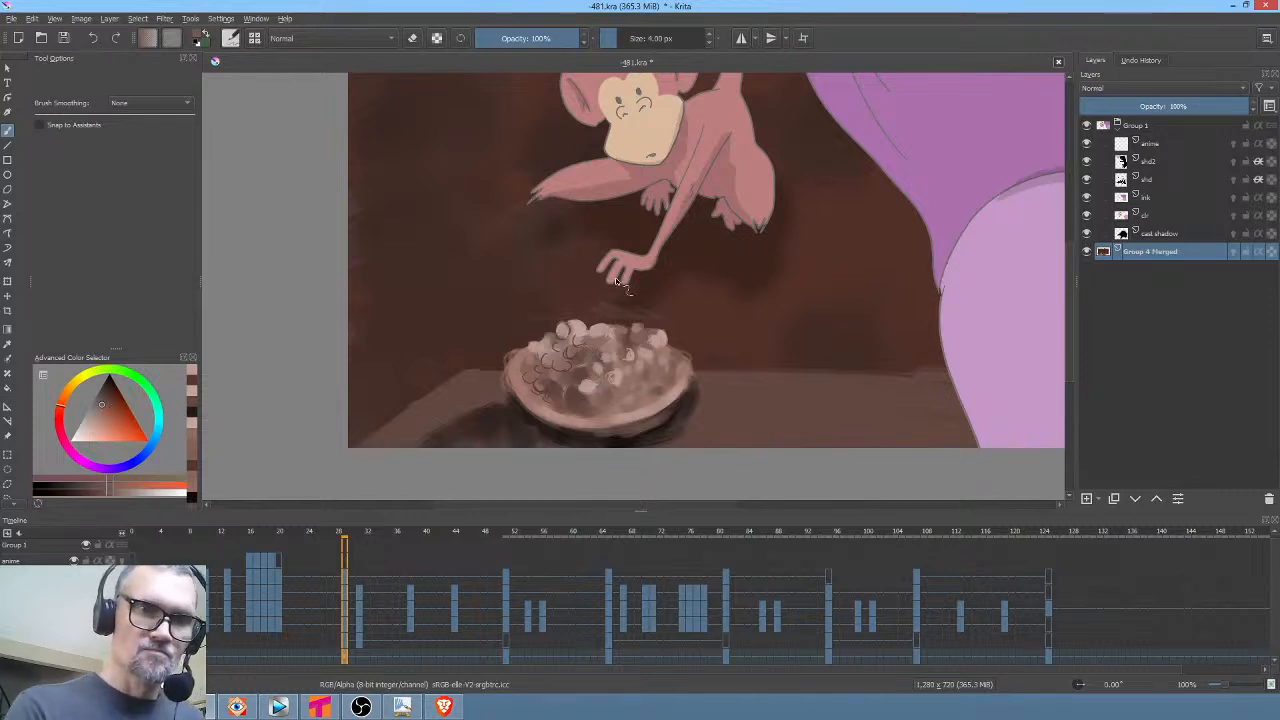
pyautogui.scroll(3, 631, 357)
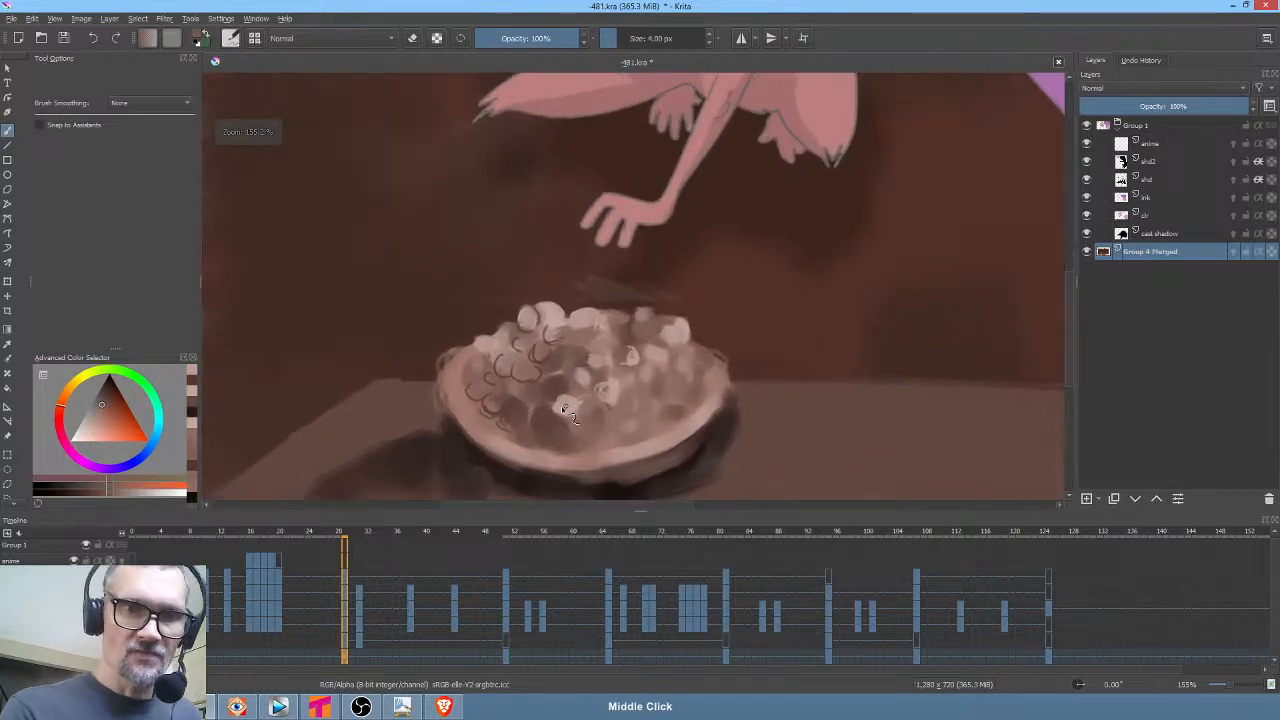
pyautogui.moveTo(561, 406)
pyautogui.mouseDown()
pyautogui.moveTo(650, 376)
pyautogui.moveTo(605, 395)
pyautogui.moveTo(651, 373)
pyautogui.moveTo(697, 321)
pyautogui.moveTo(569, 336)
pyautogui.moveTo(616, 397)
pyautogui.moveTo(642, 371)
pyautogui.moveTo(601, 358)
pyautogui.moveTo(592, 318)
pyautogui.moveTo(592, 330)
pyautogui.moveTo(645, 325)
pyautogui.mouseUp()
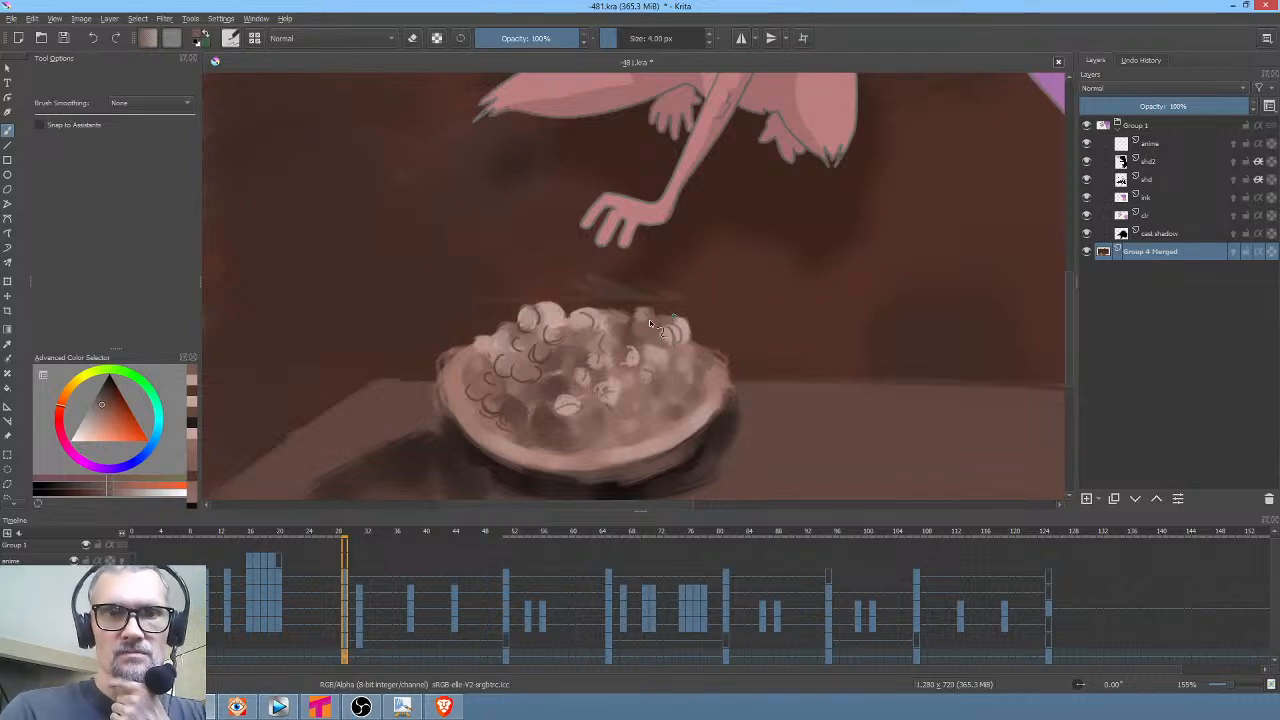
pyautogui.moveTo(560, 325)
pyautogui.mouseDown()
pyautogui.moveTo(590, 315)
pyautogui.moveTo(518, 323)
pyautogui.moveTo(490, 360)
pyautogui.moveTo(482, 348)
pyautogui.moveTo(529, 325)
pyautogui.mouseUp()
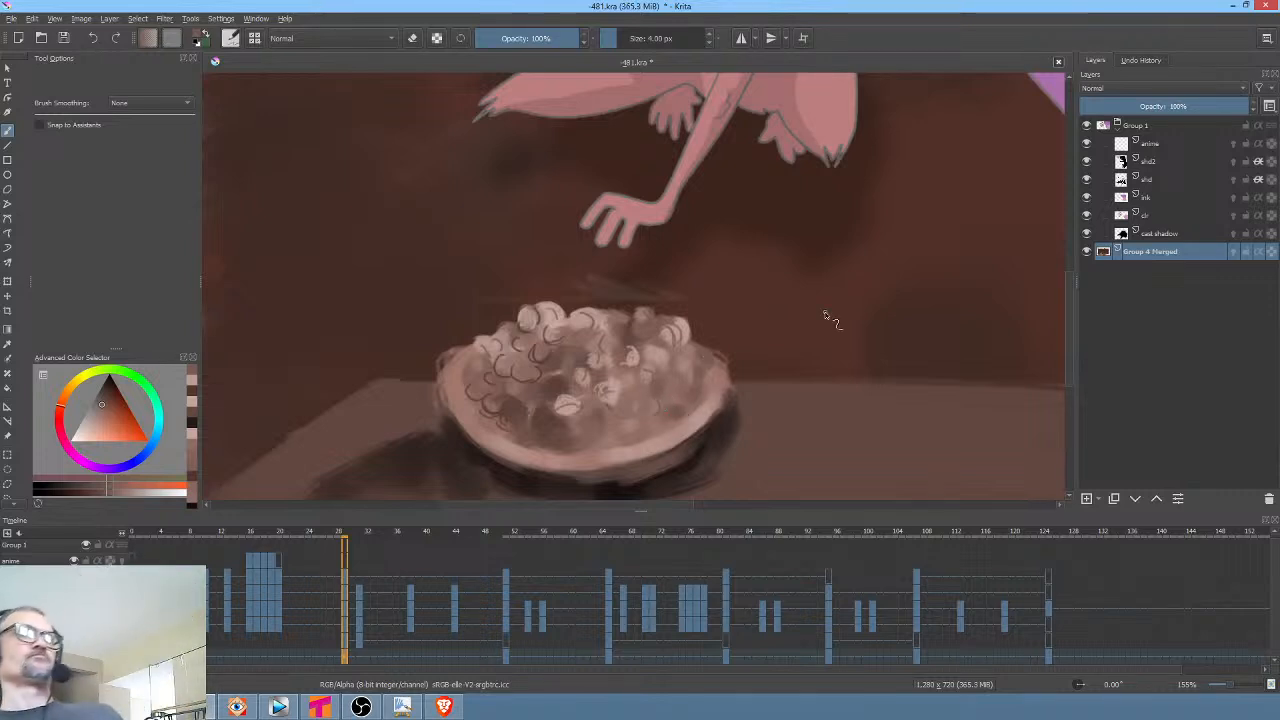
# Define the lower-right food pieces in the bowl with sampled light strokes and dark curved outlines
pyautogui.press('ctrl')
pyautogui.keyDown('ctrl'); pyautogui.click(668, 343); pyautogui.keyUp('ctrl')
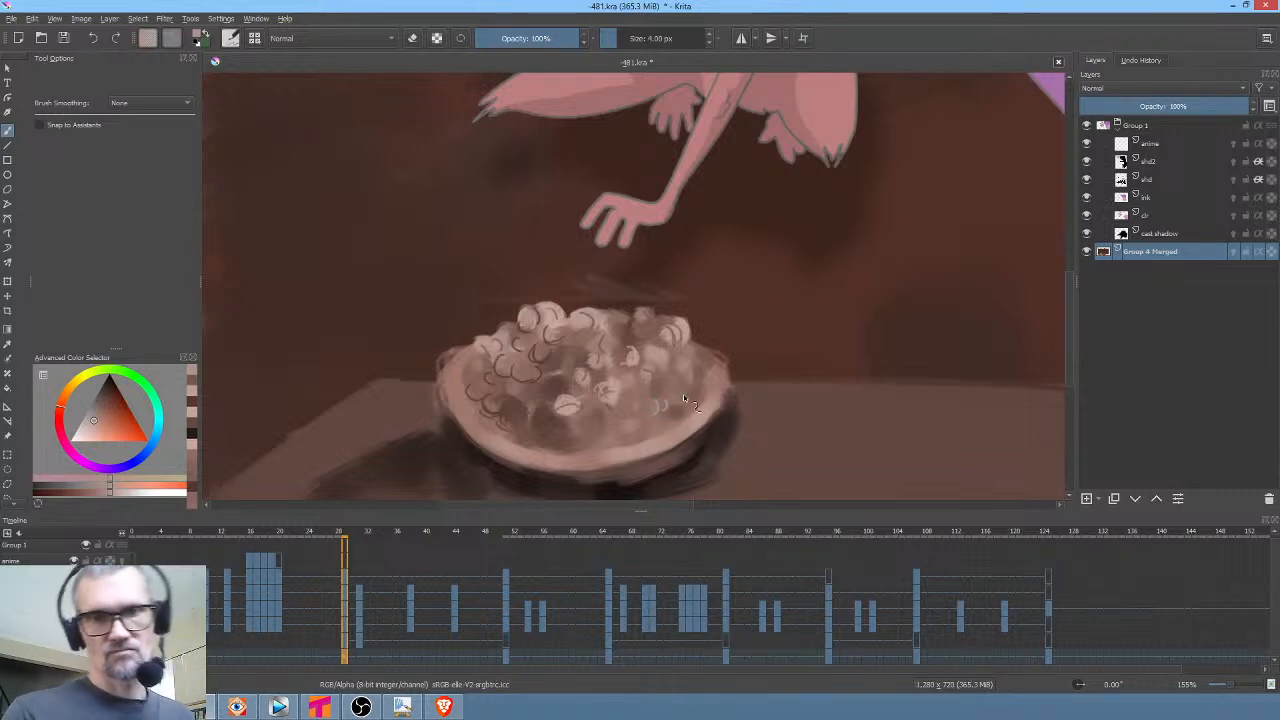
pyautogui.keyDown('ctrl'); pyautogui.click(628, 436); pyautogui.keyUp('ctrl')
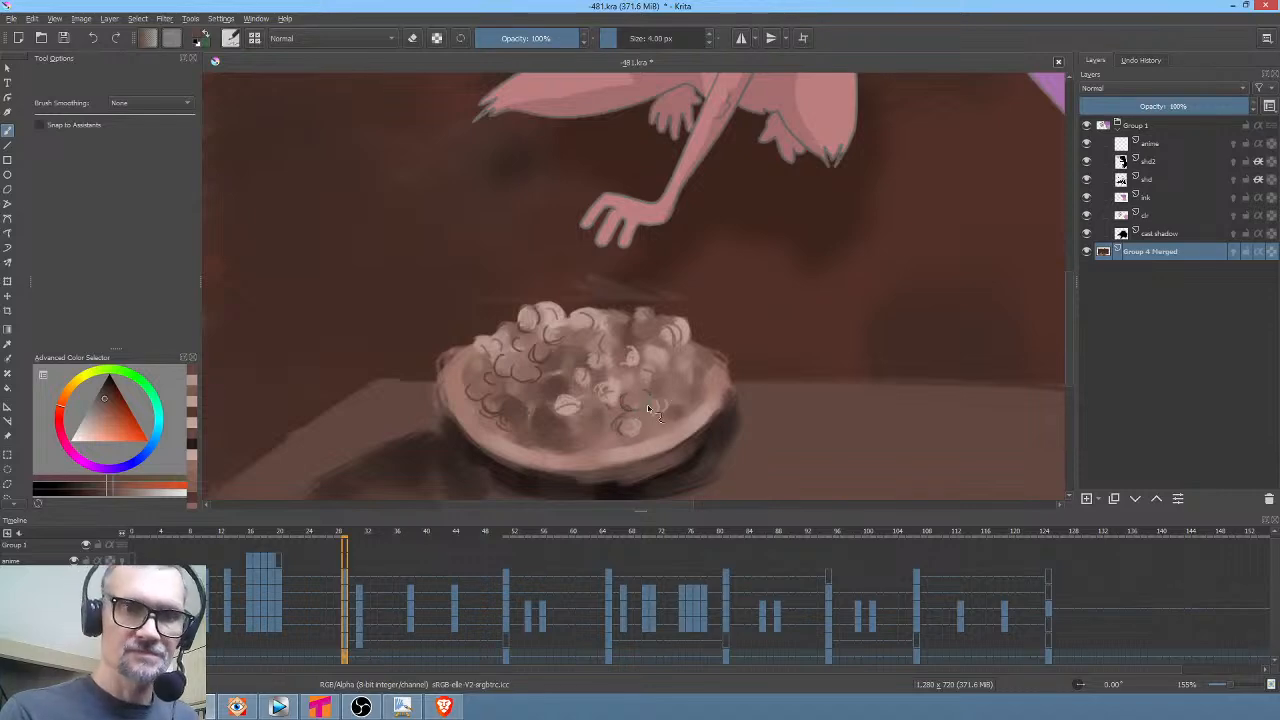
pyautogui.middleClick(703, 361)
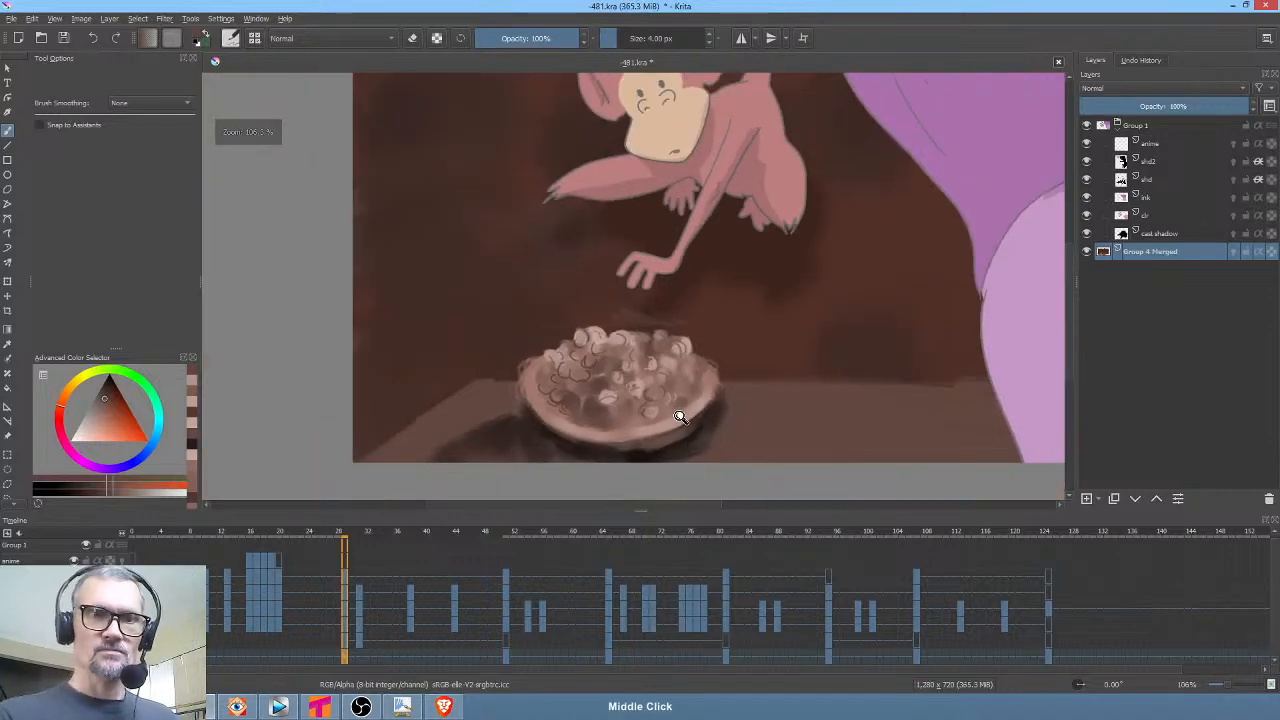
# Outline the upper-left food pieces in the bowl with thin dark curved strokes, and sample a mid brown between them
pyautogui.scroll(6, 677, 303)
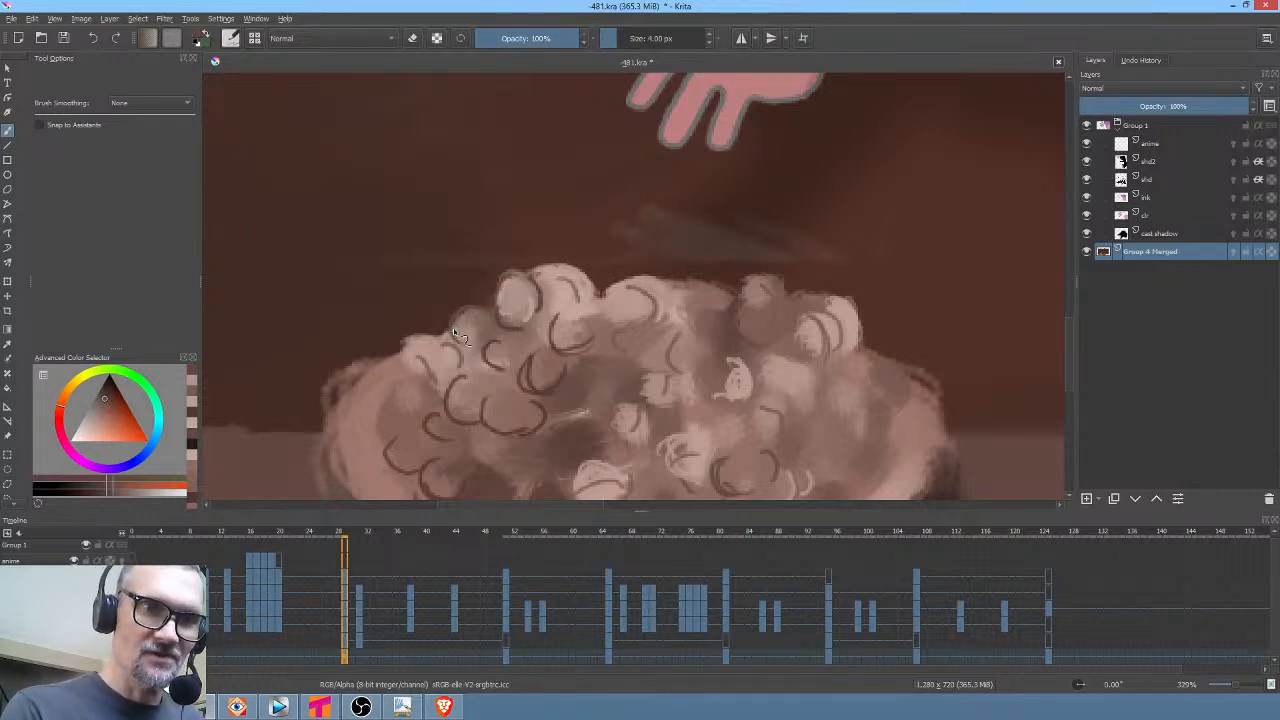
pyautogui.moveTo(448, 326)
pyautogui.mouseDown()
pyautogui.moveTo(412, 356)
pyautogui.moveTo(425, 362)
pyautogui.mouseUp()
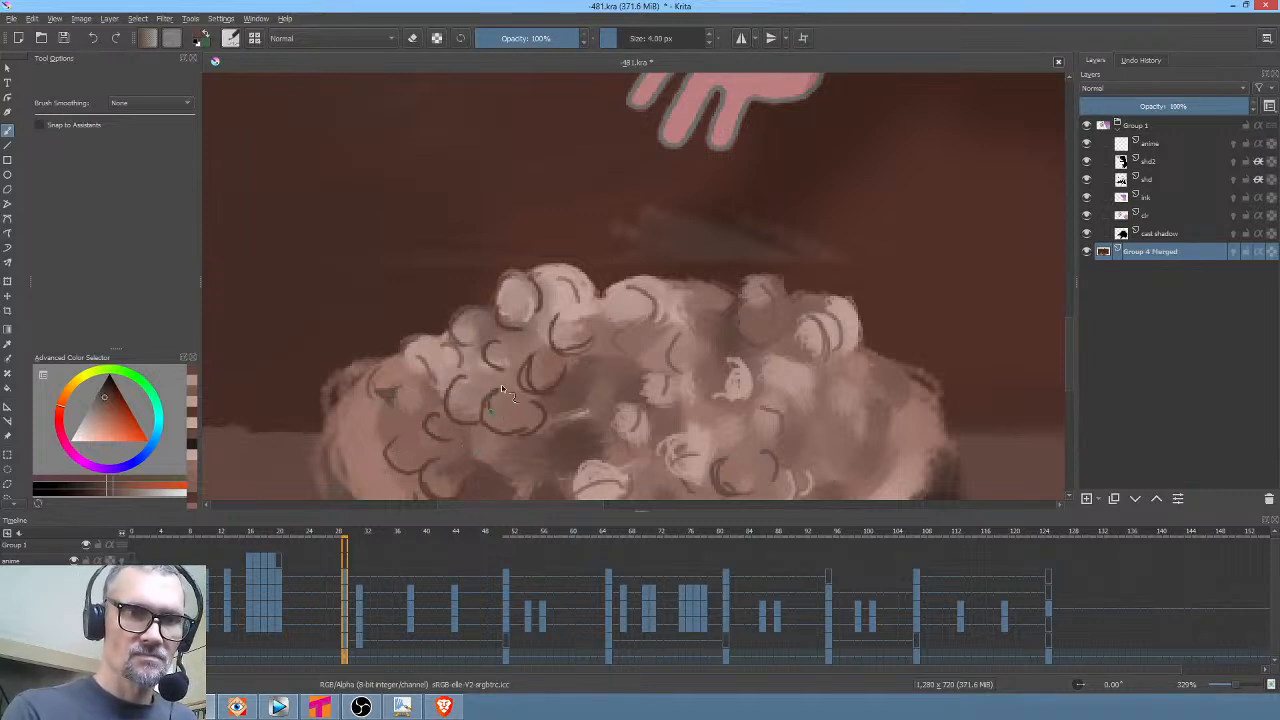
pyautogui.moveTo(502, 388)
pyautogui.mouseDown()
pyautogui.moveTo(491, 402)
pyautogui.moveTo(530, 418)
pyautogui.mouseUp()
pyautogui.keyDown('ctrl'); pyautogui.click(590, 416); pyautogui.keyUp('ctrl')
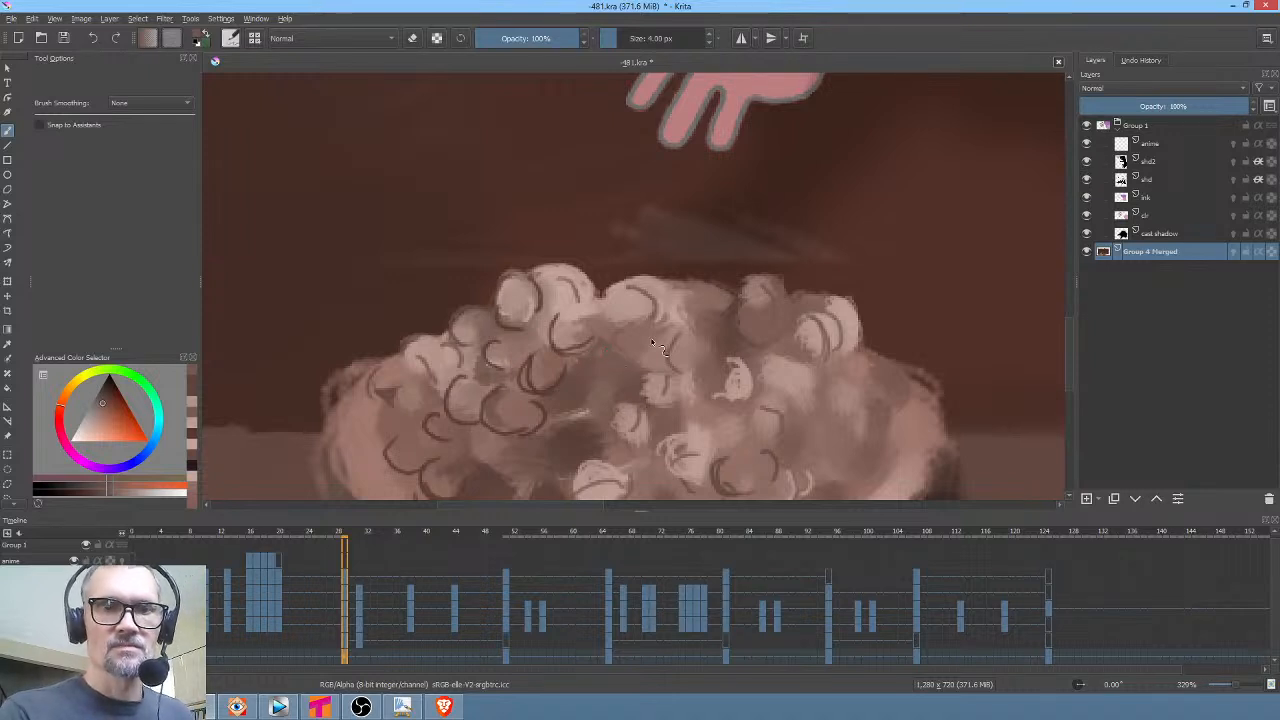
# Define the food pieces on the right side of the bowl with dark curves and small light strokes in sampled colours
pyautogui.scroll(-3, 720, 400)
pyautogui.moveTo(838, 318); pyautogui.dragTo(793, 282)
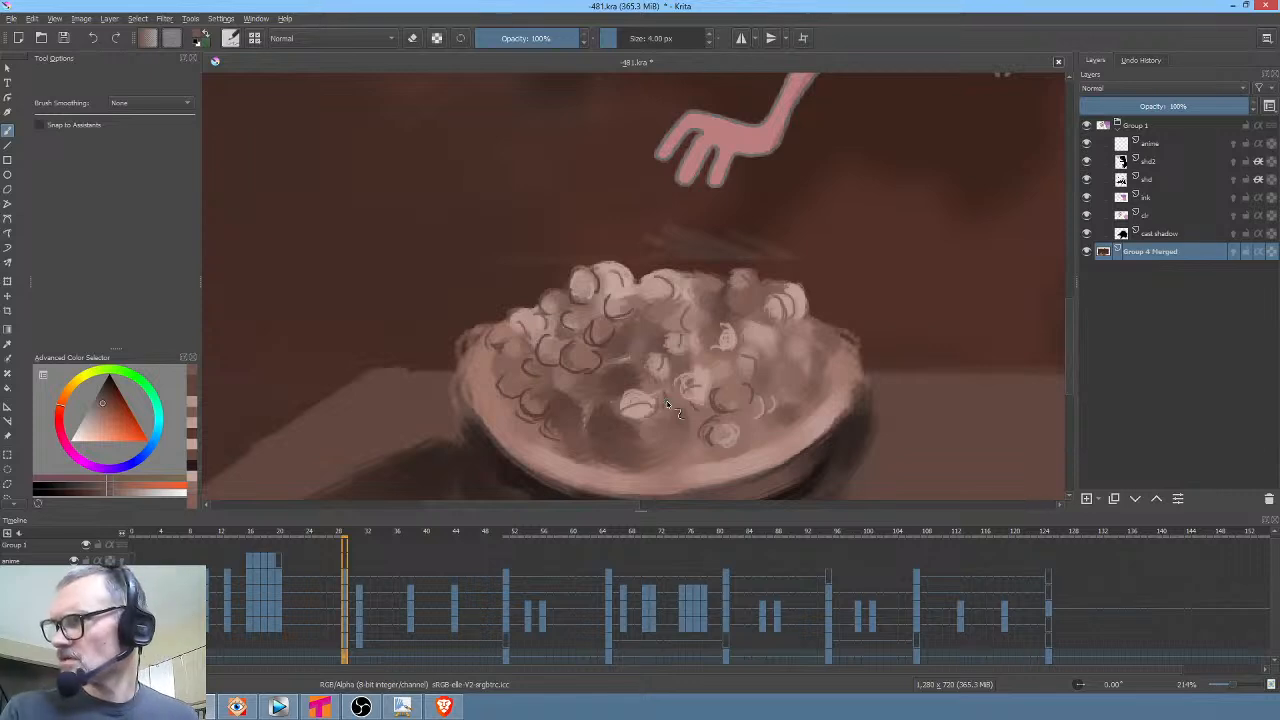
pyautogui.moveTo(682, 358)
pyautogui.mouseDown()
pyautogui.moveTo(624, 378)
pyautogui.moveTo(660, 418)
pyautogui.mouseUp()
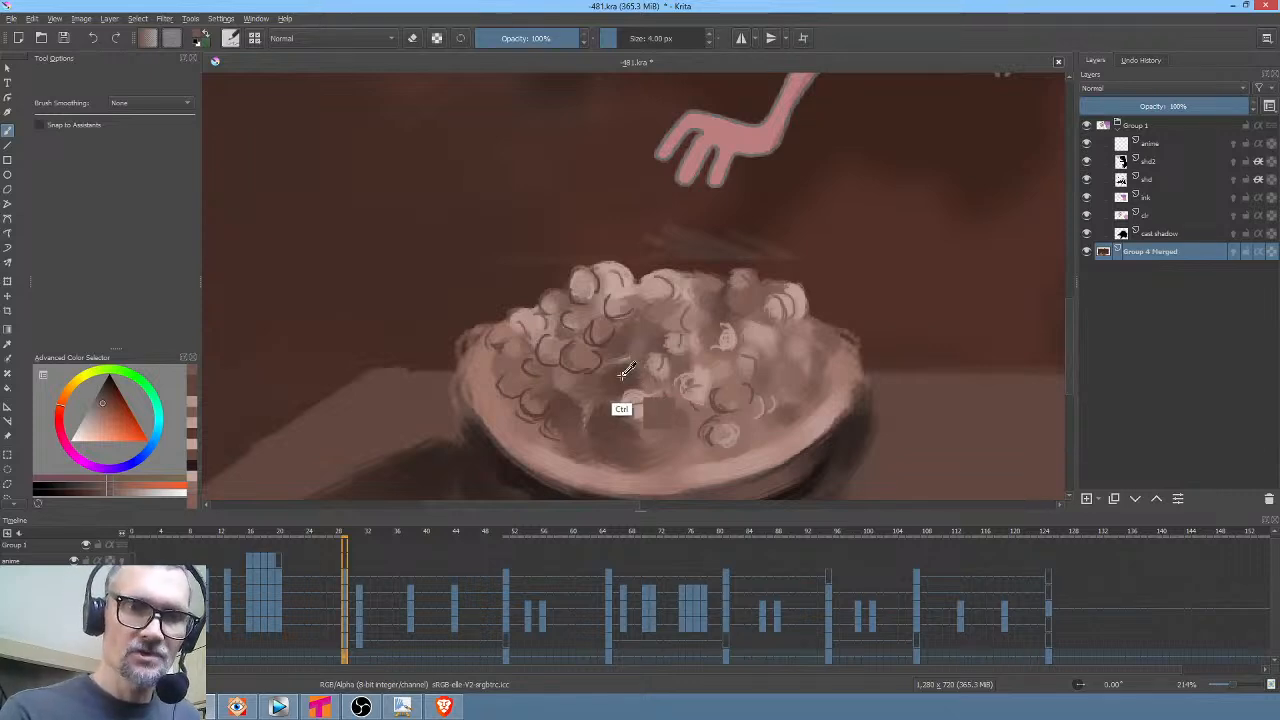
pyautogui.keyDown('ctrl'); pyautogui.click(623, 371); pyautogui.keyUp('ctrl')
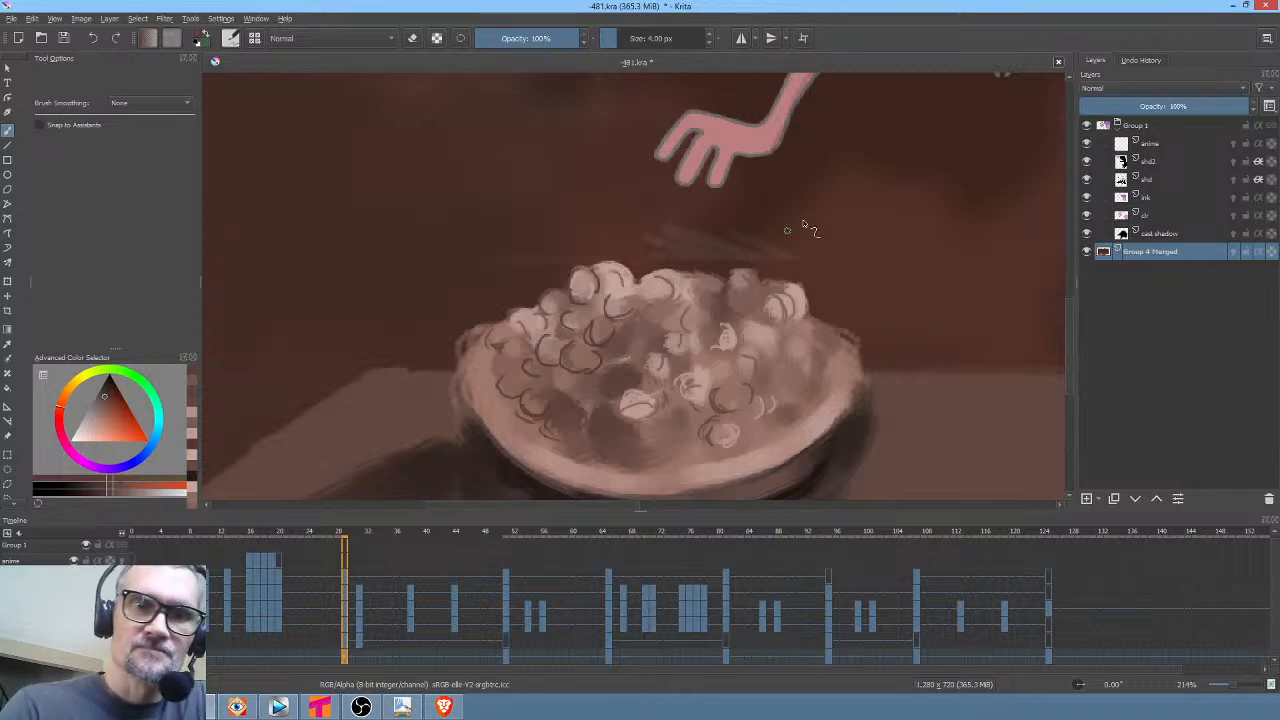
pyautogui.keyDown('ctrl'); pyautogui.click(804, 292); pyautogui.keyUp('ctrl')
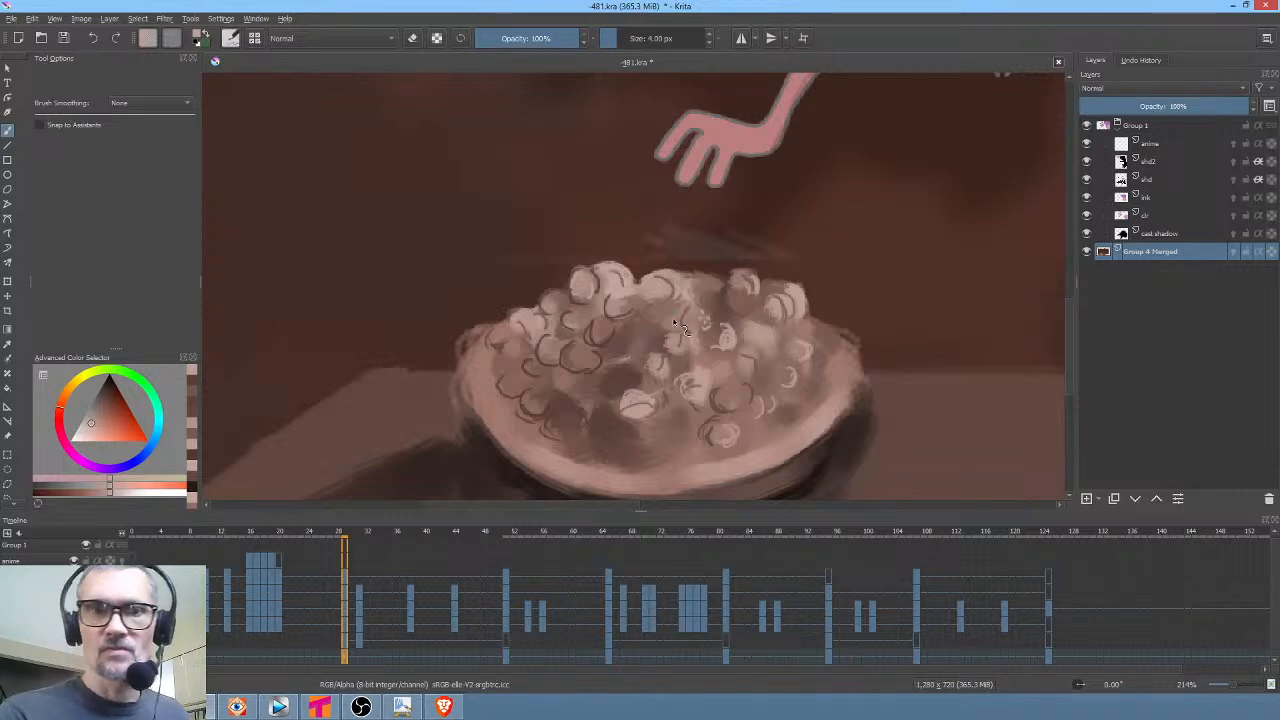
# Paint thin light highlights along the bowl's right and front rim, and sample the rim's brown at its left side
pyautogui.middleClick(675, 385)
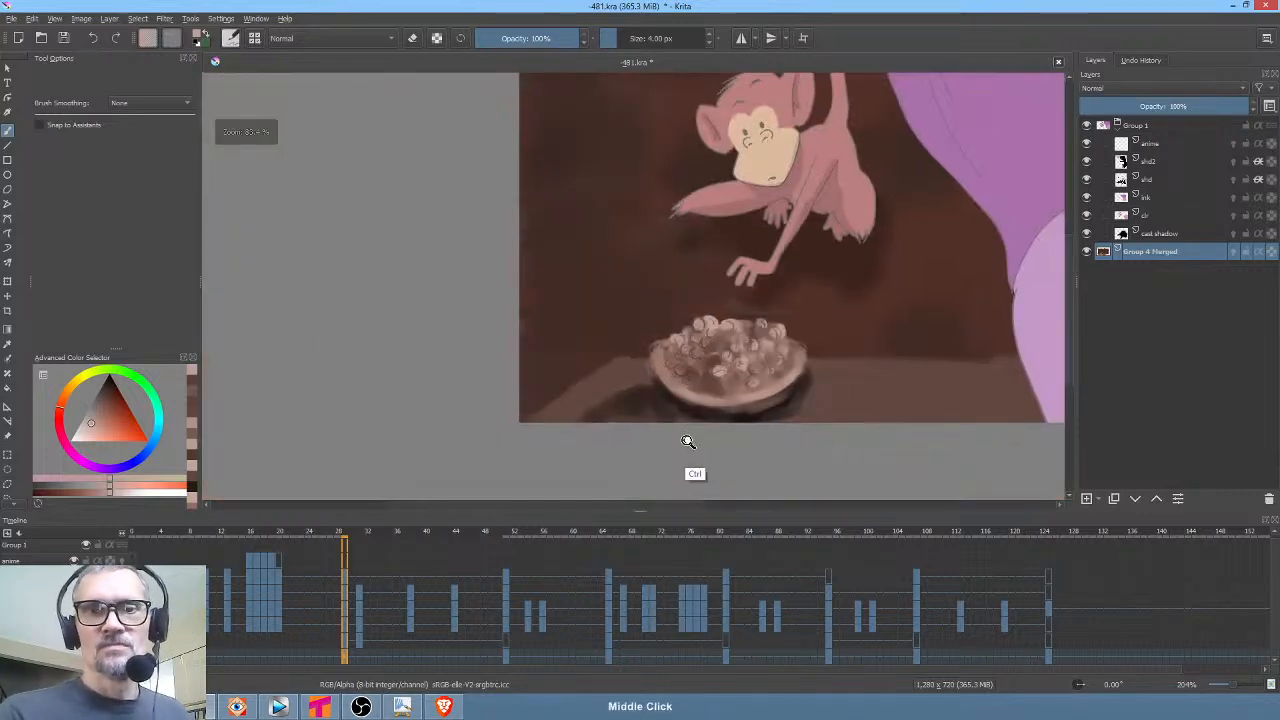
pyautogui.moveTo(816, 378); pyautogui.dragTo(670, 383)
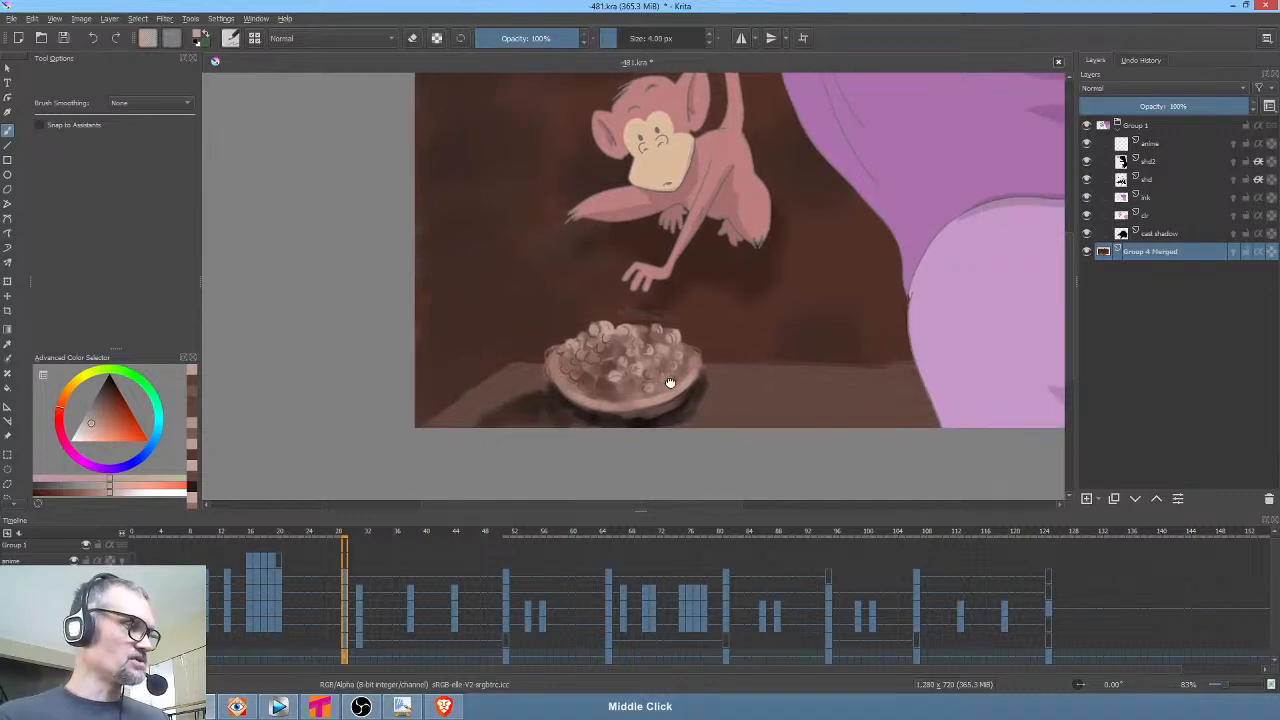
pyautogui.scroll(1, 670, 383)
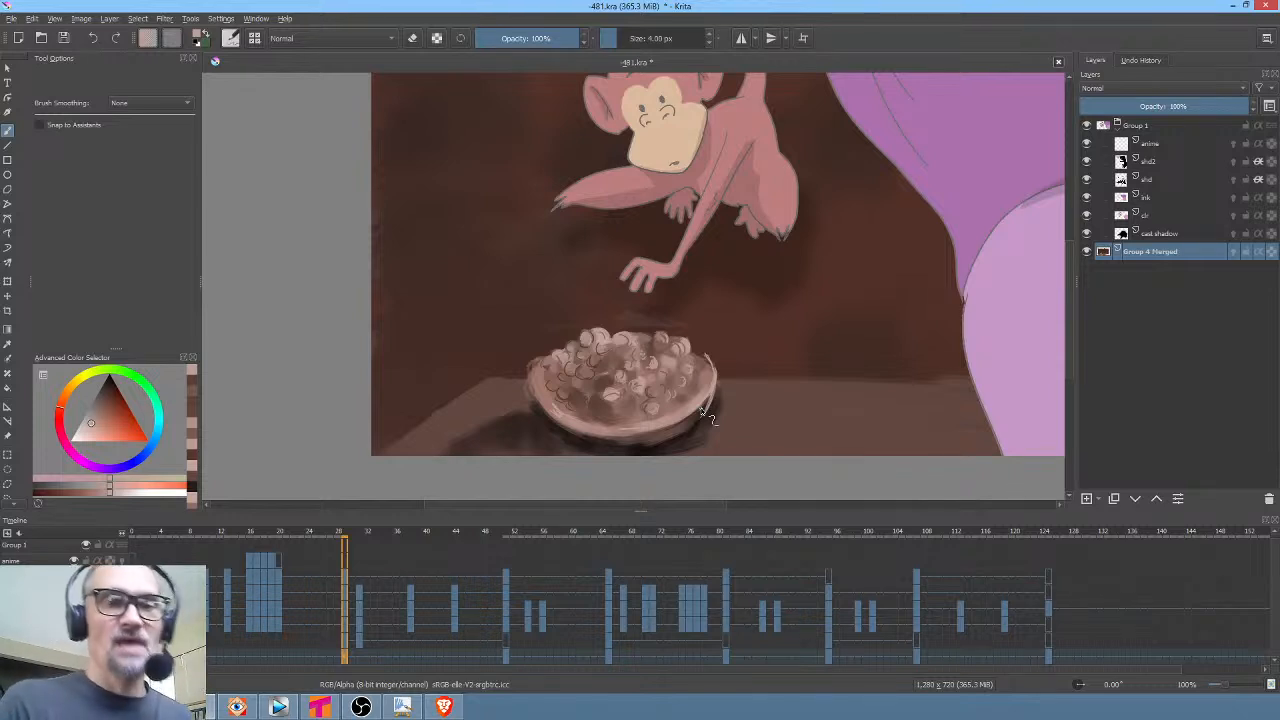
pyautogui.keyDown('ctrl'); pyautogui.click(537, 374); pyautogui.keyUp('ctrl')
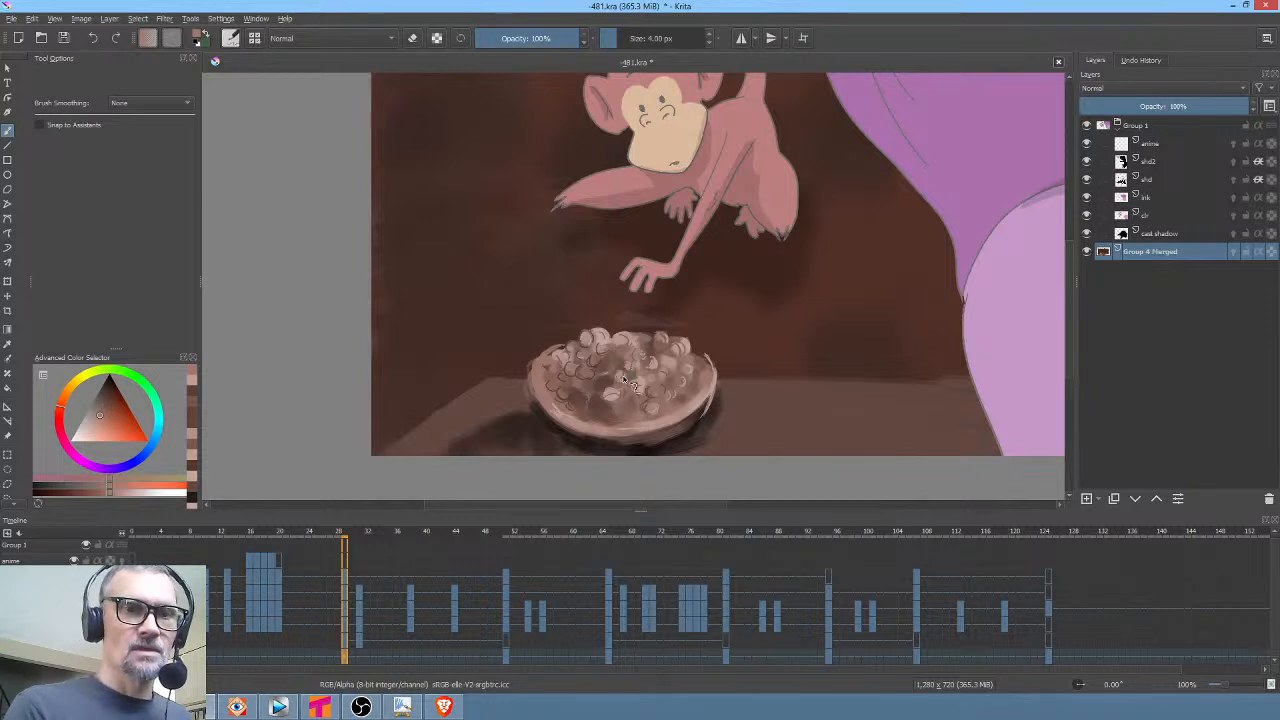
# With a darker brown, add curved outlines to the central and right-hand food pieces and along the bowl's upper-right rim
pyautogui.click(104, 397)
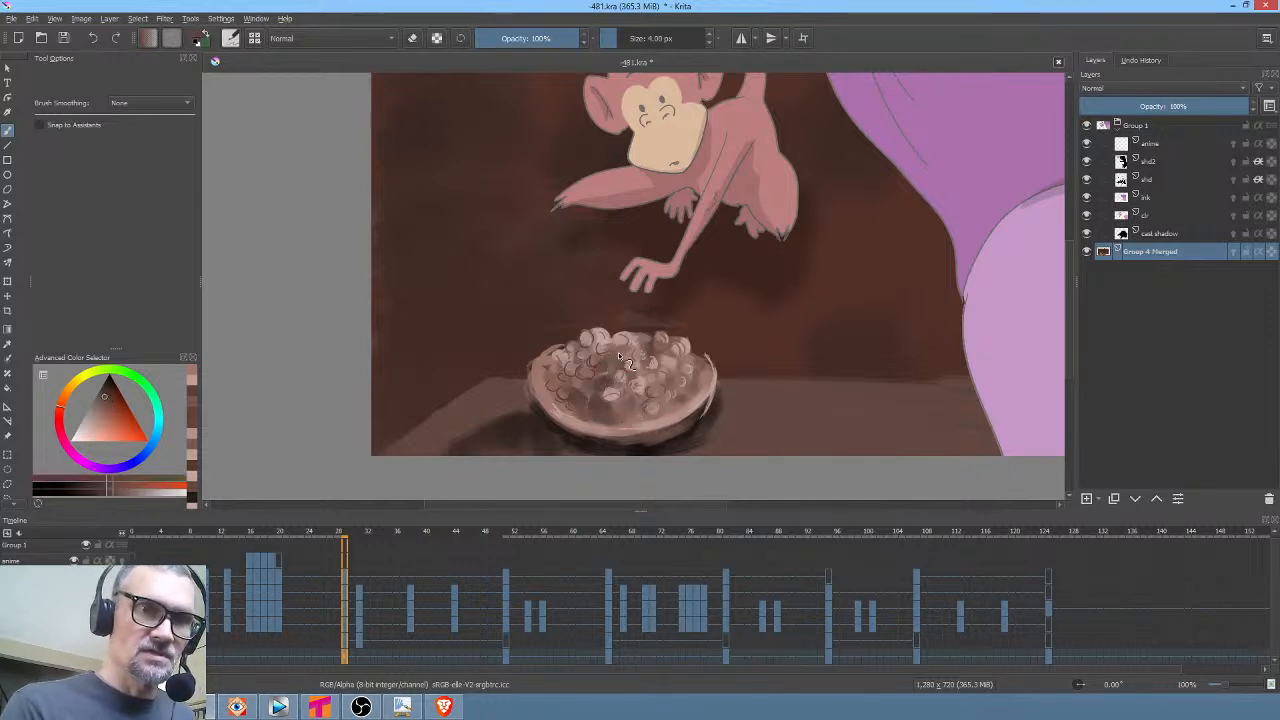
pyautogui.moveTo(616, 352); pyautogui.dragTo(634, 364)
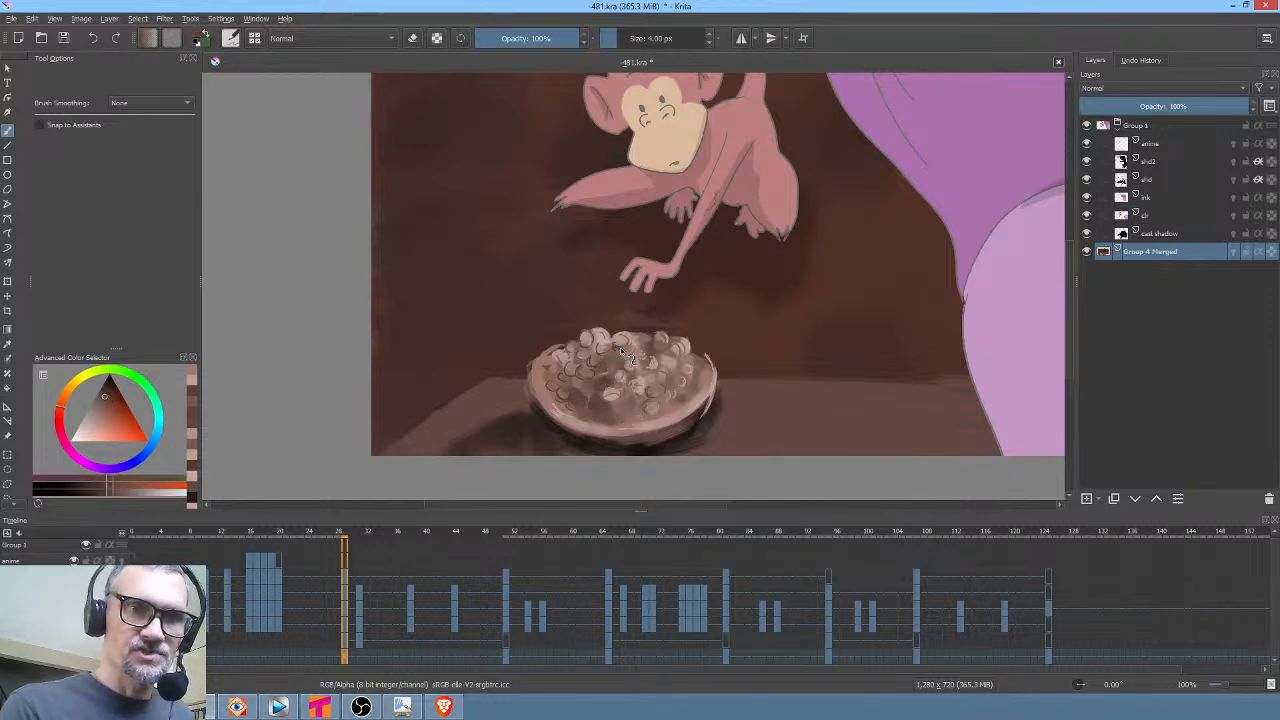
pyautogui.scroll(3, 623, 345)
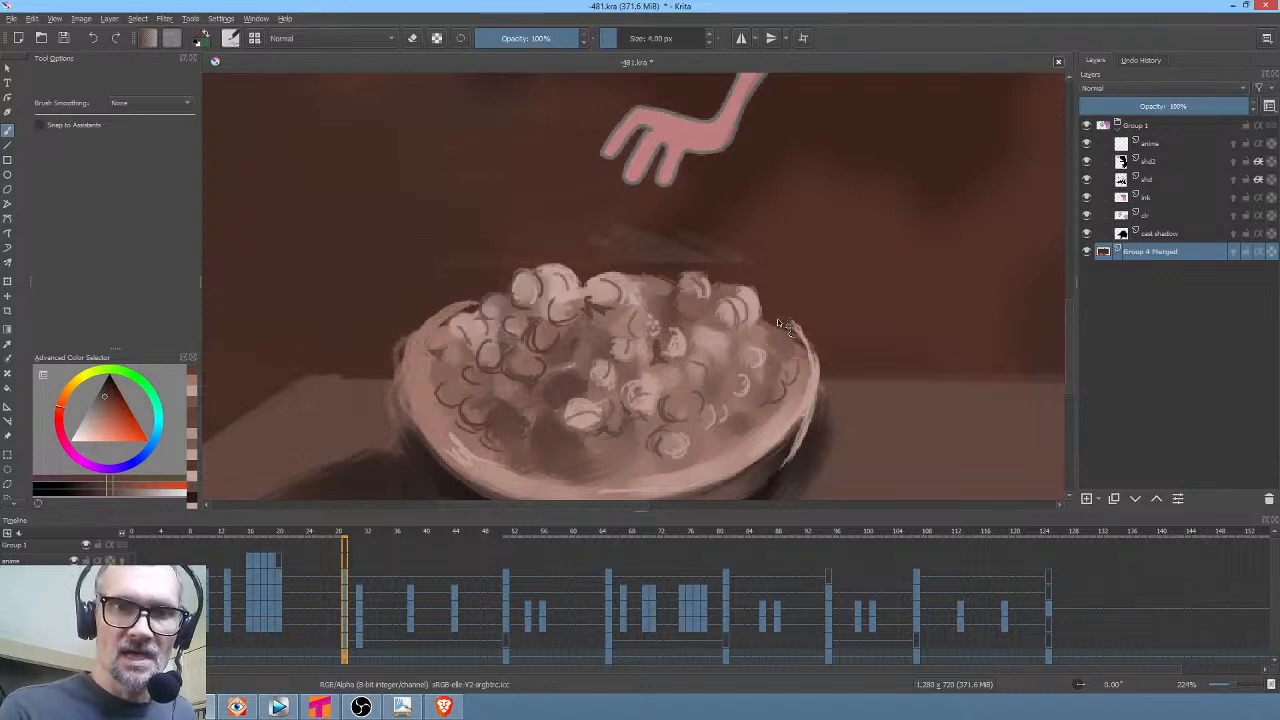
pyautogui.moveTo(788, 320); pyautogui.dragTo(802, 345)
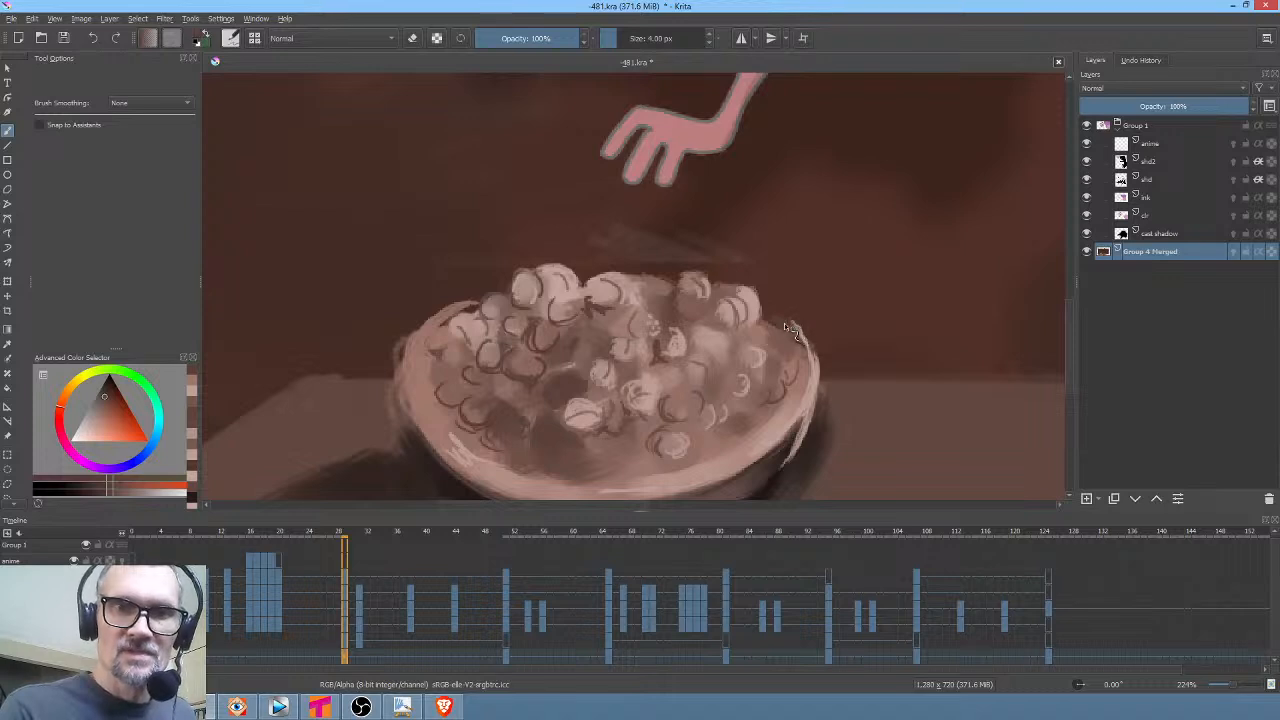
# Paint sampled light highlights along the bowl's right rim, lower-right underside and left front rim
pyautogui.keyDown('ctrl'); pyautogui.click(818, 363); pyautogui.keyUp('ctrl')
pyautogui.moveTo(812, 350)
pyautogui.mouseDown()
pyautogui.moveTo(774, 319)
pyautogui.moveTo(811, 319)
pyautogui.moveTo(771, 318)
pyautogui.moveTo(841, 353)
pyautogui.moveTo(774, 455)
pyautogui.moveTo(873, 296)
pyautogui.mouseUp()
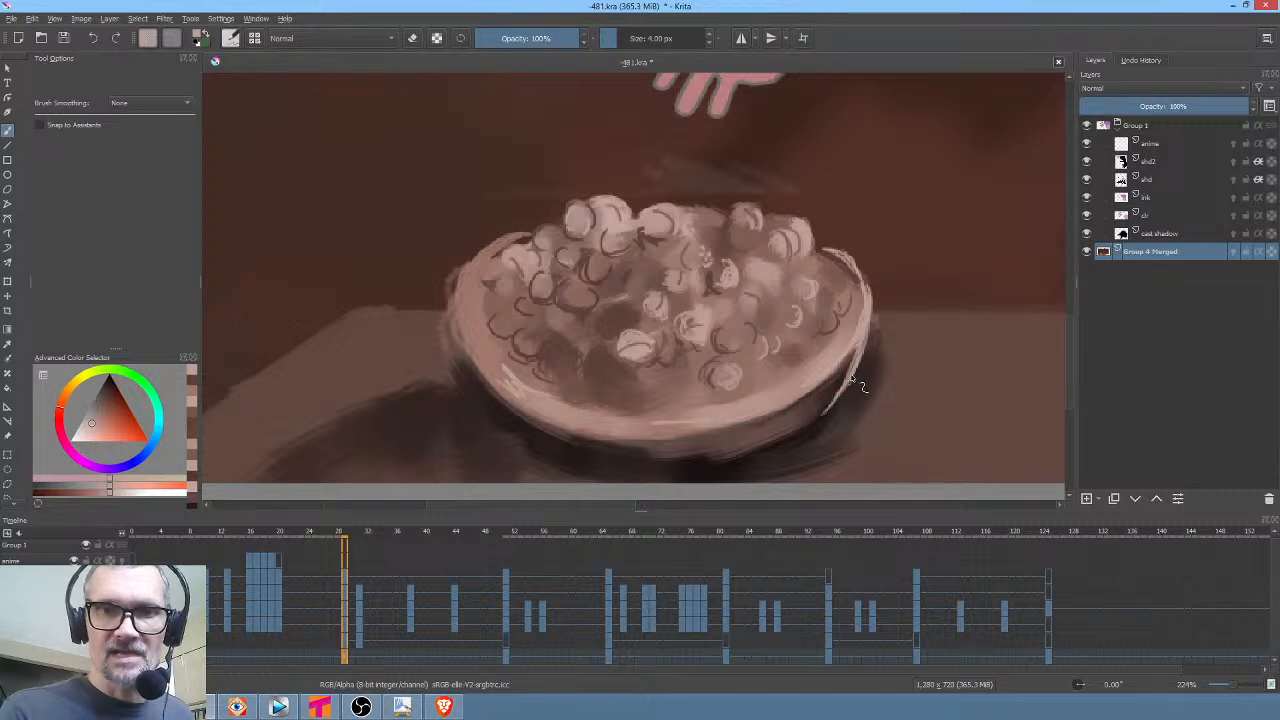
pyautogui.moveTo(872, 382); pyautogui.dragTo(889, 290)
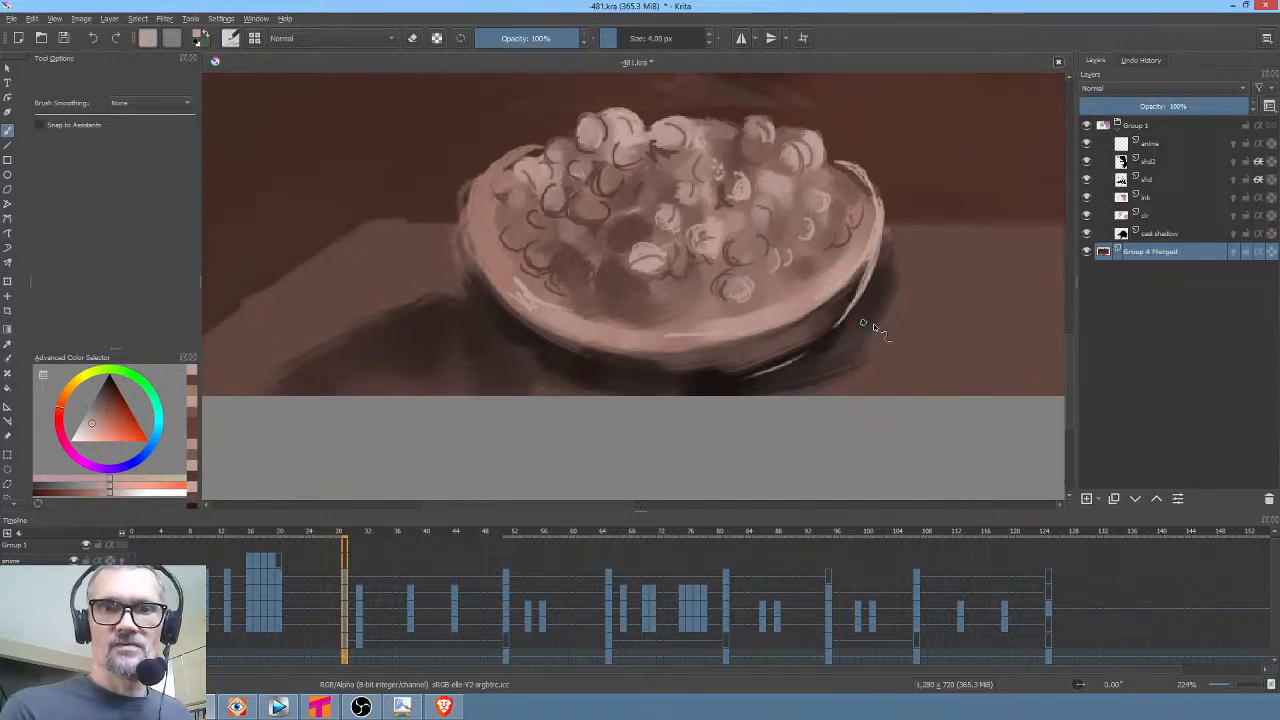
pyautogui.scroll(-5, 797, 357)
pyautogui.moveTo(797, 357); pyautogui.dragTo(598, 478)
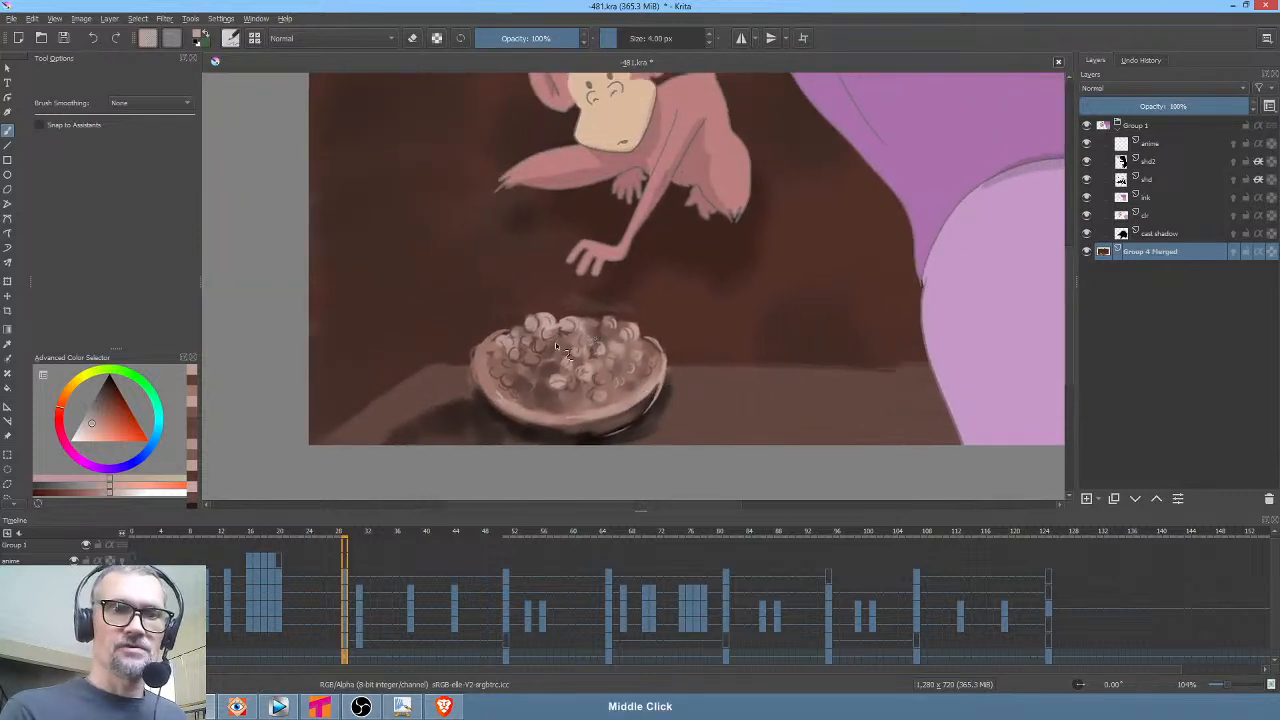
pyautogui.keyDown('ctrl'); pyautogui.click(320, 385); pyautogui.keyUp('ctrl')
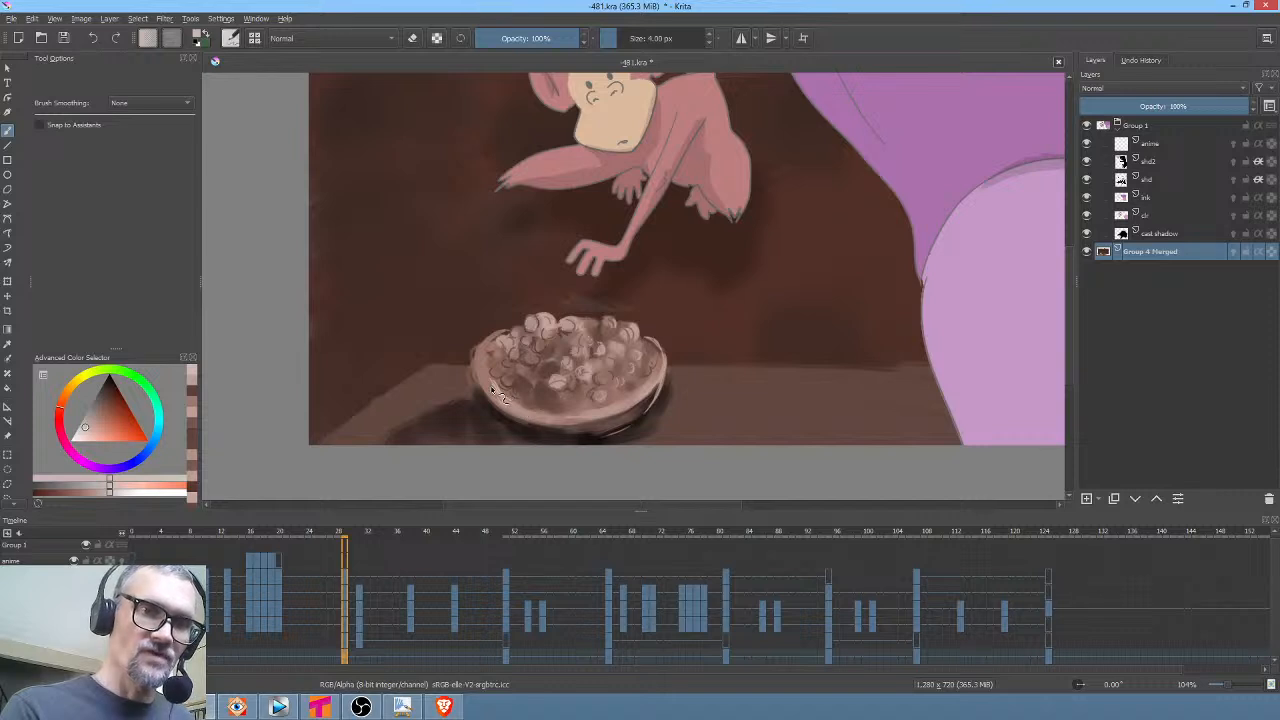
# Outline the lower-middle food pieces in dark brown, and add small brown pieces along the top of the pile
pyautogui.keyDown('ctrl'); pyautogui.click(646, 333); pyautogui.keyUp('ctrl')
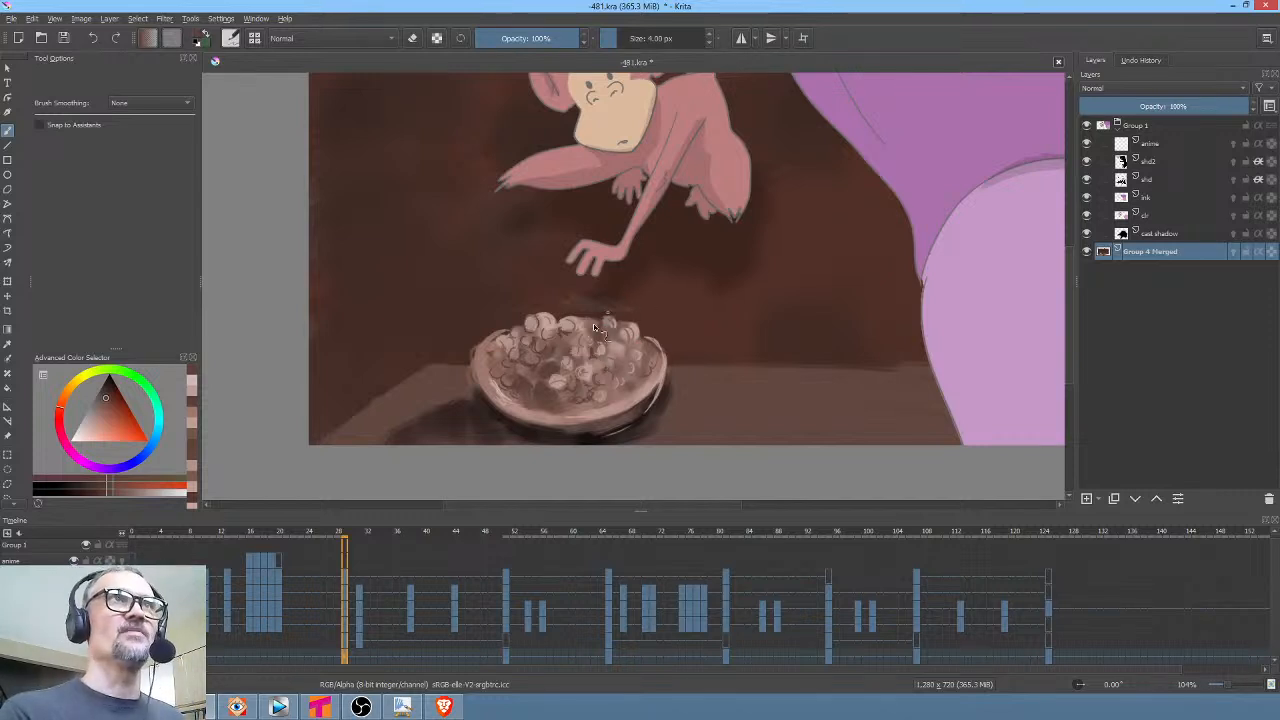
pyautogui.scroll(3, 629, 288)
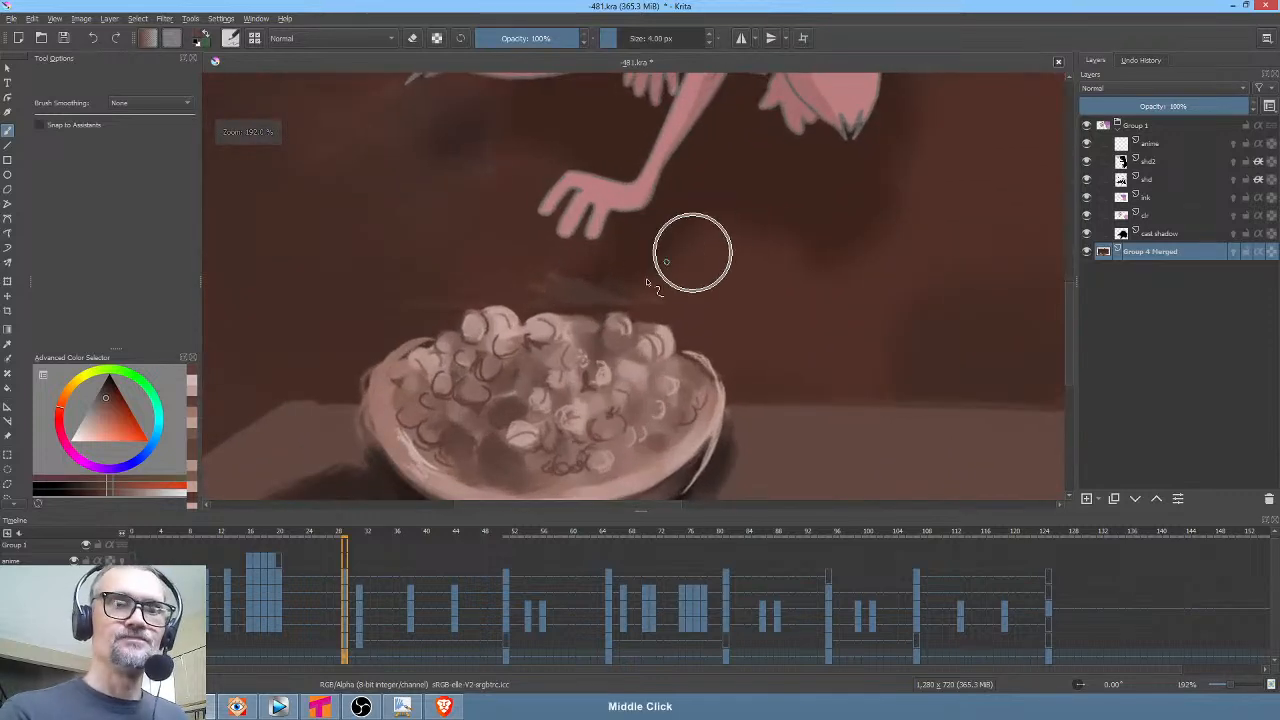
pyautogui.keyDown('ctrl'); pyautogui.click(585, 330); pyautogui.keyUp('ctrl')
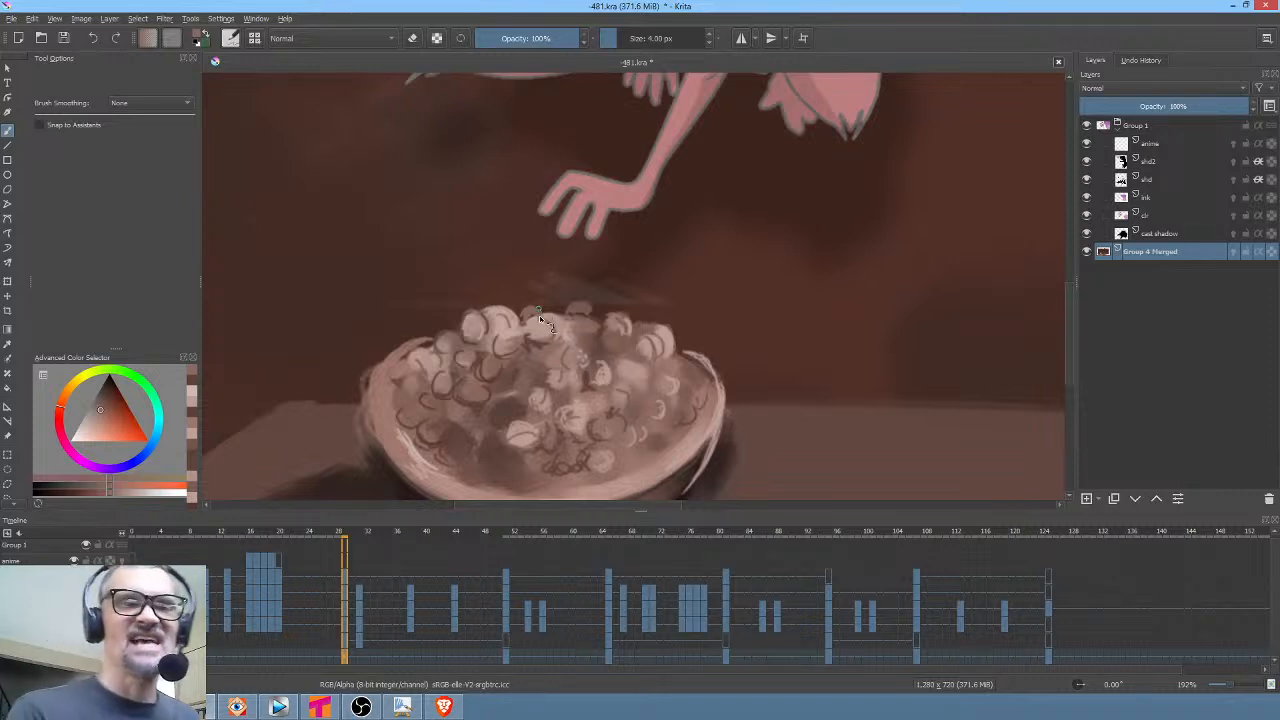
pyautogui.keyDown('ctrl'); pyautogui.click(535, 312); pyautogui.keyUp('ctrl')
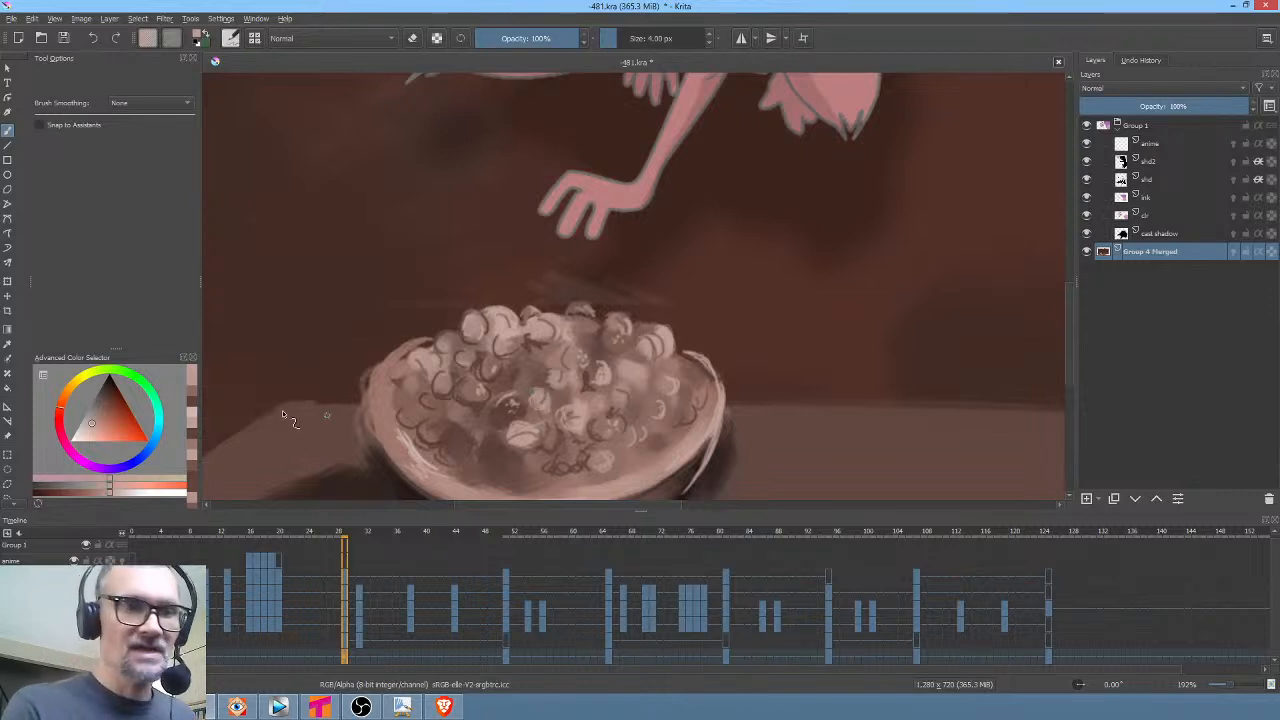
# Sample a light tone from a food piece and stroke textured highlights along the bowl's left and front rim
pyautogui.keyDown('ctrl'); pyautogui.click(533, 430); pyautogui.keyUp('ctrl')
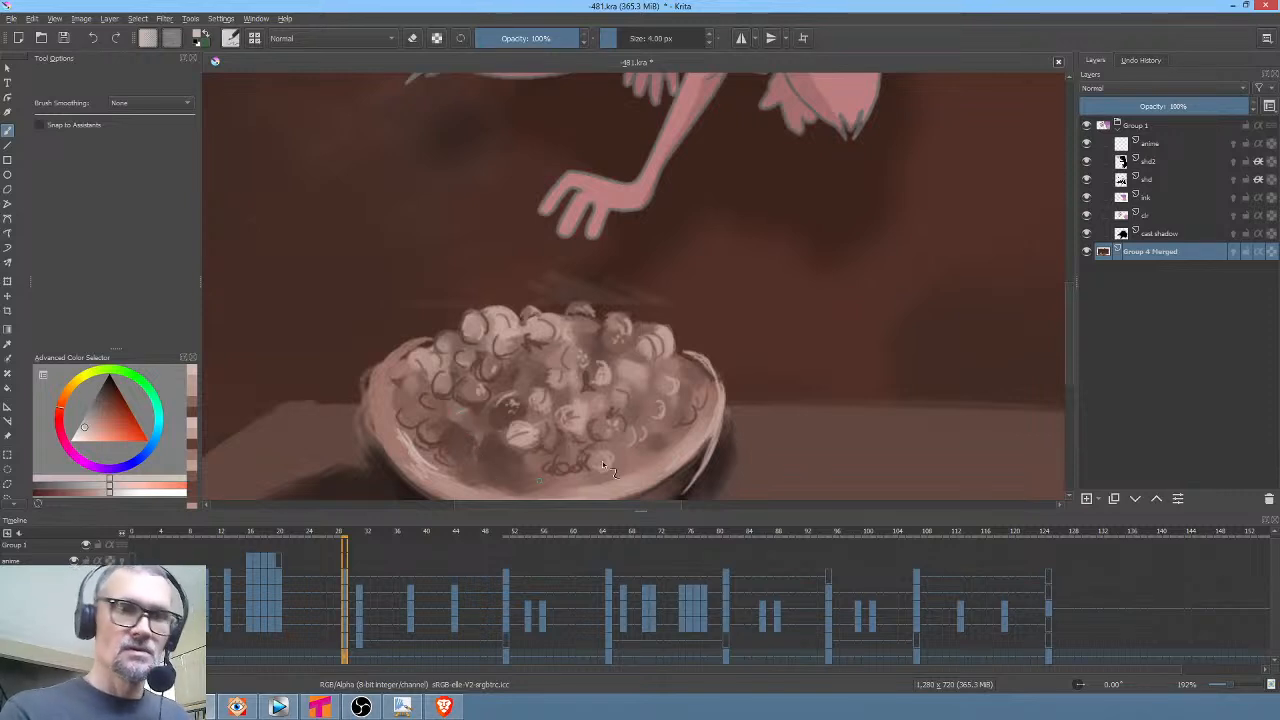
pyautogui.middleClick(670, 391)
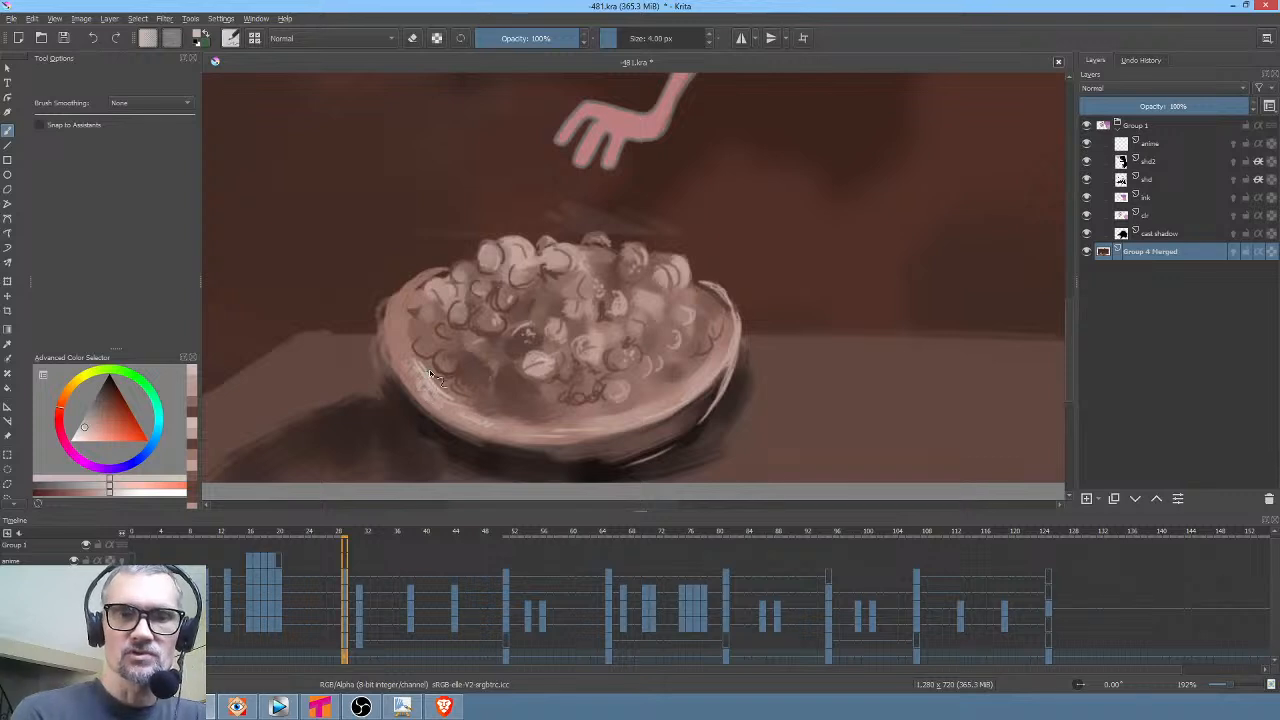
pyautogui.moveTo(433, 392); pyautogui.dragTo(462, 410)
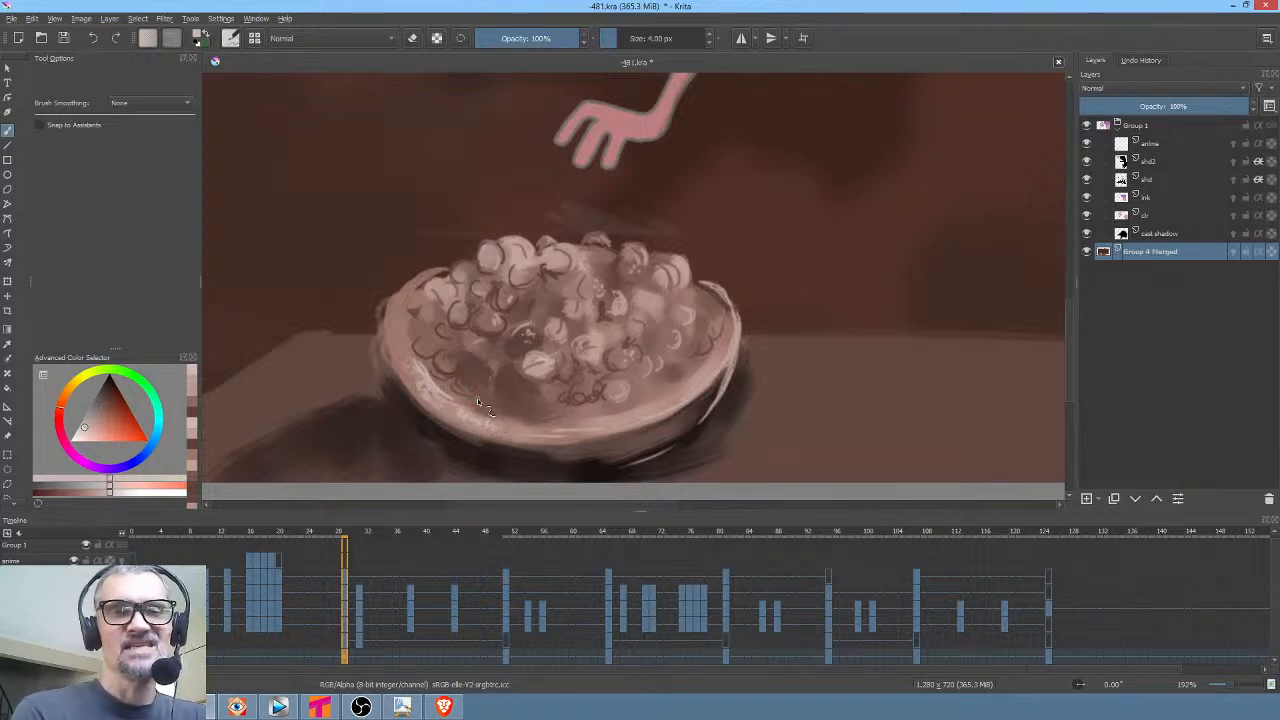
pyautogui.moveTo(477, 398); pyautogui.dragTo(618, 424)
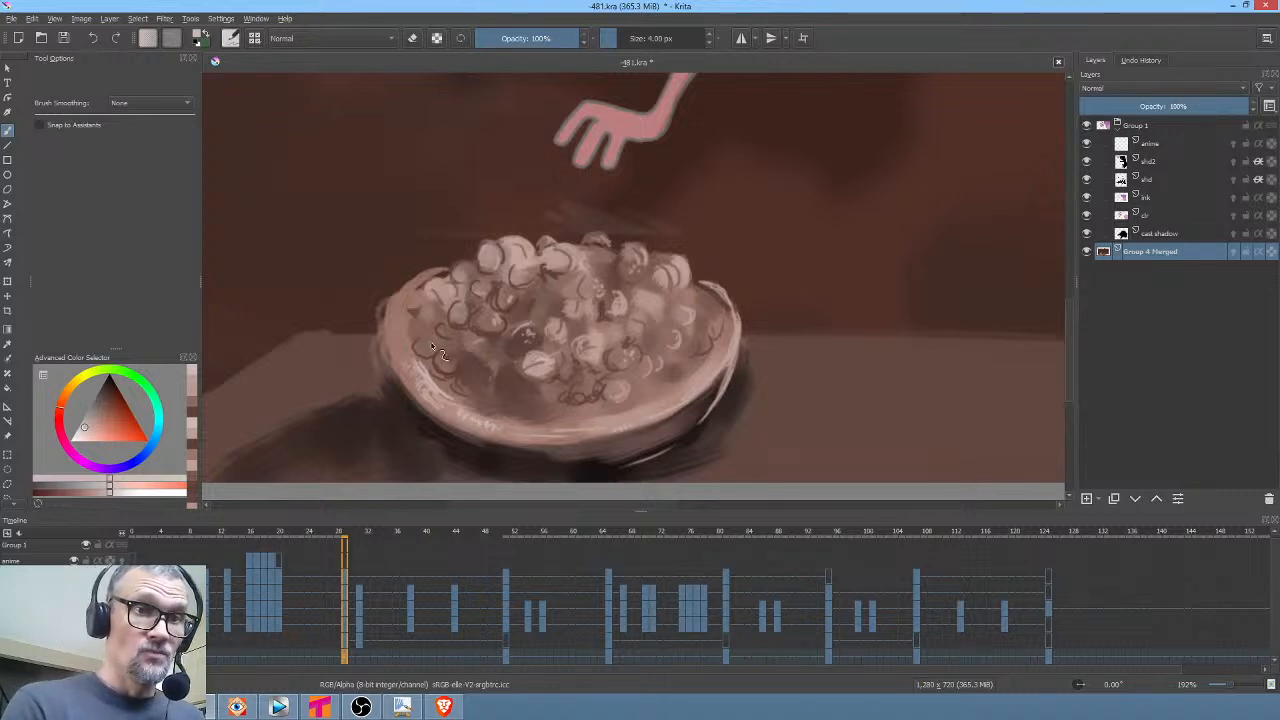
# Sample a near-black brown to outline the bowl's left edge and deepen the gaps around the food pieces
pyautogui.keyDown('ctrl'); pyautogui.click(397, 369); pyautogui.keyUp('ctrl')
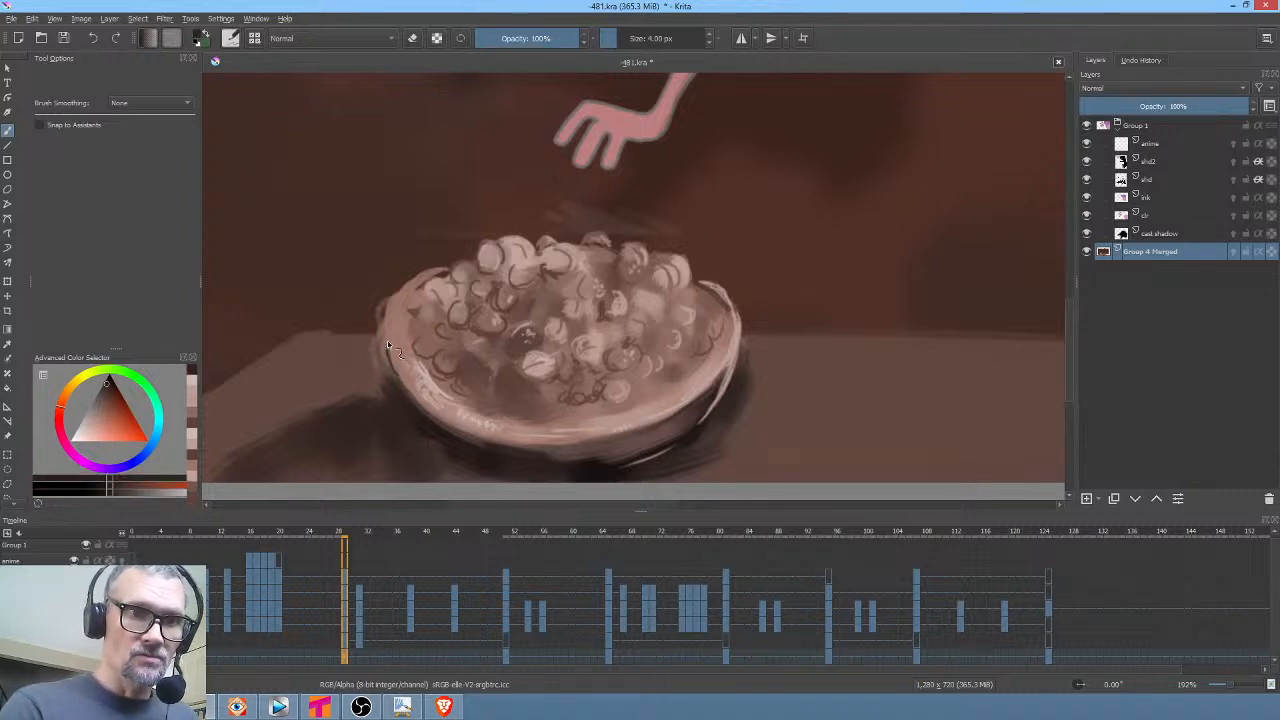
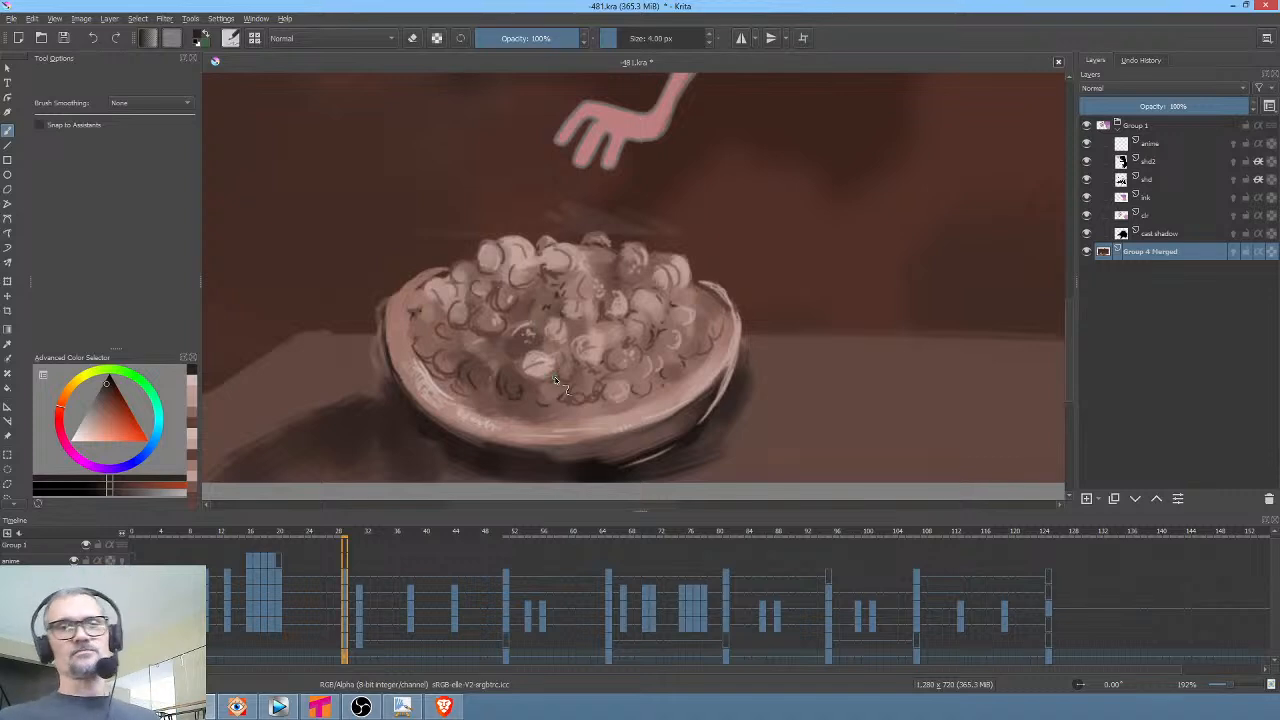
pyautogui.press('1')
pyautogui.moveTo(690, 292); pyautogui.dragTo(628, 350)
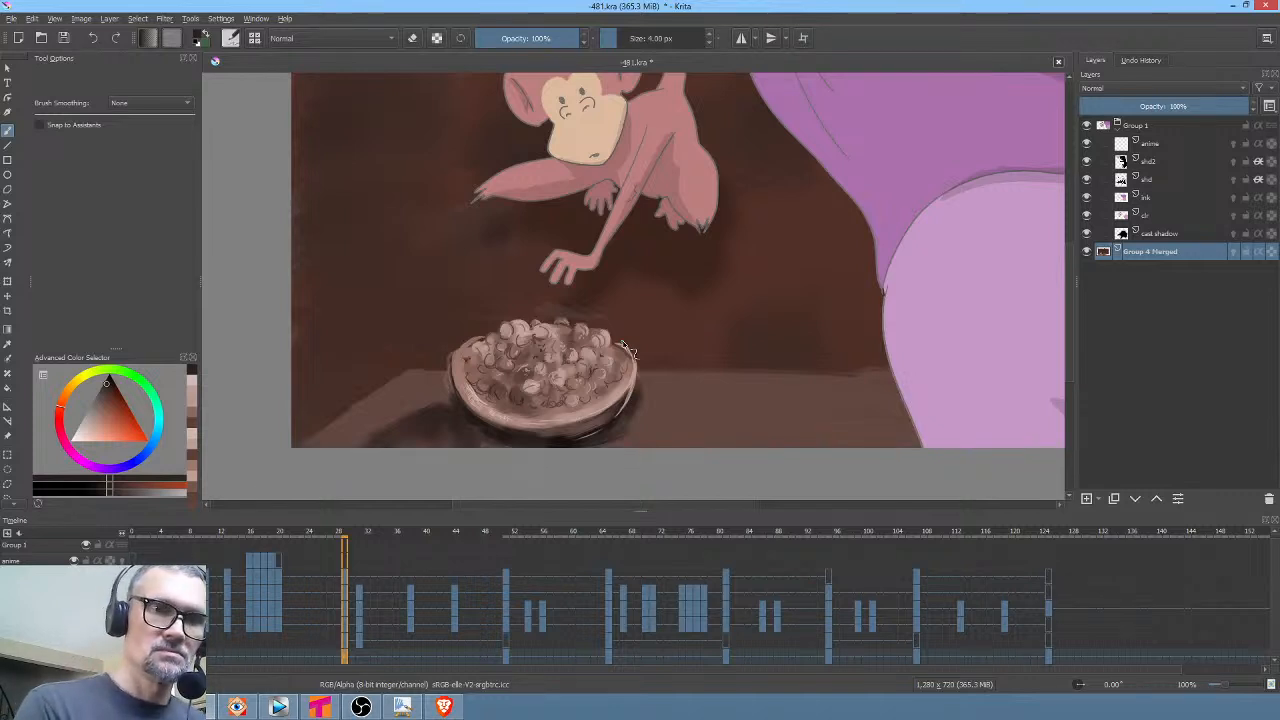
# Refine the bowl's underside and left outer edge with short strokes in sampled browns
pyautogui.keyDown('ctrl'); pyautogui.click(528, 440); pyautogui.keyUp('ctrl')
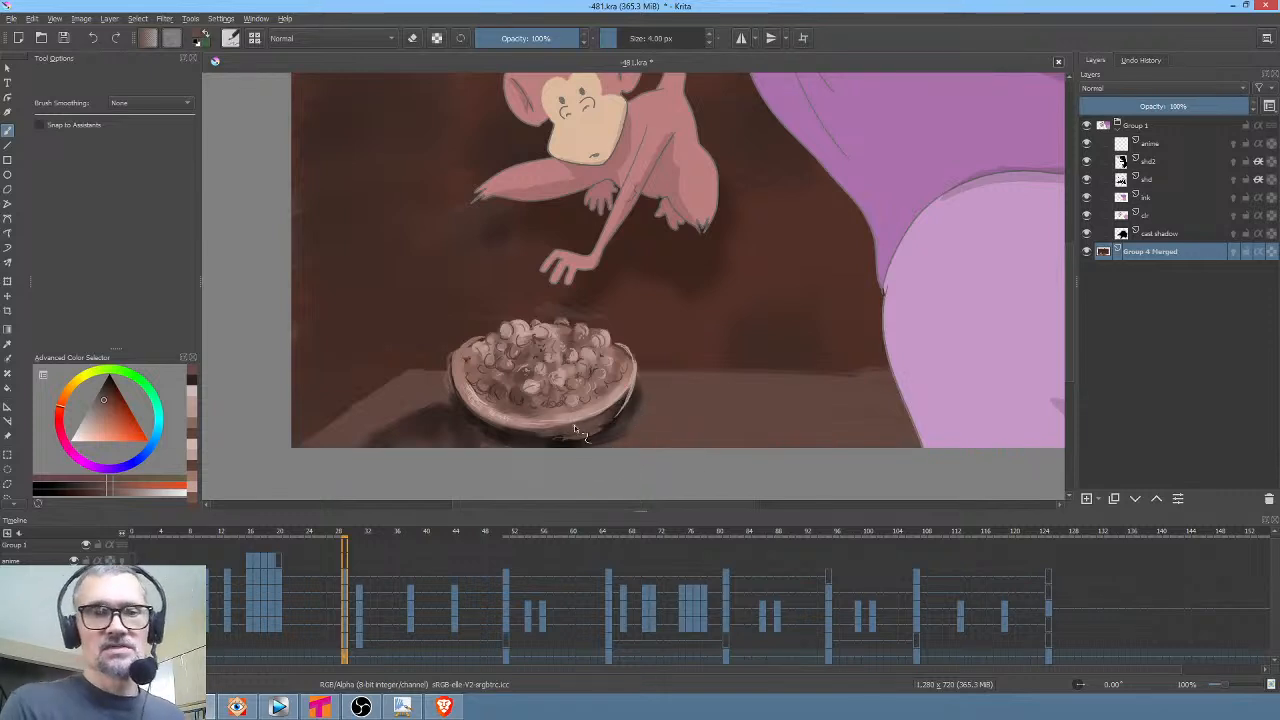
pyautogui.keyDown('ctrl'); pyautogui.click(526, 424); pyautogui.keyUp('ctrl')
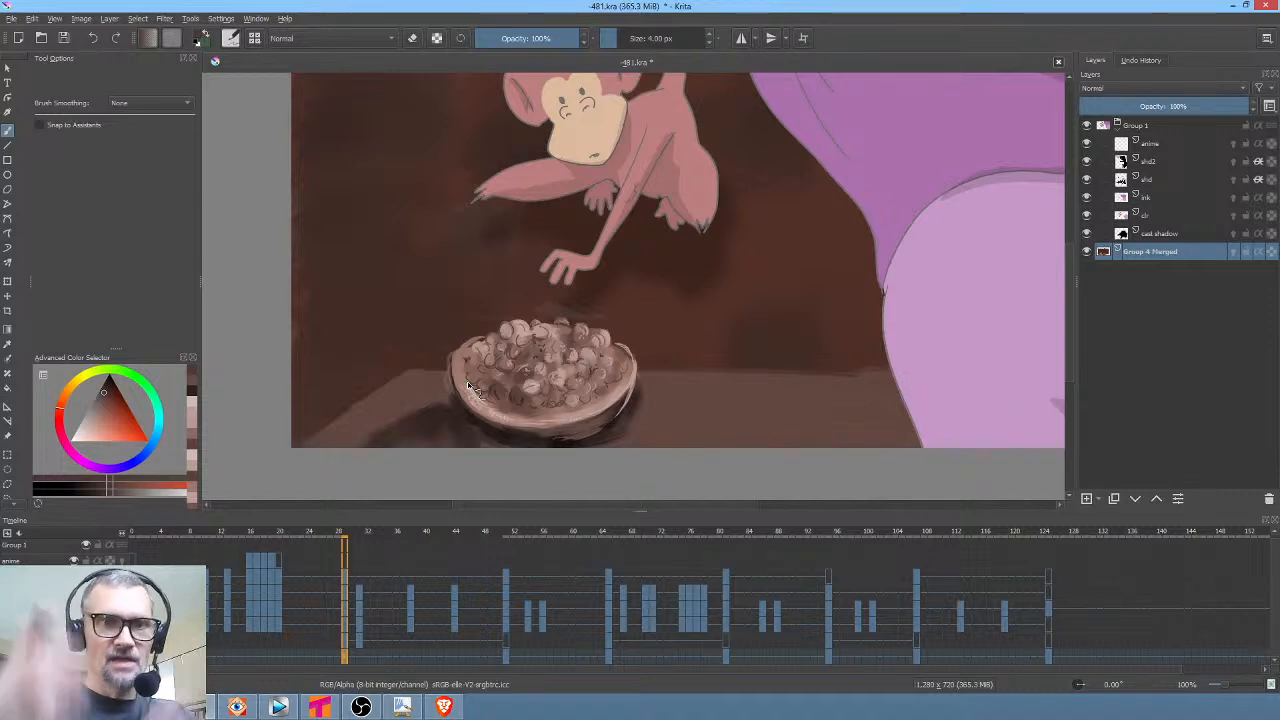
pyautogui.scroll(3, 649, 375)
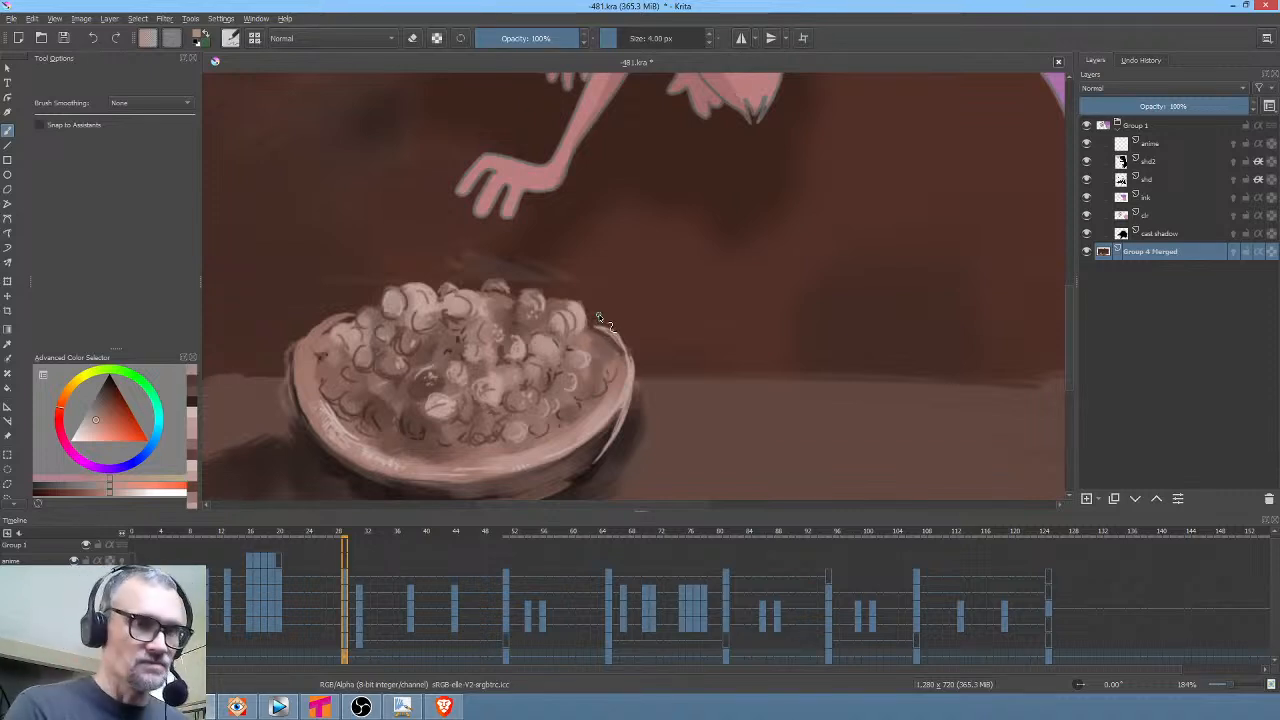
pyautogui.keyDown('ctrl'); pyautogui.click(272, 420); pyautogui.keyUp('ctrl')
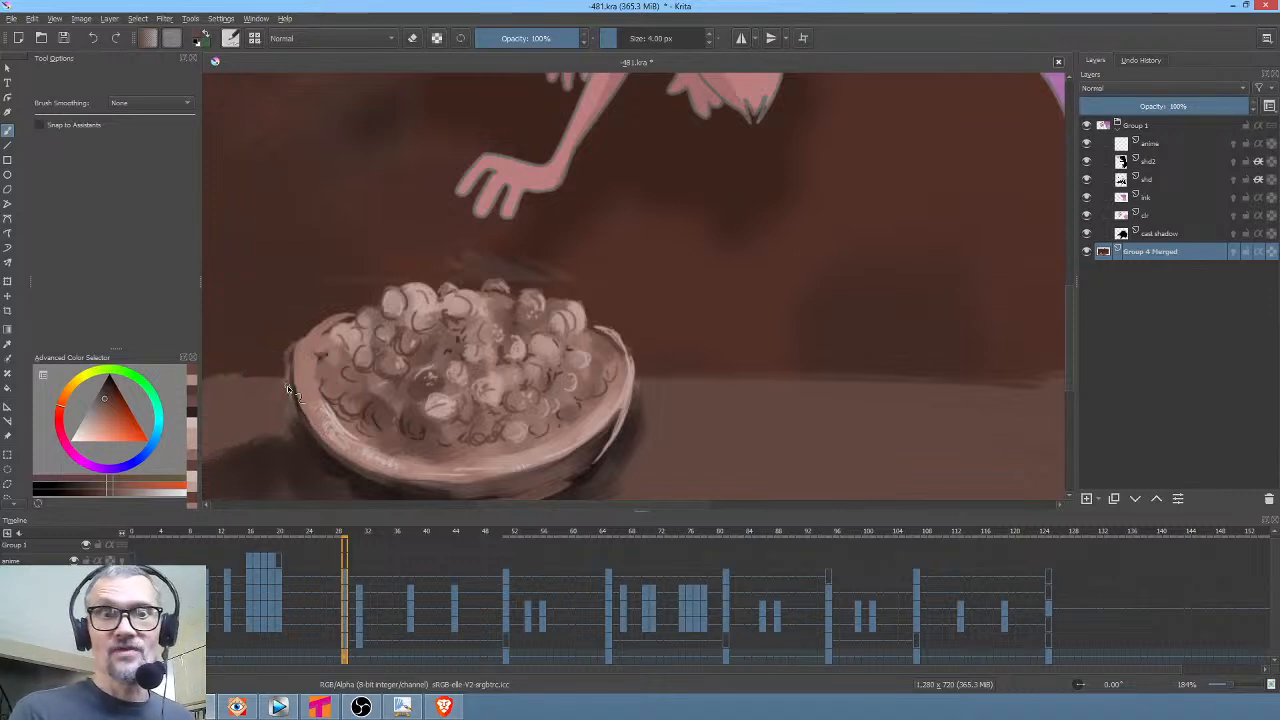
pyautogui.moveTo(287, 385); pyautogui.dragTo(462, 373)
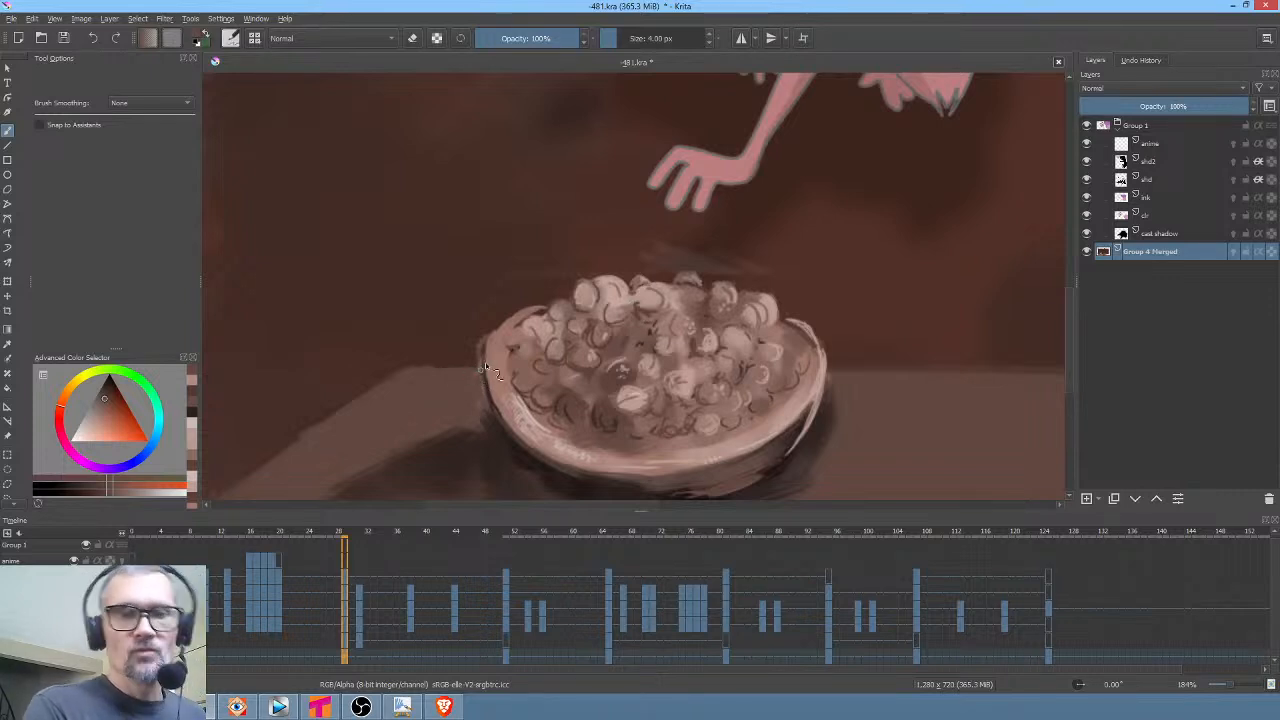
# Review the refined food bowl in the full composition and scrub from the opening shot into the monkey shot
pyautogui.moveTo(836, 388); pyautogui.dragTo(690, 377)
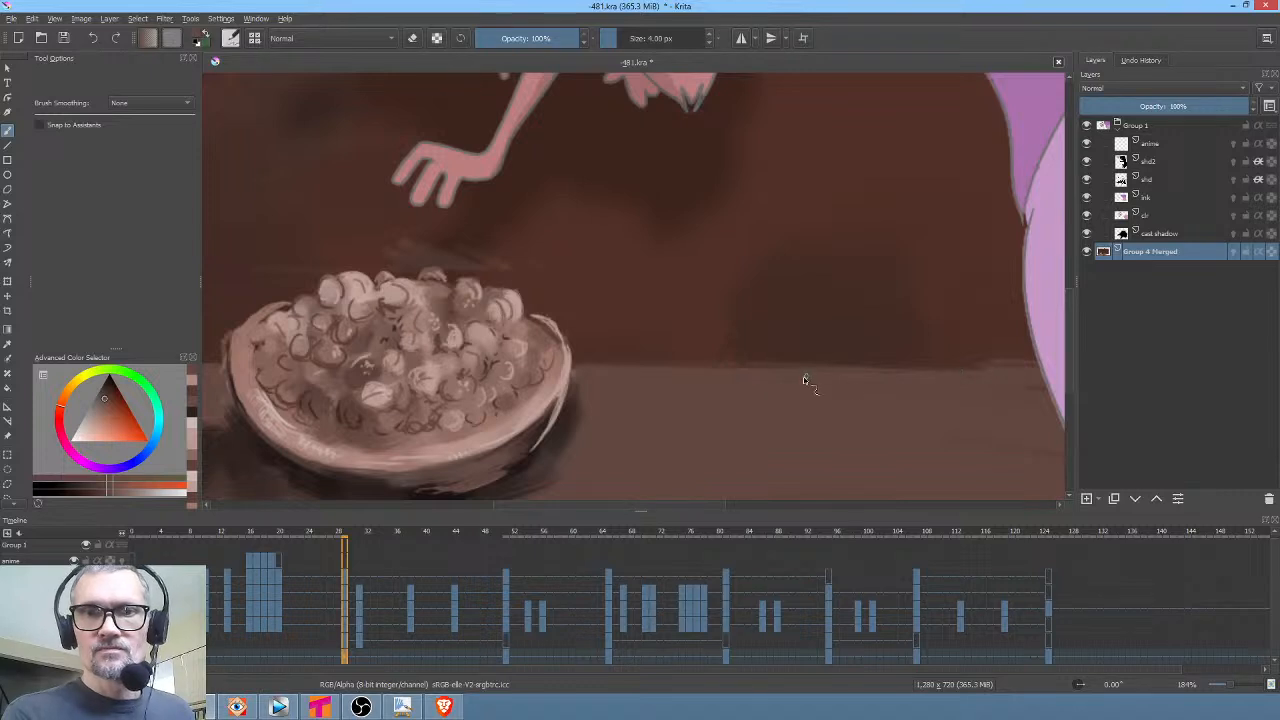
pyautogui.scroll(-2, 637, 410)
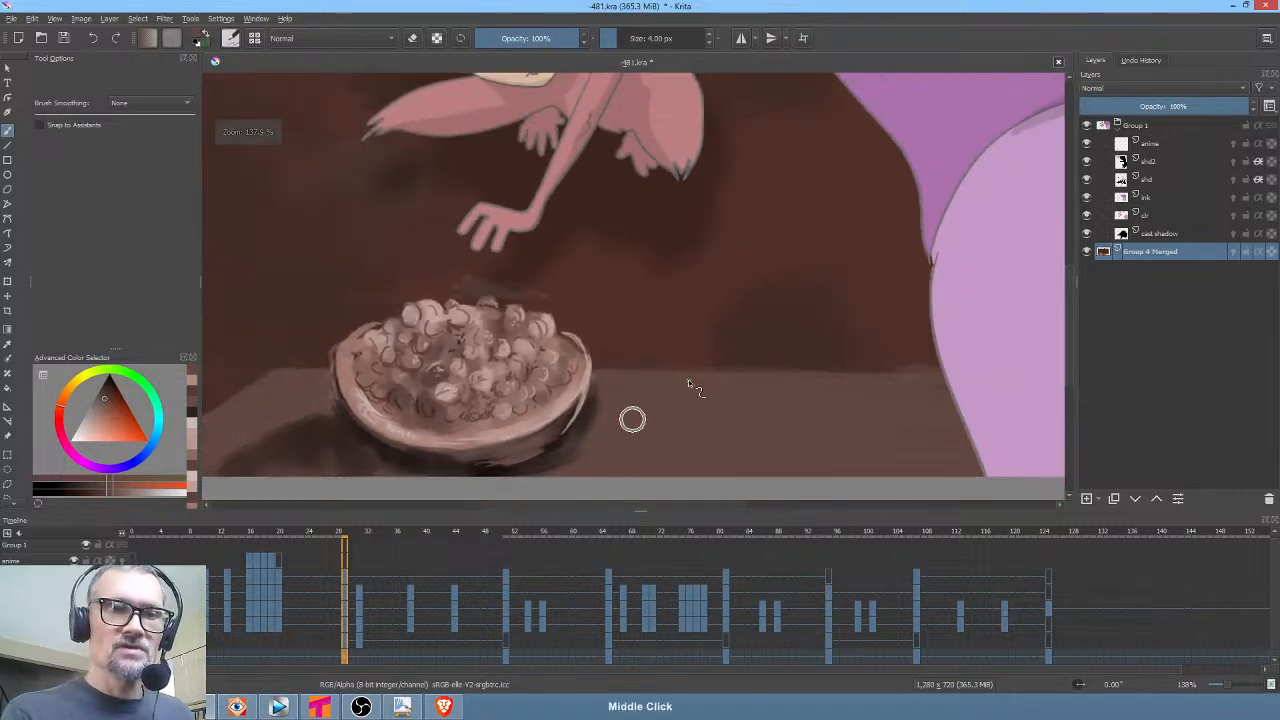
pyautogui.scroll(-3, 580, 430)
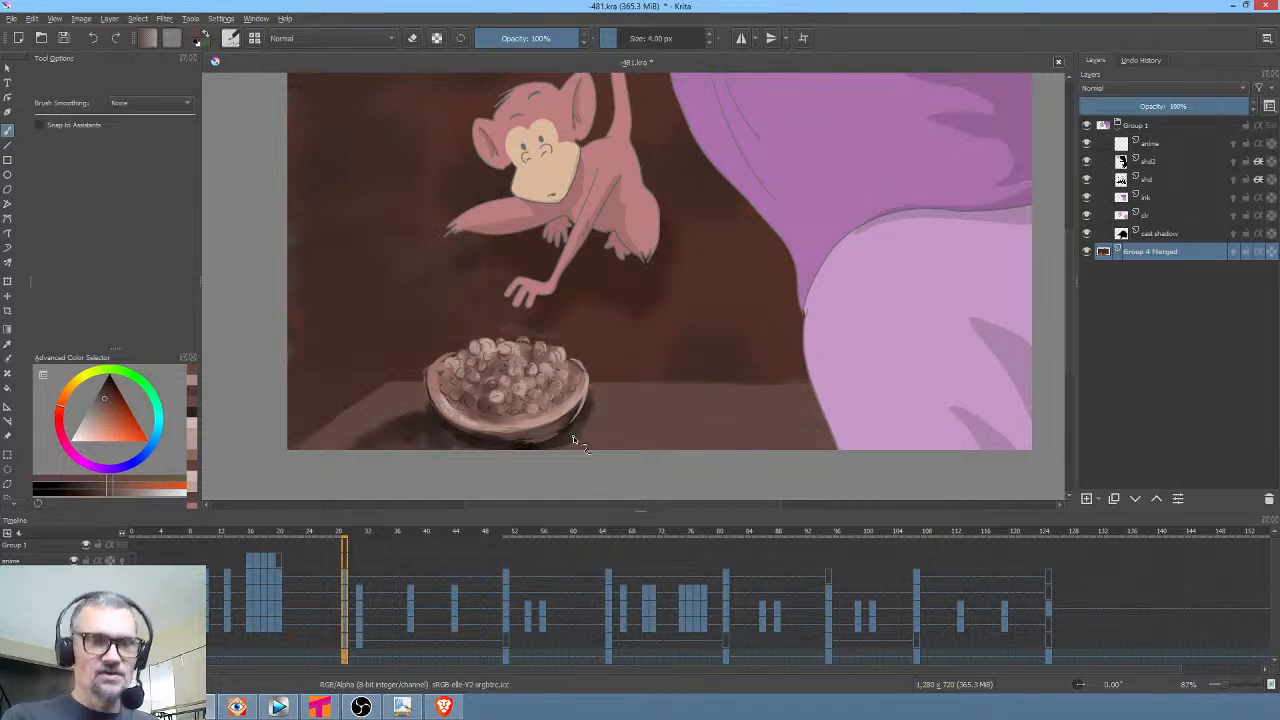
pyautogui.press('Home')
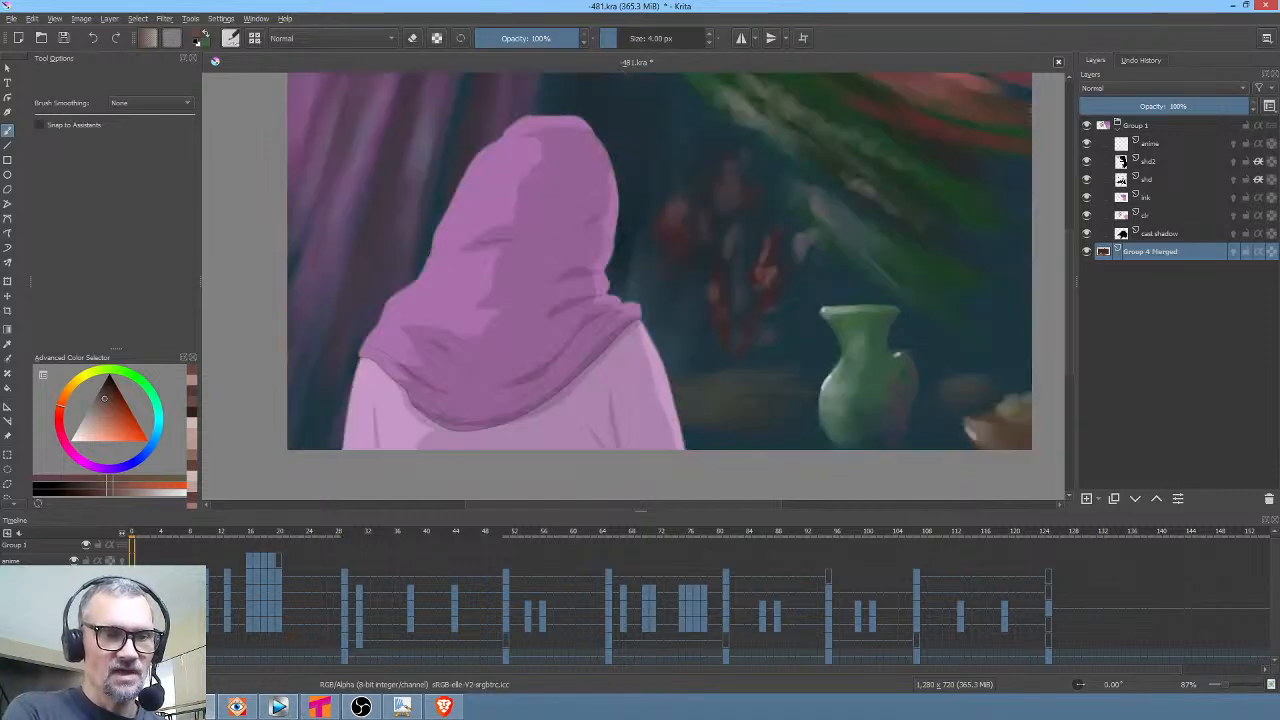
pyautogui.click(213, 658)
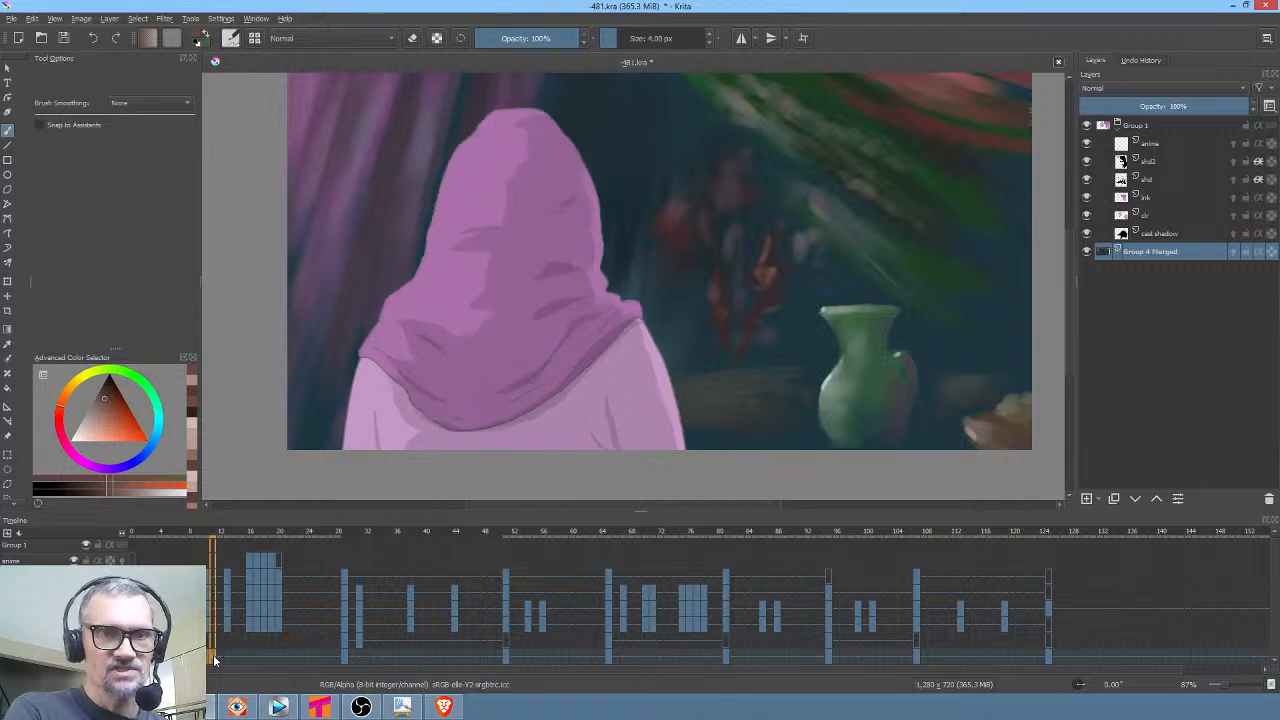
pyautogui.moveTo(213, 658); pyautogui.dragTo(369, 660)
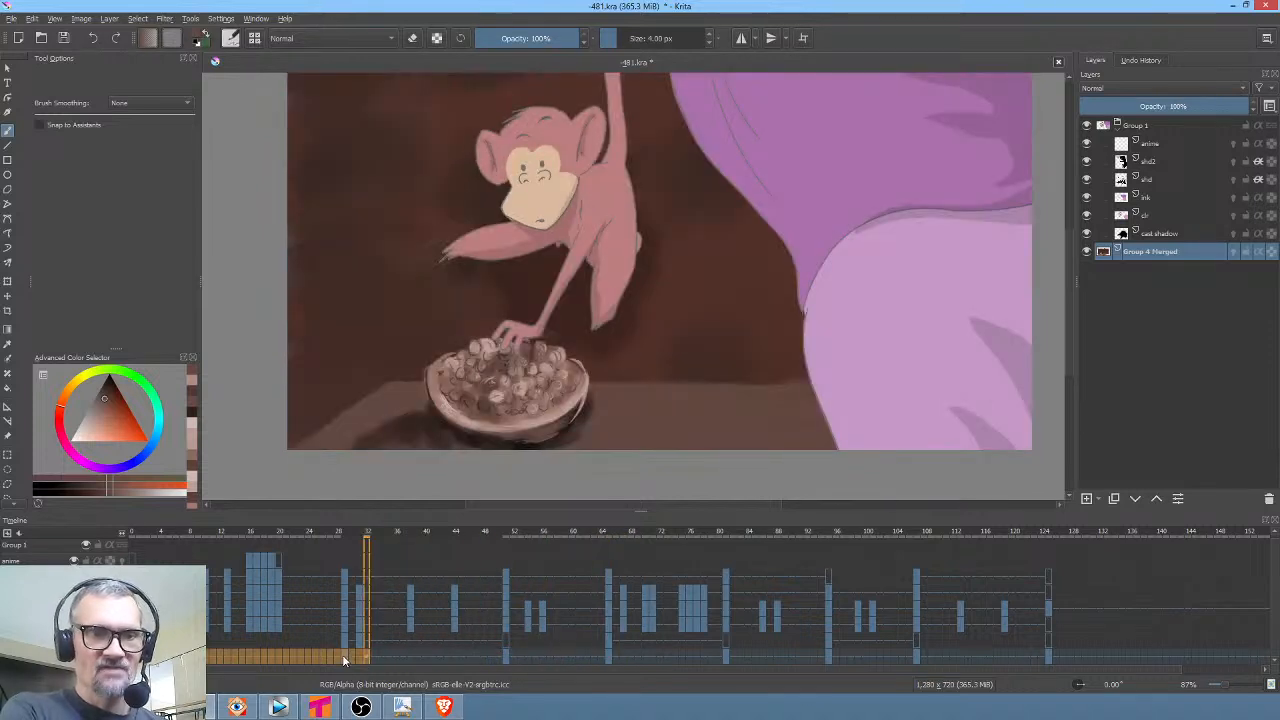
# Copy the refined bowl background keyframe from frame 29 to the monkey shots at frames 65 and 95
pyautogui.click(342, 655)
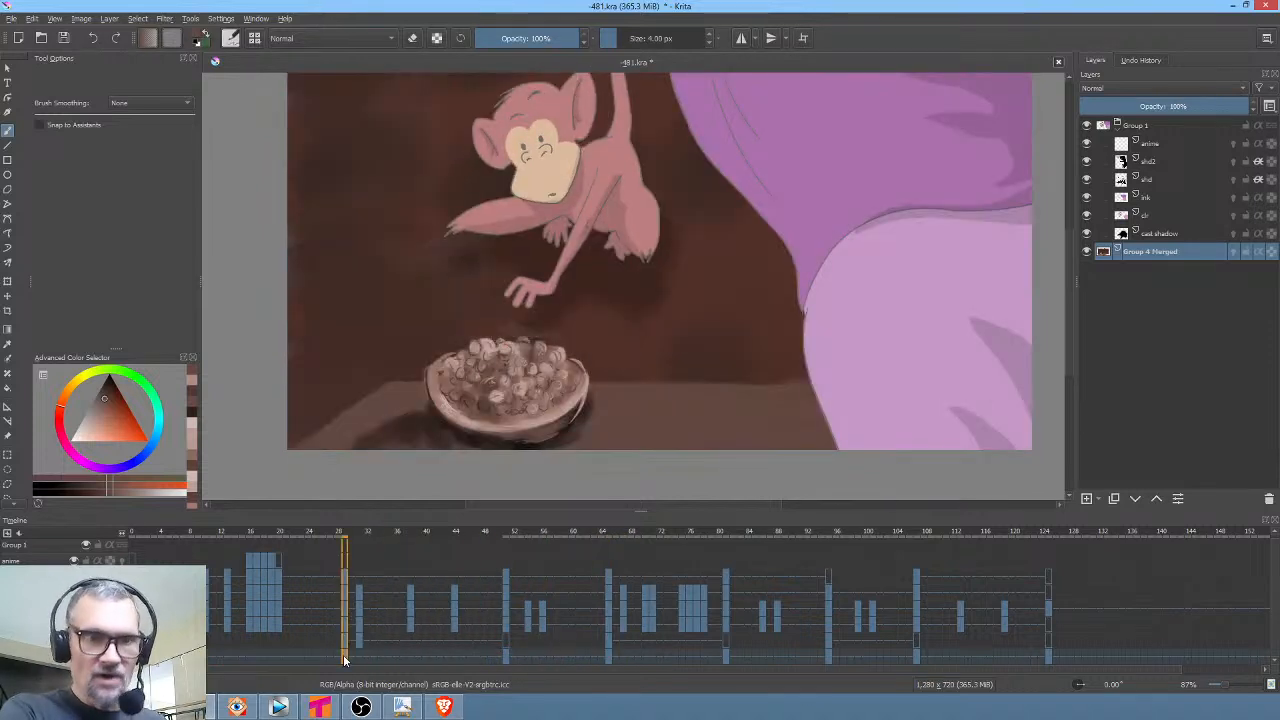
pyautogui.click(356, 661)
pyautogui.click(603, 658)
pyautogui.click(609, 656)
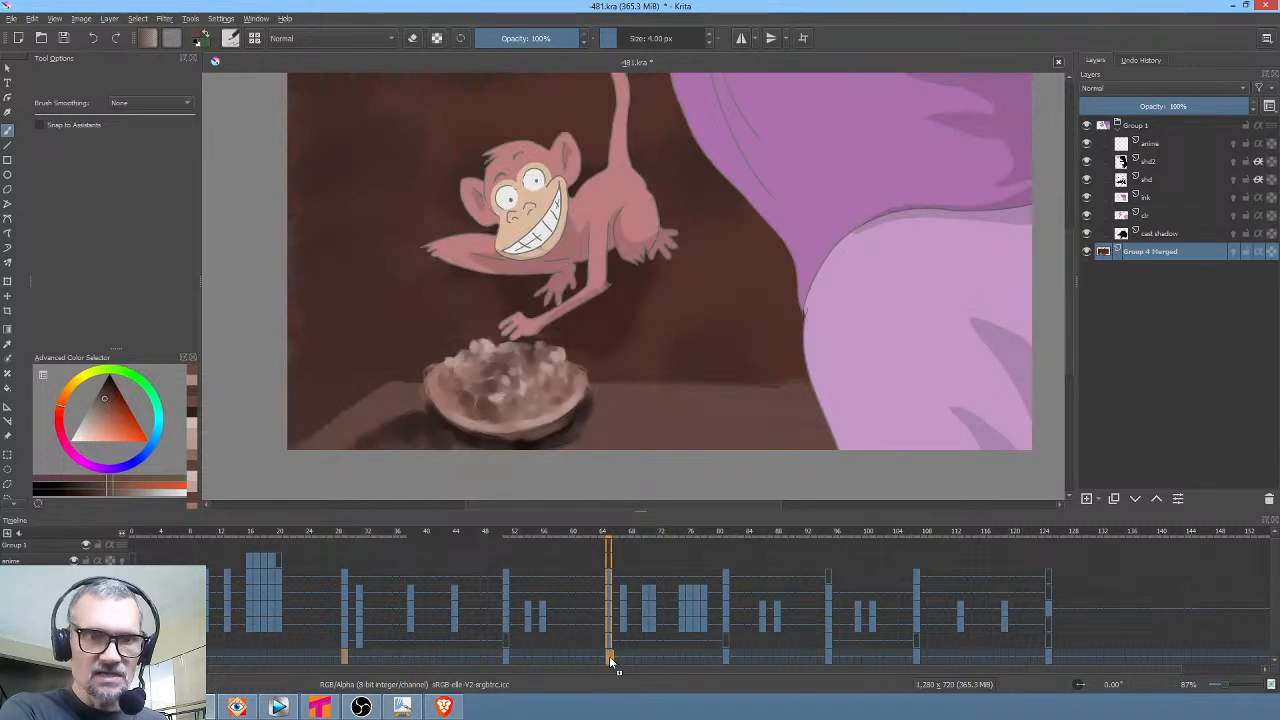
pyautogui.click(828, 655)
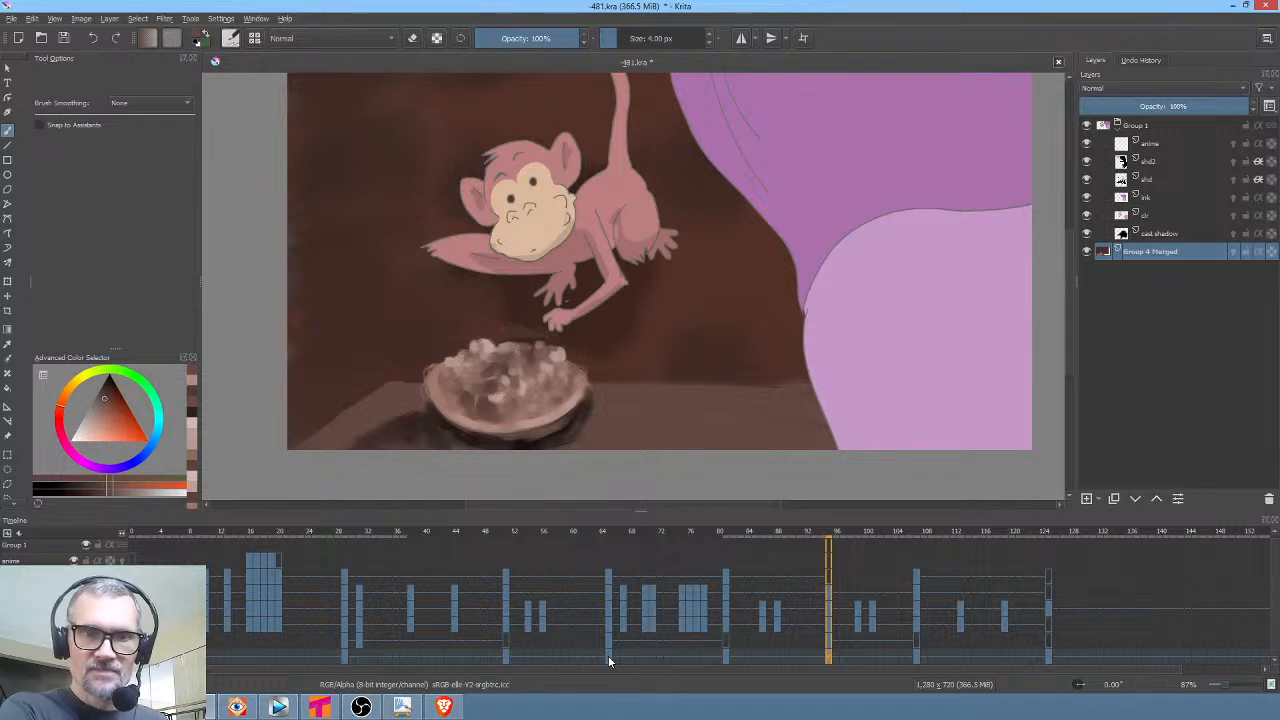
pyautogui.click(608, 657)
pyautogui.click(826, 659)
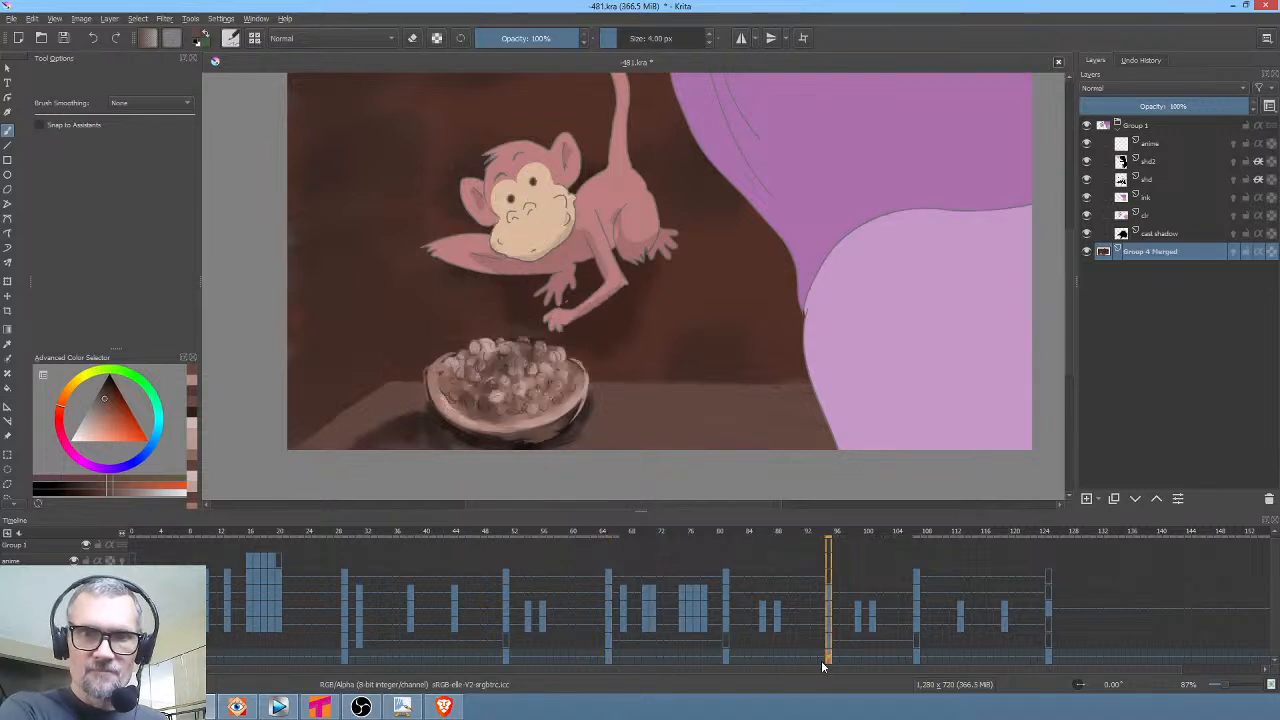
# Check the close-up shot's background around frames 90 to 107, and scrub through the whole animation to its end
pyautogui.click(916, 657)
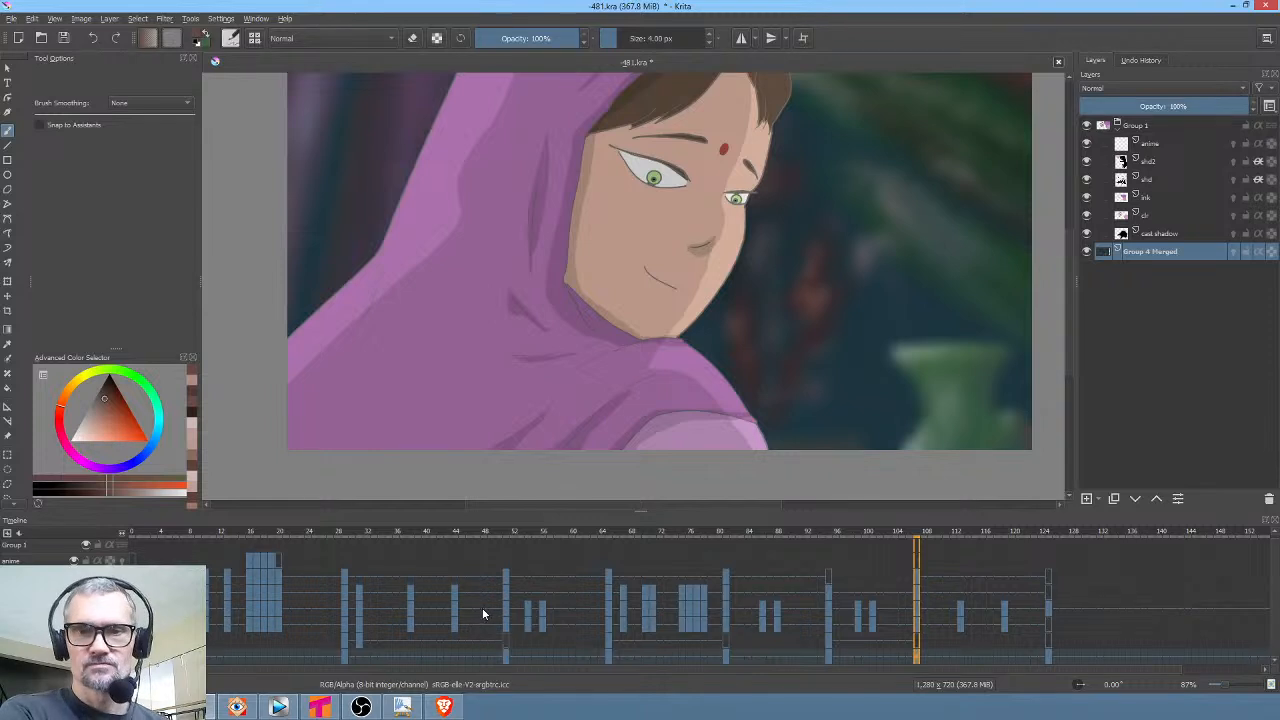
pyautogui.press('Left')
pyautogui.press('Left')
pyautogui.press('Left')
pyautogui.press('Left')
pyautogui.press('Left')
pyautogui.press('Left')
pyautogui.press('Left')
pyautogui.press('Left')
pyautogui.press('Left')
pyautogui.press('Left')
pyautogui.press('Left')
pyautogui.press('Left')
pyautogui.press('Left')
pyautogui.press('Left')
pyautogui.press('Left')
pyautogui.press('Left')
pyautogui.press('Left')
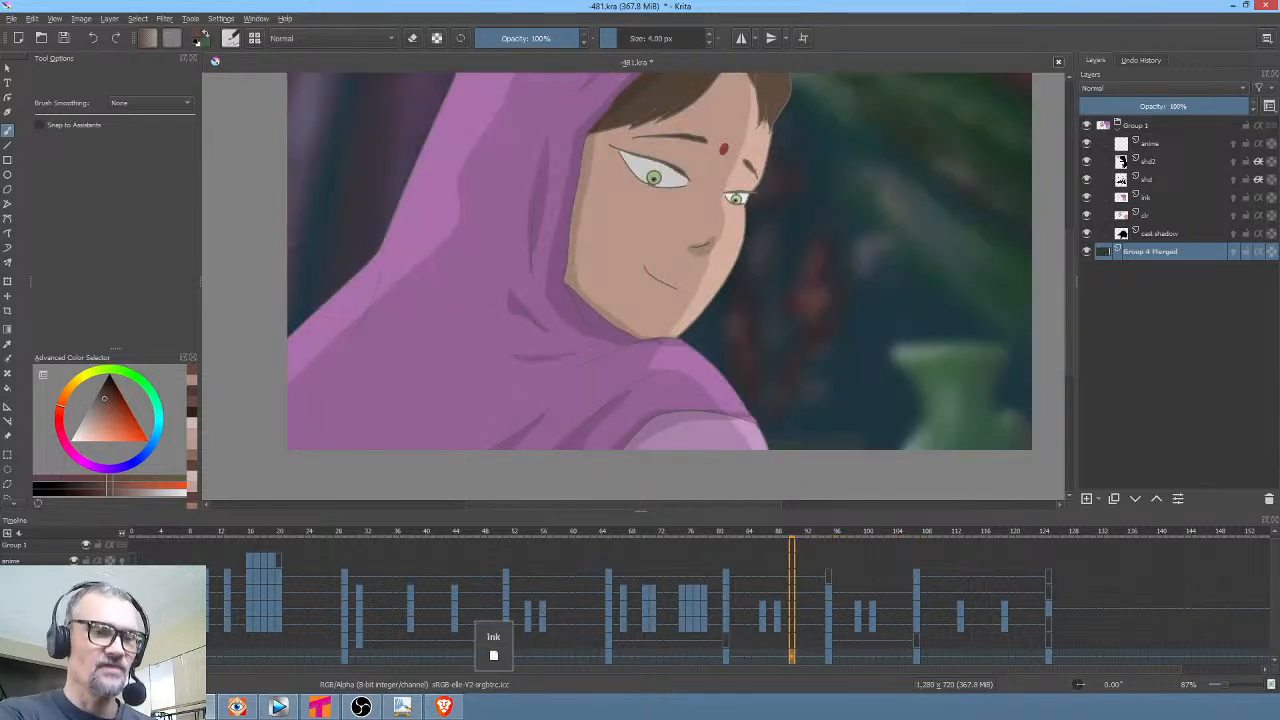
pyautogui.click(207, 660)
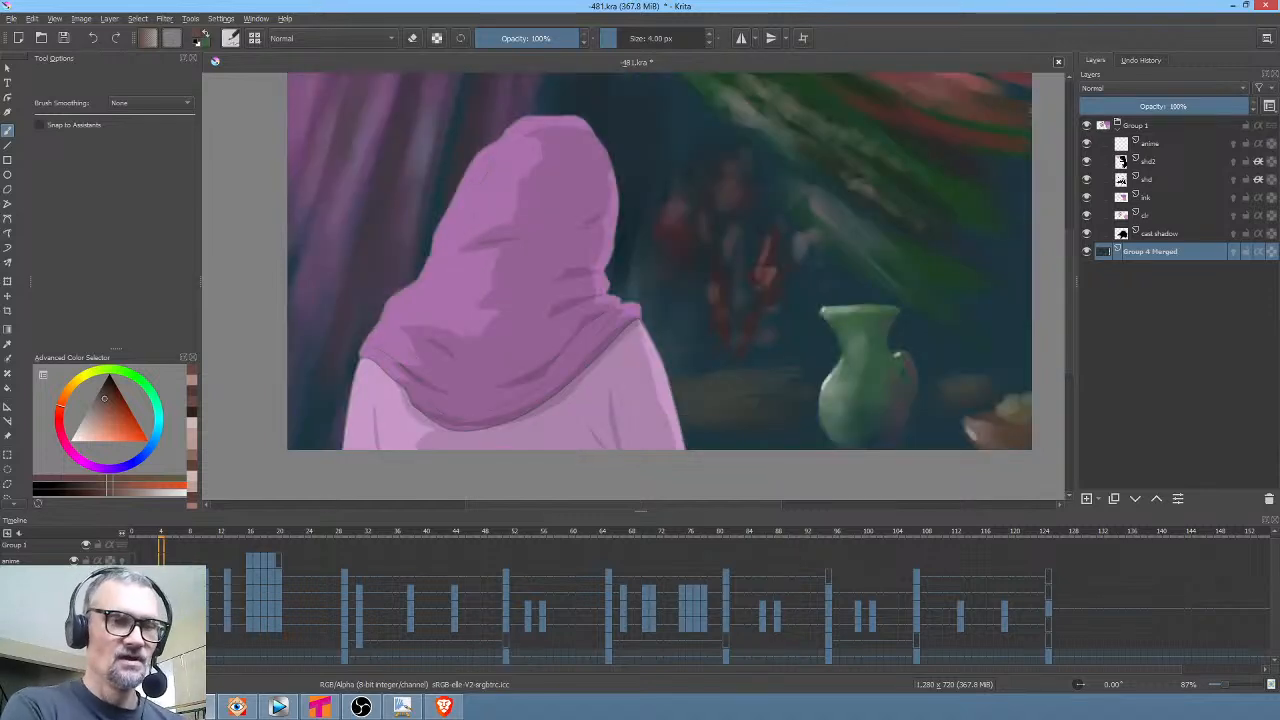
pyautogui.moveTo(207, 660)
pyautogui.mouseDown()
pyautogui.moveTo(282, 645)
pyautogui.moveTo(388, 660)
pyautogui.moveTo(769, 648)
pyautogui.moveTo(1054, 658)
pyautogui.mouseUp()
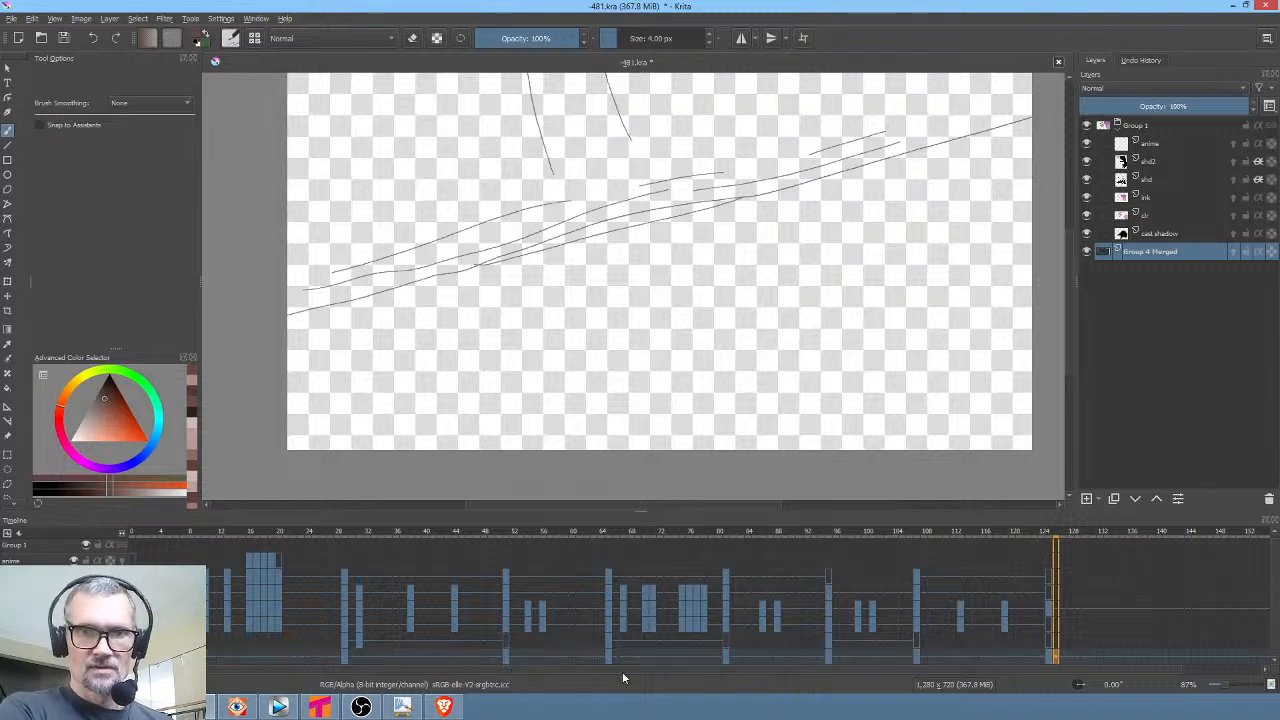
# Copy the refined bowl background keyframe from frame 65 to the last shot at frame 125
pyautogui.click(507, 656)
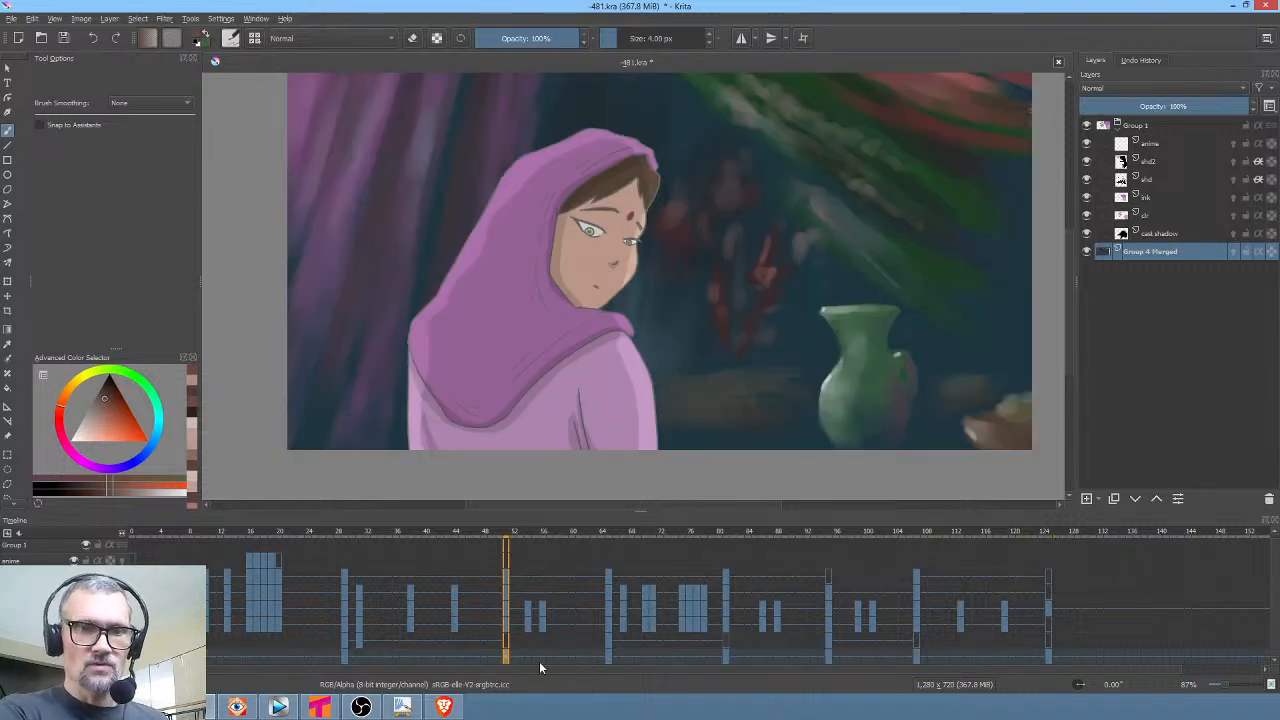
pyautogui.click(609, 657)
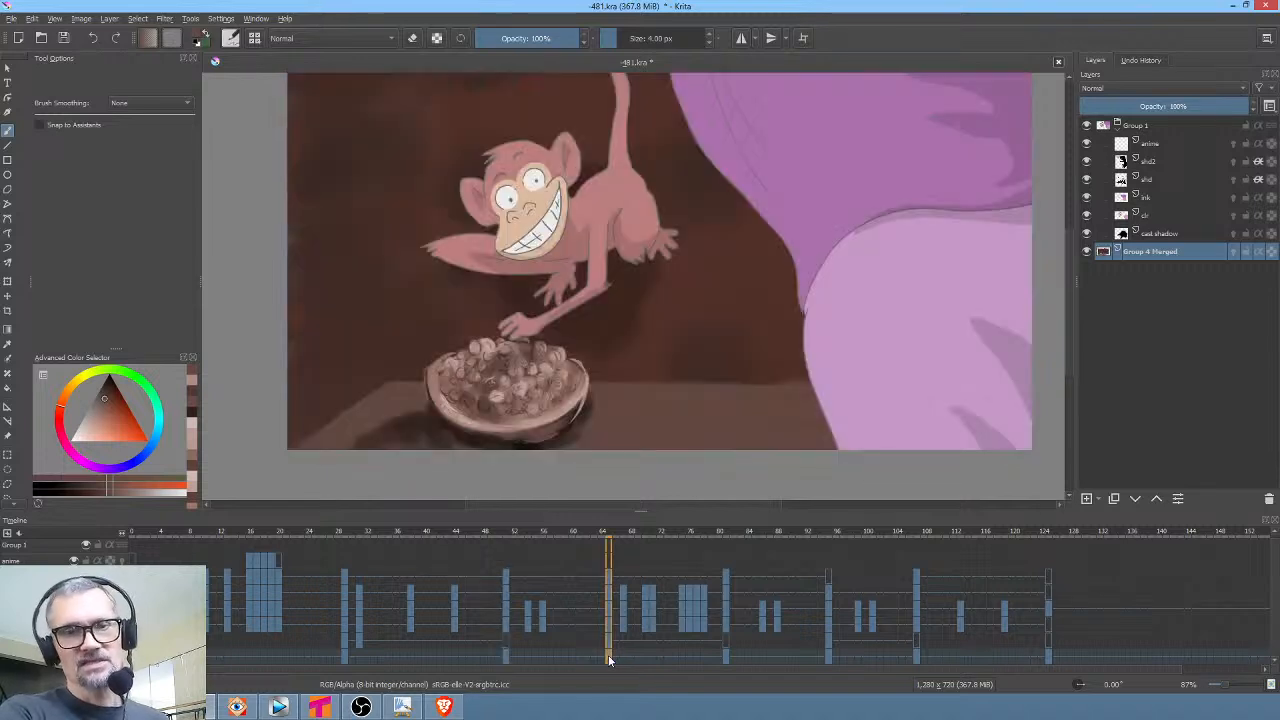
pyautogui.click(1048, 660)
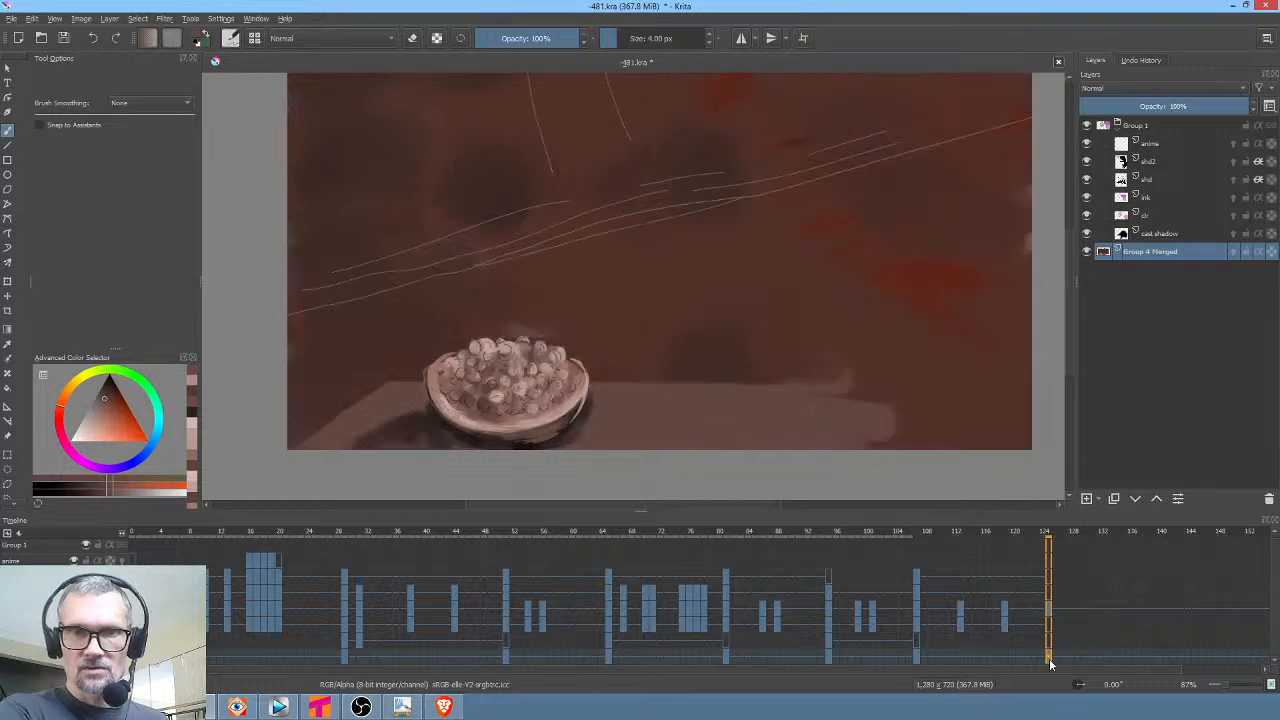
# Enlarge the frame 125 background with Transform and shift it until the bowl is outside the canvas, and save the file
pyautogui.scroll(-3, 666, 405)
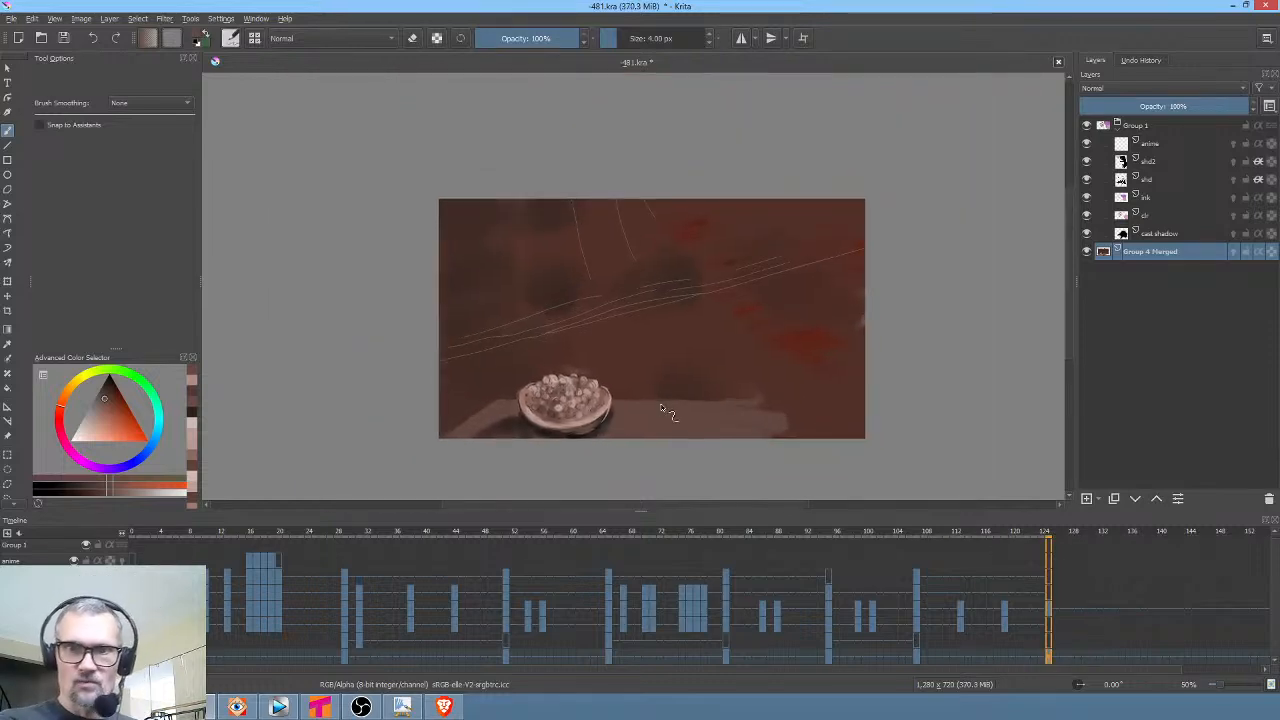
pyautogui.hotkey('ctrl', 't')
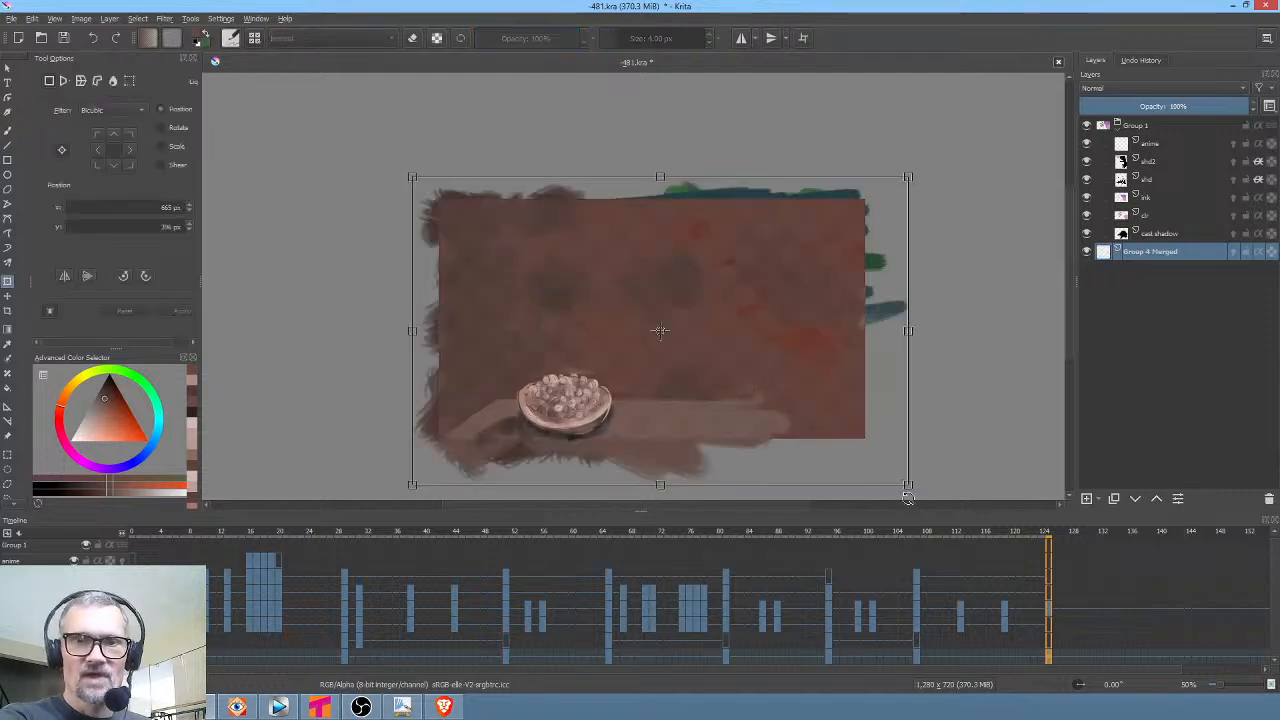
pyautogui.moveTo(907, 484); pyautogui.dragTo(986, 571)
pyautogui.moveTo(853, 347); pyautogui.dragTo(874, 391)
pyautogui.press('Return')
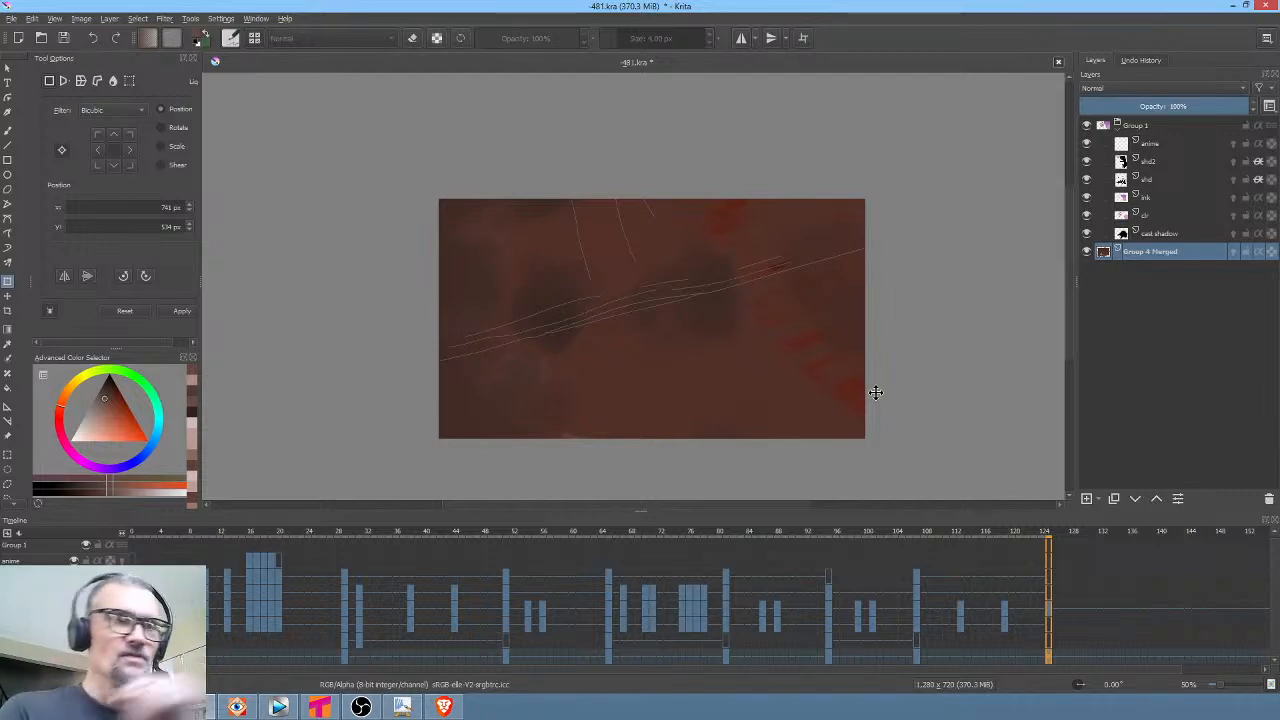
pyautogui.click(64, 38)
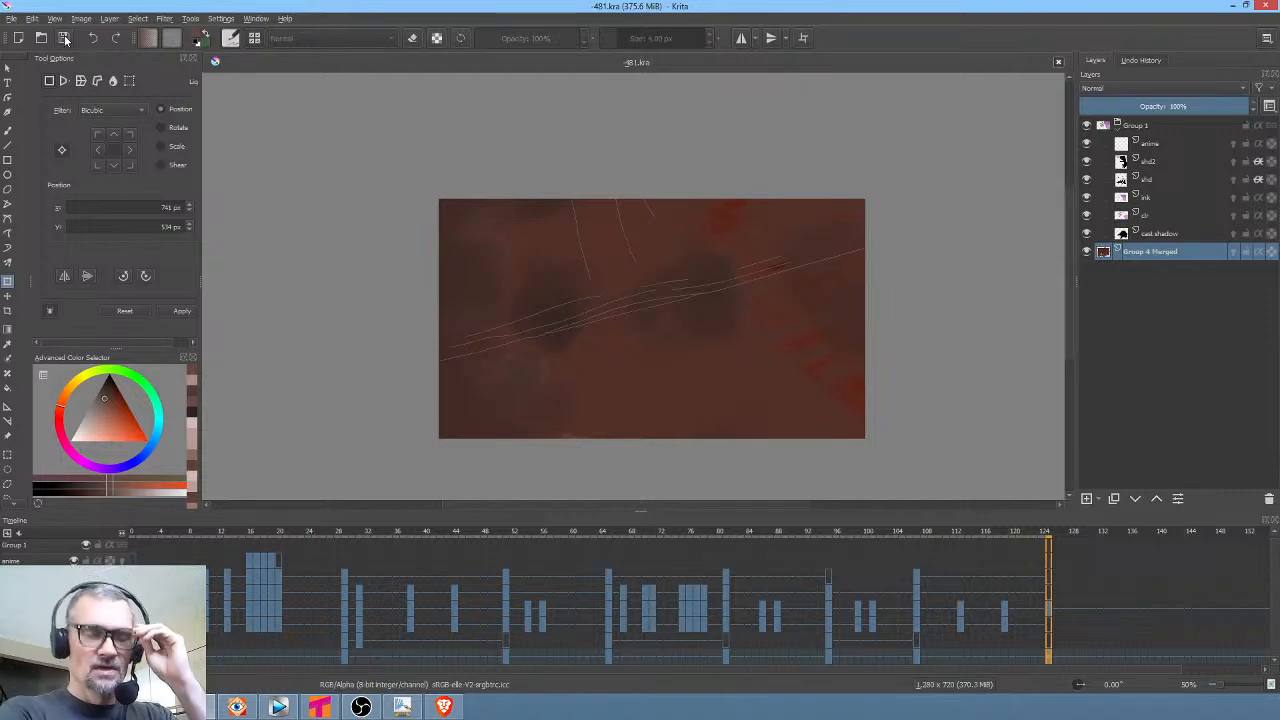
# Scrub through the monkey shot and the woman's opening shot to review the characters against their painted backgrounds
pyautogui.click(331, 708)
pyautogui.click(331, 708)
pyautogui.click(628, 568)
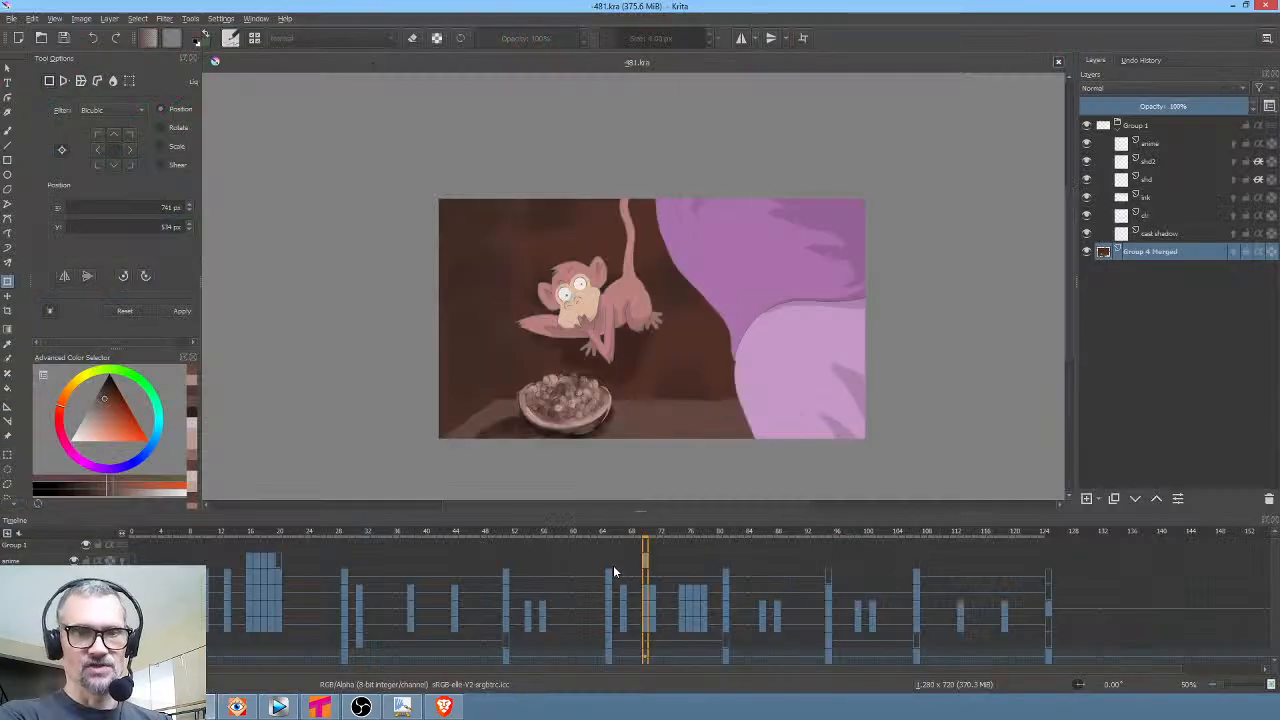
pyautogui.moveTo(644, 556); pyautogui.dragTo(563, 556)
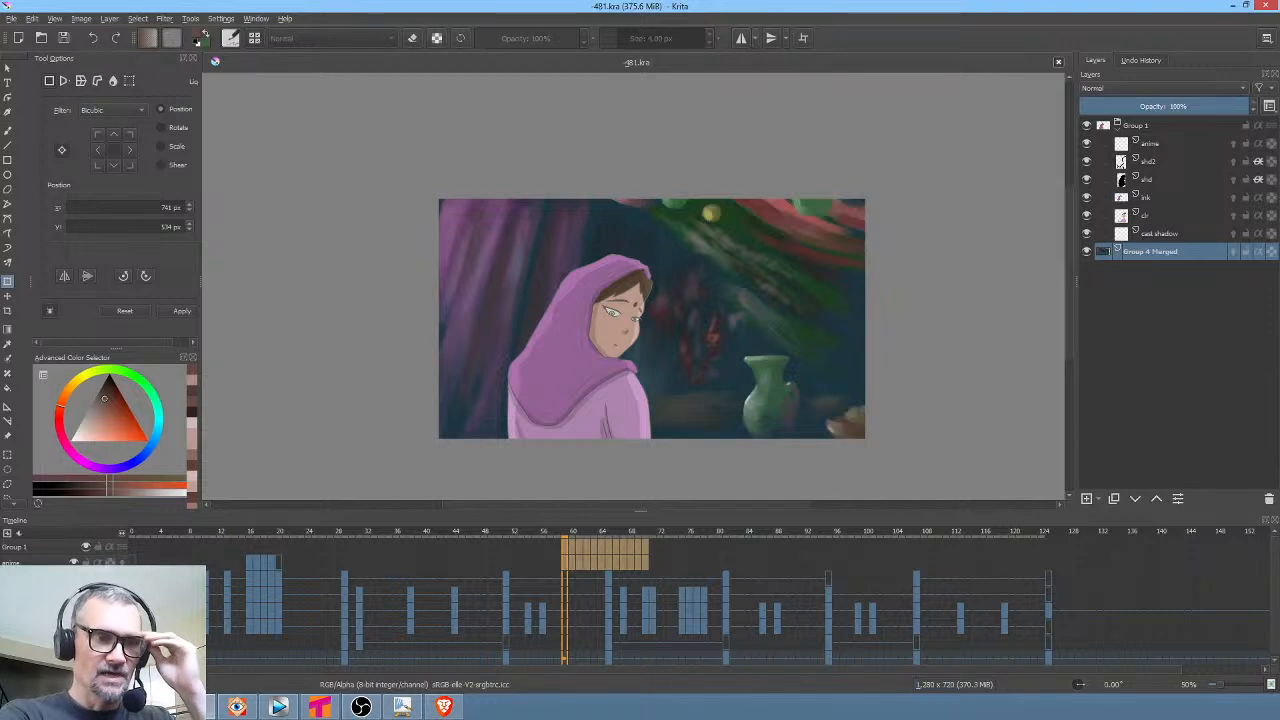
pyautogui.click(132, 533)
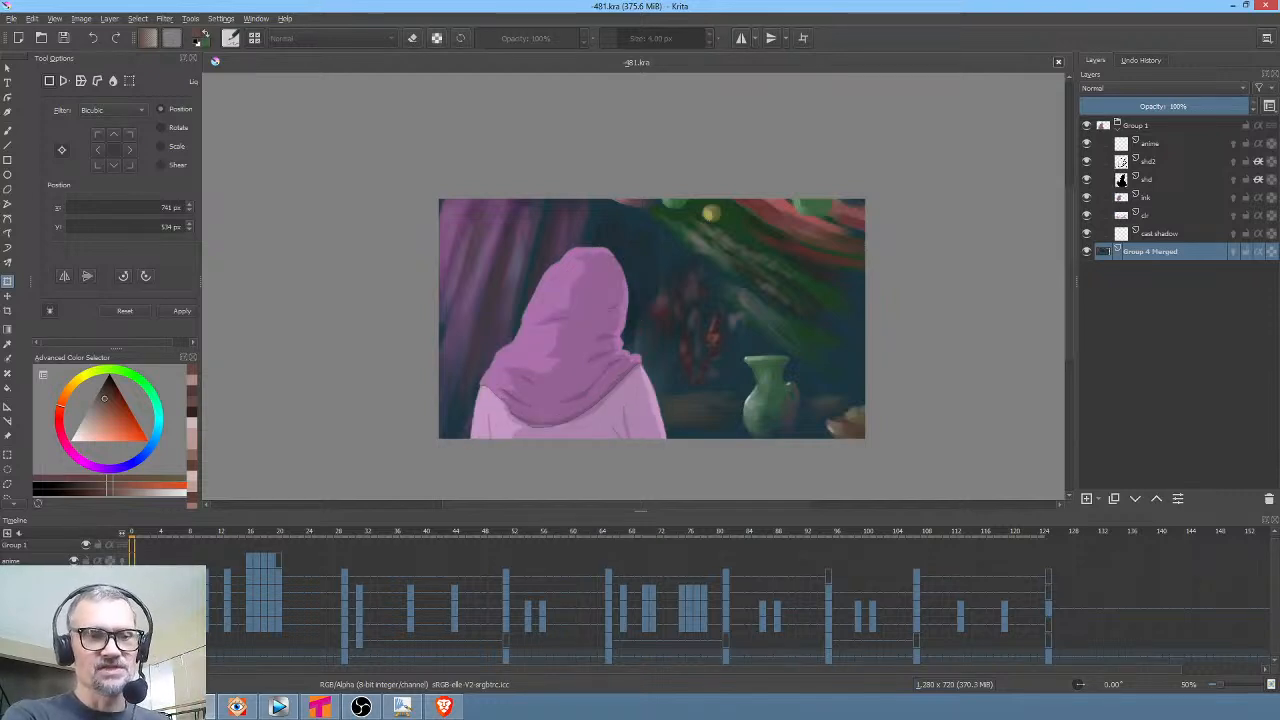
pyautogui.moveTo(132, 533); pyautogui.dragTo(293, 533)
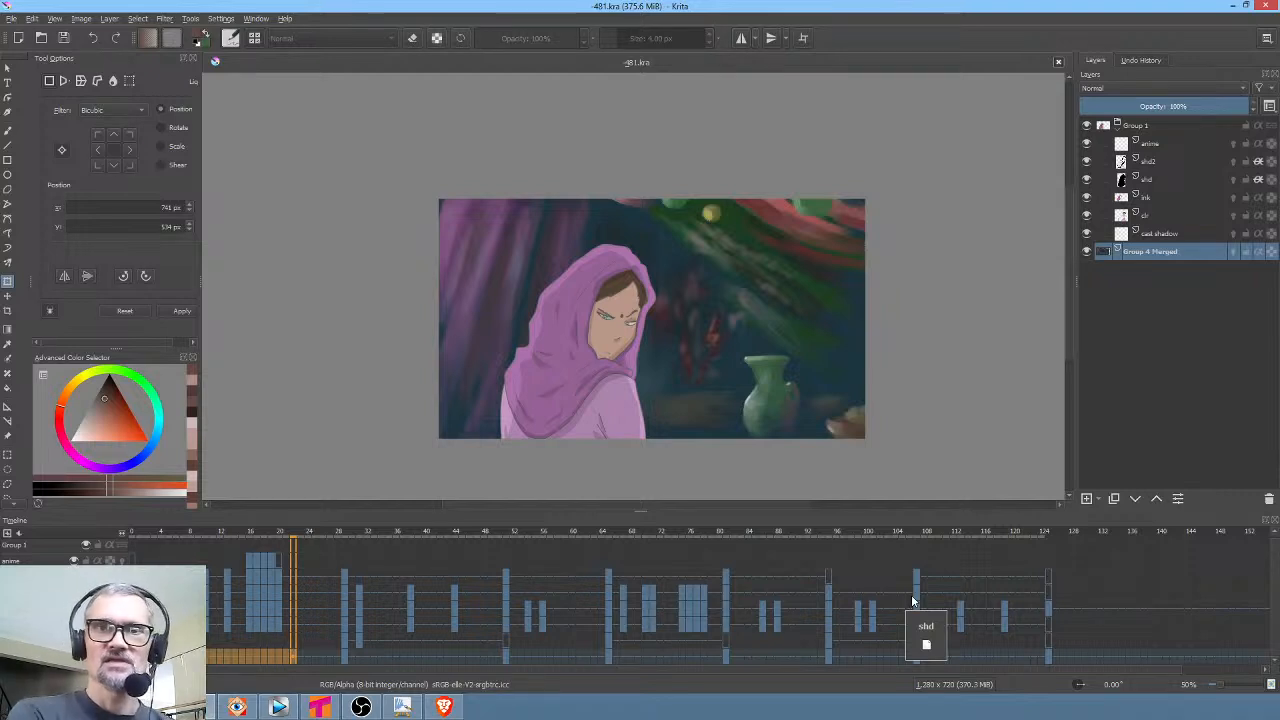
# Copy the full canvas of Group 1 at frame 22, and switch to Tahoma2D to start a new scene, discarding changes
pyautogui.click(1149, 127)
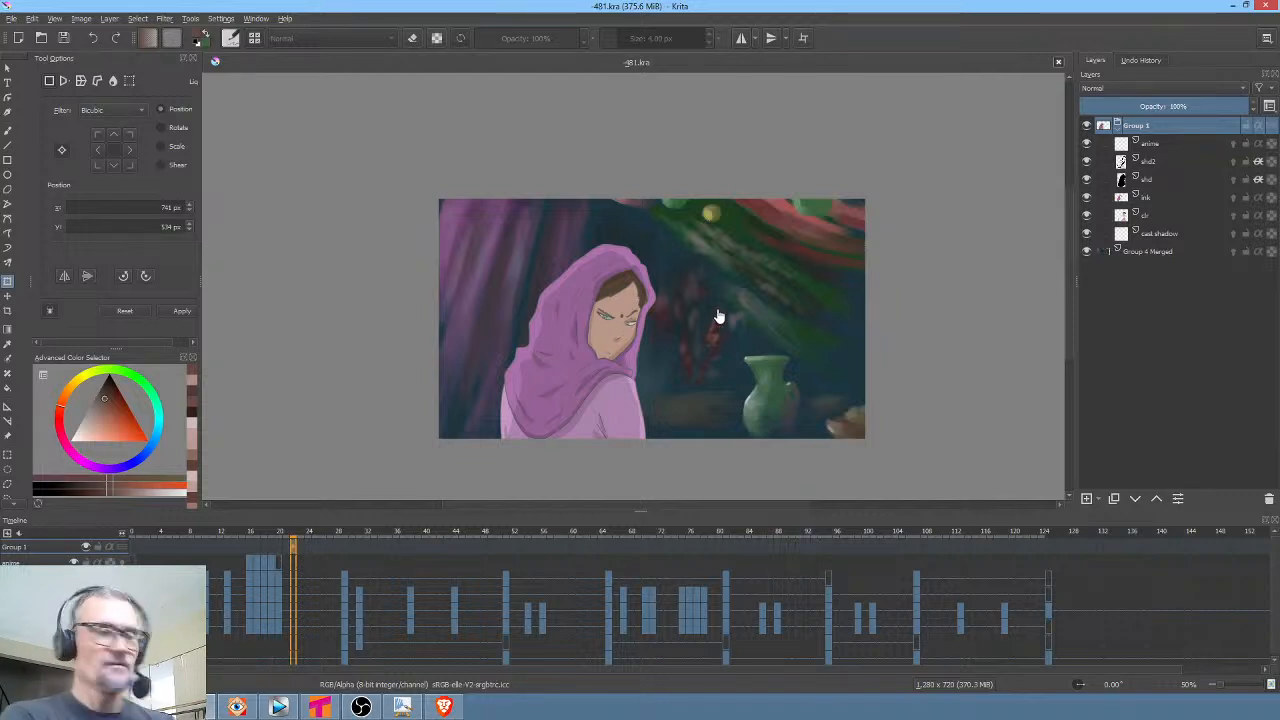
pyautogui.hotkey('ctrl', 'a')
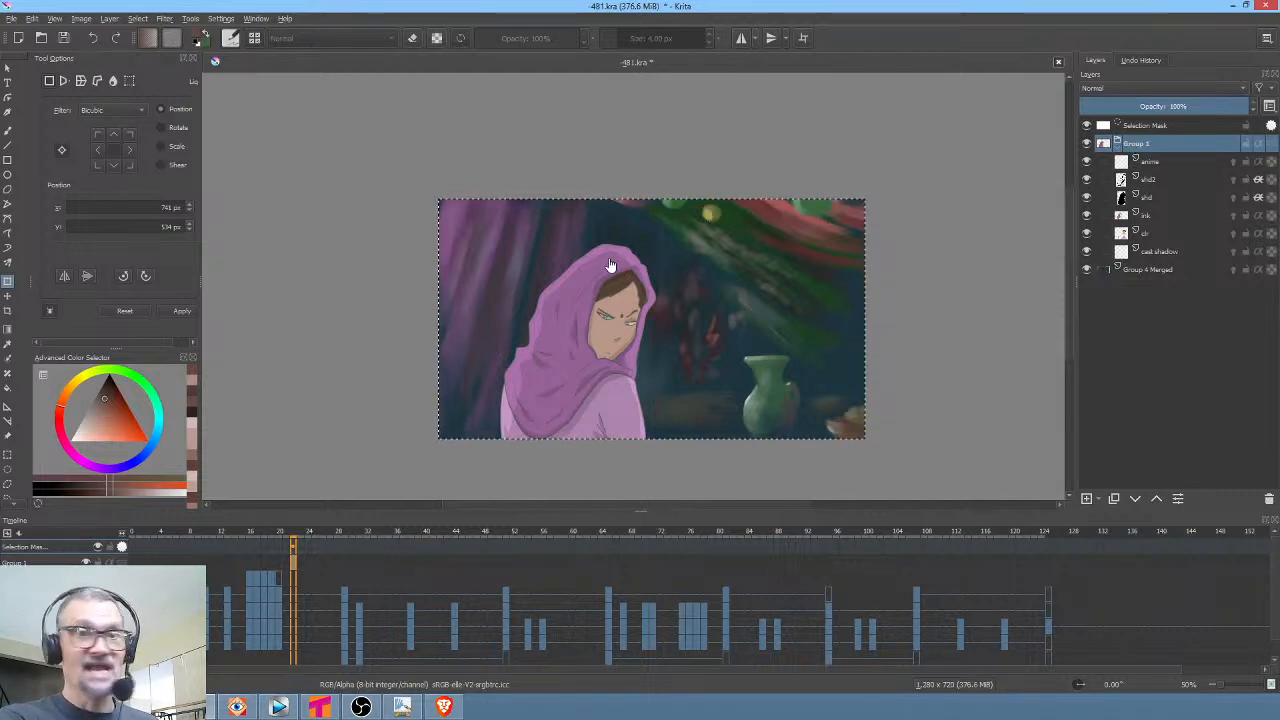
pyautogui.click(320, 707)
pyautogui.click(10, 20)
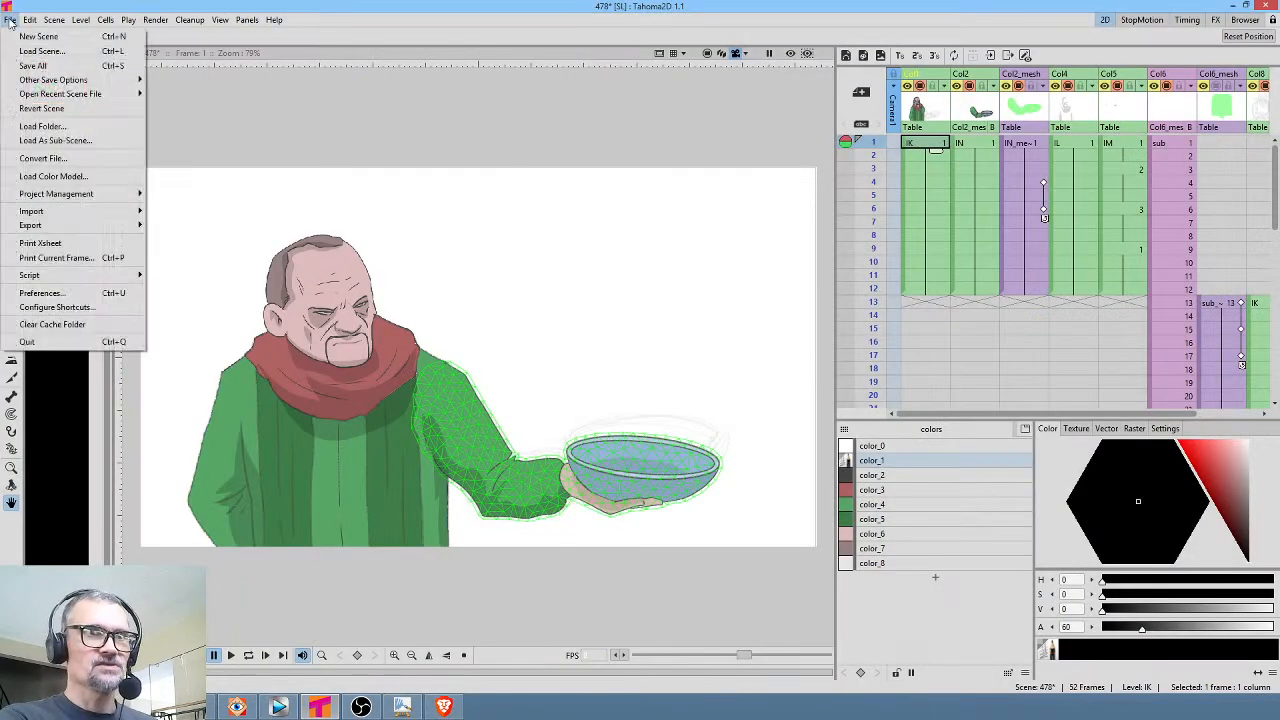
pyautogui.click(37, 36)
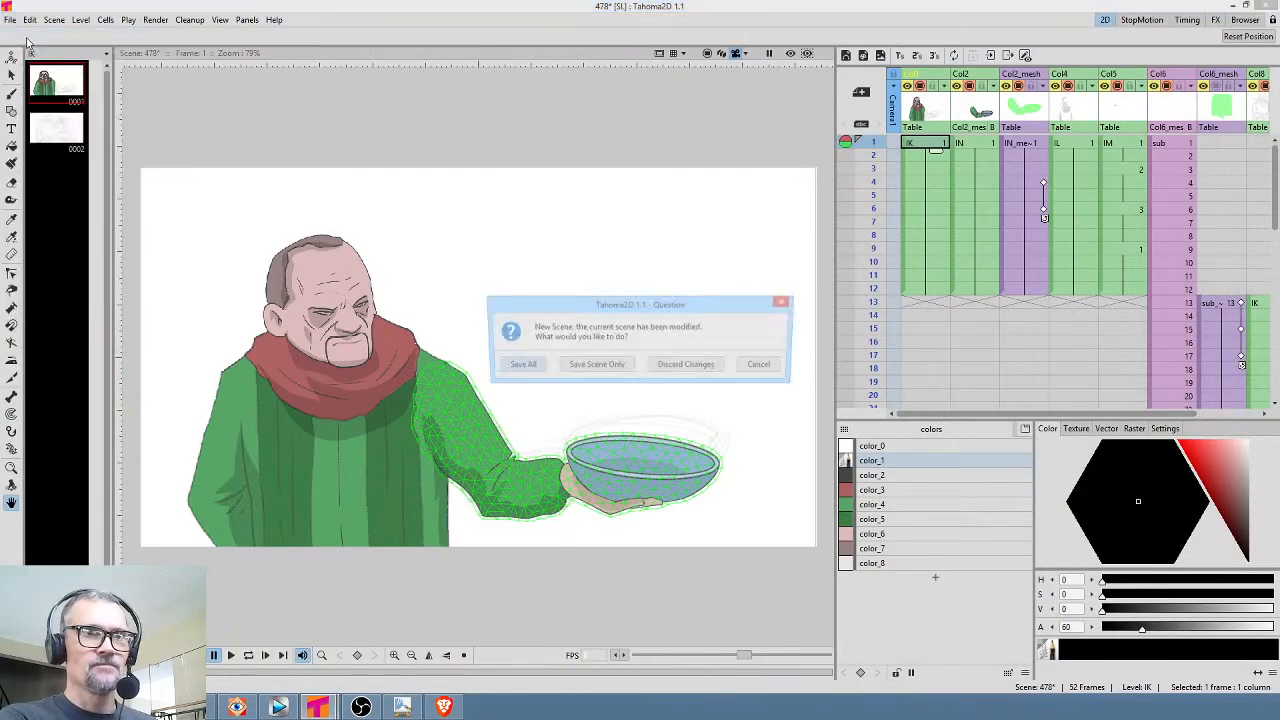
pyautogui.click(687, 367)
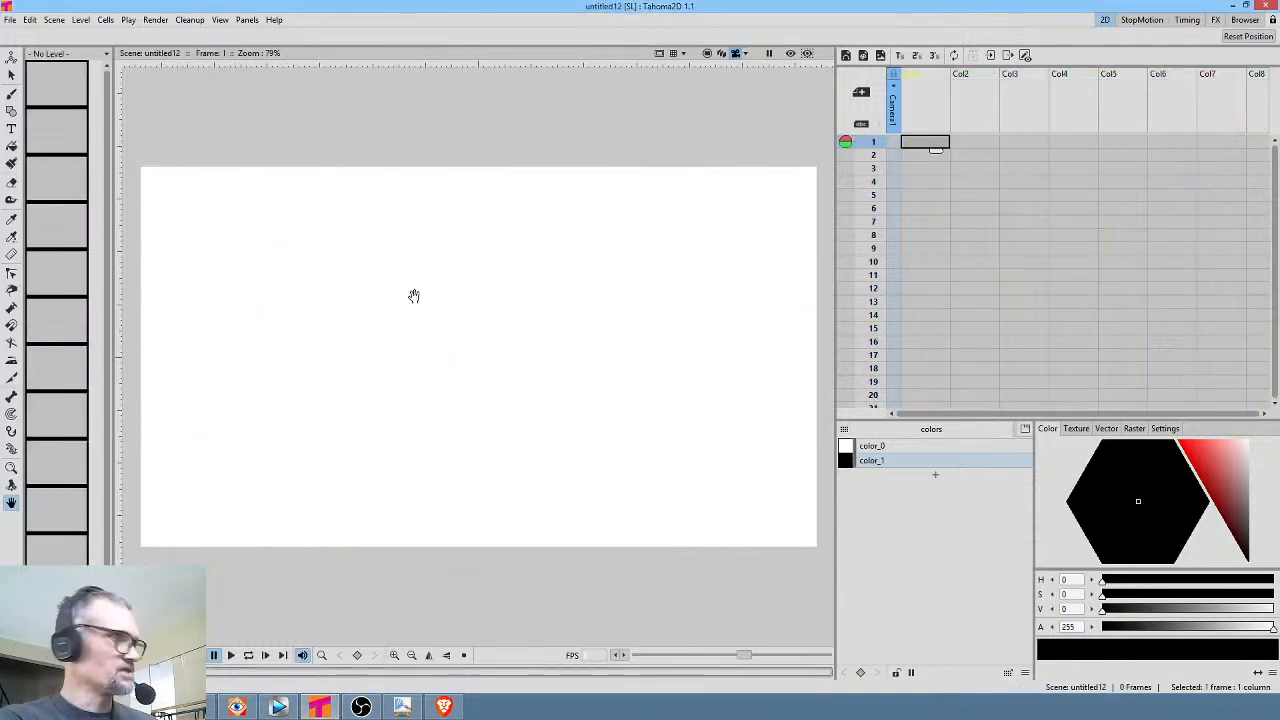
# Check Group 1's visibility in Krita, and paste the copied woman artwork into frame 1 of Tahoma2D's first column
pyautogui.hotkey('ctrl', 'v')
pyautogui.click(641, 367)
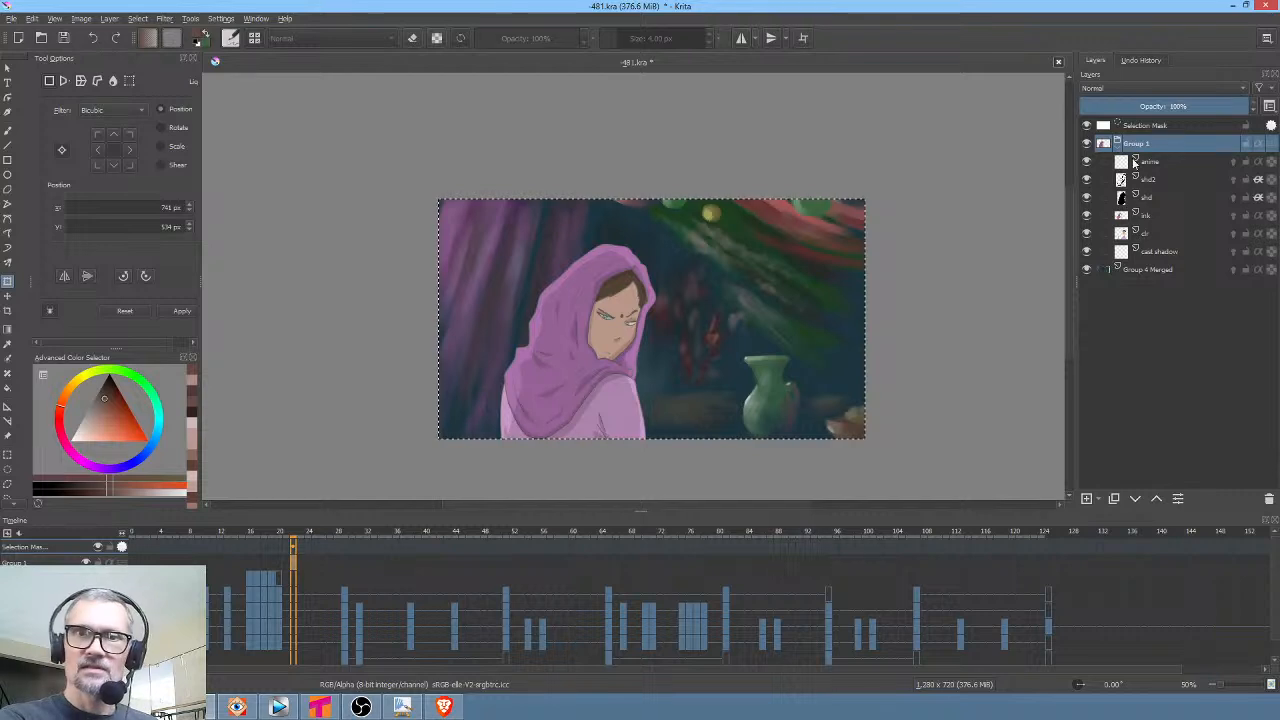
pyautogui.click(1089, 144)
pyautogui.click(1089, 144)
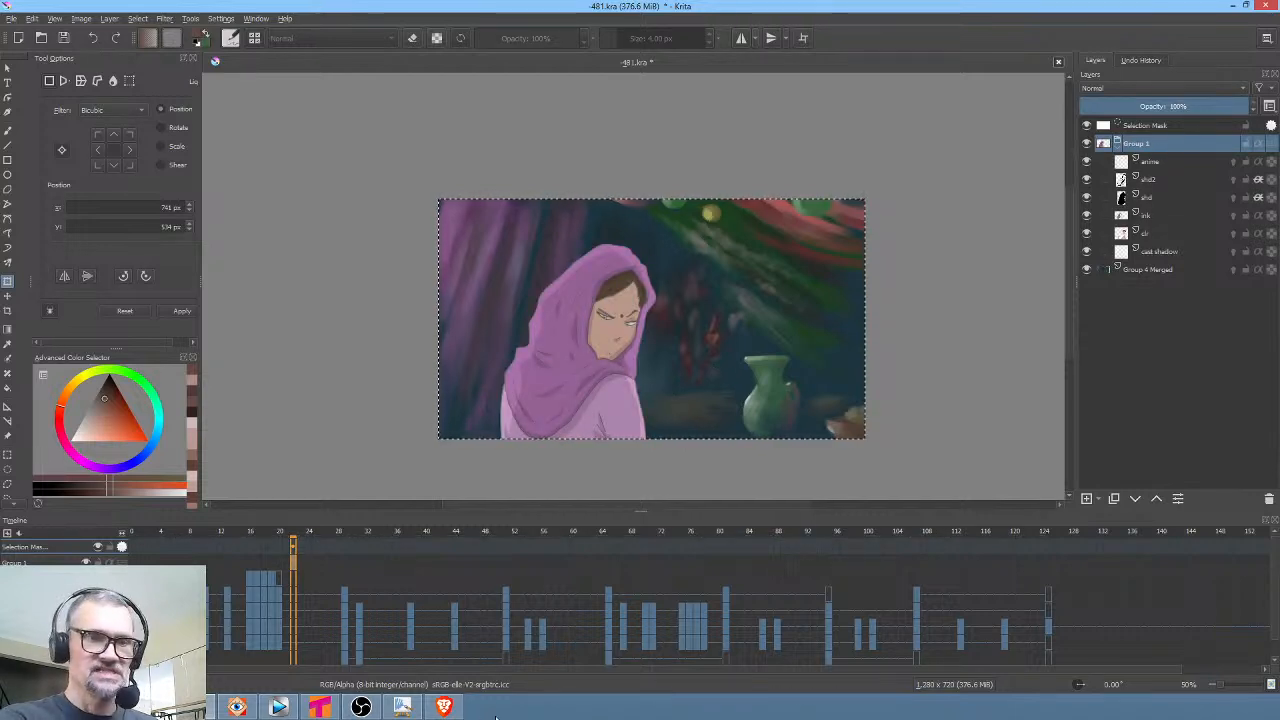
pyautogui.click(328, 707)
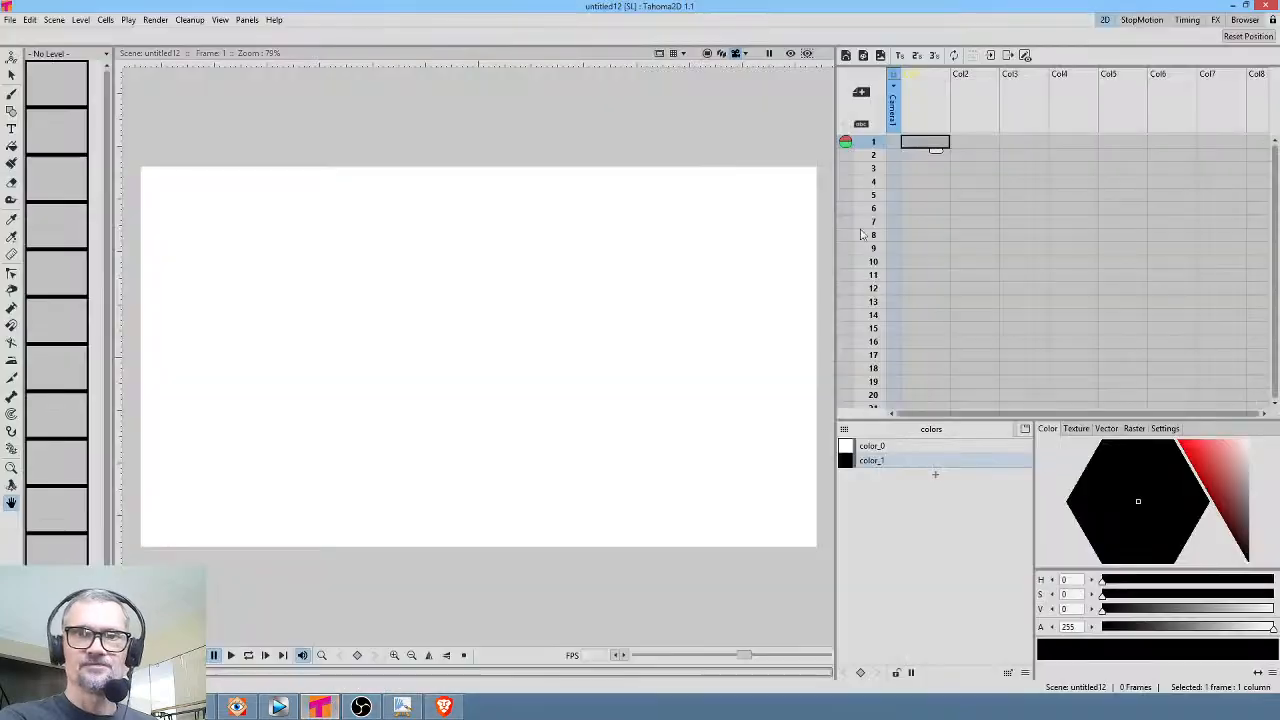
pyautogui.click(920, 149)
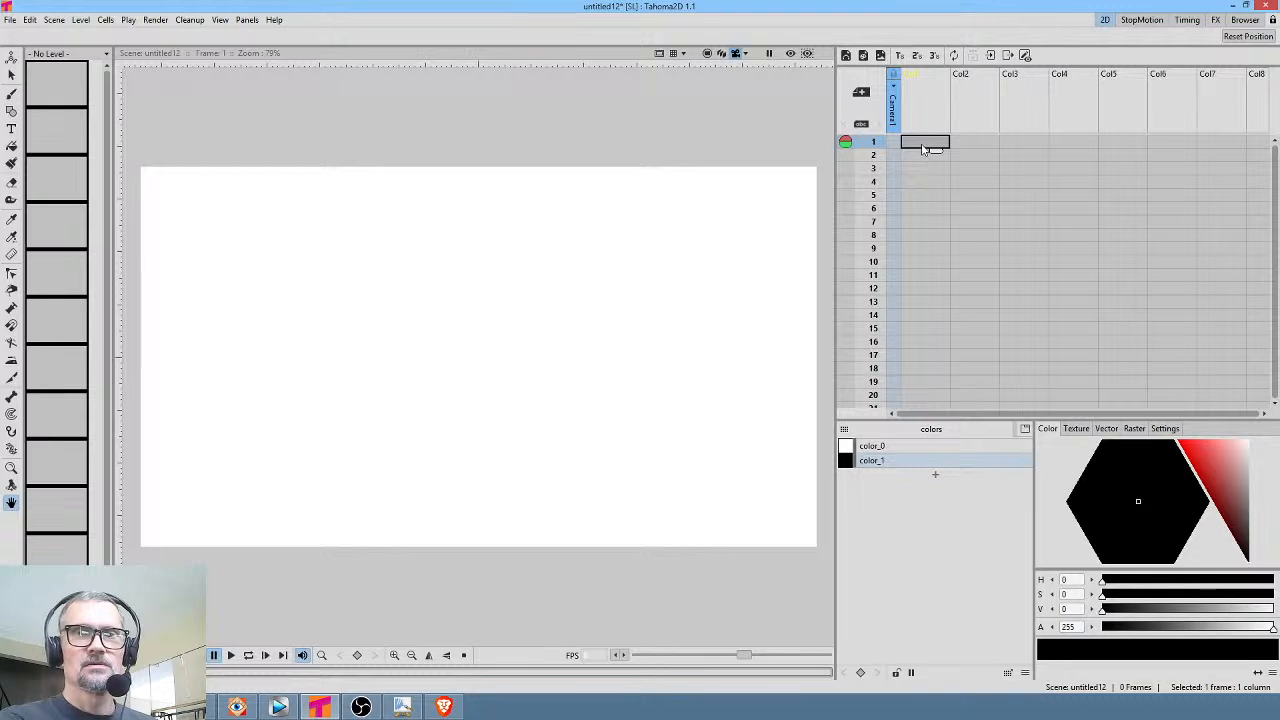
pyautogui.hotkey('ctrl', 'v')
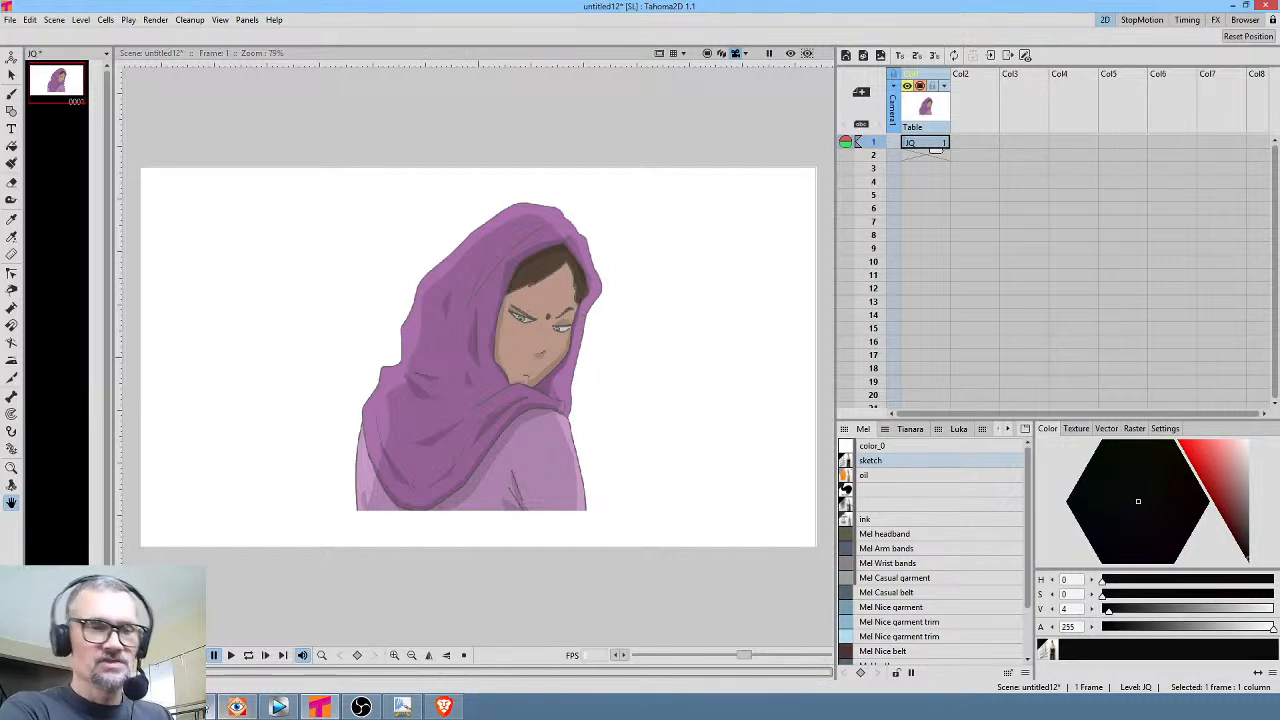
# Compare the woman's artwork in Krita and Tahoma2D, and view the tent scene at 00:01:53.06 on the Vegas Pro timeline
pyautogui.click(237, 707)
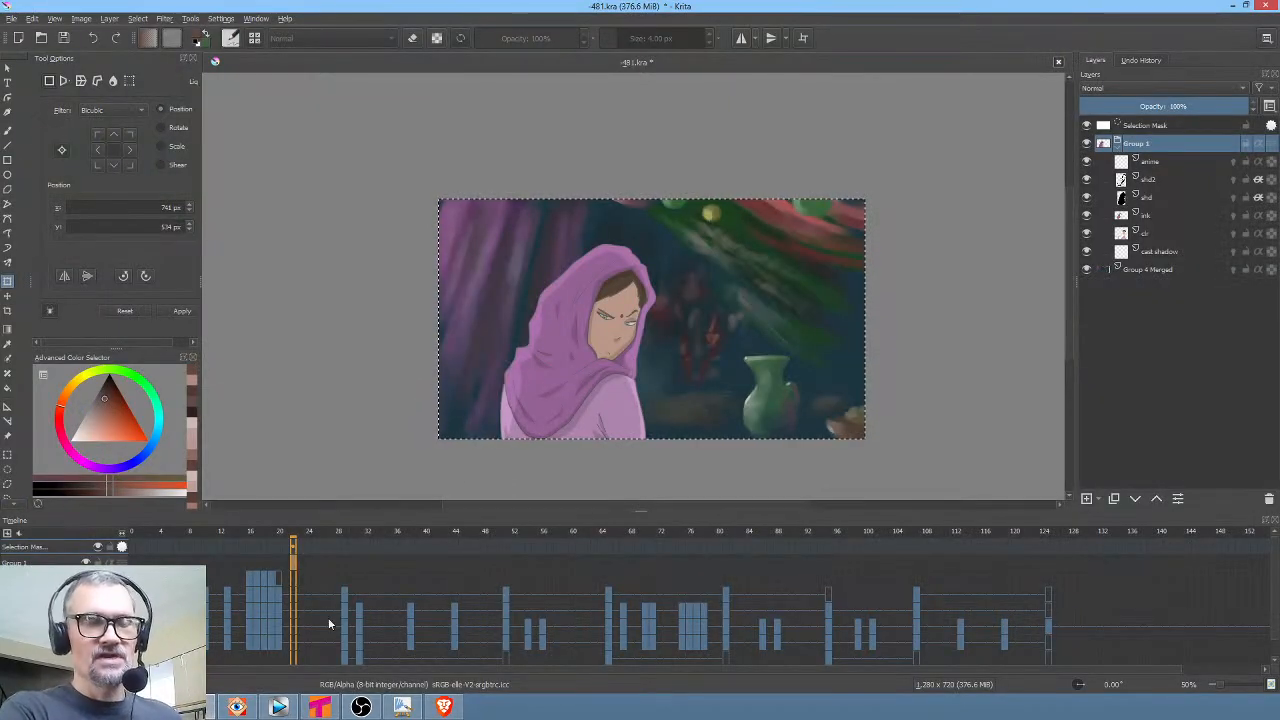
pyautogui.click(323, 707)
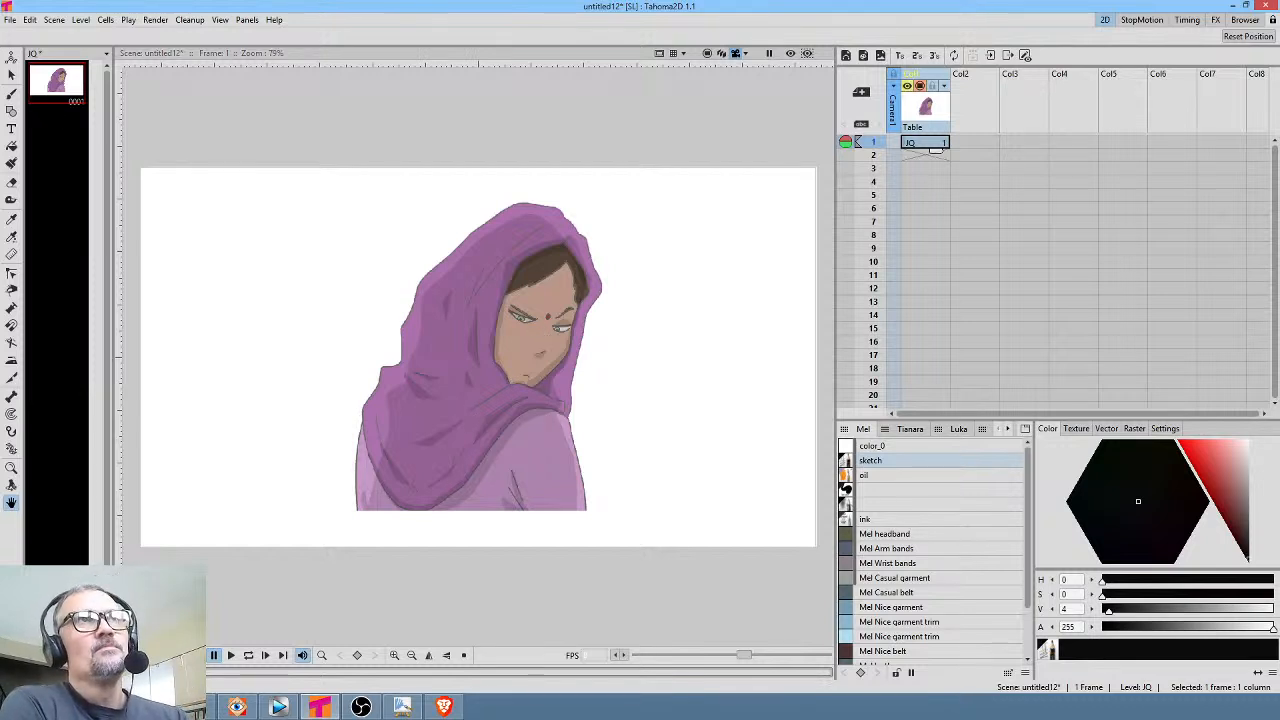
pyautogui.moveTo(640, 220); pyautogui.dragTo(265, 98)
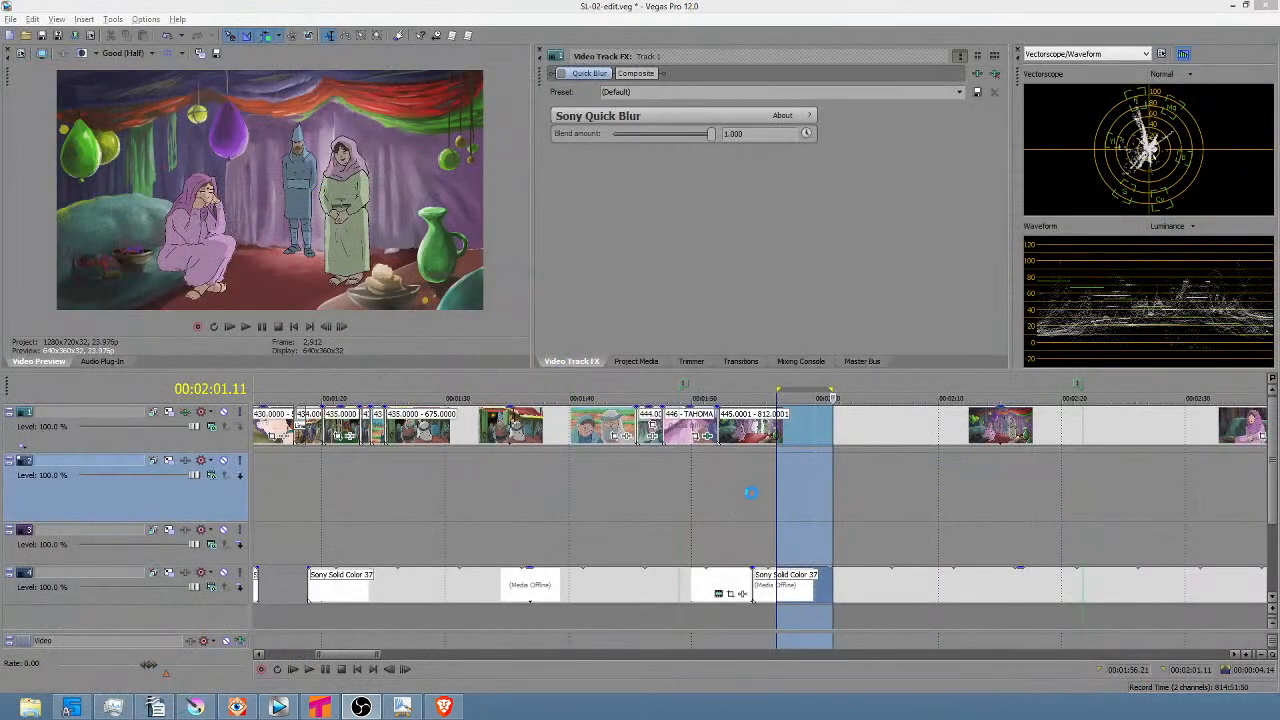
pyautogui.click(761, 496)
pyautogui.scroll(-5, 768, 505)
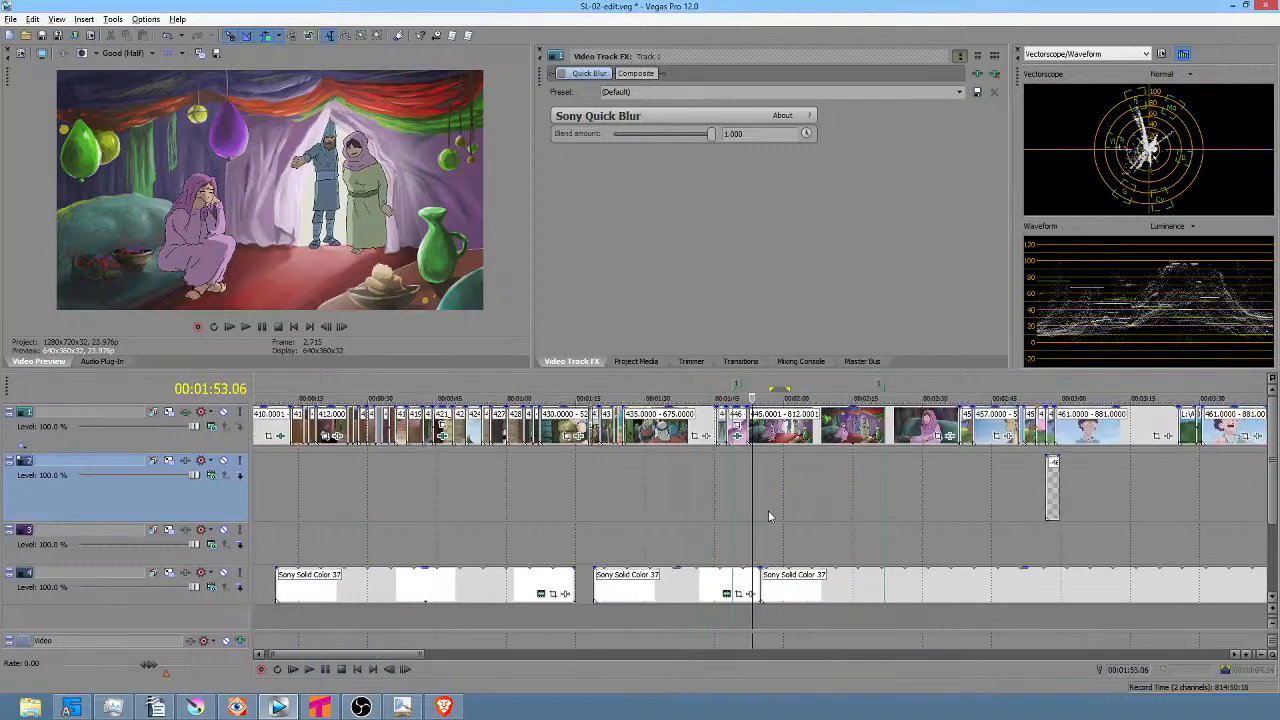
# View Krita's Render Animation settings for an image sequence and Tahoma2D's Output Settings, dismissing both
pyautogui.moveTo(526, 478); pyautogui.dragTo(550, 482)
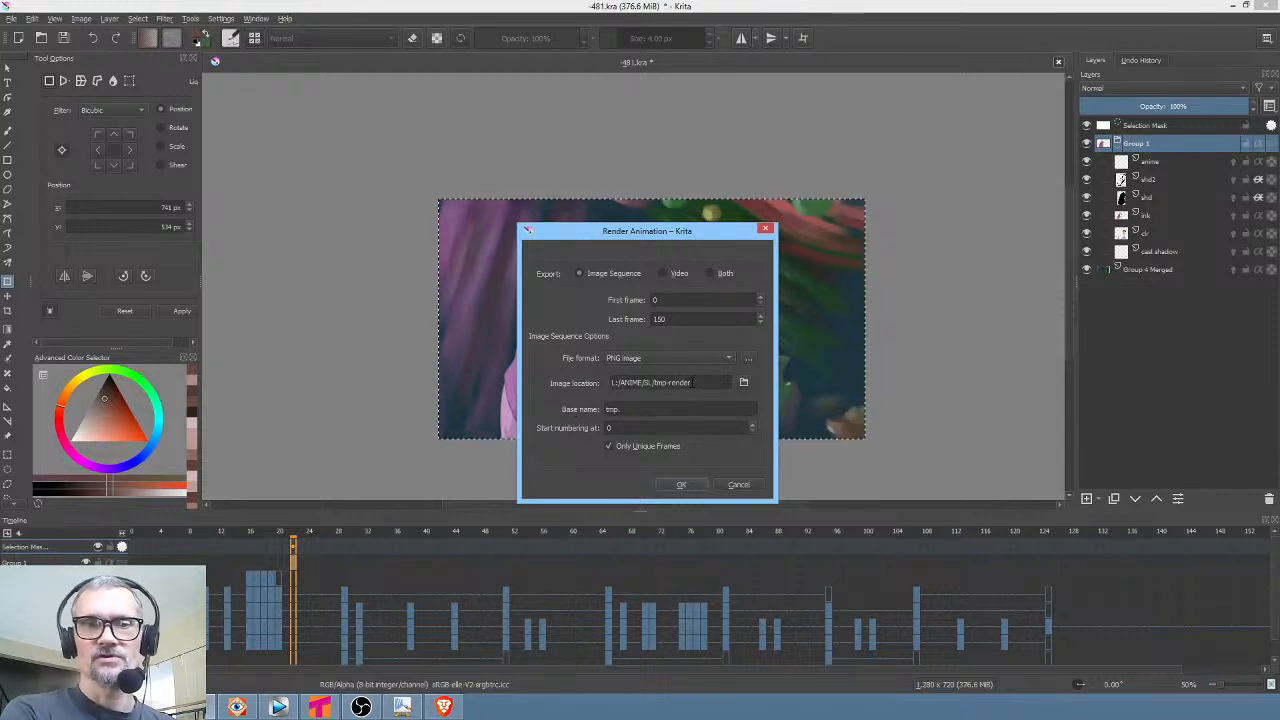
pyautogui.click(767, 230)
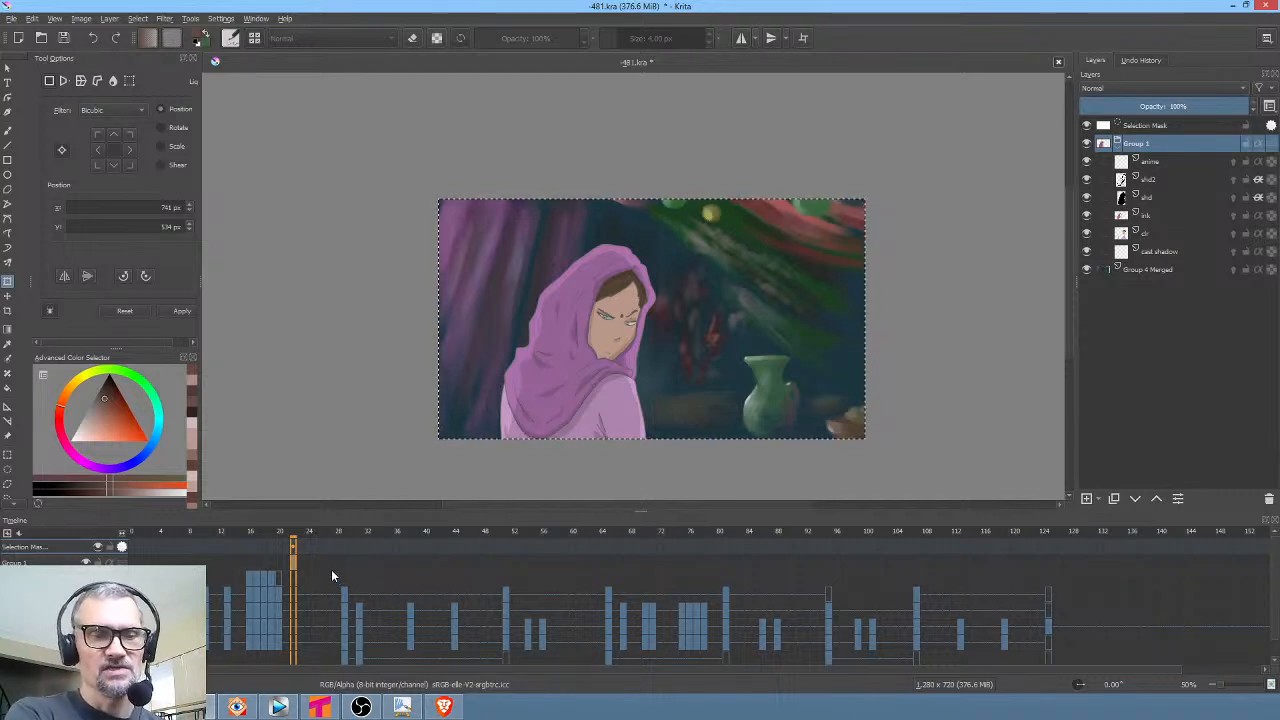
pyautogui.click(322, 710)
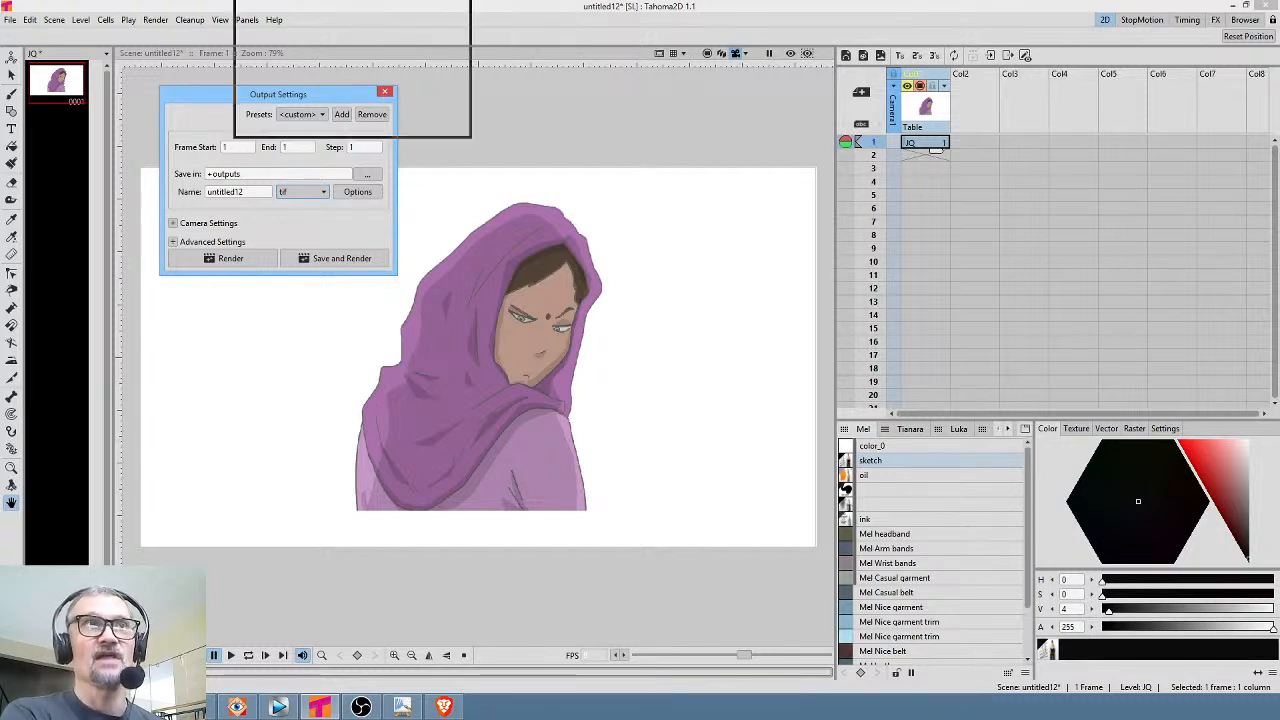
pyautogui.press('Escape')
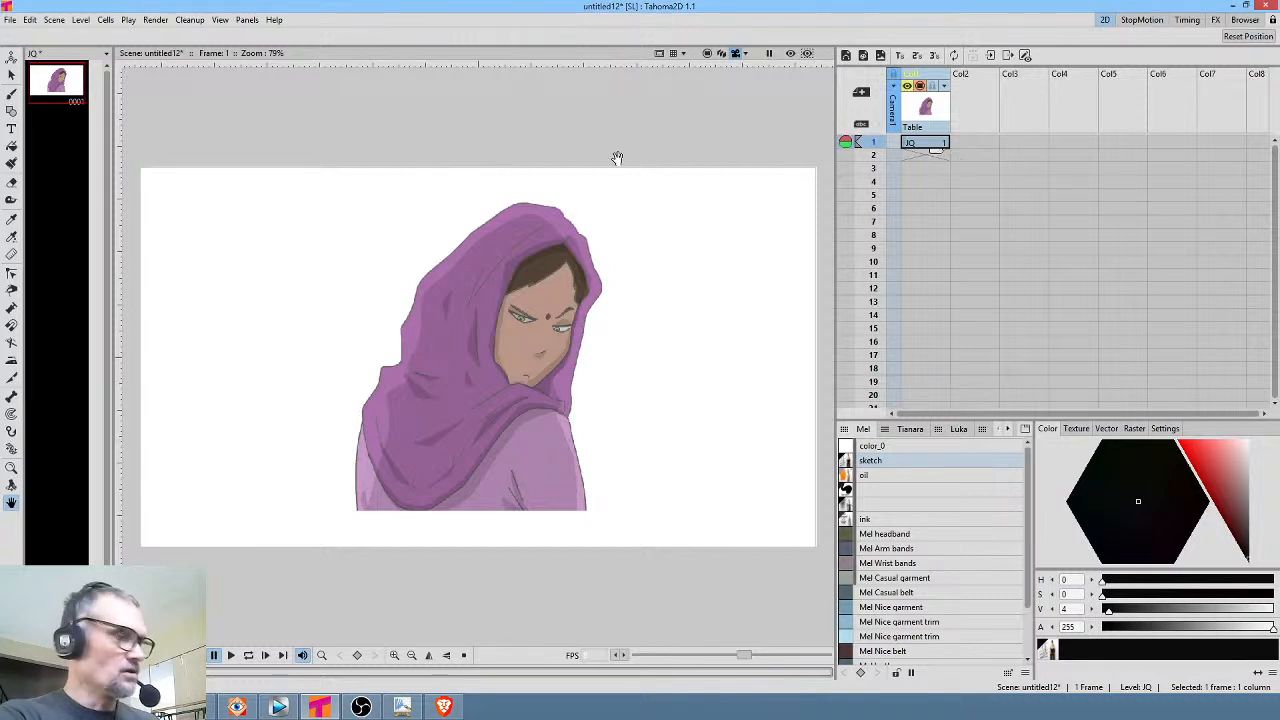
# Create a deformation mesh over the pasted woman artwork in frame 1 using the Skeleton tool's default mesh settings
pyautogui.press('s')
pyautogui.click(36, 36)
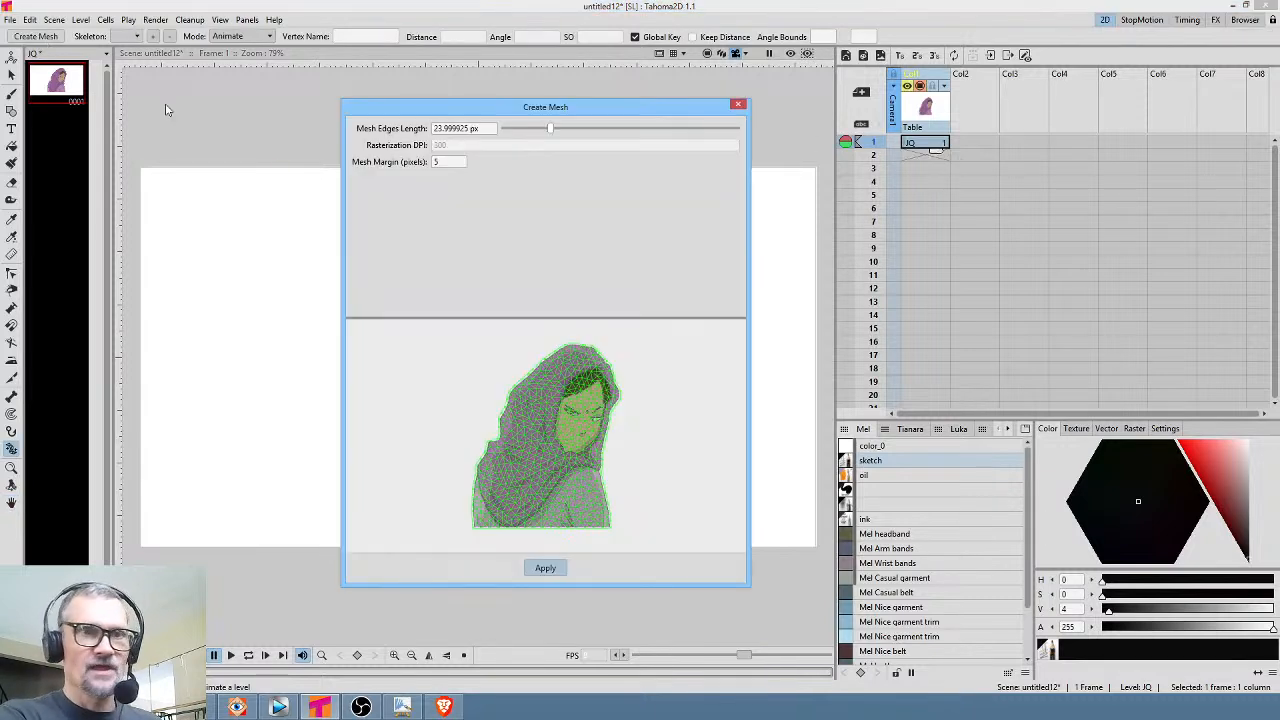
pyautogui.click(545, 568)
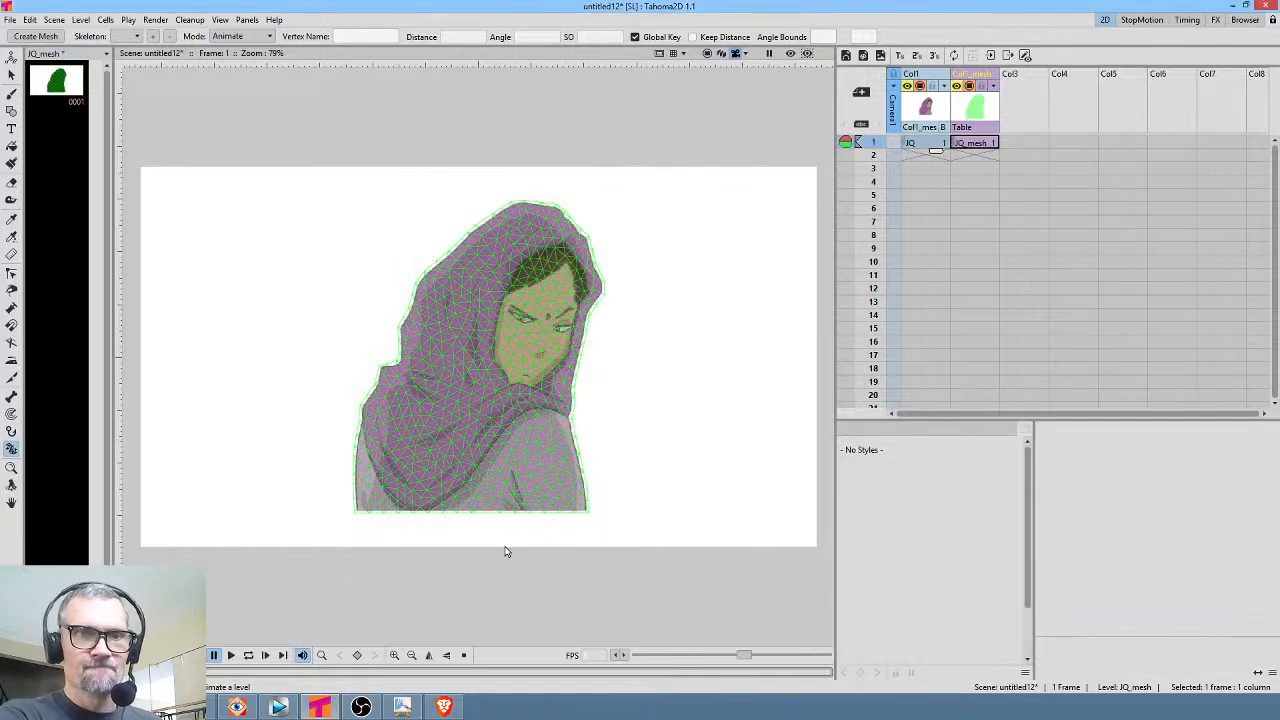
# Build a skeleton from below the woman's waist up her back to the head, with side branches across both sides of her lower torso
pyautogui.click(240, 36)
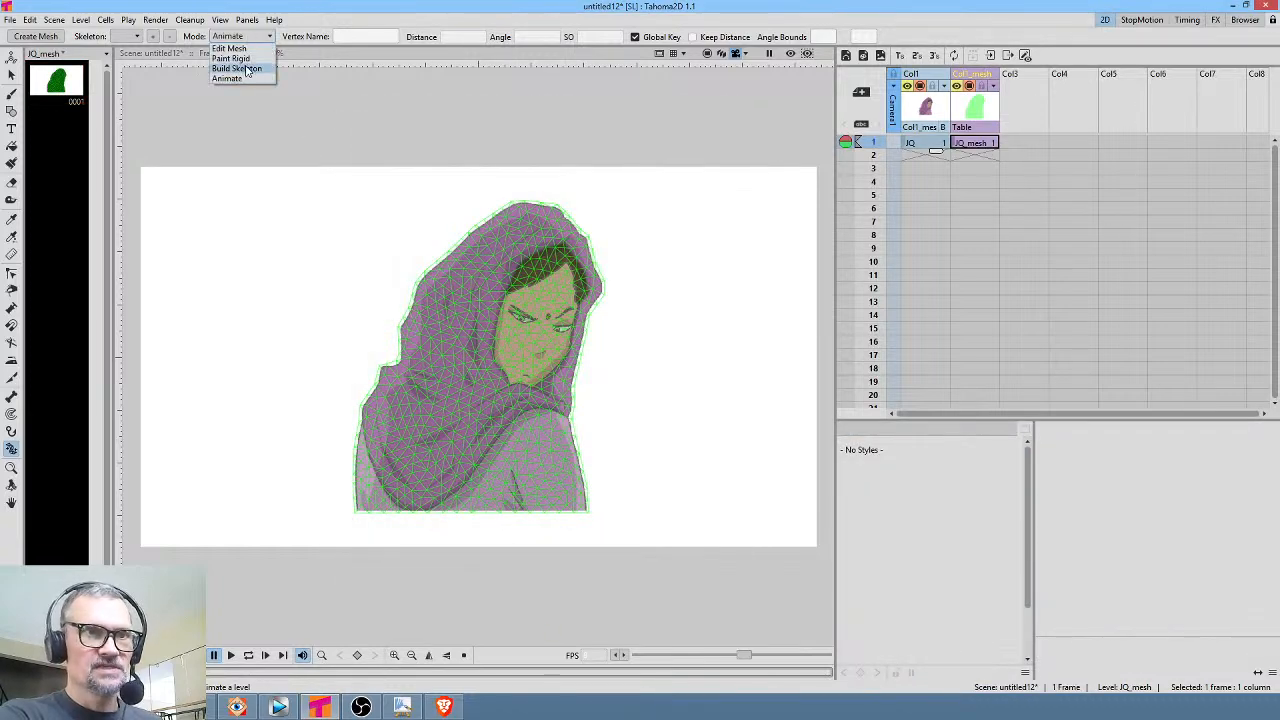
pyautogui.click(240, 66)
pyautogui.click(457, 541)
pyautogui.click(457, 490)
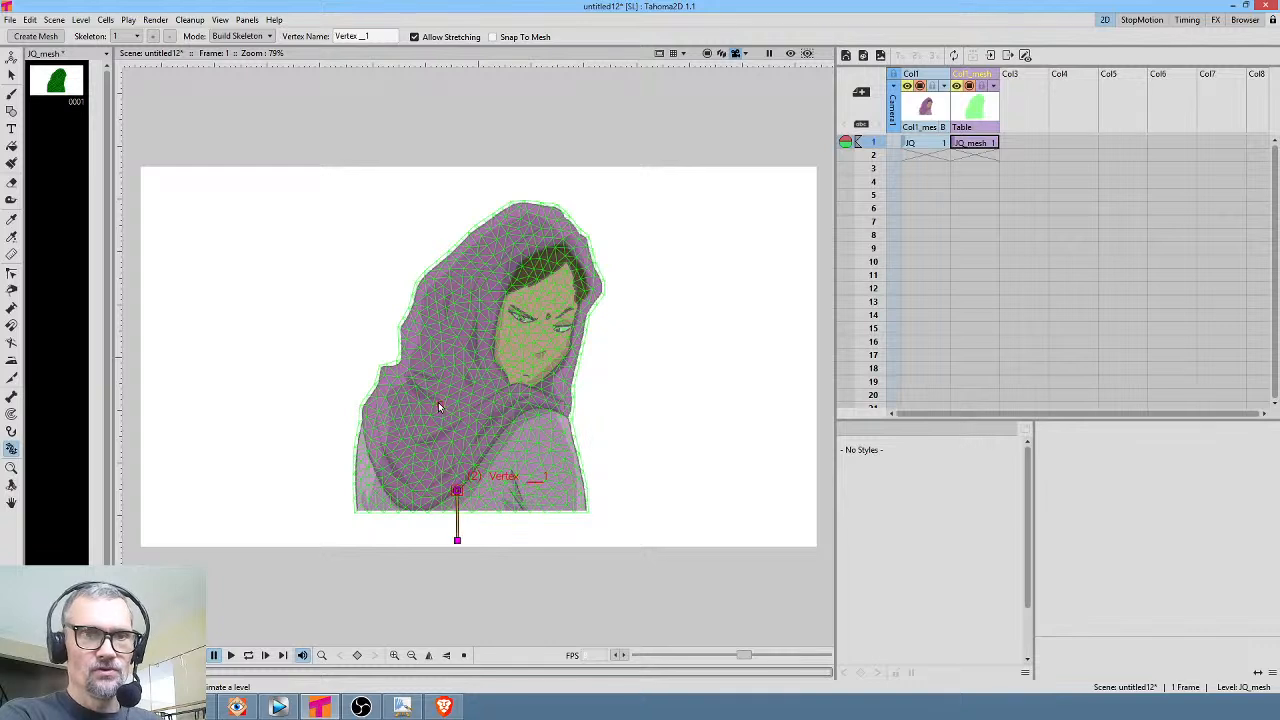
pyautogui.click(434, 375)
pyautogui.click(525, 241)
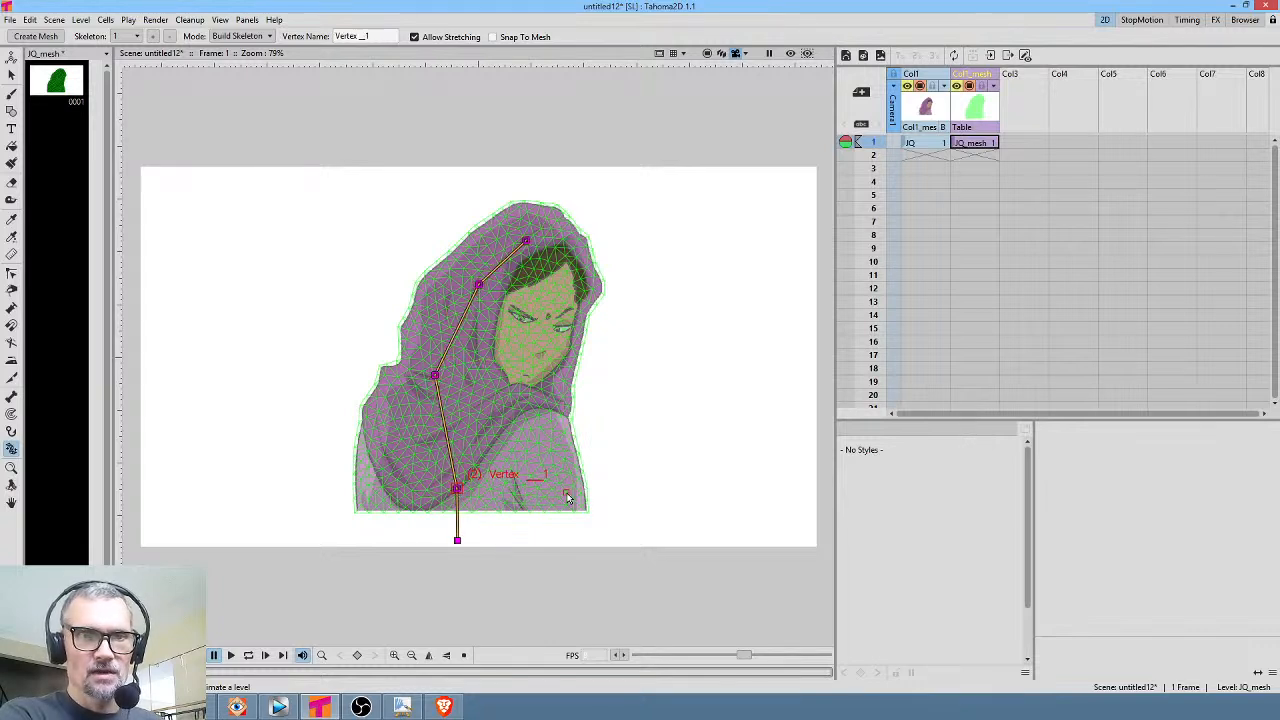
pyautogui.click(497, 496)
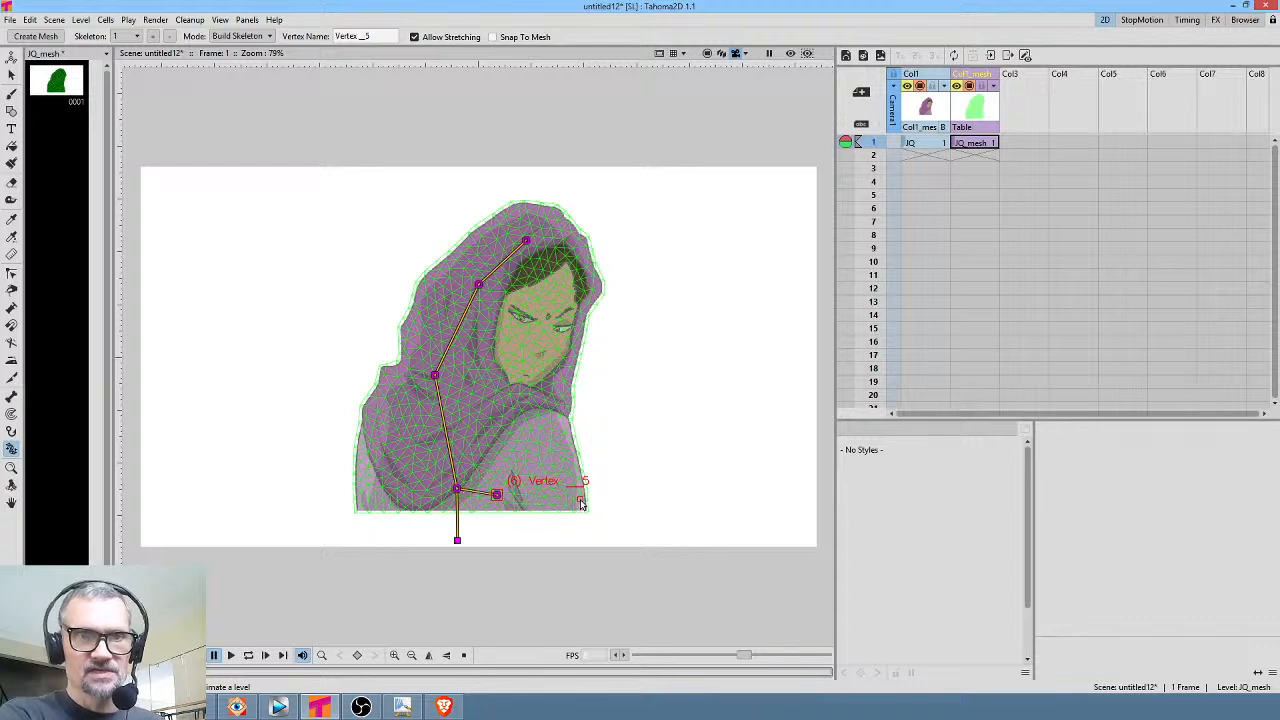
pyautogui.click(572, 498)
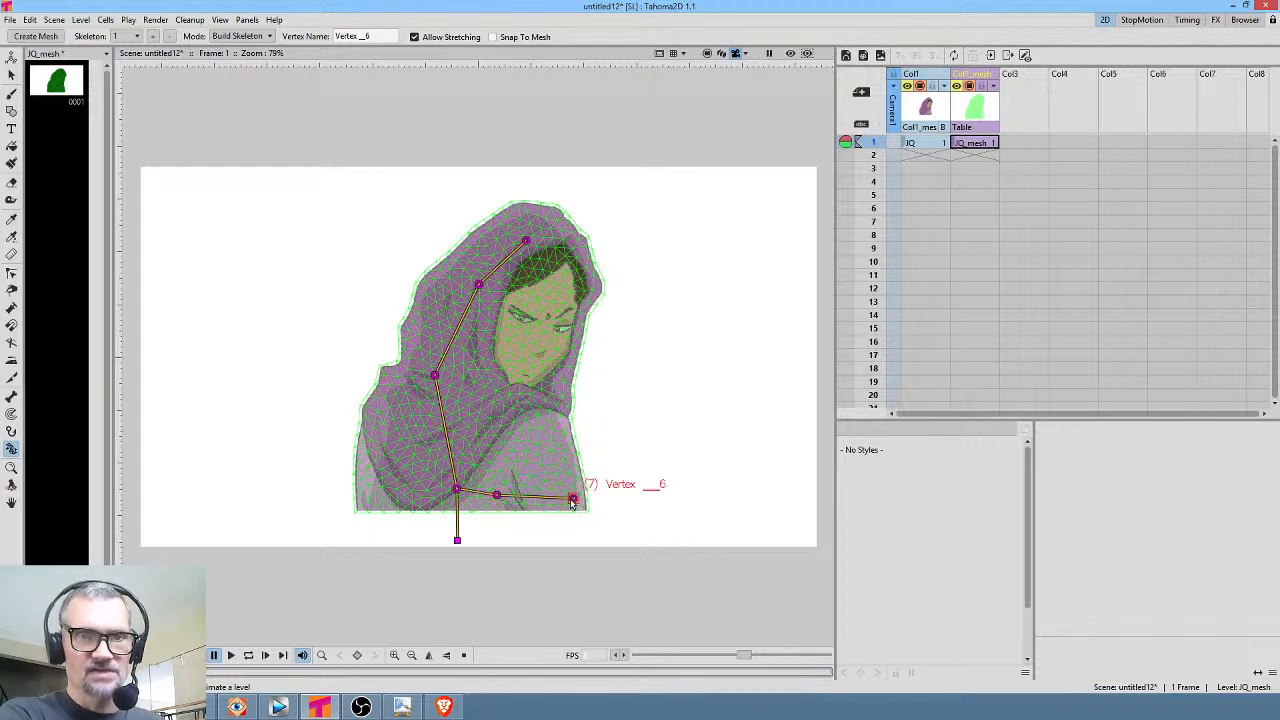
pyautogui.click(404, 500)
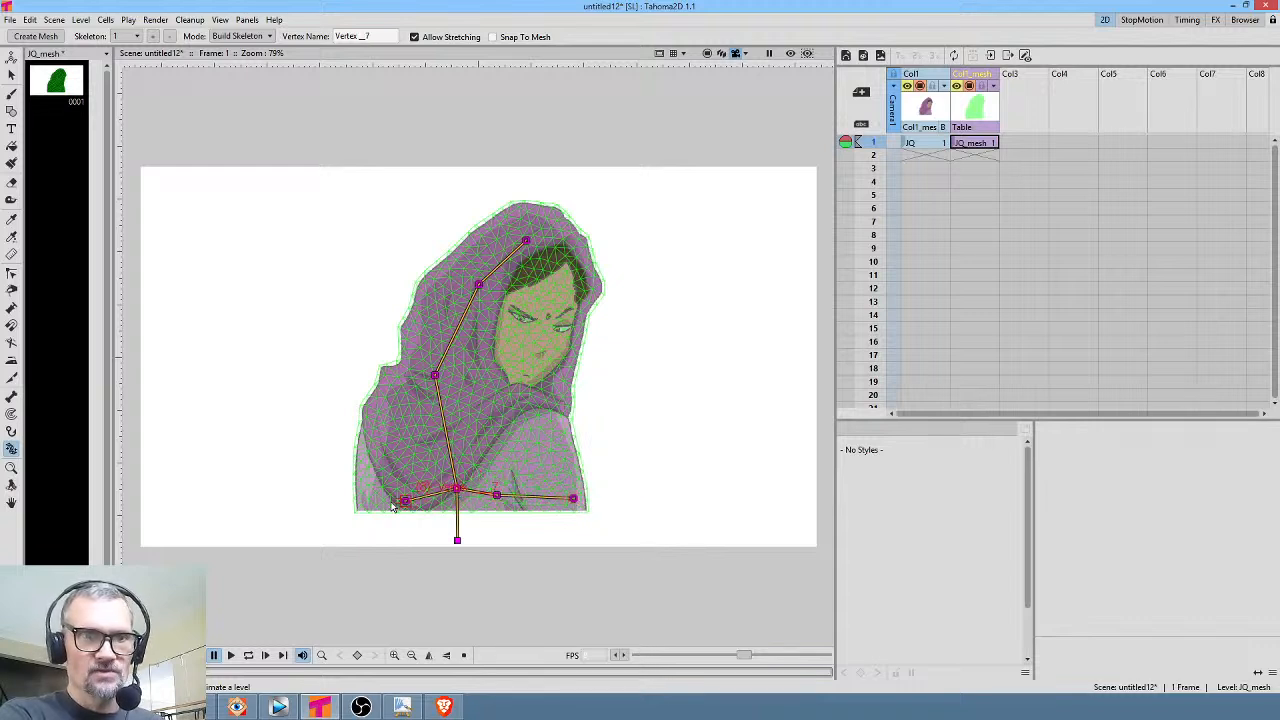
# Set the skeleton to Animate and pose it, moving the neck vertex by about -15.13 px and the upper-back vertex by about 3.08 px
pyautogui.click(240, 36)
pyautogui.click(244, 83)
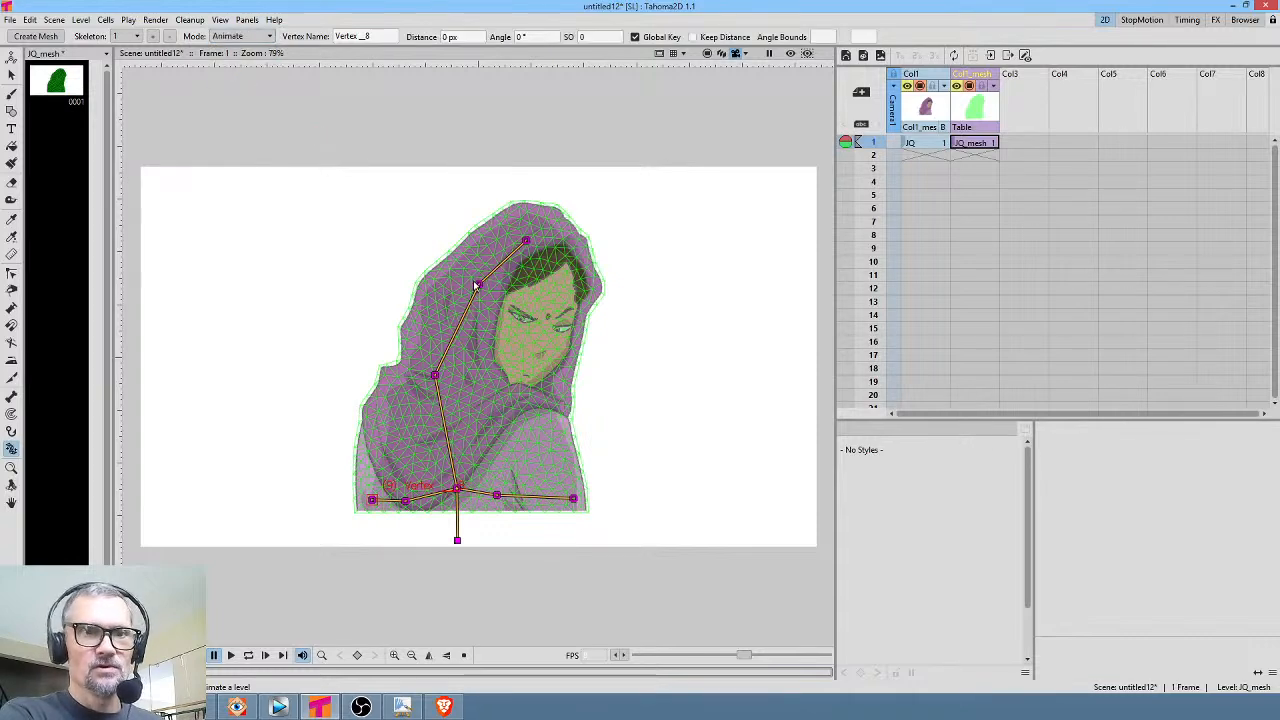
pyautogui.moveTo(477, 285)
pyautogui.mouseDown()
pyautogui.moveTo(500, 284)
pyautogui.moveTo(463, 283)
pyautogui.moveTo(489, 295)
pyautogui.moveTo(479, 292)
pyautogui.mouseUp()
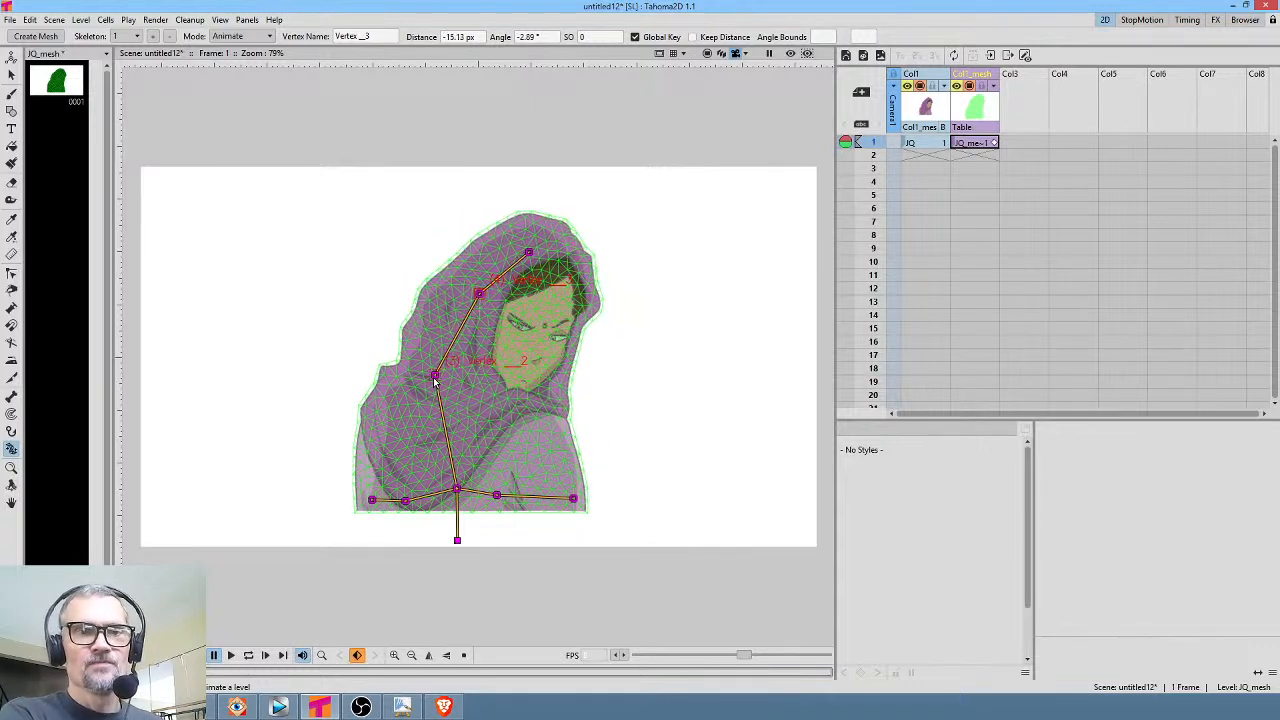
pyautogui.moveTo(434, 378)
pyautogui.mouseDown()
pyautogui.moveTo(443, 366)
pyautogui.moveTo(454, 382)
pyautogui.moveTo(430, 374)
pyautogui.mouseUp()
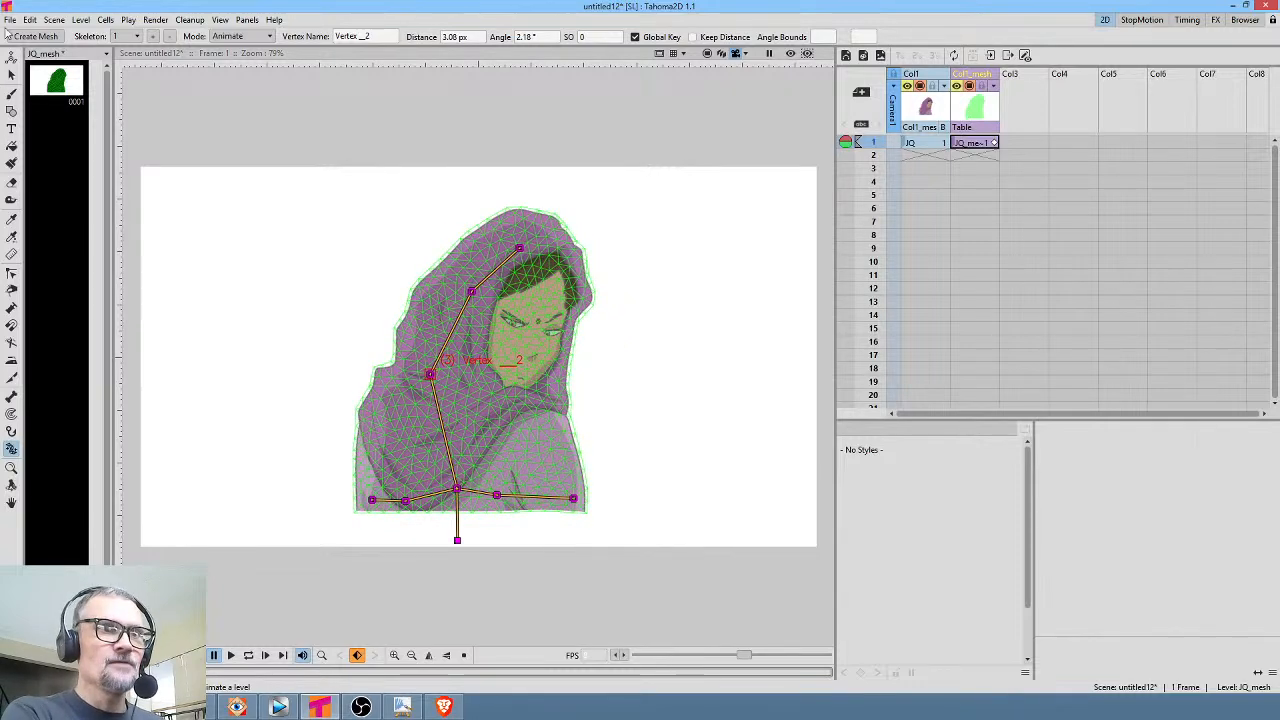
# Start a new empty Tahoma2D scene, discarding the changes to the current scene
pyautogui.click(9, 21)
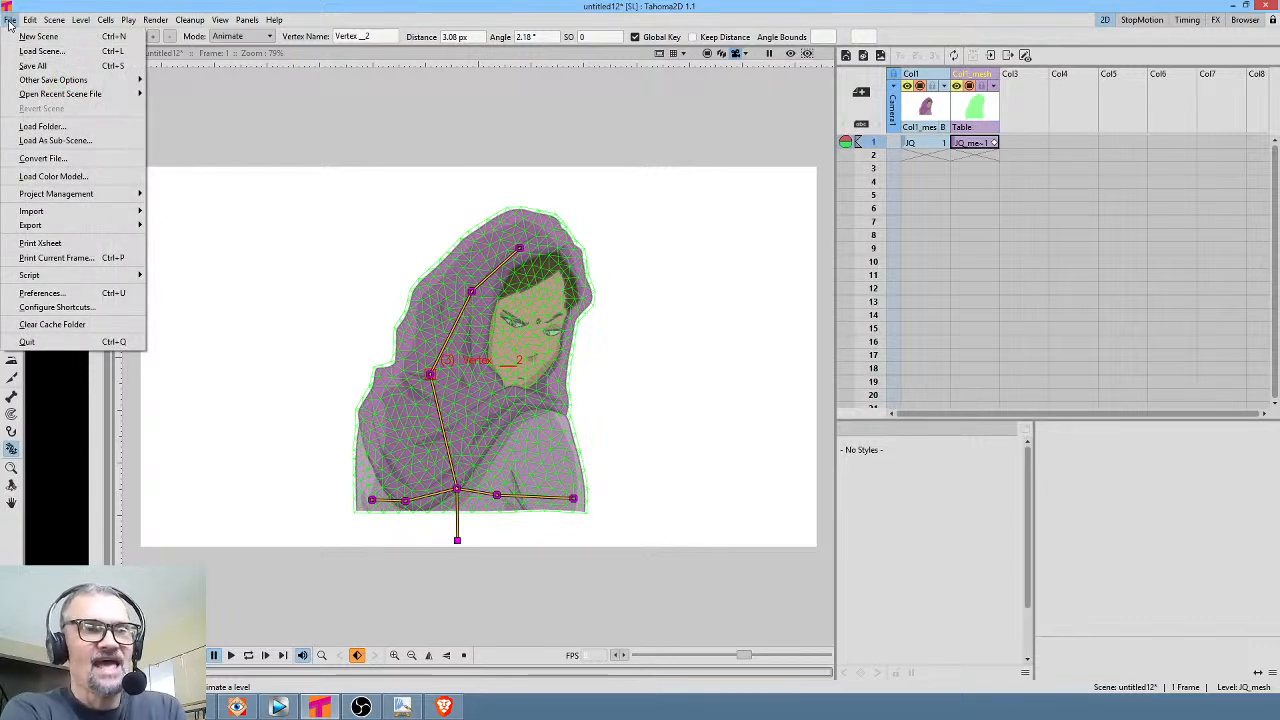
pyautogui.click(22, 38)
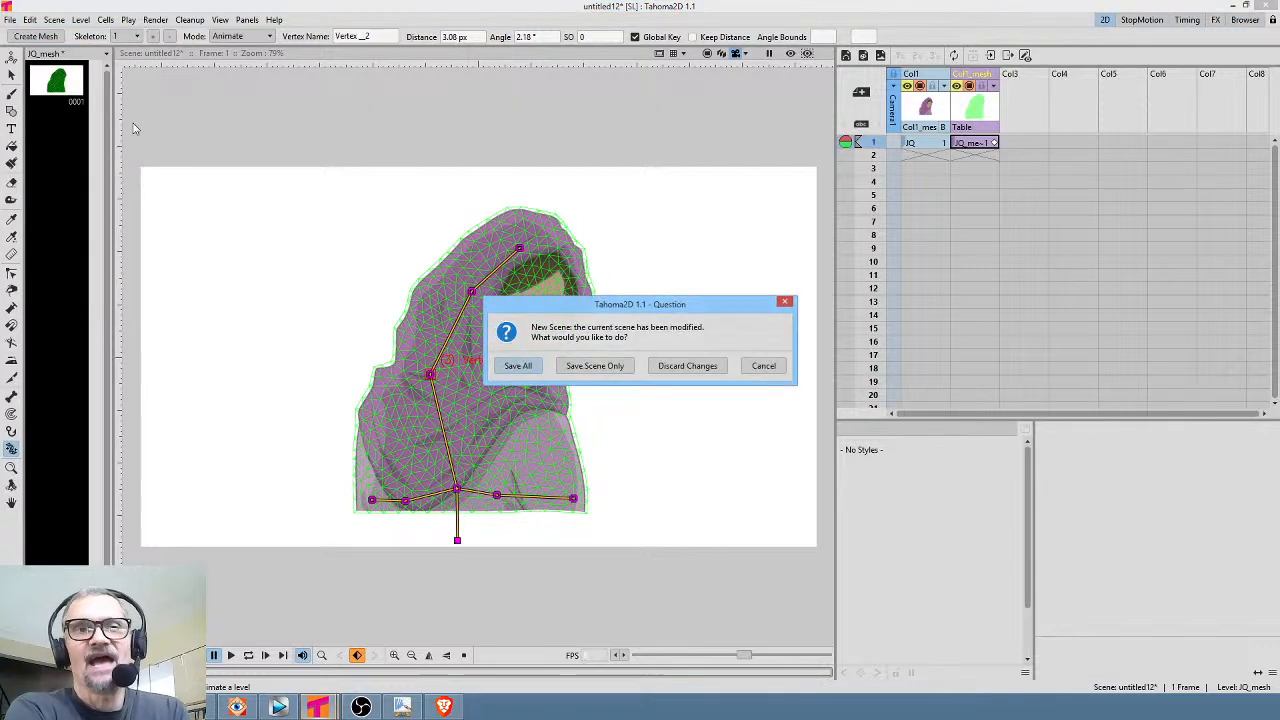
pyautogui.click(687, 368)
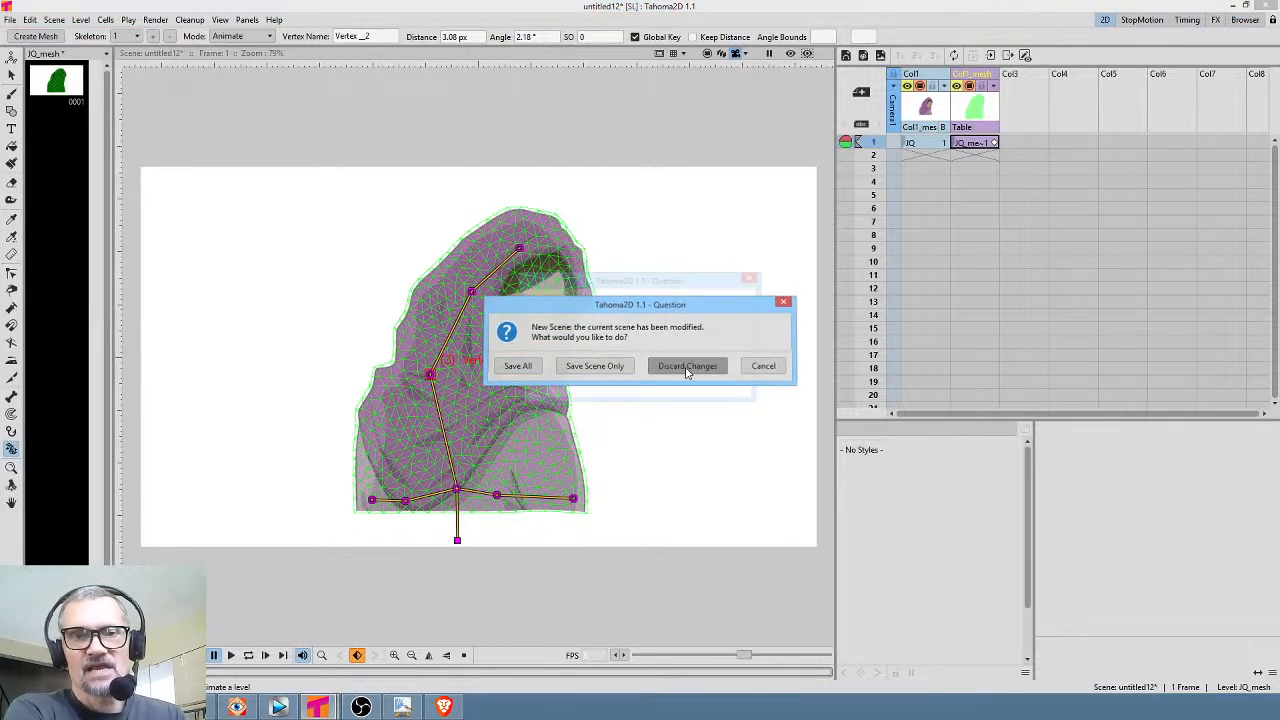
pyautogui.click(654, 390)
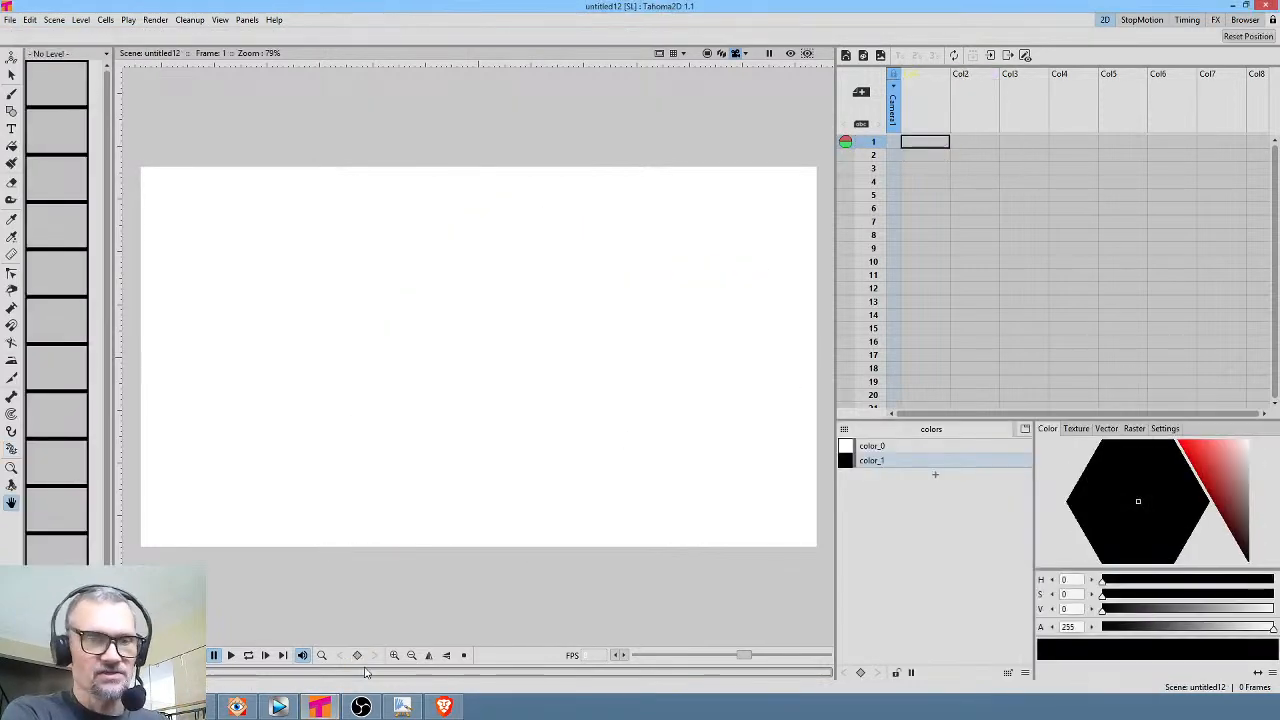
# Switch to Krita and scrub the timeline from frame 0 through all the shots to review the animation
pyautogui.click(237, 707)
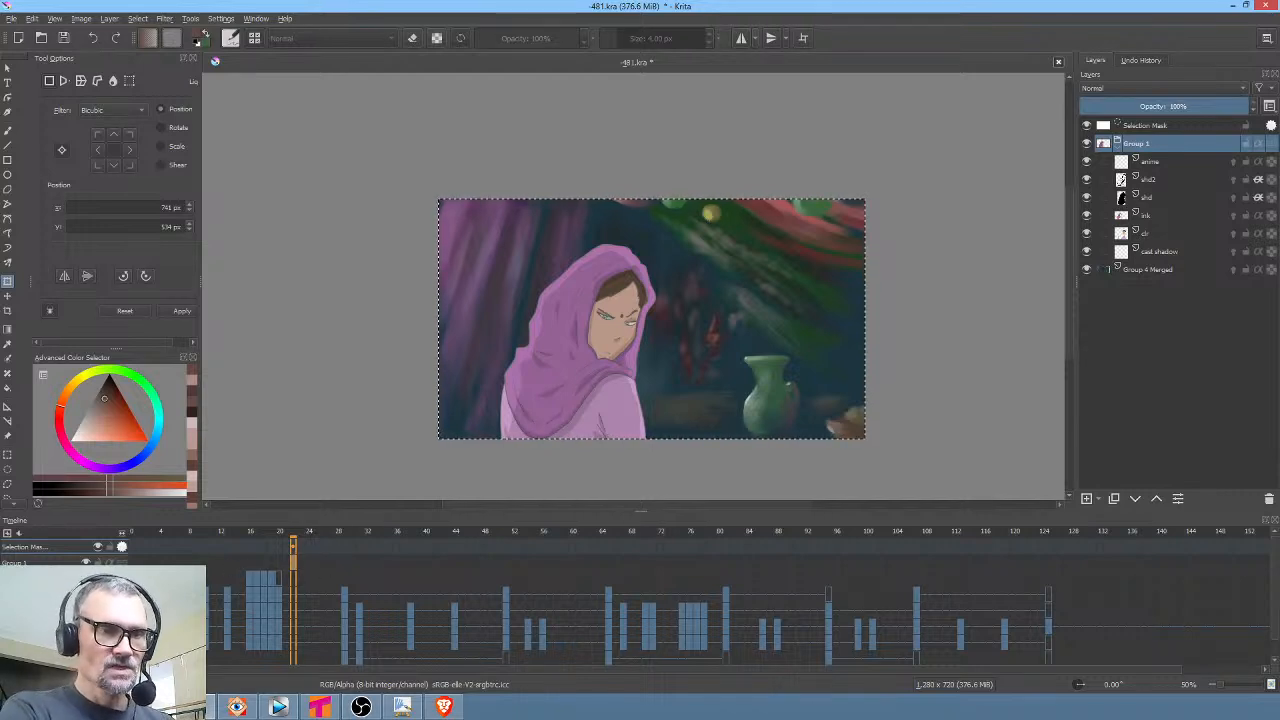
pyautogui.click(228, 581)
pyautogui.moveTo(228, 579); pyautogui.dragTo(704, 605)
pyautogui.moveTo(576, 600); pyautogui.dragTo(135, 595)
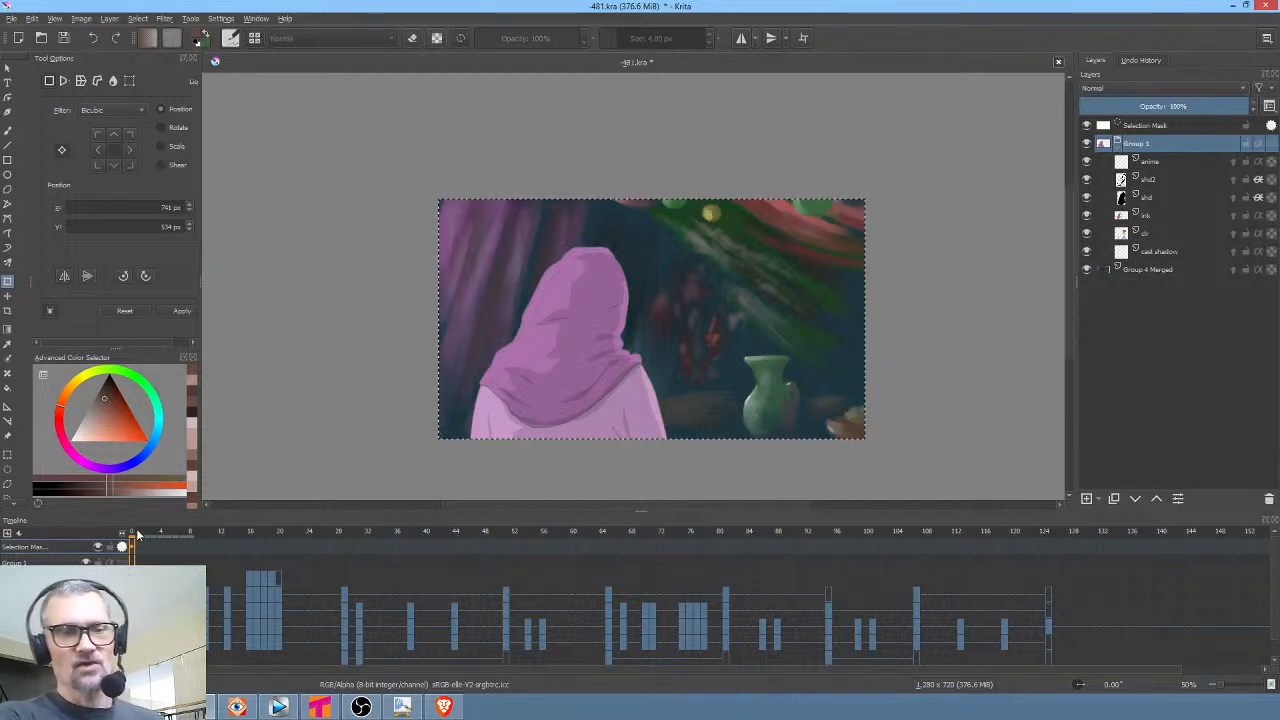
pyautogui.moveTo(150, 548); pyautogui.dragTo(924, 545)
pyautogui.moveTo(1038, 536); pyautogui.dragTo(78, 562)
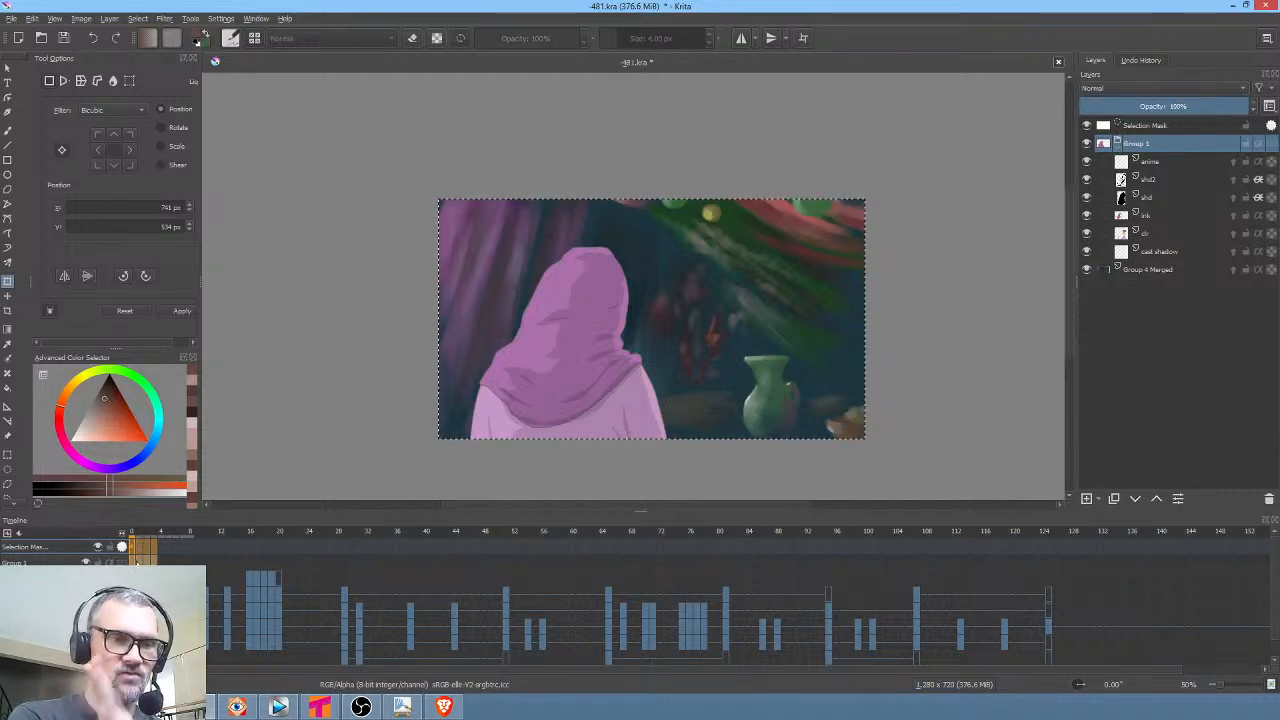
# Check the woman's turning head at frame 13, and play back the animation from around frame 23
pyautogui.click(230, 562)
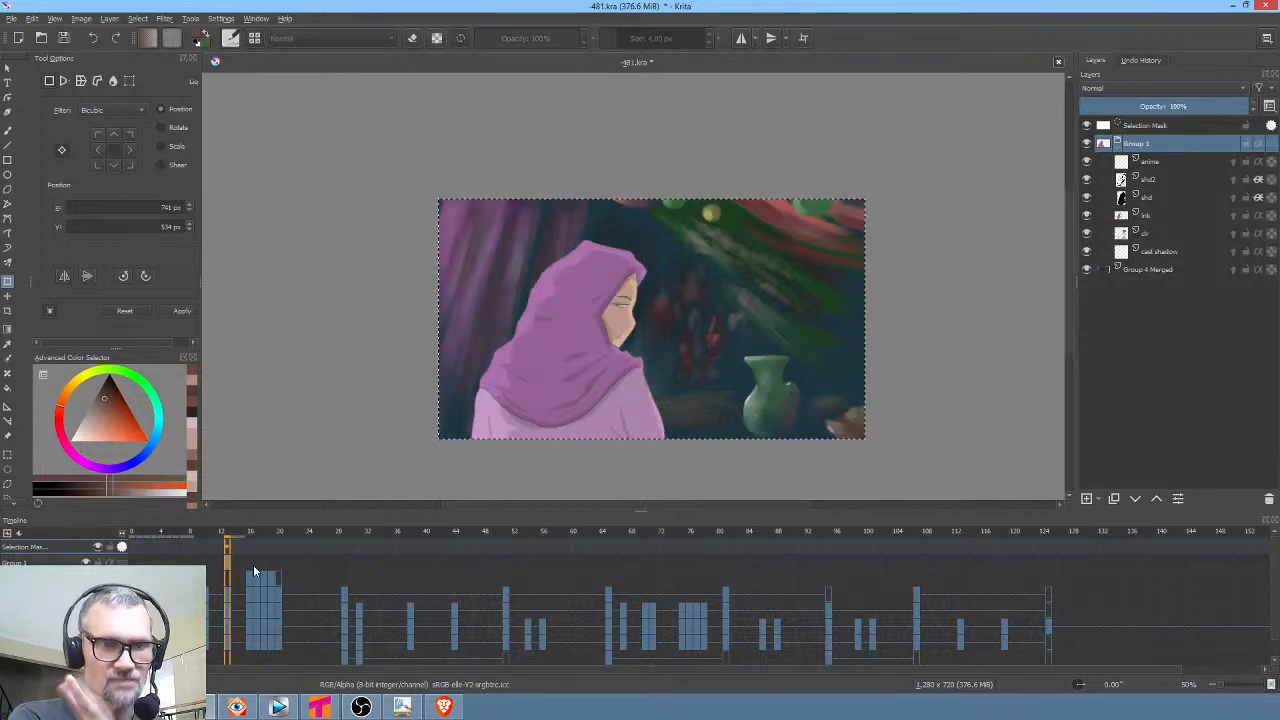
pyautogui.moveTo(253, 564)
pyautogui.mouseDown()
pyautogui.moveTo(511, 591)
pyautogui.moveTo(153, 598)
pyautogui.moveTo(368, 610)
pyautogui.moveTo(301, 612)
pyautogui.mouseUp()
pyautogui.click(301, 612)
pyautogui.press('space')
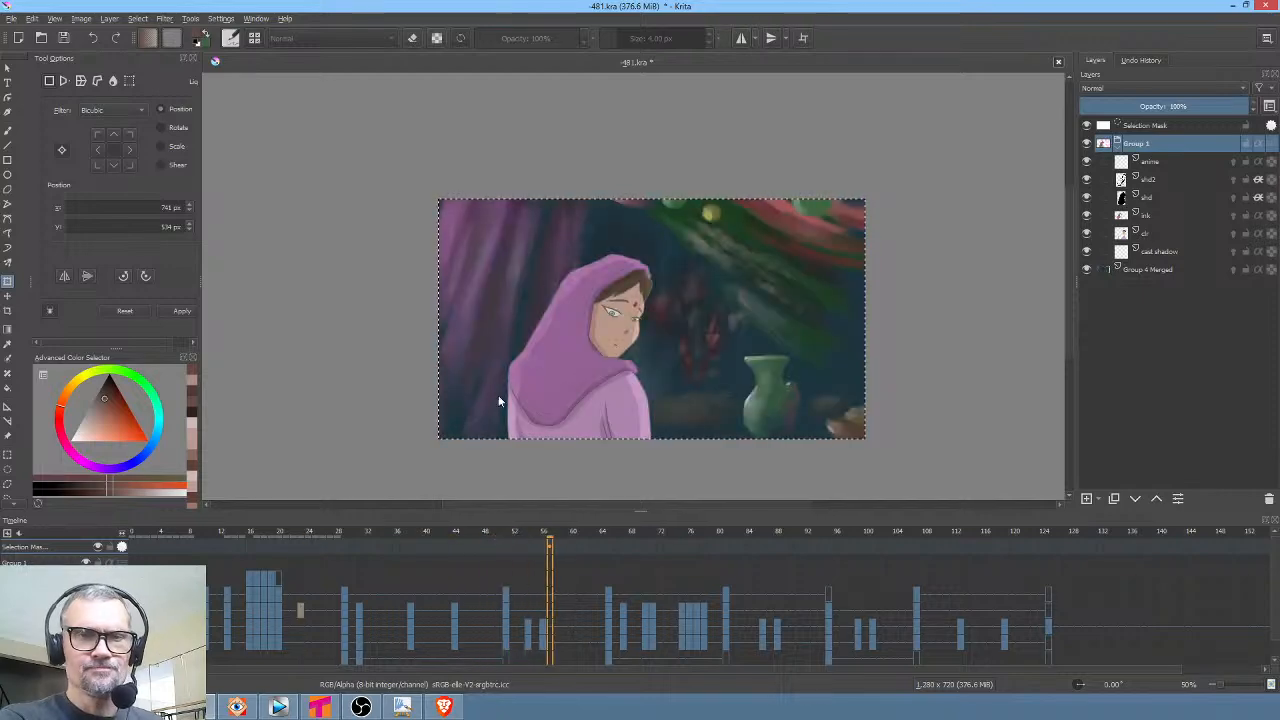
pyautogui.press('space')
# Examine the woman's face, shading and painted background up close at frame 23
pyautogui.press('1')
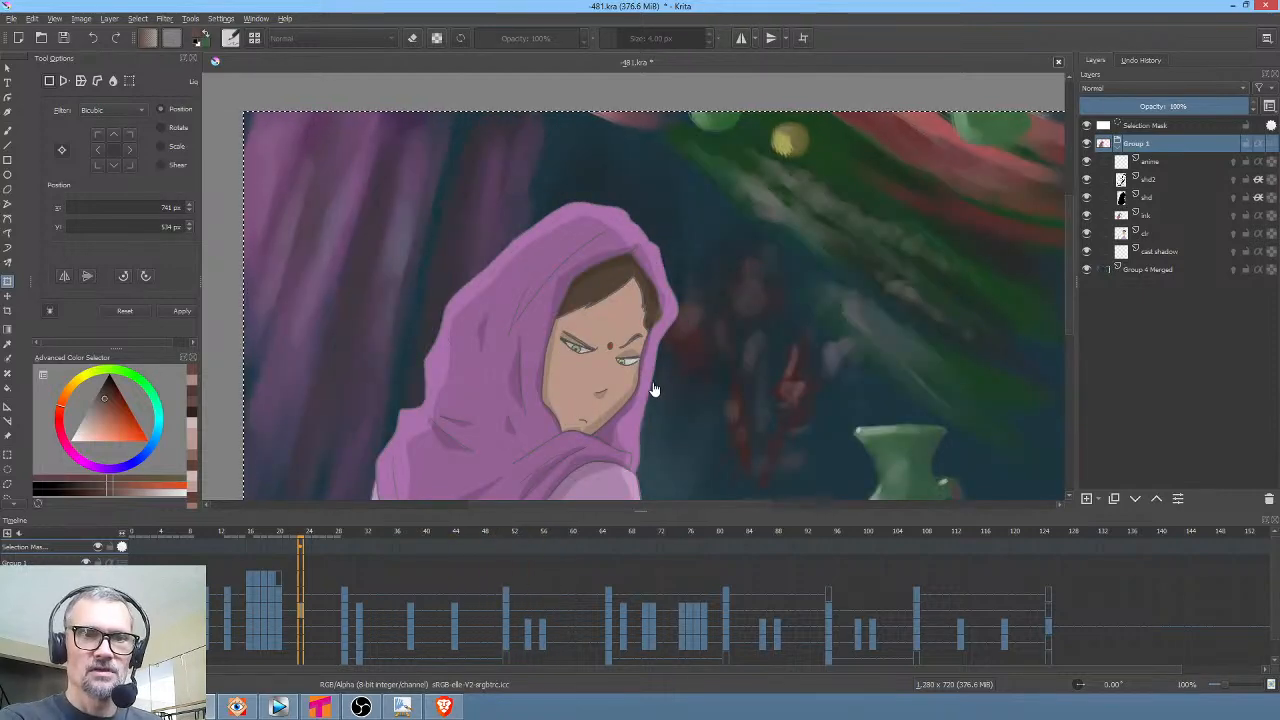
pyautogui.press('-')
pyautogui.scroll(2, 683, 360)
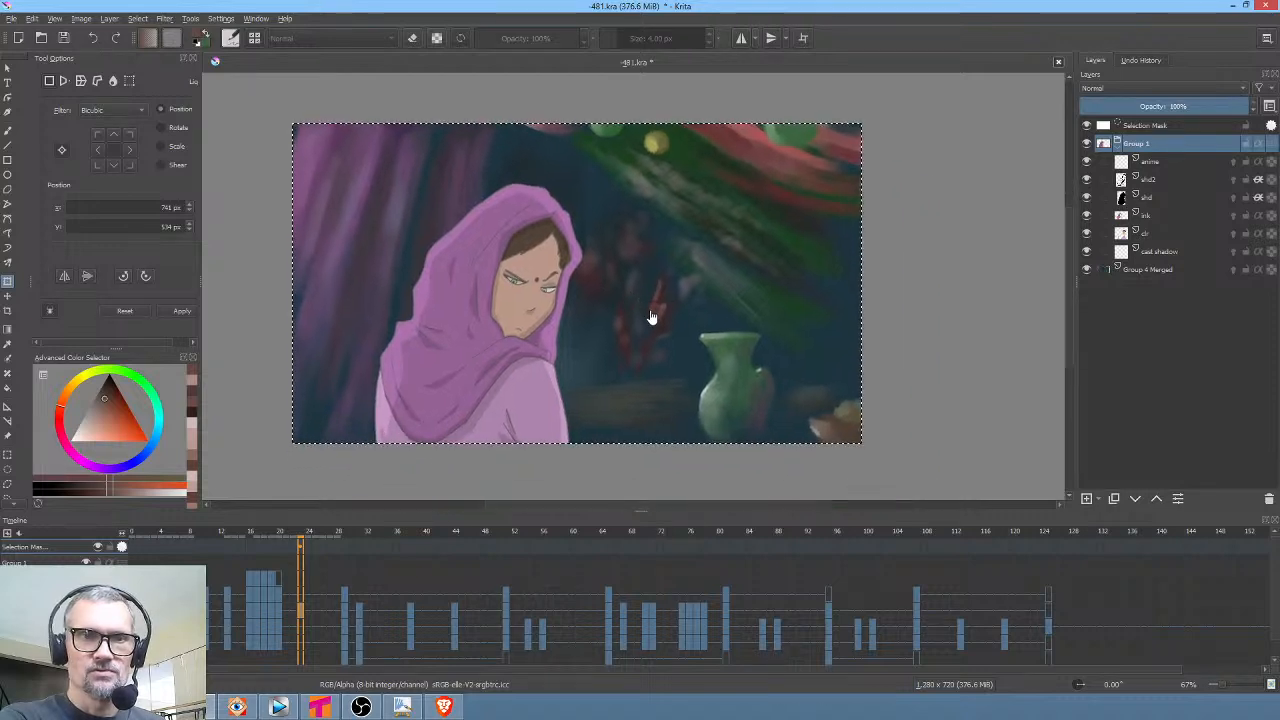
pyautogui.scroll(-1, 668, 323)
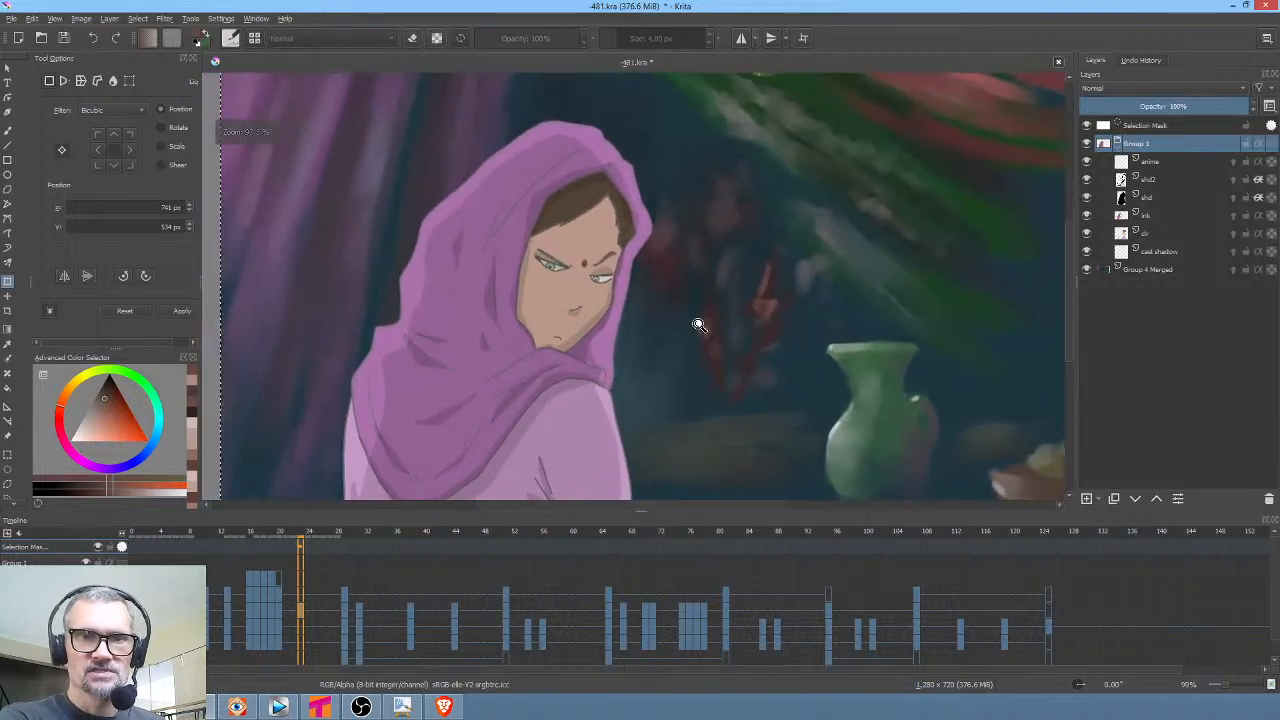
pyautogui.scroll(-1, 700, 334)
pyautogui.scroll(1, 708, 343)
pyautogui.press('space')
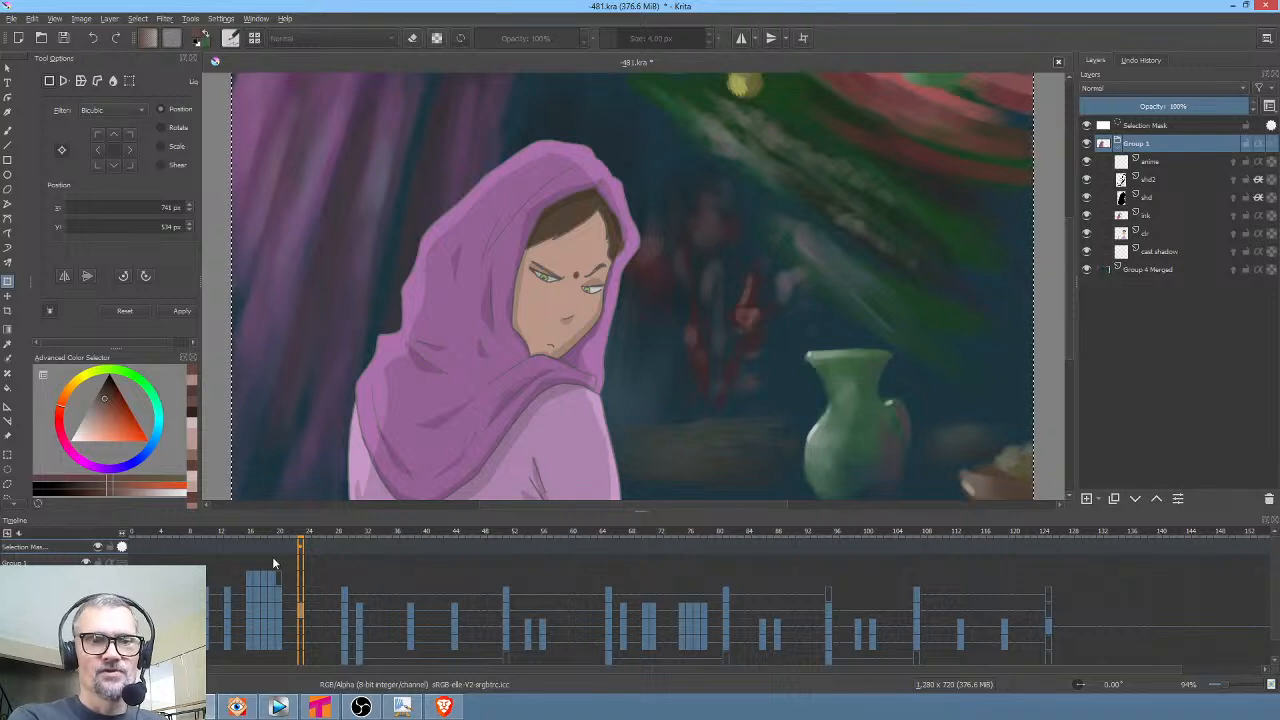
# Go to the monkey shot at frame 29 and select the ink layer inside Group 1
pyautogui.click(345, 610)
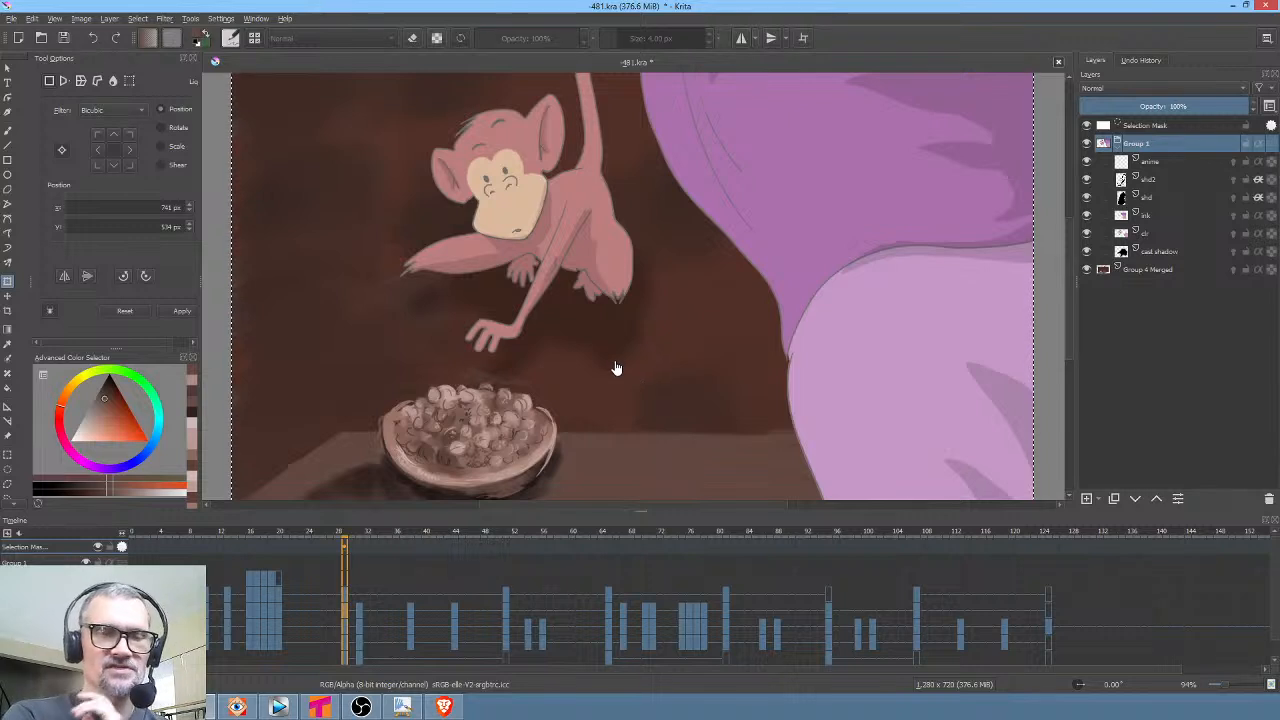
pyautogui.scroll(-2, 636, 355)
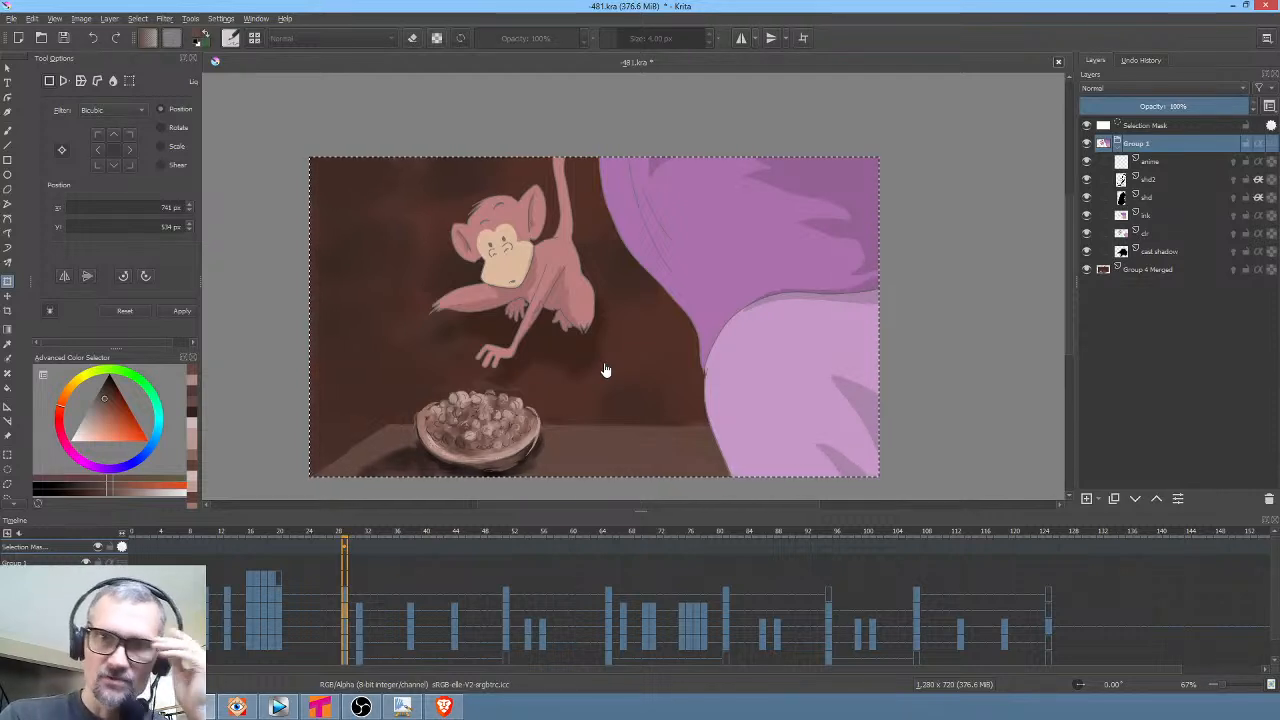
pyautogui.click(1161, 215)
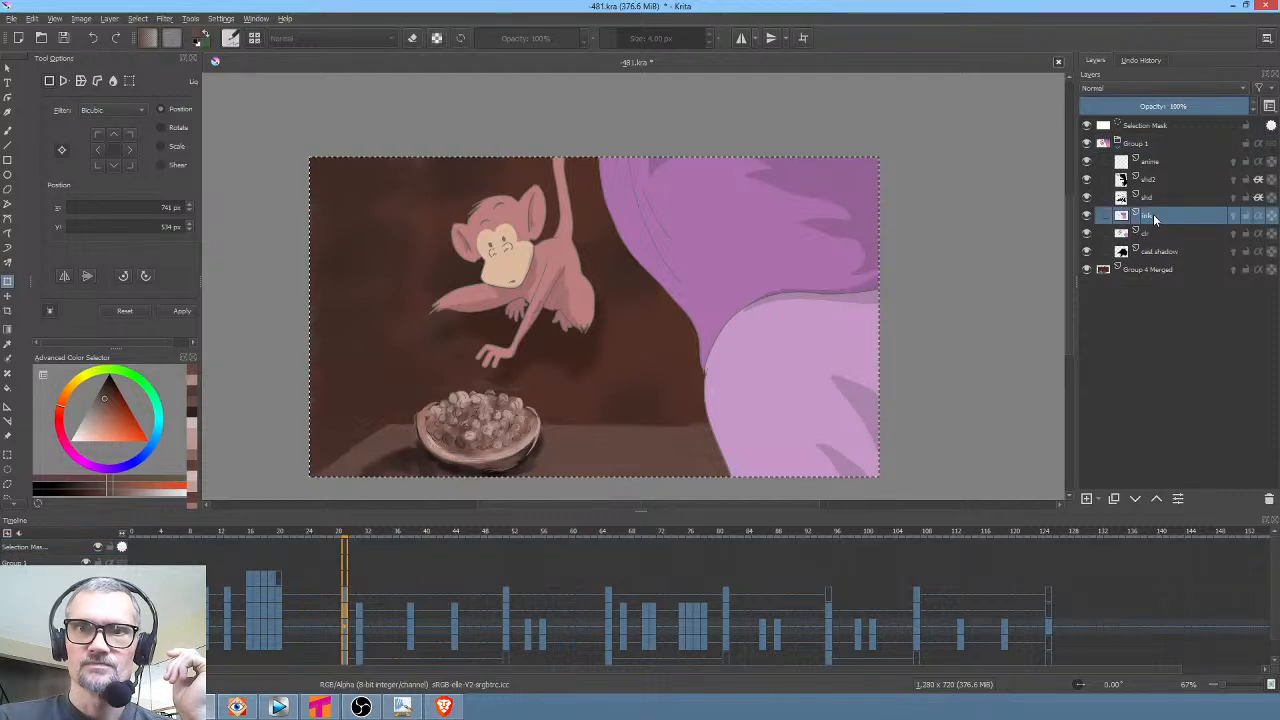
# View the ink layer in isolation, restore the full view, and draw a freehand selection around the monkey
pyautogui.keyDown('alt'); pyautogui.click(1098, 220); pyautogui.keyUp('alt')
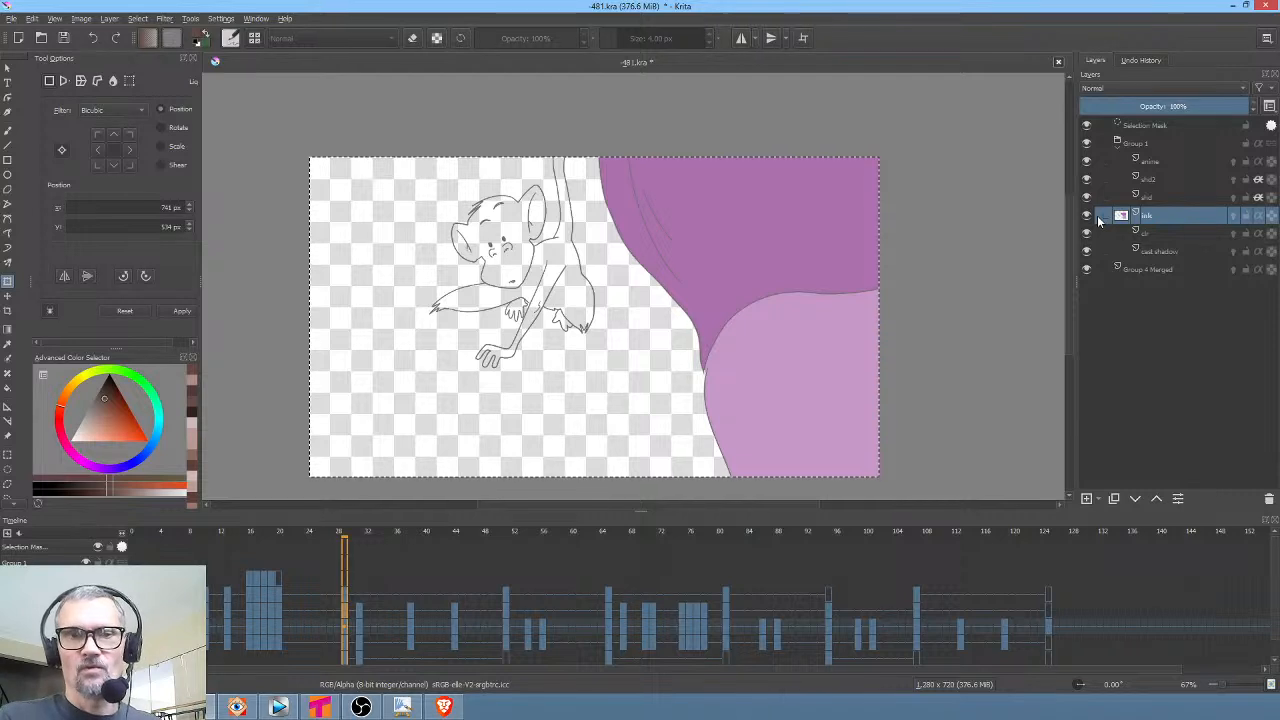
pyautogui.keyDown('alt'); pyautogui.click(1098, 220); pyautogui.keyUp('alt')
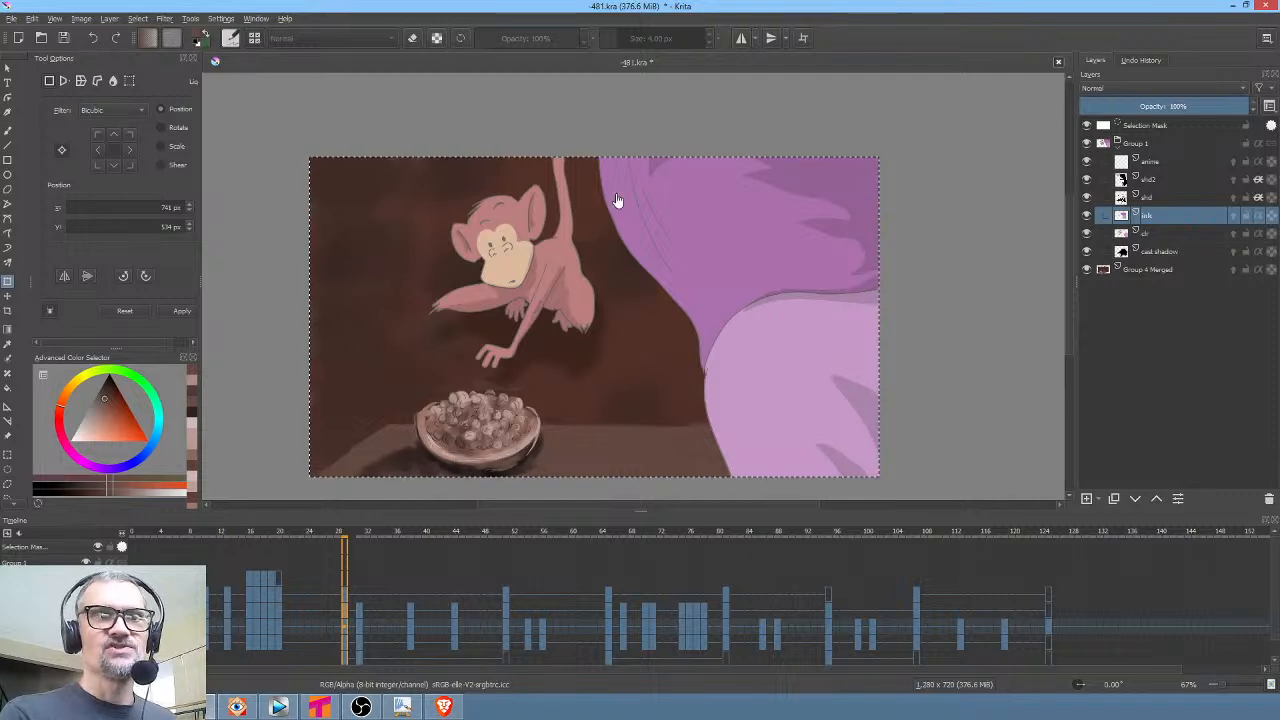
pyautogui.press('l')
pyautogui.moveTo(515, 95)
pyautogui.mouseDown()
pyautogui.moveTo(385, 160)
pyautogui.moveTo(359, 334)
pyautogui.moveTo(397, 388)
pyautogui.mouseUp()
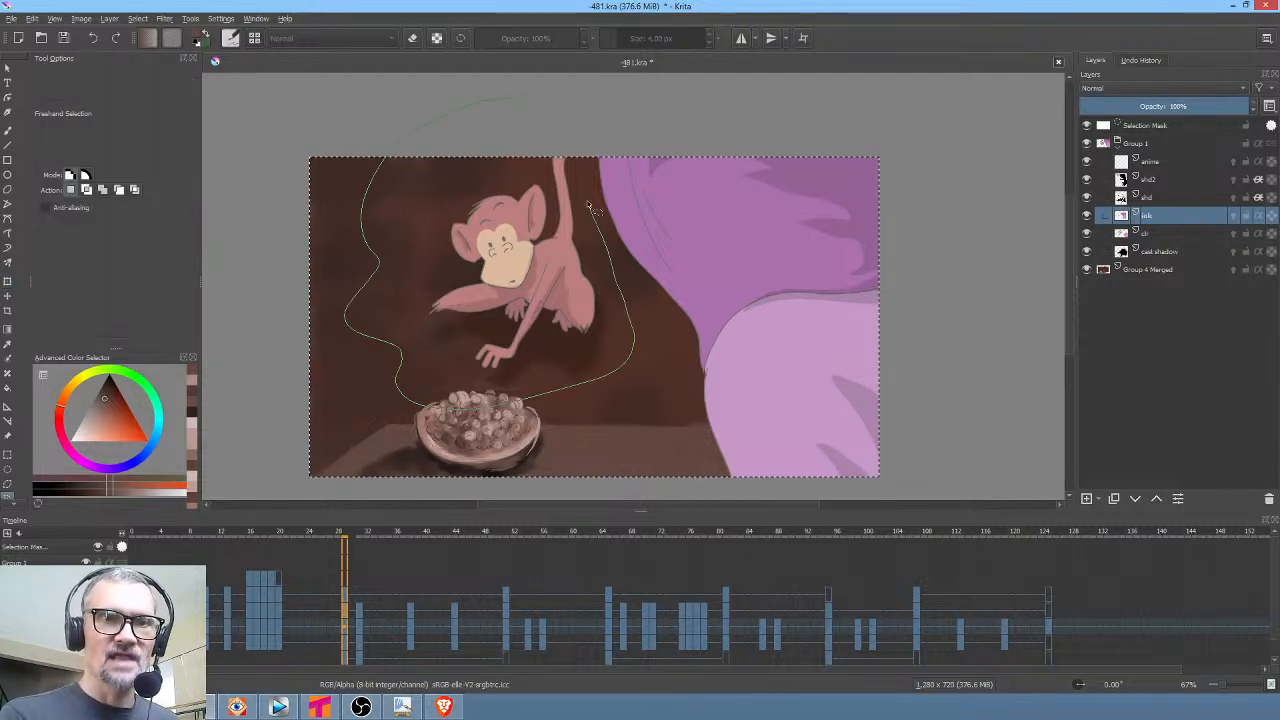
pyautogui.moveTo(590, 205); pyautogui.dragTo(553, 97)
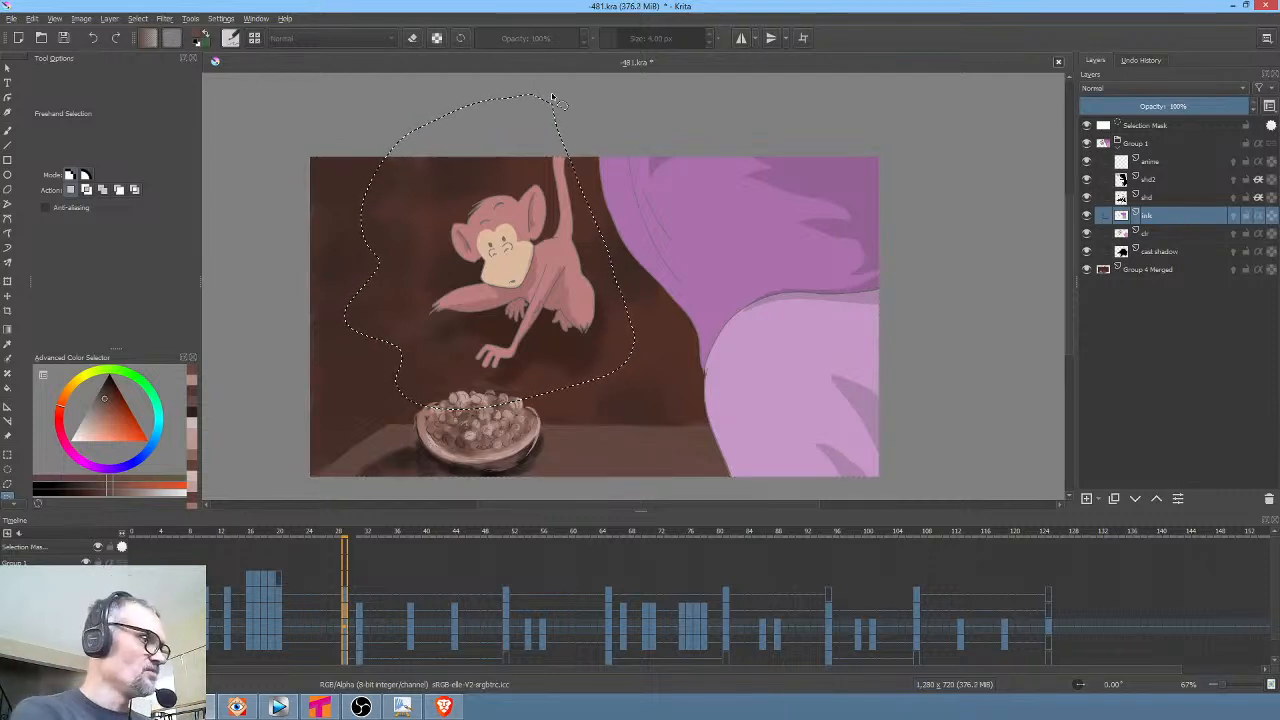
# Darken the monkey's ink lines at frame 29 with a Color Adjustment curve point at input 195, output 137
pyautogui.hotkey('ctrl', 'm')
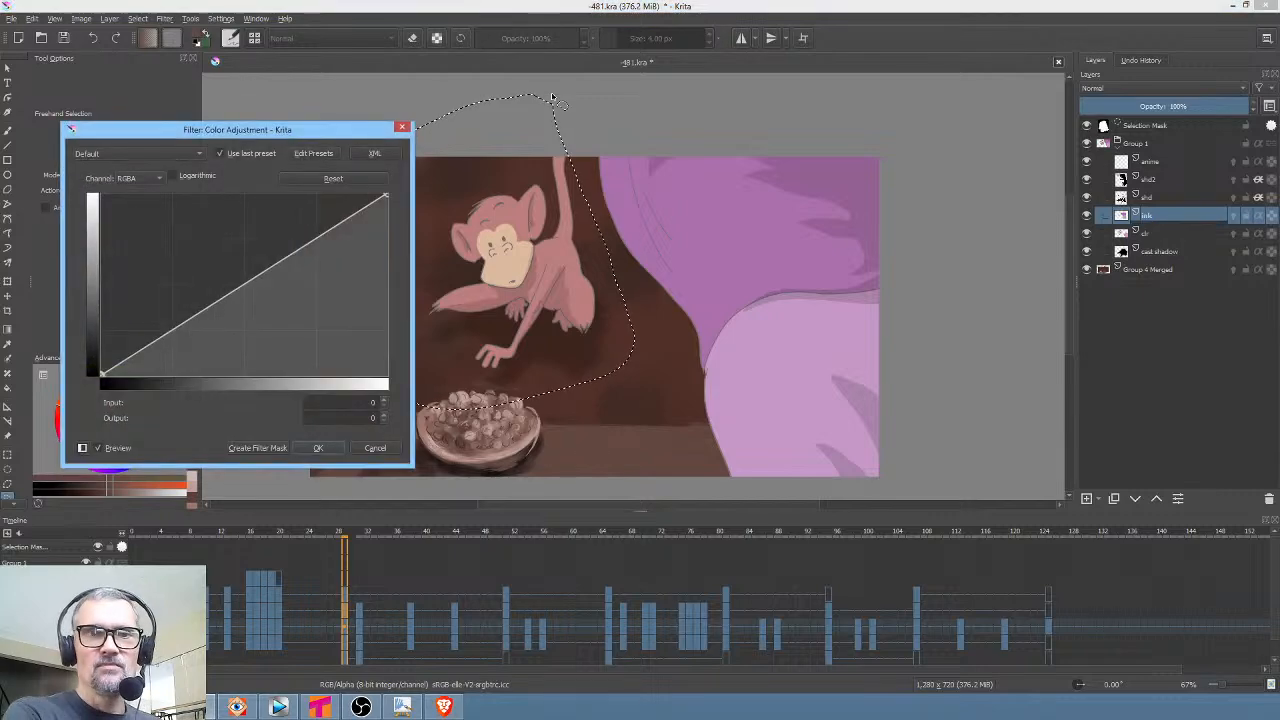
pyautogui.moveTo(300, 250); pyautogui.dragTo(319, 277)
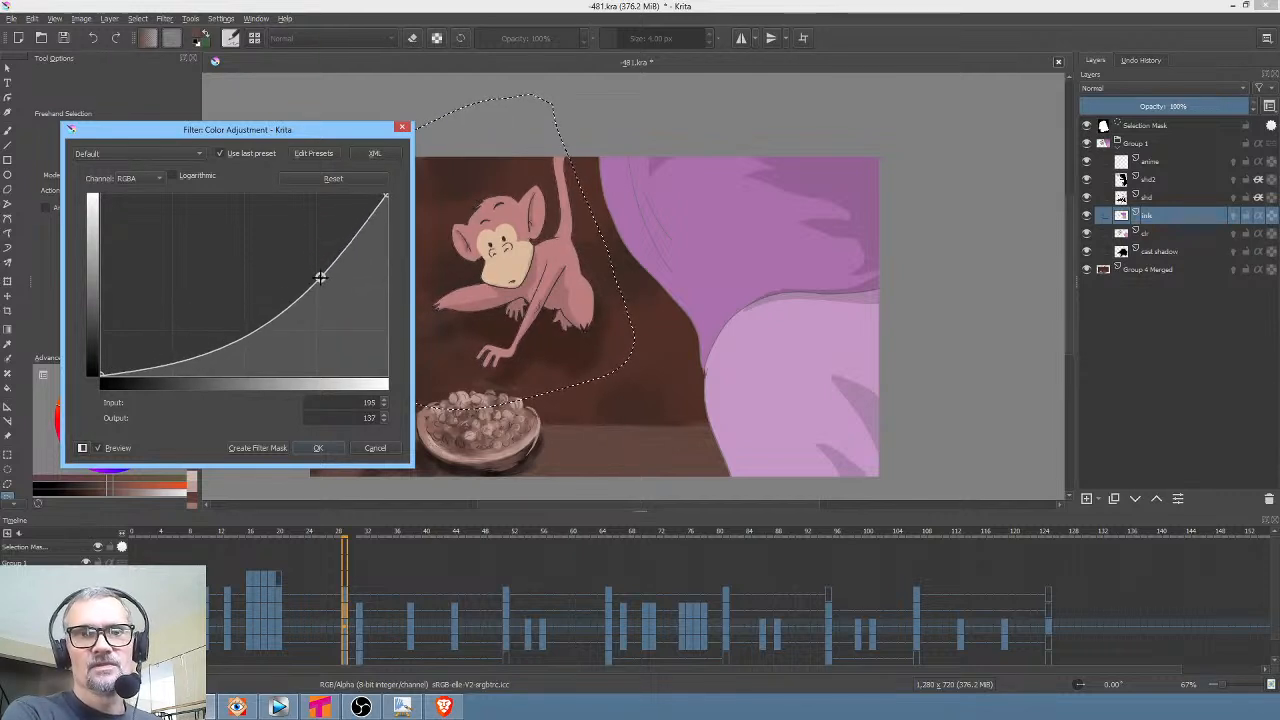
pyautogui.click(328, 448)
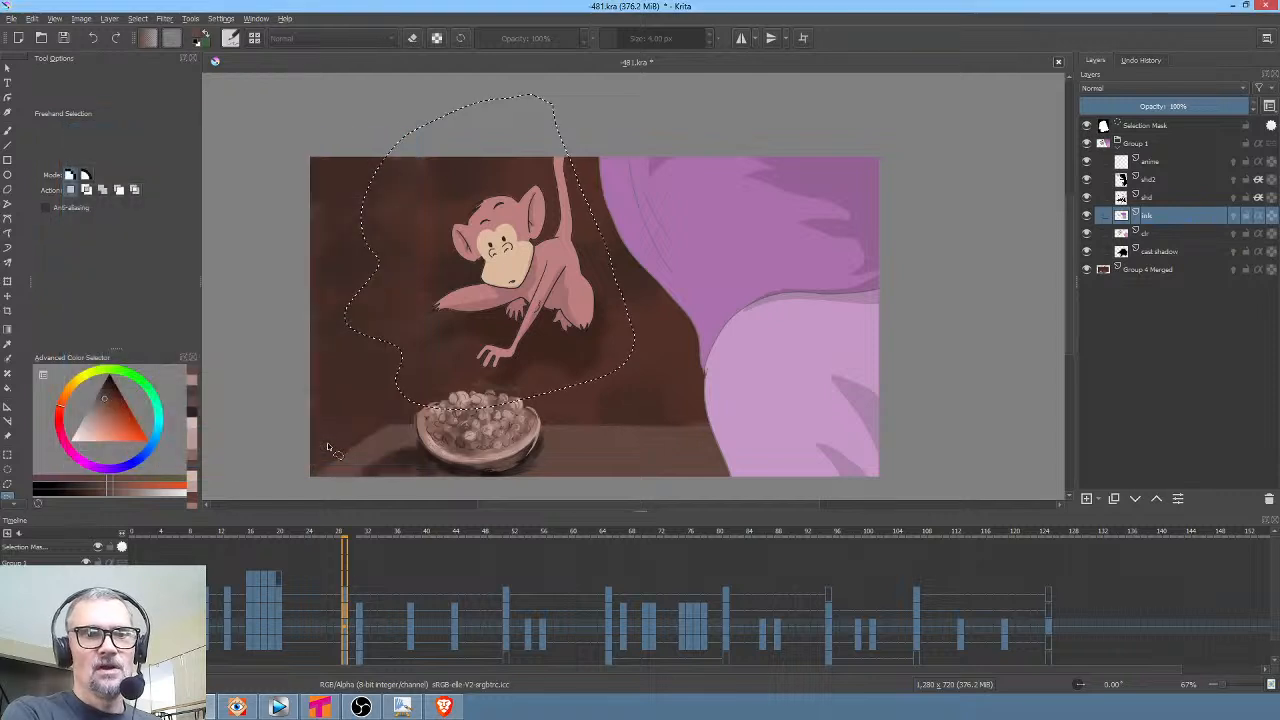
# Darken the monkey's ink lines the same way at frames 31, 38 and 44, and check the isolated ink layer
pyautogui.click(358, 606)
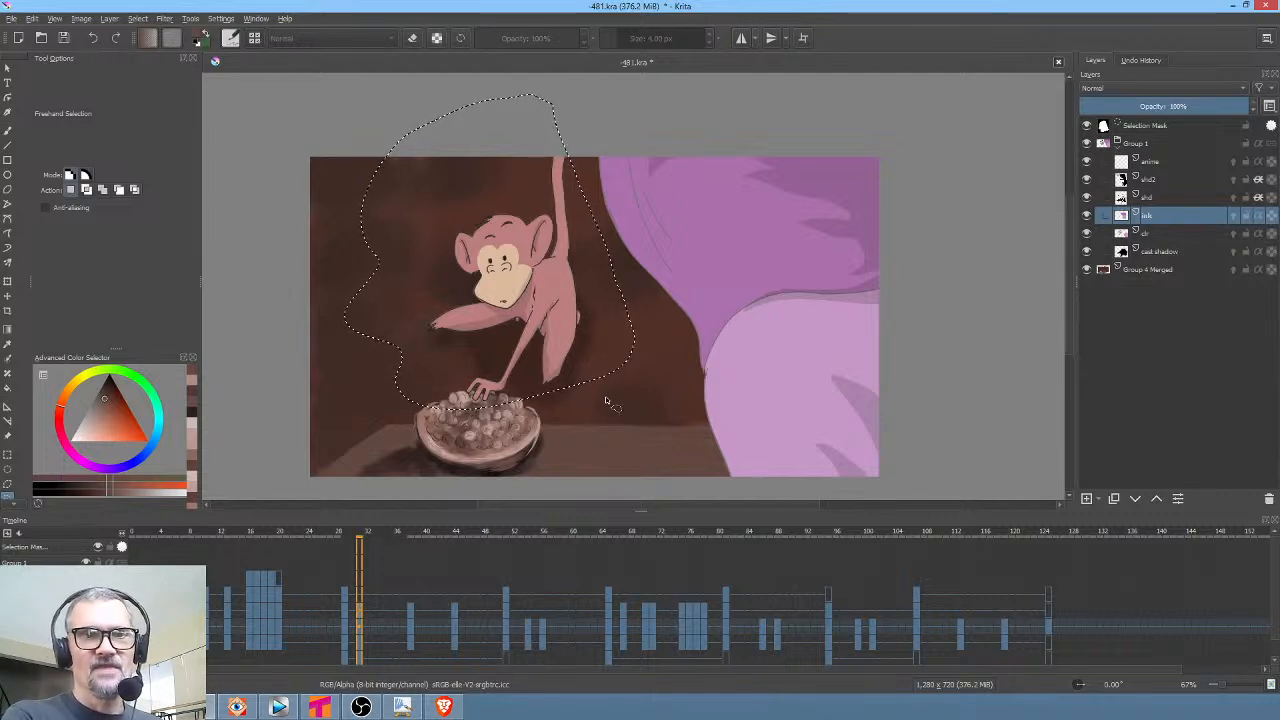
pyautogui.click(412, 615)
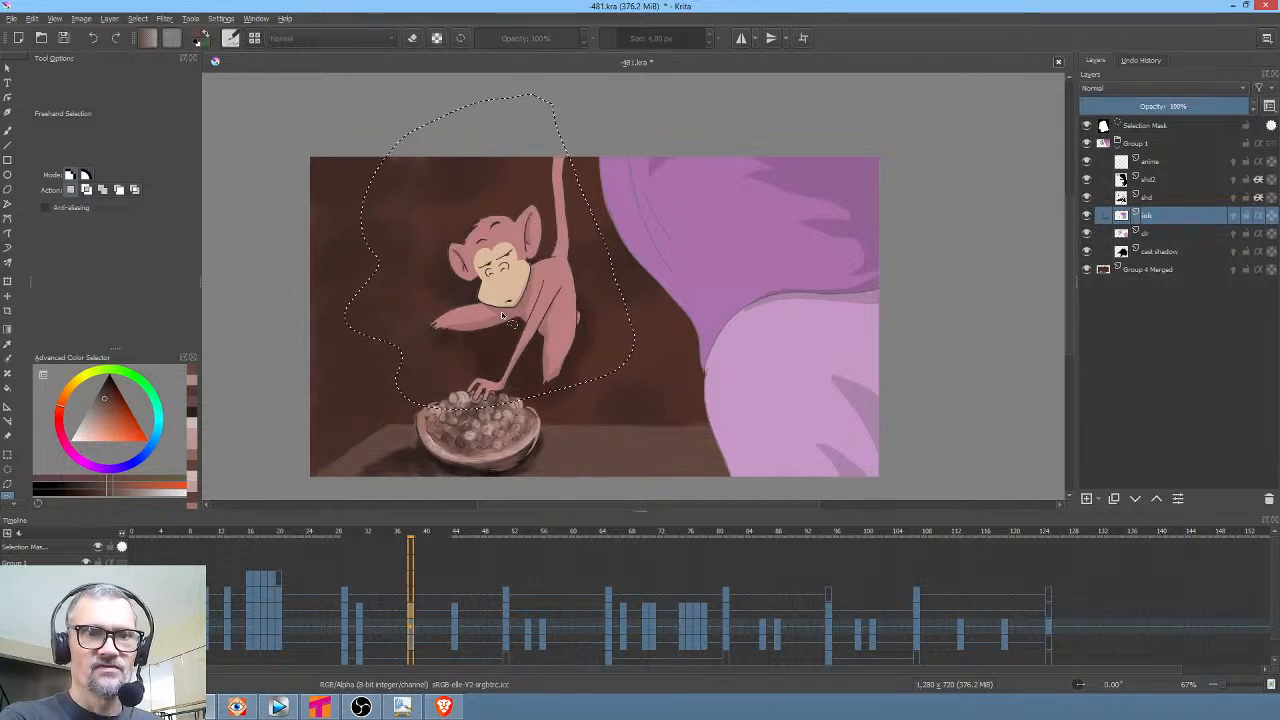
pyautogui.press('1')
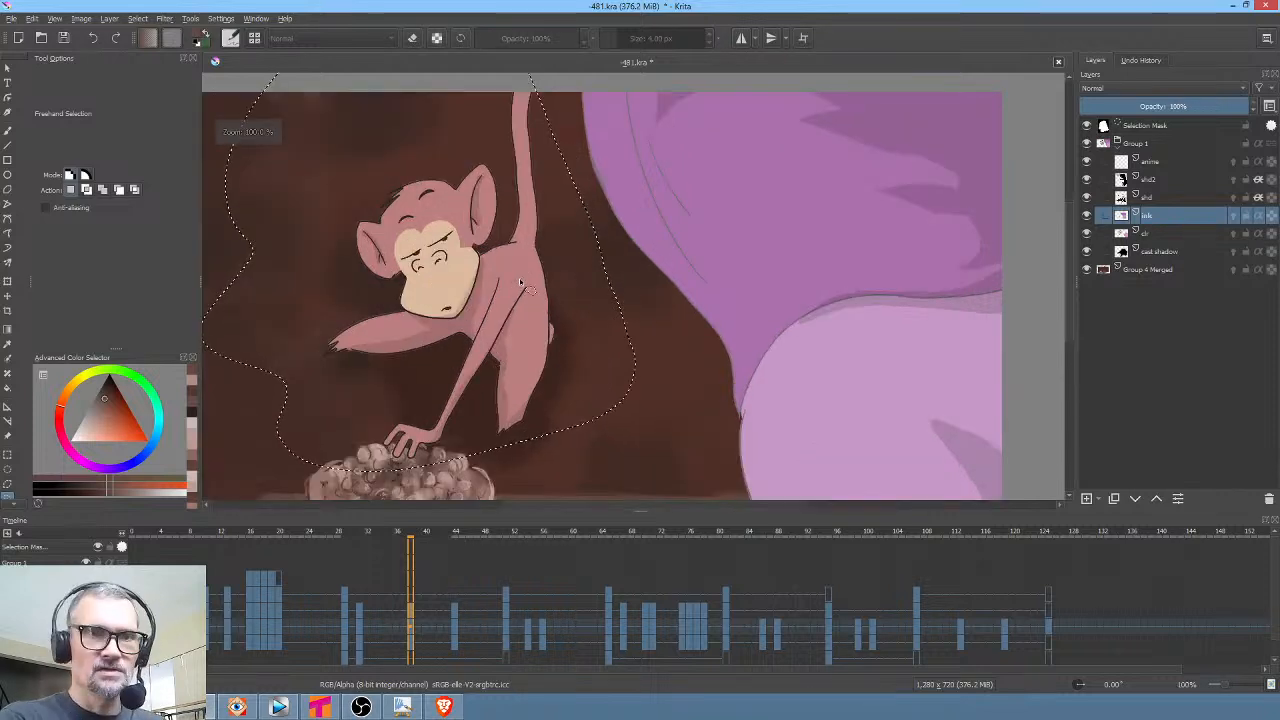
pyautogui.click(455, 608)
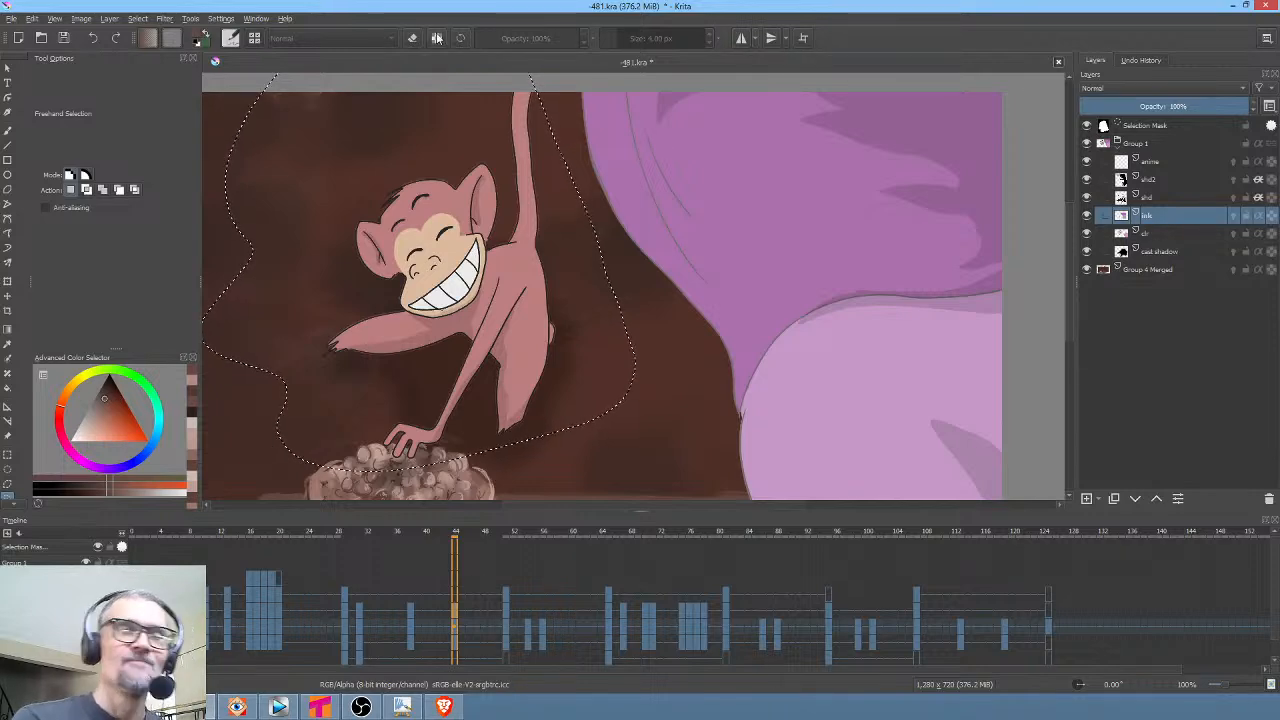
pyautogui.hotkey('alt', 'i')
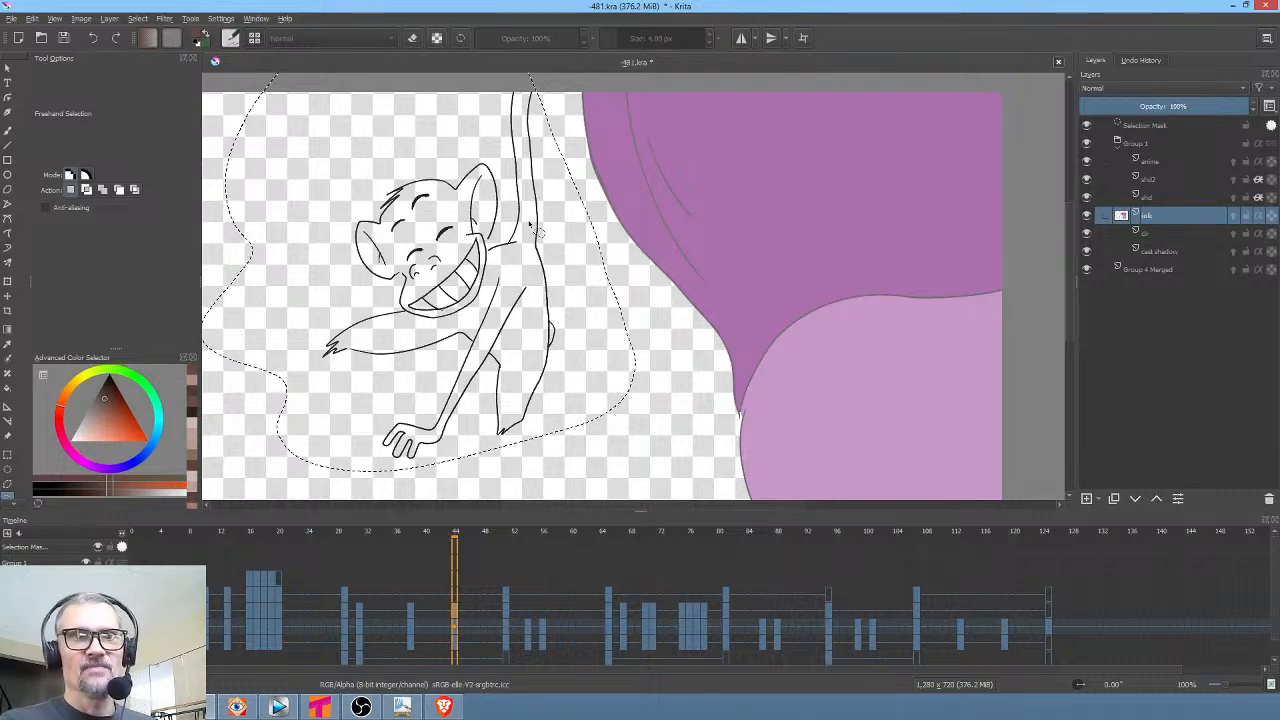
pyautogui.hotkey('alt', 'i')
# Repeat the ink darkening on the monkey at frames 65 and 67, and clear the selection to inspect the hand in the bowl
pyautogui.click(508, 622)
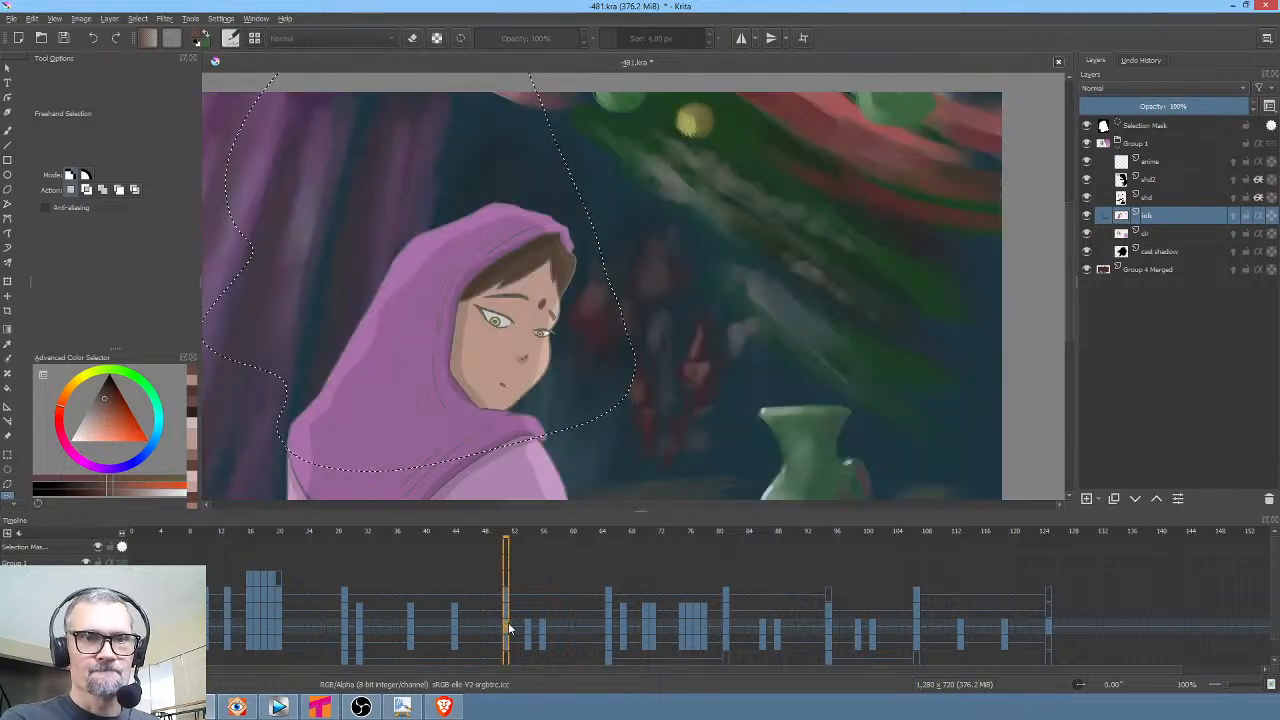
pyautogui.click(610, 625)
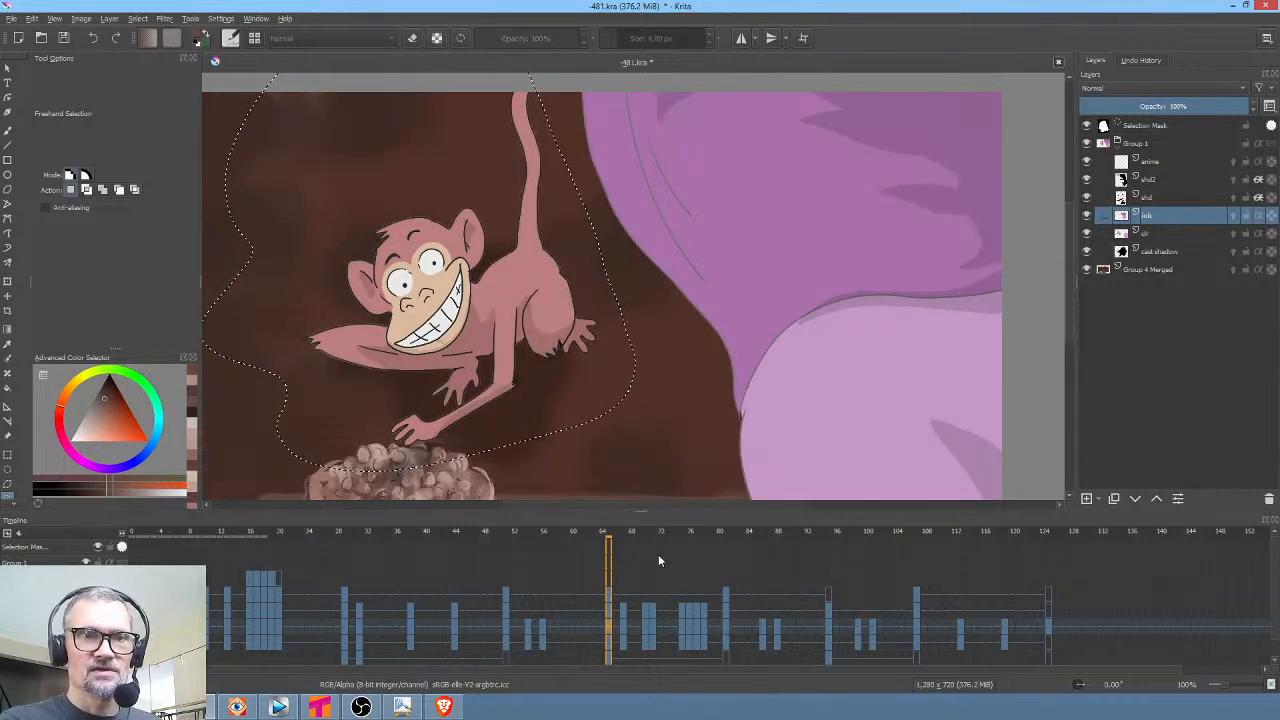
pyautogui.click(624, 627)
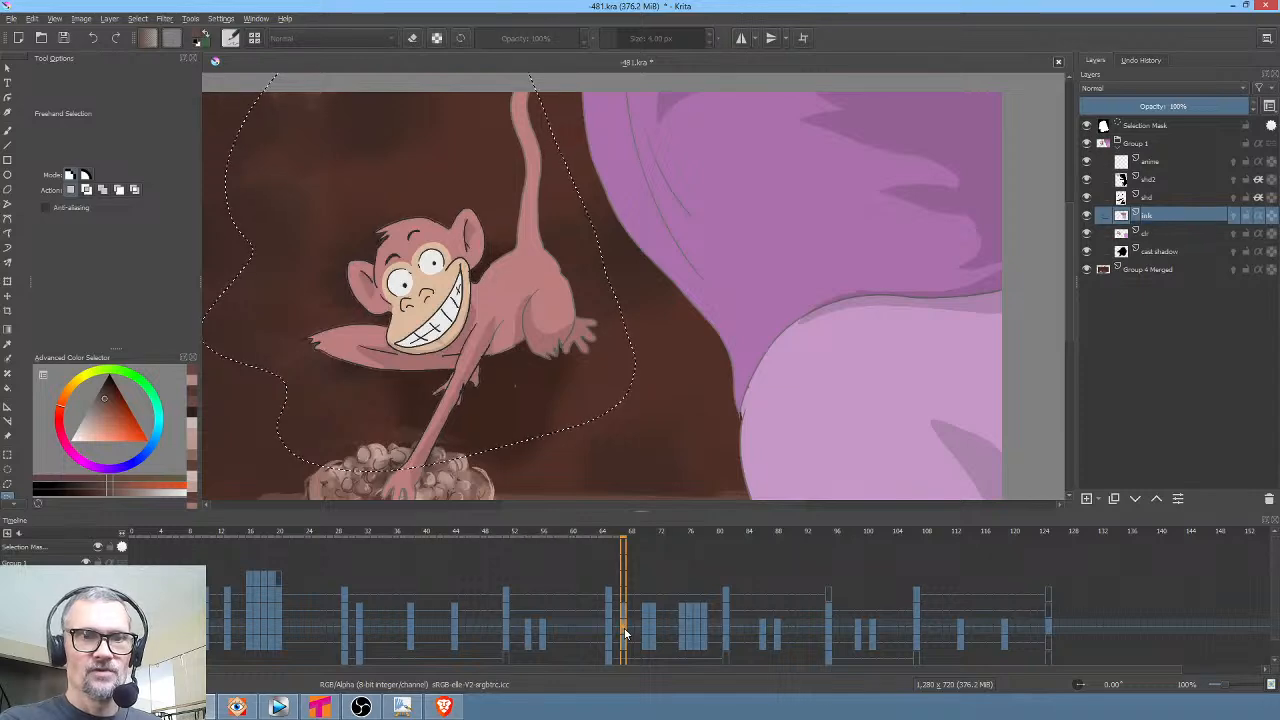
pyautogui.scroll(-1, 536, 379)
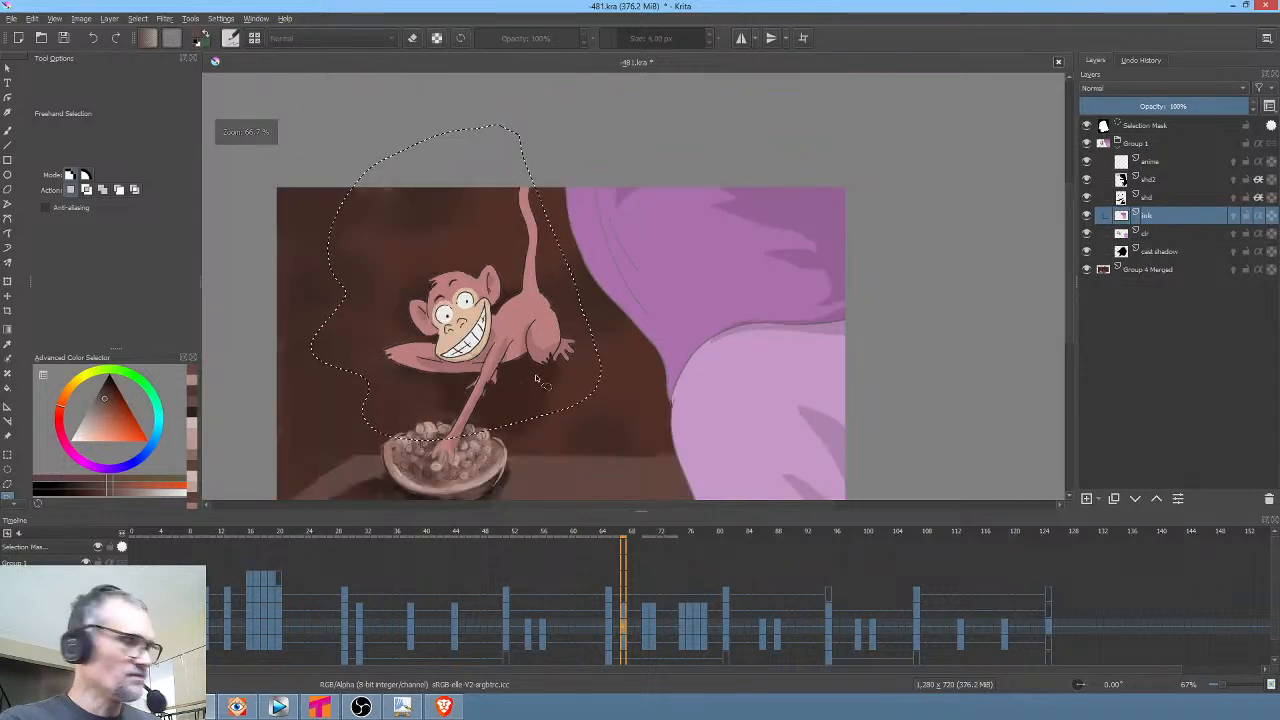
pyautogui.hotkey('ctrl', 'shift', 'a')
pyautogui.scroll(3, 536, 379)
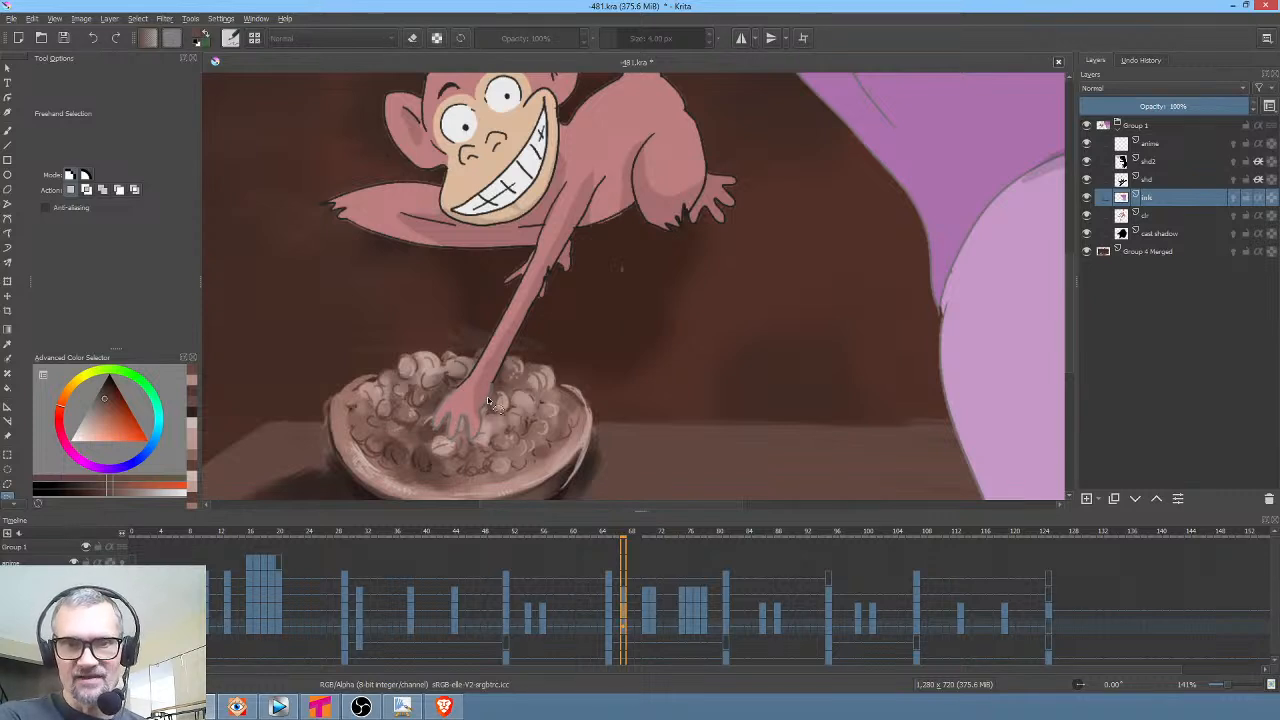
# With the monkey and bowl area selected, darken the monkey's ink on the keyframes at 70, 71 and 75 to 78
pyautogui.click(645, 610)
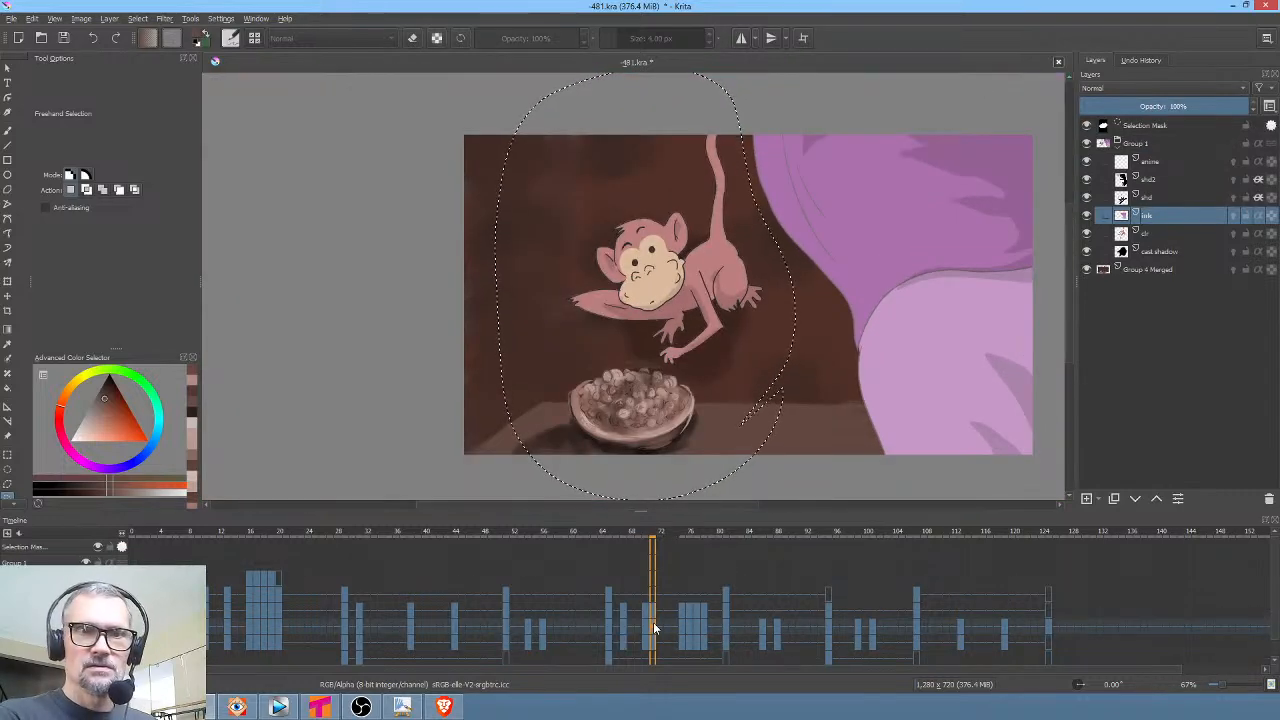
pyautogui.click(680, 628)
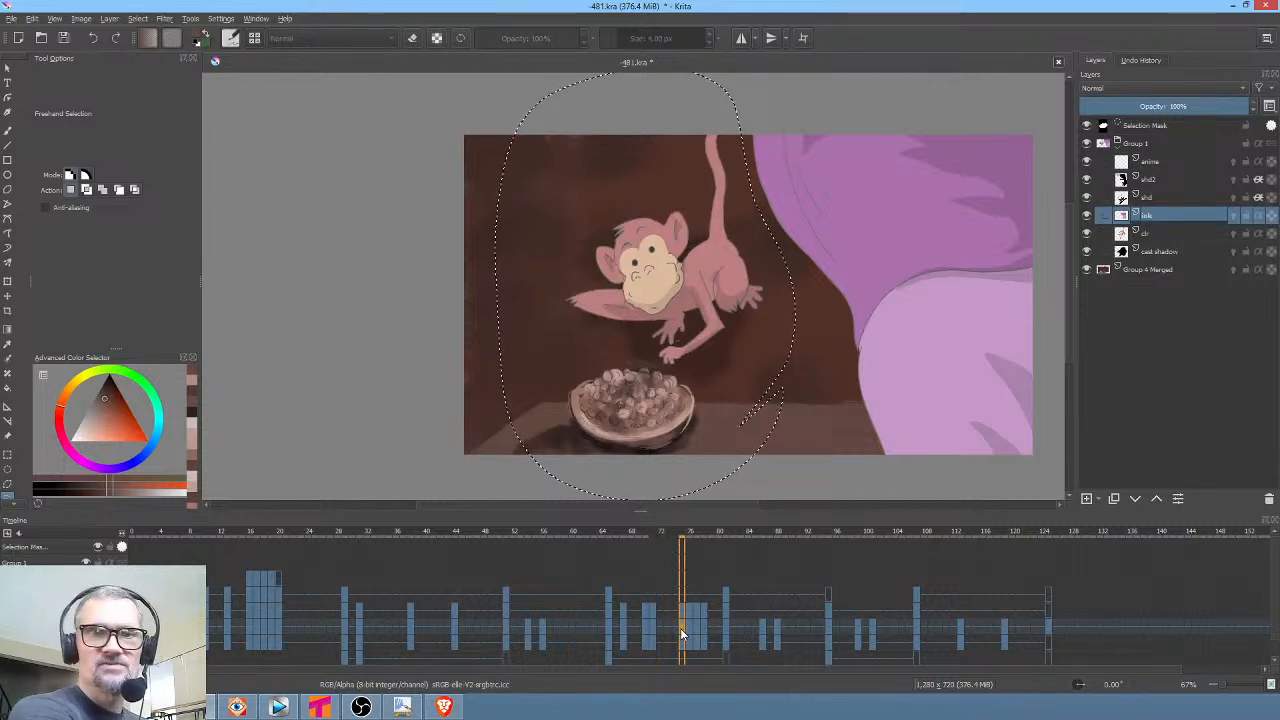
pyautogui.press('Right')
pyautogui.press('Right')
pyautogui.press('Right')
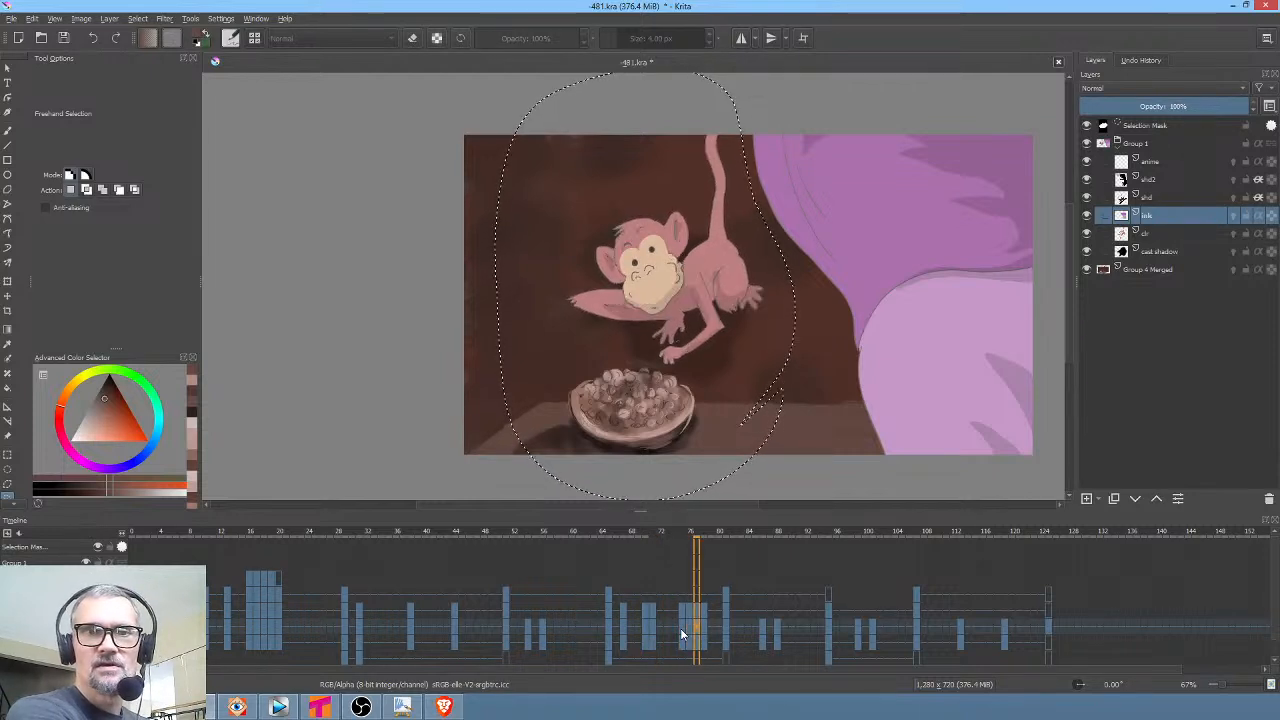
pyautogui.press('Right')
pyautogui.press('Right')
pyautogui.press('Right')
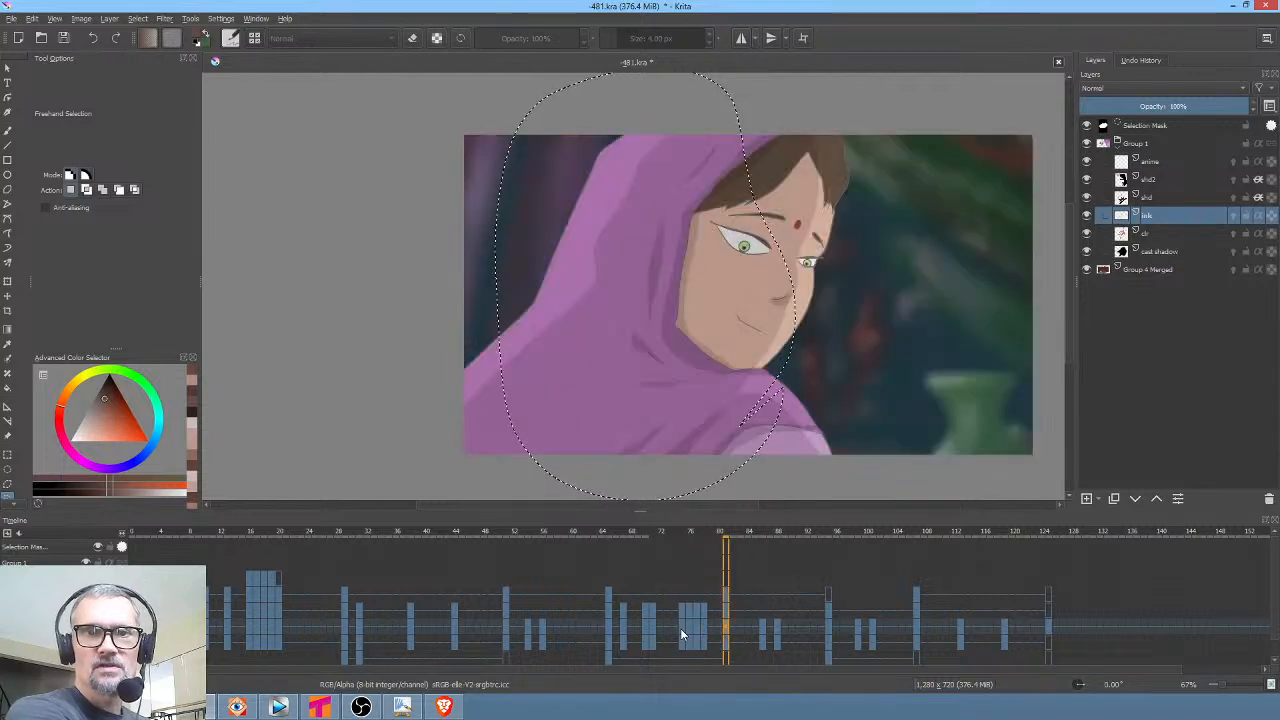
# Darken the monkey's ink on the keyframes at 95, 99 and 101, and continue to the last keyframe at 125
pyautogui.press('.')
pyautogui.press('.')
pyautogui.press('.')
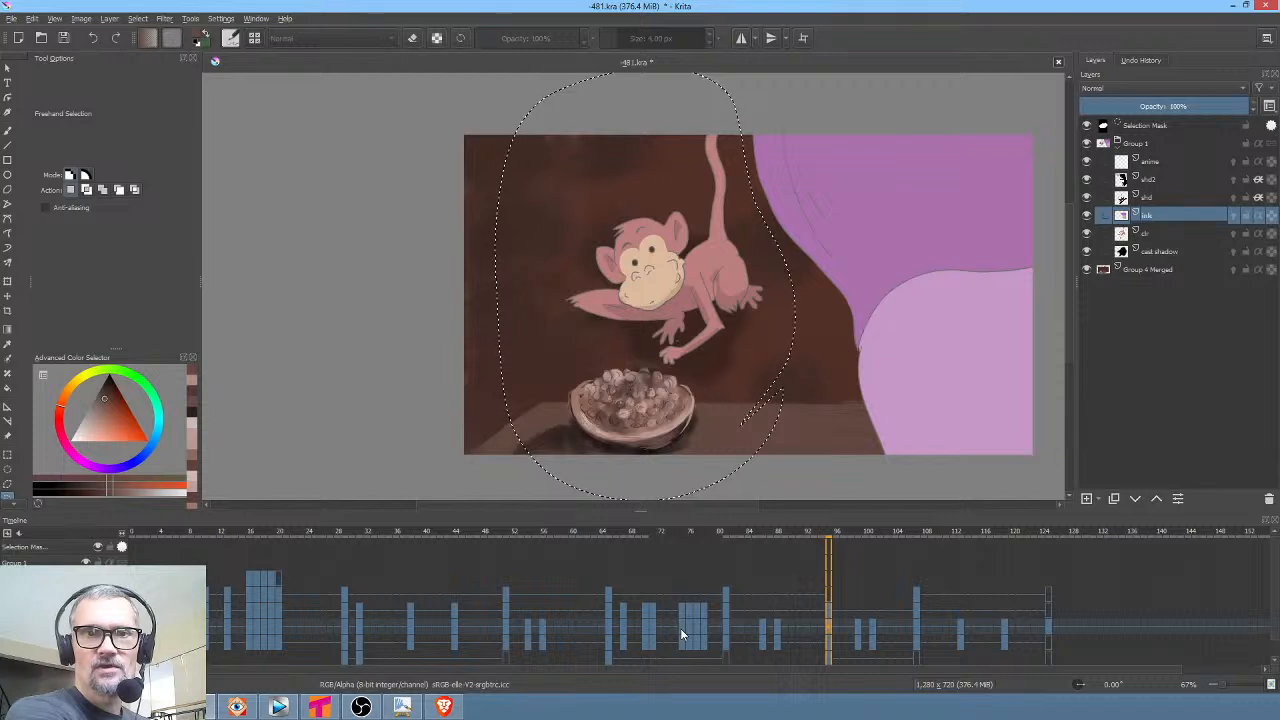
pyautogui.press('.')
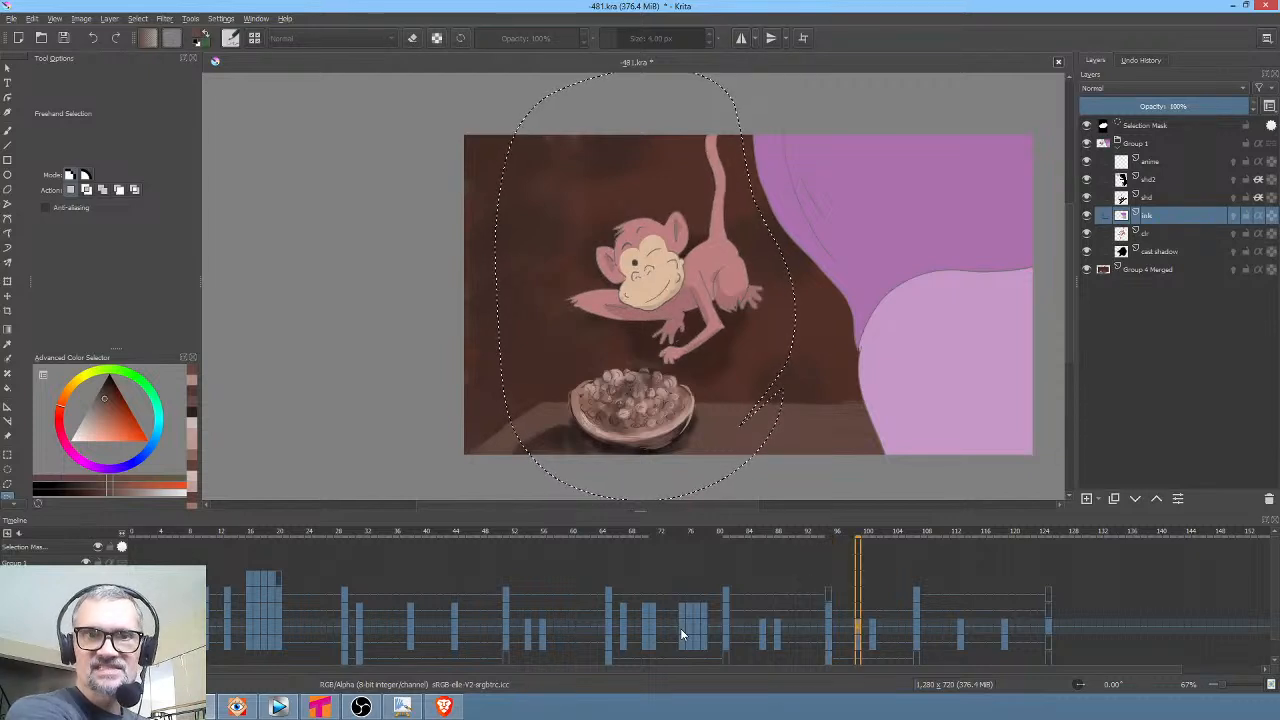
pyautogui.press('.')
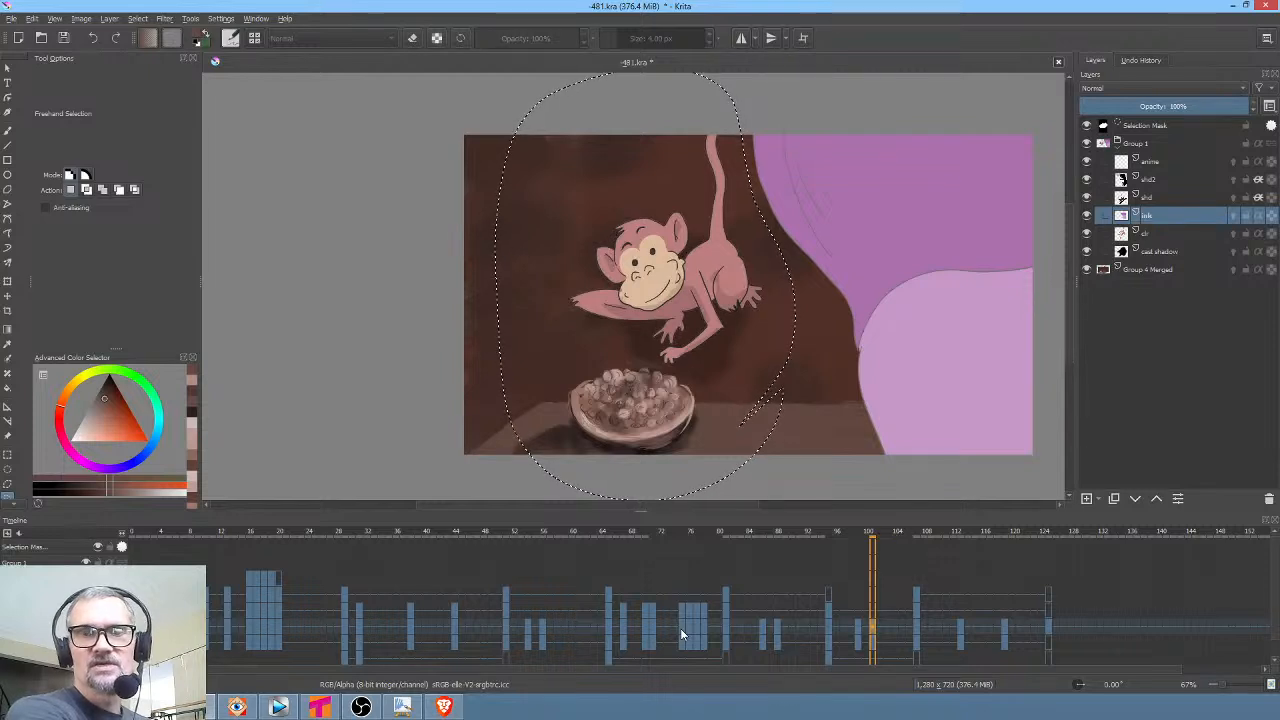
pyautogui.press('.')
pyautogui.press('.')
pyautogui.press('.')
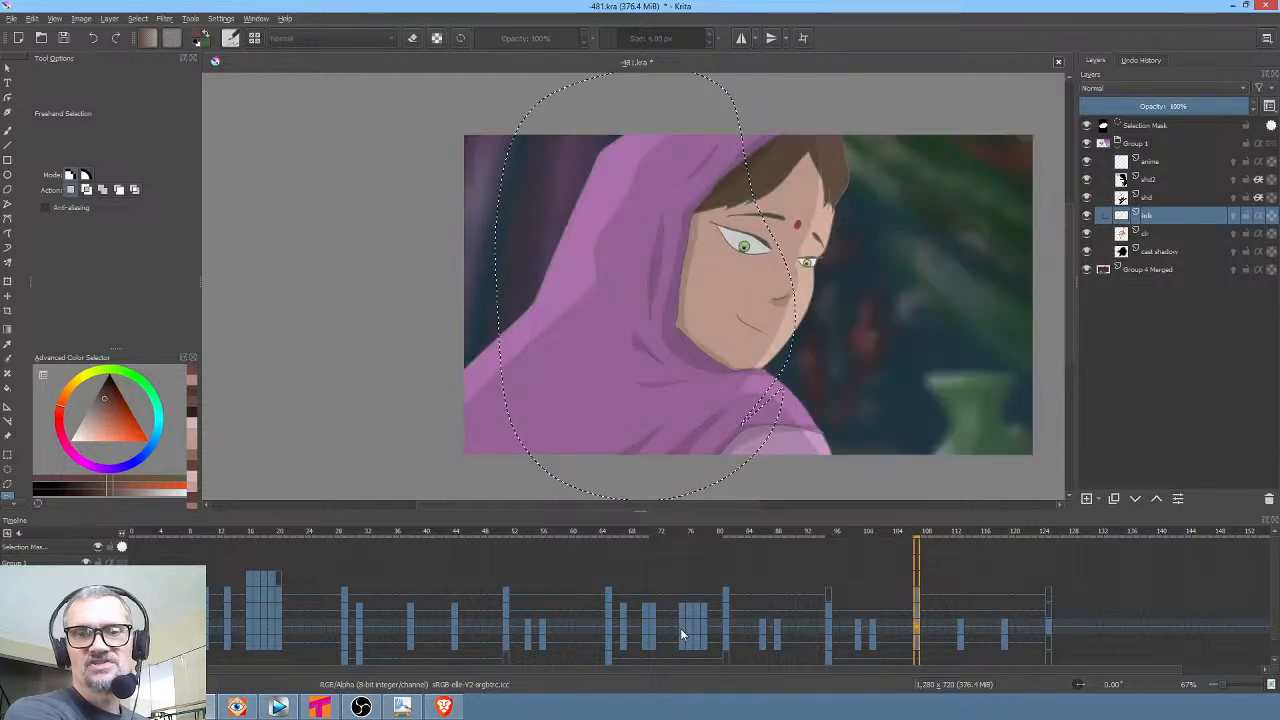
pyautogui.press('.')
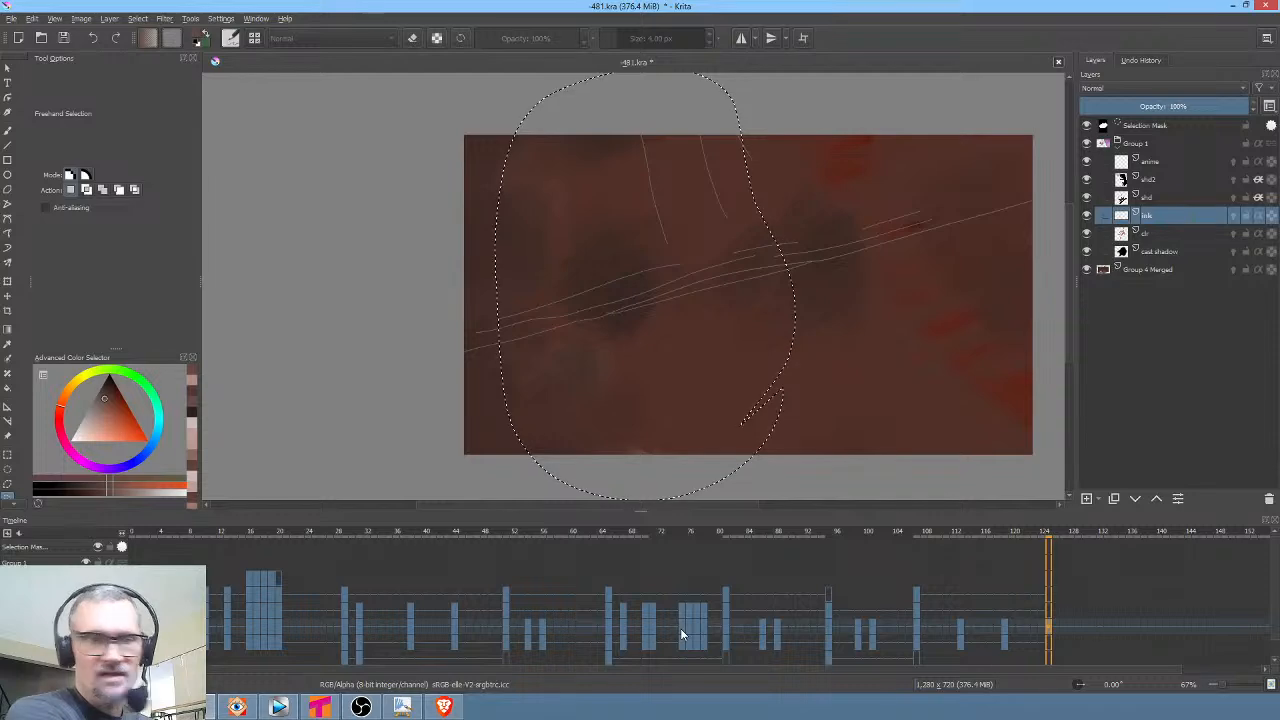
# Step back through the keyframes to the woman's shot at frame 54, and save the document
pyautogui.press(',')
pyautogui.press(',')
pyautogui.press(',')
pyautogui.press(',')
pyautogui.press(',')
pyautogui.press(',')
pyautogui.press(',')
pyautogui.press(',')
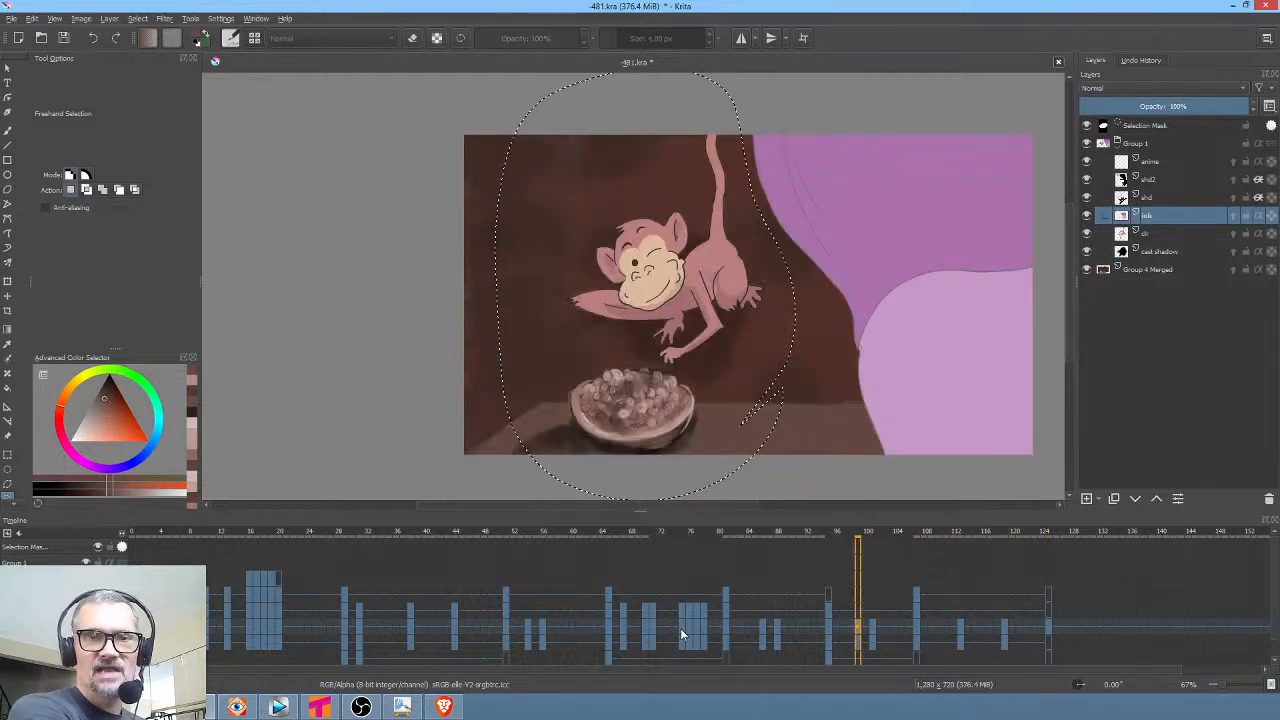
pyautogui.press(',')
pyautogui.press(',')
pyautogui.press(',')
pyautogui.press(',')
pyautogui.press(',')
pyautogui.press(',')
pyautogui.press(',')
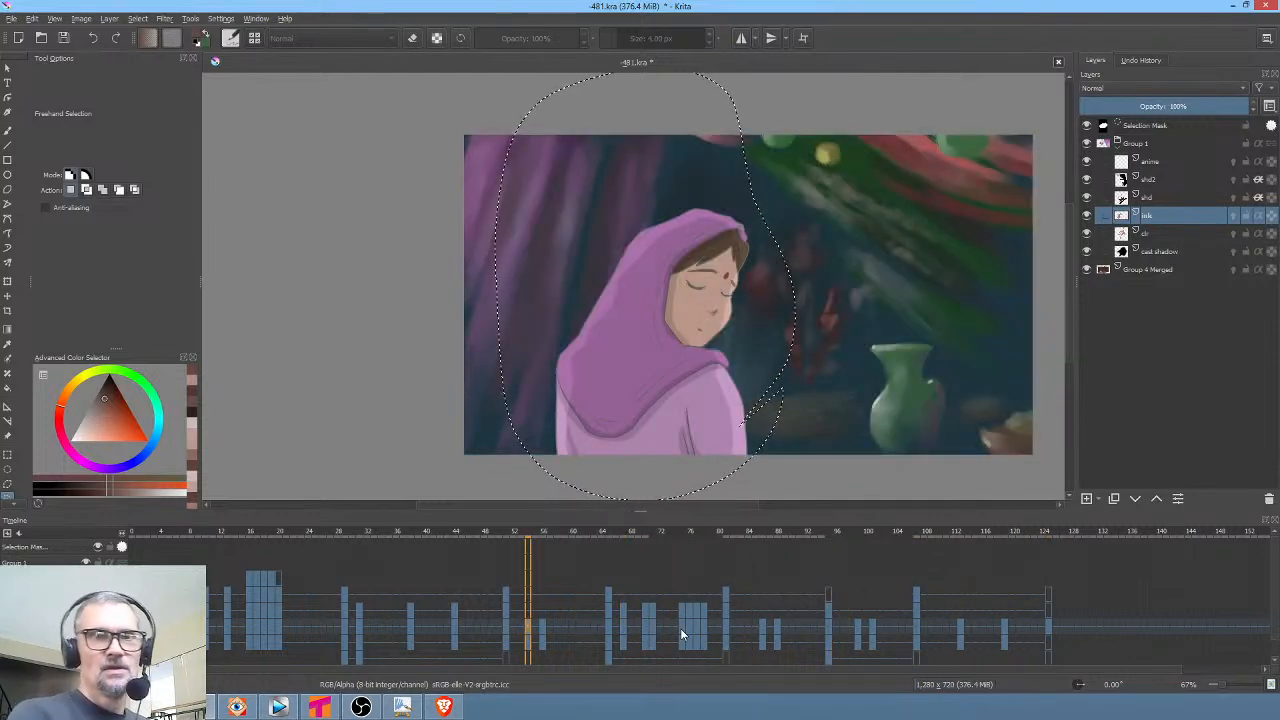
pyautogui.click(65, 37)
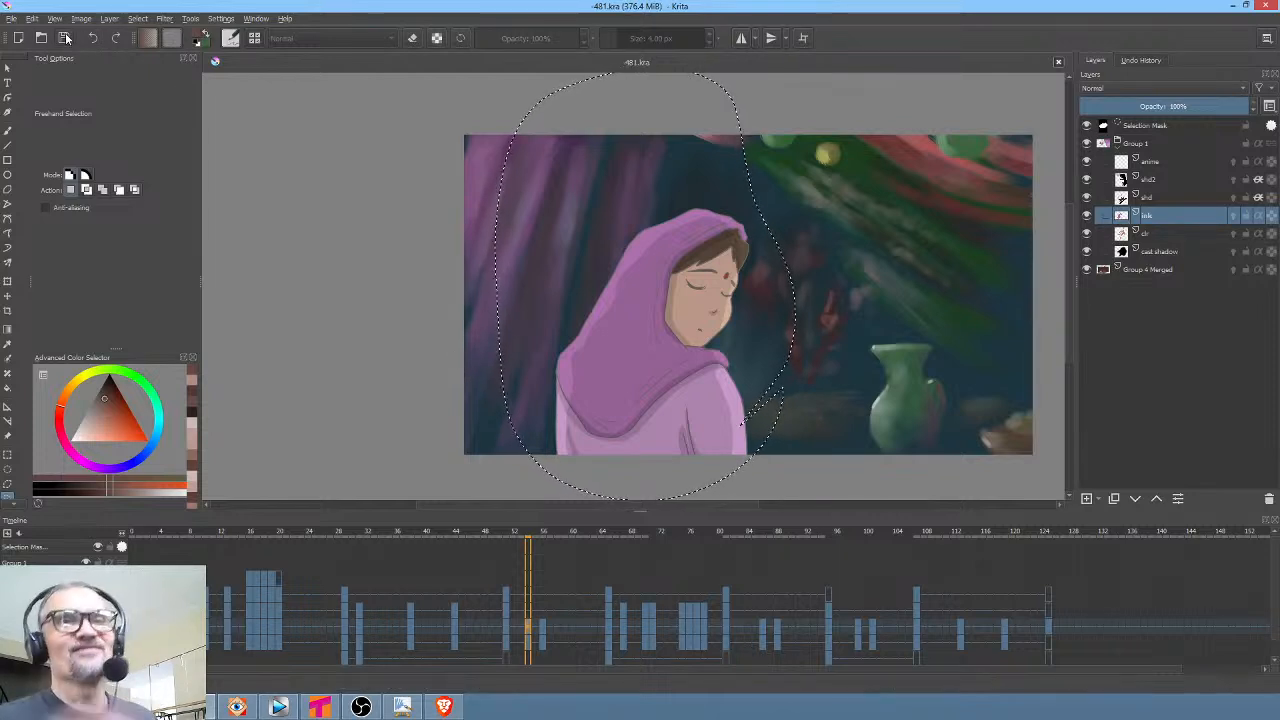
# Clear the selection and, in the monkey shot at frame 73, set the cast shadow layer's opacity to about 44%
pyautogui.hotkey('ctrl', 'shift', 'a')
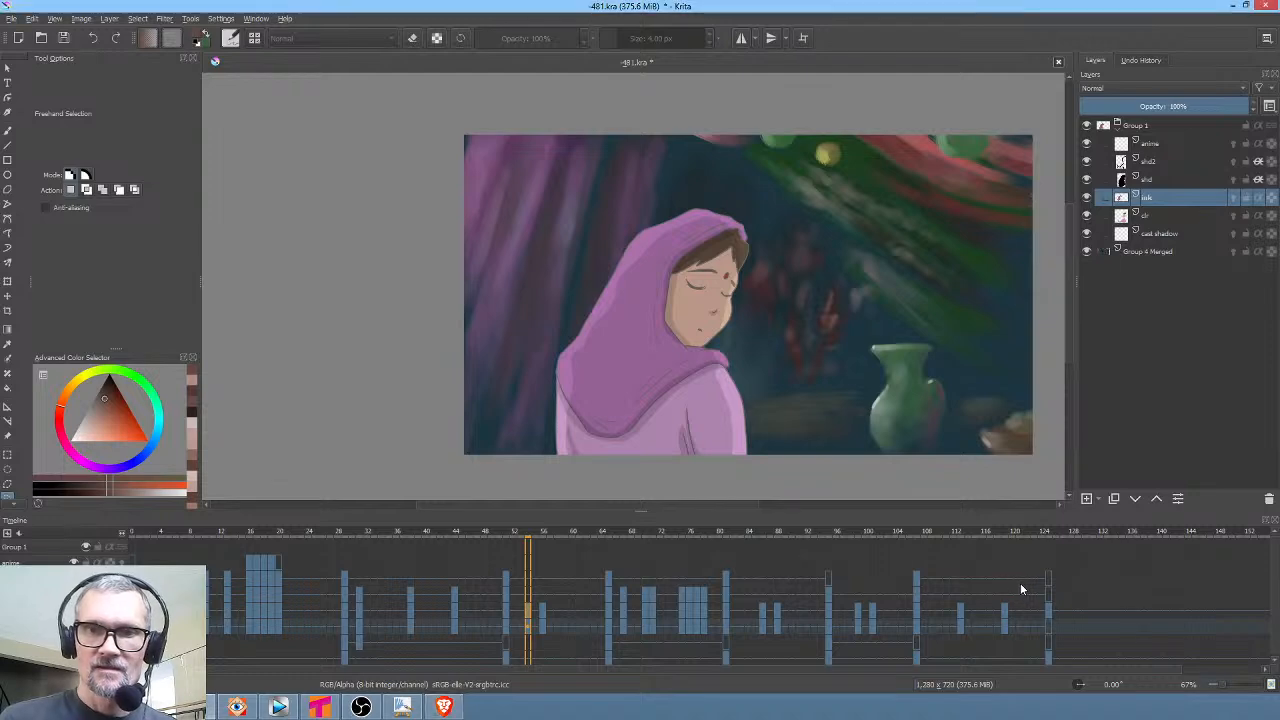
pyautogui.moveTo(1020, 583); pyautogui.dragTo(667, 565)
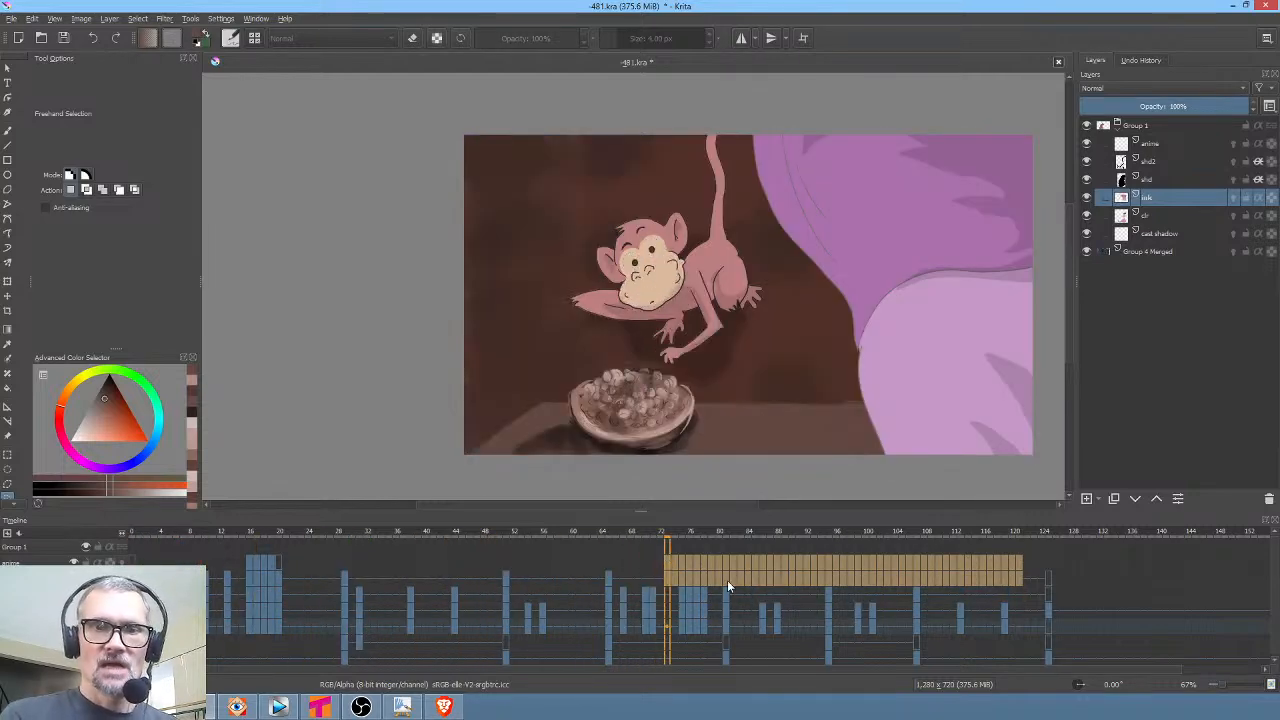
pyautogui.click(1178, 232)
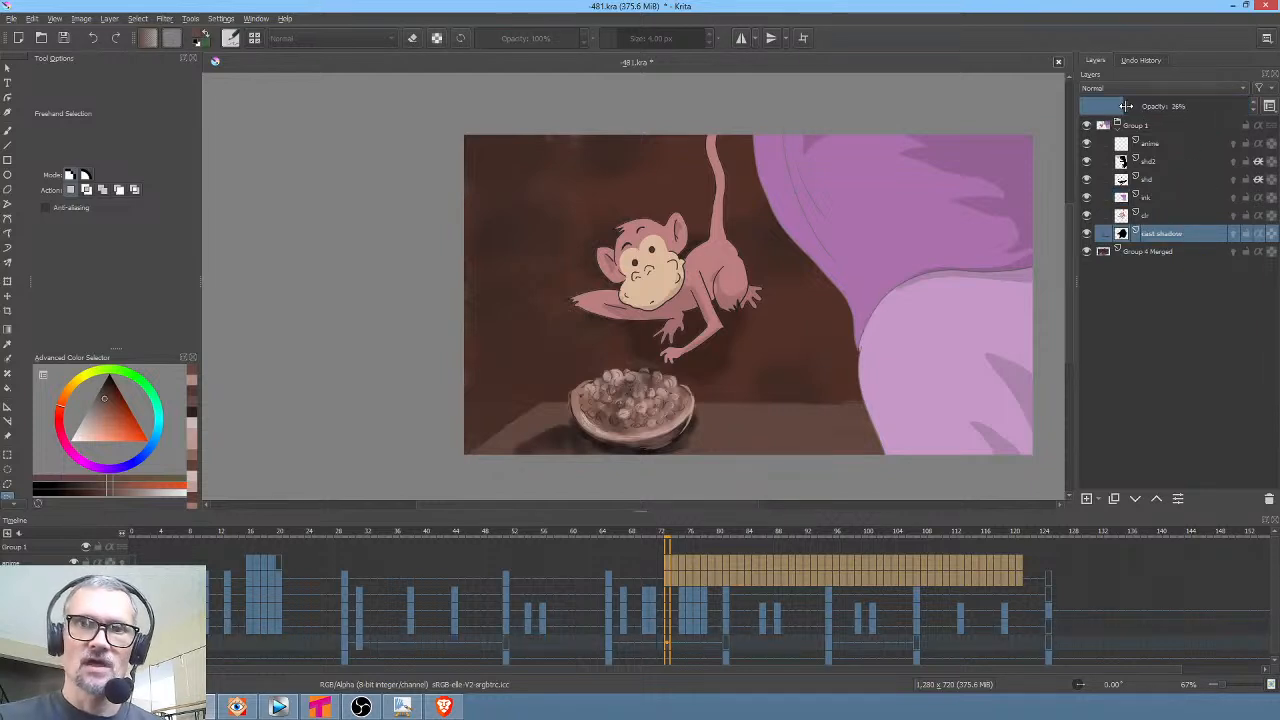
pyautogui.moveTo(1126, 108); pyautogui.dragTo(1157, 111)
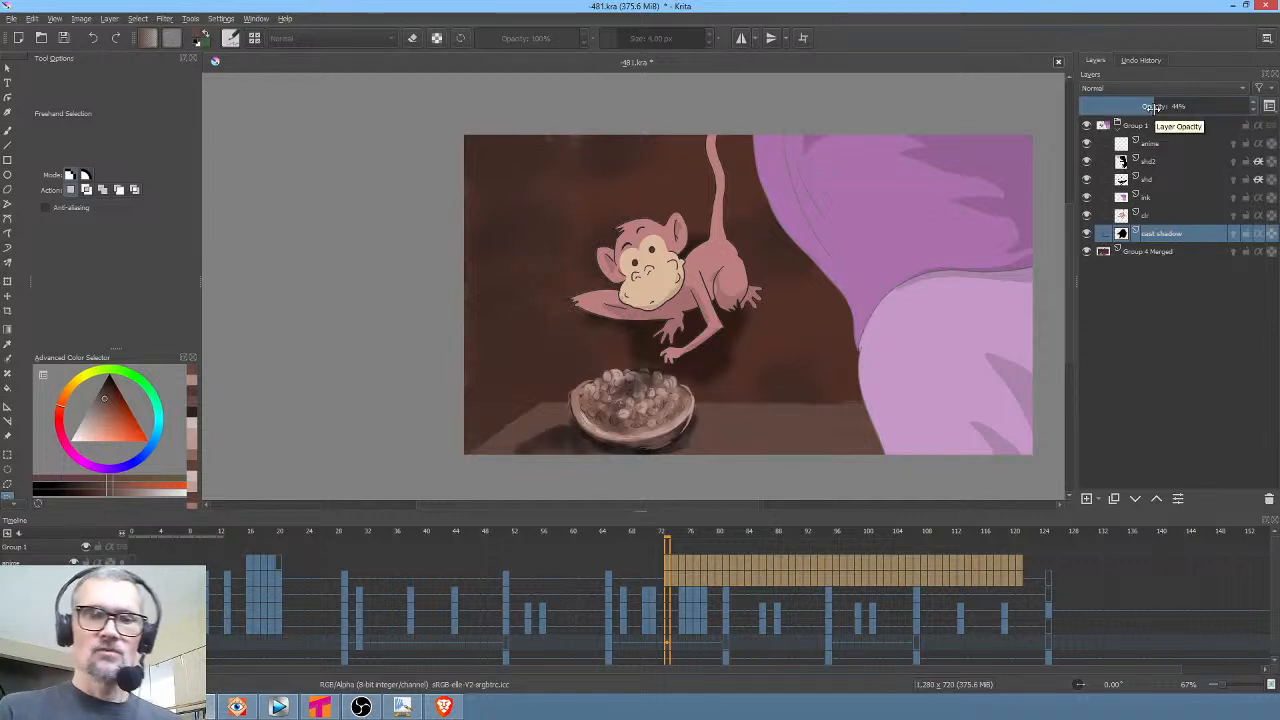
# Select the Group 4 Merged background layer and view it in isolation at frame 29
pyautogui.click(1163, 252)
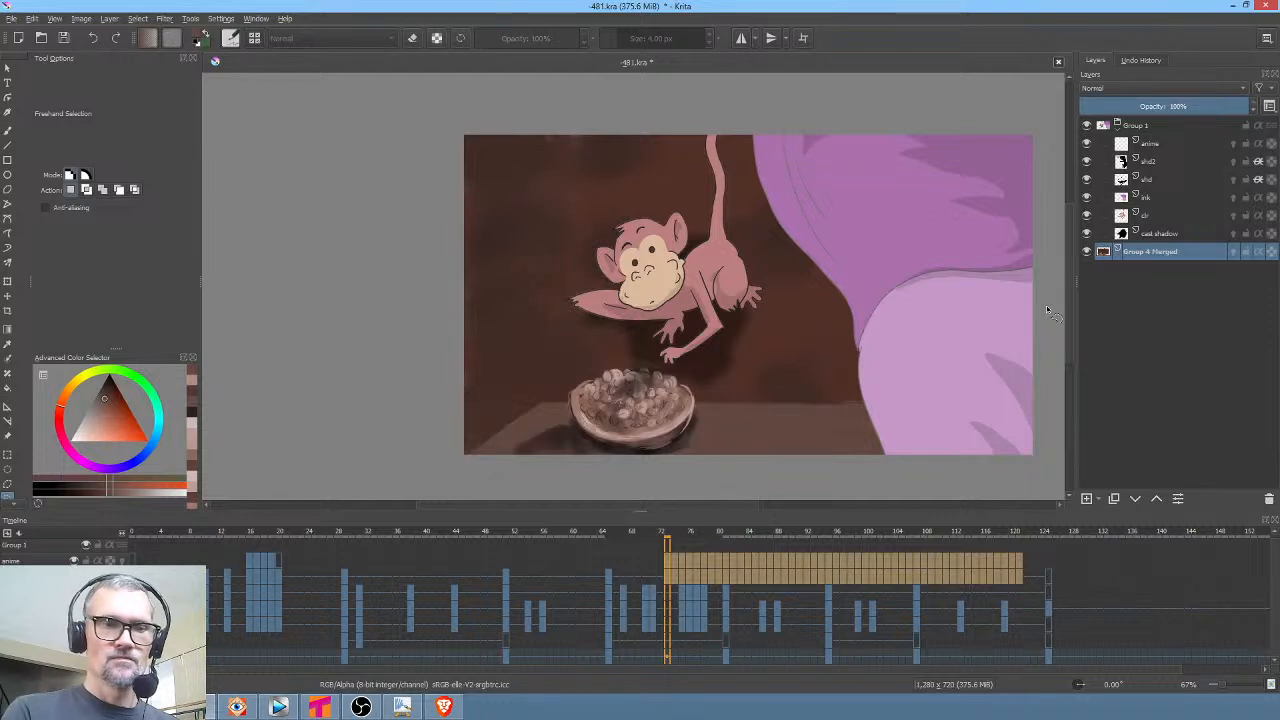
pyautogui.click(343, 654)
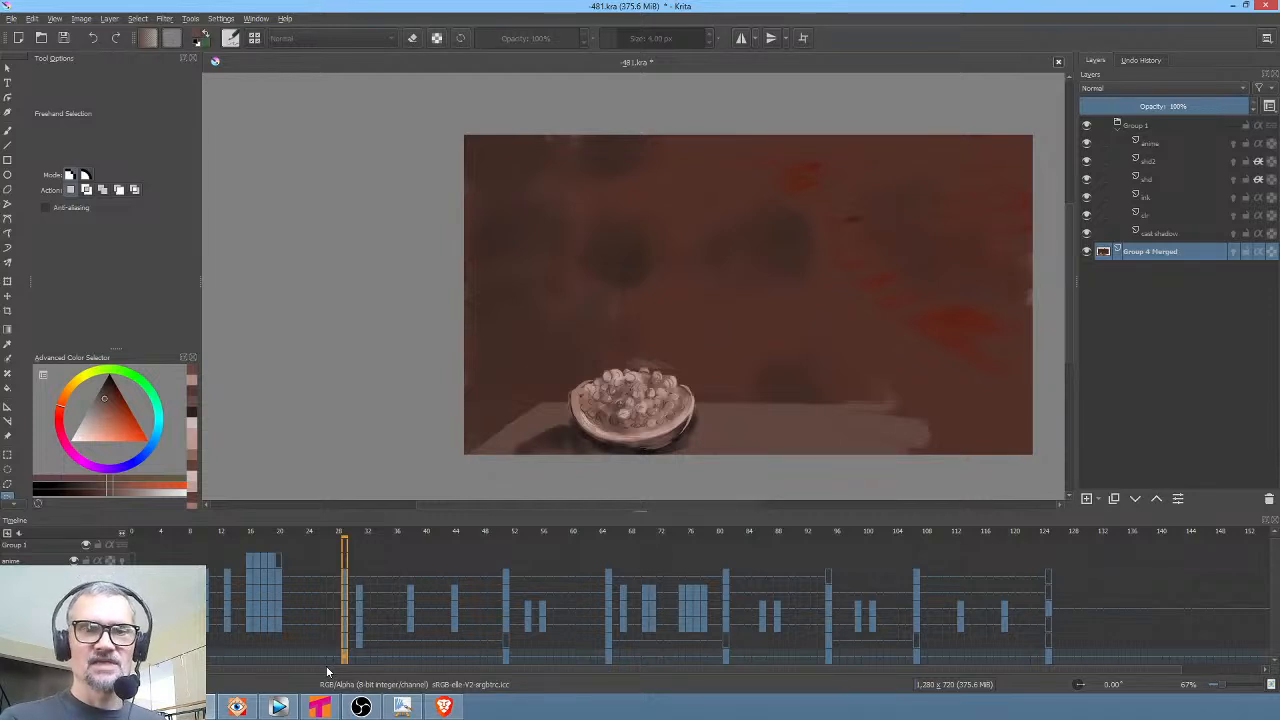
# Paint over the stray light strokes behind the fruit bowl with the dark red-brown of the wall, using a brush of about 15 px
pyautogui.moveTo(630, 330); pyautogui.dragTo(657, 228)
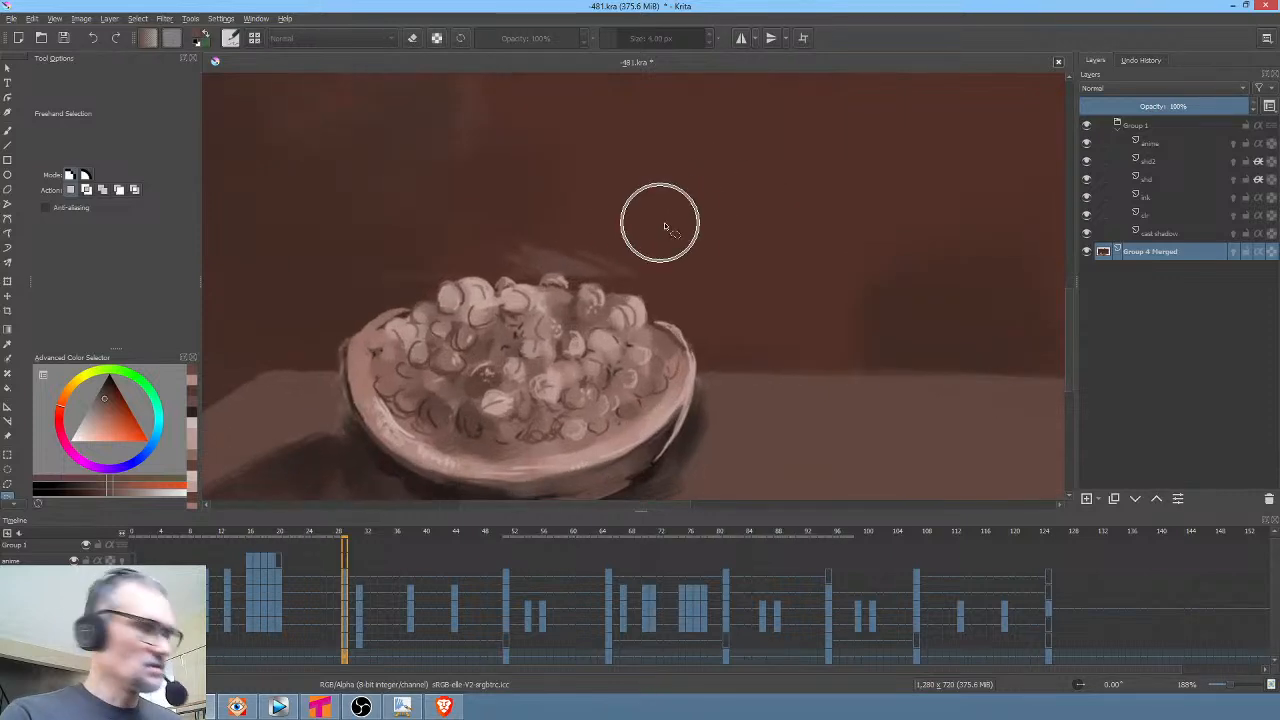
pyautogui.press('b')
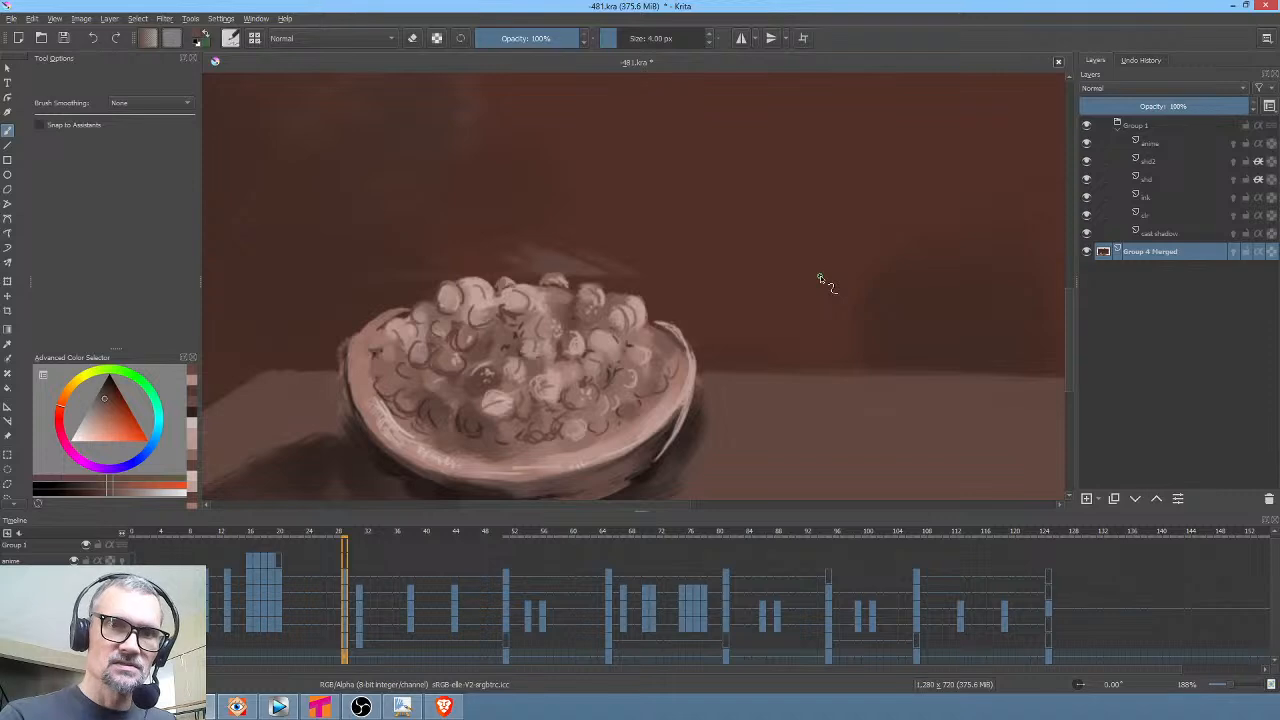
pyautogui.press('/')
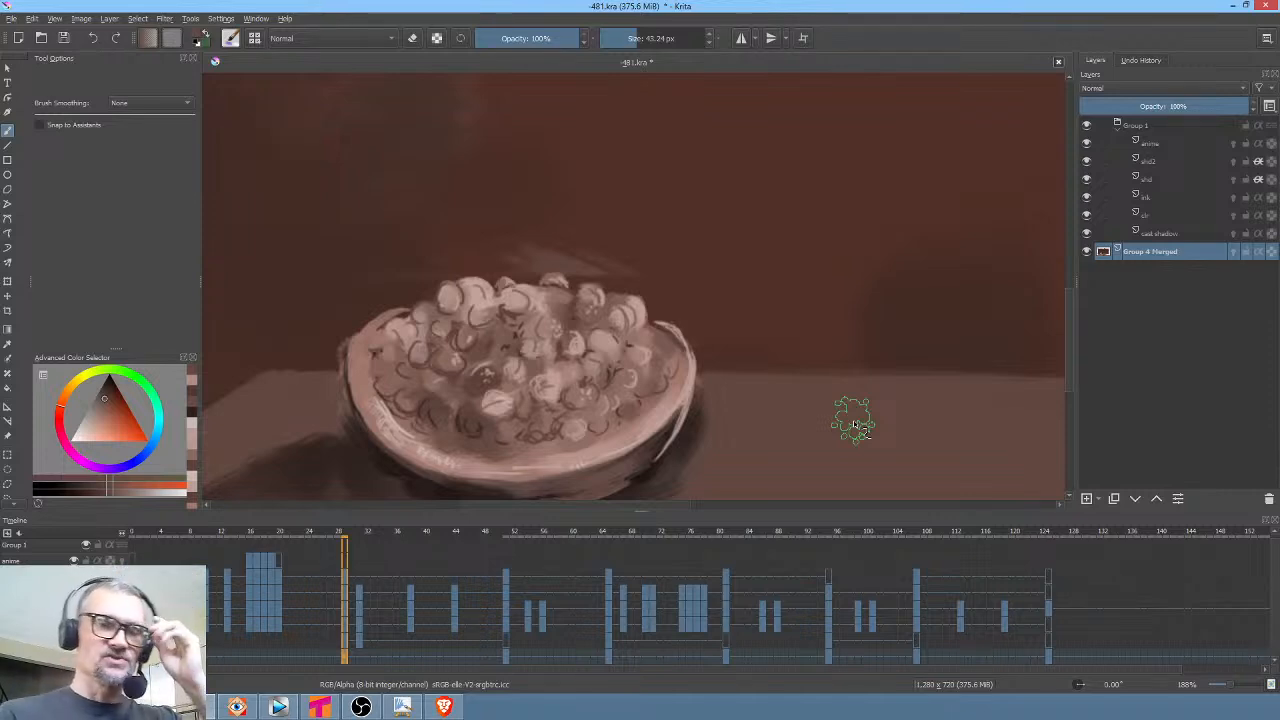
pyautogui.keyDown('shift'); pyautogui.moveTo(808, 245); pyautogui.dragTo(776, 325); pyautogui.keyUp('shift')
pyautogui.keyDown('shift'); pyautogui.moveTo(654, 262); pyautogui.dragTo(620, 258); pyautogui.keyUp('shift')
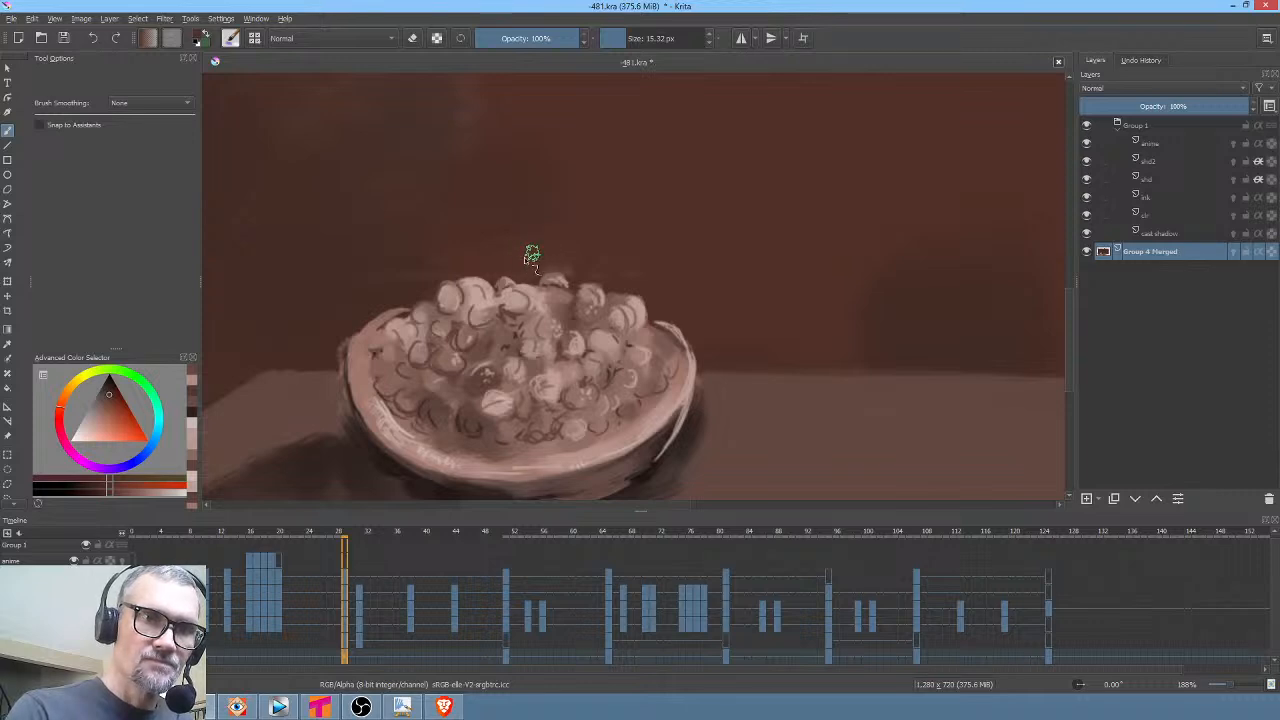
# Clean up the table's ragged far end into a straight edge using the sampled wall and table colours and a brush of about 46 px
pyautogui.moveTo(831, 383); pyautogui.dragTo(716, 395)
pyautogui.scroll(-1, 846, 366)
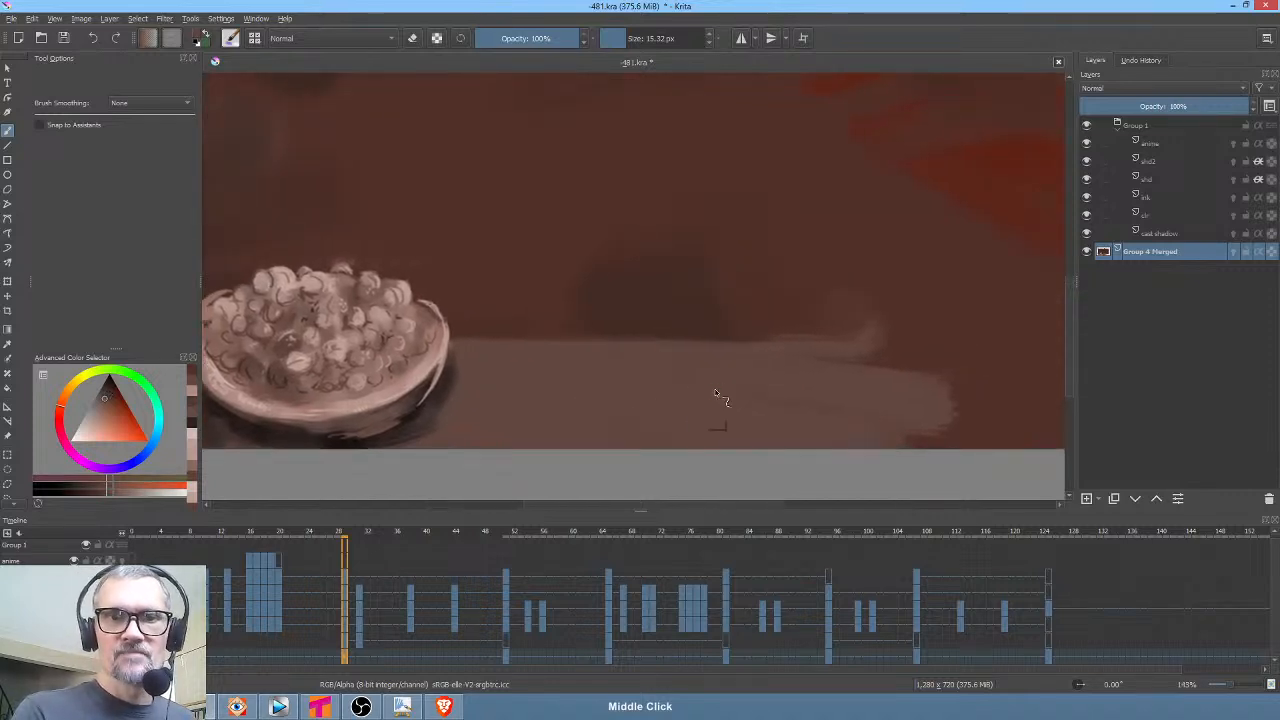
pyautogui.scroll(-2, 700, 395)
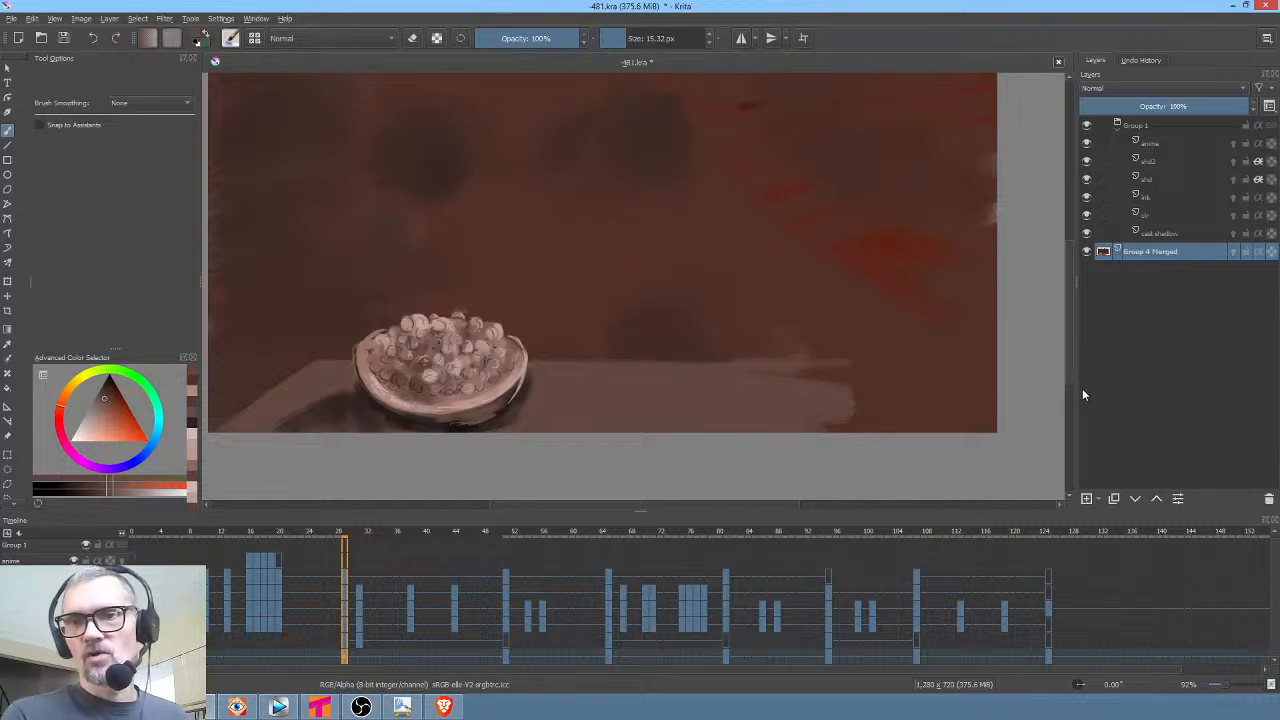
pyautogui.press('ctrl')
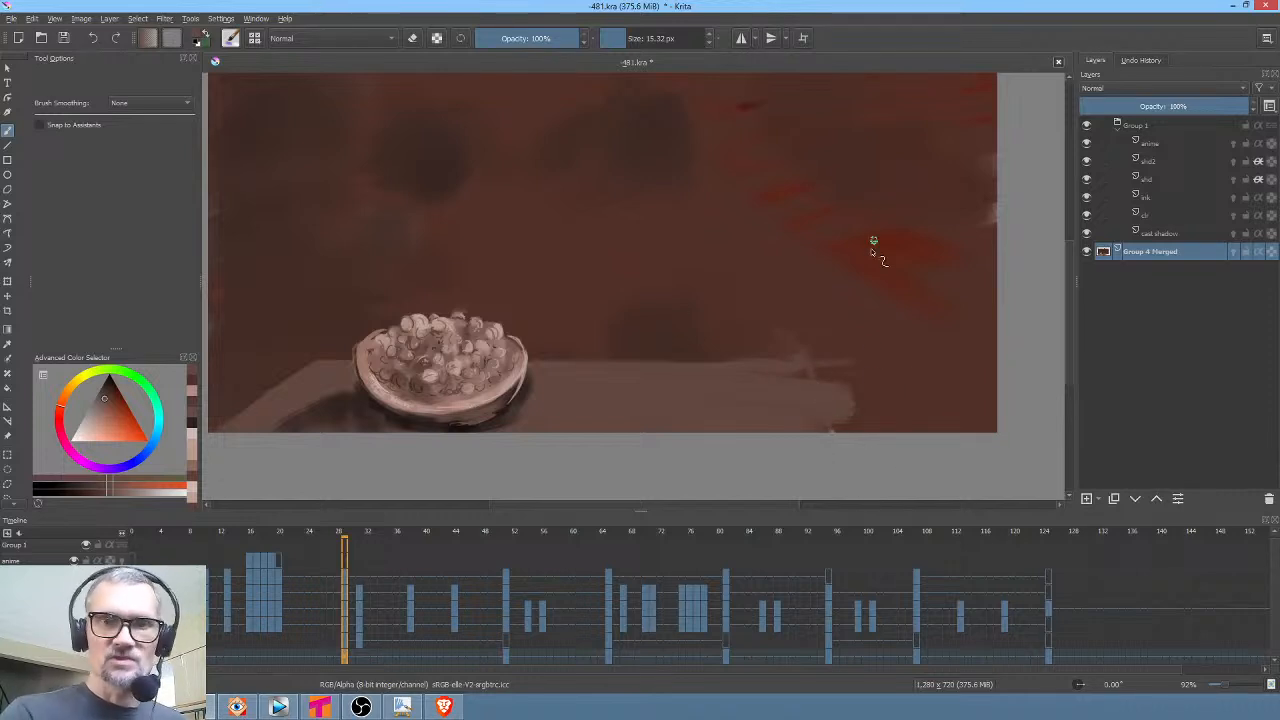
pyautogui.keyDown('shift'); pyautogui.moveTo(891, 344); pyautogui.dragTo(918, 333); pyautogui.keyUp('shift')
pyautogui.keyDown('ctrl'); pyautogui.click(898, 337); pyautogui.keyUp('ctrl')
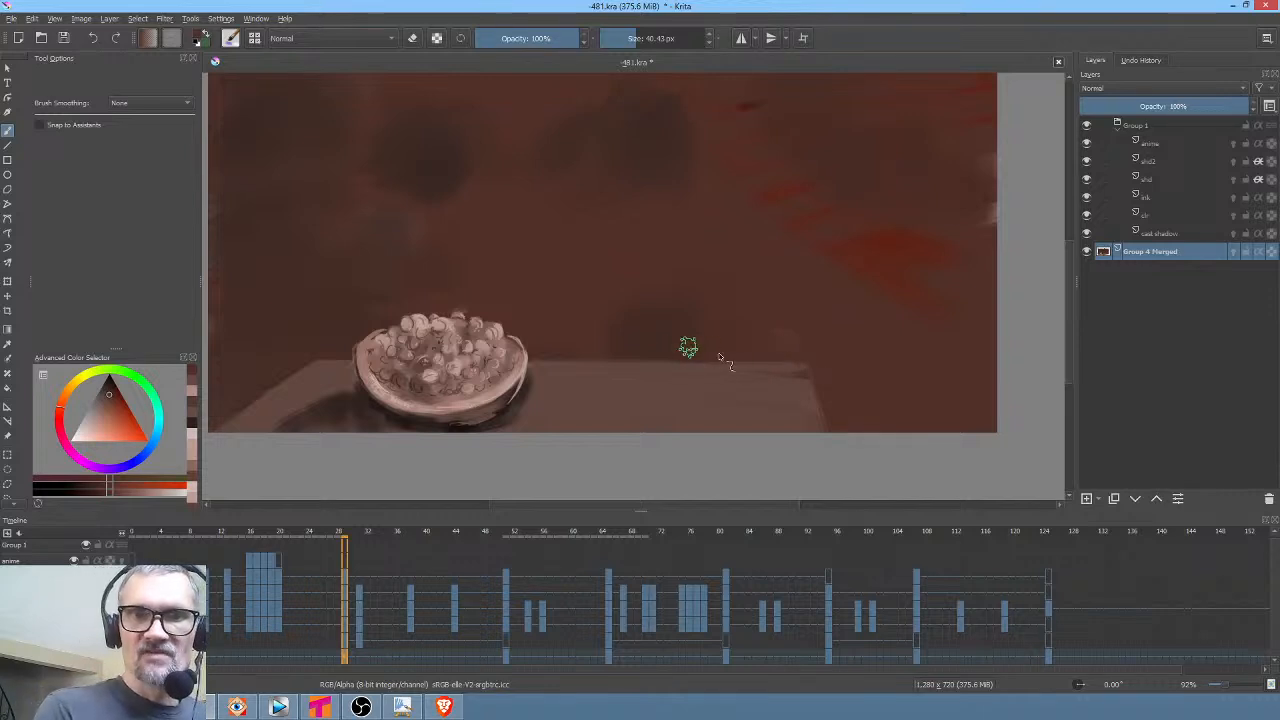
pyautogui.press('ctrl')
pyautogui.keyDown('ctrl'); pyautogui.click(752, 380); pyautogui.keyUp('ctrl')
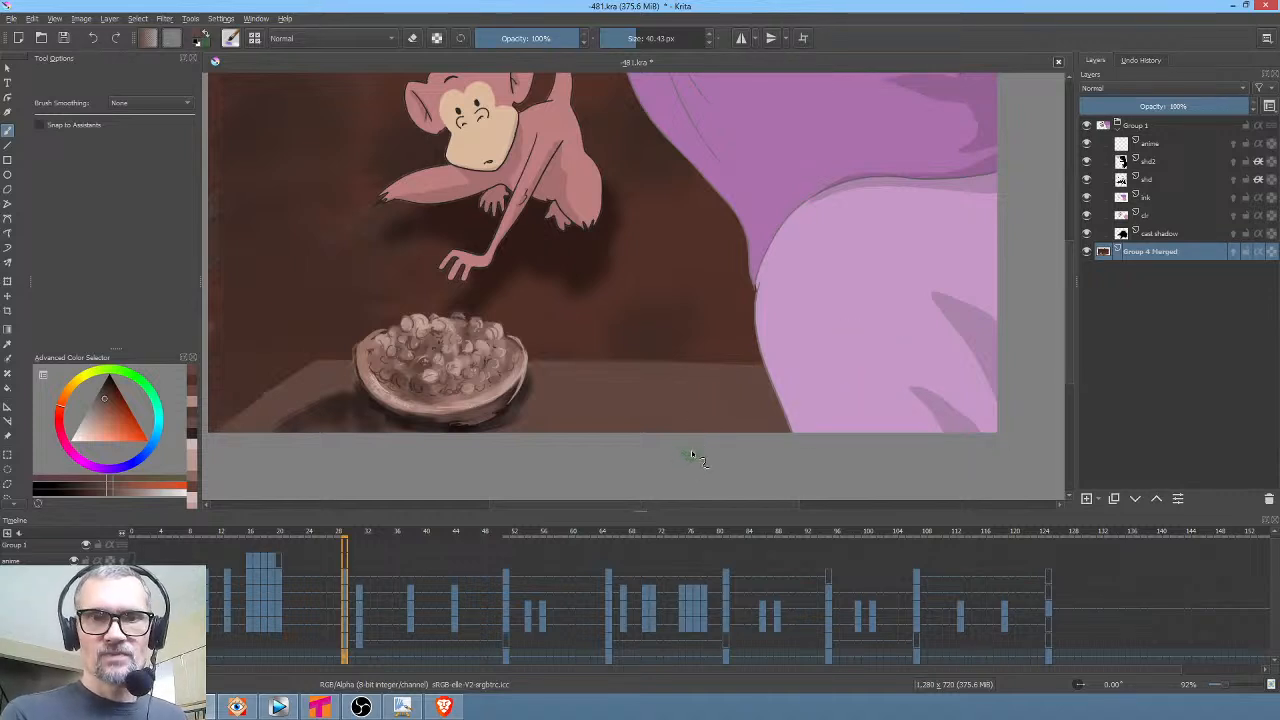
# Softly lighten the tabletop on the isolated background with an airbrush of about 293 px, and show the whole shot again
pyautogui.press('i')
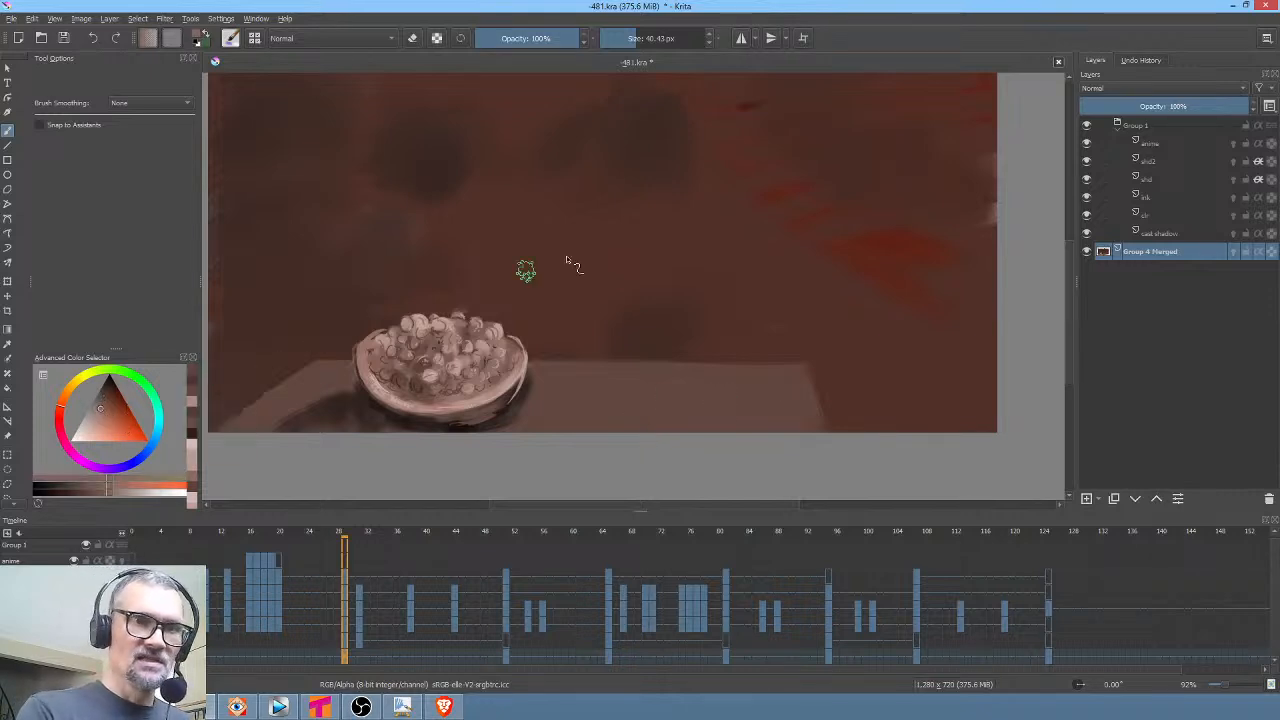
pyautogui.rightClick(625, 220)
pyautogui.click(686, 163)
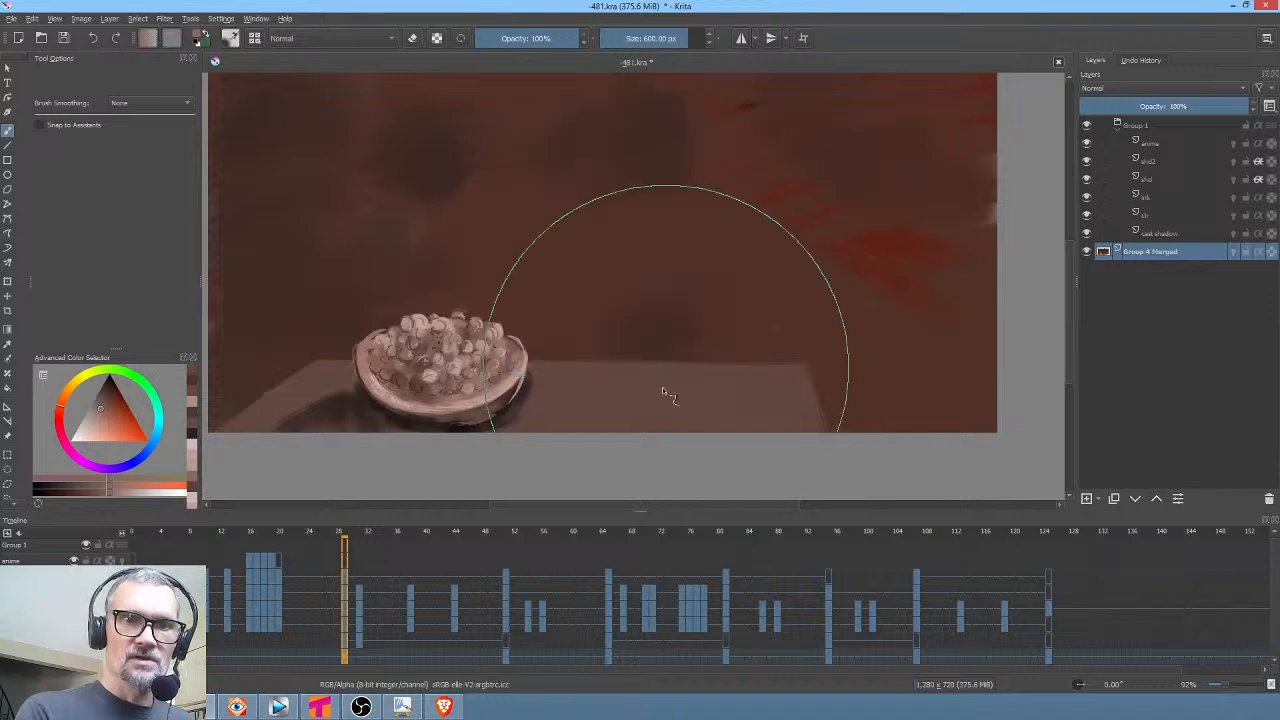
pyautogui.moveTo(780, 352); pyautogui.dragTo(841, 228)
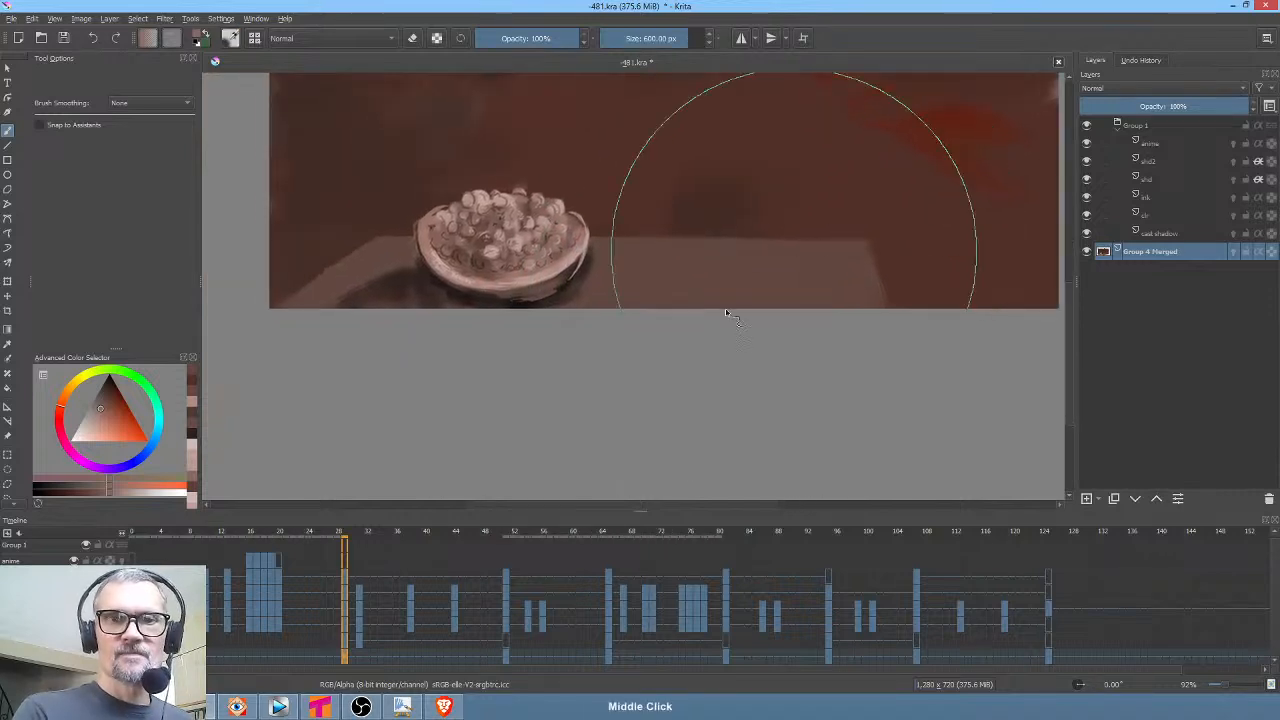
pyautogui.moveTo(692, 368)
pyautogui.mouseDown()
pyautogui.moveTo(531, 427)
pyautogui.moveTo(560, 410)
pyautogui.moveTo(514, 394)
pyautogui.moveTo(386, 394)
pyautogui.moveTo(605, 372)
pyautogui.mouseUp()
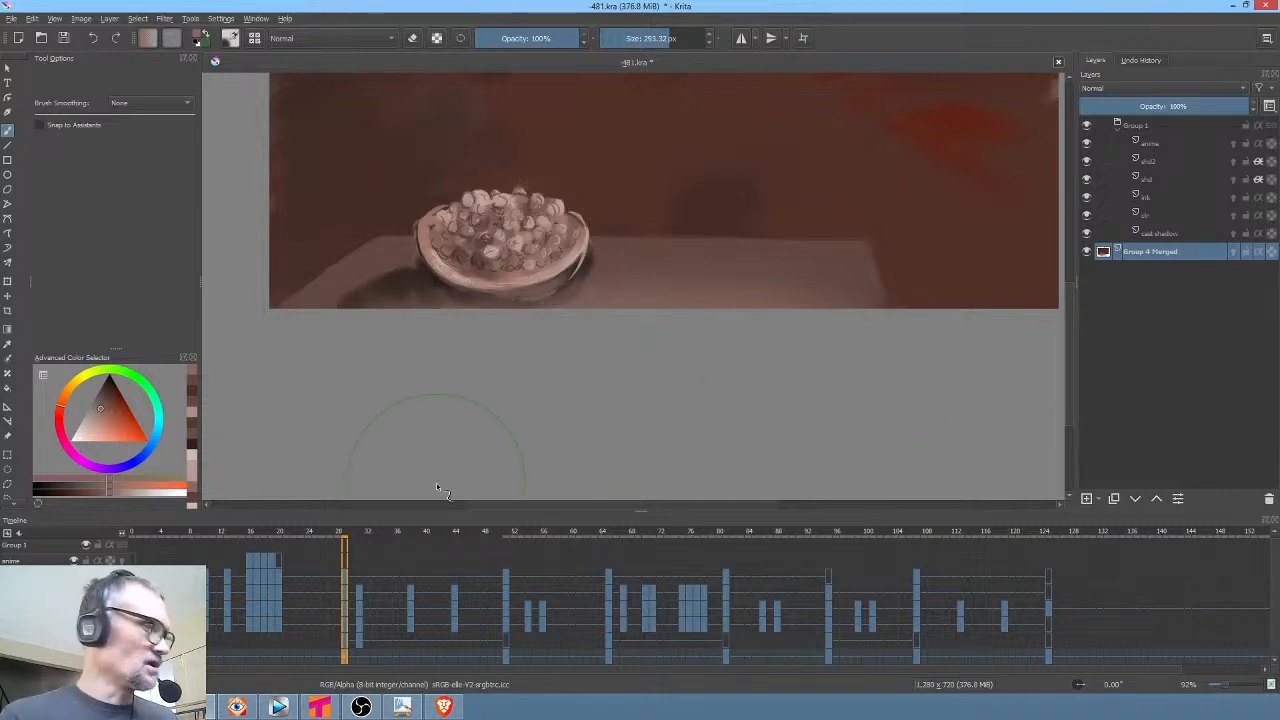
pyautogui.scroll(-3, 593, 400)
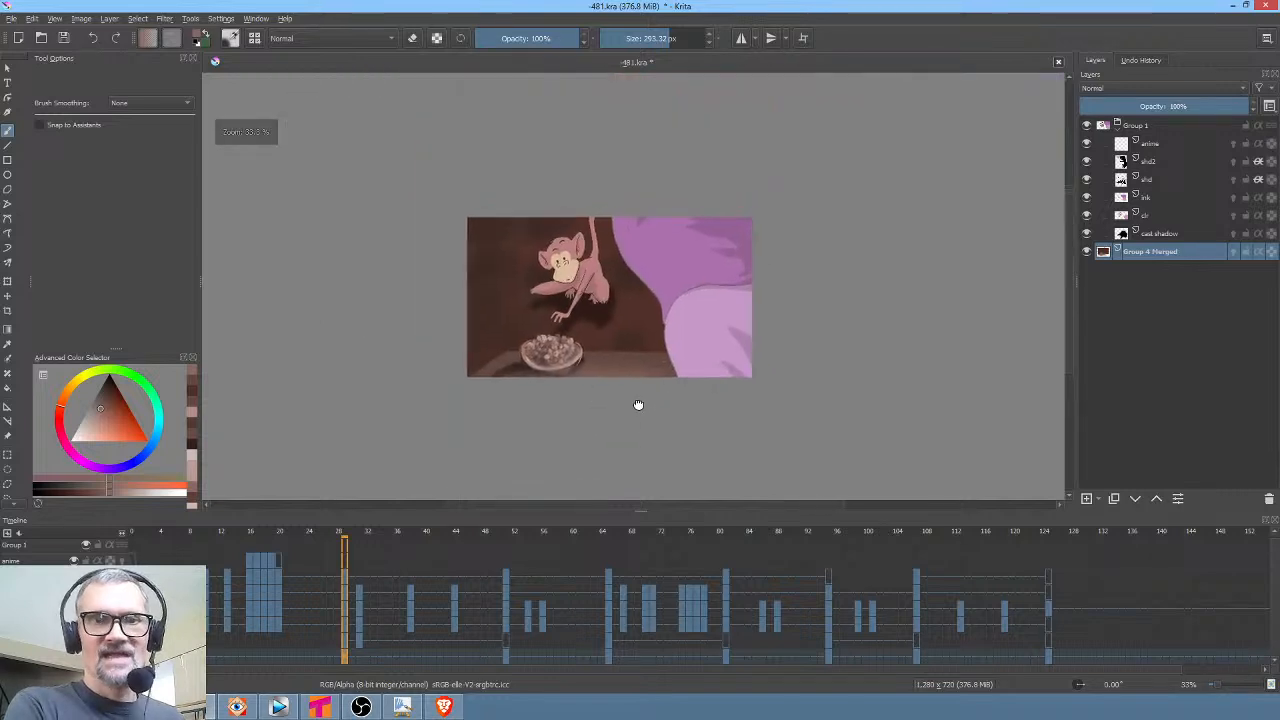
pyautogui.scroll(2, 632, 404)
pyautogui.moveTo(651, 403); pyautogui.dragTo(666, 463)
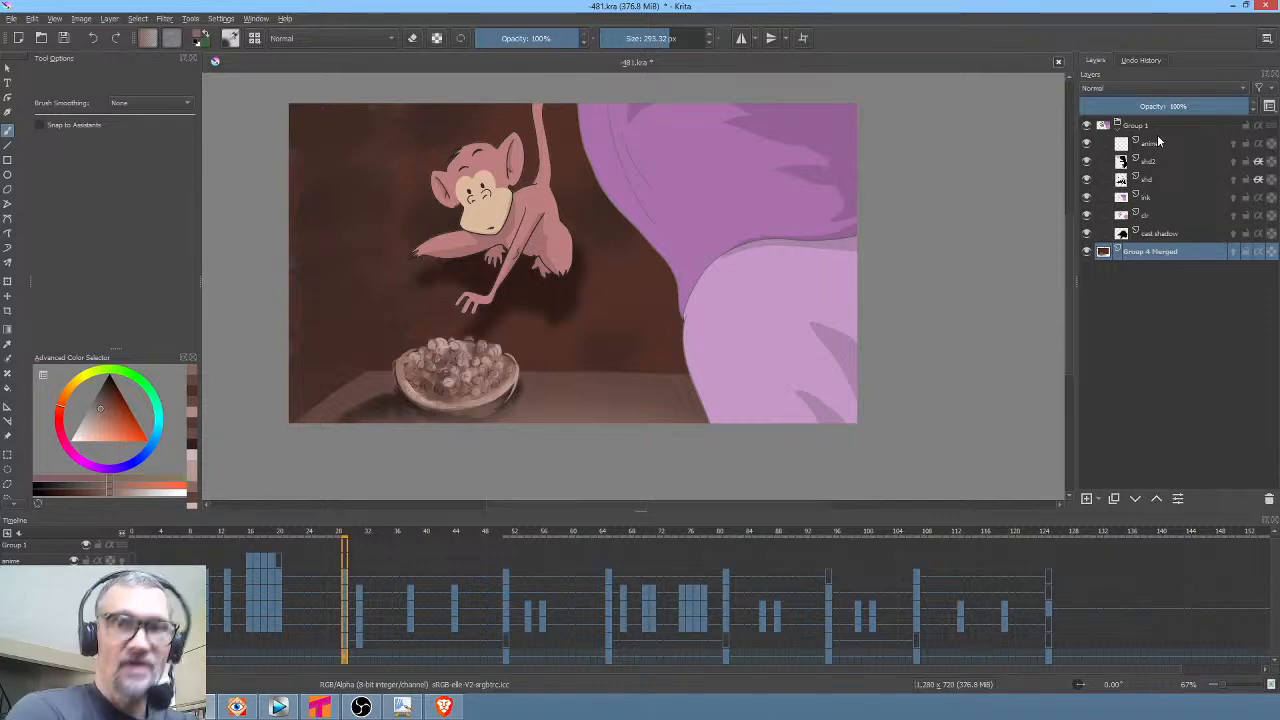
# Add a new paint layer above Group 1 and save the document
pyautogui.moveTo(1134, 131)
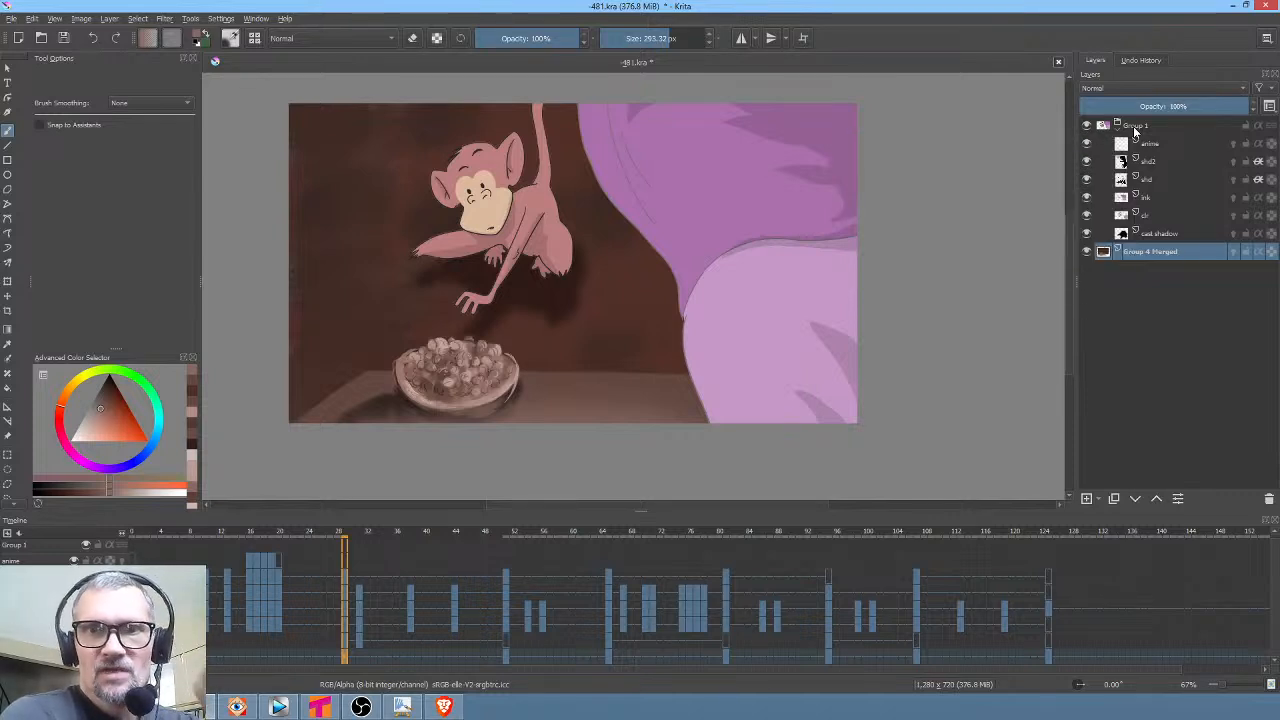
pyautogui.click(1135, 127)
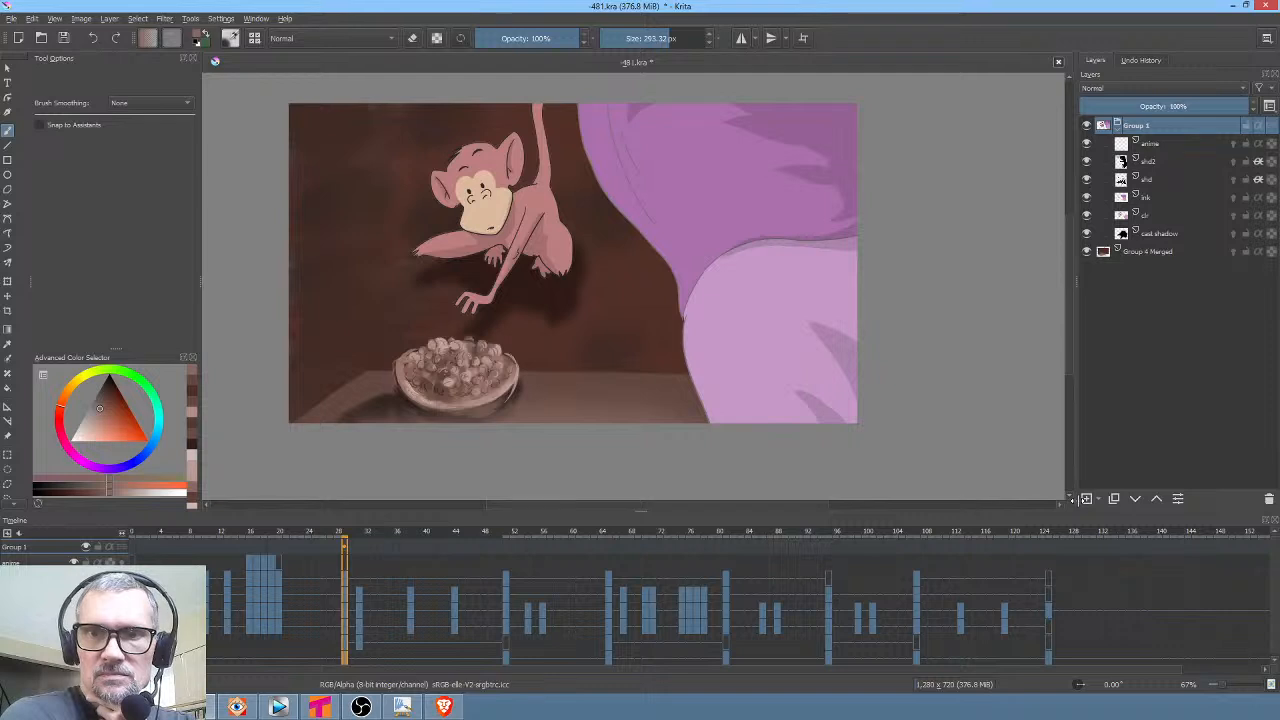
pyautogui.press('Insert')
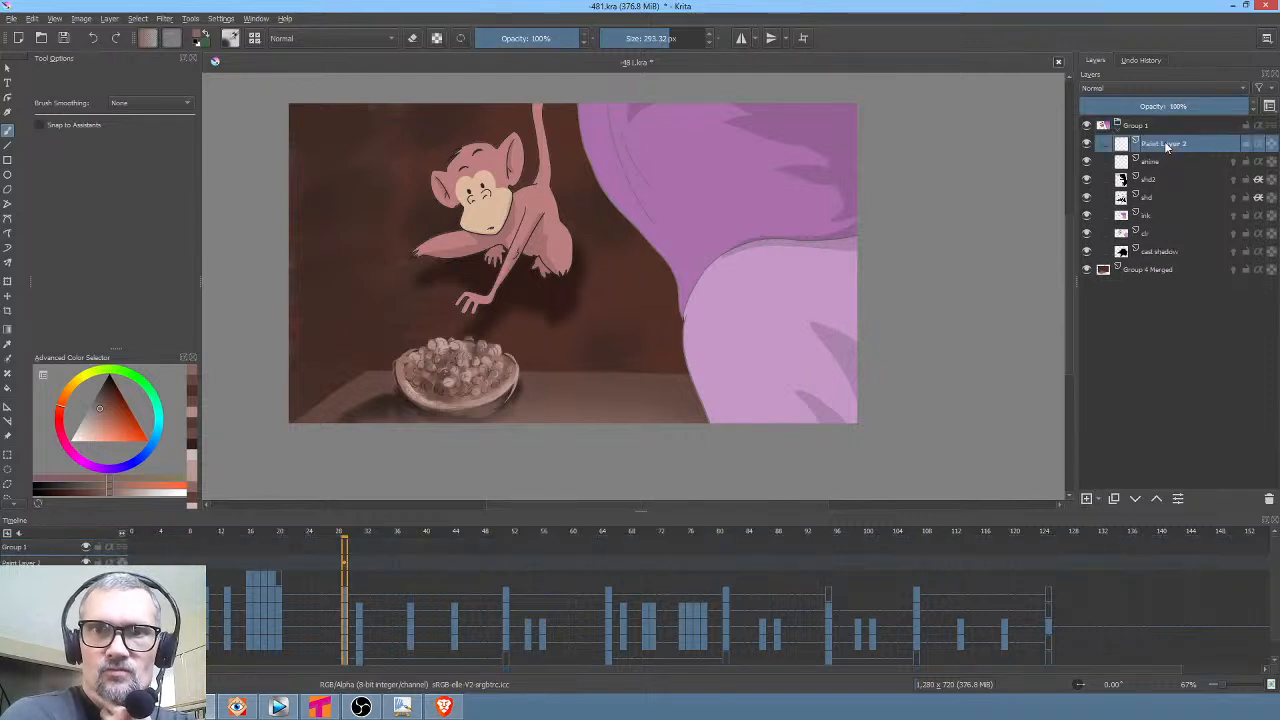
pyautogui.click(1157, 499)
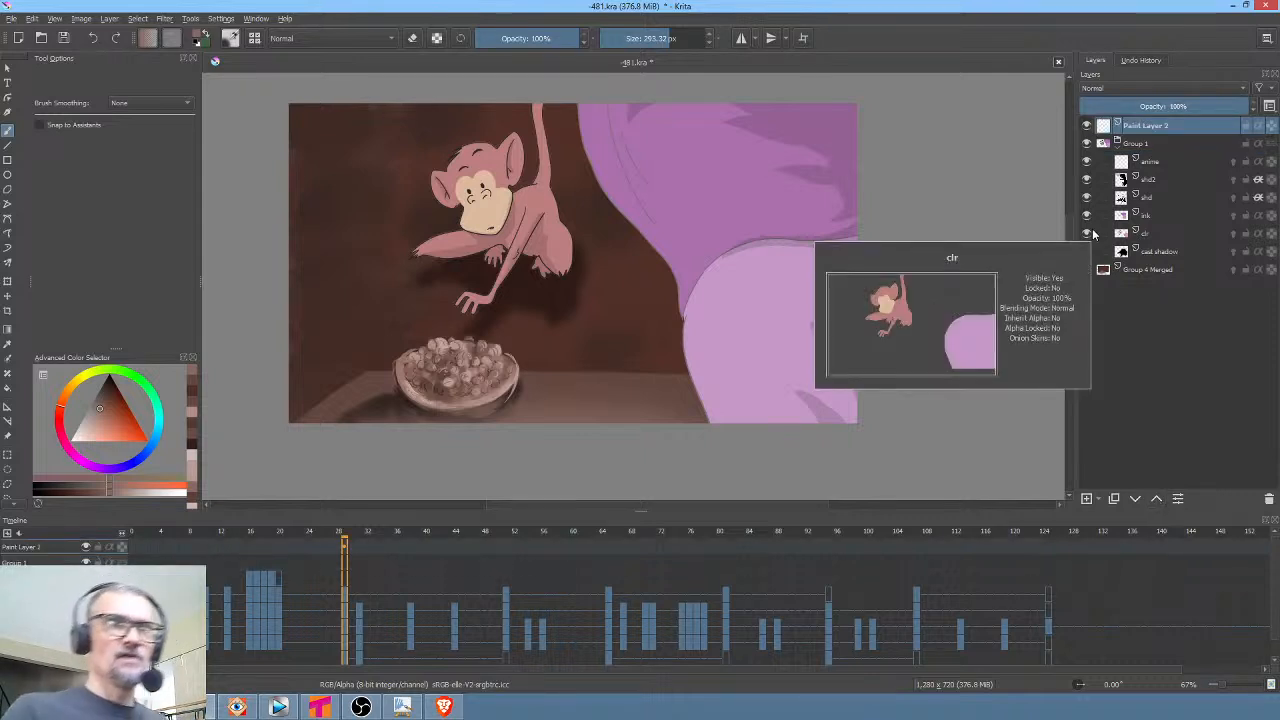
pyautogui.click(64, 38)
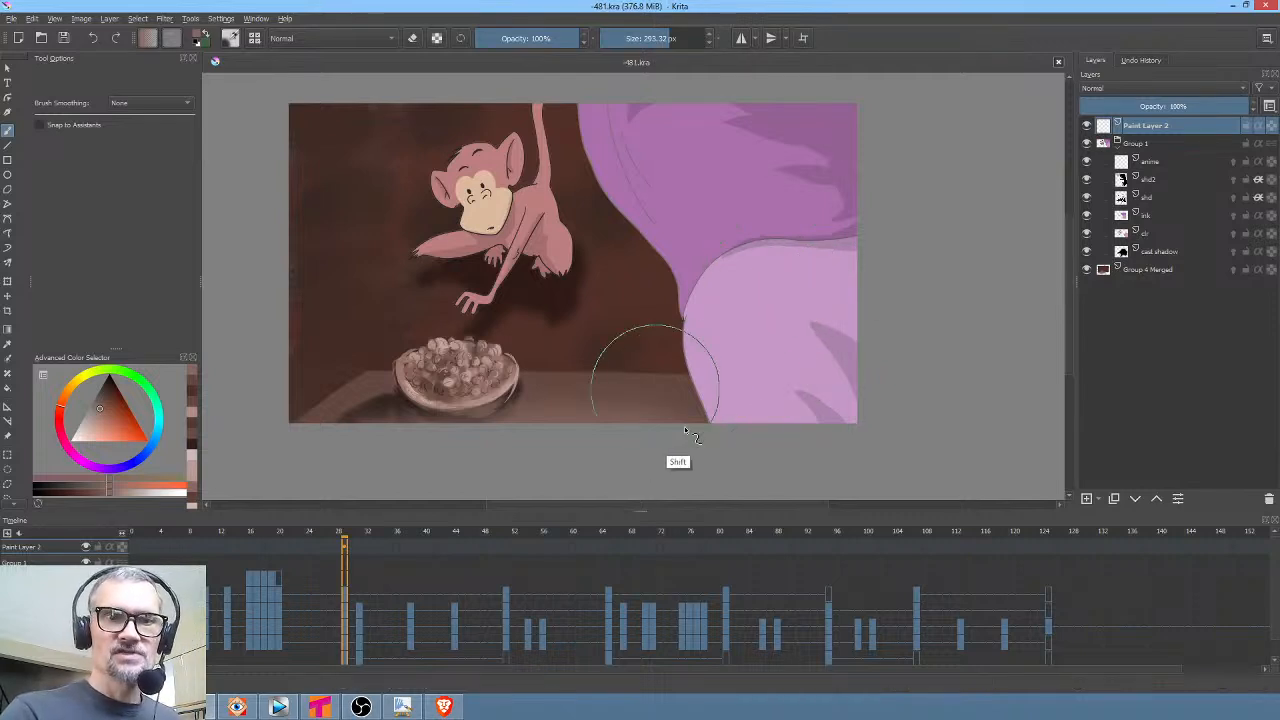
# With a very large soft airbrush, paint ochre and light yellow glows along the shot's lower edge and a dark yellow tint along its upper edge
pyautogui.moveTo(639, 440)
pyautogui.keyDown('shift'); pyautogui.mouseDown()
pyautogui.moveTo(766, 443)
pyautogui.moveTo(943, 357)
pyautogui.mouseUp(); pyautogui.keyUp('shift')
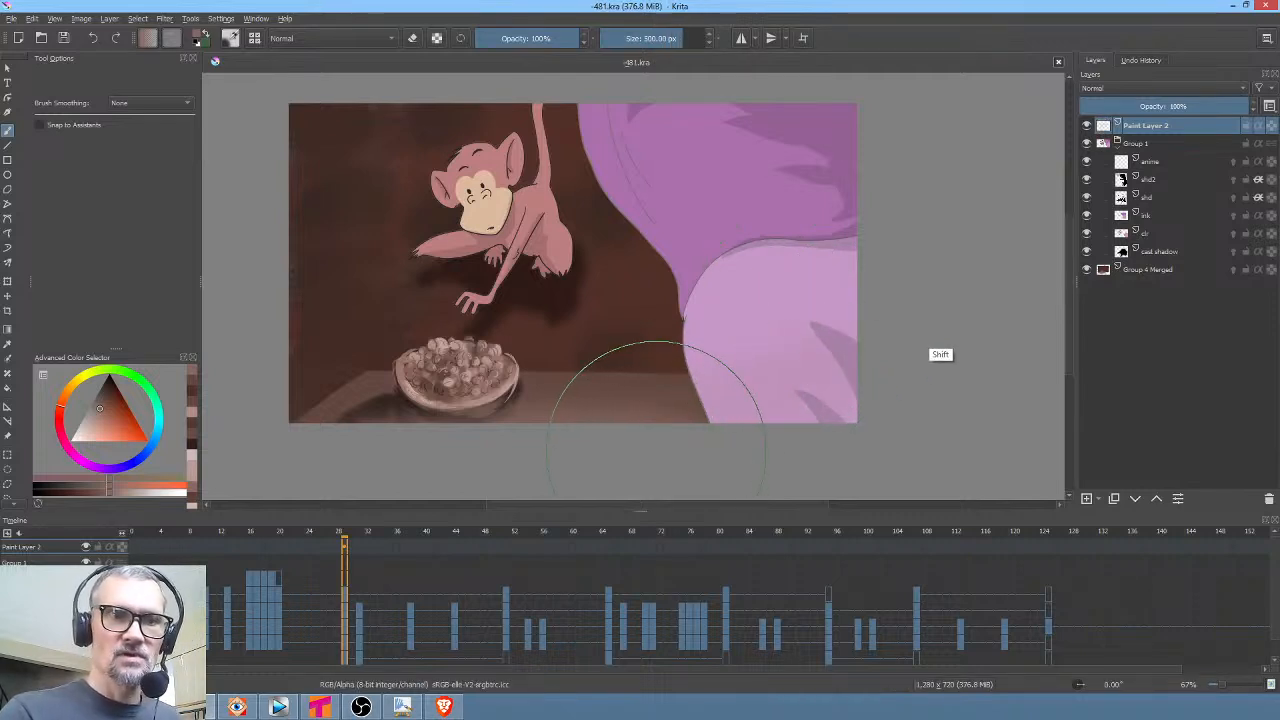
pyautogui.click(111, 399)
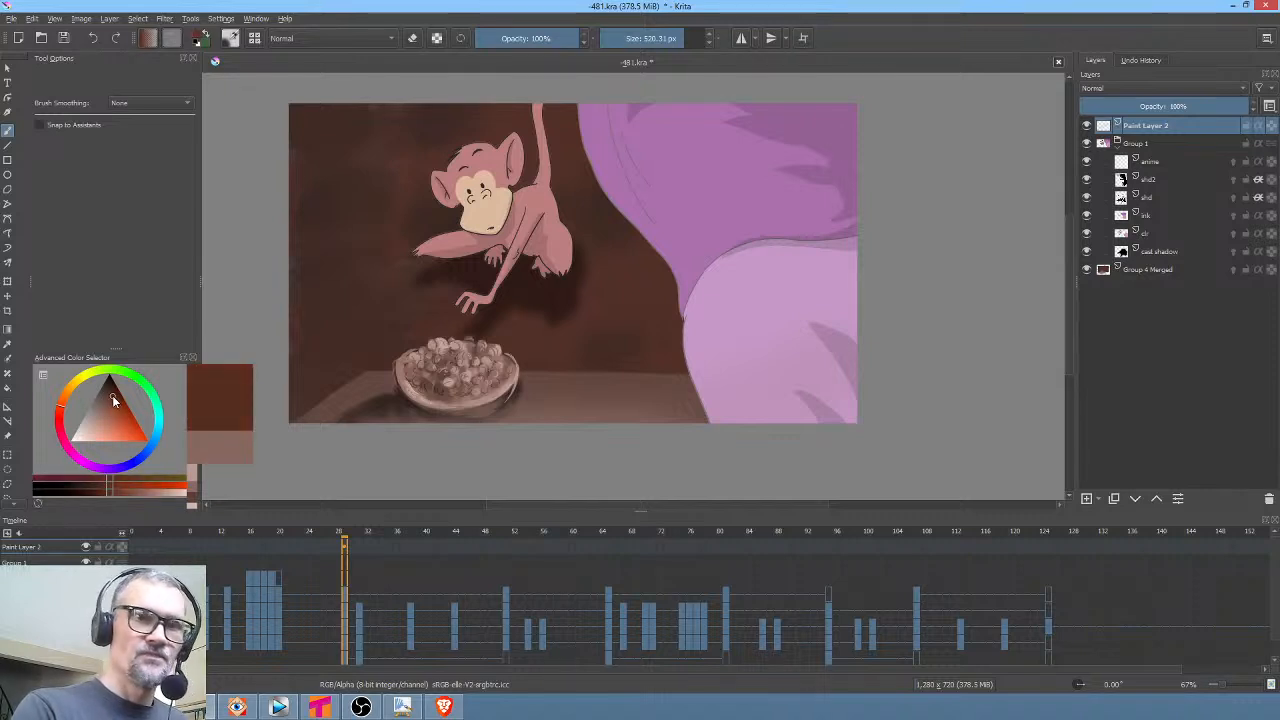
pyautogui.click(79, 383)
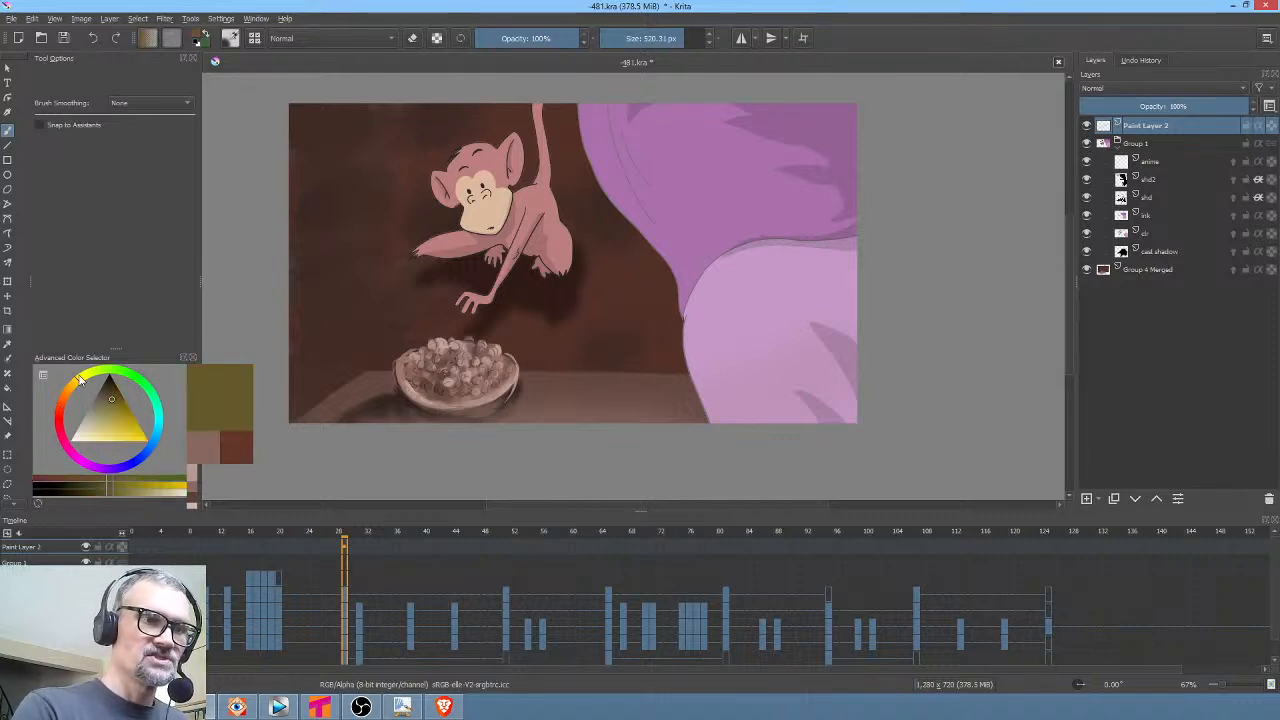
pyautogui.moveTo(904, 153)
pyautogui.mouseDown()
pyautogui.moveTo(851, 396)
pyautogui.moveTo(496, 508)
pyautogui.mouseUp()
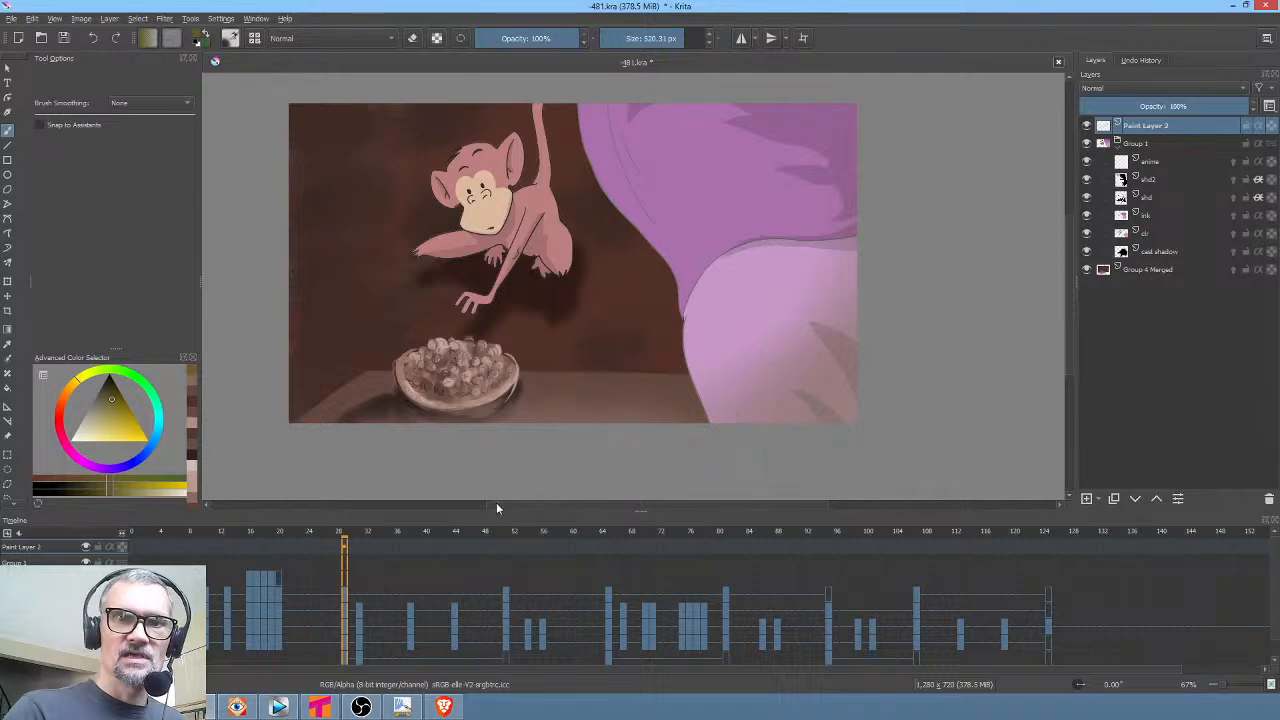
pyautogui.click(109, 433)
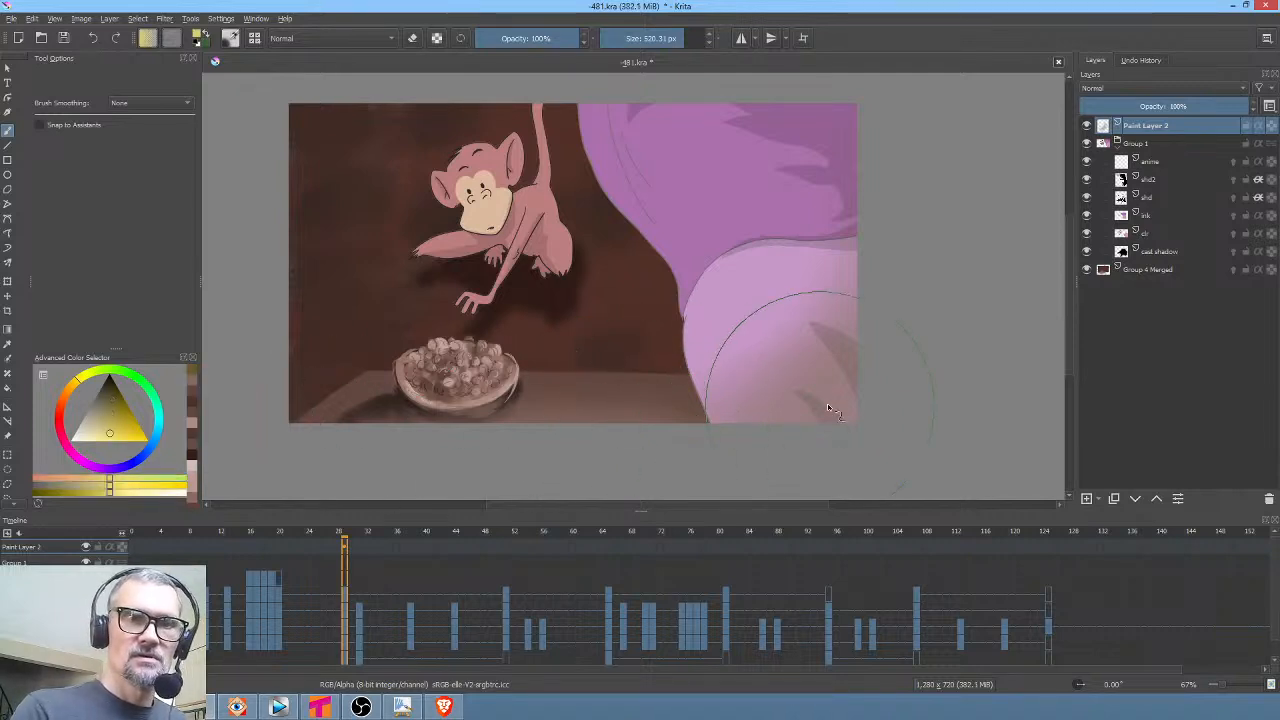
pyautogui.click(898, 374)
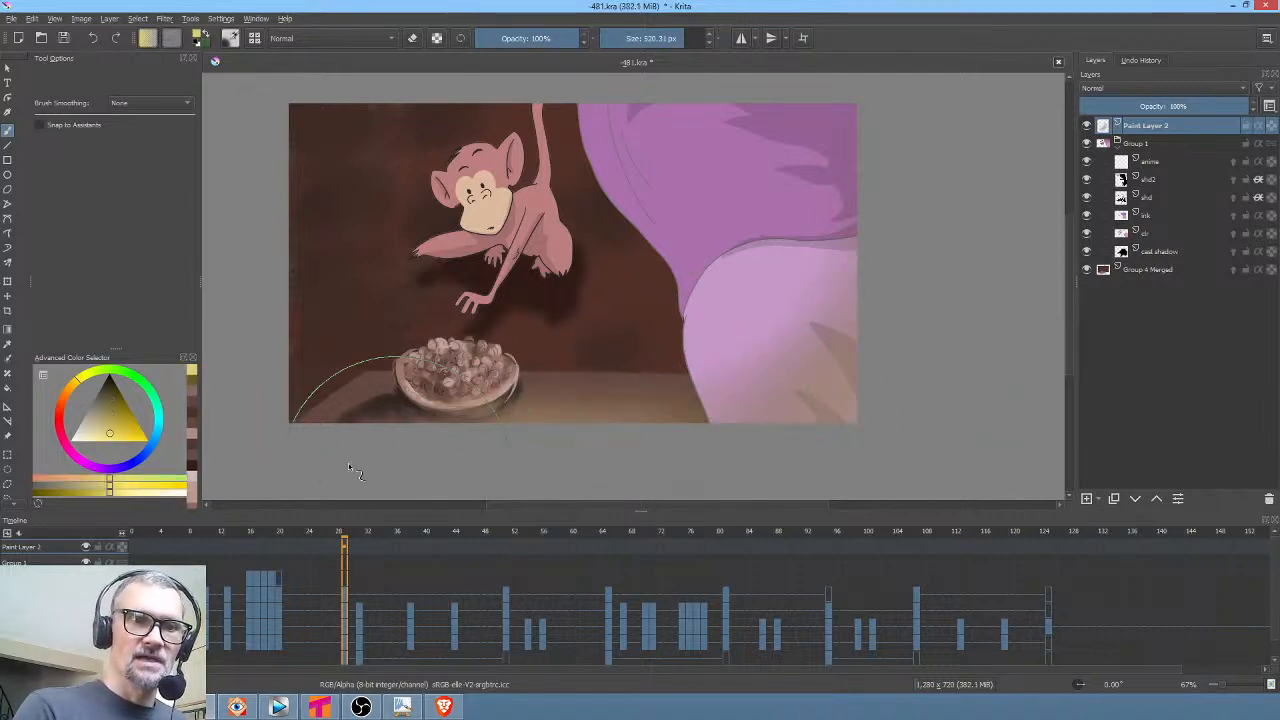
pyautogui.moveTo(350, 467)
pyautogui.mouseDown()
pyautogui.moveTo(247, 306)
pyautogui.moveTo(610, 440)
pyautogui.mouseUp()
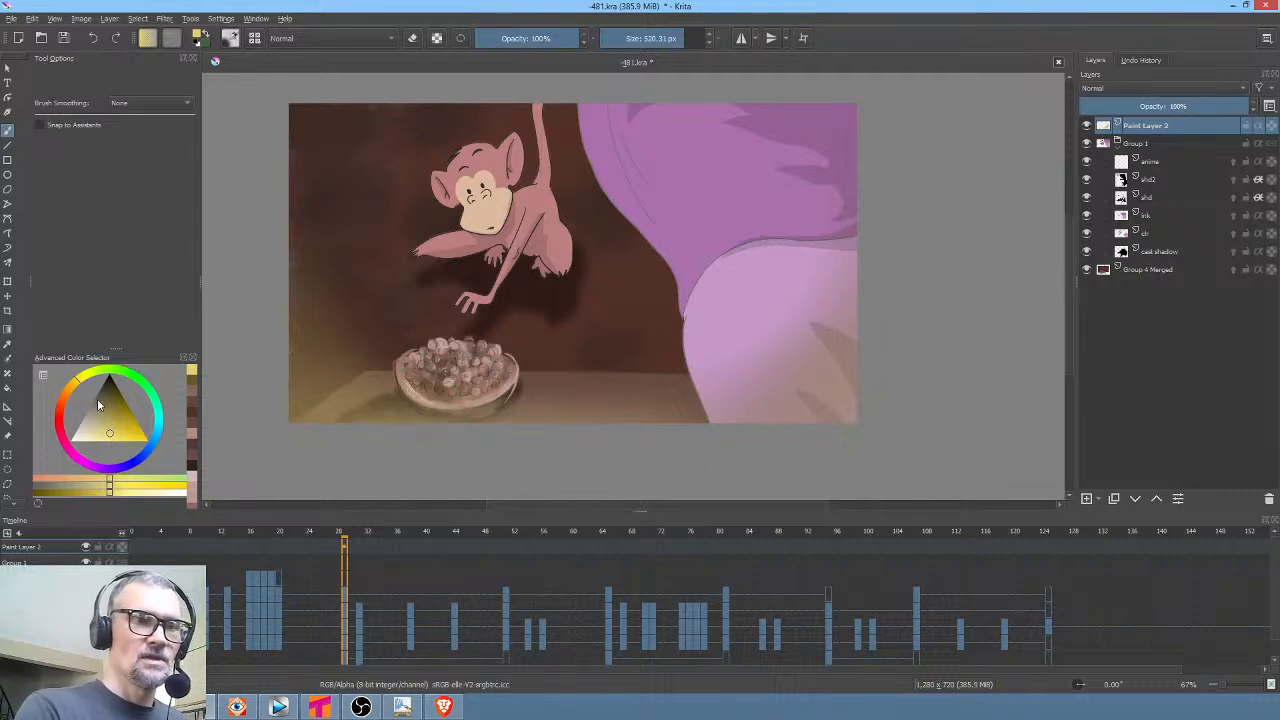
pyautogui.moveTo(98, 404); pyautogui.dragTo(108, 390)
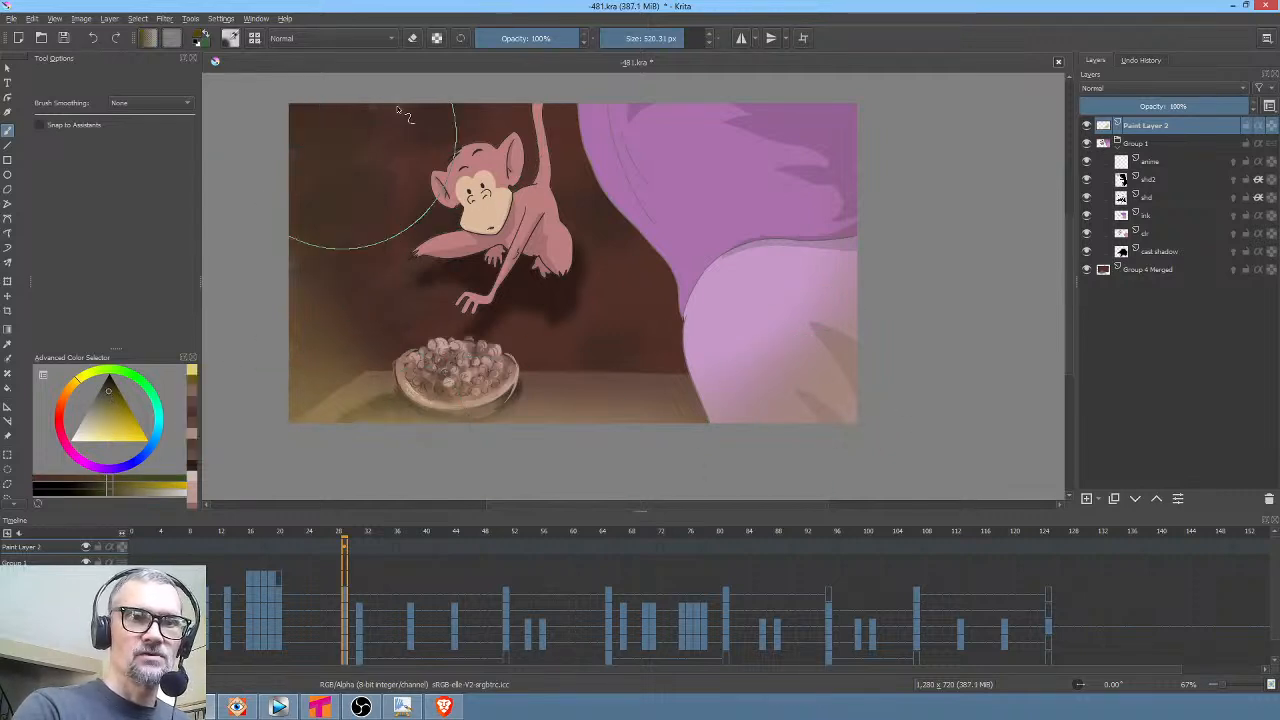
pyautogui.moveTo(600, 130)
pyautogui.mouseDown()
pyautogui.moveTo(866, 159)
pyautogui.moveTo(919, 196)
pyautogui.moveTo(580, 110)
pyautogui.mouseUp()
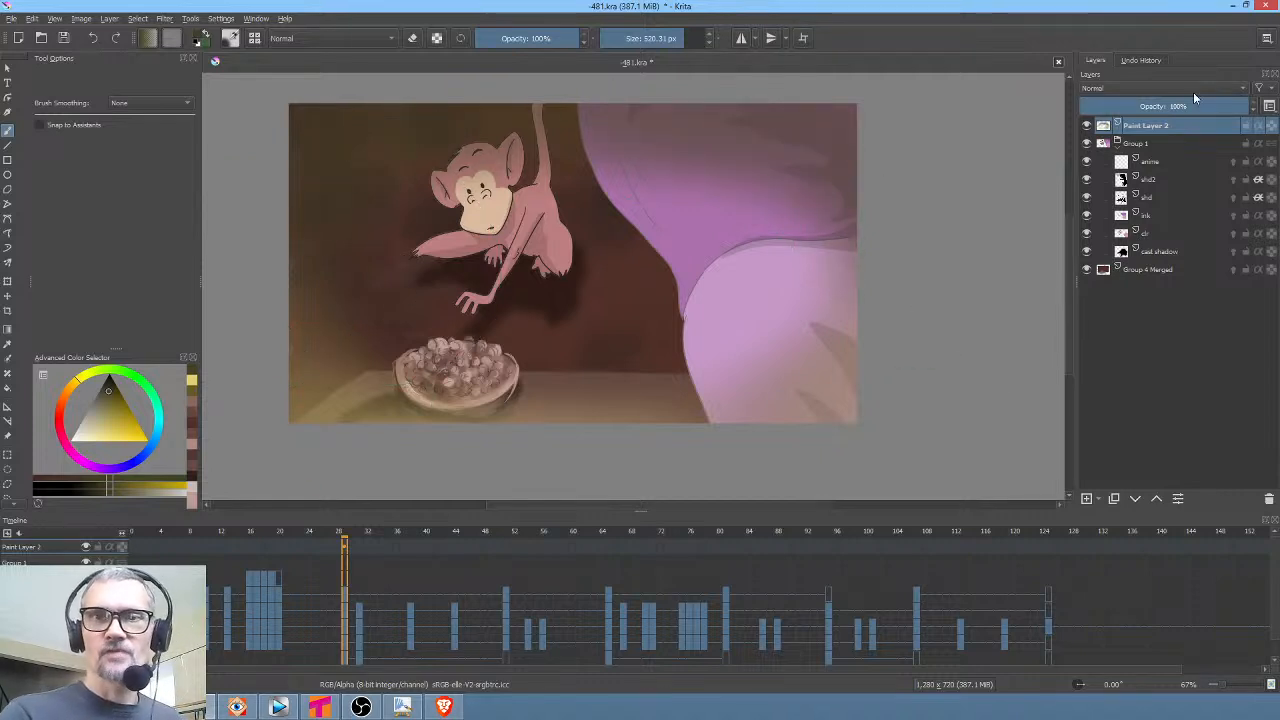
# Set the glow layer's blending mode to Overlay and its opacity to 40%, and play the animation
pyautogui.click(1134, 87)
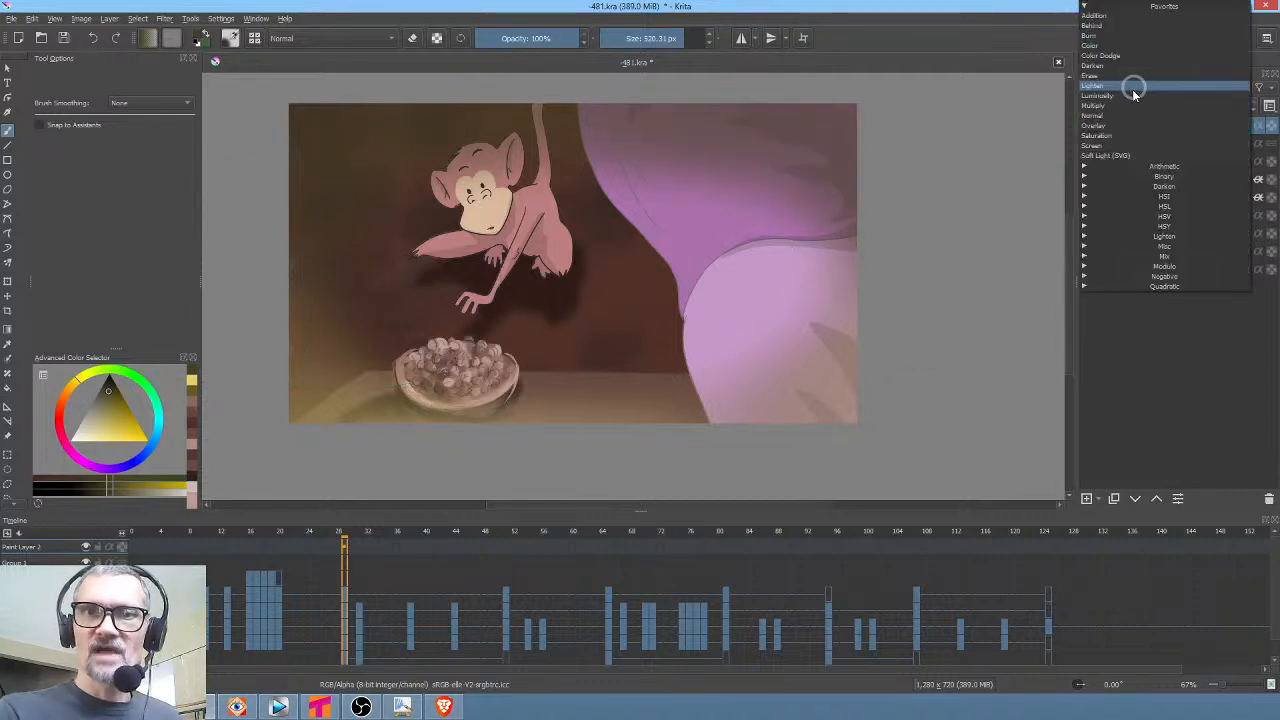
pyautogui.click(1122, 125)
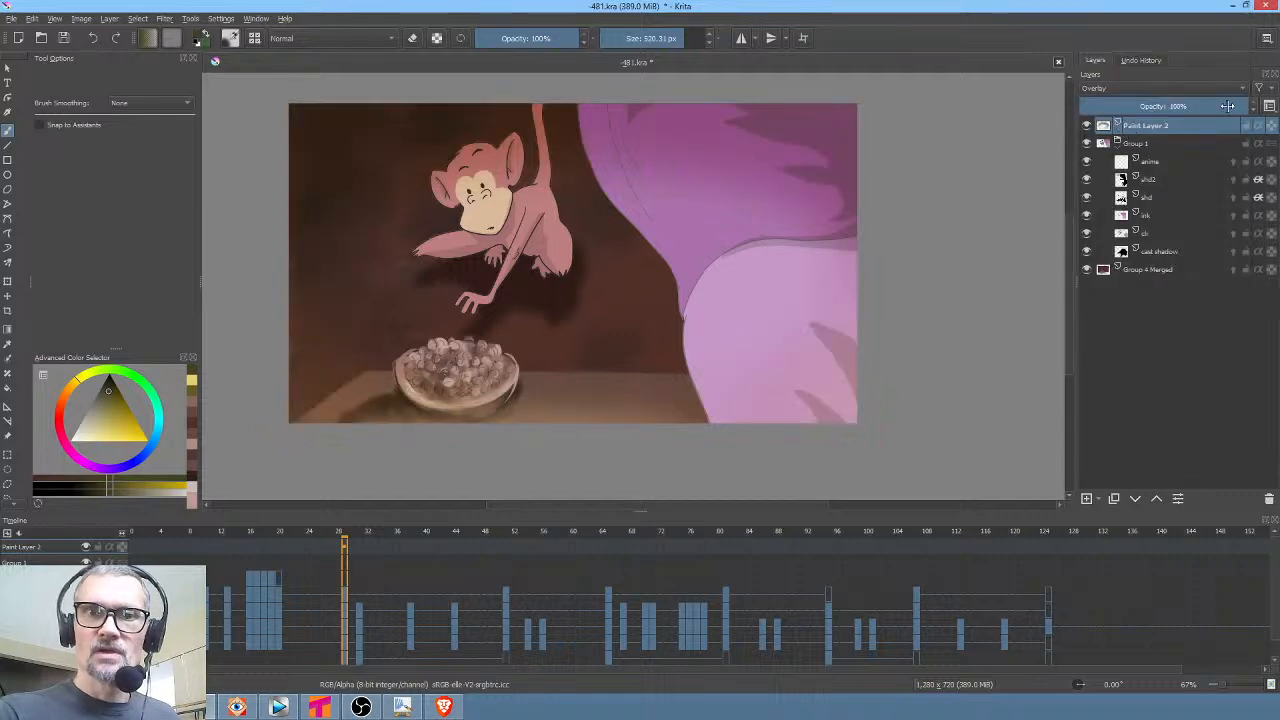
pyautogui.moveTo(1212, 105)
pyautogui.mouseDown()
pyautogui.moveTo(1010, 117)
pyautogui.moveTo(1150, 115)
pyautogui.moveTo(1037, 120)
pyautogui.mouseUp()
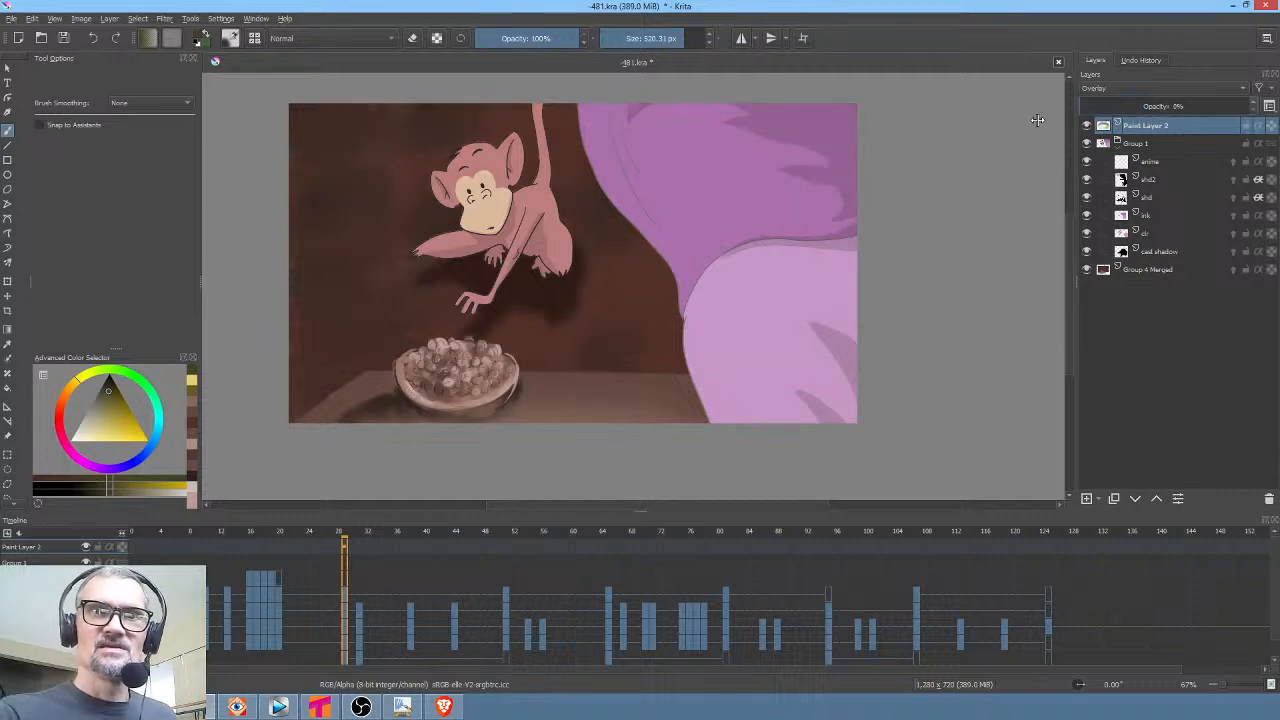
pyautogui.moveTo(1116, 117); pyautogui.dragTo(1149, 113)
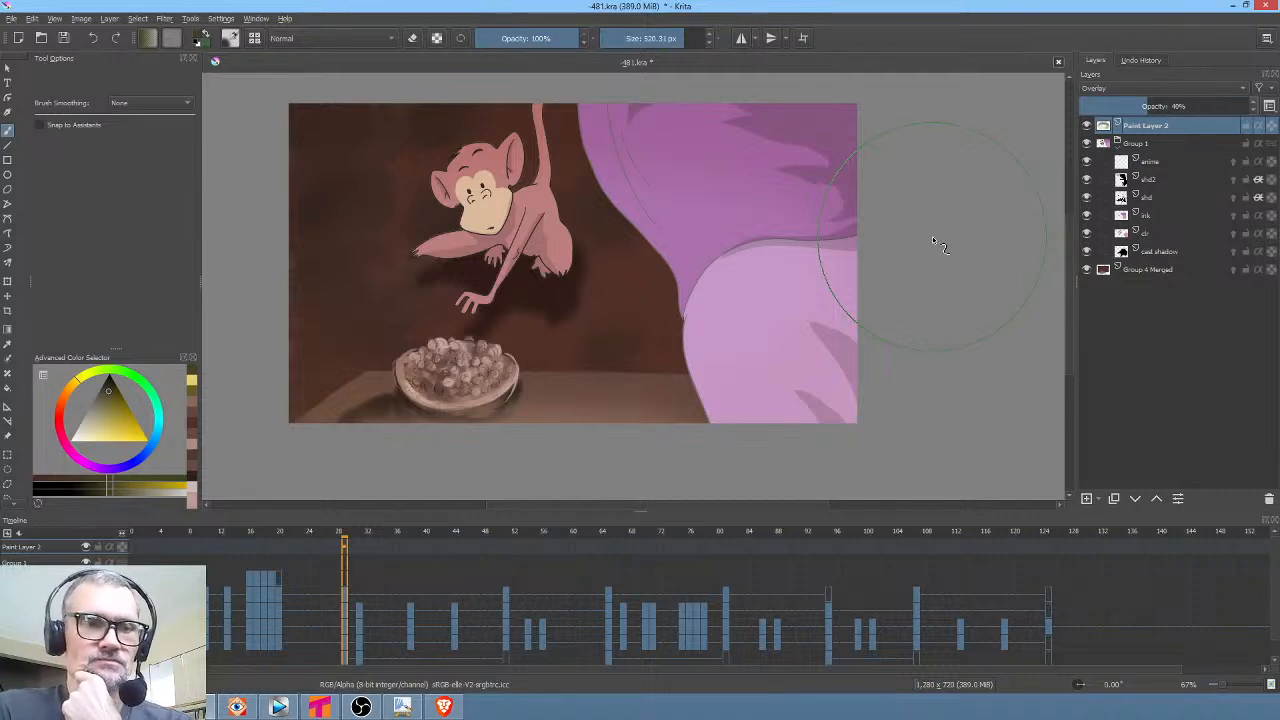
pyautogui.press('space')
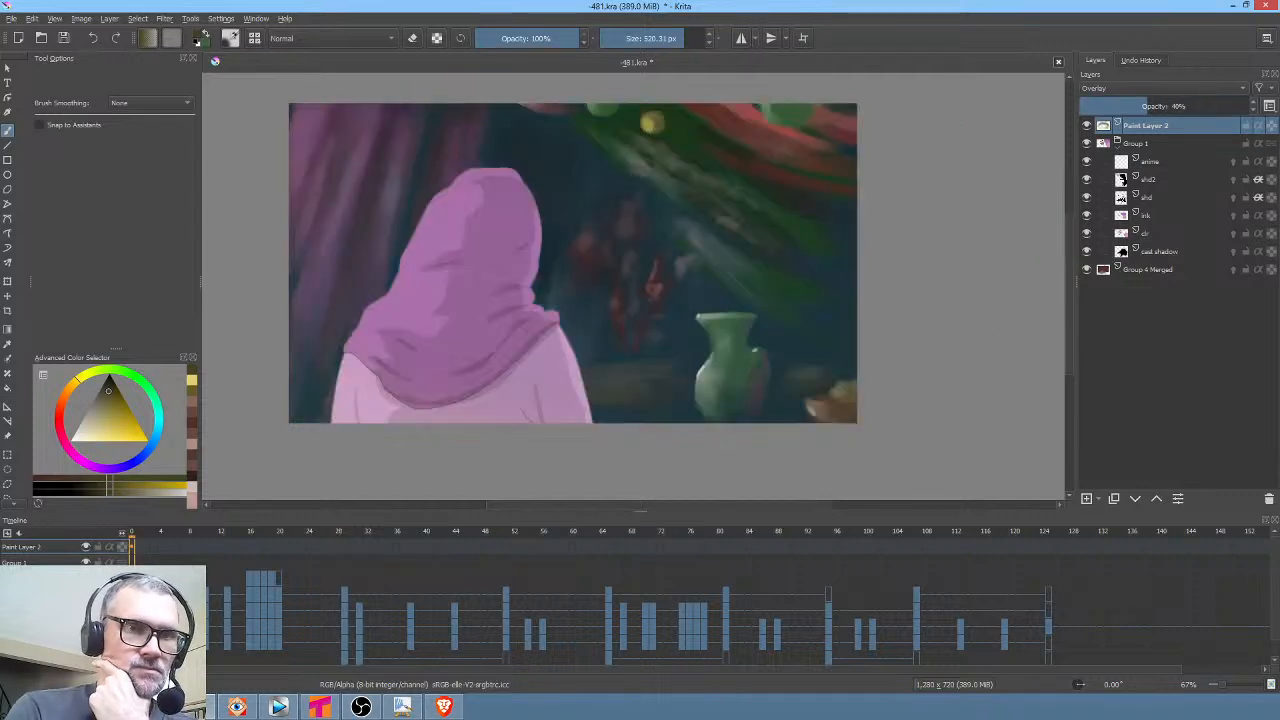
# At the monkey-and-bowl frame, set up painting on the Group 4 Merged layer with the Wet_Textured_Soft brush, hiding the Paint Layer 2 overlay
pyautogui.click(345, 662)
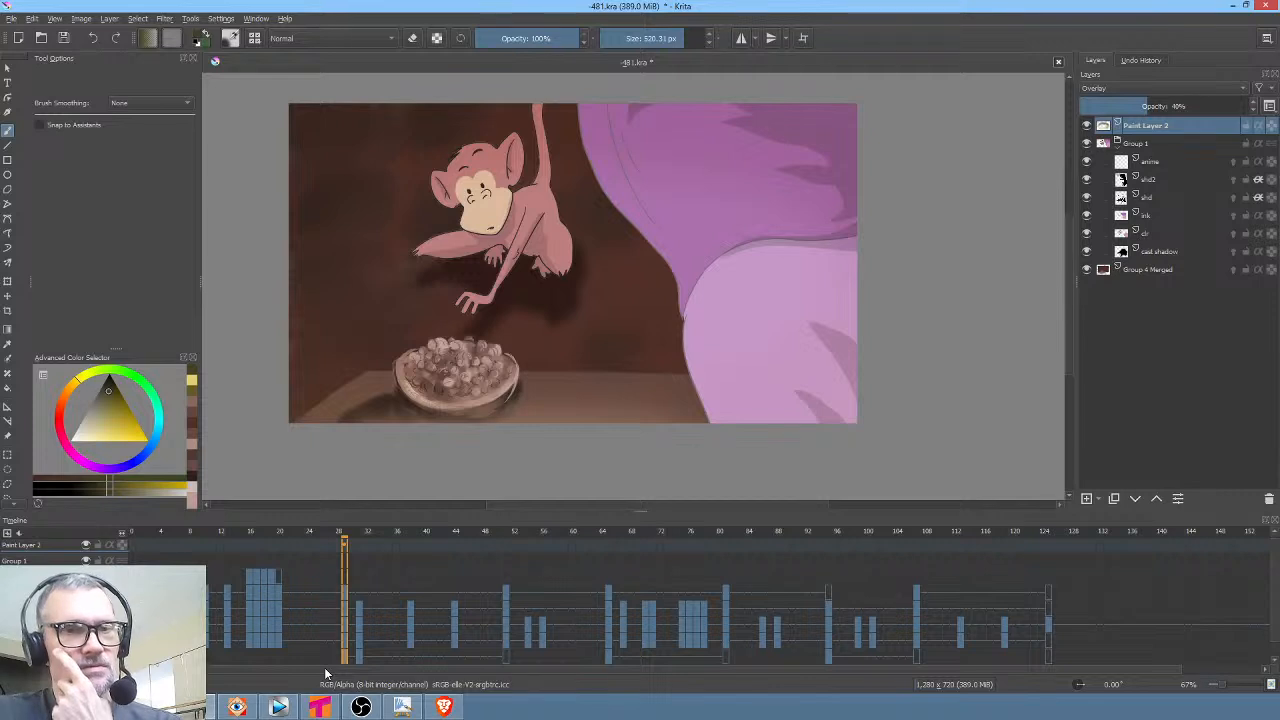
pyautogui.click(1159, 268)
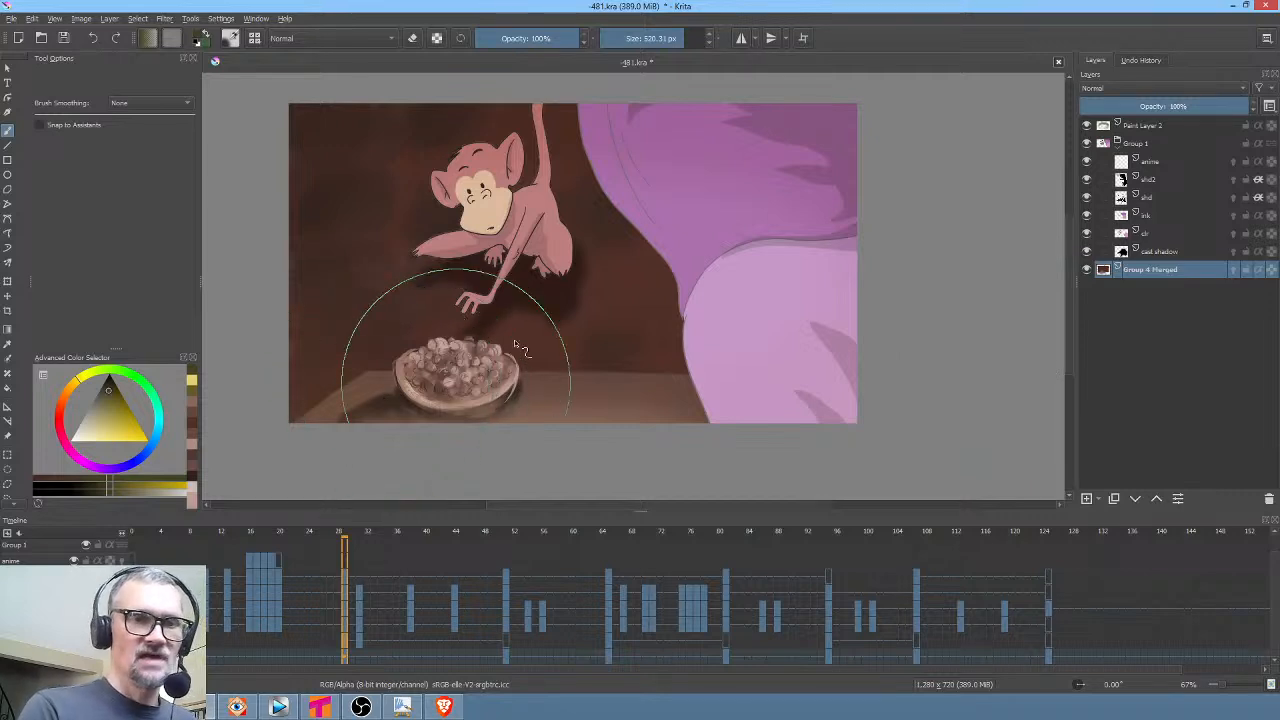
pyautogui.press('/')
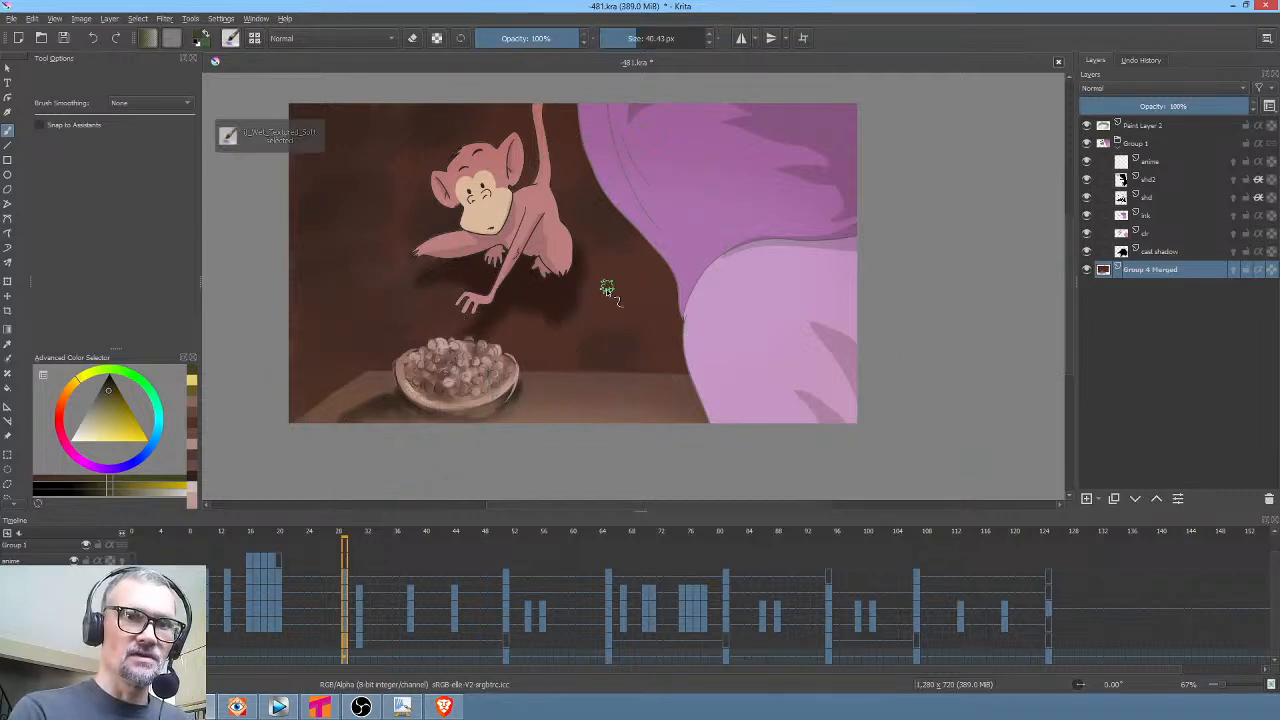
pyautogui.keyDown('ctrl'); pyautogui.click(371, 378); pyautogui.keyUp('ctrl')
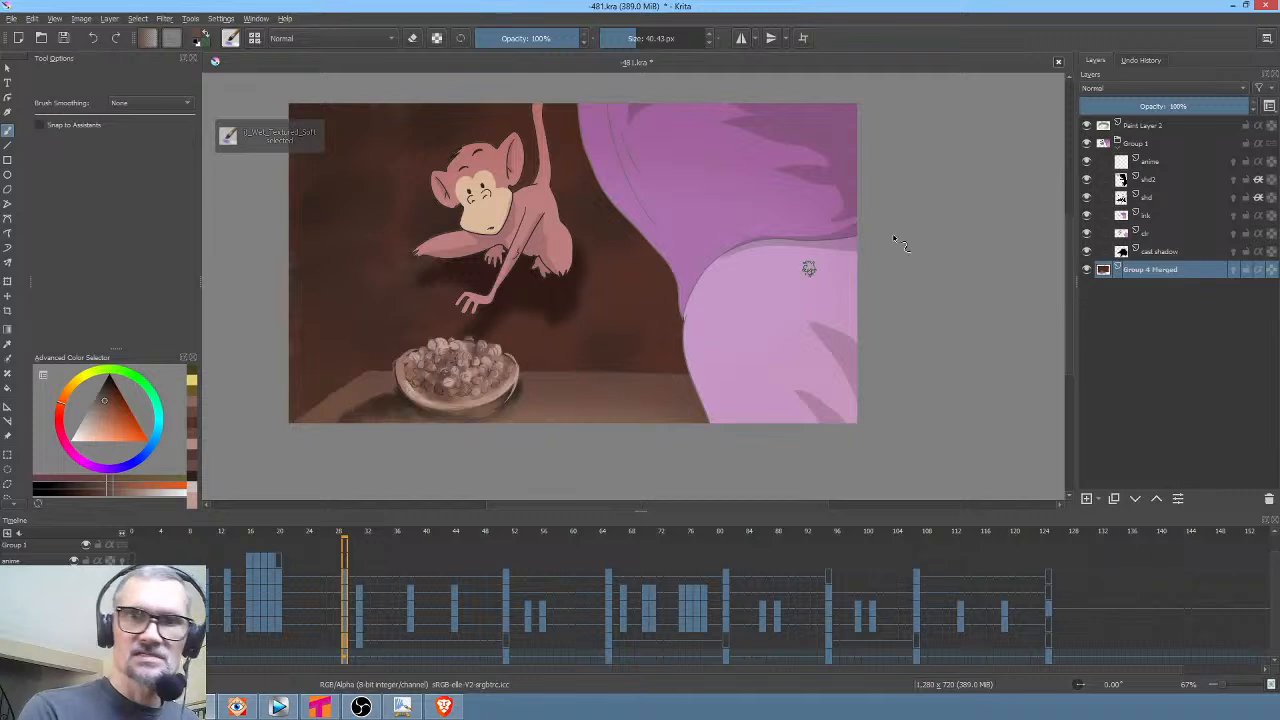
pyautogui.click(1087, 126)
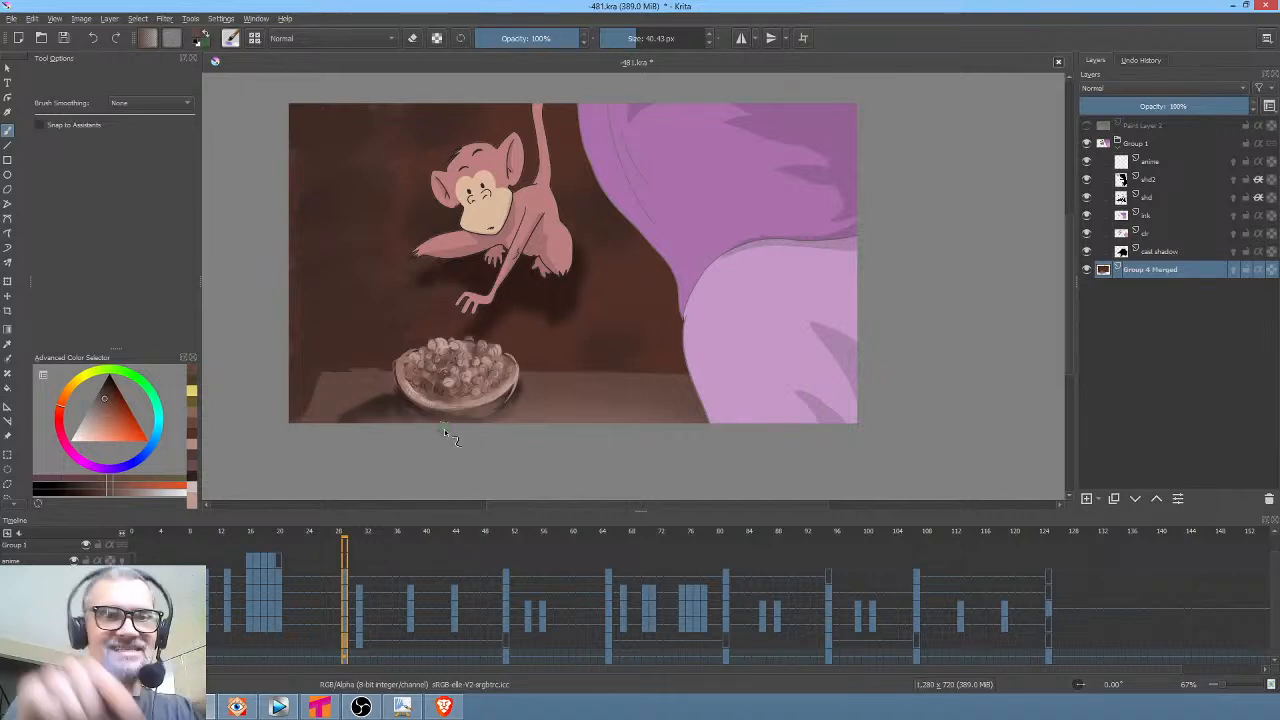
# Trim the table's outer edges by painting over them with a dark brown sampled from the background, narrowing the end beside the purple figure
pyautogui.keyDown('ctrl'); pyautogui.click(350, 353); pyautogui.keyUp('ctrl')
pyautogui.moveTo(353, 361); pyautogui.dragTo(383, 362)
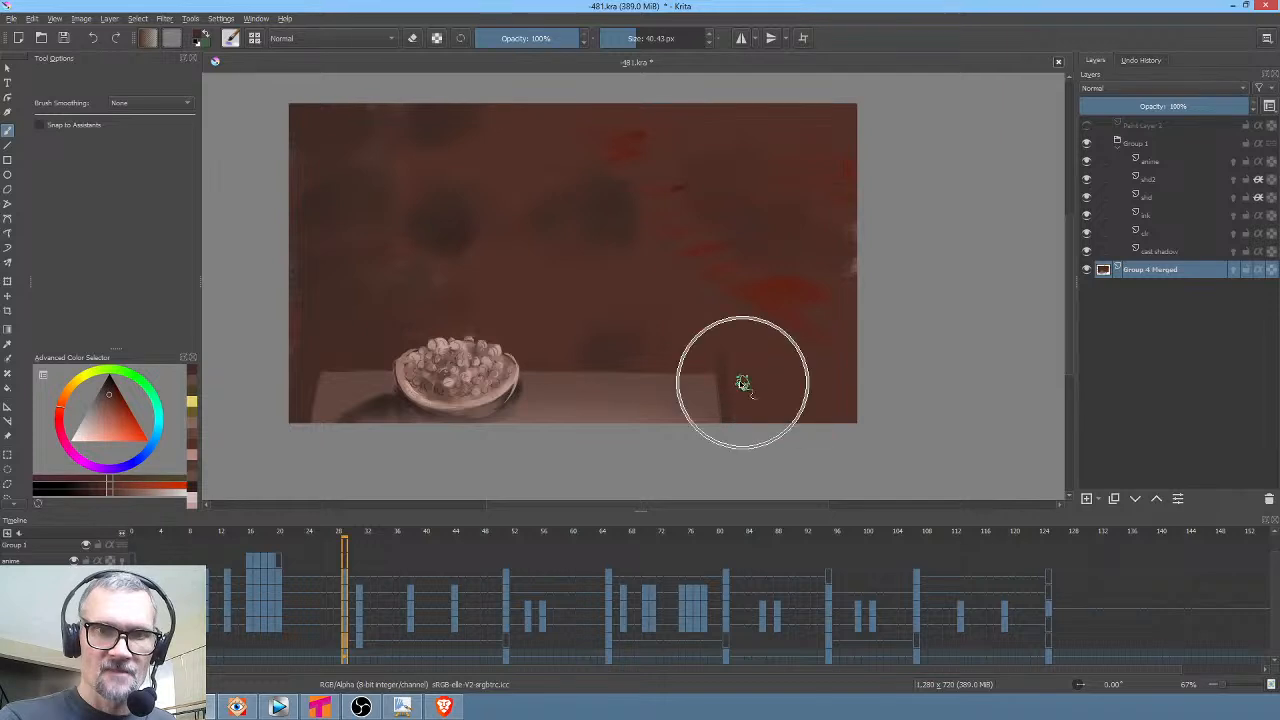
pyautogui.moveTo(714, 370)
pyautogui.mouseDown()
pyautogui.moveTo(718, 460)
pyautogui.moveTo(703, 363)
pyautogui.moveTo(700, 420)
pyautogui.mouseUp()
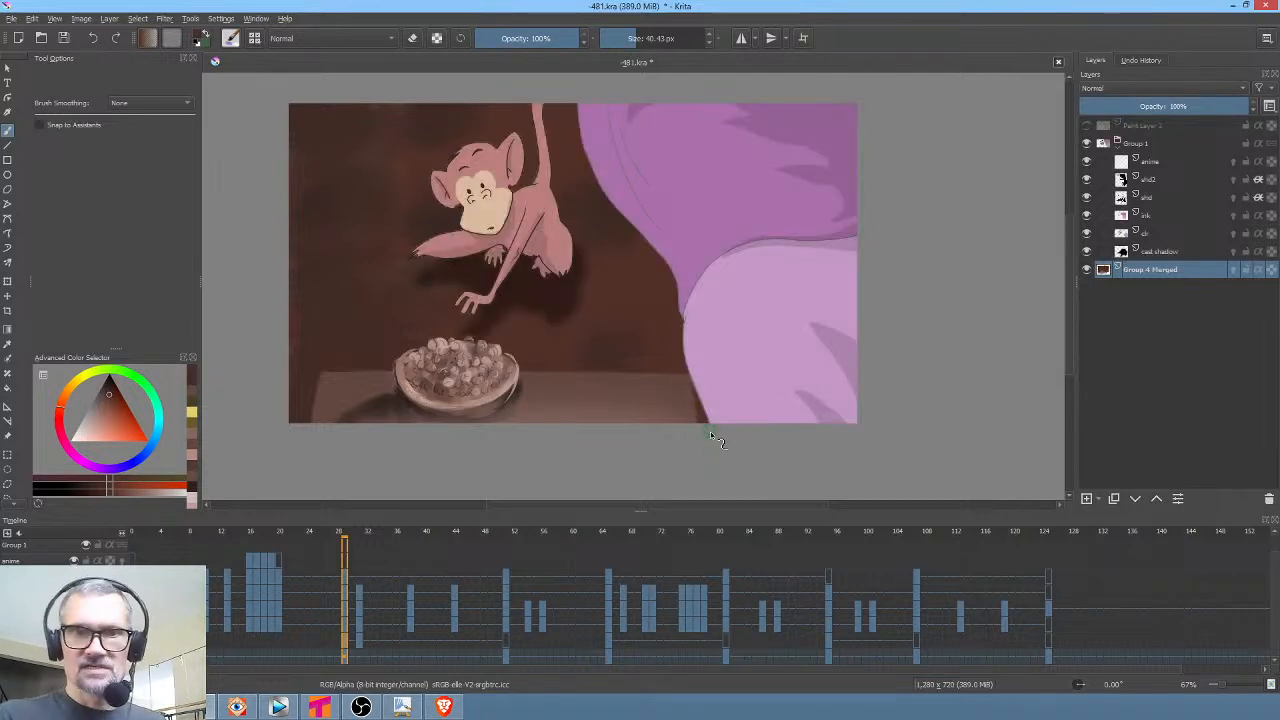
pyautogui.moveTo(691, 362)
pyautogui.mouseDown()
pyautogui.moveTo(697, 420)
pyautogui.moveTo(677, 422)
pyautogui.mouseUp()
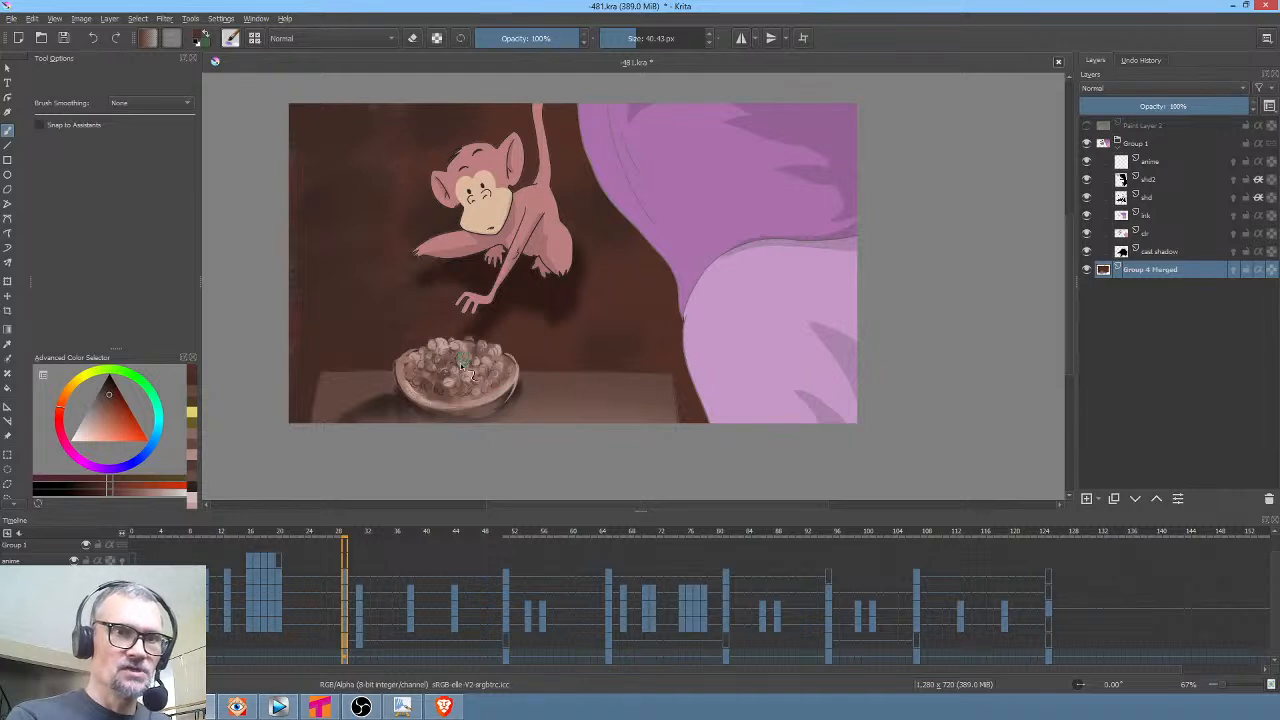
# Draw light and dark edge and wood-grain lines on the table with a 4 px fine brush, using colours sampled from the painting
pyautogui.keyDown('ctrl'); pyautogui.click(505, 395); pyautogui.keyUp('ctrl')
pyautogui.rightClick(587, 294)
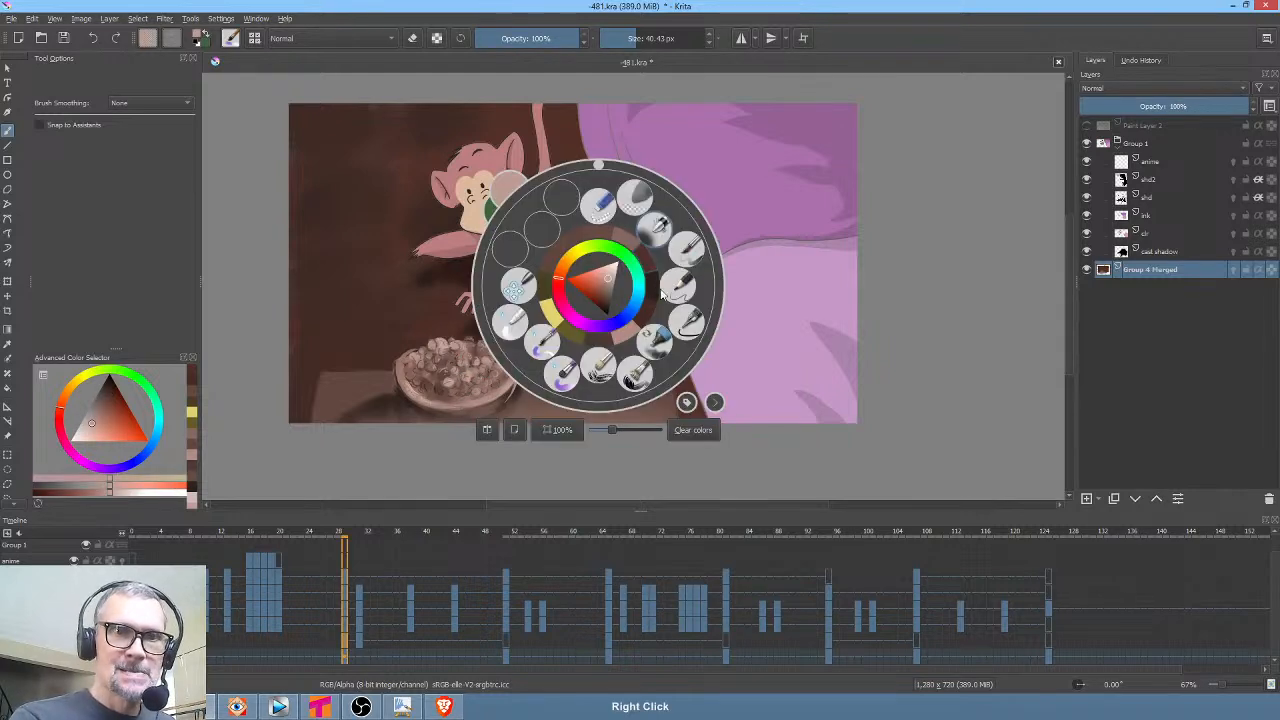
pyautogui.click(685, 291)
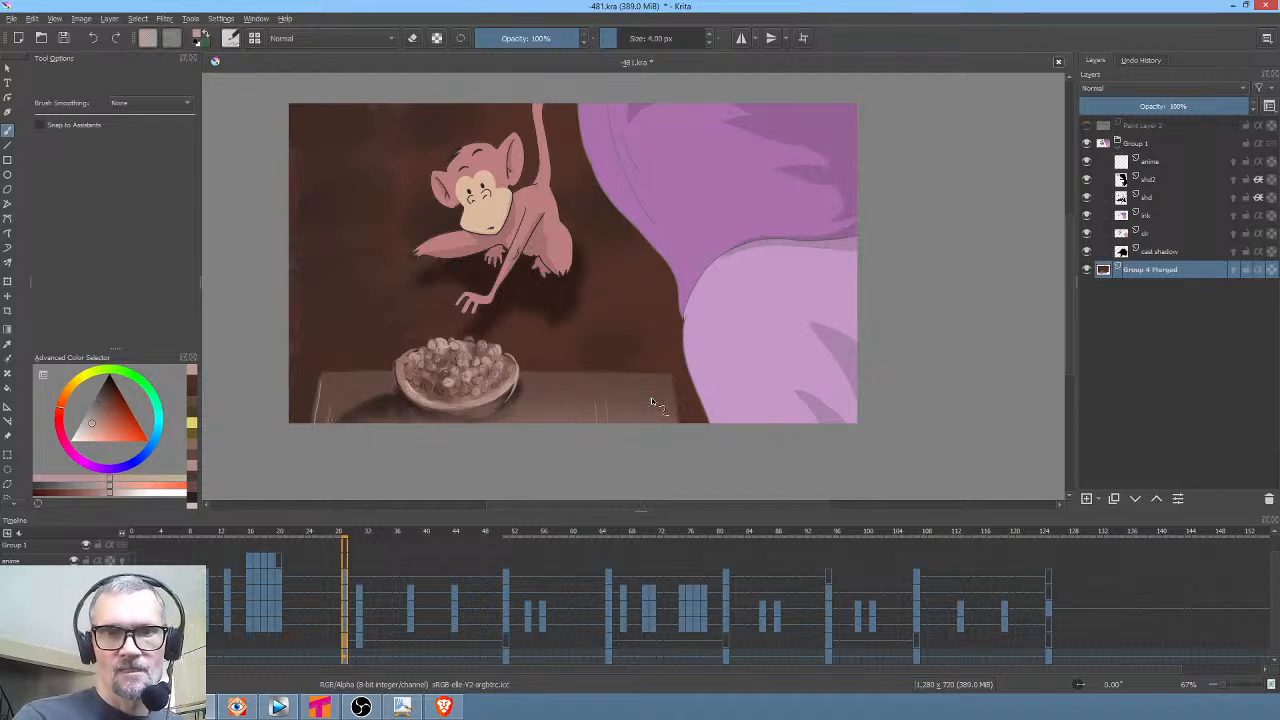
pyautogui.keyDown('ctrl'); pyautogui.click(386, 400); pyautogui.keyUp('ctrl')
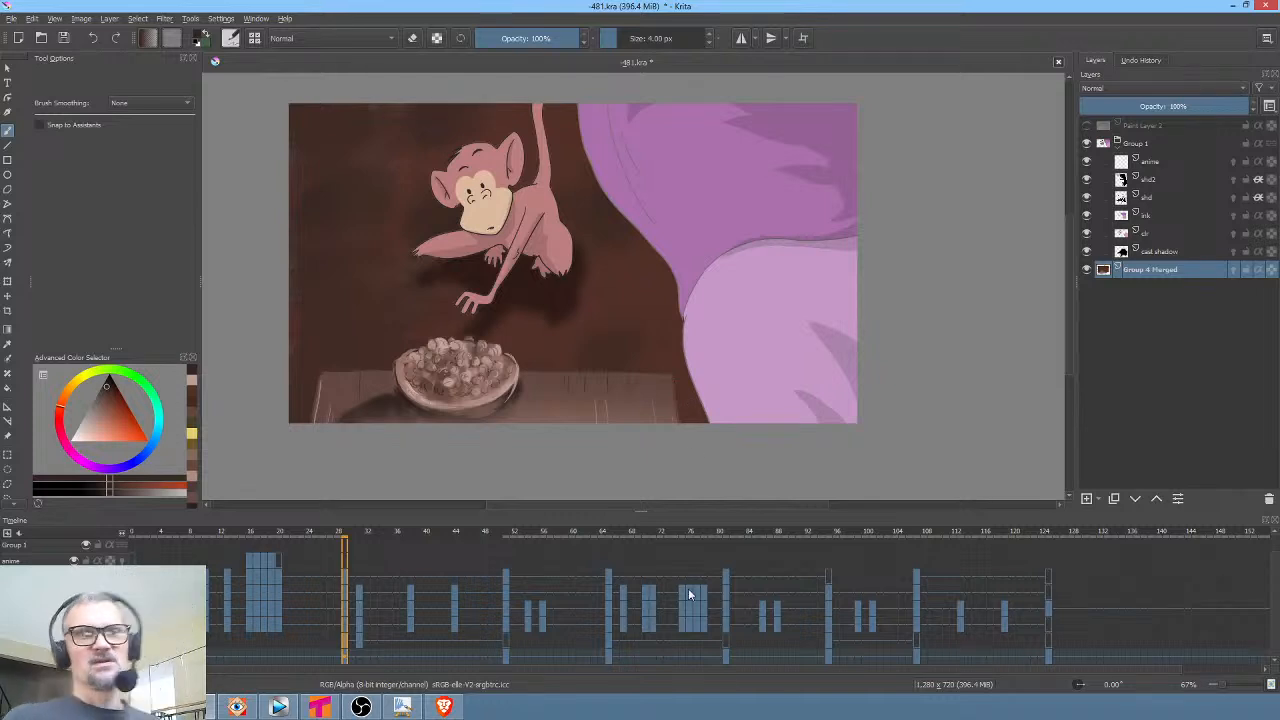
# Refine the wood-grain lines on the table between the bowl and the purple figure, using brown tones sampled from the tabletop
pyautogui.press('1')
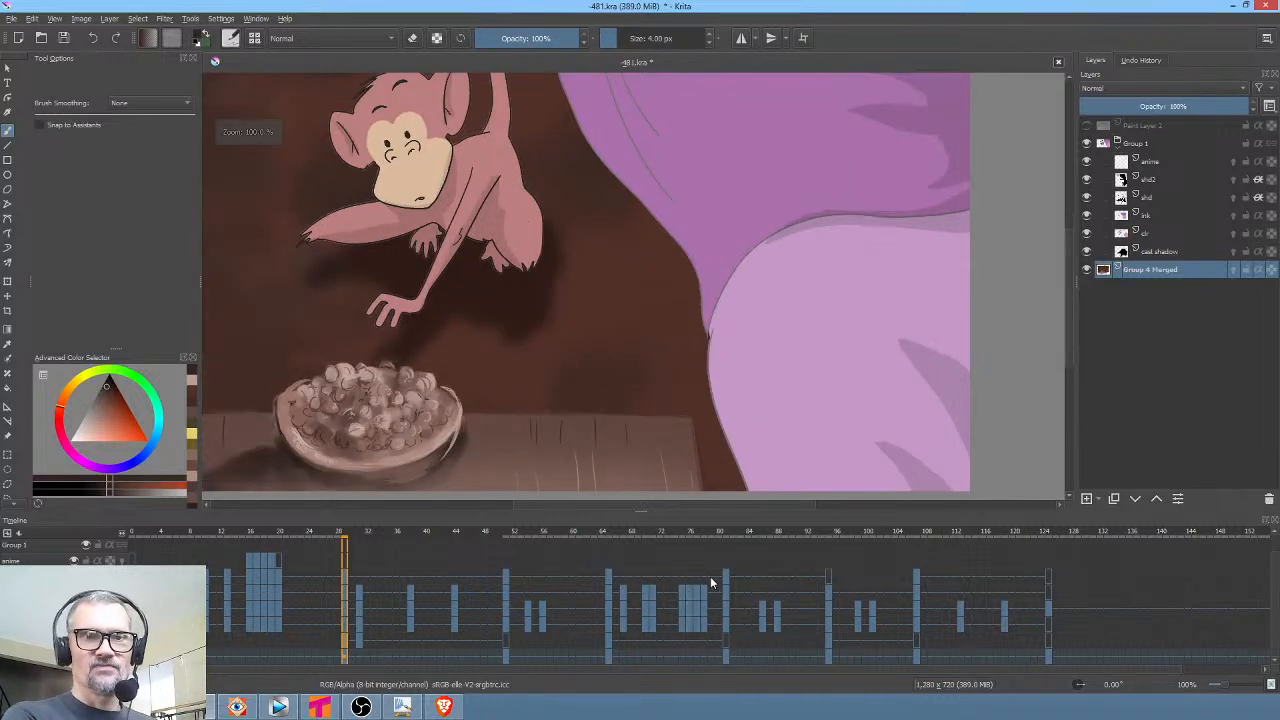
pyautogui.moveTo(663, 449); pyautogui.dragTo(778, 372)
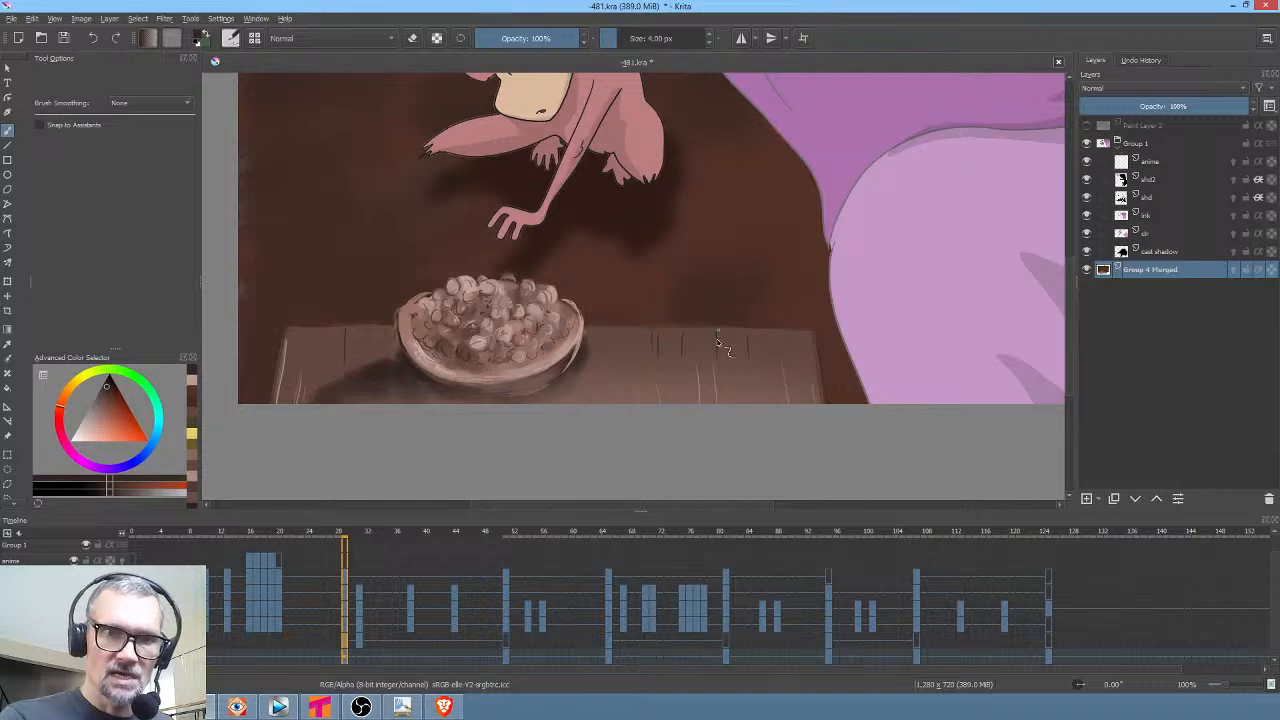
pyautogui.keyDown('ctrl'); pyautogui.click(707, 372); pyautogui.keyUp('ctrl')
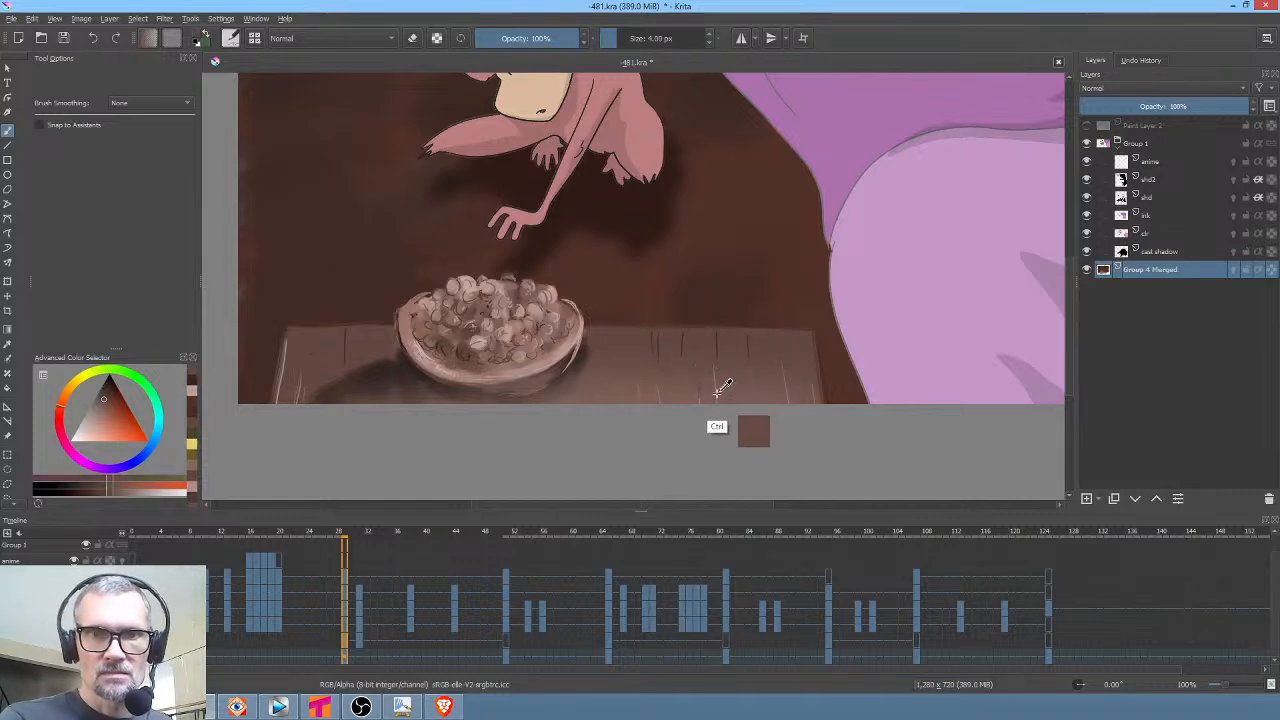
pyautogui.keyDown('ctrl'); pyautogui.click(726, 392); pyautogui.keyUp('ctrl')
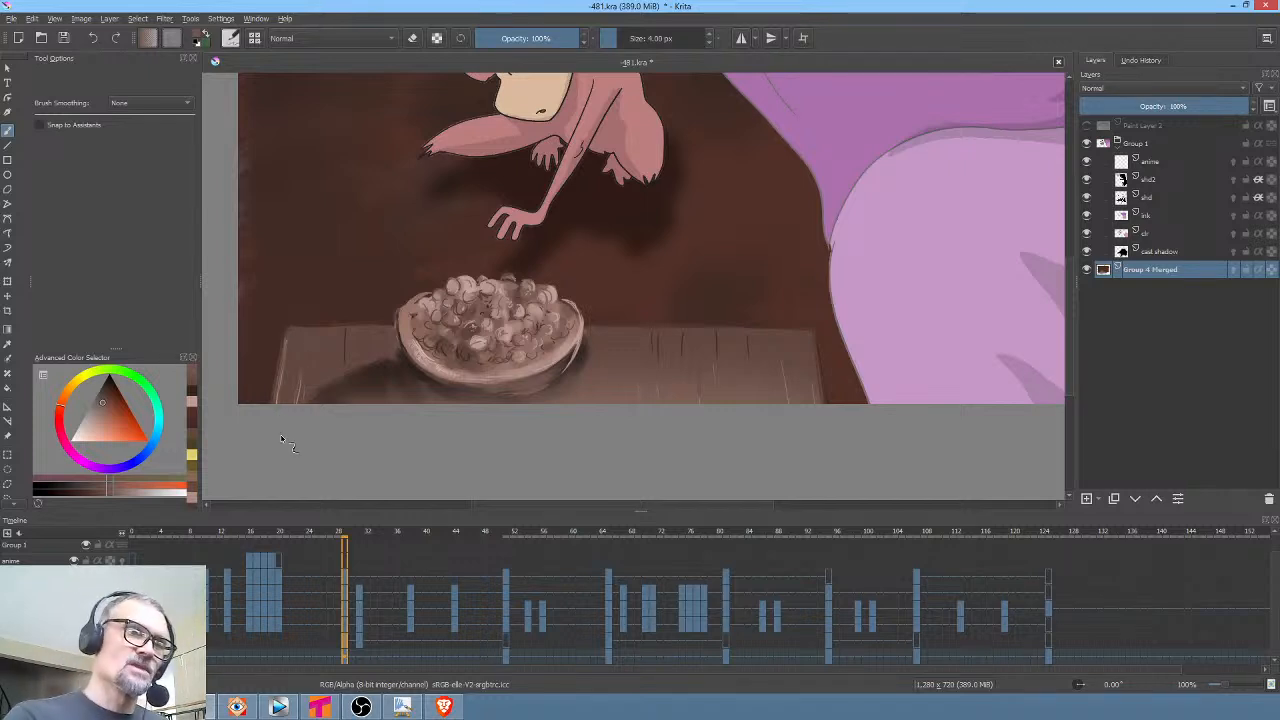
# Paint out the bowl's shadow across the table with the Wet_Textured_Soft brush in a sampled table brown, and save the document
pyautogui.keyDown('ctrl'); pyautogui.click(368, 362); pyautogui.keyUp('ctrl')
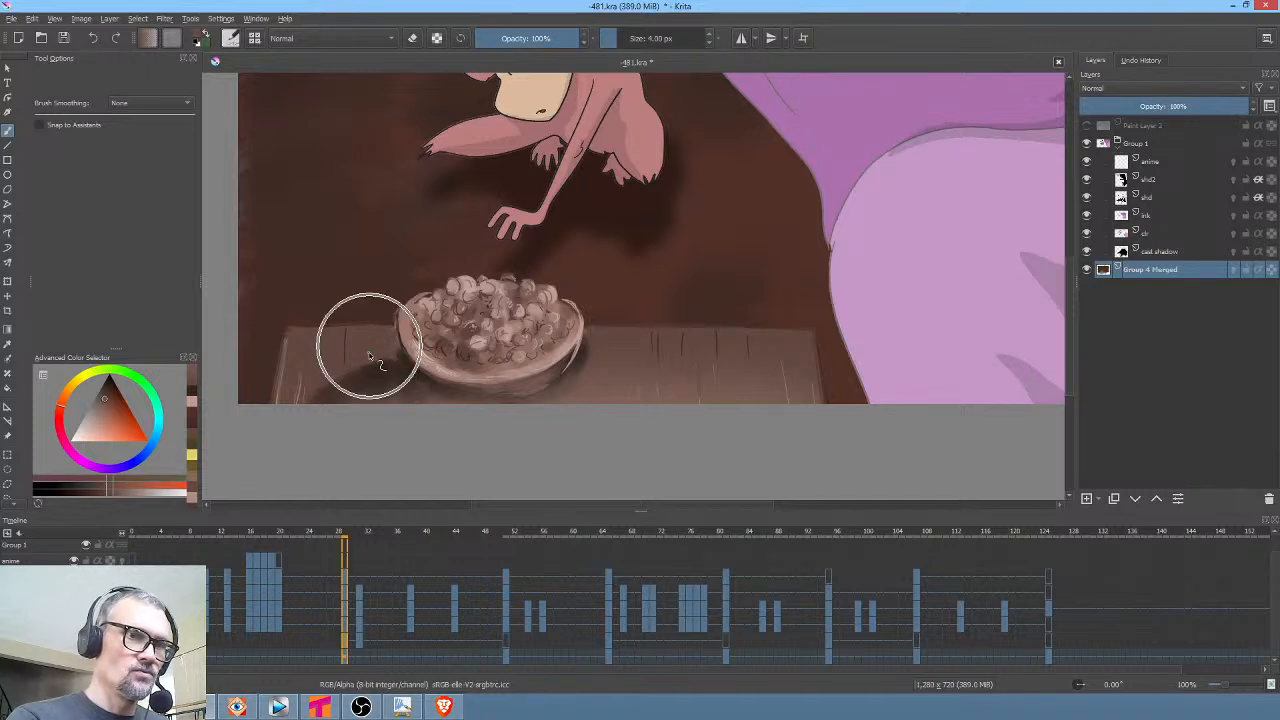
pyautogui.press('/')
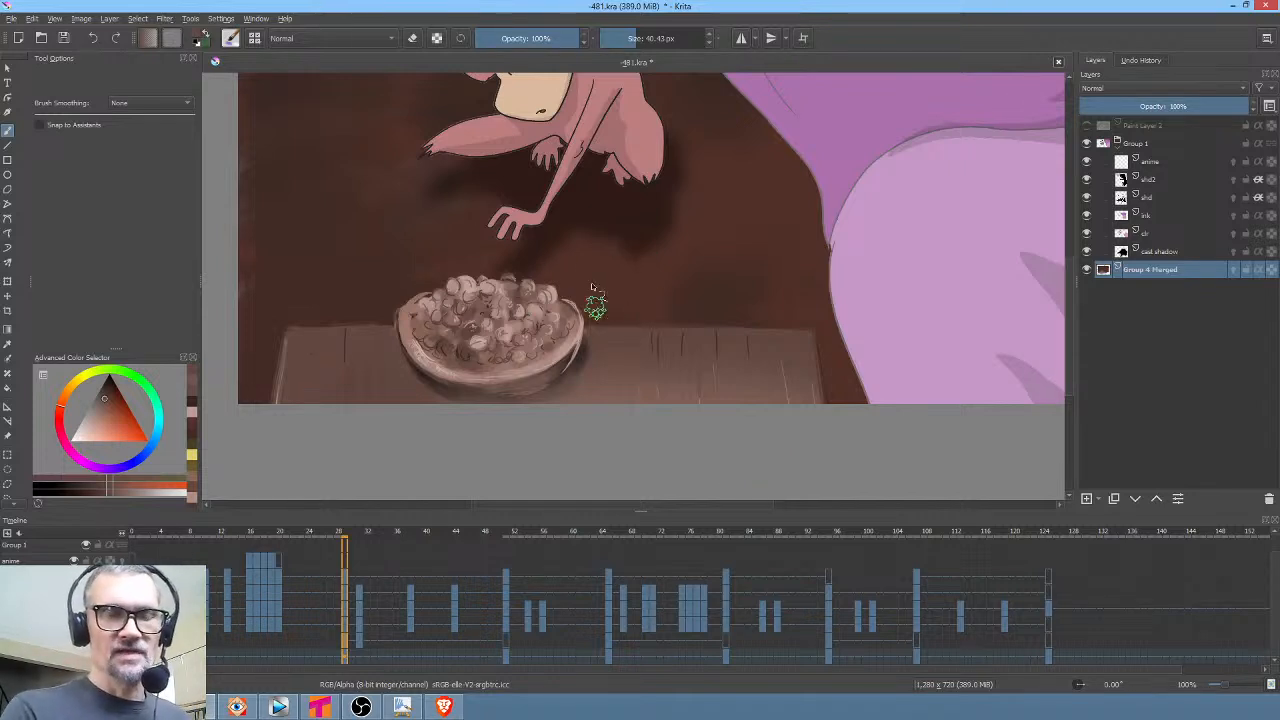
pyautogui.press('ctrl')
pyautogui.middleClick(565, 330)
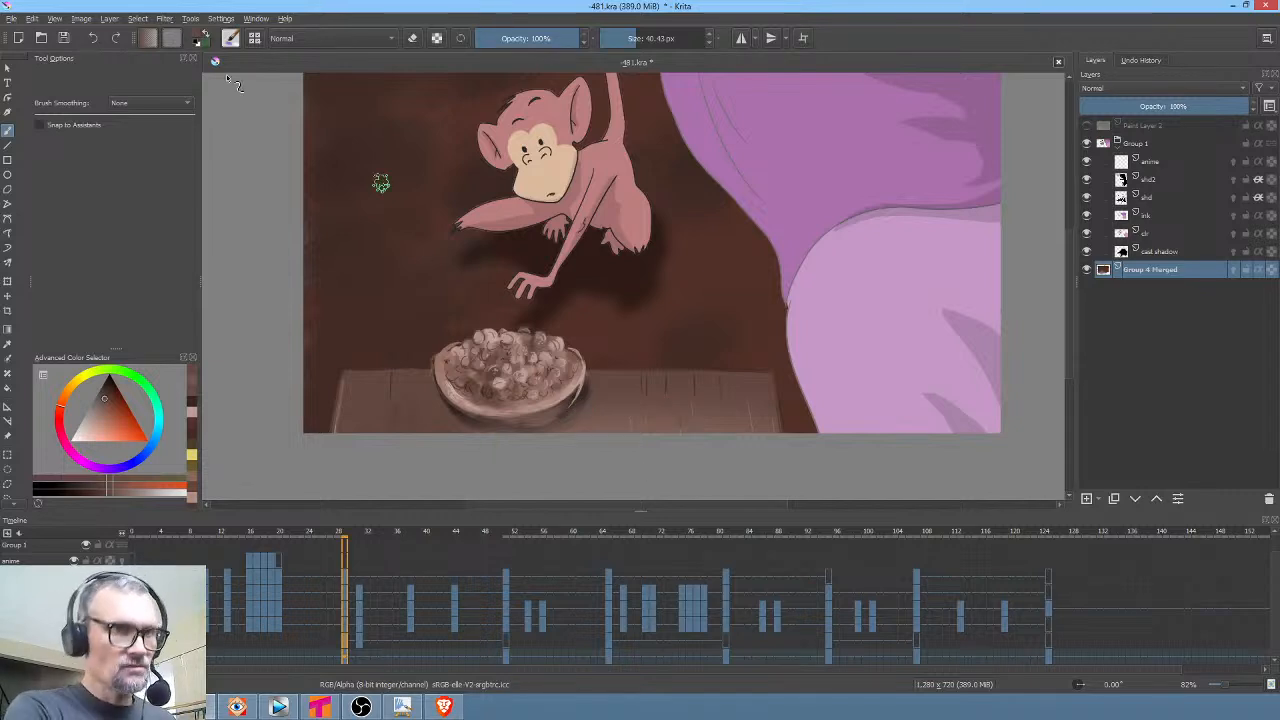
pyautogui.hotkey('ctrl', 's')
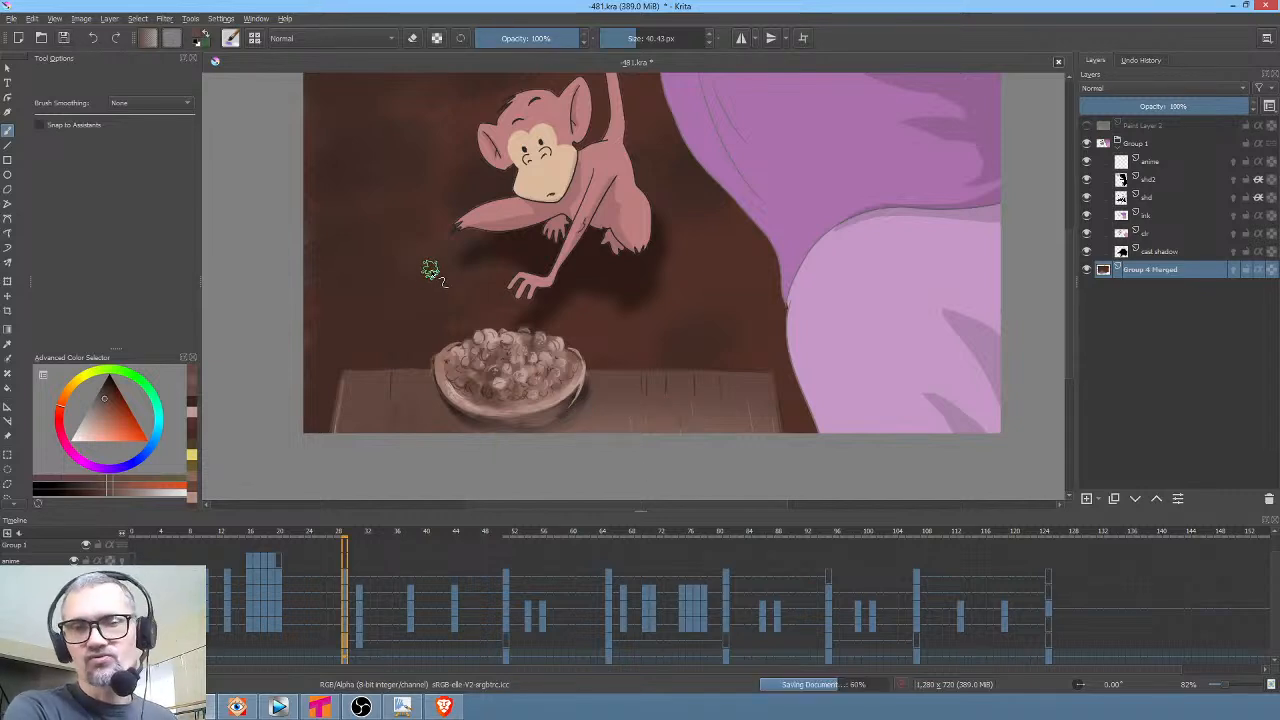
# Start a Liquify transform on the Group 4 Merged layer and reshape the bowl's rim and underside in Build Up mode
pyautogui.hotkey('ctrl', 't')
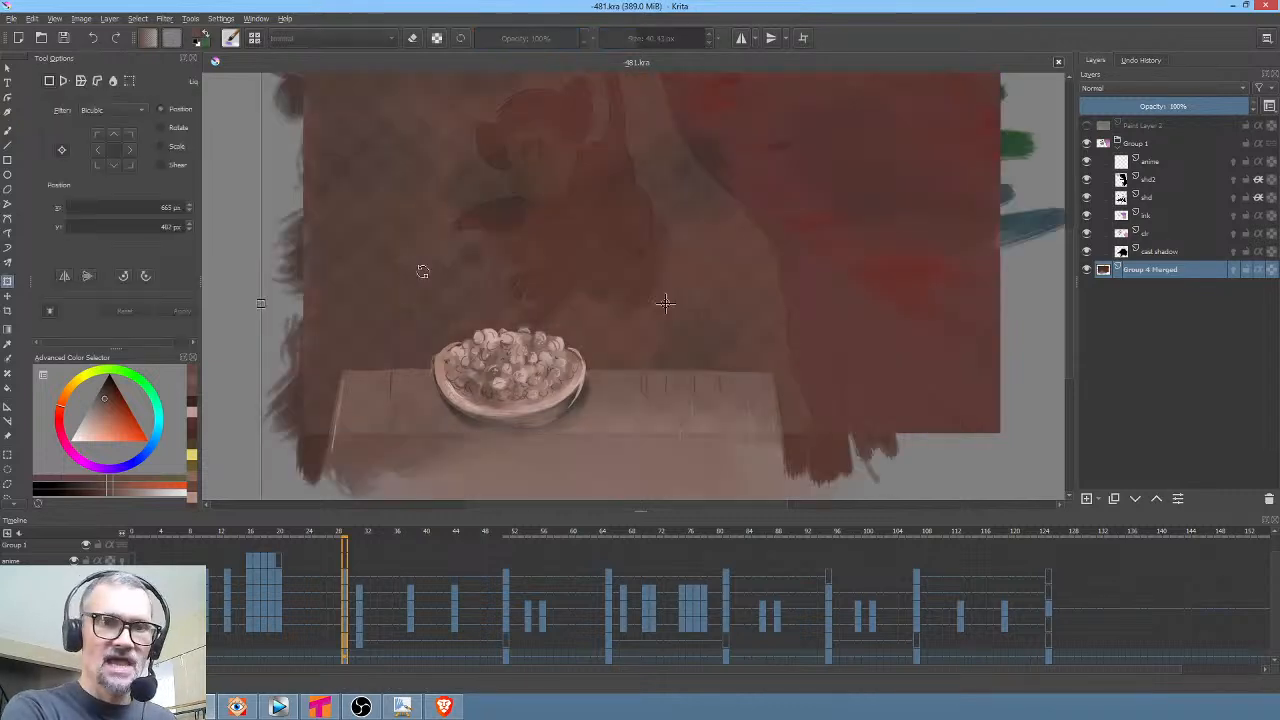
pyautogui.rightClick(423, 271)
pyautogui.click(466, 339)
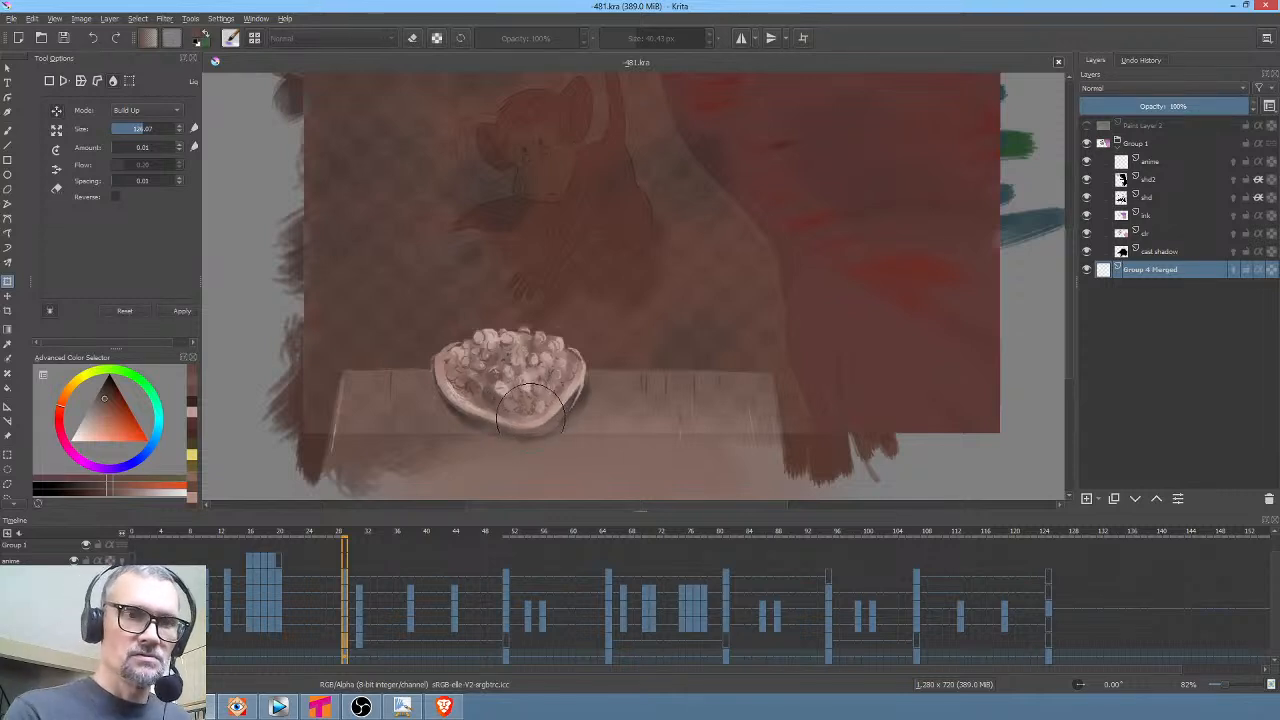
pyautogui.keyDown('ctrl'); pyautogui.middleClick(530, 395); pyautogui.keyUp('ctrl')
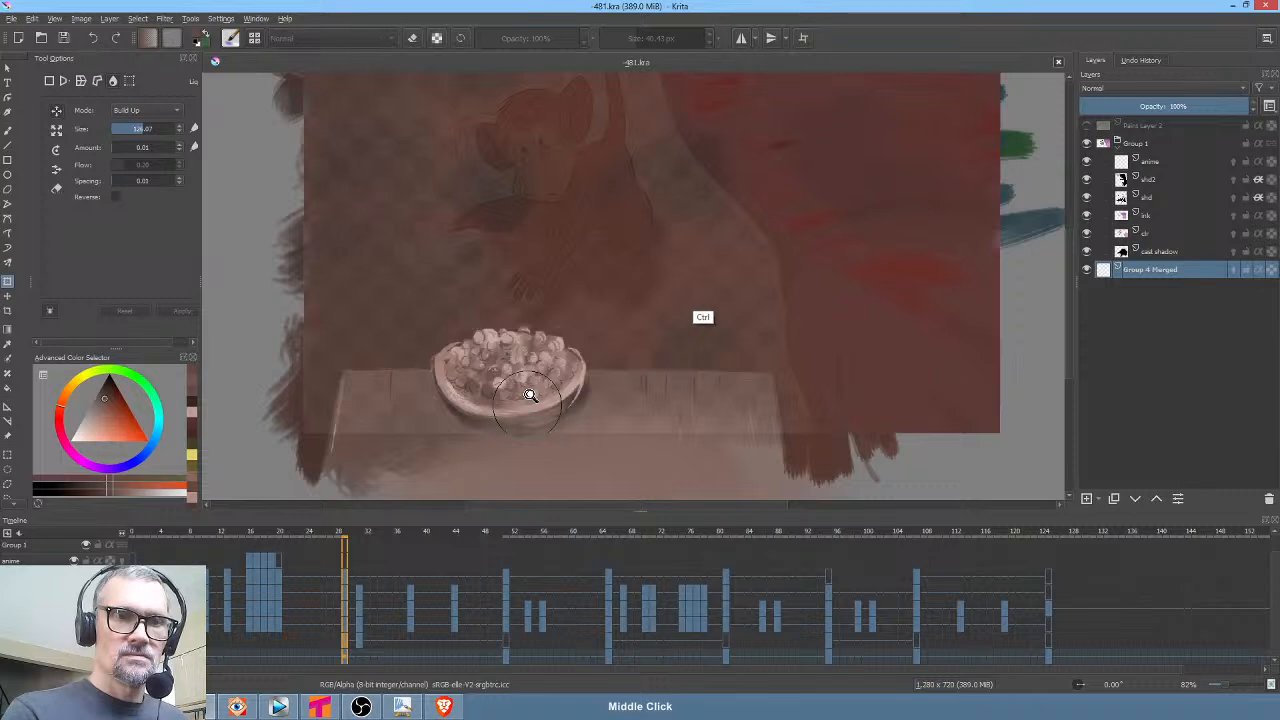
pyautogui.scroll(3, 560, 370)
pyautogui.scroll(2, 587, 333)
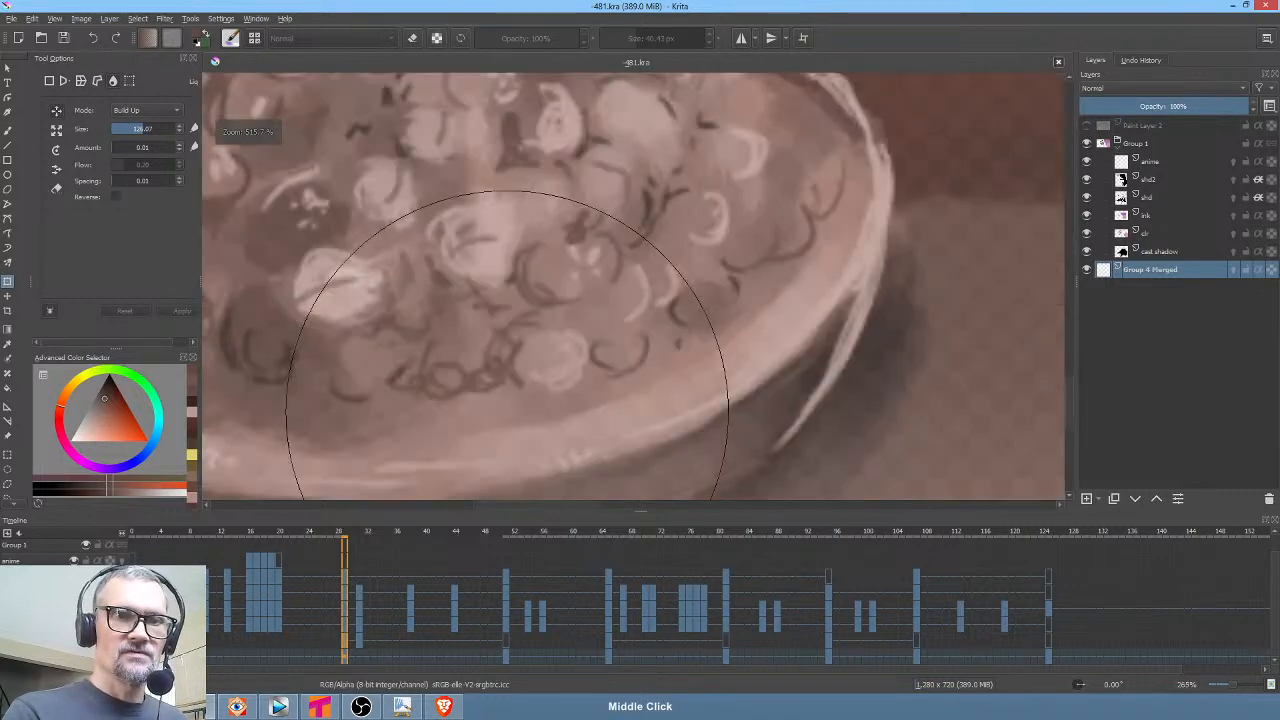
pyautogui.scroll(2, 655, 302)
pyautogui.scroll(-4, 655, 302)
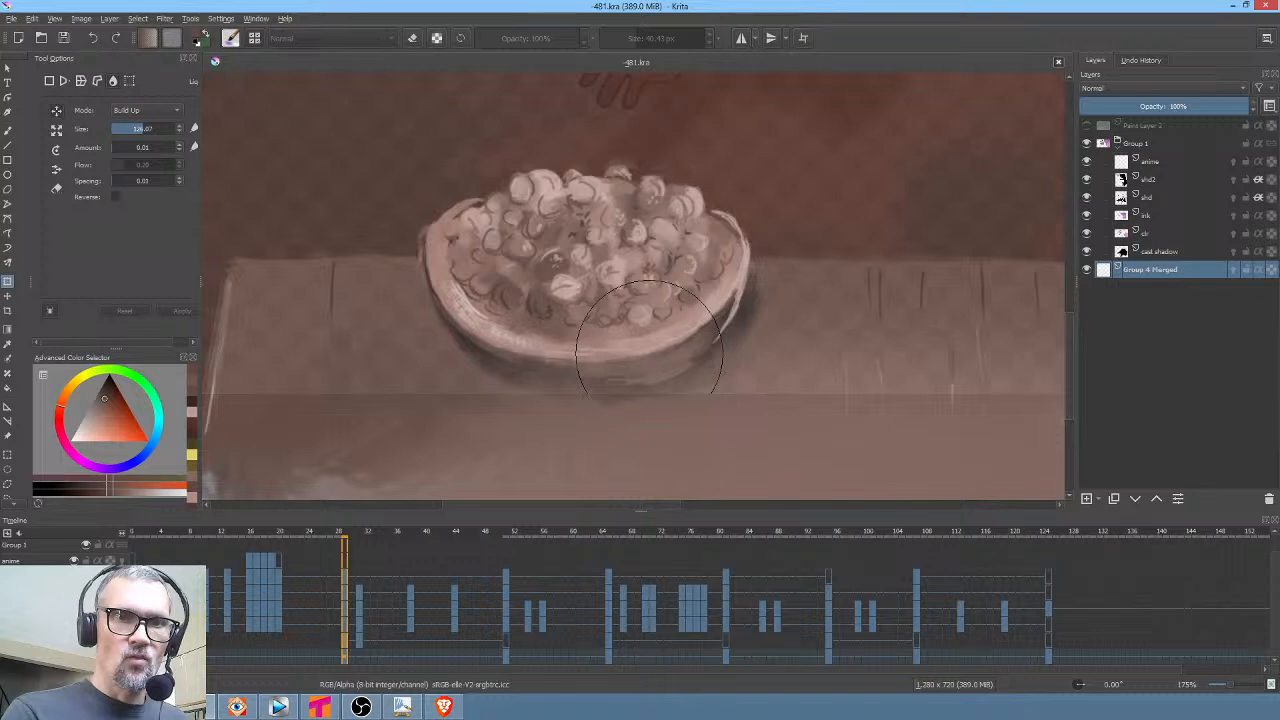
pyautogui.middleClick(514, 291)
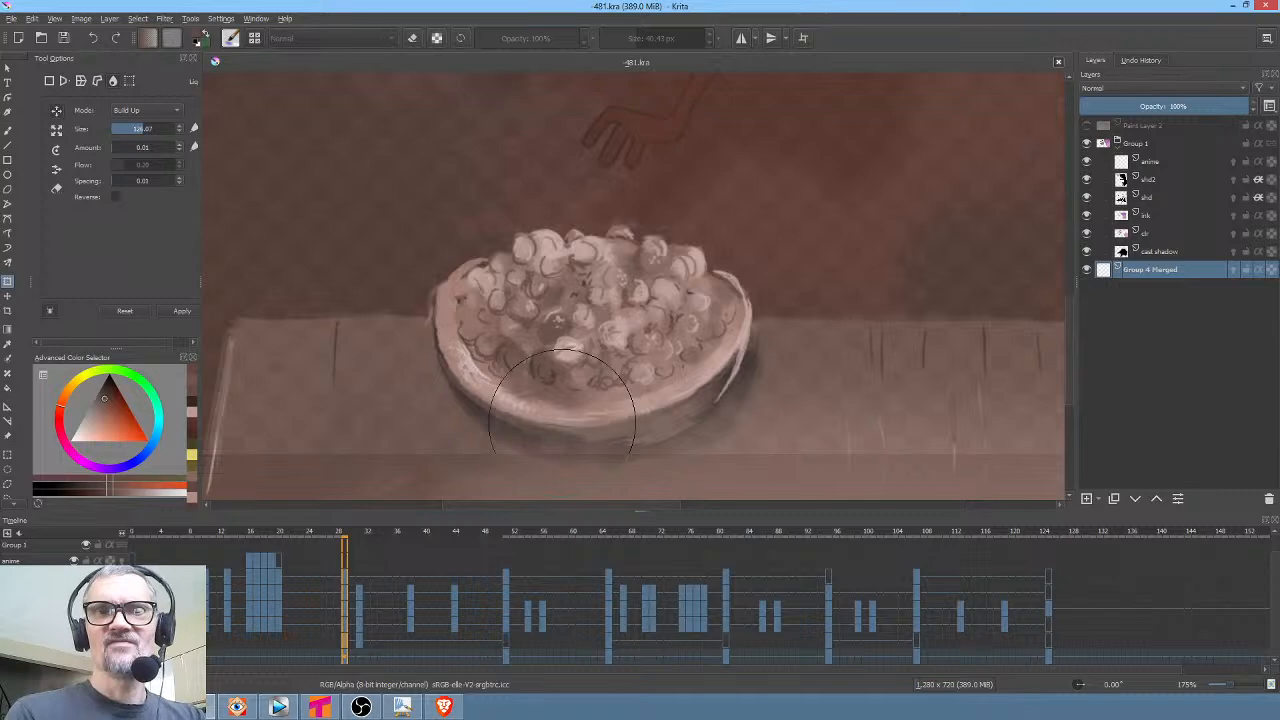
# Refine the bowl's rim with a Liquify brush size of about 39, apply the transform and save the document
pyautogui.click(68, 41)
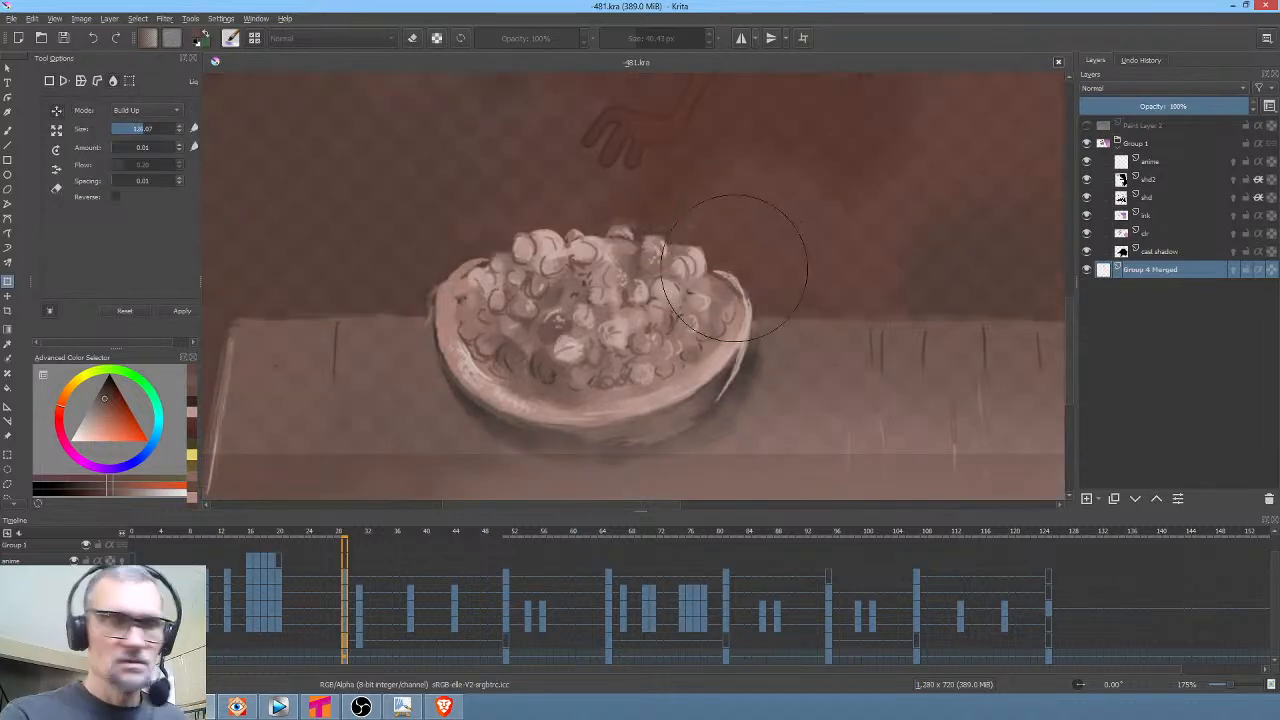
pyautogui.moveTo(748, 251)
pyautogui.mouseDown()
pyautogui.moveTo(697, 332)
pyautogui.moveTo(614, 397)
pyautogui.moveTo(646, 377)
pyautogui.moveTo(658, 340)
pyautogui.mouseUp()
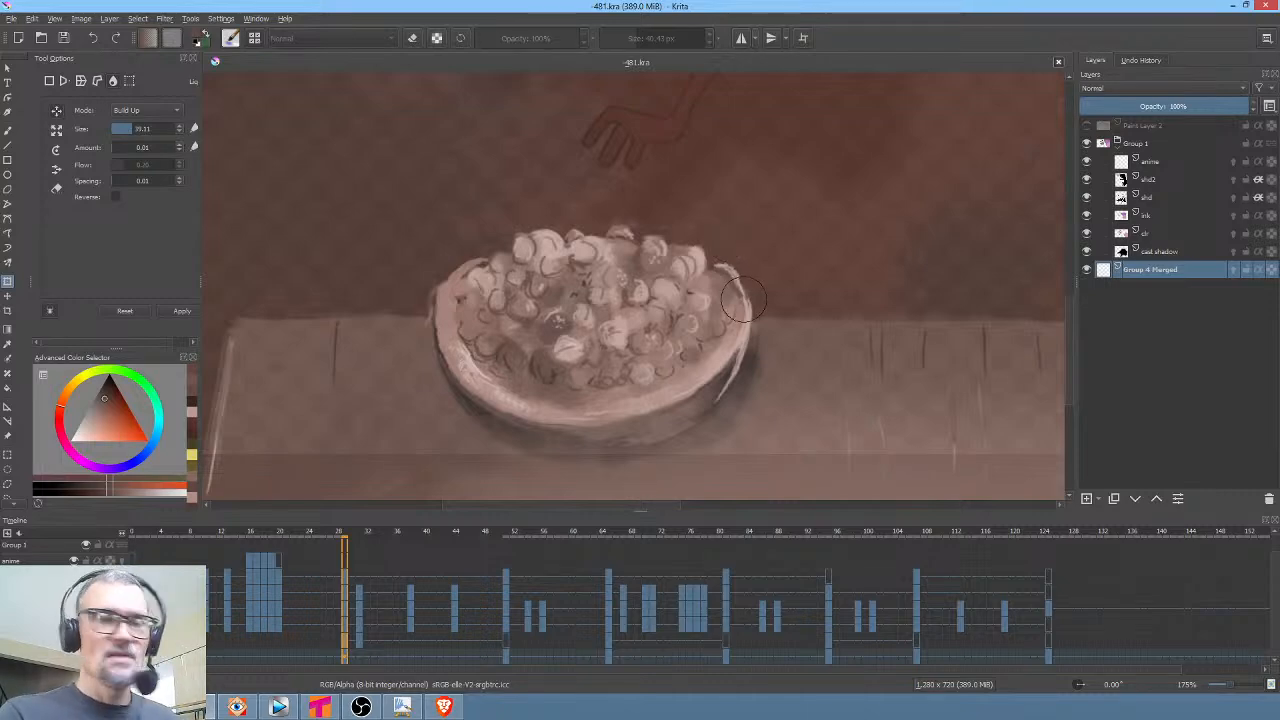
pyautogui.press('Return')
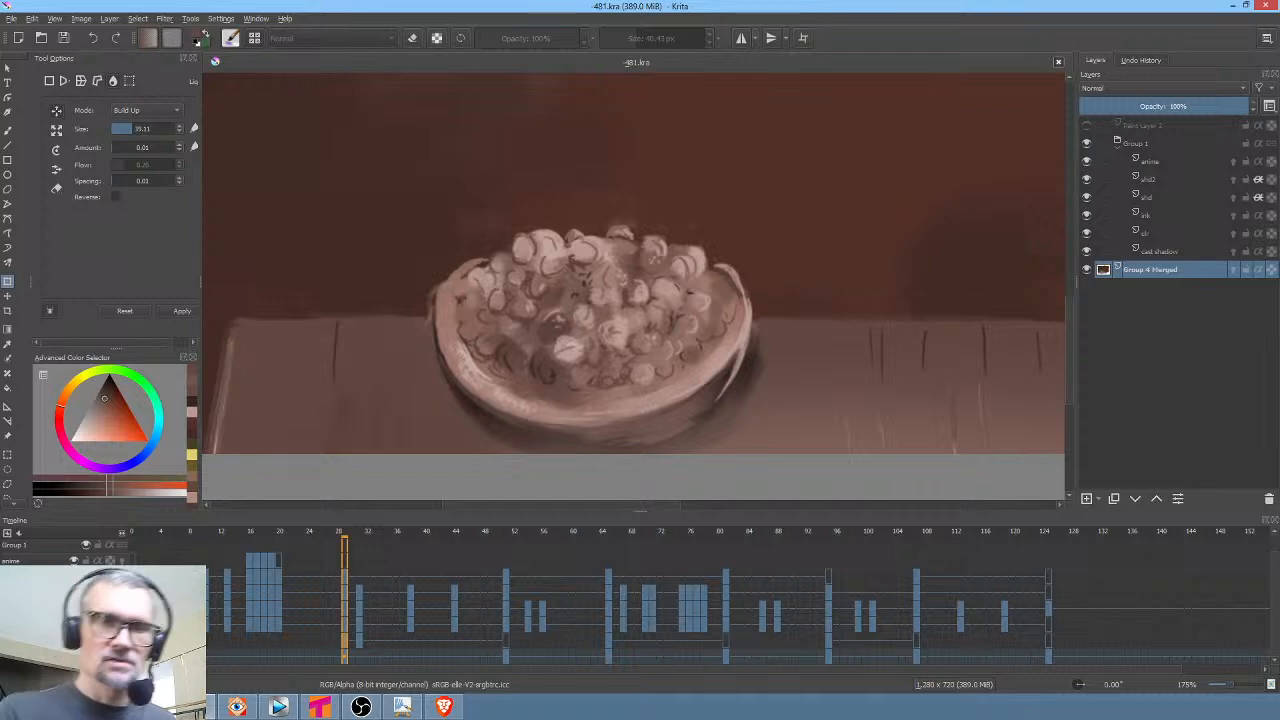
pyautogui.press('Return')
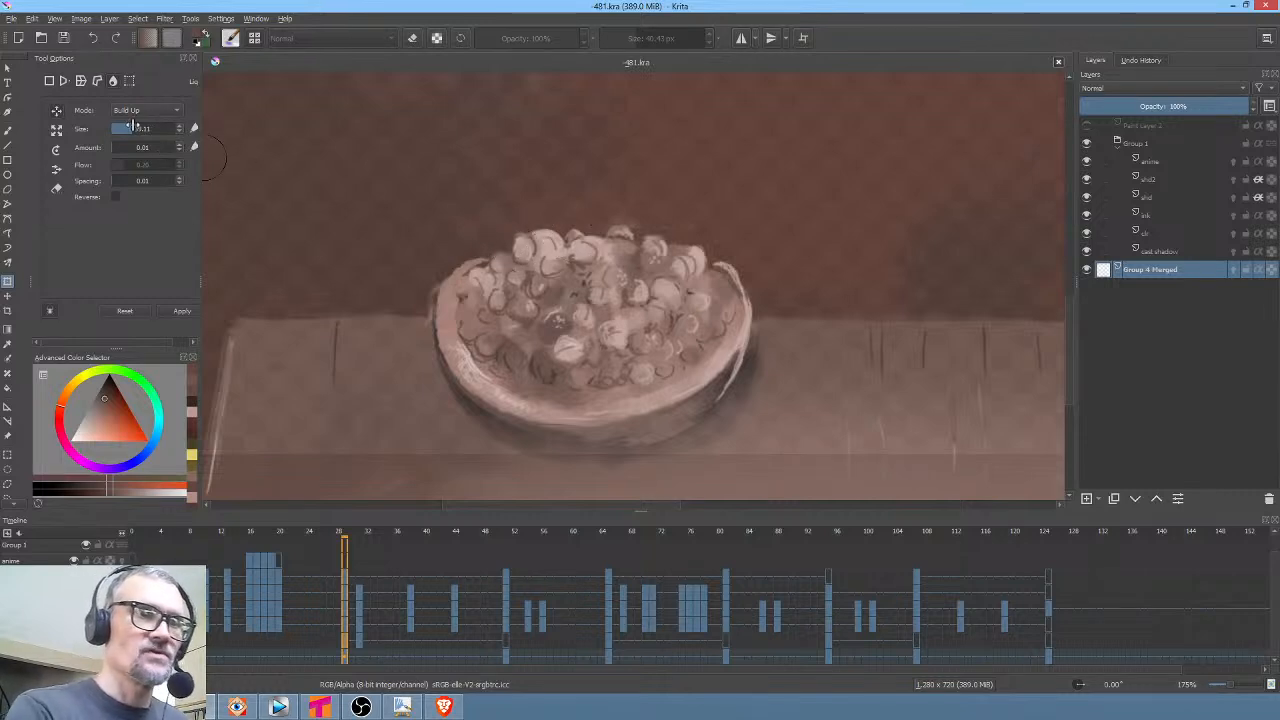
pyautogui.click(66, 38)
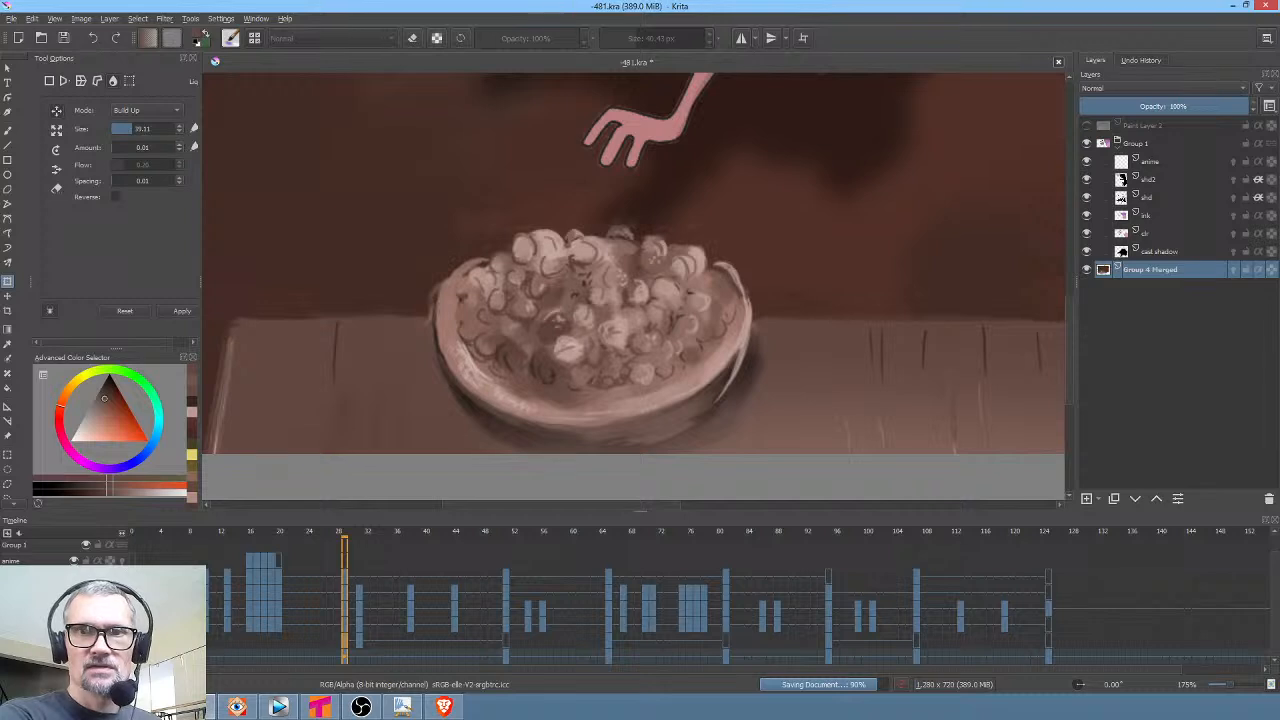
# Paint the bowl's back rim and thicken its side rim in a sampled rim colour, reducing the brush to 23.25 px and 14.62 px
pyautogui.scroll(-3, 655, 257)
pyautogui.moveTo(660, 255); pyautogui.dragTo(609, 309)
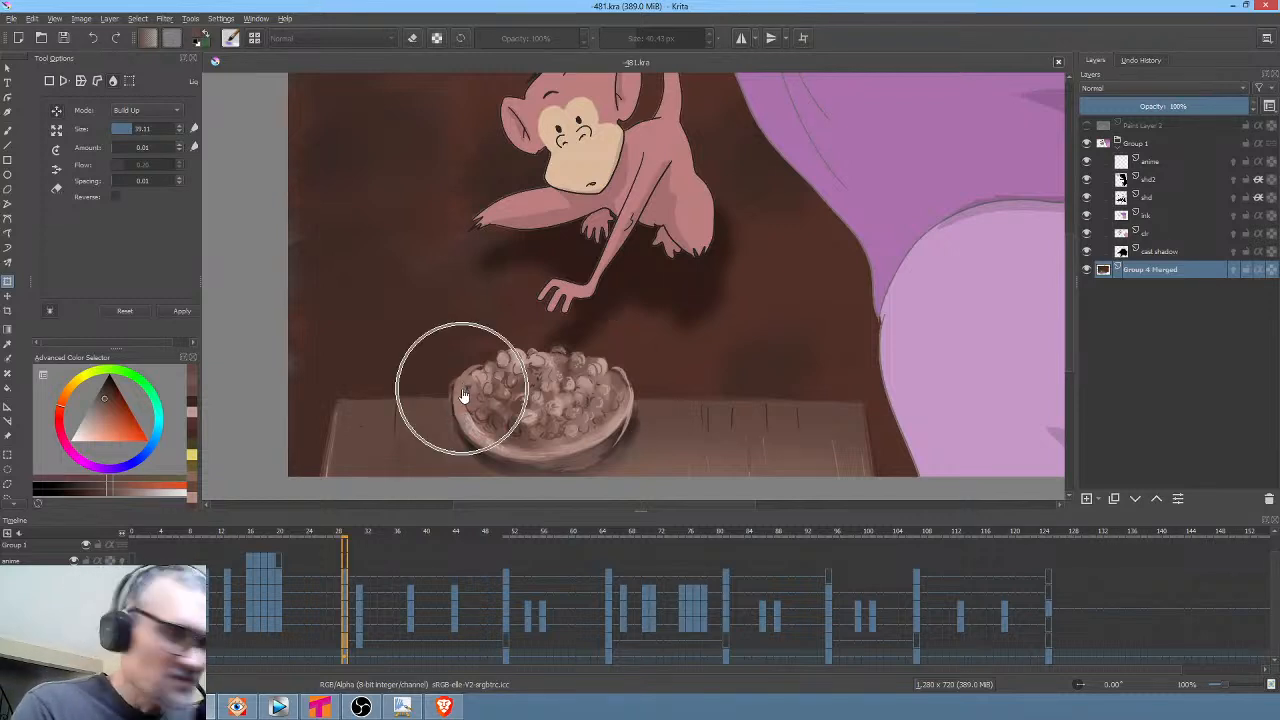
pyautogui.press('b')
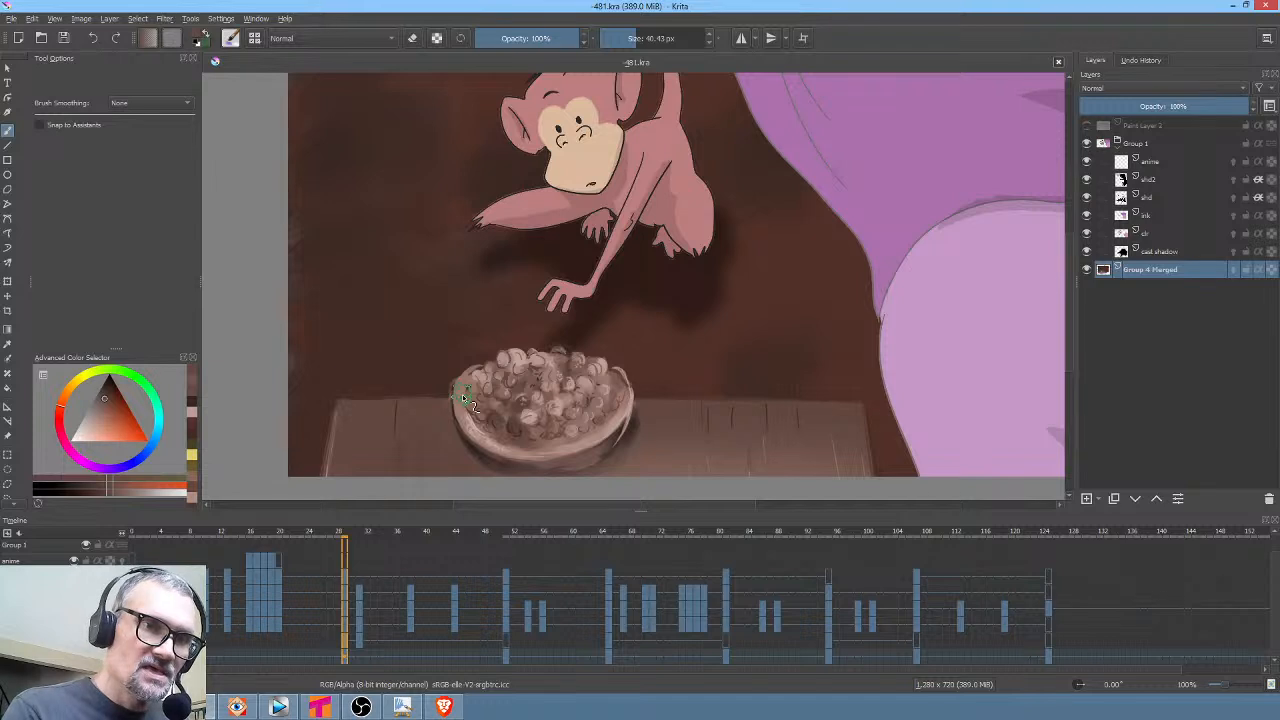
pyautogui.keyDown('shift'); pyautogui.moveTo(545, 355); pyautogui.dragTo(483, 350); pyautogui.keyUp('shift')
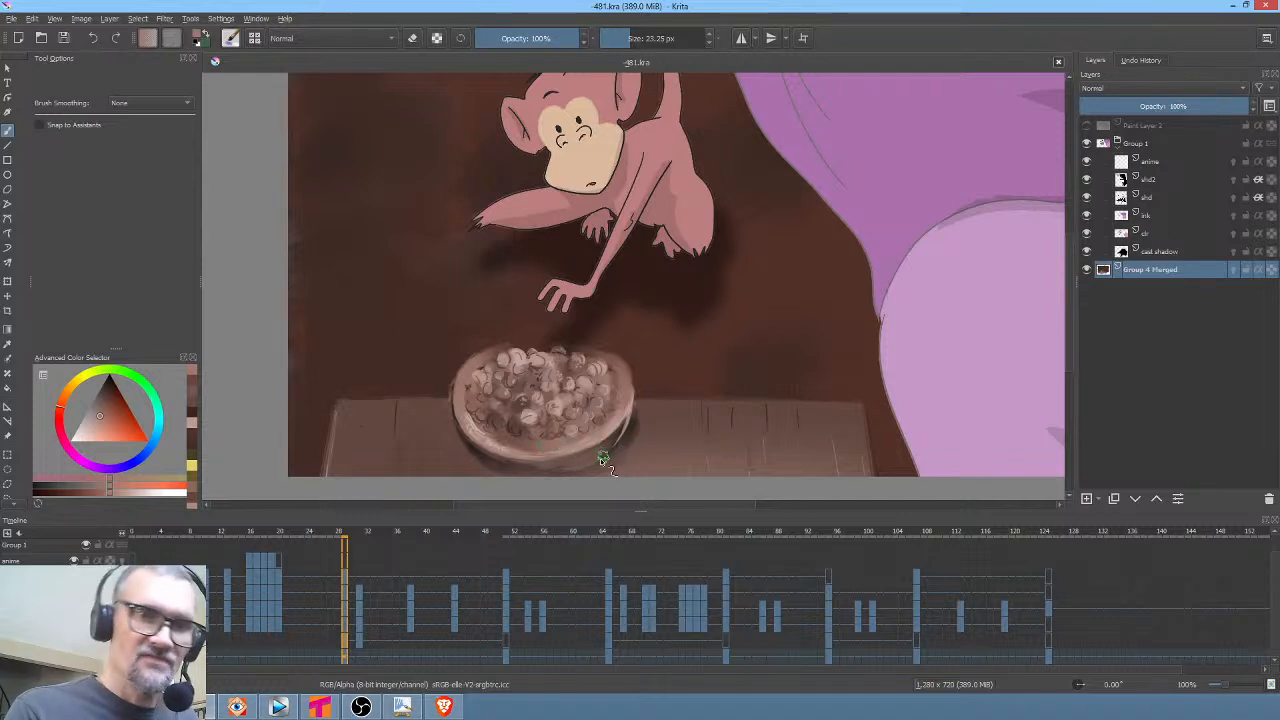
pyautogui.moveTo(603, 457); pyautogui.dragTo(607, 464)
pyautogui.moveTo(563, 337)
pyautogui.mouseDown()
pyautogui.moveTo(534, 337)
pyautogui.moveTo(549, 340)
pyautogui.mouseUp()
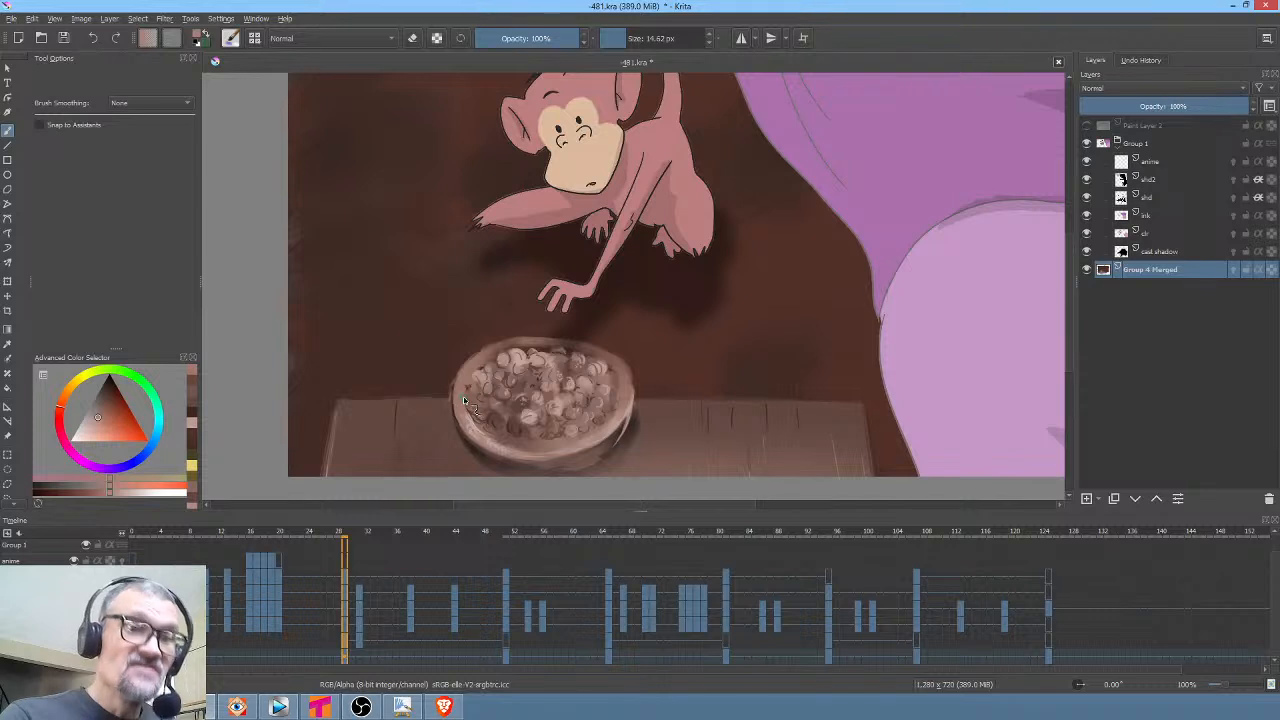
pyautogui.moveTo(461, 394); pyautogui.dragTo(472, 425)
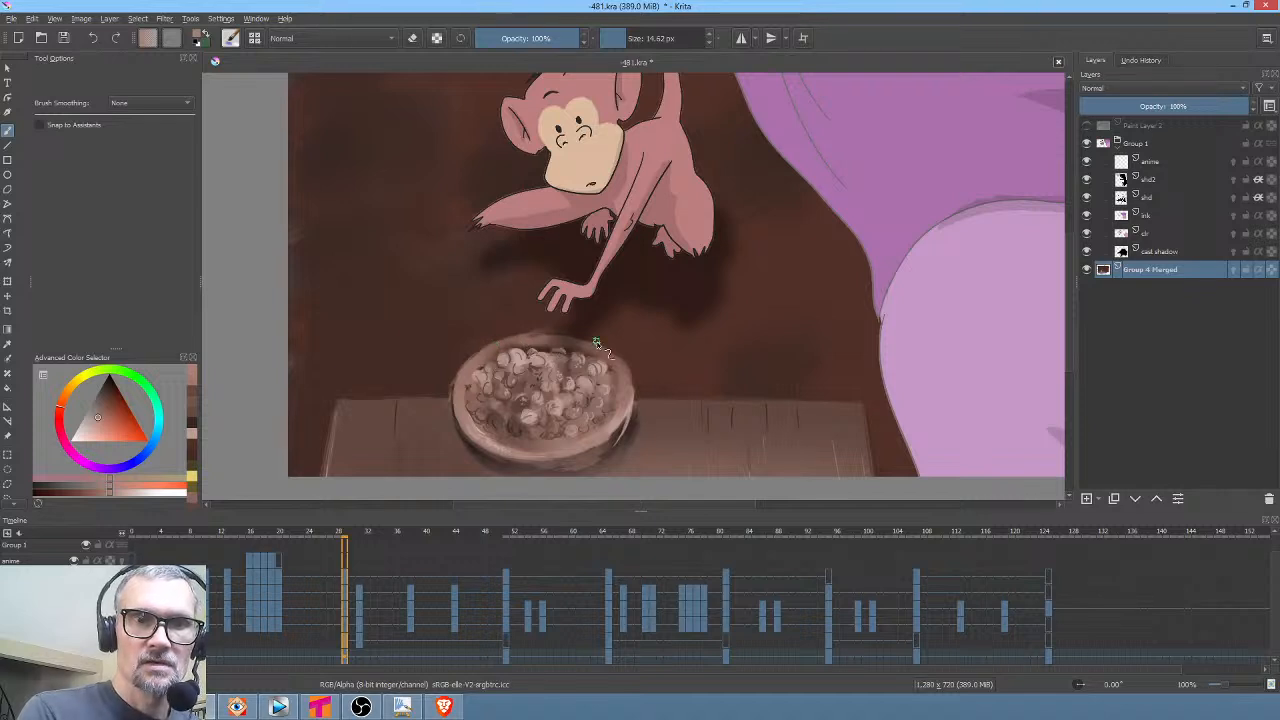
# Touch up the bowl's outline and front rim using colours sampled from the dark background and the rim
pyautogui.keyDown('ctrl'); pyautogui.click(518, 326); pyautogui.keyUp('ctrl')
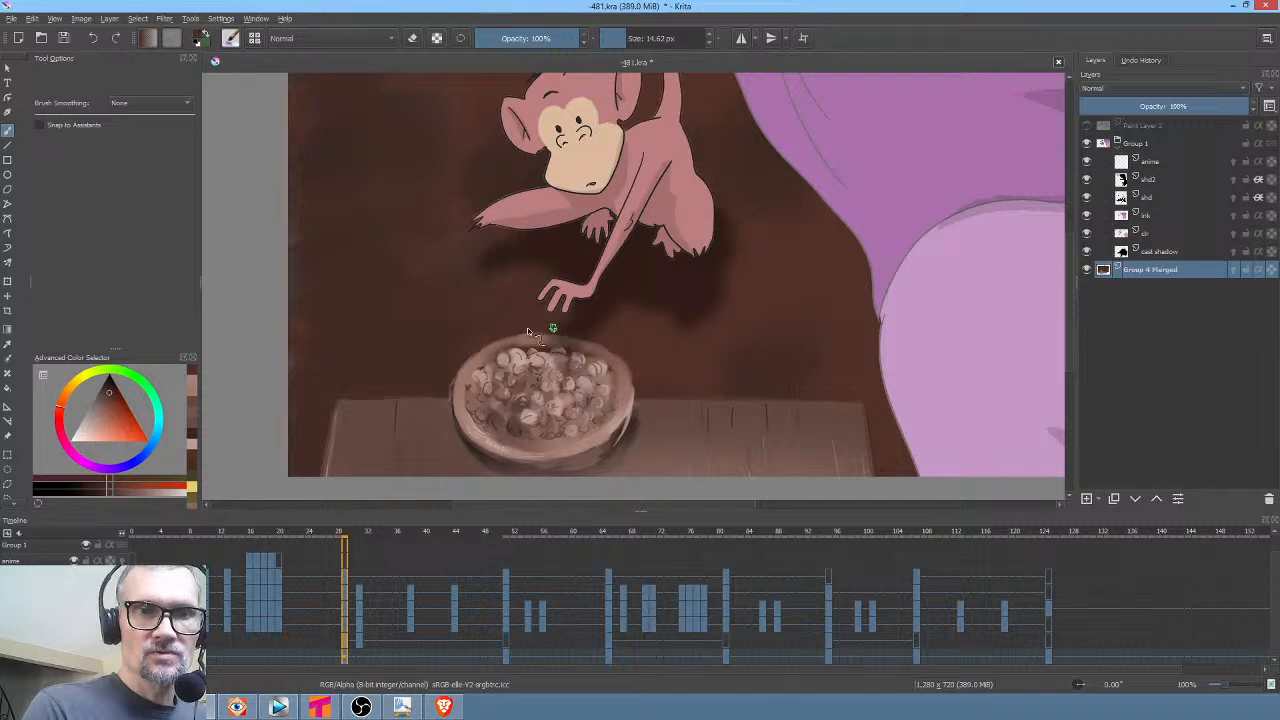
pyautogui.keyDown('ctrl'); pyautogui.click(620, 416); pyautogui.keyUp('ctrl')
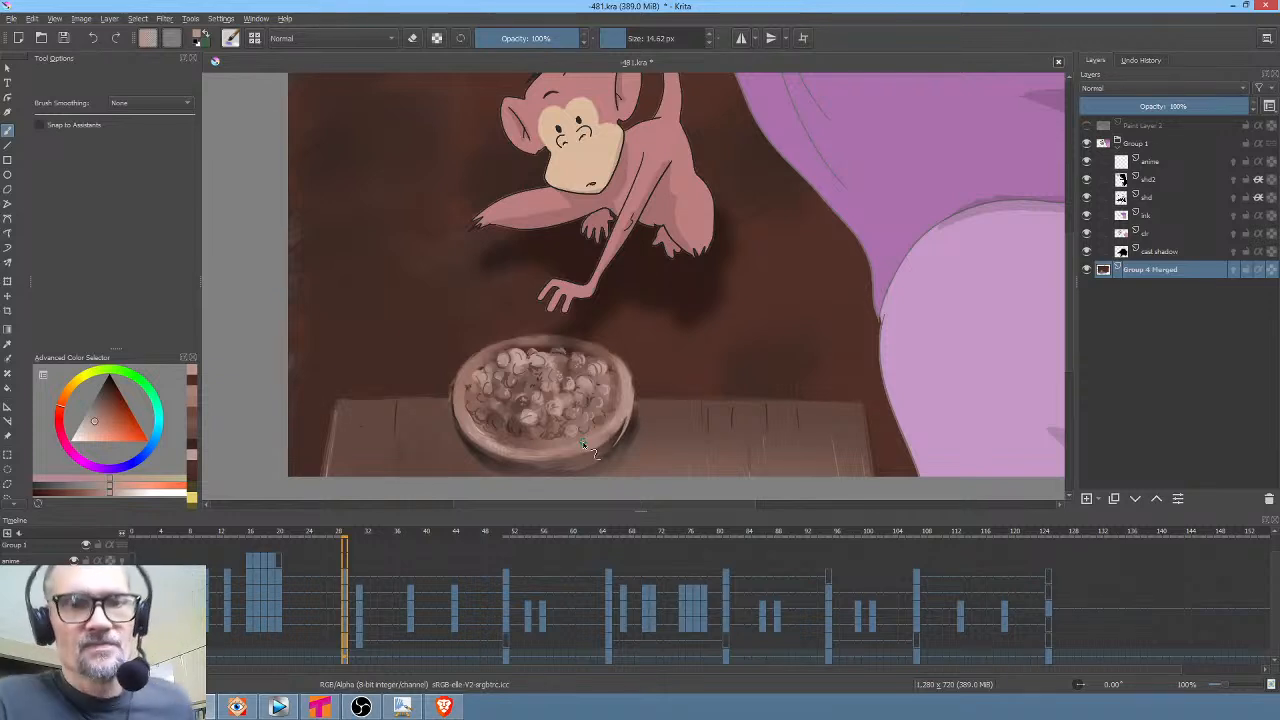
pyautogui.scroll(-2, 590, 416)
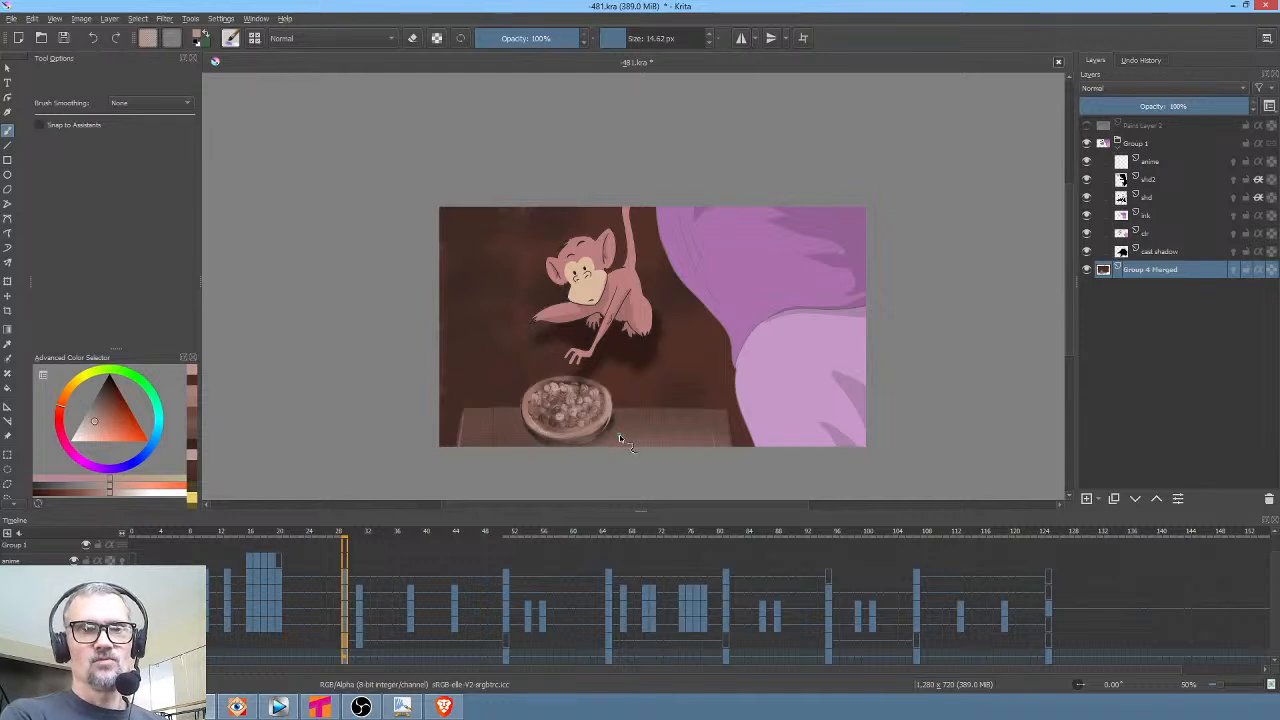
pyautogui.scroll(1, 615, 437)
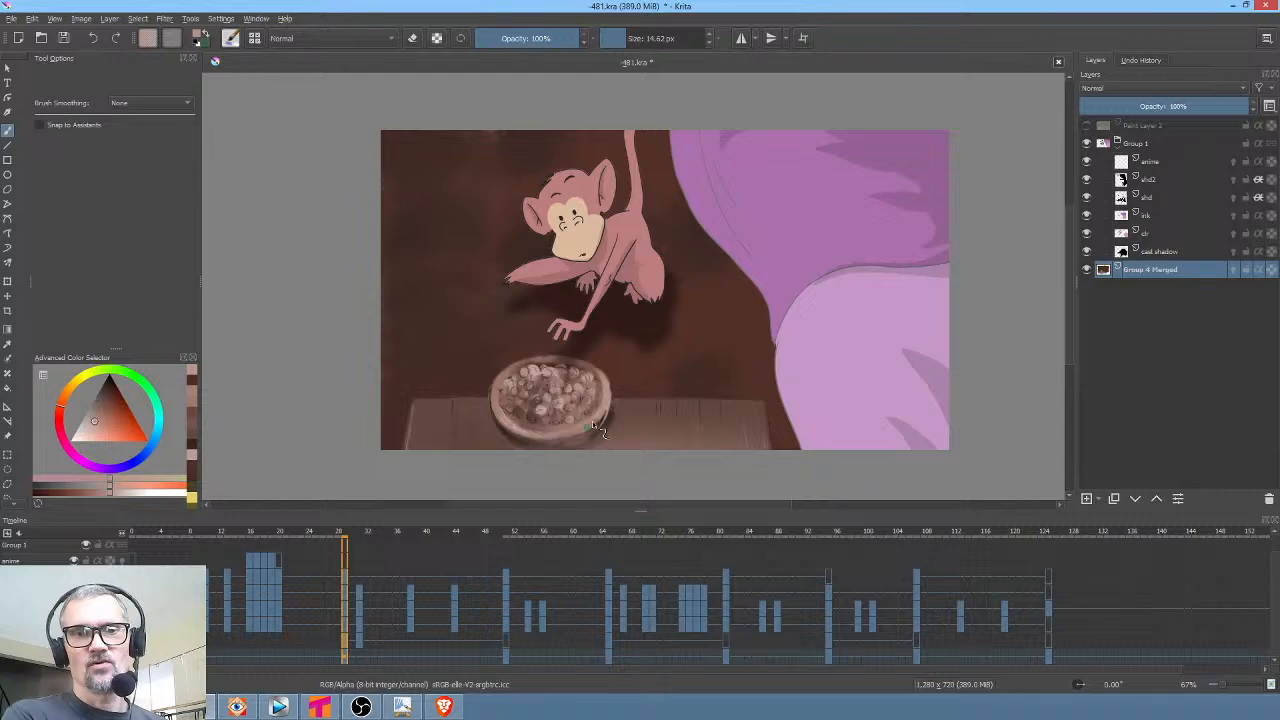
pyautogui.scroll(3, 561, 458)
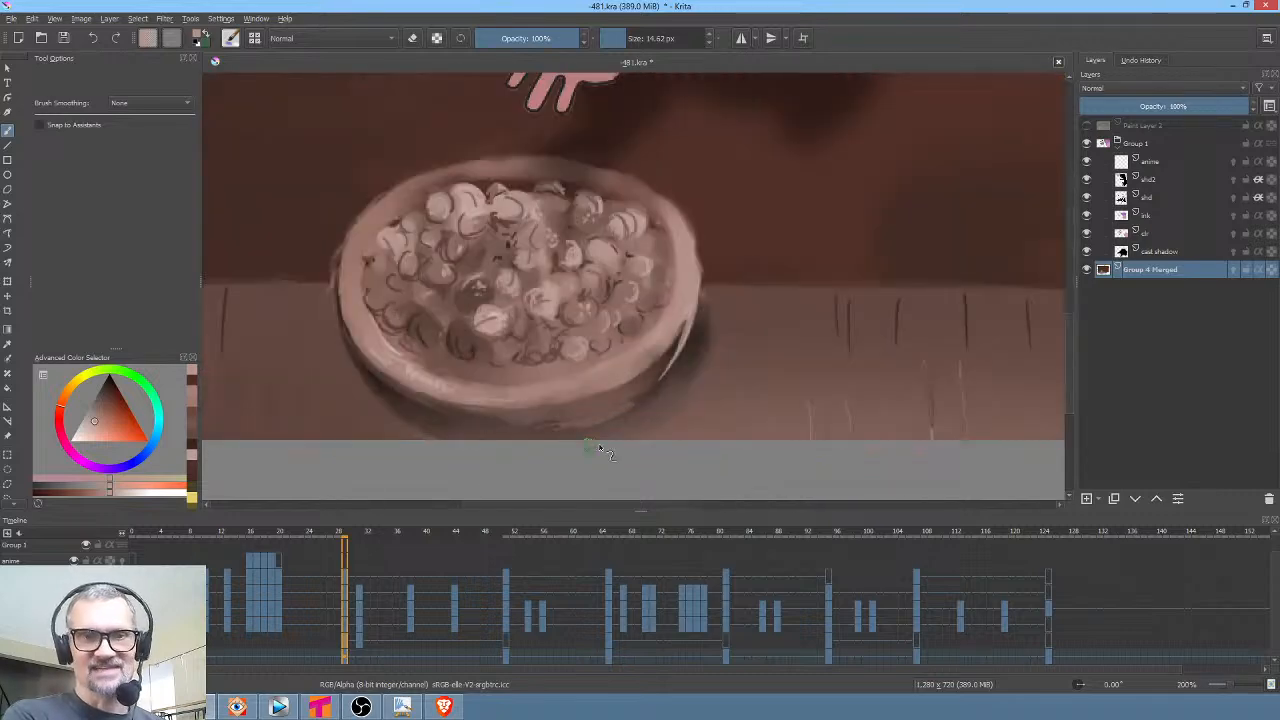
pyautogui.scroll(-4, 605, 440)
pyautogui.scroll(1, 603, 448)
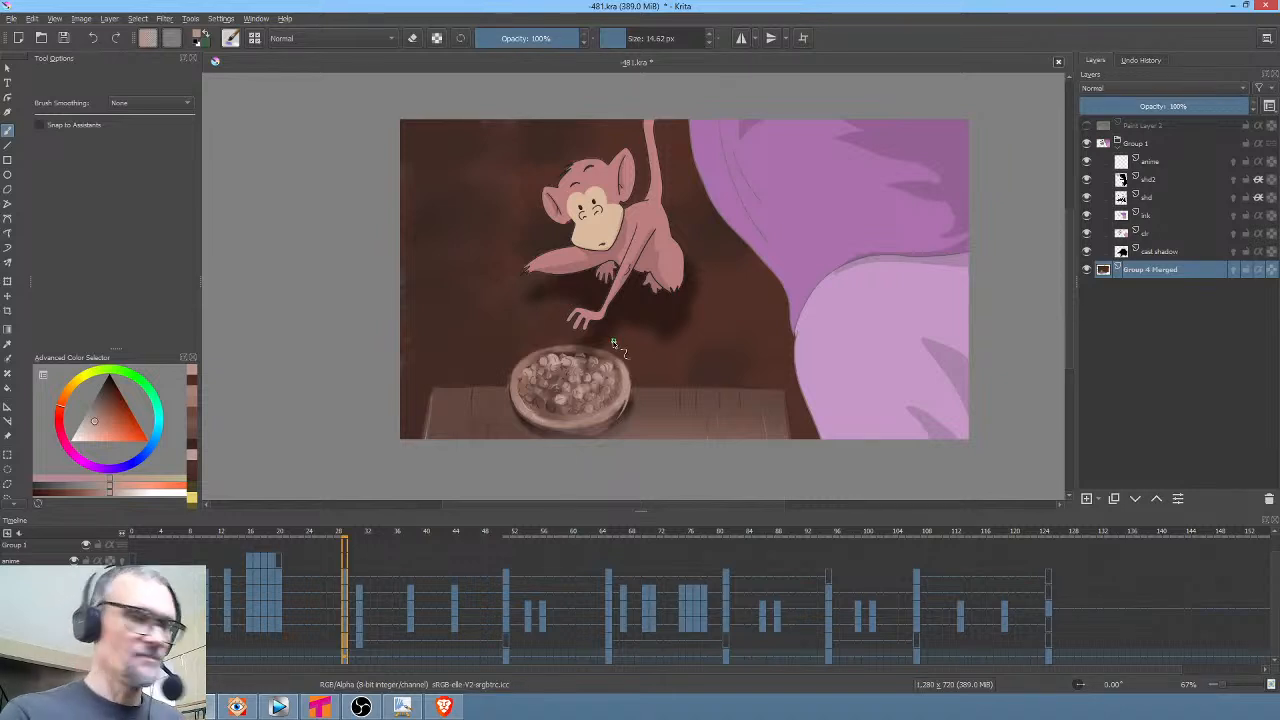
# Select the bowl with a freehand selection and transform it down to about X 393 px, Y 675 px on the Group 4 Merged layer
pyautogui.press('f')
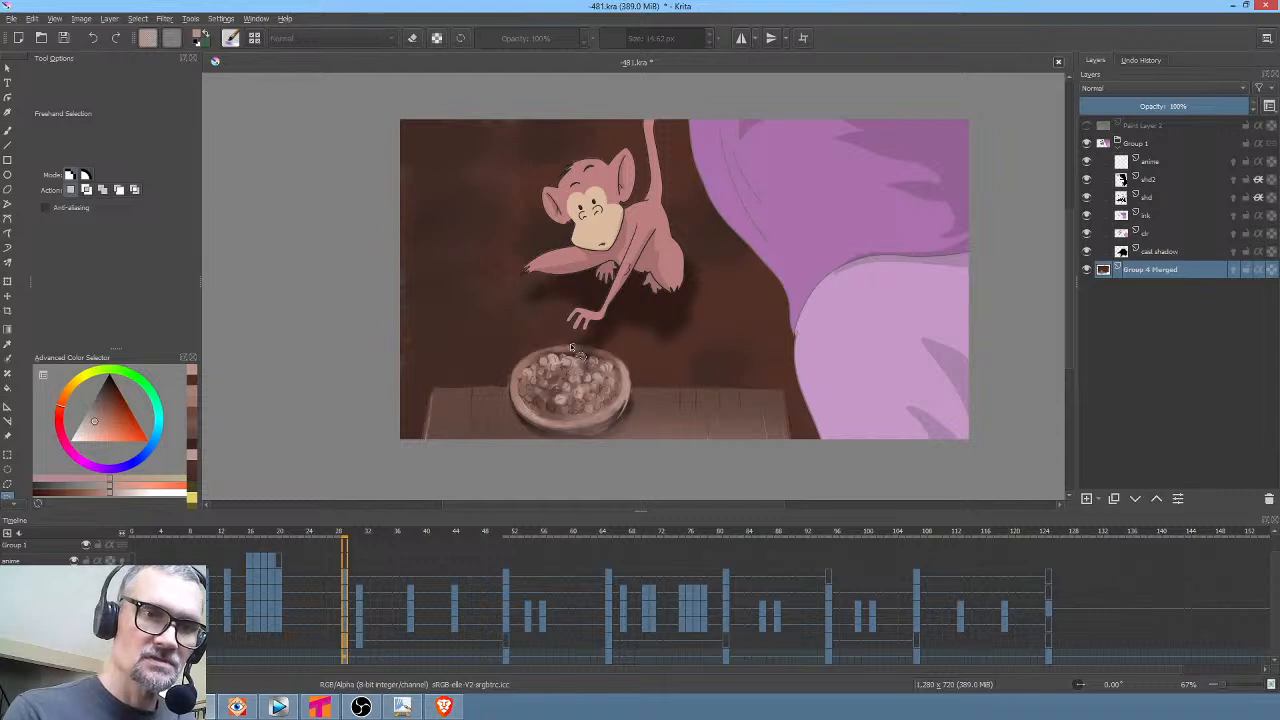
pyautogui.moveTo(580, 350); pyautogui.dragTo(540, 352)
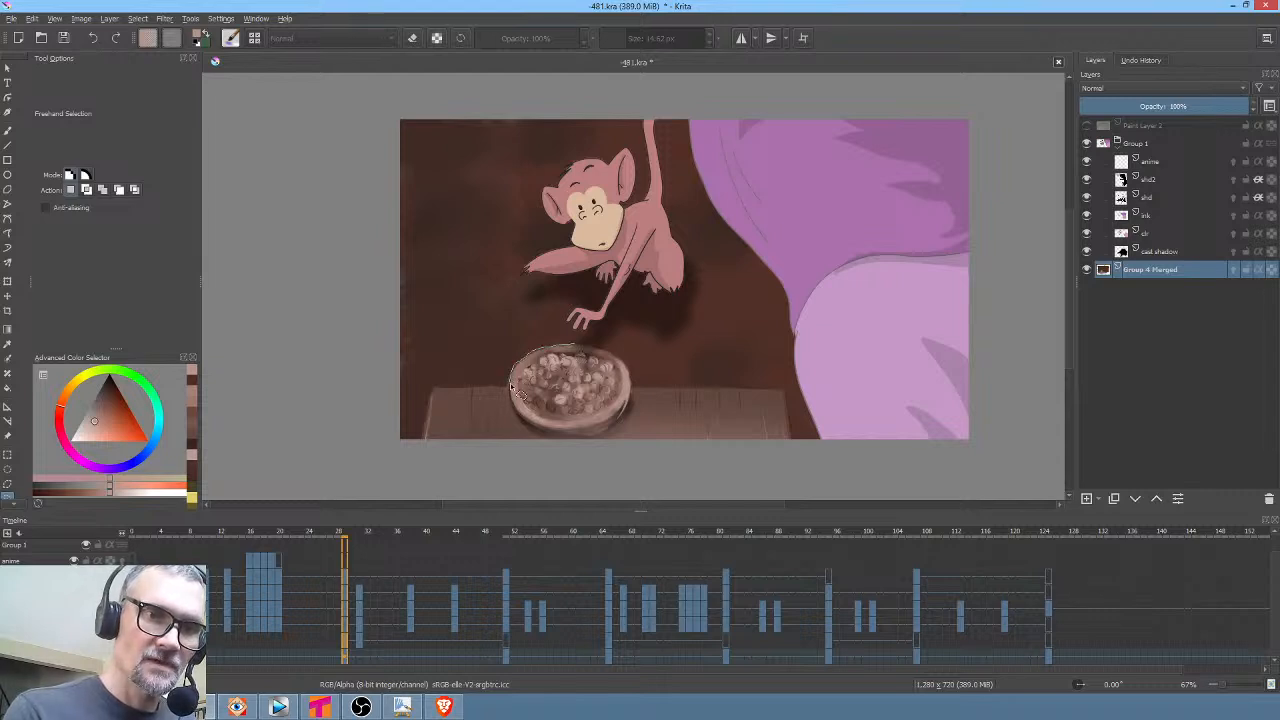
pyautogui.moveTo(560, 445)
pyautogui.mouseDown()
pyautogui.moveTo(612, 438)
pyautogui.moveTo(638, 384)
pyautogui.moveTo(625, 365)
pyautogui.mouseUp()
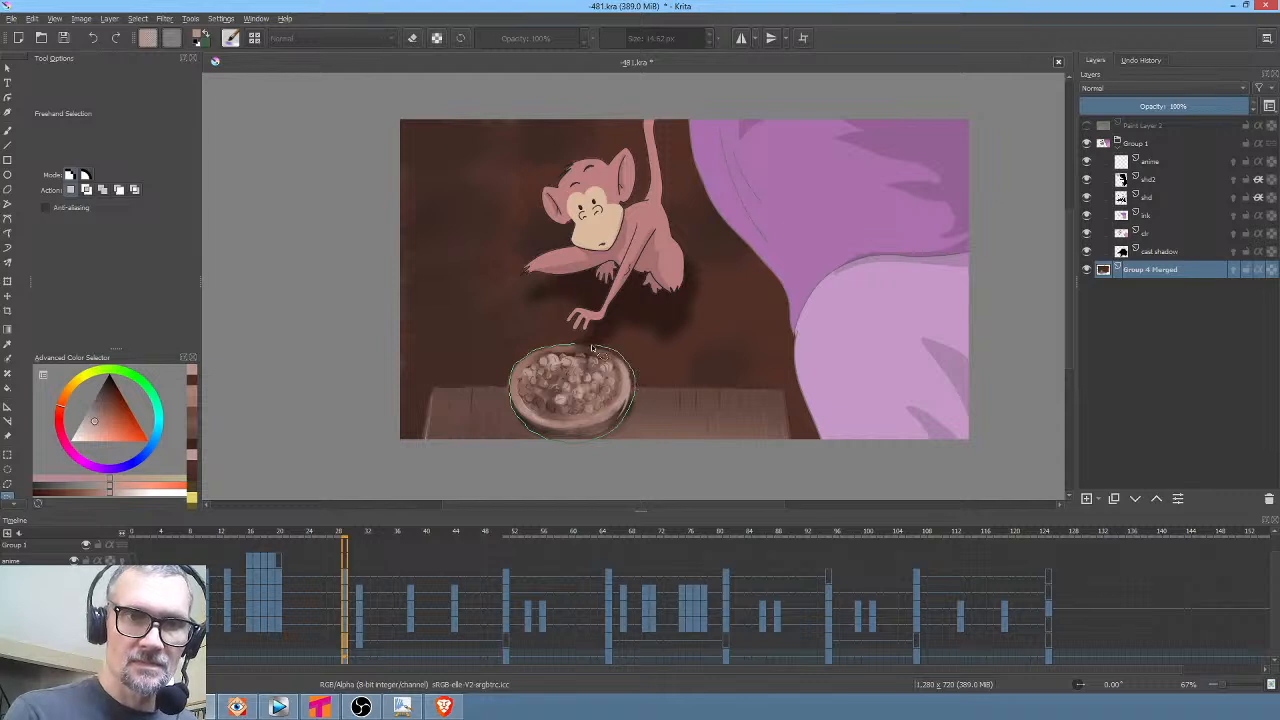
pyautogui.hotkey('ctrl', 't')
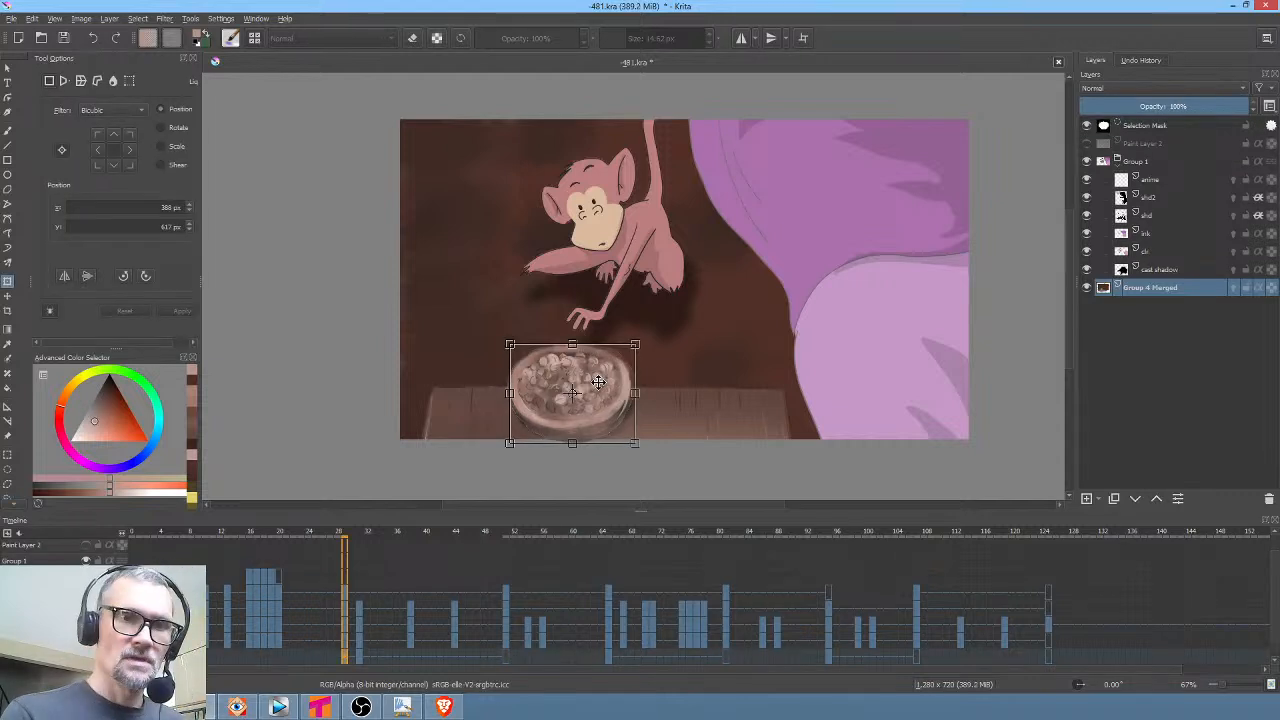
pyautogui.moveTo(597, 382); pyautogui.dragTo(600, 405)
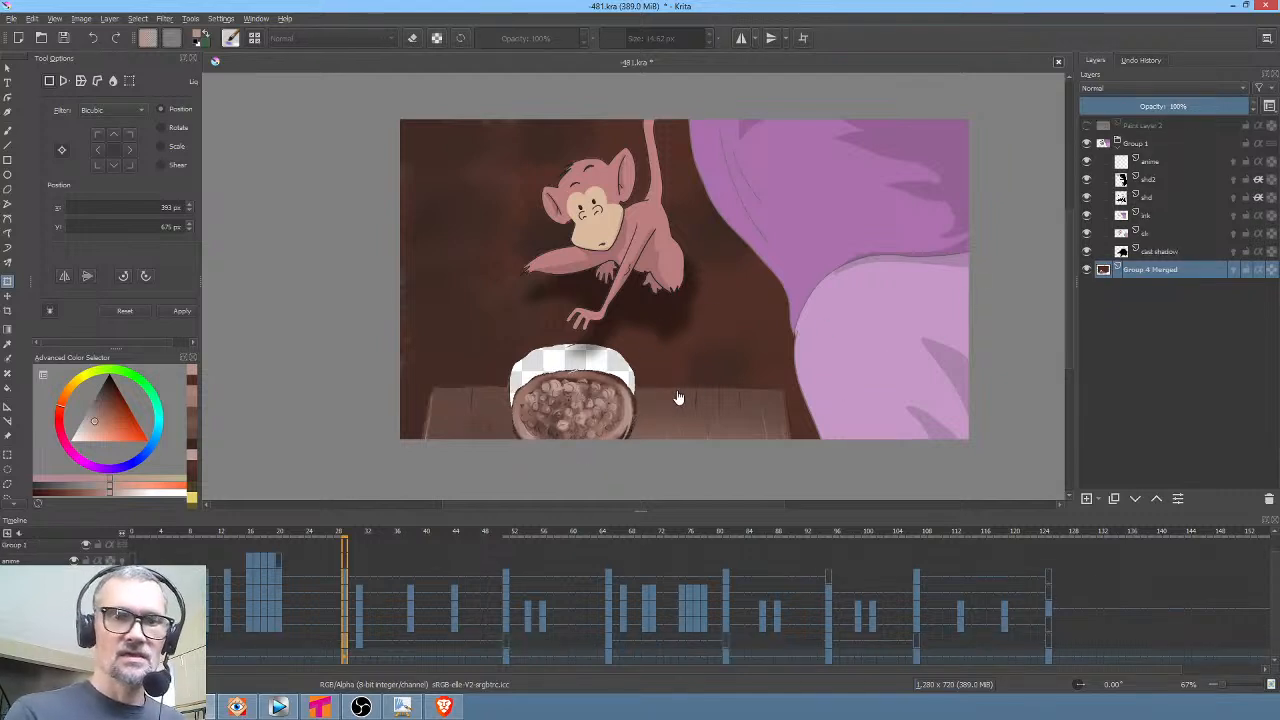
# Paint wall brown into the upper and side parts of the transparent gap behind the bowl, with the brush at 39.07 px and 37.66 px
pyautogui.moveTo(620, 409); pyautogui.dragTo(712, 320)
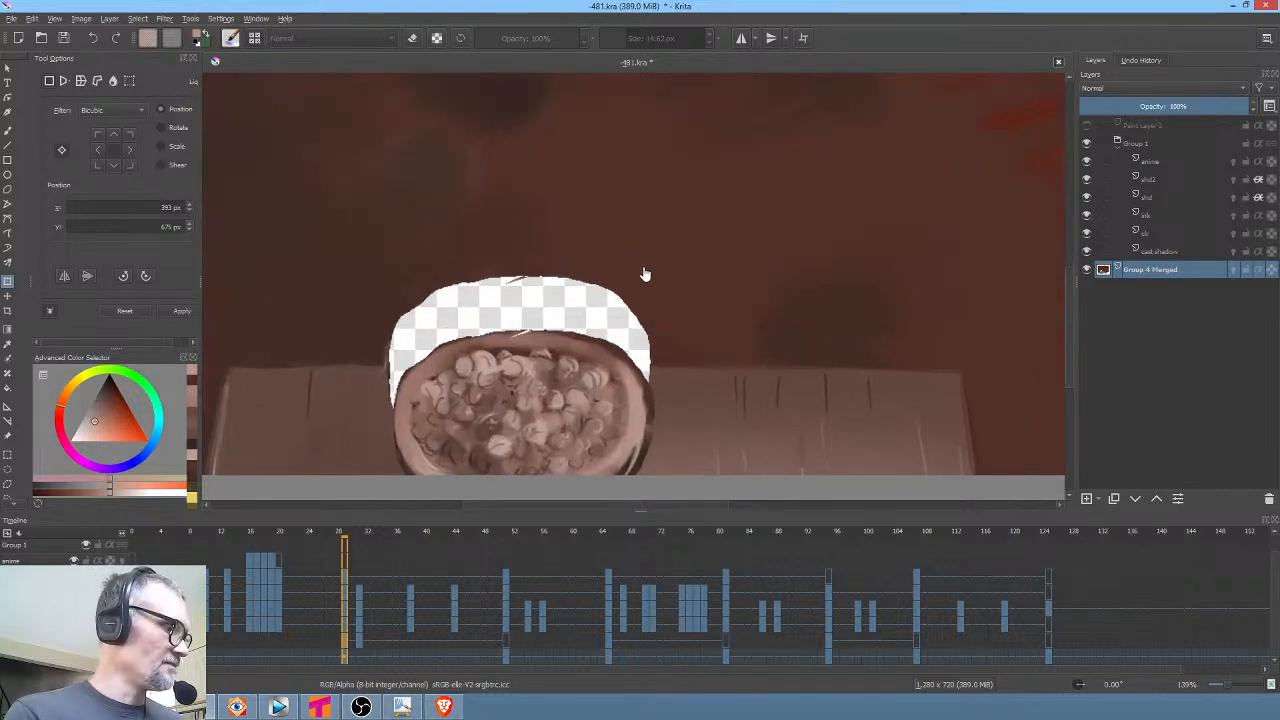
pyautogui.press('b')
pyautogui.moveTo(642, 288)
pyautogui.mouseDown()
pyautogui.moveTo(629, 288)
pyautogui.moveTo(536, 283)
pyautogui.moveTo(451, 302)
pyautogui.moveTo(461, 292)
pyautogui.moveTo(447, 288)
pyautogui.moveTo(429, 302)
pyautogui.moveTo(617, 310)
pyautogui.mouseUp()
pyautogui.press('d')
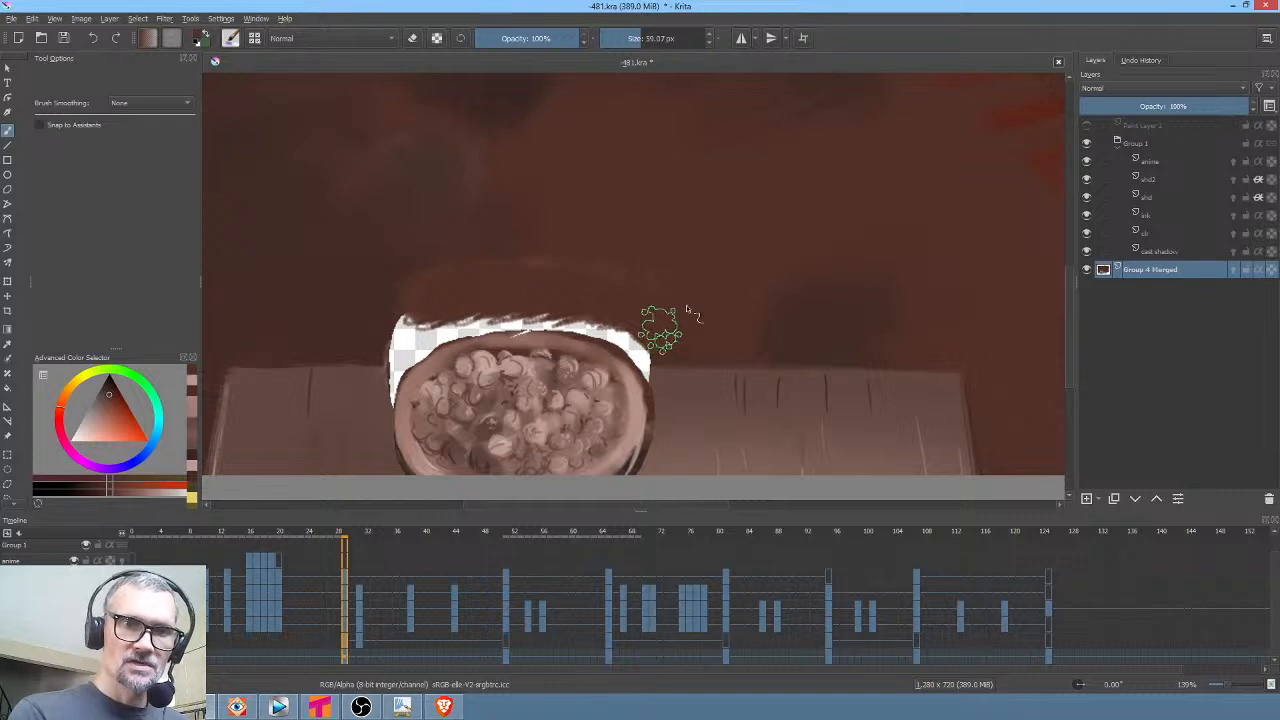
pyautogui.moveTo(674, 257)
pyautogui.mouseDown()
pyautogui.moveTo(666, 317)
pyautogui.moveTo(646, 317)
pyautogui.mouseUp()
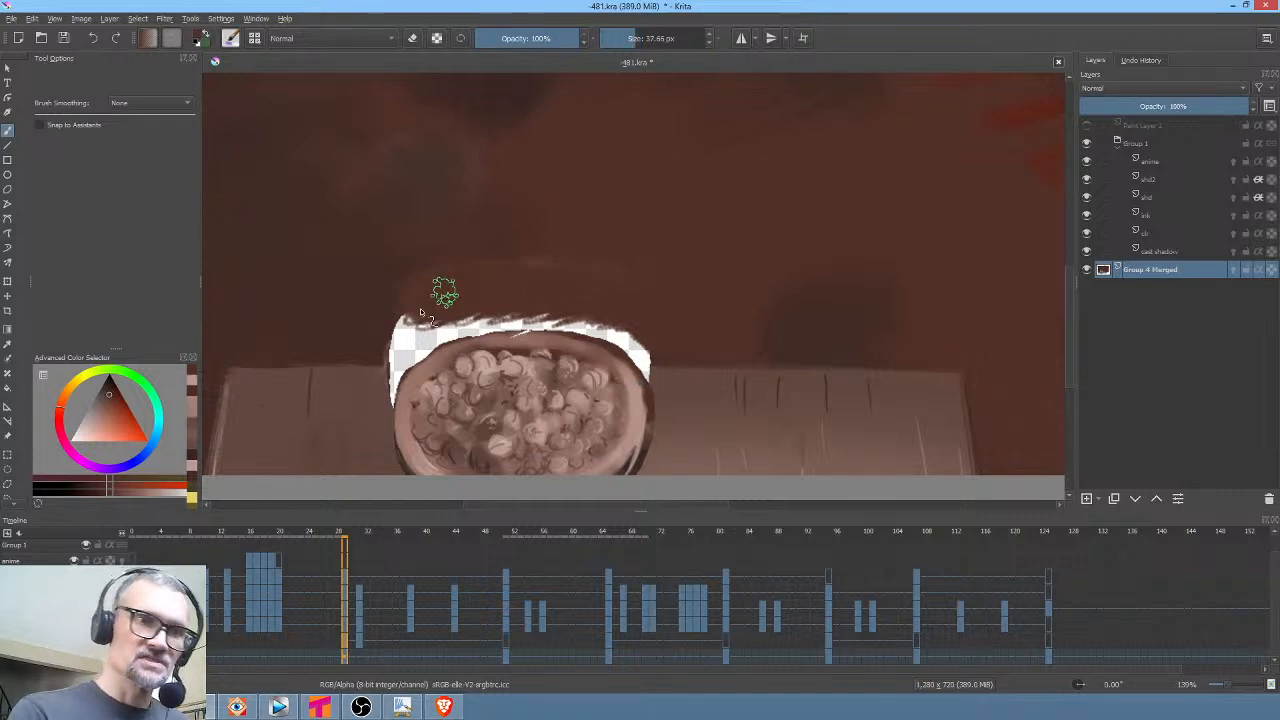
pyautogui.moveTo(405, 318)
pyautogui.mouseDown()
pyautogui.moveTo(448, 286)
pyautogui.moveTo(383, 329)
pyautogui.moveTo(403, 334)
pyautogui.moveTo(386, 346)
pyautogui.moveTo(416, 330)
pyautogui.moveTo(371, 334)
pyautogui.moveTo(371, 366)
pyautogui.moveTo(370, 346)
pyautogui.moveTo(400, 357)
pyautogui.moveTo(380, 354)
pyautogui.moveTo(452, 318)
pyautogui.moveTo(414, 343)
pyautogui.moveTo(436, 336)
pyautogui.moveTo(425, 346)
pyautogui.moveTo(386, 334)
pyautogui.mouseUp()
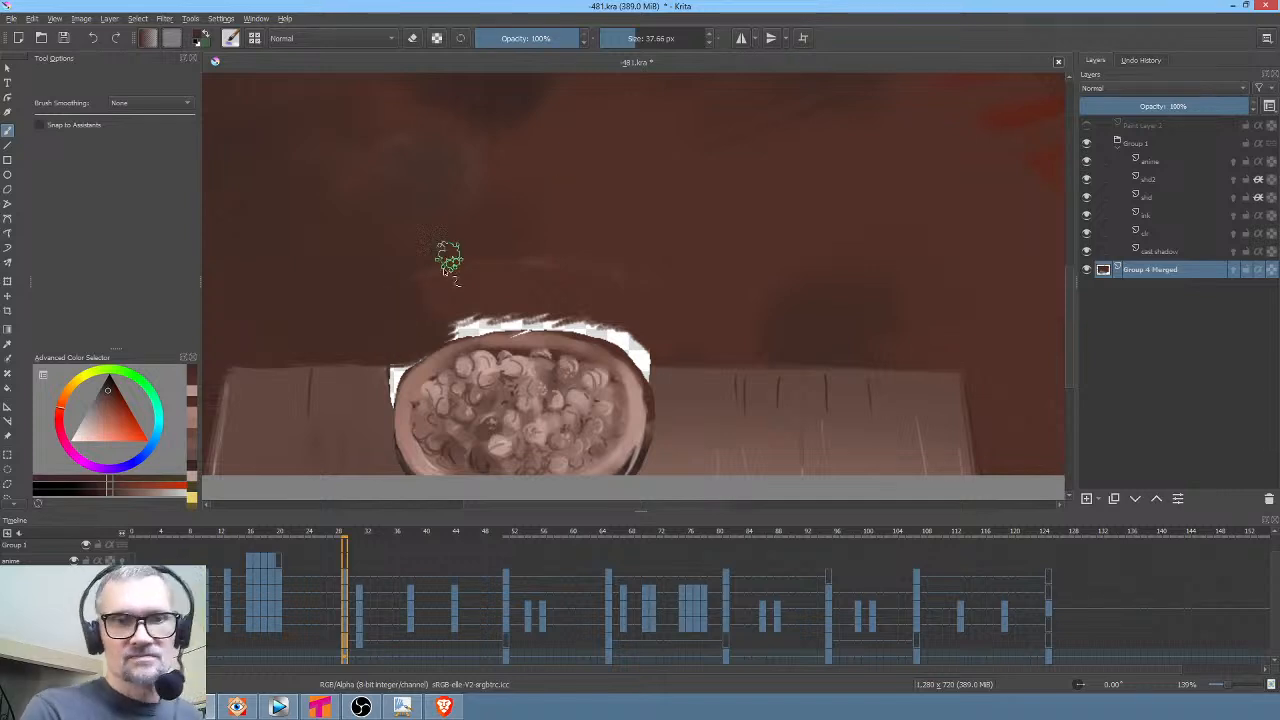
# Fill the remaining gap along the bowl's back rim with sampled wall brown and a brush of about 25 px
pyautogui.keyDown('ctrl'); pyautogui.click(662, 326); pyautogui.keyUp('ctrl')
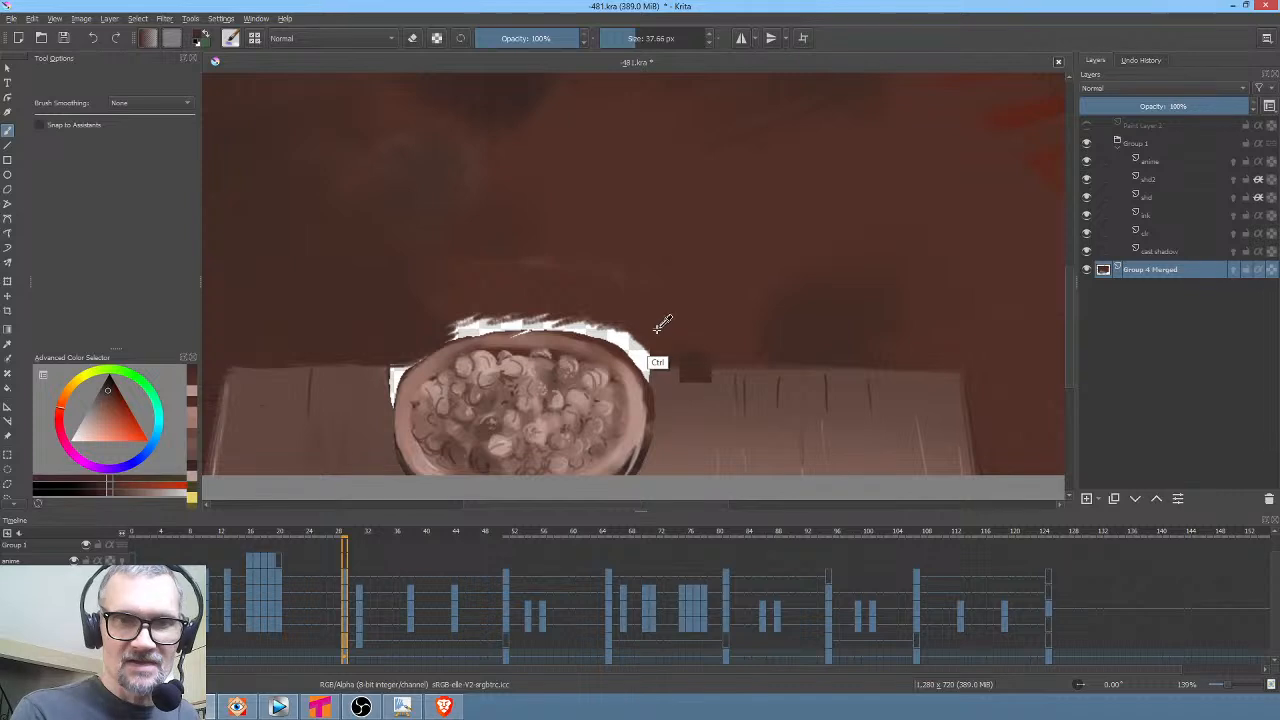
pyautogui.press('[')
pyautogui.press('[')
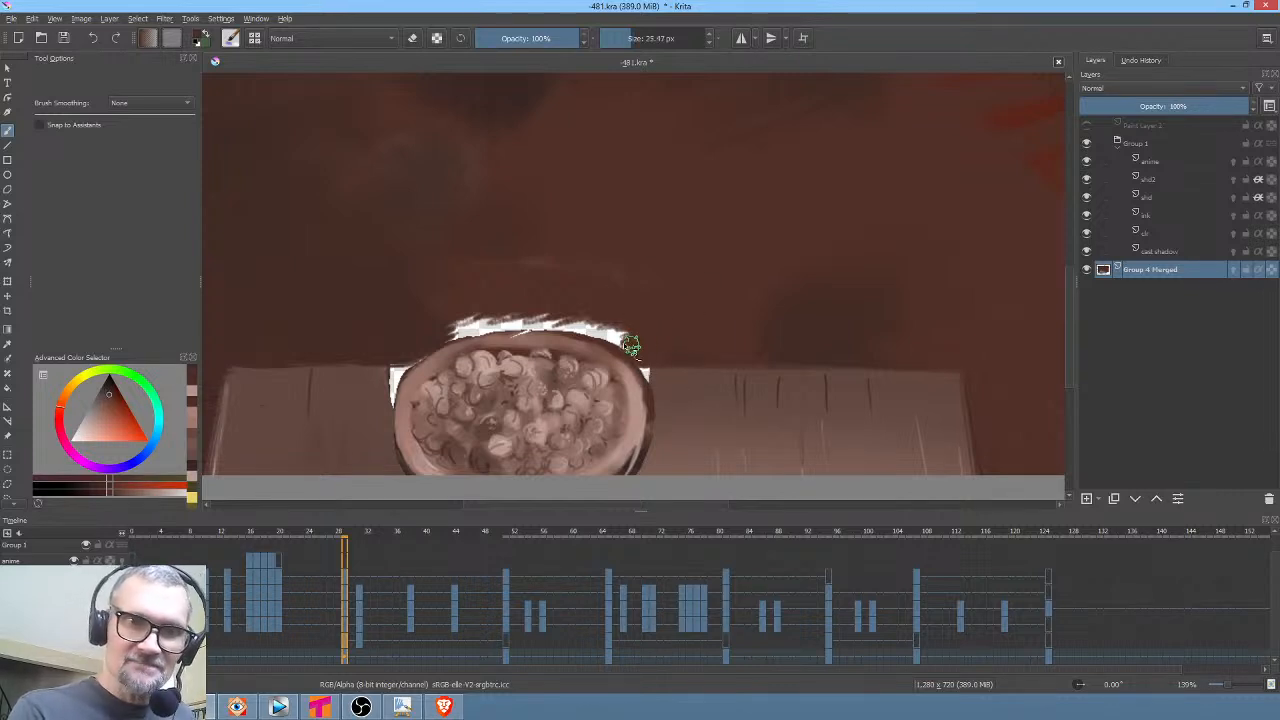
pyautogui.moveTo(595, 332)
pyautogui.mouseDown()
pyautogui.moveTo(585, 303)
pyautogui.moveTo(577, 325)
pyautogui.moveTo(499, 311)
pyautogui.moveTo(459, 332)
pyautogui.moveTo(538, 324)
pyautogui.mouseUp()
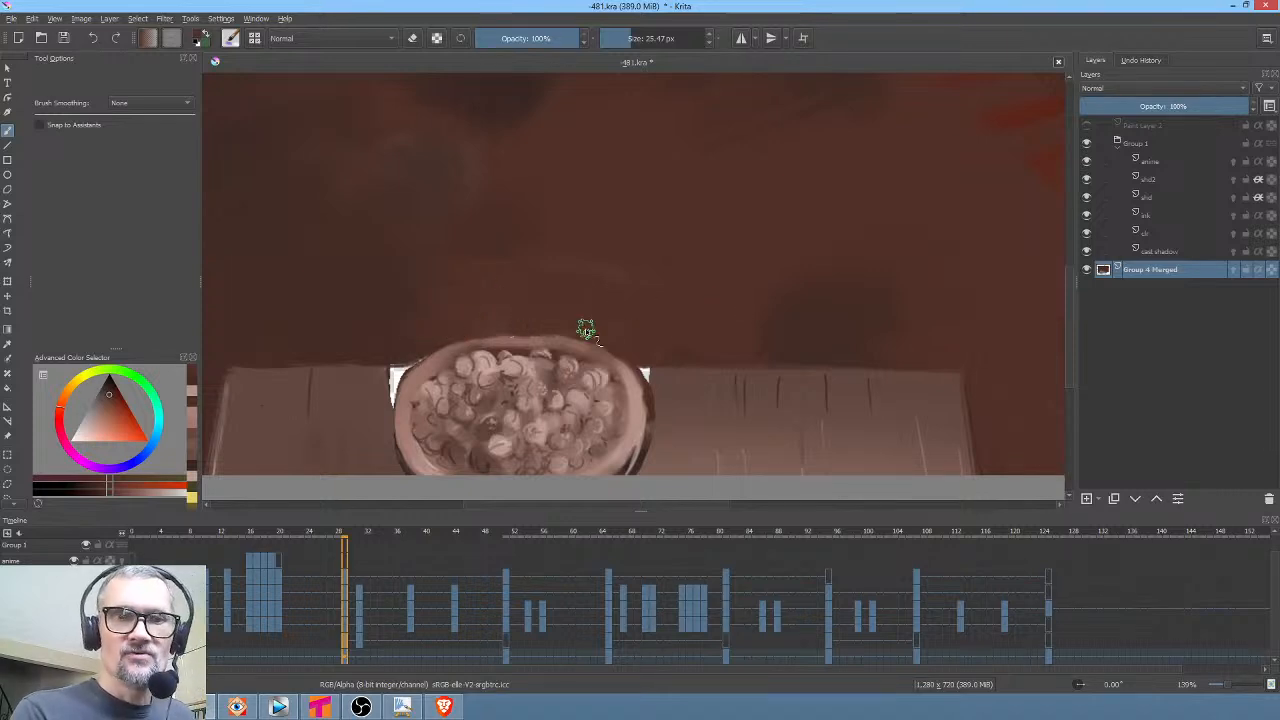
# Fill the transparent gaps on both sides of the bowl with sampled table brown at a 13.03 px brush size
pyautogui.keyDown('ctrl'); pyautogui.click(658, 373); pyautogui.keyUp('ctrl')
pyautogui.moveTo(658, 378)
pyautogui.mouseDown()
pyautogui.moveTo(668, 392)
pyautogui.moveTo(645, 445)
pyautogui.mouseUp()
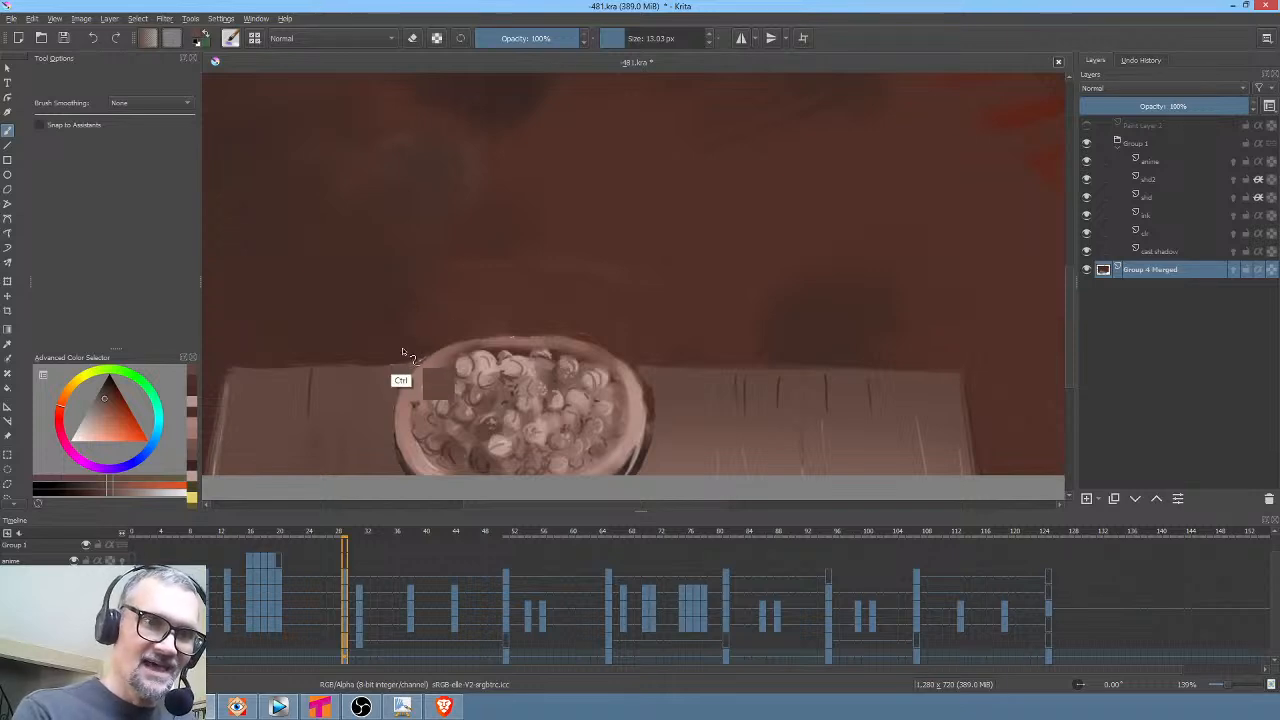
pyautogui.keyDown('ctrl'); pyautogui.click(405, 365); pyautogui.keyUp('ctrl')
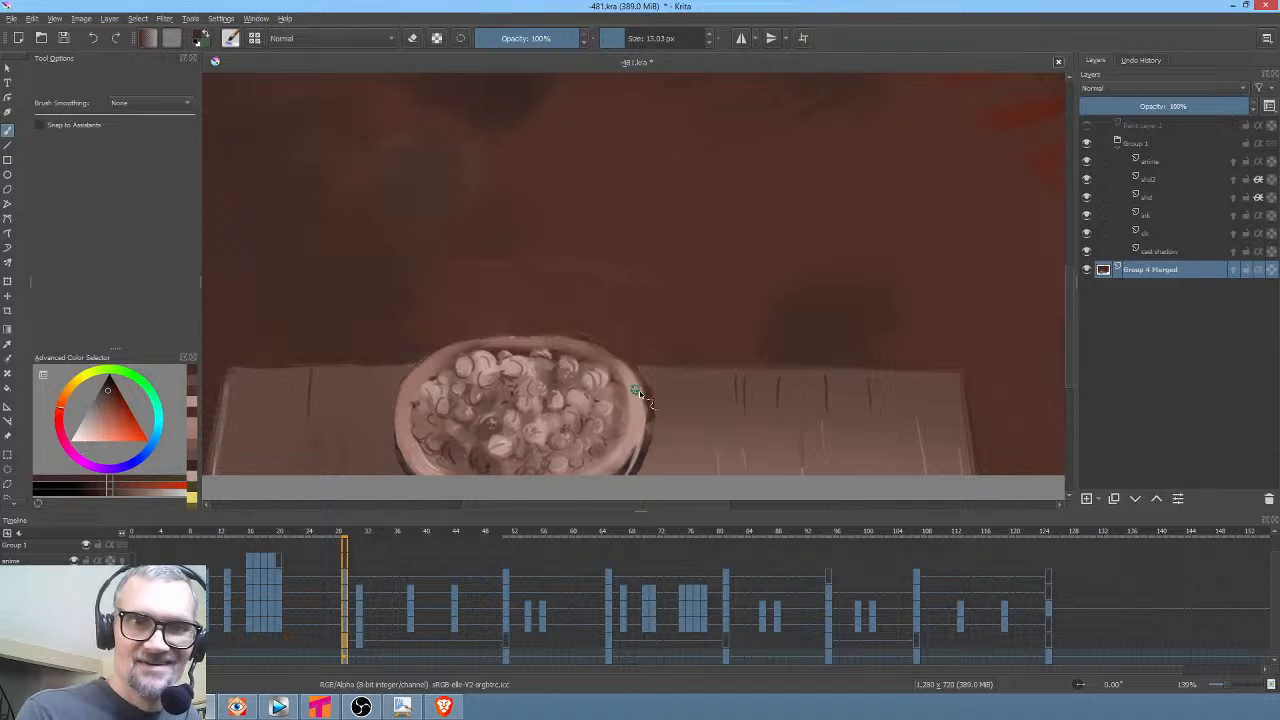
# Touch up the bowl's back rim in a sampled rim colour and the table beside it in sampled table brown
pyautogui.keyDown('ctrl'); pyautogui.click(622, 368); pyautogui.keyUp('ctrl')
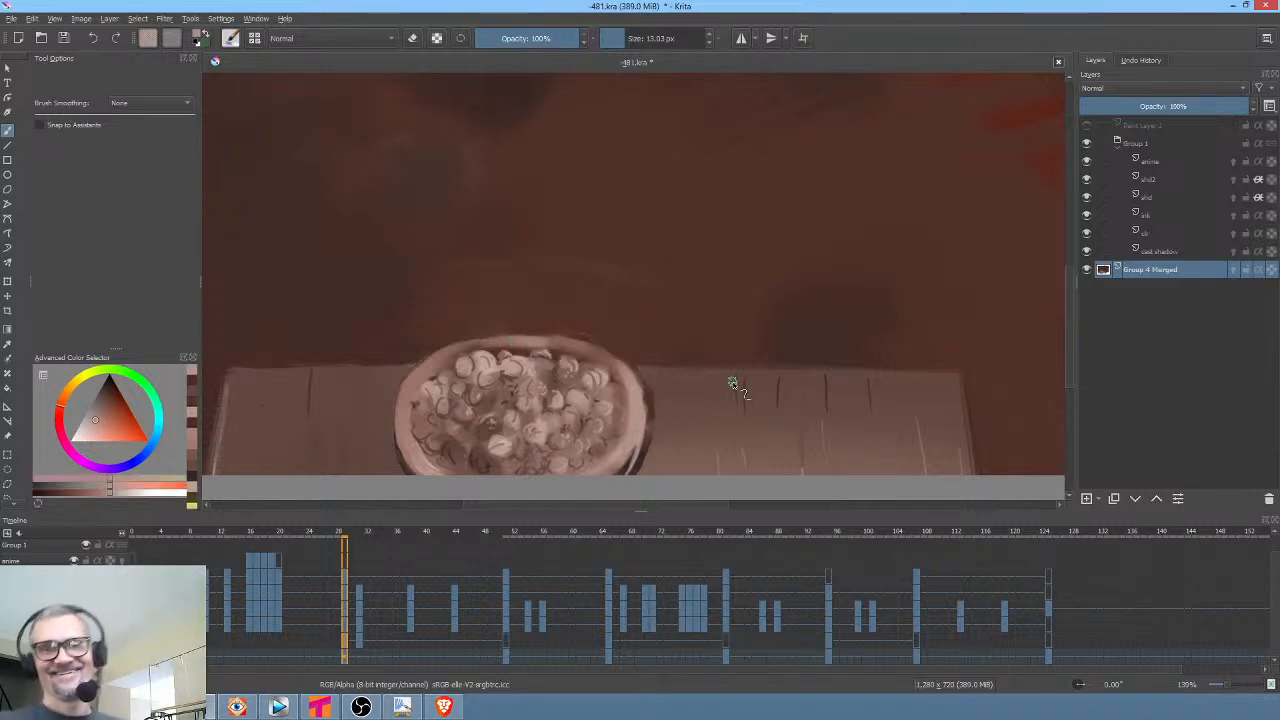
pyautogui.keyDown('ctrl'); pyautogui.click(674, 390); pyautogui.keyUp('ctrl')
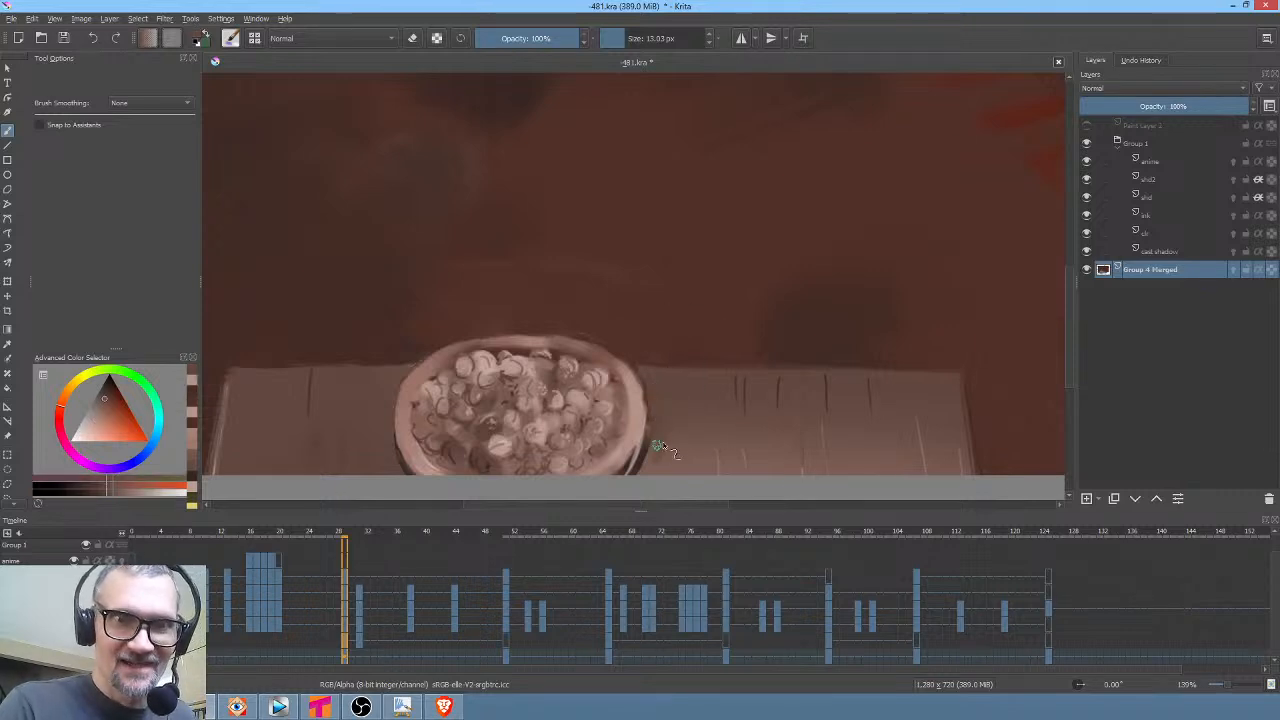
pyautogui.moveTo(656, 444); pyautogui.dragTo(700, 318)
pyautogui.keyDown('ctrl'); pyautogui.click(700, 318); pyautogui.keyUp('ctrl')
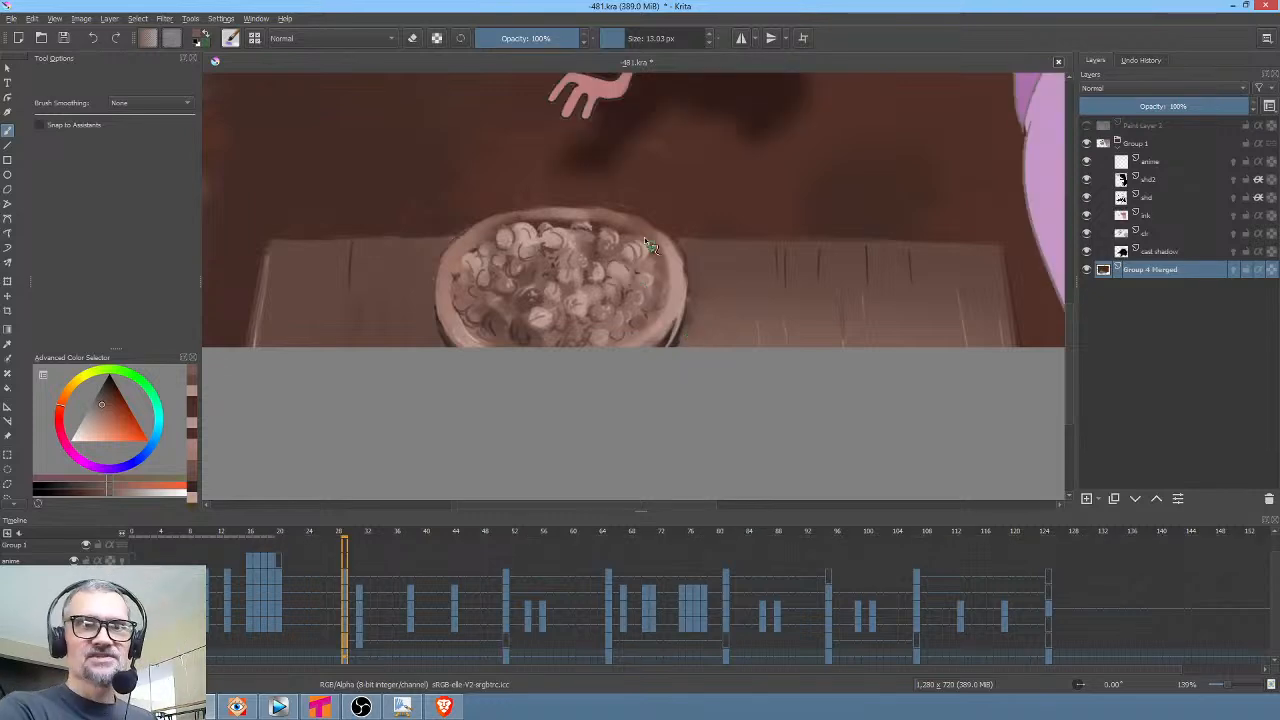
# Copy the repainted background keyframe from frame 29 to frames 65 and 95, and scrub back to frame 45 to check the shot
pyautogui.scroll(-5, 644, 237)
pyautogui.moveTo(678, 278); pyautogui.dragTo(597, 383)
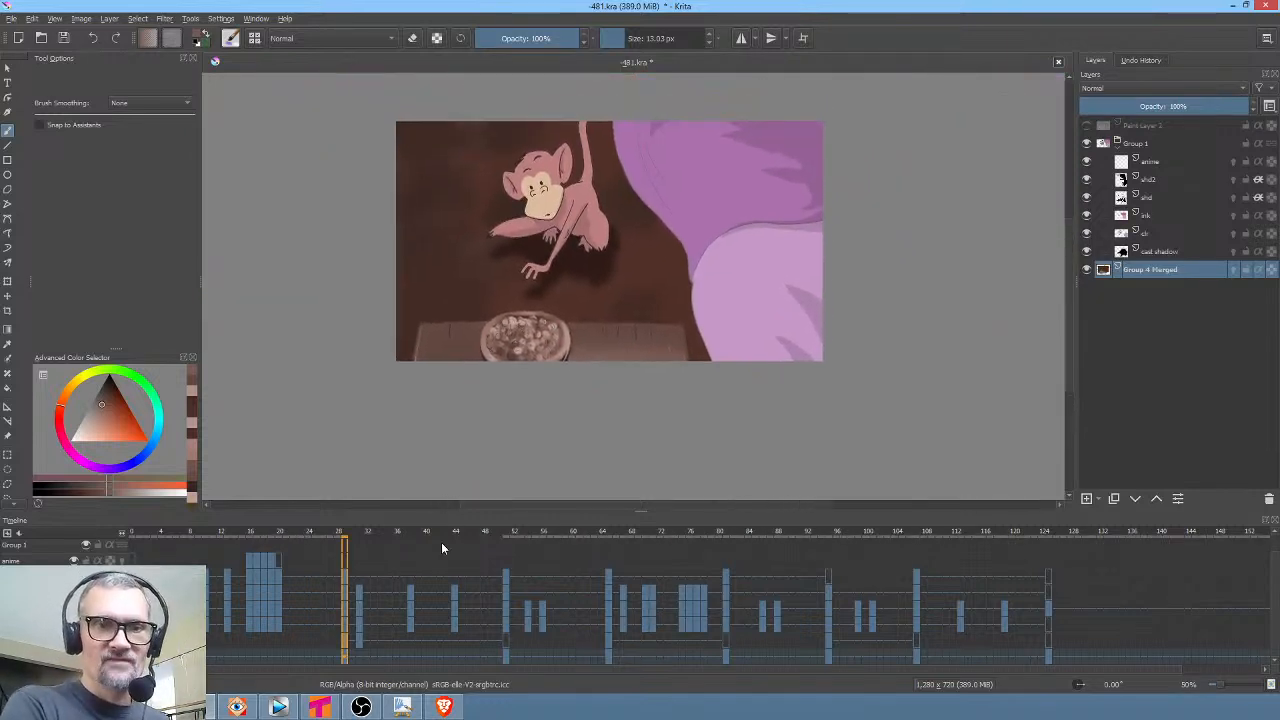
pyautogui.moveTo(446, 529)
pyautogui.mouseDown()
pyautogui.moveTo(654, 543)
pyautogui.moveTo(344, 575)
pyautogui.mouseUp()
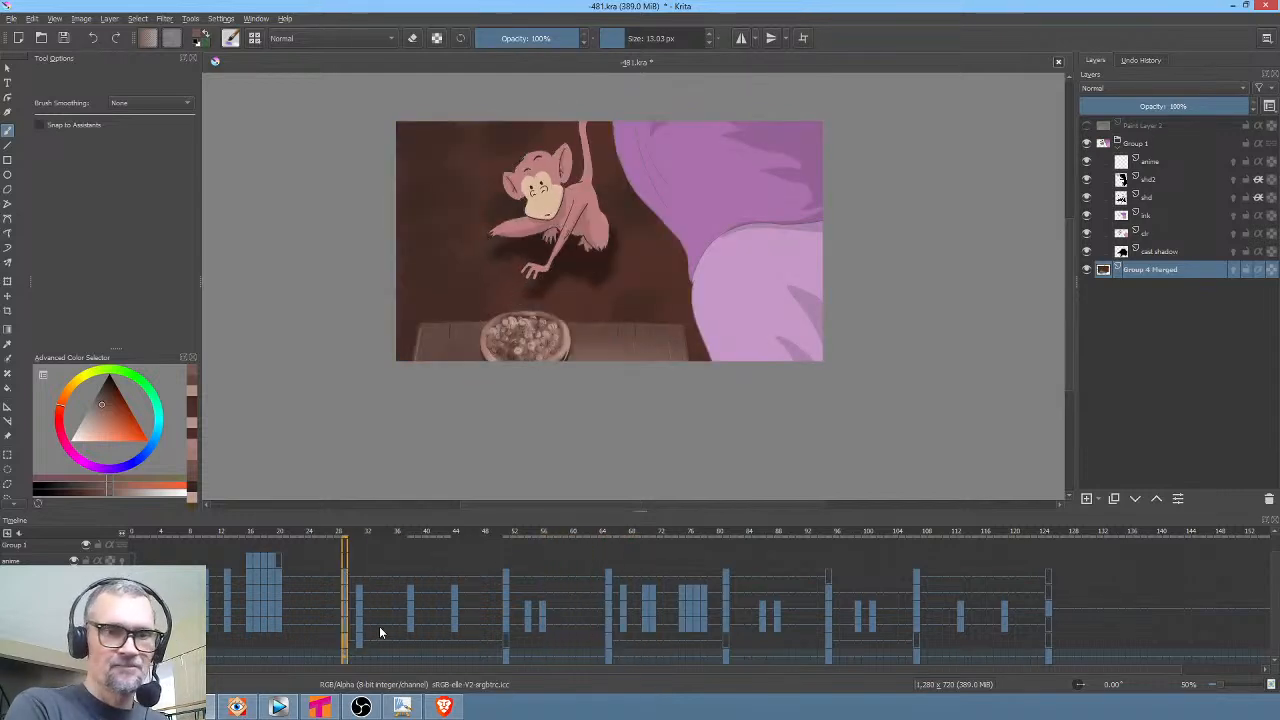
pyautogui.moveTo(344, 659); pyautogui.dragTo(521, 695)
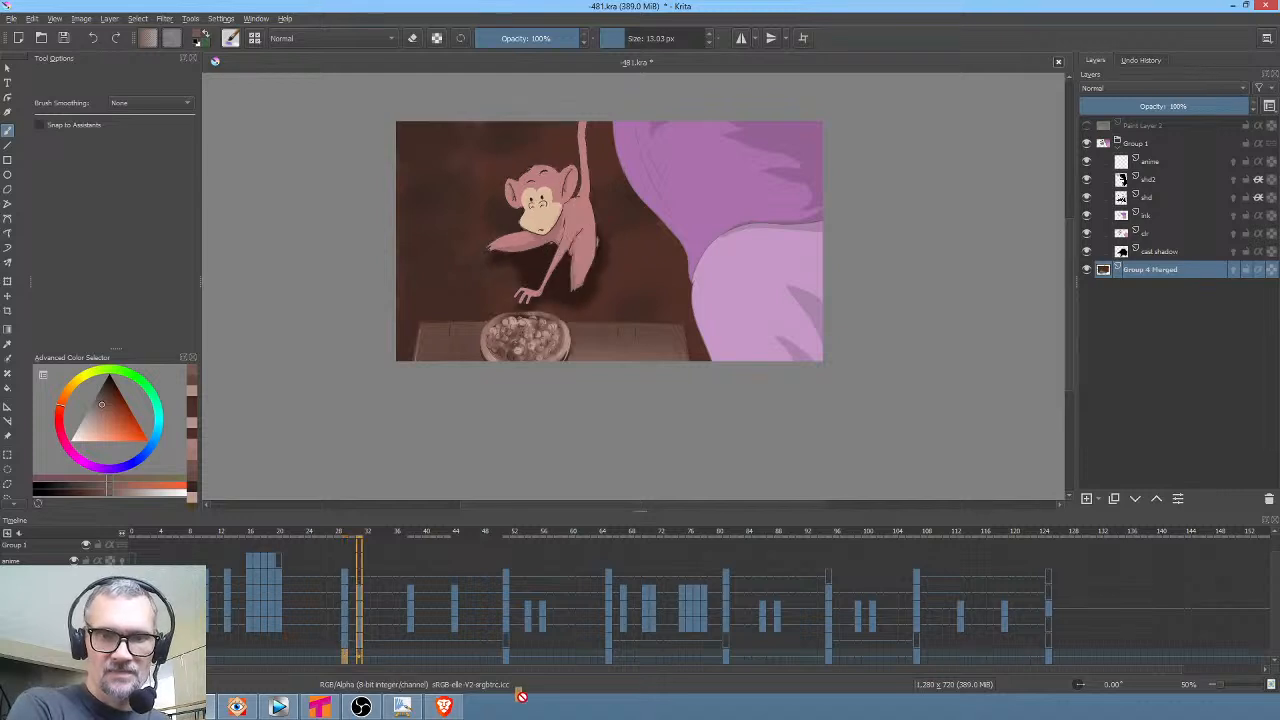
pyautogui.click(608, 657)
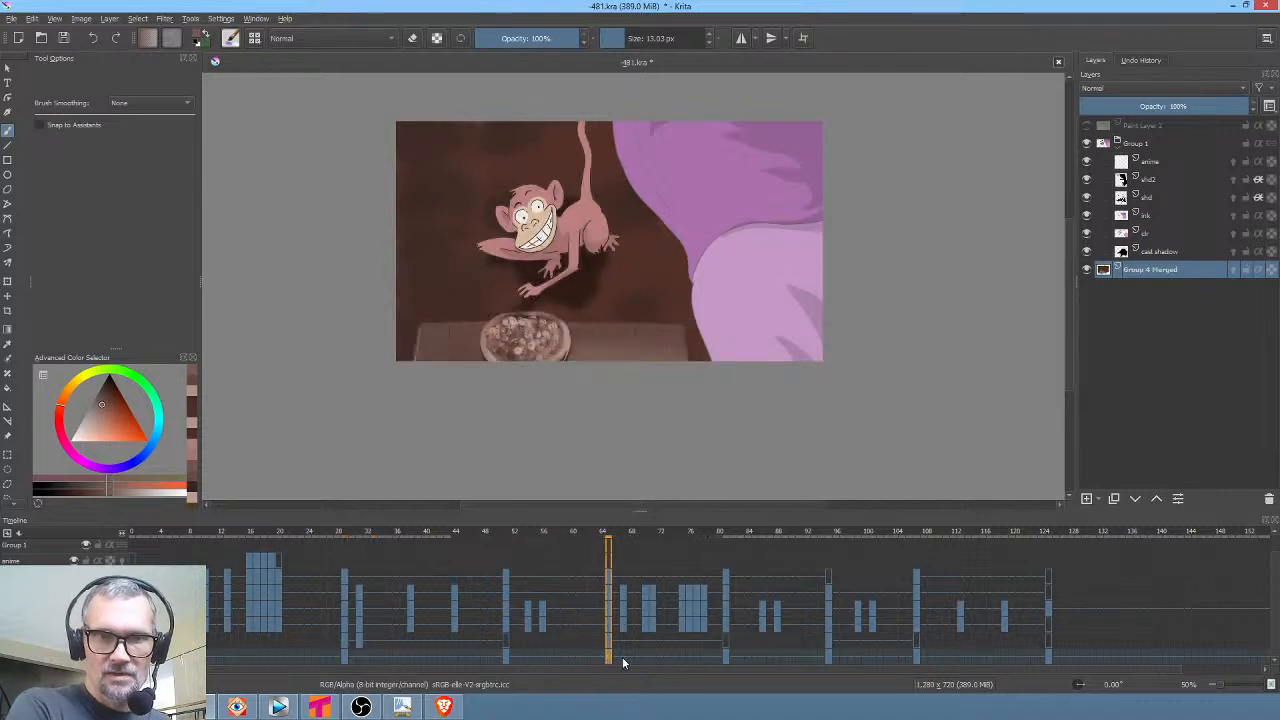
pyautogui.moveTo(612, 536)
pyautogui.mouseDown()
pyautogui.moveTo(645, 536)
pyautogui.moveTo(624, 537)
pyautogui.mouseUp()
pyautogui.click(610, 655)
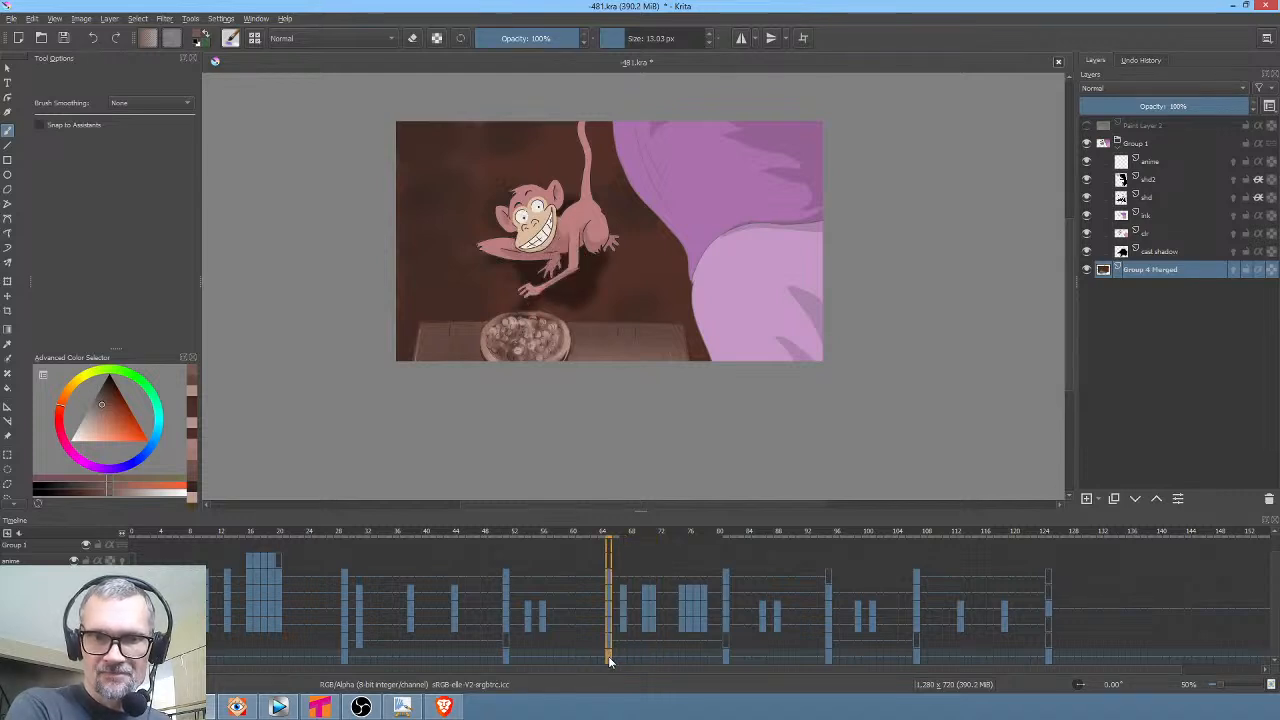
pyautogui.moveTo(608, 656); pyautogui.dragTo(829, 663)
pyautogui.click(829, 663)
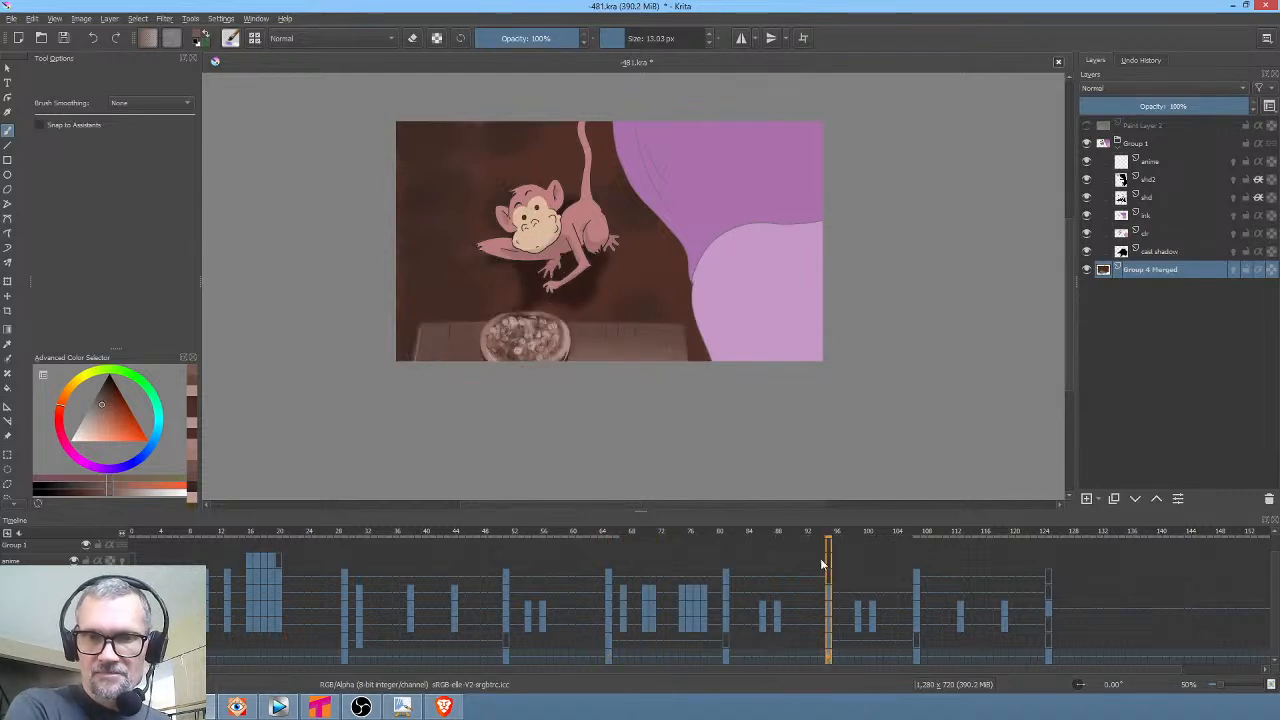
pyautogui.moveTo(828, 538); pyautogui.dragTo(450, 547)
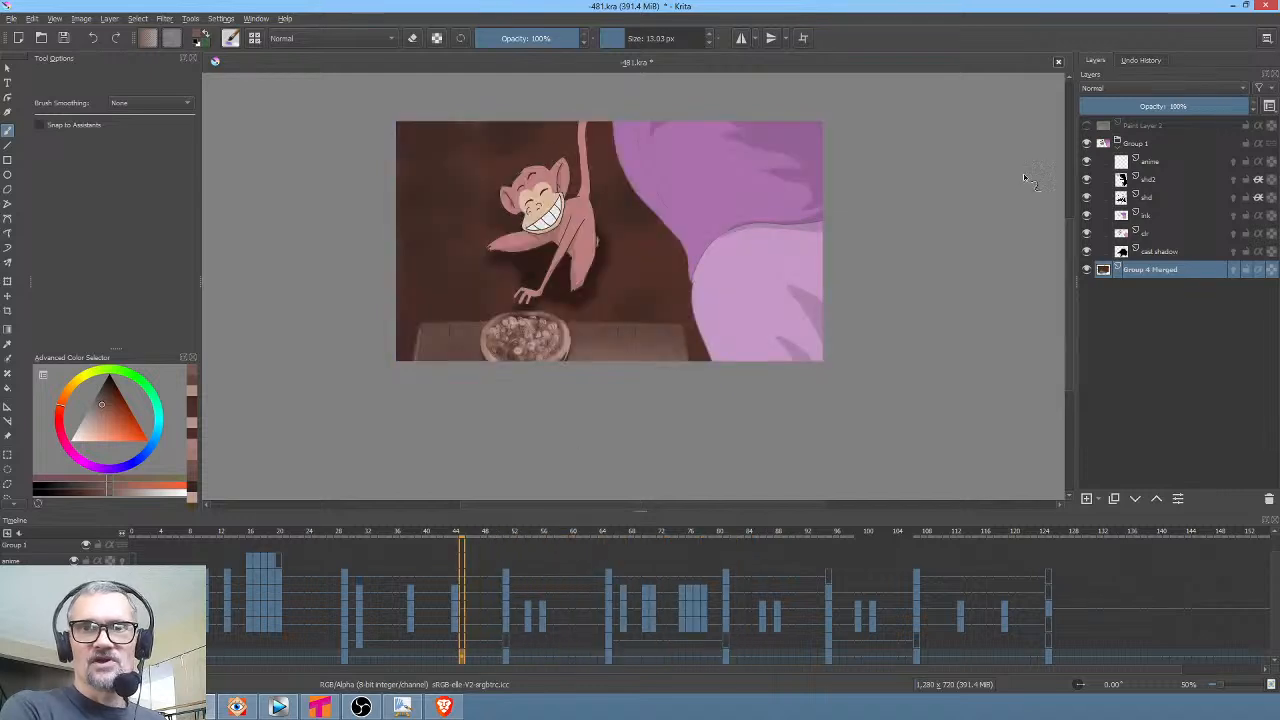
# Make Paint Layer 2 visible and return to frame 0 with the hooded figure in close view
pyautogui.click(1086, 125)
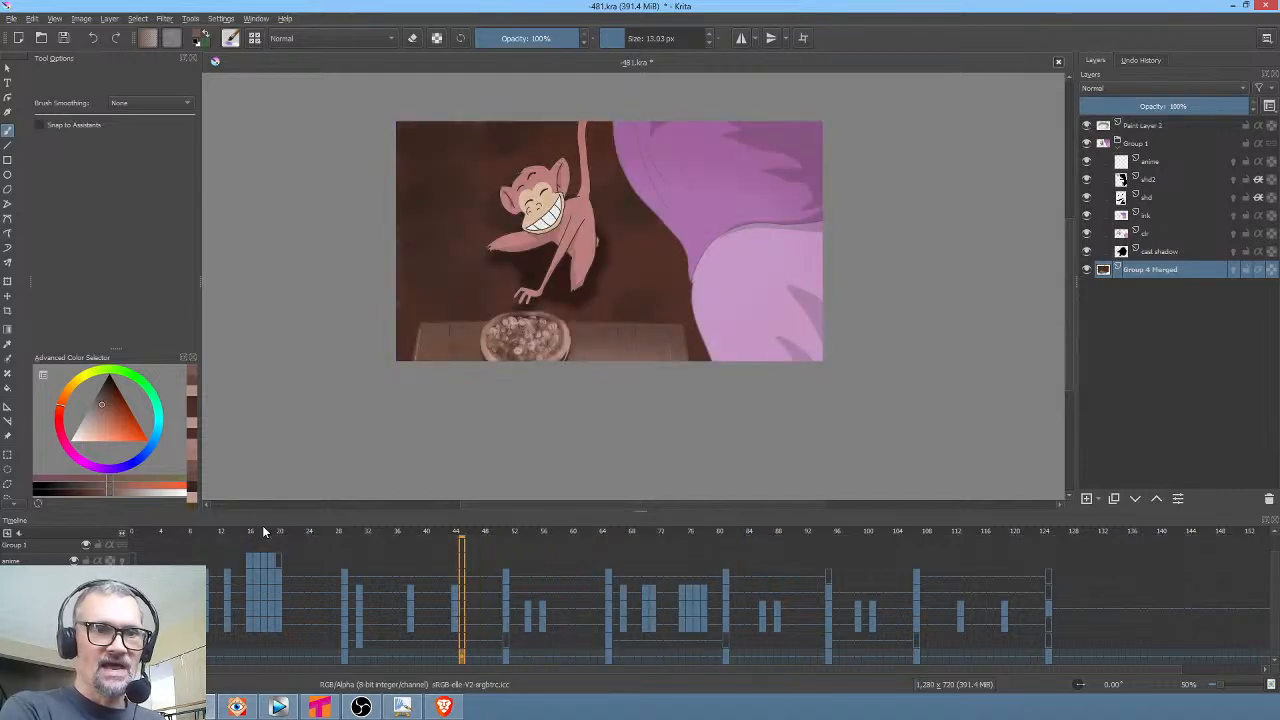
pyautogui.moveTo(236, 535); pyautogui.dragTo(131, 535)
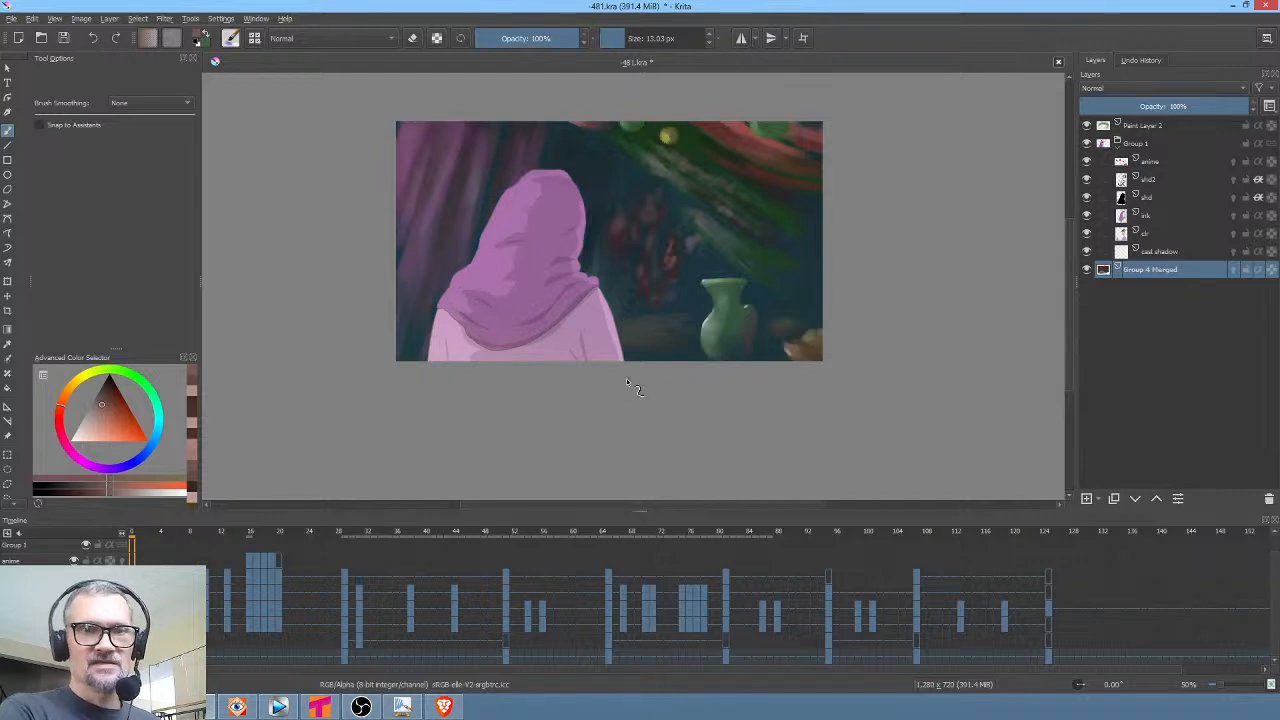
pyautogui.scroll(1, 625, 379)
pyautogui.scroll(2, 625, 379)
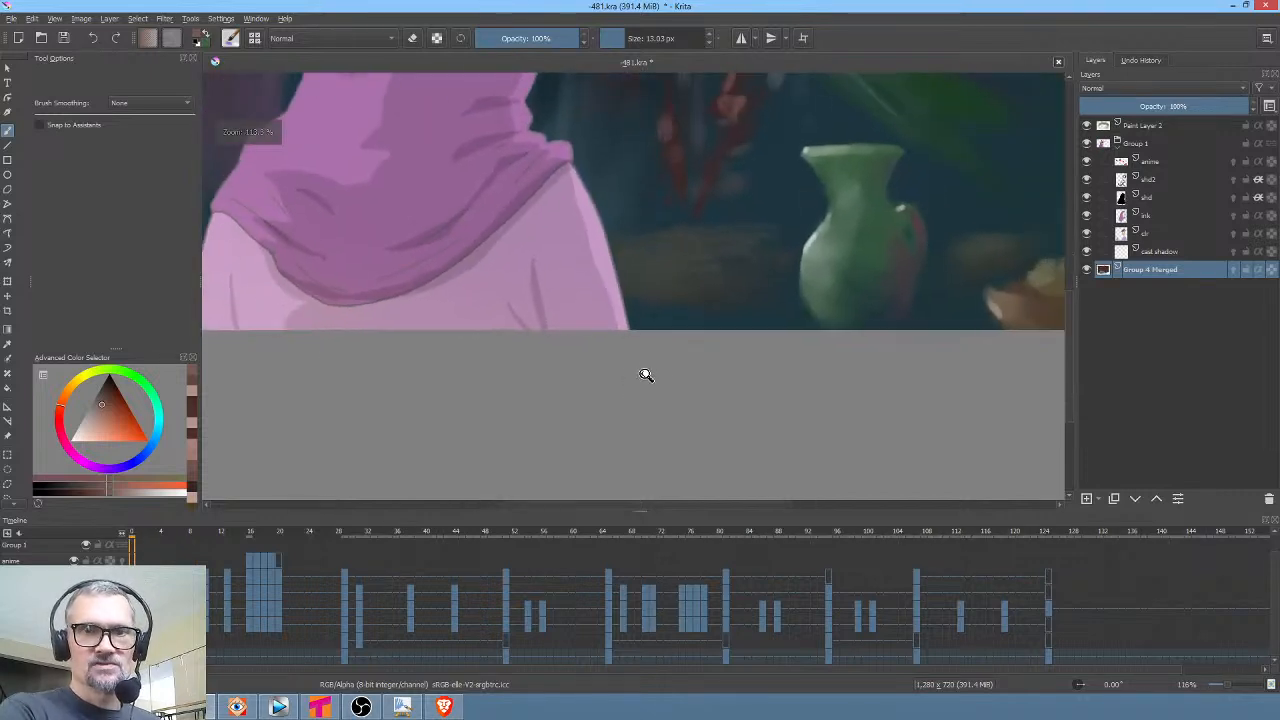
pyautogui.moveTo(729, 349); pyautogui.dragTo(737, 509)
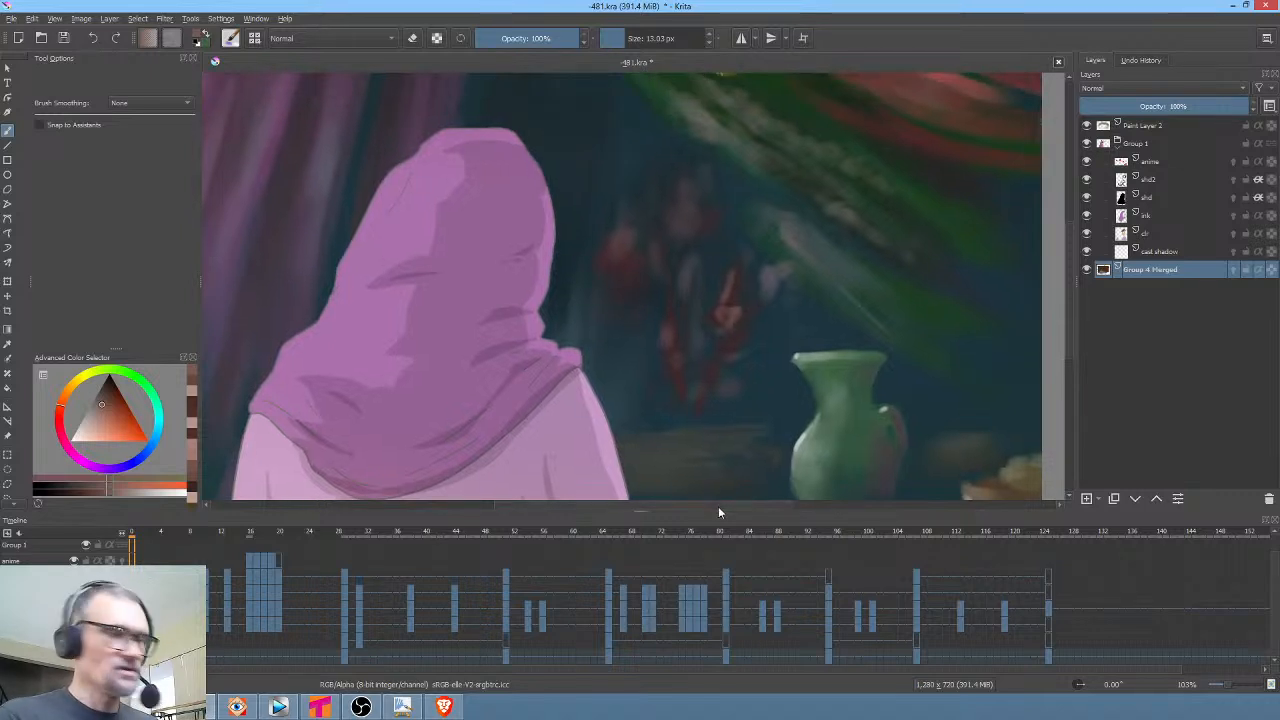
# Step forward through the opening frames to review the hooded figure shot
pyautogui.press('Right')
pyautogui.press('Right')
pyautogui.press('Right')
pyautogui.press('Right')
pyautogui.press('Right')
pyautogui.press('Right')
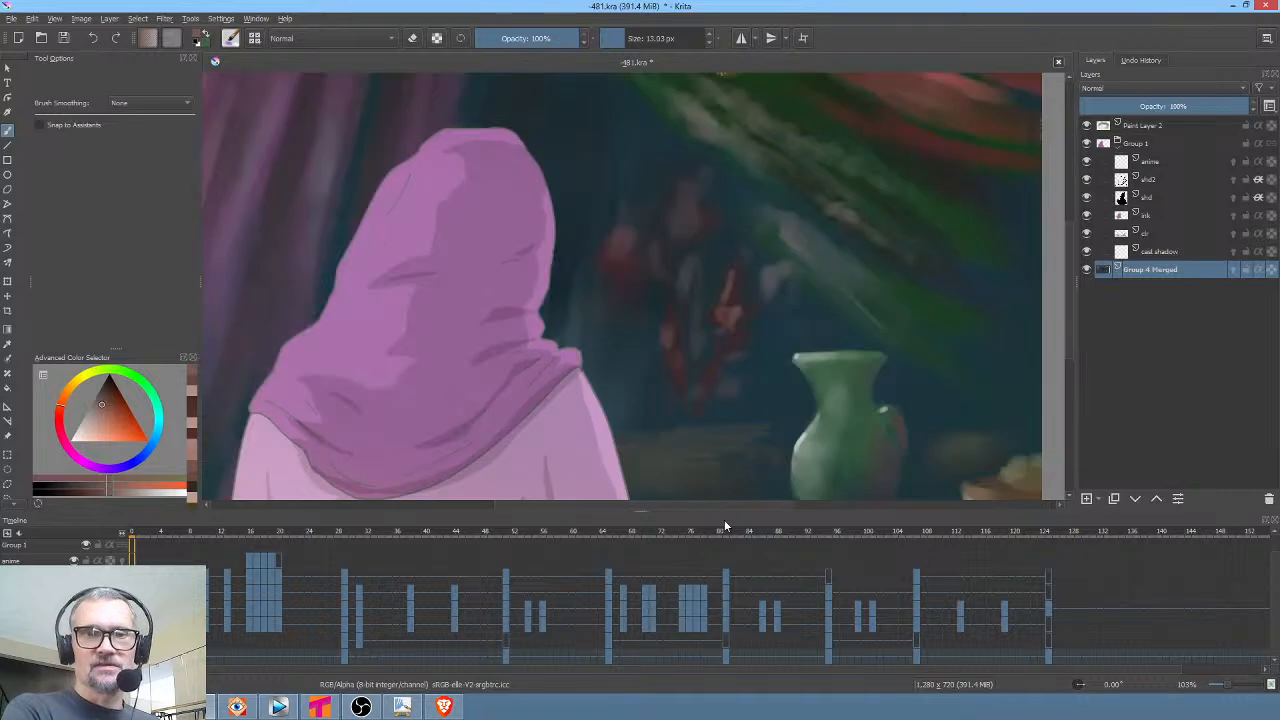
# Check the monkey-and-bowl shot at frame 106 and save the file
pyautogui.click(913, 628)
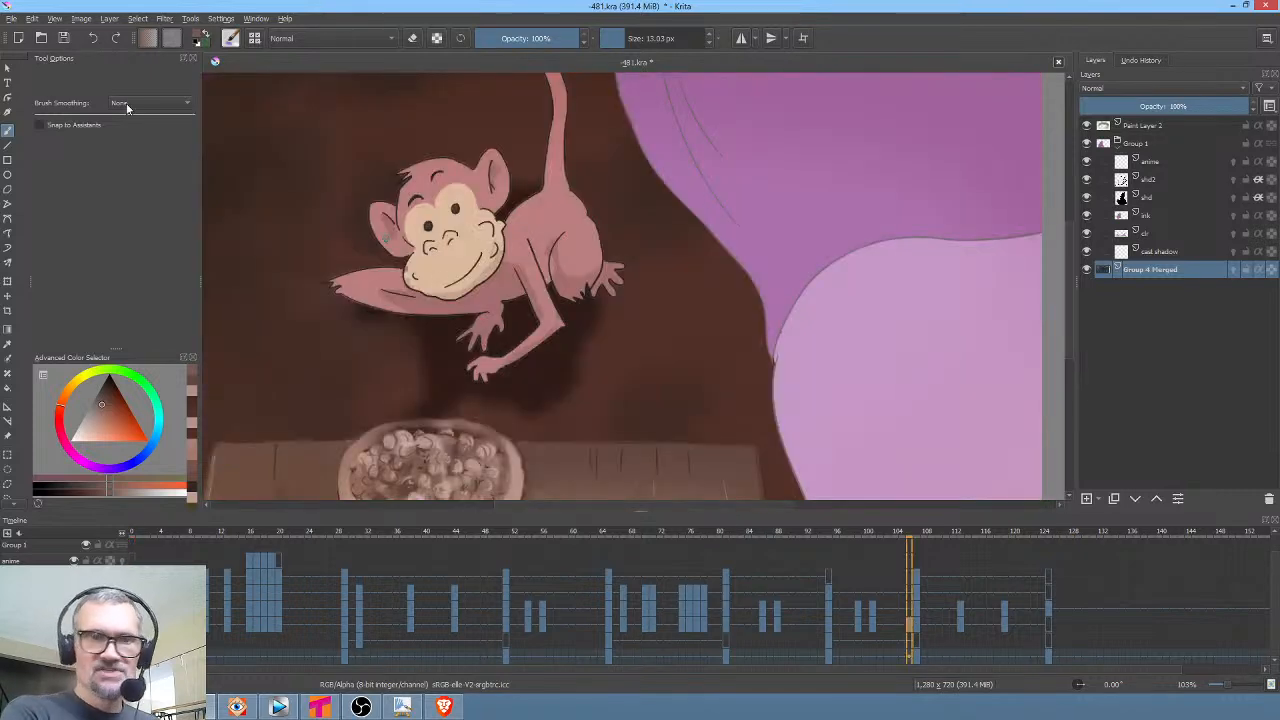
pyautogui.click(64, 40)
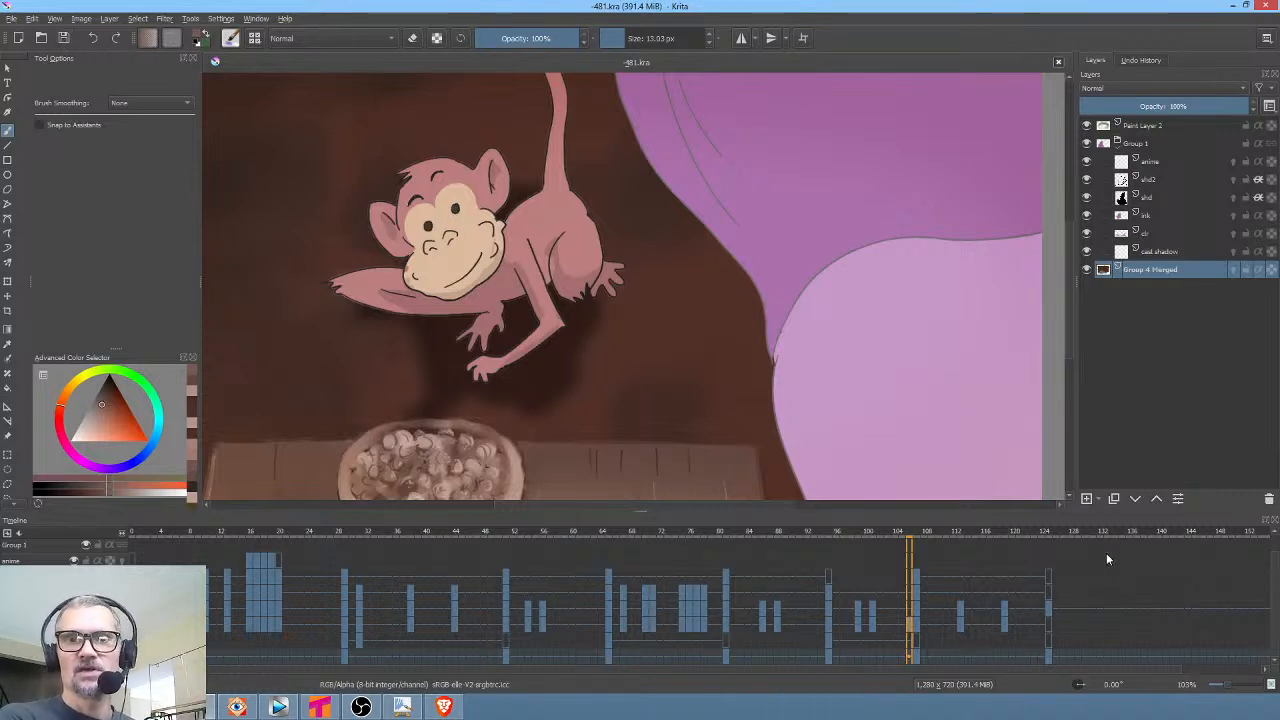
# On the ink layer, compare the woman's face at frames 107 and 113, ending on frame 112
pyautogui.click(1162, 216)
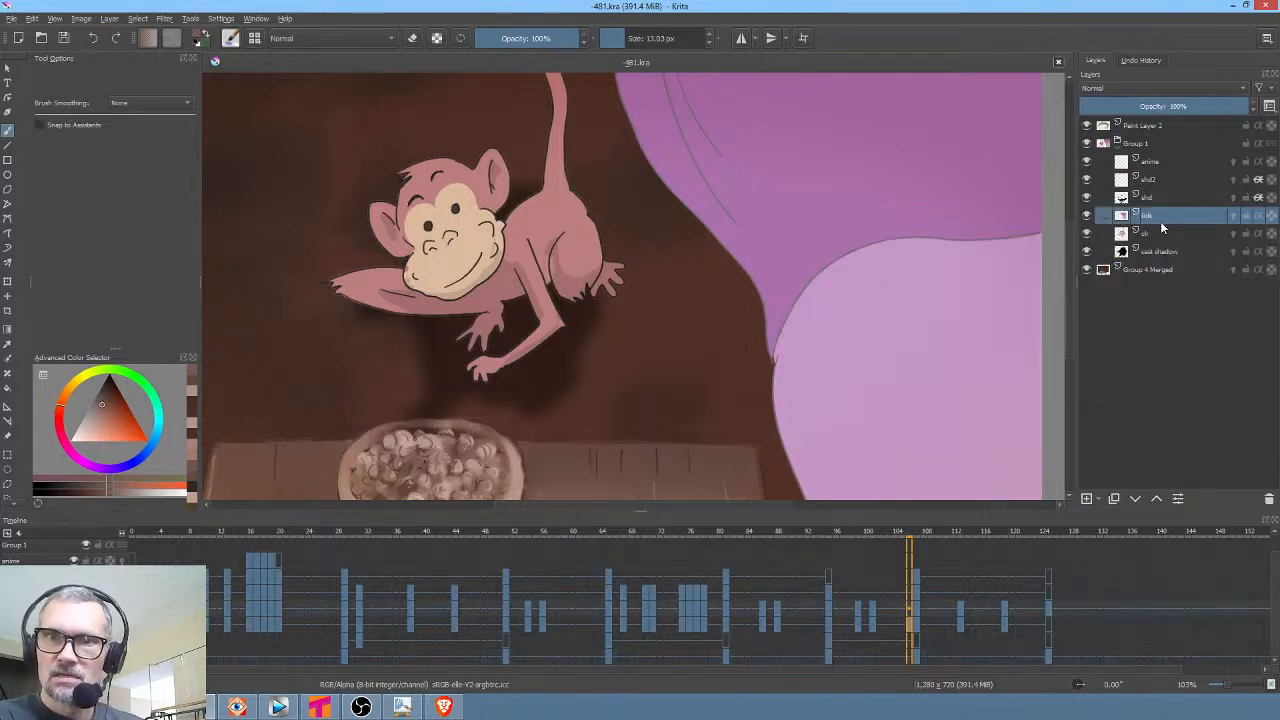
pyautogui.click(915, 622)
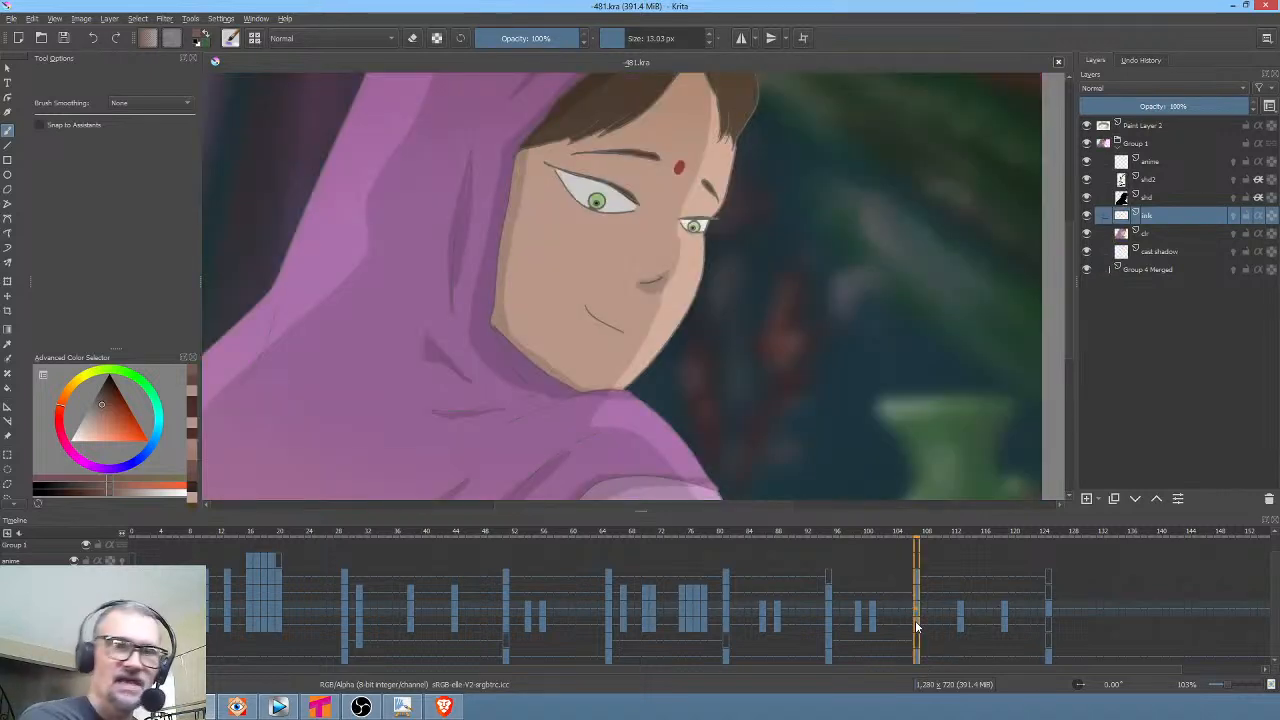
pyautogui.press('space')
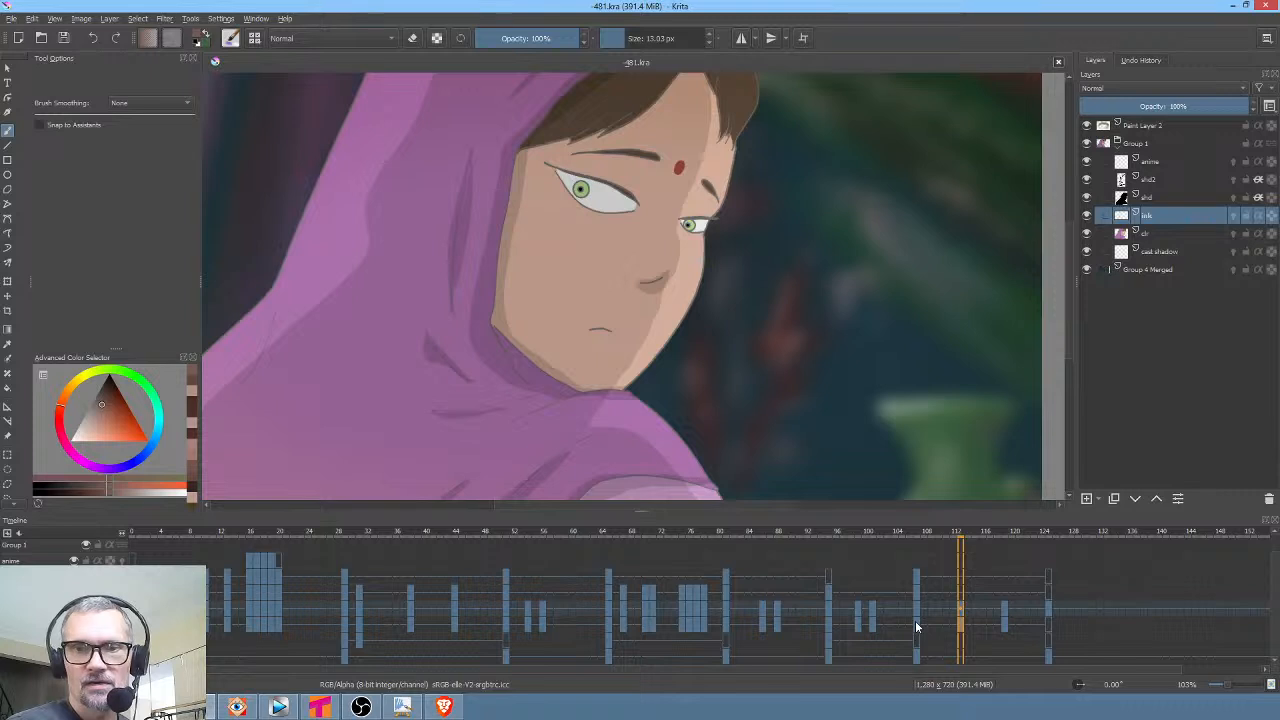
pyautogui.press('space')
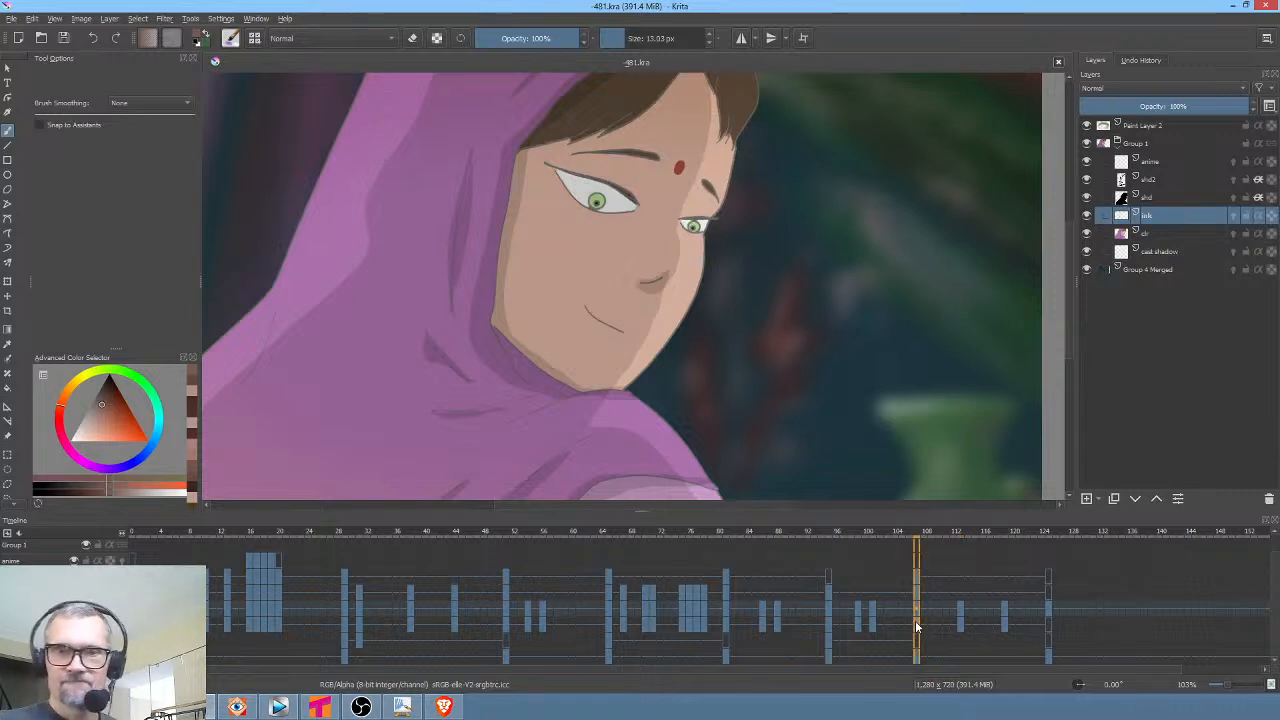
pyautogui.click(960, 606)
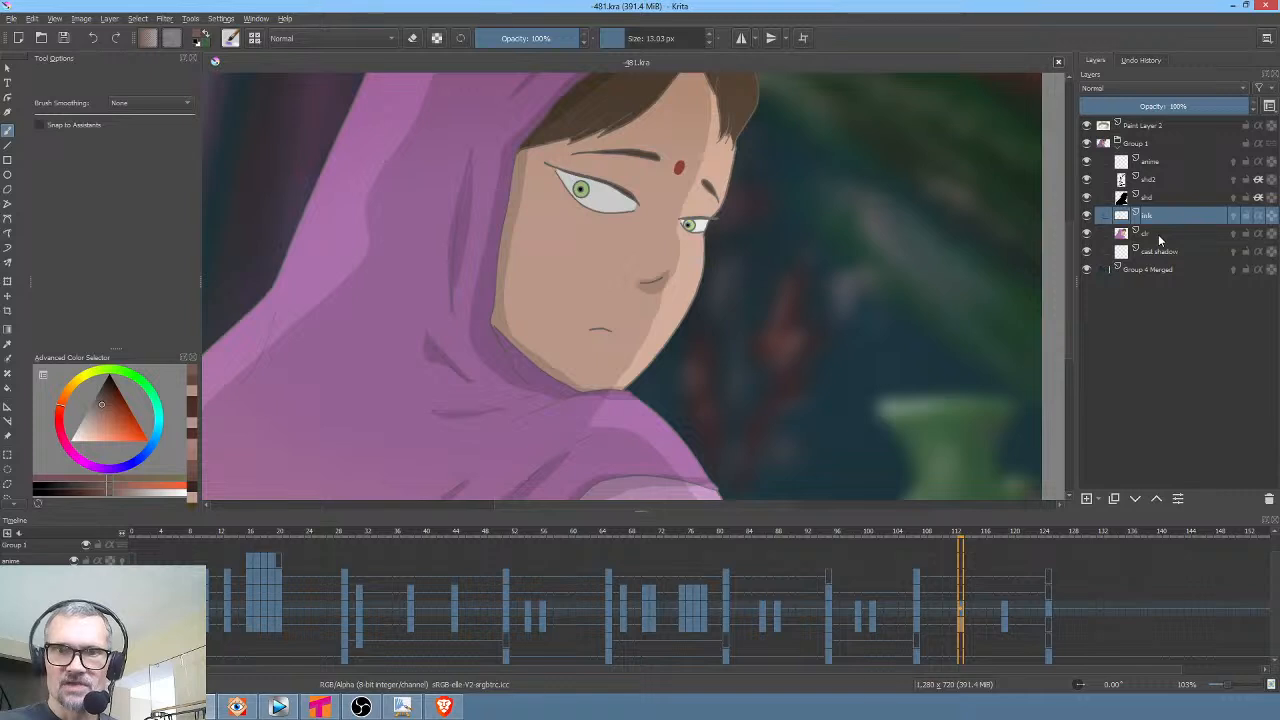
pyautogui.click(916, 626)
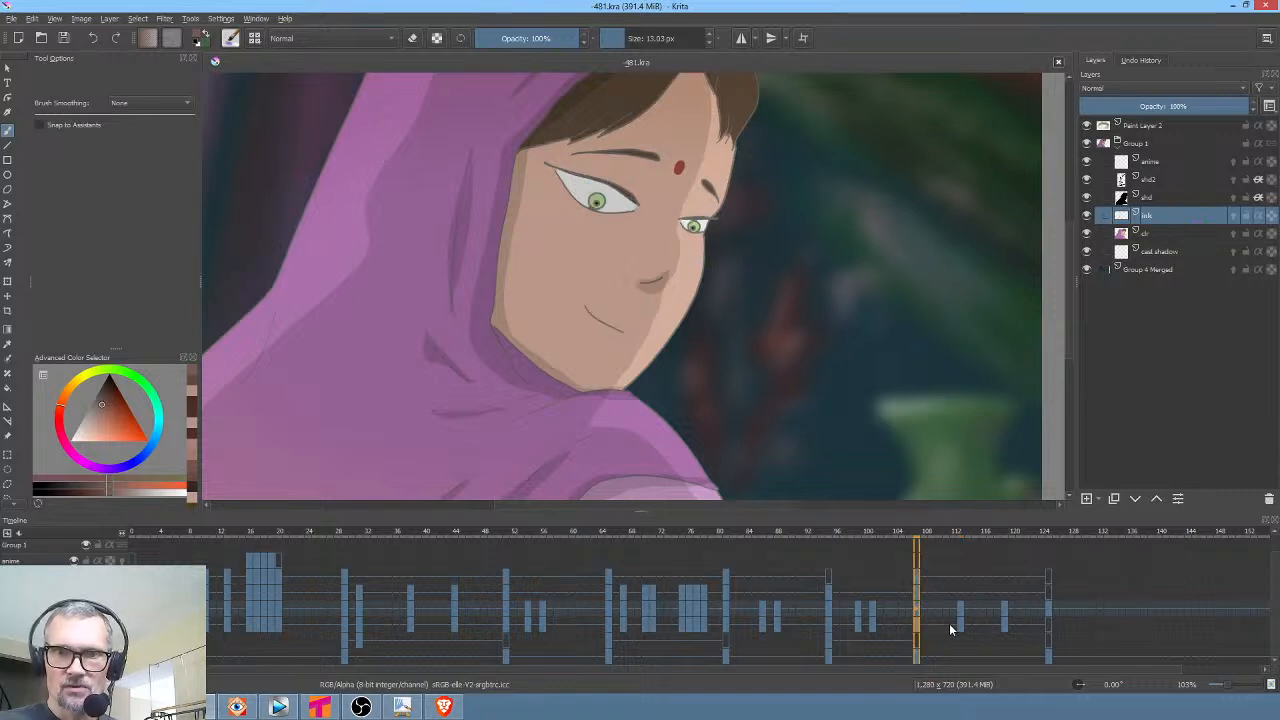
pyautogui.click(949, 627)
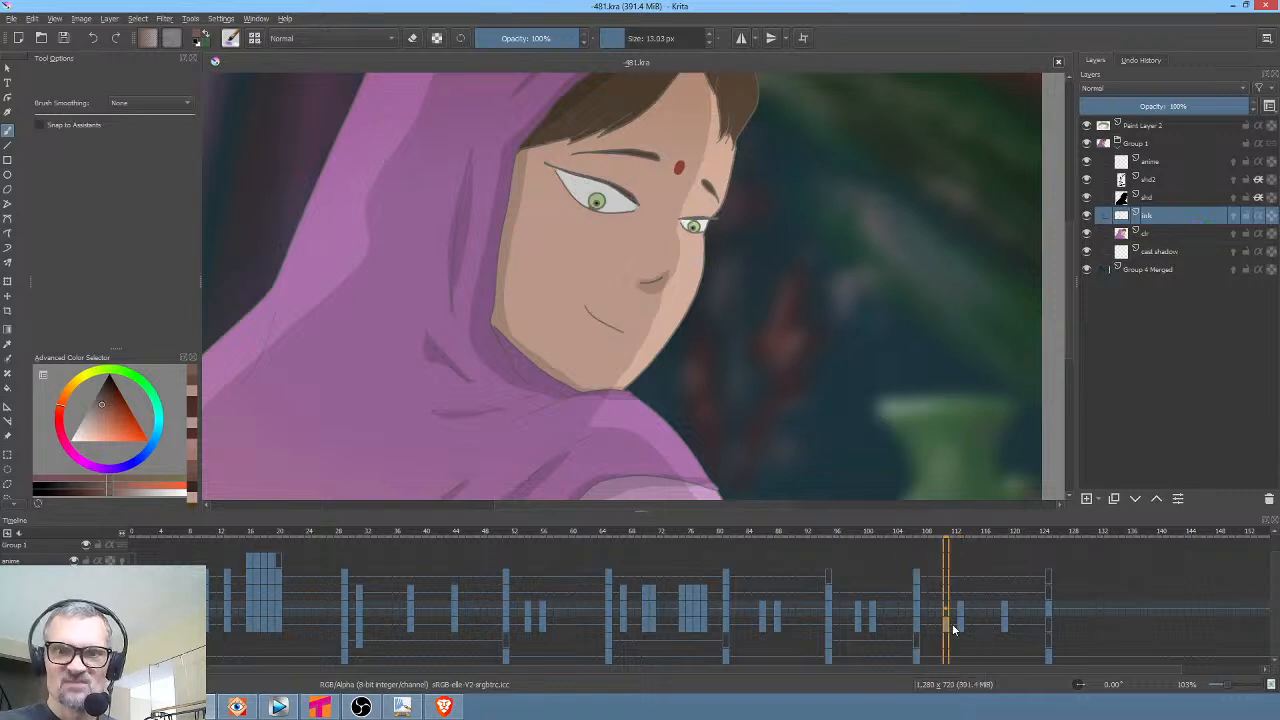
pyautogui.click(953, 628)
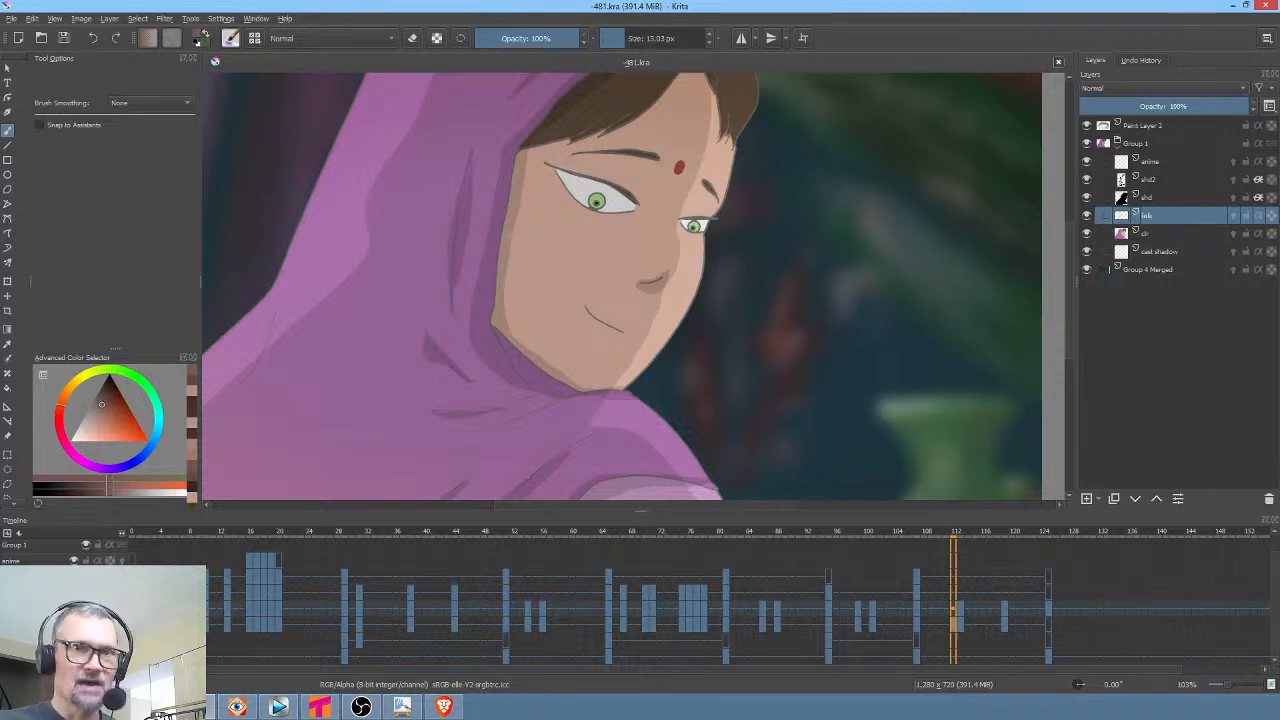
# Isolate the clr layer and cover both eyes with freehand filled shapes in sampled skin colour, leaving only their thin lower edges
pyautogui.press('pagedown')
pyautogui.scroll(5, 652, 202)
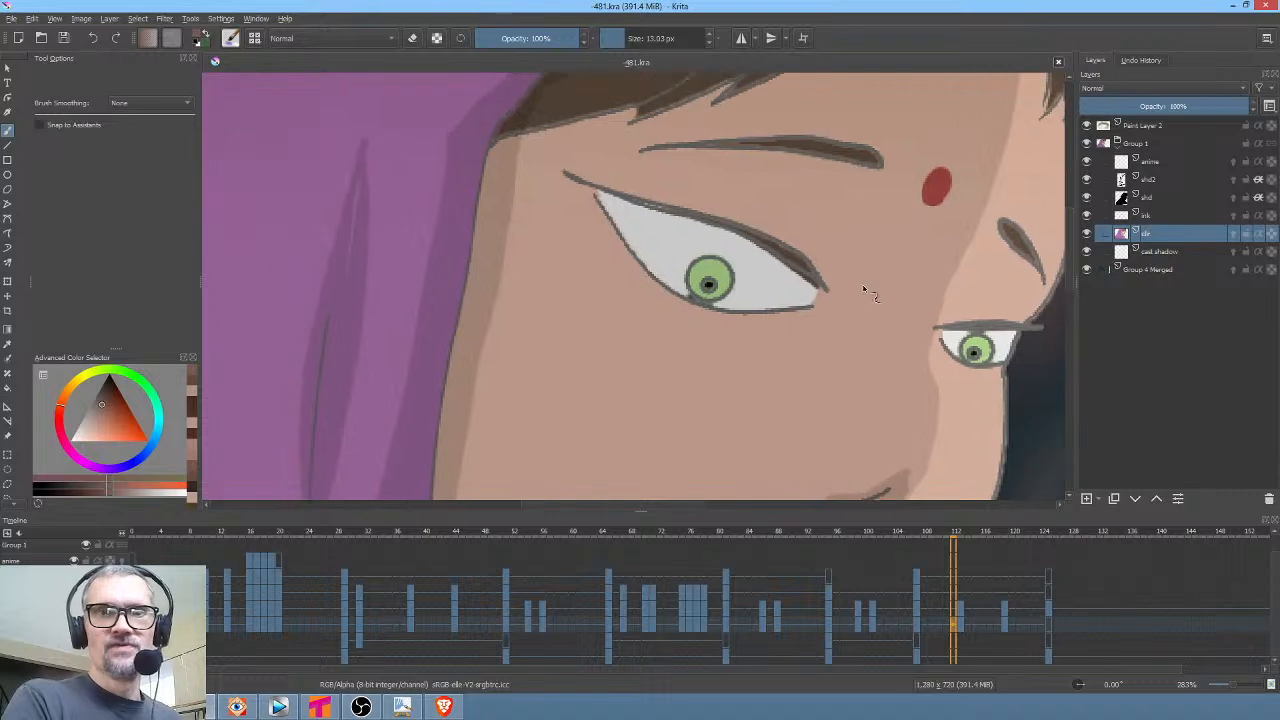
pyautogui.keyDown('ctrl'); pyautogui.click(823, 250); pyautogui.keyUp('ctrl')
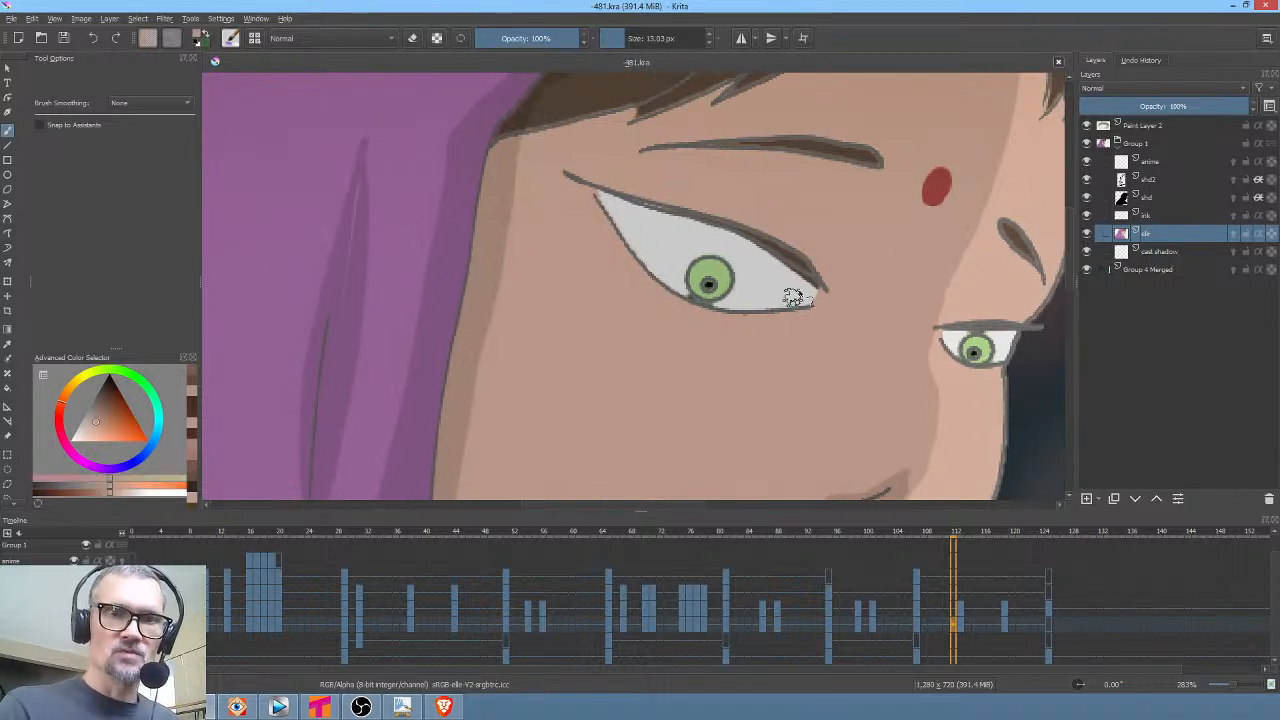
pyautogui.rightClick(819, 270)
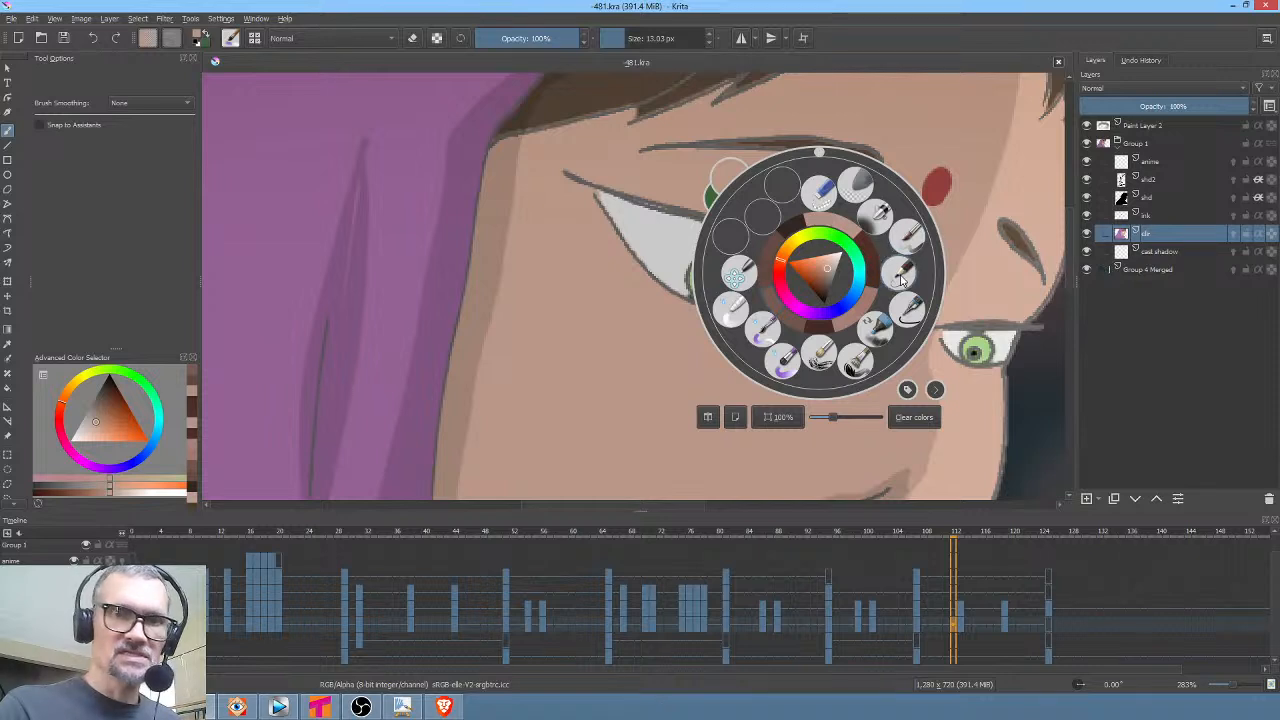
pyautogui.click(901, 276)
pyautogui.hotkey('shift', 'b')
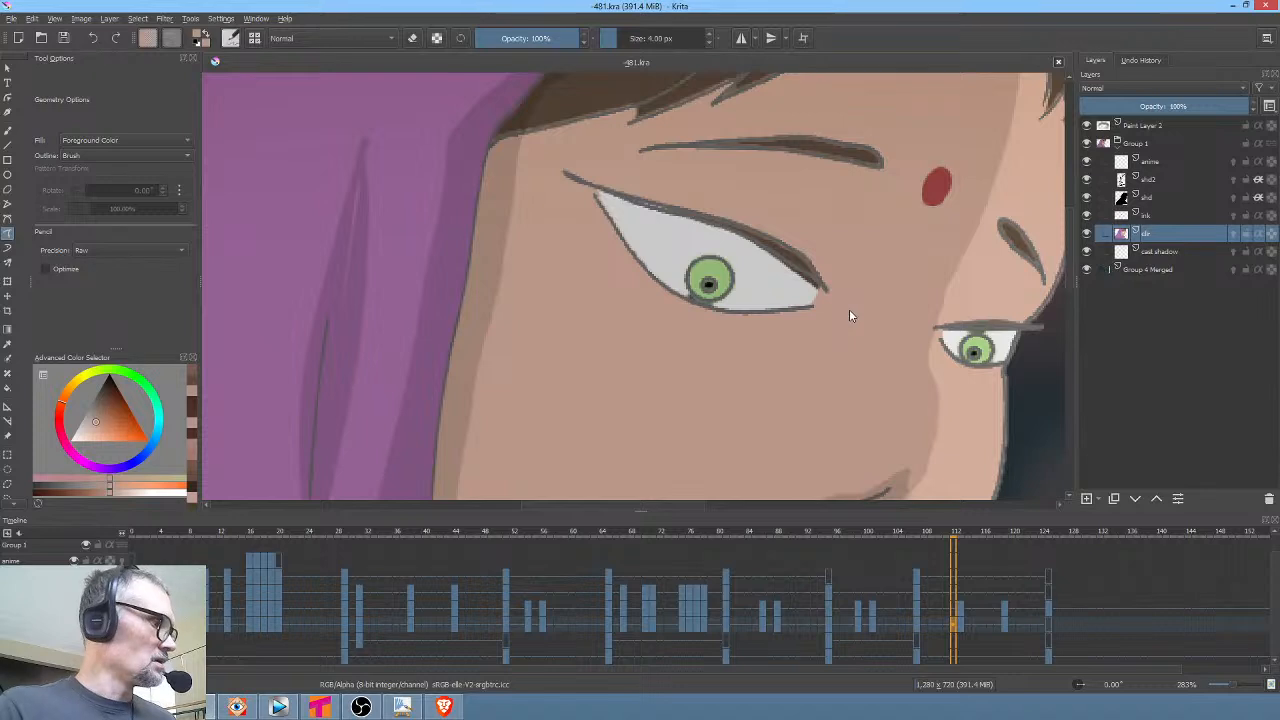
pyautogui.hotkey('ctrl', 'shift', 'i')
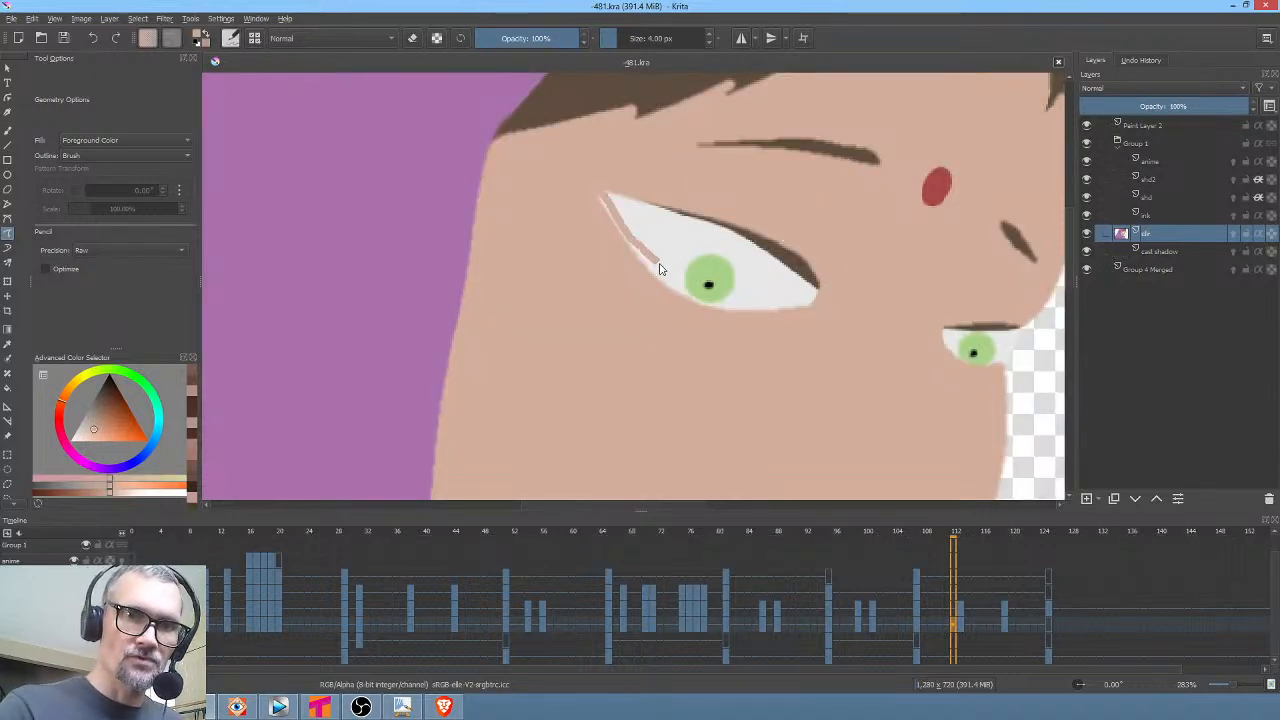
pyautogui.moveTo(807, 302); pyautogui.dragTo(702, 179)
pyautogui.moveTo(603, 199)
pyautogui.mouseDown()
pyautogui.moveTo(623, 243)
pyautogui.moveTo(677, 283)
pyautogui.moveTo(777, 300)
pyautogui.mouseUp()
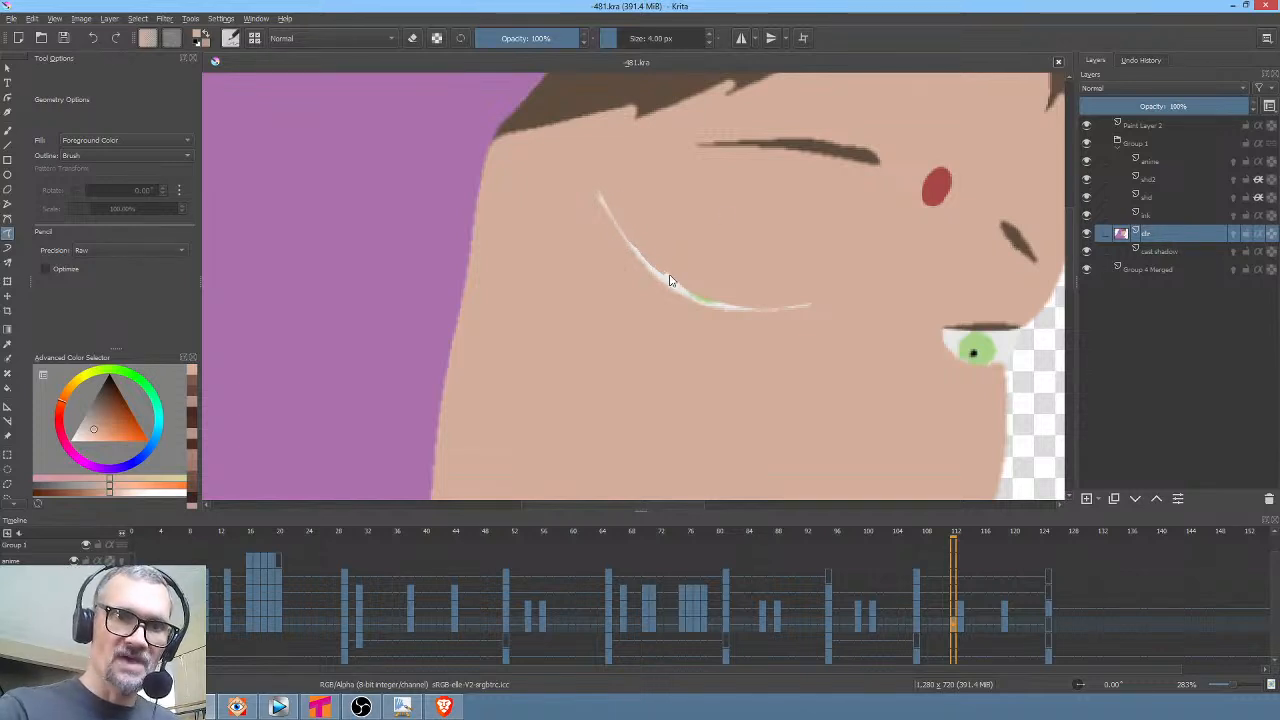
pyautogui.moveTo(934, 379); pyautogui.dragTo(744, 361)
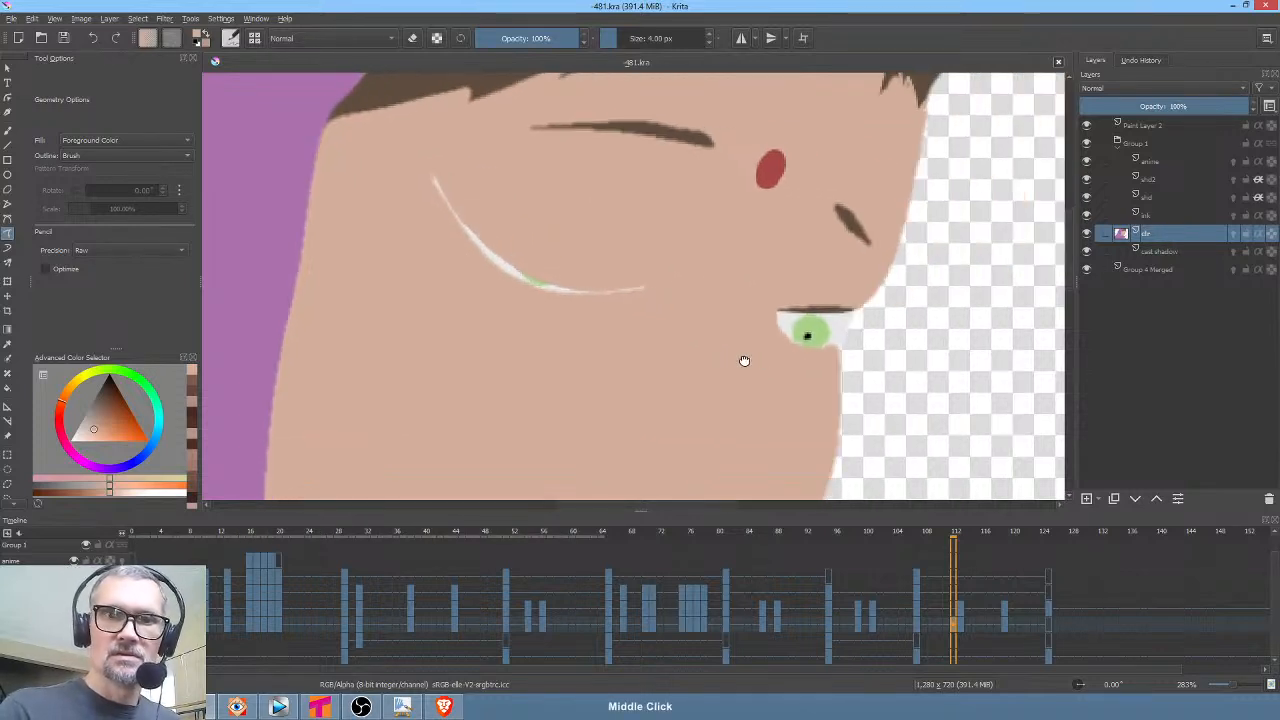
pyautogui.moveTo(779, 318)
pyautogui.mouseDown()
pyautogui.moveTo(815, 348)
pyautogui.moveTo(850, 324)
pyautogui.mouseUp()
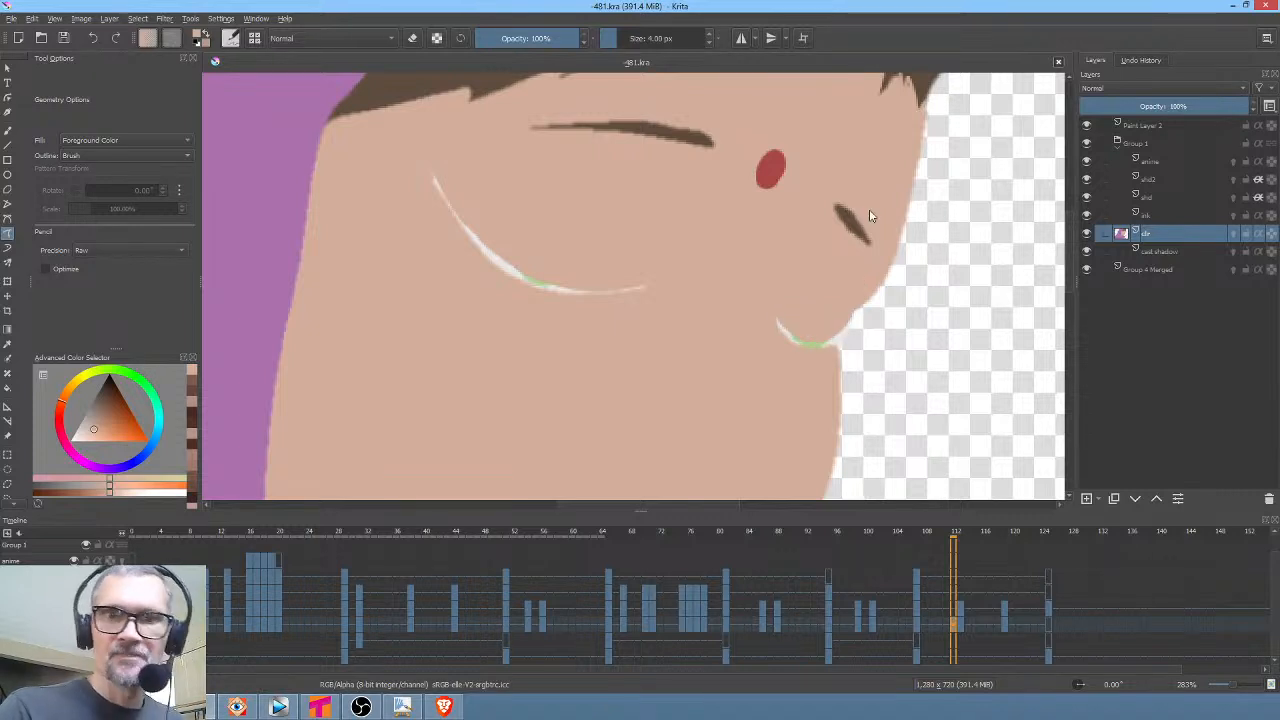
# Paint closed-lid lash lines along the lower edges of both eyes in brown sampled from the eyebrow, using the 4 px brush
pyautogui.keyDown('ctrl'); pyautogui.click(654, 132); pyautogui.keyUp('ctrl')
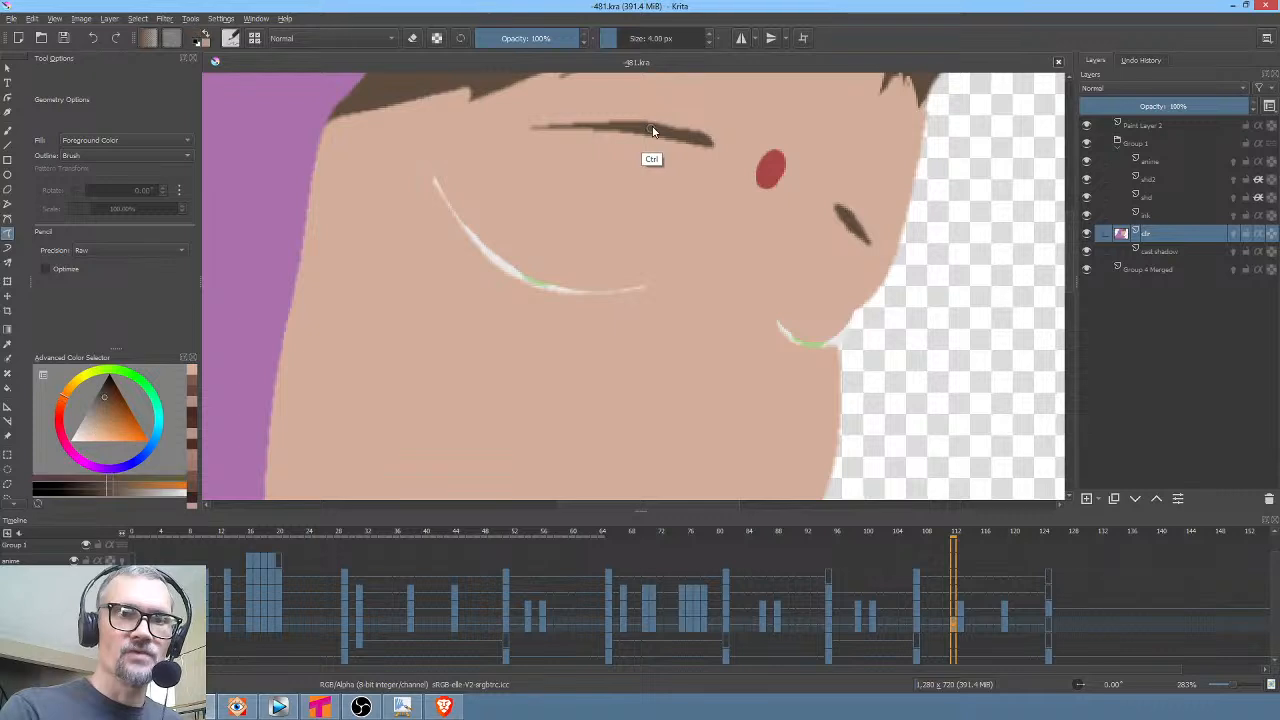
pyautogui.moveTo(470, 230)
pyautogui.mouseDown()
pyautogui.moveTo(435, 185)
pyautogui.moveTo(478, 238)
pyautogui.mouseUp()
pyautogui.press('b')
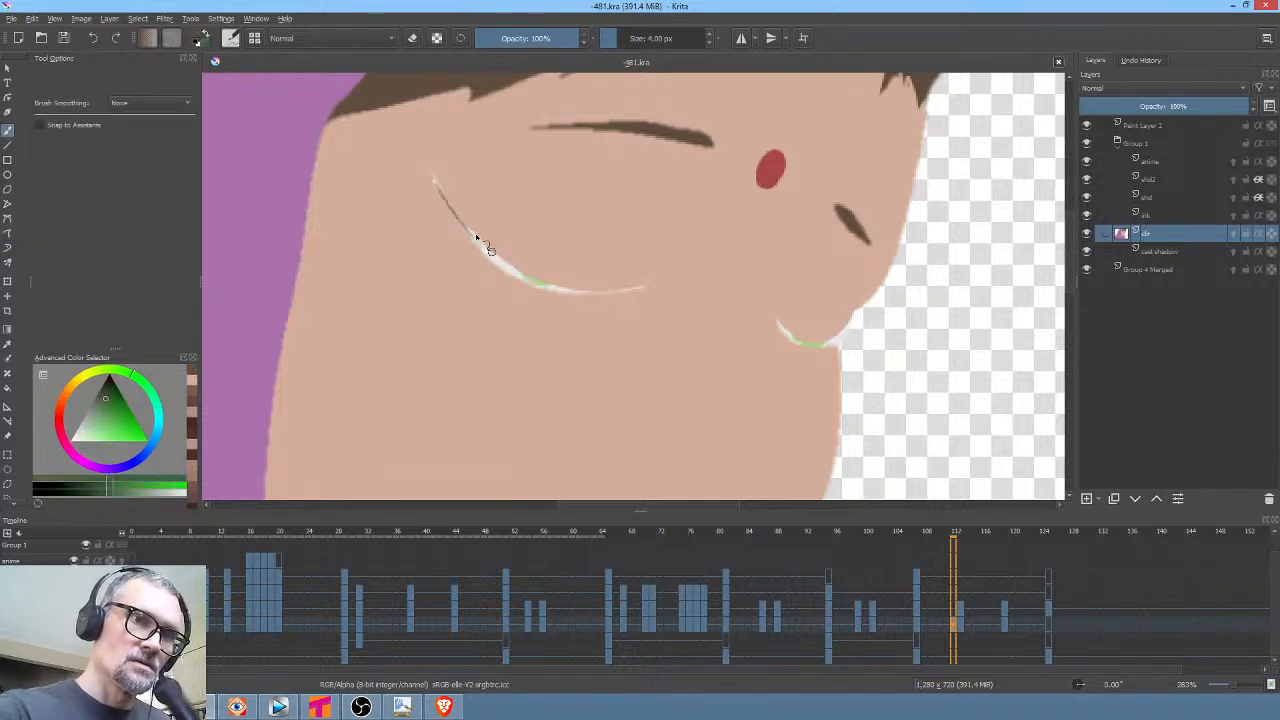
pyautogui.moveTo(437, 182); pyautogui.dragTo(461, 215)
pyautogui.moveTo(506, 266)
pyautogui.mouseDown()
pyautogui.moveTo(472, 238)
pyautogui.moveTo(539, 280)
pyautogui.moveTo(474, 235)
pyautogui.moveTo(548, 290)
pyautogui.moveTo(498, 261)
pyautogui.moveTo(545, 288)
pyautogui.moveTo(576, 285)
pyautogui.moveTo(522, 272)
pyautogui.moveTo(634, 294)
pyautogui.mouseUp()
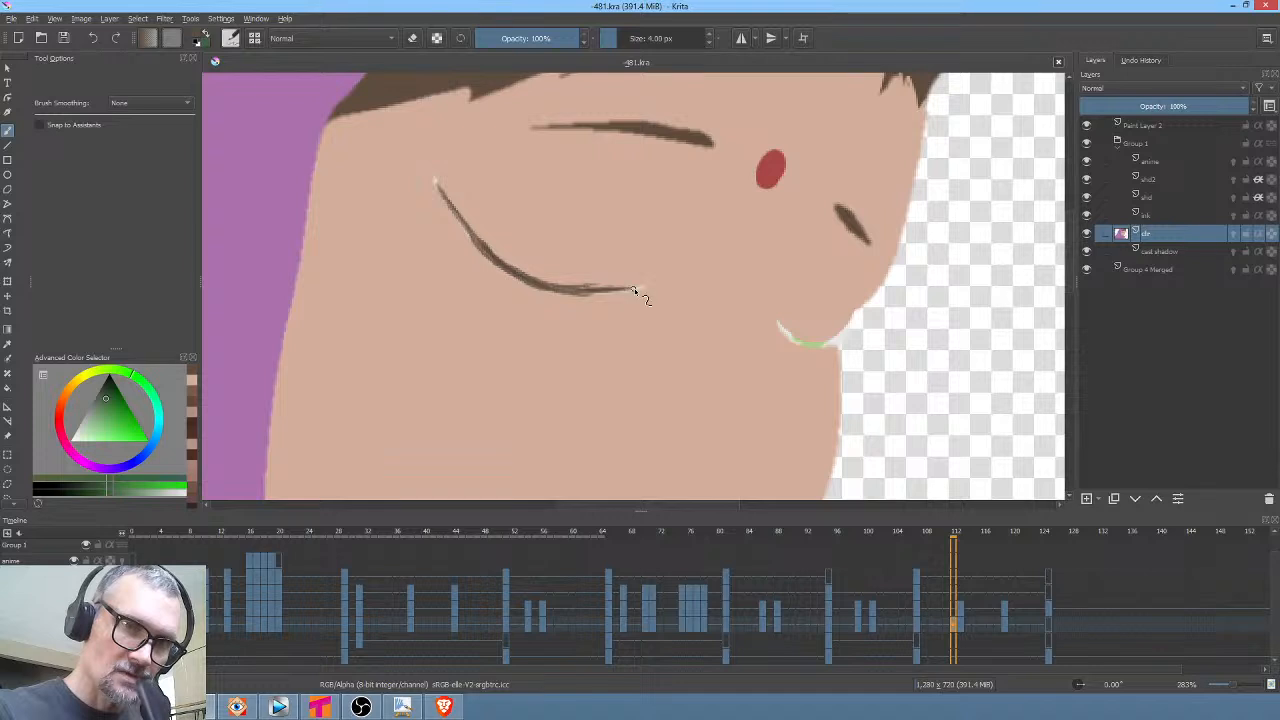
pyautogui.moveTo(443, 196)
pyautogui.mouseDown()
pyautogui.moveTo(479, 242)
pyautogui.moveTo(515, 236)
pyautogui.mouseUp()
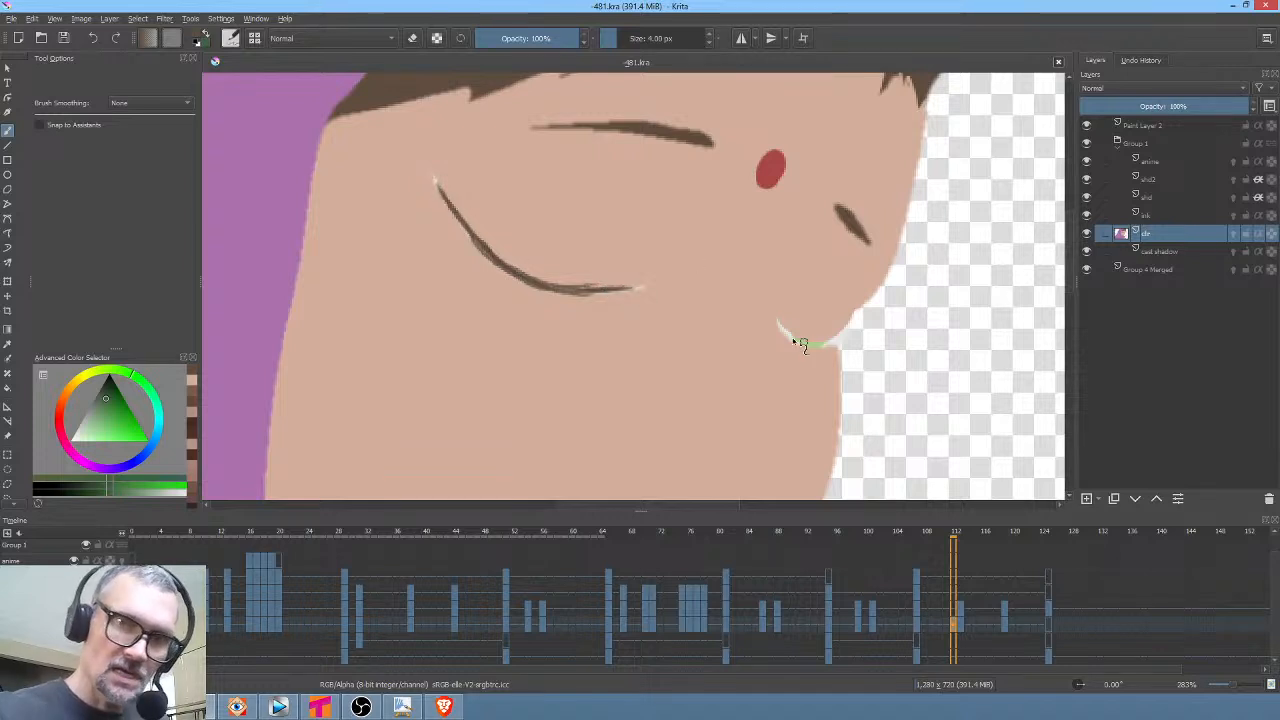
pyautogui.moveTo(794, 348)
pyautogui.mouseDown()
pyautogui.moveTo(779, 322)
pyautogui.moveTo(834, 343)
pyautogui.mouseUp()
pyautogui.moveTo(620, 292); pyautogui.dragTo(645, 285)
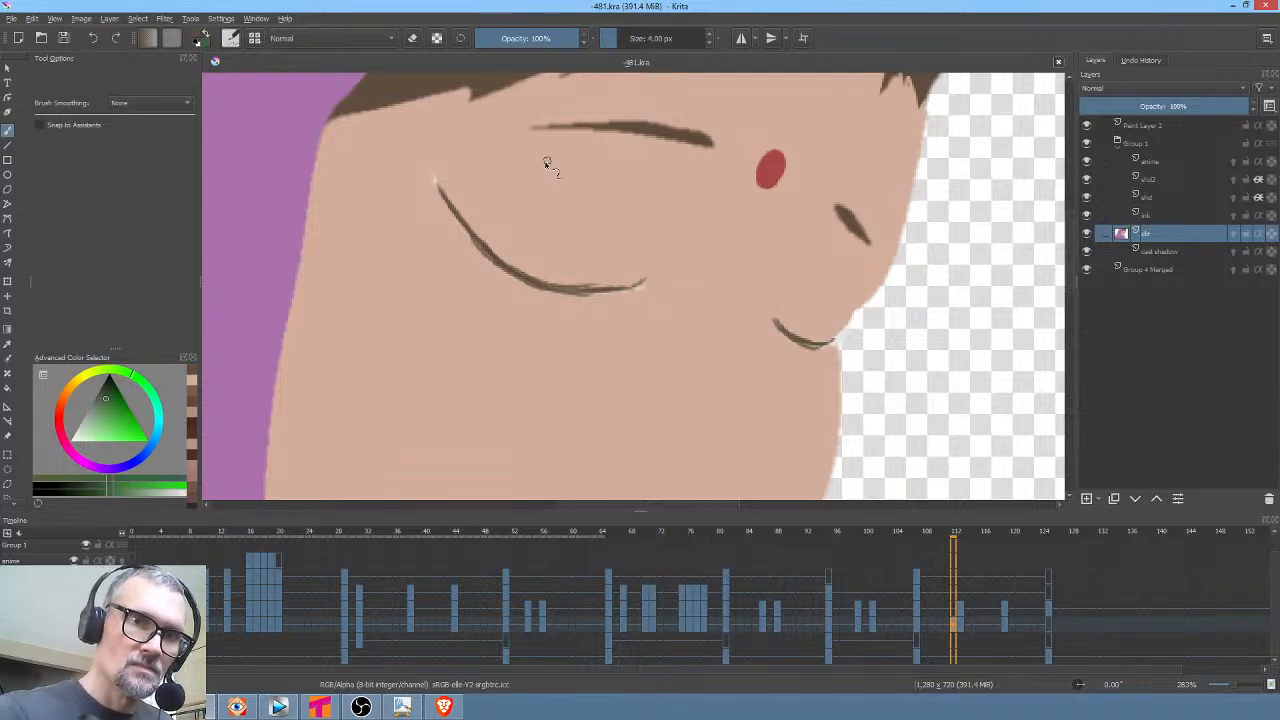
# Add a thin eyelid crease above each closed eye and show all layers again
pyautogui.moveTo(558, 164); pyautogui.dragTo(605, 185)
pyautogui.moveTo(795, 276); pyautogui.dragTo(835, 267)
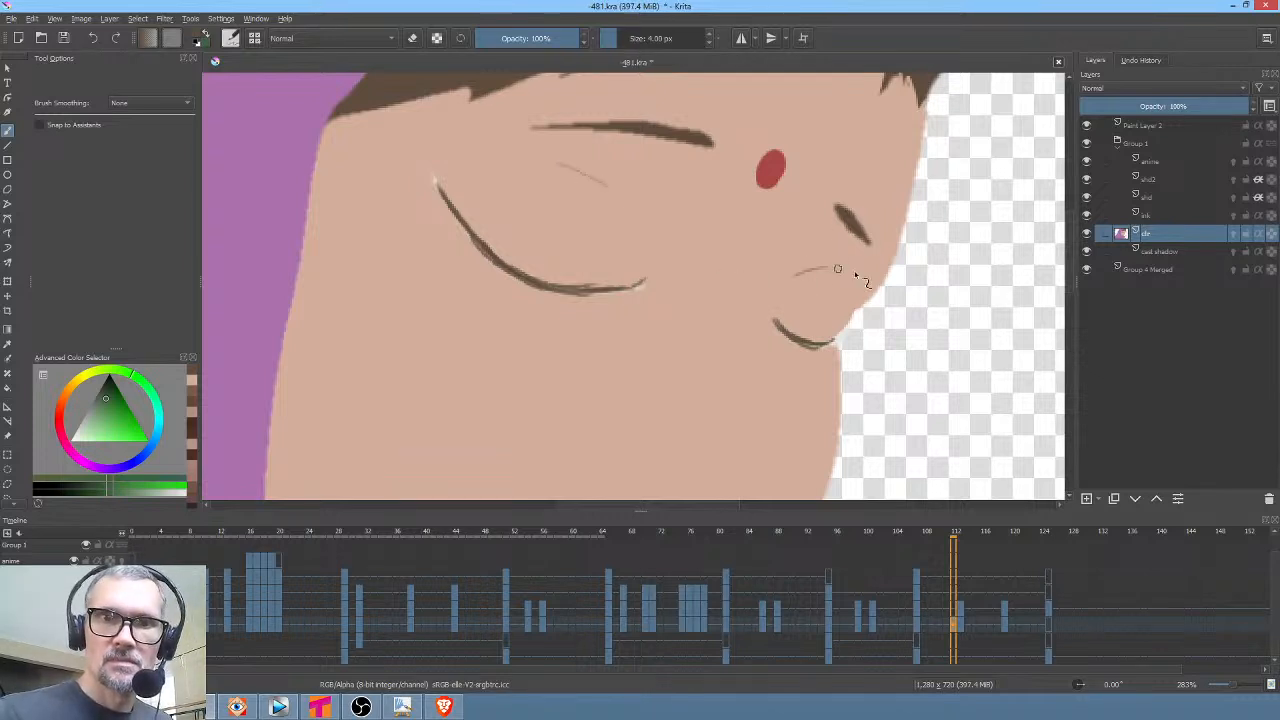
pyautogui.press('i')
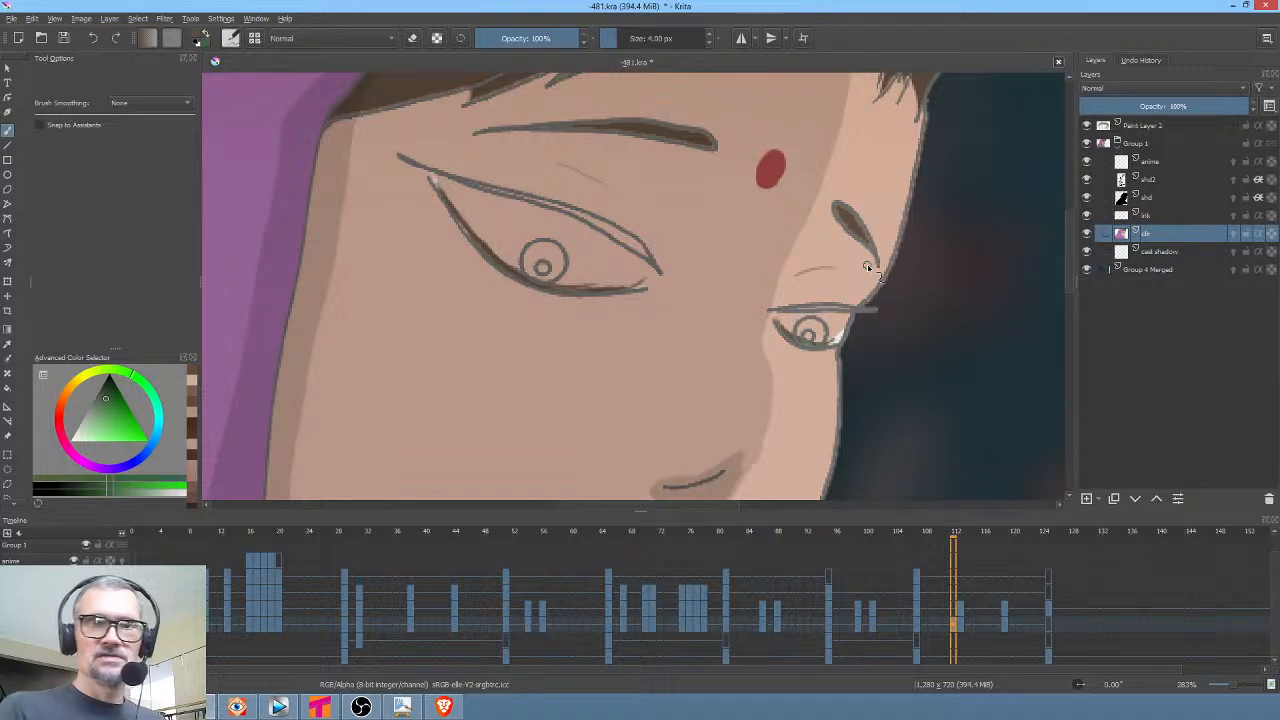
# On the ink layer, erase the far eye's upper lid line and iris outlines with a freehand filled shape
pyautogui.click(1158, 216)
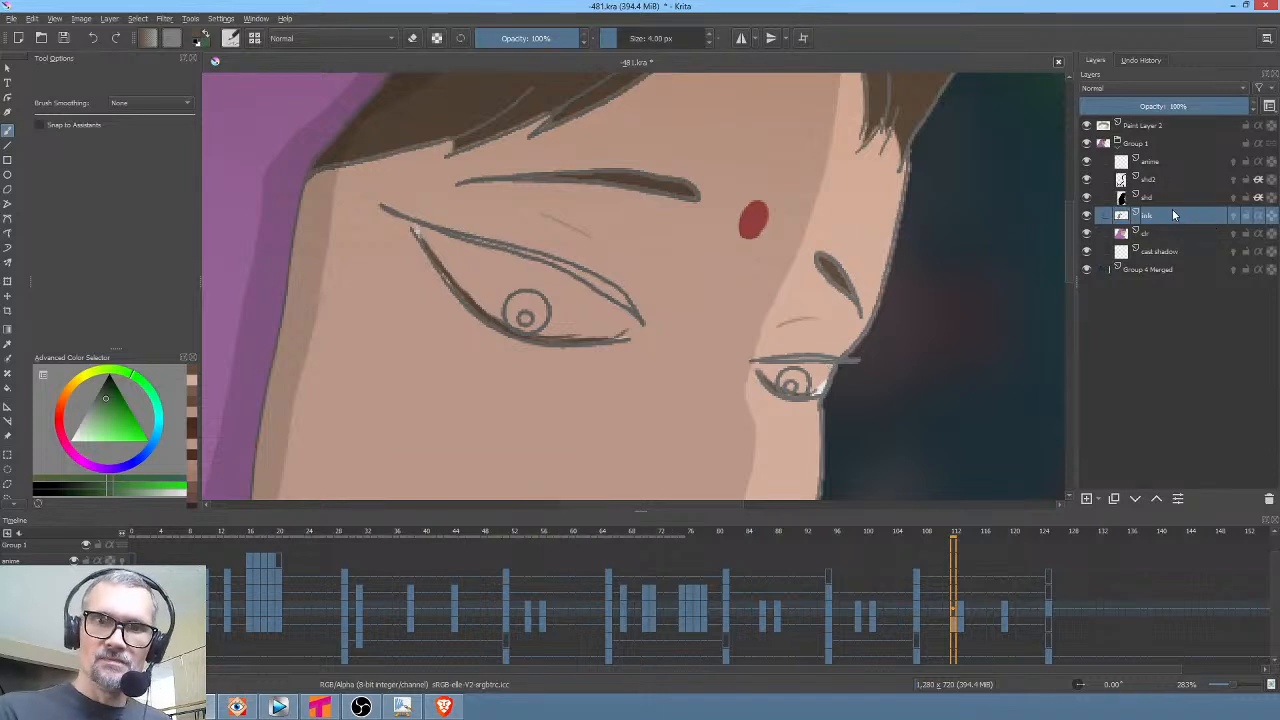
pyautogui.press('p')
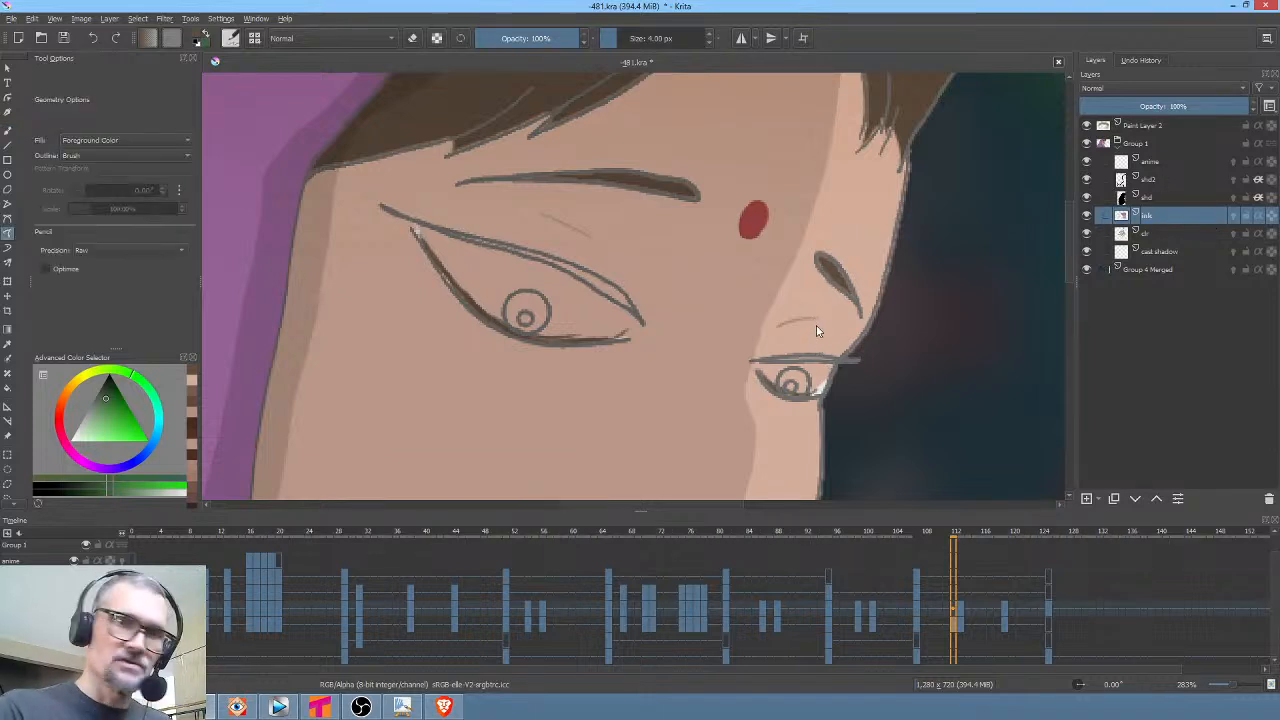
pyautogui.moveTo(802, 332)
pyautogui.mouseDown()
pyautogui.moveTo(752, 364)
pyautogui.moveTo(794, 398)
pyautogui.moveTo(815, 398)
pyautogui.moveTo(867, 357)
pyautogui.mouseUp()
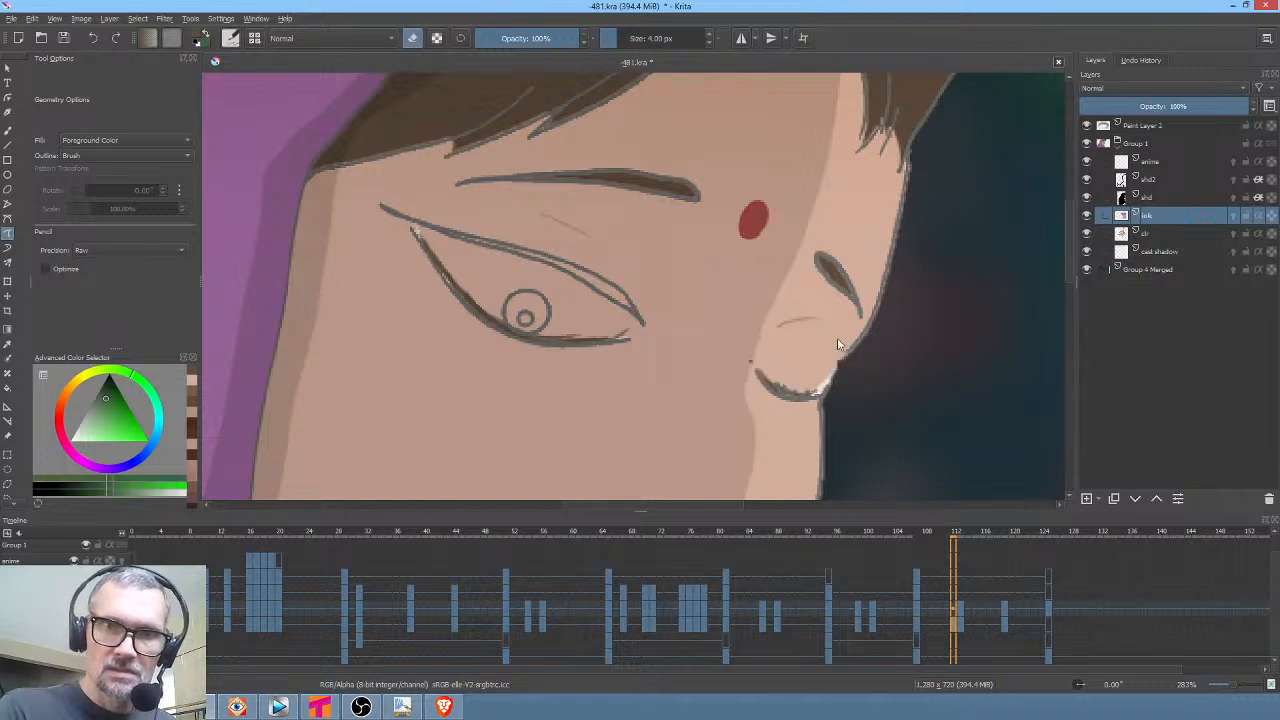
# Erase the near eye's upper lid lines and iris outlines from the ink layer, keeping the lower lash line
pyautogui.moveTo(621, 250)
pyautogui.mouseDown()
pyautogui.moveTo(377, 187)
pyautogui.moveTo(398, 220)
pyautogui.mouseUp()
pyautogui.moveTo(503, 262)
pyautogui.mouseDown()
pyautogui.moveTo(598, 323)
pyautogui.moveTo(503, 268)
pyautogui.moveTo(491, 300)
pyautogui.mouseUp()
pyautogui.hotkey('ctrl', 'z')
pyautogui.hotkey('ctrl', 'z')
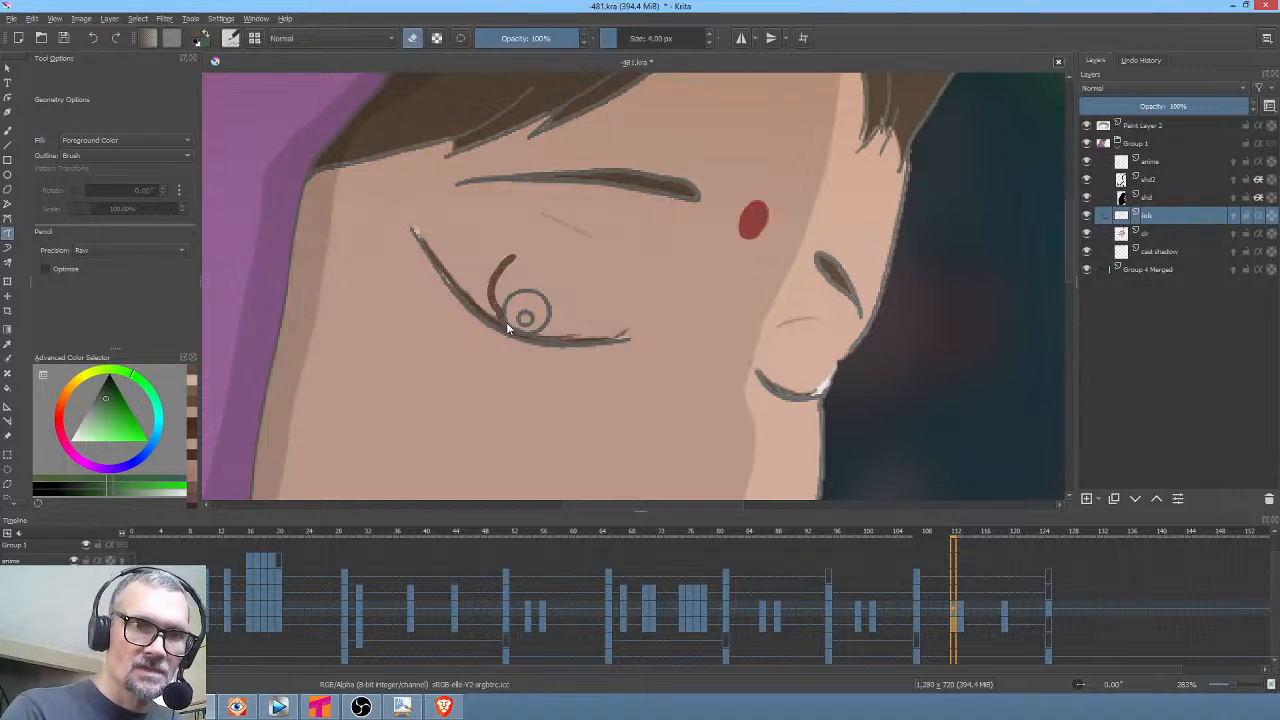
pyautogui.moveTo(553, 327); pyautogui.dragTo(550, 310)
pyautogui.hotkey('ctrl', 'z')
pyautogui.hotkey('ctrl', 'z')
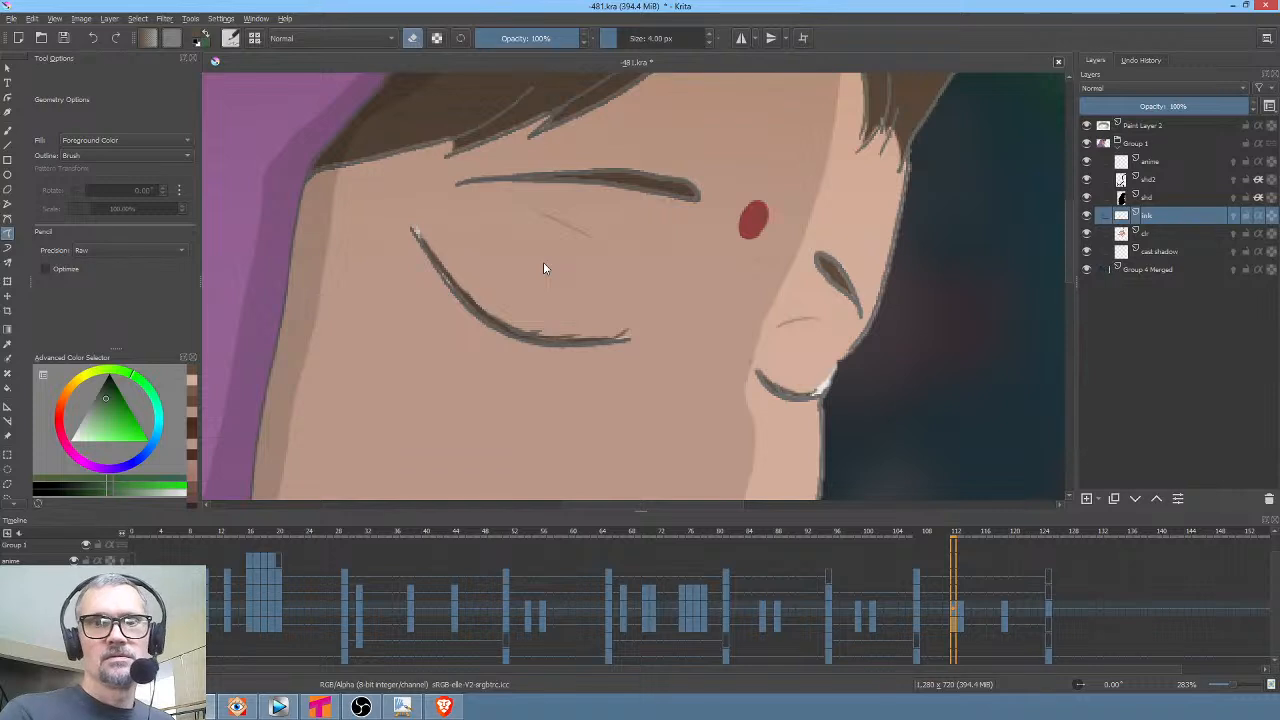
pyautogui.moveTo(605, 341); pyautogui.dragTo(607, 340)
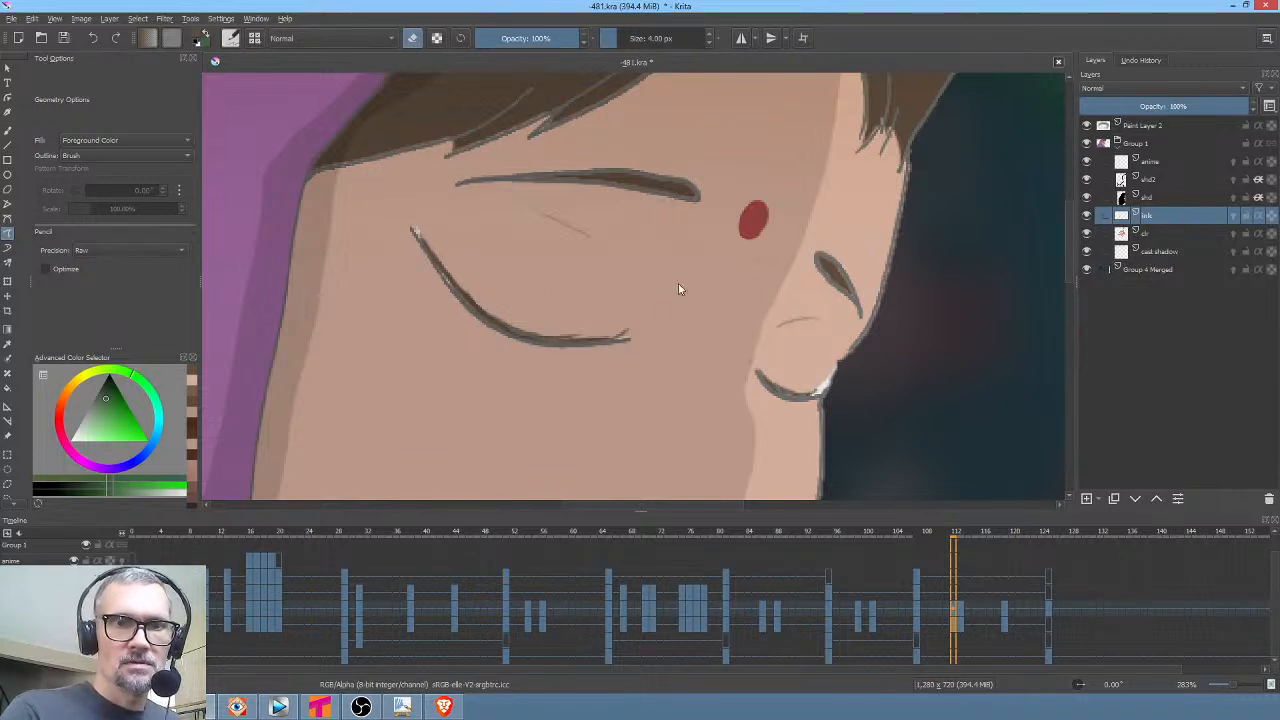
# On the clr layer, sample the skin colour with and without layer isolation, and paint a test patch between the near eye and nose
pyautogui.click(1160, 232)
pyautogui.keyDown('ctrl'); pyautogui.click(612, 290); pyautogui.keyUp('ctrl')
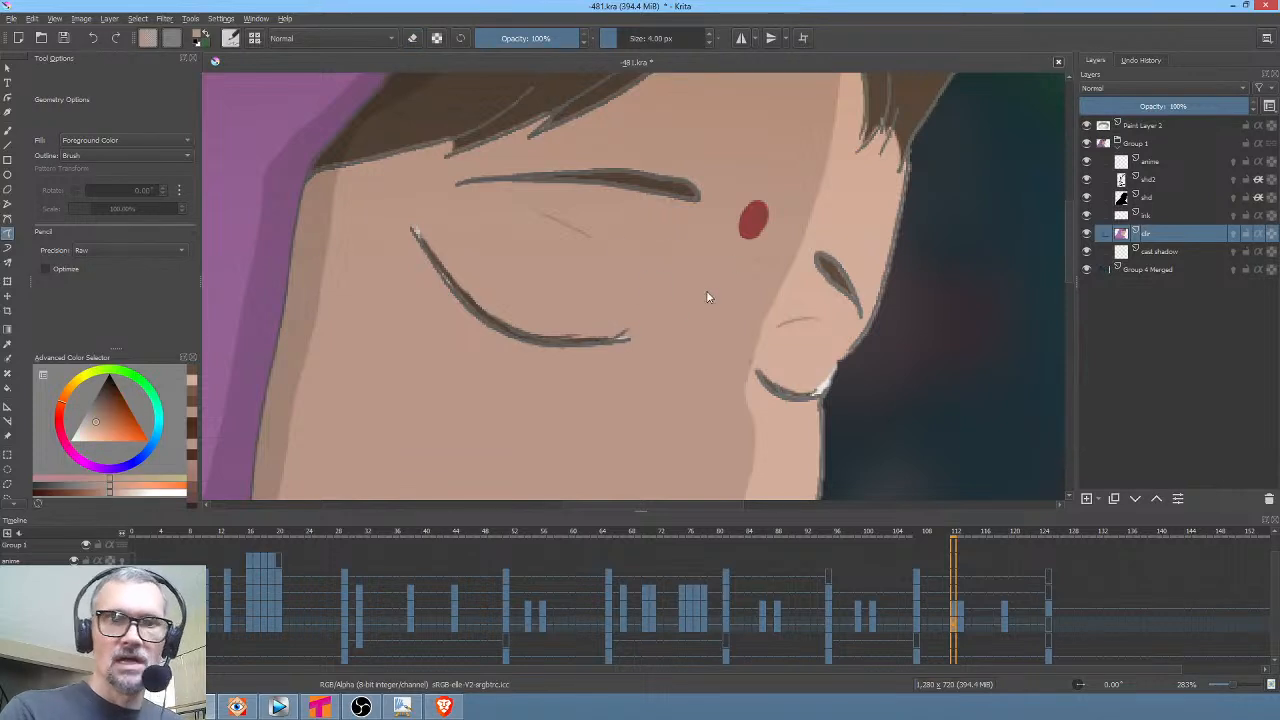
pyautogui.hotkey('ctrl', 'alt', 'i')
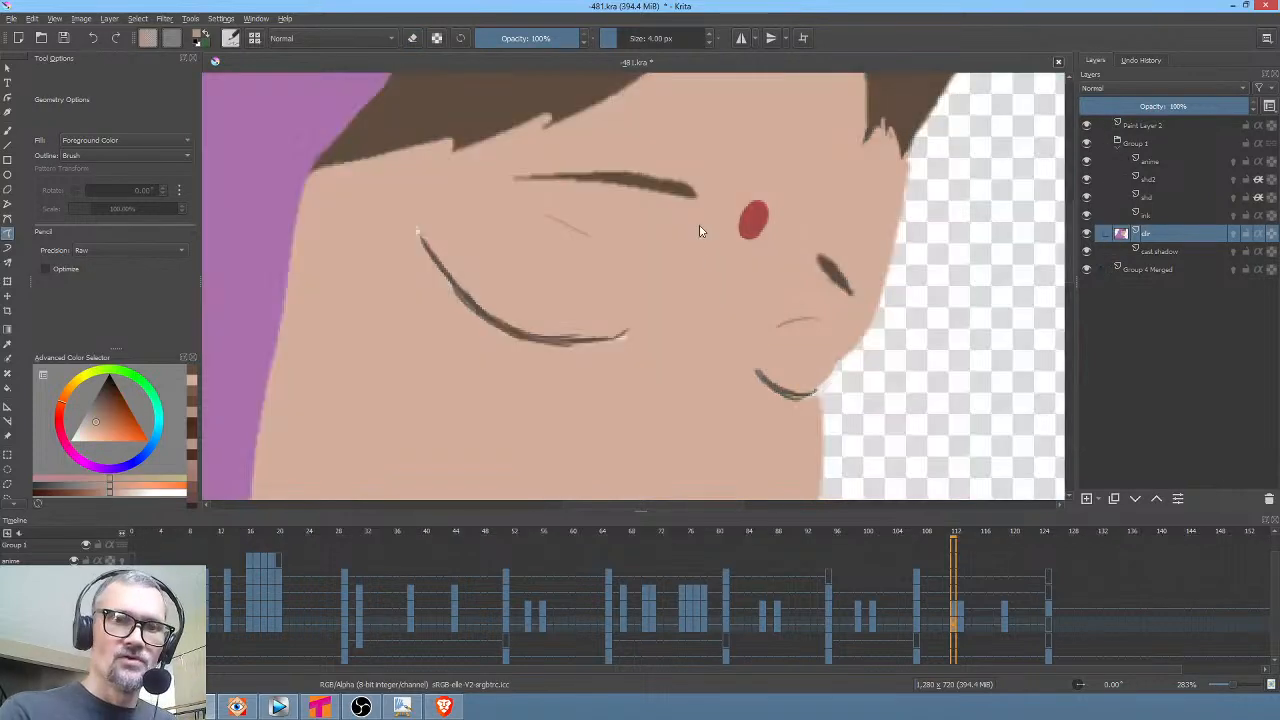
pyautogui.keyDown('ctrl'); pyautogui.click(636, 305); pyautogui.keyUp('ctrl')
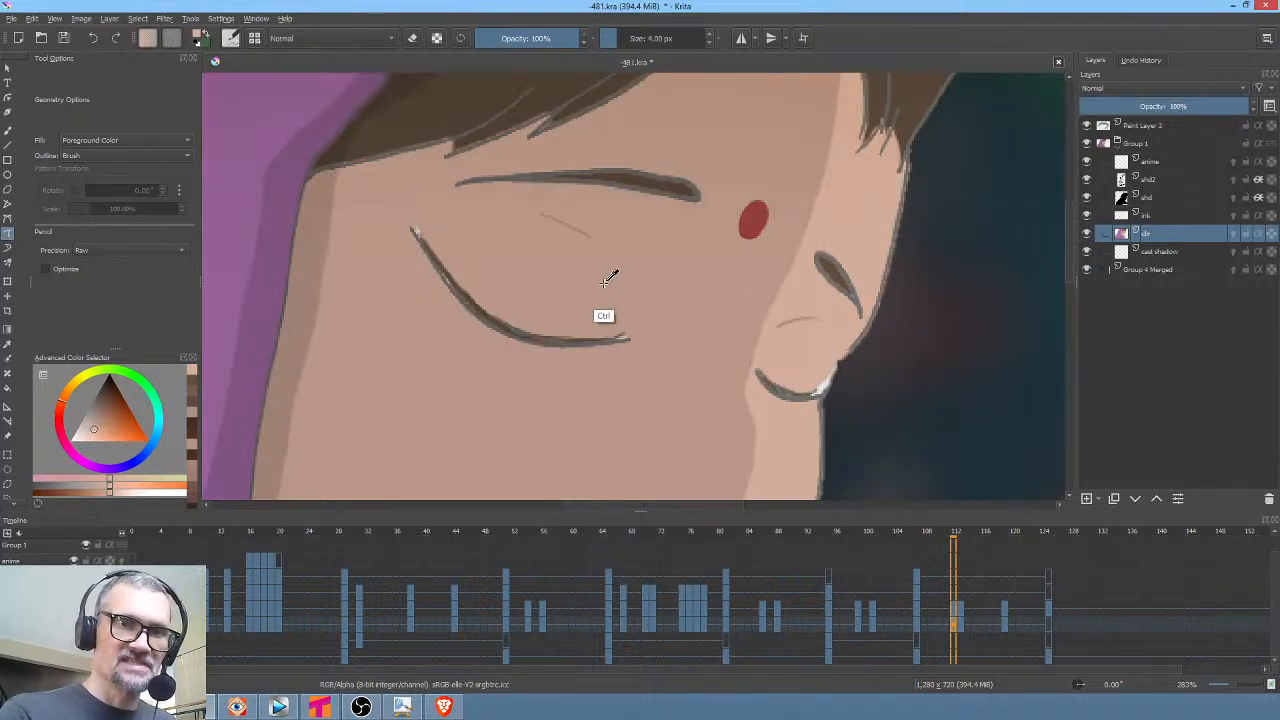
pyautogui.click(682, 310)
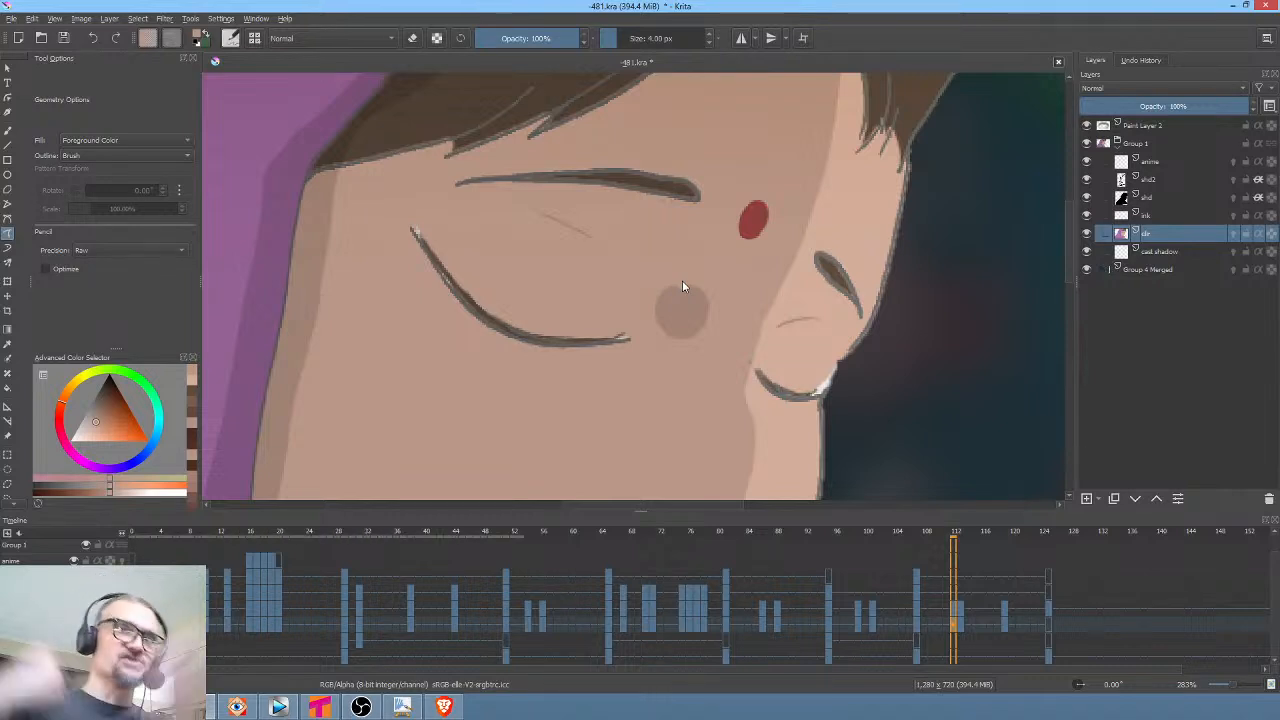
# Undo the test patch and cover the white gaps on the closed eyes' lash lines on the ink layer with the sampled lash colour
pyautogui.hotkey('ctrl', 'z')
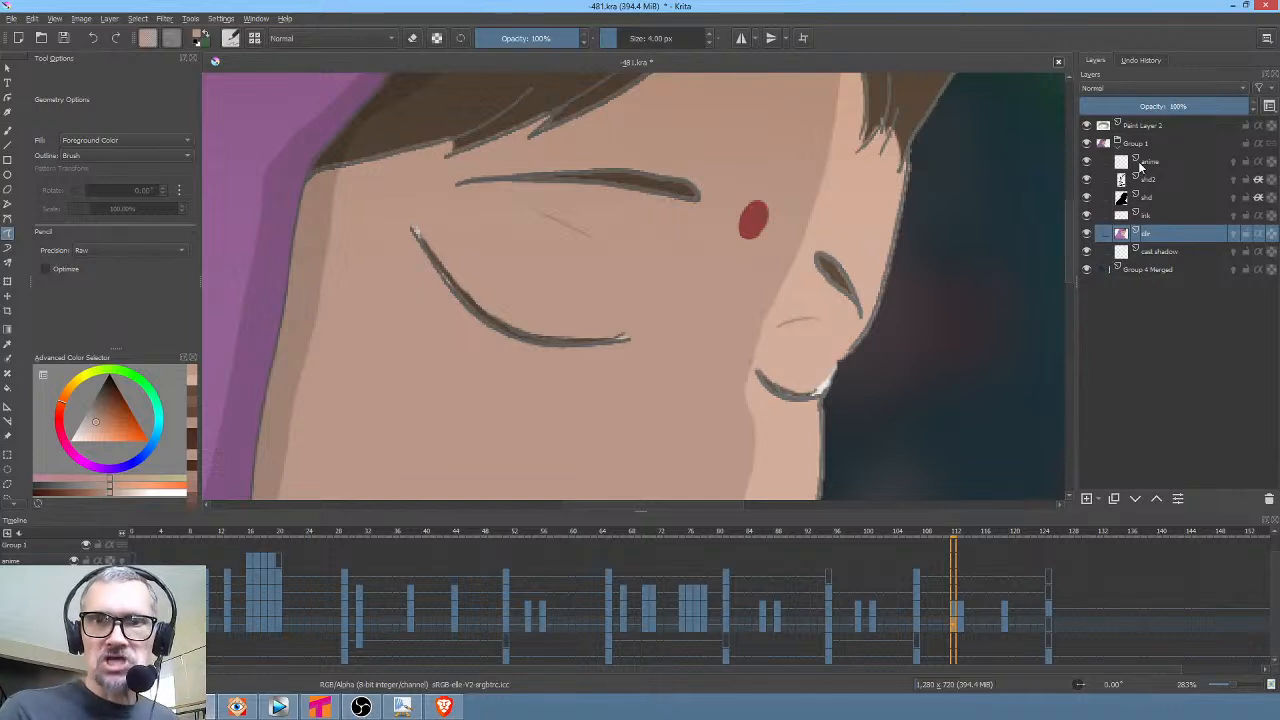
pyautogui.click(1155, 216)
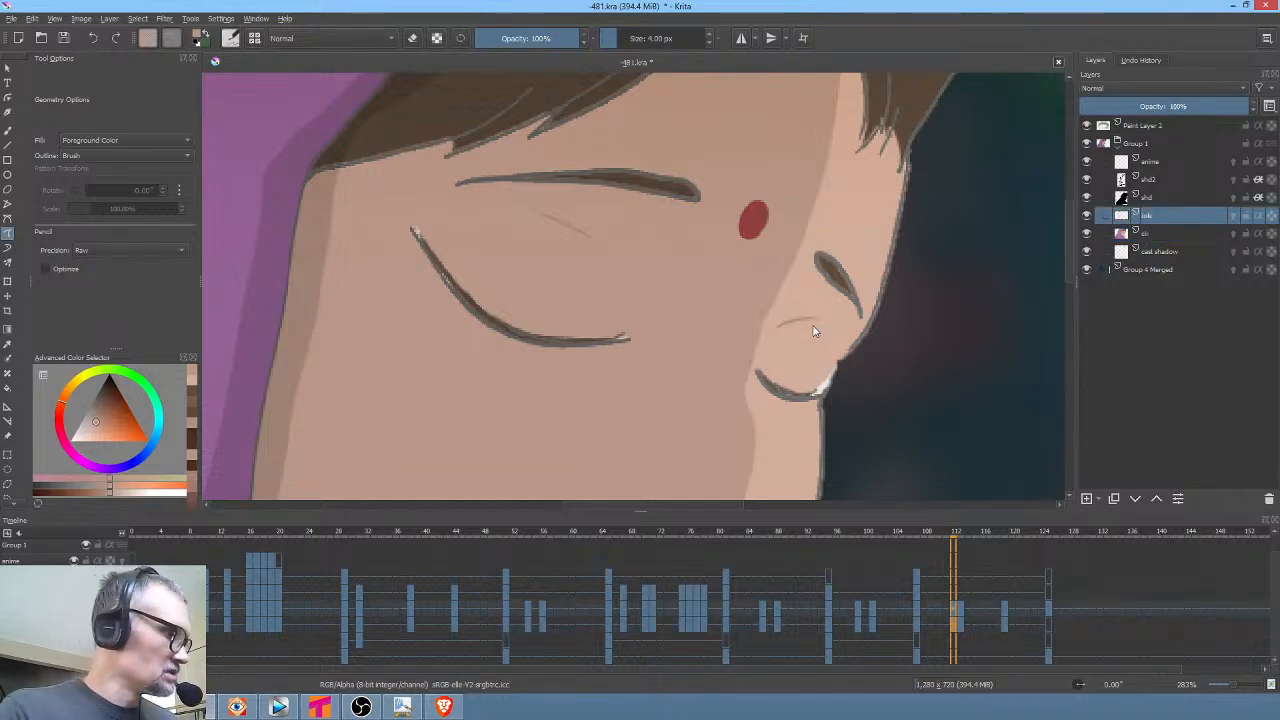
pyautogui.press('b')
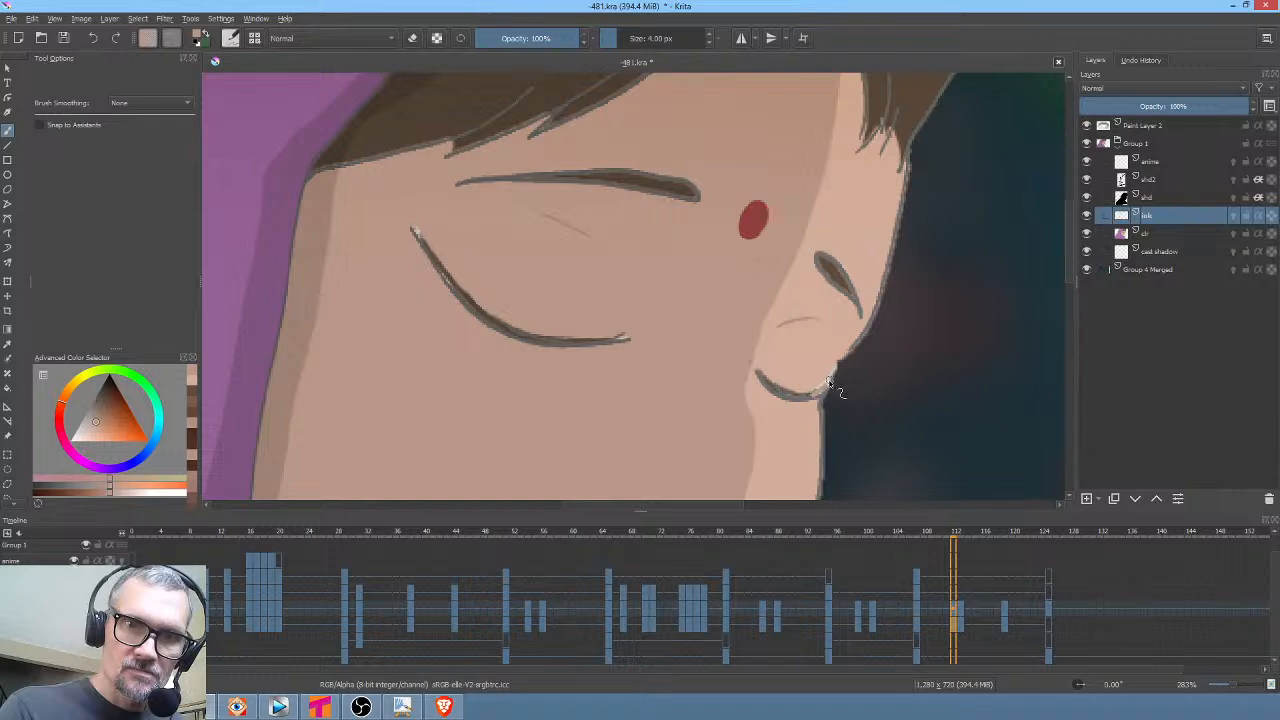
pyautogui.keyDown('ctrl'); pyautogui.click(810, 392); pyautogui.keyUp('ctrl')
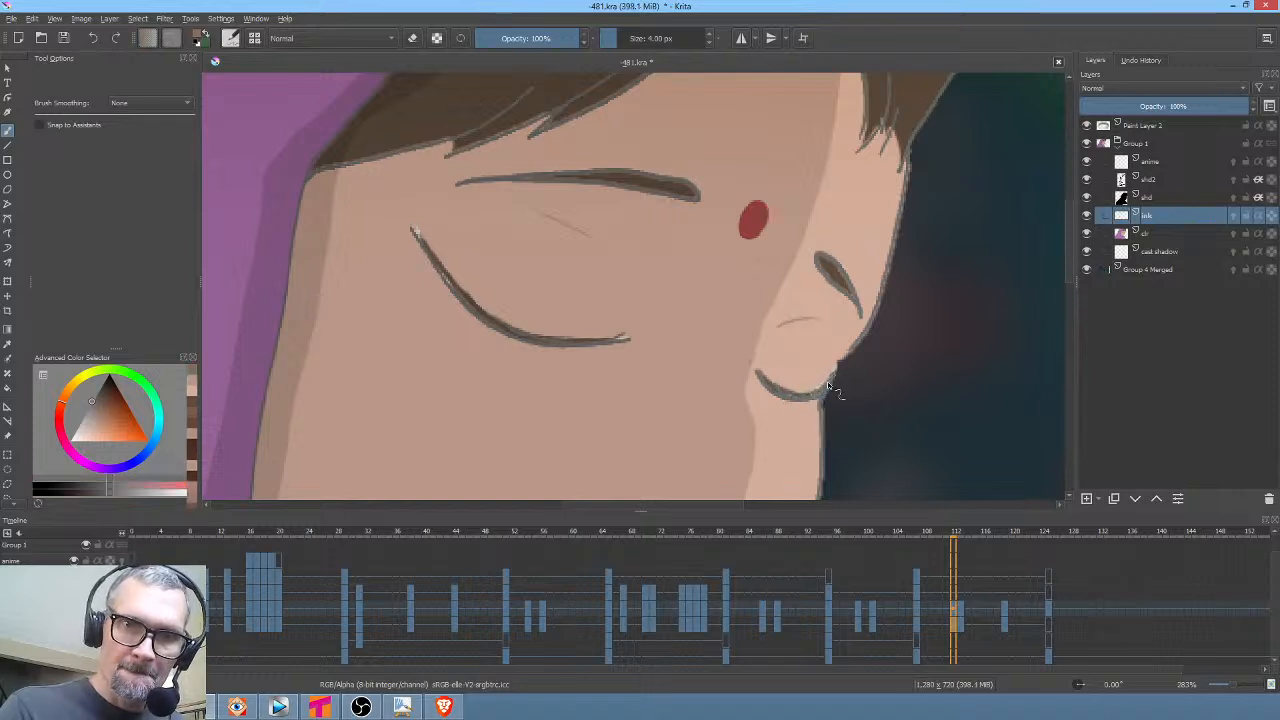
pyautogui.moveTo(827, 383); pyautogui.dragTo(831, 371)
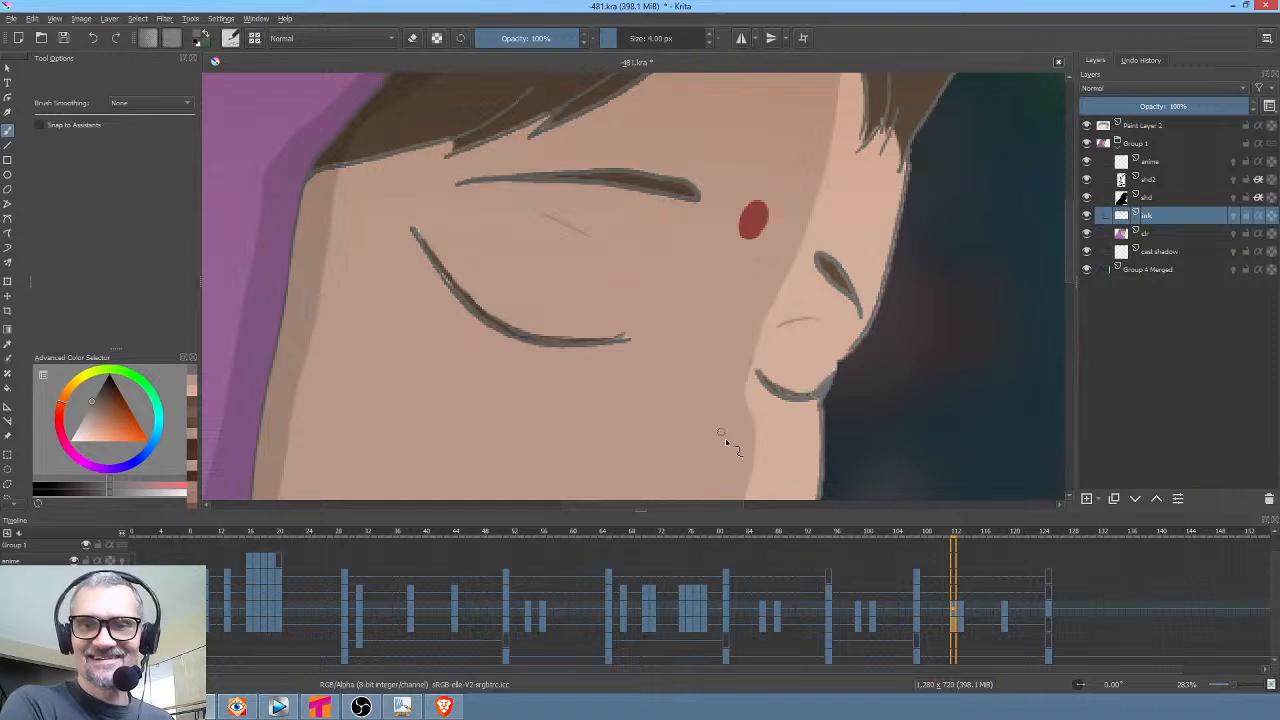
# Compare the blink with the following open-eye frame and play back the woman's close-up from its first keyframe
pyautogui.click(962, 626)
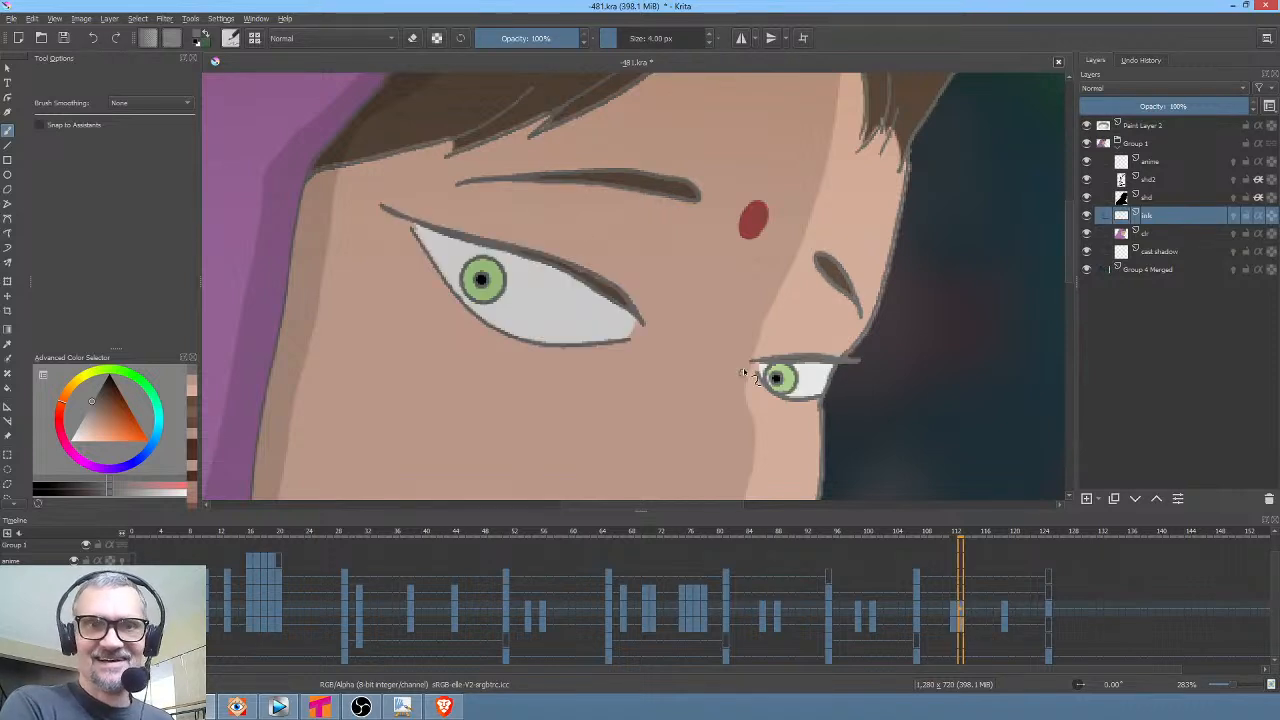
pyautogui.press('1')
pyautogui.click(919, 624)
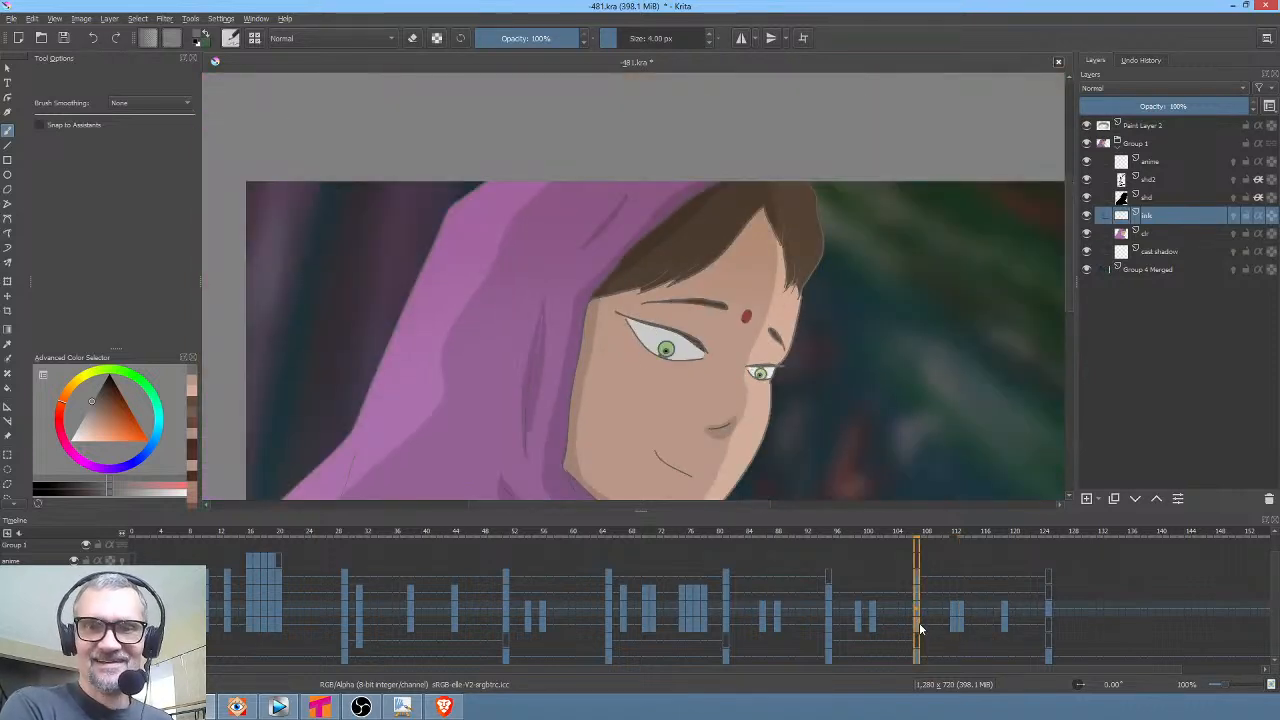
pyautogui.press('space')
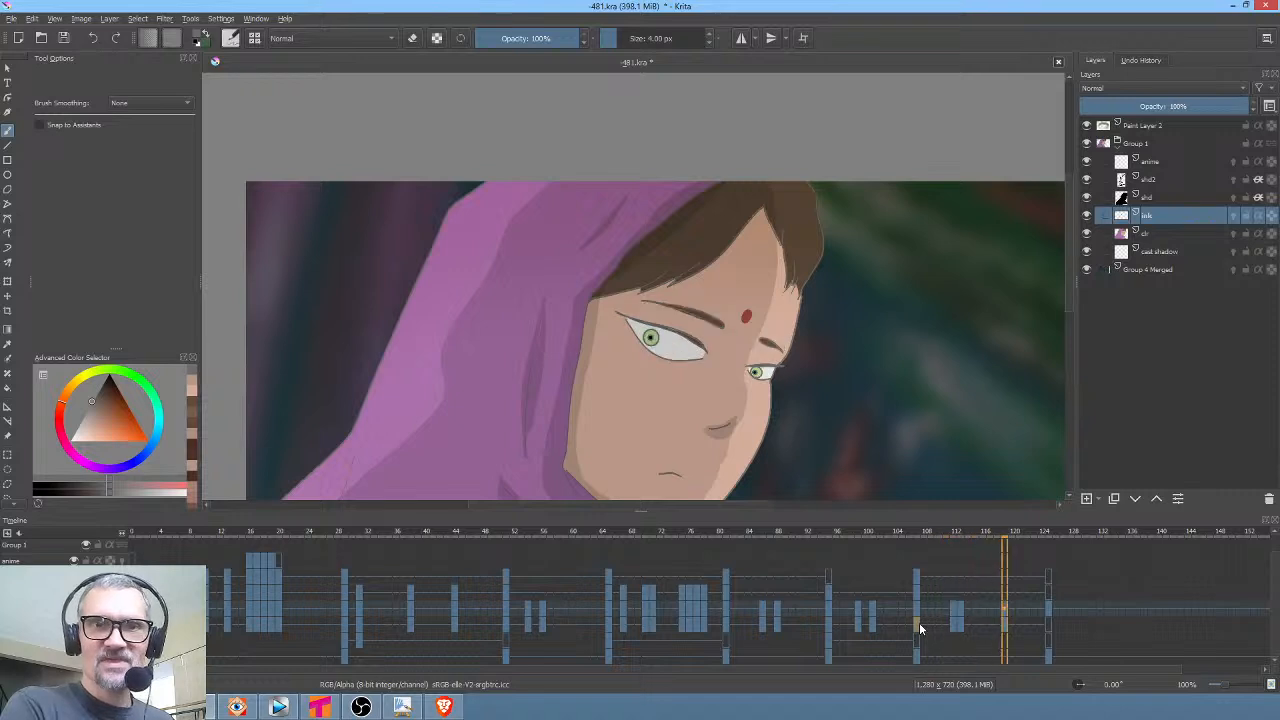
pyautogui.press('space')
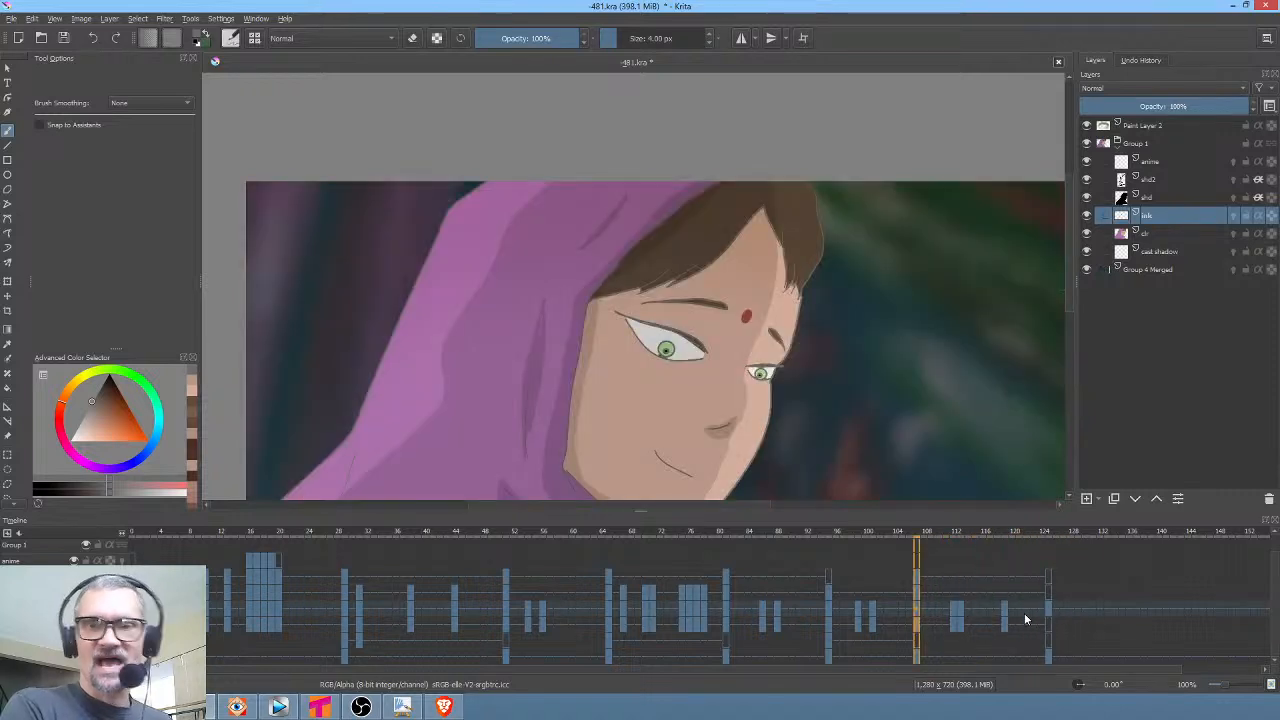
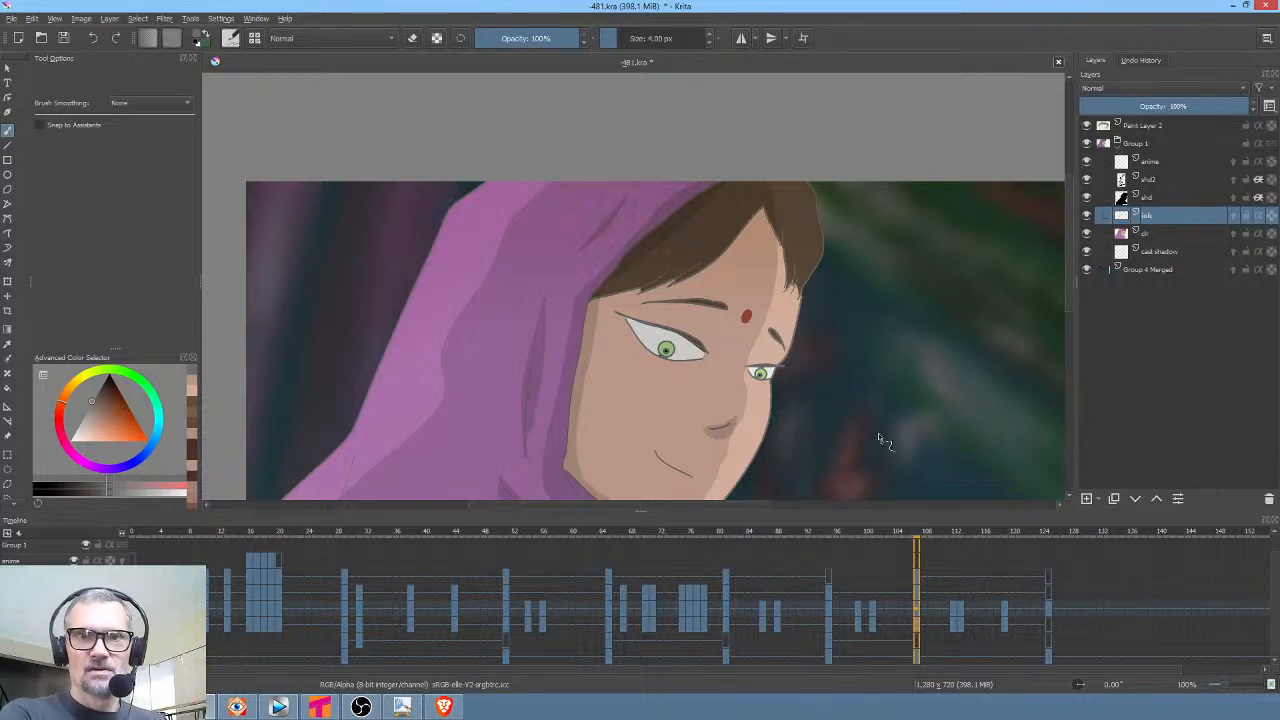
# Go to the timeline's last keyframe column and select the Group 4 Merged background layer
pyautogui.scroll(-2, 841, 378)
pyautogui.moveTo(871, 400); pyautogui.dragTo(808, 340)
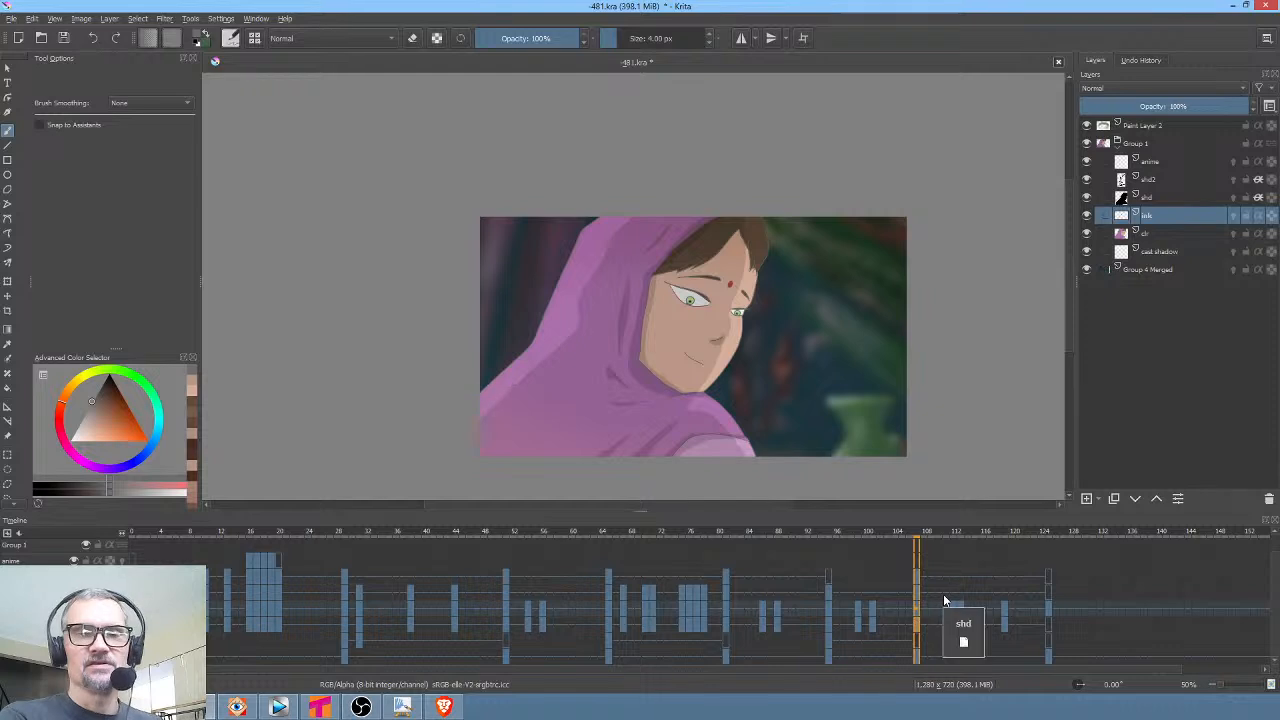
pyautogui.click(1155, 234)
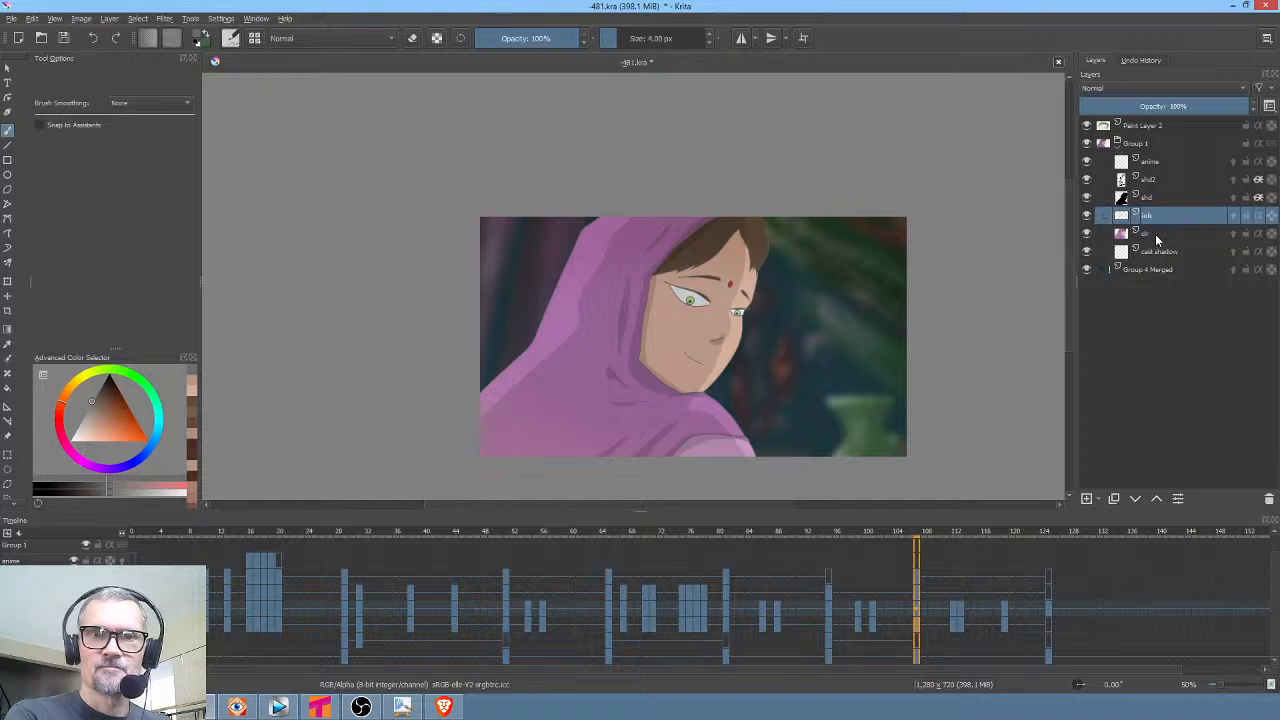
pyautogui.click(1048, 659)
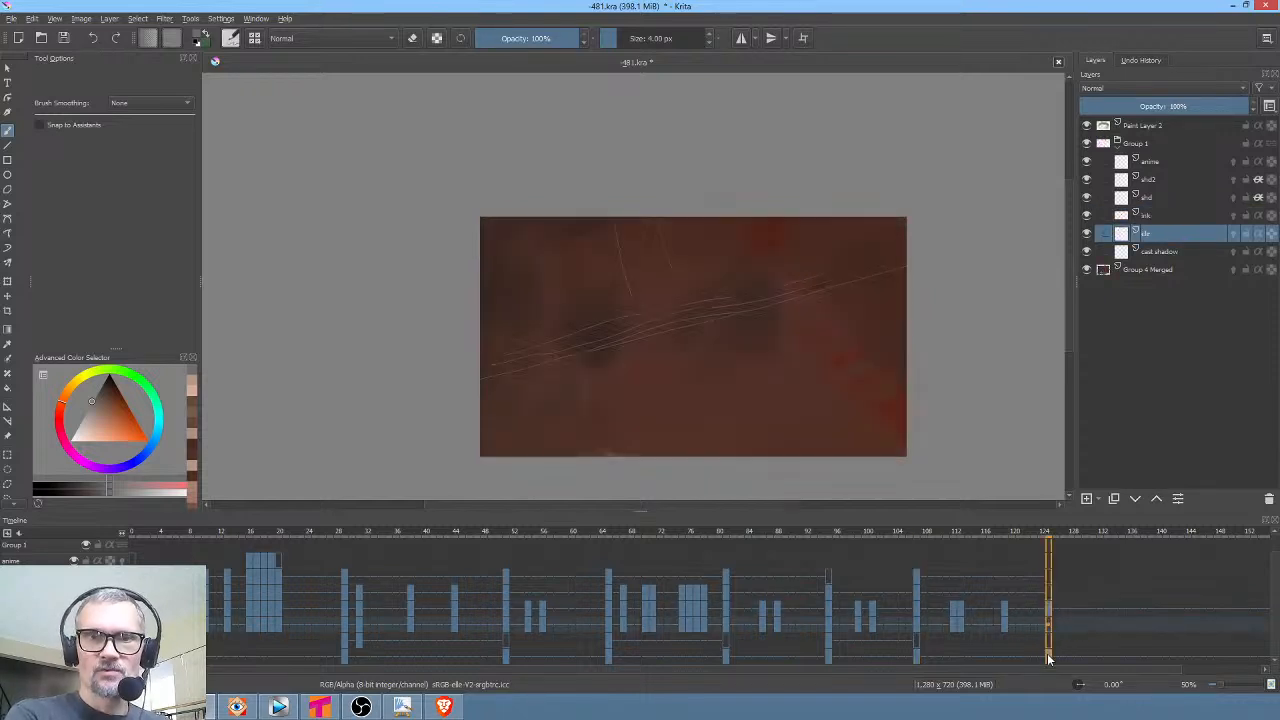
pyautogui.click(1148, 272)
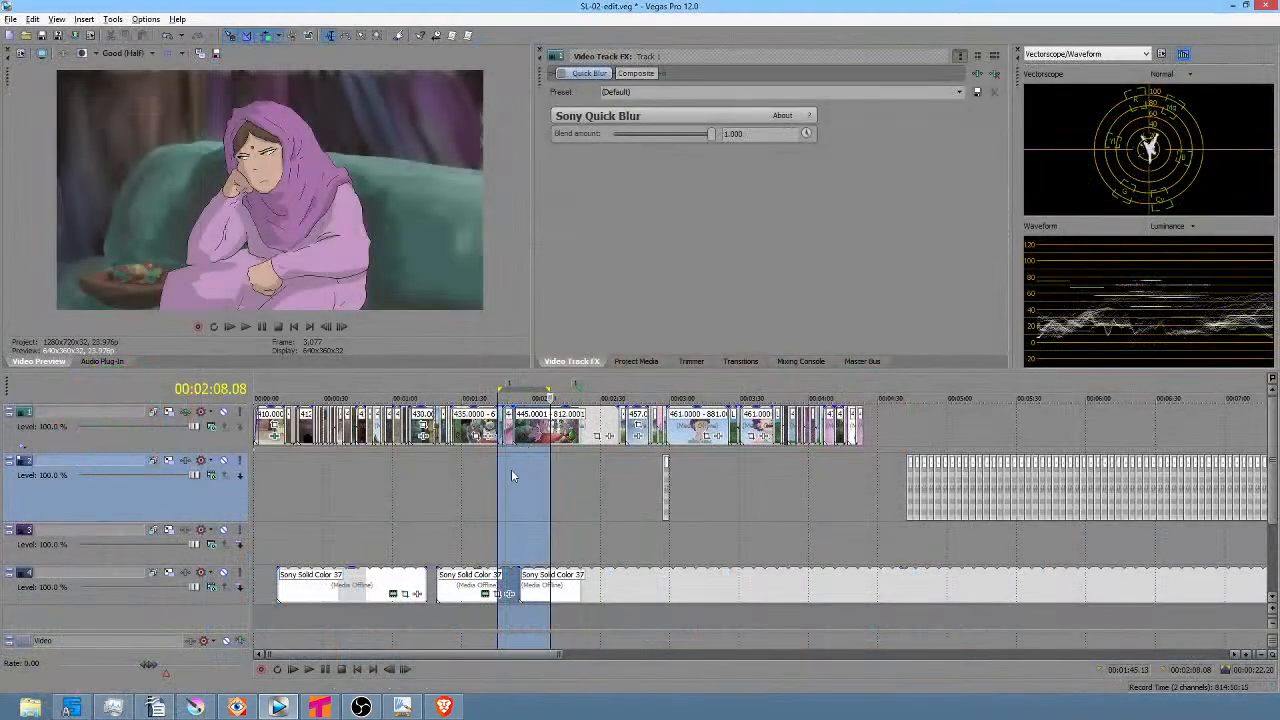
# Switch to Vegas Pro and play the edit from about 1:52 and about 3:47 to review the finished shots
pyautogui.click(511, 469)
pyautogui.press('space')
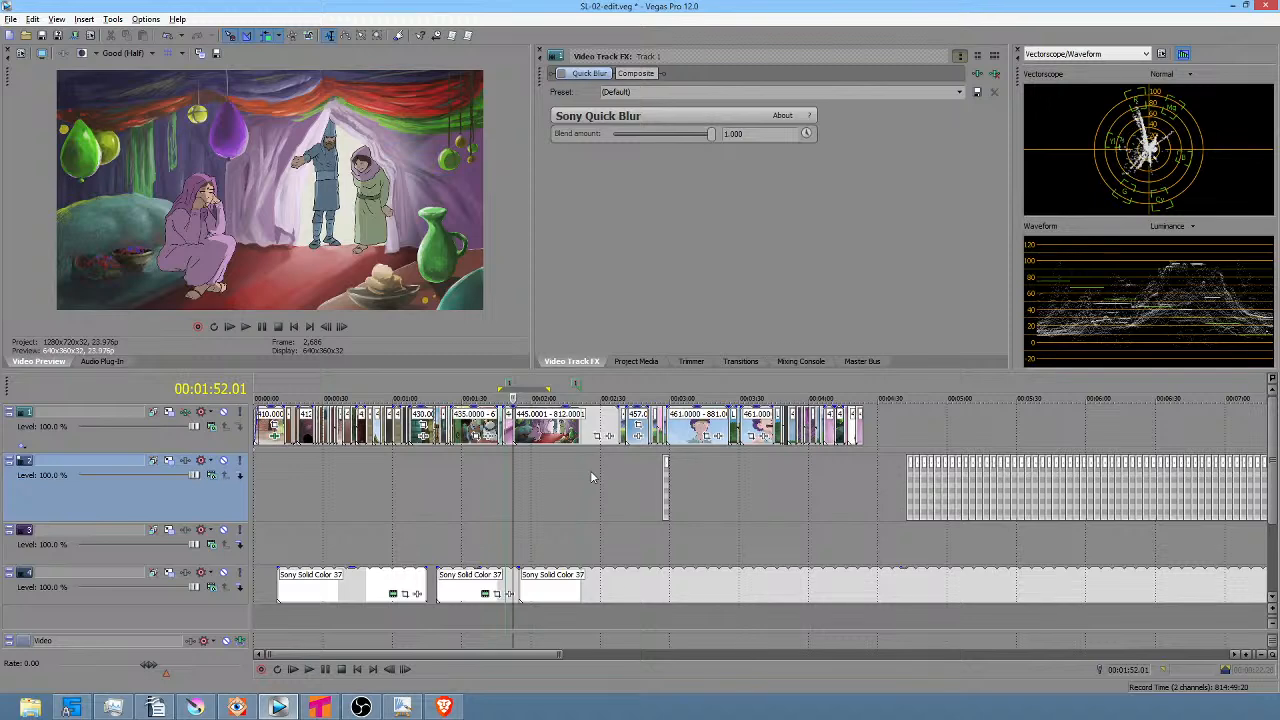
pyautogui.press('space')
pyautogui.click(779, 466)
pyautogui.press('space')
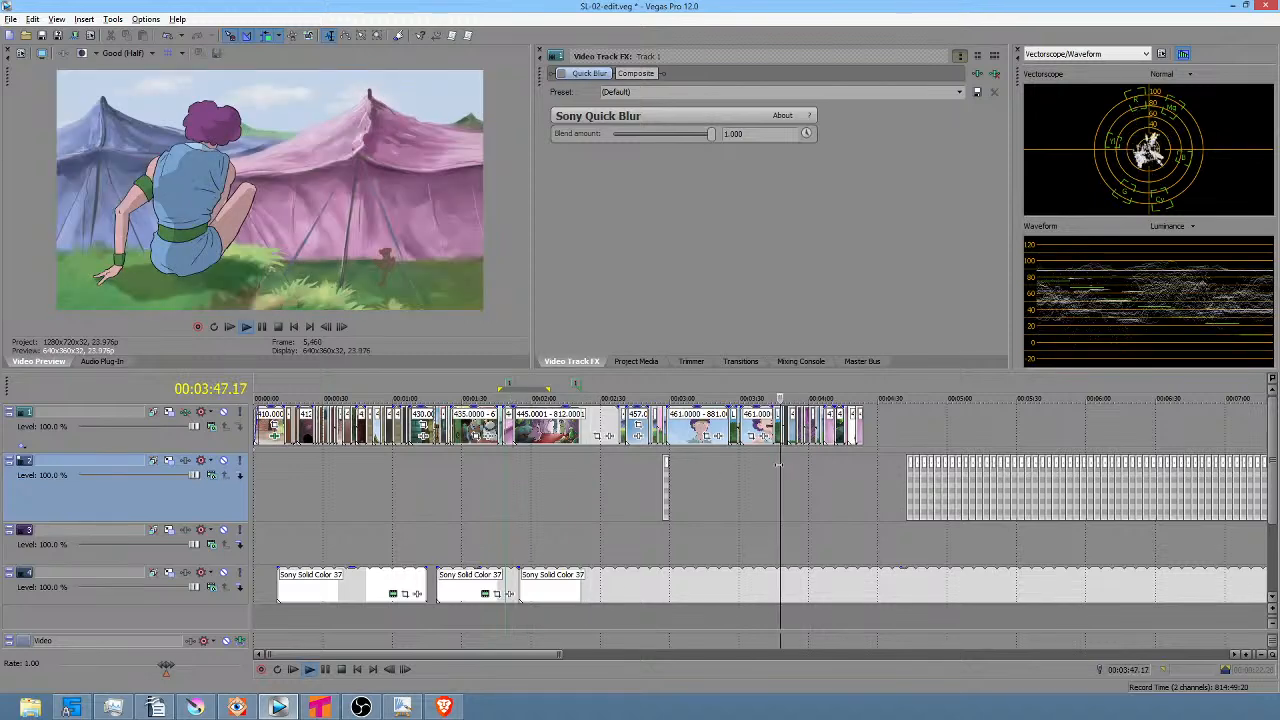
pyautogui.scroll(4, 802, 478)
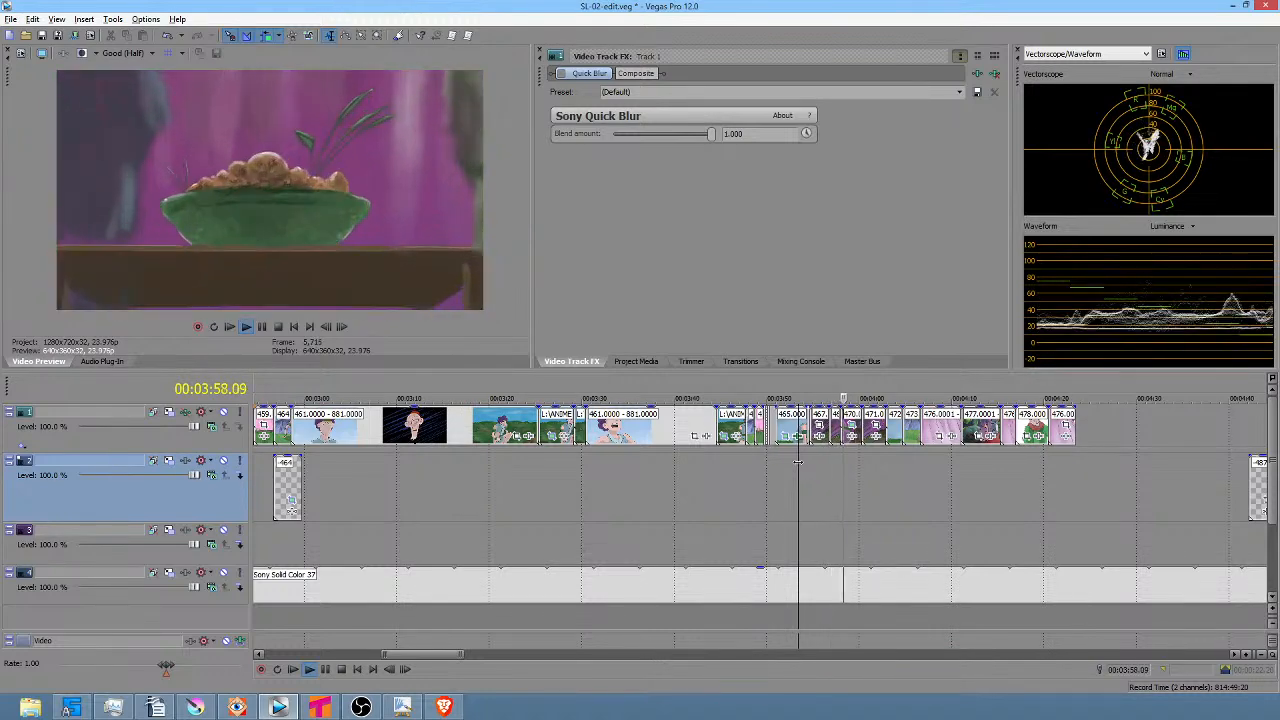
pyautogui.press('space')
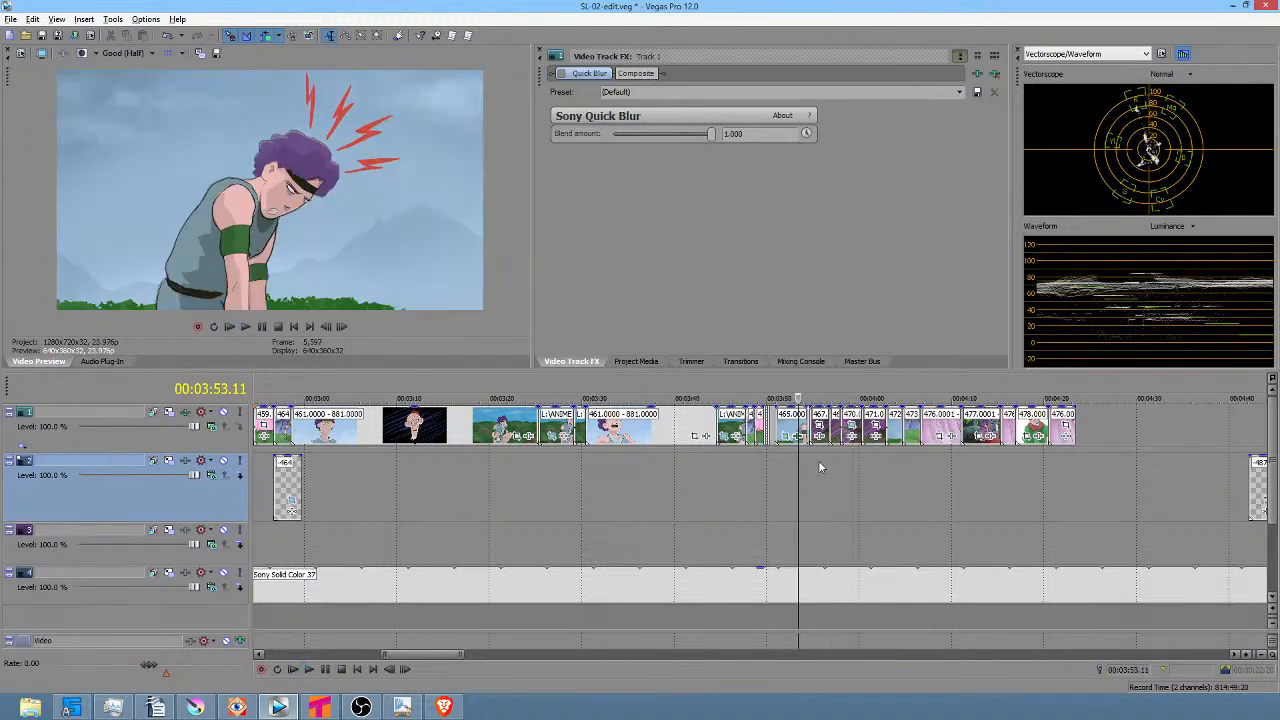
# Replay the edit from clip 467 to examine the monkey and food bowl shots
pyautogui.click(818, 460)
pyautogui.press('space')
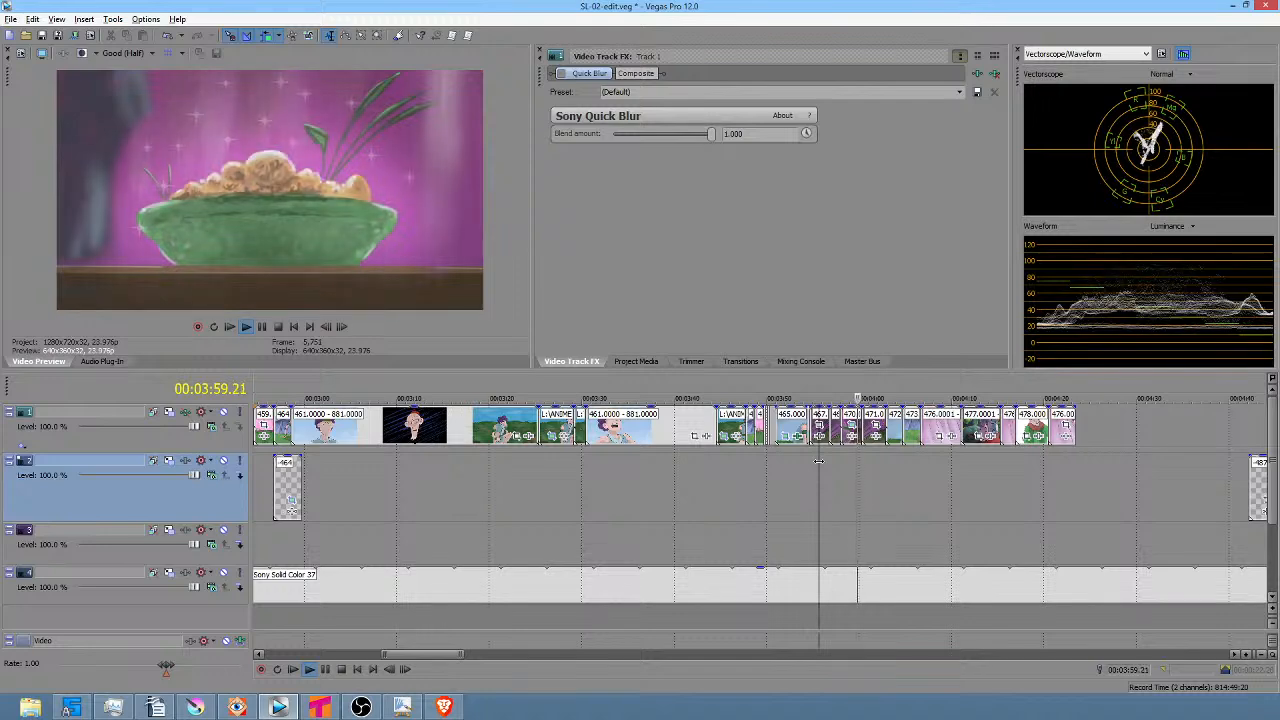
pyautogui.press('space')
pyautogui.press('space')
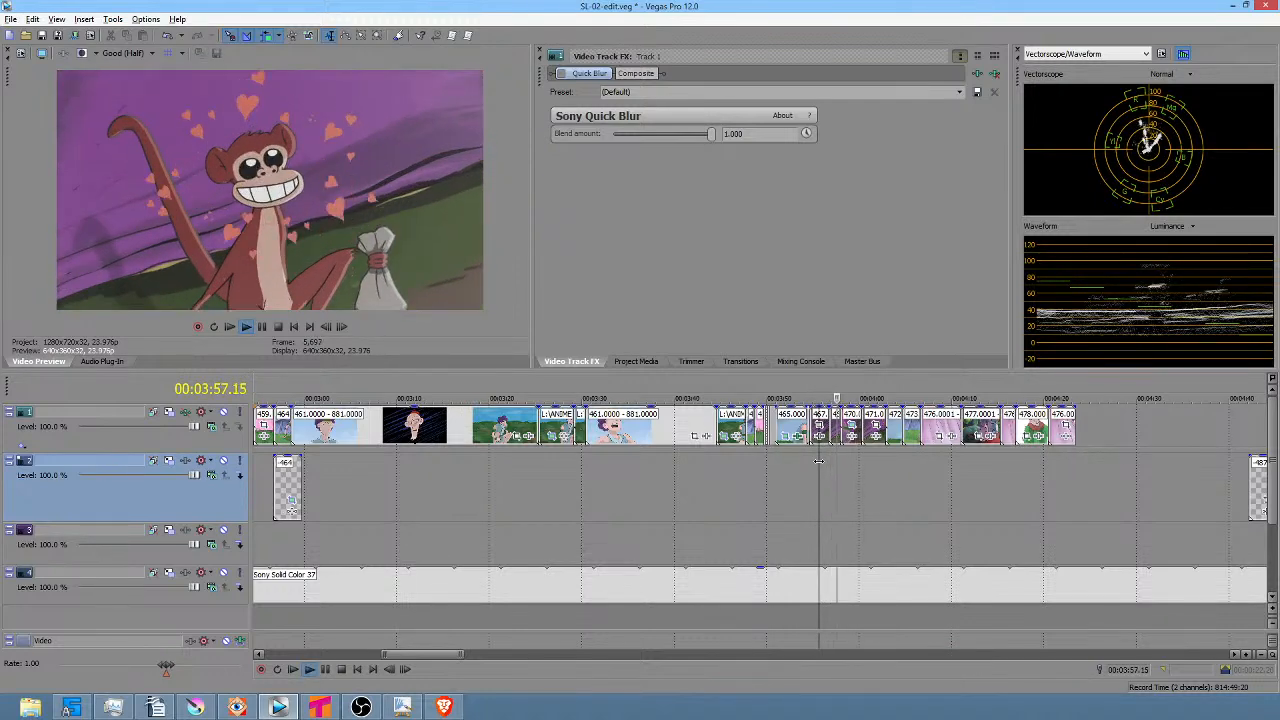
pyautogui.press('space')
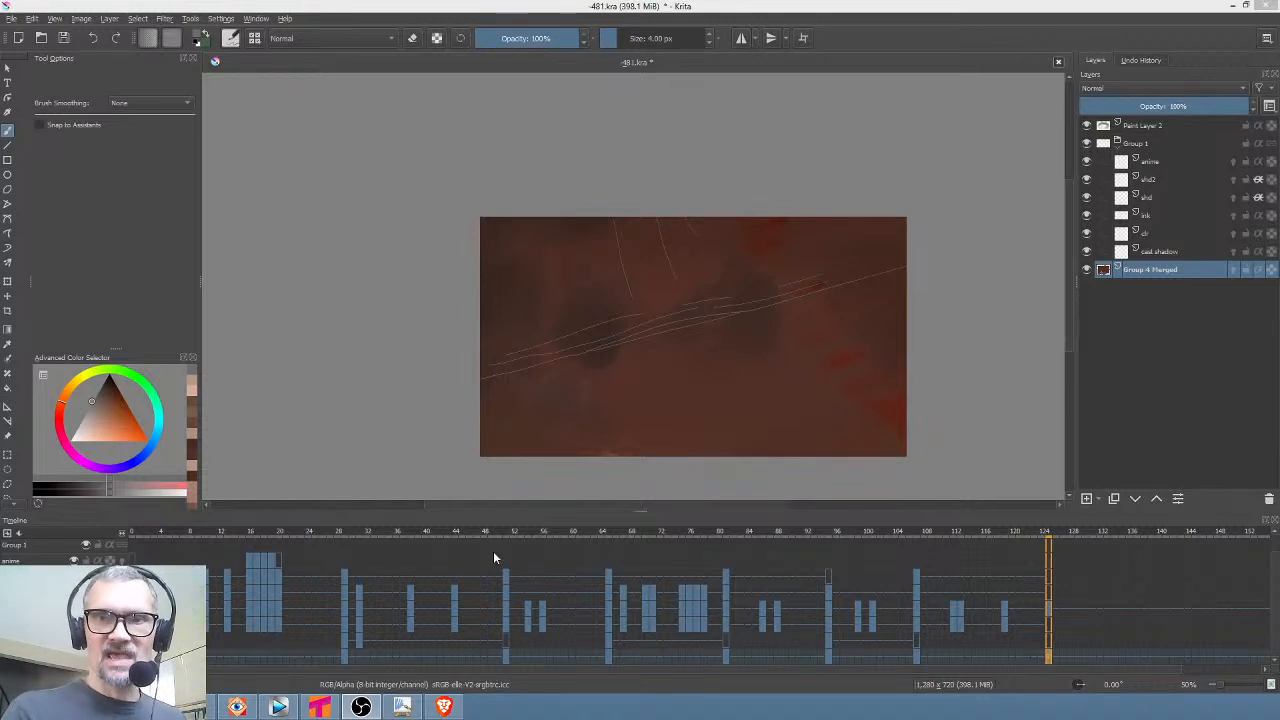
# In Krita, apply a Color Adjustment to Group 4 Merged with the Hue curve's end point at input 18, output 100
pyautogui.moveTo(1169, 268)
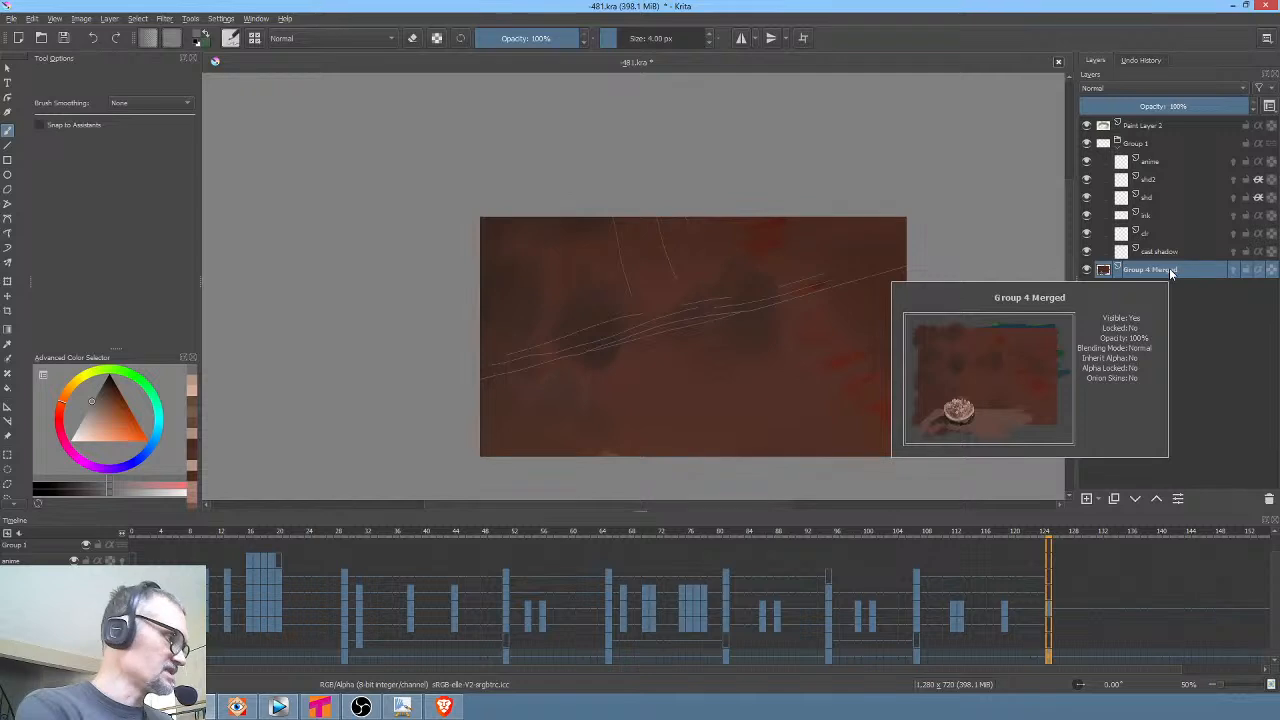
pyautogui.hotkey('ctrl', 'm')
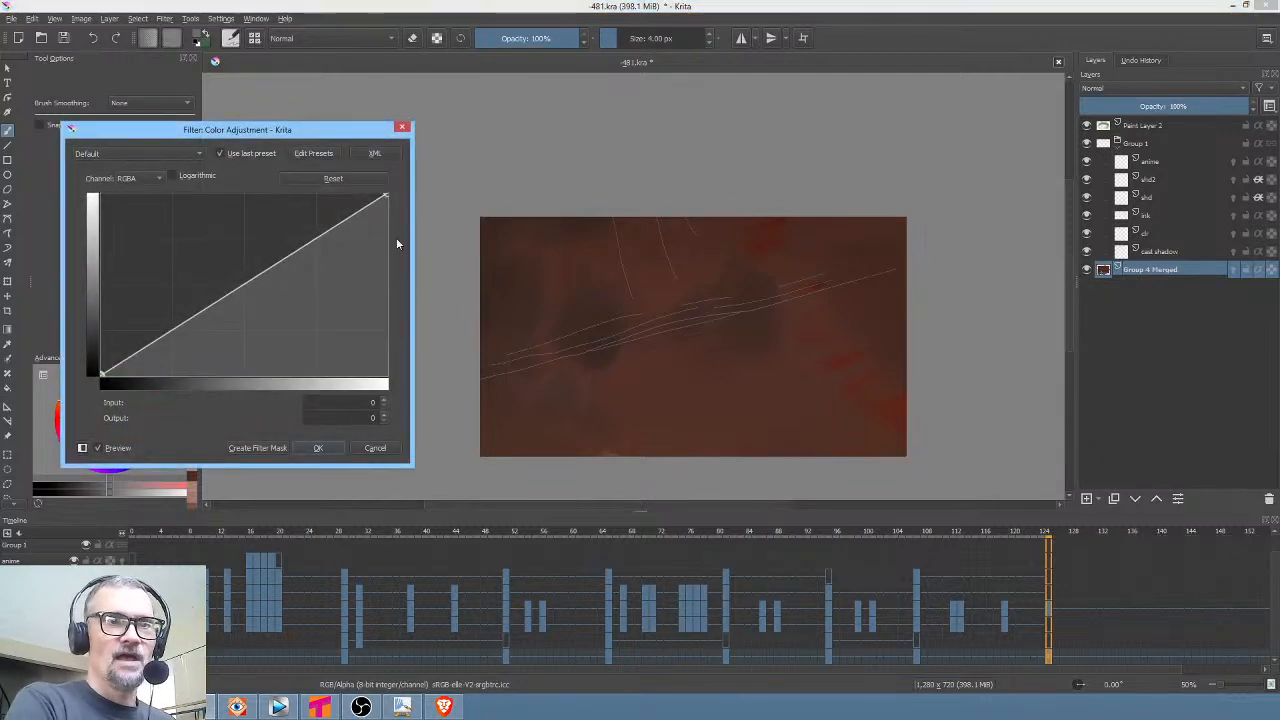
pyautogui.click(150, 155)
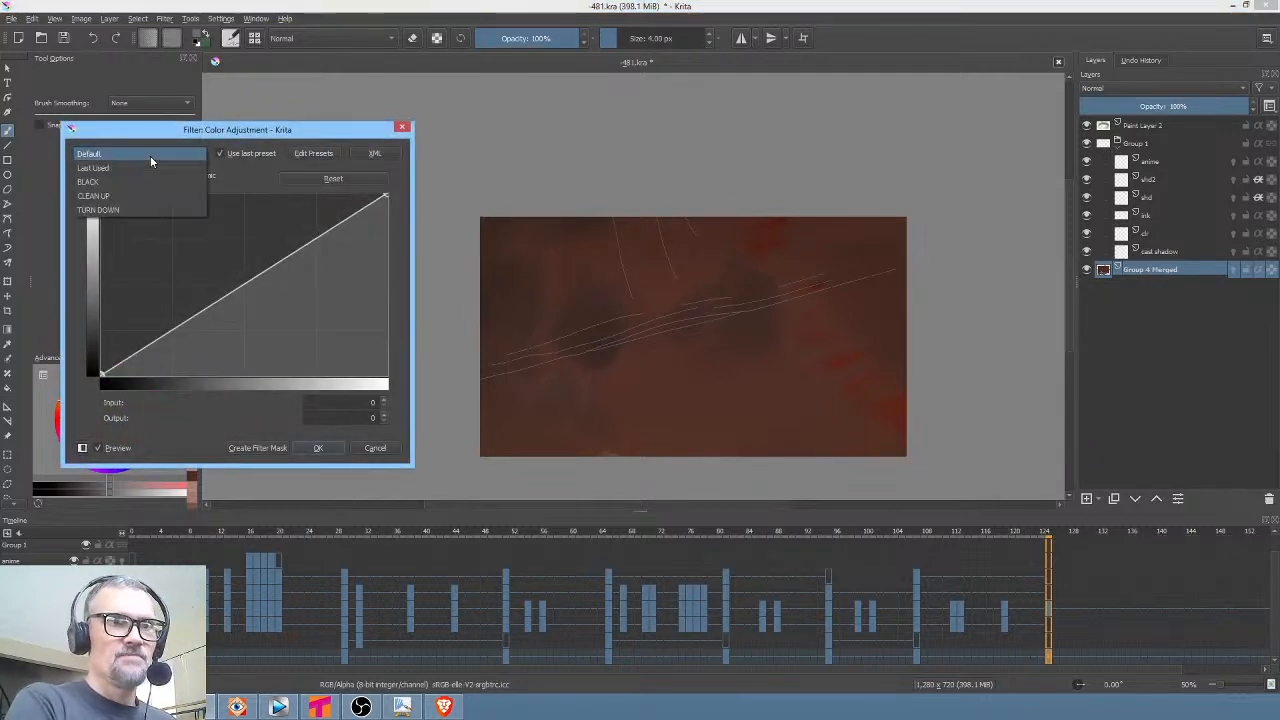
pyautogui.click(150, 157)
pyautogui.click(147, 178)
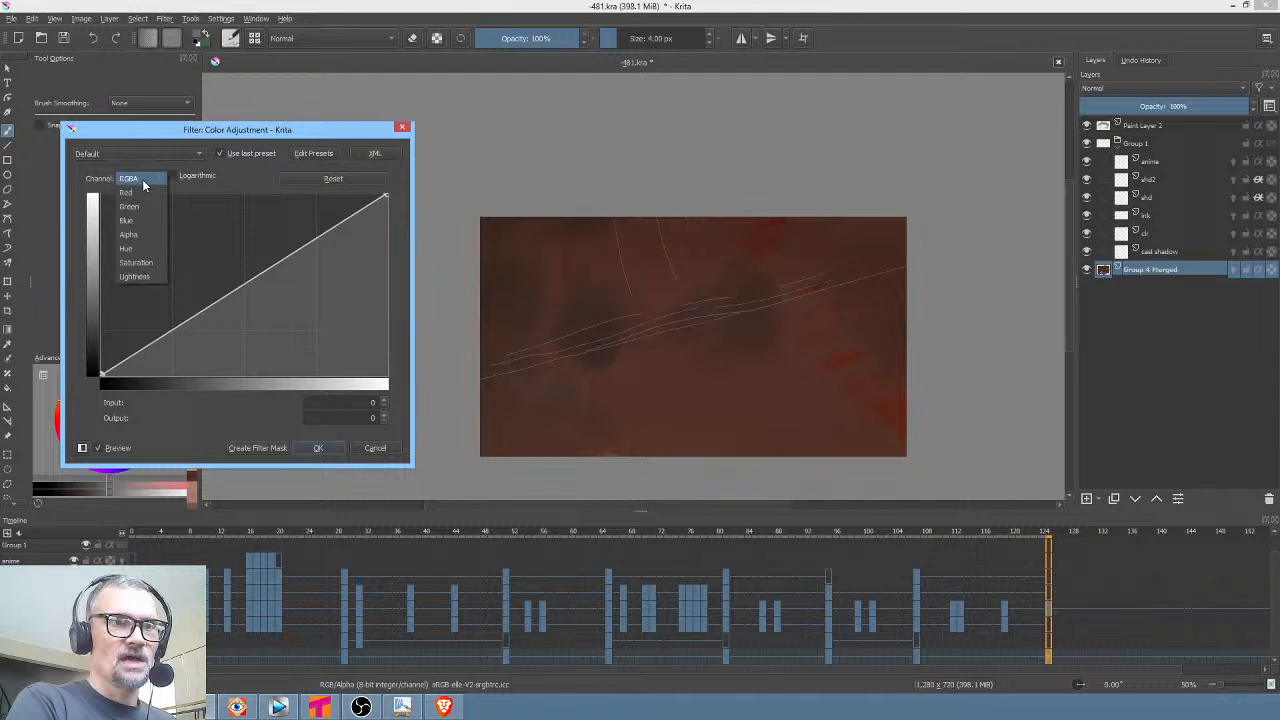
pyautogui.click(146, 248)
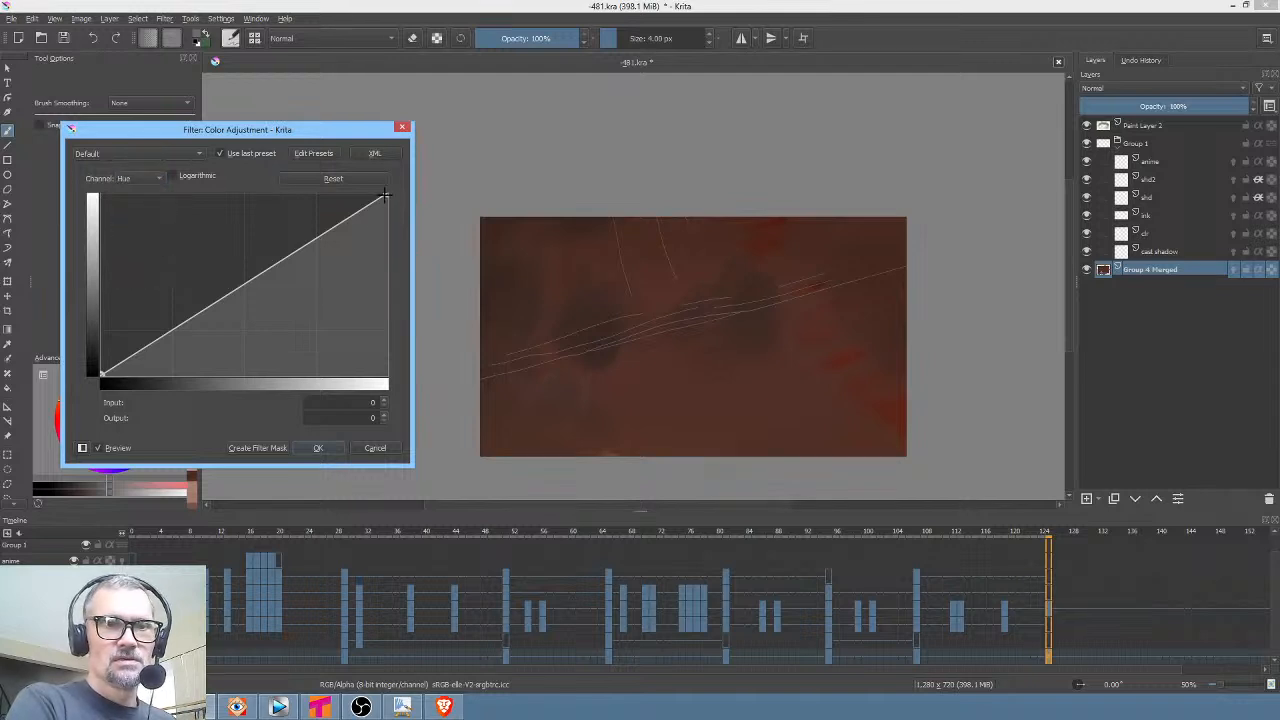
pyautogui.moveTo(384, 196); pyautogui.dragTo(151, 194)
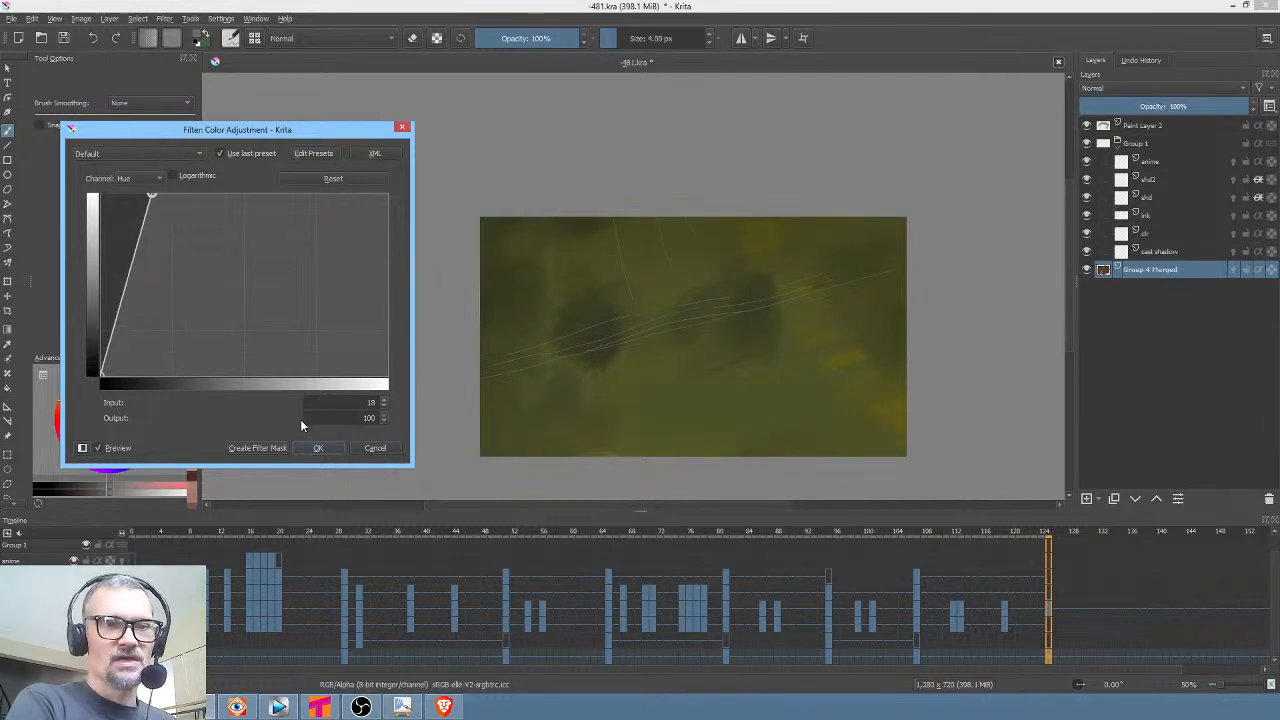
pyautogui.click(318, 448)
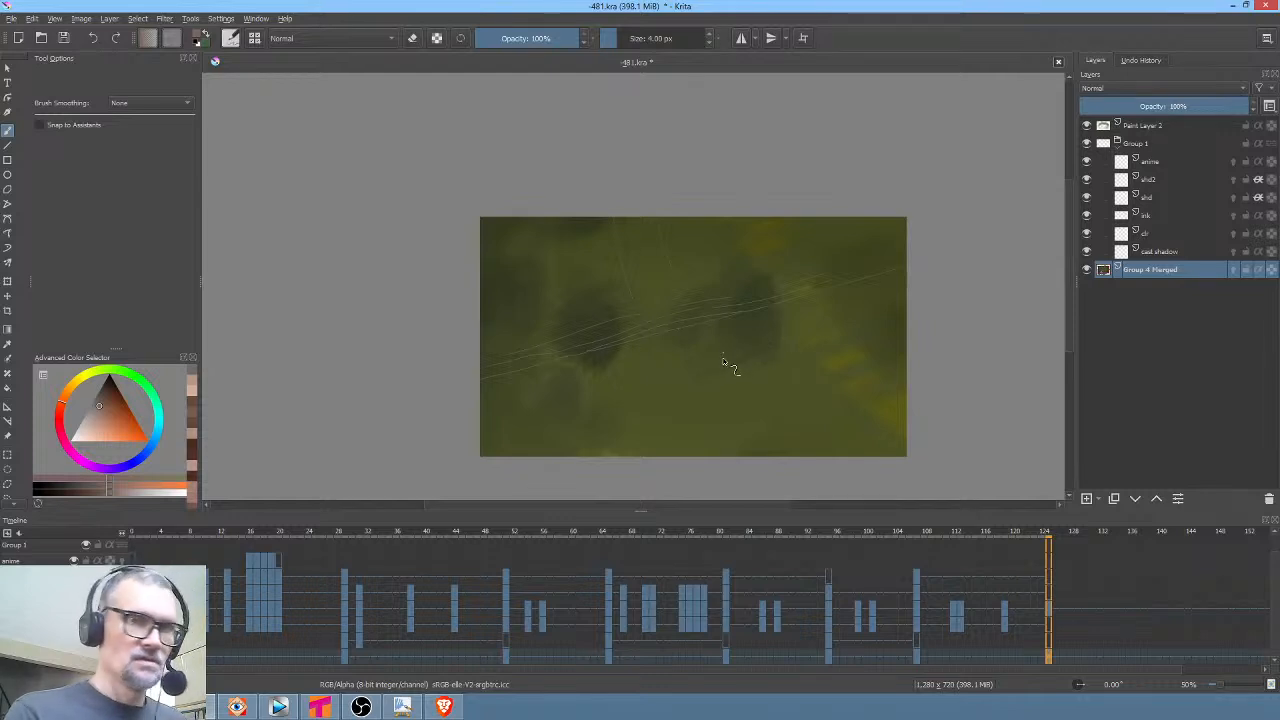
# With the Wet Textured Soft brush at 53.61 px, paint a pinkish-brown diagonal band below the sketch lines on the green background
pyautogui.press('/')
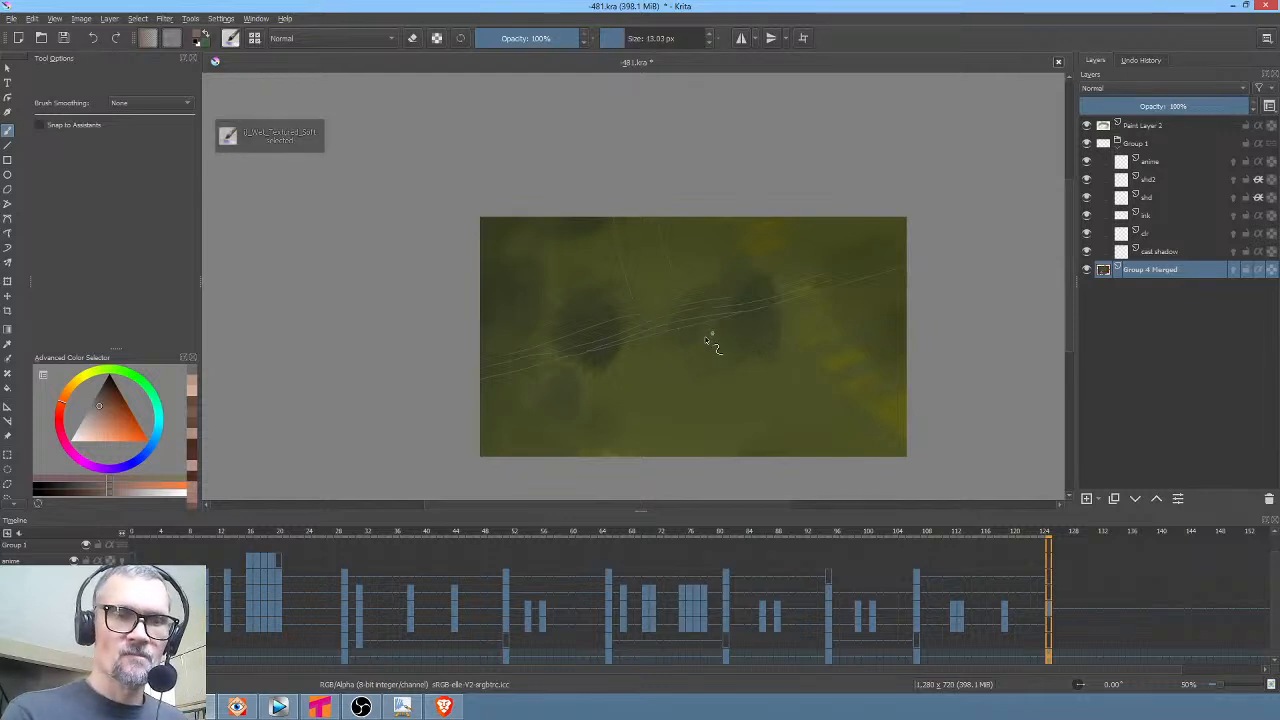
pyautogui.moveTo(706, 343); pyautogui.dragTo(778, 338)
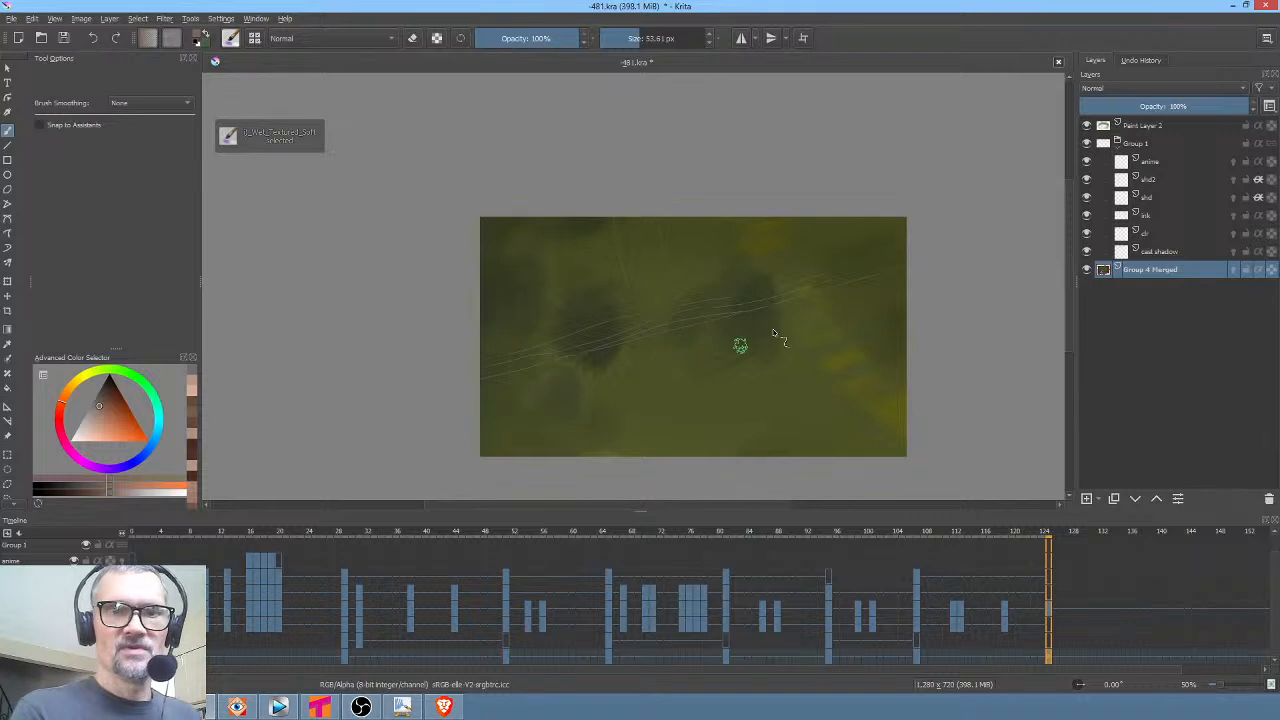
pyautogui.moveTo(688, 338); pyautogui.dragTo(808, 305)
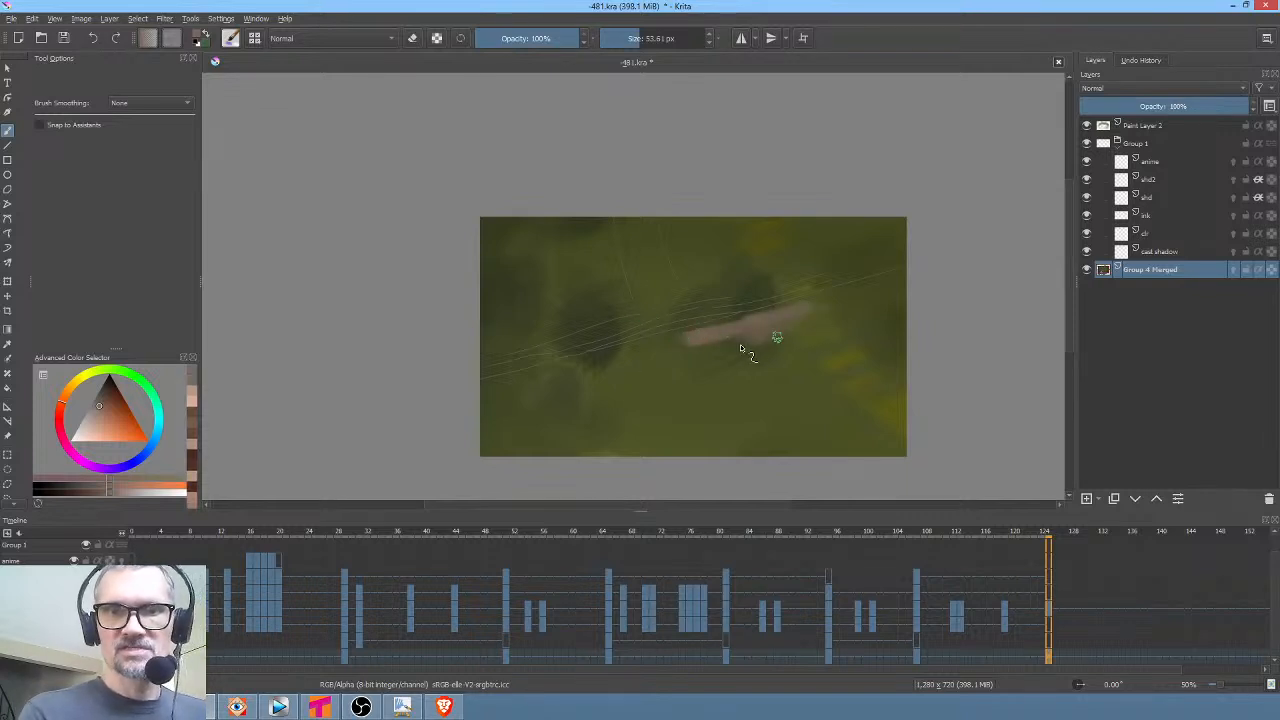
pyautogui.scroll(2, 831, 358)
pyautogui.moveTo(882, 334)
pyautogui.mouseDown()
pyautogui.moveTo(791, 288)
pyautogui.moveTo(789, 260)
pyautogui.moveTo(776, 299)
pyautogui.moveTo(758, 306)
pyautogui.moveTo(768, 292)
pyautogui.moveTo(541, 346)
pyautogui.moveTo(743, 323)
pyautogui.moveTo(731, 333)
pyautogui.moveTo(814, 307)
pyautogui.moveTo(795, 301)
pyautogui.moveTo(781, 337)
pyautogui.moveTo(739, 328)
pyautogui.moveTo(806, 318)
pyautogui.moveTo(844, 295)
pyautogui.moveTo(871, 323)
pyautogui.moveTo(836, 349)
pyautogui.moveTo(831, 323)
pyautogui.moveTo(811, 342)
pyautogui.moveTo(700, 360)
pyautogui.mouseUp()
# Enlarge the brush to 119.86 px and broaden the pinkish-brown band towards the background's left side
pyautogui.press(']')
pyautogui.press(']')
pyautogui.press(']')
pyautogui.moveTo(837, 371)
pyautogui.mouseDown()
pyautogui.moveTo(691, 351)
pyautogui.moveTo(653, 380)
pyautogui.moveTo(788, 383)
pyautogui.moveTo(841, 336)
pyautogui.moveTo(977, 289)
pyautogui.moveTo(639, 342)
pyautogui.moveTo(528, 382)
pyautogui.moveTo(565, 345)
pyautogui.moveTo(368, 403)
pyautogui.mouseUp()
# Paint a soft pinkish-brown patch in the background's lower-left corner and choose a darker brown as the brush colour
pyautogui.middleClick(686, 386)
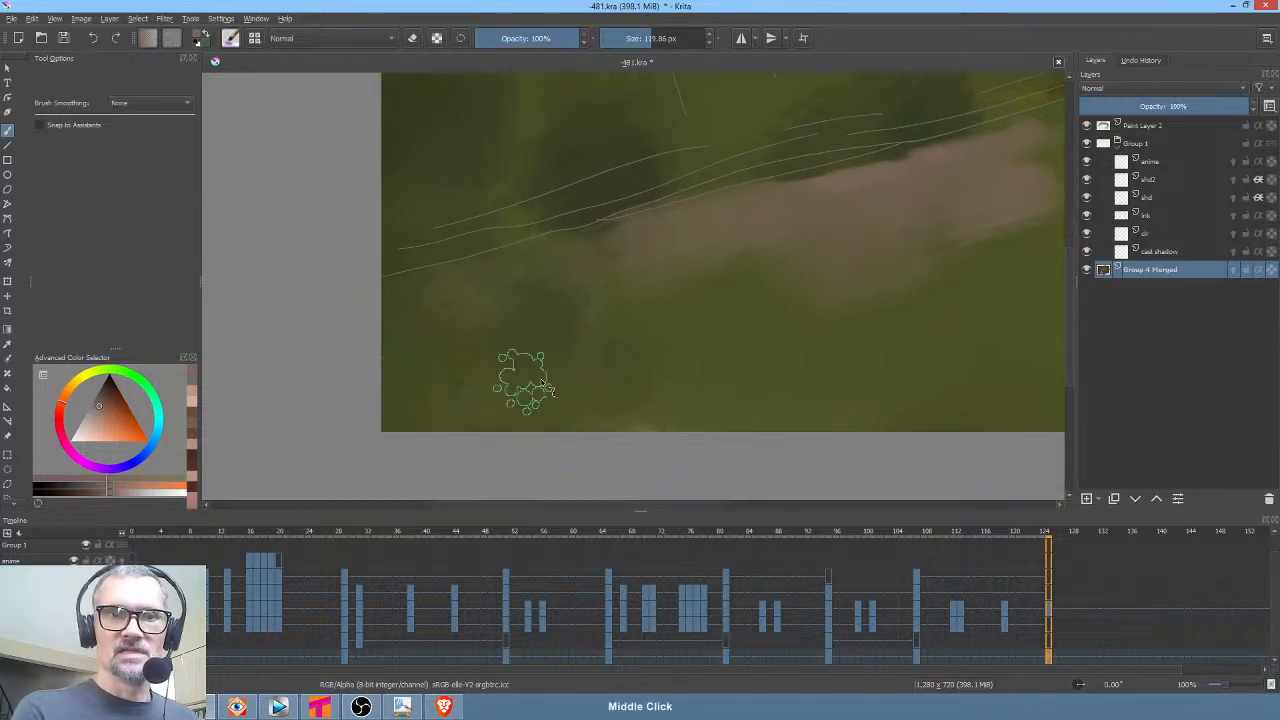
pyautogui.moveTo(493, 419)
pyautogui.mouseDown()
pyautogui.moveTo(537, 426)
pyautogui.moveTo(471, 430)
pyautogui.moveTo(420, 414)
pyautogui.mouseUp()
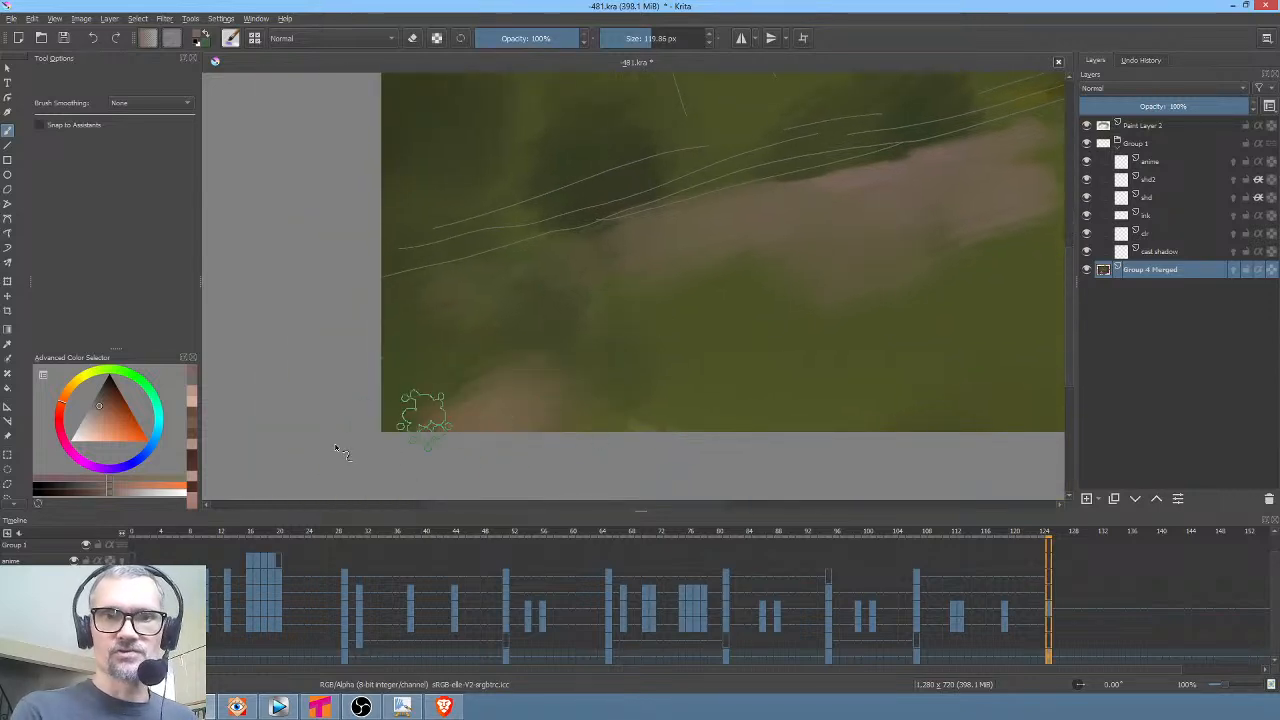
pyautogui.moveTo(746, 396)
pyautogui.mouseDown()
pyautogui.moveTo(510, 405)
pyautogui.moveTo(531, 383)
pyautogui.moveTo(373, 411)
pyautogui.moveTo(407, 400)
pyautogui.moveTo(318, 440)
pyautogui.mouseUp()
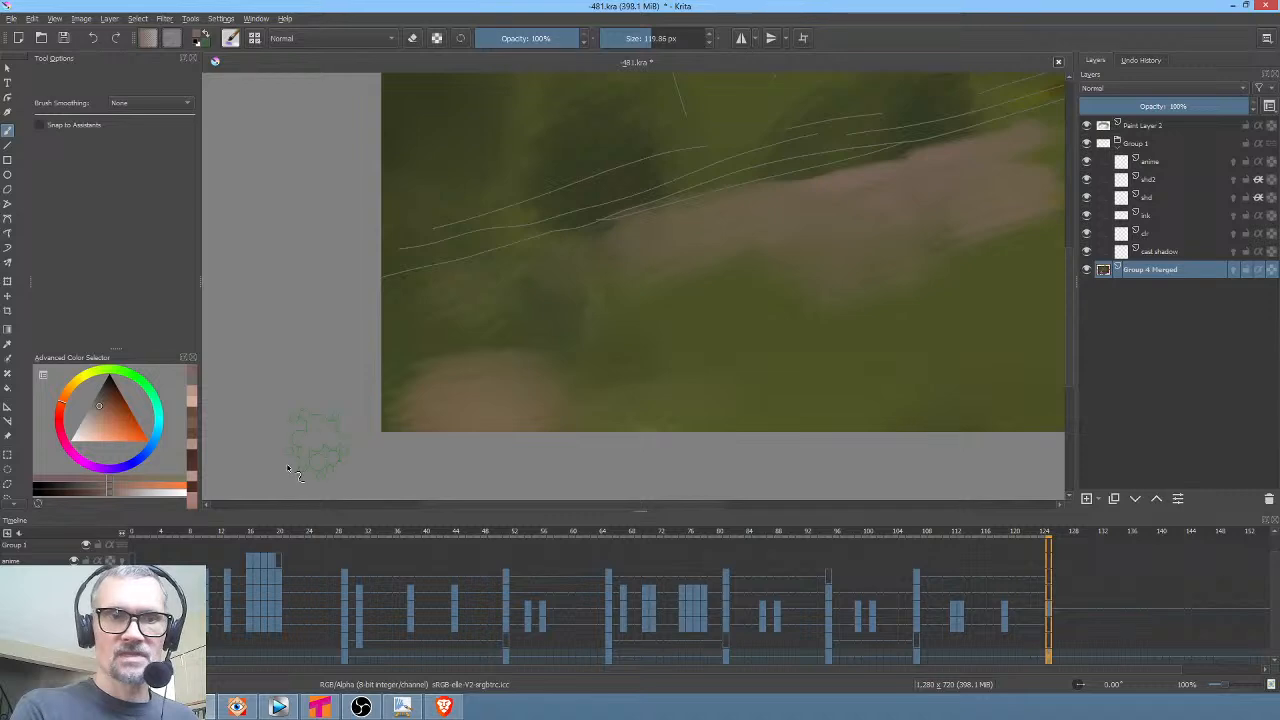
pyautogui.click(104, 401)
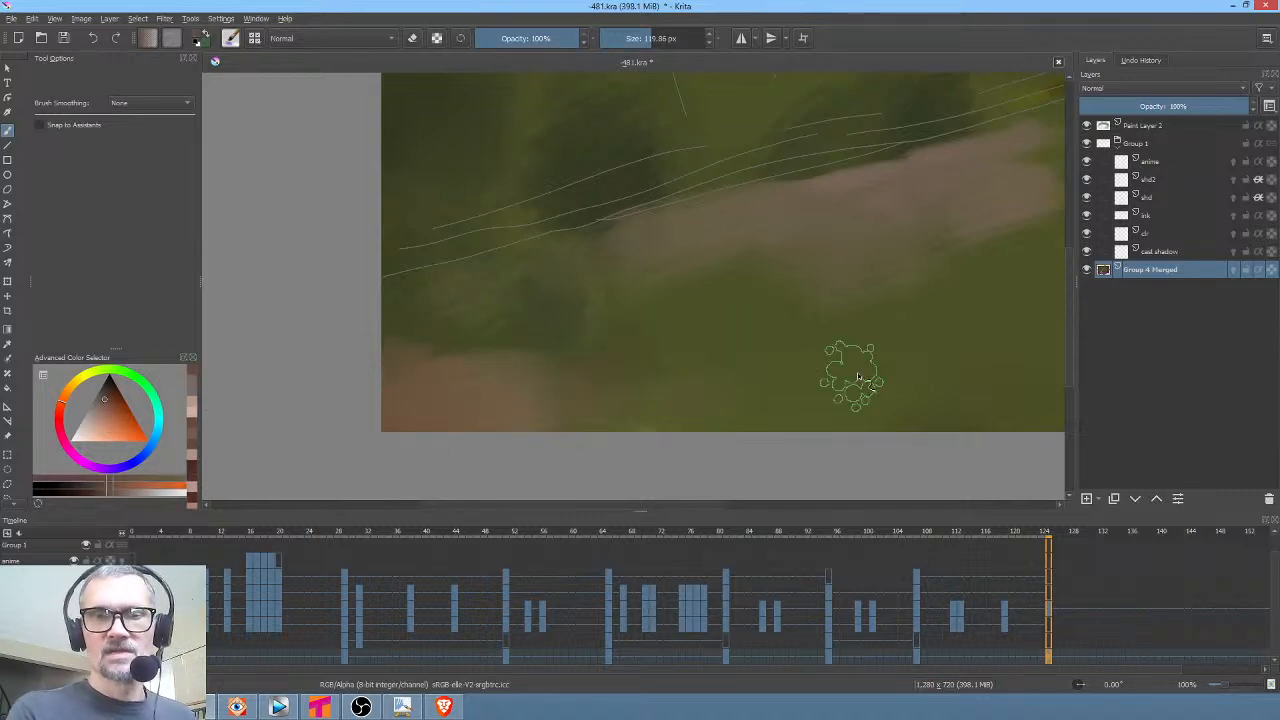
# Paint a brown patch in the background's lower-right corner with the 119.86 px brush, extending the pinkish-brown band
pyautogui.middleClick(962, 346)
pyautogui.scroll(-2, 723, 374)
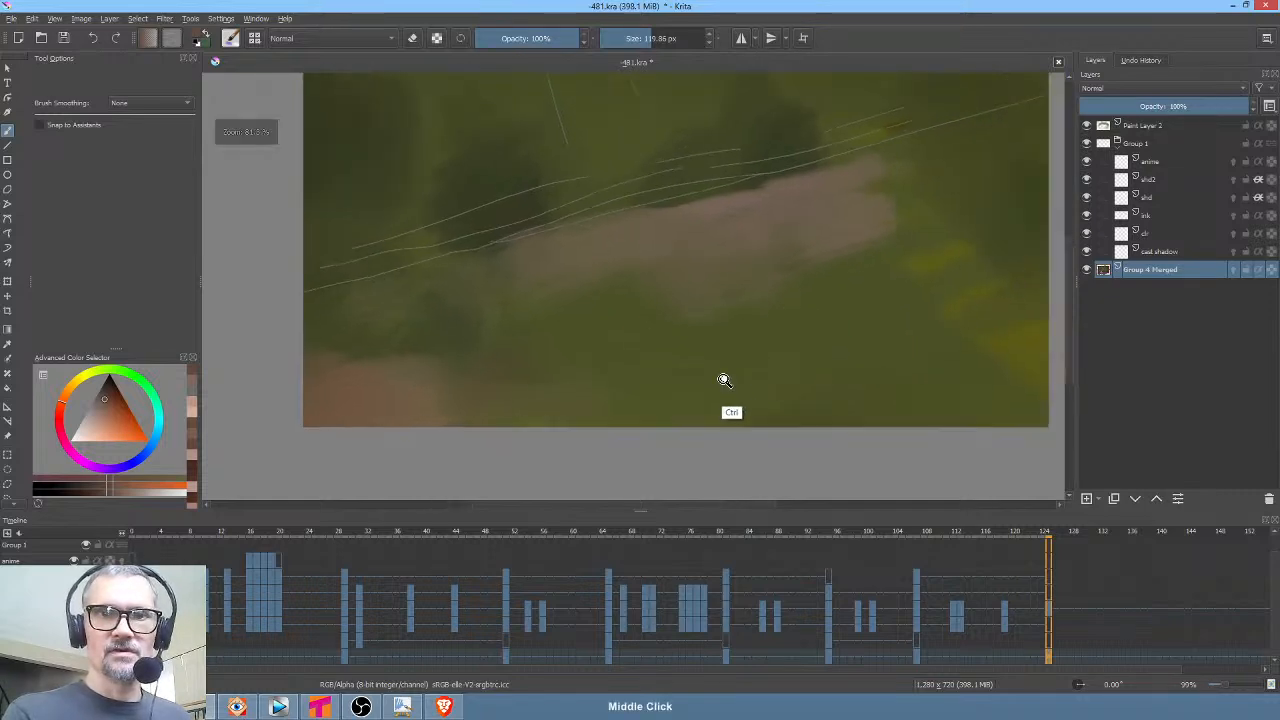
pyautogui.moveTo(942, 362)
pyautogui.mouseDown()
pyautogui.moveTo(928, 391)
pyautogui.moveTo(976, 358)
pyautogui.moveTo(909, 352)
pyautogui.mouseUp()
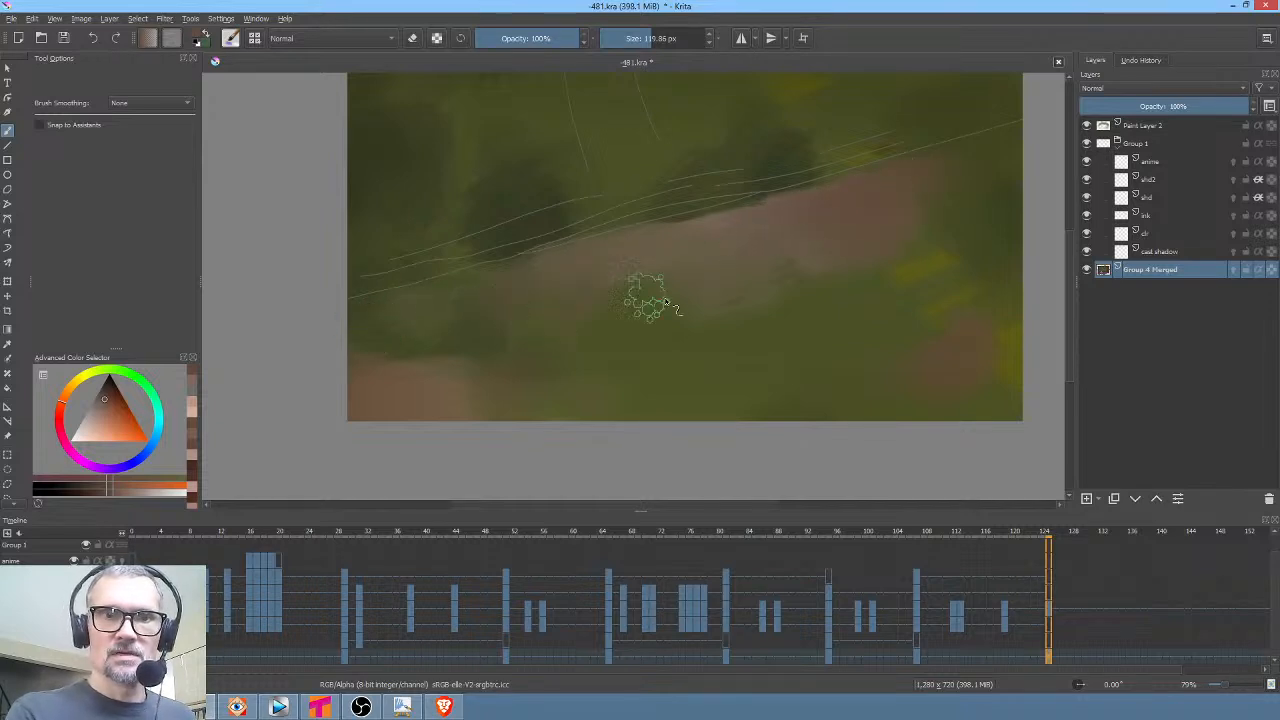
# Sample the olive green and paint it over the brown band's lower edge and the lower-left patch, reducing the brush to 56.17 px
pyautogui.keyDown('ctrl'); pyautogui.click(709, 362); pyautogui.keyUp('ctrl')
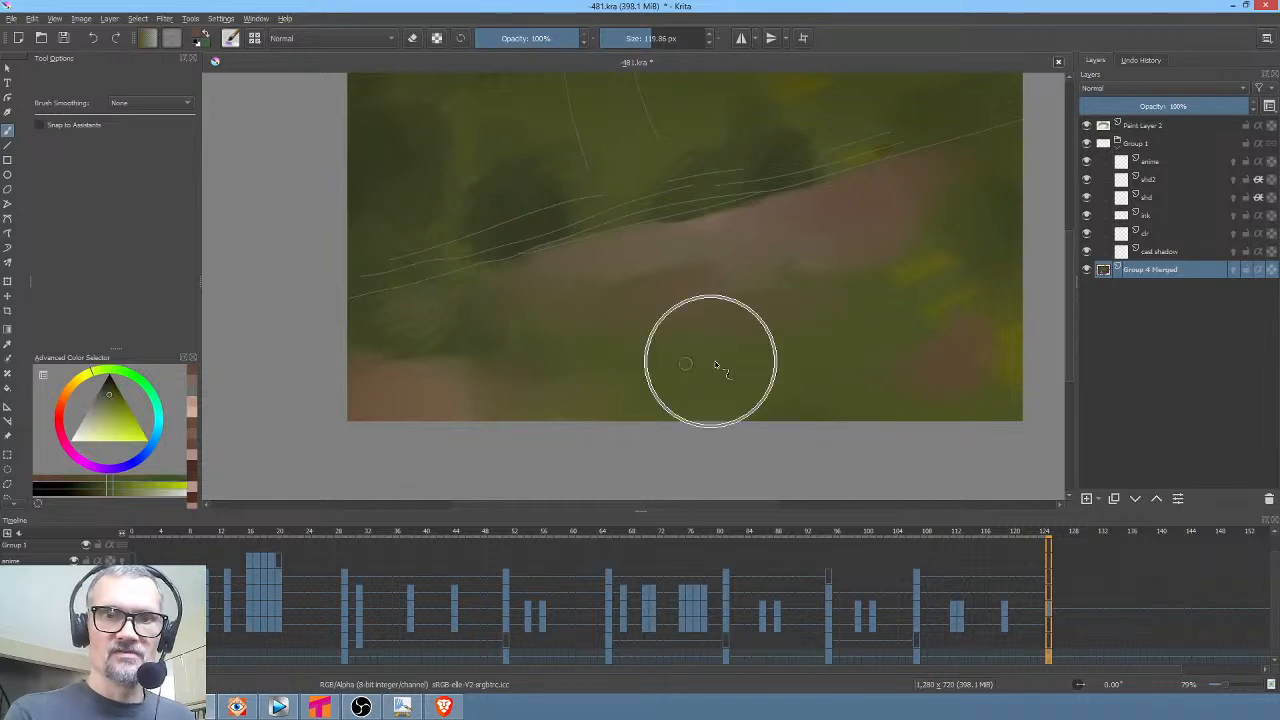
pyautogui.moveTo(845, 320); pyautogui.dragTo(740, 345)
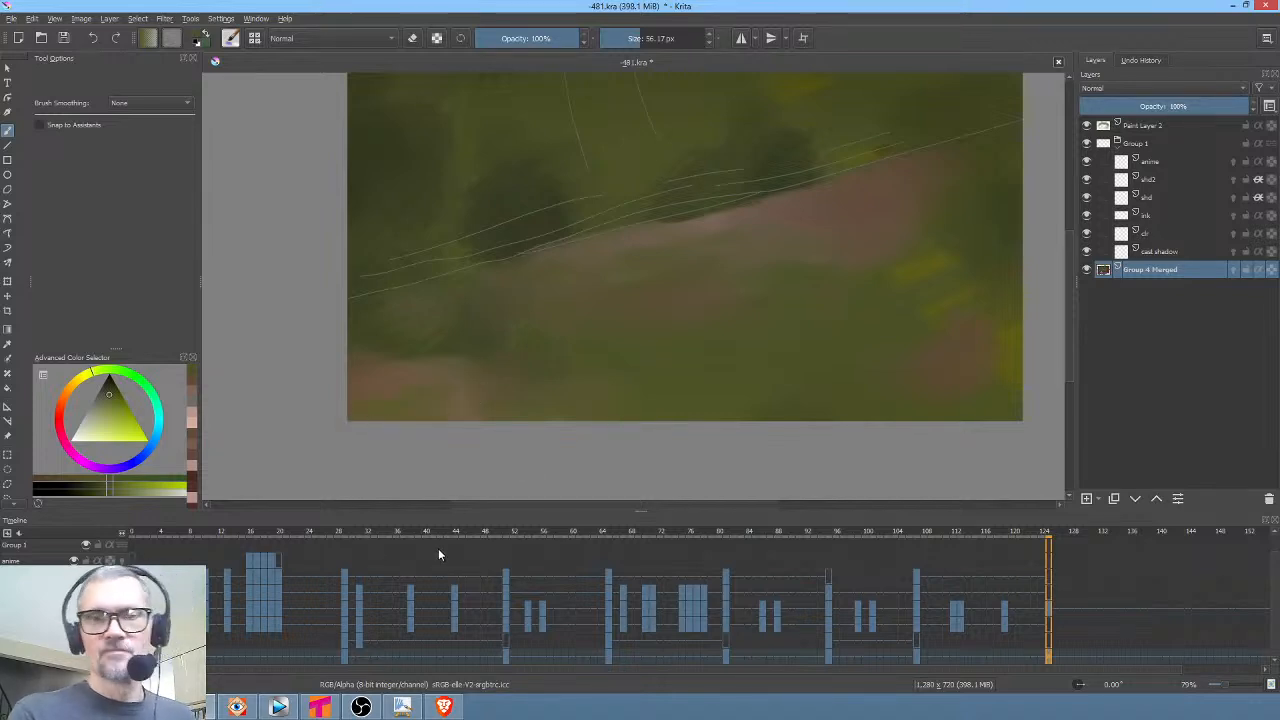
pyautogui.moveTo(764, 338); pyautogui.dragTo(712, 395)
# With a lighter green and a 17.39 px brush, paint grass tufts above the lower-left brown patch and along the background's lower edge
pyautogui.keyDown('ctrl'); pyautogui.click(763, 337); pyautogui.keyUp('ctrl')
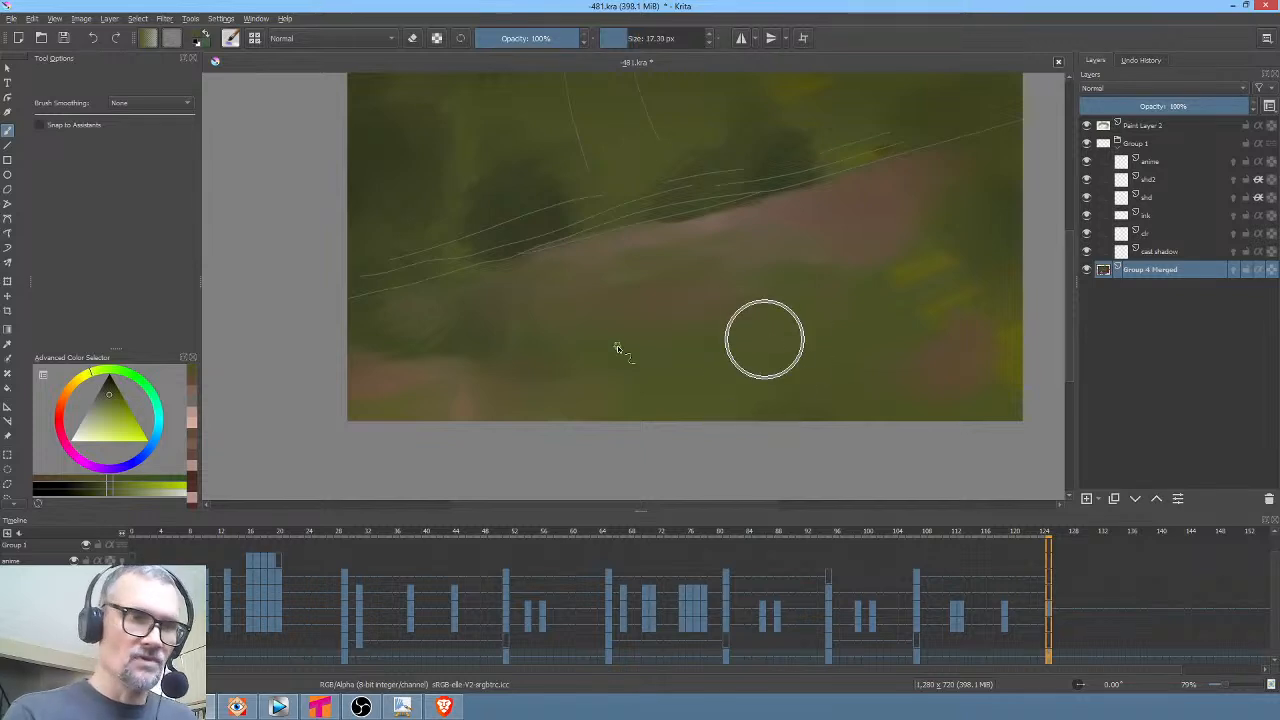
pyautogui.moveTo(411, 369)
pyautogui.mouseDown()
pyautogui.moveTo(449, 319)
pyautogui.moveTo(424, 374)
pyautogui.moveTo(459, 329)
pyautogui.moveTo(431, 371)
pyautogui.moveTo(480, 342)
pyautogui.moveTo(433, 378)
pyautogui.moveTo(424, 336)
pyautogui.mouseUp()
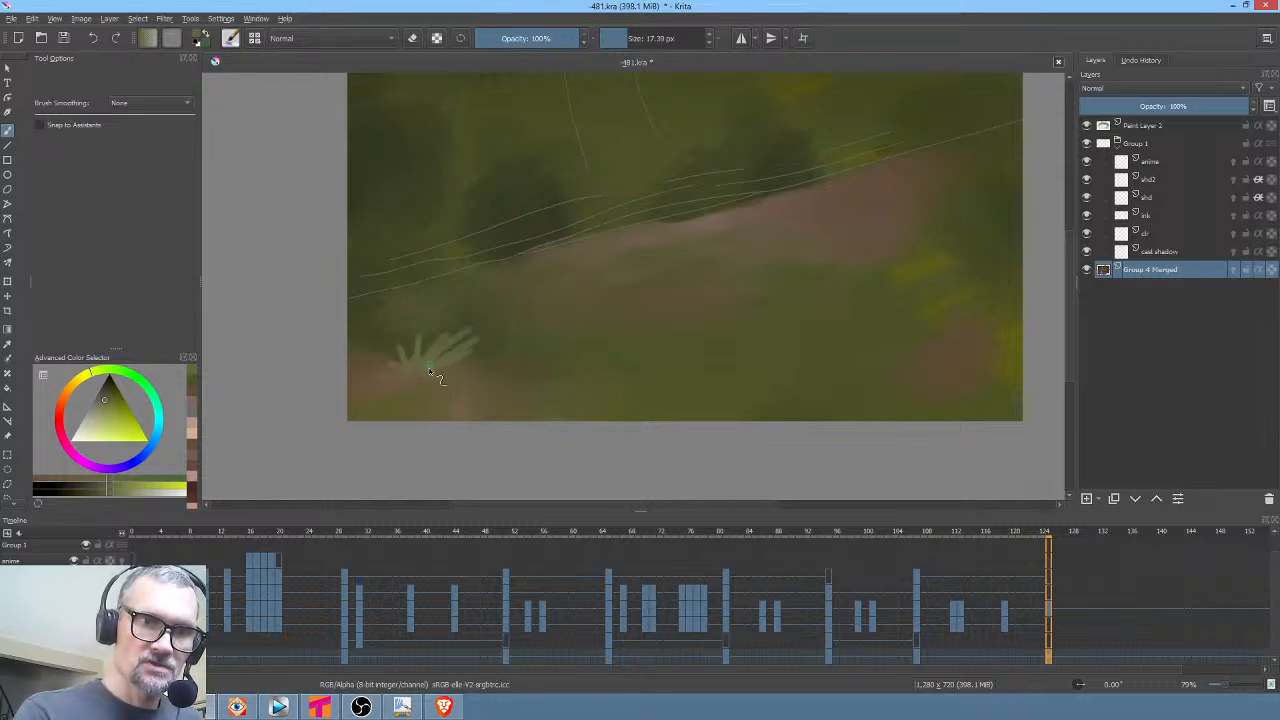
pyautogui.keyDown('ctrl'); pyautogui.middleClick(583, 343); pyautogui.keyUp('ctrl')
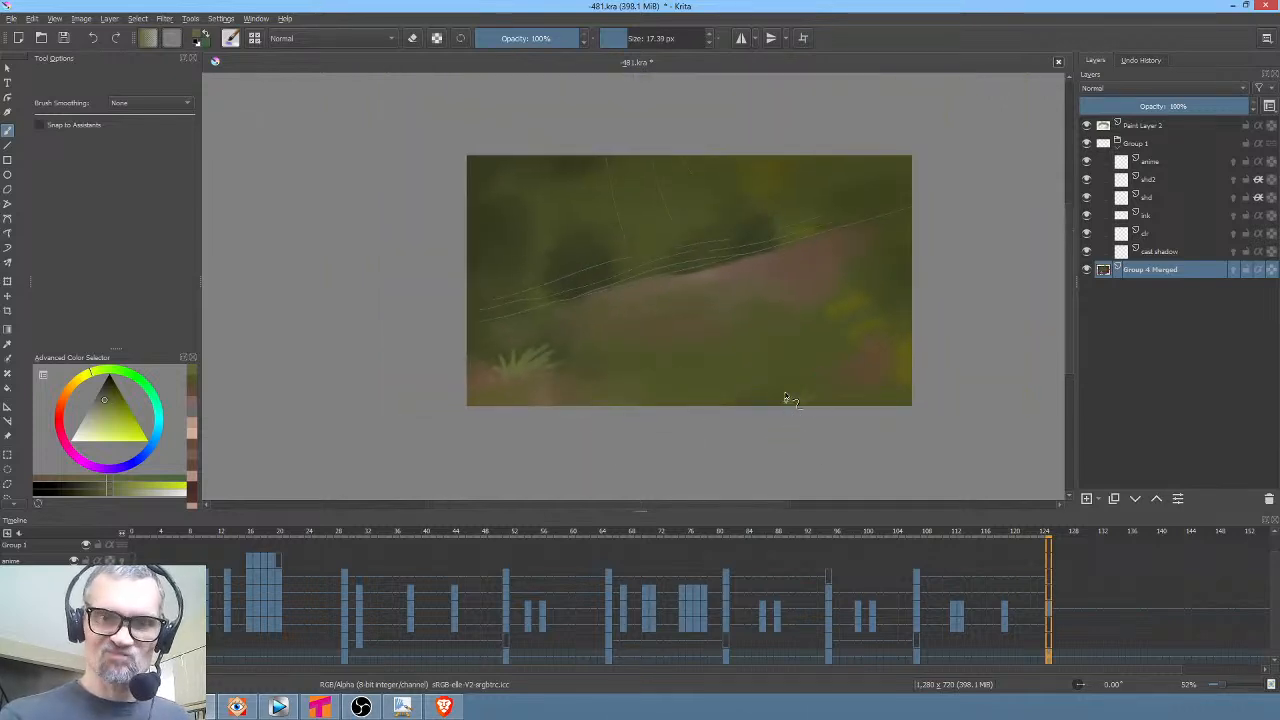
pyautogui.moveTo(788, 389)
pyautogui.mouseDown()
pyautogui.moveTo(791, 430)
pyautogui.moveTo(777, 402)
pyautogui.mouseUp()
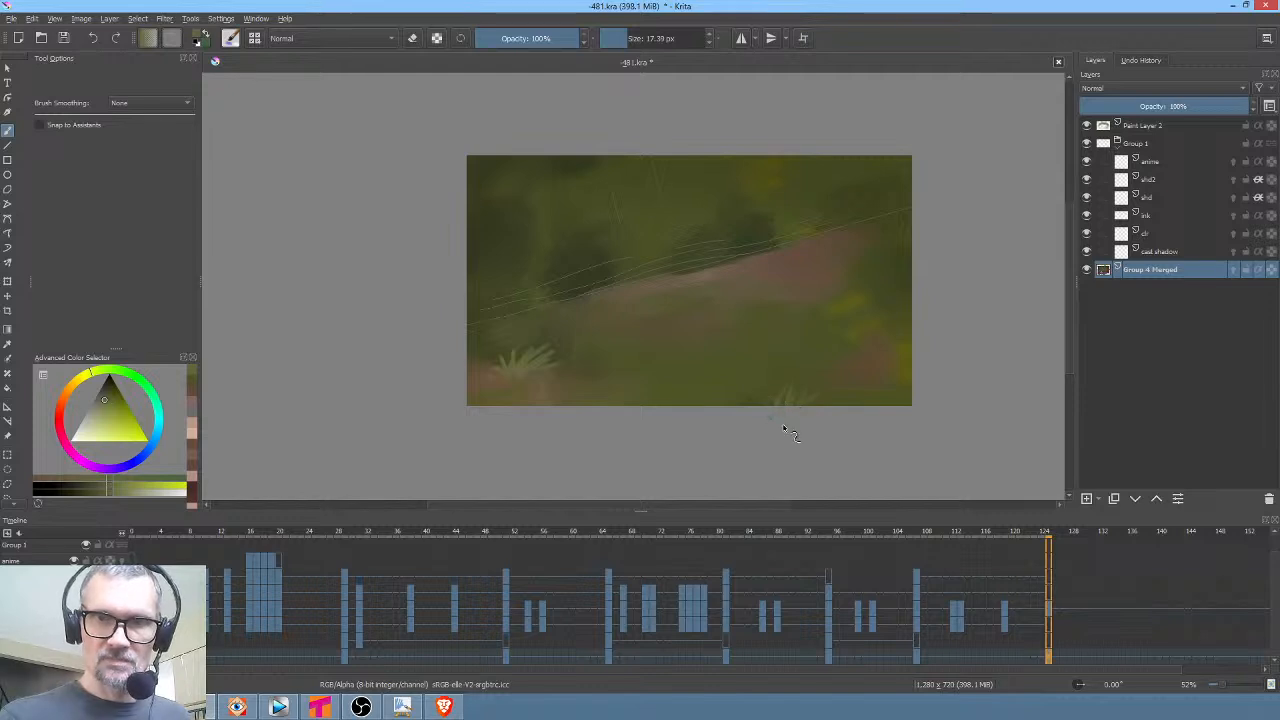
# Paint a small pale-green grass tuft just below the brown band and add dark green blades around it
pyautogui.keyDown('ctrl'); pyautogui.click(806, 396); pyautogui.keyUp('ctrl')
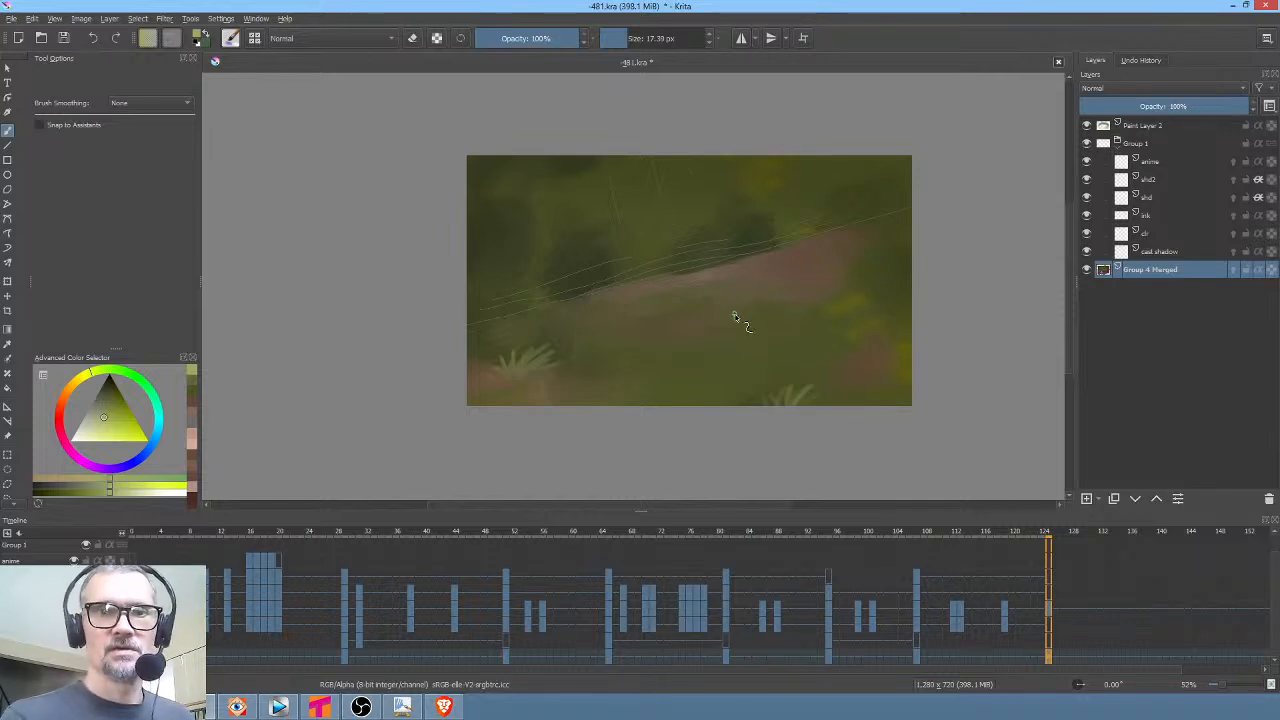
pyautogui.moveTo(751, 293); pyautogui.dragTo(742, 325)
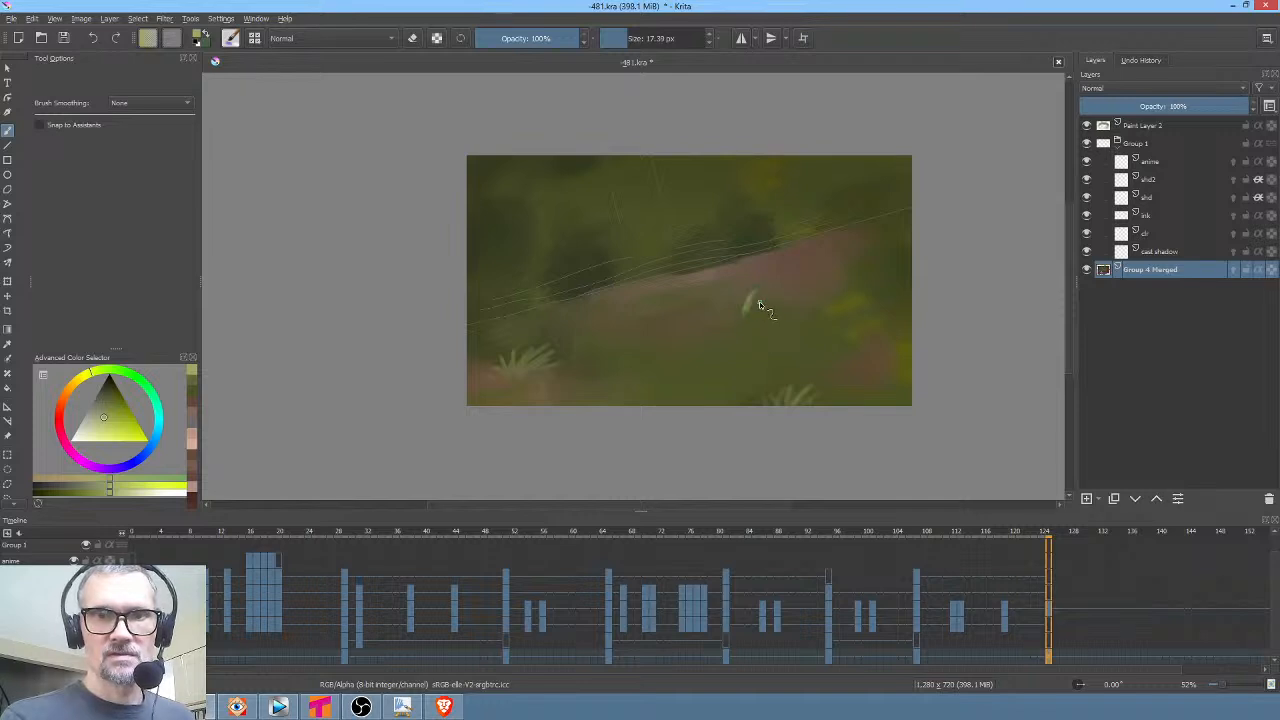
pyautogui.click(109, 403)
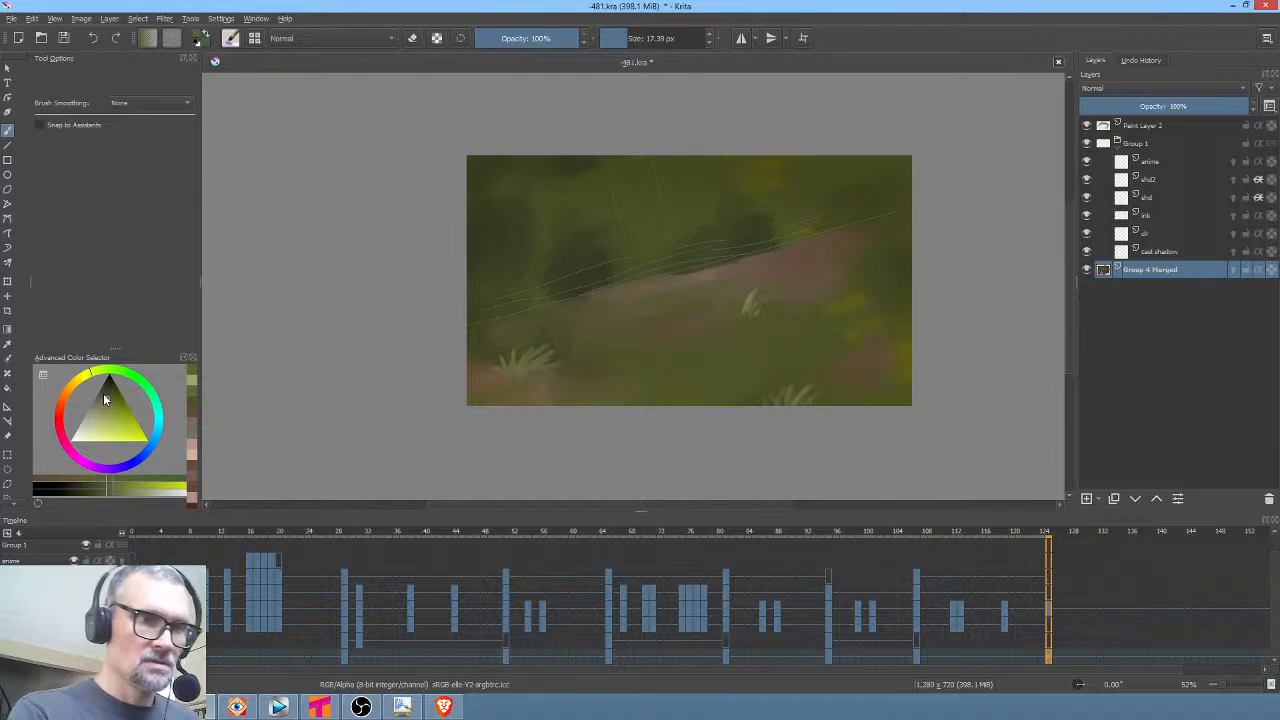
pyautogui.keyDown('ctrl'); pyautogui.click(755, 322); pyautogui.keyUp('ctrl')
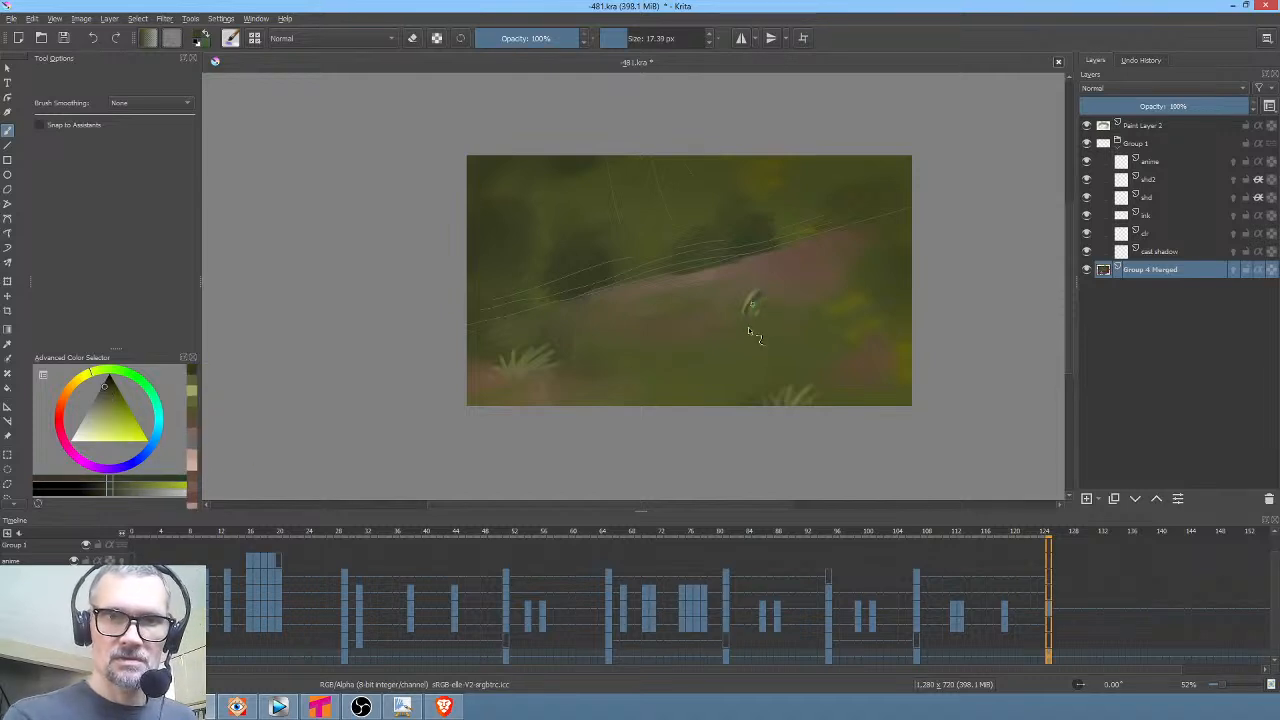
pyautogui.moveTo(757, 298); pyautogui.dragTo(751, 312)
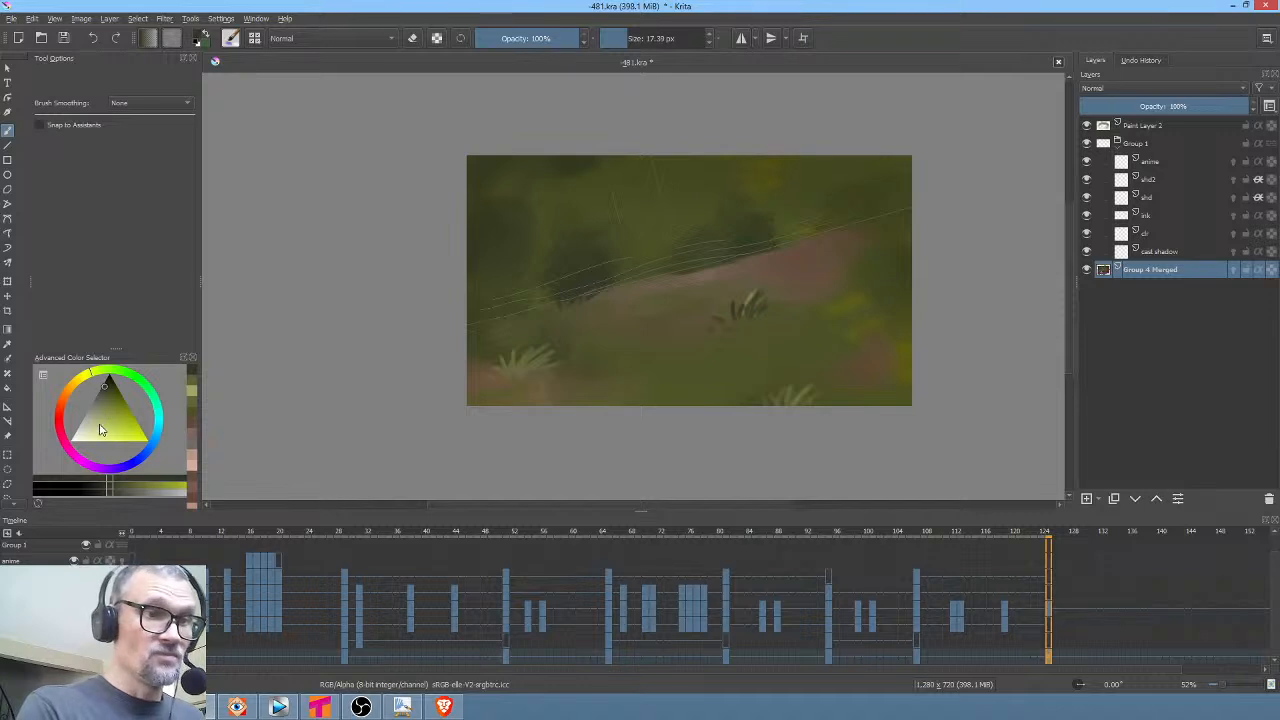
# Choose a pale cyan at 50% opacity and paint a streak along the brown band's upper edge
pyautogui.click(160, 430)
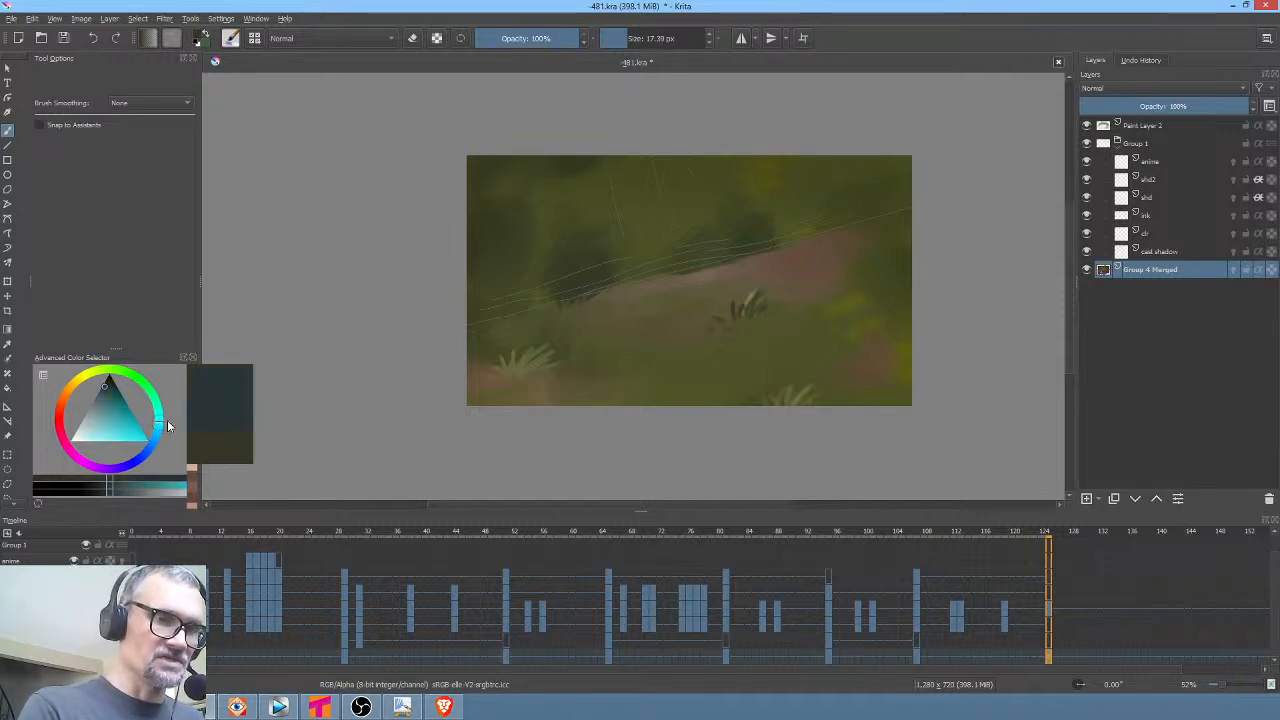
pyautogui.click(91, 430)
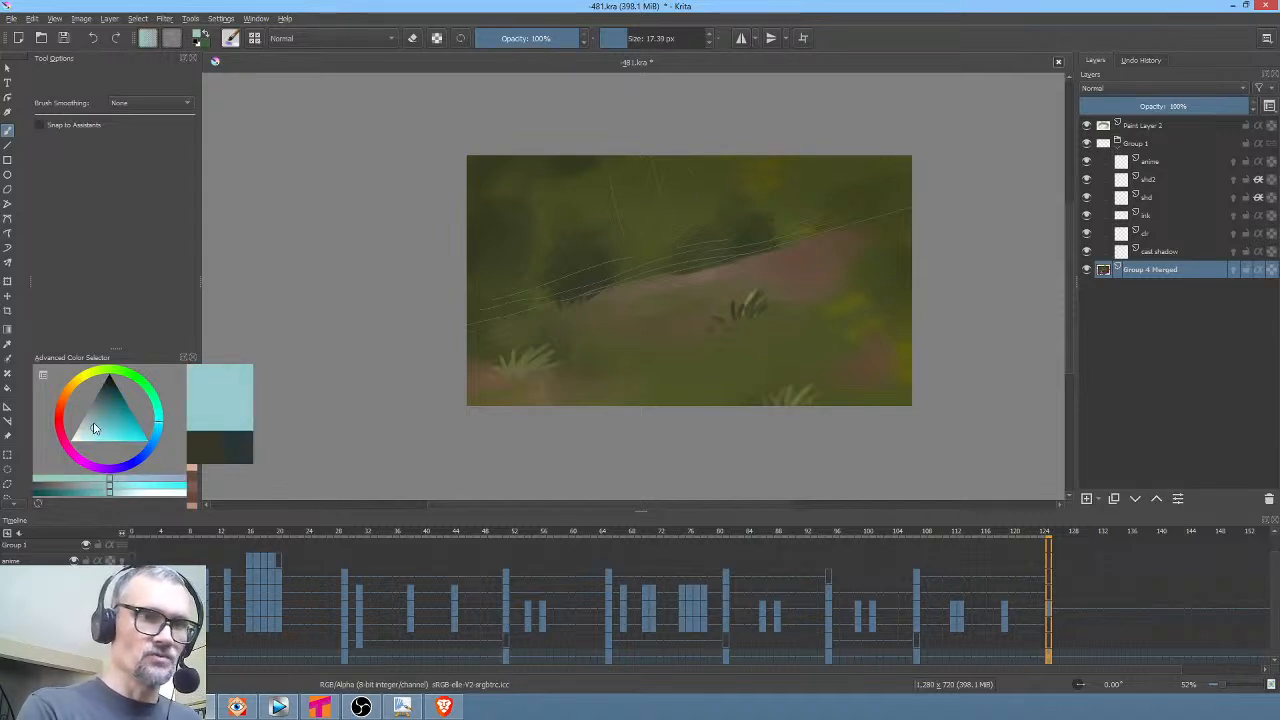
pyautogui.click(524, 37)
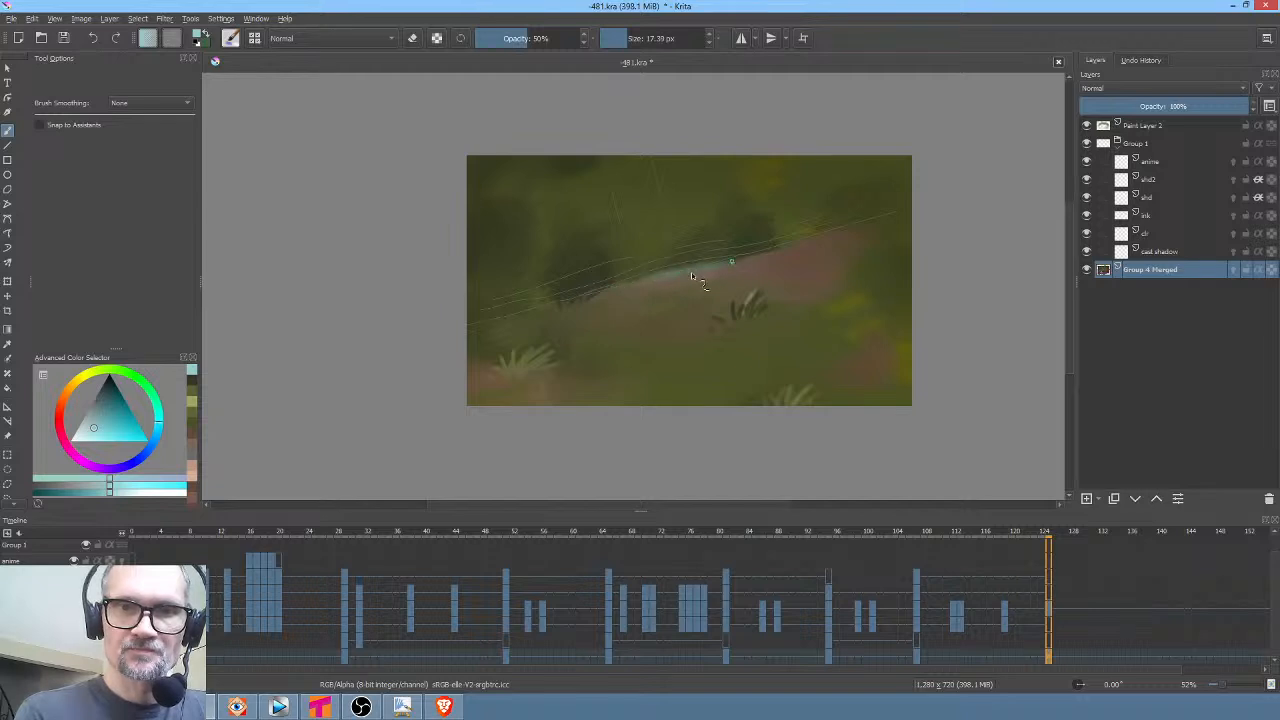
pyautogui.moveTo(691, 272); pyautogui.dragTo(757, 266)
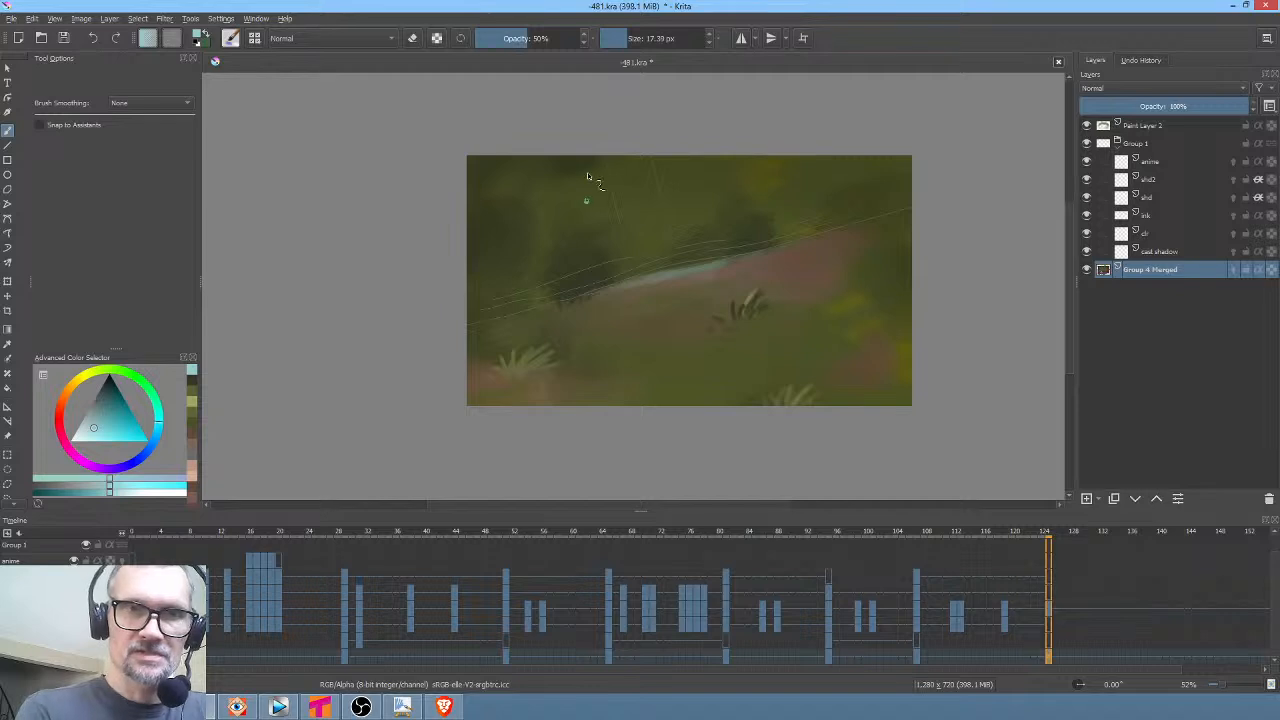
# Raise the brush opacity to 100% and, with the brush reduced to 8.82 px, brighten and lengthen the pale cyan streak
pyautogui.press('i')
pyautogui.press('i')
pyautogui.press('i')
pyautogui.press('i')
pyautogui.press('i')
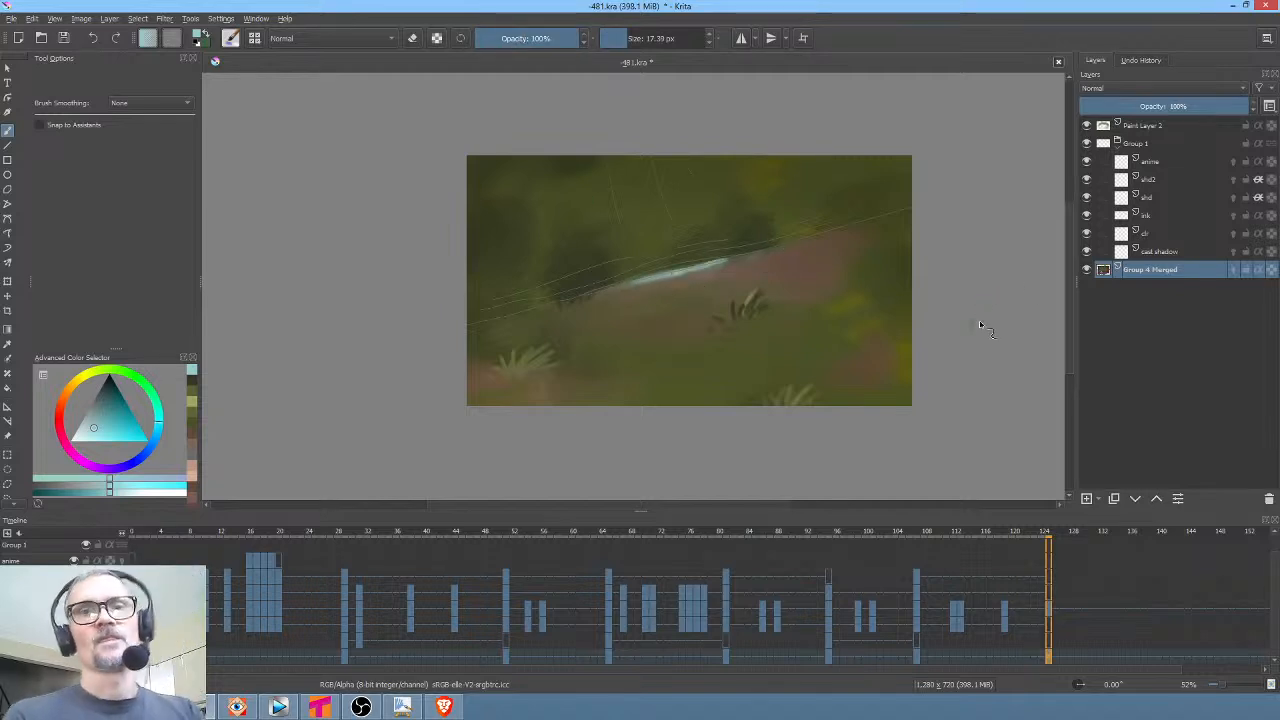
pyautogui.moveTo(737, 280)
pyautogui.mouseDown()
pyautogui.moveTo(651, 301)
pyautogui.moveTo(766, 223)
pyautogui.mouseUp()
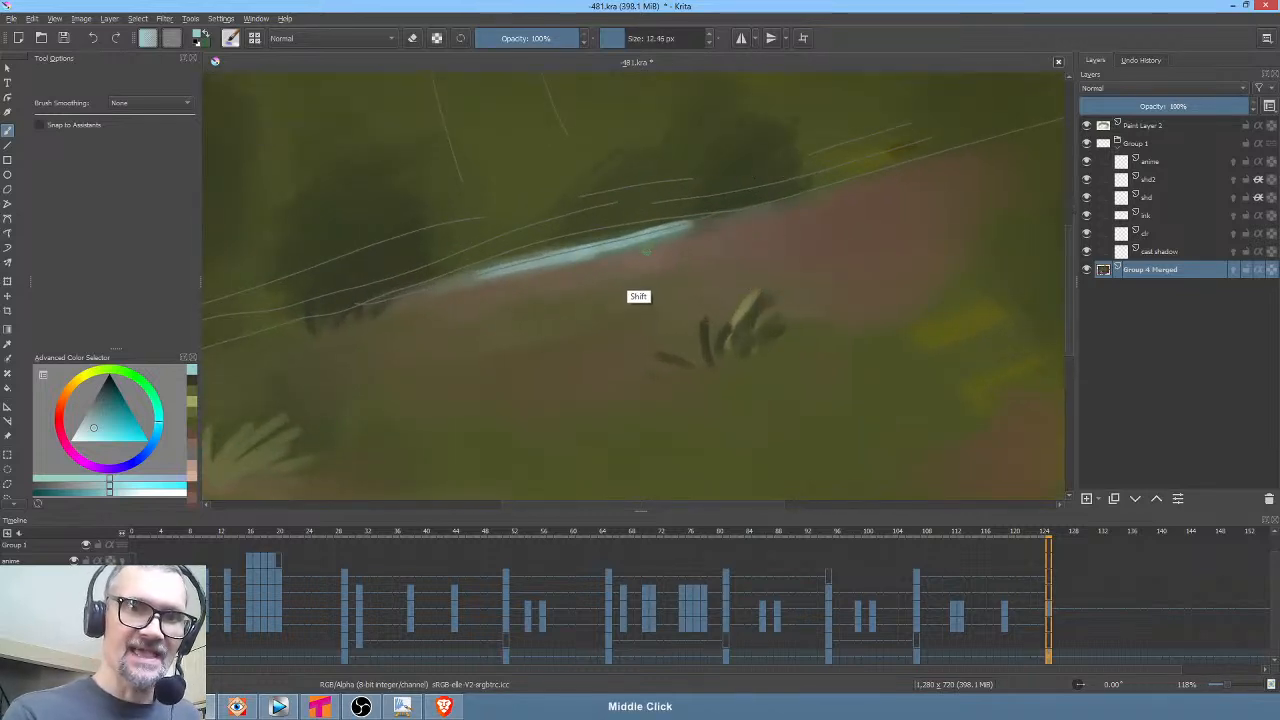
pyautogui.moveTo(765, 212); pyautogui.dragTo(360, 305)
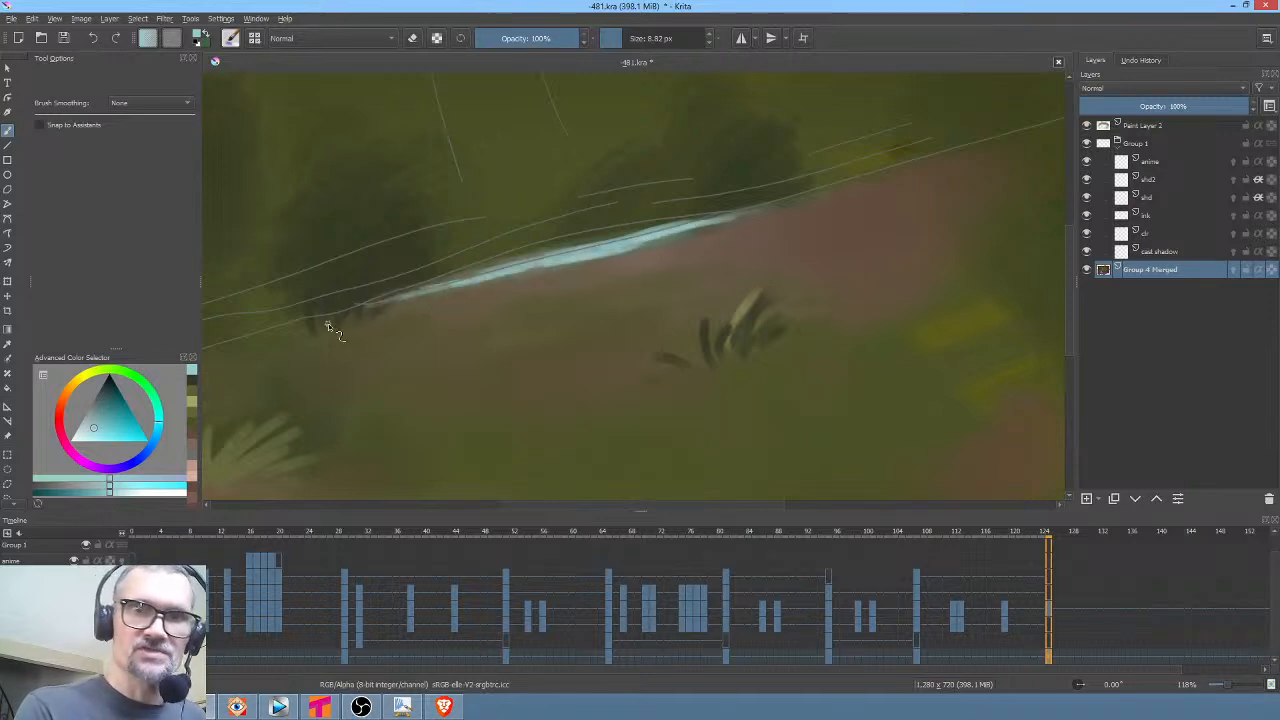
# Paint a second thin pale cyan streak along the upper-right edge of the brown slope
pyautogui.moveTo(988, 142); pyautogui.dragTo(770, 212)
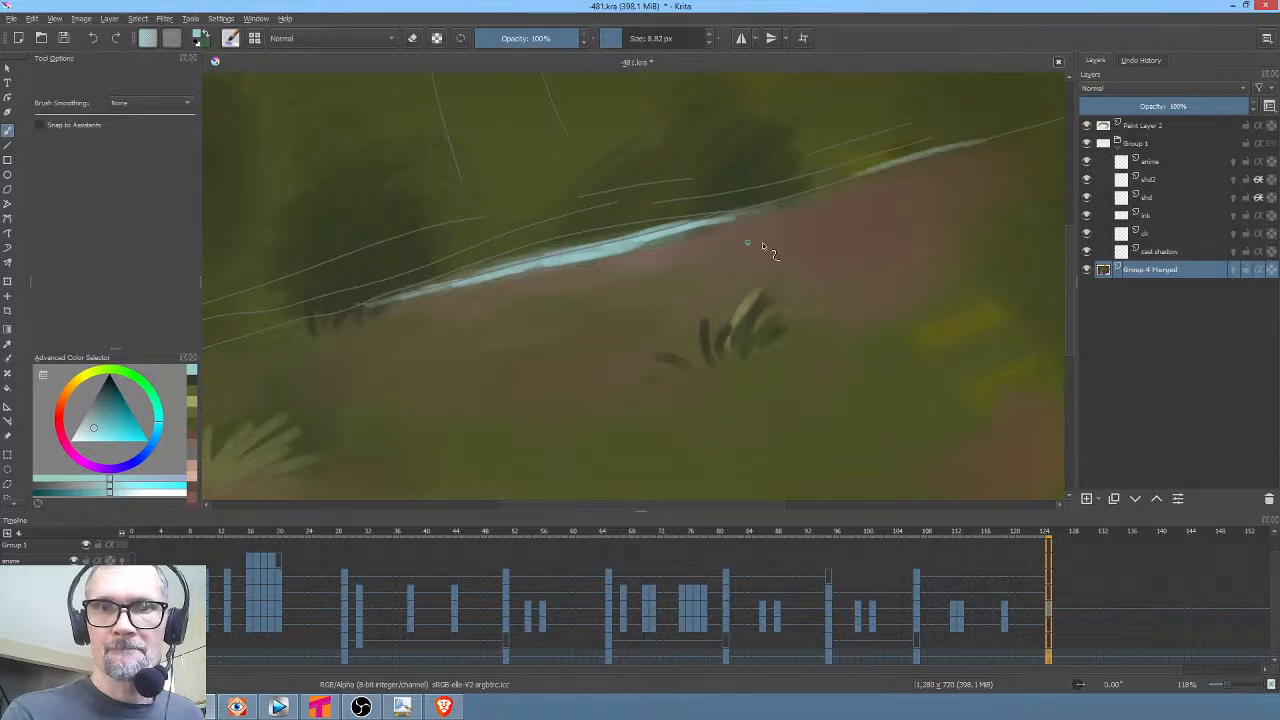
pyautogui.moveTo(985, 148); pyautogui.dragTo(815, 205)
pyautogui.moveTo(939, 151); pyautogui.dragTo(760, 224)
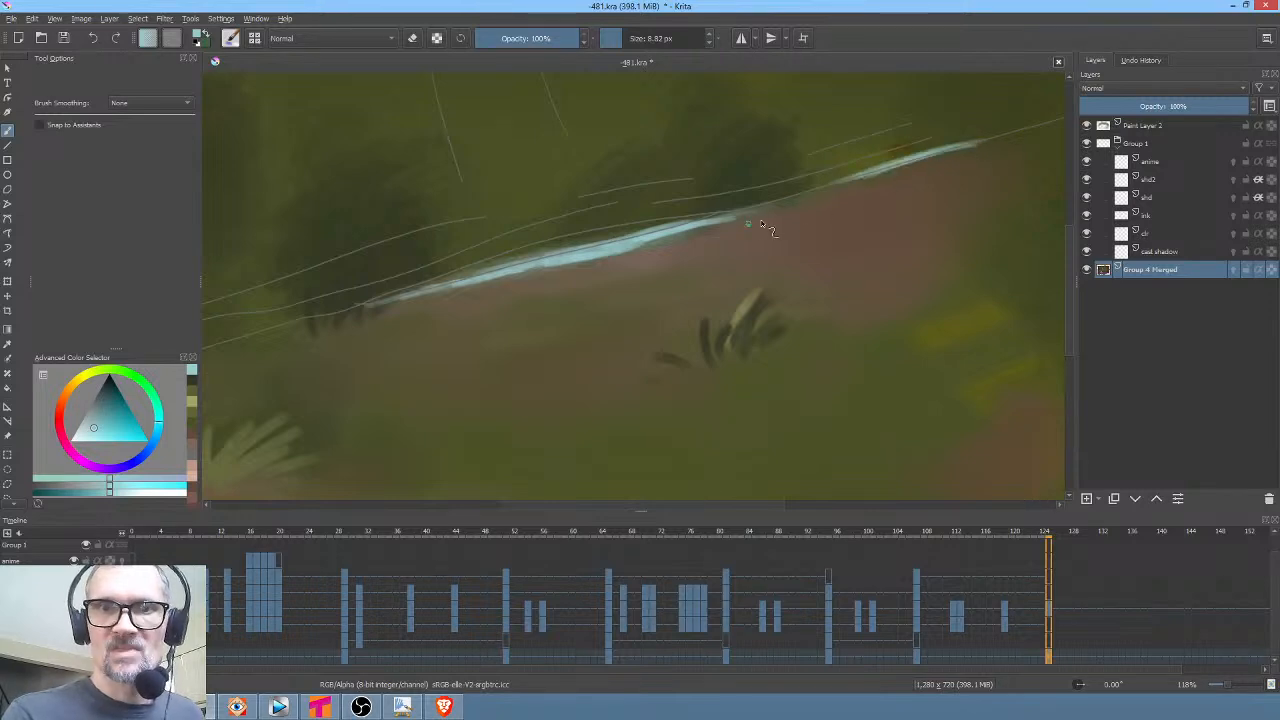
# Make a freehand selection around the foreground slope, following the pale cyan streak as its upper boundary
pyautogui.scroll(-5, 715, 348)
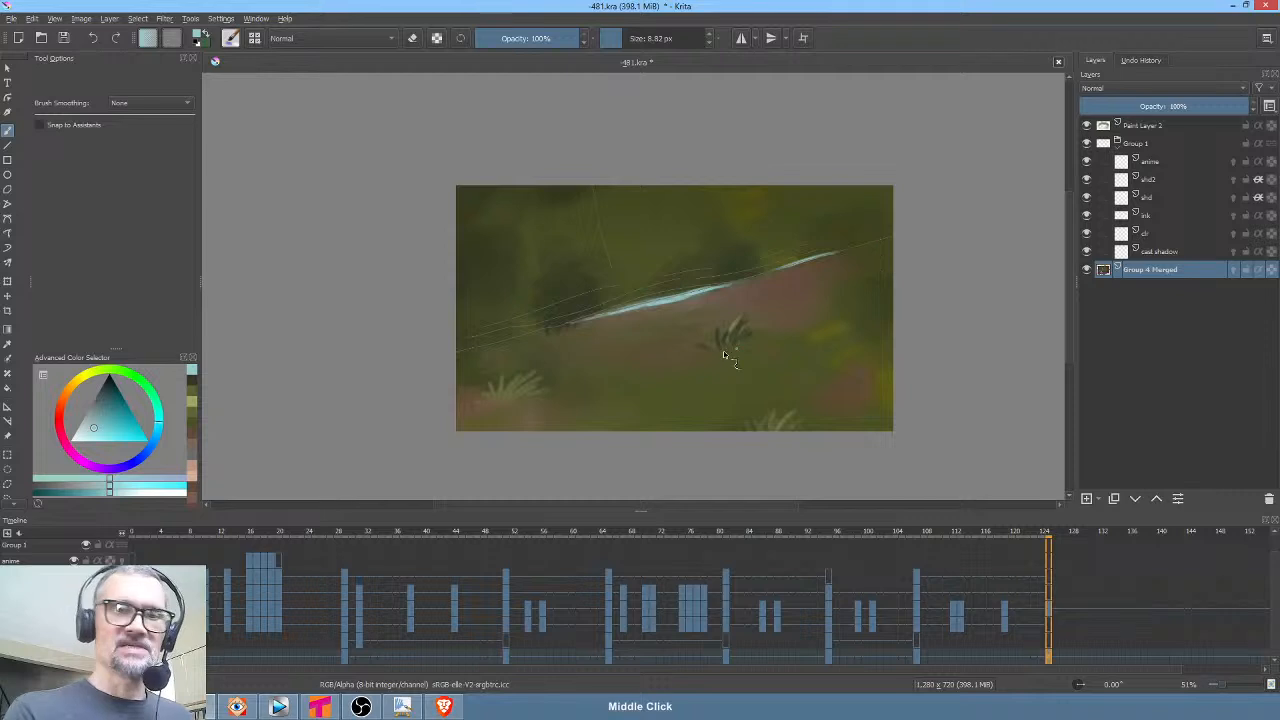
pyautogui.scroll(1, 723, 350)
pyautogui.scroll(4, 710, 327)
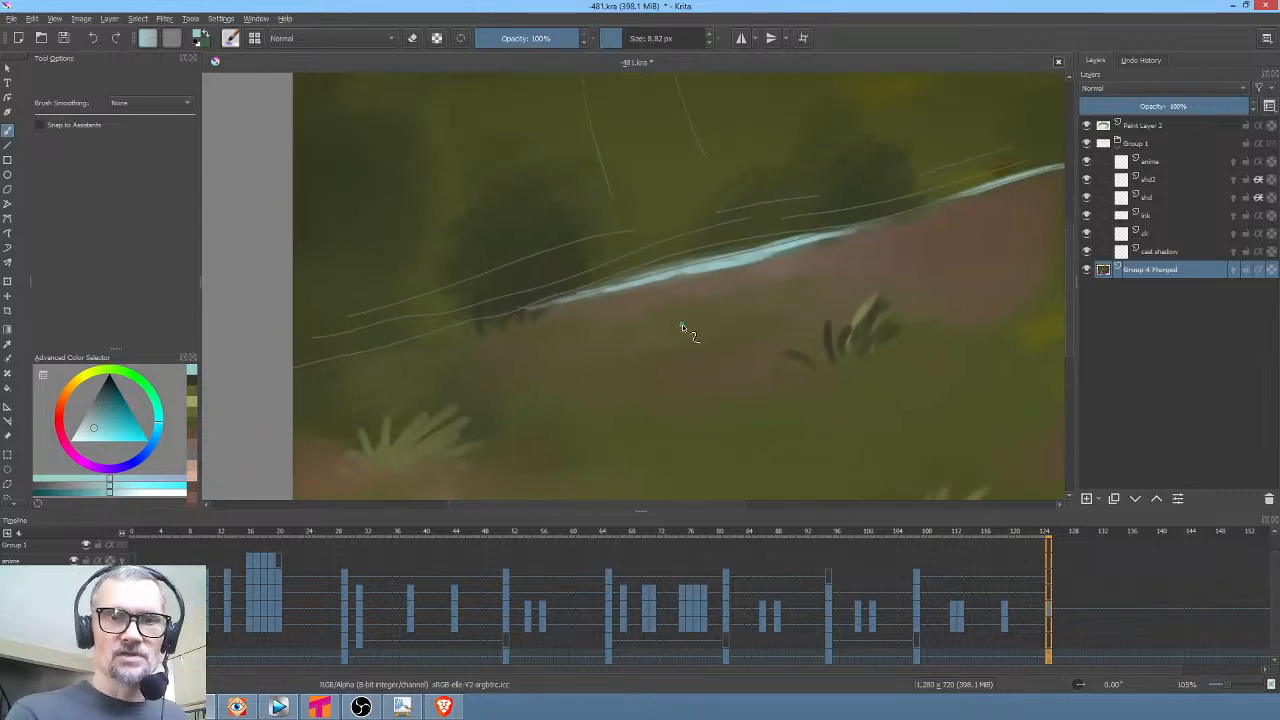
pyautogui.scroll(-3, 682, 324)
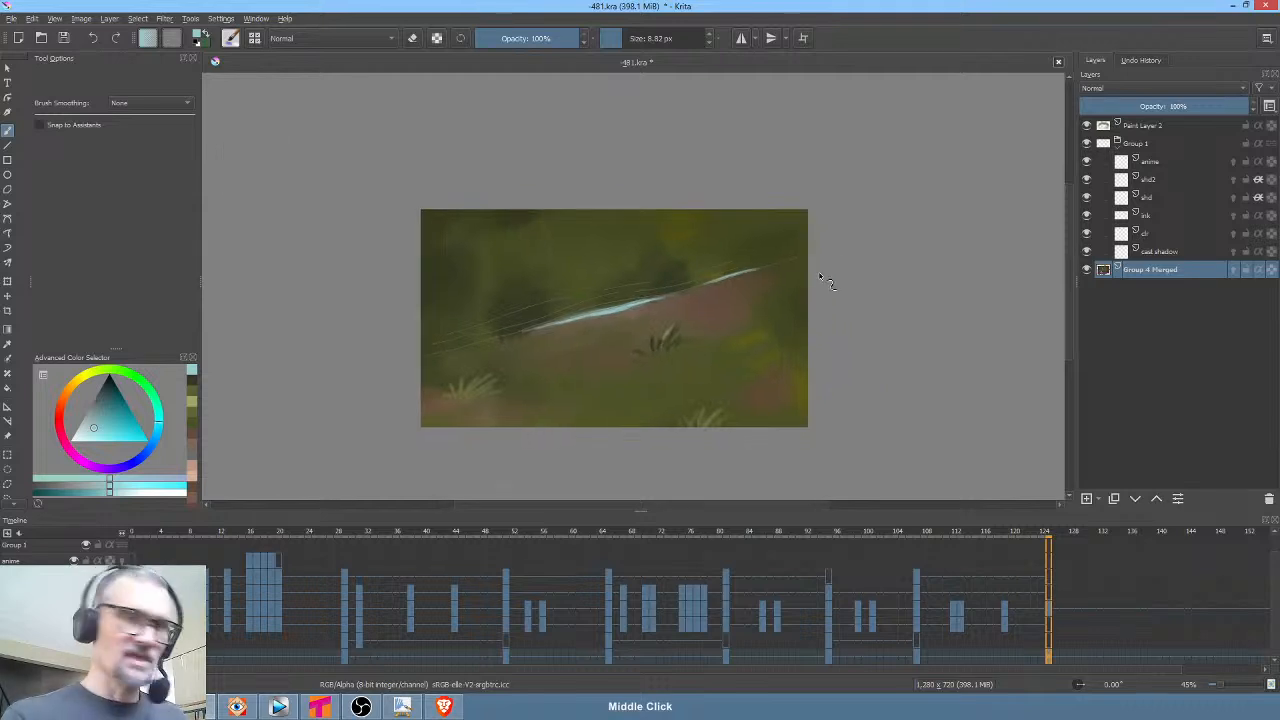
pyautogui.hotkey('ctrl', 'r')
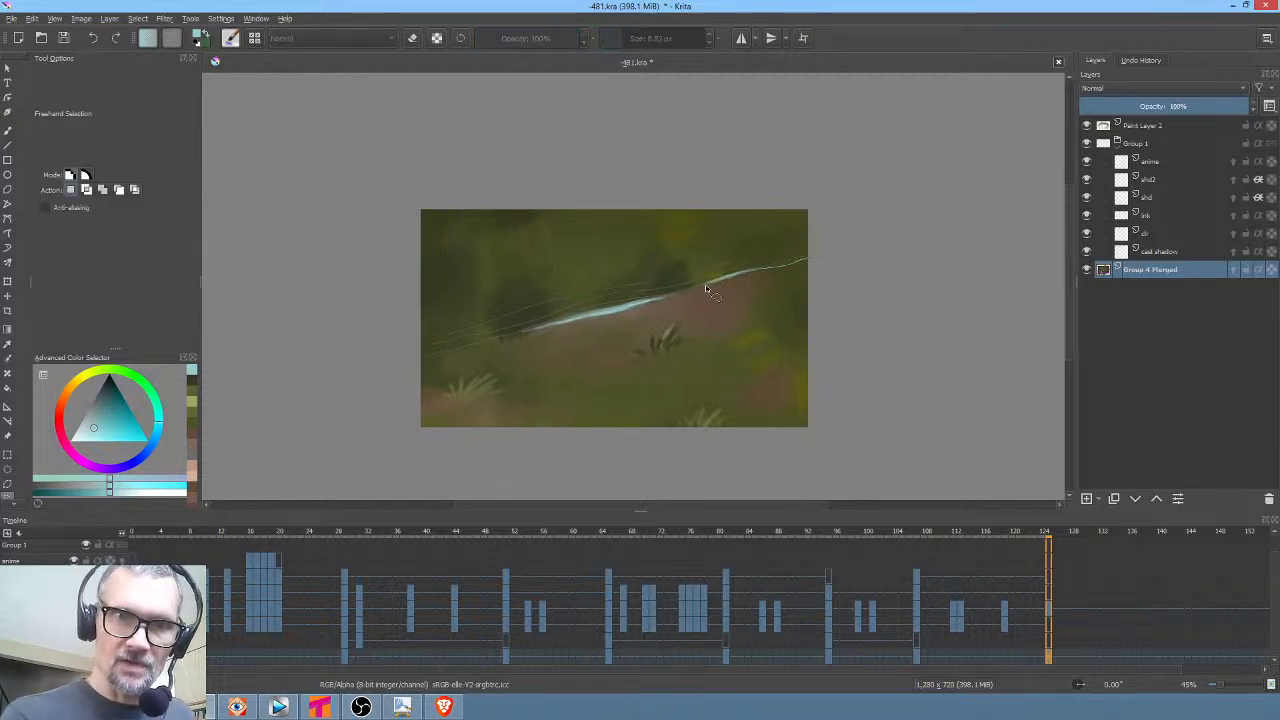
pyautogui.moveTo(555, 327); pyautogui.dragTo(481, 345)
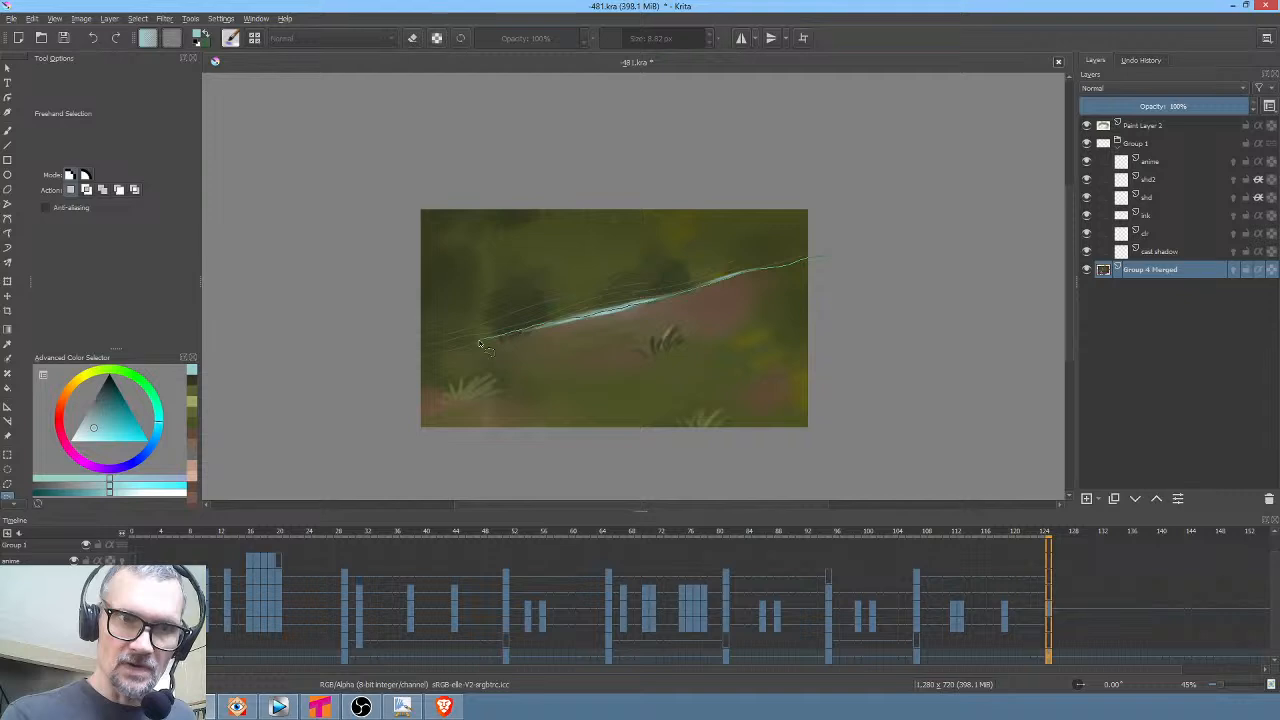
pyautogui.moveTo(884, 360); pyautogui.dragTo(878, 352)
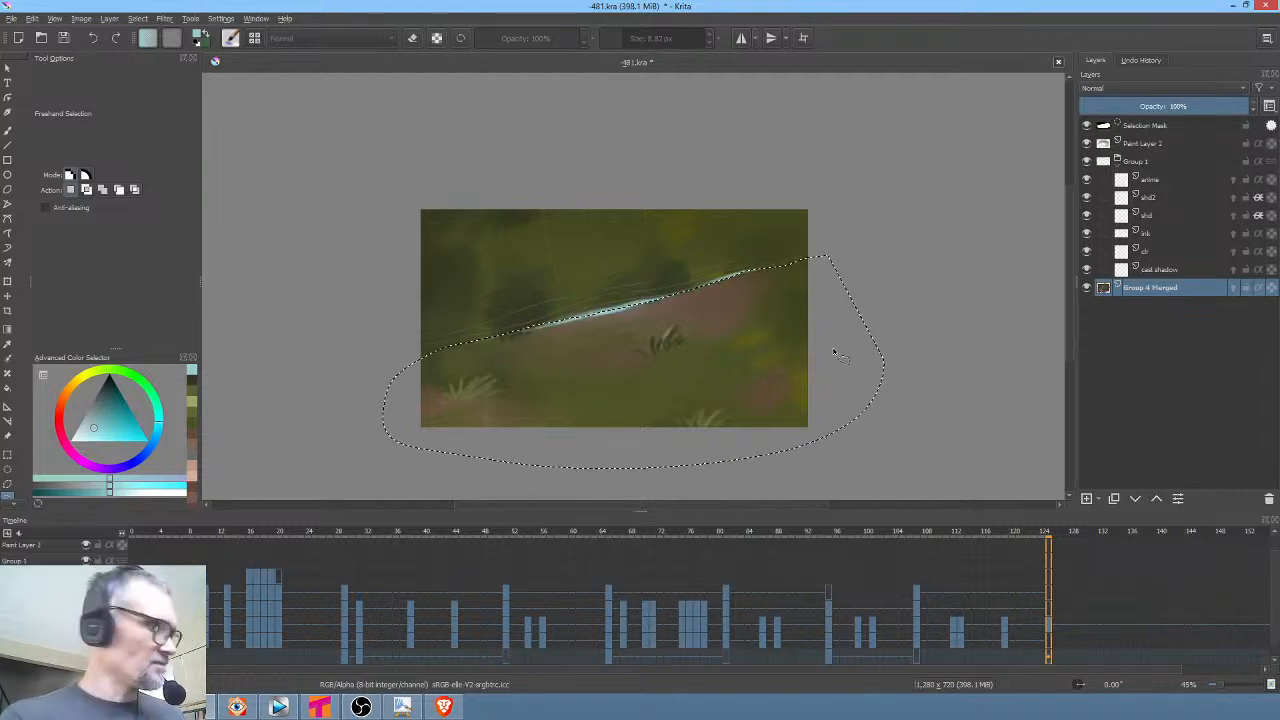
# Airbrush a faint white haze along the upper part of the selected slope at 600 px and 12% opacity
pyautogui.rightClick(798, 312)
pyautogui.press('Escape')
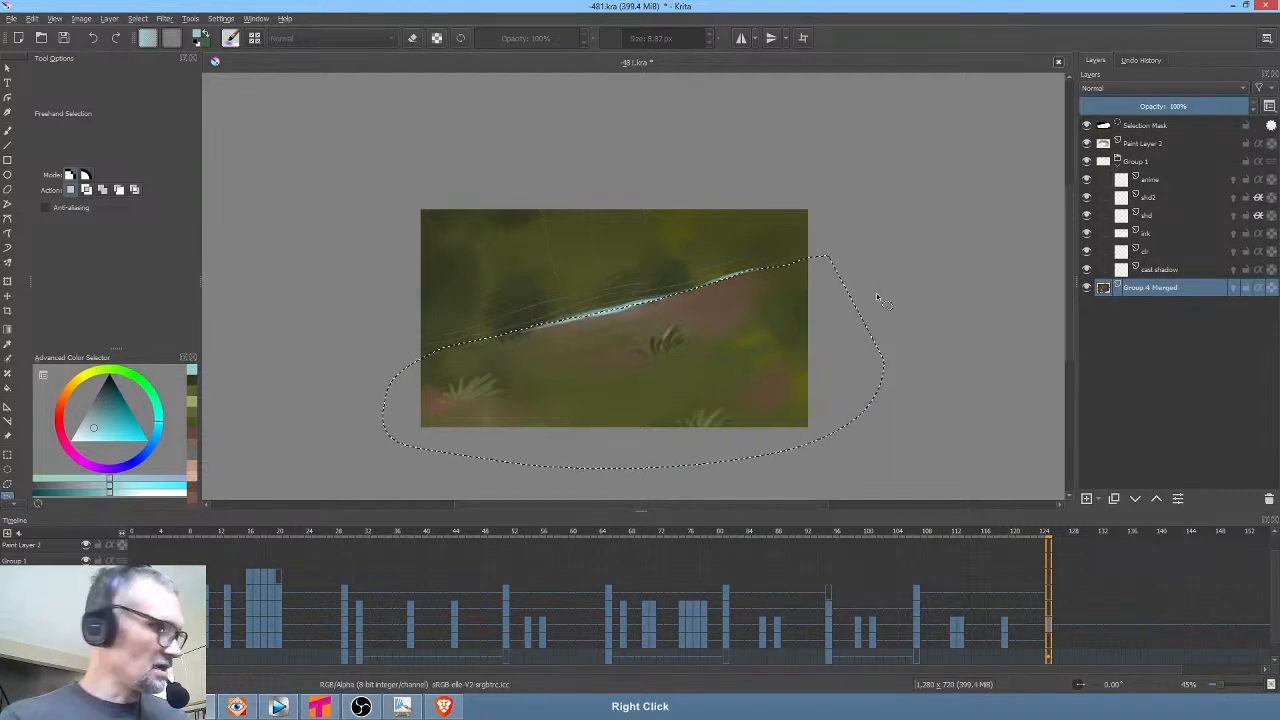
pyautogui.press('b')
pyautogui.rightClick(881, 303)
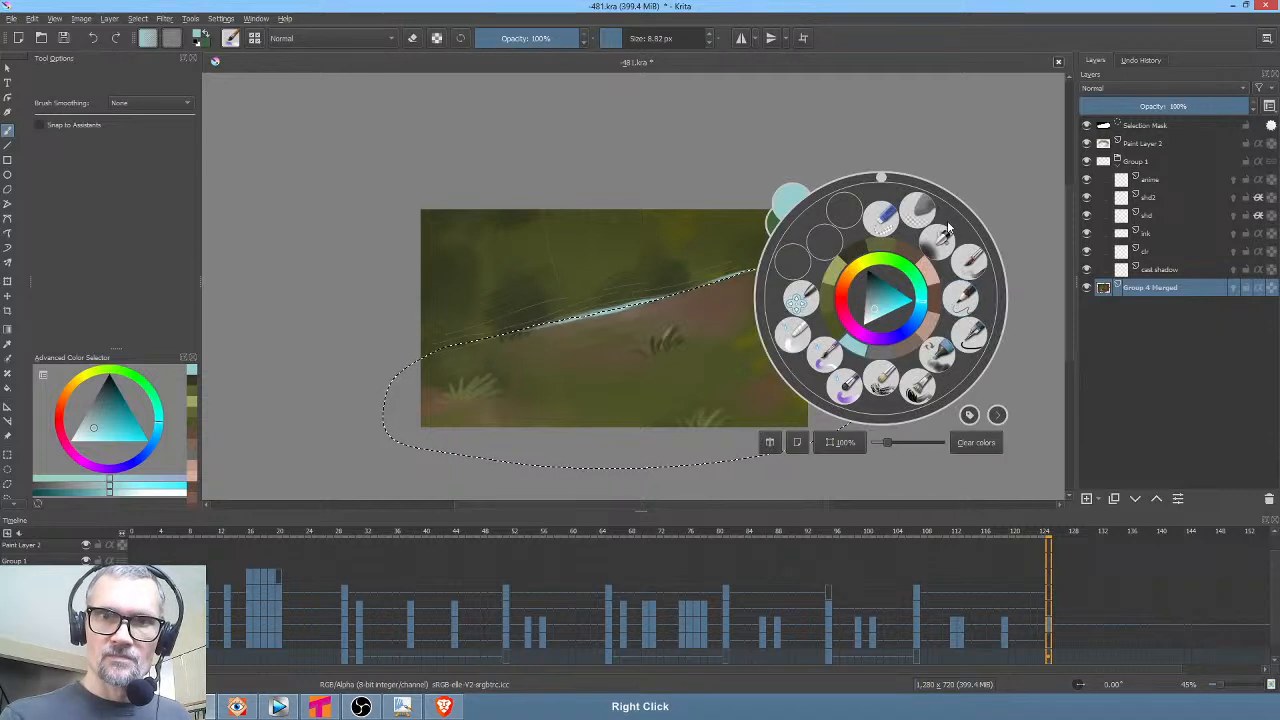
pyautogui.click(942, 247)
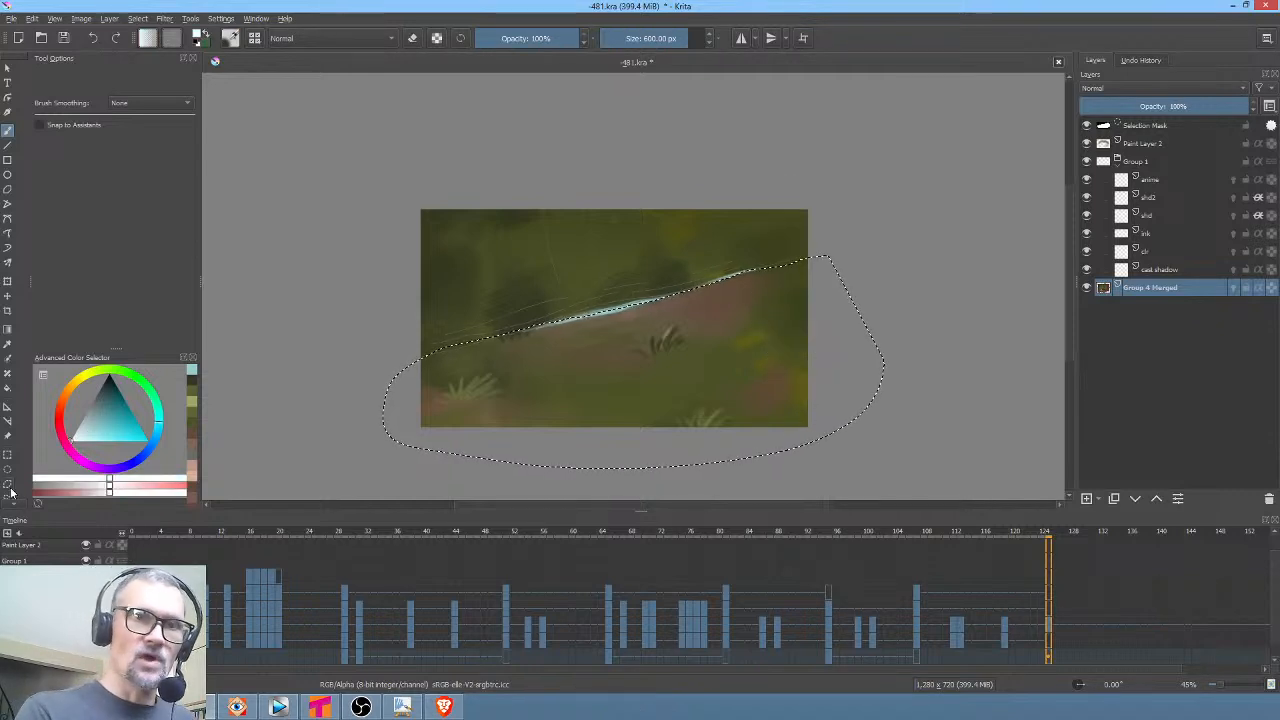
pyautogui.click(489, 45)
pyautogui.click(487, 45)
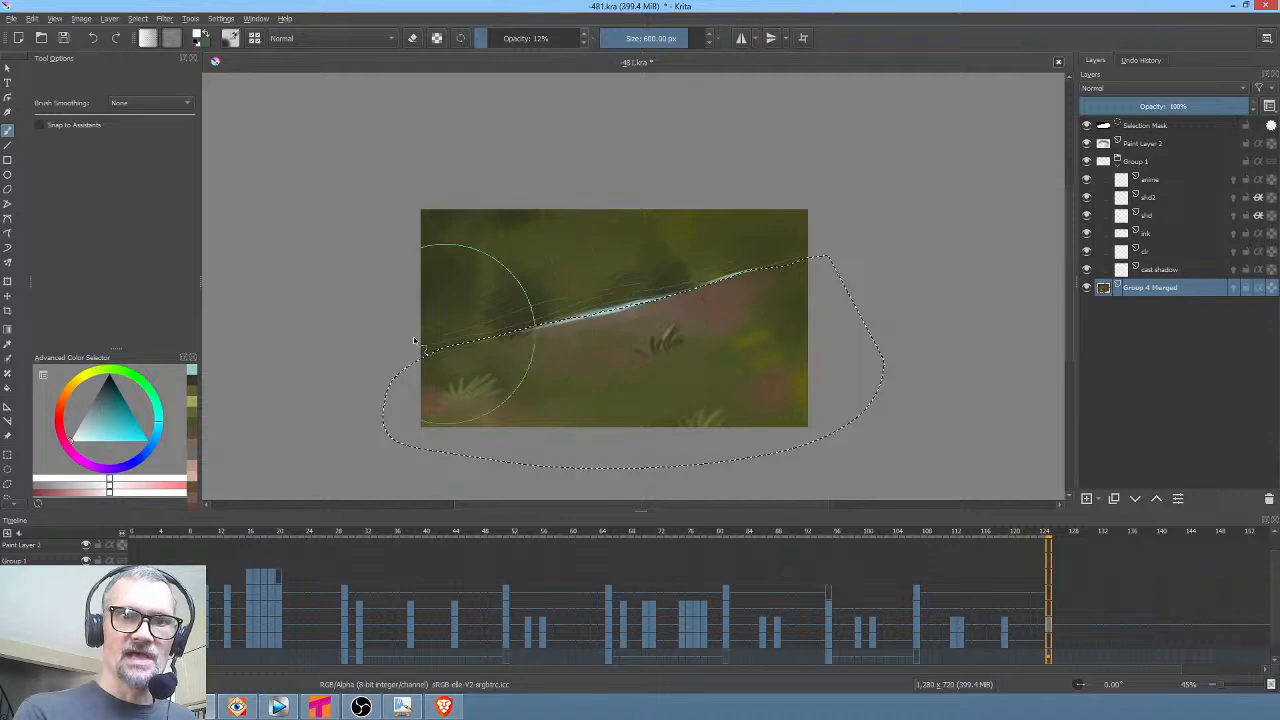
pyautogui.moveTo(527, 323)
pyautogui.mouseDown()
pyautogui.moveTo(762, 279)
pyautogui.moveTo(997, 171)
pyautogui.moveTo(927, 211)
pyautogui.moveTo(760, 251)
pyautogui.moveTo(623, 309)
pyautogui.moveTo(298, 365)
pyautogui.moveTo(600, 300)
pyautogui.mouseUp()
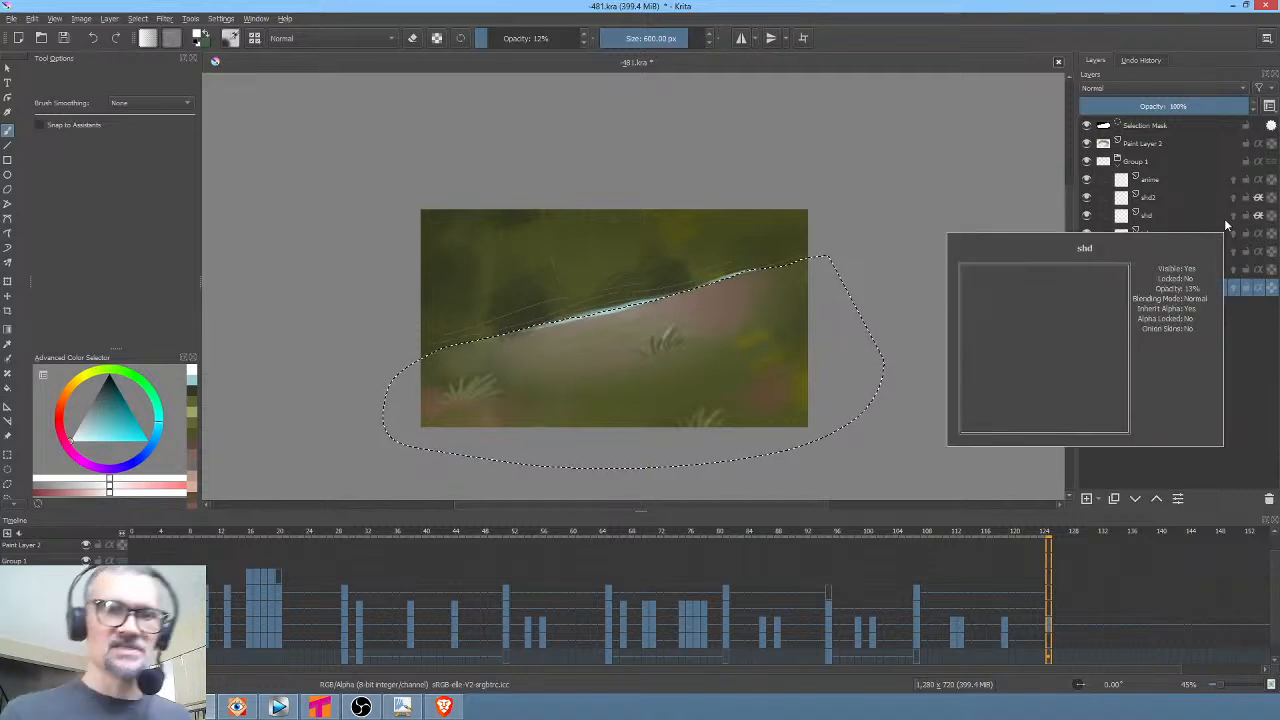
# Clear the slope selection and switch back to the Wet Textured Soft brush
pyautogui.hotkey('ctrl', 'shift', 'a')
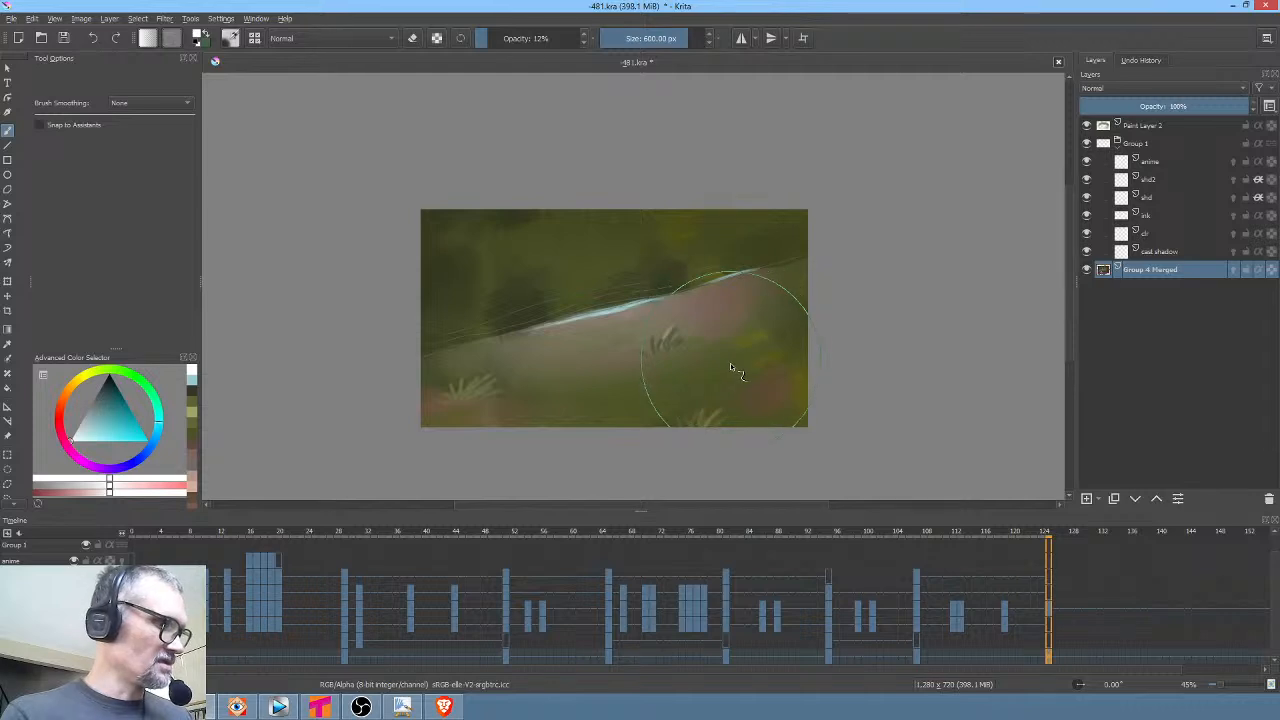
pyautogui.press('/')
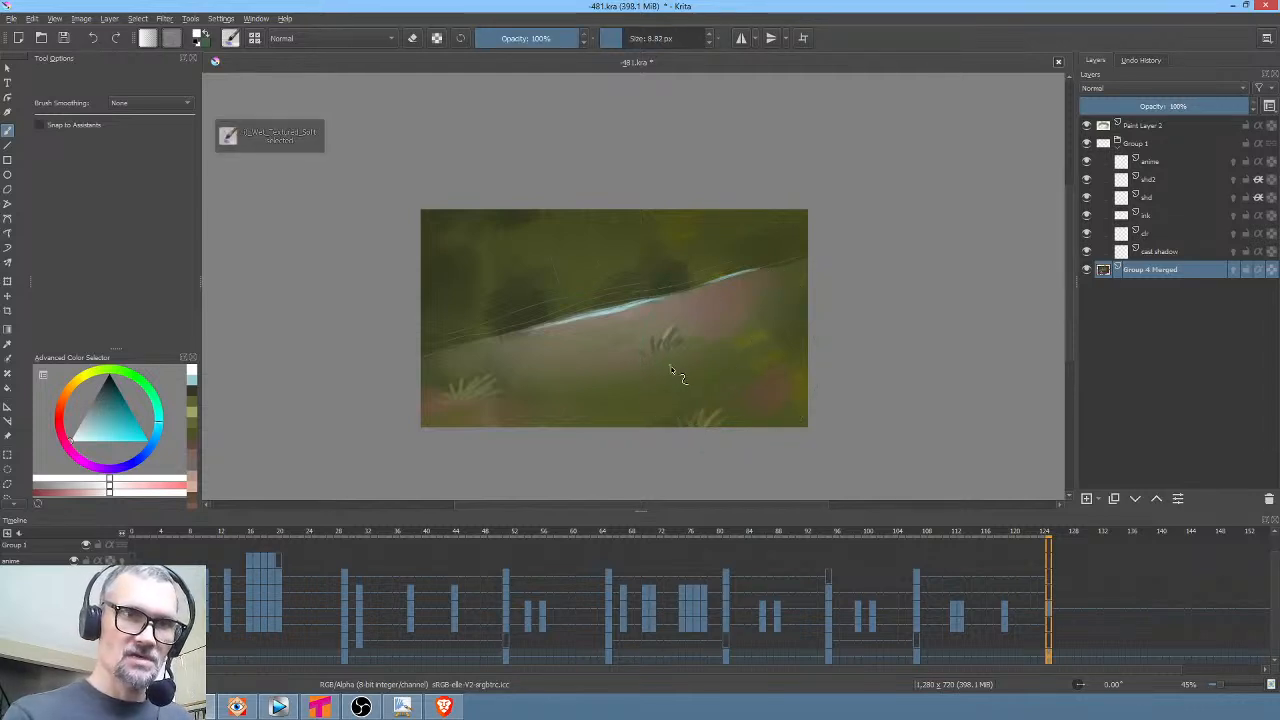
# Paint dark green blades into the grass tuft in the middle of the slope, using green sampled from the shadowed background
pyautogui.scroll(5, 622, 384)
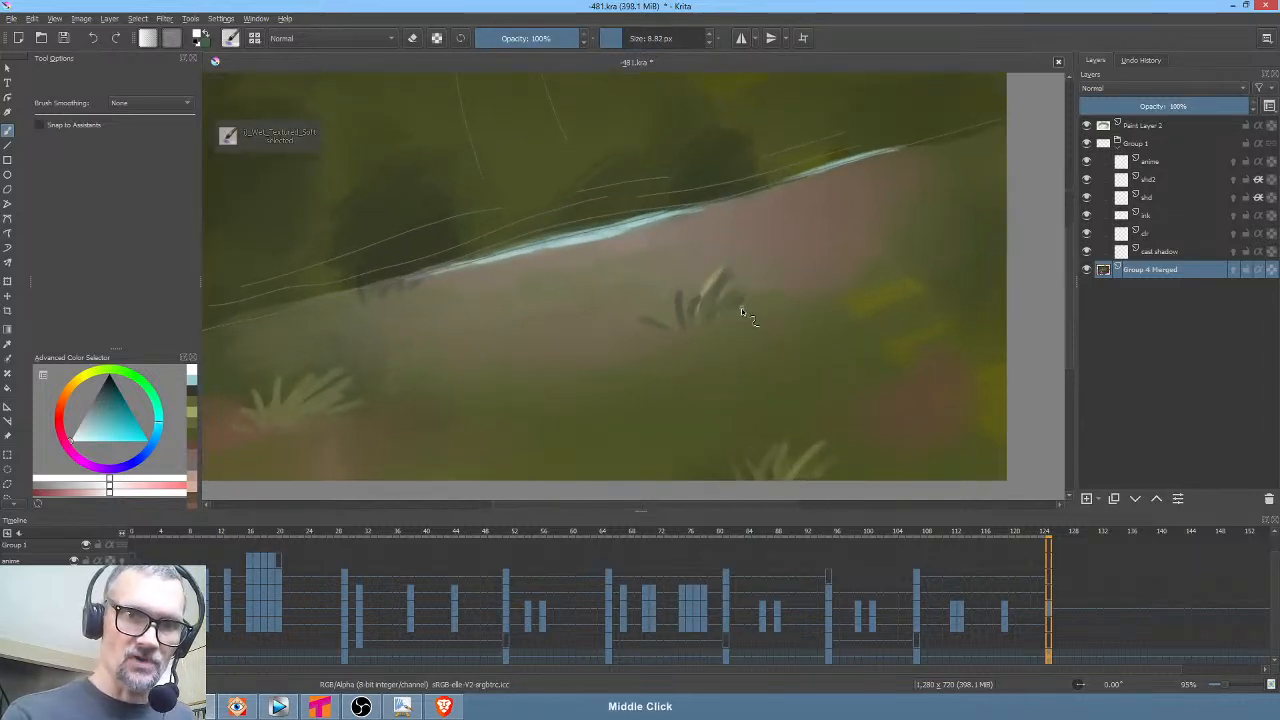
pyautogui.moveTo(734, 334)
pyautogui.mouseDown()
pyautogui.moveTo(751, 324)
pyautogui.moveTo(760, 262)
pyautogui.moveTo(690, 312)
pyautogui.mouseUp()
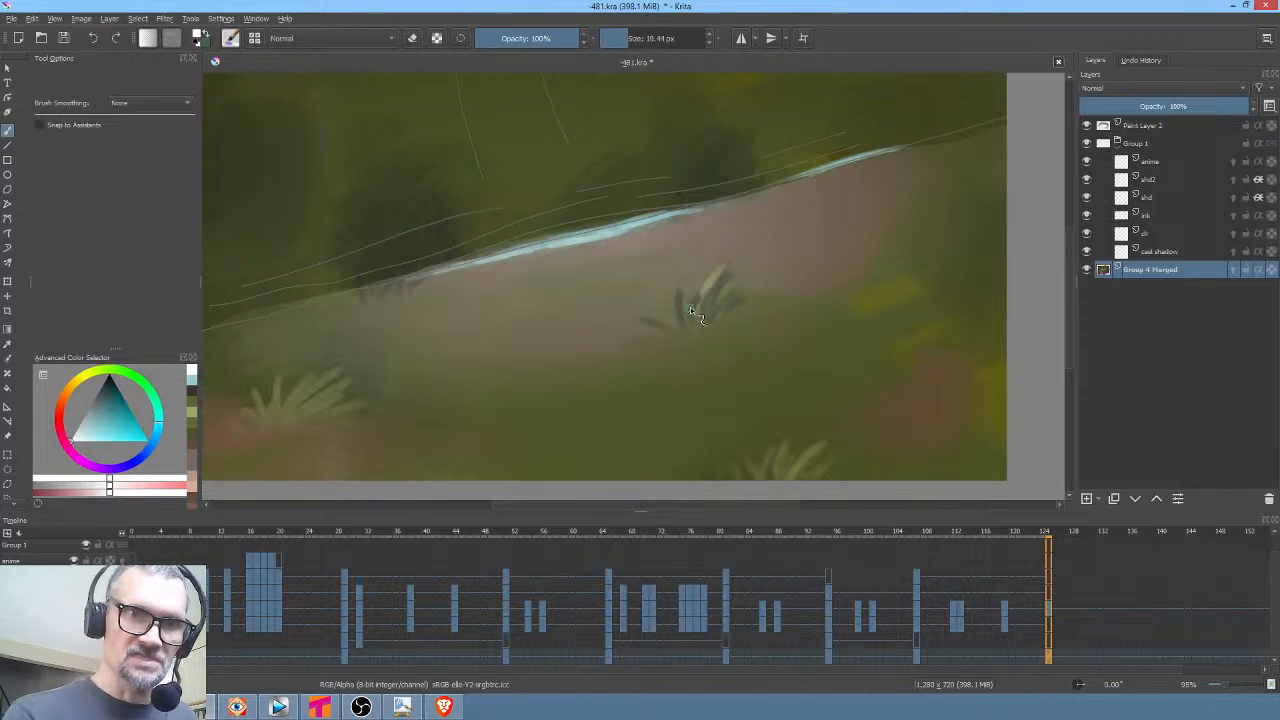
pyautogui.keyDown('ctrl'); pyautogui.click(721, 160); pyautogui.keyUp('ctrl')
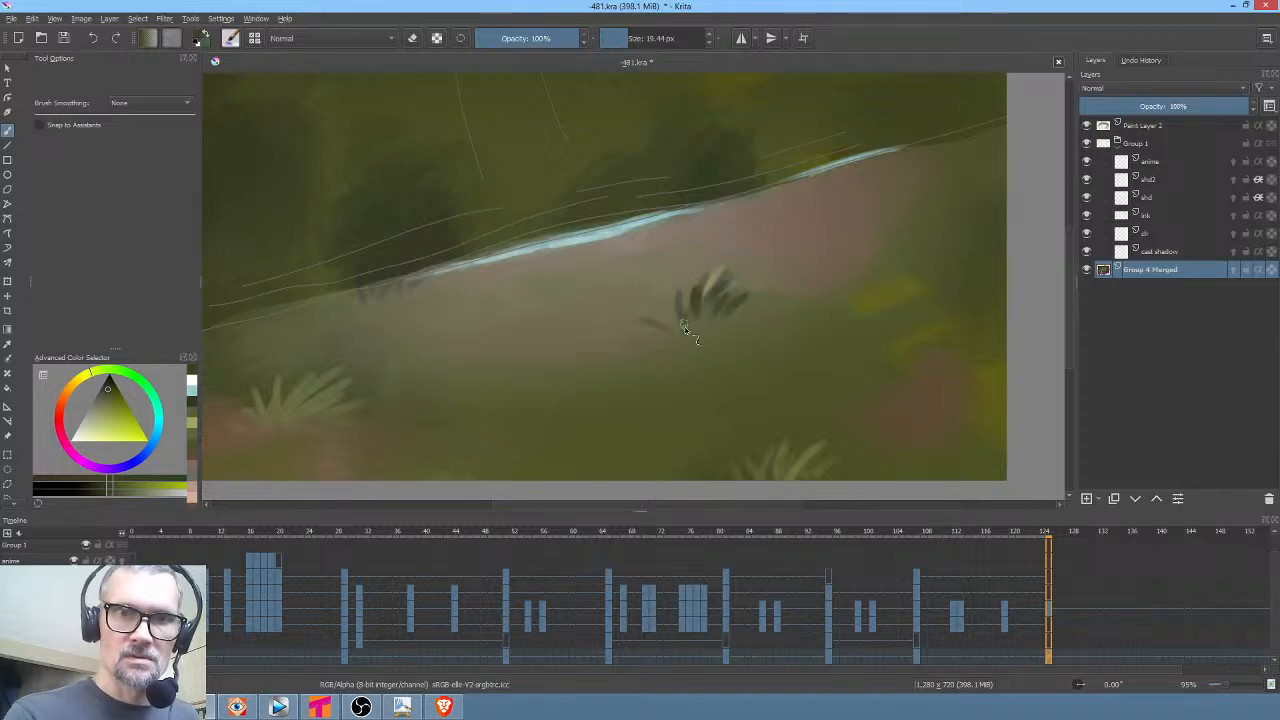
# Paint a new dark grass tuft overlapping the pale cyan streak, with green blades fanning down onto the brown slope
pyautogui.moveTo(533, 250); pyautogui.dragTo(520, 290)
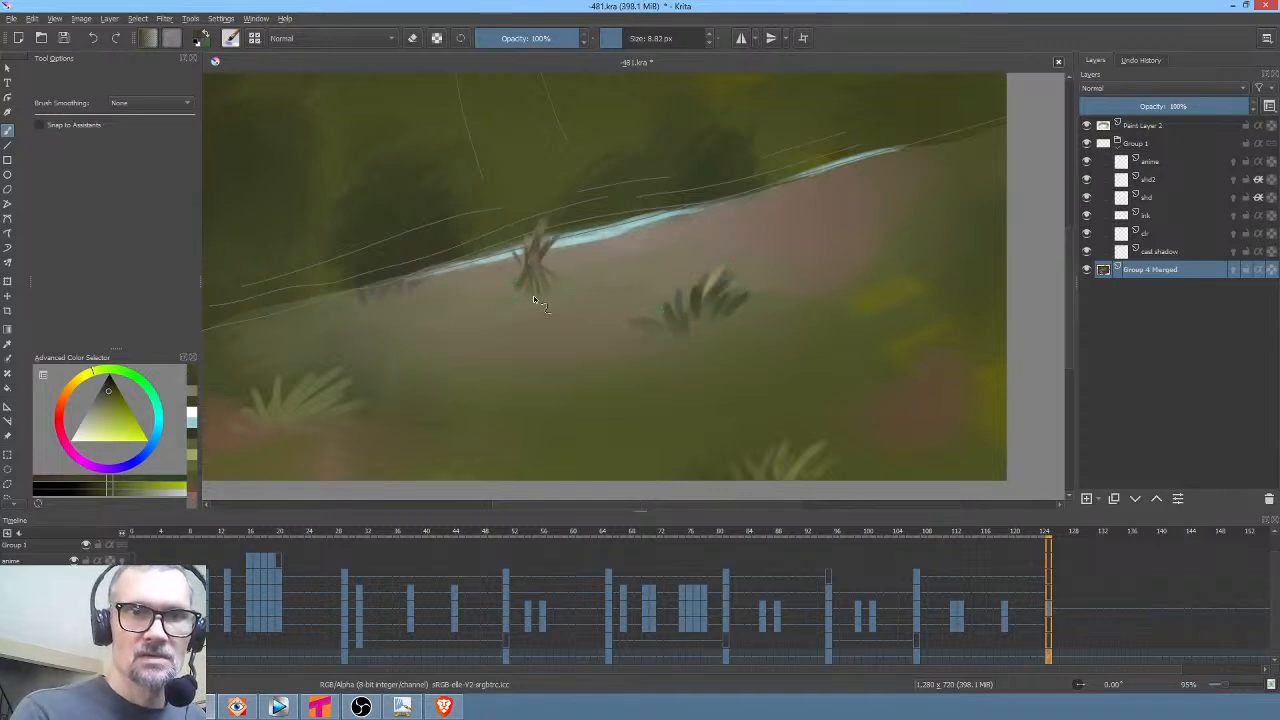
pyautogui.middleClick(679, 313)
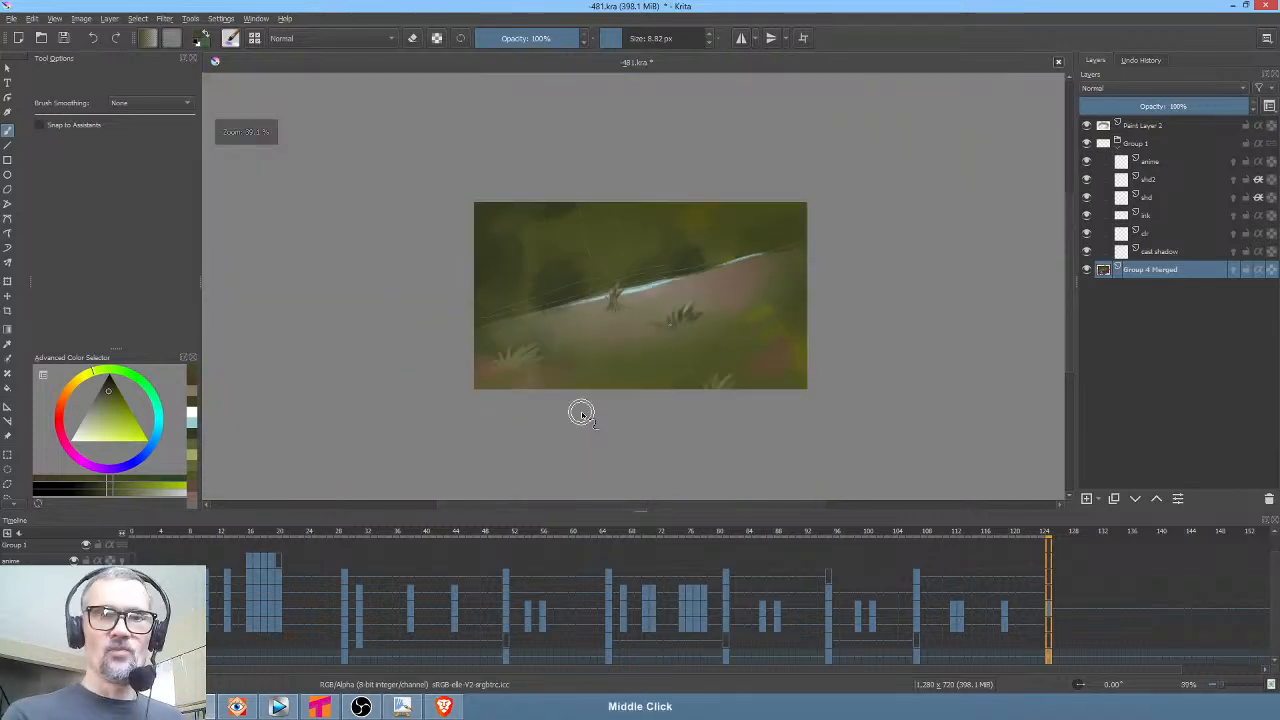
pyautogui.scroll(5, 685, 340)
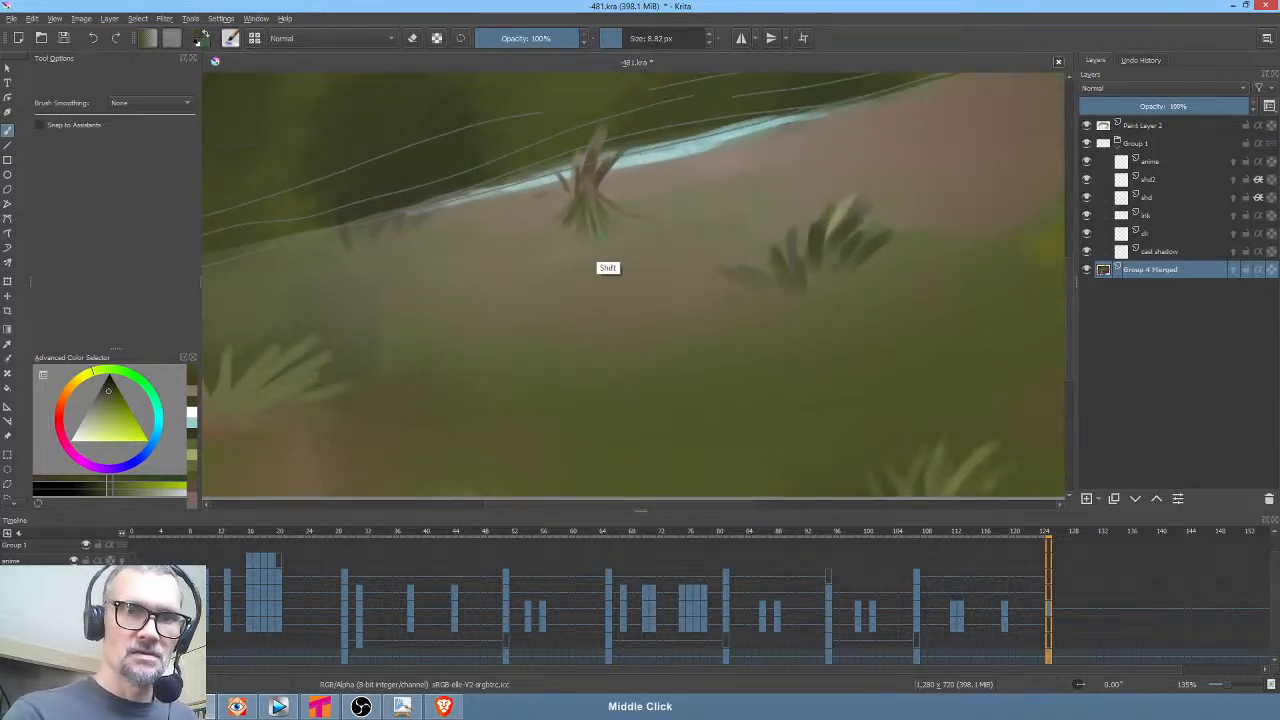
pyautogui.moveTo(607, 235); pyautogui.dragTo(630, 235)
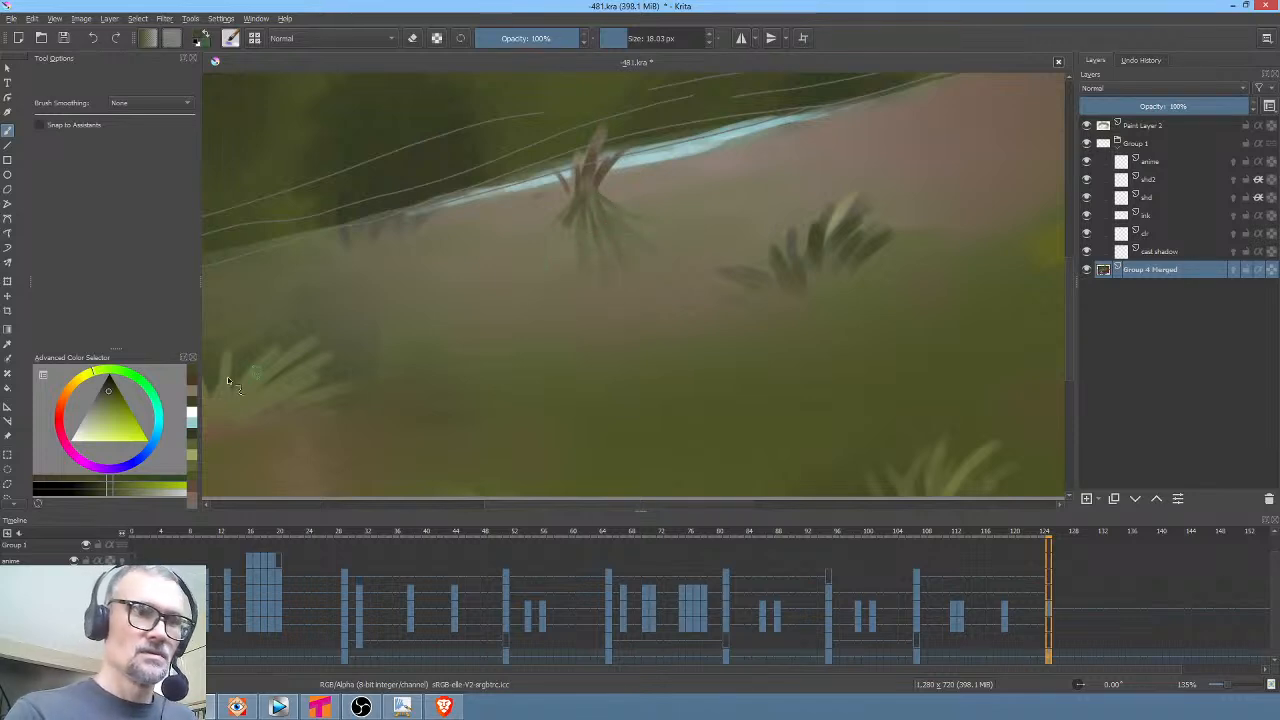
# Paint a small olive tuft at the cyan streak's lower-left end and a faint green grass patch on the upper-right brown ground
pyautogui.click(110, 376)
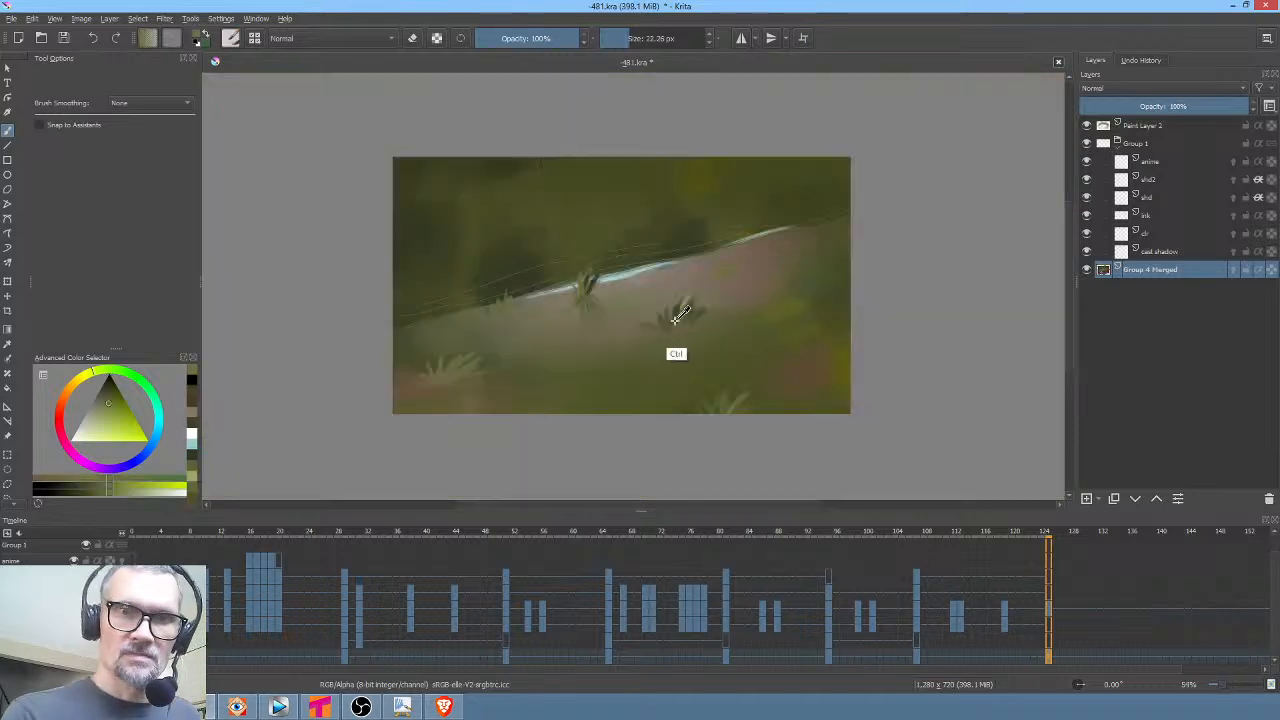
pyautogui.keyDown('ctrl'); pyautogui.click(674, 320); pyautogui.keyUp('ctrl')
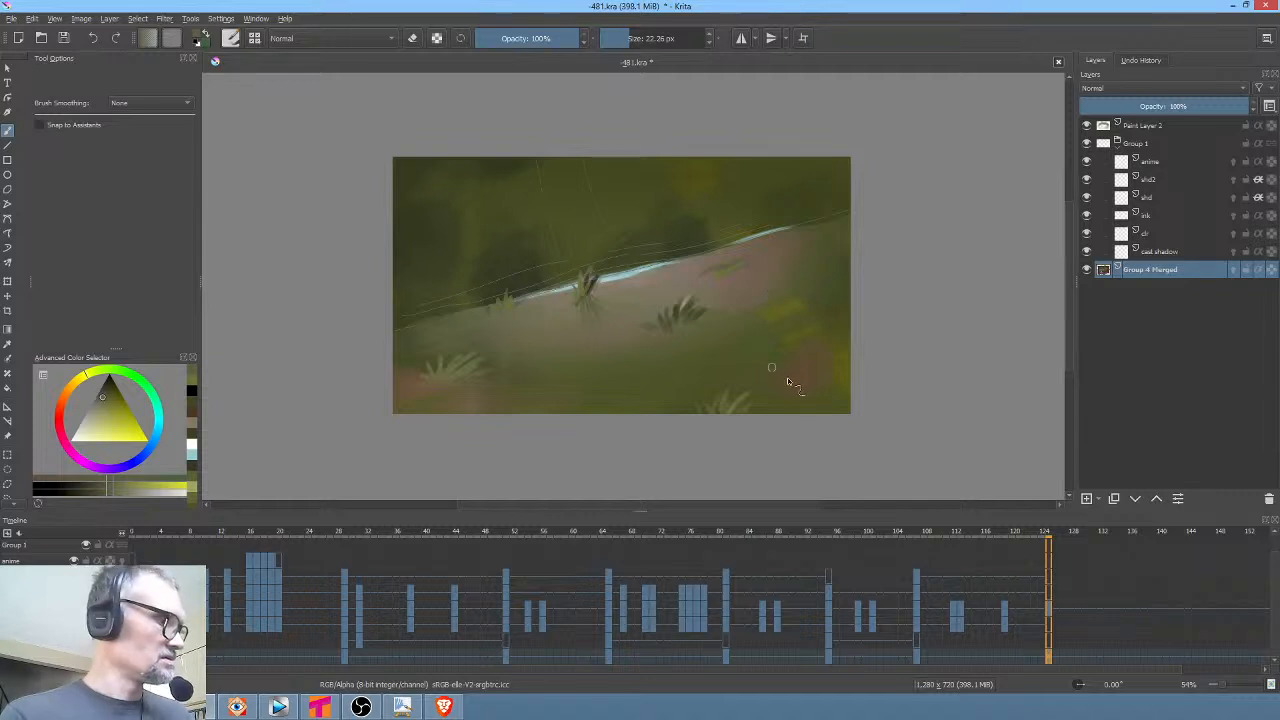
# Extend the upper-right grass patch and spread dark green strokes beneath the middle tuft, sampling color from the existing grass
pyautogui.press('1')
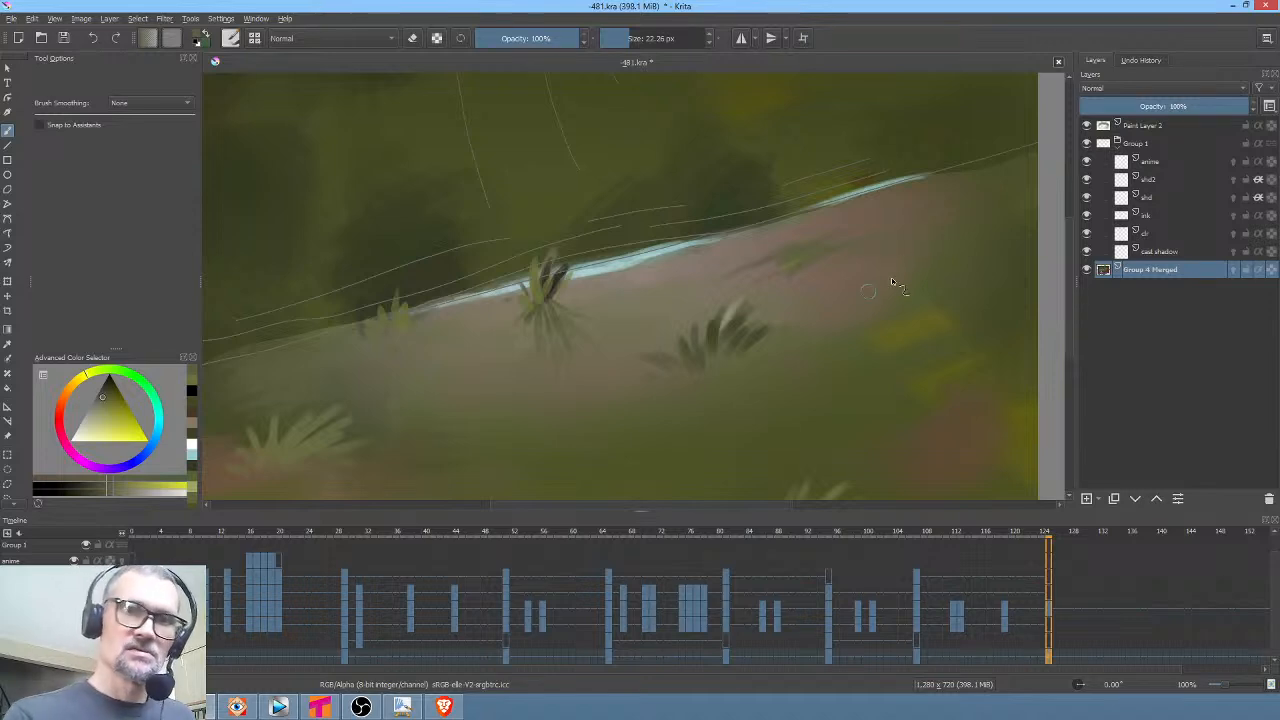
pyautogui.middleClick(828, 335)
pyautogui.keyDown('ctrl'); pyautogui.click(773, 290); pyautogui.keyUp('ctrl')
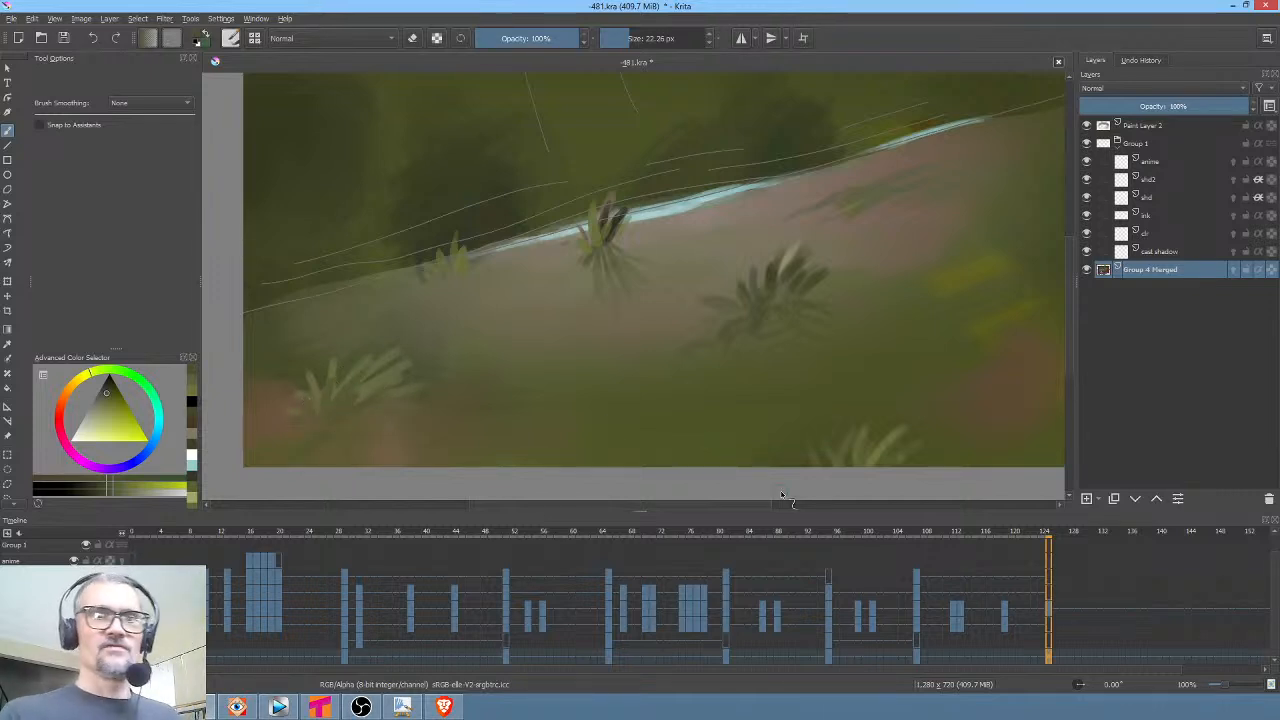
# Highlight the middle tuft's blades with light green sampled from the lower-left tuft, using a brush of about 10 px
pyautogui.keyDown('ctrl'); pyautogui.click(394, 372); pyautogui.keyUp('ctrl')
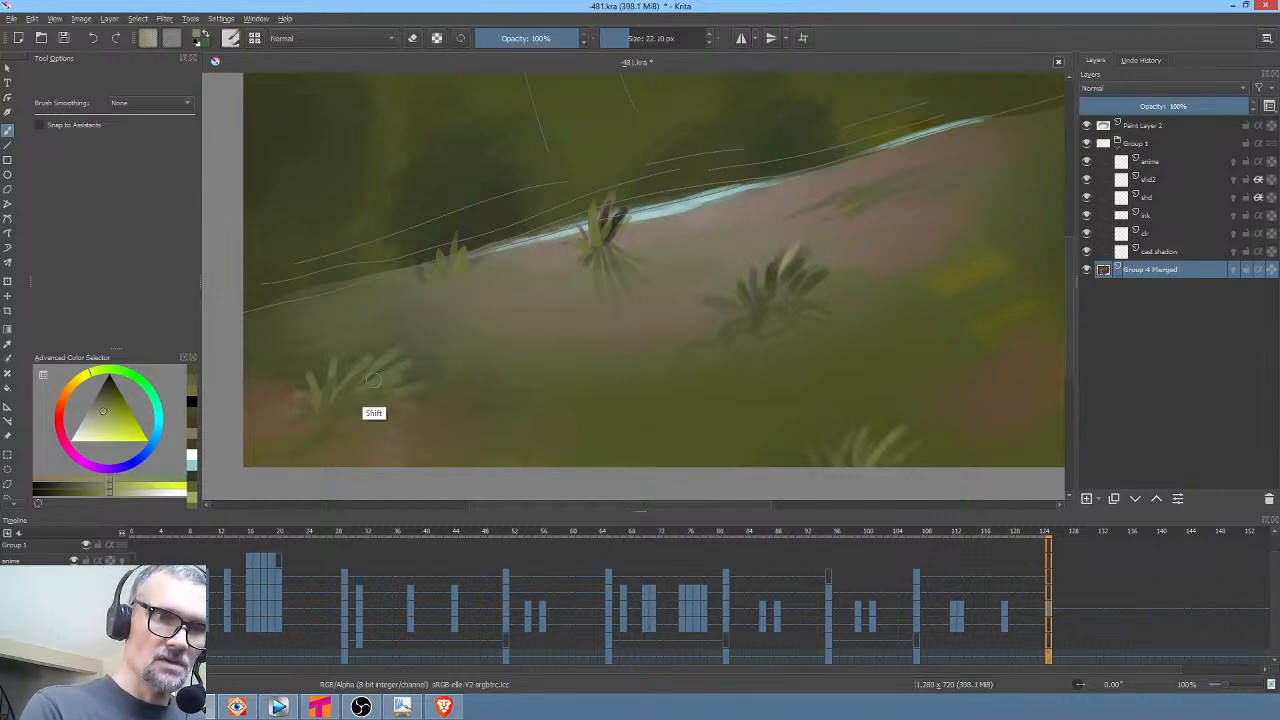
pyautogui.moveTo(373, 380); pyautogui.dragTo(317, 432)
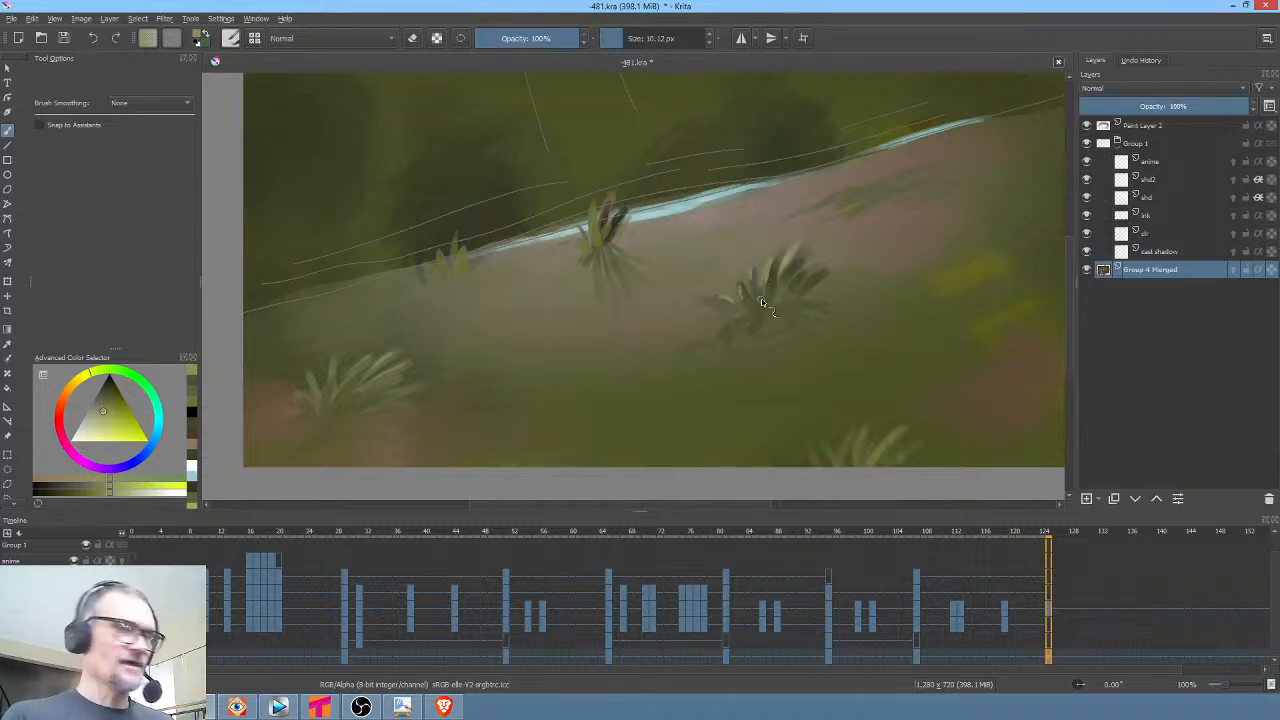
pyautogui.press('2')
pyautogui.press('1')
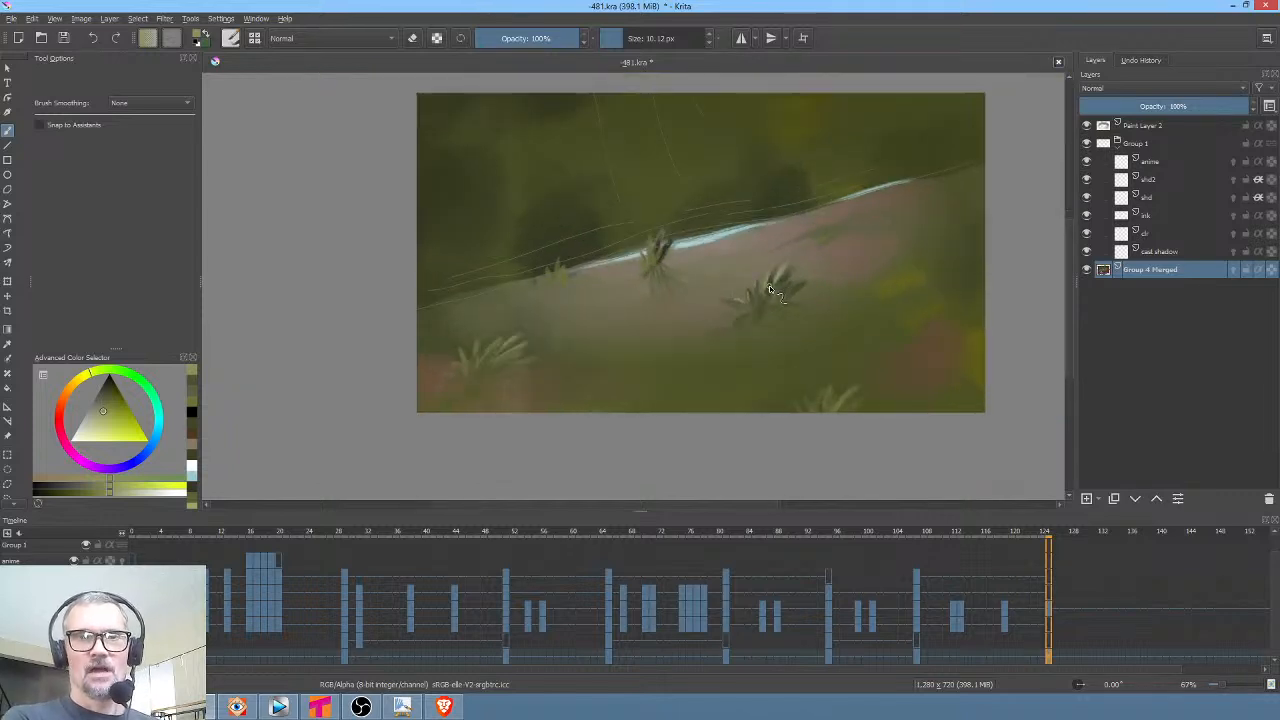
pyautogui.moveTo(767, 285); pyautogui.dragTo(754, 343)
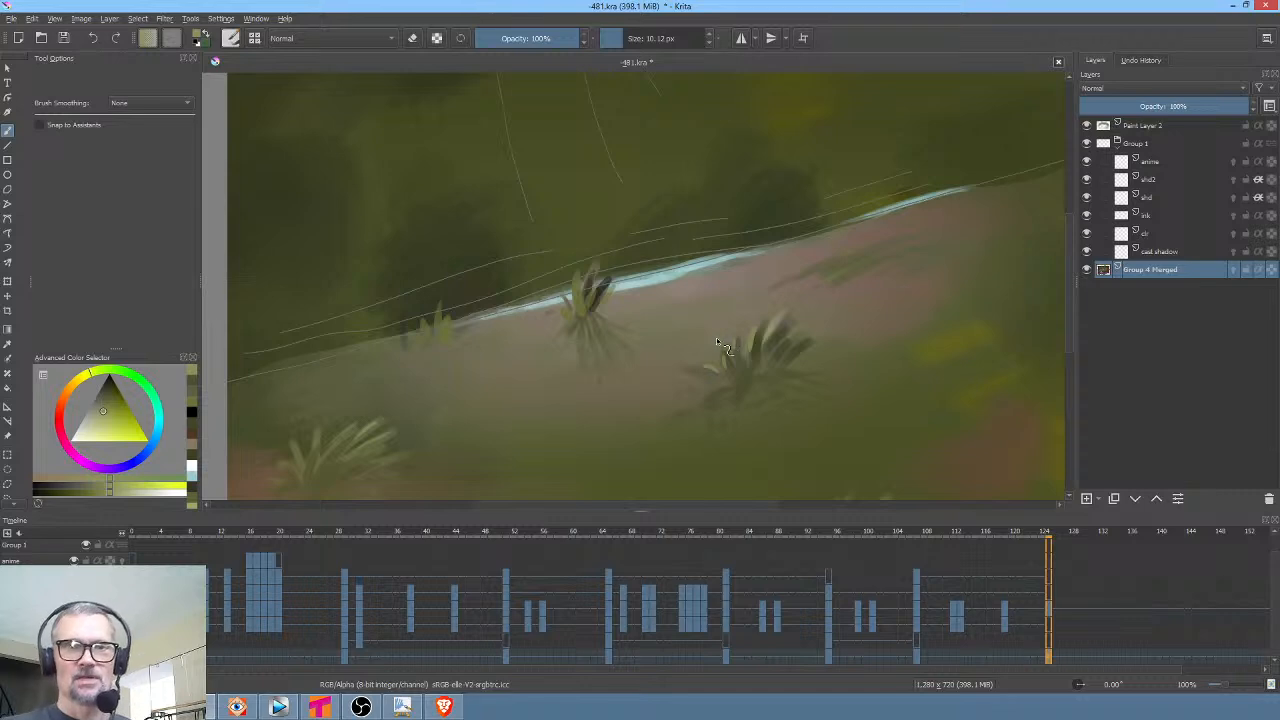
# Repaint the blades of the tuft on the cyan streak in dark green sampled from the middle tuft, adding longer blades toward the right
pyautogui.press('-')
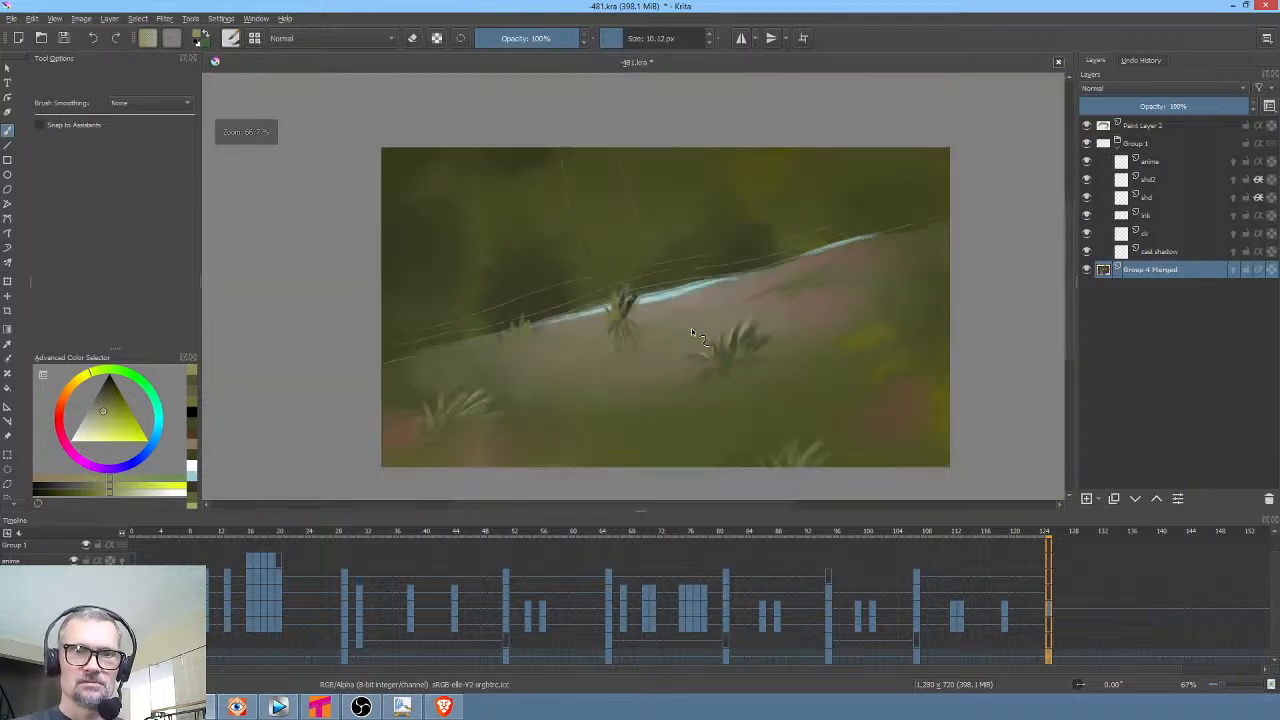
pyautogui.scroll(5, 697, 331)
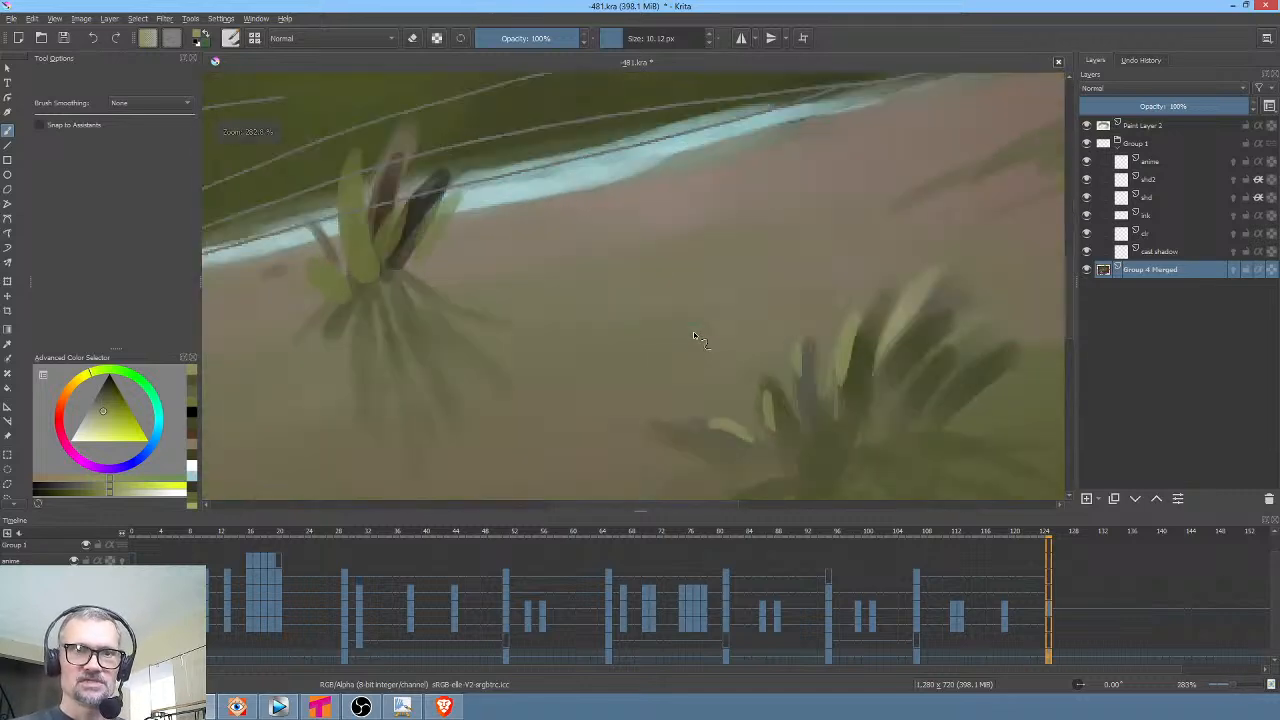
pyautogui.scroll(-2, 693, 331)
pyautogui.moveTo(693, 330); pyautogui.dragTo(739, 336)
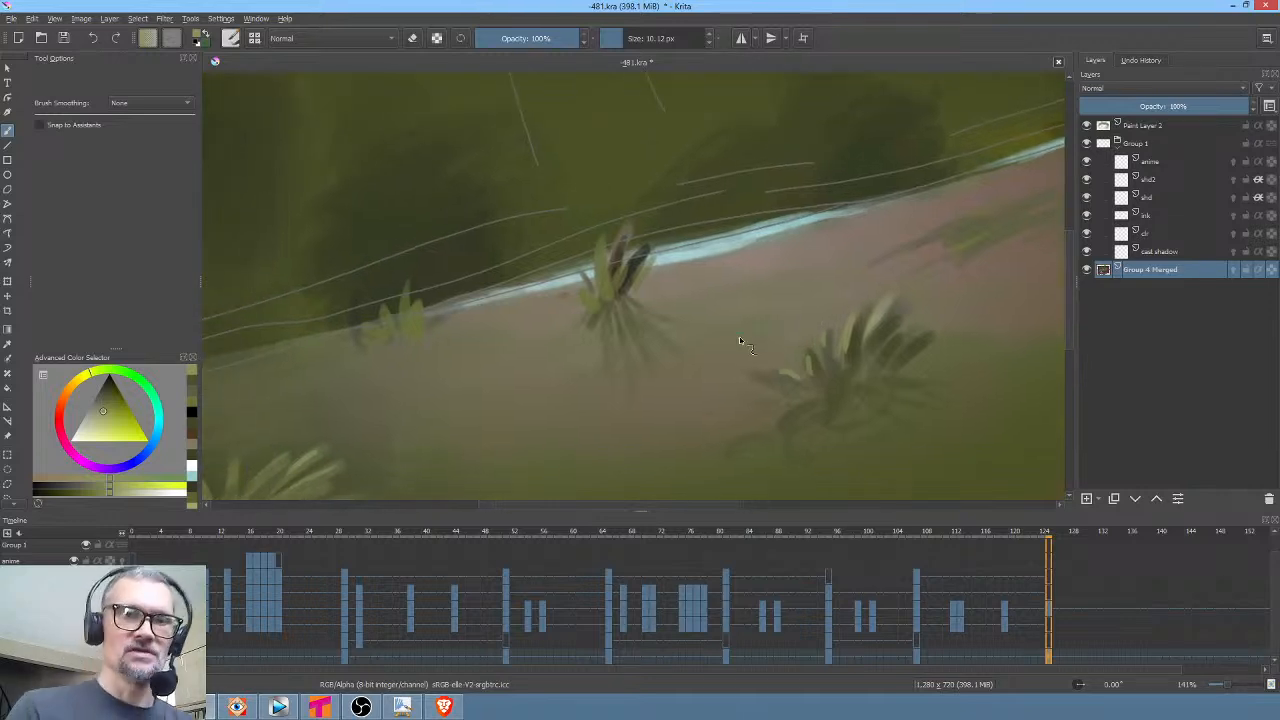
pyautogui.keyDown('ctrl'); pyautogui.click(857, 389); pyautogui.keyUp('ctrl')
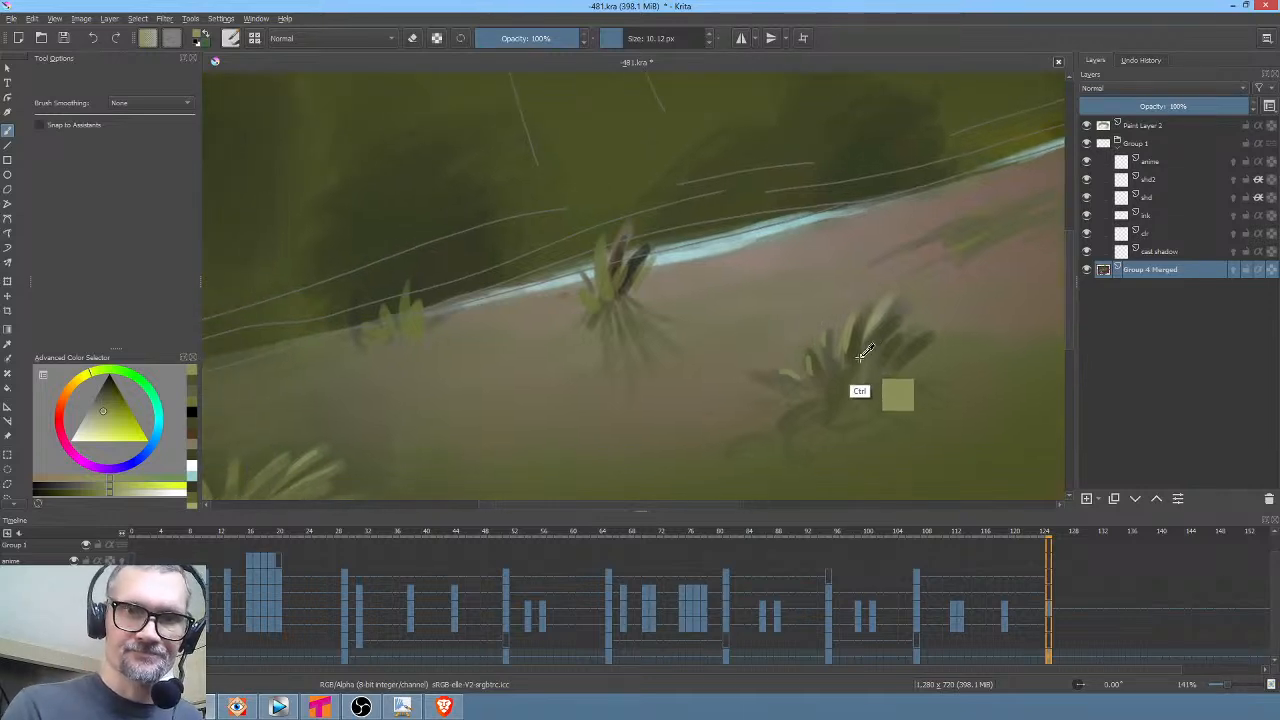
pyautogui.moveTo(612, 286)
pyautogui.mouseDown()
pyautogui.moveTo(608, 228)
pyautogui.moveTo(626, 226)
pyautogui.mouseUp()
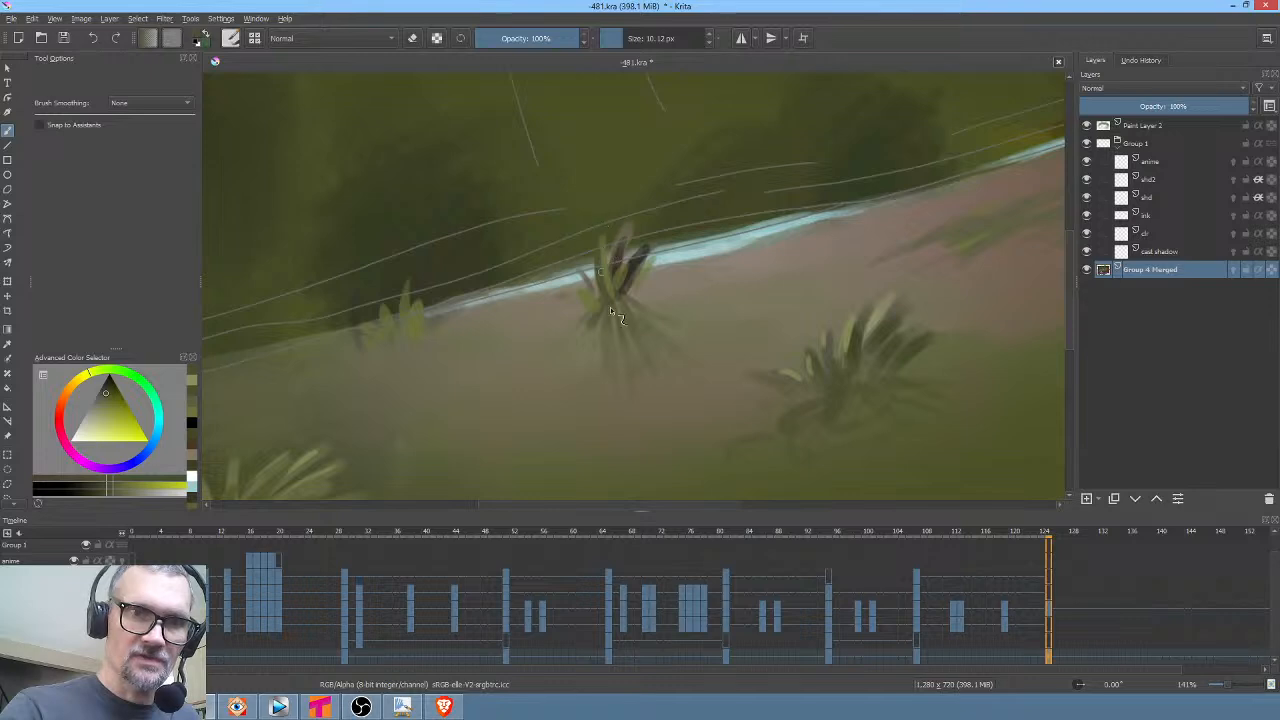
pyautogui.moveTo(624, 286); pyautogui.dragTo(626, 226)
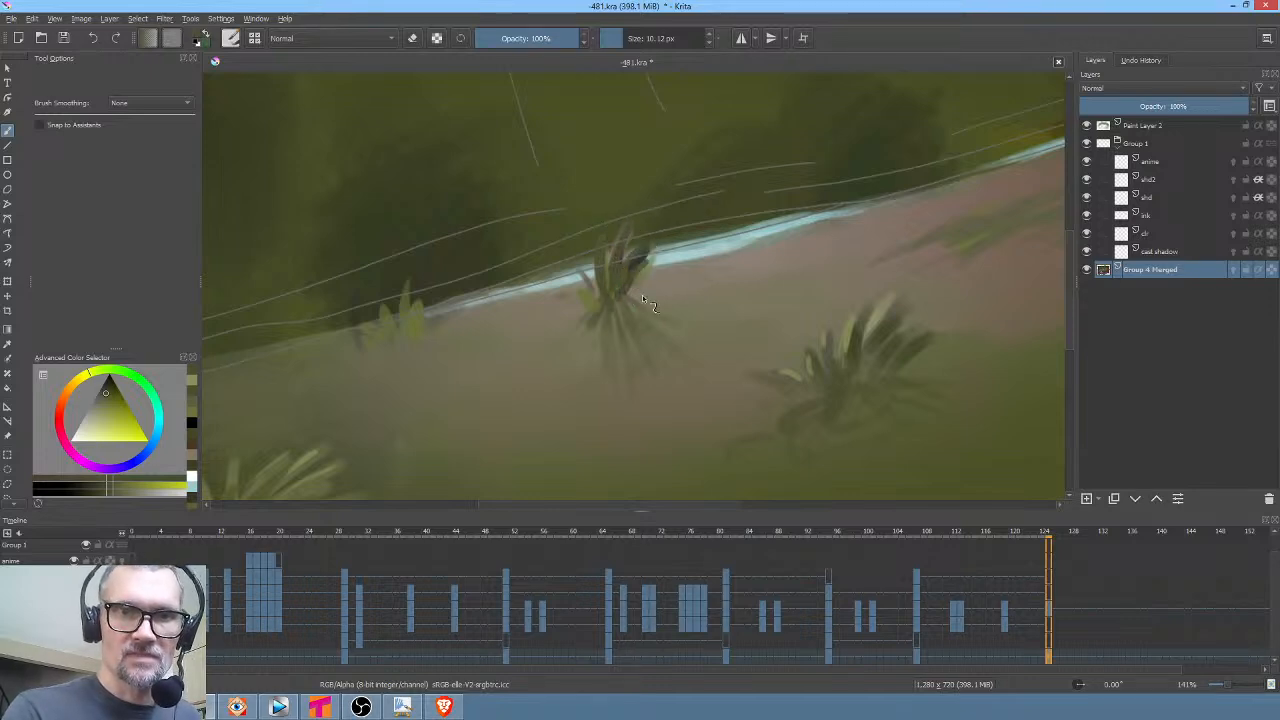
pyautogui.moveTo(630, 300)
pyautogui.mouseDown()
pyautogui.moveTo(696, 248)
pyautogui.moveTo(684, 244)
pyautogui.moveTo(694, 252)
pyautogui.mouseUp()
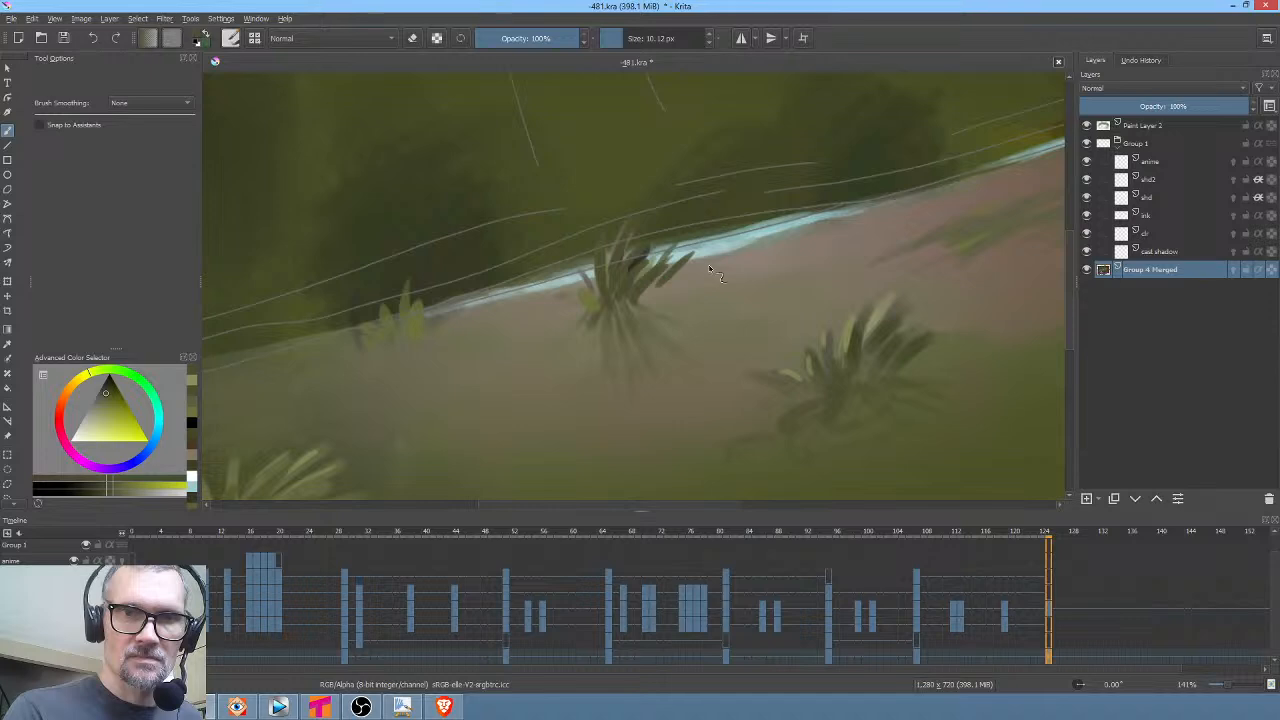
# Spread lower blades out to both sides of the tuft on the streak with a sampled muted olive green
pyautogui.keyDown('ctrl'); pyautogui.click(650, 300); pyautogui.keyUp('ctrl')
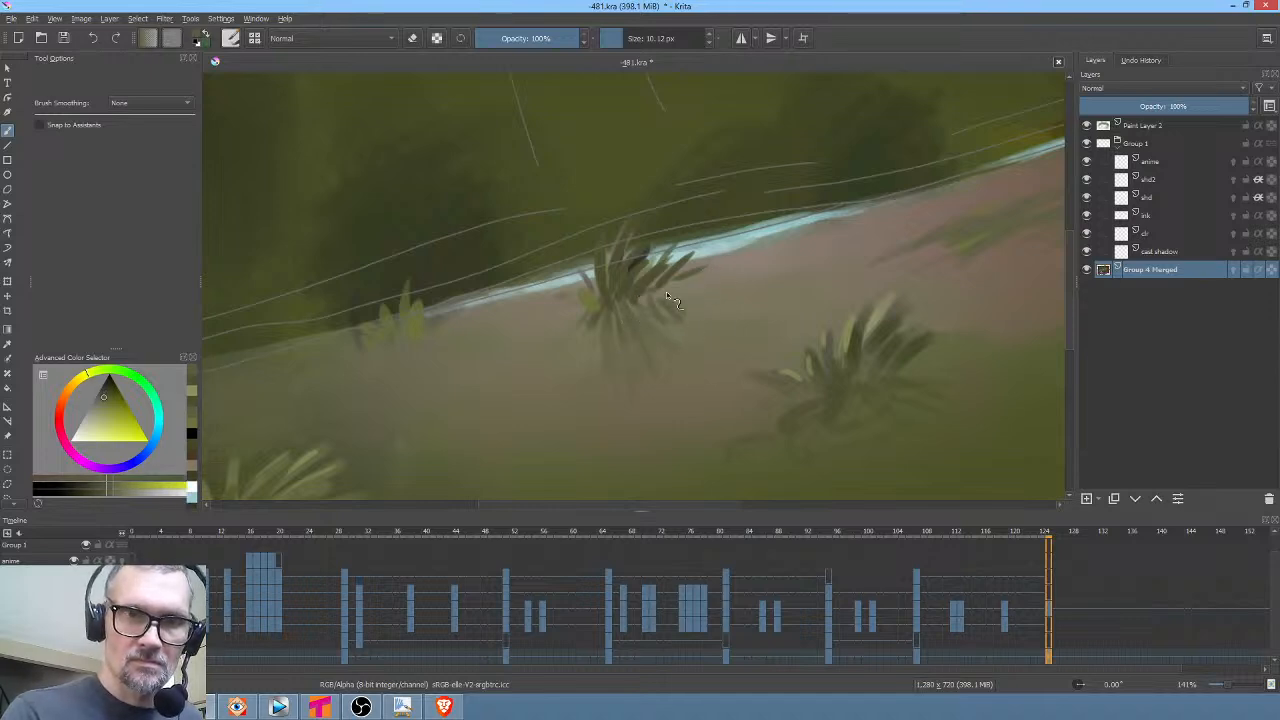
pyautogui.moveTo(666, 291); pyautogui.dragTo(711, 292)
pyautogui.moveTo(620, 300); pyautogui.dragTo(559, 341)
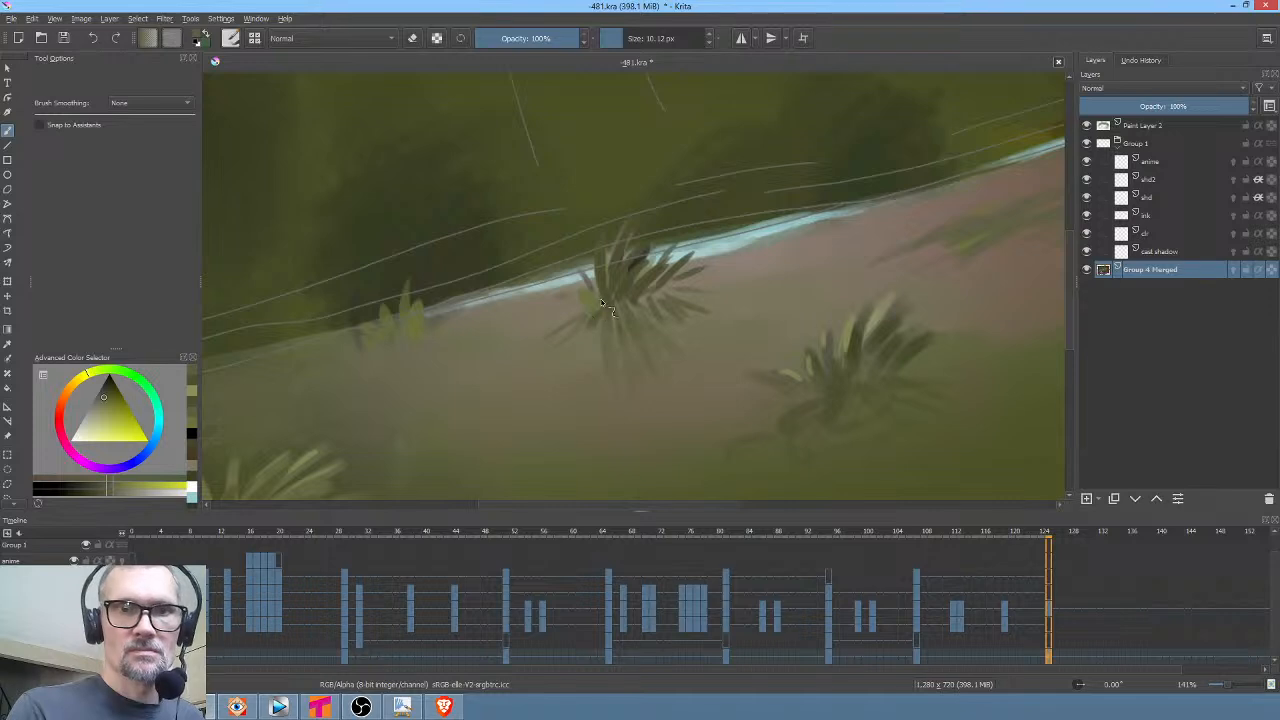
# Thicken the small tuft at the streak's lower-left end with extra blades and paint faint grass strokes on the ground beside it
pyautogui.moveTo(405, 332); pyautogui.dragTo(450, 284)
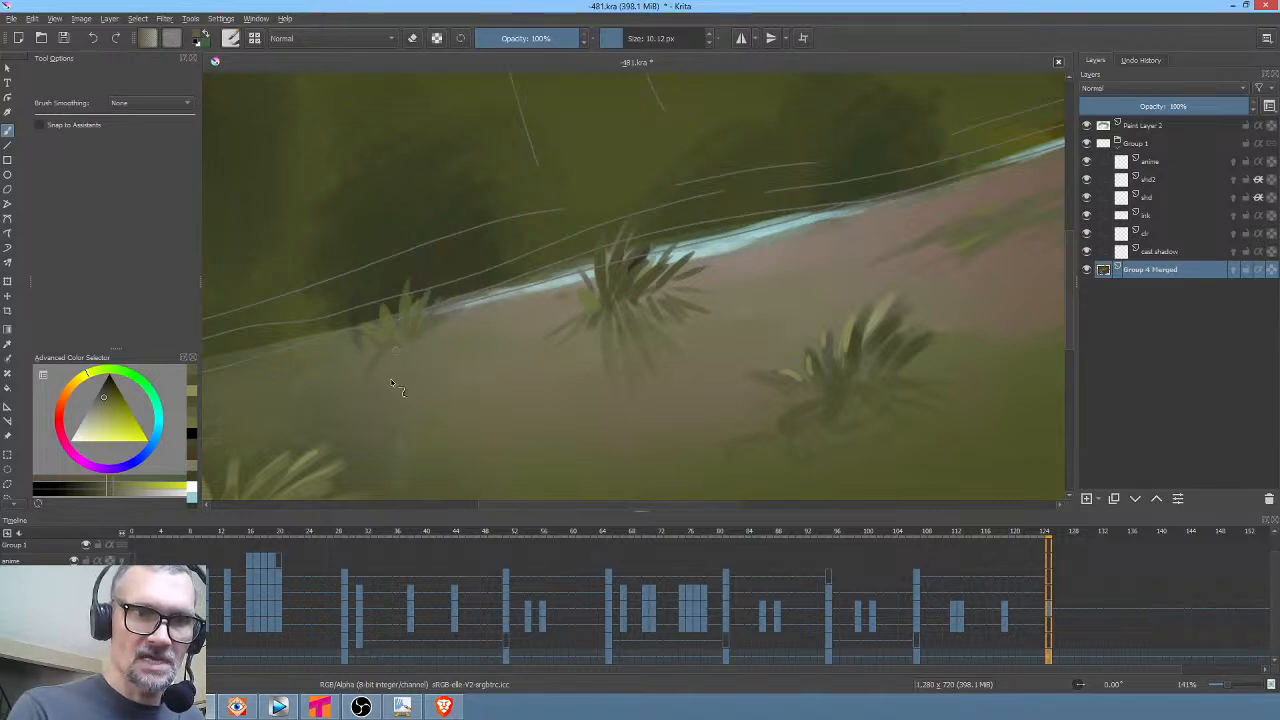
pyautogui.moveTo(400, 370); pyautogui.dragTo(396, 348)
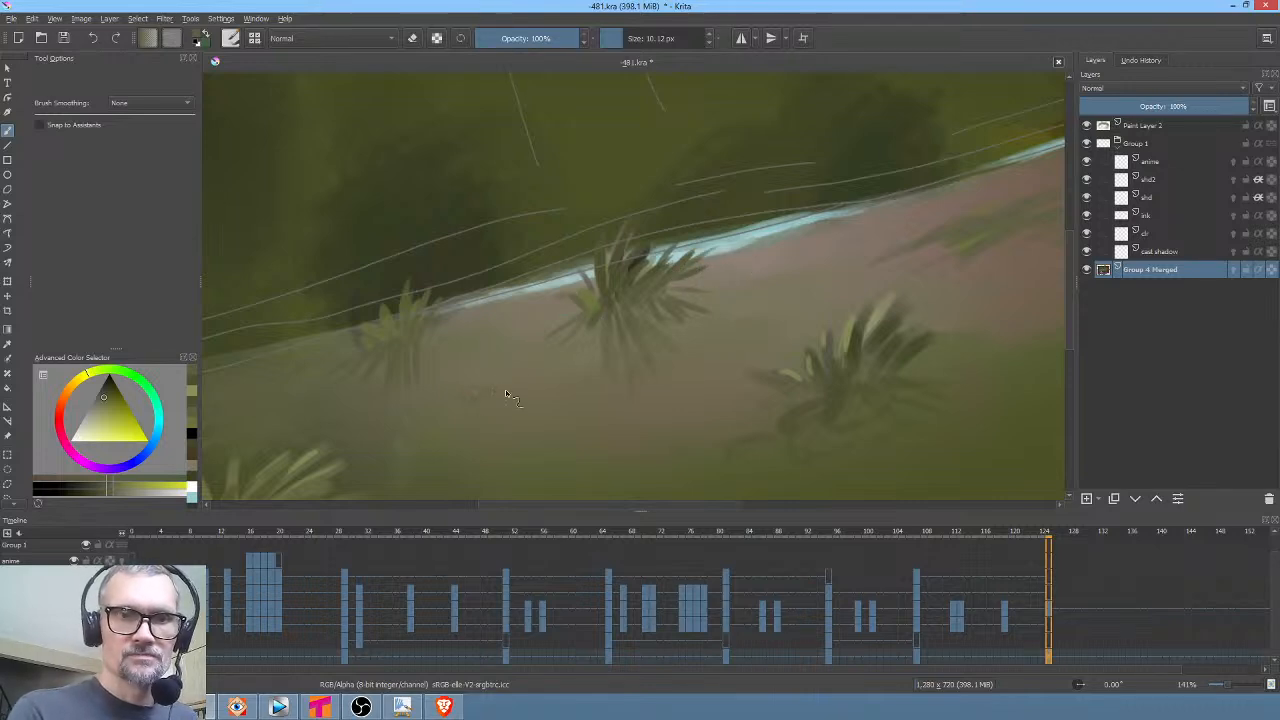
pyautogui.moveTo(519, 382); pyautogui.dragTo(476, 393)
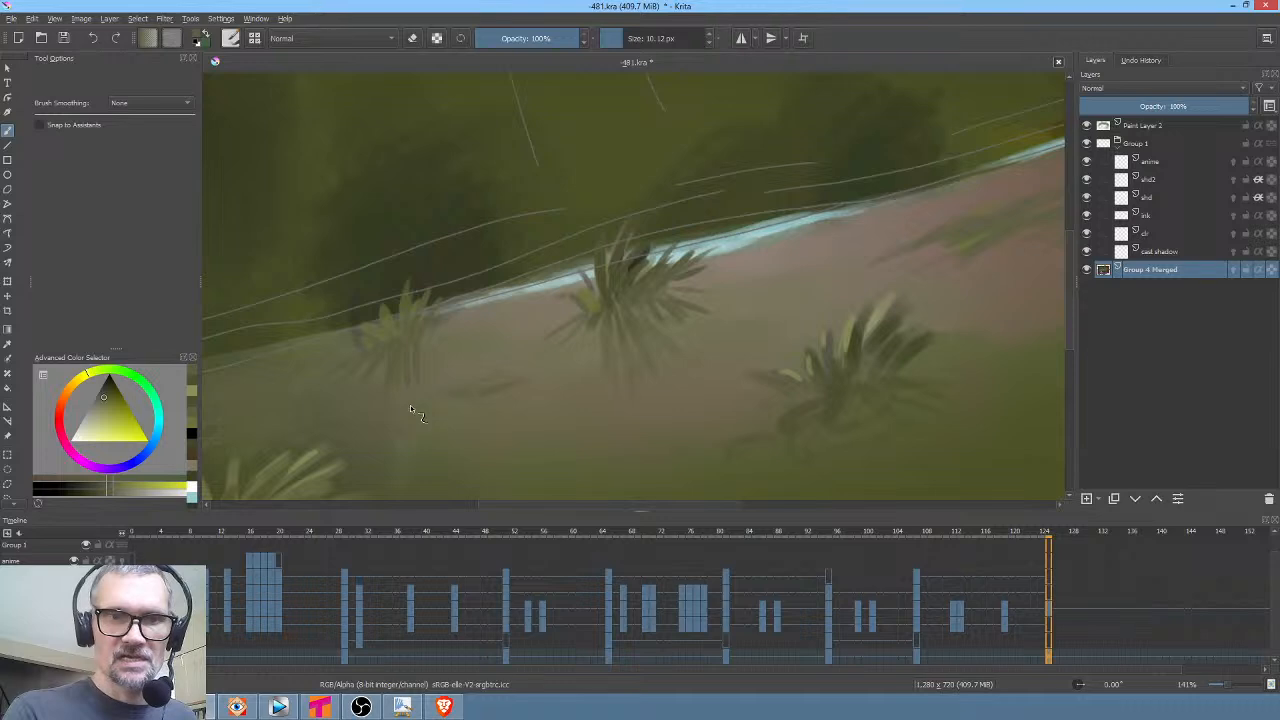
pyautogui.click(506, 414)
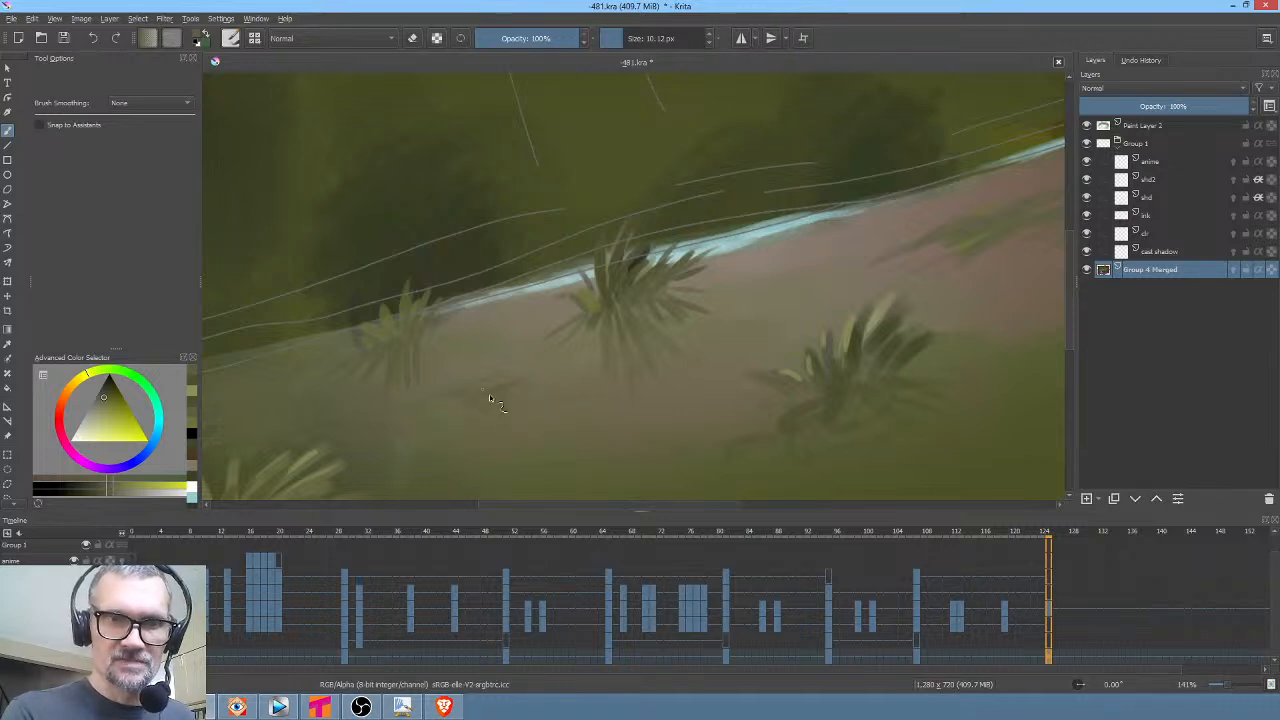
pyautogui.middleClick(630, 398)
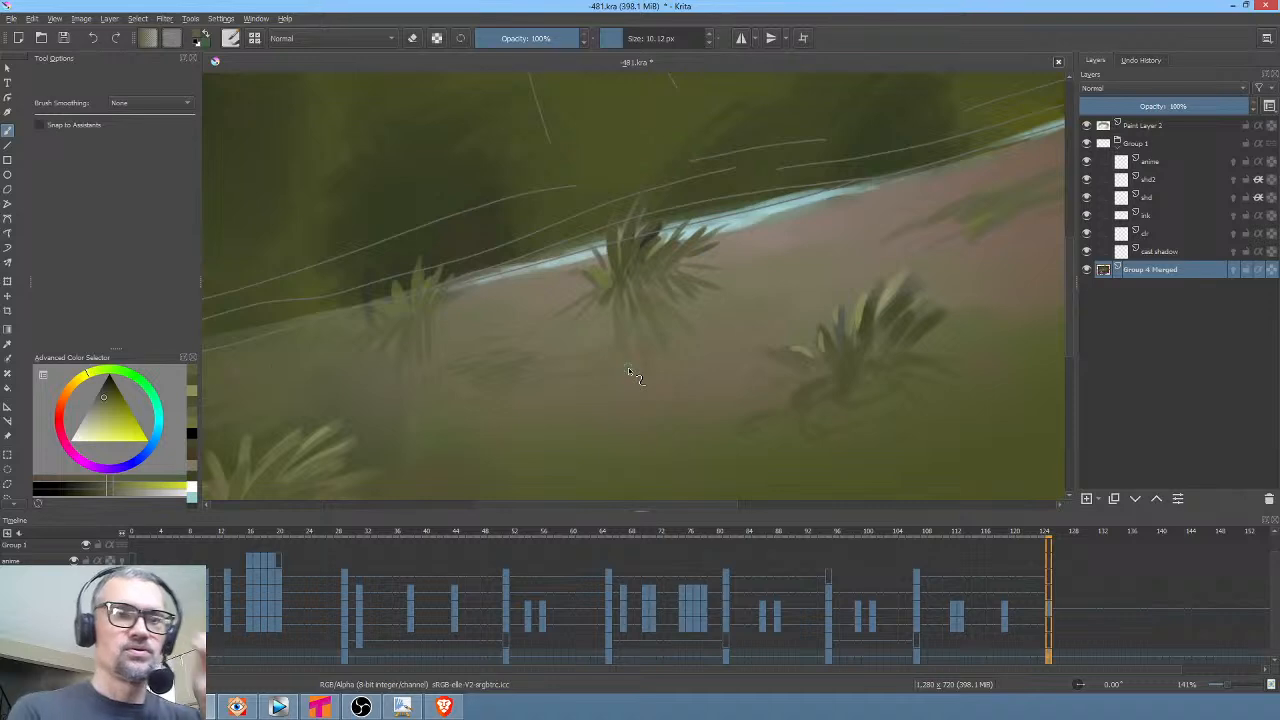
# Brush thin slanted grass strokes around the green patch on the upper-right brown slope, undoing the unwanted strokes
pyautogui.middleClick(533, 394)
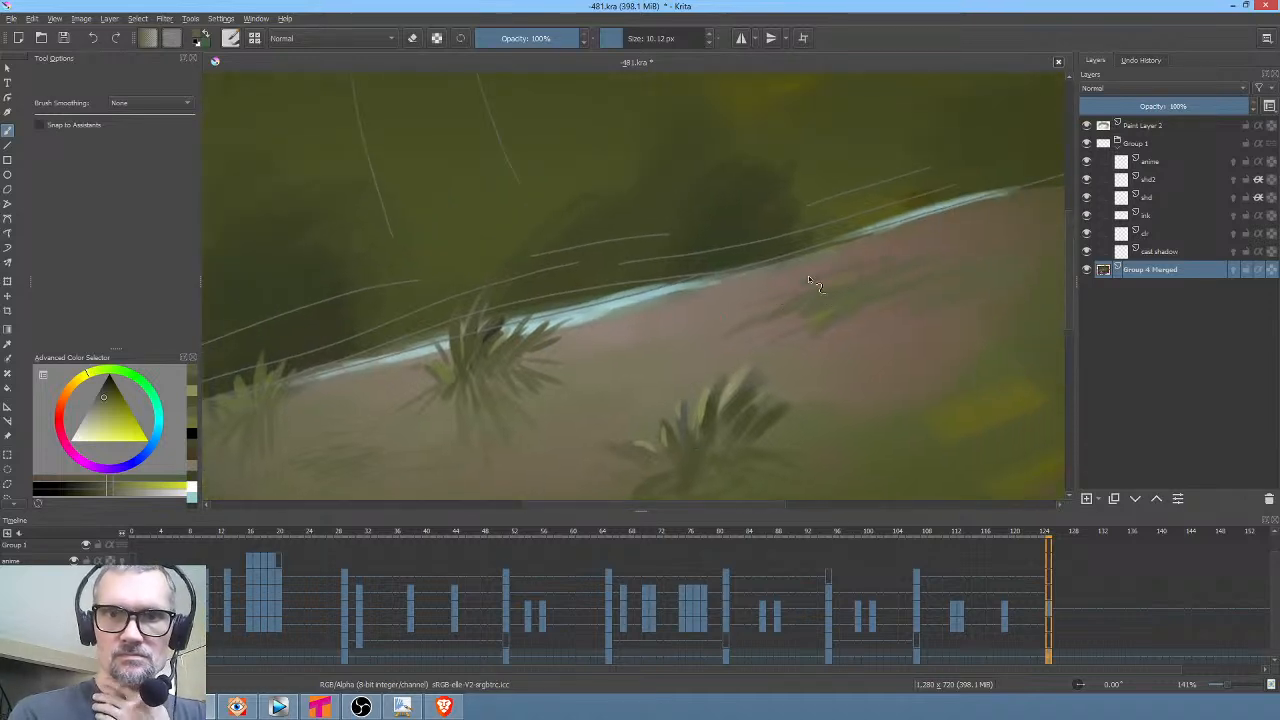
pyautogui.moveTo(808, 275)
pyautogui.mouseDown()
pyautogui.moveTo(893, 250)
pyautogui.moveTo(783, 279)
pyautogui.moveTo(911, 245)
pyautogui.moveTo(891, 266)
pyautogui.moveTo(928, 212)
pyautogui.mouseUp()
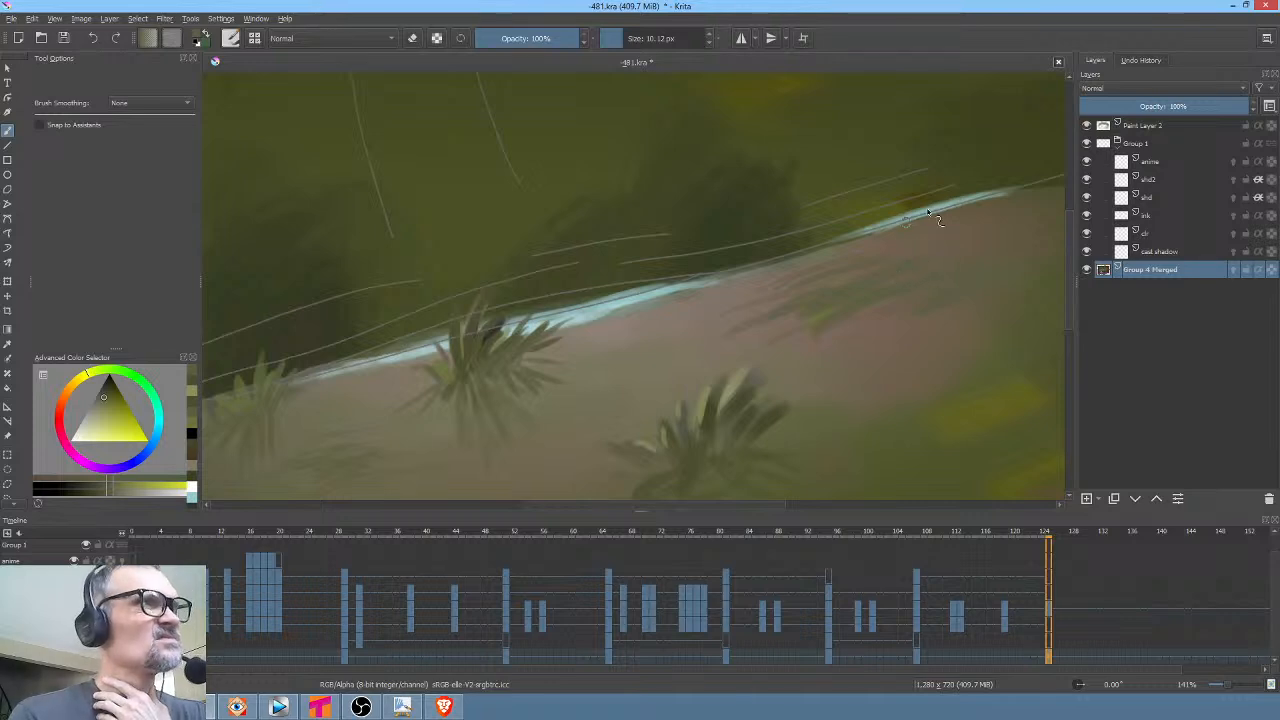
pyautogui.hotkey('ctrl', 'z')
pyautogui.hotkey('ctrl', 'z')
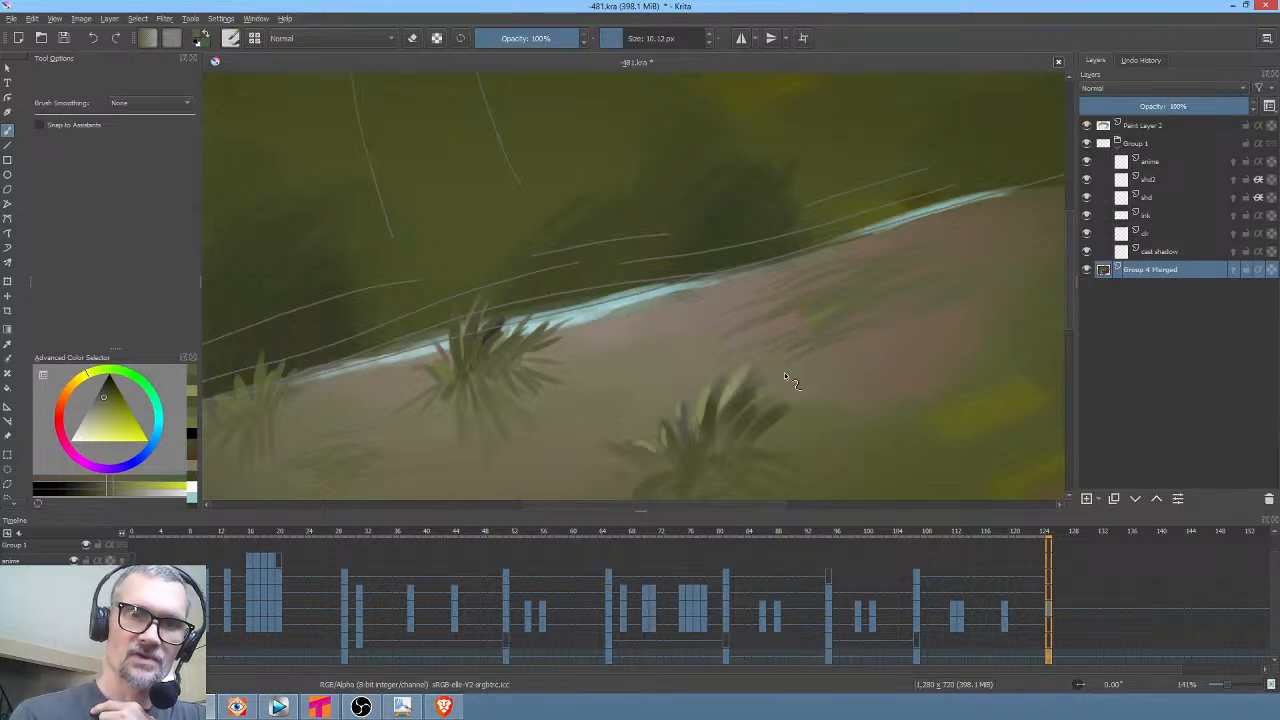
pyautogui.moveTo(878, 347); pyautogui.dragTo(828, 292)
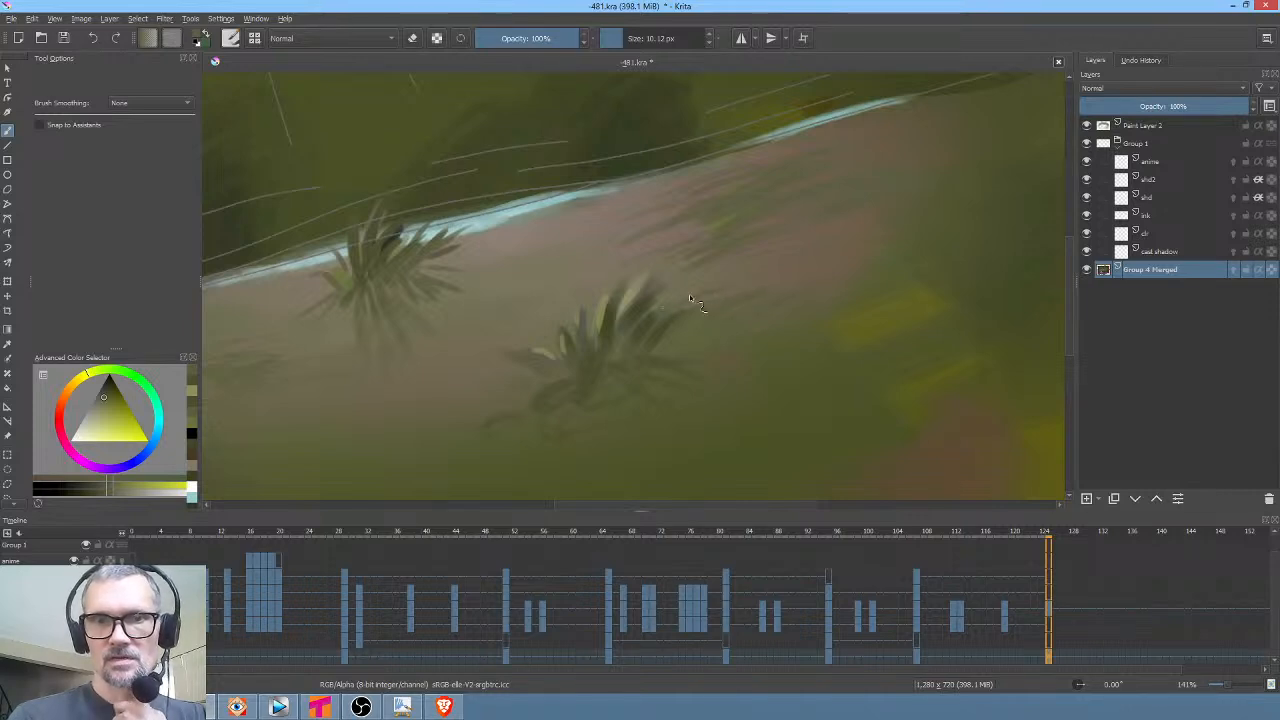
# Paint dark green blades, in a color sampled from the tuft on the cyan streak, into that tuft and the small tuft at the streak's lower-left end
pyautogui.middleClick(931, 343)
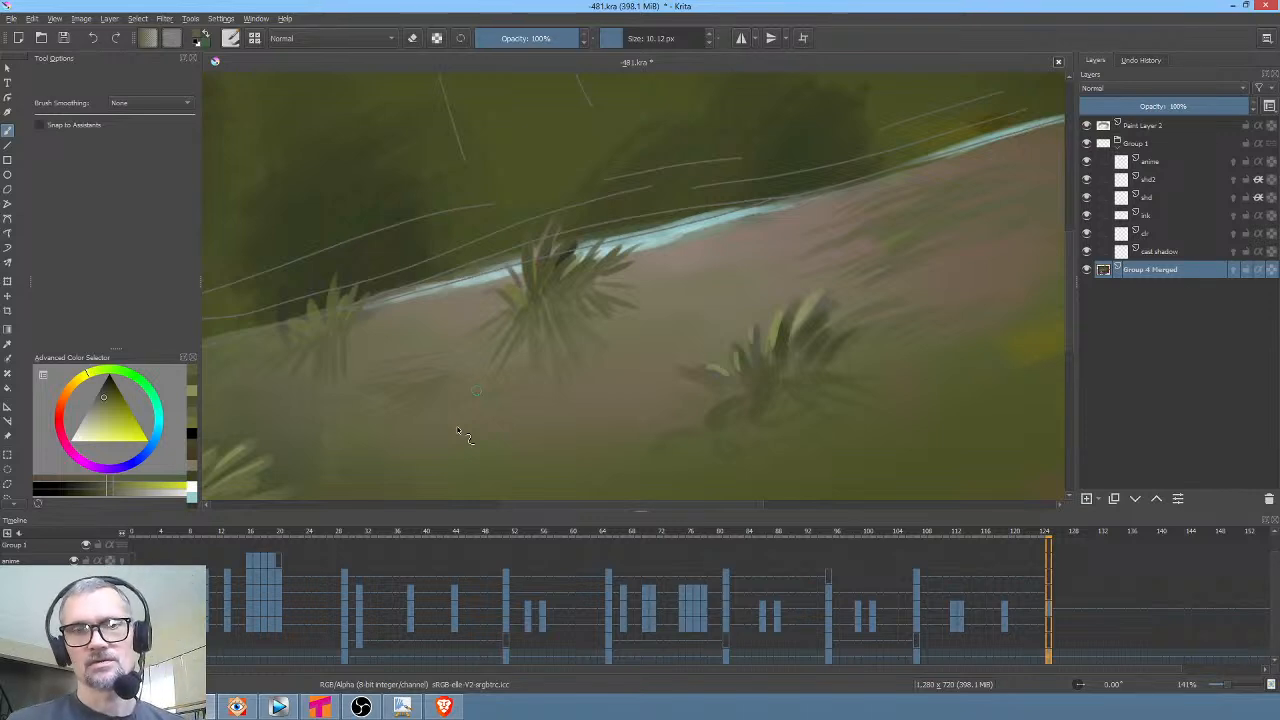
pyautogui.keyDown('ctrl'); pyautogui.click(520, 330); pyautogui.keyUp('ctrl')
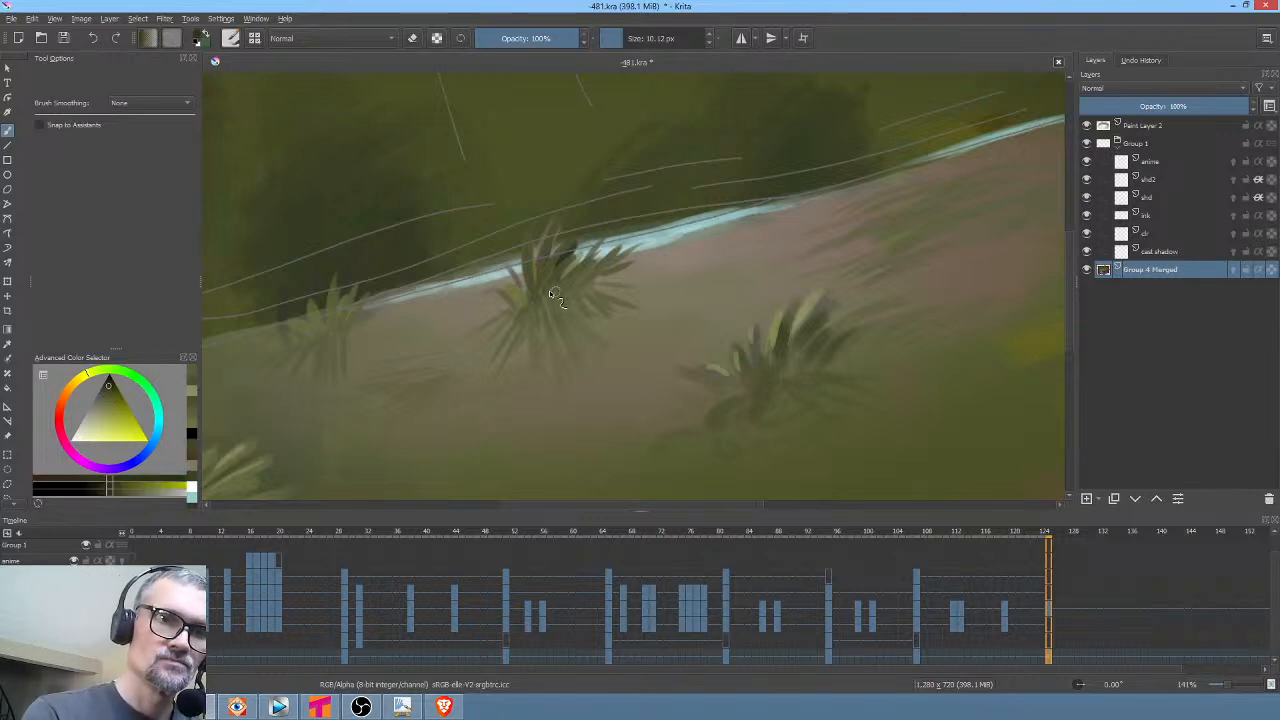
pyautogui.moveTo(600, 262); pyautogui.dragTo(560, 288)
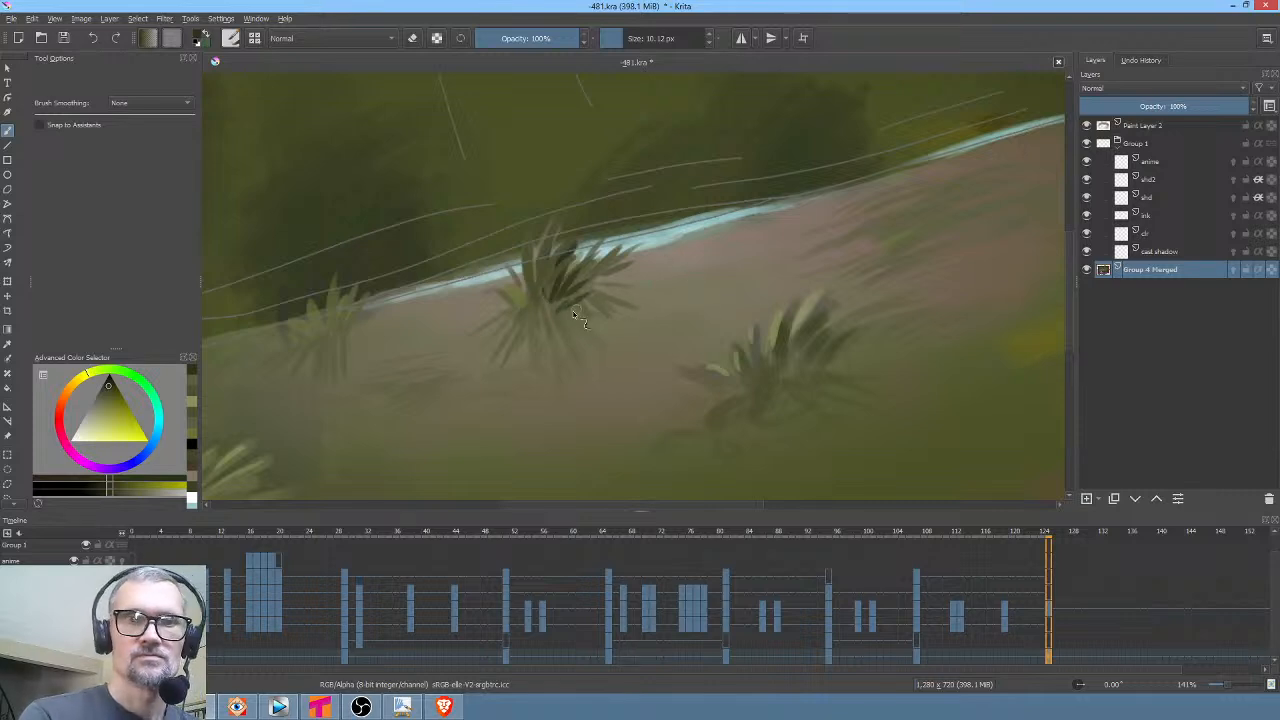
pyautogui.moveTo(548, 328)
pyautogui.mouseDown()
pyautogui.moveTo(558, 294)
pyautogui.moveTo(524, 305)
pyautogui.mouseUp()
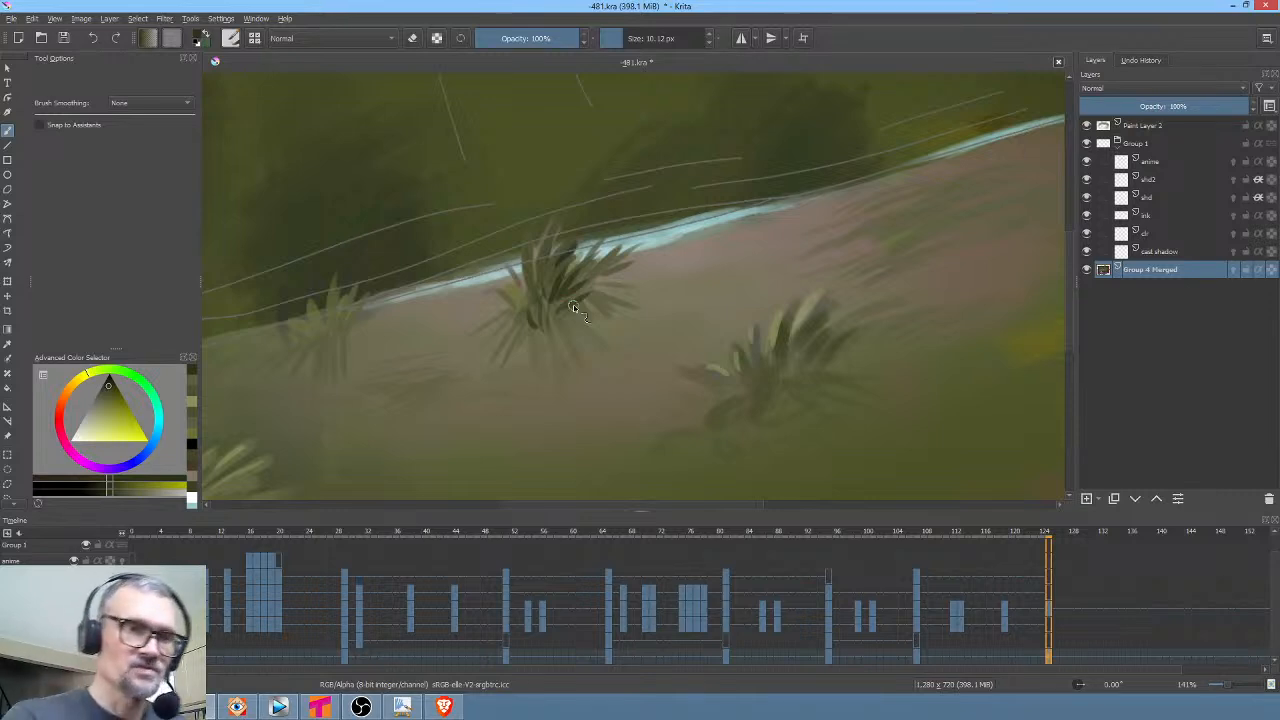
pyautogui.moveTo(334, 341)
pyautogui.mouseDown()
pyautogui.moveTo(356, 302)
pyautogui.moveTo(332, 314)
pyautogui.mouseUp()
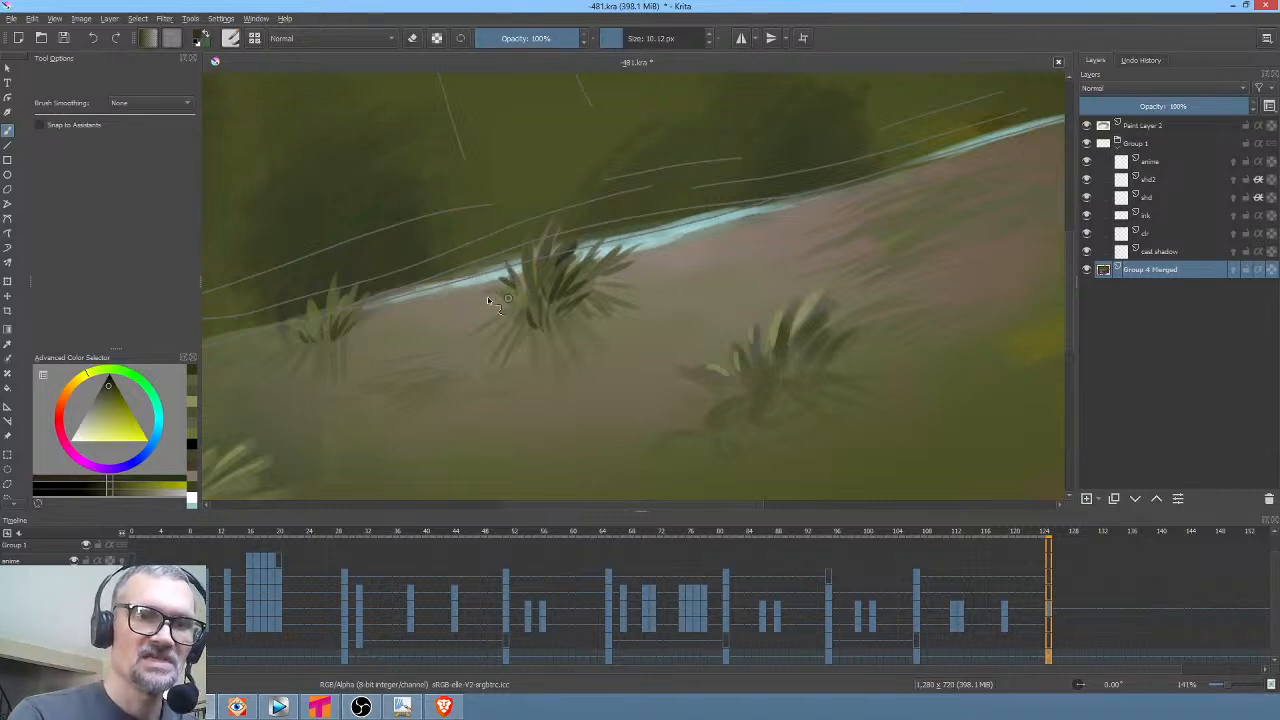
# Sample the pale cyan of the streak and repaint it as a continuous band across the tuft
pyautogui.moveTo(605, 304); pyautogui.dragTo(528, 410)
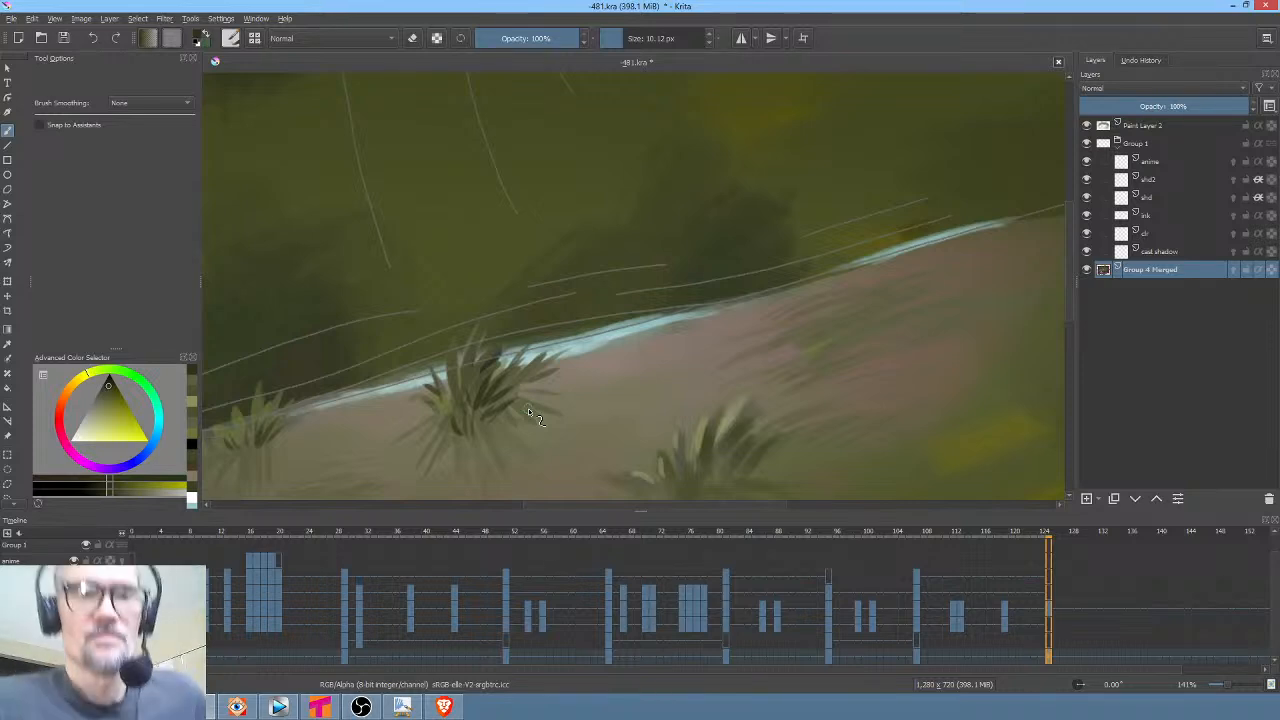
pyautogui.keyDown('ctrl'); pyautogui.click(576, 337); pyautogui.keyUp('ctrl')
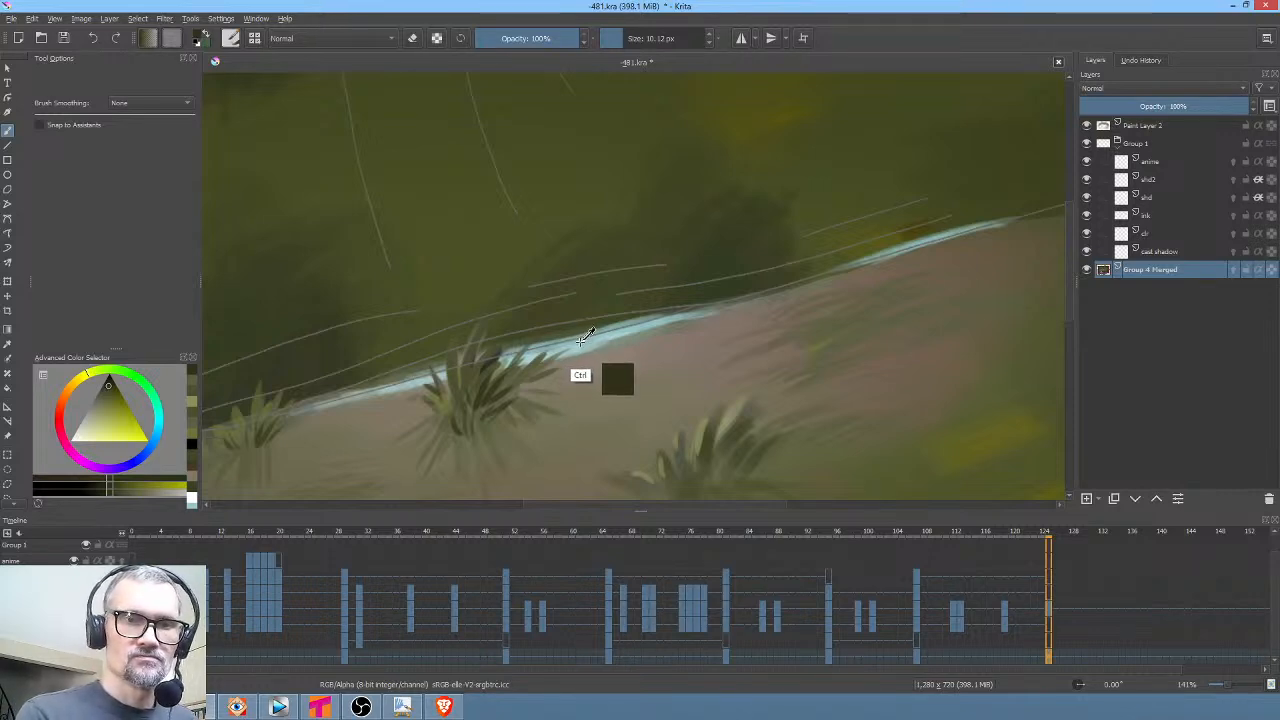
pyautogui.keyDown('ctrl'); pyautogui.click(582, 338); pyautogui.keyUp('ctrl')
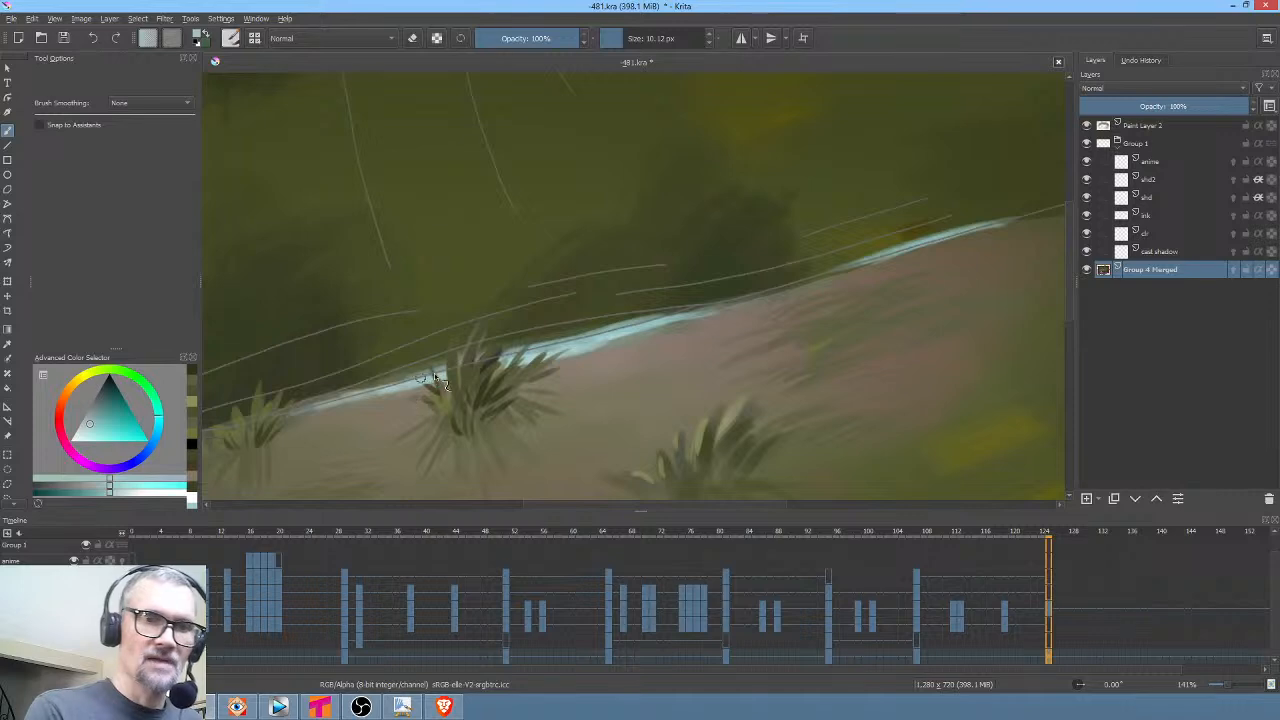
pyautogui.moveTo(436, 378)
pyautogui.mouseDown()
pyautogui.moveTo(554, 356)
pyautogui.moveTo(396, 394)
pyautogui.moveTo(575, 366)
pyautogui.mouseUp()
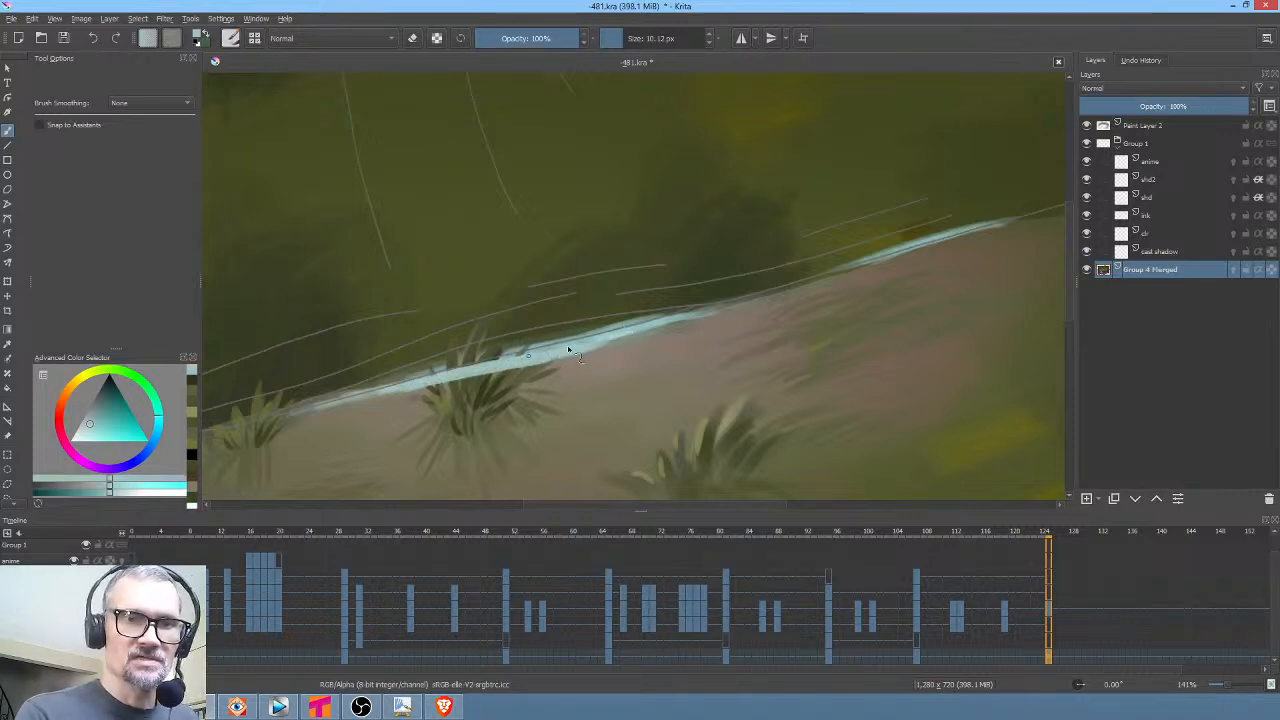
# Outline the whole background above the slope with a freehand selection that follows the cyan streak and the slope's edge
pyautogui.scroll(-4, 640, 355)
pyautogui.middleClick(586, 380)
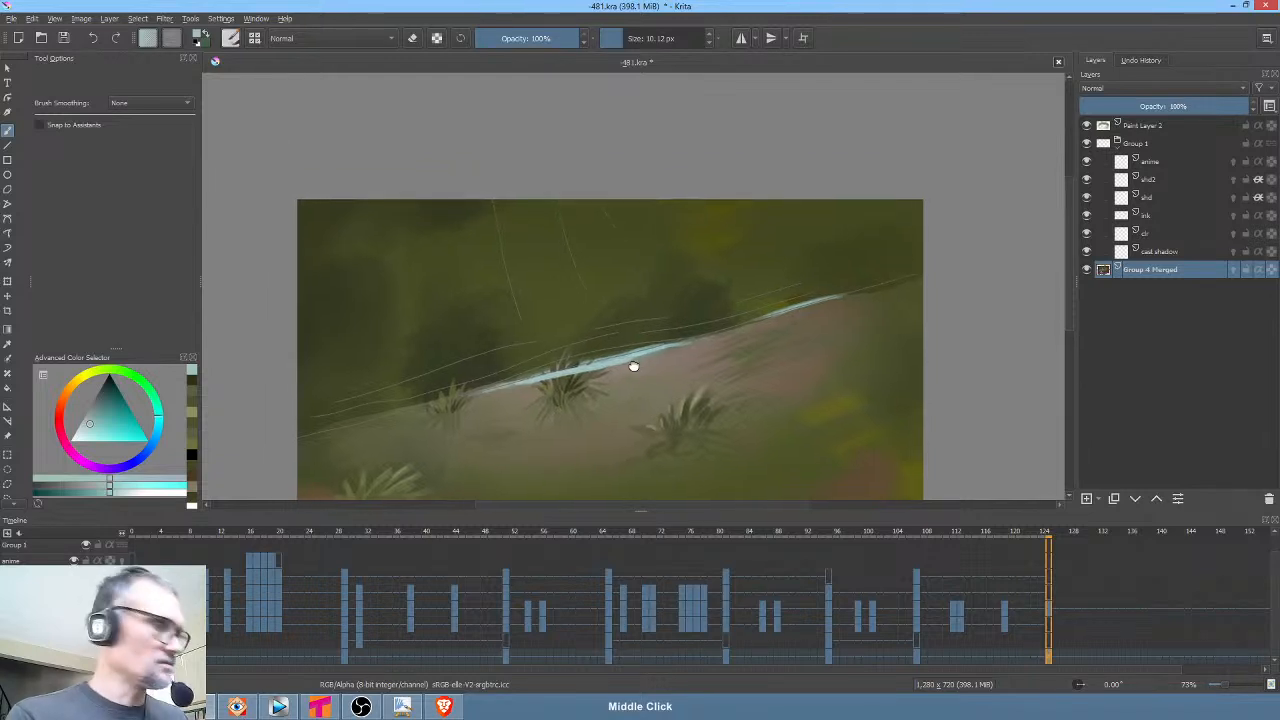
pyautogui.hotkey('ctrl', 'r')
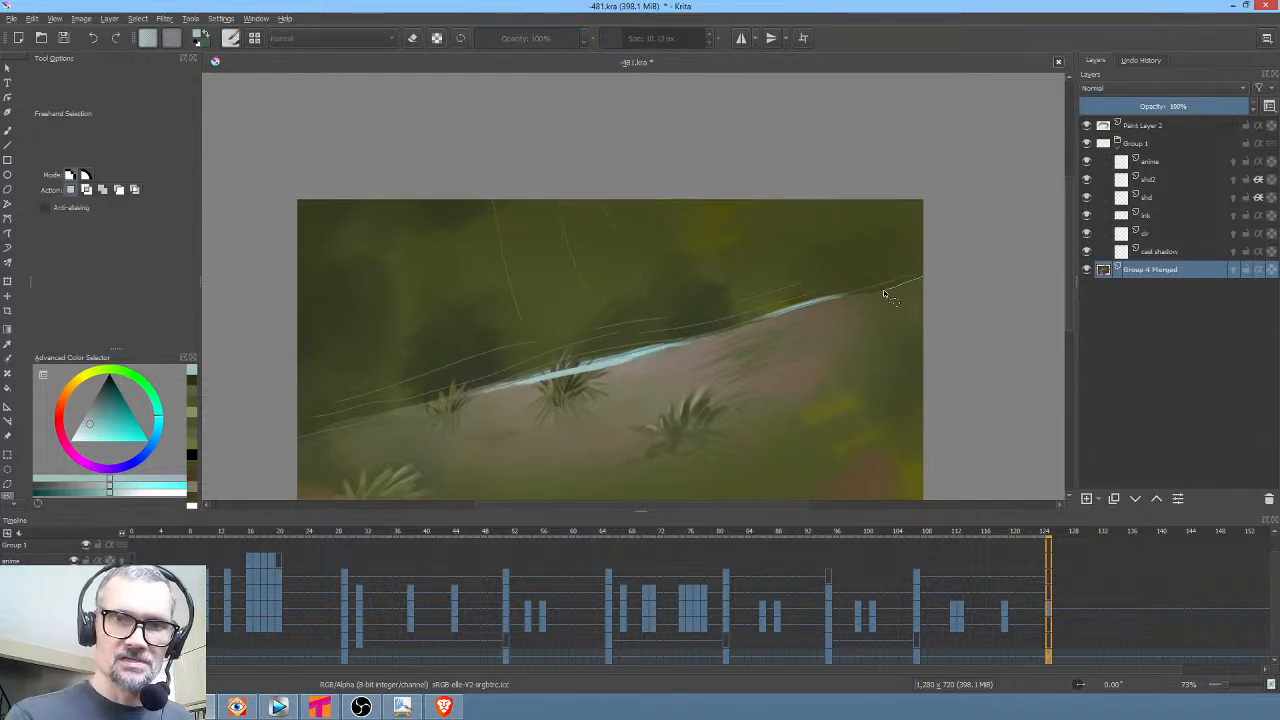
pyautogui.moveTo(884, 294)
pyautogui.mouseDown()
pyautogui.moveTo(302, 443)
pyautogui.moveTo(249, 238)
pyautogui.moveTo(348, 112)
pyautogui.moveTo(612, 97)
pyautogui.moveTo(913, 110)
pyautogui.moveTo(967, 145)
pyautogui.moveTo(980, 220)
pyautogui.mouseUp()
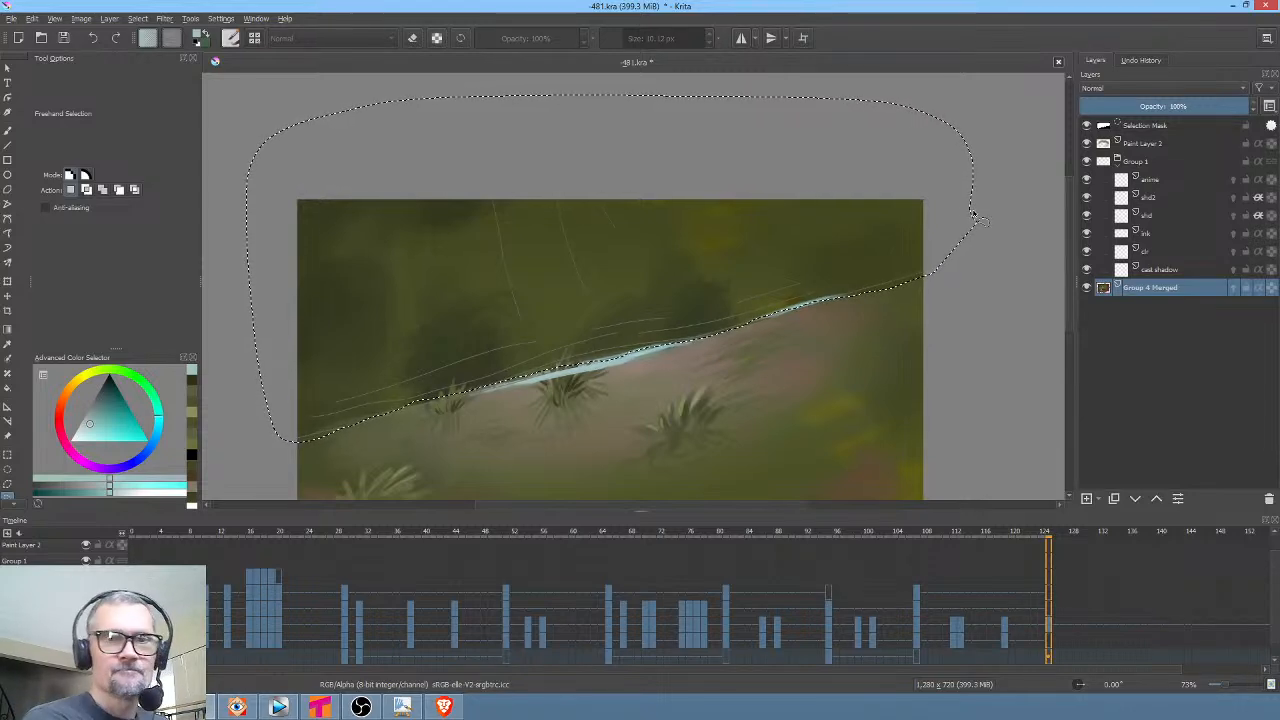
# Shift the selected background to purple with a Color Adjustment hue curve, moving its end point to input 22, output 100
pyautogui.hotkey('ctrl', 'm')
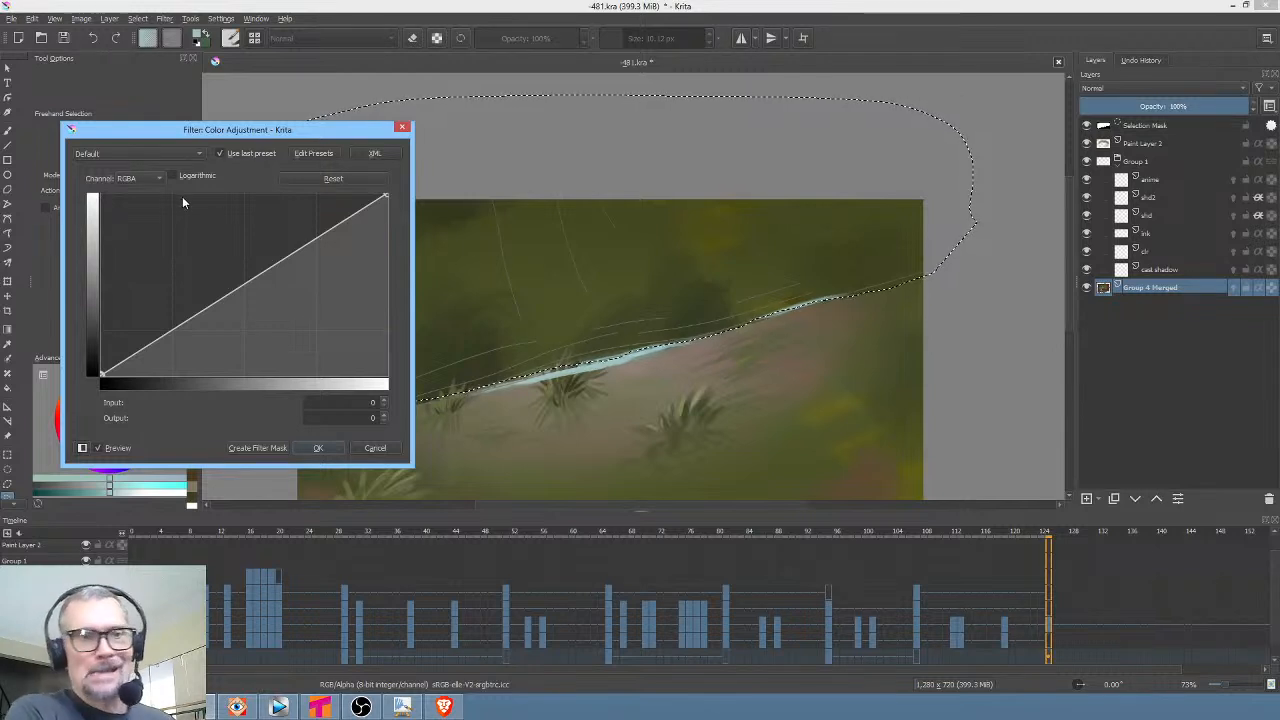
pyautogui.click(148, 179)
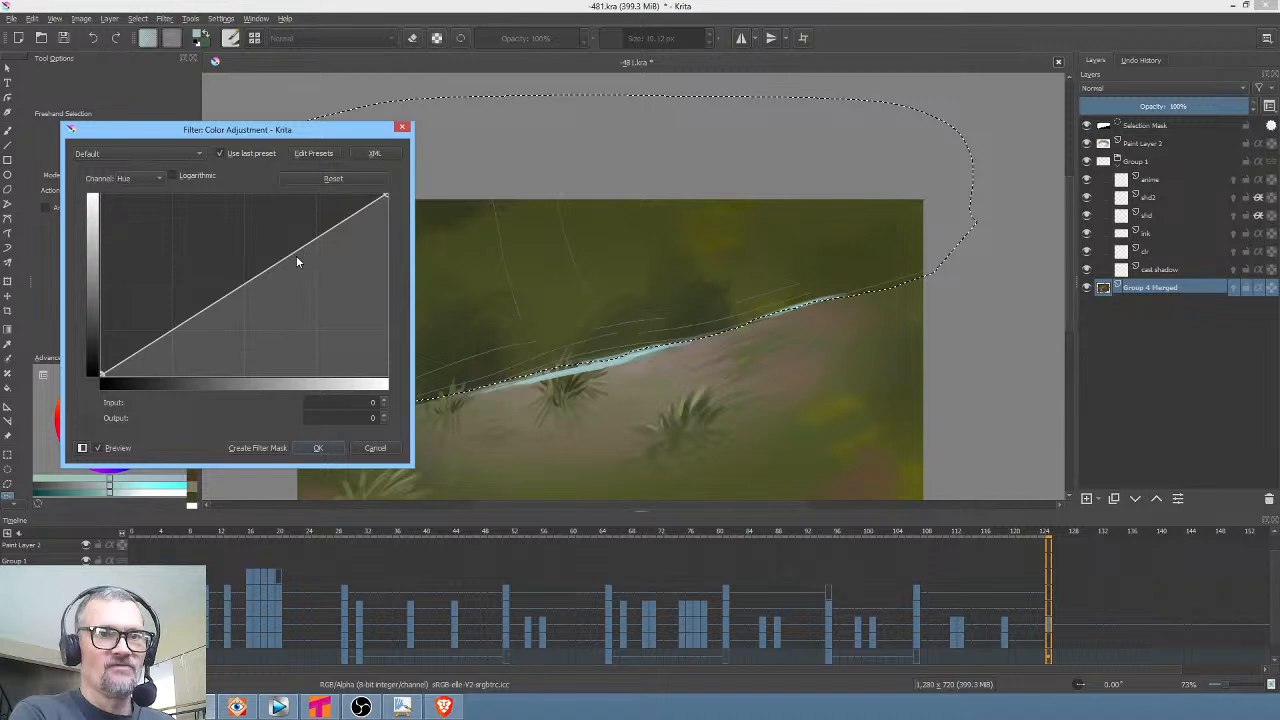
pyautogui.moveTo(262, 274); pyautogui.dragTo(228, 248)
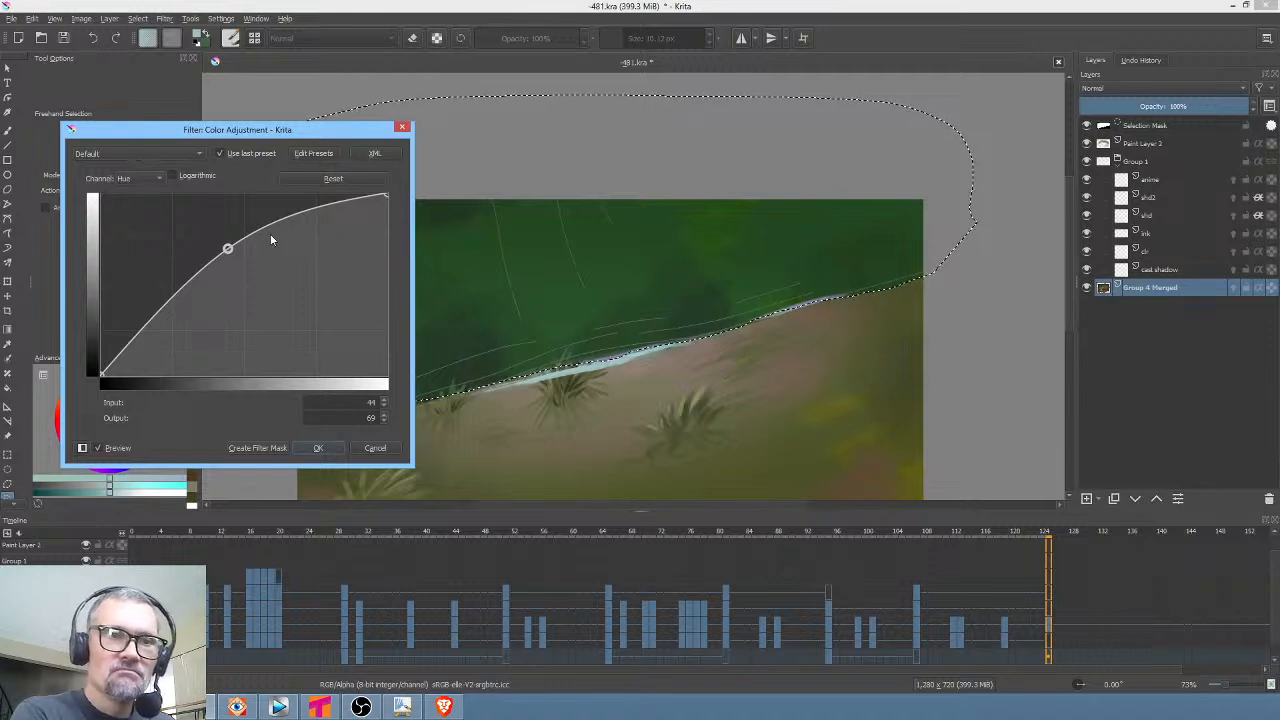
pyautogui.click(333, 179)
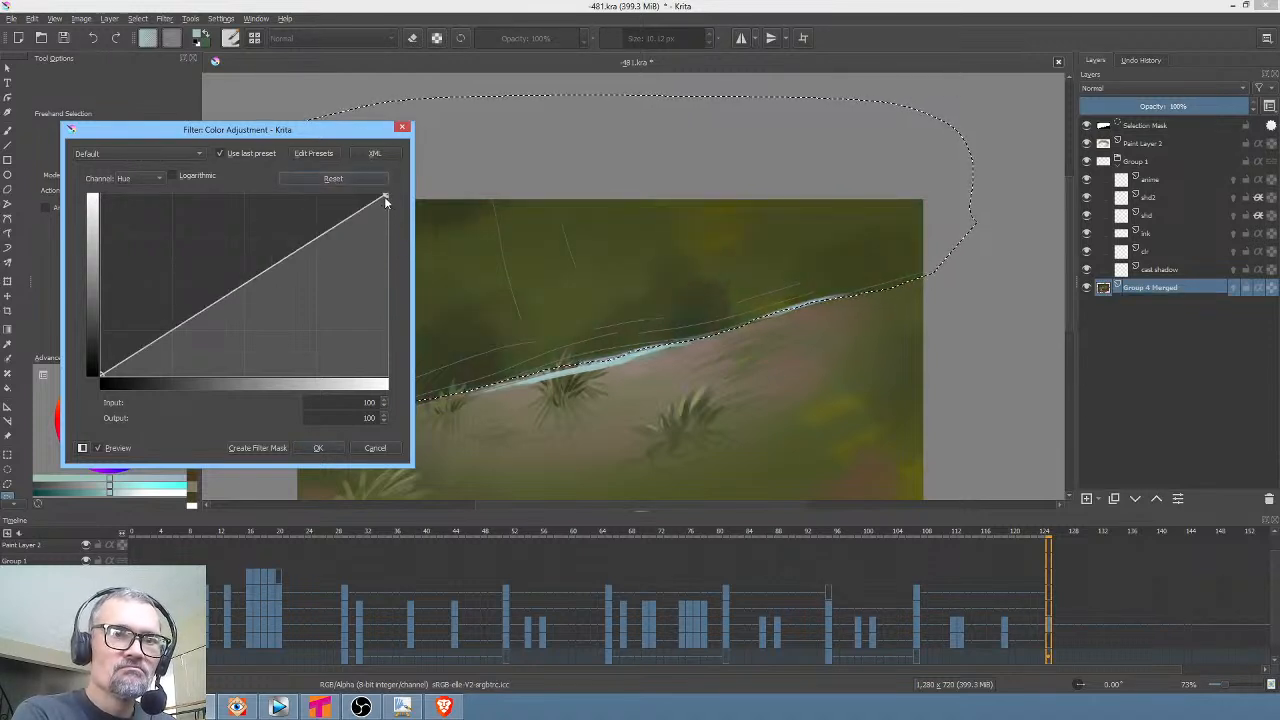
pyautogui.moveTo(385, 195); pyautogui.dragTo(161, 110)
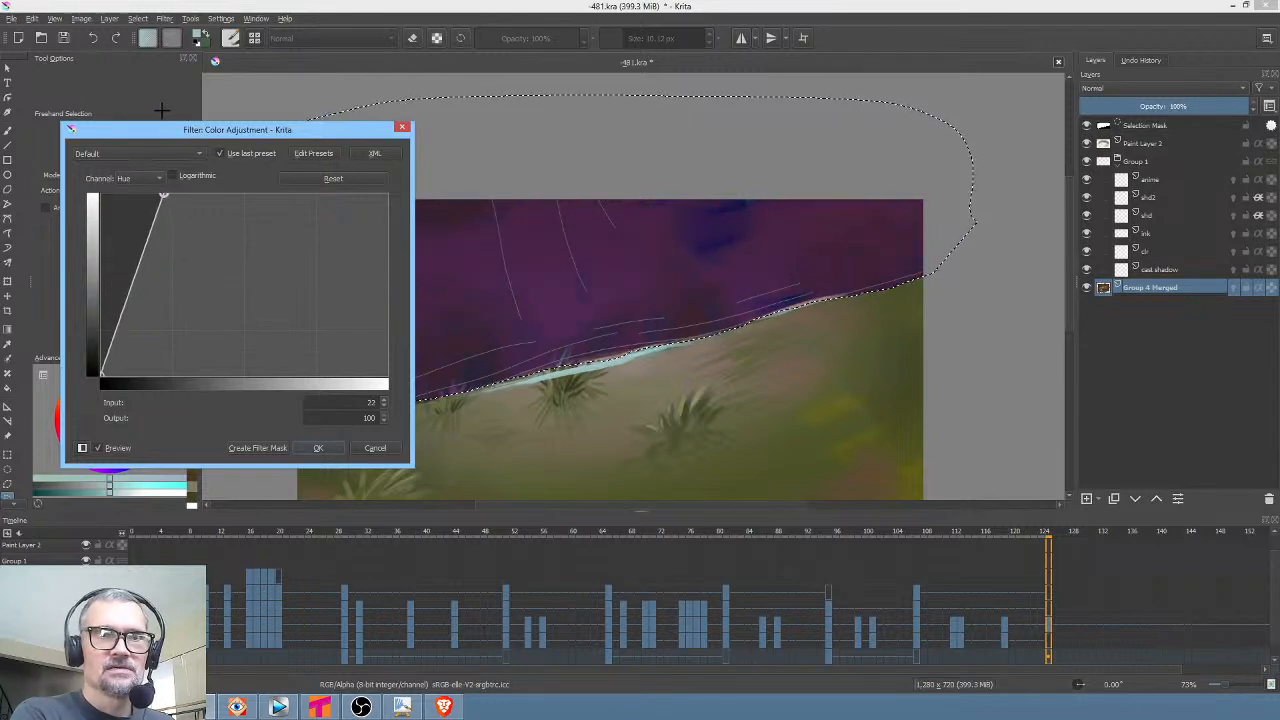
# Brighten the selected background with a lightness curve point at input 47, output 73, and apply the color adjustment
pyautogui.click(130, 181)
pyautogui.click(134, 206)
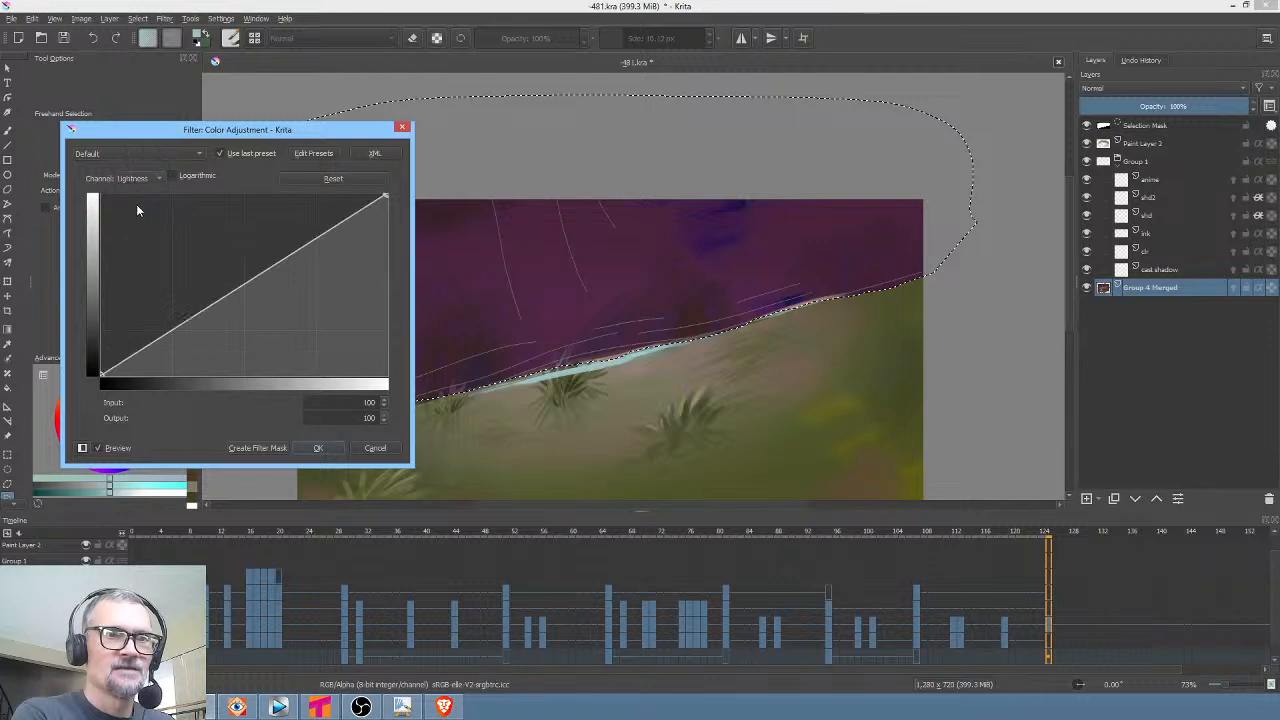
pyautogui.moveTo(267, 280); pyautogui.dragTo(233, 241)
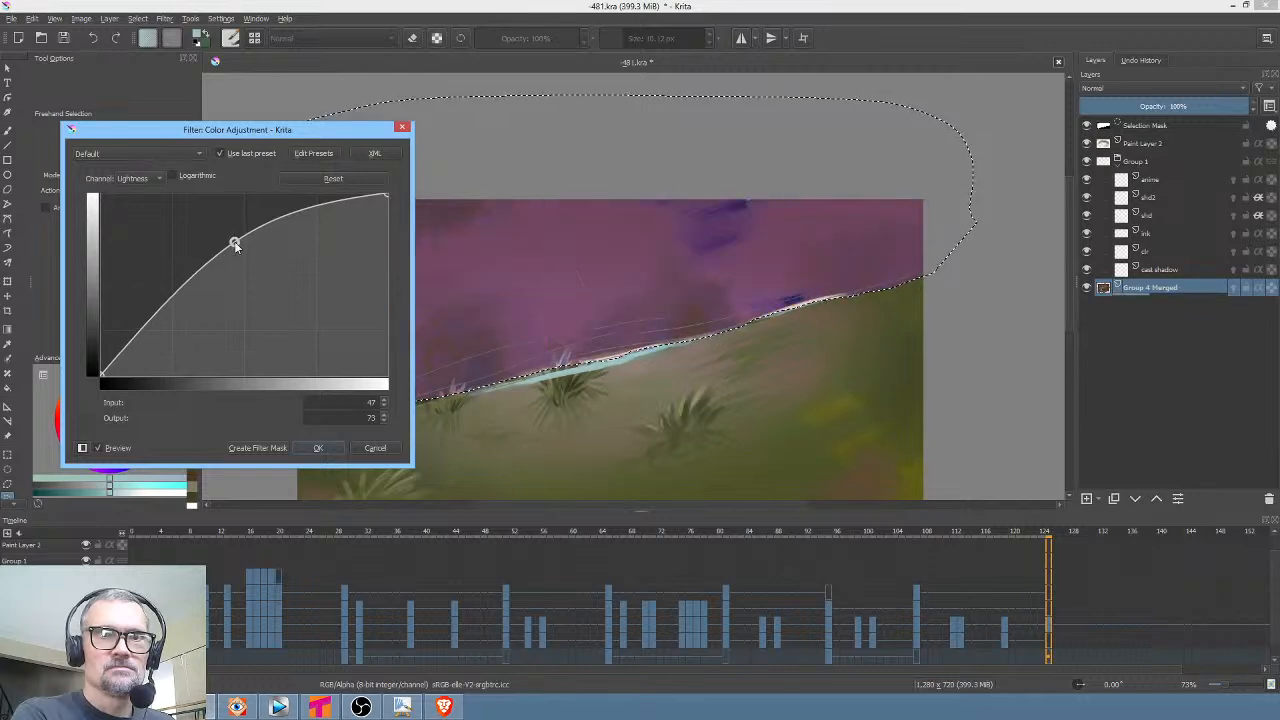
pyautogui.press('Return')
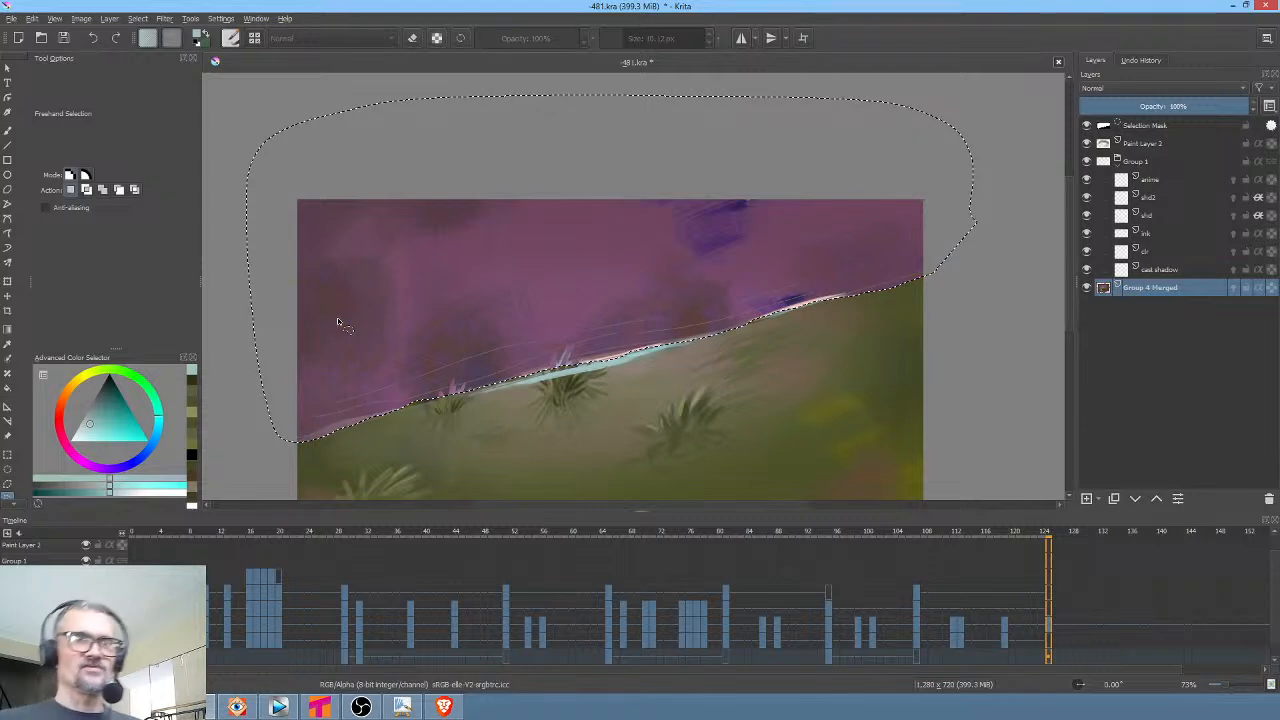
# Brush slanted streaks down the middle of the purple background at 26.35 px, using a lighter tint of its sampled purple
pyautogui.press('b')
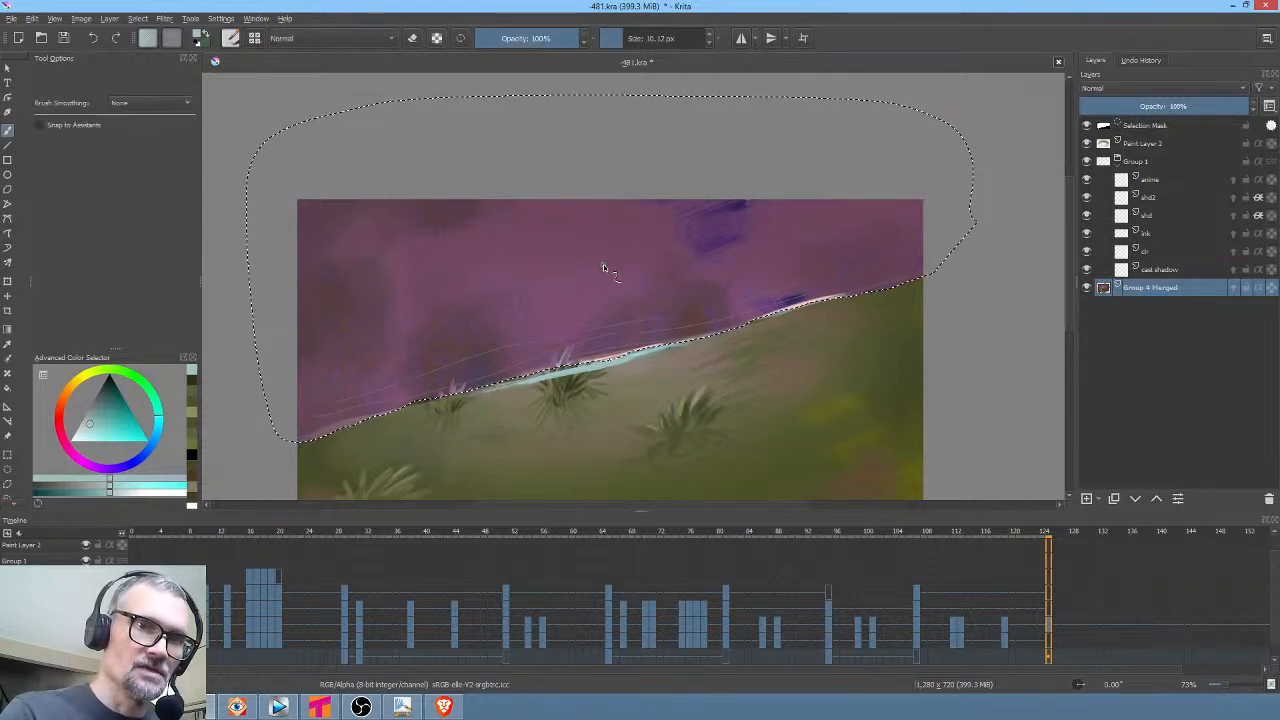
pyautogui.rightClick(609, 267)
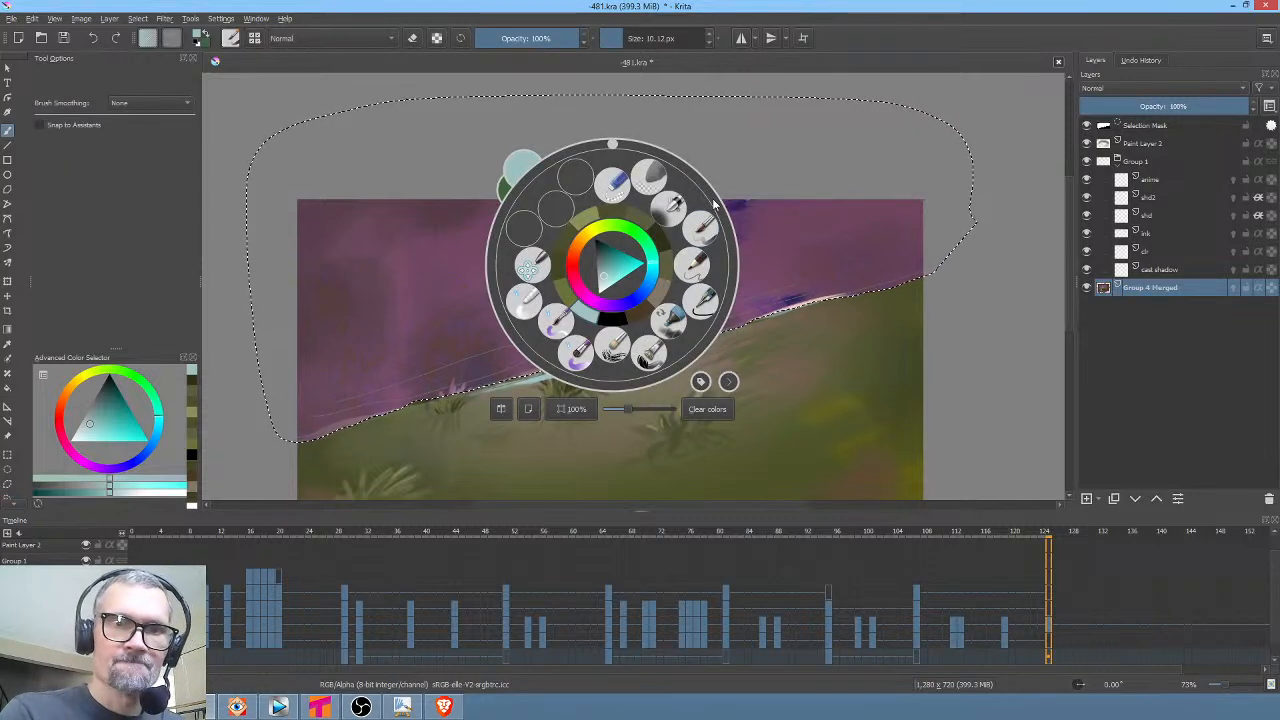
pyautogui.click(462, 286)
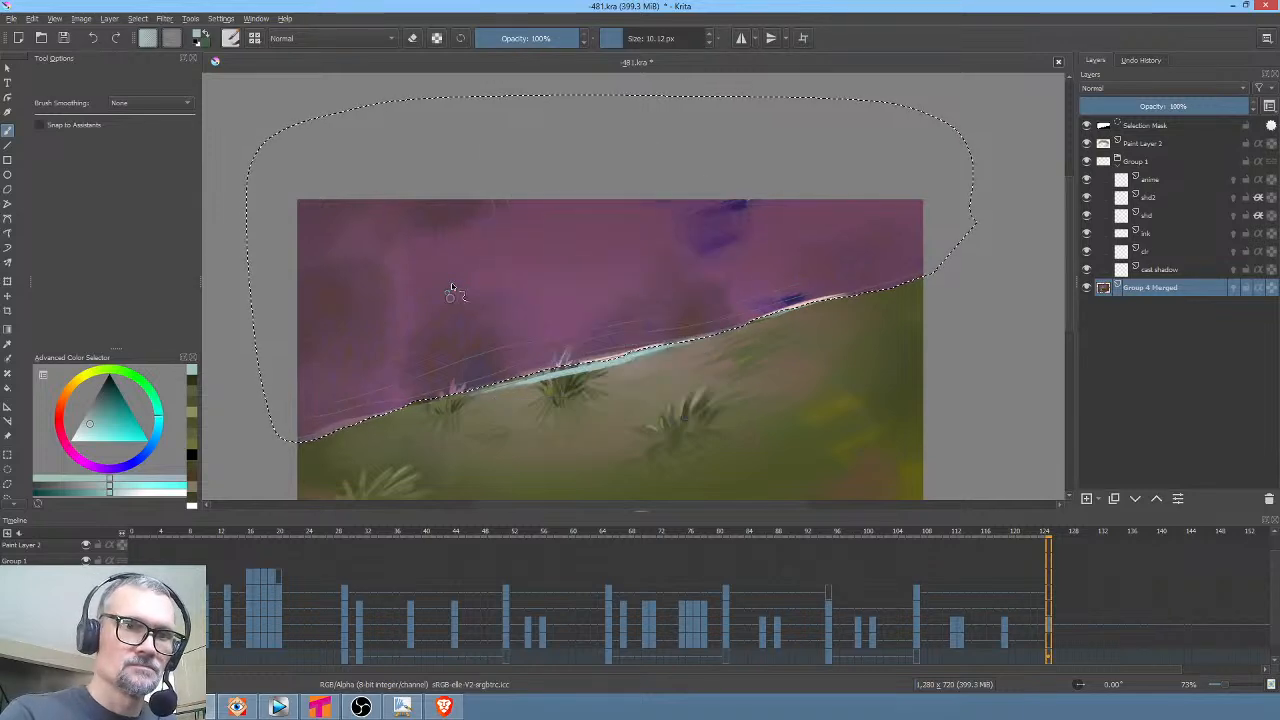
pyautogui.press('ctrl')
pyautogui.keyDown('ctrl'); pyautogui.click(533, 281); pyautogui.keyUp('ctrl')
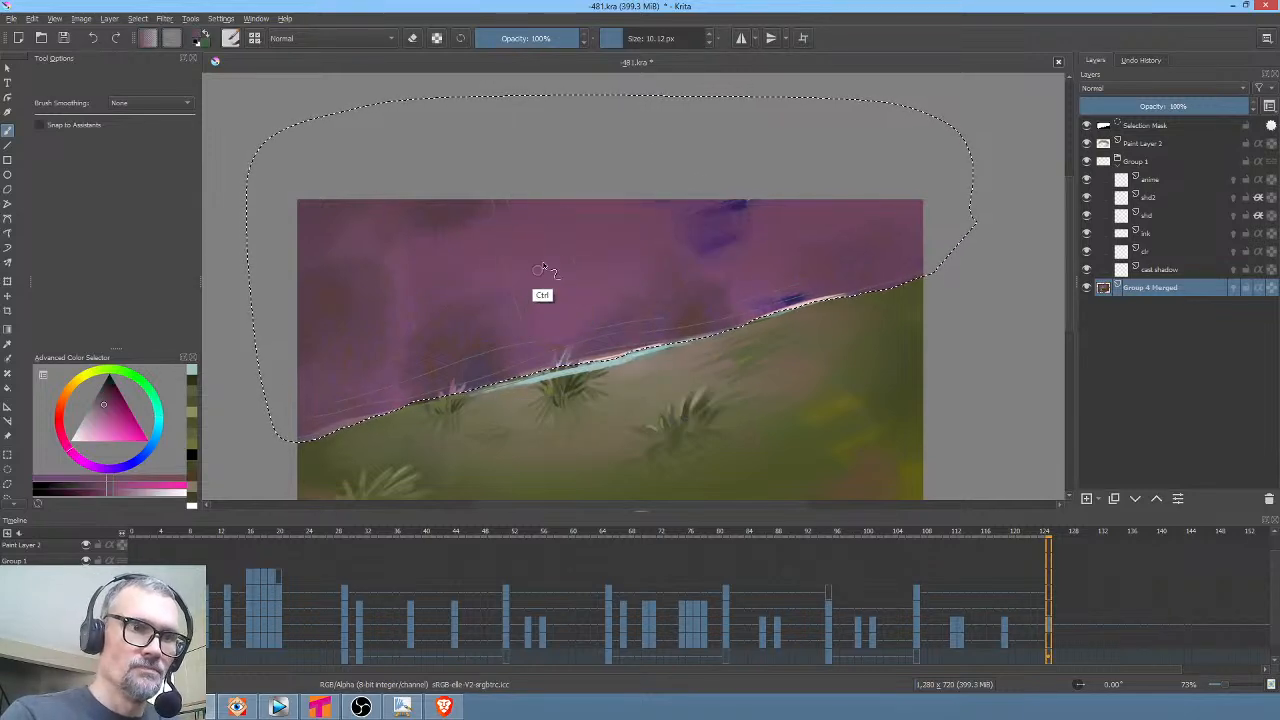
pyautogui.moveTo(545, 300); pyautogui.dragTo(555, 292)
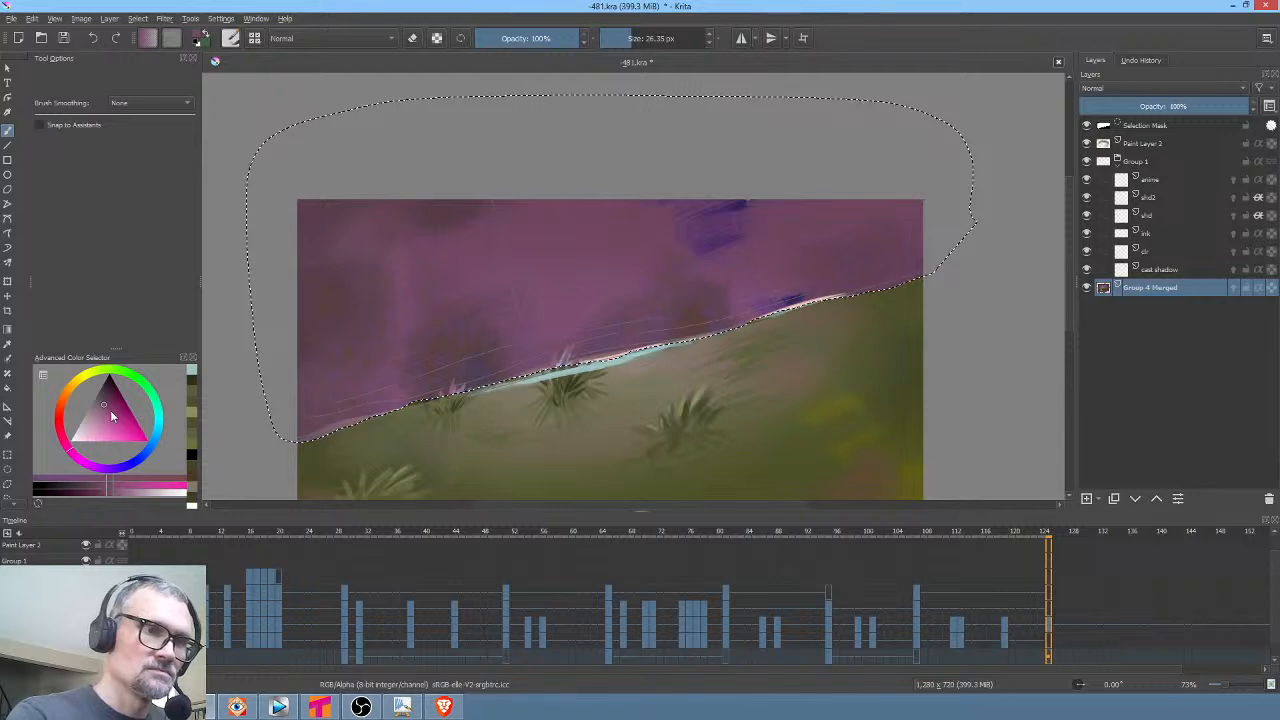
pyautogui.click(98, 410)
pyautogui.moveTo(565, 202)
pyautogui.mouseDown()
pyautogui.moveTo(600, 326)
pyautogui.moveTo(572, 280)
pyautogui.mouseUp()
pyautogui.moveTo(551, 214)
pyautogui.mouseDown()
pyautogui.moveTo(554, 309)
pyautogui.moveTo(565, 300)
pyautogui.mouseUp()
# Switch to a 60 px streaky brush preset and paint broad, light mauve vertical strokes across the purple background
pyautogui.click(255, 38)
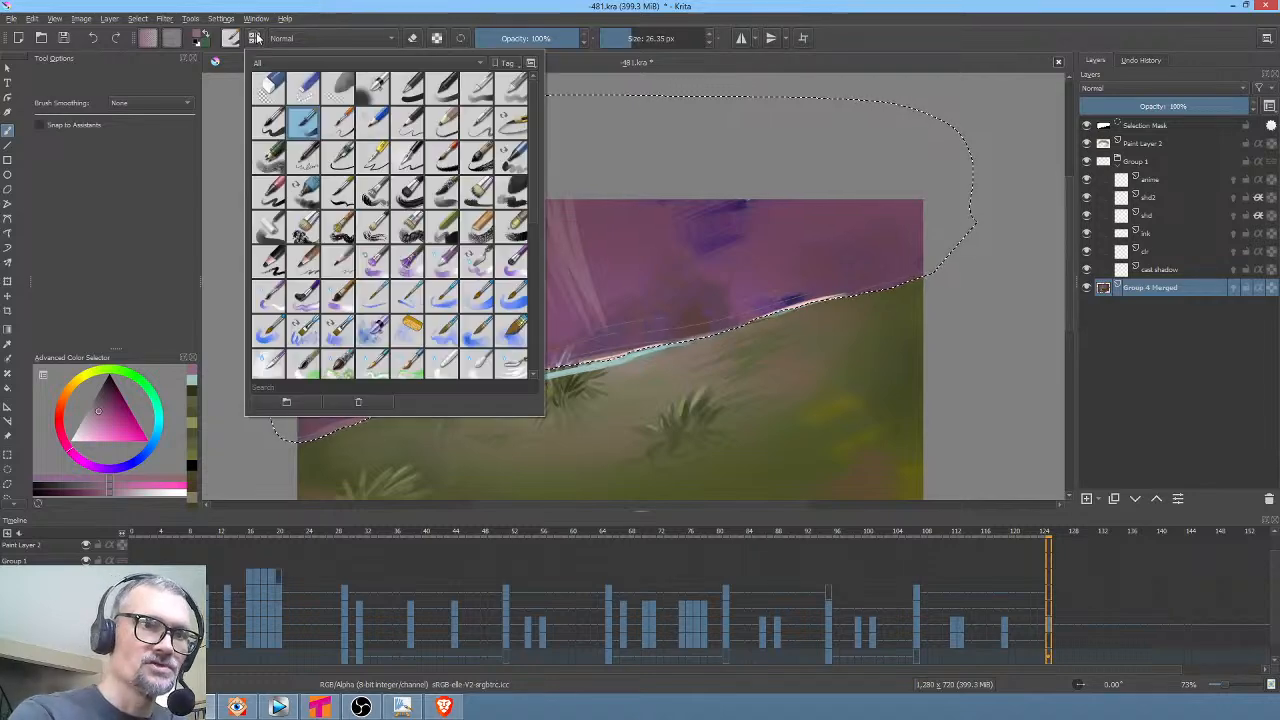
pyautogui.click(343, 300)
pyautogui.click(575, 231)
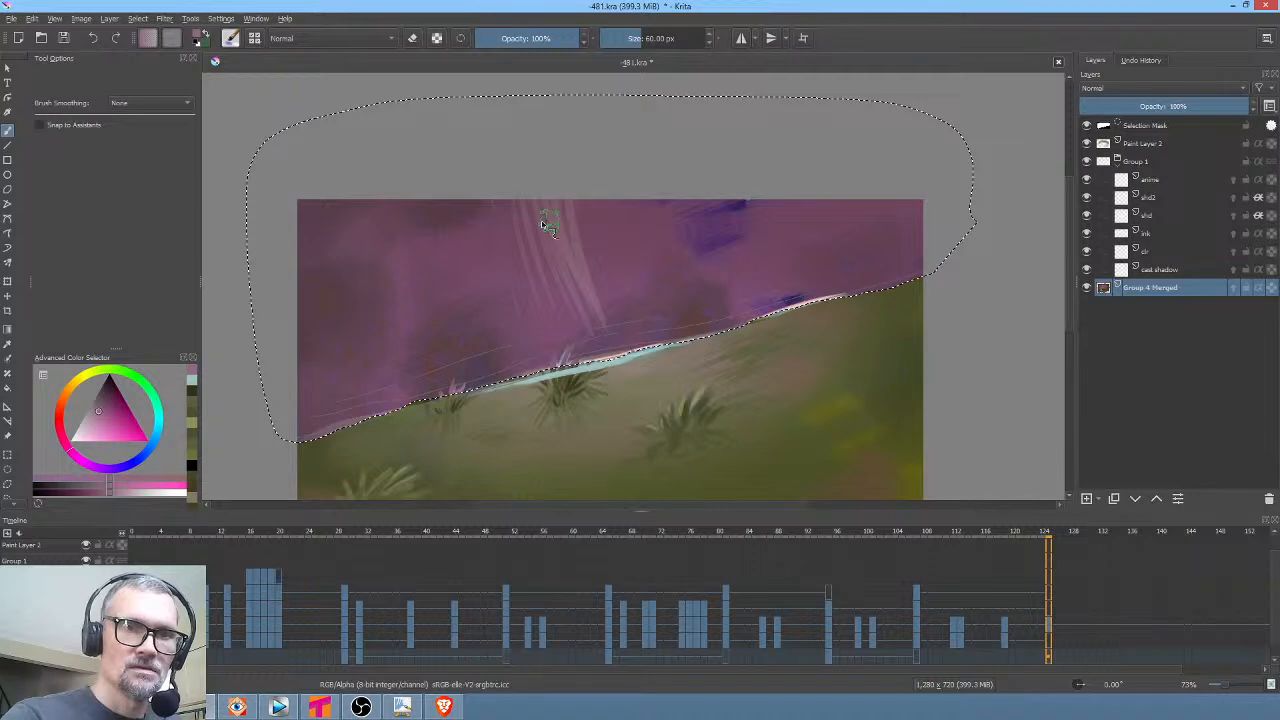
pyautogui.moveTo(522, 220)
pyautogui.mouseDown()
pyautogui.moveTo(542, 354)
pyautogui.moveTo(511, 206)
pyautogui.moveTo(536, 359)
pyautogui.moveTo(496, 207)
pyautogui.moveTo(503, 280)
pyautogui.moveTo(485, 306)
pyautogui.moveTo(464, 201)
pyautogui.moveTo(460, 322)
pyautogui.moveTo(433, 214)
pyautogui.moveTo(430, 385)
pyautogui.moveTo(413, 204)
pyautogui.moveTo(405, 386)
pyautogui.moveTo(388, 207)
pyautogui.moveTo(385, 402)
pyautogui.moveTo(360, 342)
pyautogui.moveTo(390, 220)
pyautogui.moveTo(415, 400)
pyautogui.moveTo(419, 230)
pyautogui.moveTo(445, 376)
pyautogui.moveTo(432, 237)
pyautogui.moveTo(396, 207)
pyautogui.moveTo(441, 308)
pyautogui.mouseUp()
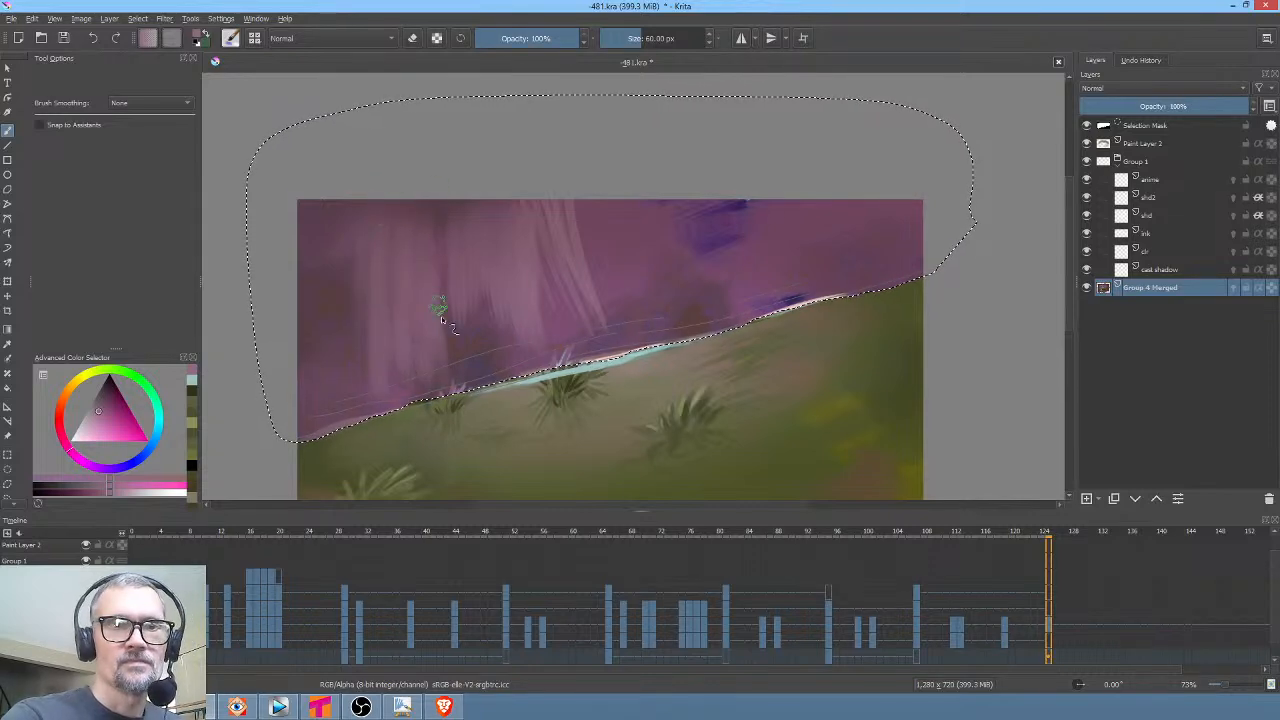
pyautogui.moveTo(662, 246)
pyautogui.mouseDown()
pyautogui.moveTo(602, 209)
pyautogui.moveTo(624, 293)
pyautogui.moveTo(599, 241)
pyautogui.moveTo(597, 215)
pyautogui.moveTo(629, 288)
pyautogui.moveTo(613, 172)
pyautogui.moveTo(655, 314)
pyautogui.moveTo(584, 200)
pyautogui.moveTo(620, 308)
pyautogui.moveTo(565, 175)
pyautogui.moveTo(574, 252)
pyautogui.moveTo(606, 286)
pyautogui.moveTo(603, 151)
pyautogui.moveTo(592, 188)
pyautogui.moveTo(648, 329)
pyautogui.moveTo(666, 339)
pyautogui.moveTo(643, 211)
pyautogui.moveTo(706, 323)
pyautogui.moveTo(674, 275)
pyautogui.moveTo(673, 235)
pyautogui.moveTo(711, 321)
pyautogui.moveTo(702, 253)
pyautogui.moveTo(723, 236)
pyautogui.moveTo(758, 291)
pyautogui.moveTo(737, 214)
pyautogui.moveTo(768, 225)
pyautogui.moveTo(809, 316)
pyautogui.moveTo(821, 313)
pyautogui.moveTo(794, 196)
pyautogui.moveTo(814, 206)
pyautogui.moveTo(847, 300)
pyautogui.moveTo(862, 308)
pyautogui.moveTo(847, 241)
pyautogui.moveTo(866, 251)
pyautogui.moveTo(865, 238)
pyautogui.moveTo(887, 240)
pyautogui.moveTo(928, 277)
pyautogui.mouseUp()
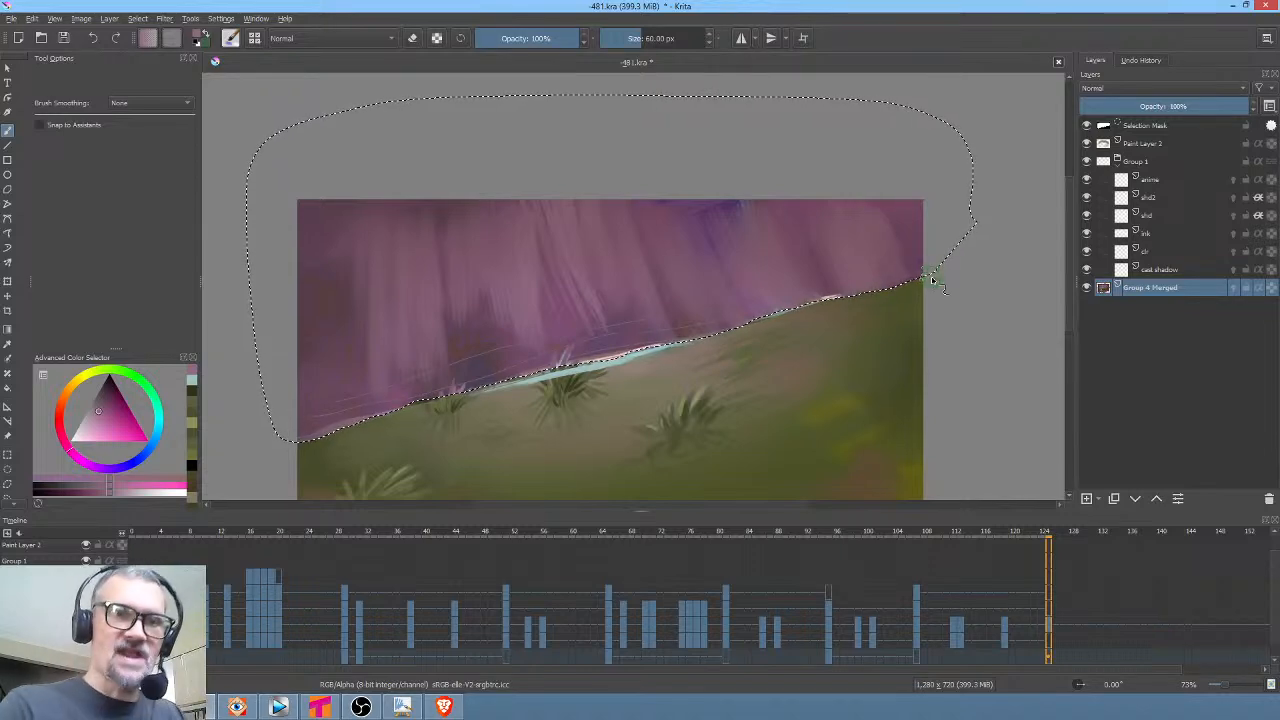
# Sample the dark reddish brown at the background's left side and paint dark vertical streaks between the light mauve strokes
pyautogui.keyDown('ctrl'); pyautogui.click(330, 325); pyautogui.keyUp('ctrl')
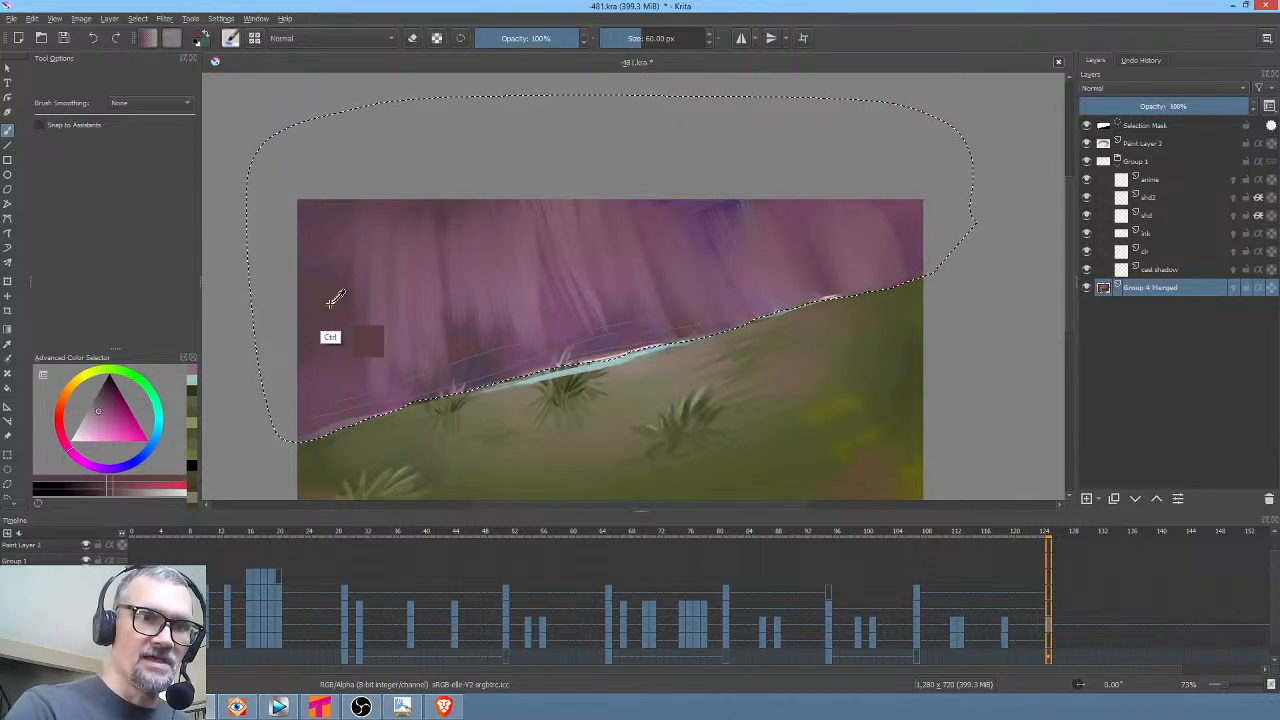
pyautogui.moveTo(330, 330)
pyautogui.mouseDown()
pyautogui.moveTo(349, 237)
pyautogui.moveTo(366, 237)
pyautogui.moveTo(371, 366)
pyautogui.moveTo(400, 340)
pyautogui.moveTo(405, 365)
pyautogui.mouseUp()
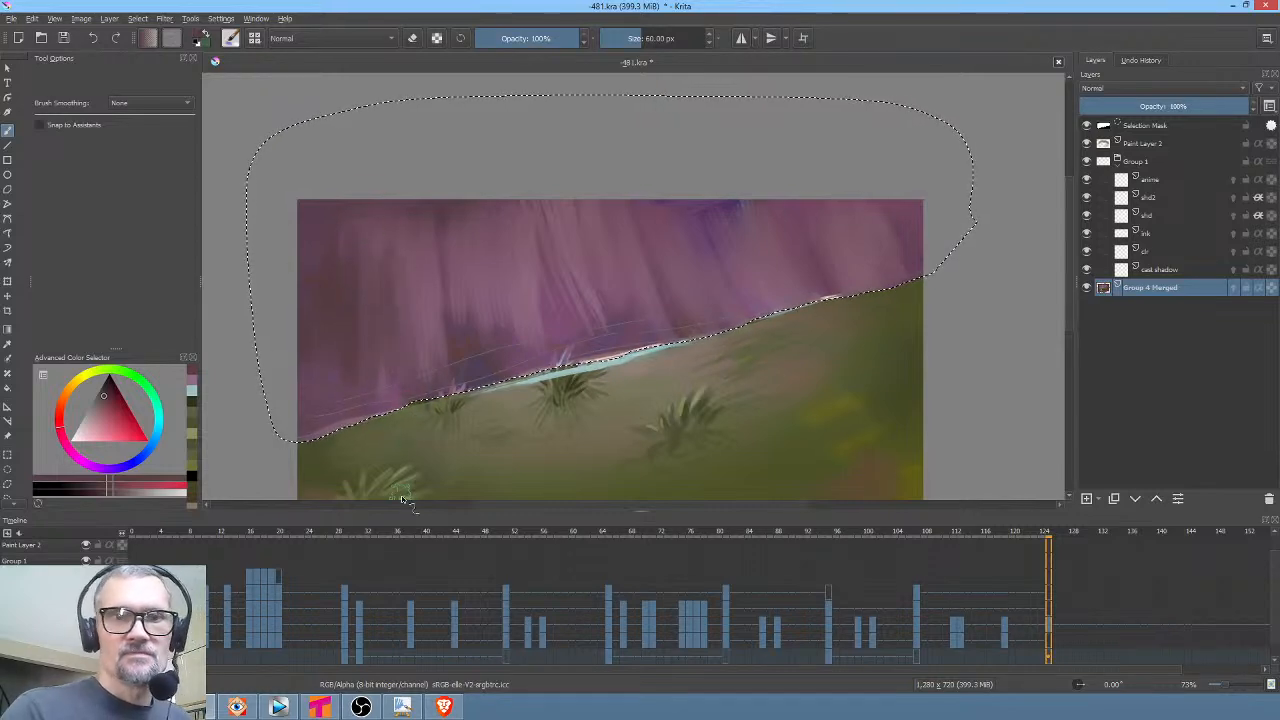
pyautogui.moveTo(538, 221)
pyautogui.mouseDown()
pyautogui.moveTo(558, 376)
pyautogui.moveTo(542, 234)
pyautogui.moveTo(580, 339)
pyautogui.moveTo(531, 193)
pyautogui.moveTo(540, 360)
pyautogui.moveTo(524, 206)
pyautogui.moveTo(528, 329)
pyautogui.moveTo(516, 271)
pyautogui.moveTo(495, 261)
pyautogui.moveTo(581, 278)
pyautogui.moveTo(635, 348)
pyautogui.mouseUp()
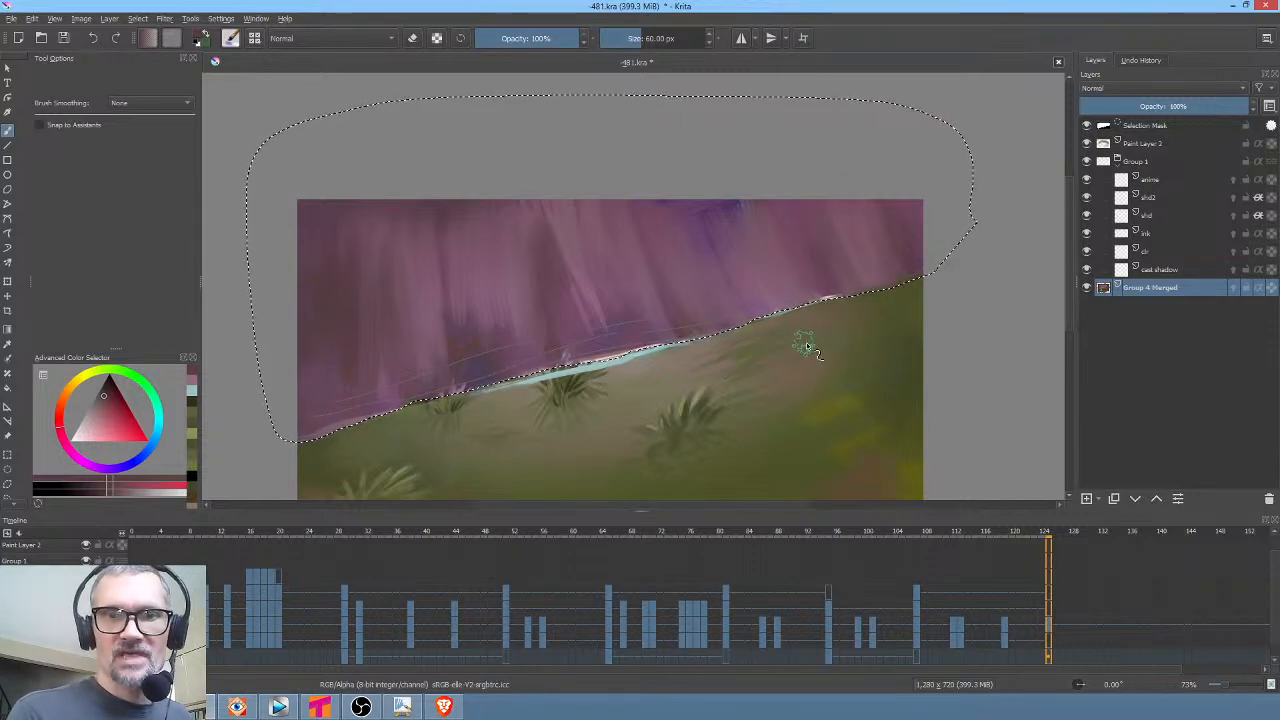
# Reduce the brush to 29.46 px and paint along the selection's slope edge, covering the pale highlights above the cyan streak
pyautogui.moveTo(820, 350); pyautogui.dragTo(758, 404)
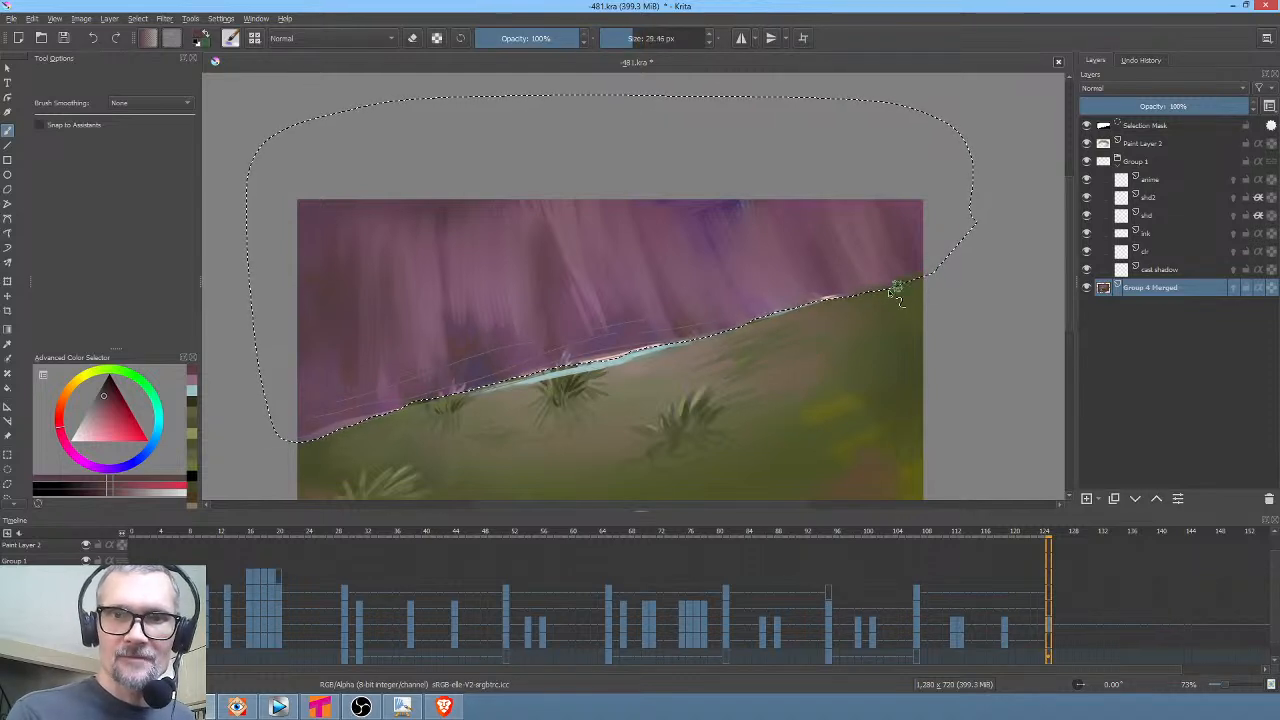
pyautogui.moveTo(787, 318); pyautogui.dragTo(597, 362)
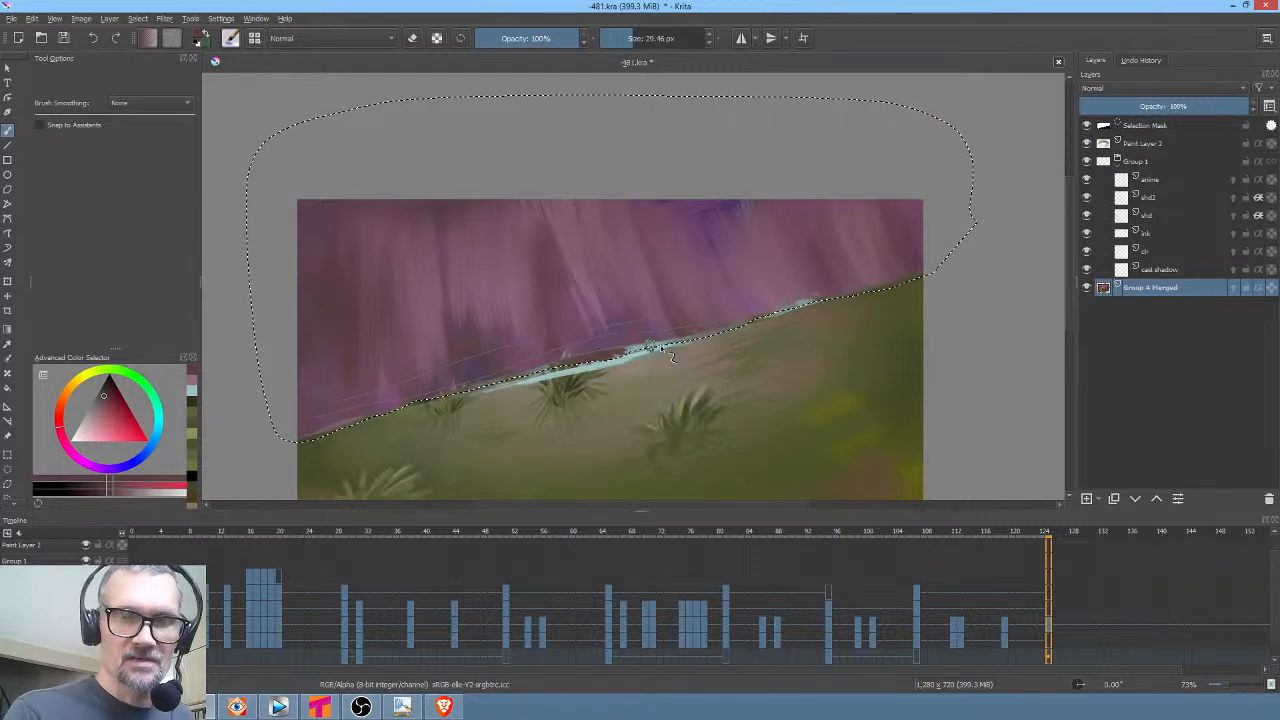
pyautogui.scroll(5, 603, 357)
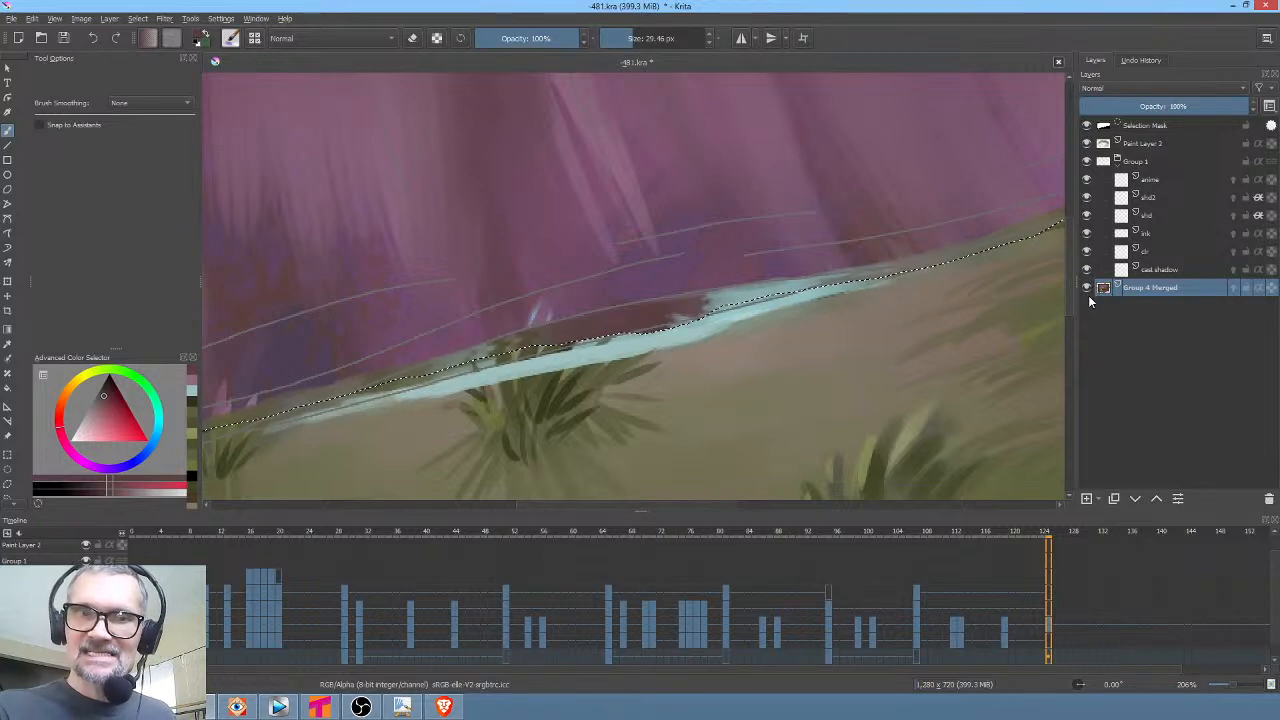
# Hide the Group 4 Merged background layer, clear the active selection, and hide Paint Layer 2 so only the line art remains
pyautogui.moveTo(1160, 287)
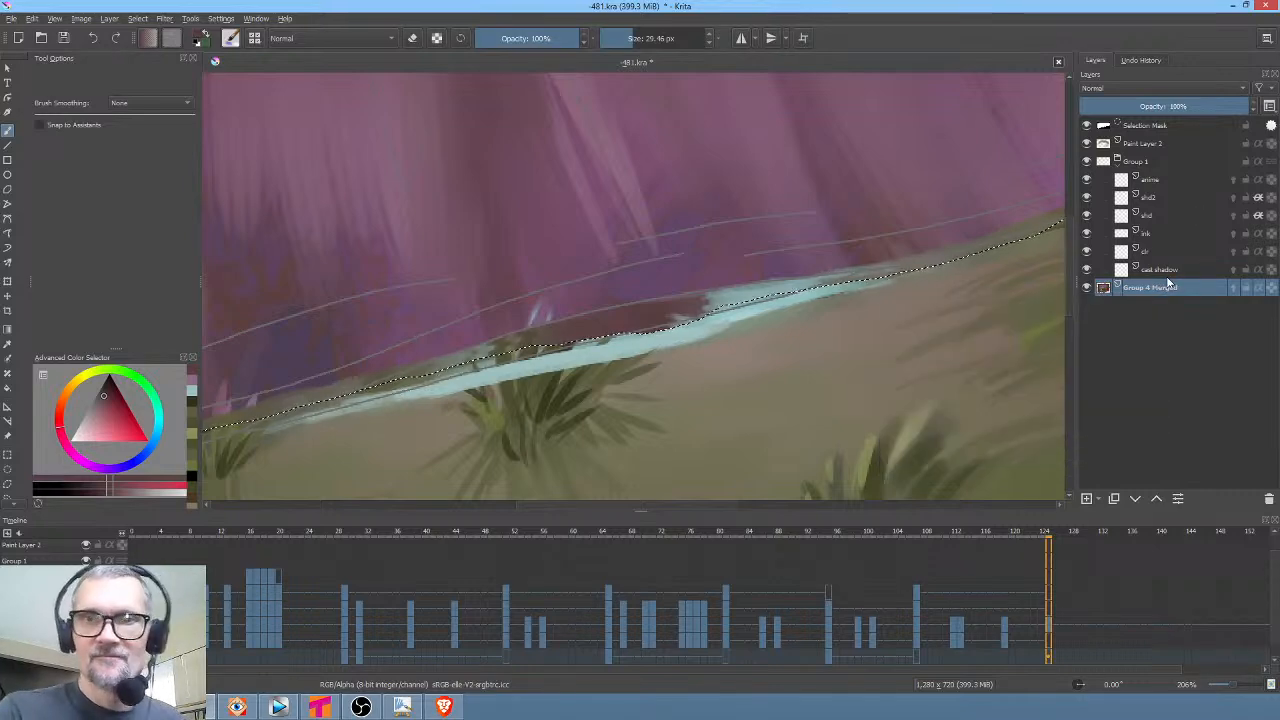
pyautogui.click(1086, 287)
pyautogui.scroll(-3, 751, 340)
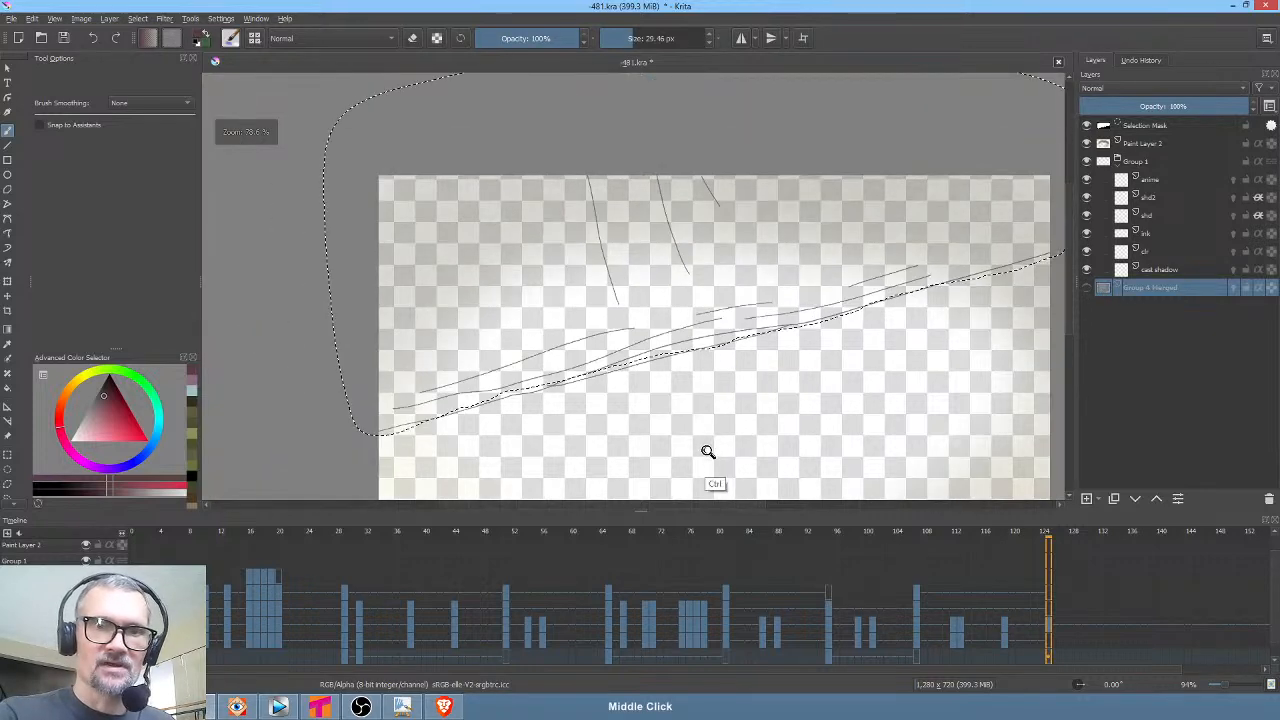
pyautogui.moveTo(708, 449); pyautogui.dragTo(844, 297)
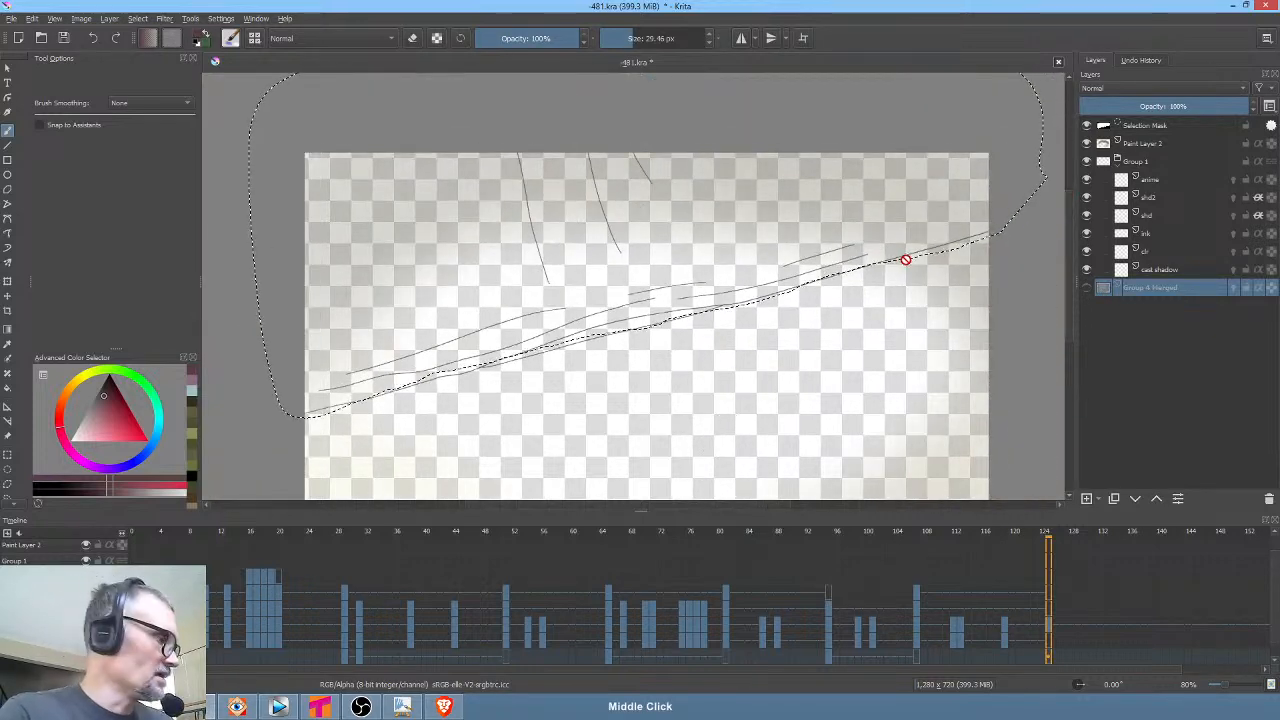
pyautogui.hotkey('ctrl', 'shift', 'a')
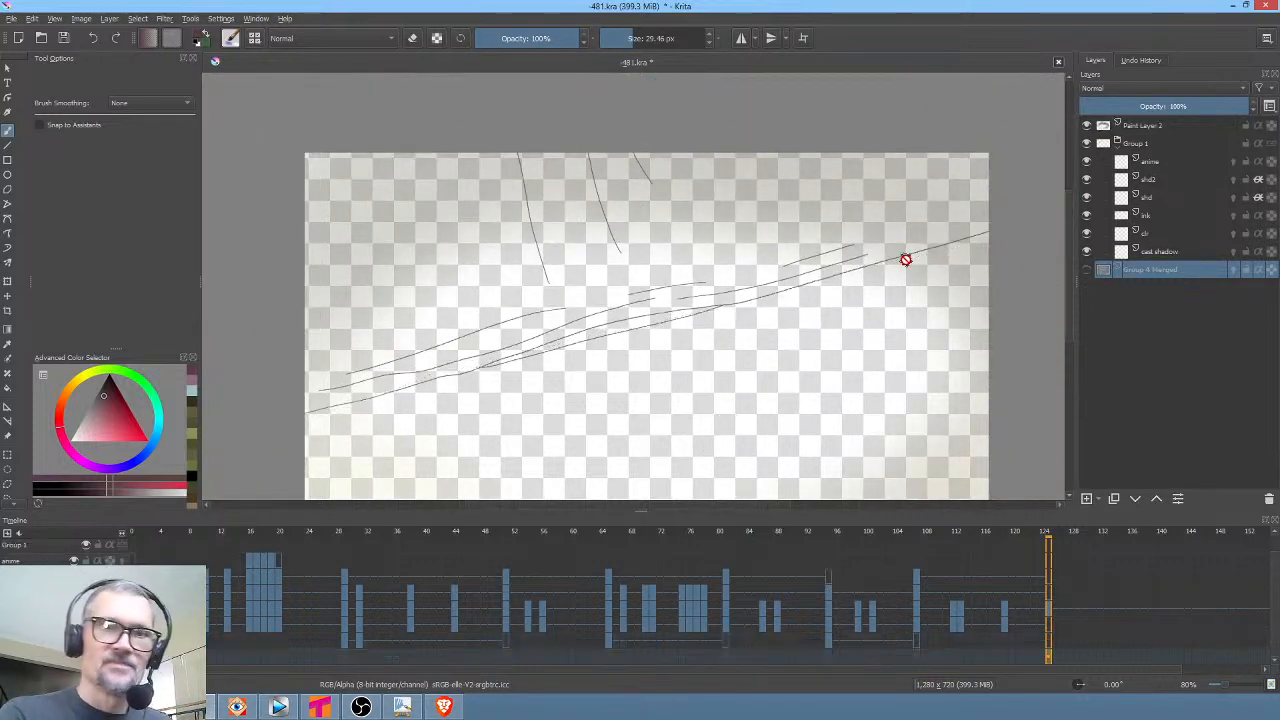
pyautogui.click(1086, 126)
pyautogui.moveTo(1120, 133)
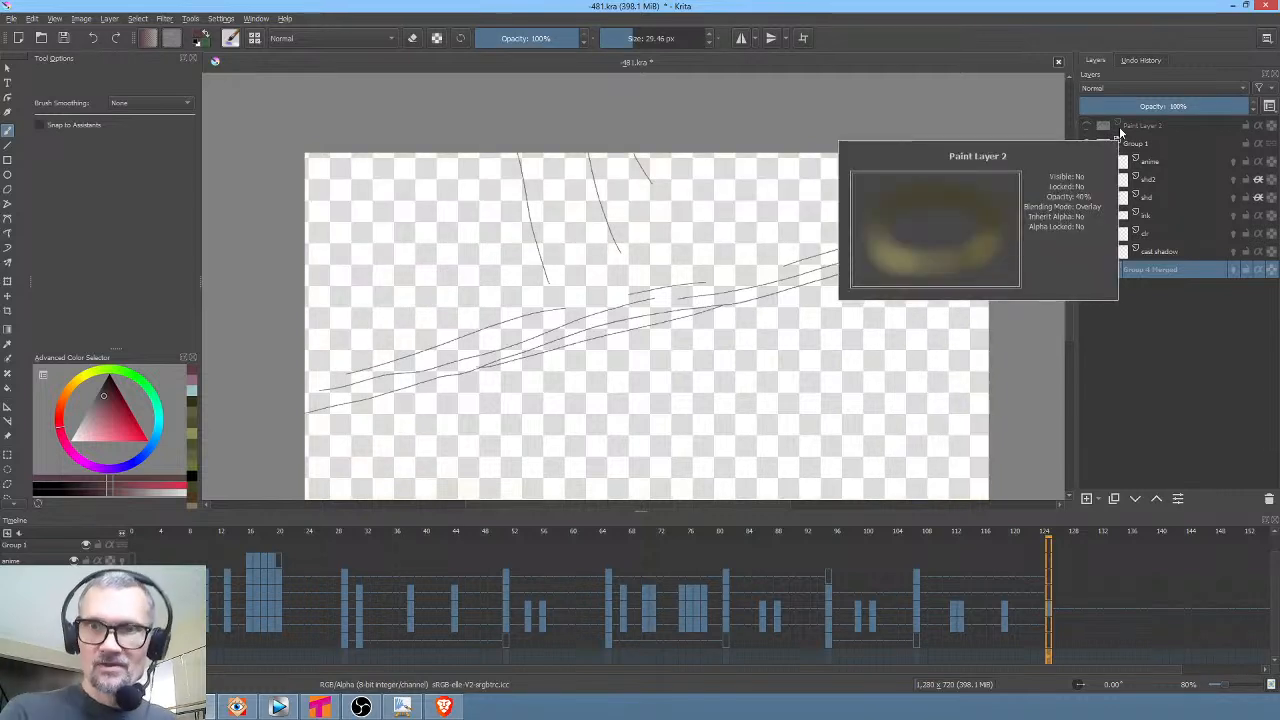
# Choose a muted light purple and flood-fill the area above the inked slope line on the clr layer
pyautogui.click(1160, 234)
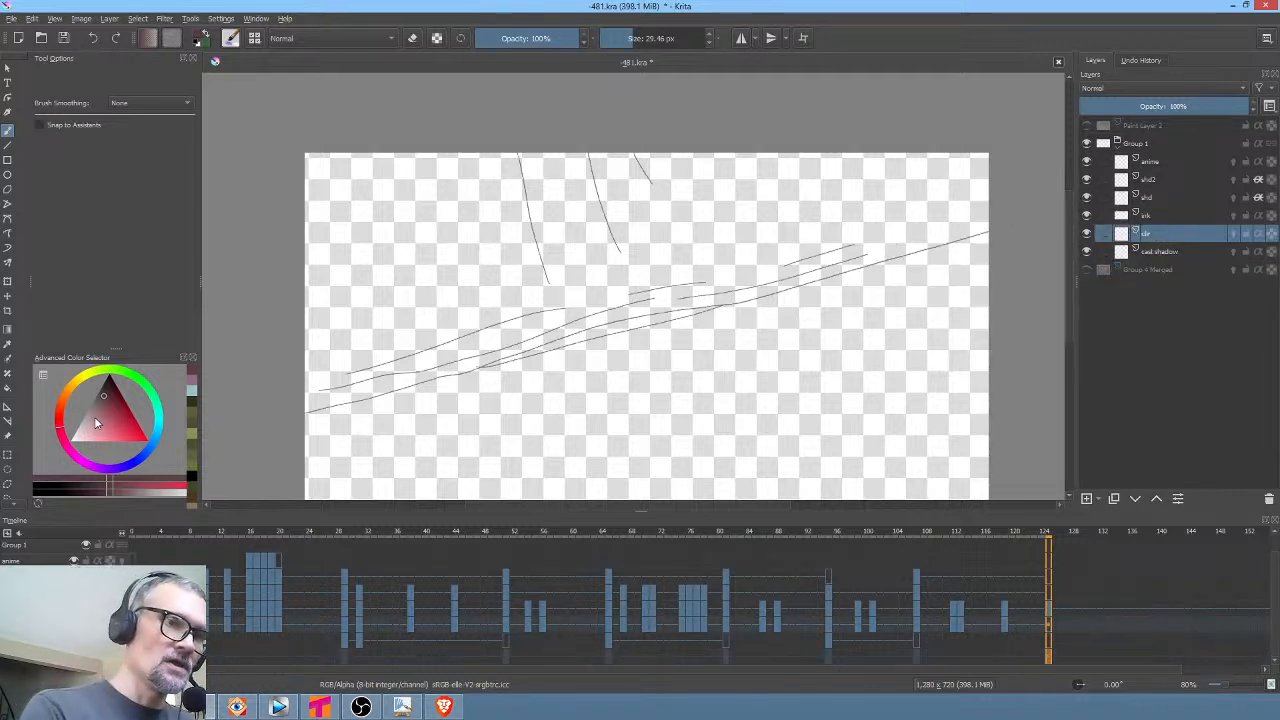
pyautogui.moveTo(88, 462); pyautogui.dragTo(83, 461)
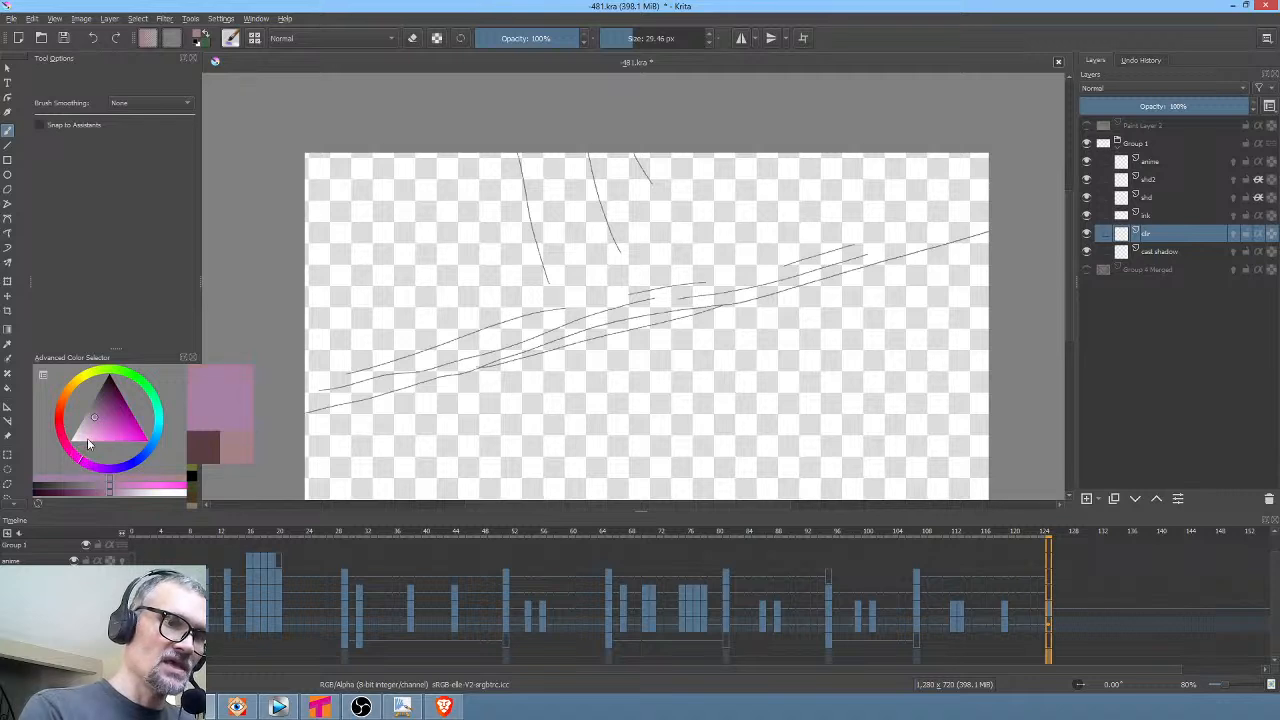
pyautogui.moveTo(99, 417); pyautogui.dragTo(91, 417)
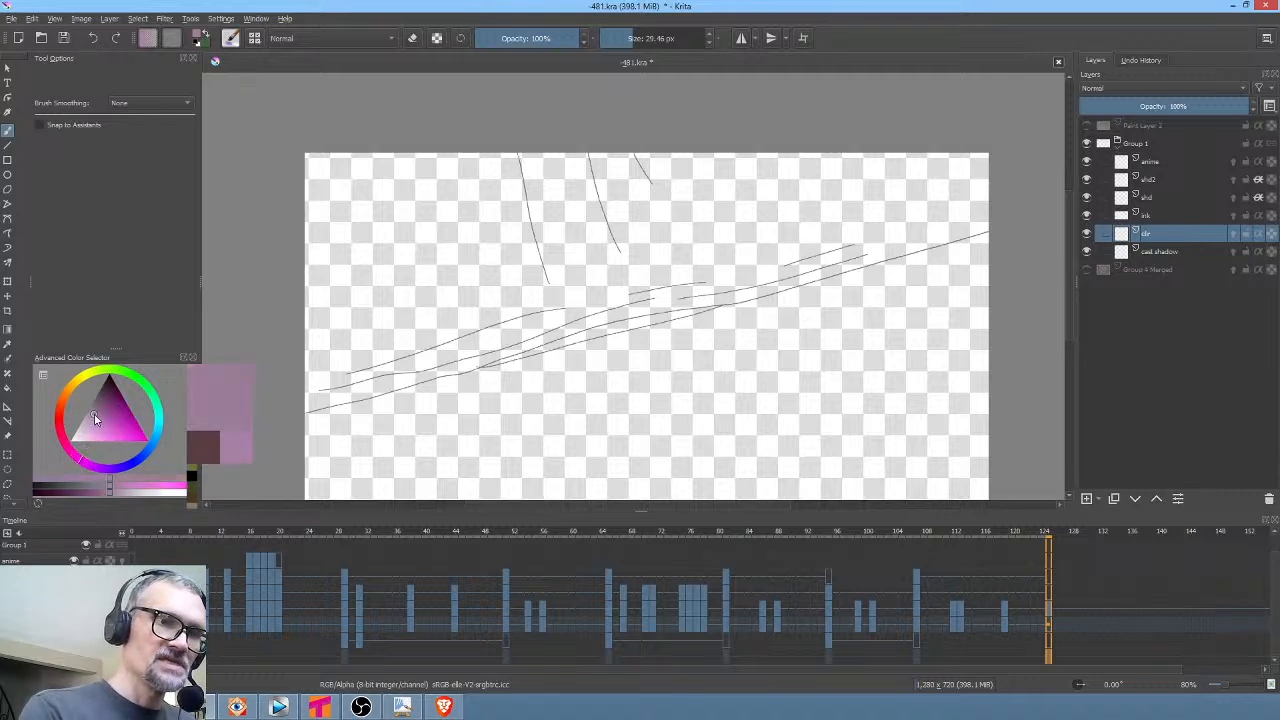
pyautogui.press('f')
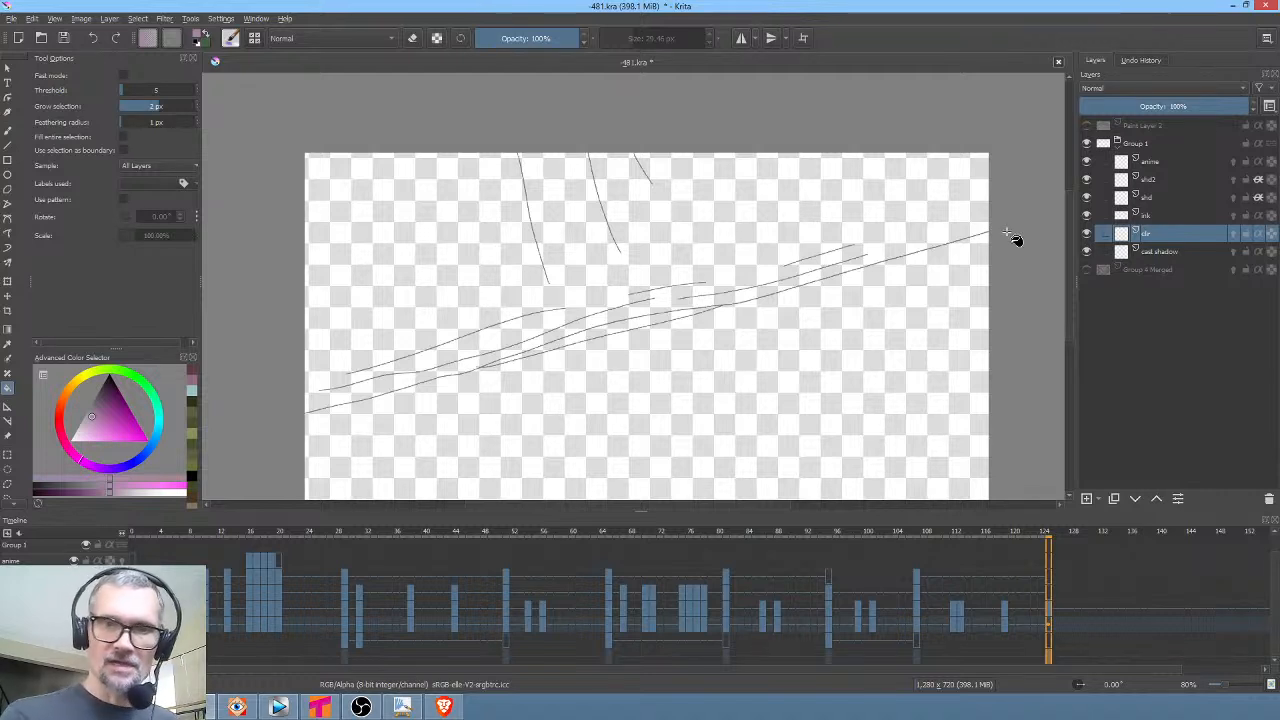
pyautogui.click(430, 270)
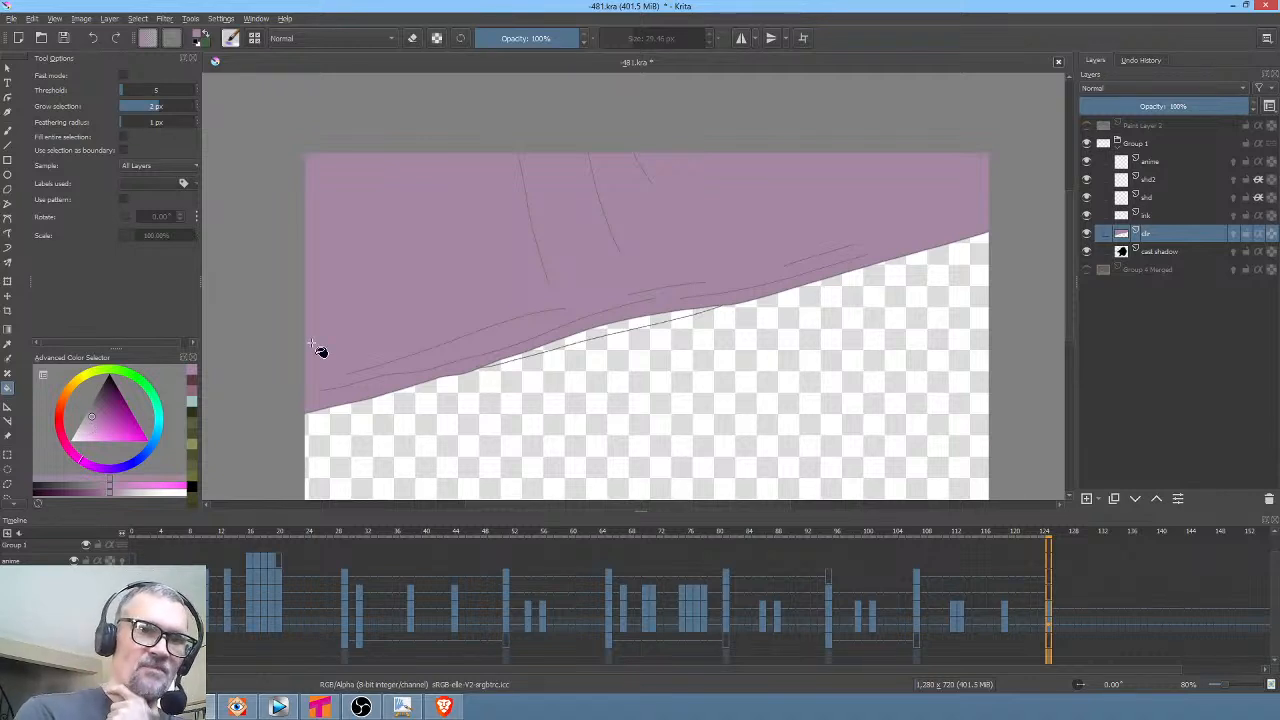
# Brush lighter purple highlights at 29.46 px beside the leftmost vertical ink line and along the folds above the slope edge
pyautogui.press('b')
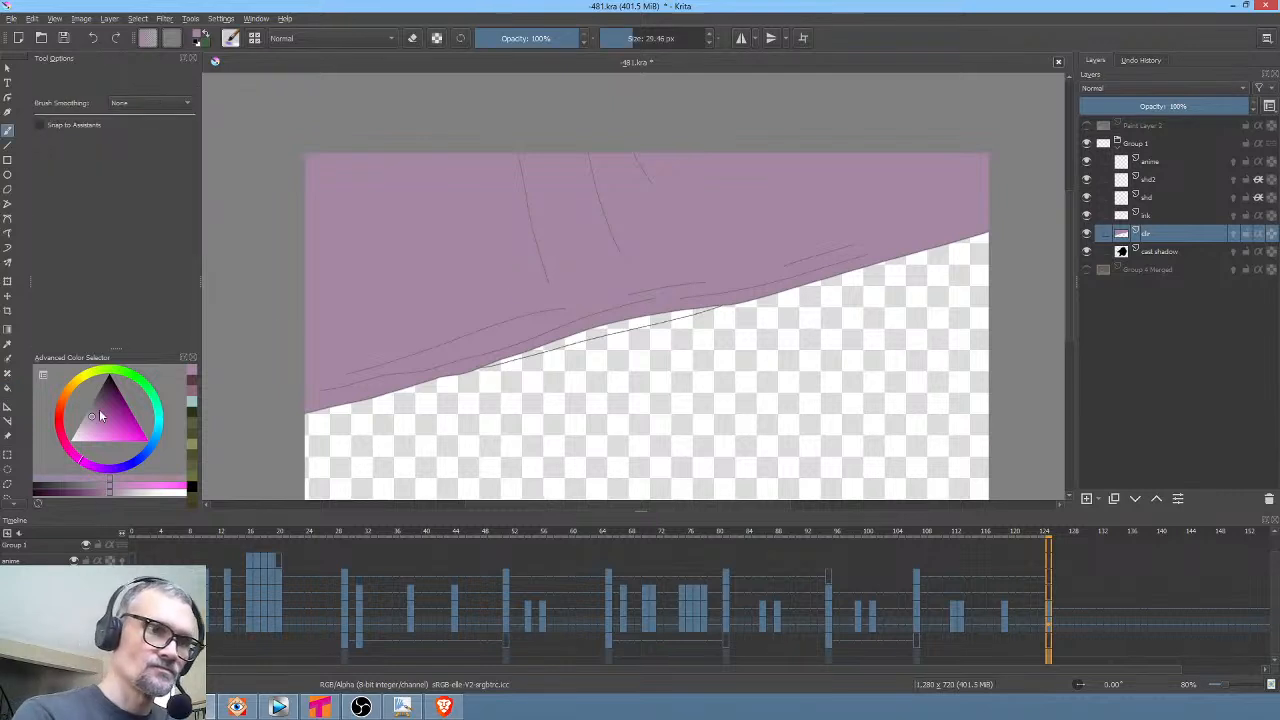
pyautogui.click(90, 424)
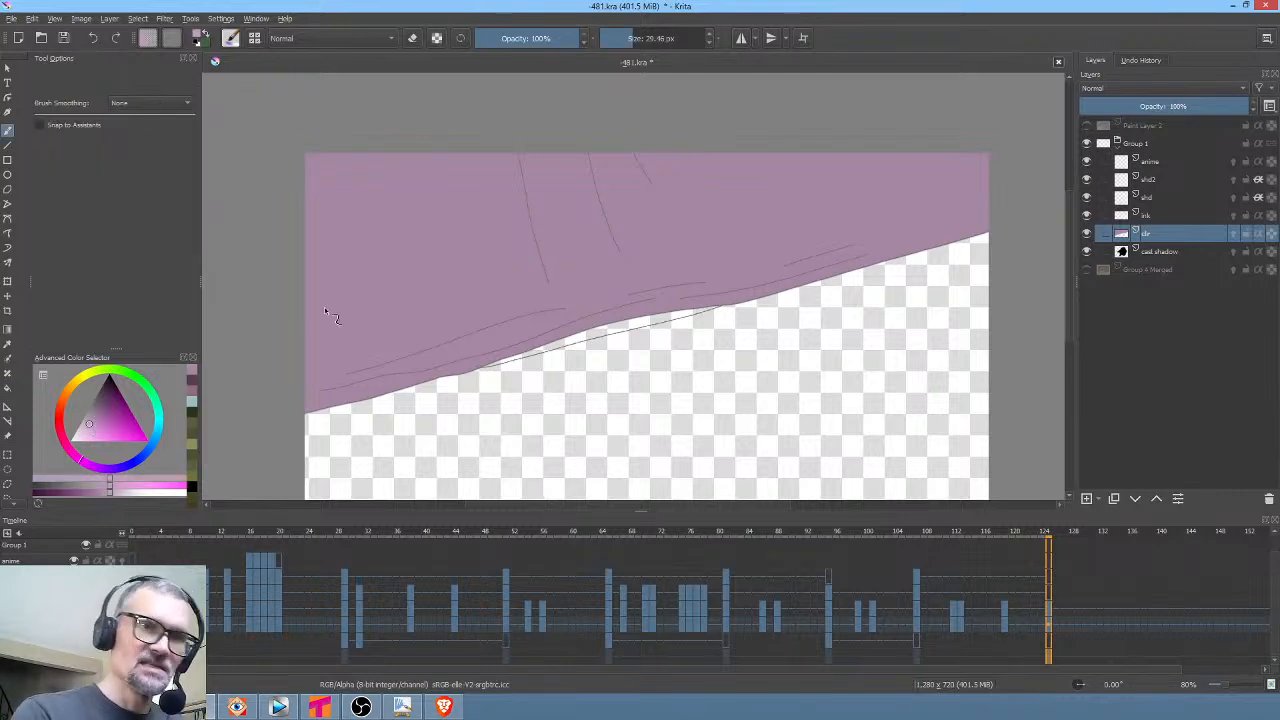
pyautogui.moveTo(546, 300)
pyautogui.mouseDown()
pyautogui.moveTo(506, 168)
pyautogui.moveTo(531, 267)
pyautogui.moveTo(497, 160)
pyautogui.moveTo(522, 288)
pyautogui.moveTo(483, 168)
pyautogui.mouseUp()
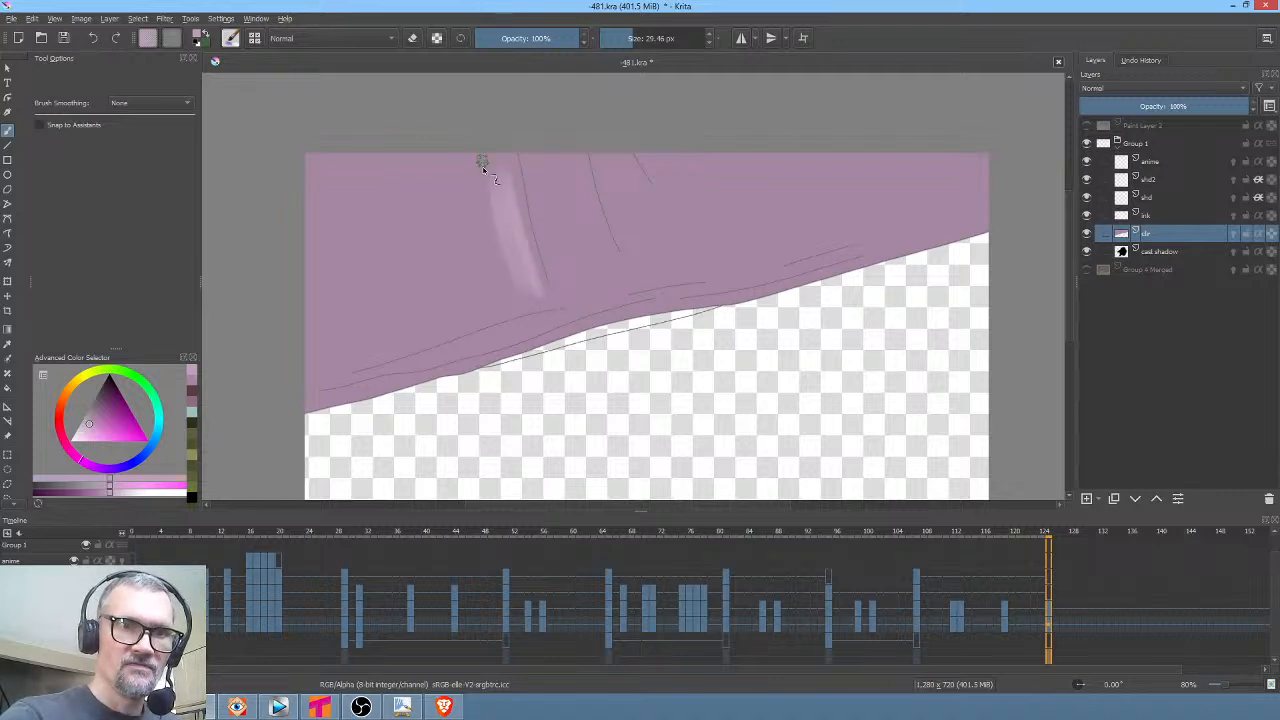
pyautogui.moveTo(522, 265)
pyautogui.mouseDown()
pyautogui.moveTo(472, 152)
pyautogui.moveTo(505, 292)
pyautogui.moveTo(478, 250)
pyautogui.mouseUp()
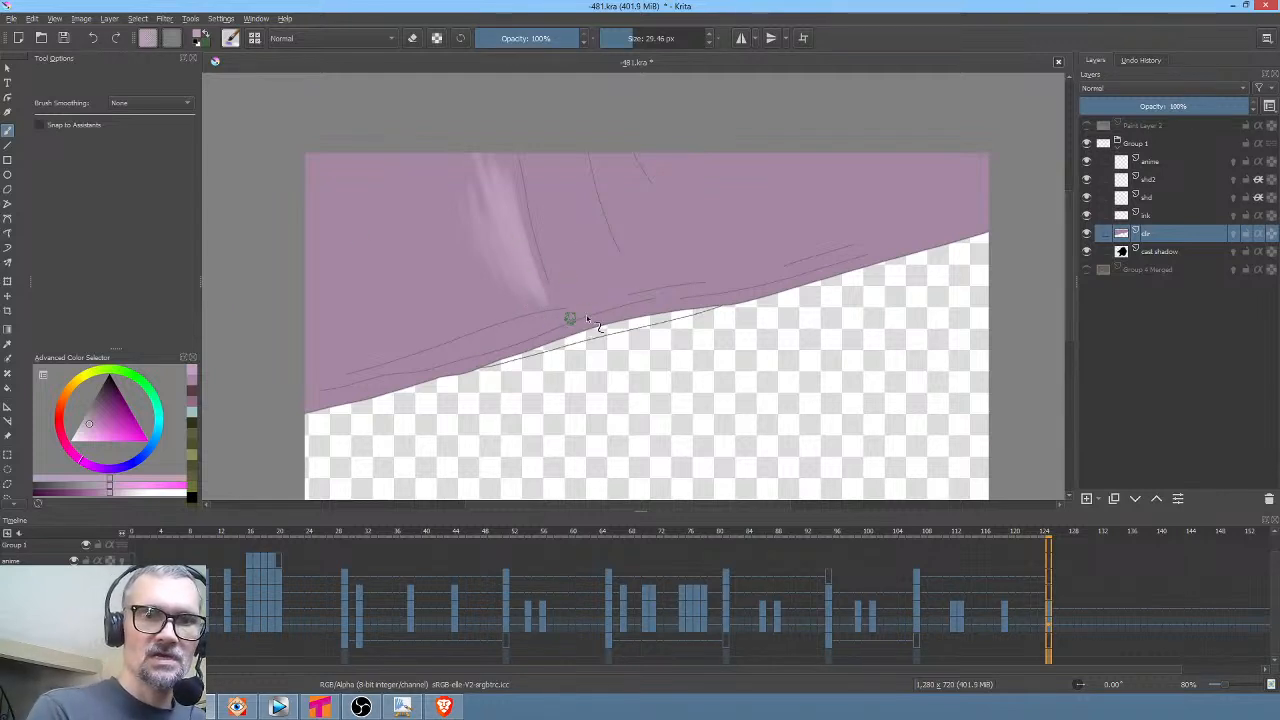
pyautogui.moveTo(437, 362); pyautogui.dragTo(612, 307)
pyautogui.moveTo(715, 293); pyautogui.dragTo(797, 276)
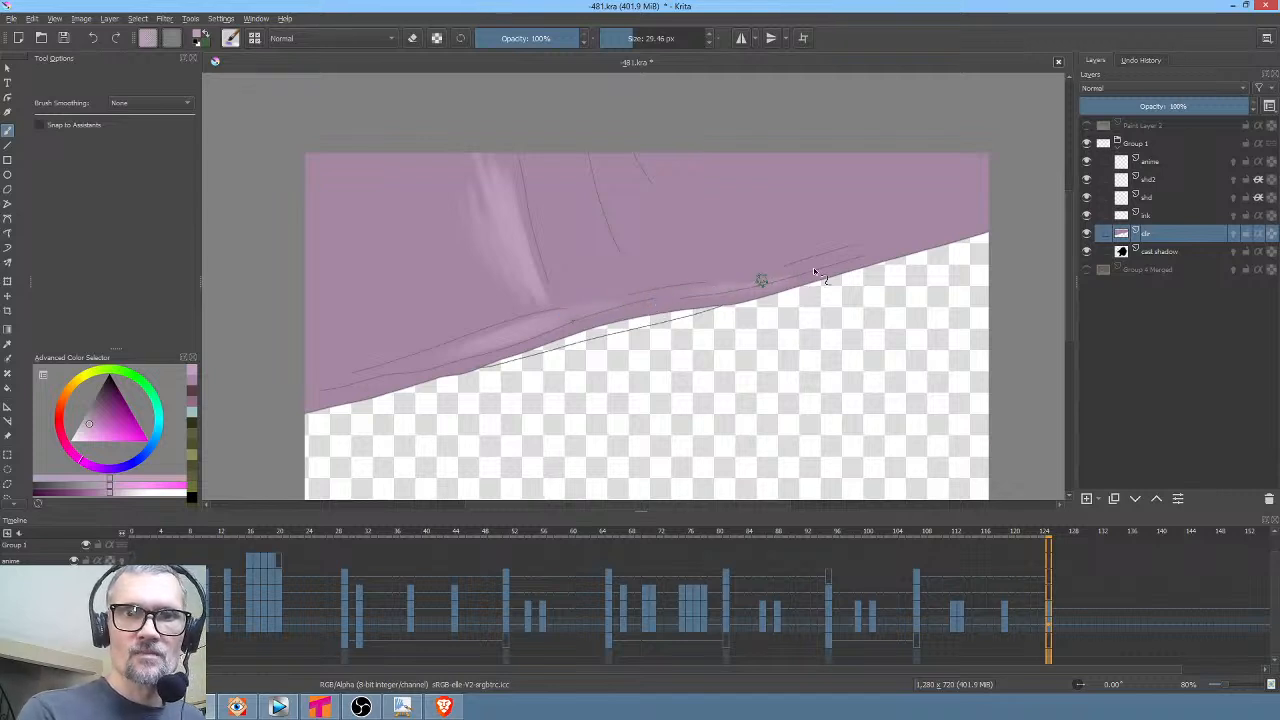
# Reduce the brush to 15.25 px and add thin pale highlights along the slope folds and the upper vertical streaks
pyautogui.press('[')
pyautogui.press('[')
pyautogui.press('[')
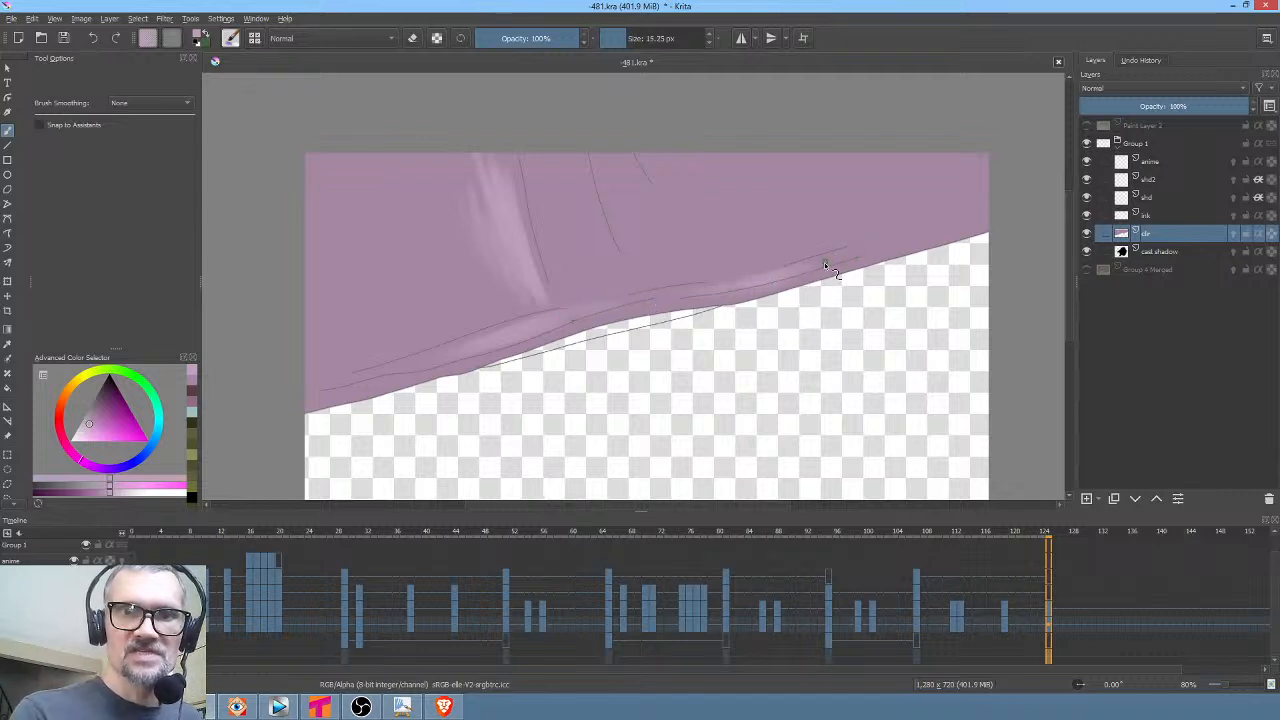
pyautogui.moveTo(825, 265)
pyautogui.mouseDown()
pyautogui.moveTo(909, 238)
pyautogui.moveTo(807, 273)
pyautogui.moveTo(842, 259)
pyautogui.mouseUp()
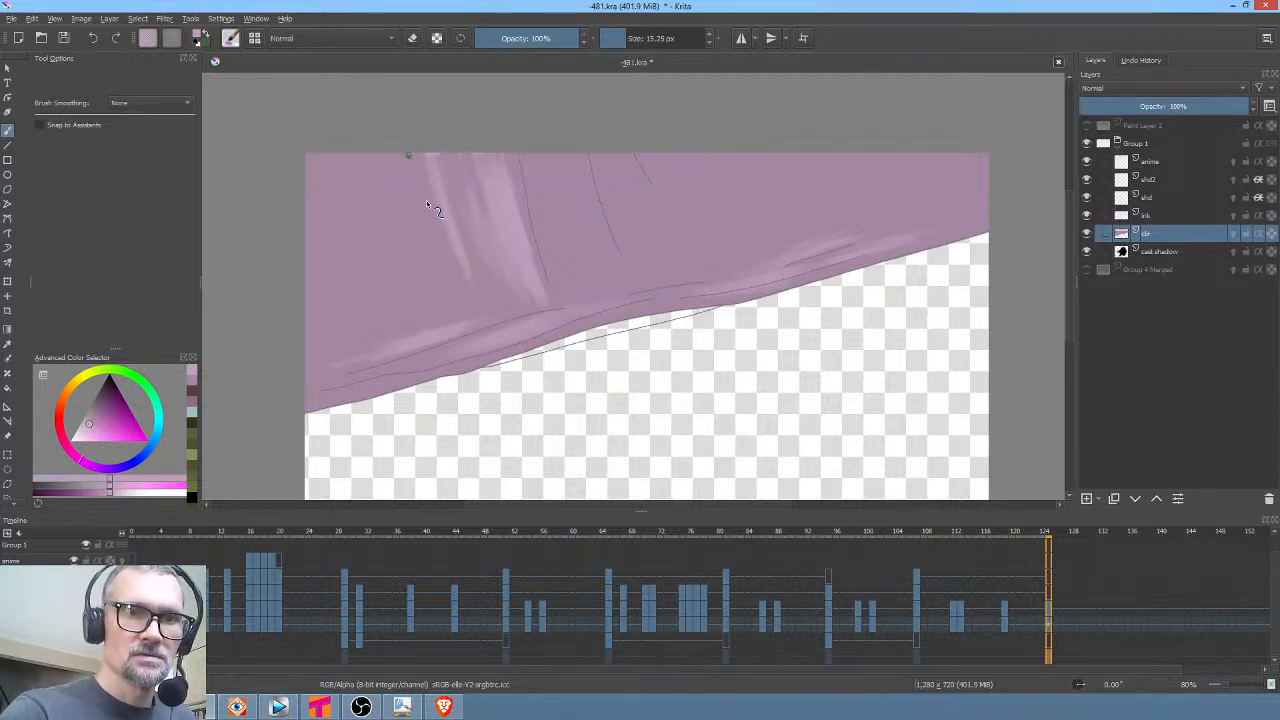
# Sample the base purple, darken it, and paint shadow streaks between and beside the vertical highlights with a 48.78 px brush
pyautogui.keyDown('ctrl'); pyautogui.click(566, 245); pyautogui.keyUp('ctrl')
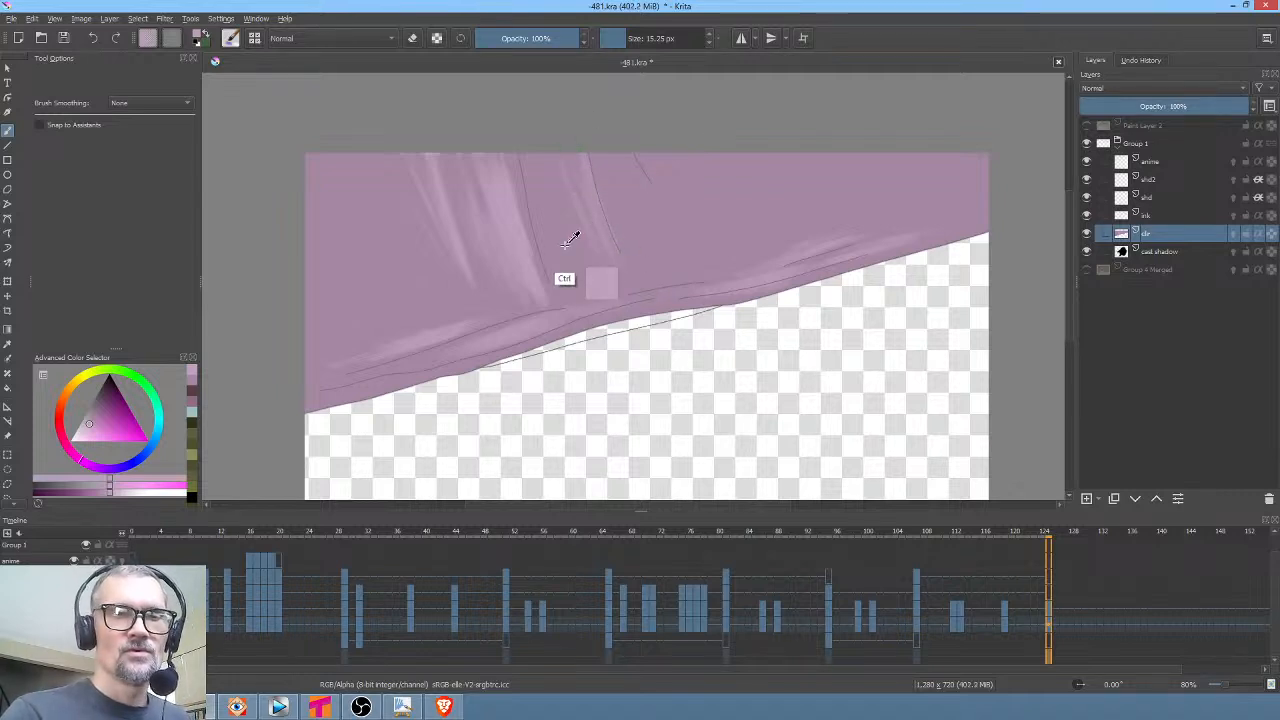
pyautogui.moveTo(491, 249)
pyautogui.mouseDown()
pyautogui.moveTo(551, 251)
pyautogui.moveTo(532, 188)
pyautogui.moveTo(564, 281)
pyautogui.moveTo(540, 169)
pyautogui.moveTo(573, 272)
pyautogui.moveTo(536, 143)
pyautogui.moveTo(494, 276)
pyautogui.moveTo(453, 155)
pyautogui.moveTo(502, 305)
pyautogui.moveTo(457, 131)
pyautogui.moveTo(495, 282)
pyautogui.moveTo(445, 193)
pyautogui.mouseUp()
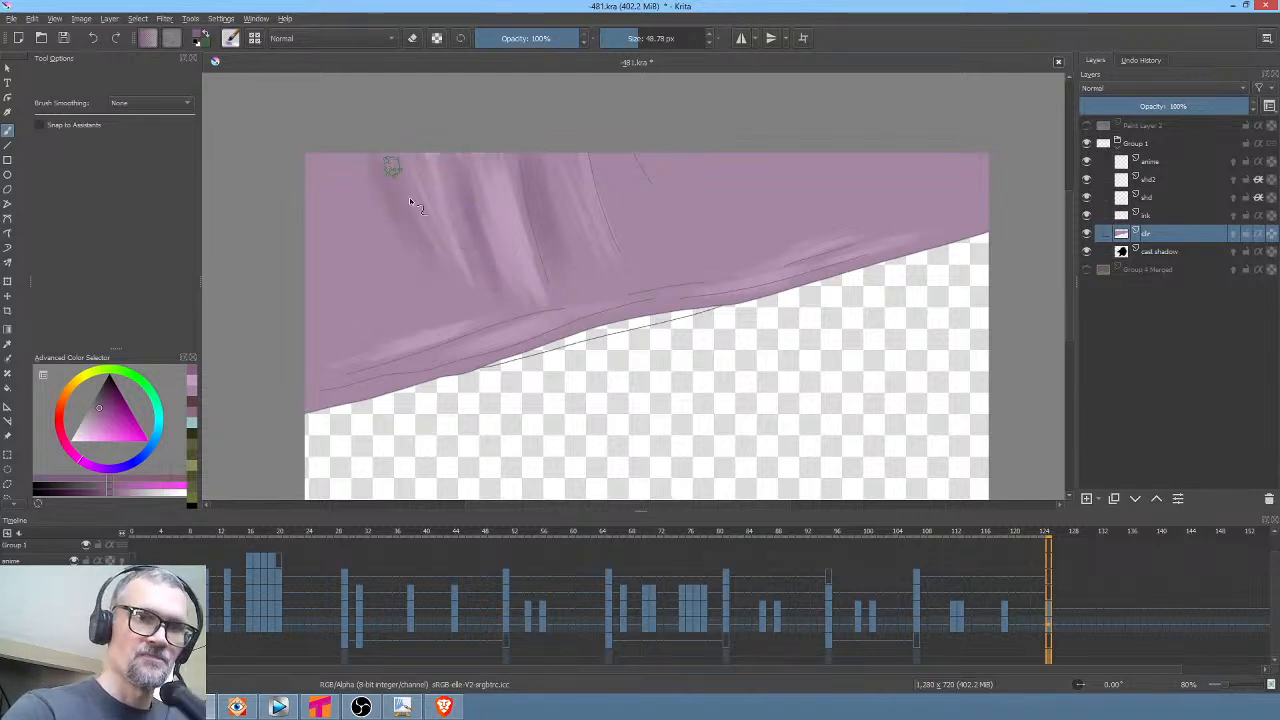
pyautogui.moveTo(410, 198); pyautogui.dragTo(436, 288)
pyautogui.moveTo(412, 118); pyautogui.dragTo(411, 276)
pyautogui.moveTo(372, 135); pyautogui.dragTo(390, 298)
pyautogui.moveTo(366, 145); pyautogui.dragTo(369, 259)
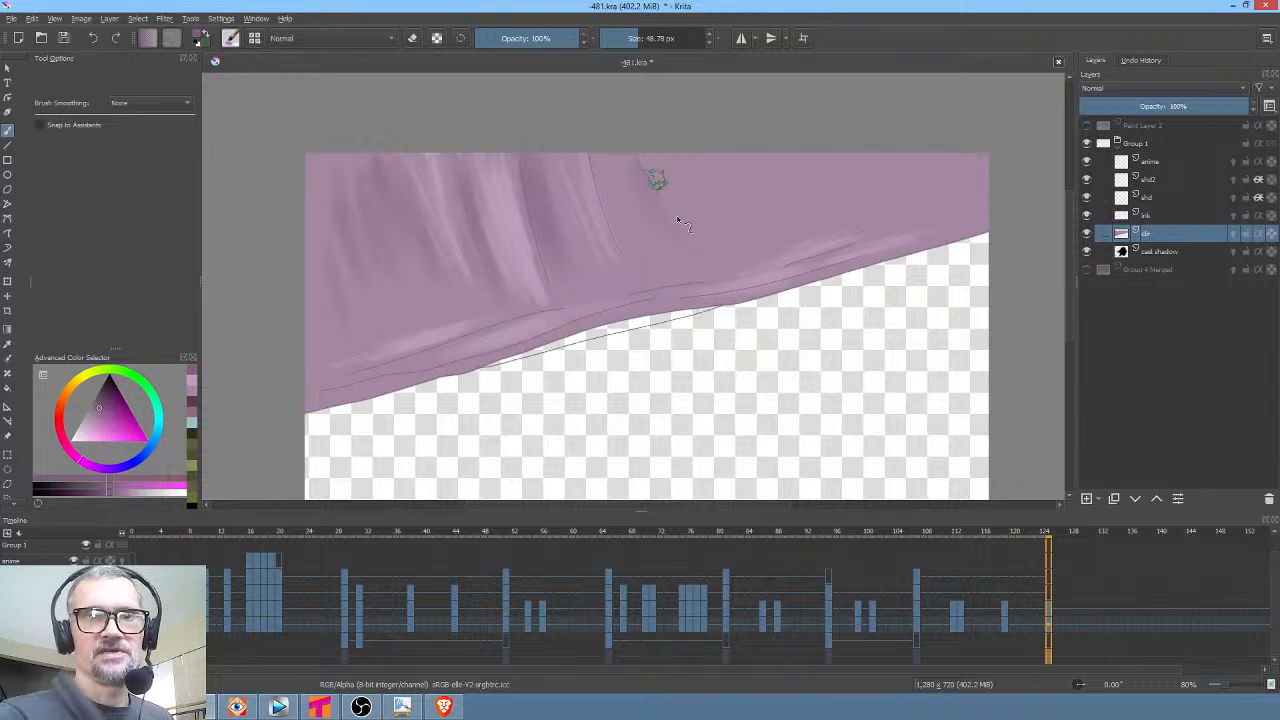
pyautogui.moveTo(654, 177); pyautogui.dragTo(684, 278)
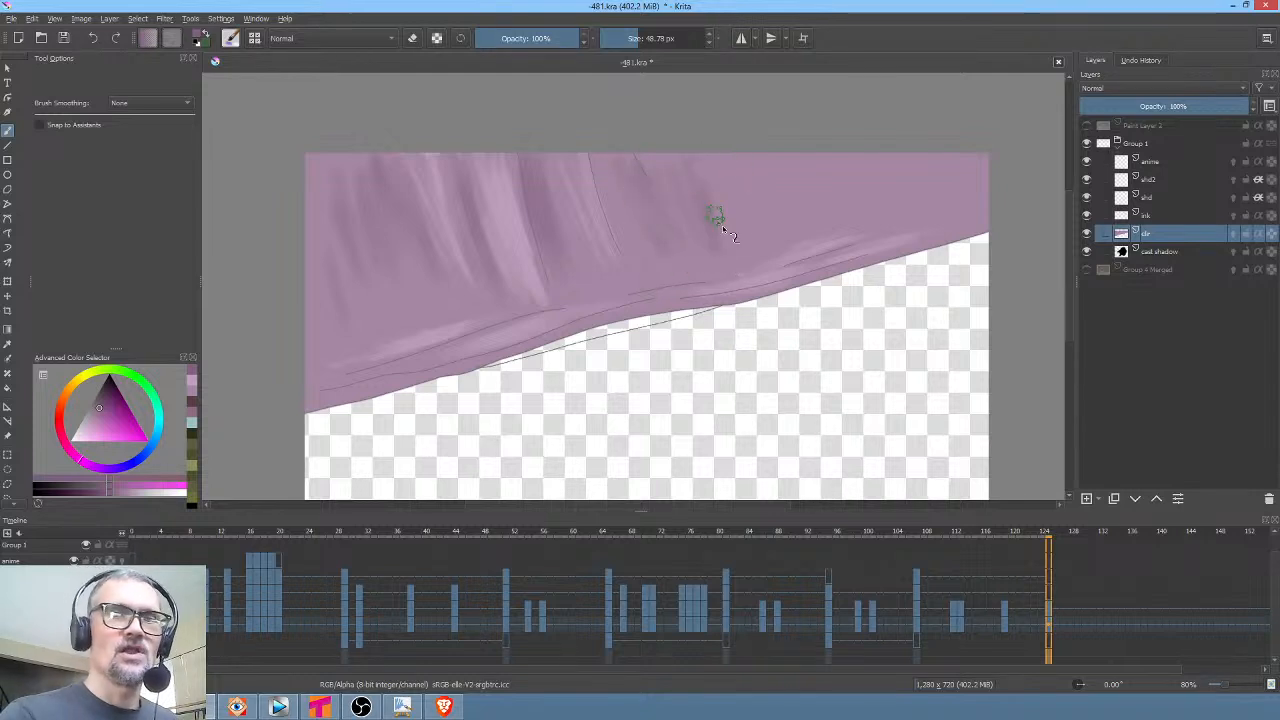
# Lower brush opacity to about 52%, enlarge the brush, and softly shade the purple area's right side and lower-left corner in darker purple
pyautogui.click(533, 43)
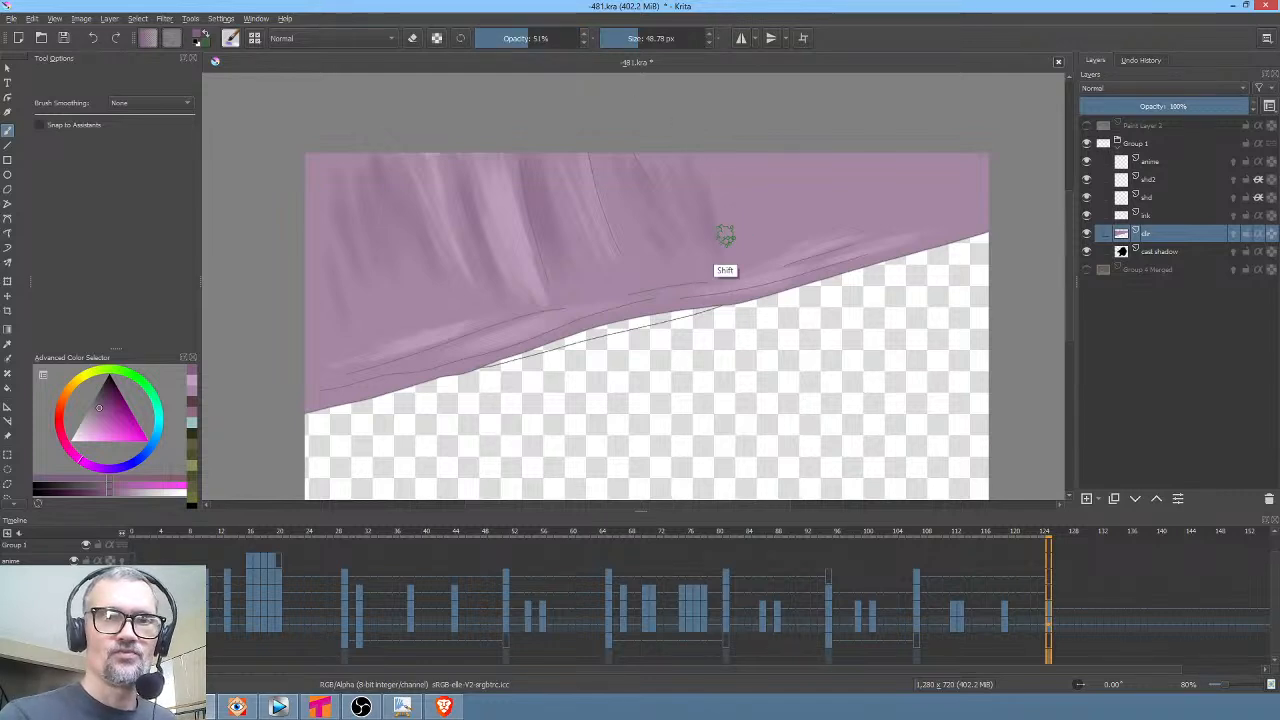
pyautogui.moveTo(723, 237)
pyautogui.mouseDown()
pyautogui.moveTo(778, 205)
pyautogui.moveTo(727, 245)
pyautogui.mouseUp()
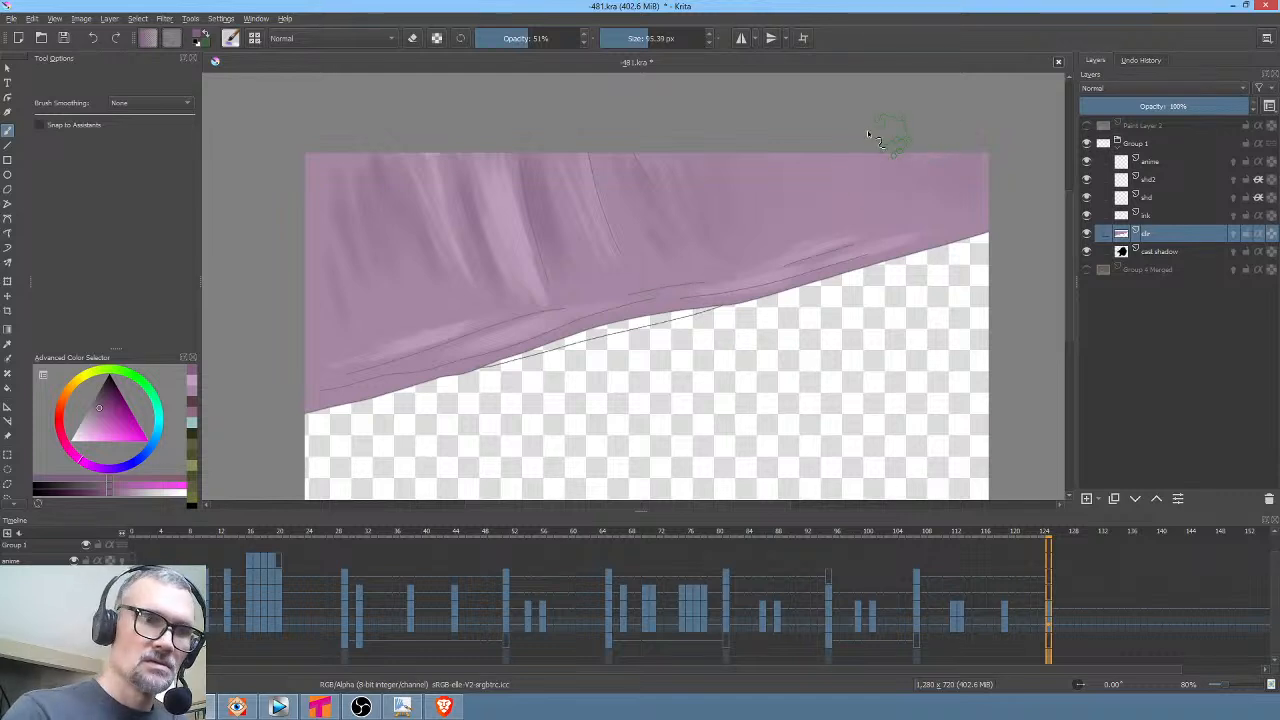
pyautogui.click(101, 401)
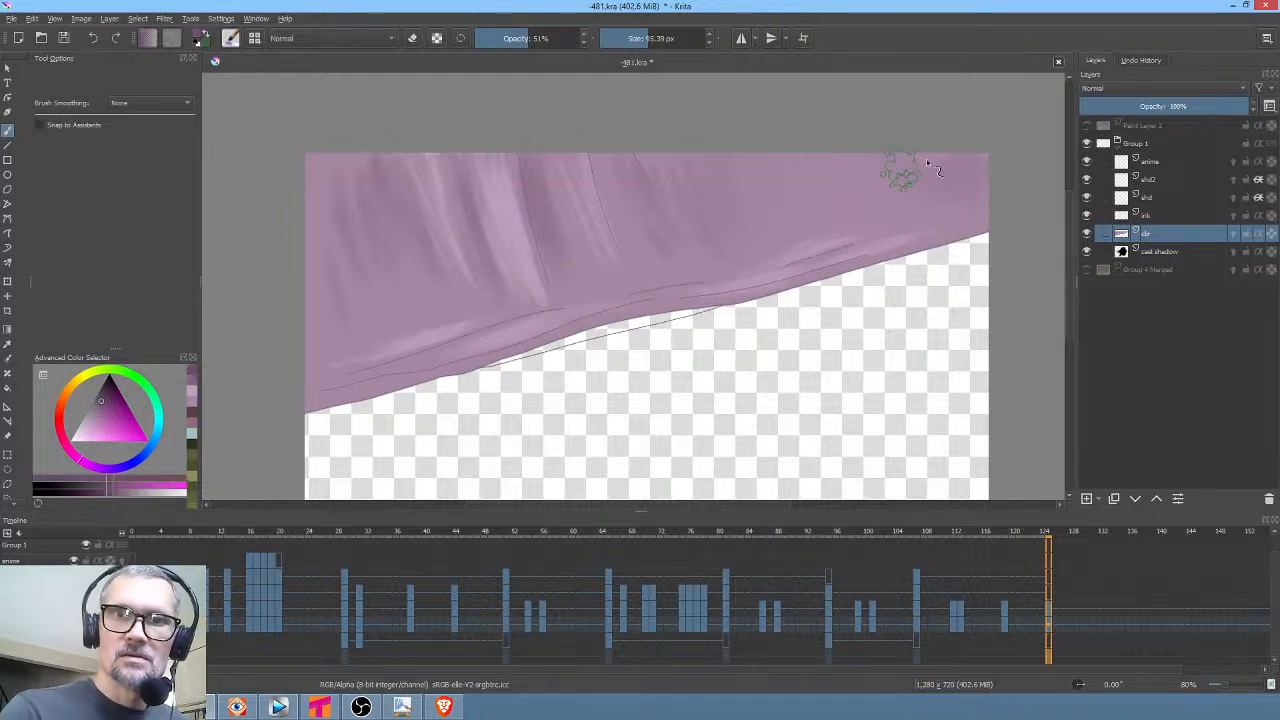
pyautogui.press('o')
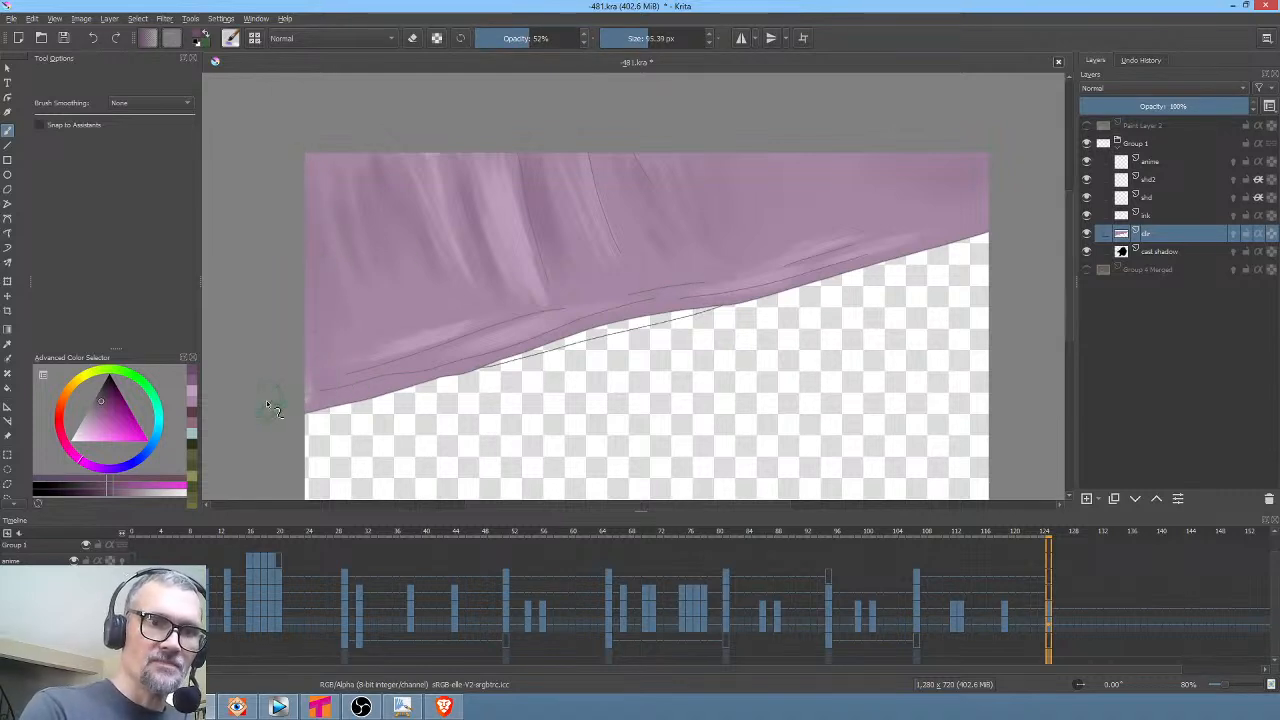
pyautogui.moveTo(266, 400); pyautogui.dragTo(348, 388)
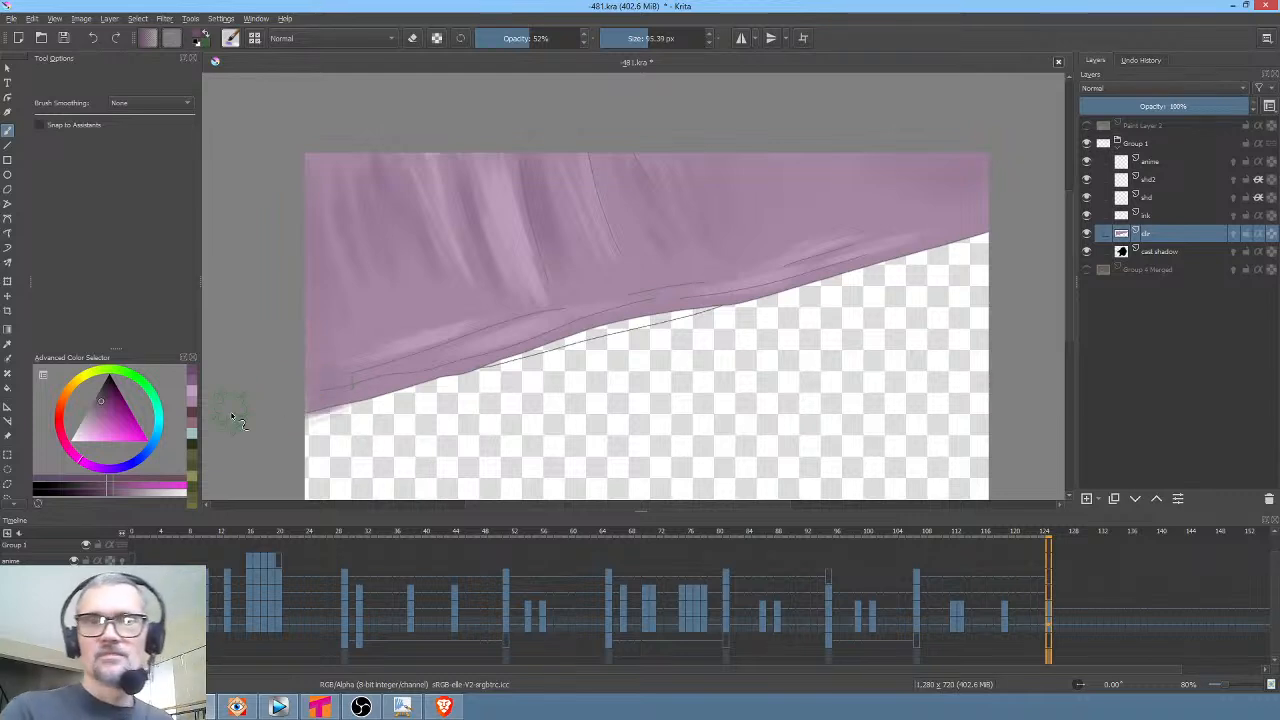
# Isolate the clr layer to check its paint, turn the Group 4 Merged background back on, and end the isolation
pyautogui.press('i')
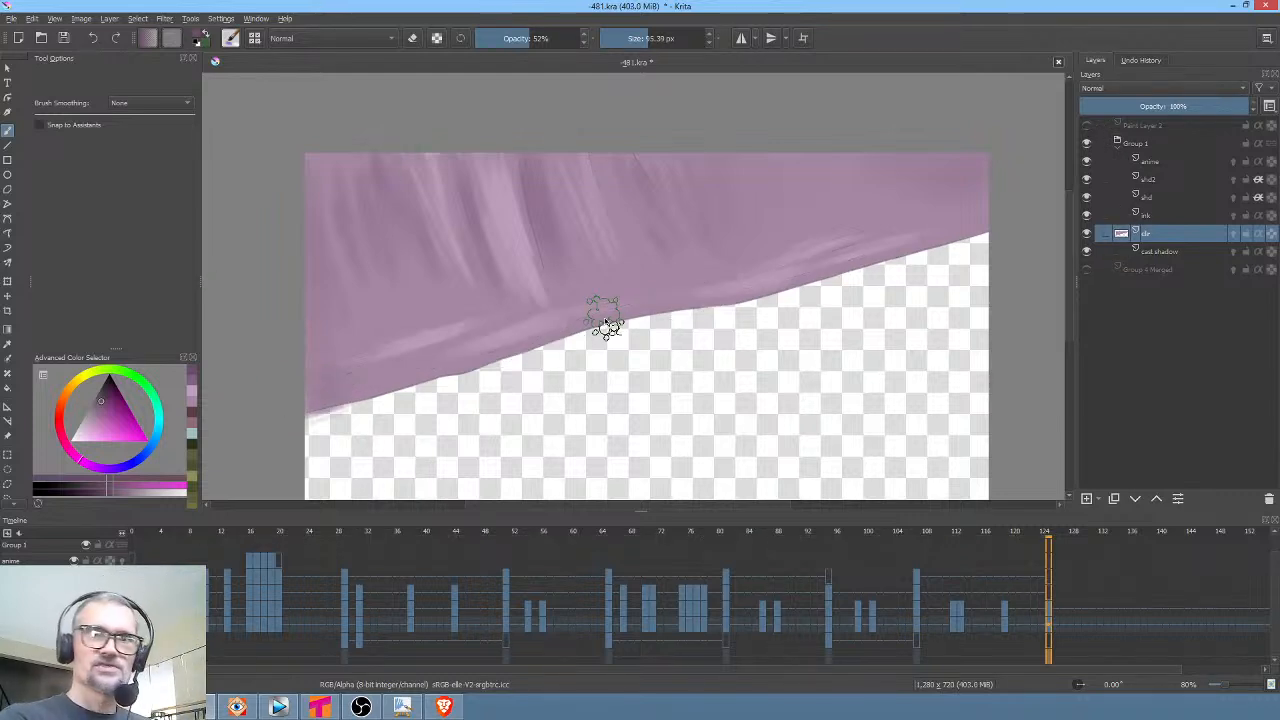
pyautogui.click(1087, 268)
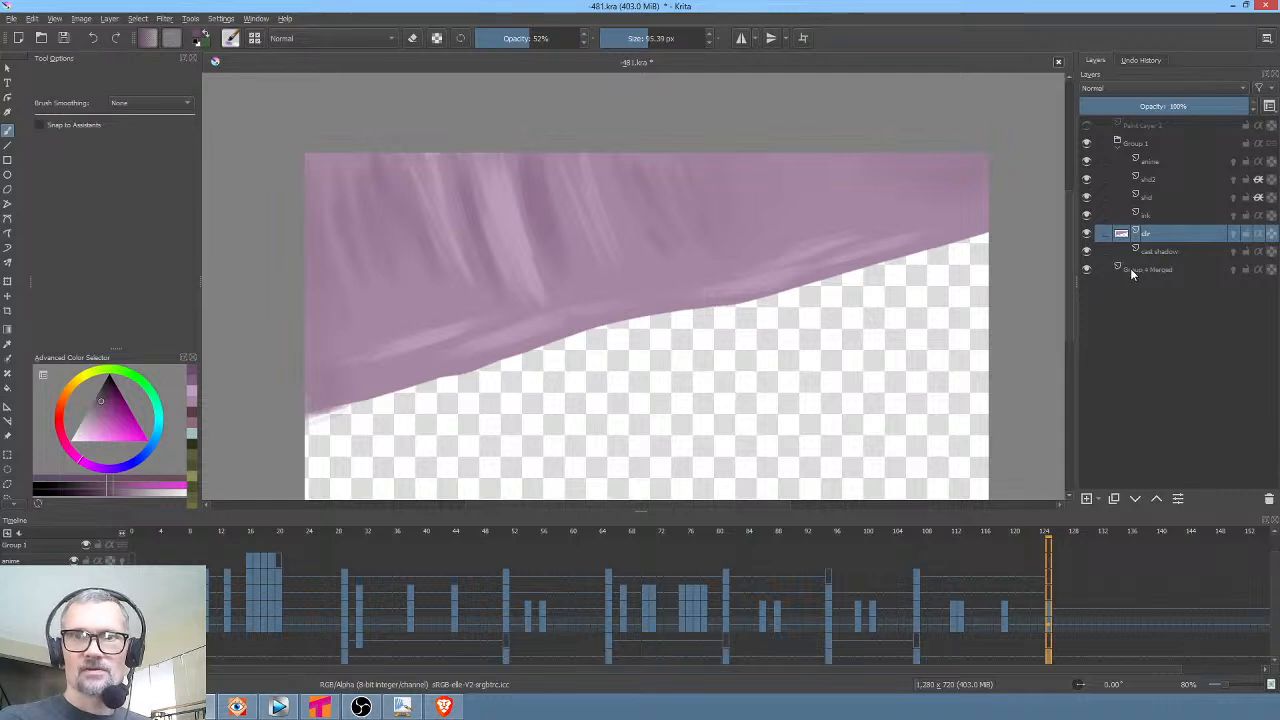
pyautogui.press('i')
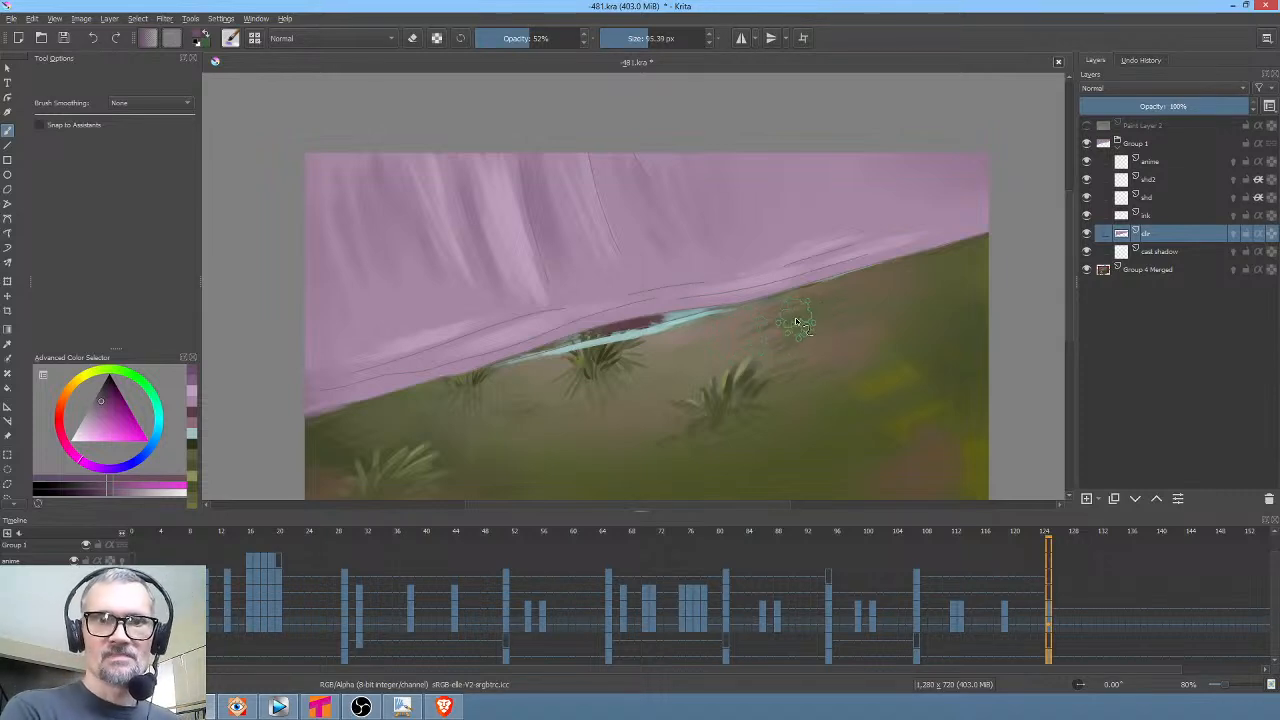
# On the Group 4 Merged layer, sample the slope's brown and paint over the cyan and dark red streaks below the purple edge
pyautogui.scroll(-1, 800, 325)
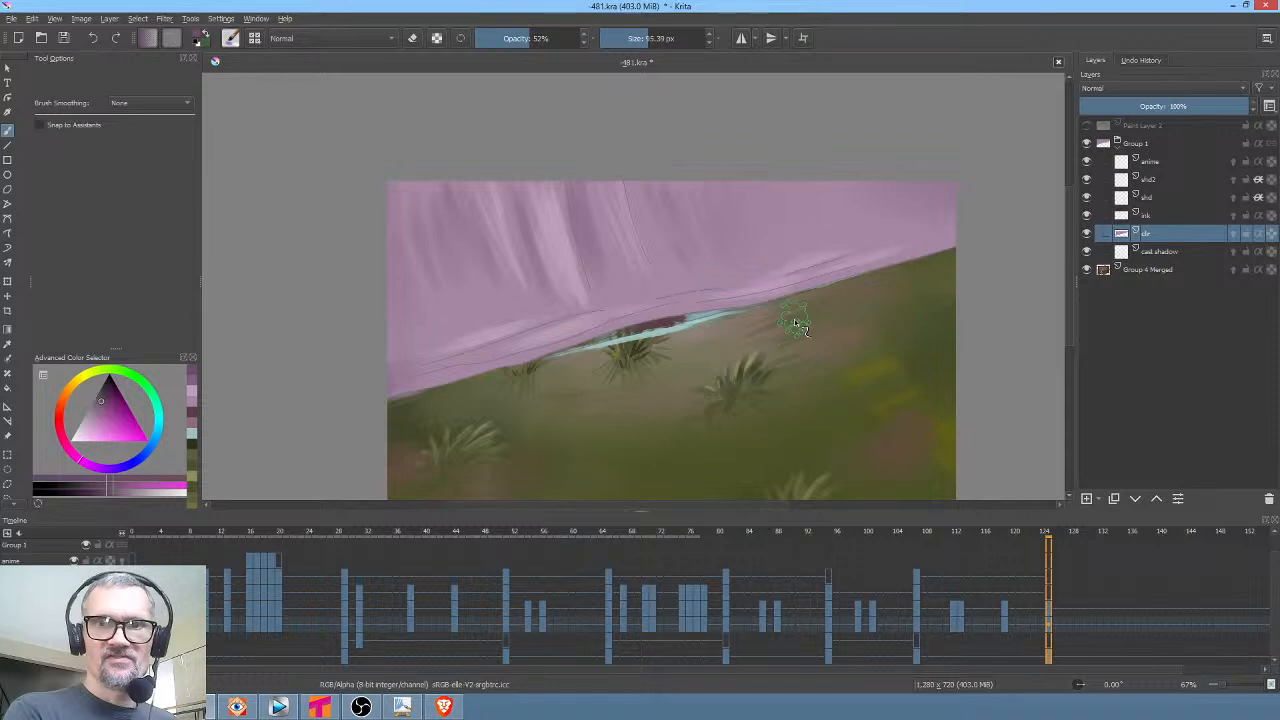
pyautogui.click(1166, 268)
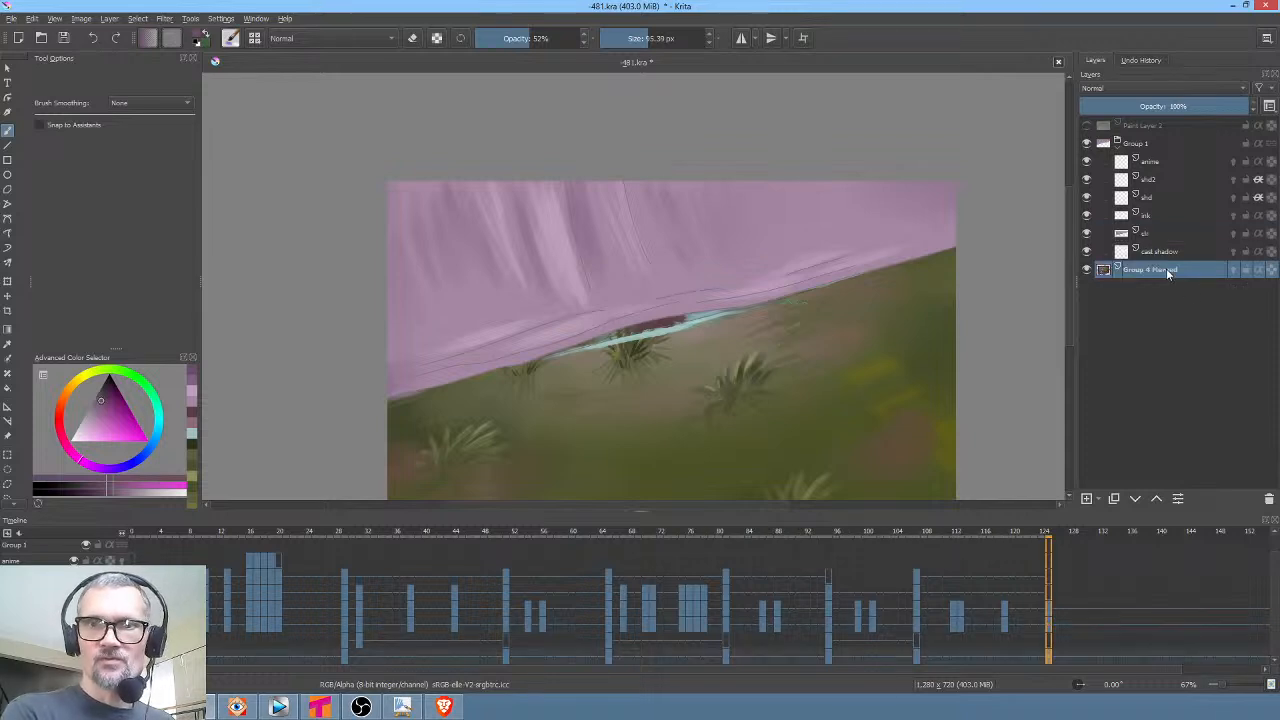
pyautogui.keyDown('ctrl'); pyautogui.click(745, 350); pyautogui.keyUp('ctrl')
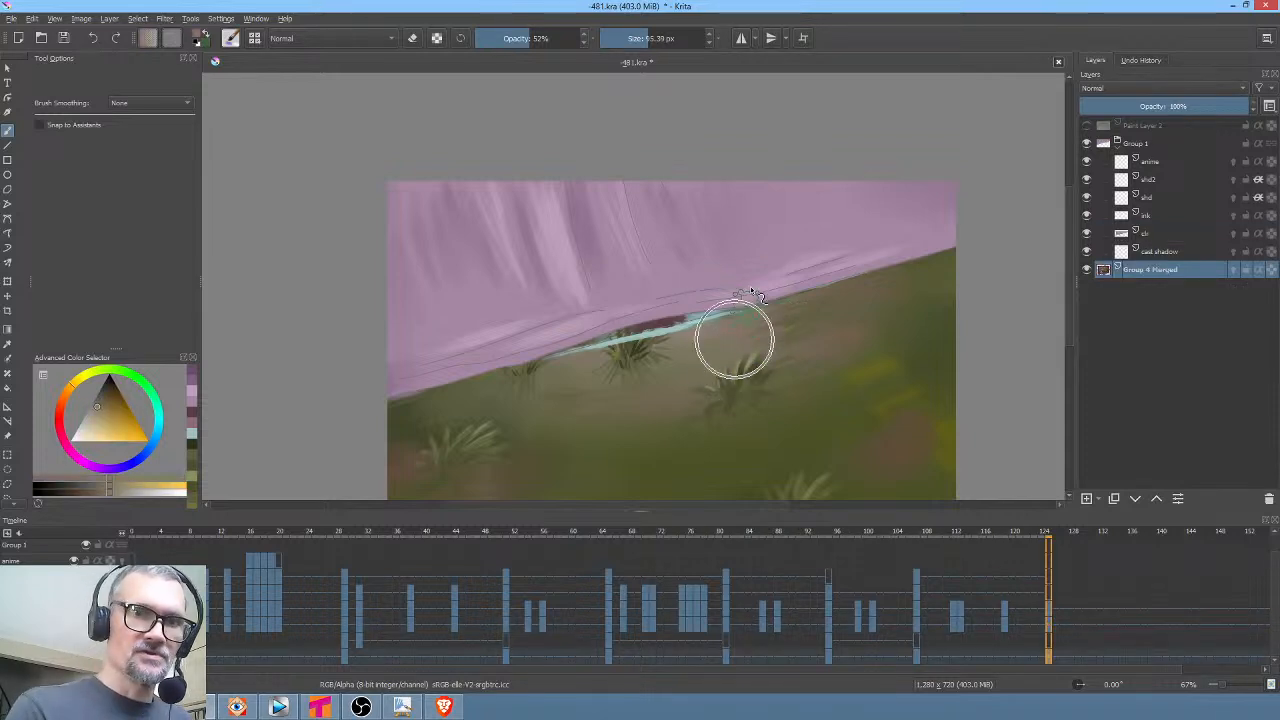
pyautogui.moveTo(727, 328); pyautogui.dragTo(469, 376)
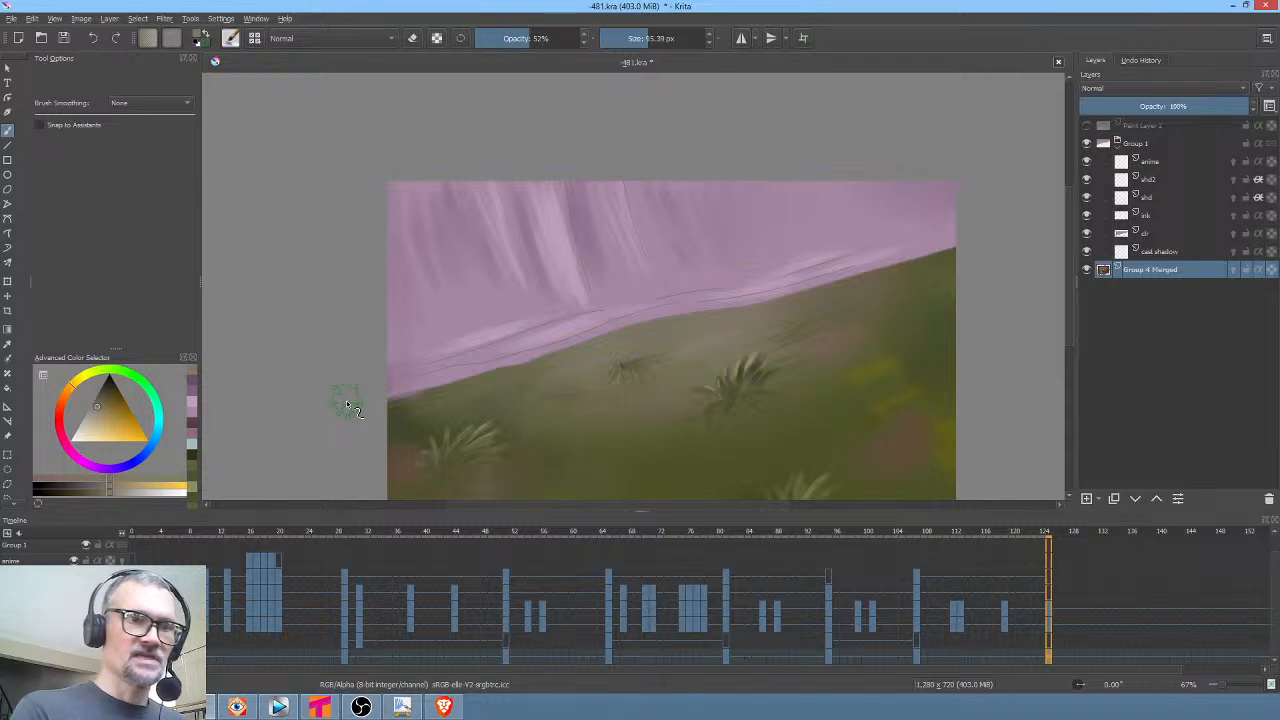
# Choose a pale cyan and paint a soft glow on the slope beneath the purple edge at 22.01 px, enlarging the brush to about 46 px
pyautogui.click(157, 414)
pyautogui.moveTo(103, 423); pyautogui.dragTo(89, 428)
pyautogui.moveTo(722, 309); pyautogui.dragTo(651, 356)
pyautogui.moveTo(720, 277)
pyautogui.mouseDown()
pyautogui.moveTo(680, 306)
pyautogui.moveTo(691, 308)
pyautogui.mouseUp()
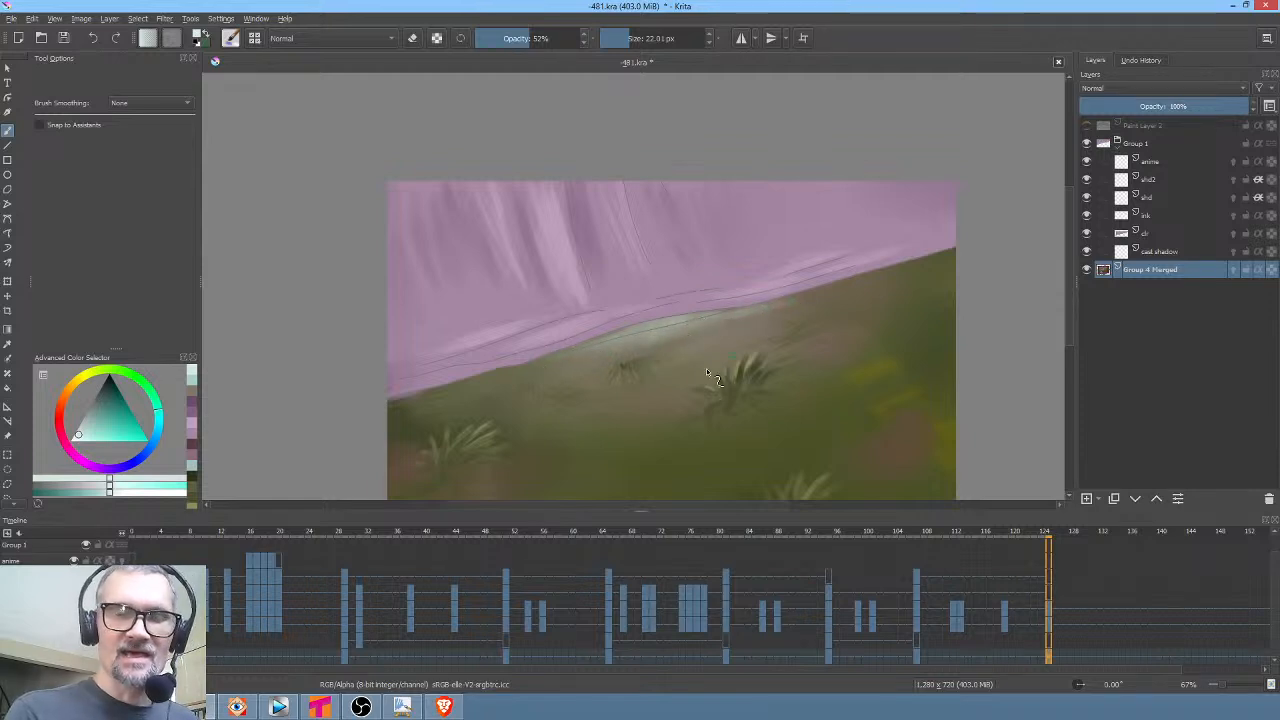
pyautogui.press(']')
pyautogui.press(']')
pyautogui.press(']')
pyautogui.press(']')
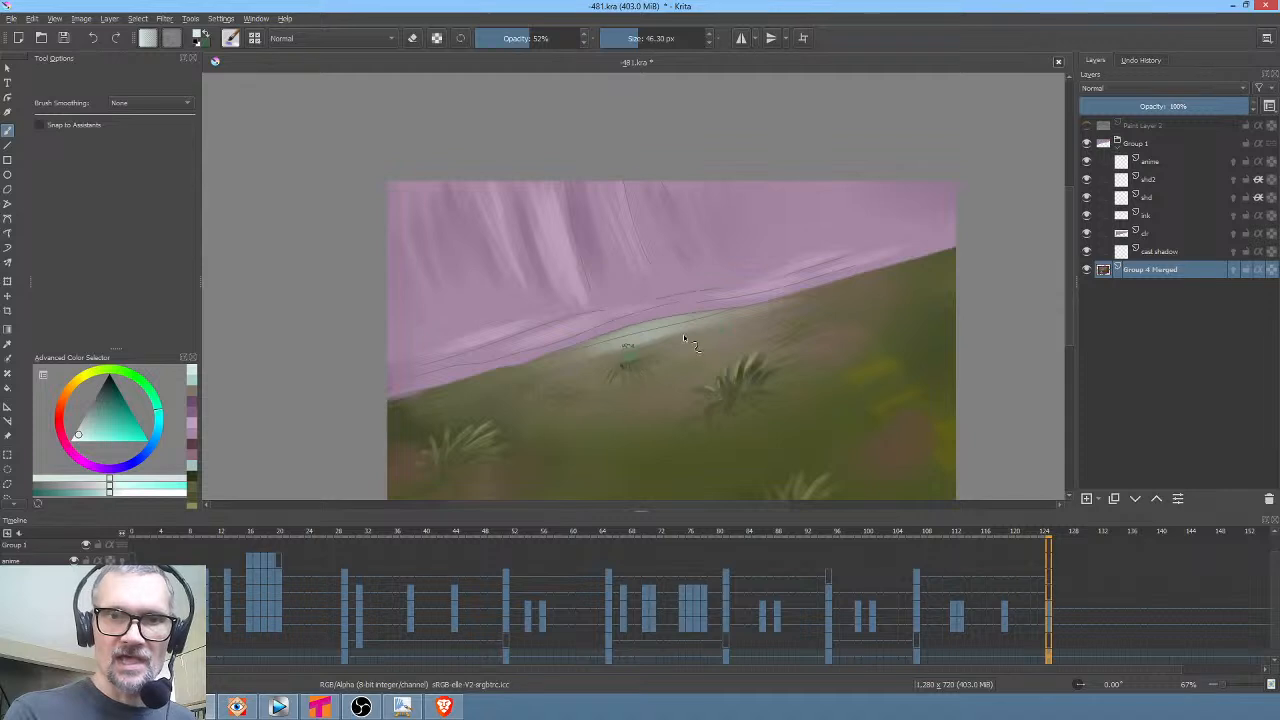
# Soften the pale cyan glow beneath the purple edge, and switch to white with the brush reduced to 26.74 px
pyautogui.moveTo(683, 334)
pyautogui.mouseDown()
pyautogui.moveTo(592, 360)
pyautogui.moveTo(674, 339)
pyautogui.mouseUp()
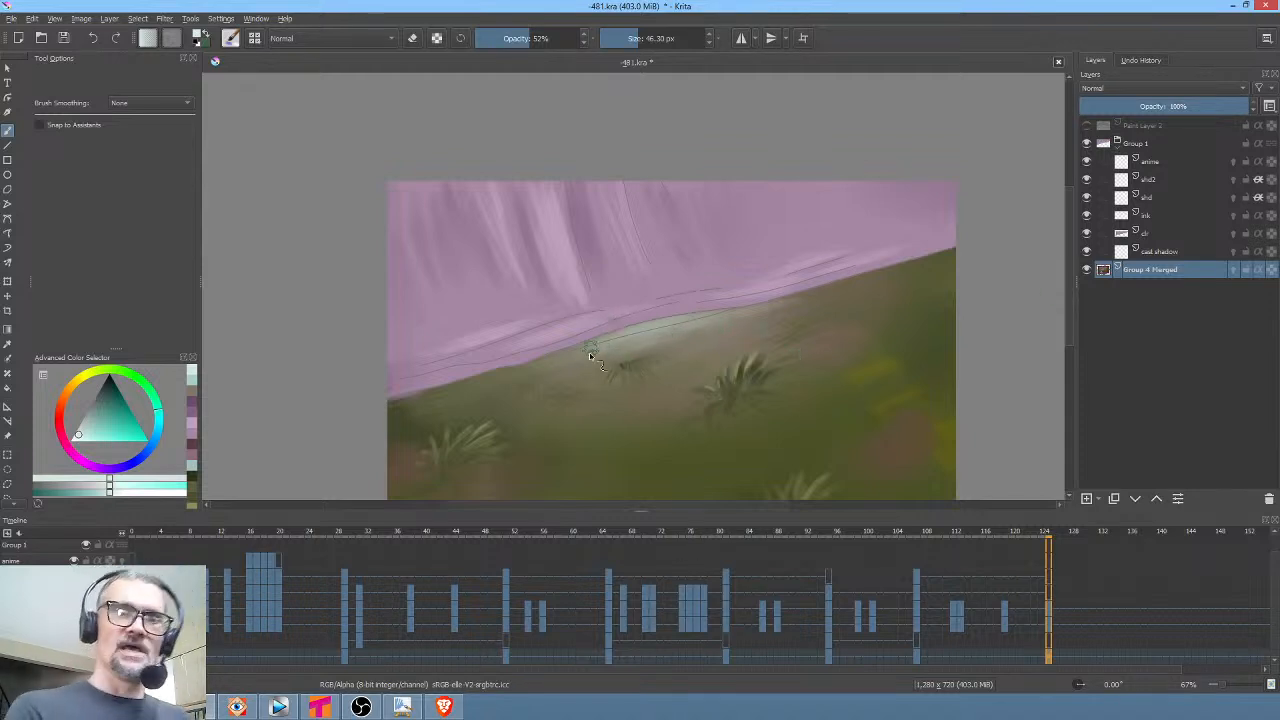
pyautogui.moveTo(501, 377); pyautogui.dragTo(491, 377)
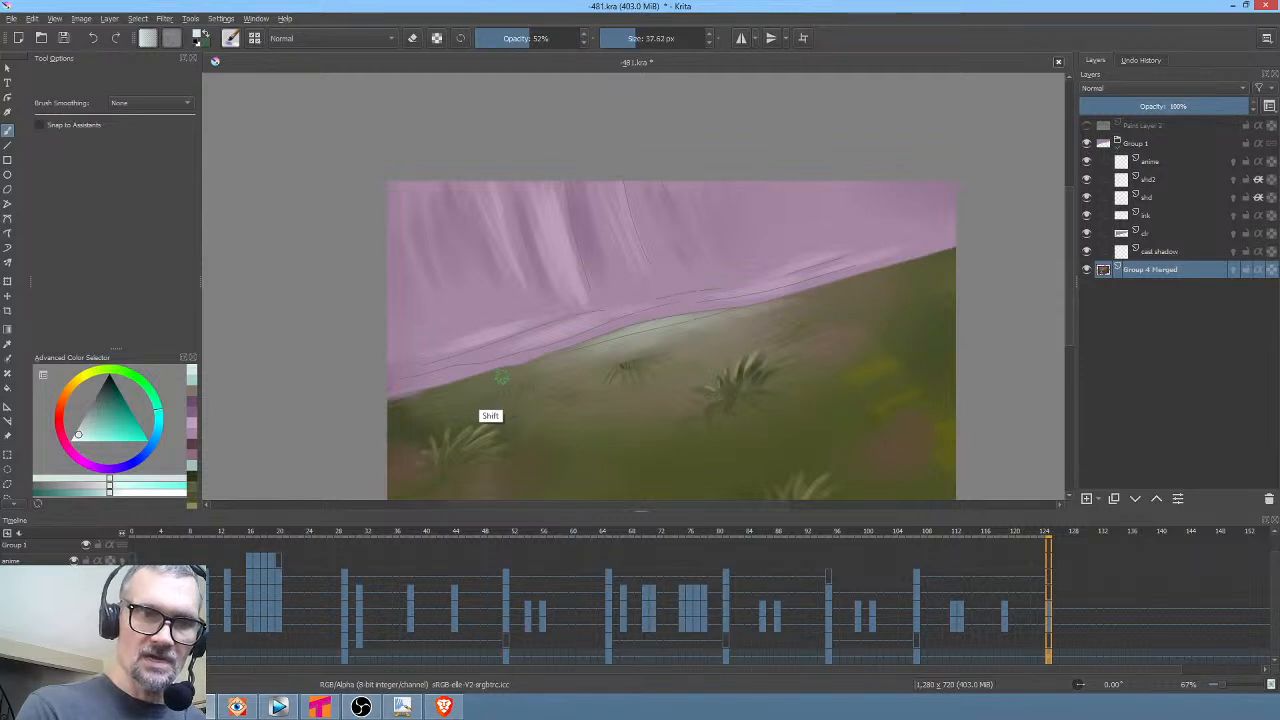
pyautogui.click(71, 437)
pyautogui.moveTo(597, 342); pyautogui.dragTo(589, 352)
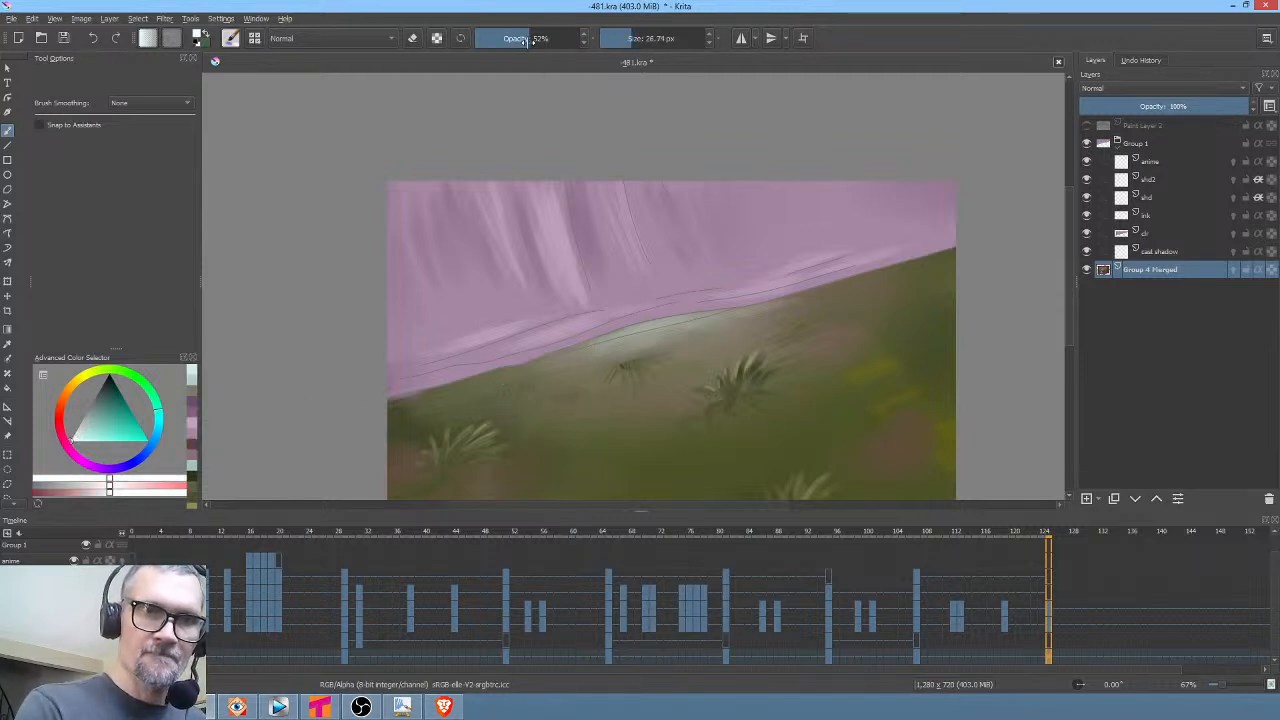
# Raise the brush opacity to 73%, reduce its size to 10.55 px, and paint white highlights along the slope just beneath the purple edge
pyautogui.click(556, 38)
pyautogui.click(505, 372)
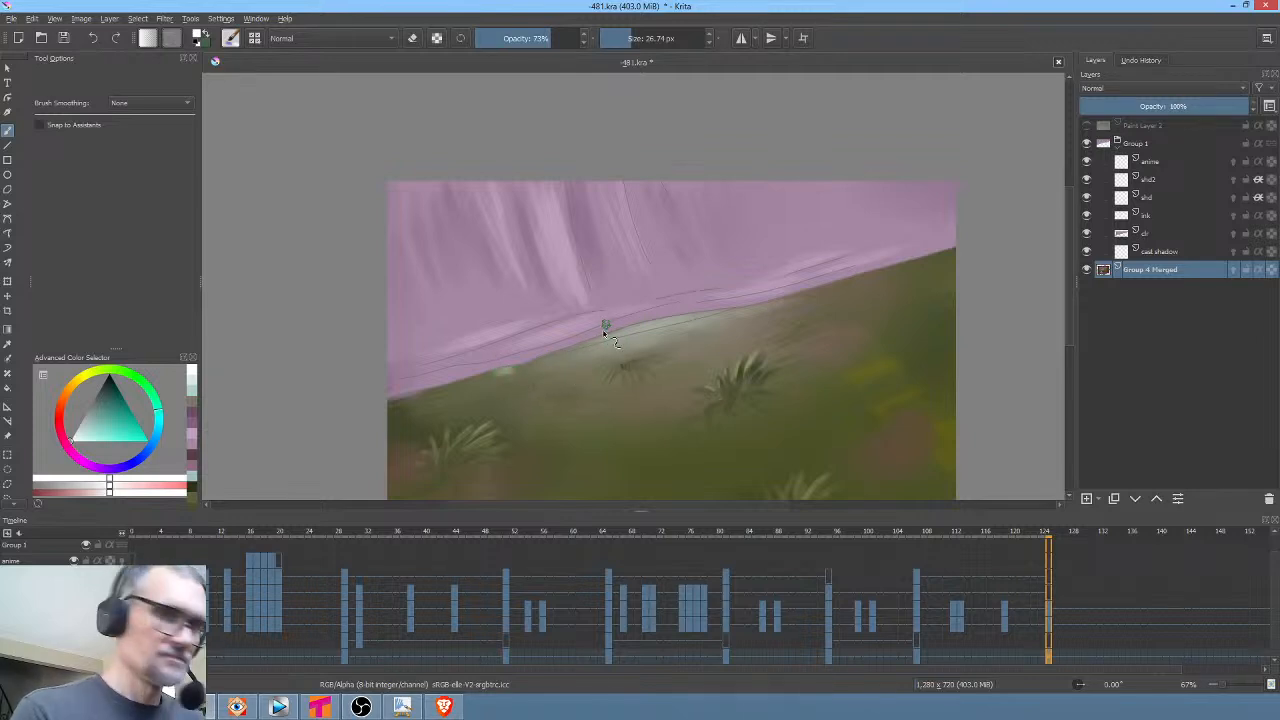
pyautogui.hotkey('ctrl', 'z')
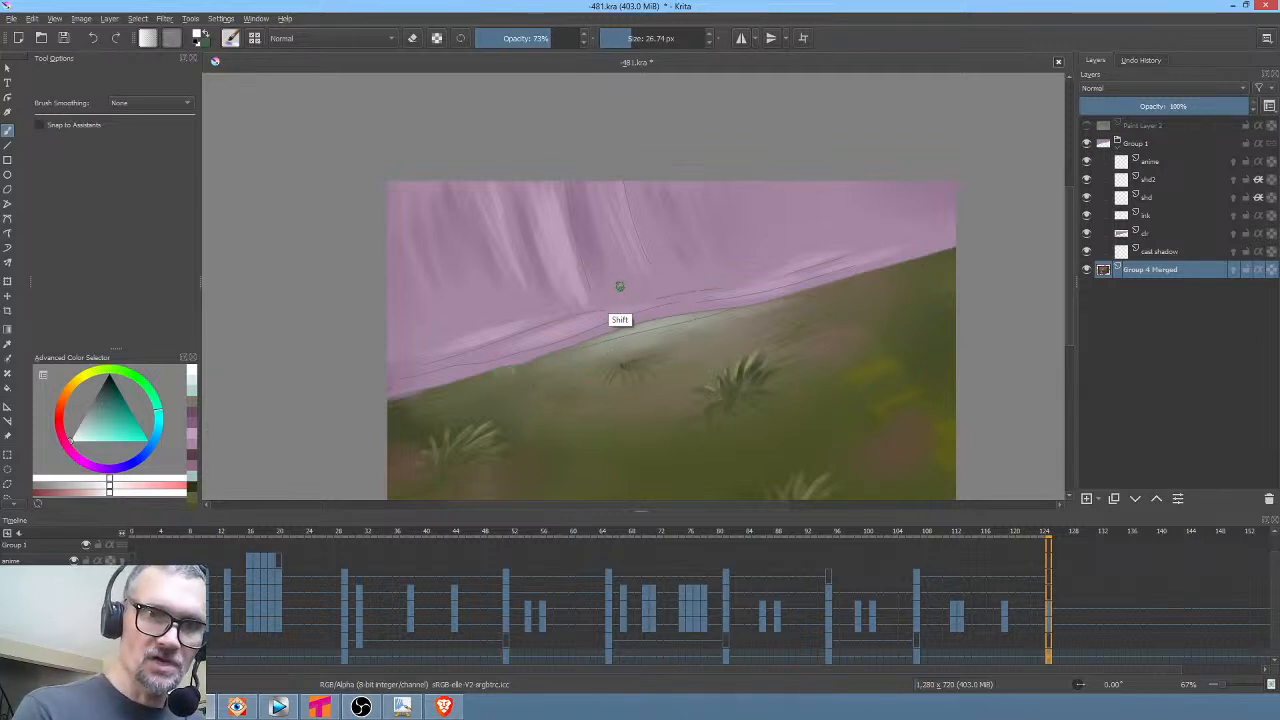
pyautogui.moveTo(615, 286)
pyautogui.mouseDown()
pyautogui.moveTo(600, 310)
pyautogui.moveTo(676, 328)
pyautogui.moveTo(645, 325)
pyautogui.moveTo(712, 317)
pyautogui.mouseUp()
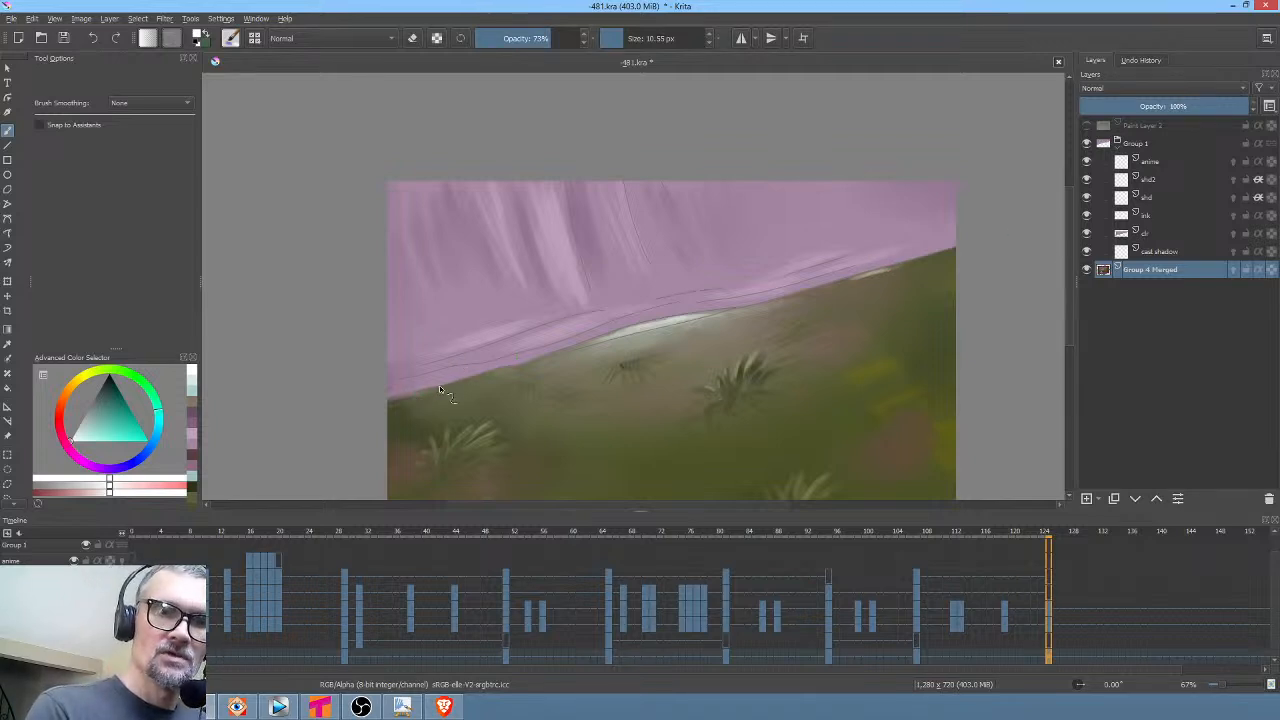
pyautogui.moveTo(402, 398); pyautogui.dragTo(442, 386)
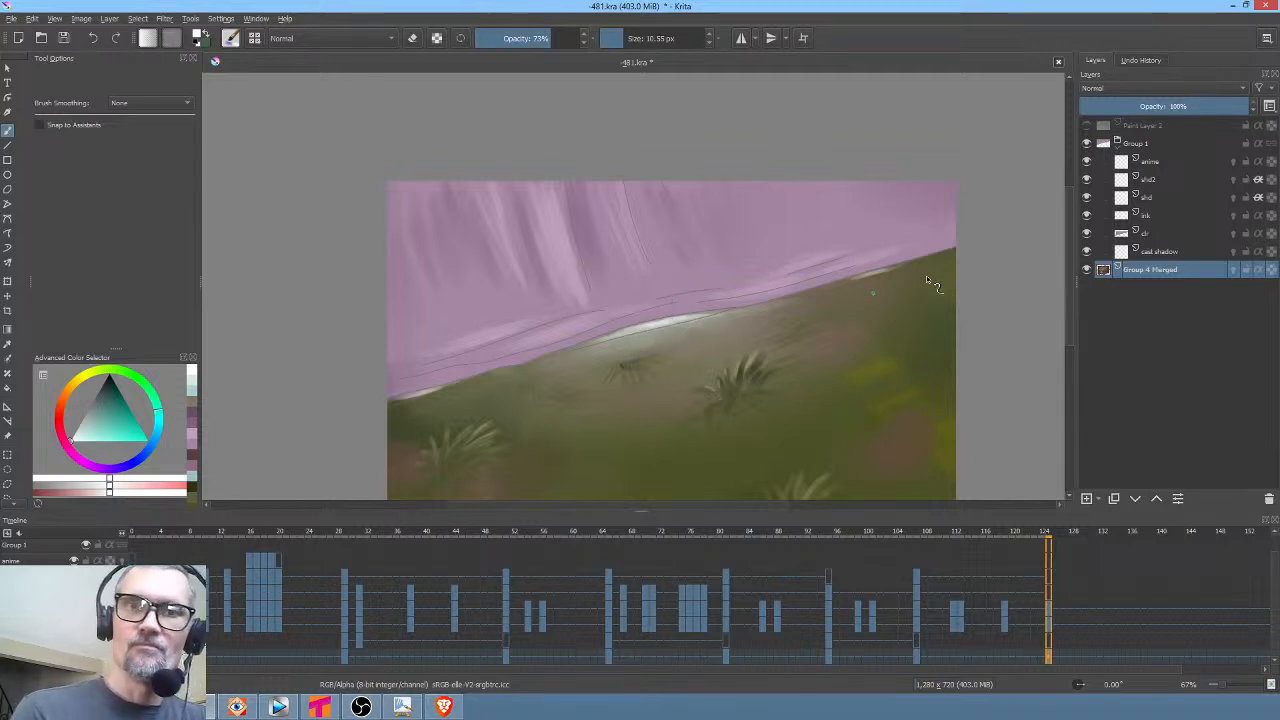
# On the ink layer, erase the stray line below the purple edge over the white highlight with the freehand path tool in eraser mode
pyautogui.click(1160, 216)
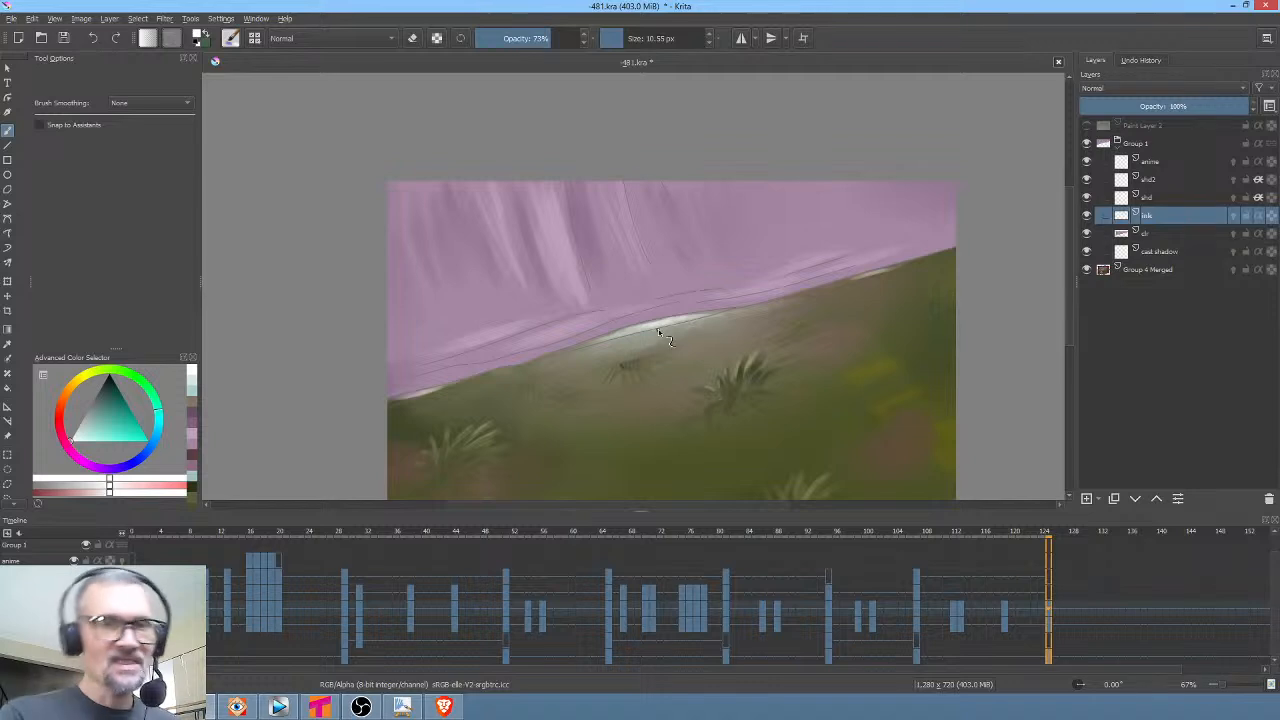
pyautogui.hotkey('shift', 'b')
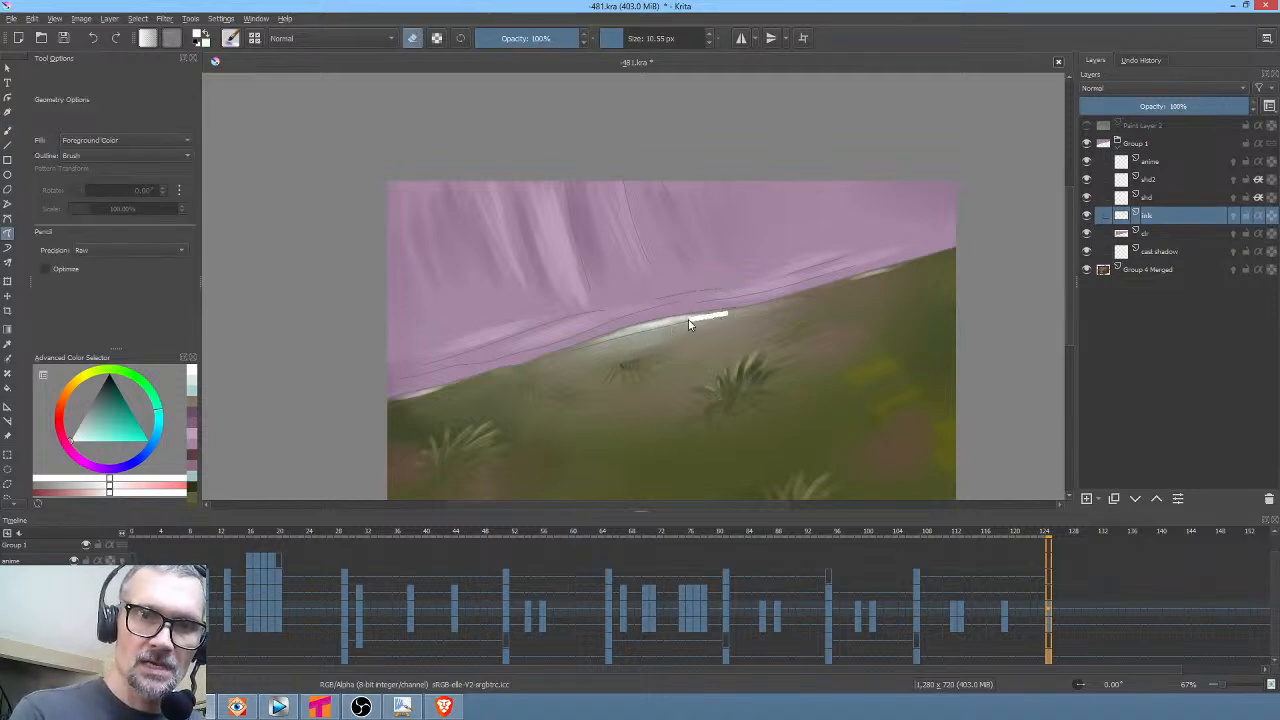
pyautogui.moveTo(655, 331)
pyautogui.mouseDown()
pyautogui.moveTo(558, 359)
pyautogui.moveTo(782, 313)
pyautogui.mouseUp()
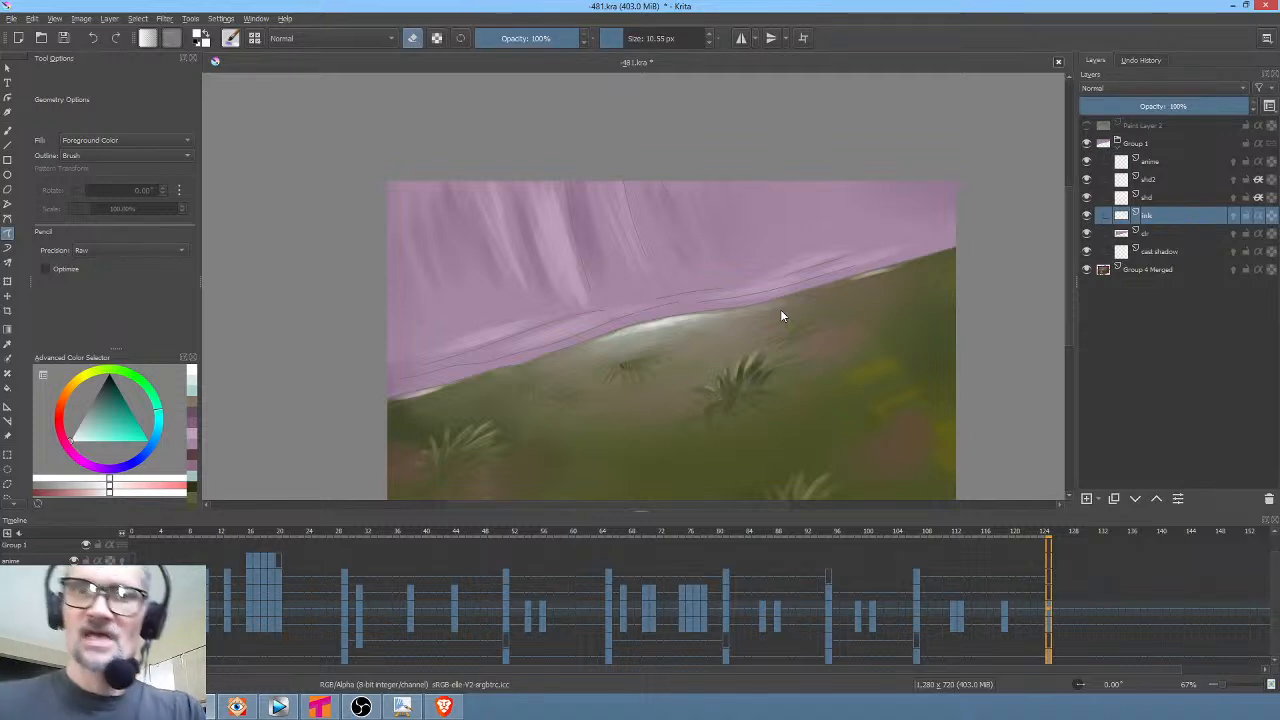
# On the clr layer, sample the slope's dark olive green and draw grass blades over the tuft below the white highlight
pyautogui.click(1154, 234)
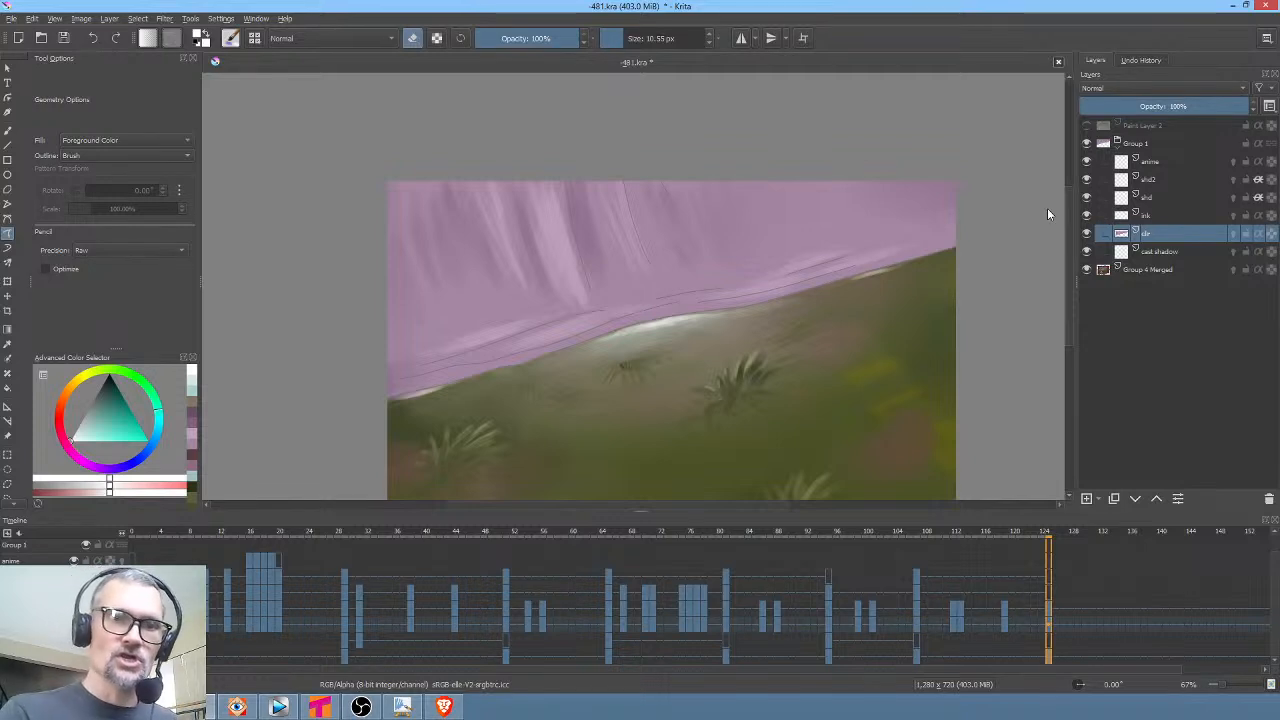
pyautogui.keyDown('ctrl'); pyautogui.click(640, 365); pyautogui.keyUp('ctrl')
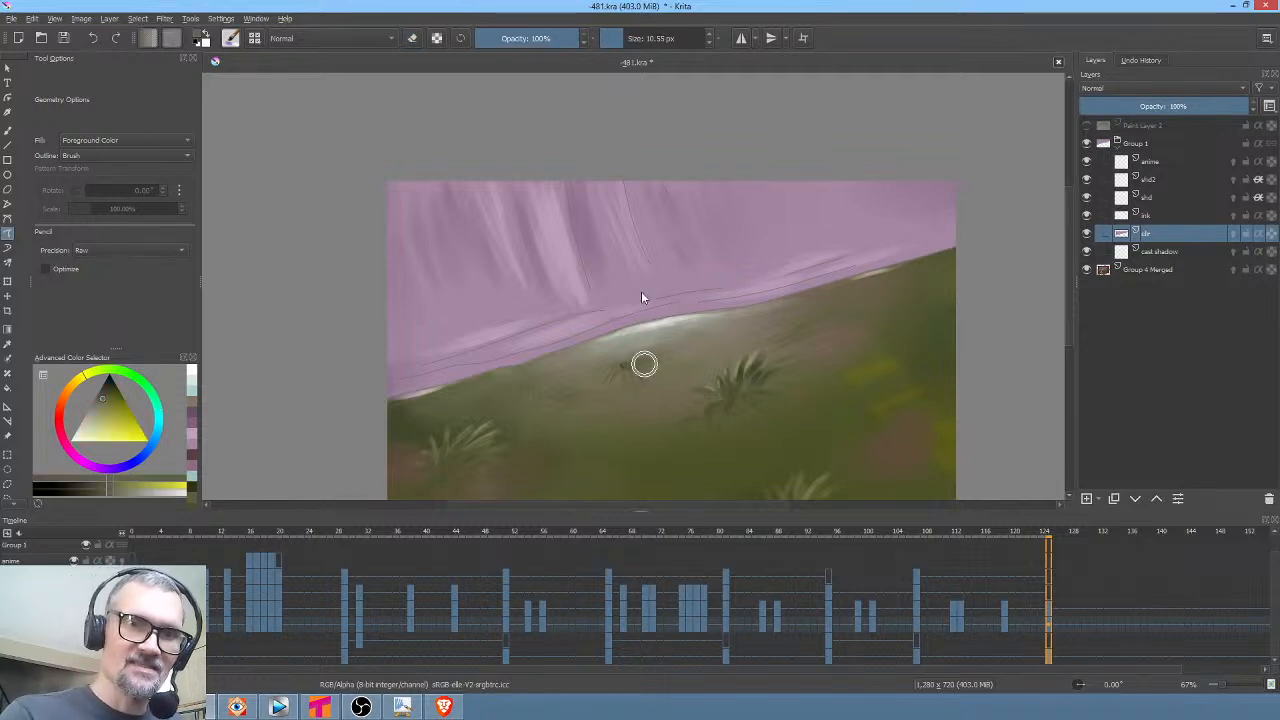
pyautogui.moveTo(640, 366); pyautogui.dragTo(651, 355)
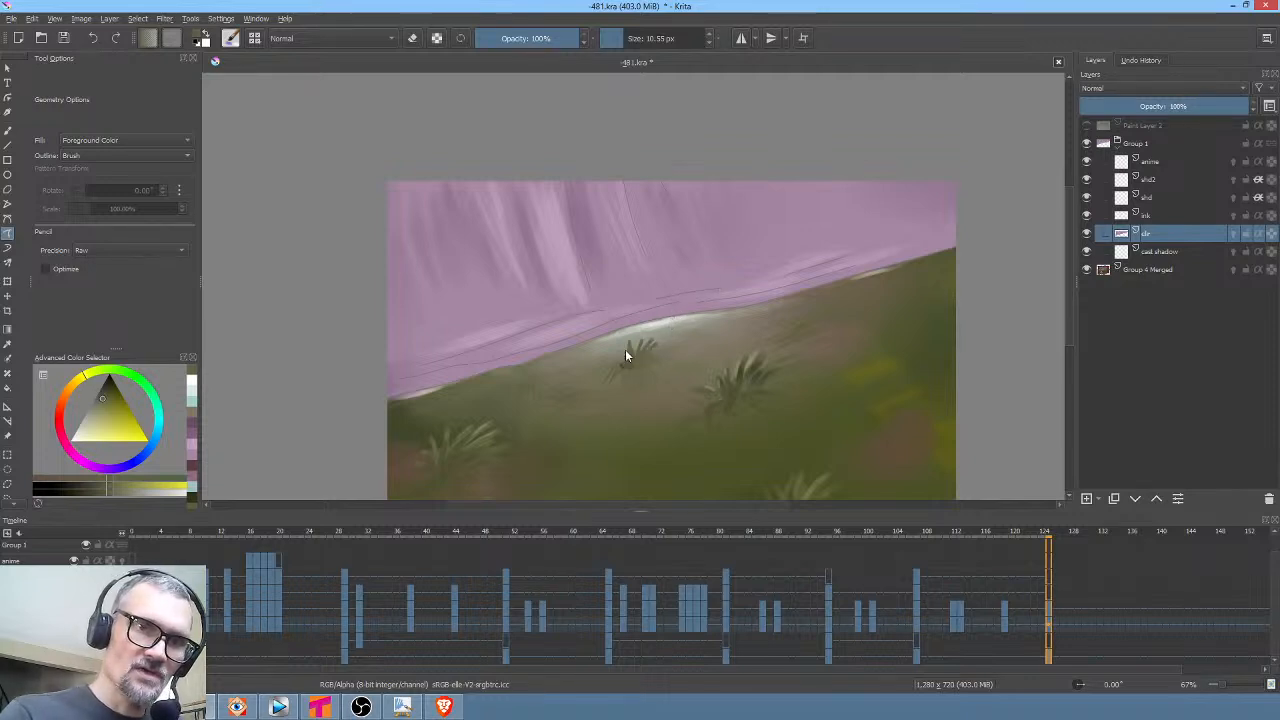
# Choose the 4.00 px brush preset, draw olive grass blades across the purple edge, and add more blades to the middle tuft
pyautogui.rightClick(733, 270)
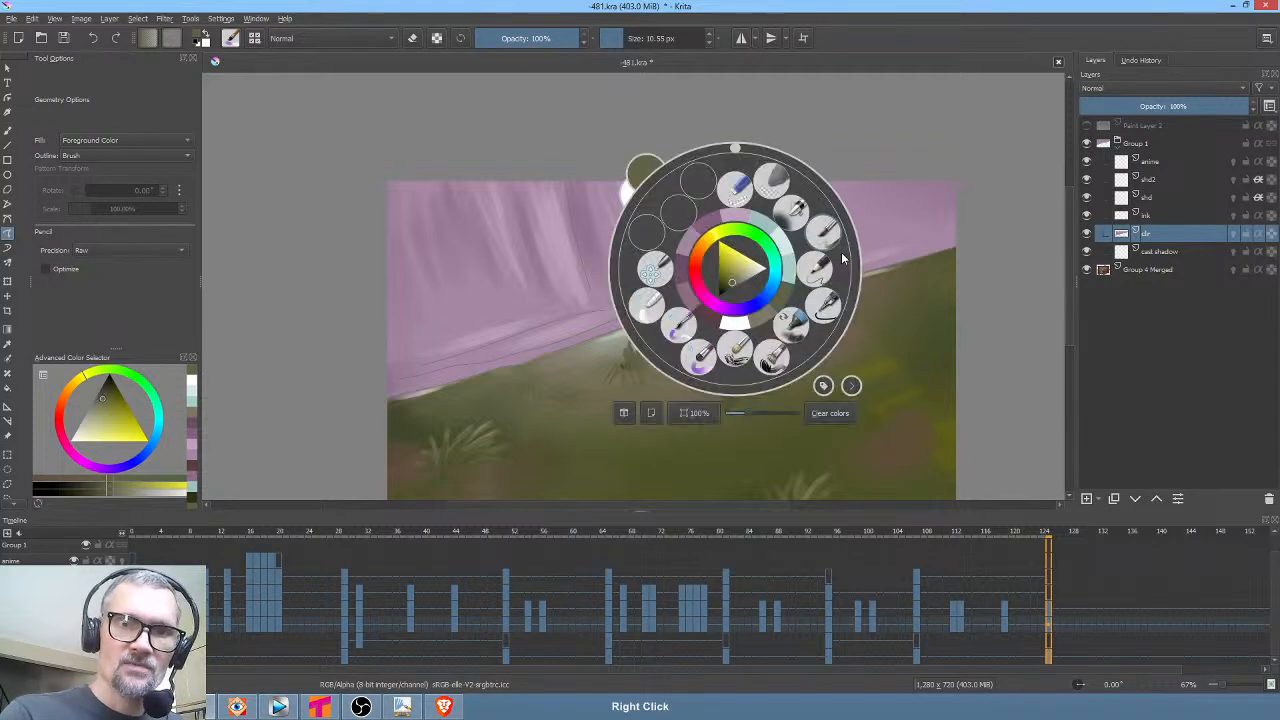
pyautogui.click(816, 273)
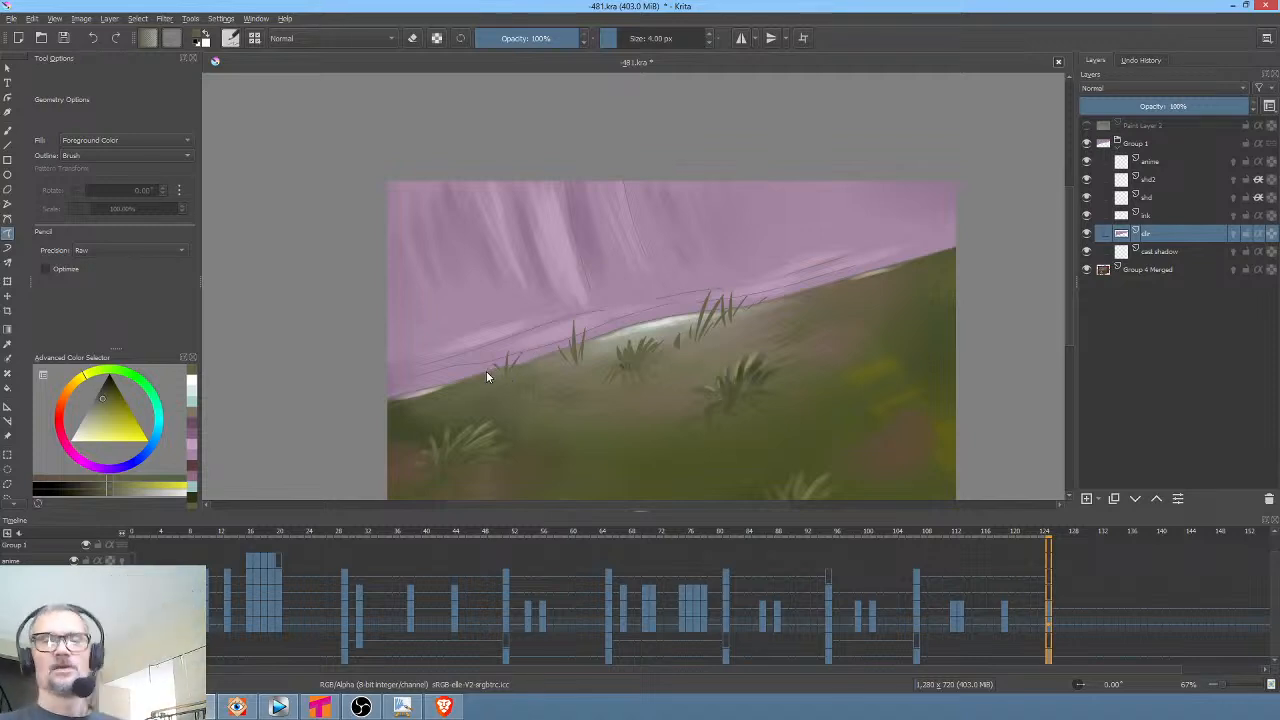
pyautogui.press('1')
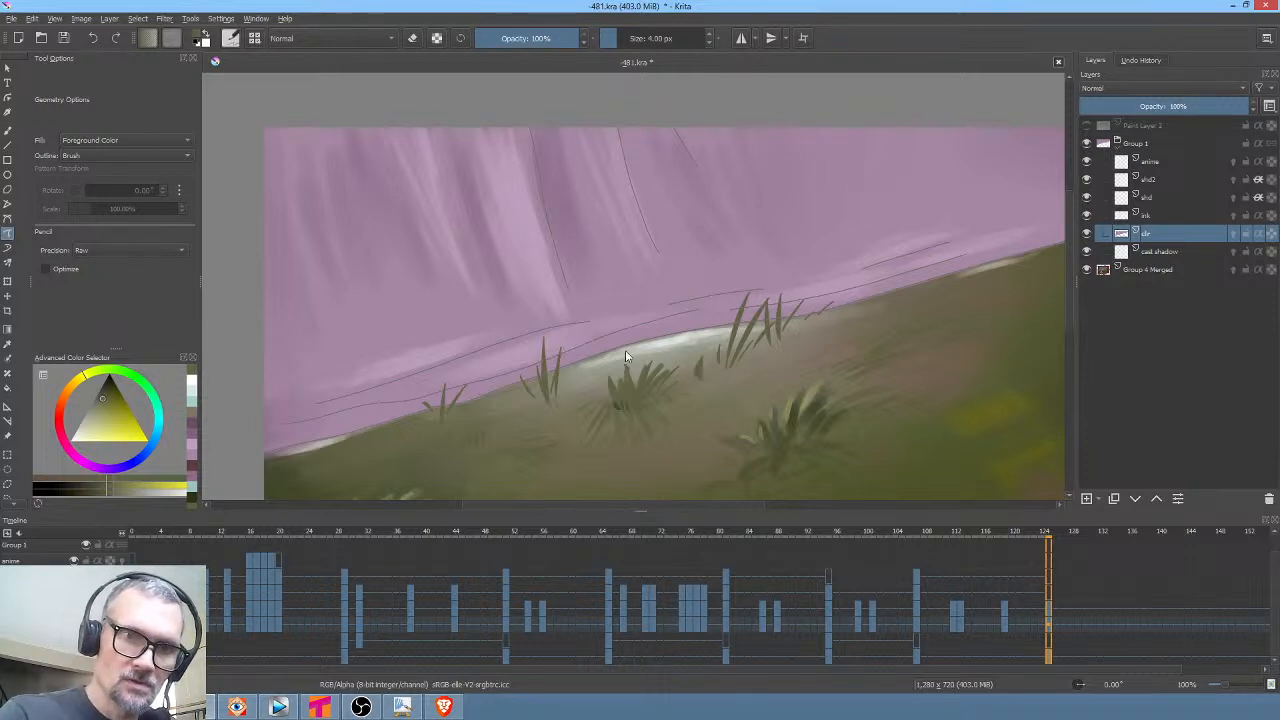
pyautogui.moveTo(627, 380); pyautogui.dragTo(628, 340)
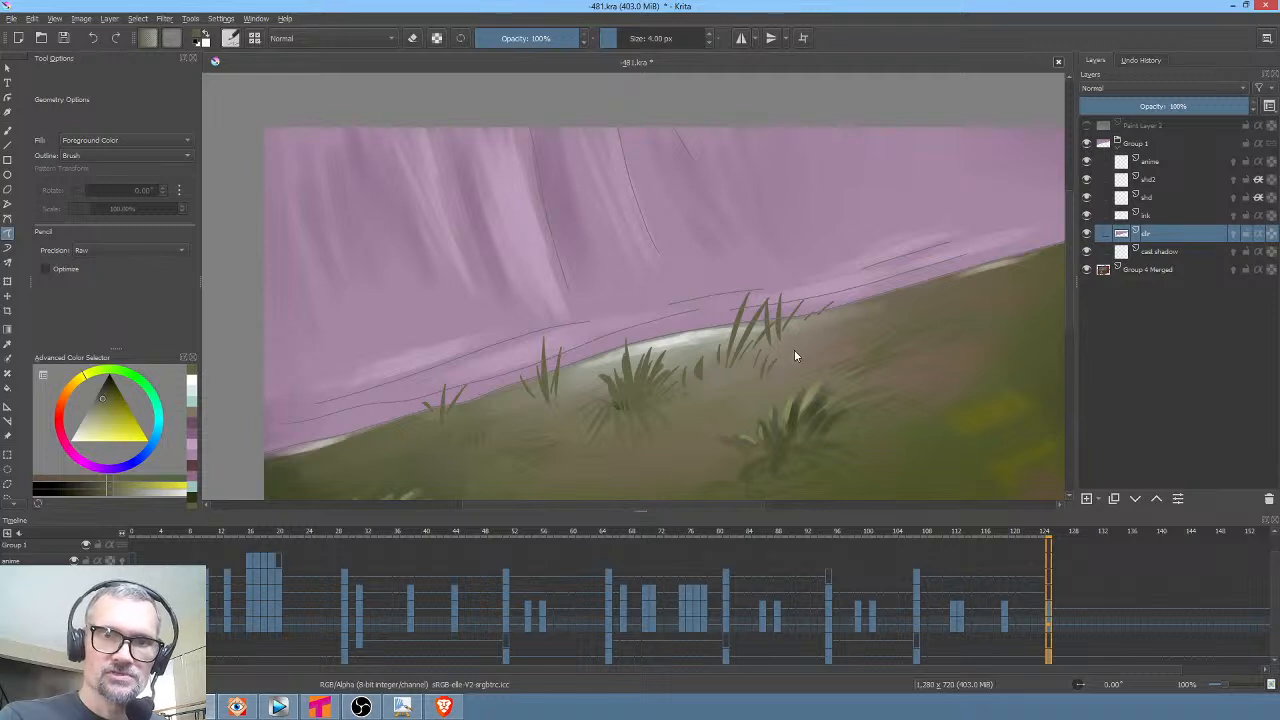
# Save the 481 document
pyautogui.middleClick(756, 383)
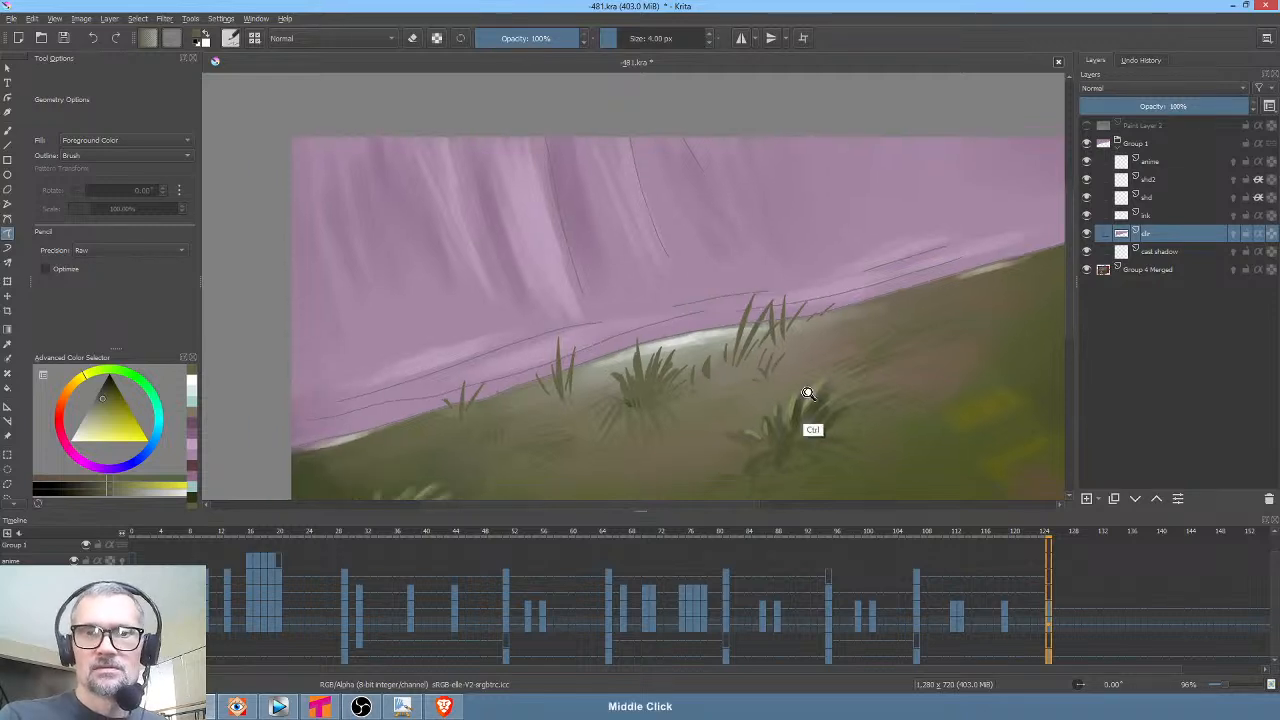
pyautogui.scroll(-4, 1013, 364)
pyautogui.moveTo(914, 385); pyautogui.dragTo(851, 355)
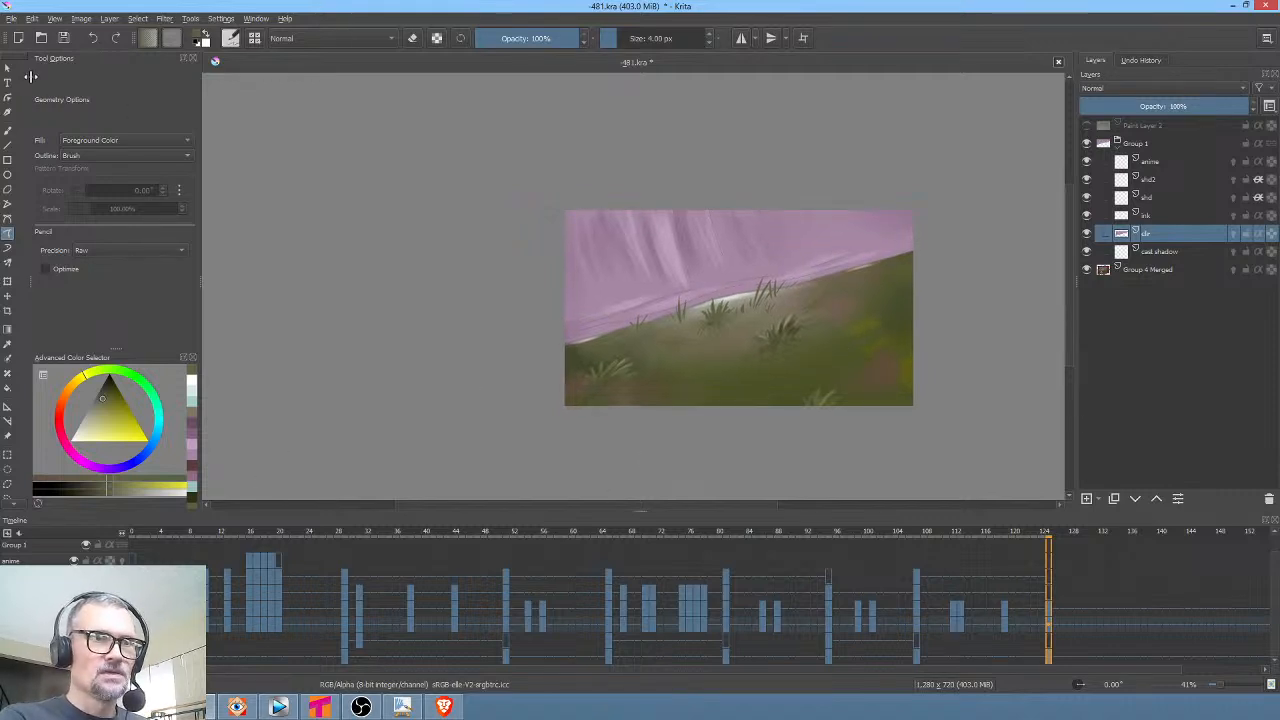
pyautogui.click(63, 38)
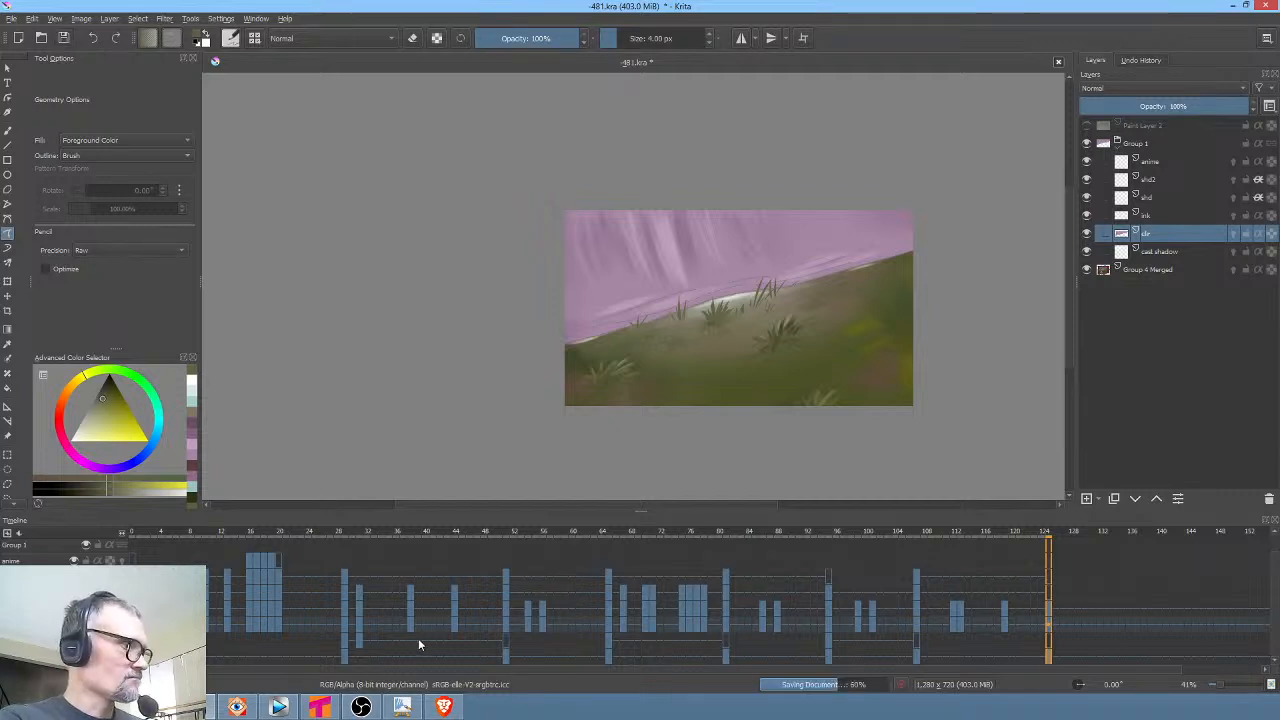
# Inspect the hooded figure and background on frame 0, and return to the last keyframe to view the whole grassy slope
pyautogui.scroll(1, 878, 370)
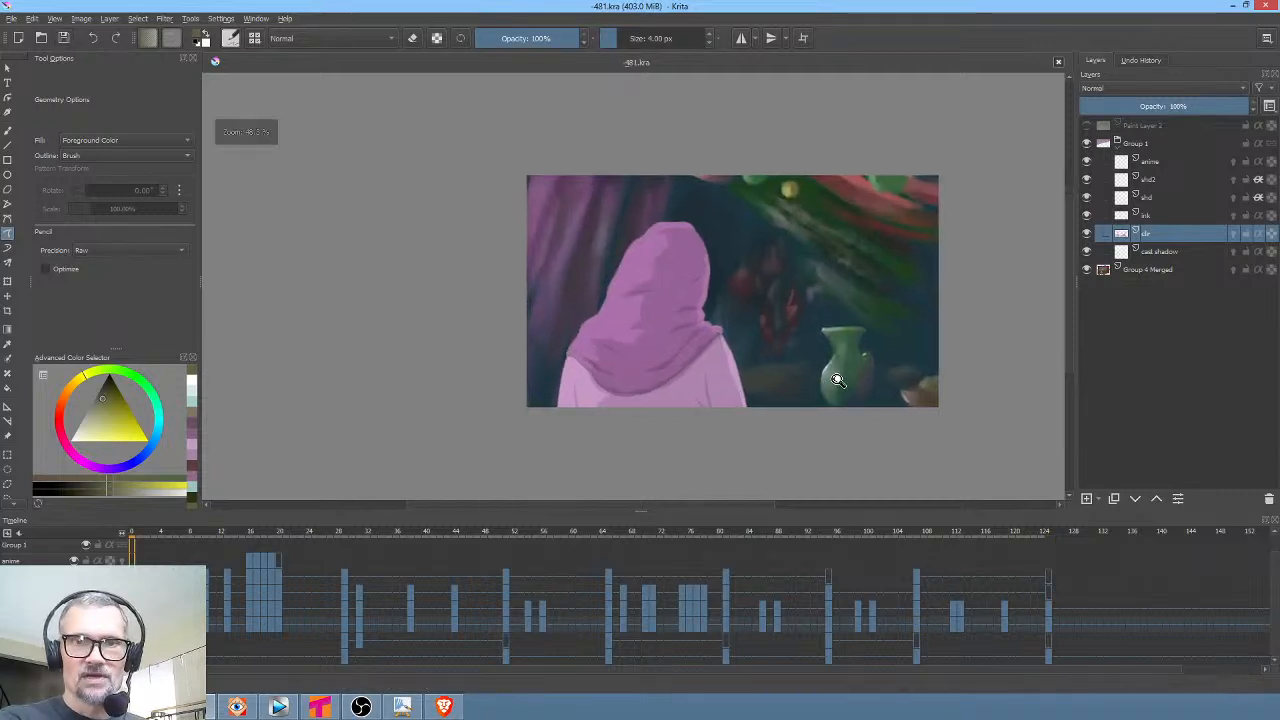
pyautogui.scroll(2, 878, 370)
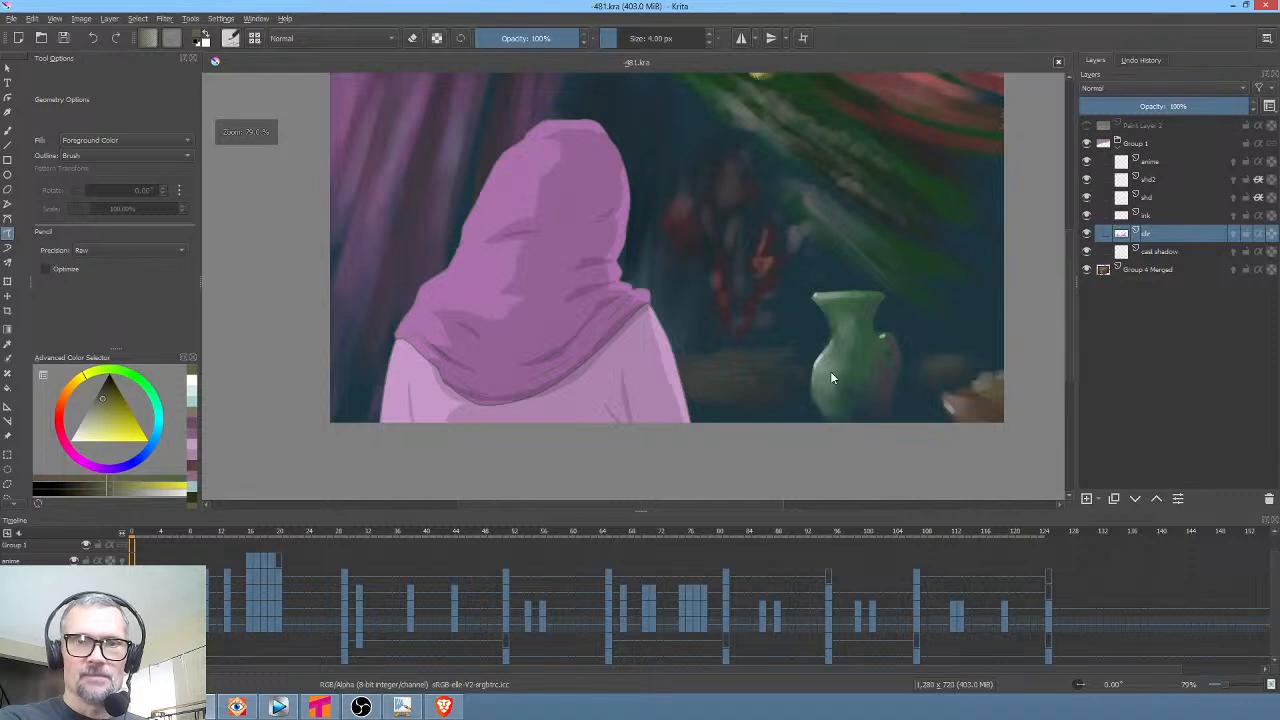
pyautogui.scroll(1, 890, 355)
pyautogui.scroll(3, 890, 355)
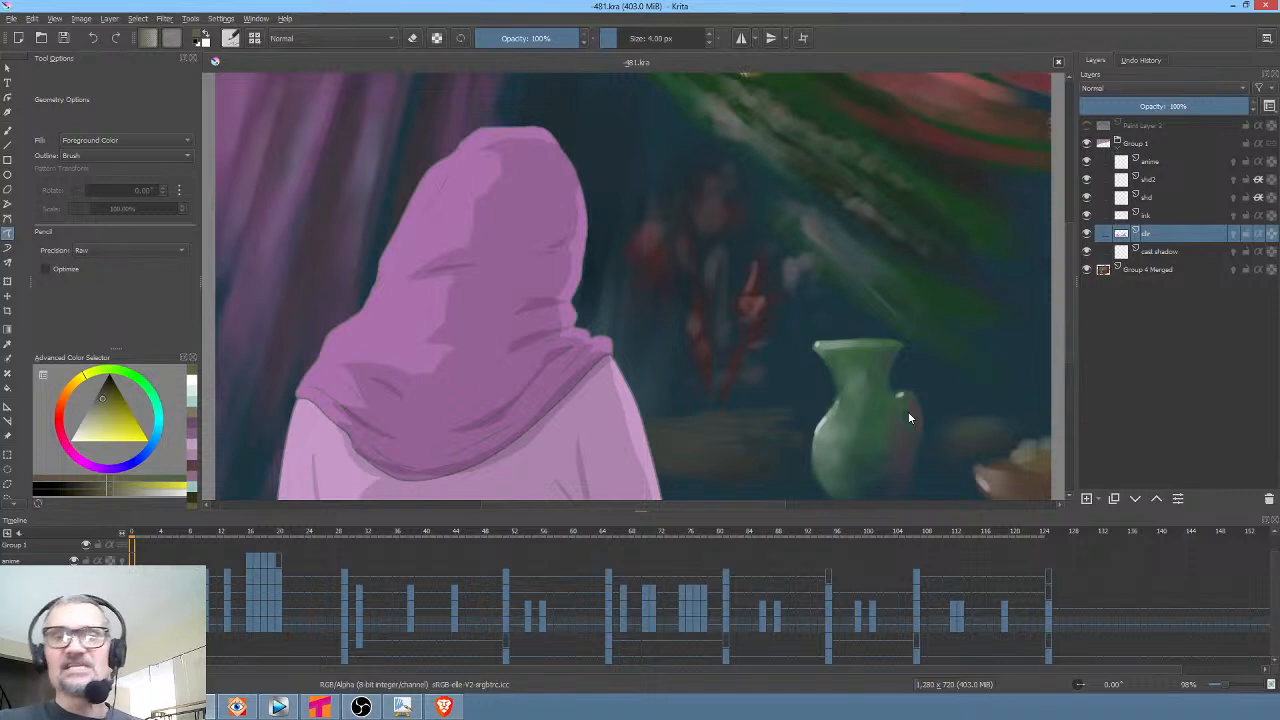
pyautogui.click(917, 622)
pyautogui.click(1047, 627)
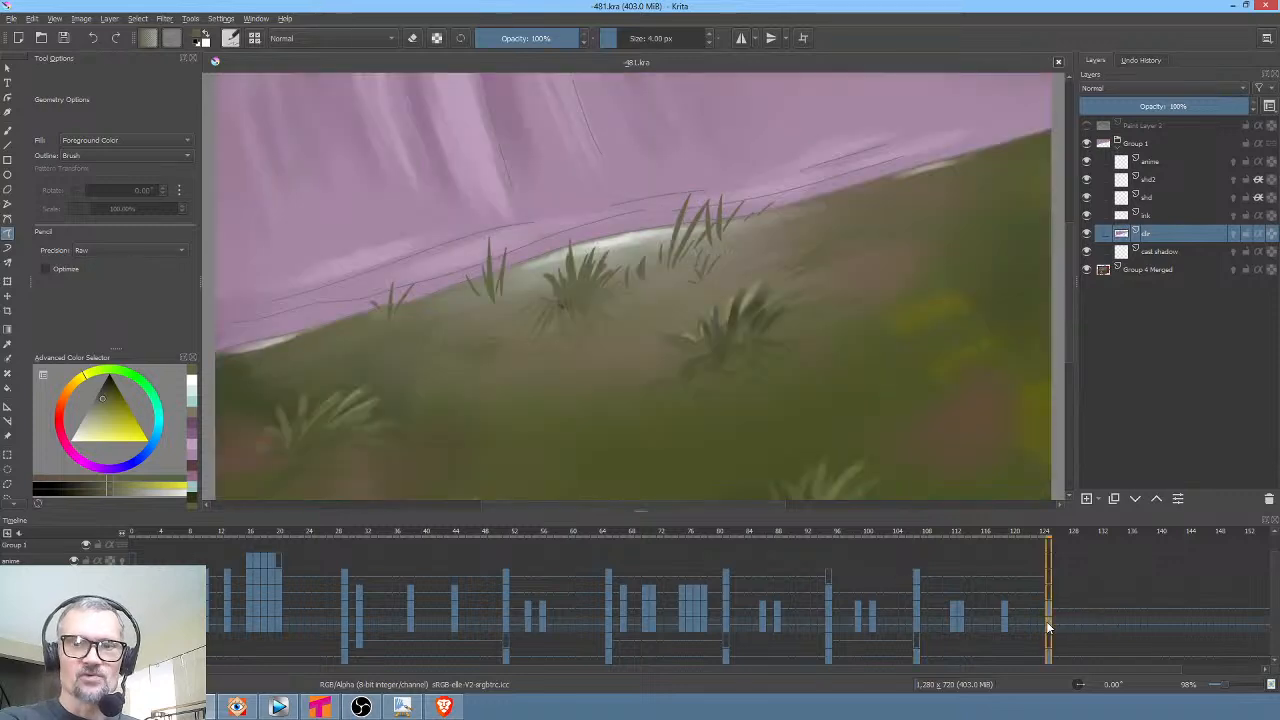
pyautogui.scroll(-1, 664, 324)
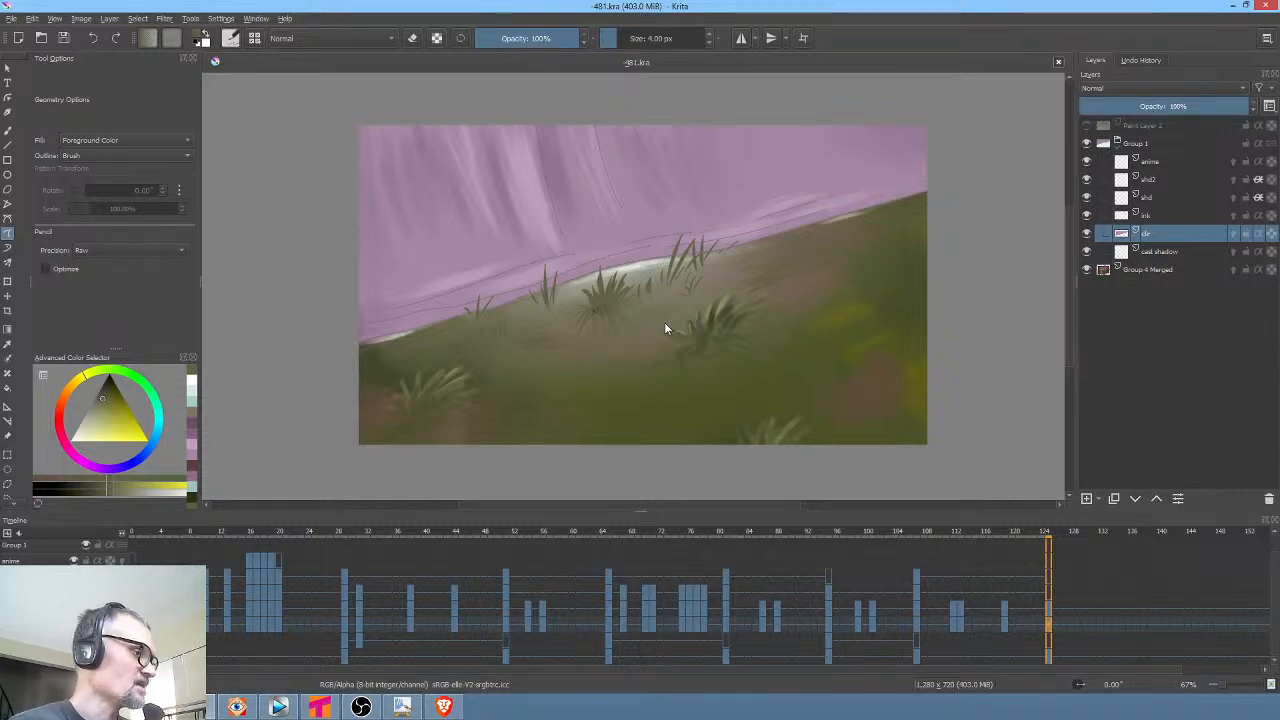
# Start a Color Adjustment filter on the clr layer and bend the RGBA curve into a steep S, with its lower point at input 124, output 62
pyautogui.hotkey('ctrl', 'm')
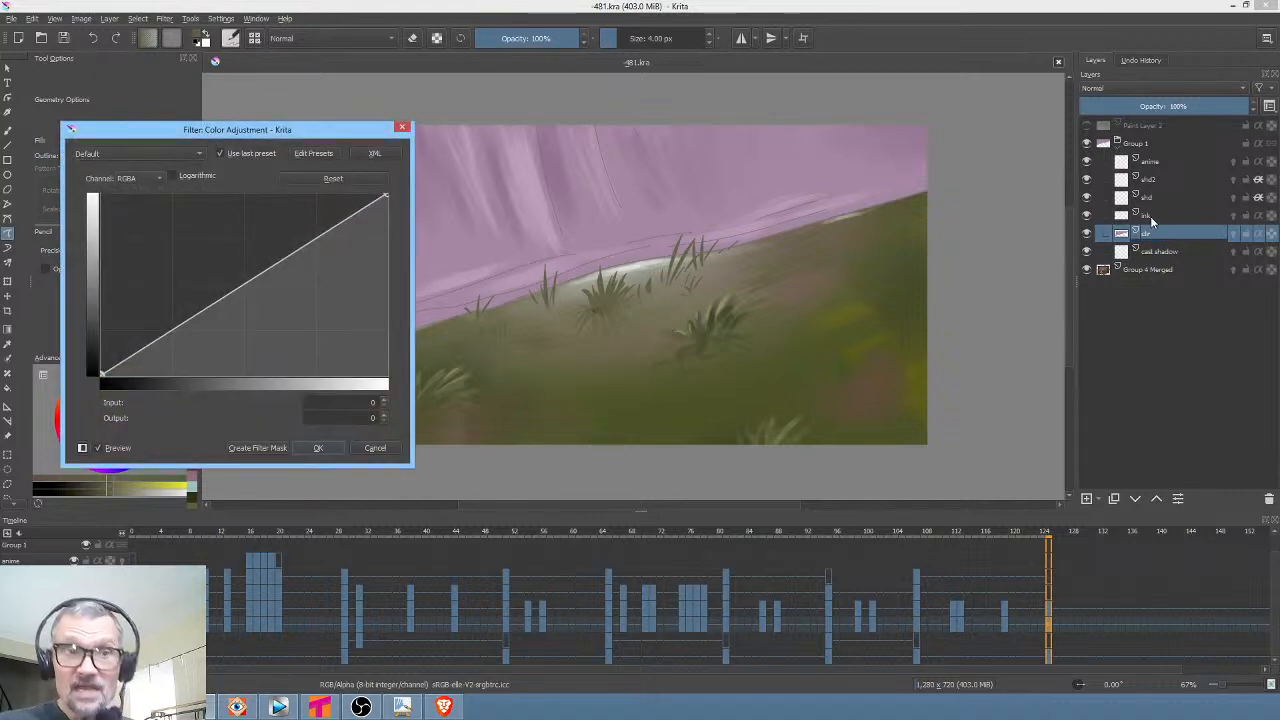
pyautogui.click(137, 180)
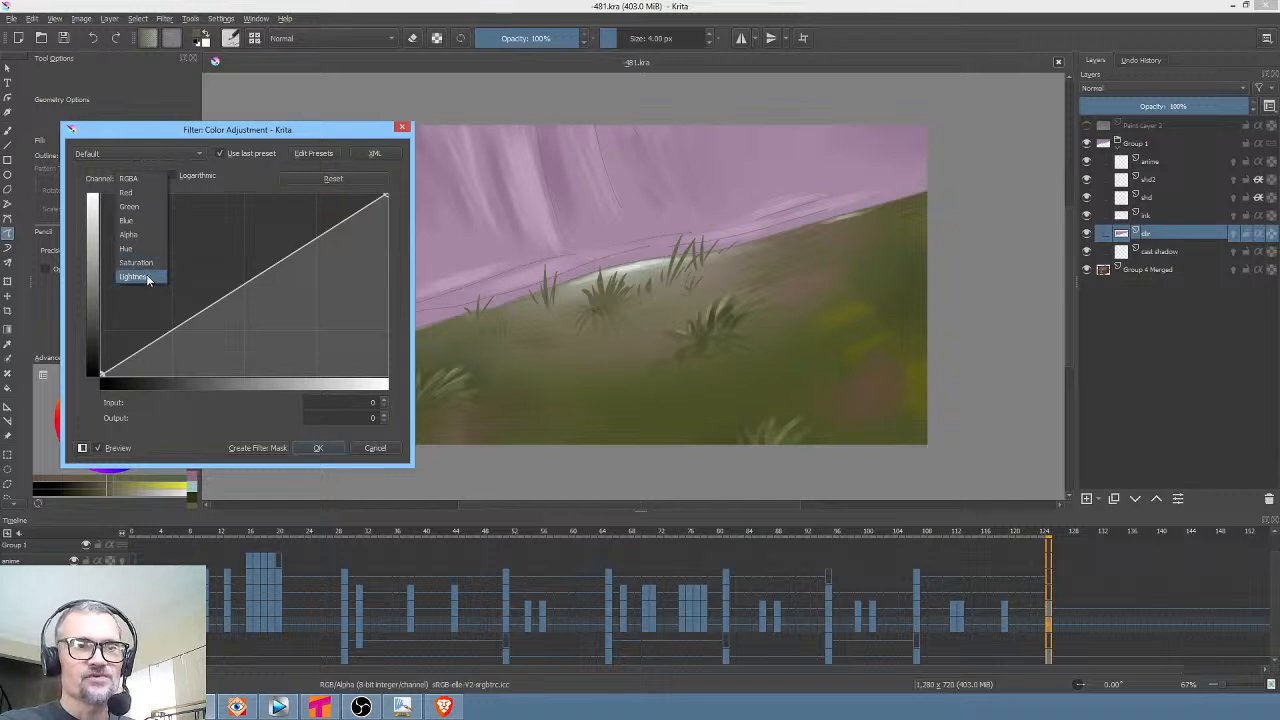
pyautogui.click(225, 441)
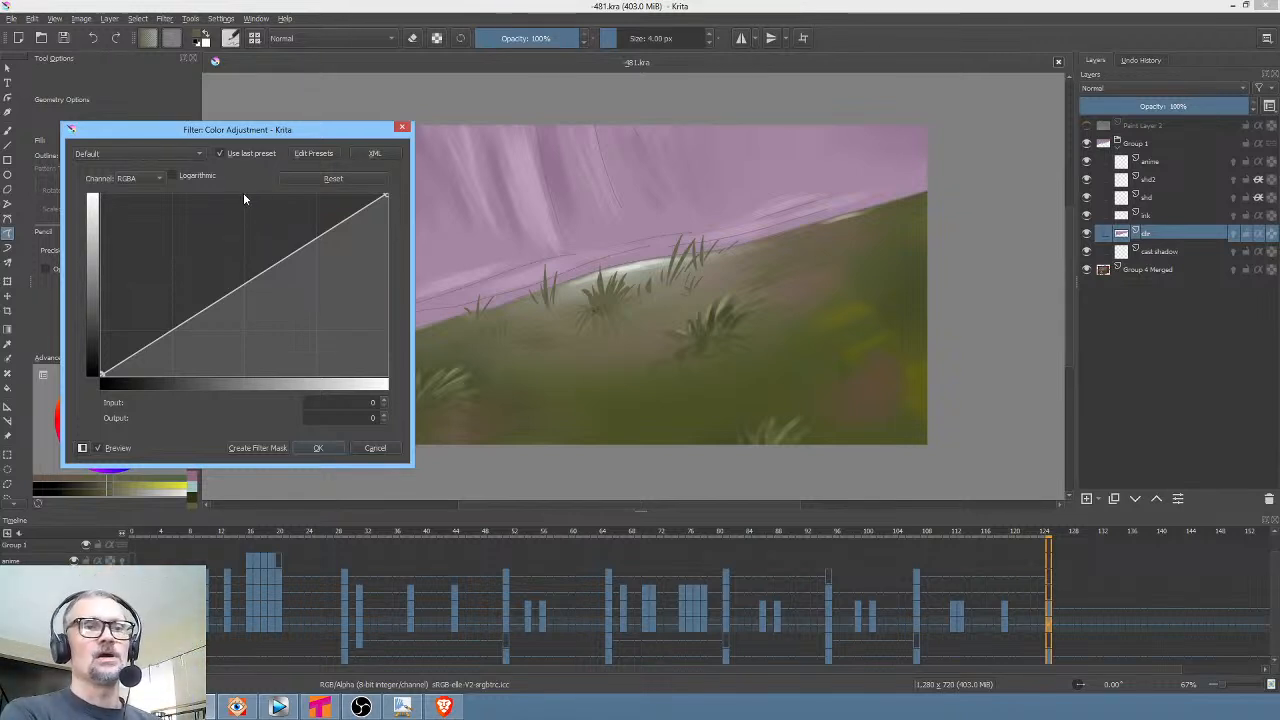
pyautogui.click(155, 182)
pyautogui.click(155, 182)
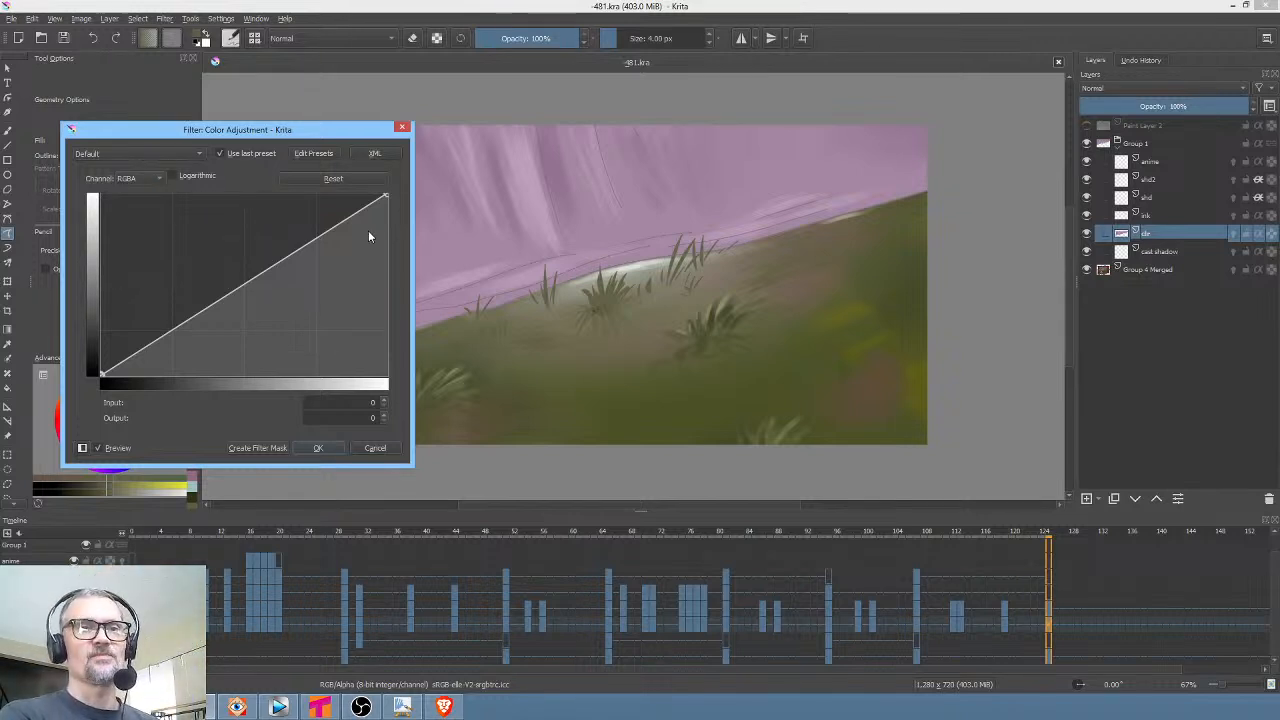
pyautogui.moveTo(371, 234); pyautogui.dragTo(307, 220)
pyautogui.moveTo(213, 276); pyautogui.dragTo(230, 327)
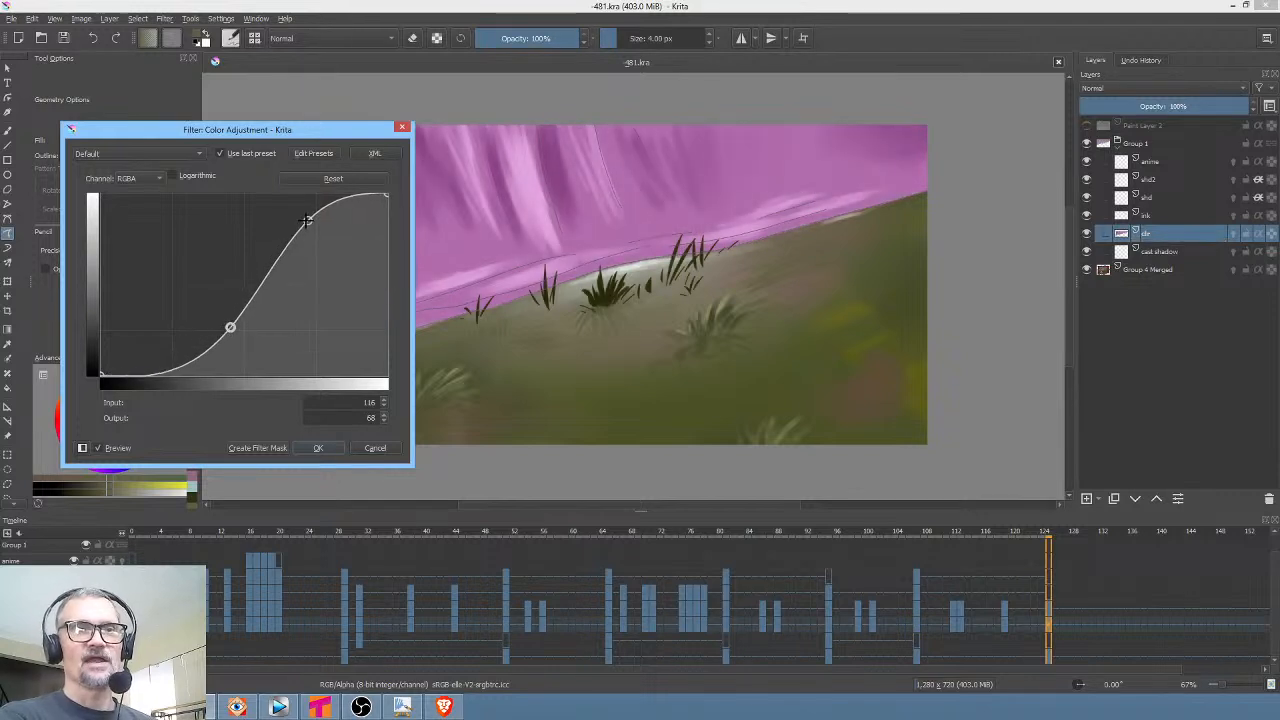
pyautogui.moveTo(307, 220); pyautogui.dragTo(301, 231)
pyautogui.moveTo(230, 326); pyautogui.dragTo(239, 331)
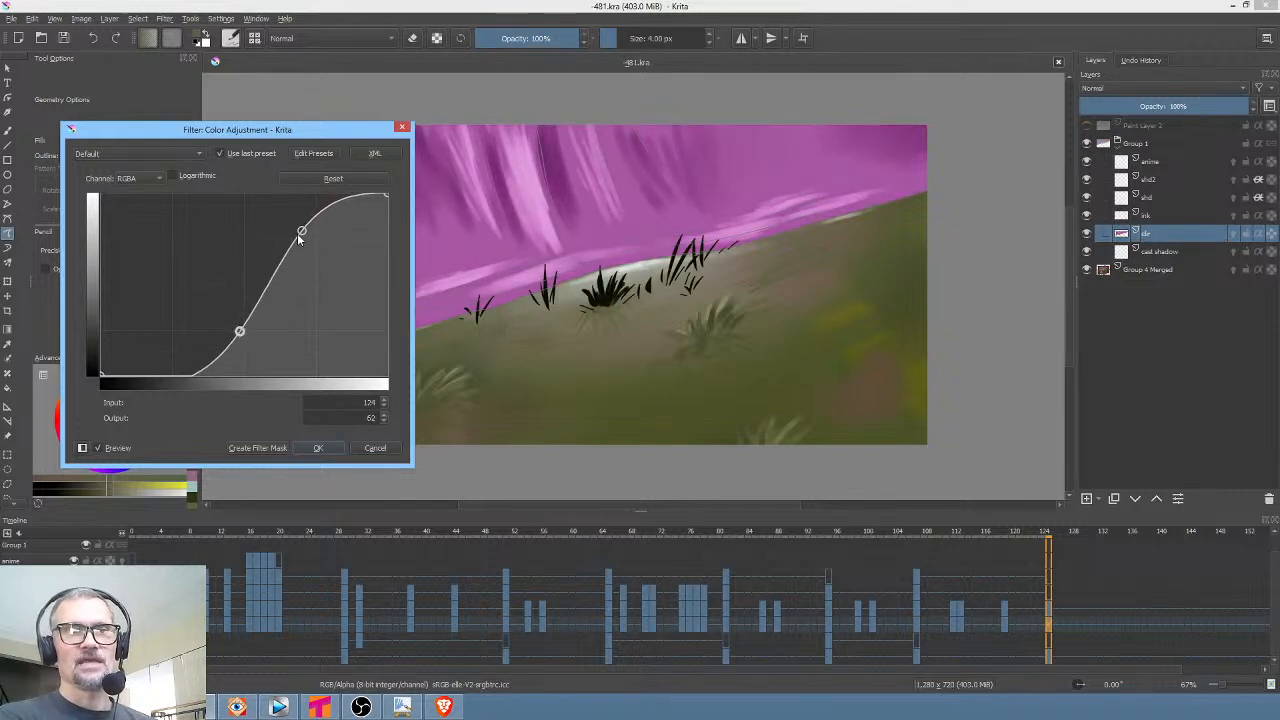
# Lower the Saturation curve's upper end point to an output of 69 at input 100
pyautogui.click(155, 182)
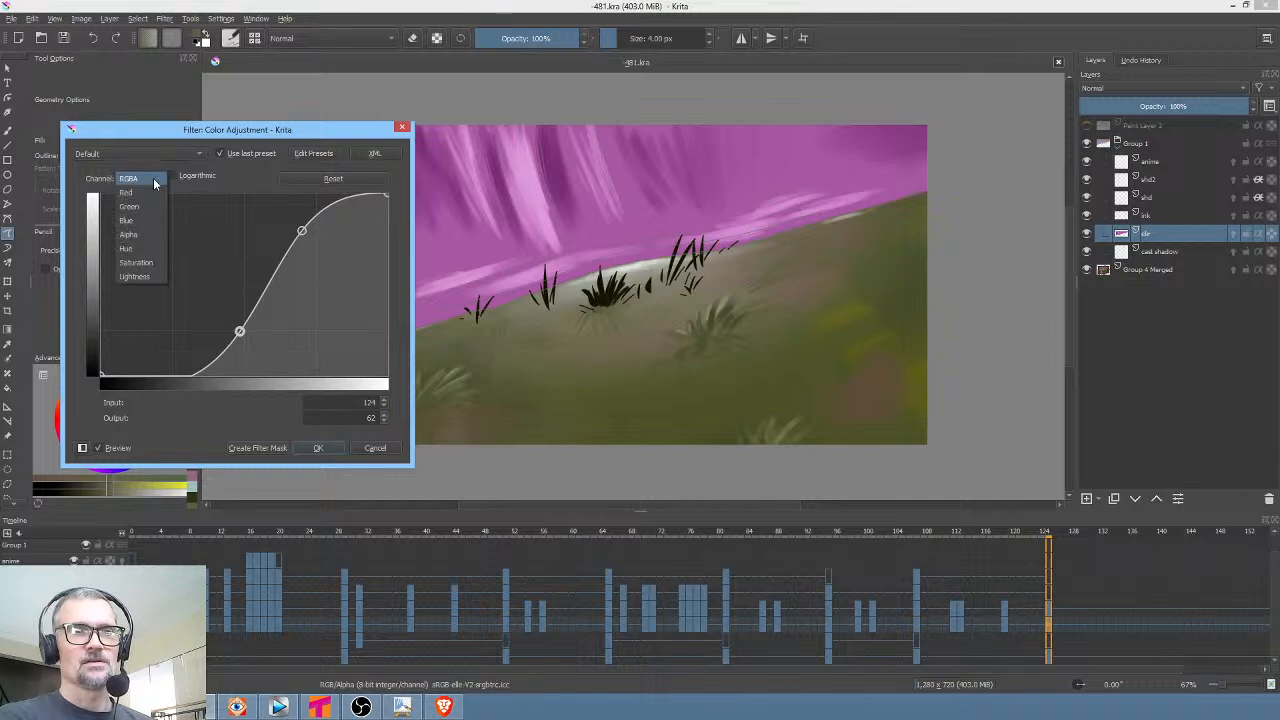
pyautogui.click(152, 262)
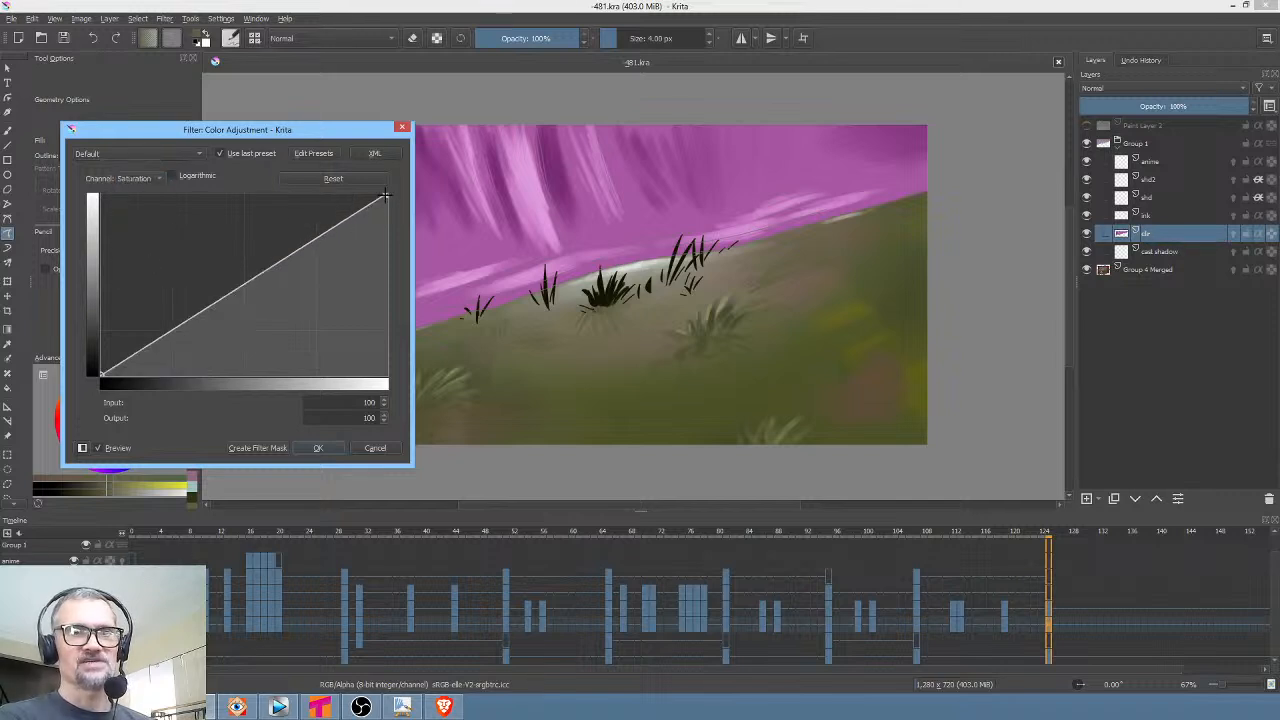
pyautogui.moveTo(386, 198); pyautogui.dragTo(390, 250)
# Bend the Lightness curve upward with a point at input 43, output 68
pyautogui.click(156, 179)
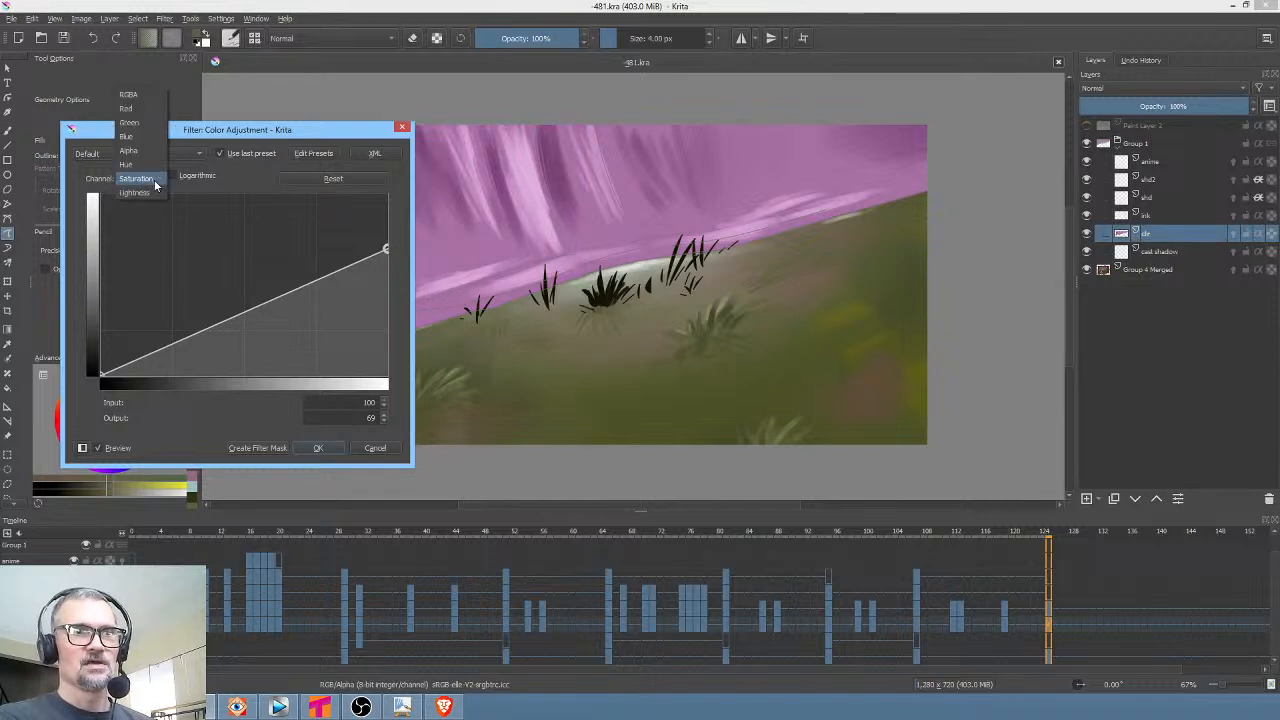
pyautogui.click(153, 193)
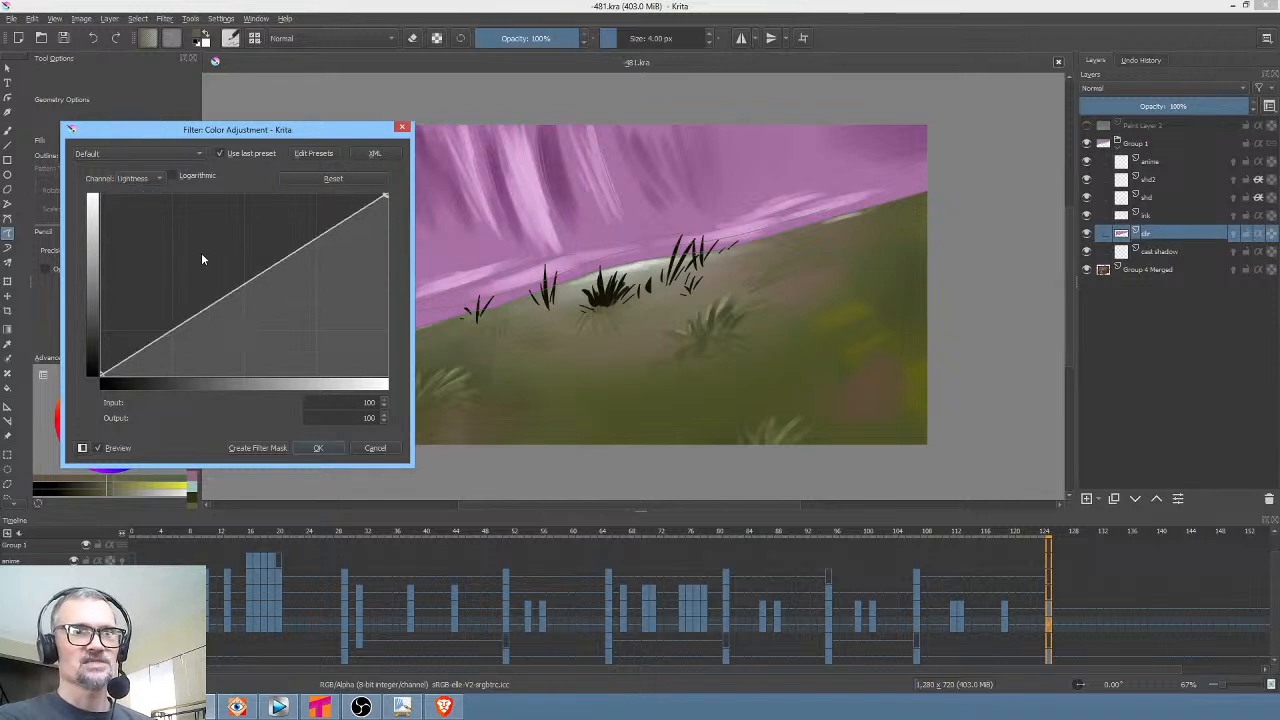
pyautogui.moveTo(223, 298); pyautogui.dragTo(223, 253)
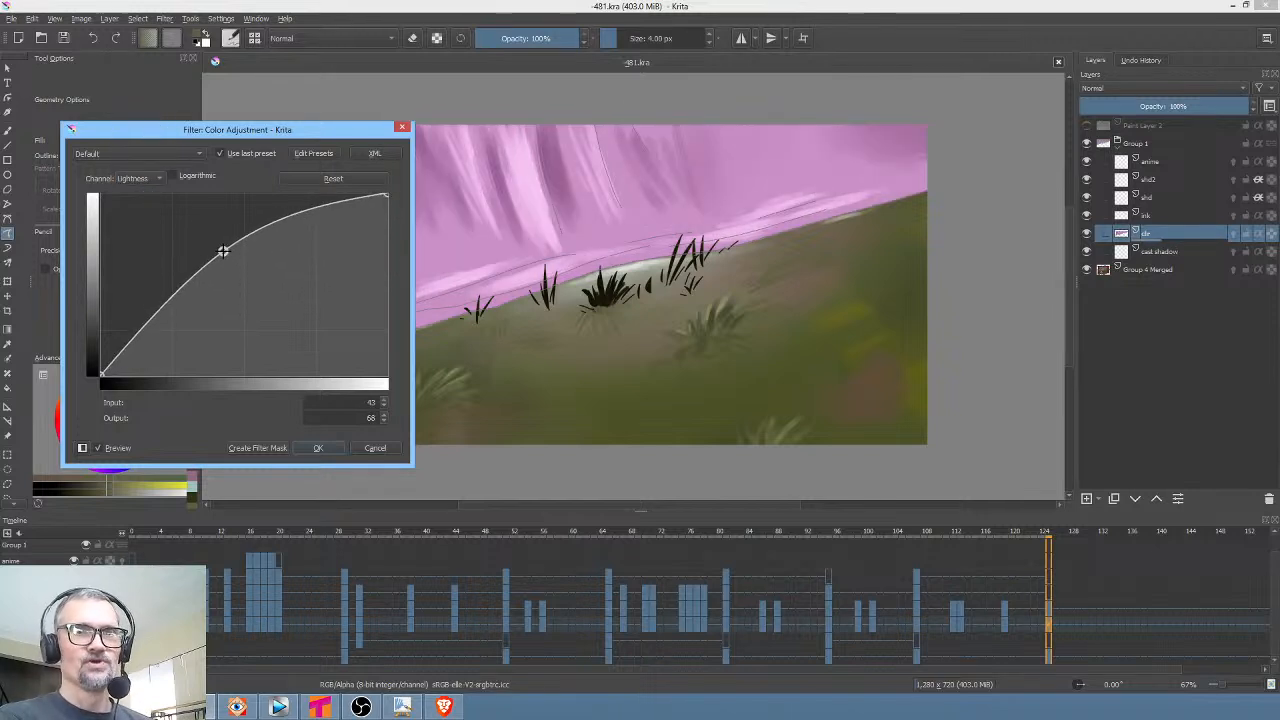
# Lower the Hue curve's upper end point to an output of 41 at input 100 and cancel the Color Adjustment filter
pyautogui.click(155, 179)
pyautogui.click(147, 152)
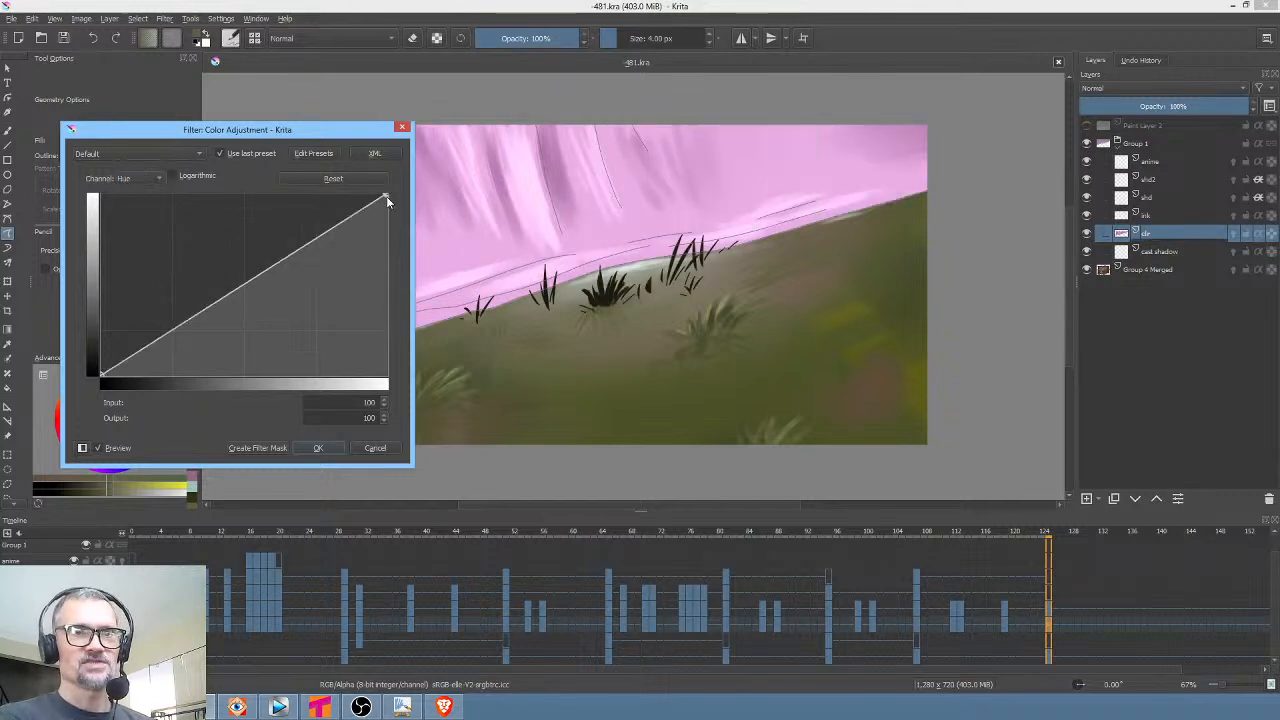
pyautogui.moveTo(389, 198); pyautogui.dragTo(397, 302)
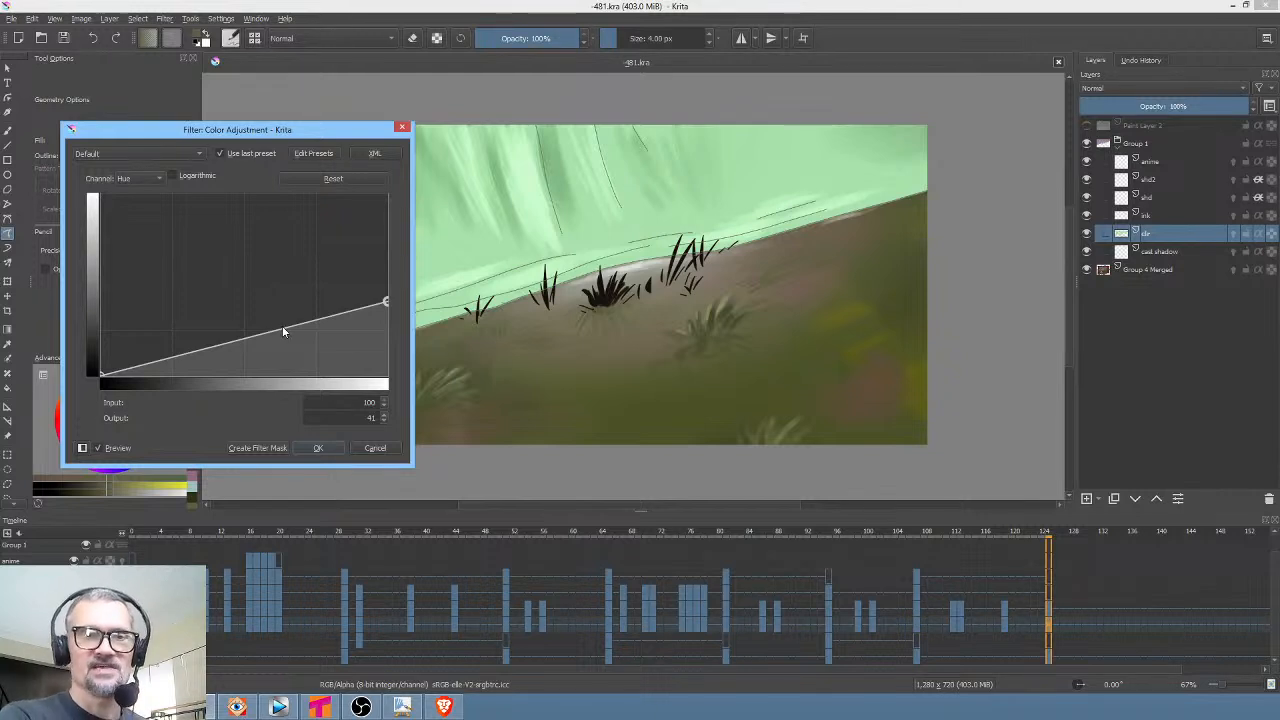
pyautogui.click(372, 449)
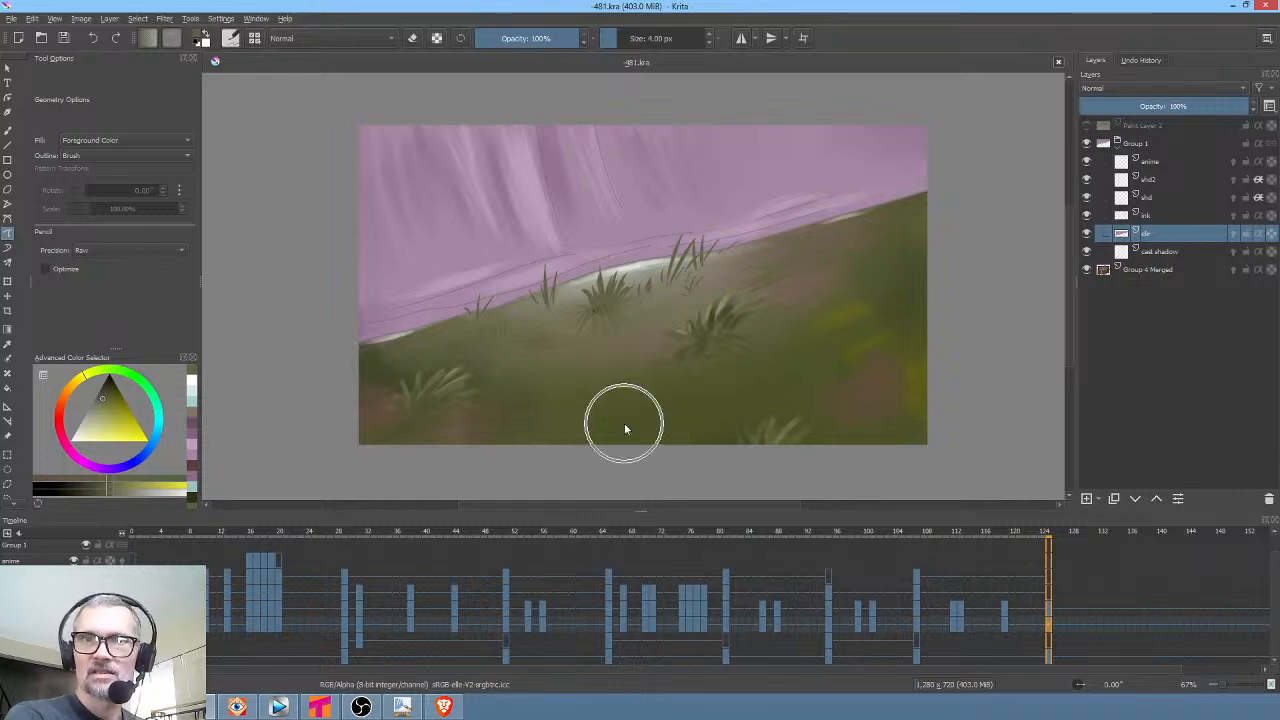
# Show Paint Layer 2 and apply a Color Adjustment to the clr layer with a Saturation curve point at input 38, output 69
pyautogui.click(1087, 125)
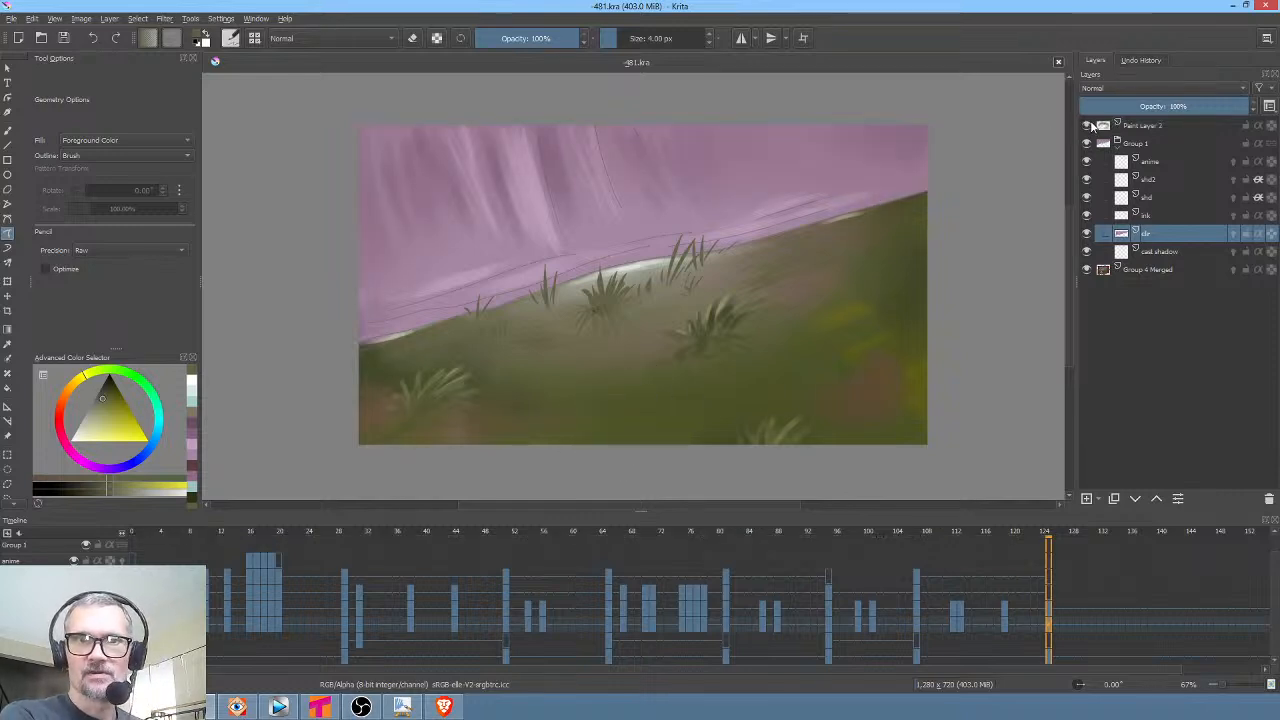
pyautogui.click(1155, 268)
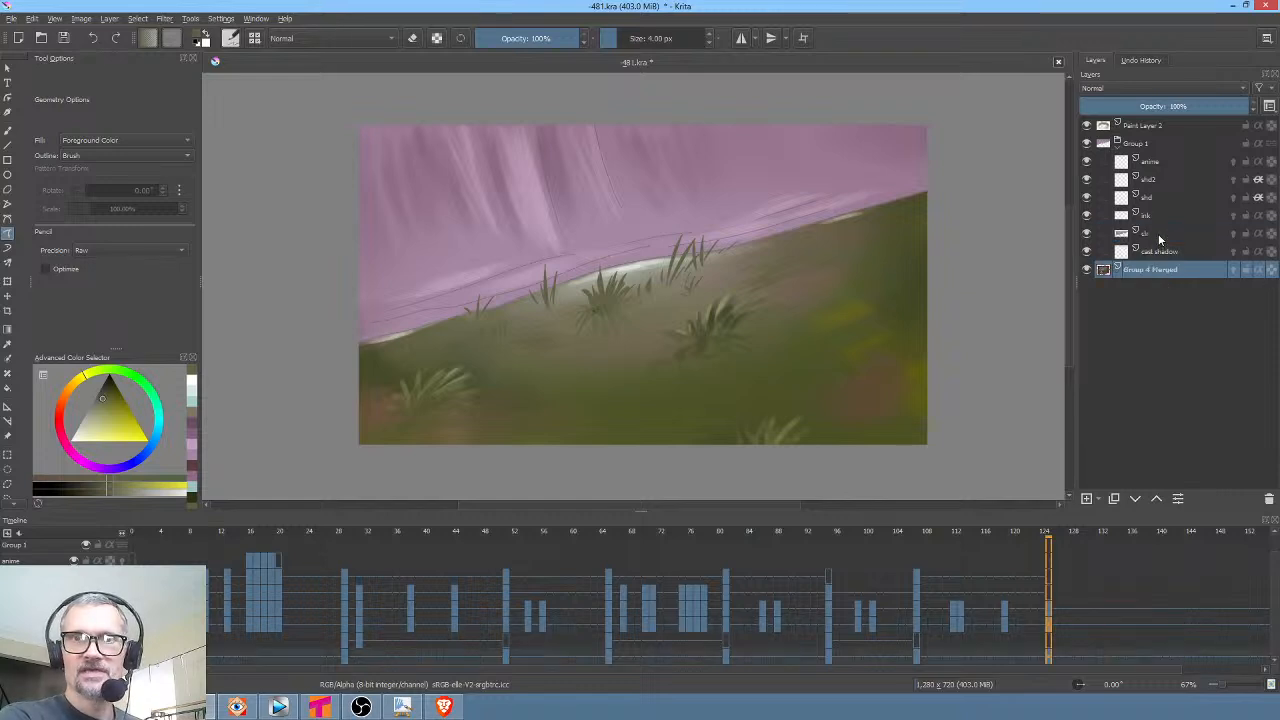
pyautogui.click(1158, 234)
pyautogui.hotkey('ctrl', 'm')
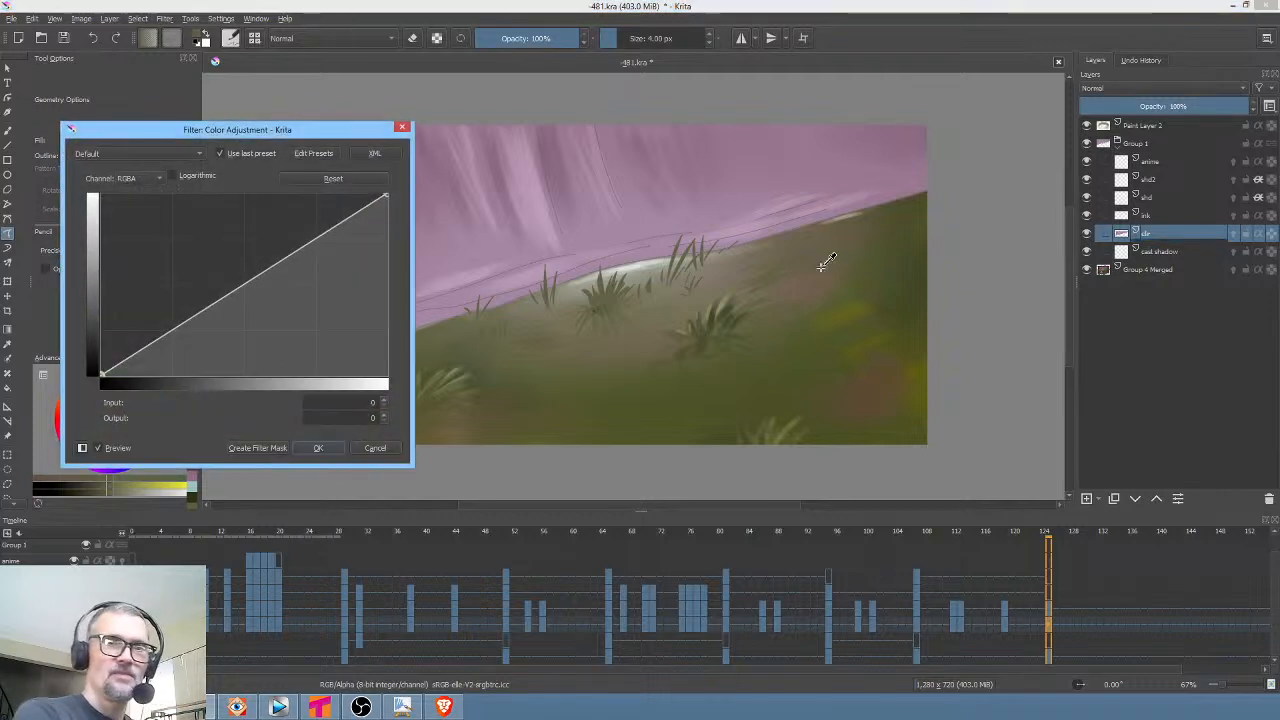
pyautogui.click(151, 178)
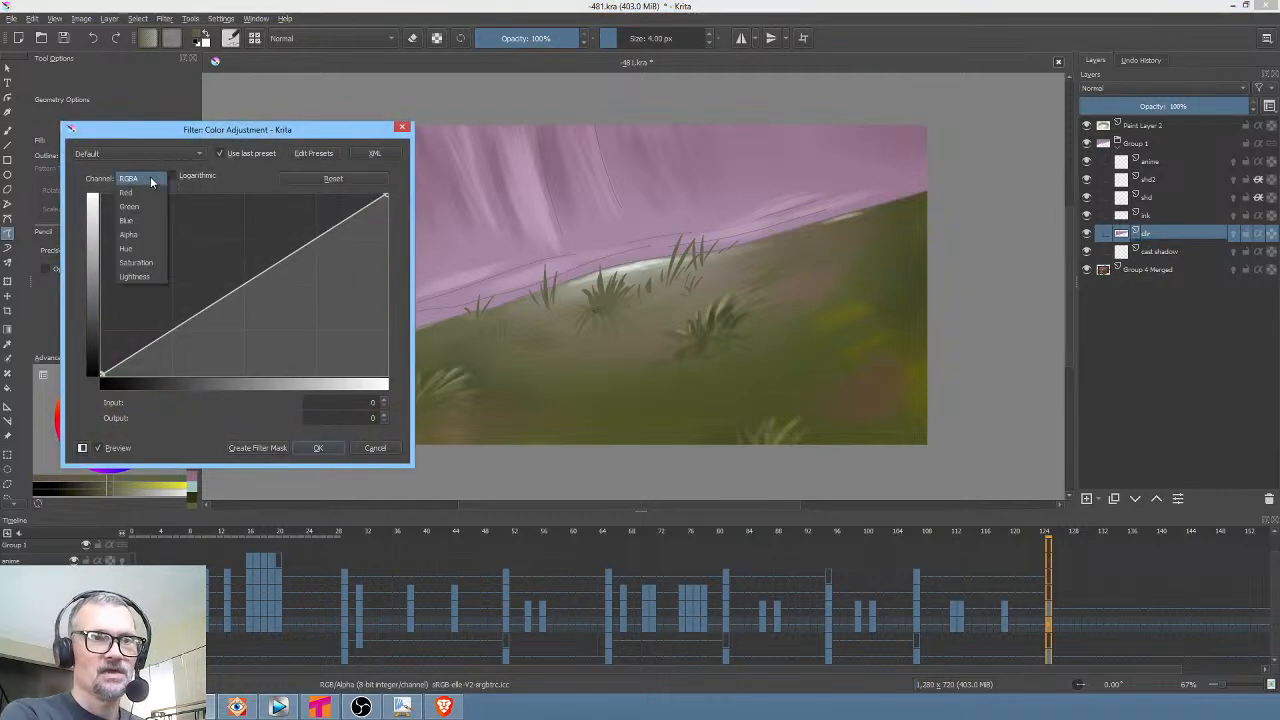
pyautogui.click(138, 262)
pyautogui.moveTo(228, 298); pyautogui.dragTo(207, 249)
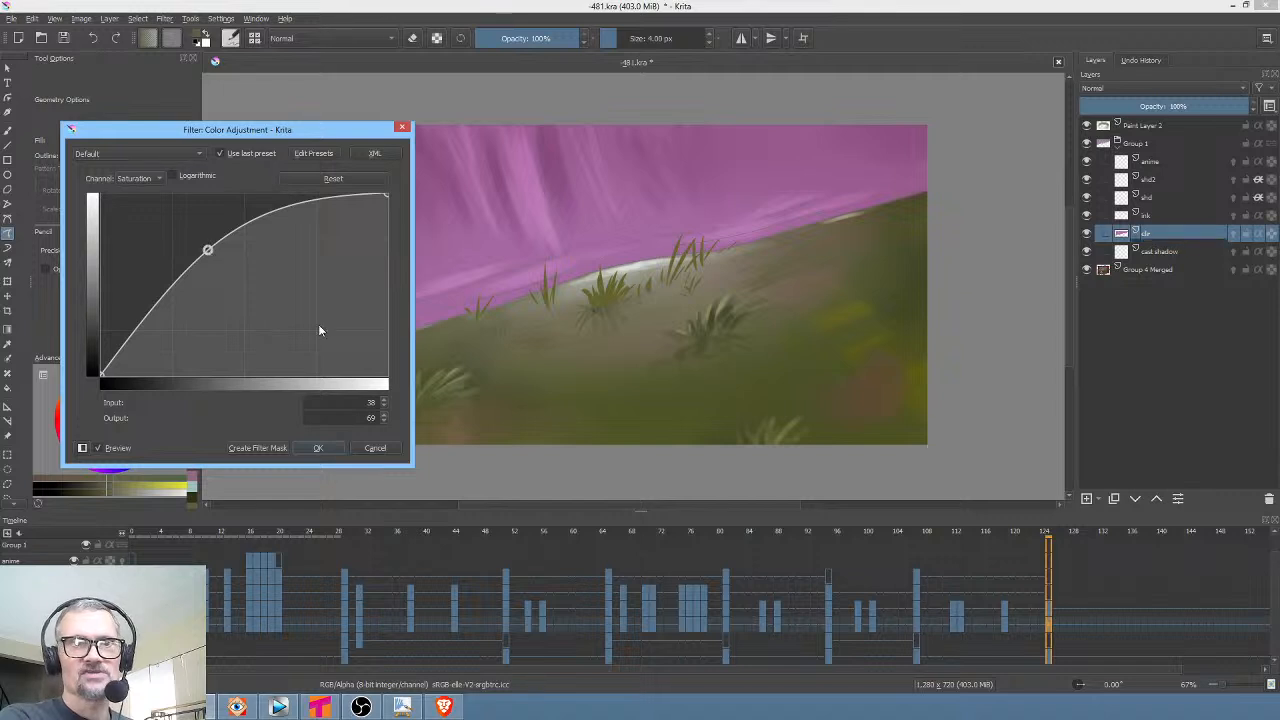
pyautogui.click(318, 448)
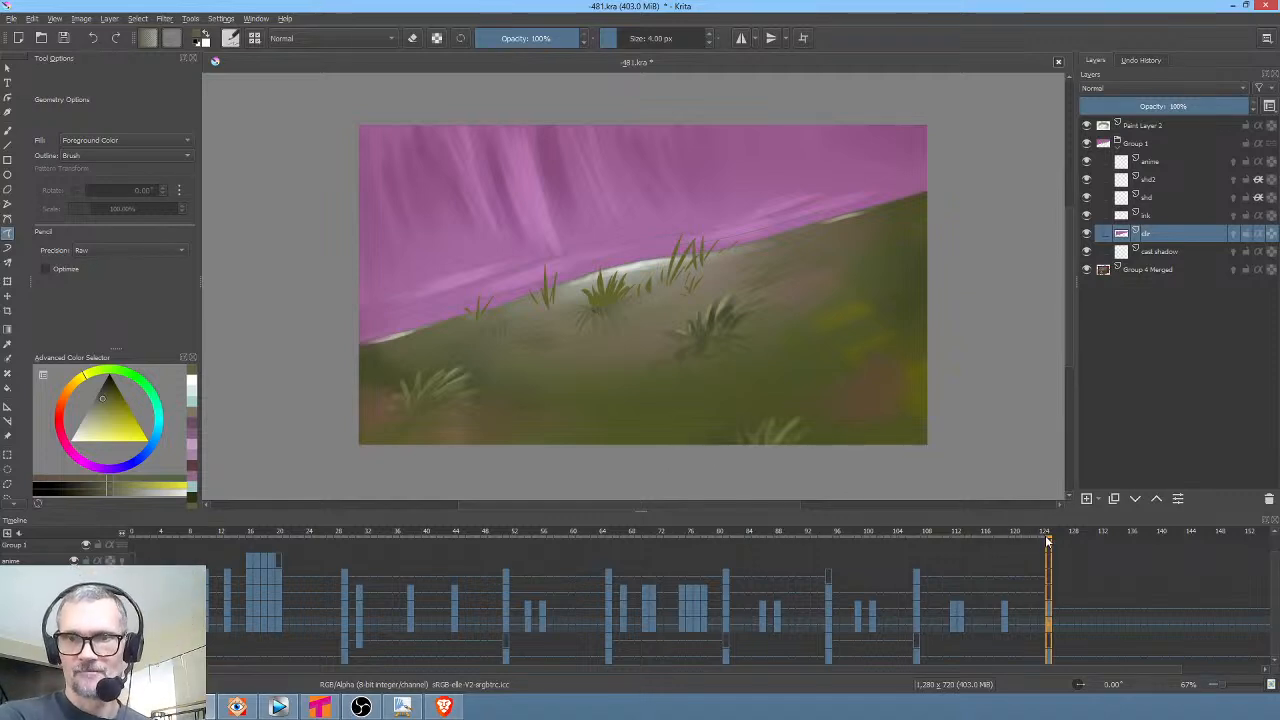
# Compare the robe's colour with earlier frames, return to the last keyframe, and check the image with Paint Layer 2 hidden and shown
pyautogui.moveTo(1048, 540); pyautogui.dragTo(860, 533)
pyautogui.moveTo(888, 535); pyautogui.dragTo(997, 533)
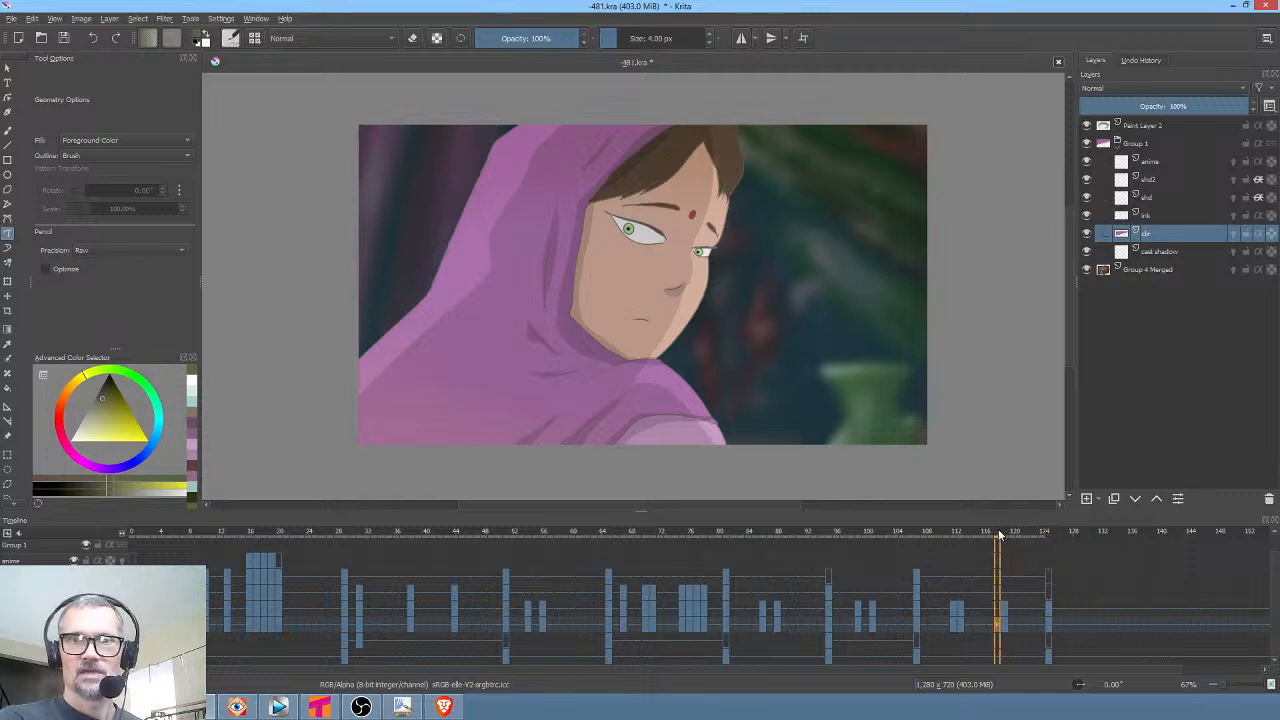
pyautogui.click(1012, 588)
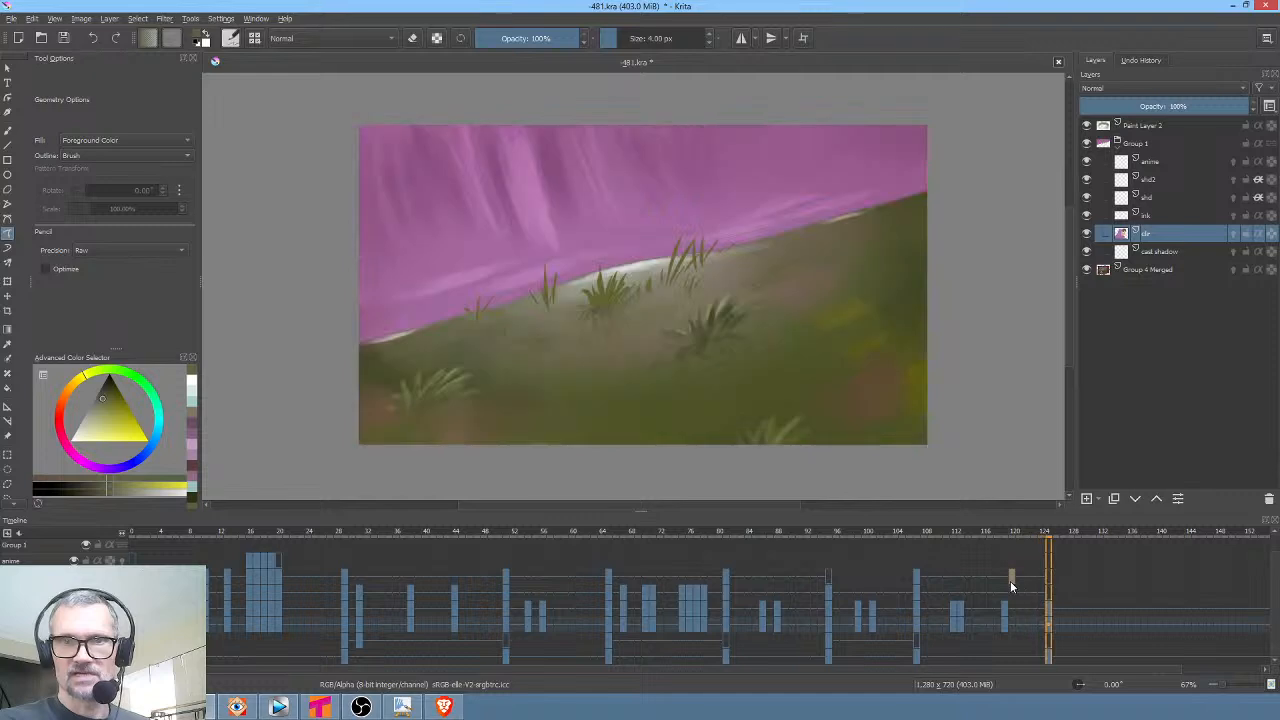
pyautogui.click(1049, 623)
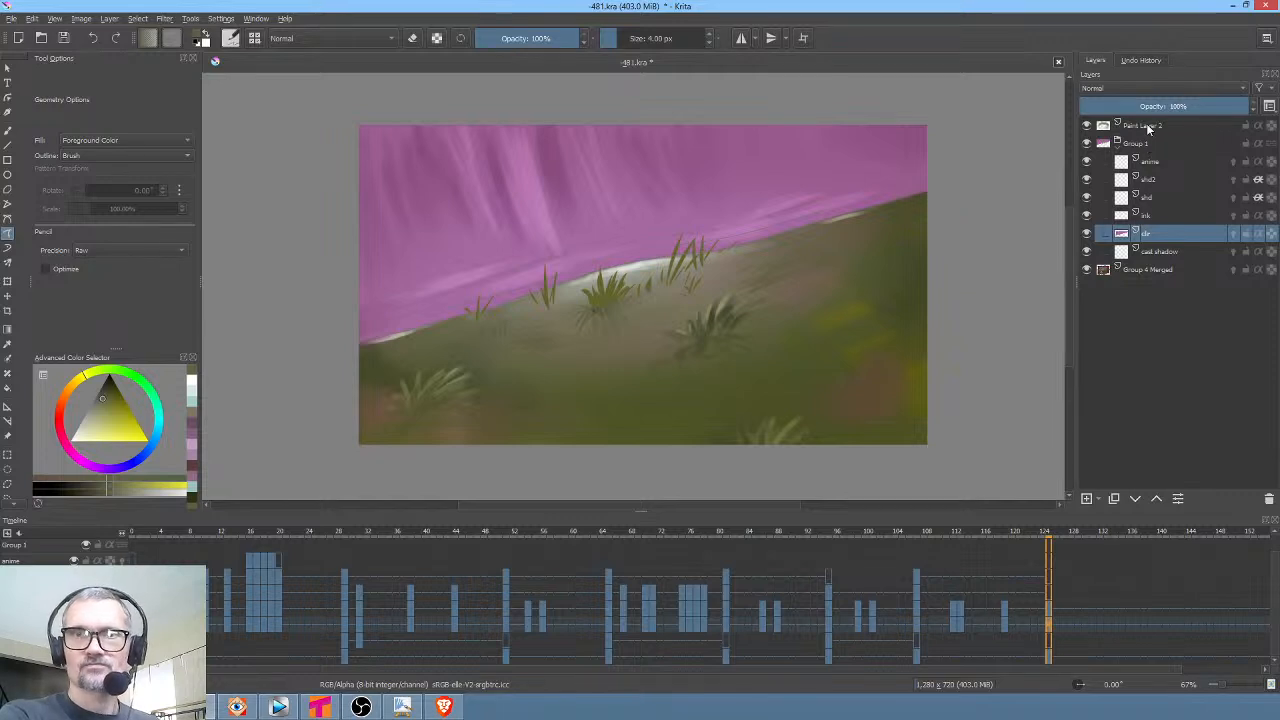
pyautogui.click(1087, 125)
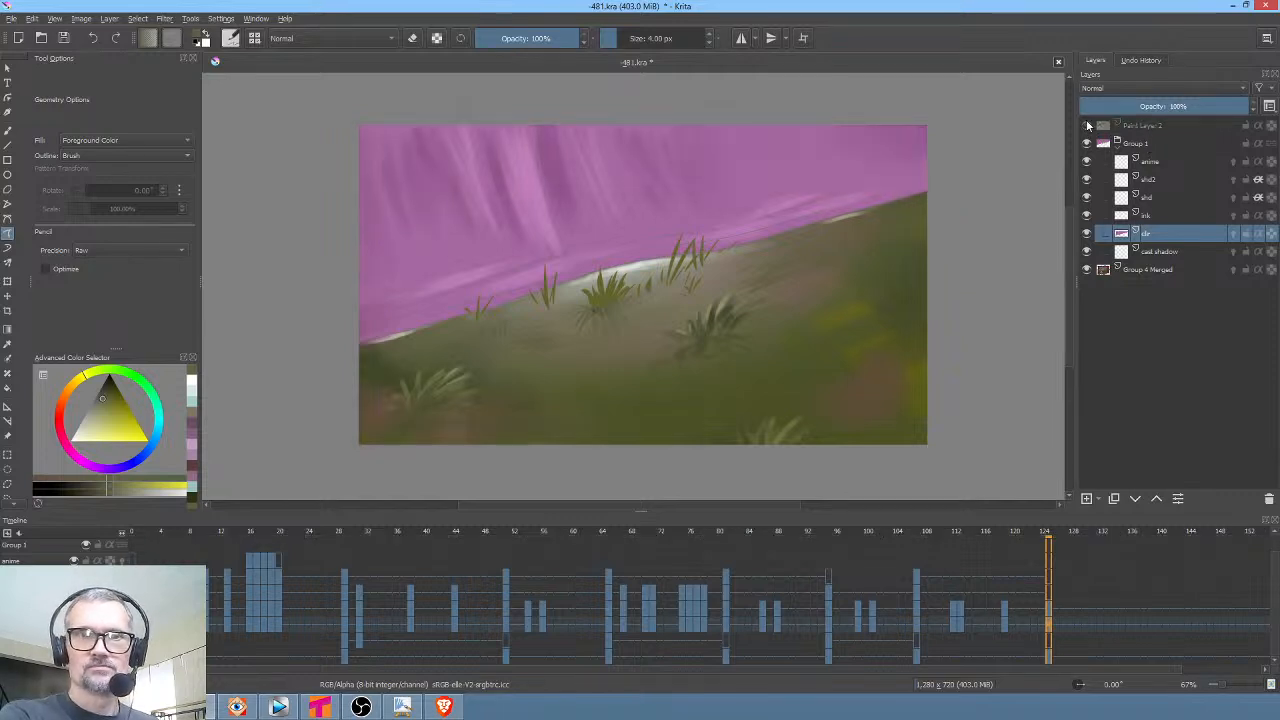
pyautogui.click(1087, 125)
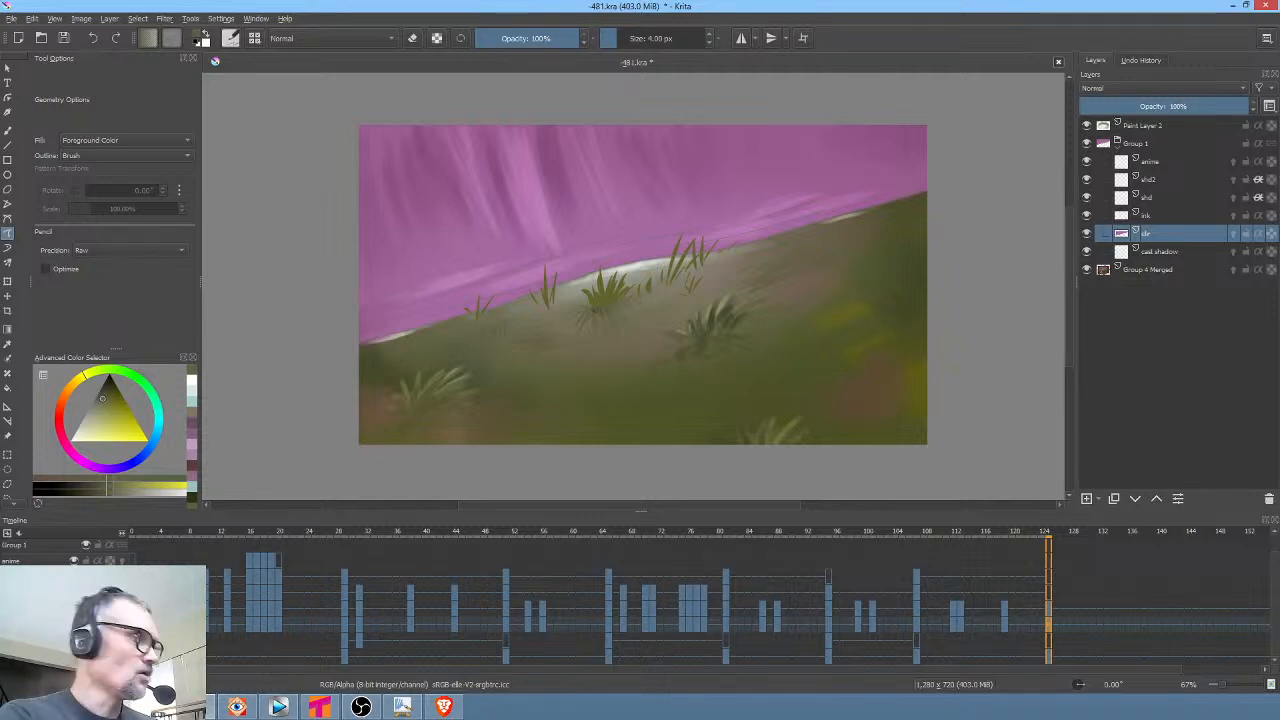
# Create a Color Adjustment filter mask on the clr layer
pyautogui.hotkey('ctrl', 'm')
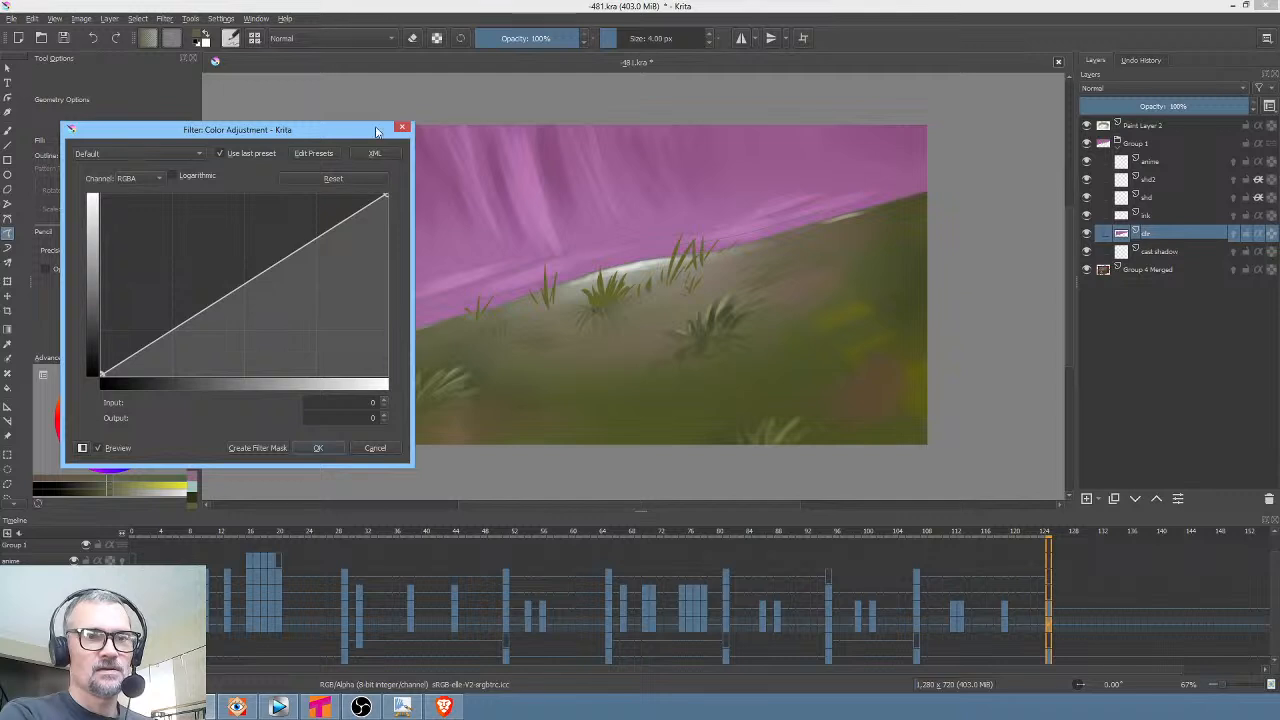
pyautogui.click(264, 448)
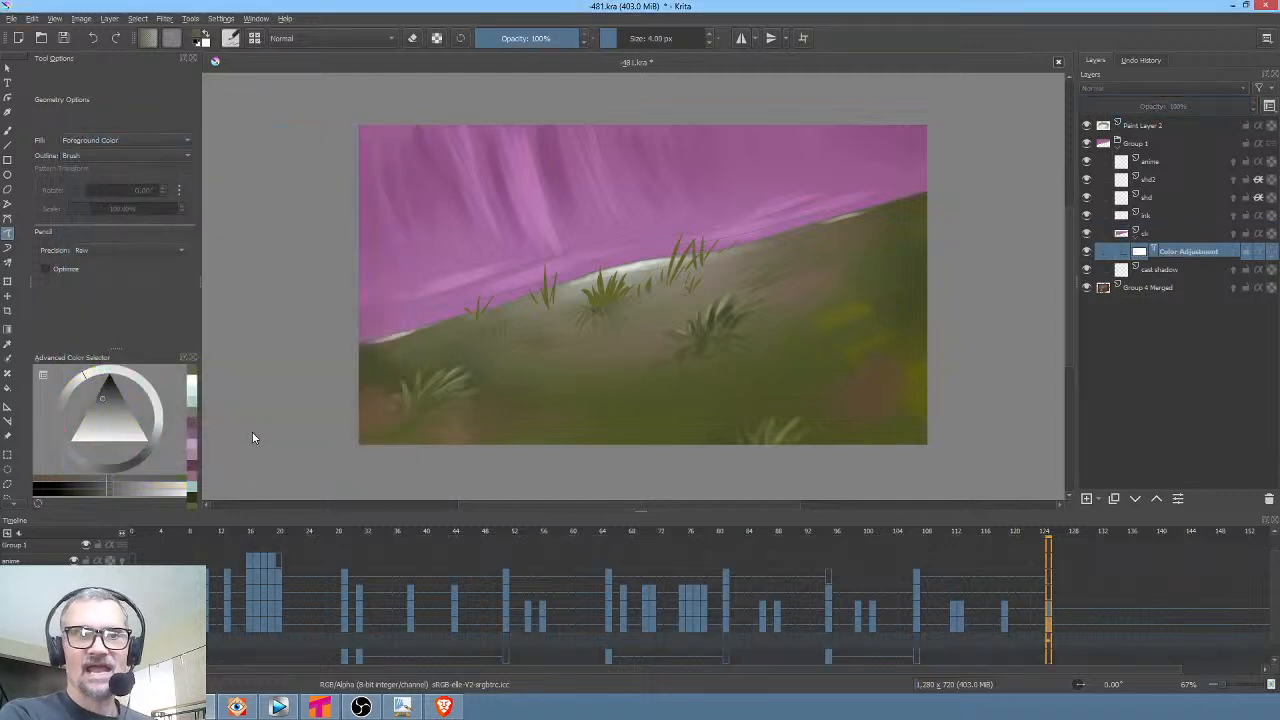
# Try raising the mask's RGBA curve at input 110, output 137, cancel the change, and delete the mask
pyautogui.moveTo(1192, 252)
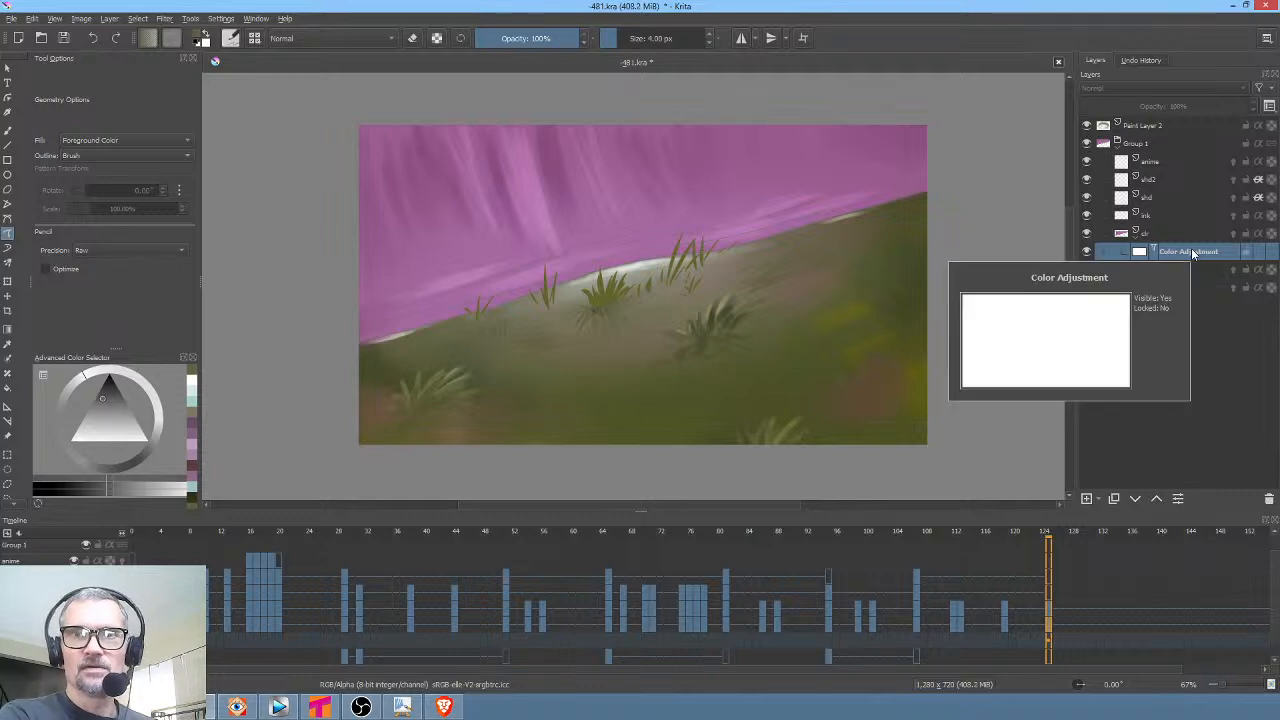
pyautogui.rightClick(1165, 252)
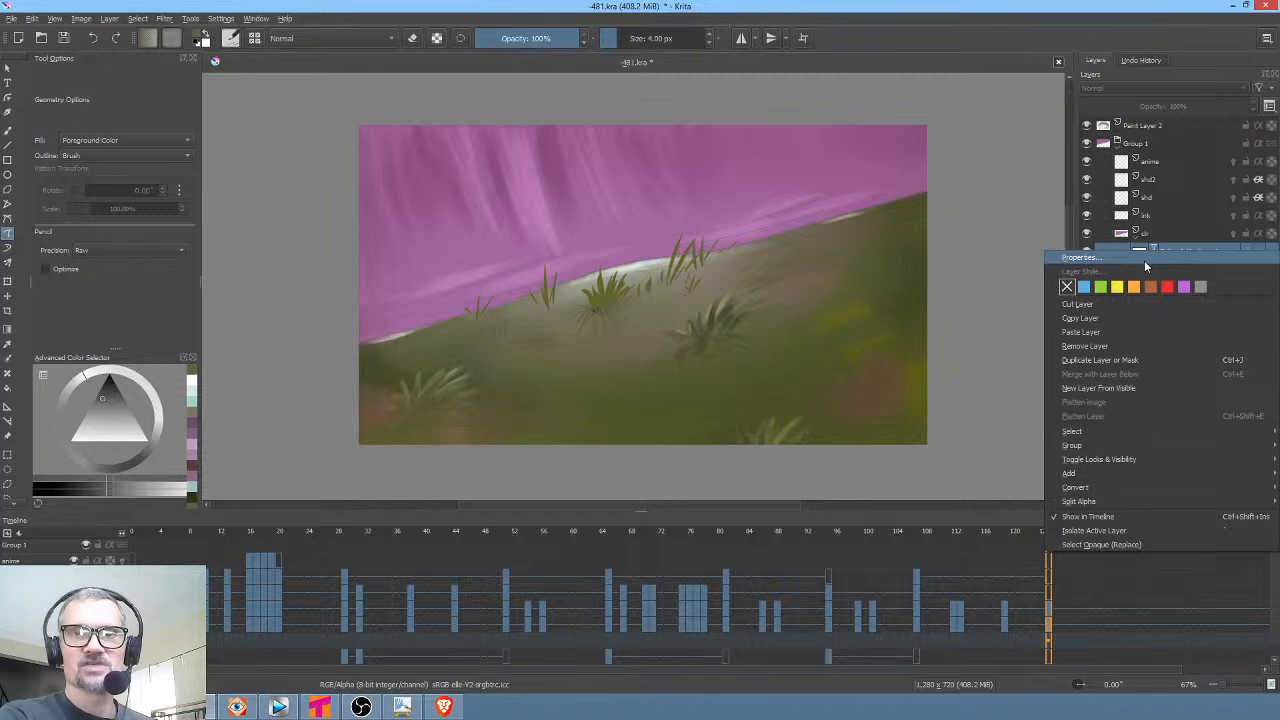
pyautogui.click(1144, 260)
pyautogui.moveTo(640, 342)
pyautogui.mouseDown()
pyautogui.moveTo(623, 300)
pyautogui.moveTo(634, 331)
pyautogui.mouseUp()
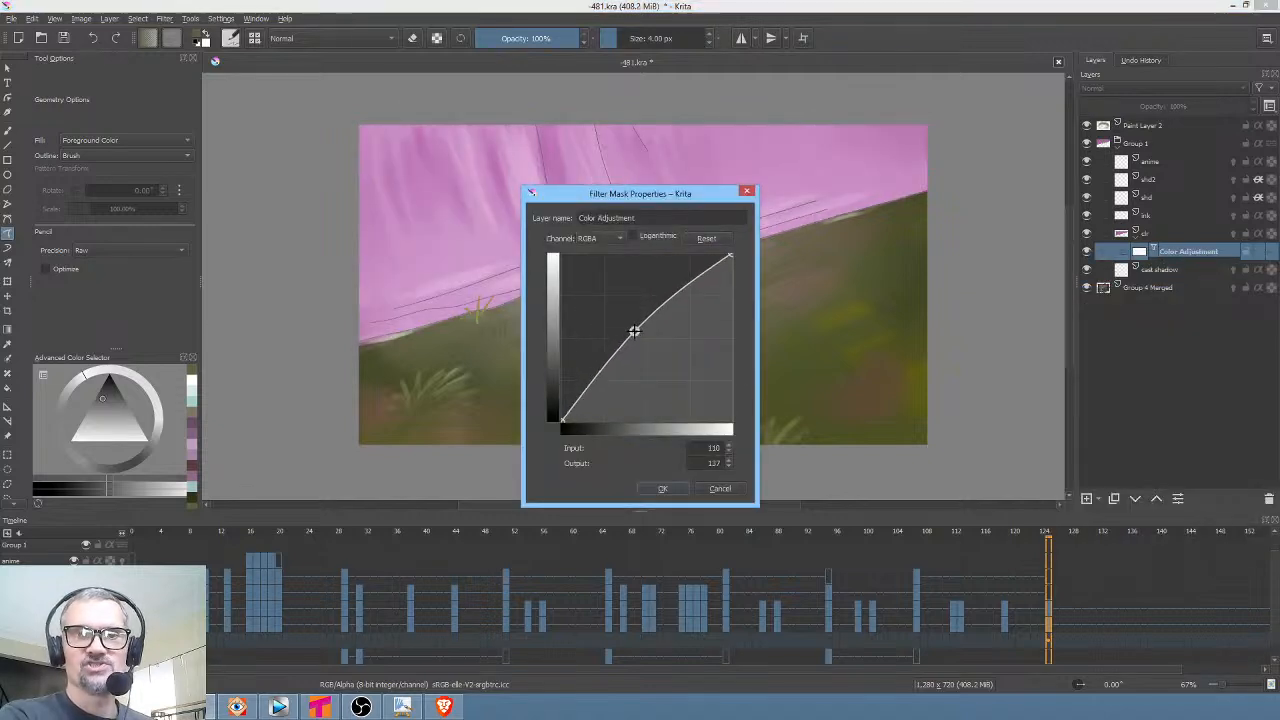
pyautogui.click(718, 488)
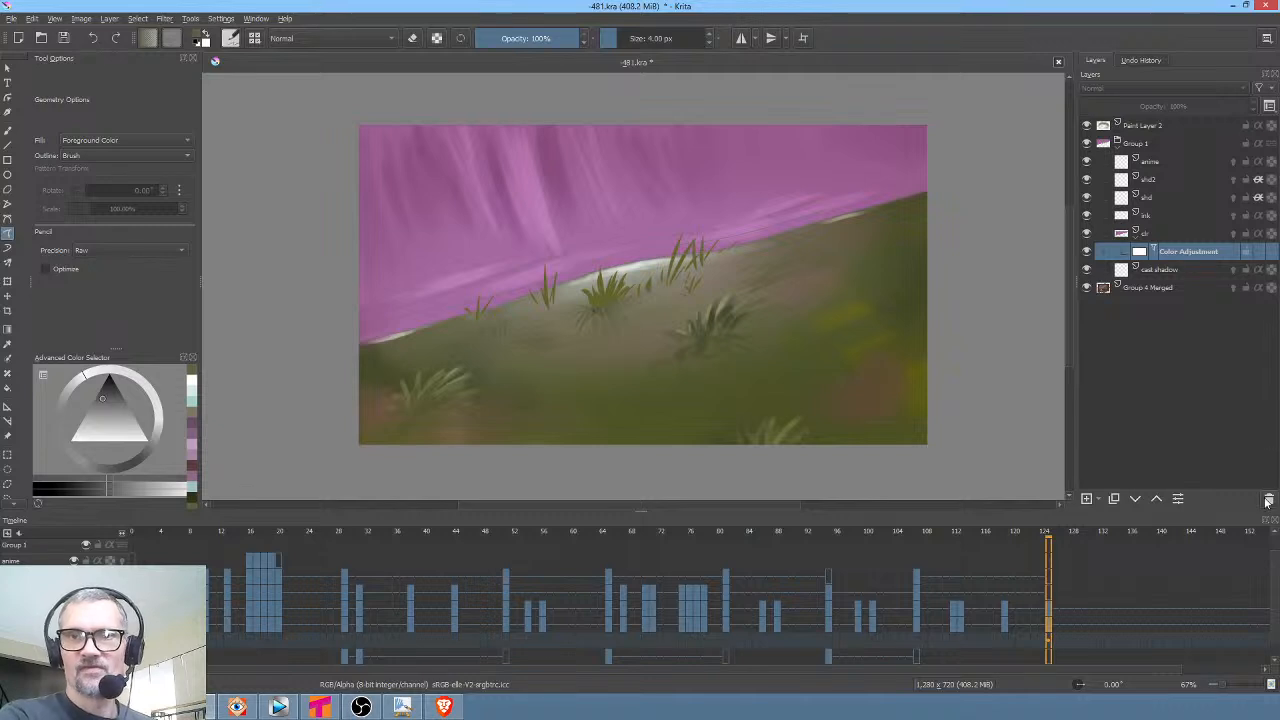
pyautogui.hotkey('shift', 'Delete')
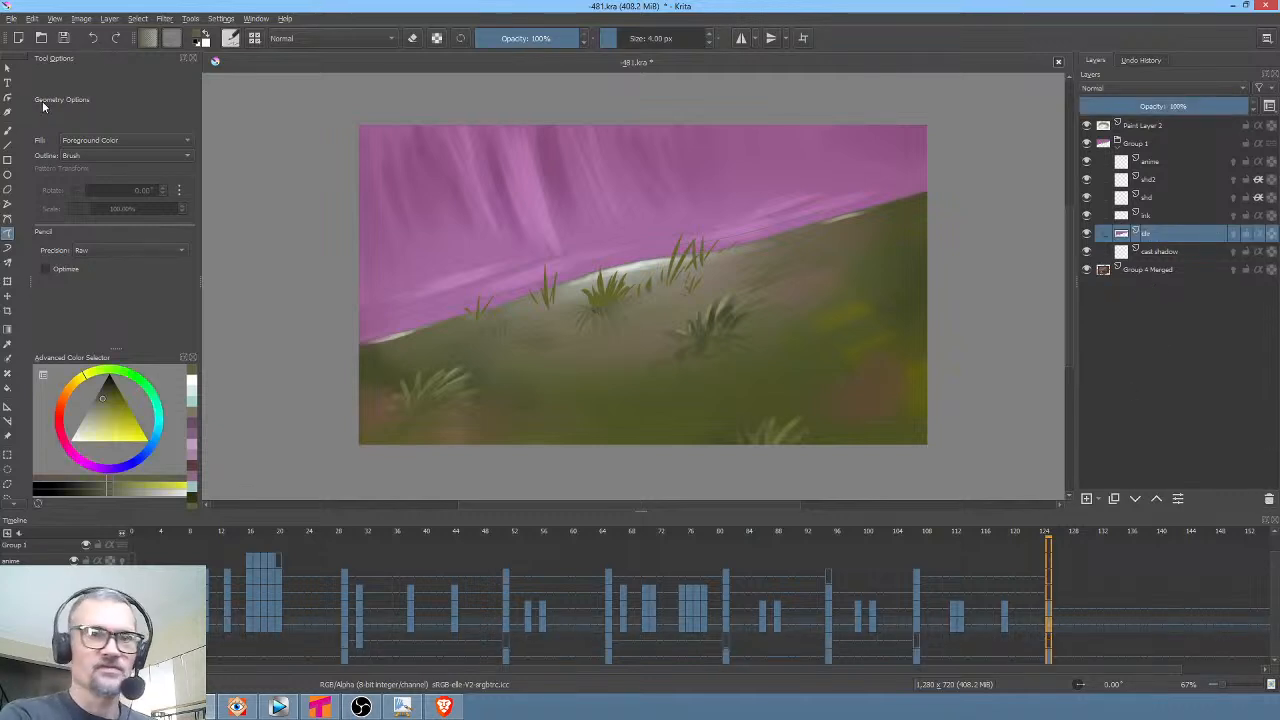
# Save the 481 document
pyautogui.click(63, 38)
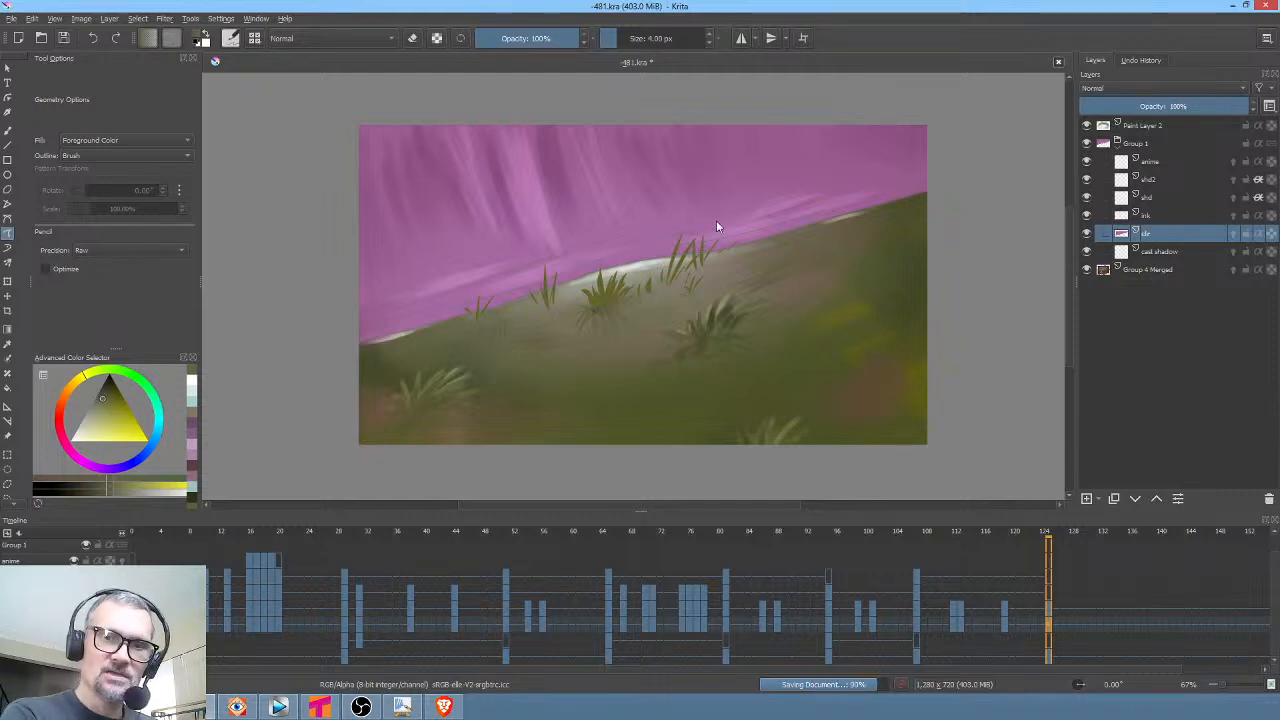
# Start a Color Adjustment on the clr layer and bend the RGBA curve into an S, with its lower point at input 81, output 29
pyautogui.hotkey('ctrl', 'm')
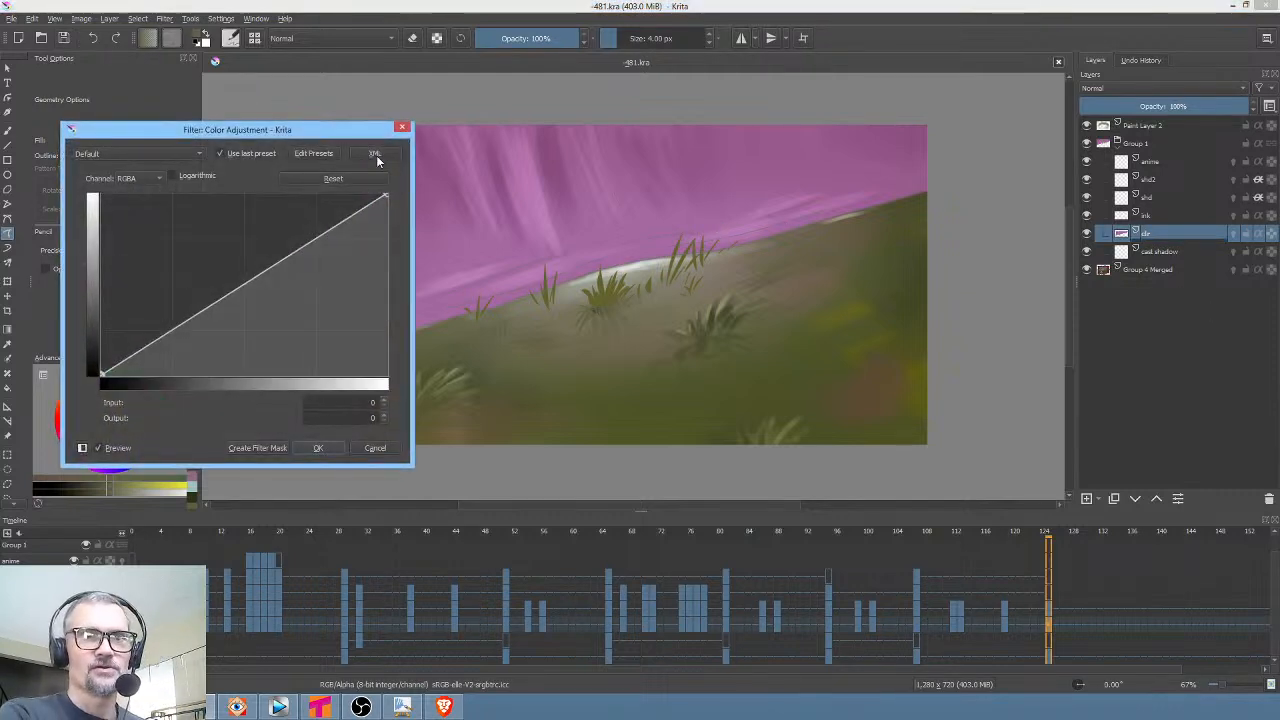
pyautogui.moveTo(352, 134); pyautogui.dragTo(1024, 211)
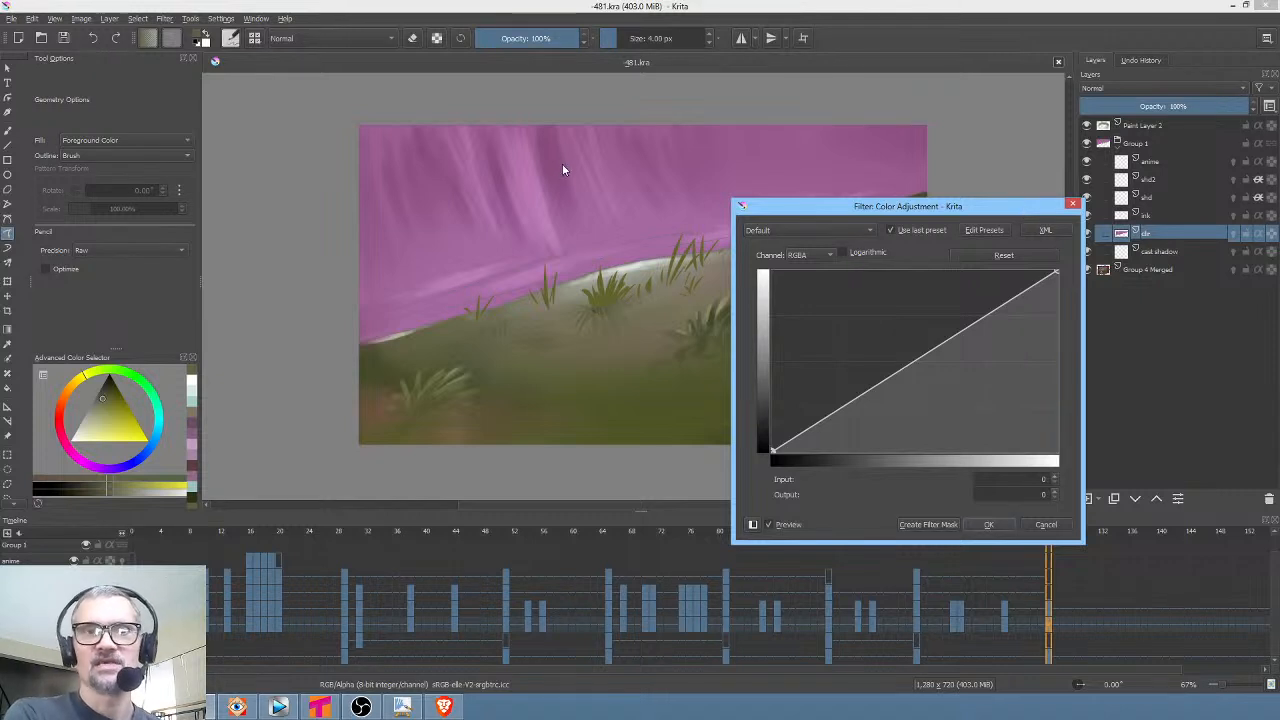
pyautogui.moveTo(838, 414); pyautogui.dragTo(850, 420)
pyautogui.moveTo(991, 323); pyautogui.dragTo(985, 314)
pyautogui.moveTo(851, 420)
pyautogui.mouseDown()
pyautogui.moveTo(858, 443)
pyautogui.moveTo(862, 433)
pyautogui.mouseUp()
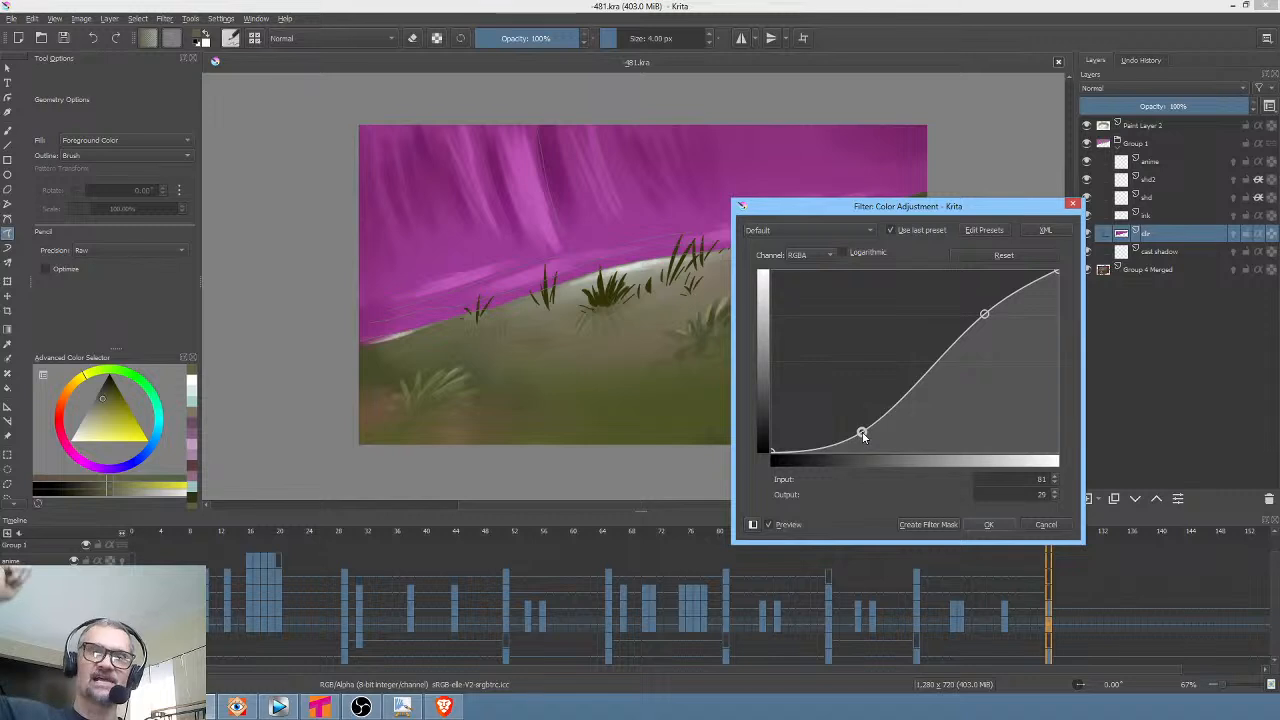
# Bend the Saturation curve downward with a point at input 58, output 39
pyautogui.click(814, 258)
pyautogui.click(819, 341)
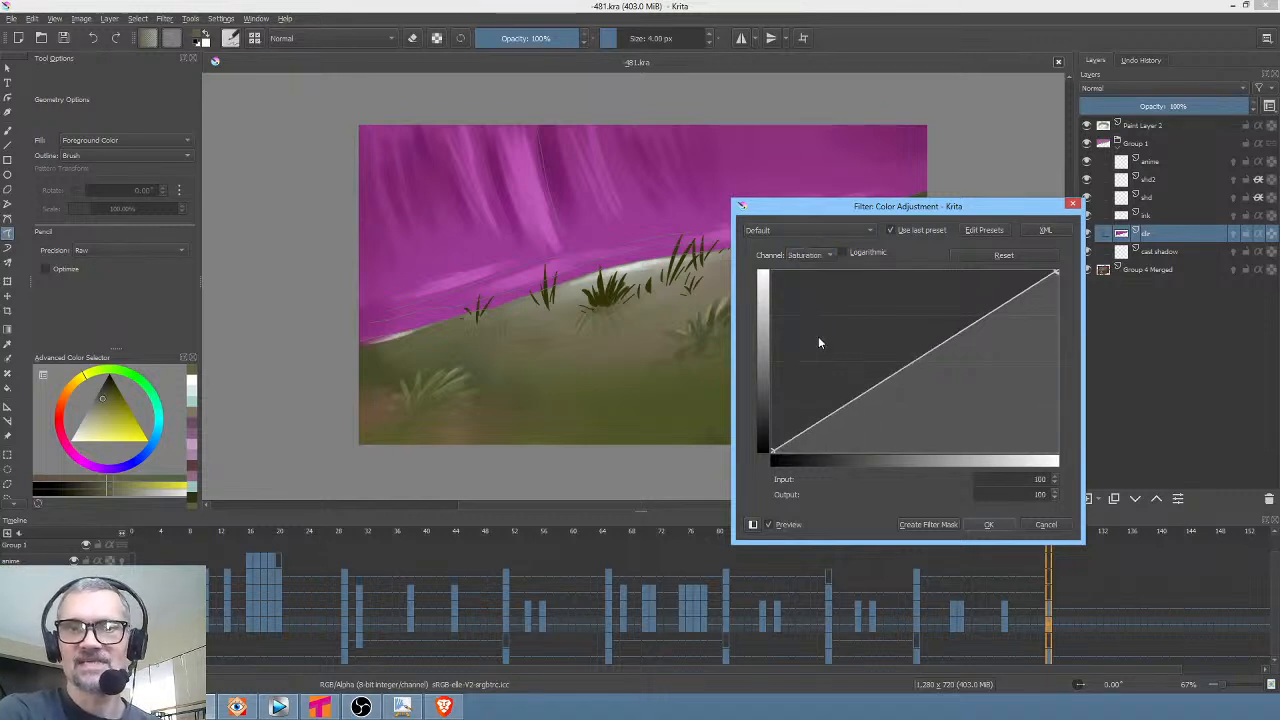
pyautogui.moveTo(926, 351); pyautogui.dragTo(938, 382)
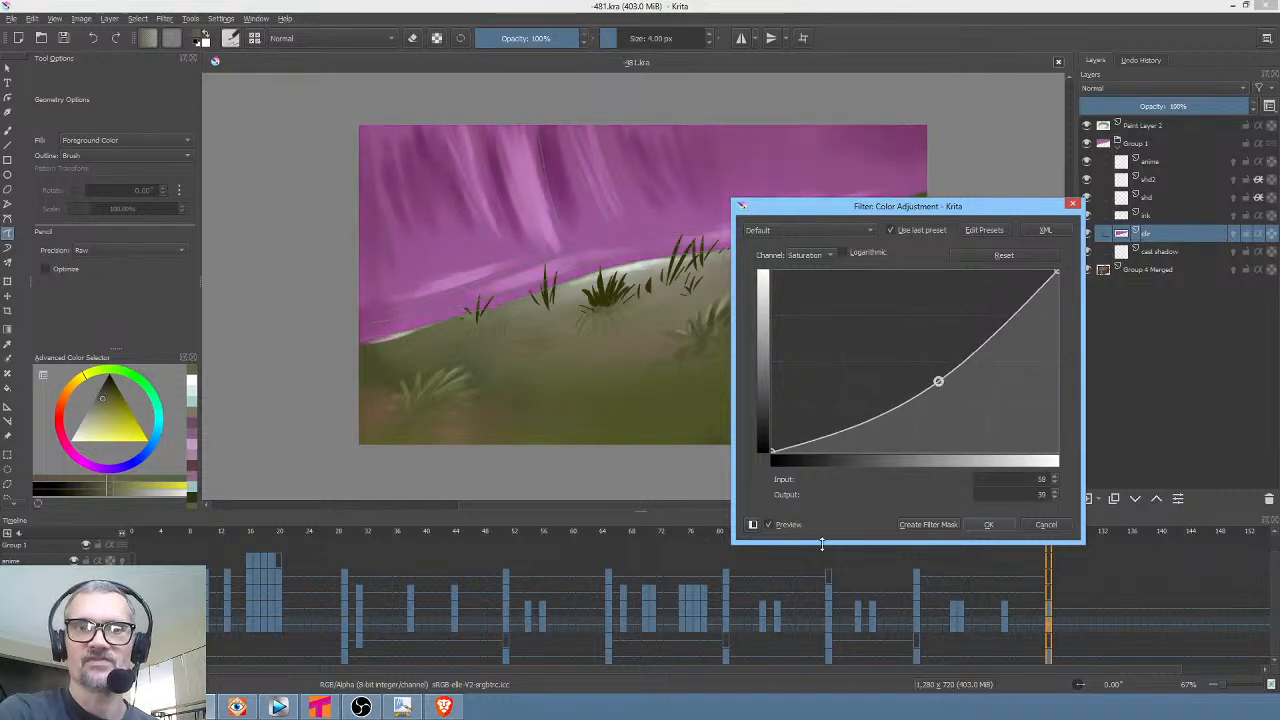
# Compare the clr layer with and without the colour adjustment by repeatedly toggling the filter preview
pyautogui.click(786, 530)
pyautogui.click(786, 530)
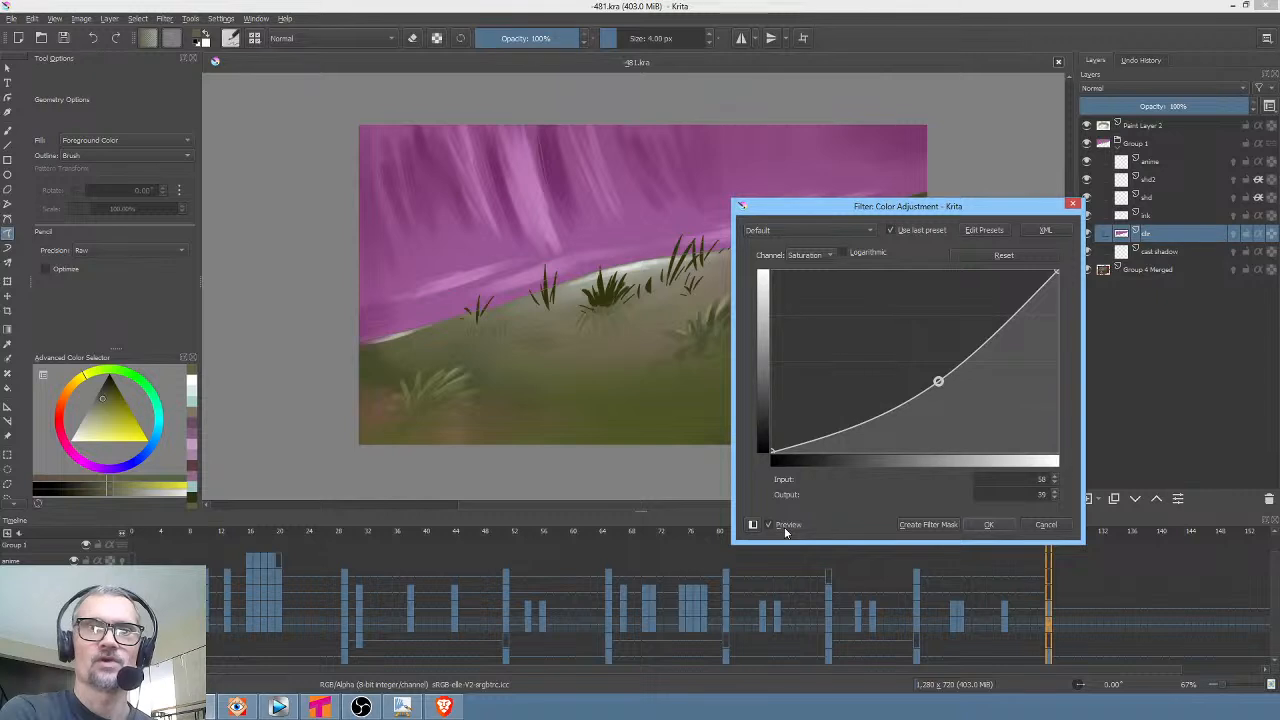
pyautogui.click(786, 530)
pyautogui.click(786, 530)
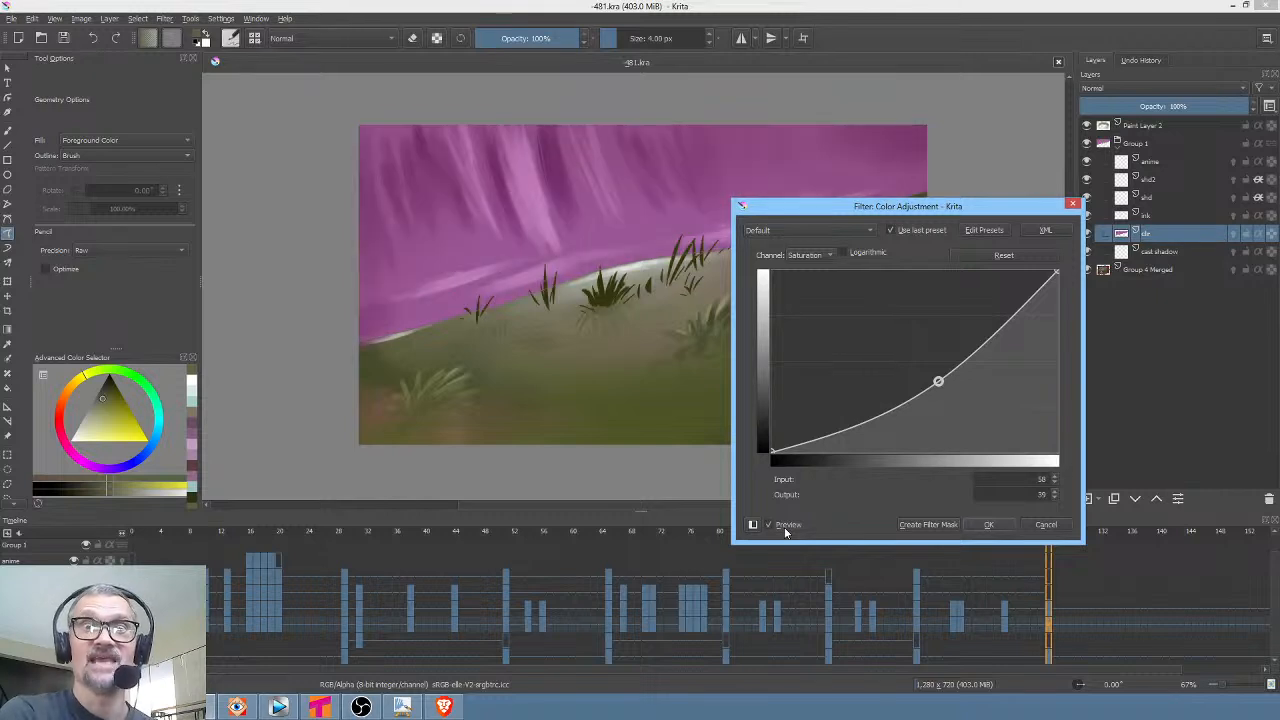
pyautogui.click(776, 525)
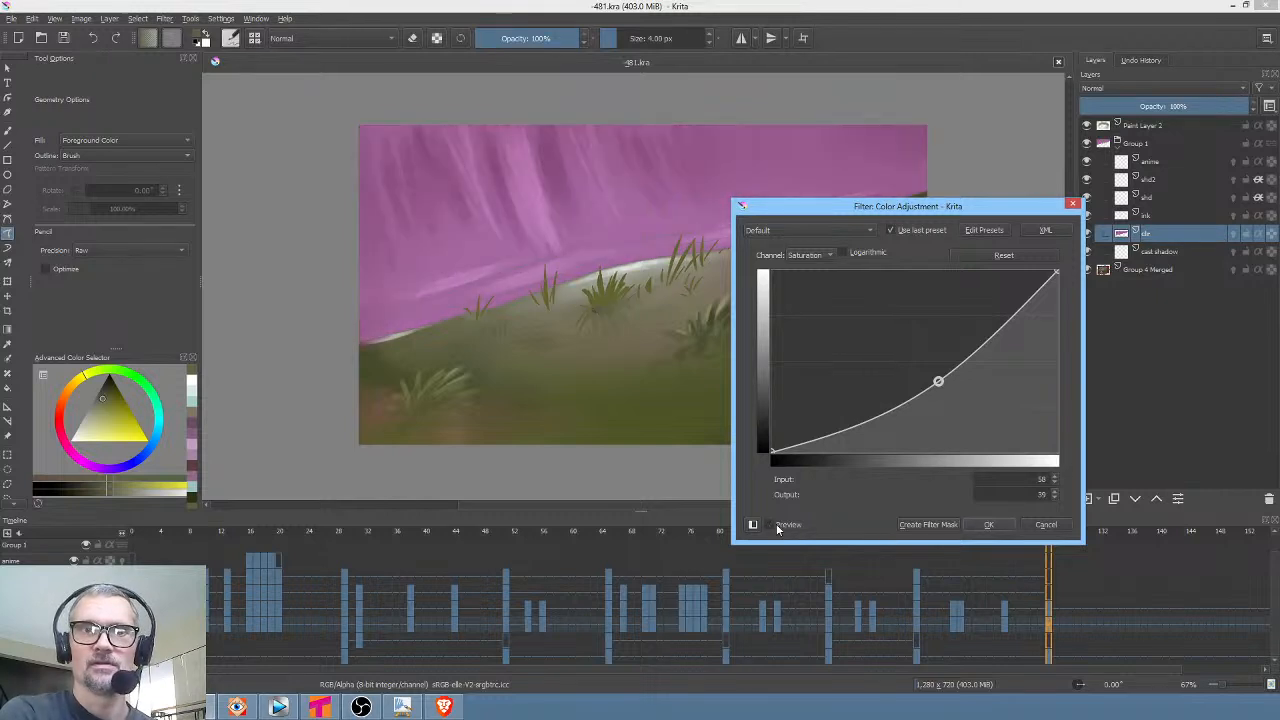
pyautogui.click(776, 525)
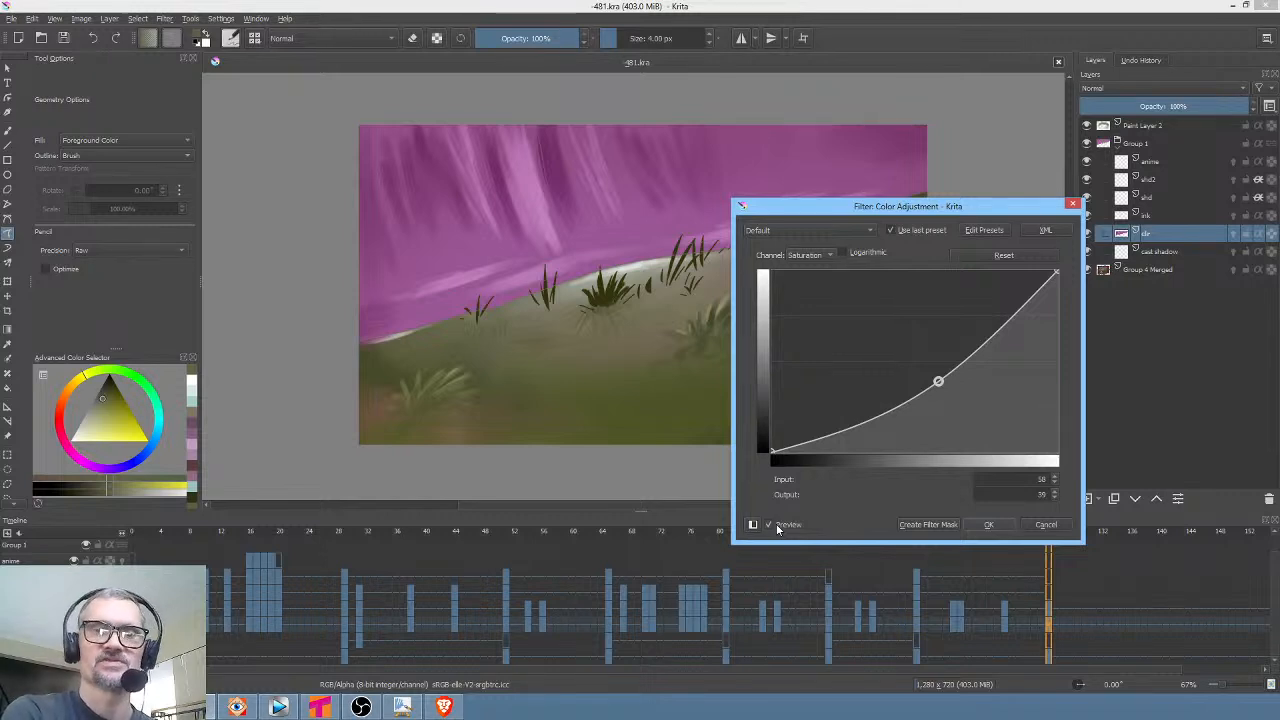
pyautogui.click(776, 524)
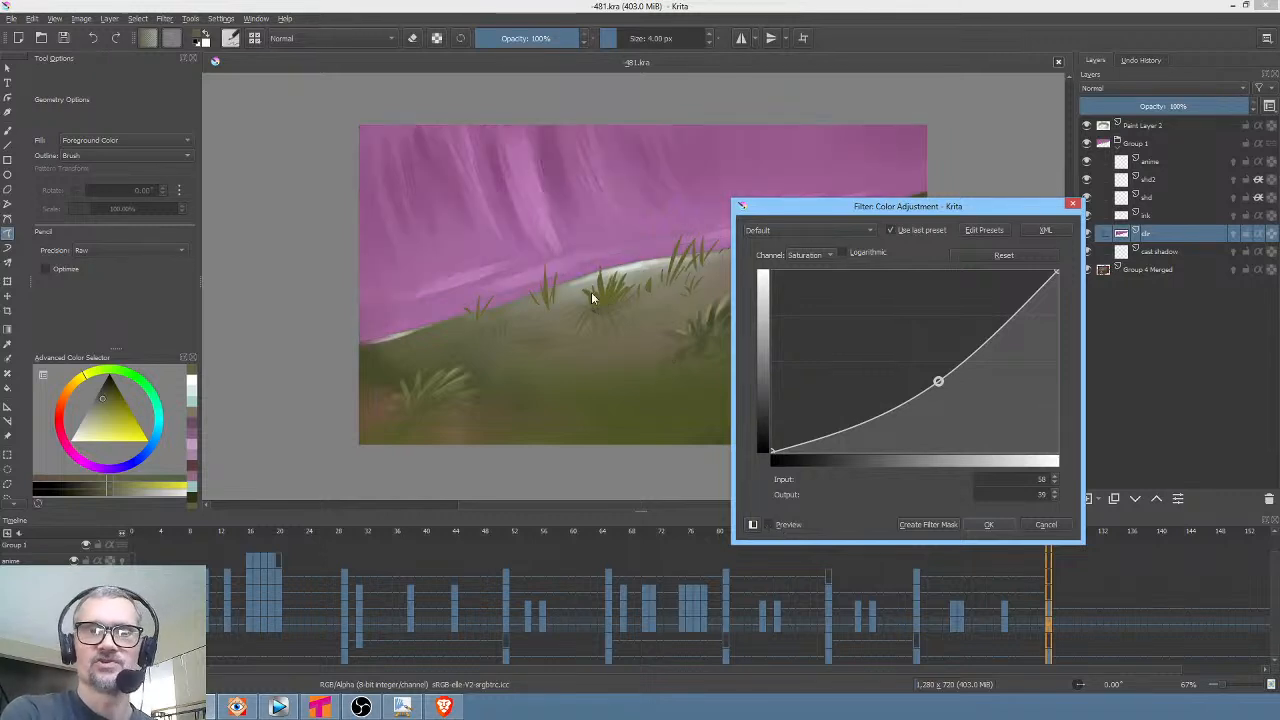
# Check the colour adjustment once more against the original clr layer and apply the filter
pyautogui.click(776, 525)
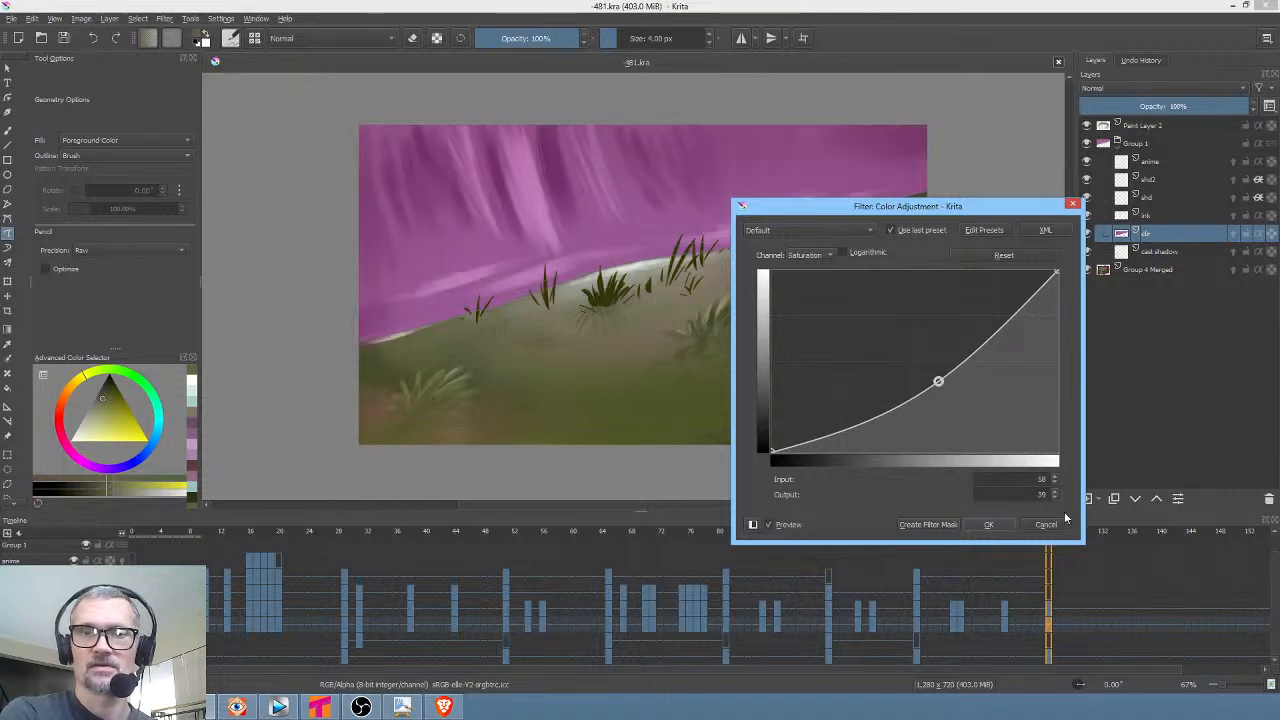
pyautogui.click(768, 525)
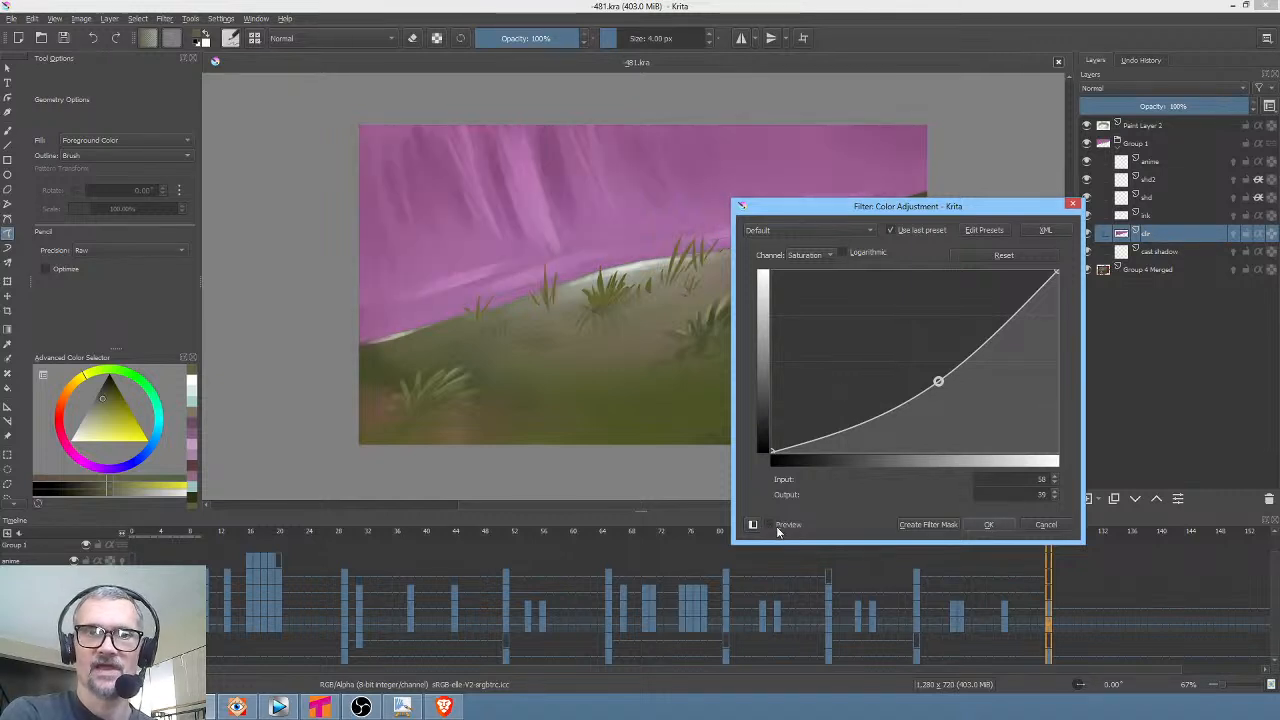
pyautogui.click(768, 525)
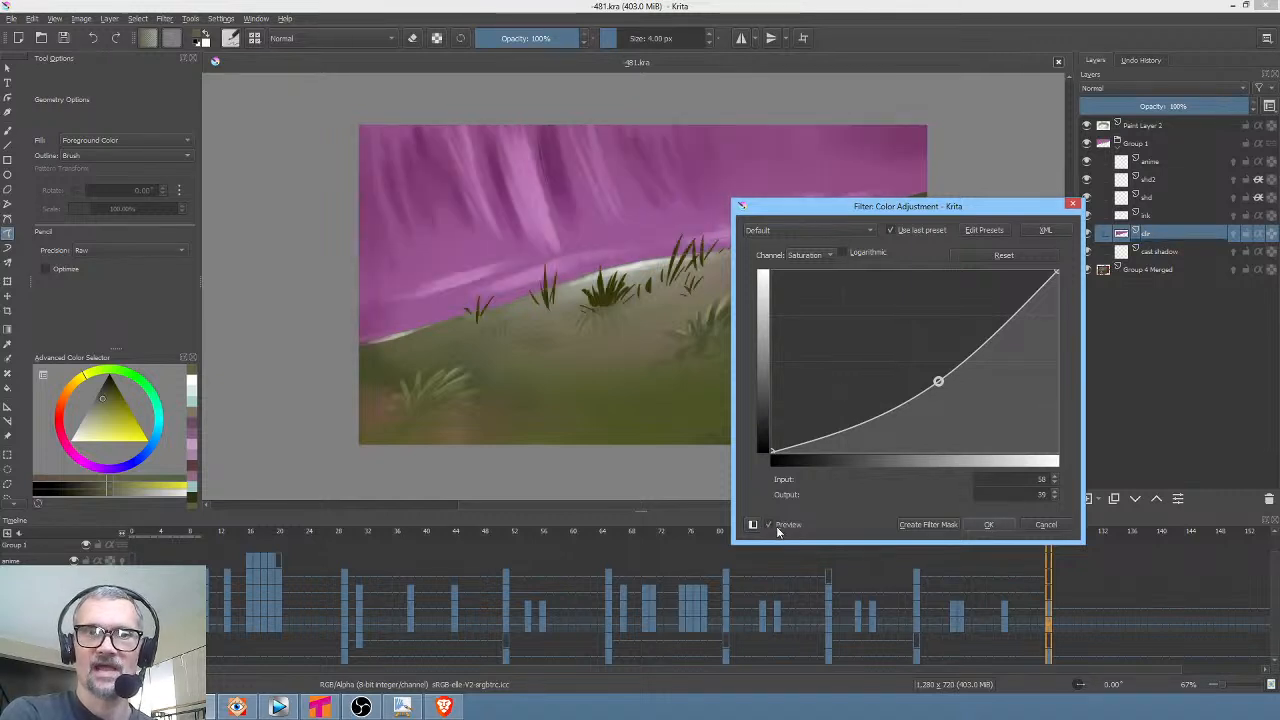
pyautogui.click(990, 524)
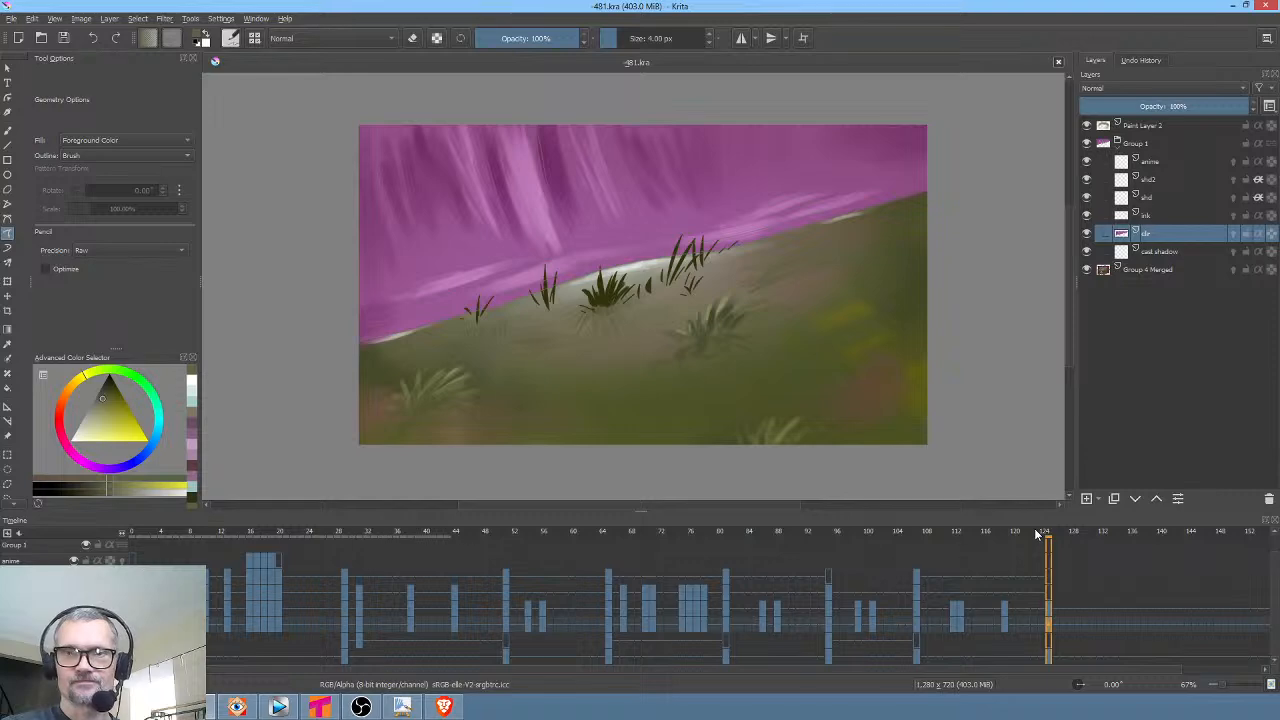
# Scrub back through the animation to the first monkey shot and inspect Paint Layer 2 and clr by toggling their visibility
pyautogui.moveTo(1034, 528); pyautogui.dragTo(350, 555)
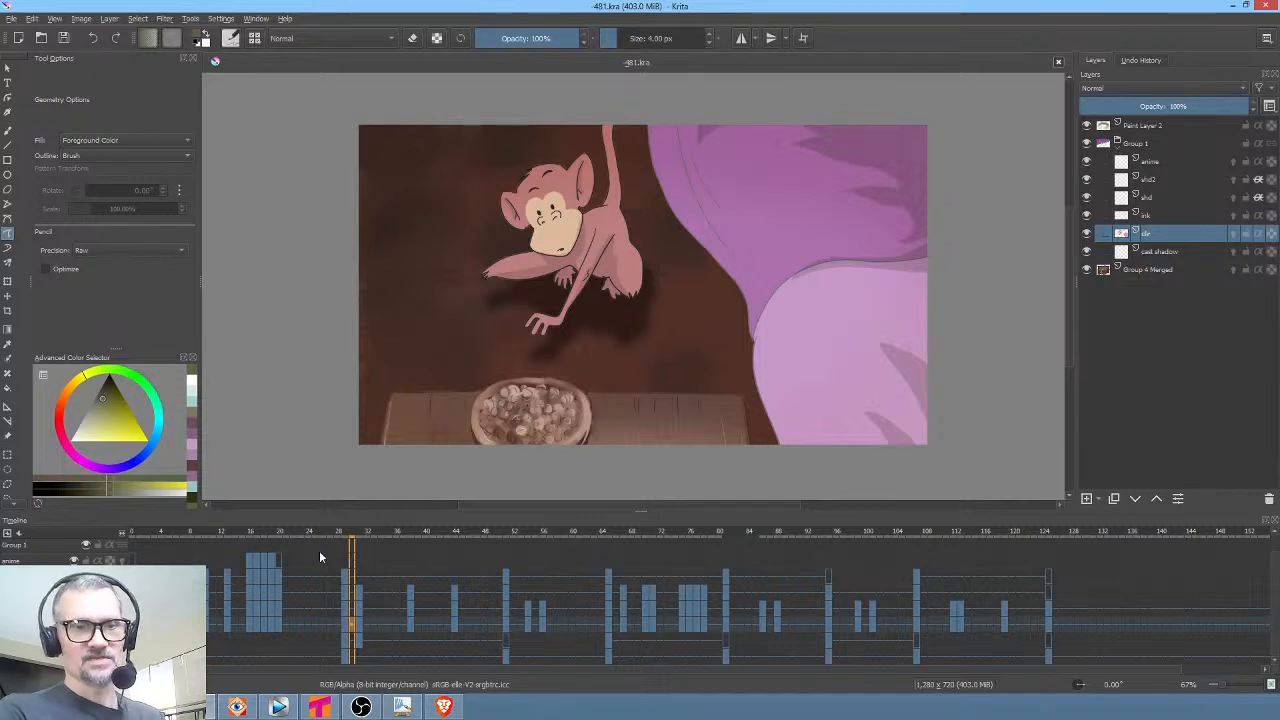
pyautogui.moveTo(239, 535); pyautogui.dragTo(393, 573)
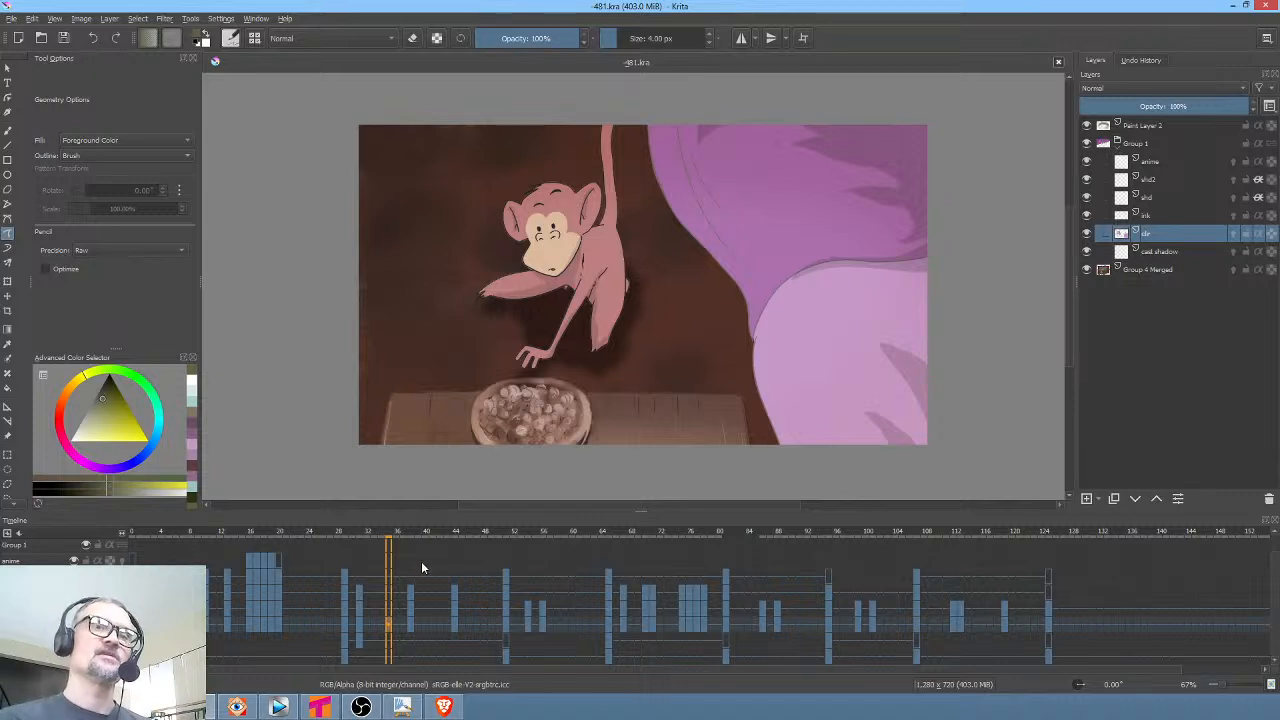
pyautogui.click(1088, 126)
pyautogui.click(1088, 126)
pyautogui.click(1090, 127)
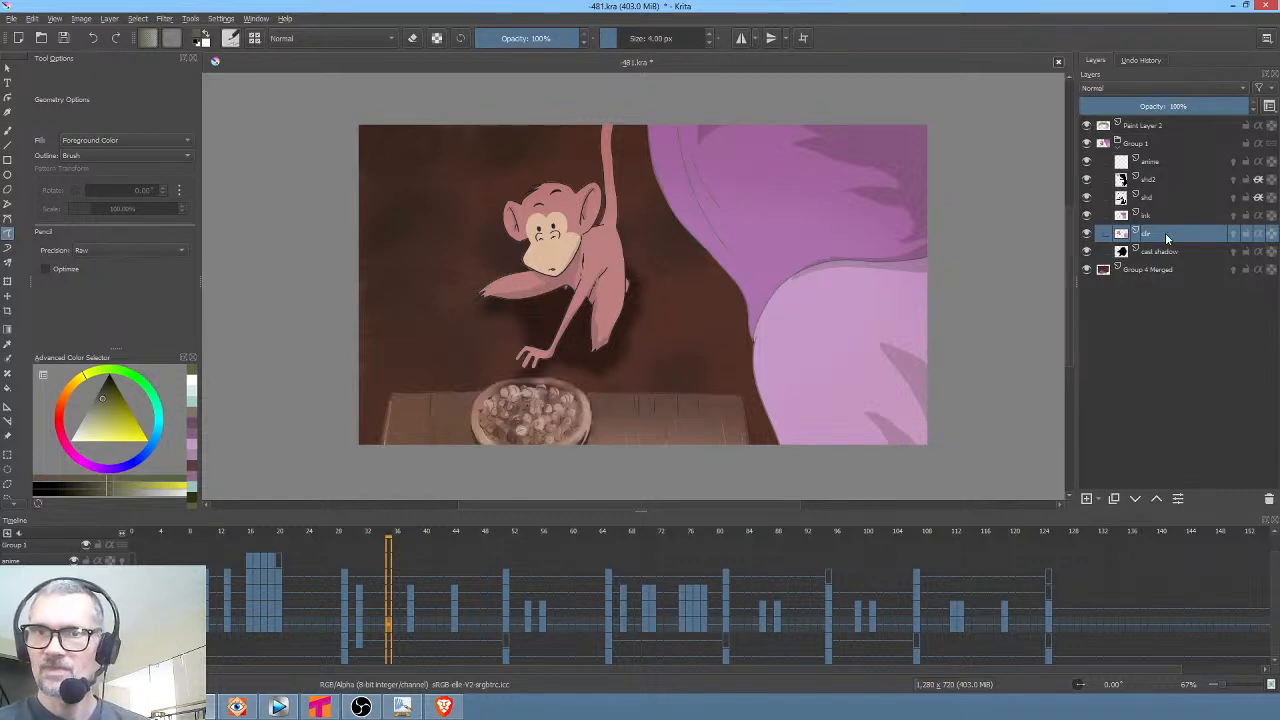
pyautogui.click(1088, 234)
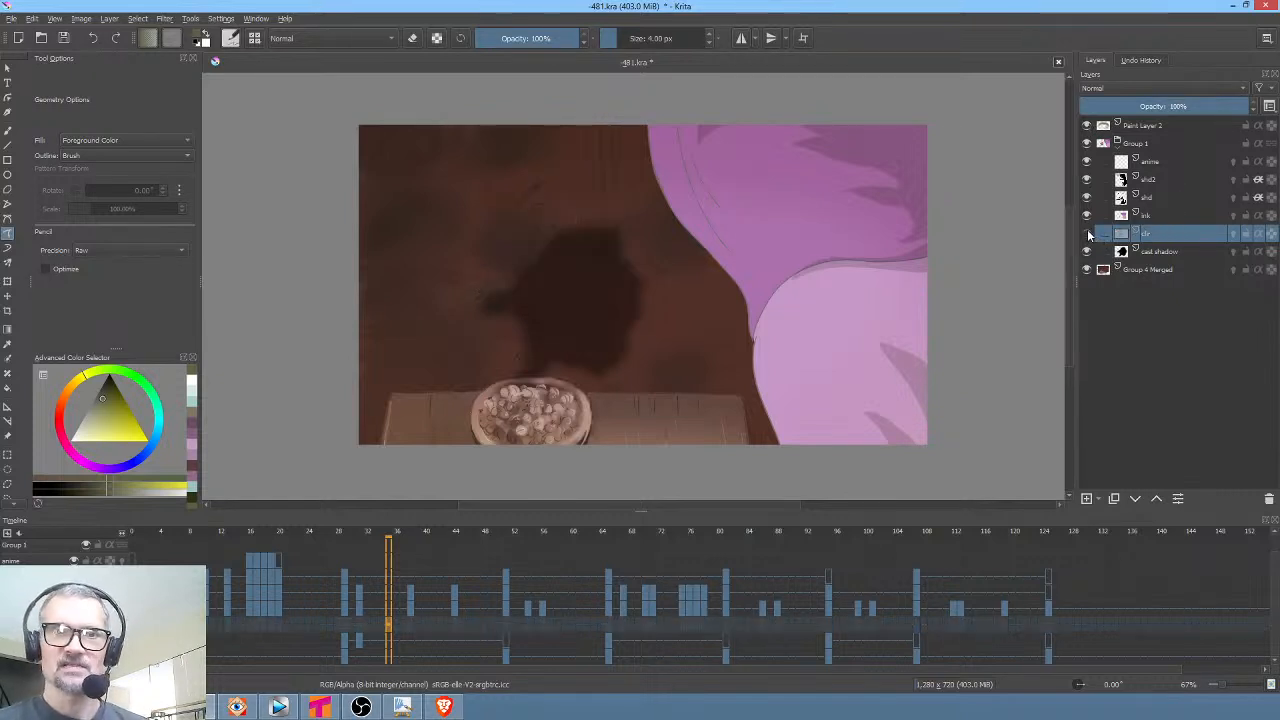
pyautogui.click(1088, 234)
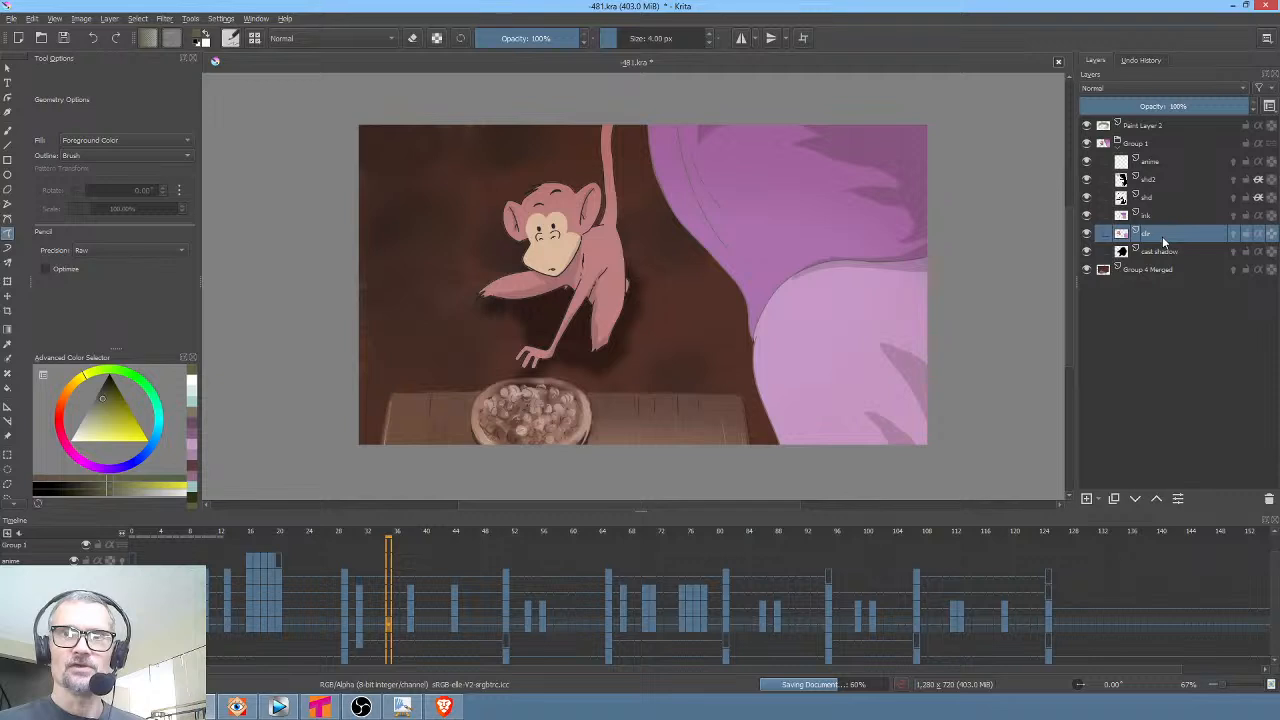
# Put the clr layer into its own group and add a new paint layer above it inside that group
pyautogui.moveTo(1163, 237)
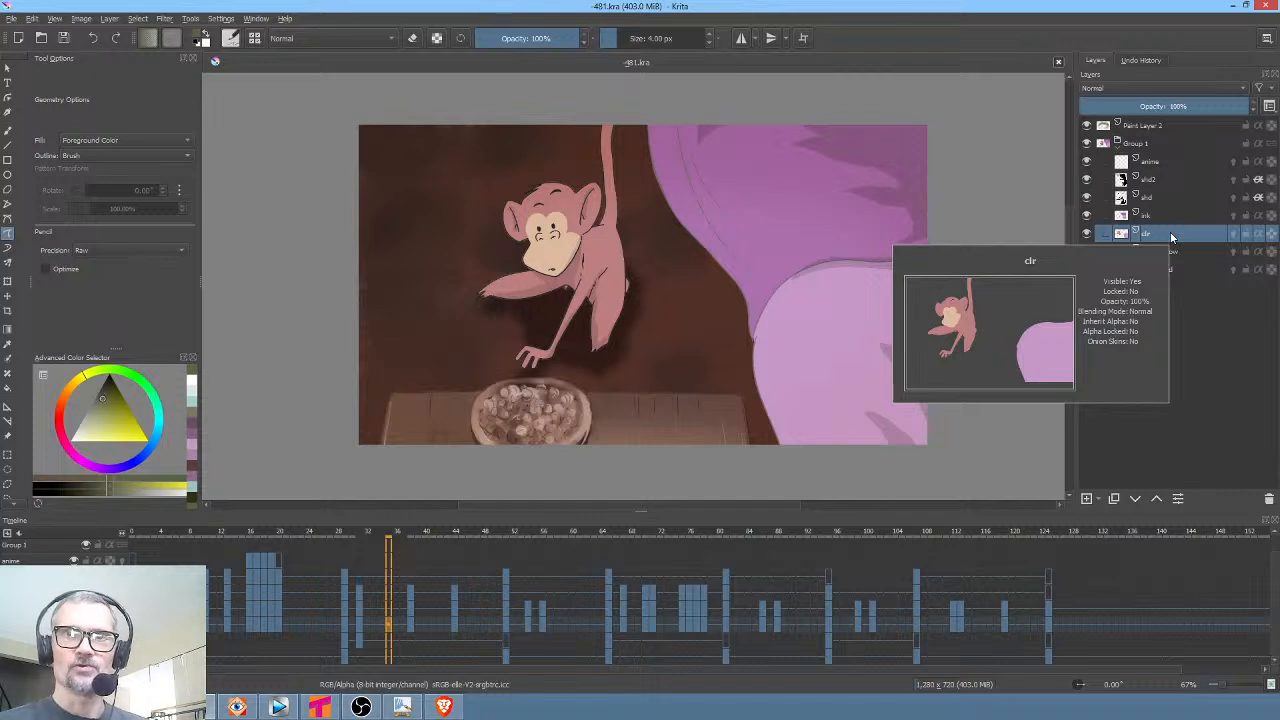
pyautogui.hotkey('ctrl', 'g')
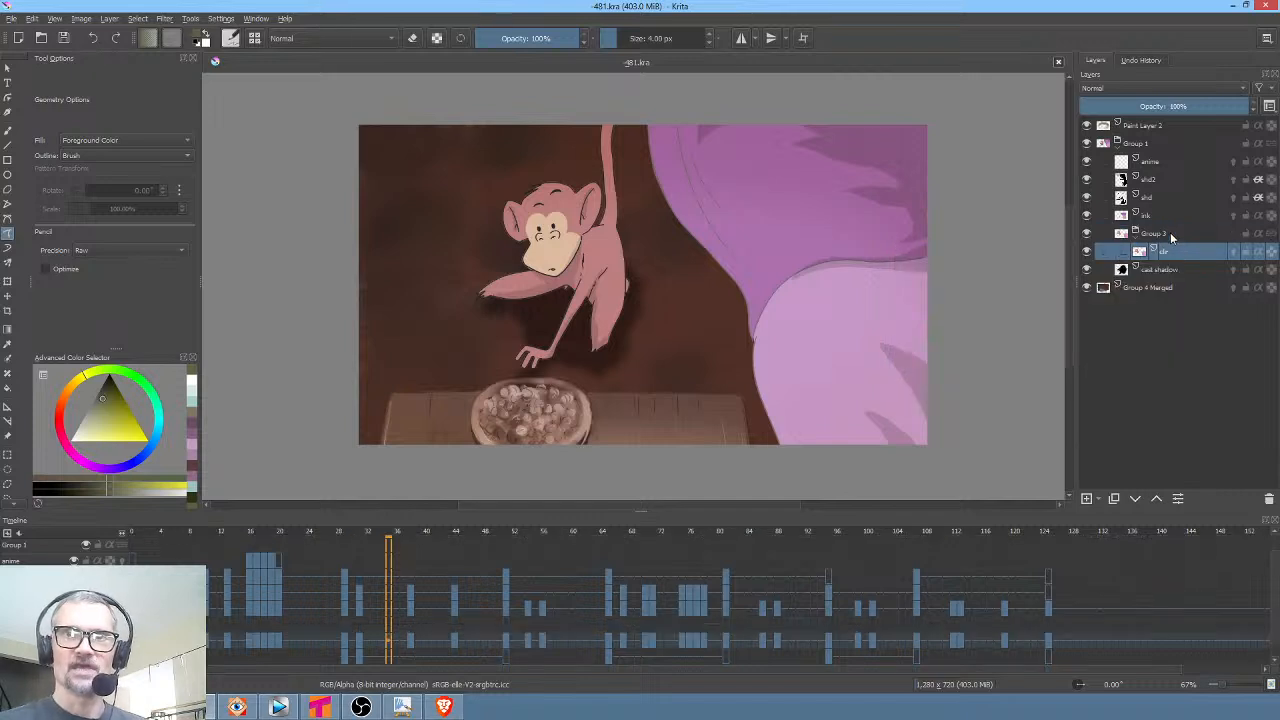
pyautogui.click(1087, 498)
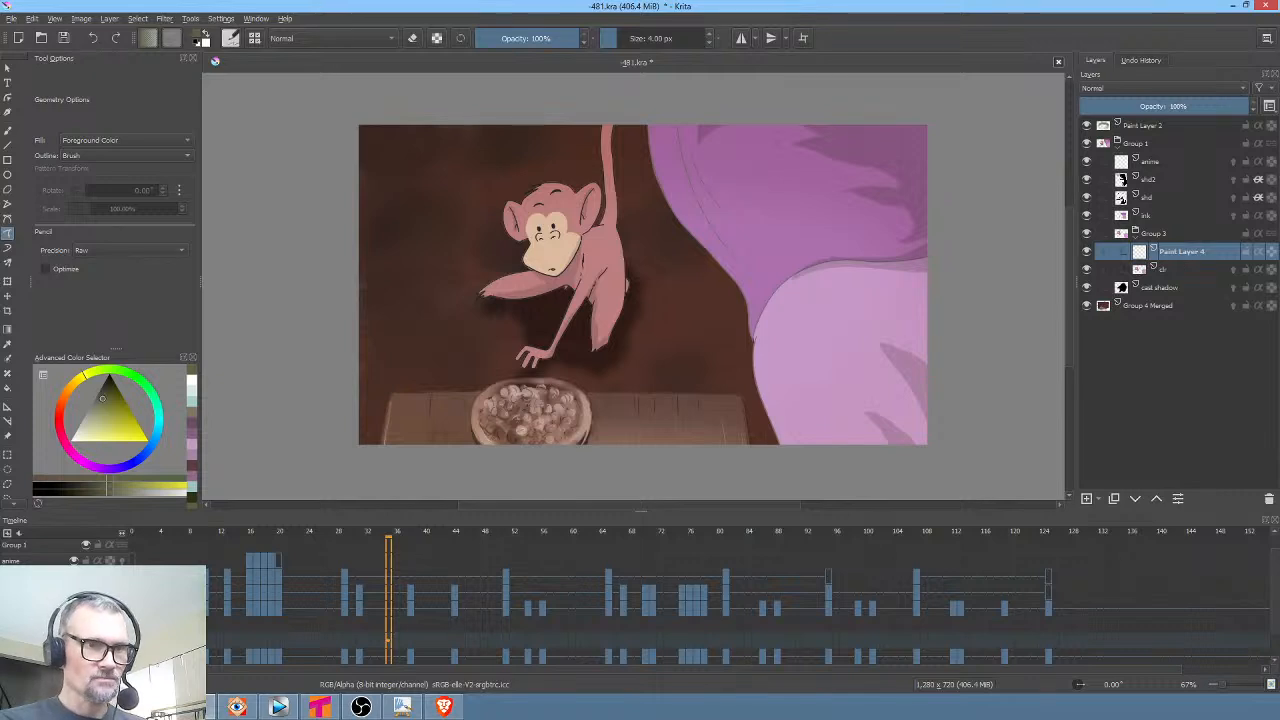
# Create blank keyframes on Paint Layer 4 at the first cut to the monkey and at the cut back to the woman
pyautogui.click(131, 532)
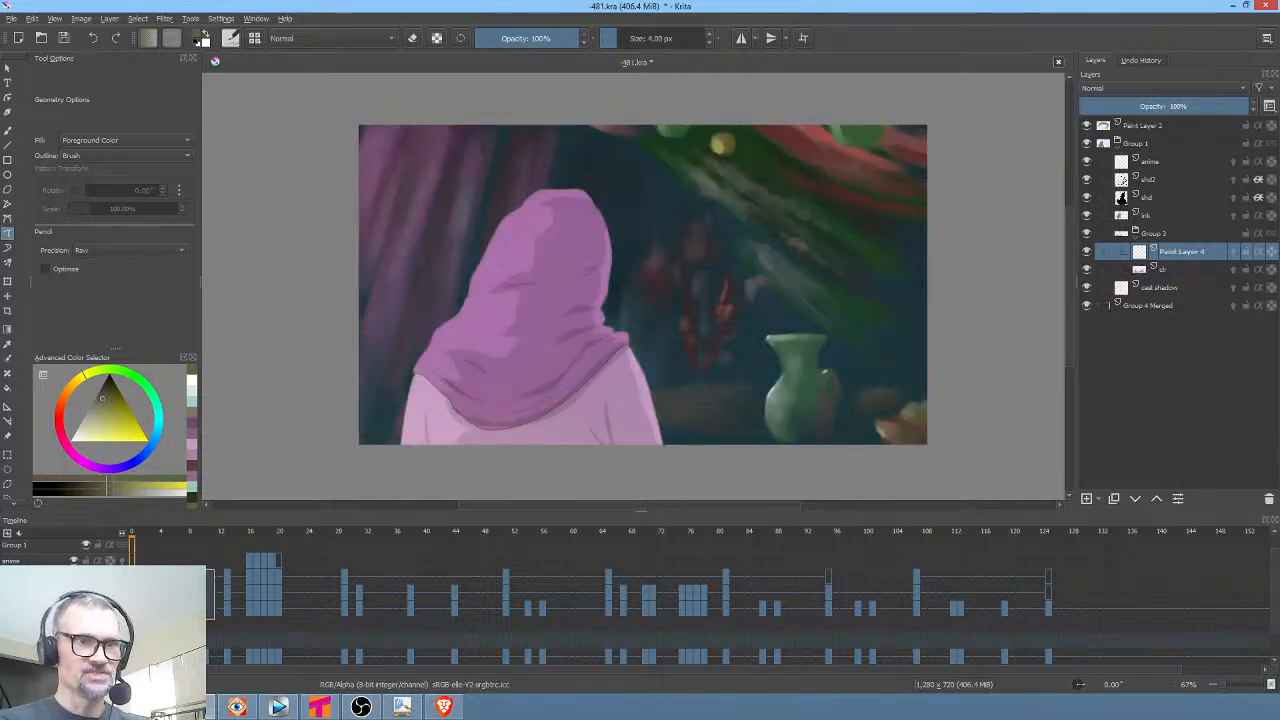
pyautogui.click(205, 645)
pyautogui.click(210, 643)
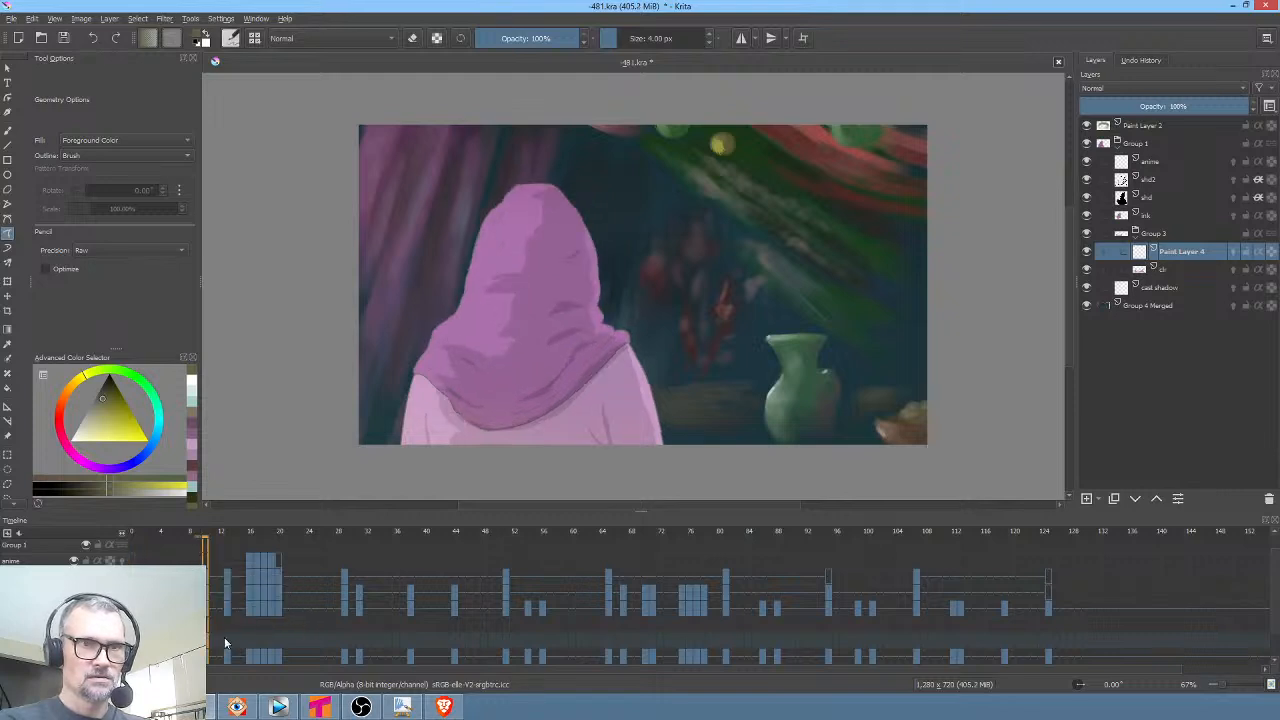
pyautogui.click(225, 645)
pyautogui.click(251, 647)
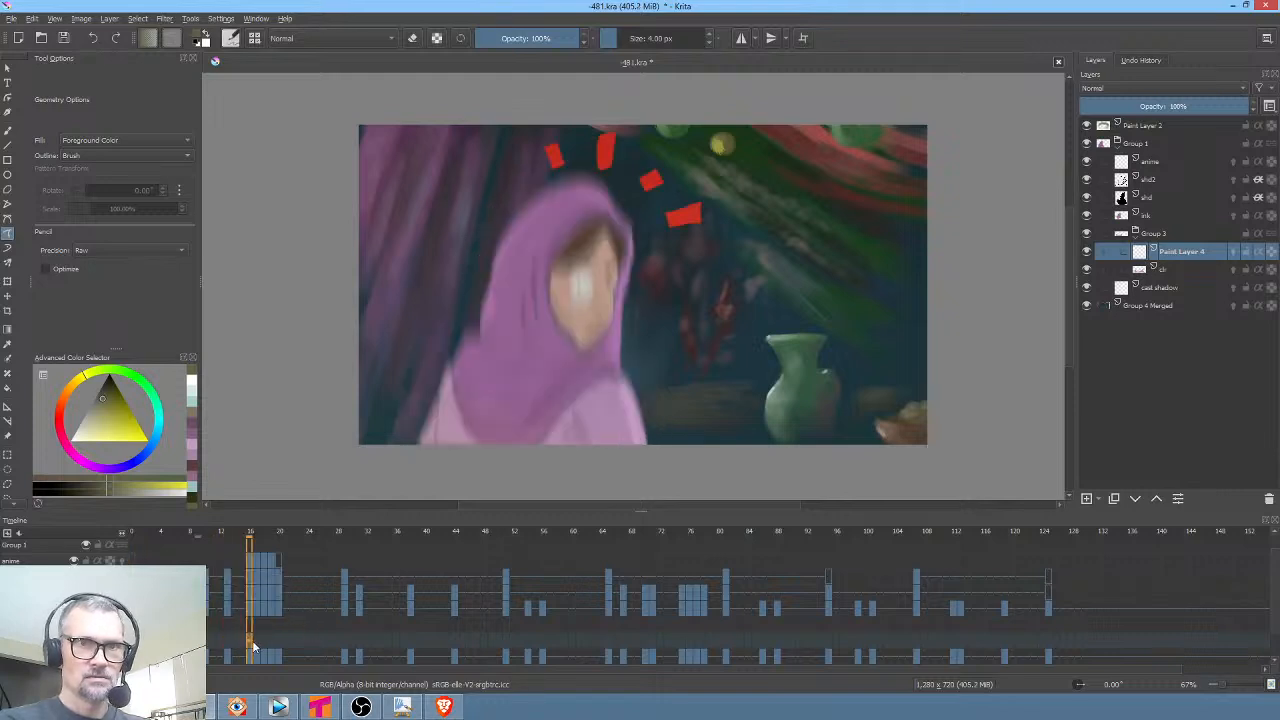
pyautogui.moveTo(251, 647); pyautogui.dragTo(505, 644)
pyautogui.click(346, 645)
pyautogui.click(505, 643)
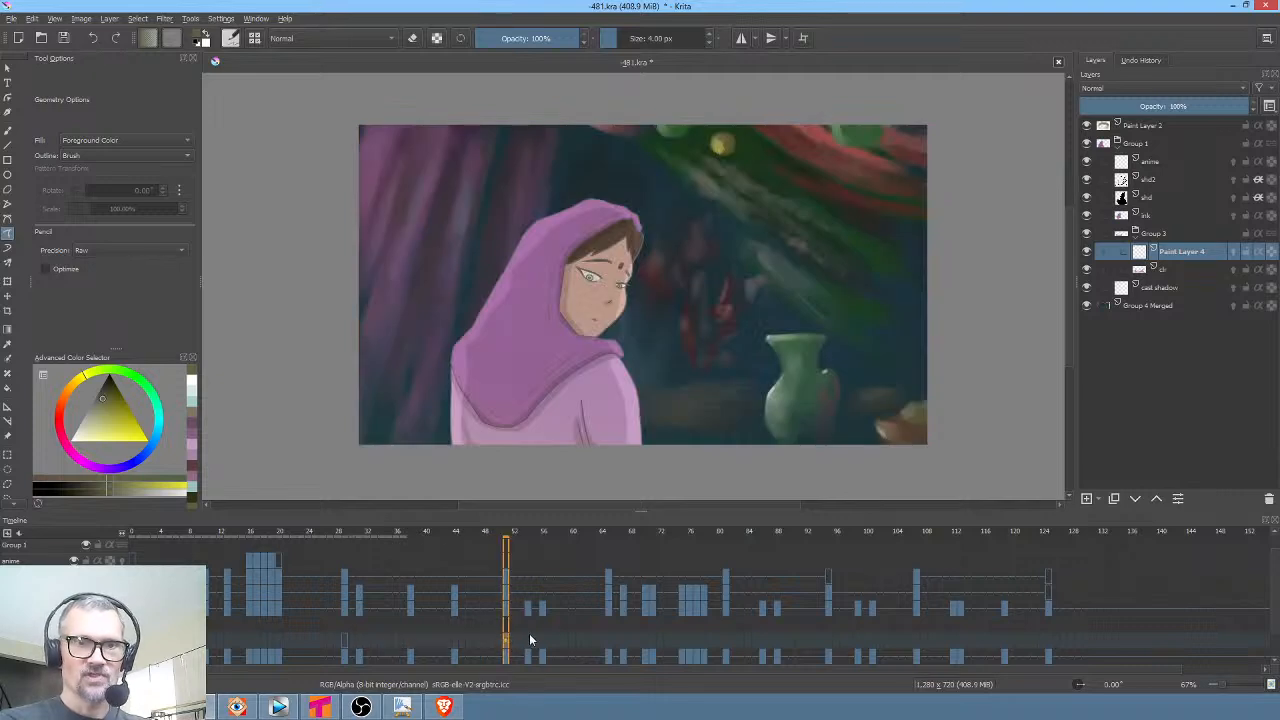
# Add blank keyframes on Paint Layer 4 at the remaining cuts between the grinning monkey shot and the woman's last close-up
pyautogui.click(609, 638)
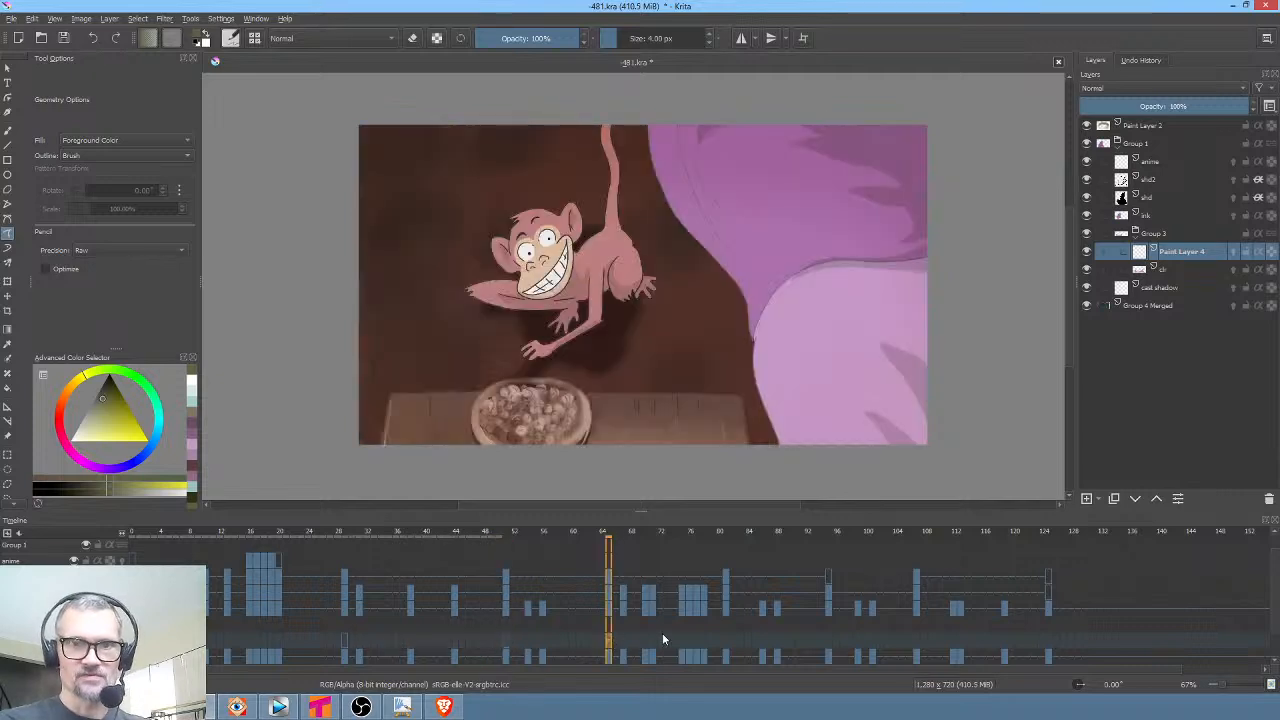
pyautogui.click(725, 640)
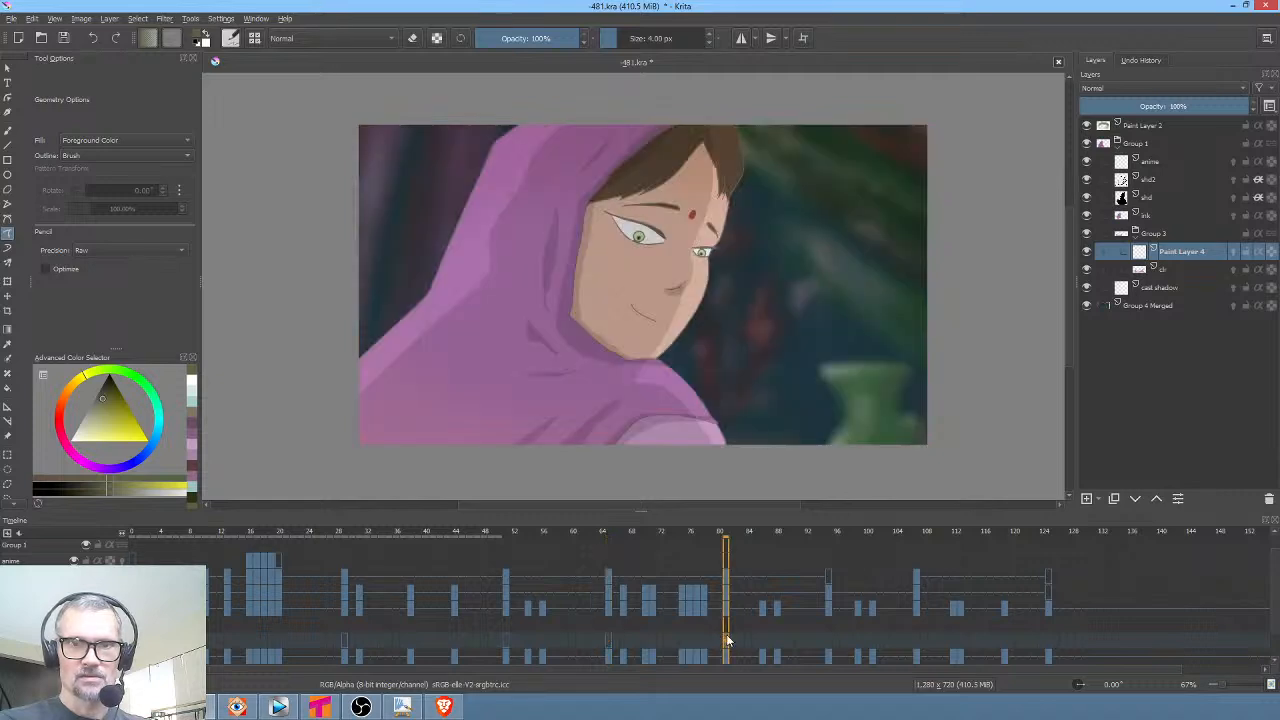
pyautogui.click(670, 637)
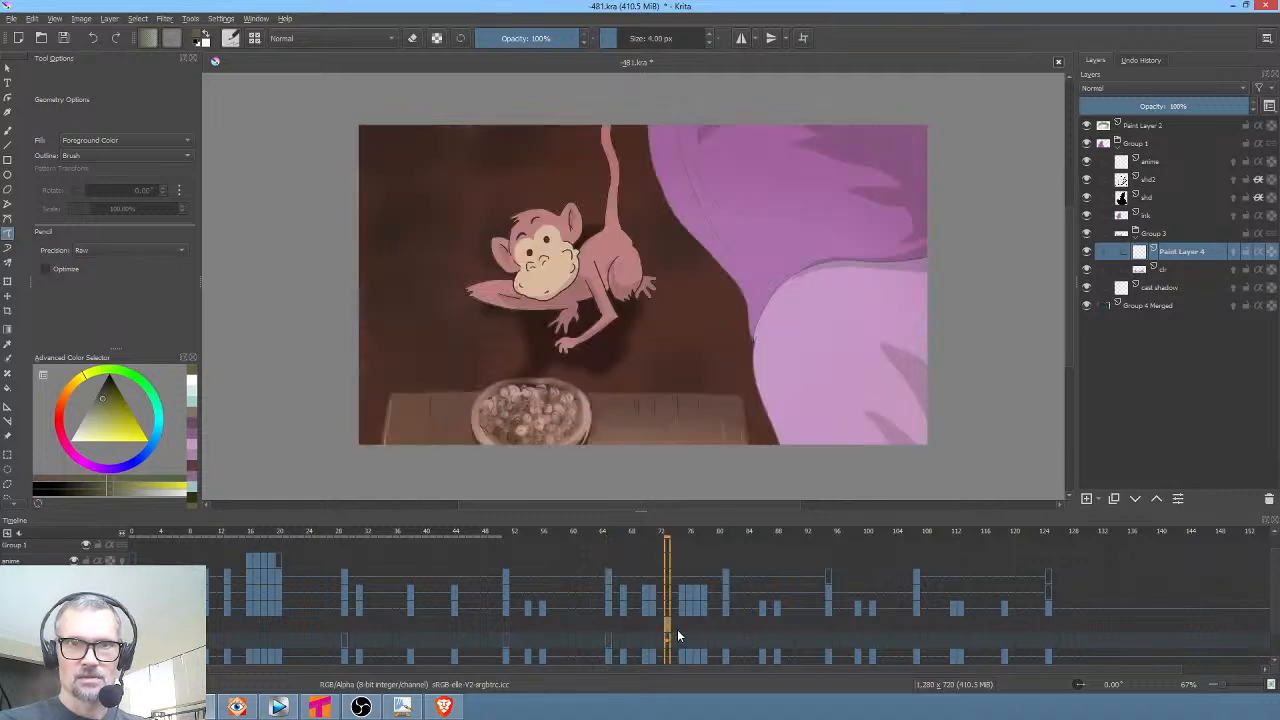
pyautogui.moveTo(620, 640); pyautogui.dragTo(693, 643)
pyautogui.click(724, 637)
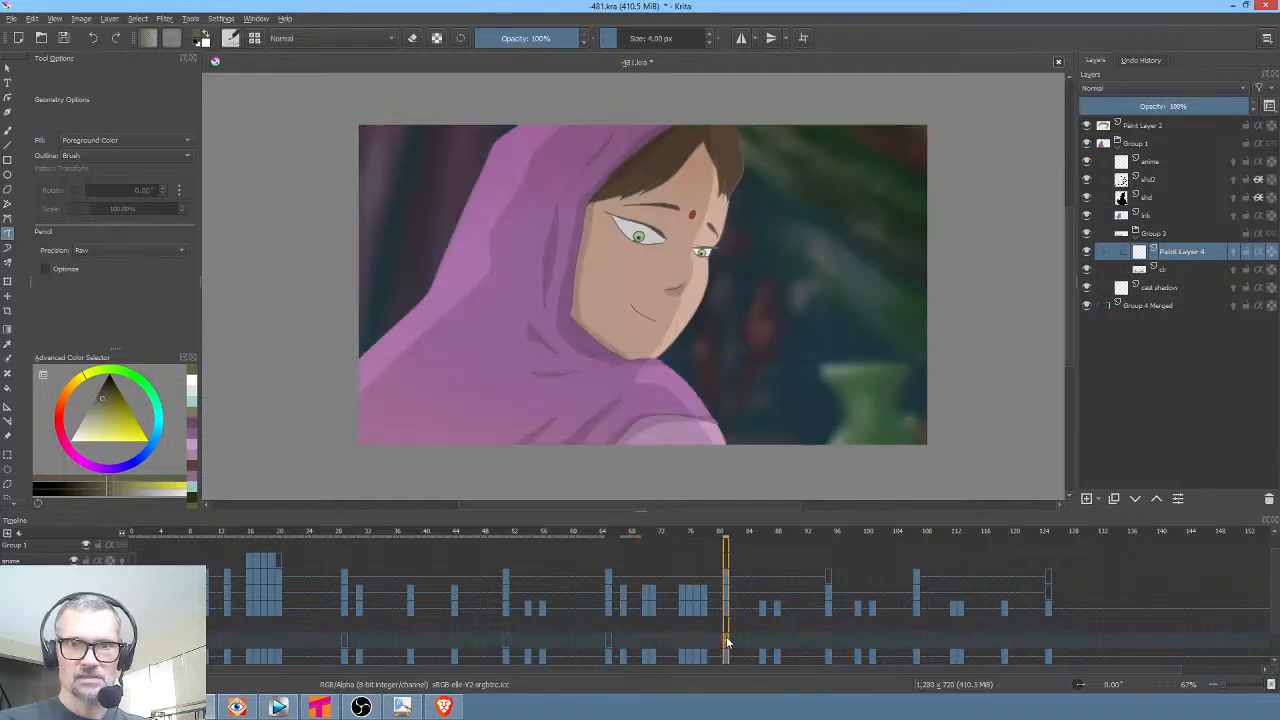
pyautogui.click(827, 641)
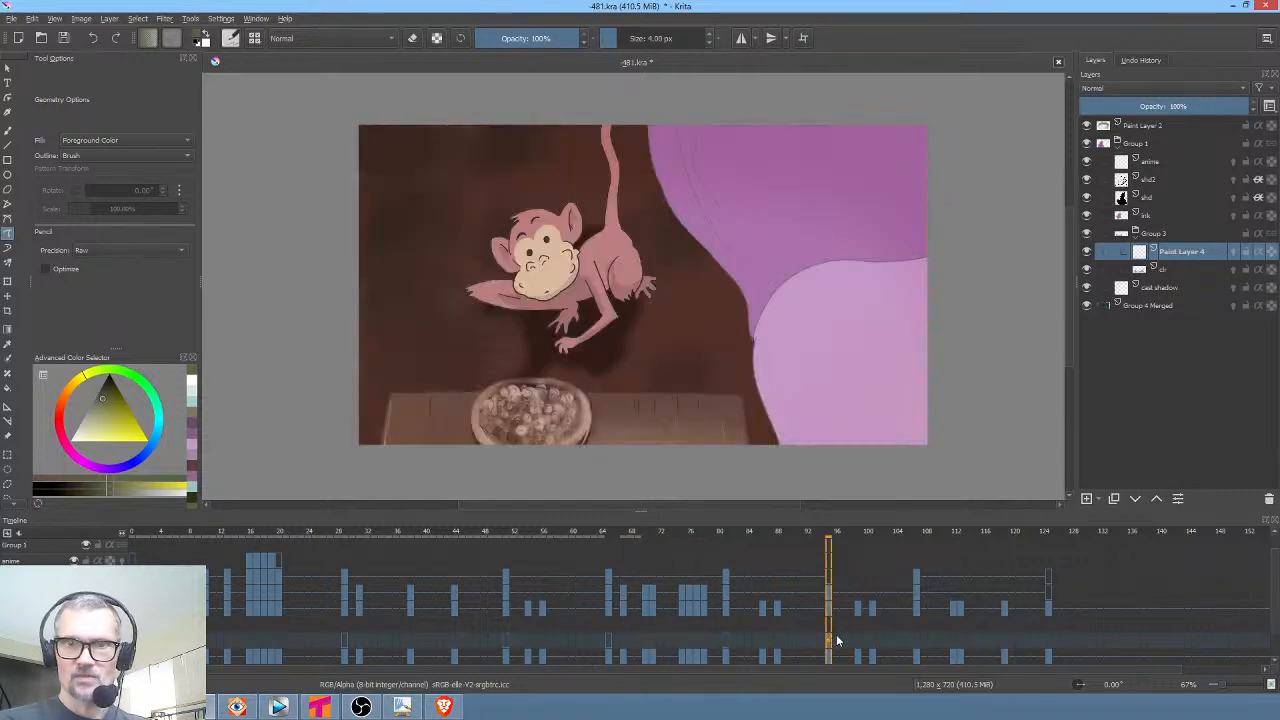
pyautogui.click(915, 641)
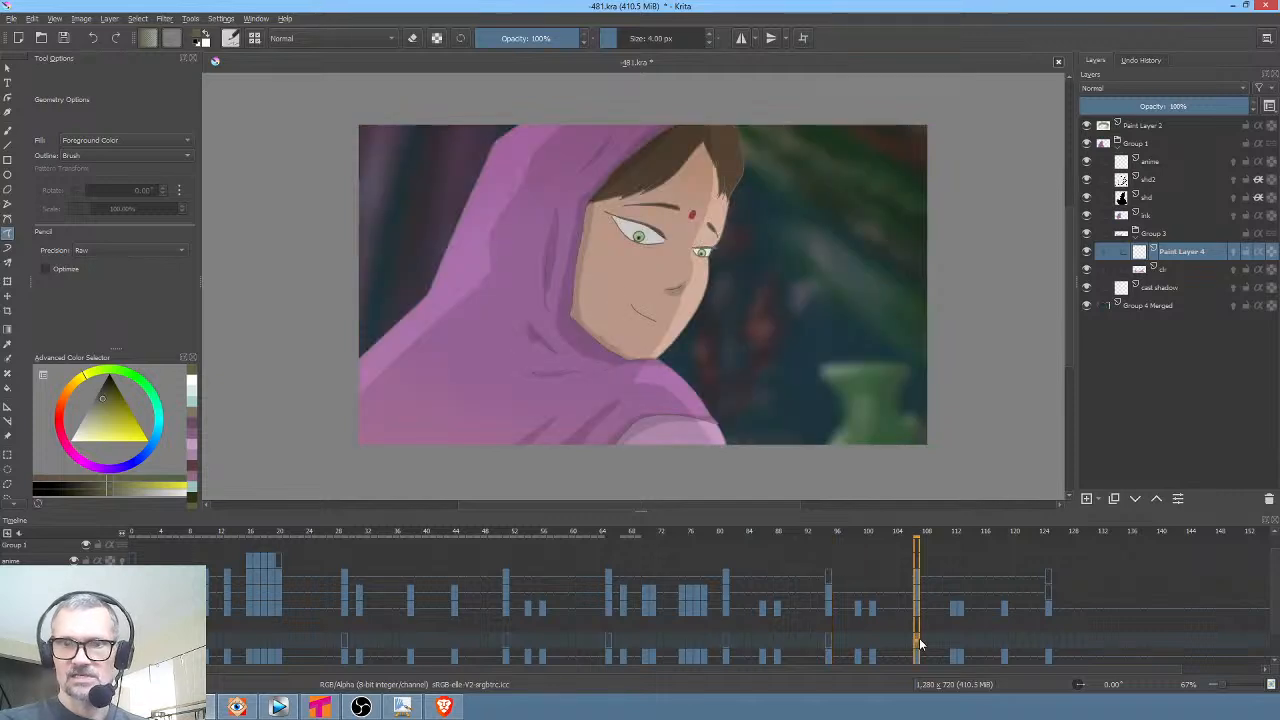
# Brush soft black shading over the upper monkey on its first shot's Paint Layer 4 keyframe, using a 600 px brush and inherited alpha
pyautogui.click(343, 641)
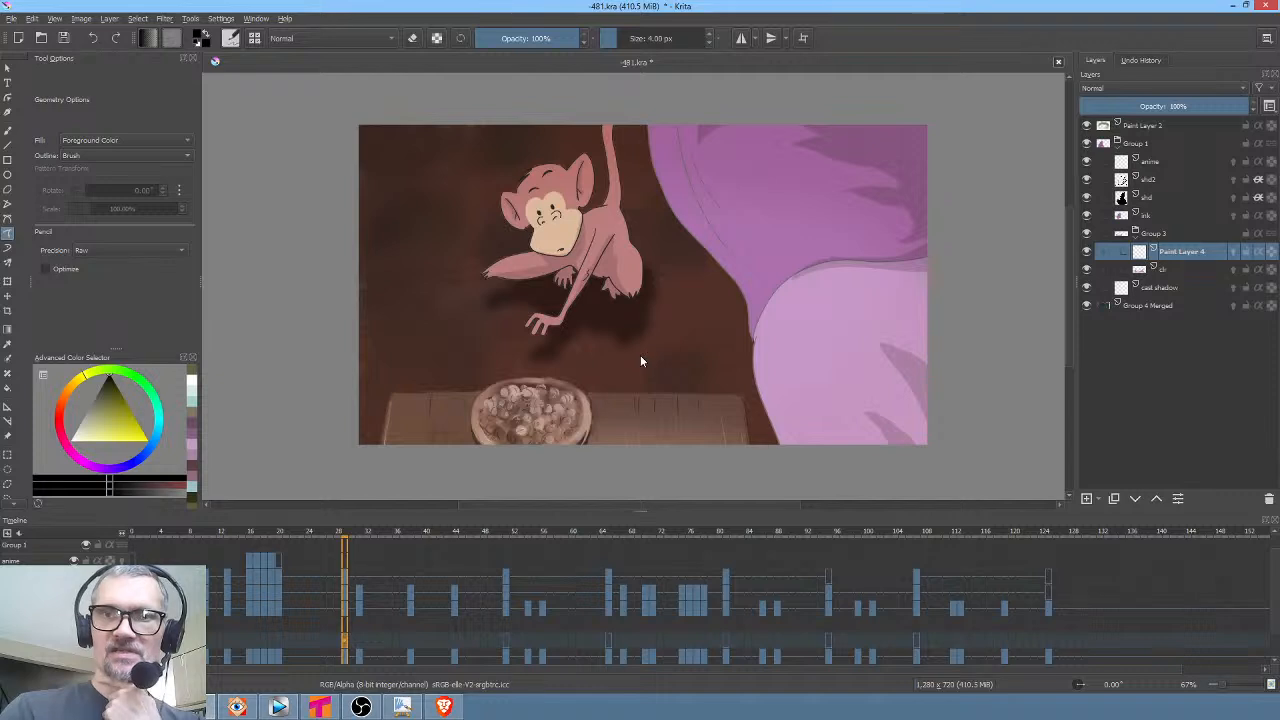
pyautogui.rightClick(714, 283)
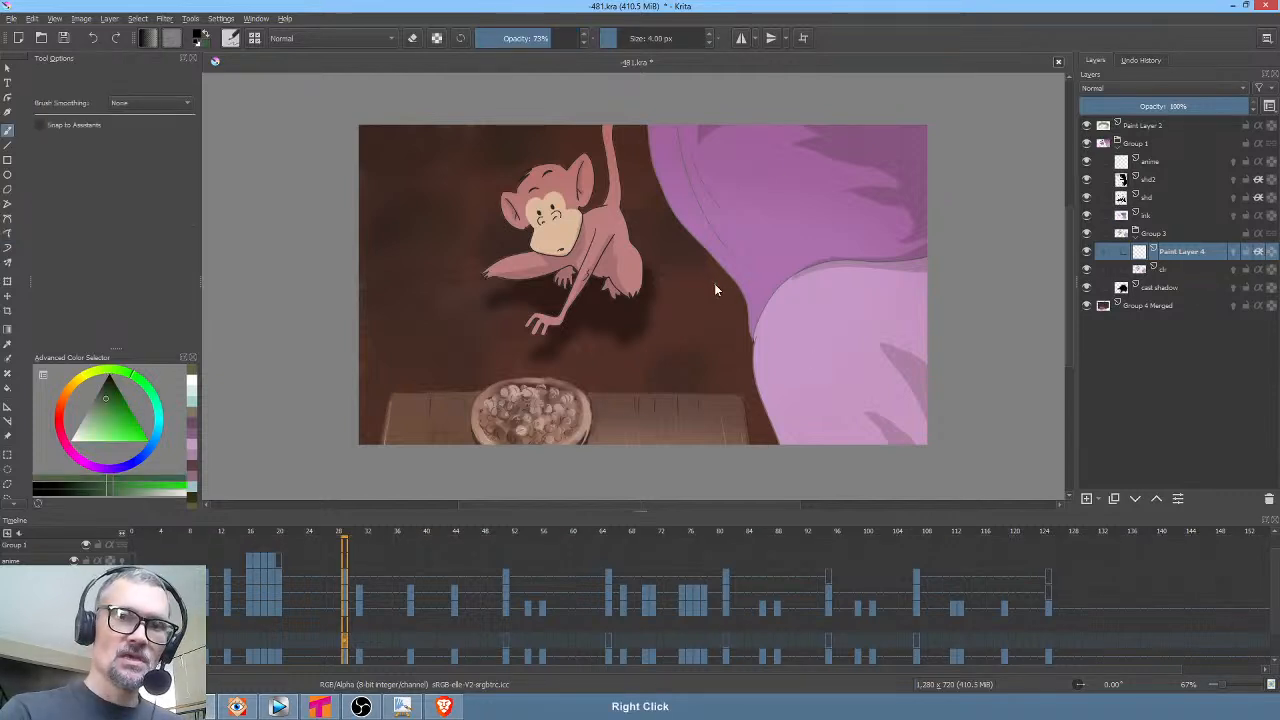
pyautogui.click(772, 232)
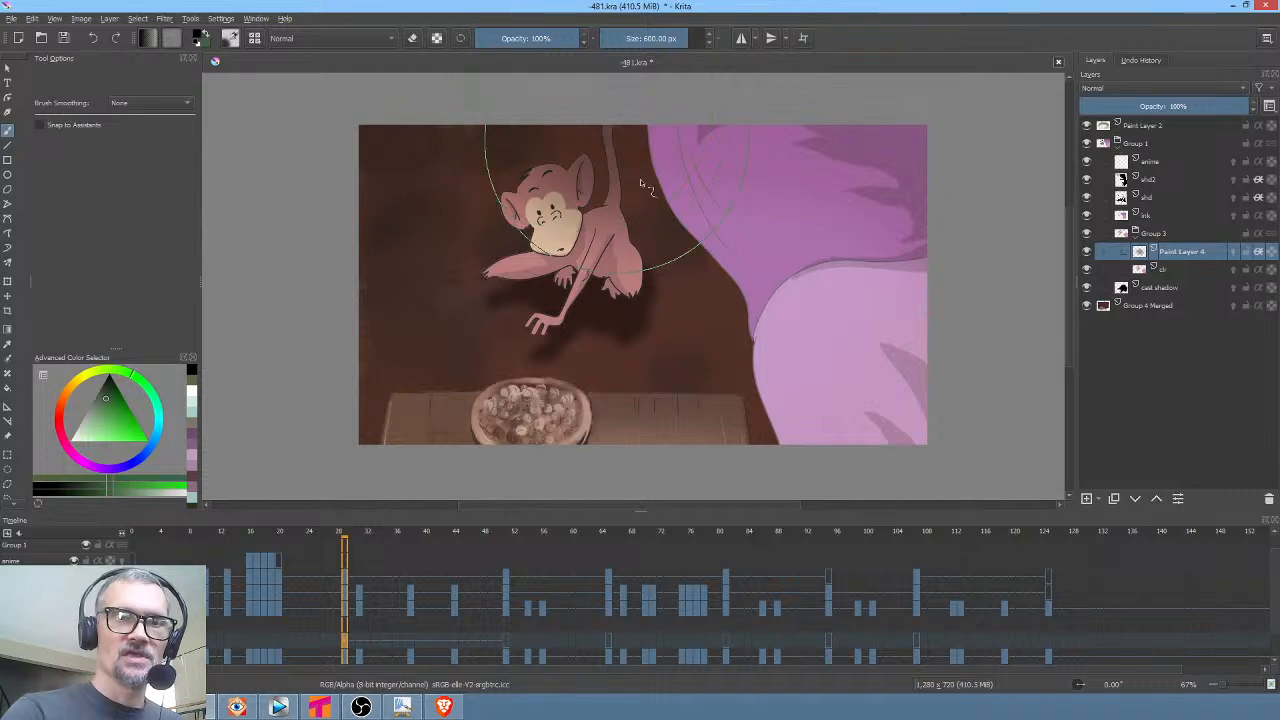
pyautogui.click(1258, 251)
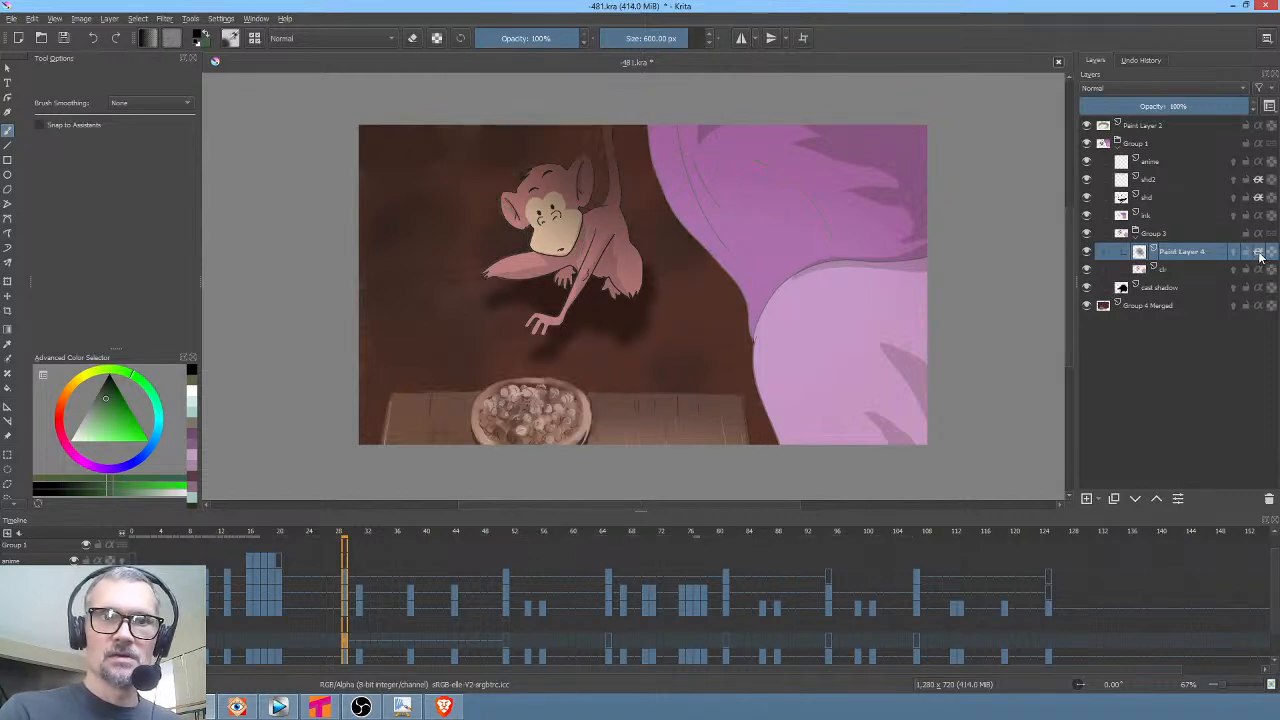
# Set Paint Layer 4 to Overlay blending and brighten the monkey's lower parts with white, using a brush of about 185 px
pyautogui.click(1151, 90)
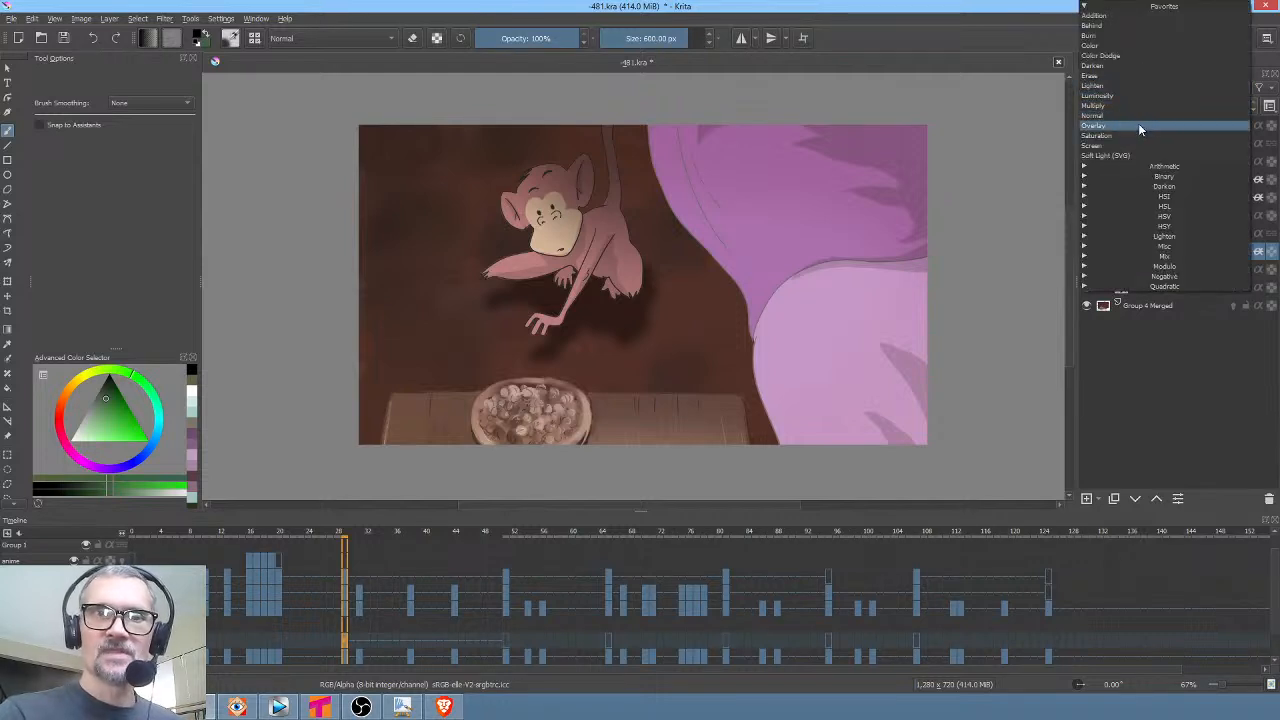
pyautogui.click(1148, 126)
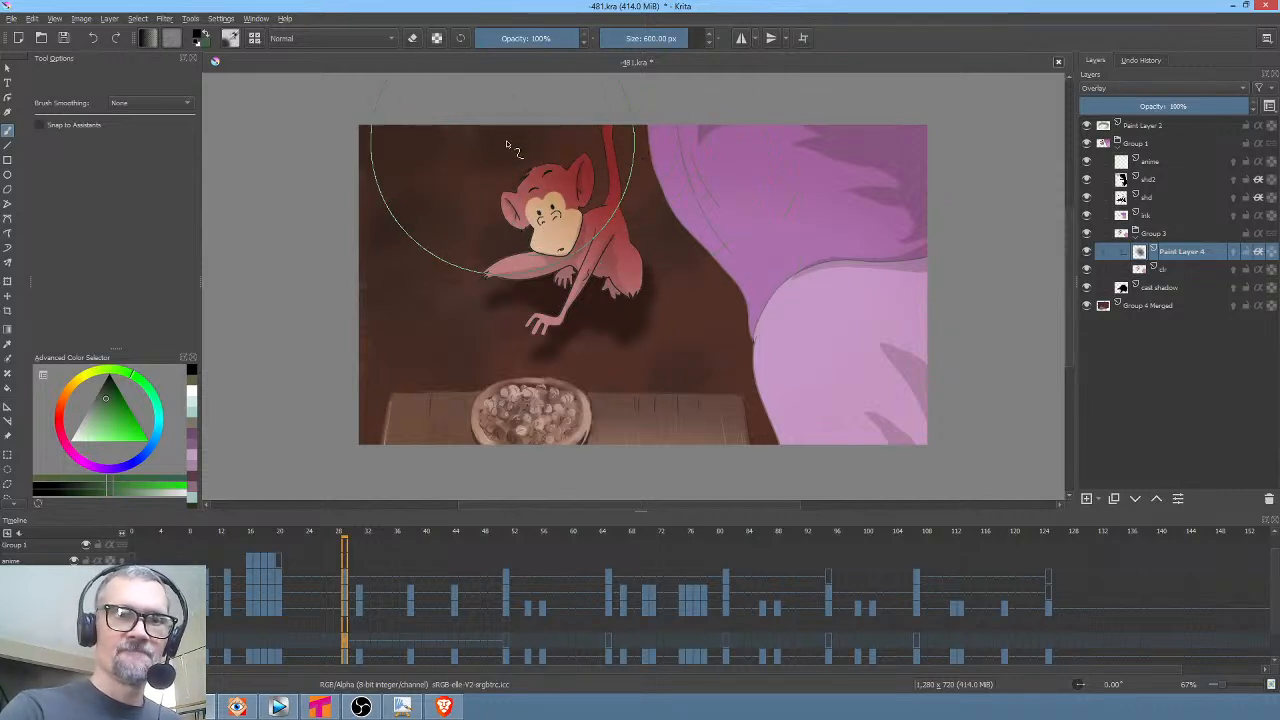
pyautogui.moveTo(531, 252); pyautogui.dragTo(445, 262)
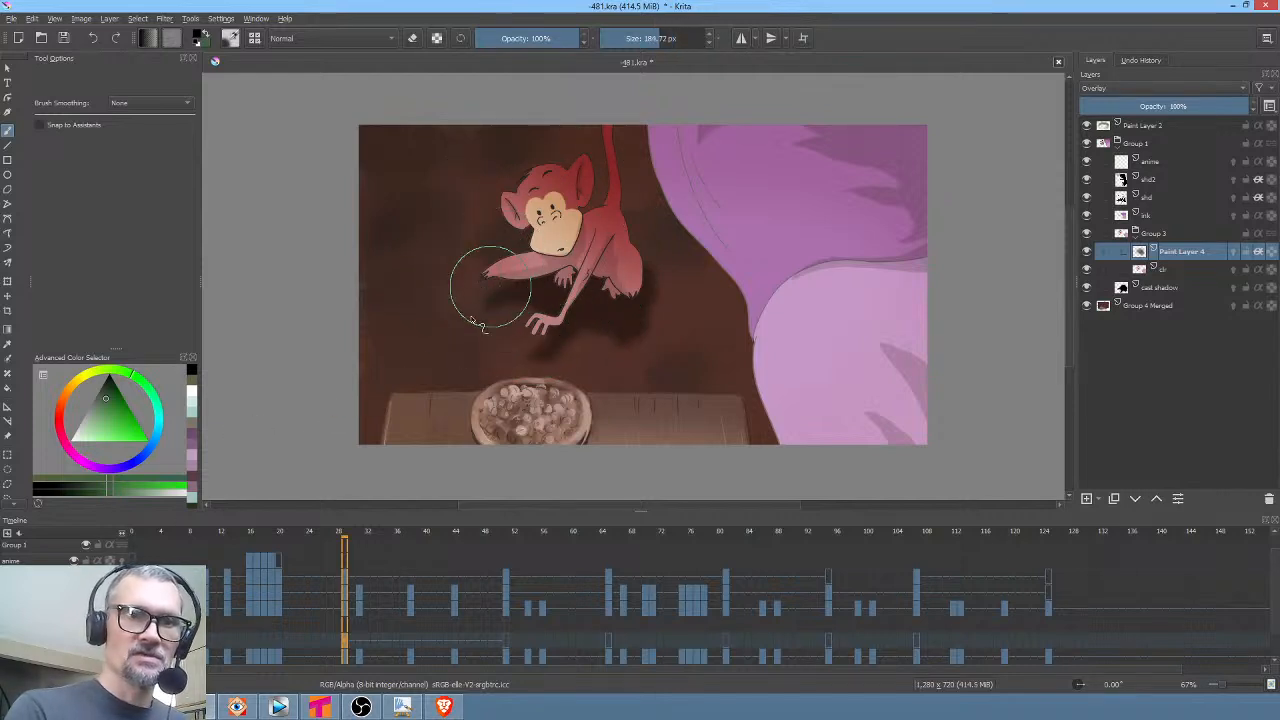
pyautogui.moveTo(107, 398); pyautogui.dragTo(70, 440)
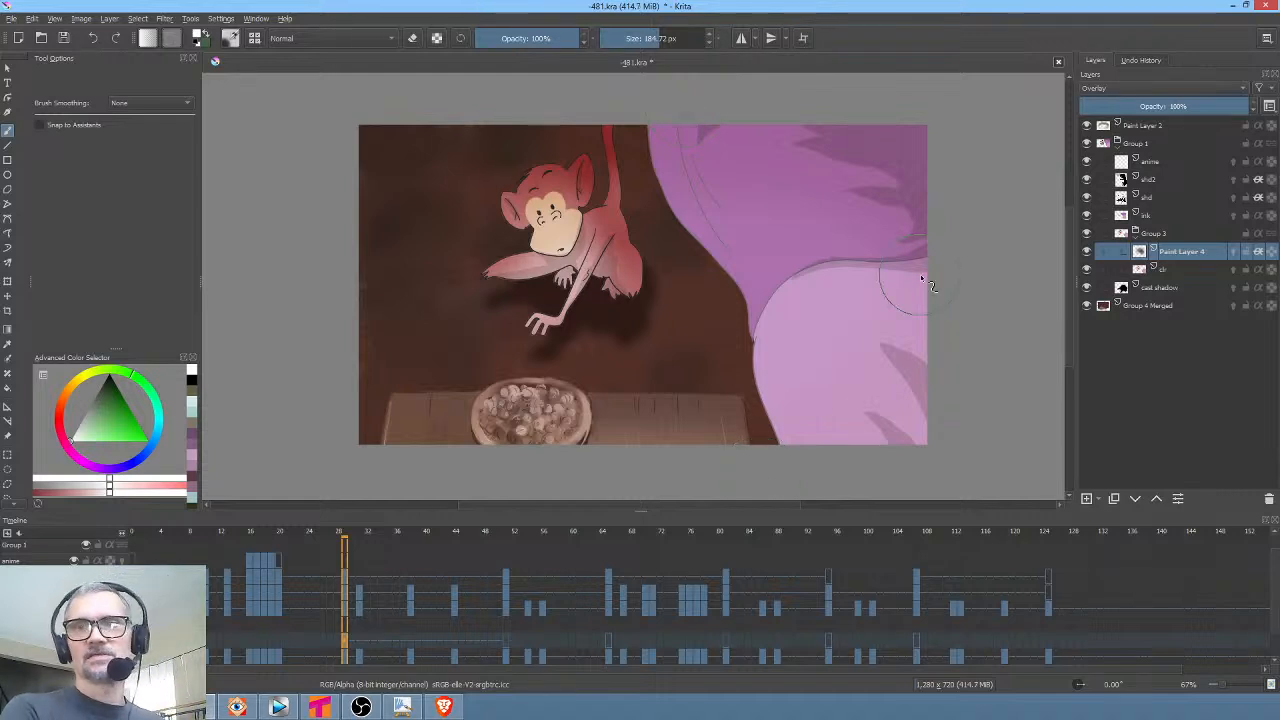
# Compare the monkey's shading at low layer strengths and set Paint Layer 4's opacity to 74%
pyautogui.moveTo(1220, 106); pyautogui.dragTo(1041, 128)
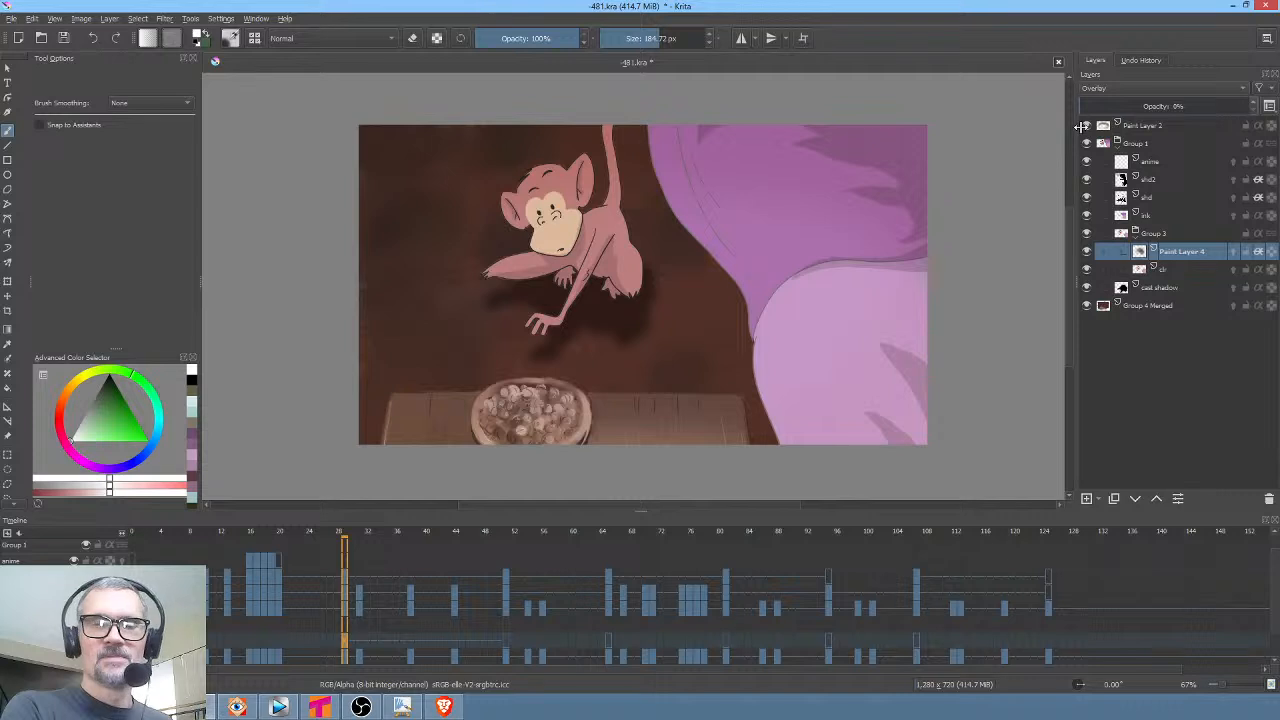
pyautogui.moveTo(1081, 126); pyautogui.dragTo(1092, 126)
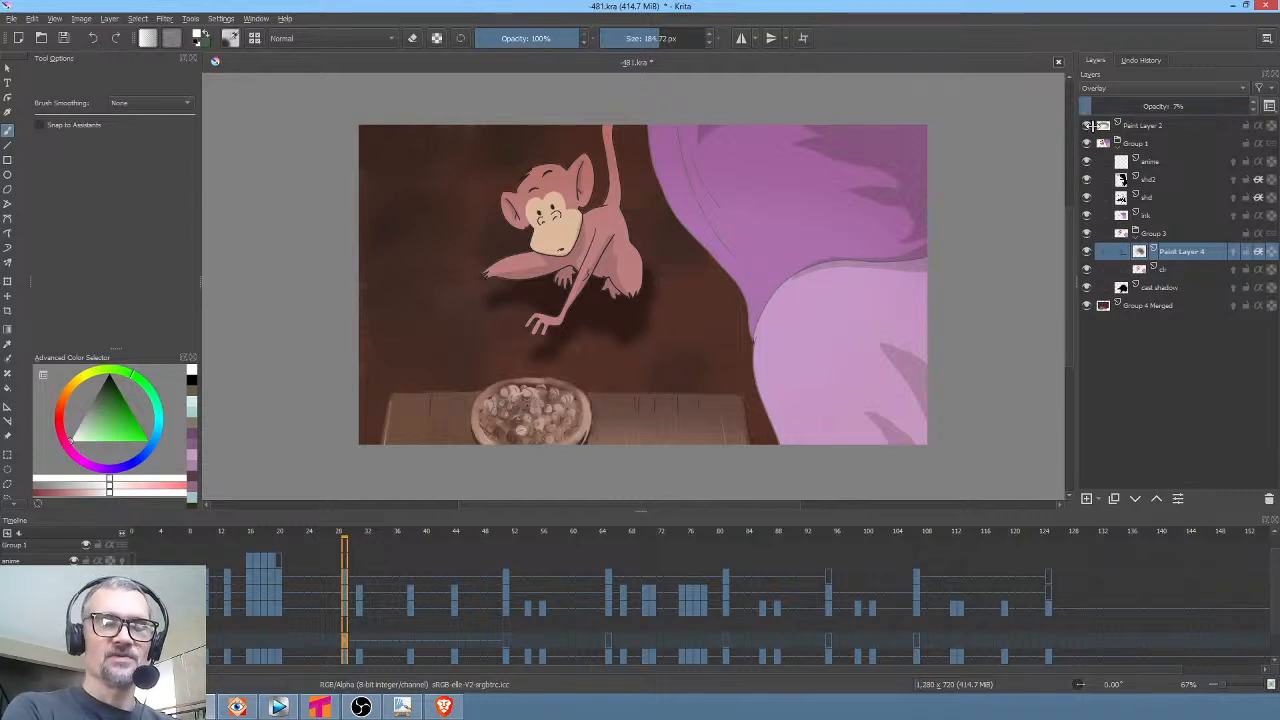
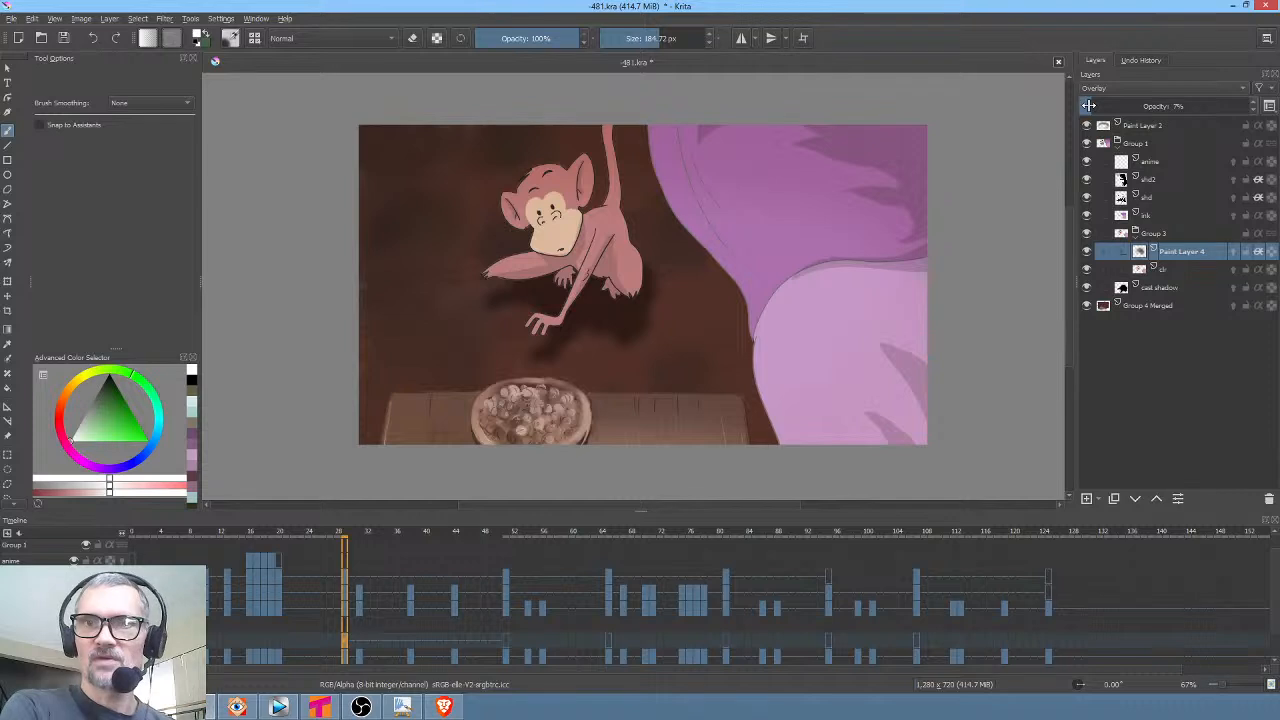
pyautogui.moveTo(1088, 105); pyautogui.dragTo(1206, 118)
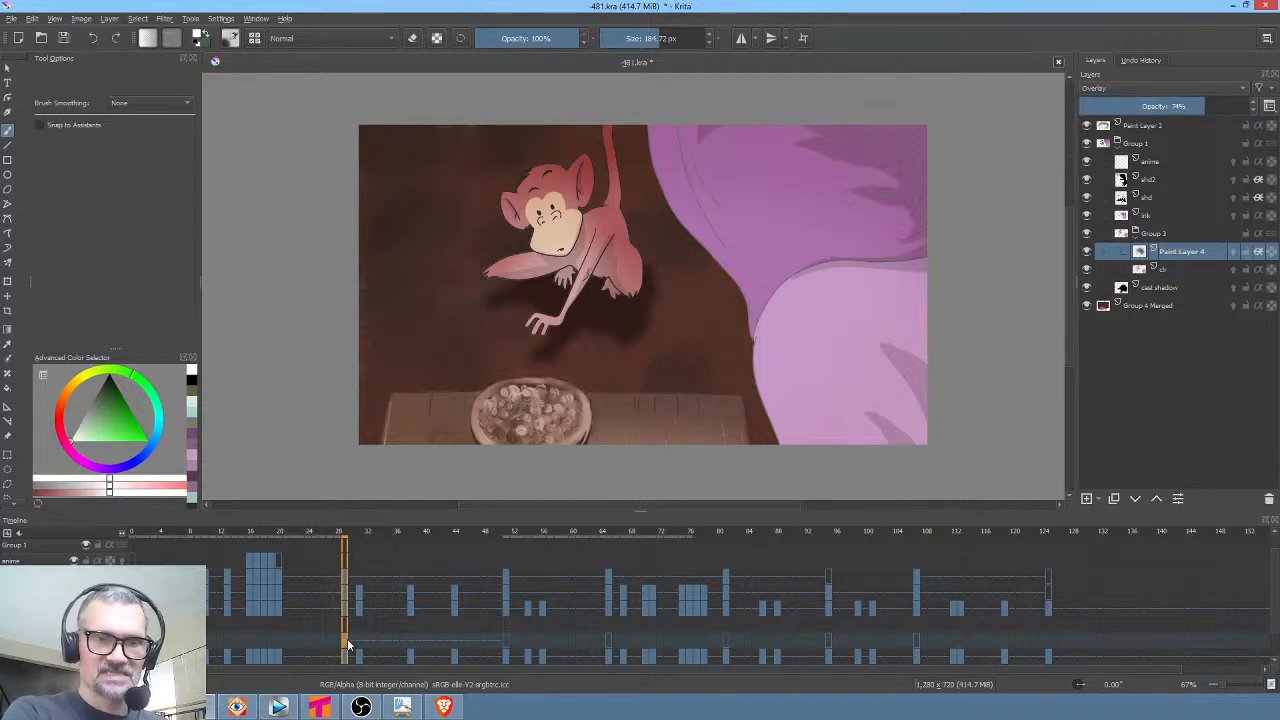
# Copy Paint Layer 4's shading keyframe from the first monkey shot to the start of the grinning monkey shot
pyautogui.moveTo(347, 640); pyautogui.dragTo(613, 648)
pyautogui.click(613, 648)
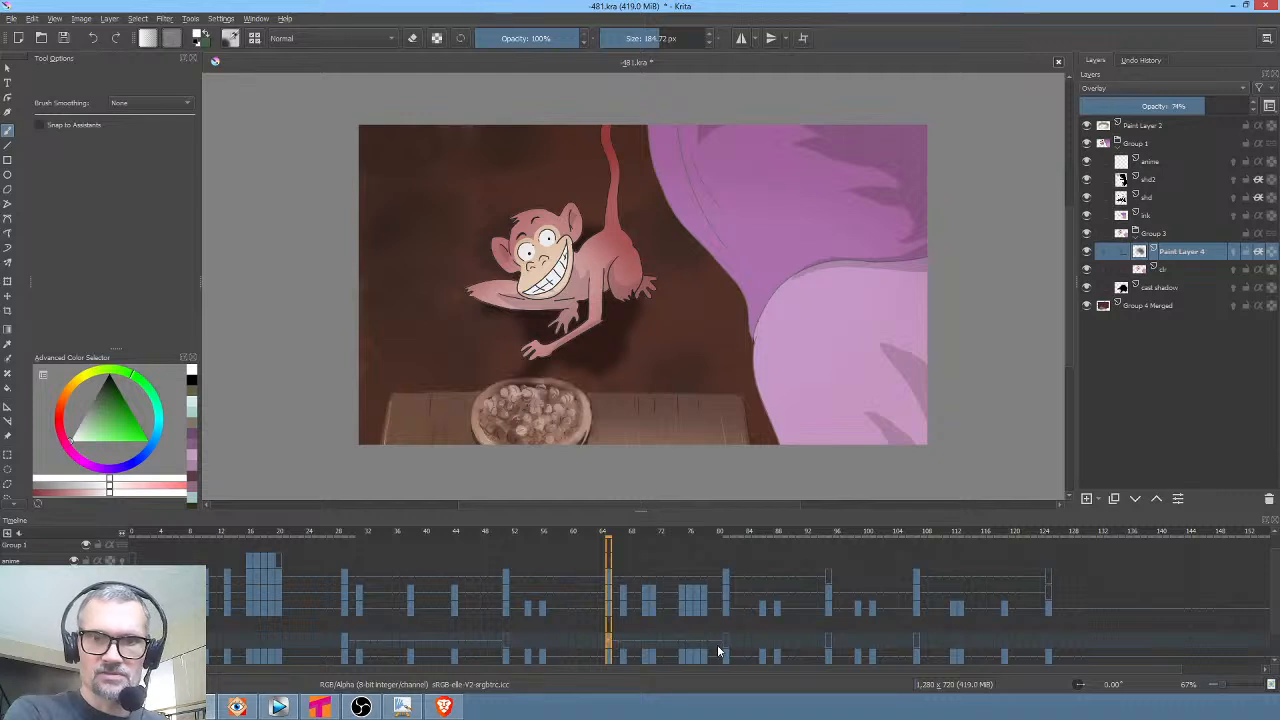
# Set Paint Layer 4's opacity to 75% and darken the monkey with black on the keyframe around frame 95
pyautogui.moveTo(607, 640); pyautogui.dragTo(825, 640)
pyautogui.click(825, 640)
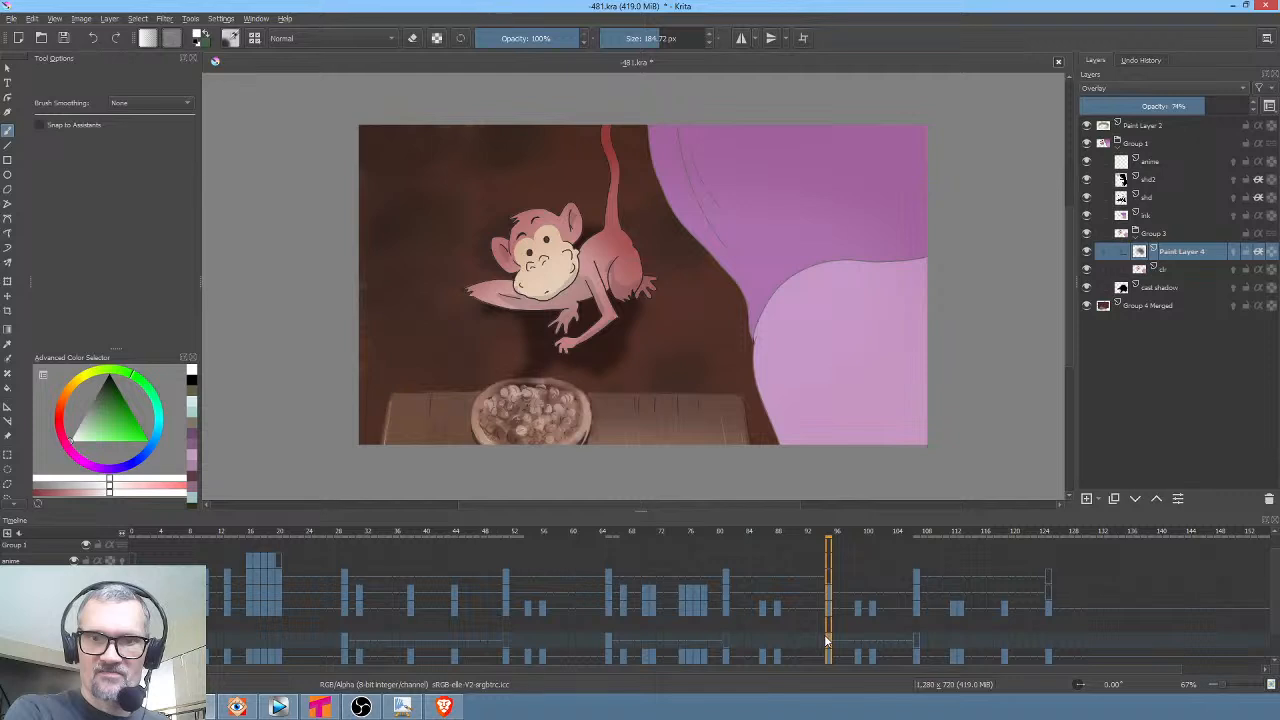
pyautogui.click(916, 645)
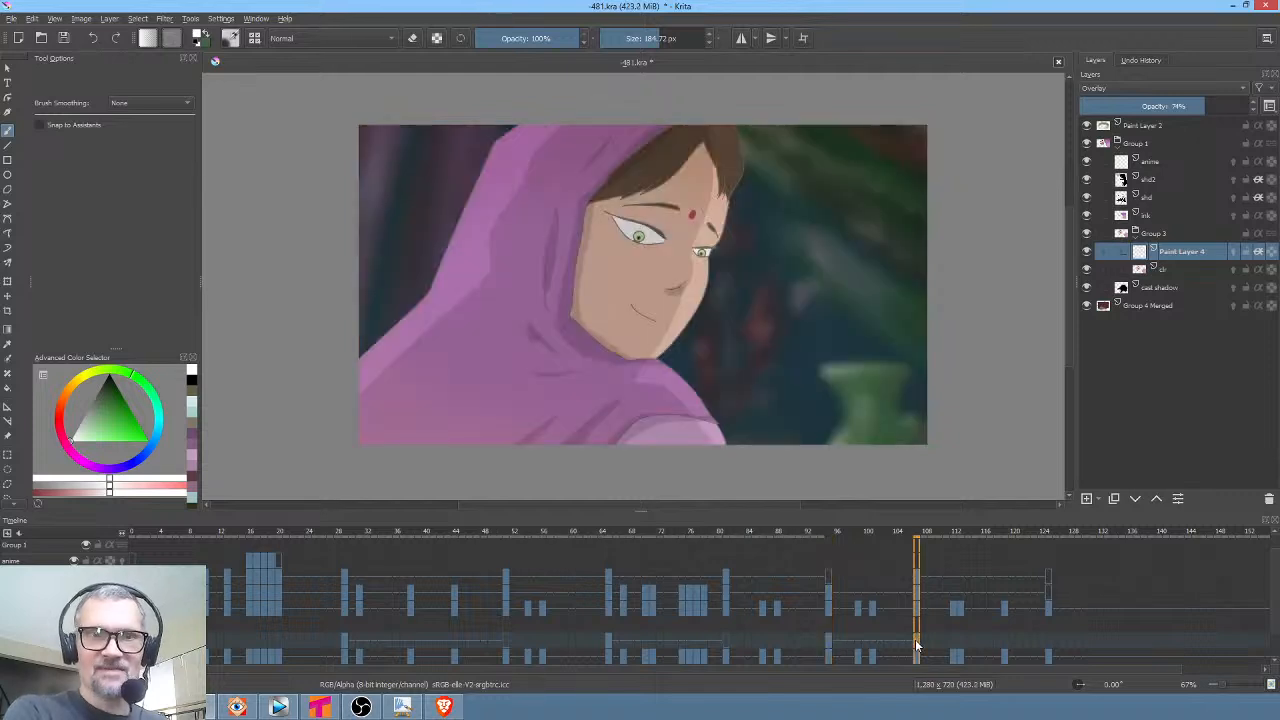
pyautogui.click(828, 641)
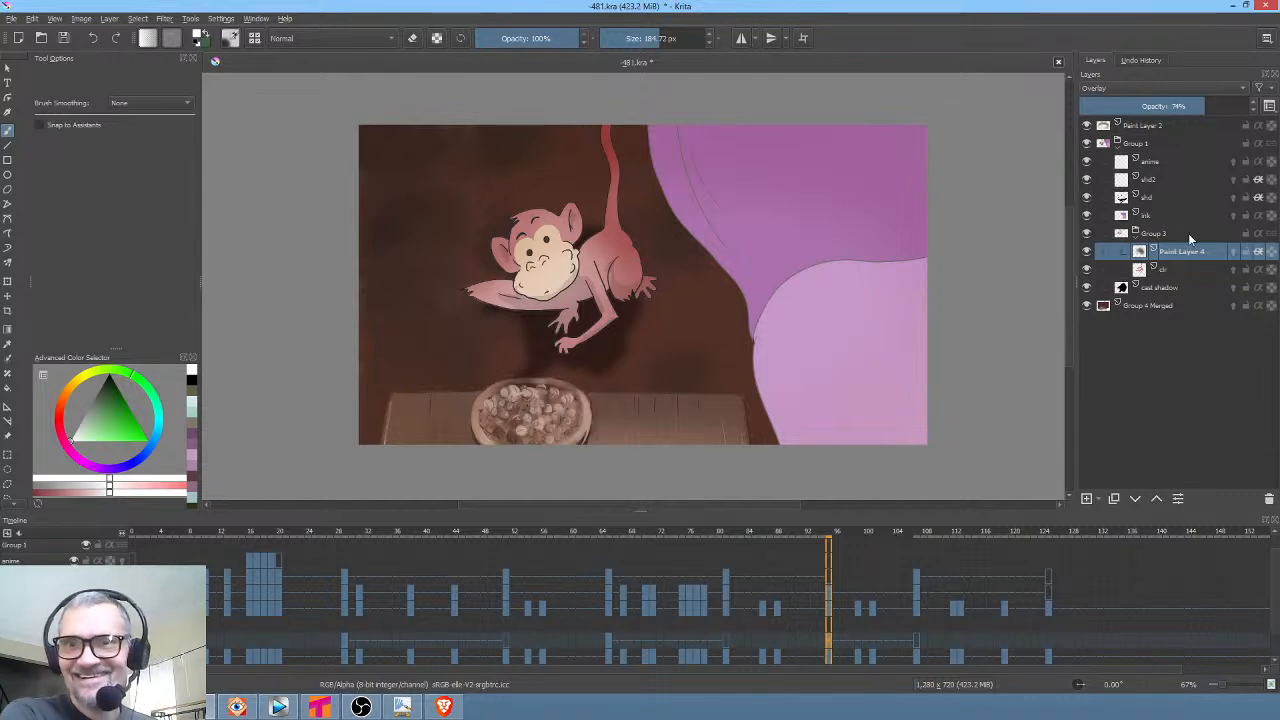
pyautogui.moveTo(1205, 110)
pyautogui.mouseDown()
pyautogui.moveTo(1150, 108)
pyautogui.moveTo(1223, 114)
pyautogui.moveTo(1207, 116)
pyautogui.mouseUp()
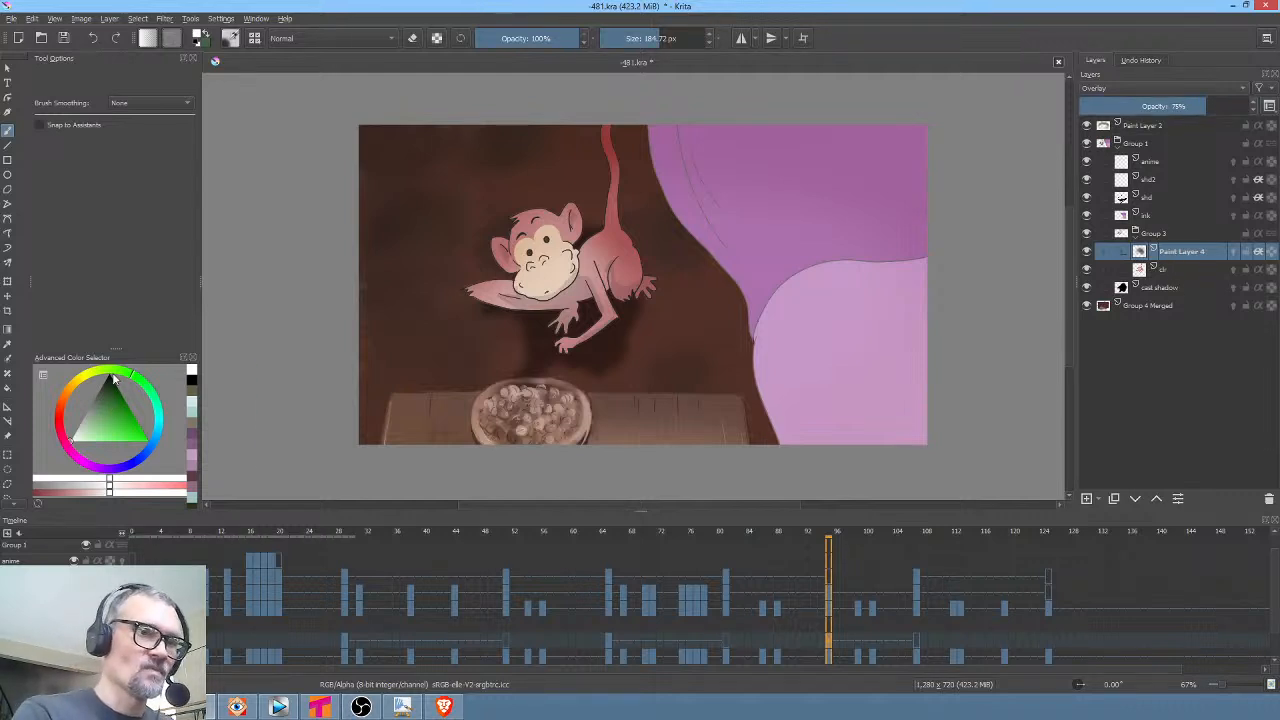
pyautogui.press('d')
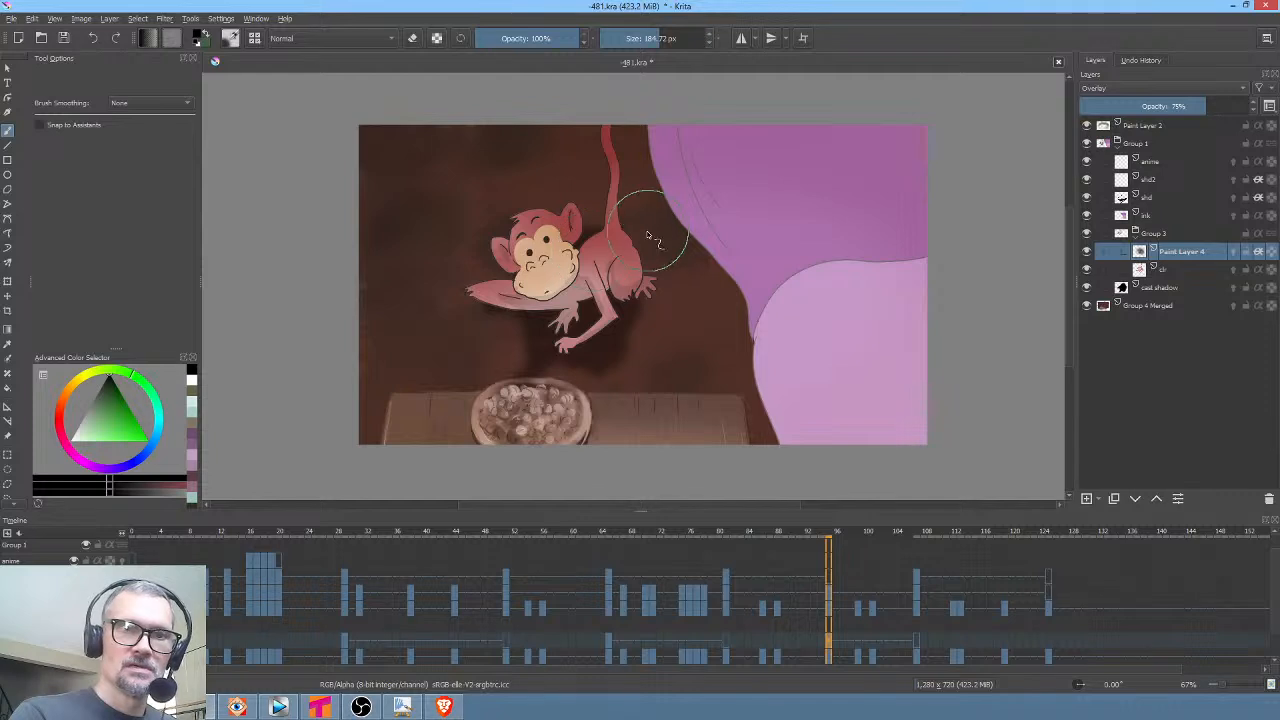
# Deepen the monkey's overlay shading with black on the keyframes around frames 65 and 29
pyautogui.click(609, 636)
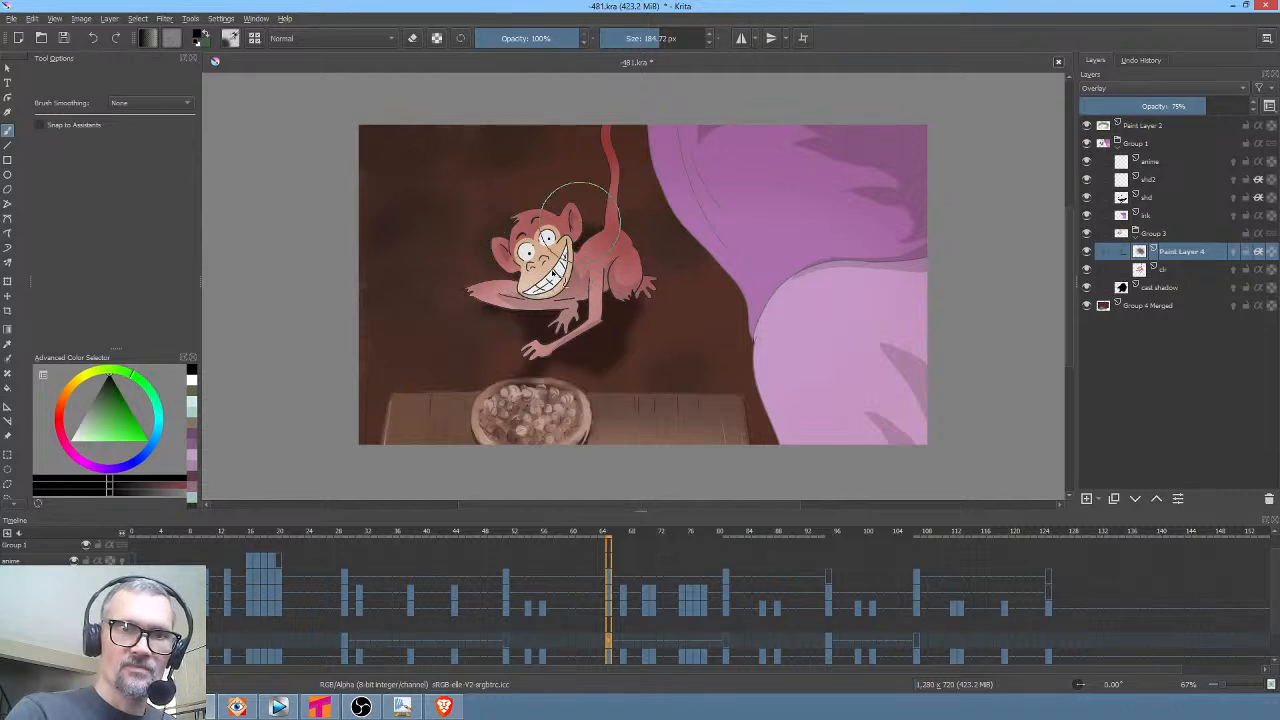
pyautogui.click(343, 638)
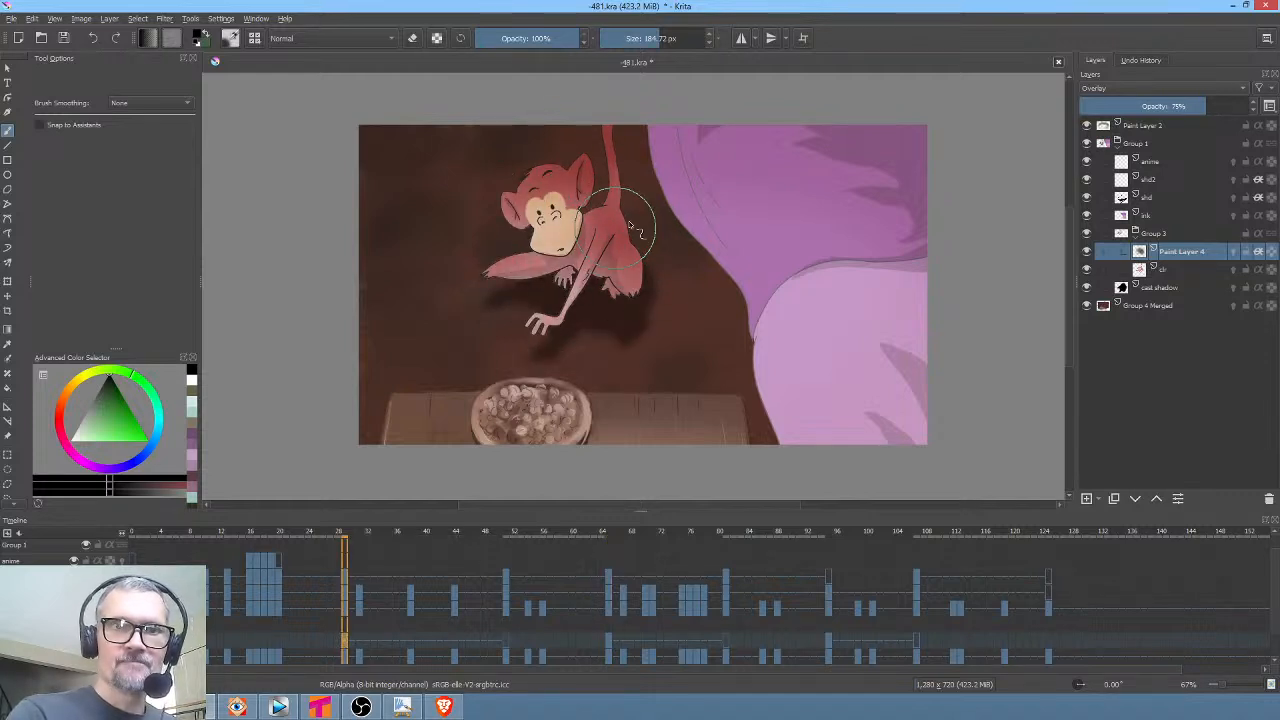
pyautogui.click(610, 636)
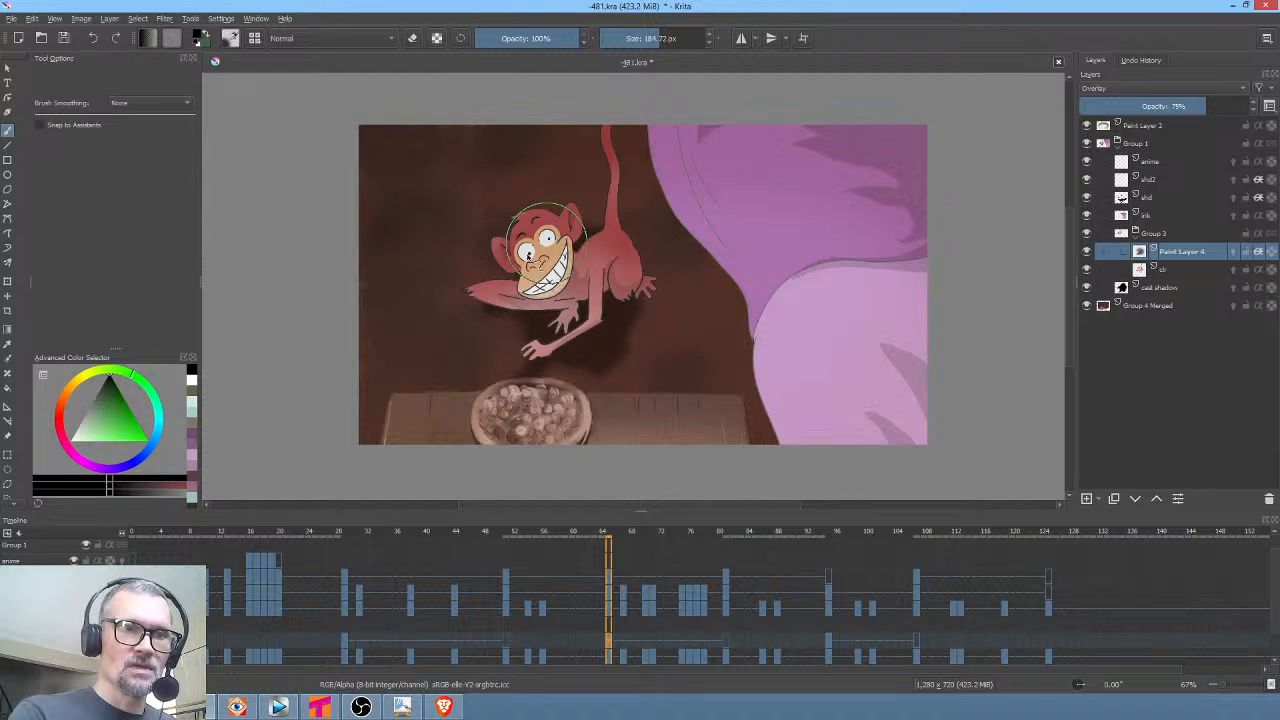
# Lighten the monkey's head with white around frame 65, then check the overlay with Paint Layer 4's alpha inheritance switched off and on
pyautogui.moveTo(107, 422); pyautogui.dragTo(69, 439)
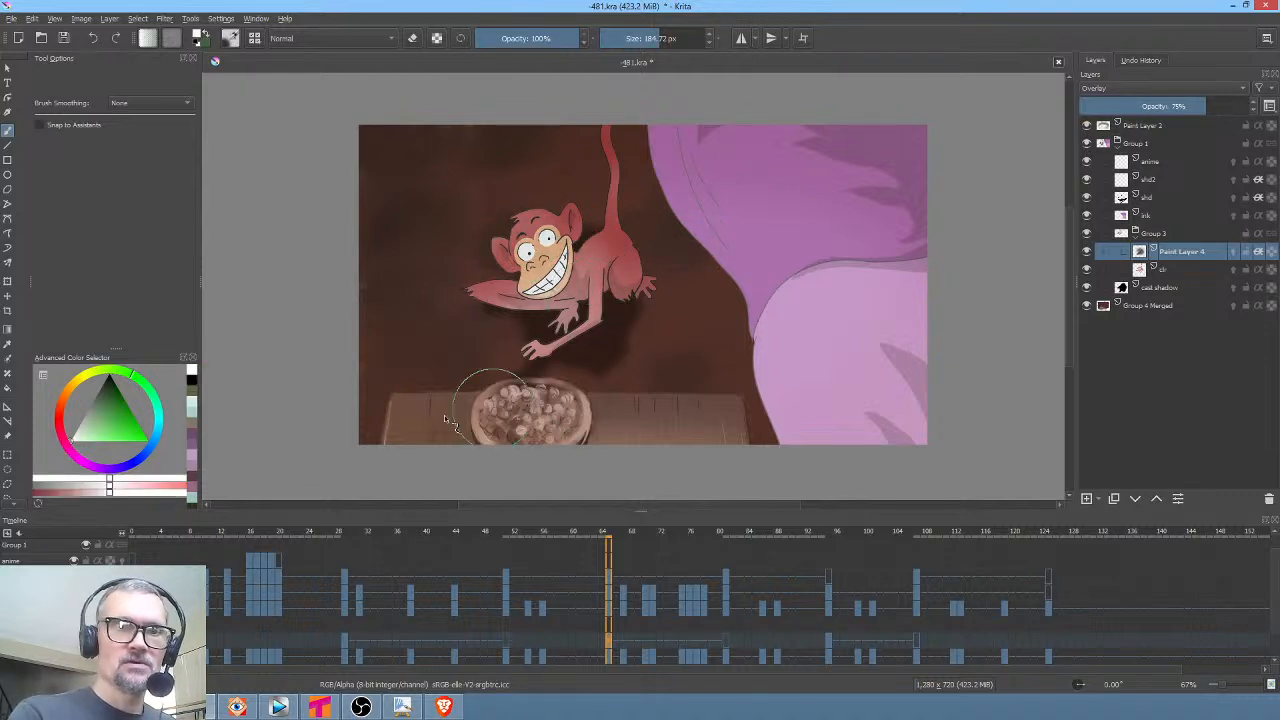
pyautogui.click(100, 413)
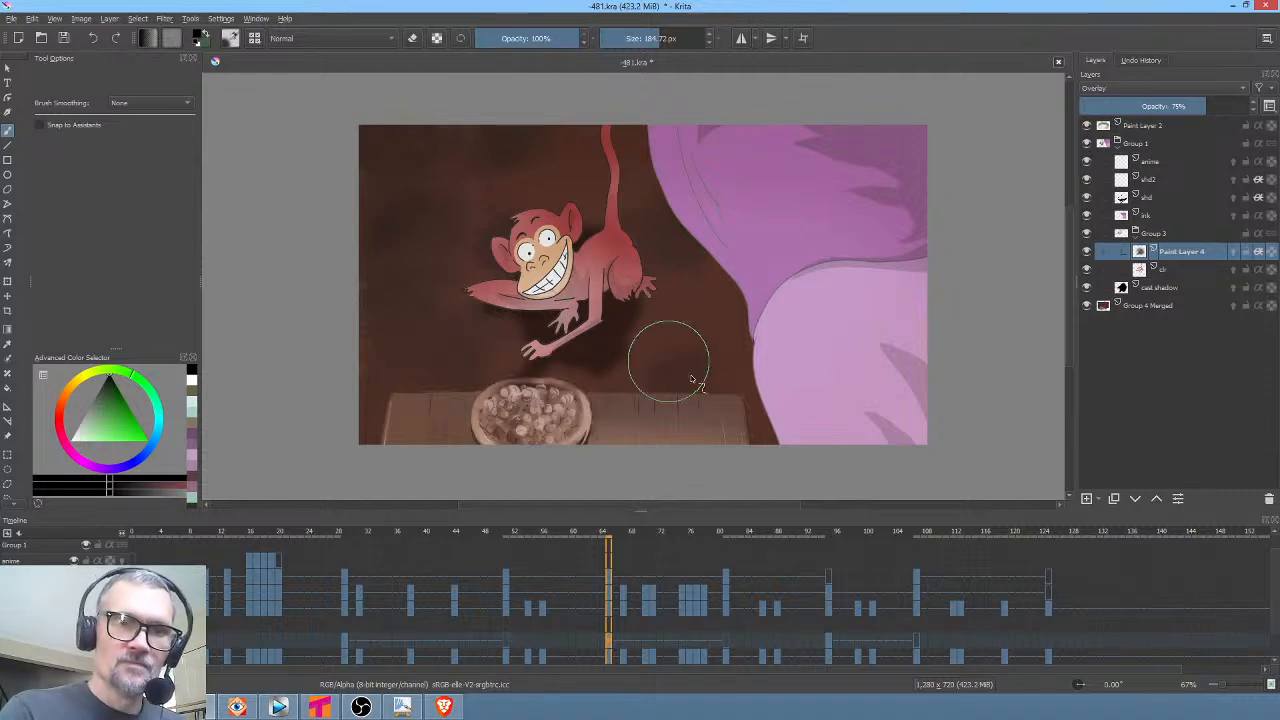
pyautogui.click(1257, 253)
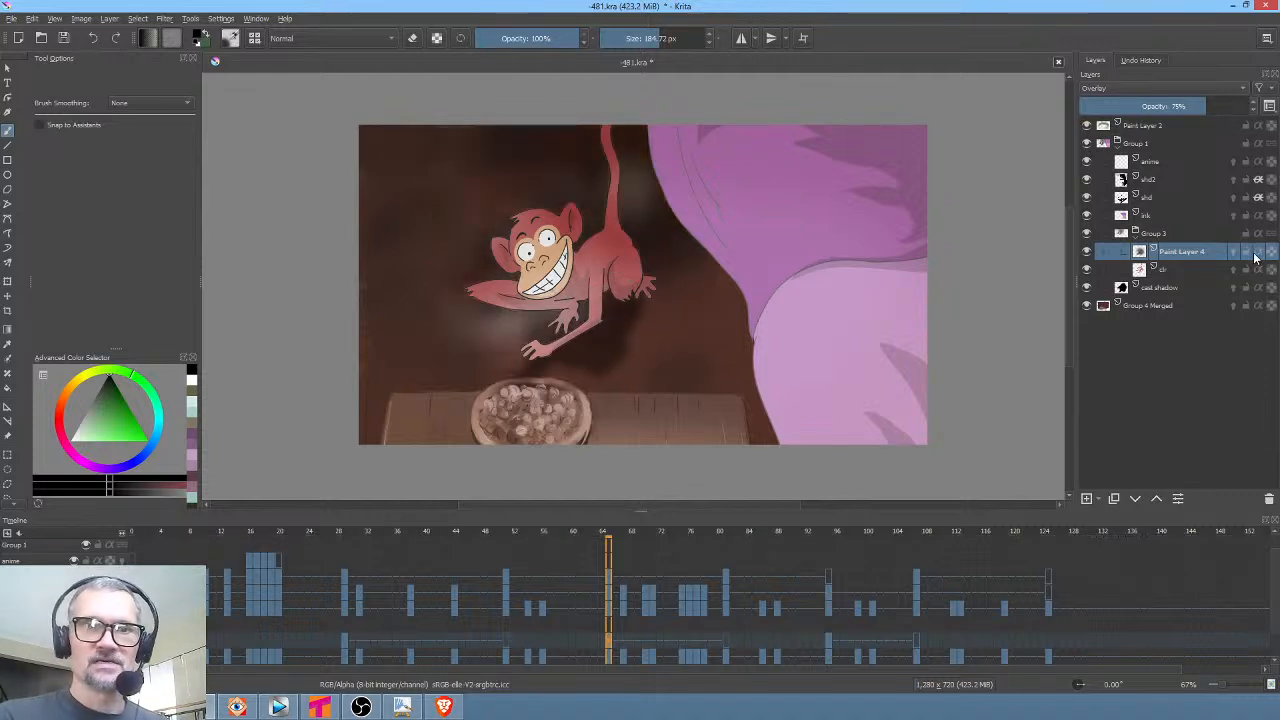
pyautogui.click(1258, 253)
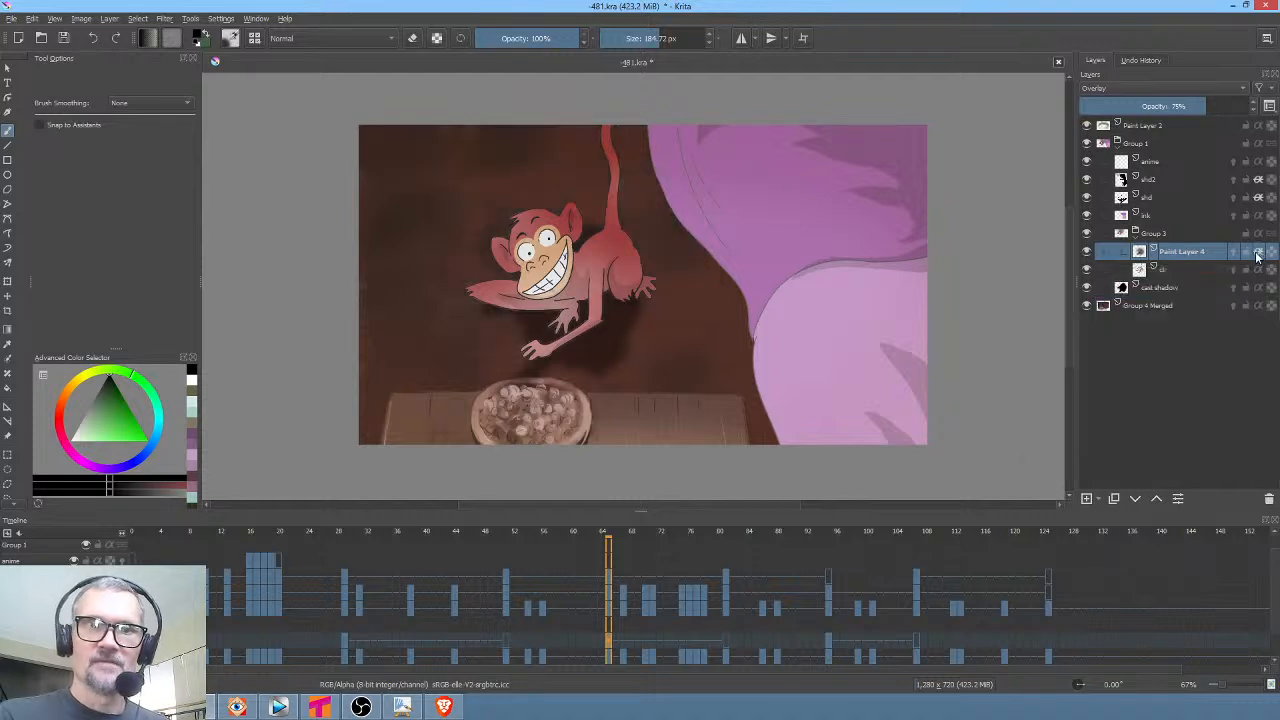
# Darken the monkey with black around frame 95 and compare its shading with the keyframes around frames 65 and 29
pyautogui.click(830, 637)
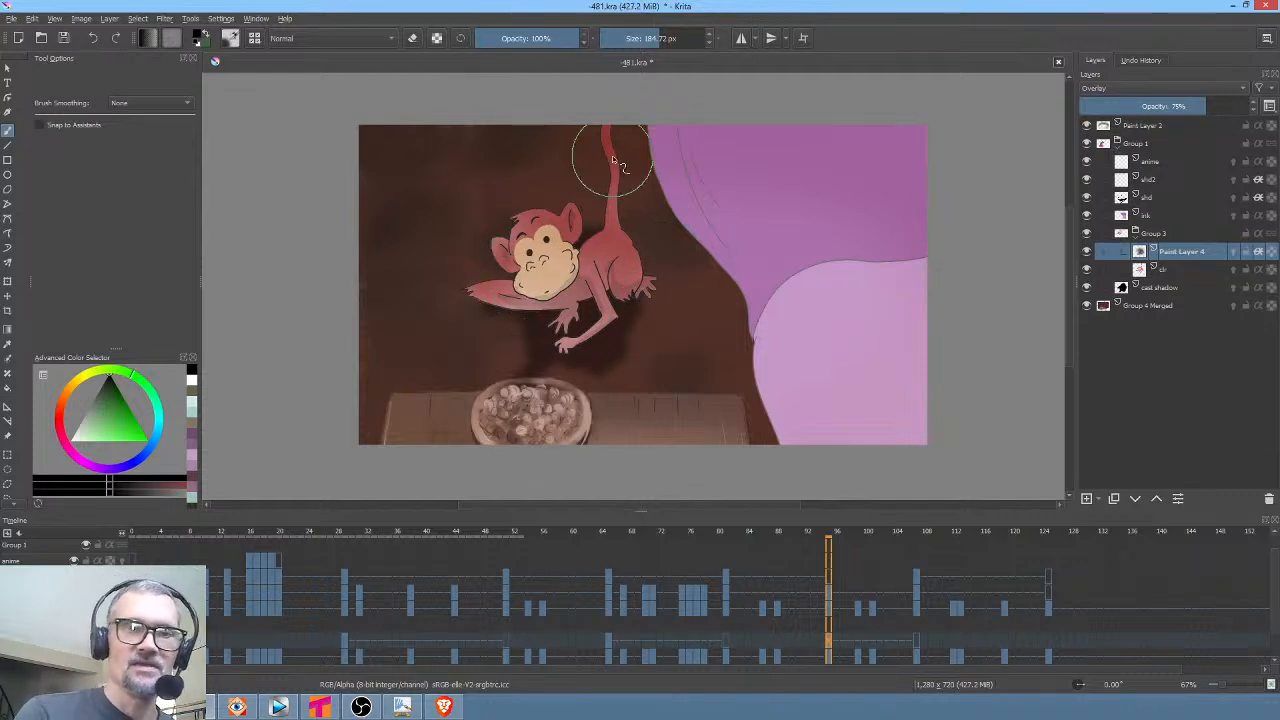
pyautogui.click(919, 641)
pyautogui.click(830, 640)
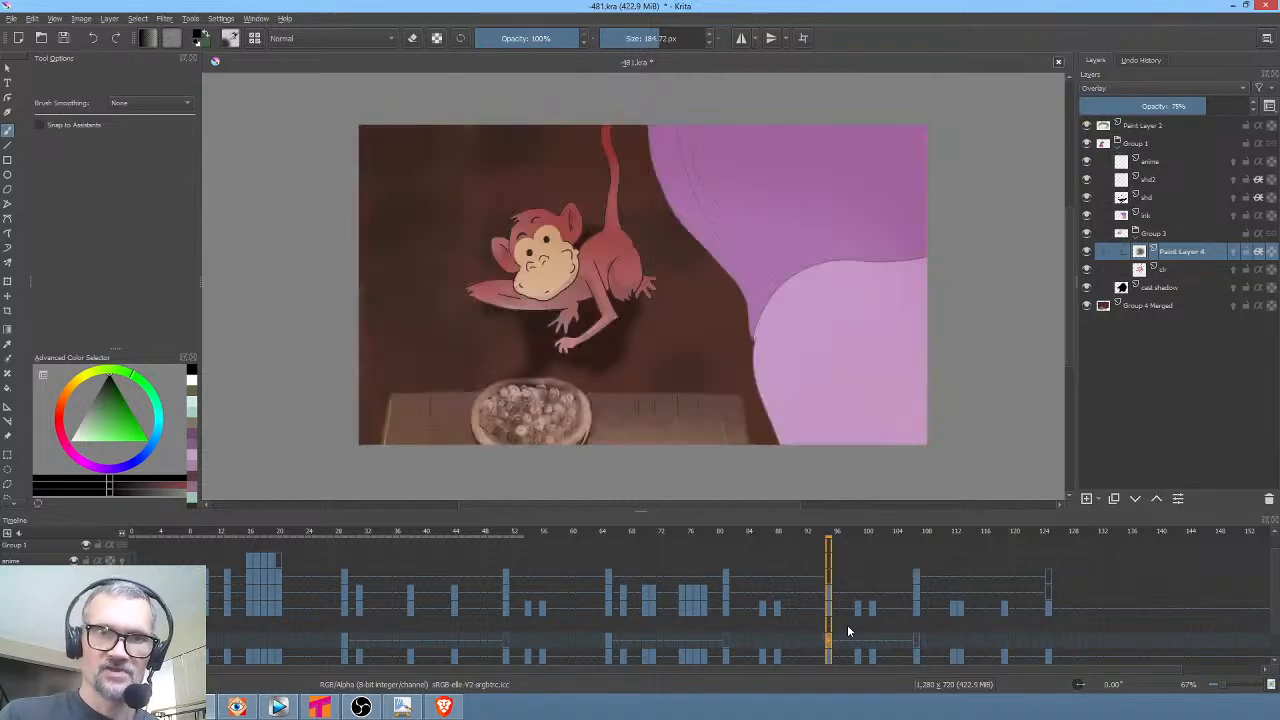
pyautogui.click(606, 640)
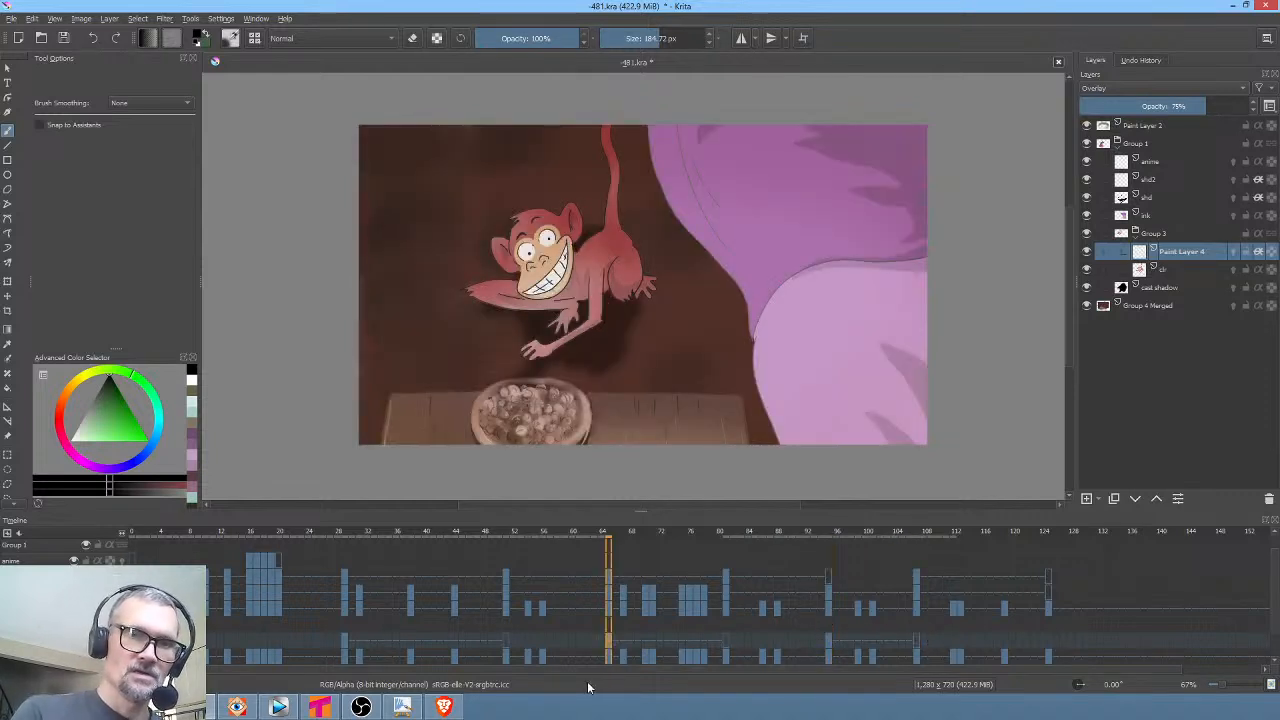
pyautogui.click(344, 640)
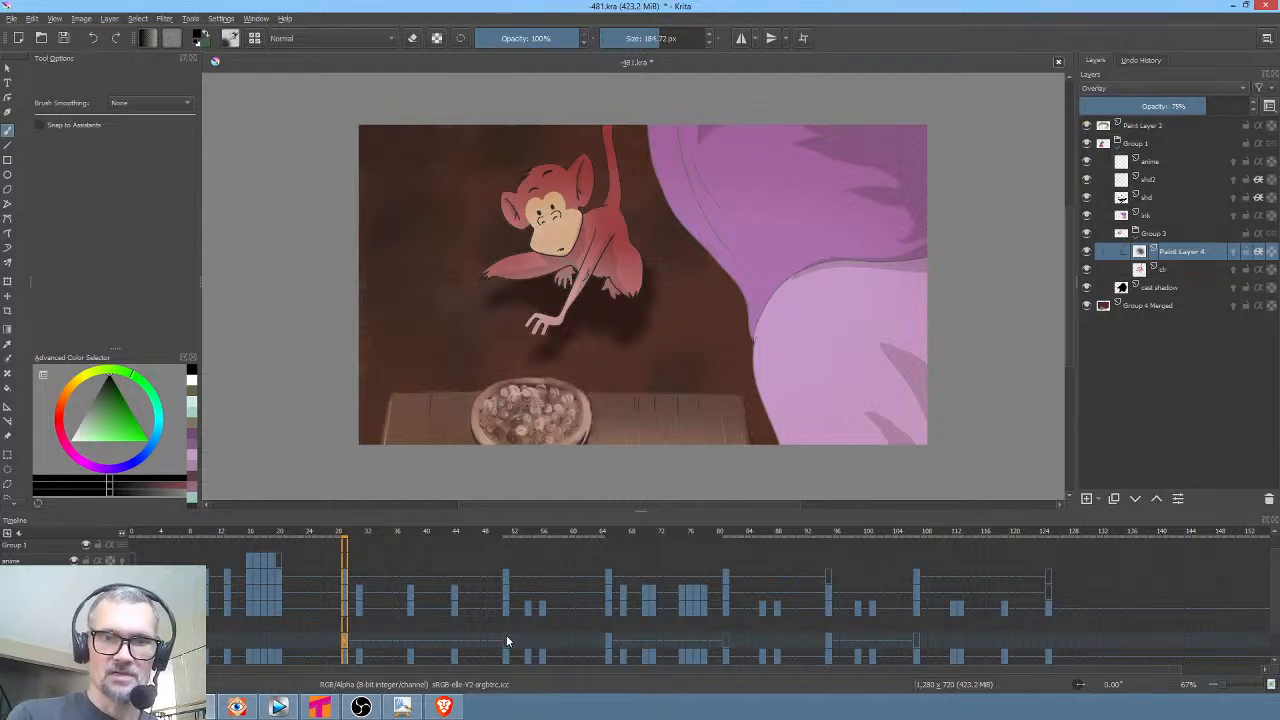
pyautogui.click(610, 640)
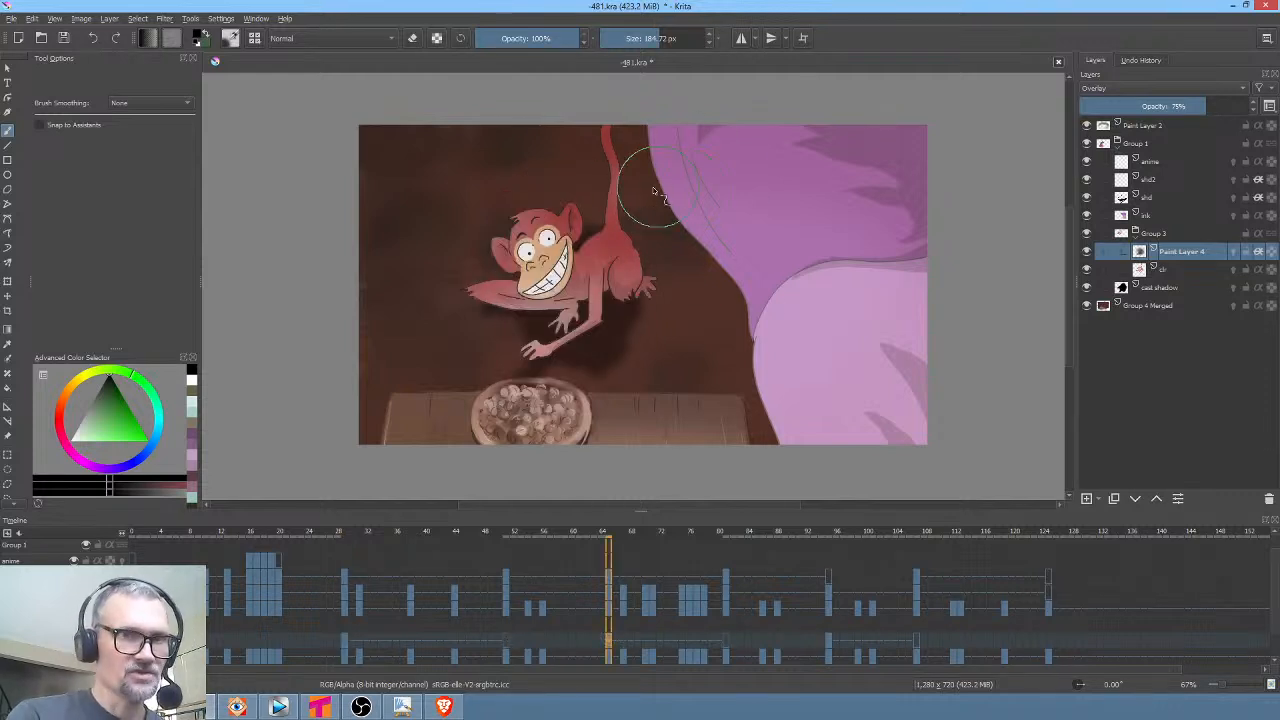
# Brighten the monkey's face with white around frame 65 and touch up its shading around frame 95 in white and black
pyautogui.keyDown('ctrl'); pyautogui.click(545, 240); pyautogui.keyUp('ctrl')
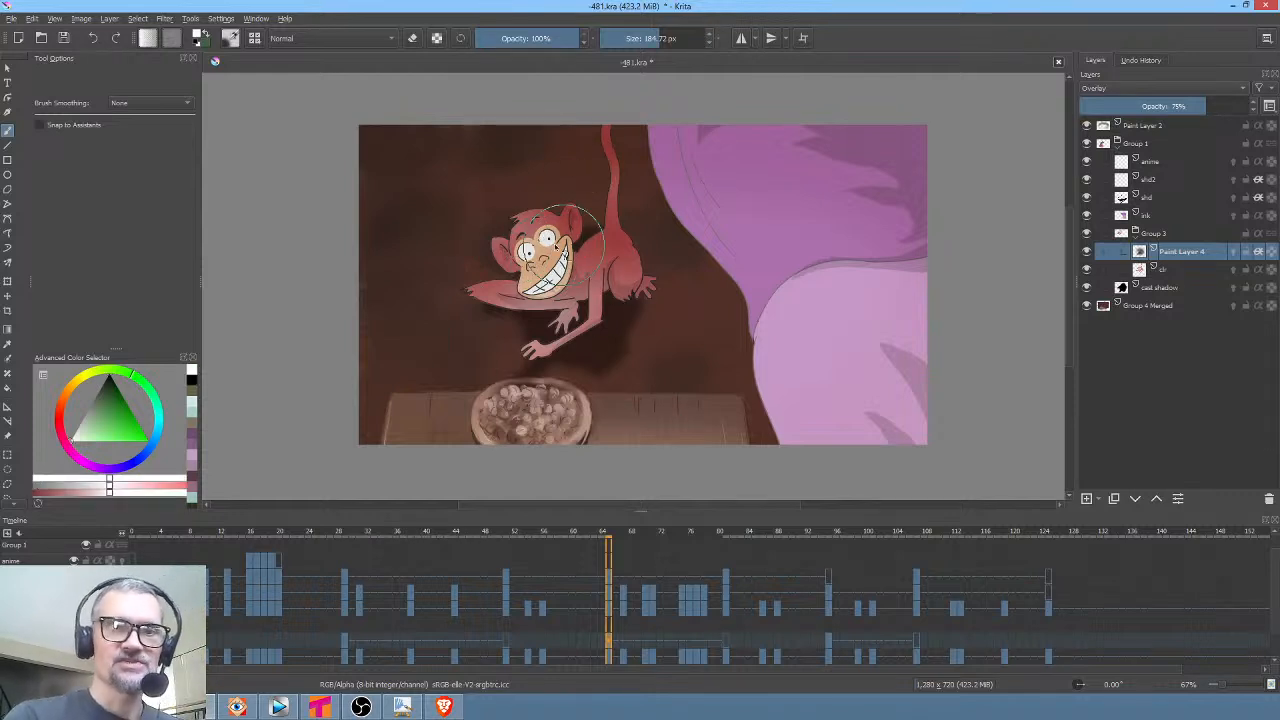
pyautogui.click(828, 640)
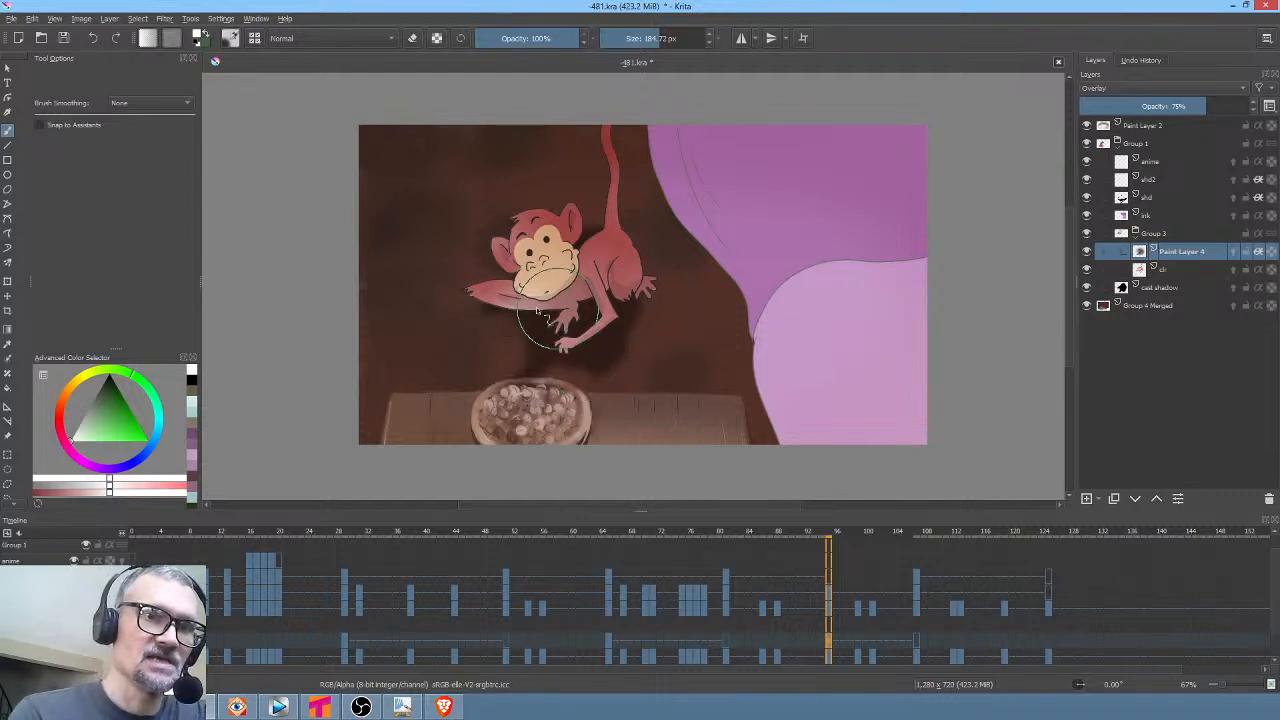
pyautogui.press('d')
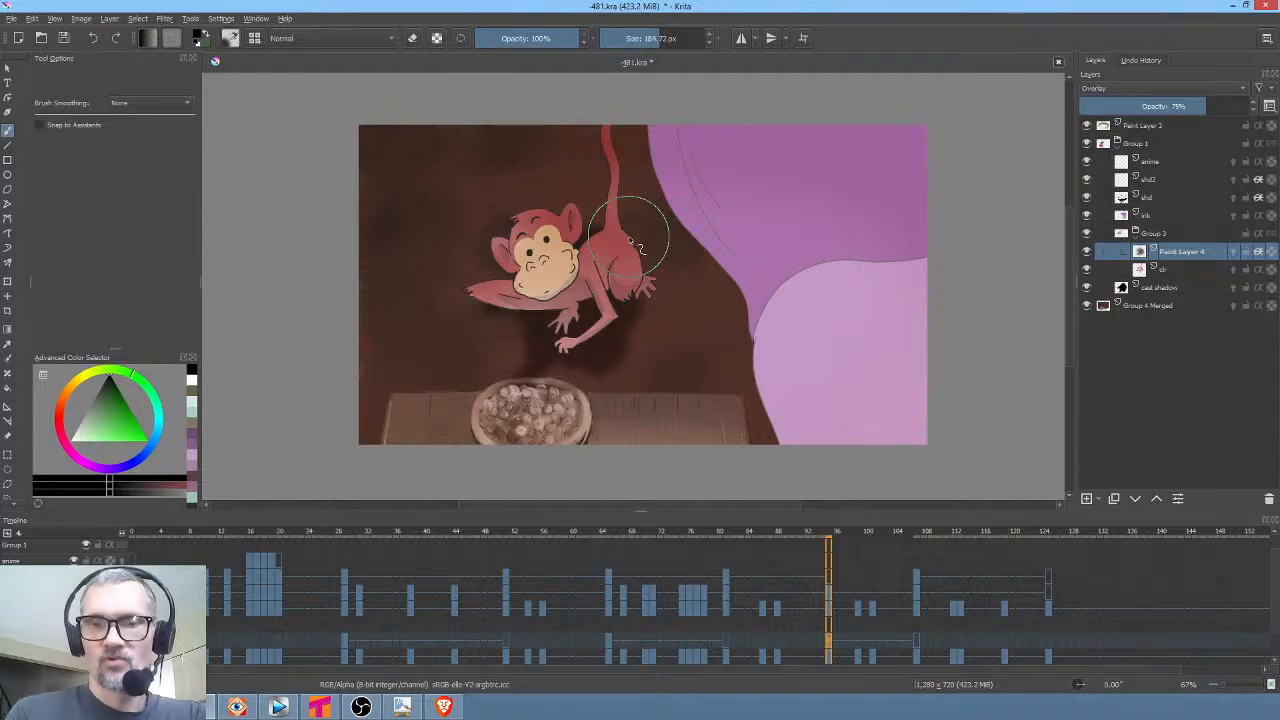
# Compare the monkey's overlay shading across the keyframes around frames 29, 65 and 95
pyautogui.click(609, 644)
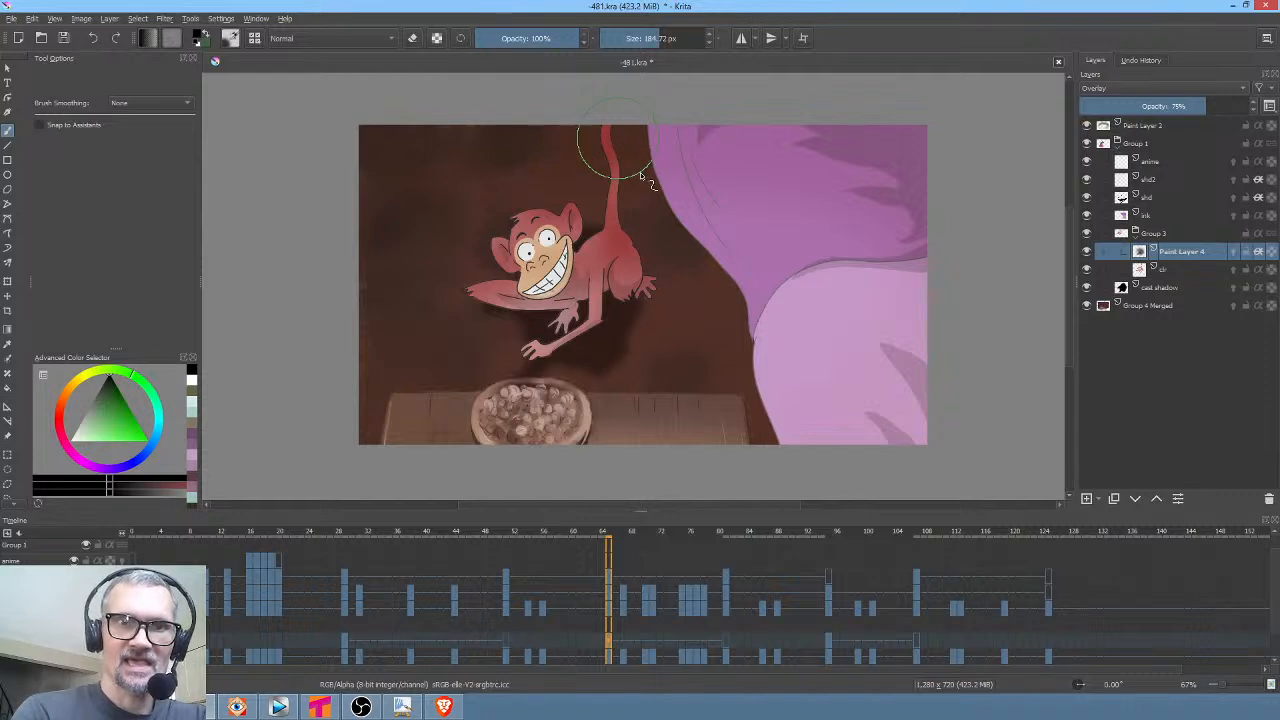
pyautogui.click(345, 650)
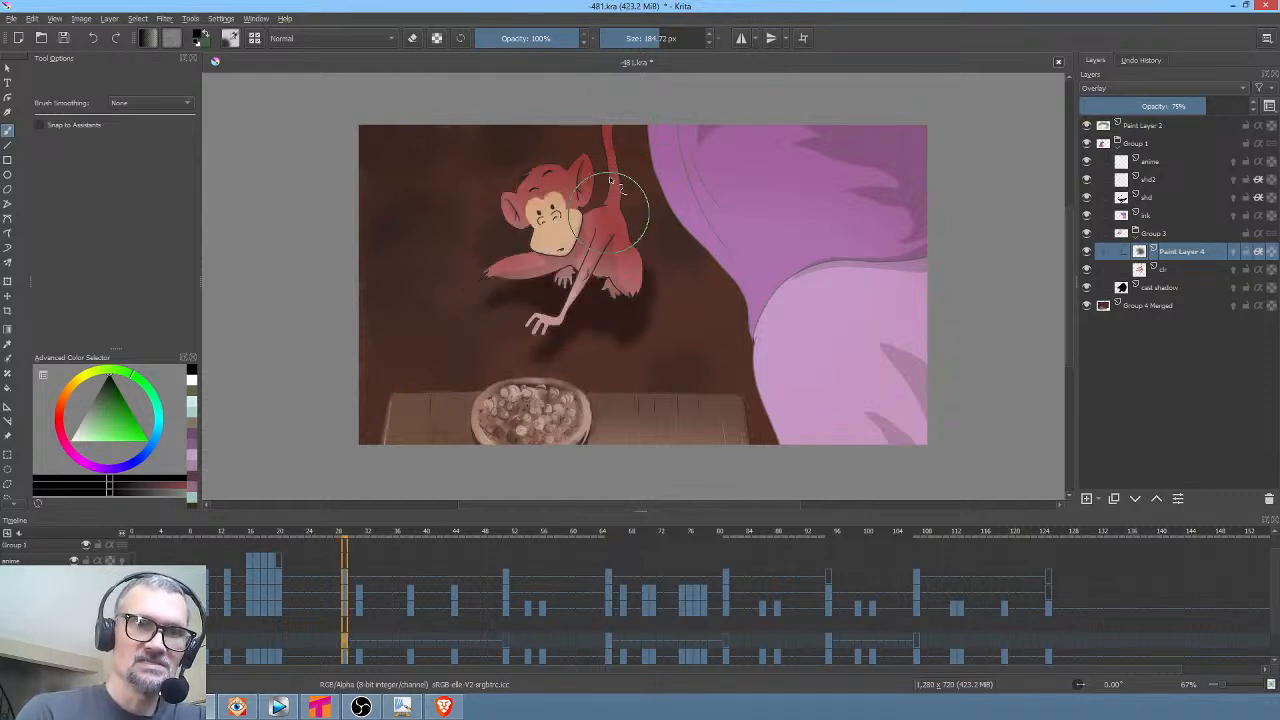
pyautogui.click(615, 632)
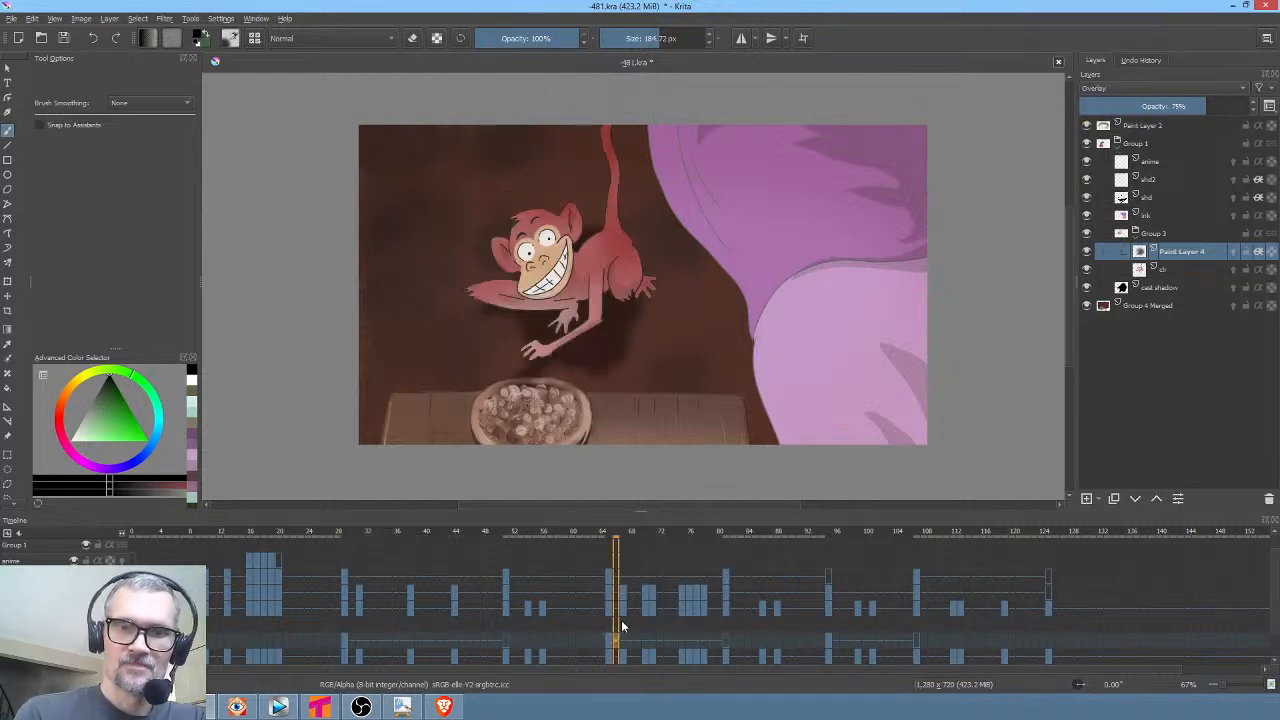
pyautogui.click(832, 644)
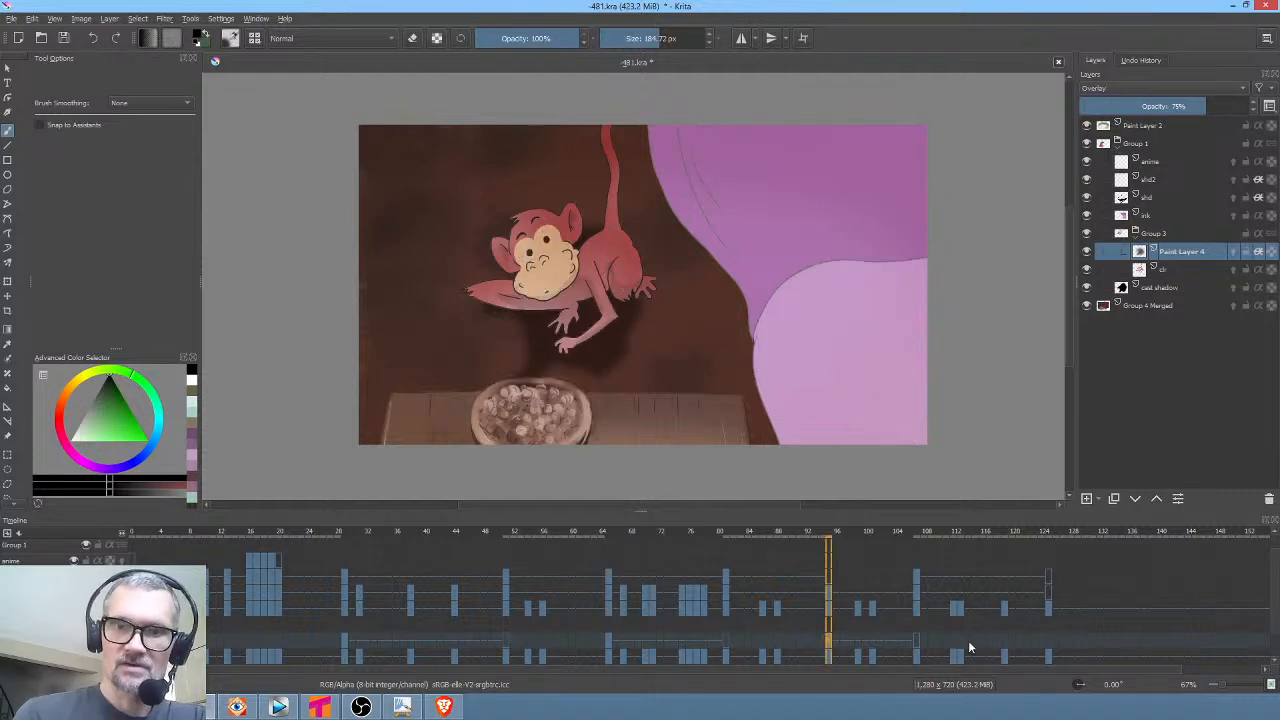
pyautogui.click(610, 637)
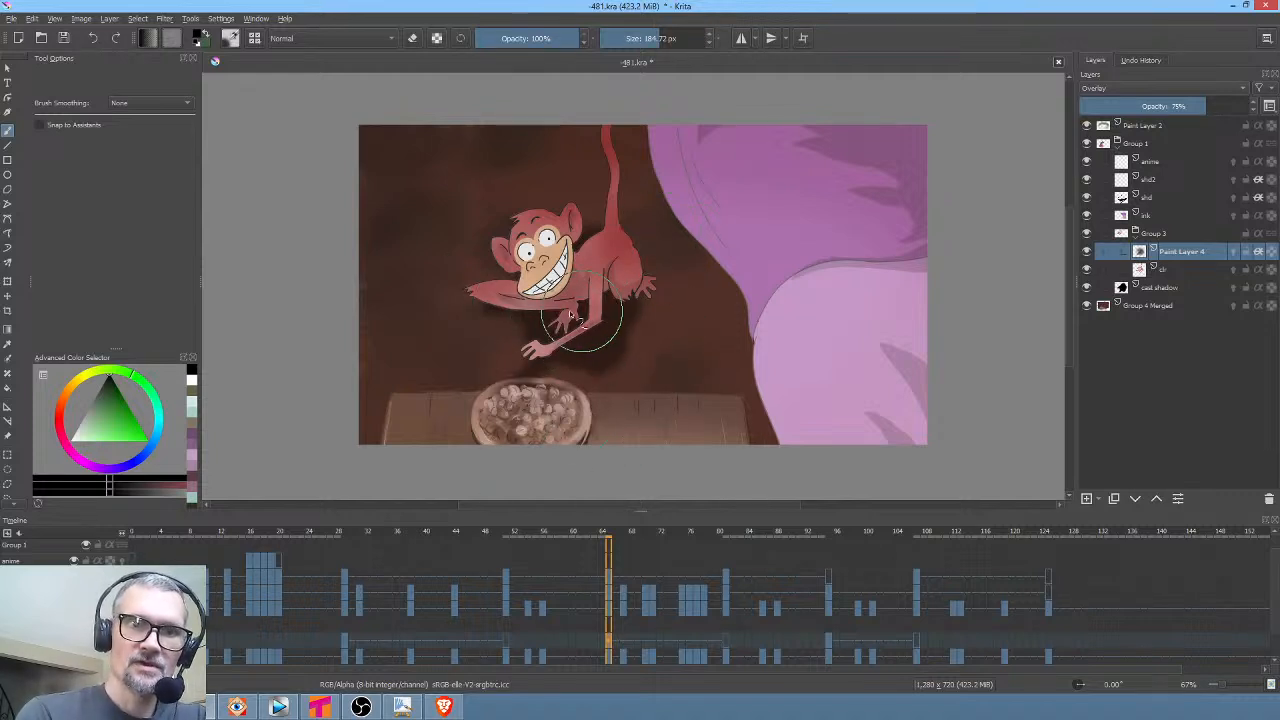
pyautogui.click(346, 641)
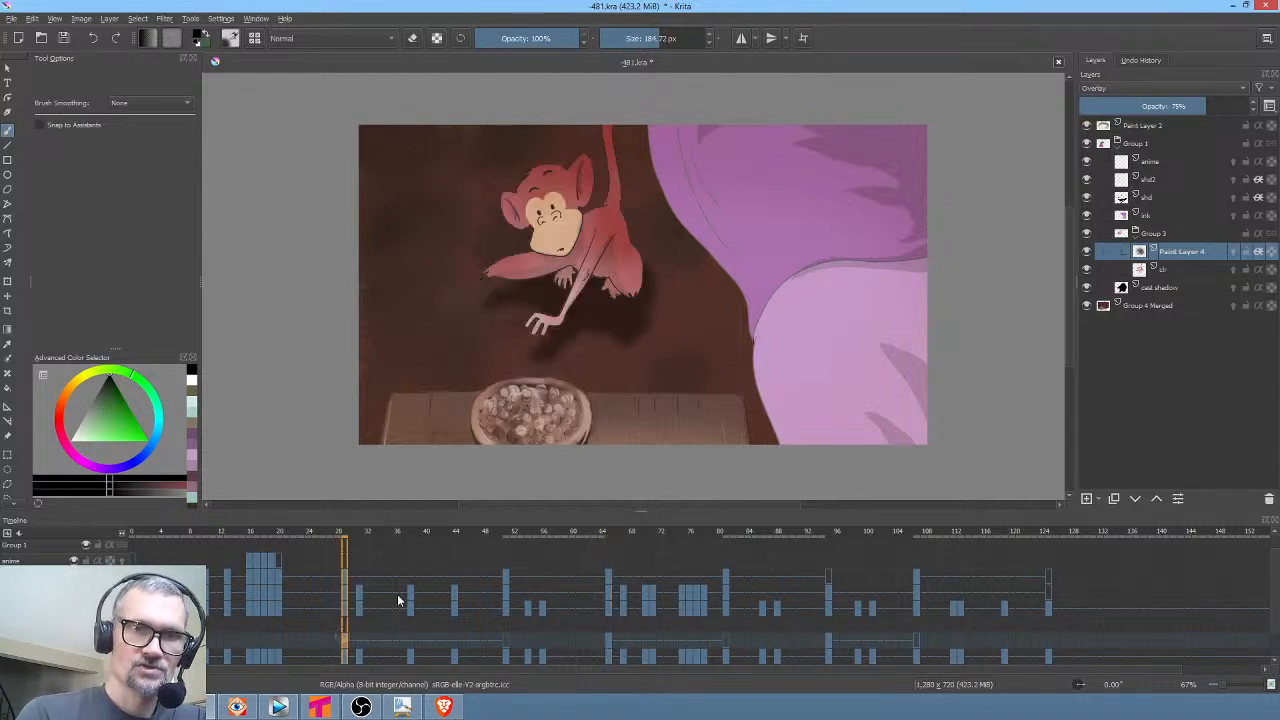
pyautogui.click(607, 640)
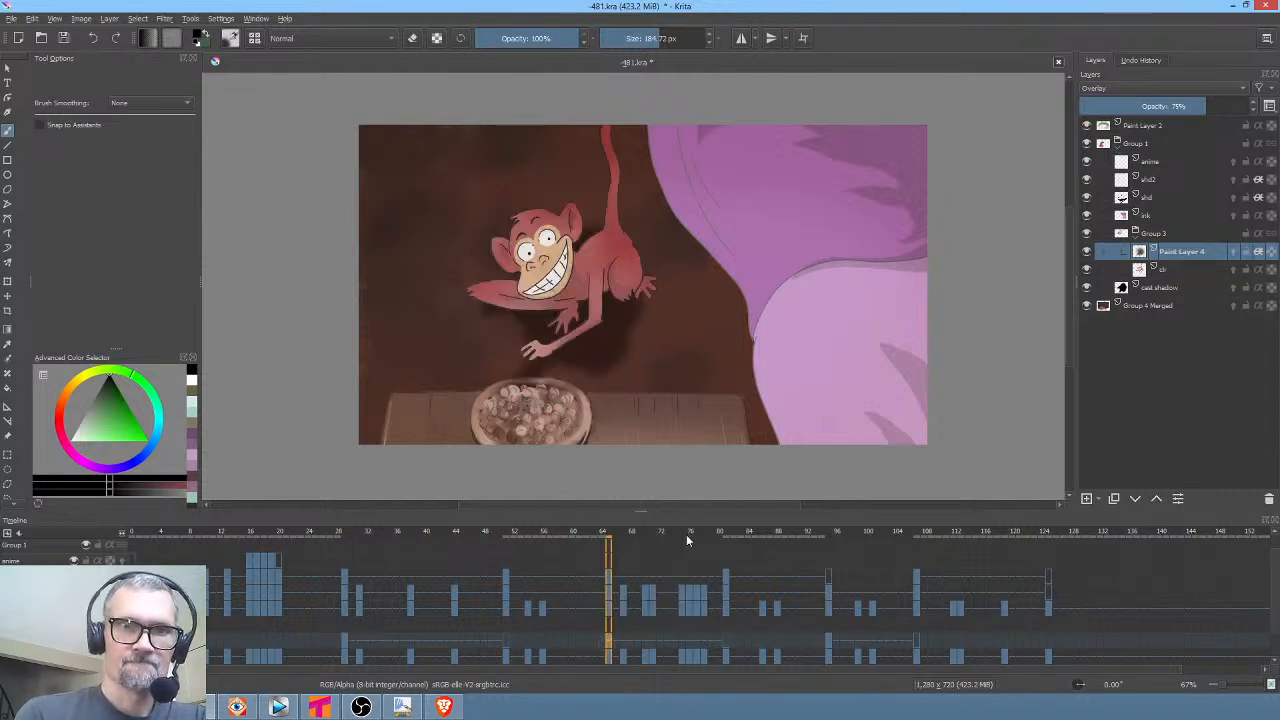
# Merge Group 3 into a single layer and rename the merged layer "clr"
pyautogui.click(1156, 238)
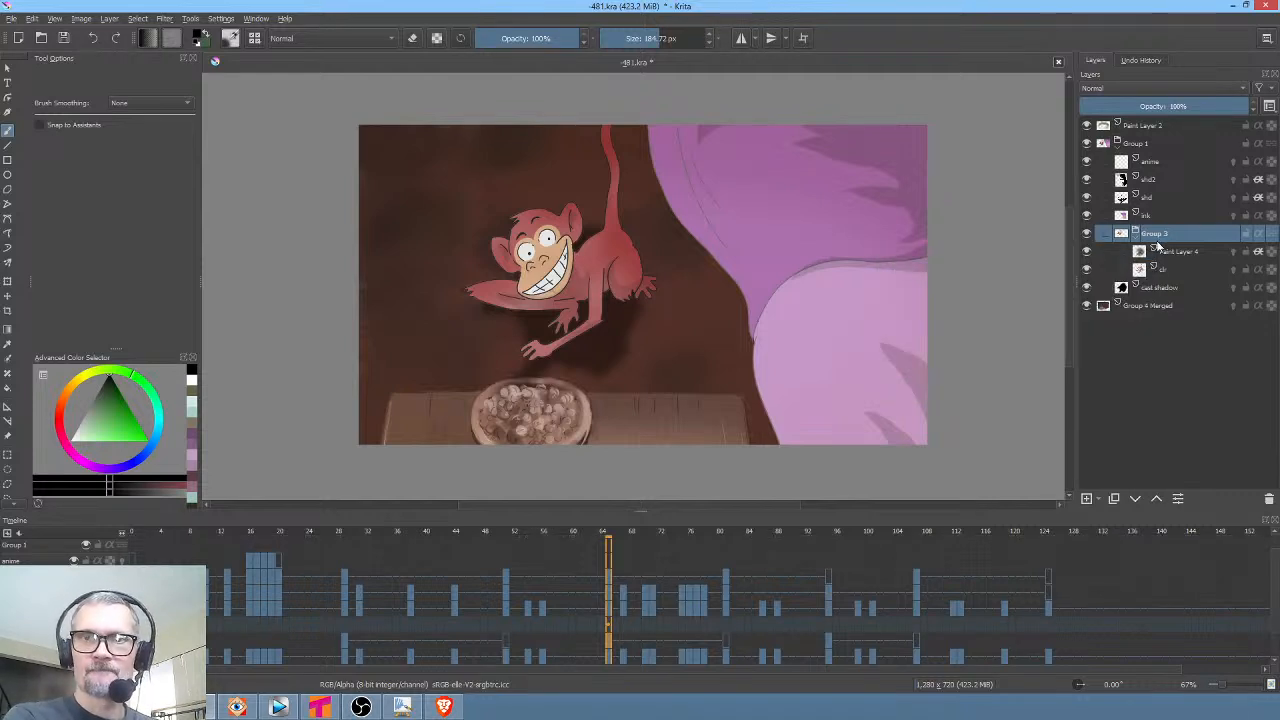
pyautogui.hotkey('ctrl', 'e')
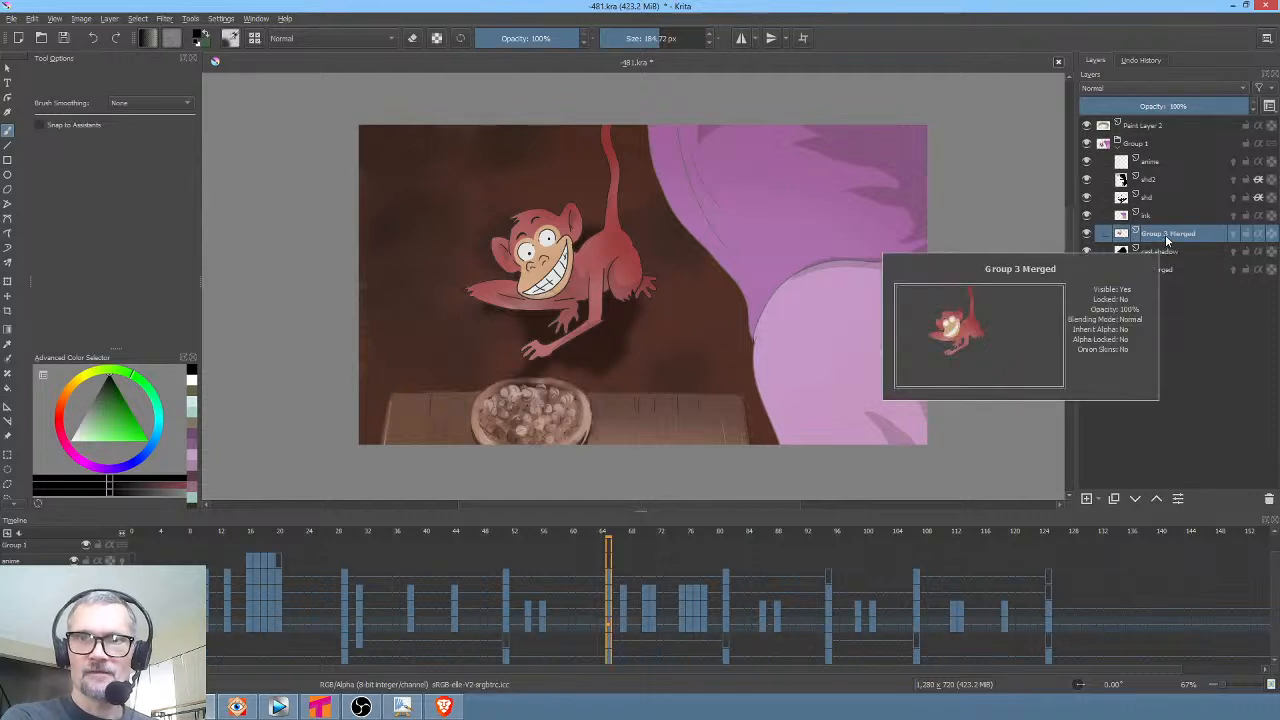
pyautogui.doubleClick(1165, 232)
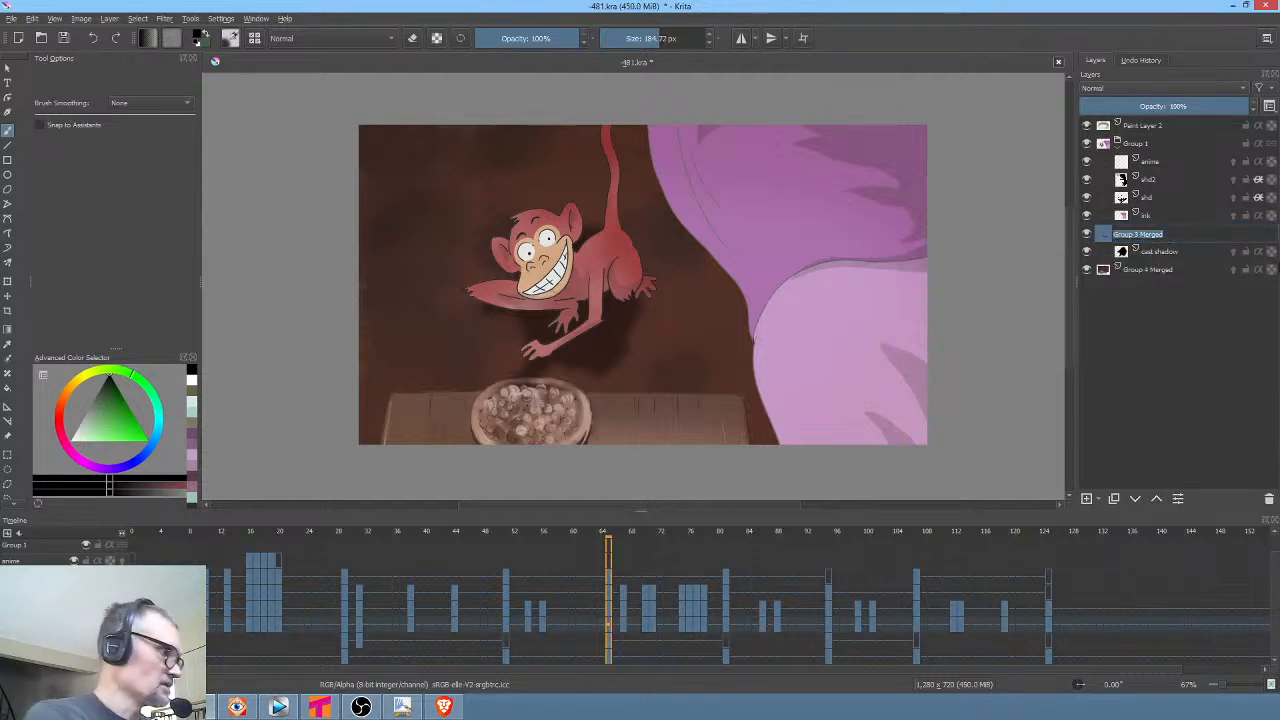
pyautogui.write('clr')
pyautogui.press('Return')
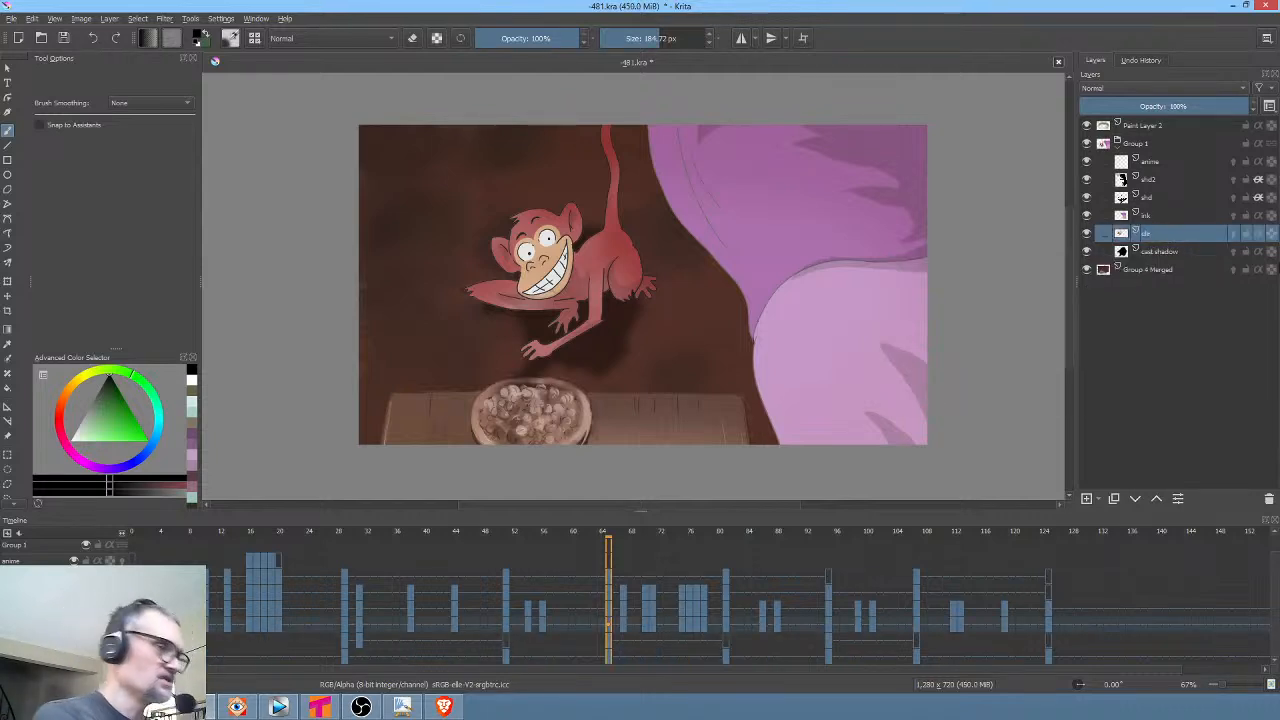
# Save the document and review the animation by playing it from frame 0 and viewing the last keyframe
pyautogui.click(64, 42)
pyautogui.click(132, 533)
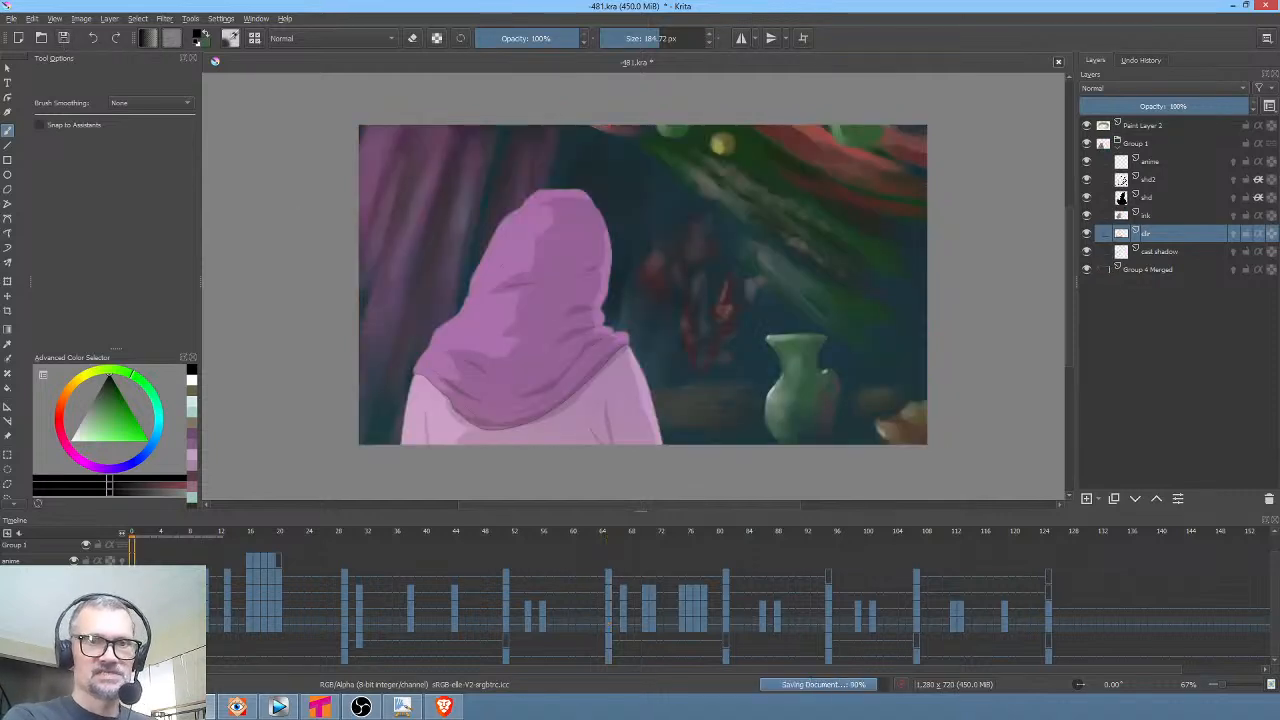
pyautogui.scroll(2, 660, 385)
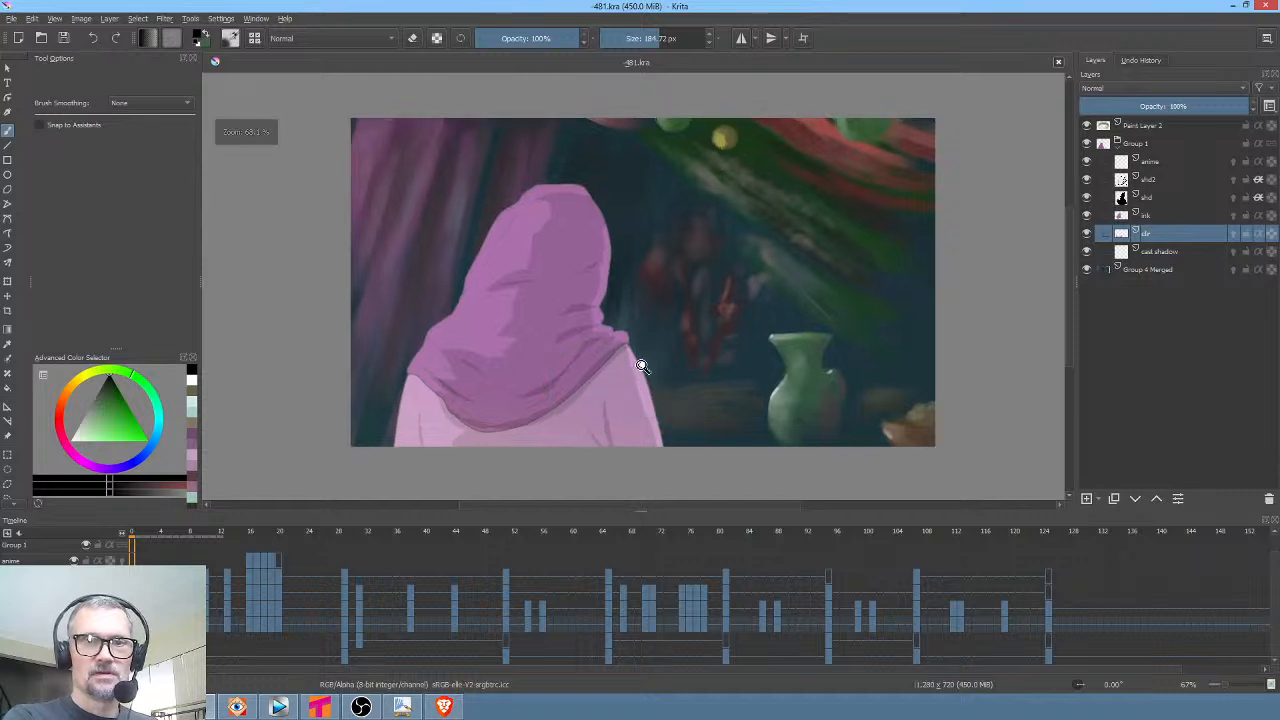
pyautogui.press('space')
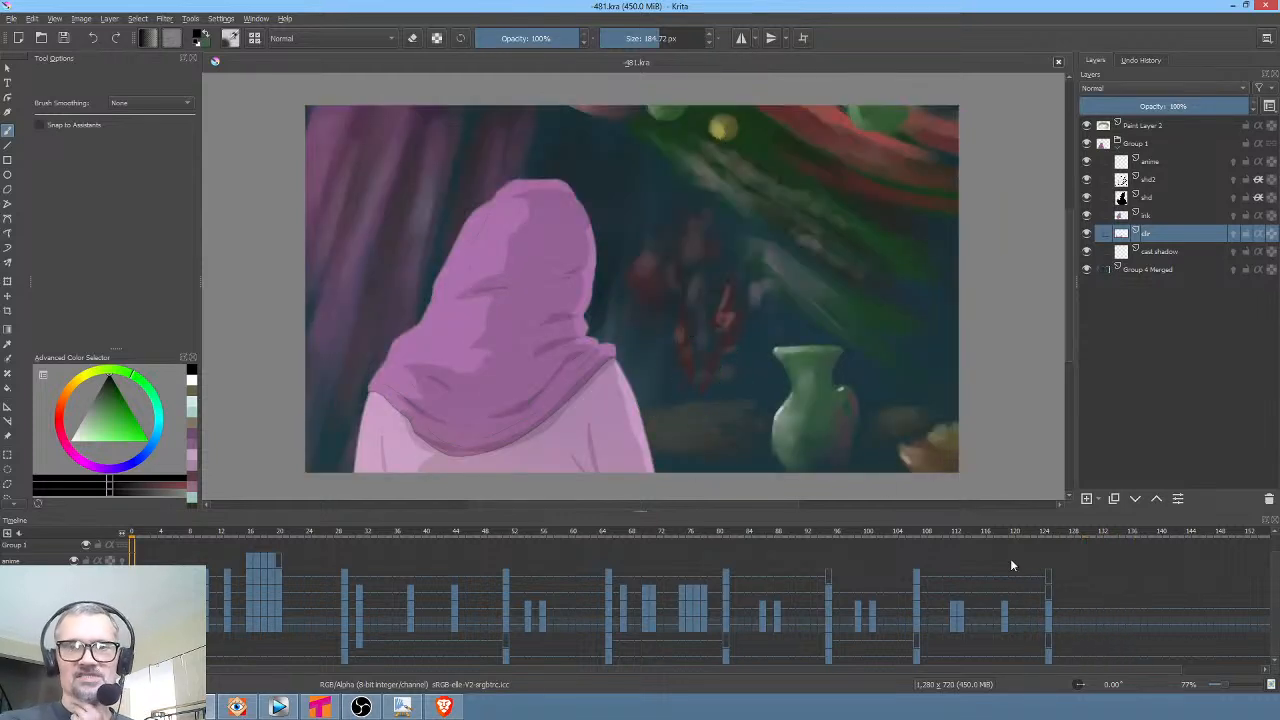
pyautogui.click(1048, 624)
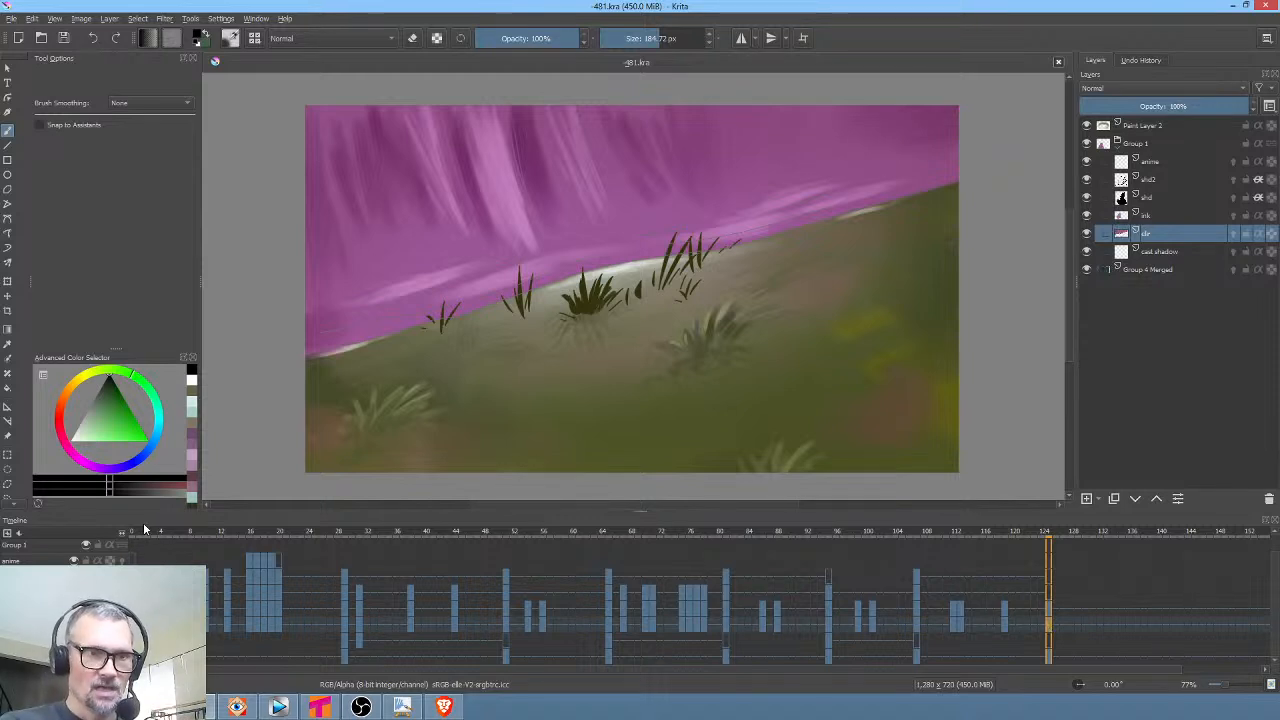
# Go to the woman's keyframe at frame 51 and select Group 1, toggling its visibility off and on to check its contents
pyautogui.moveTo(137, 532); pyautogui.dragTo(506, 568)
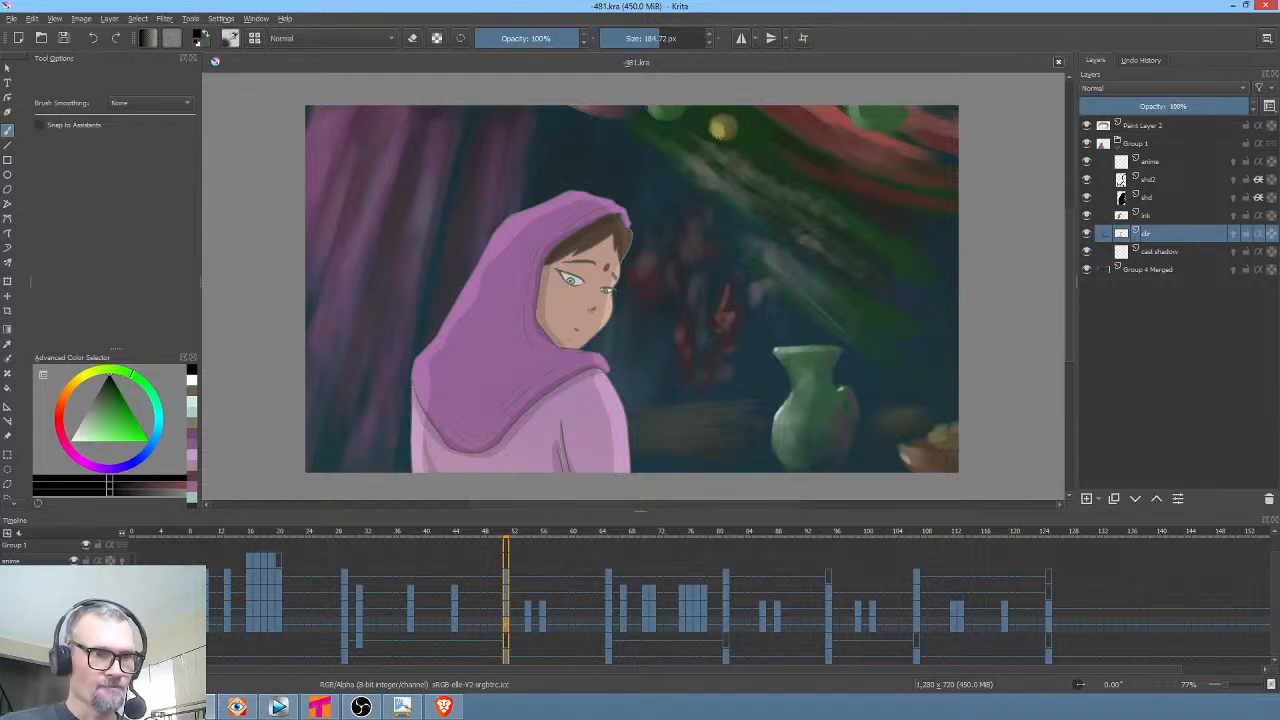
pyautogui.click(1150, 145)
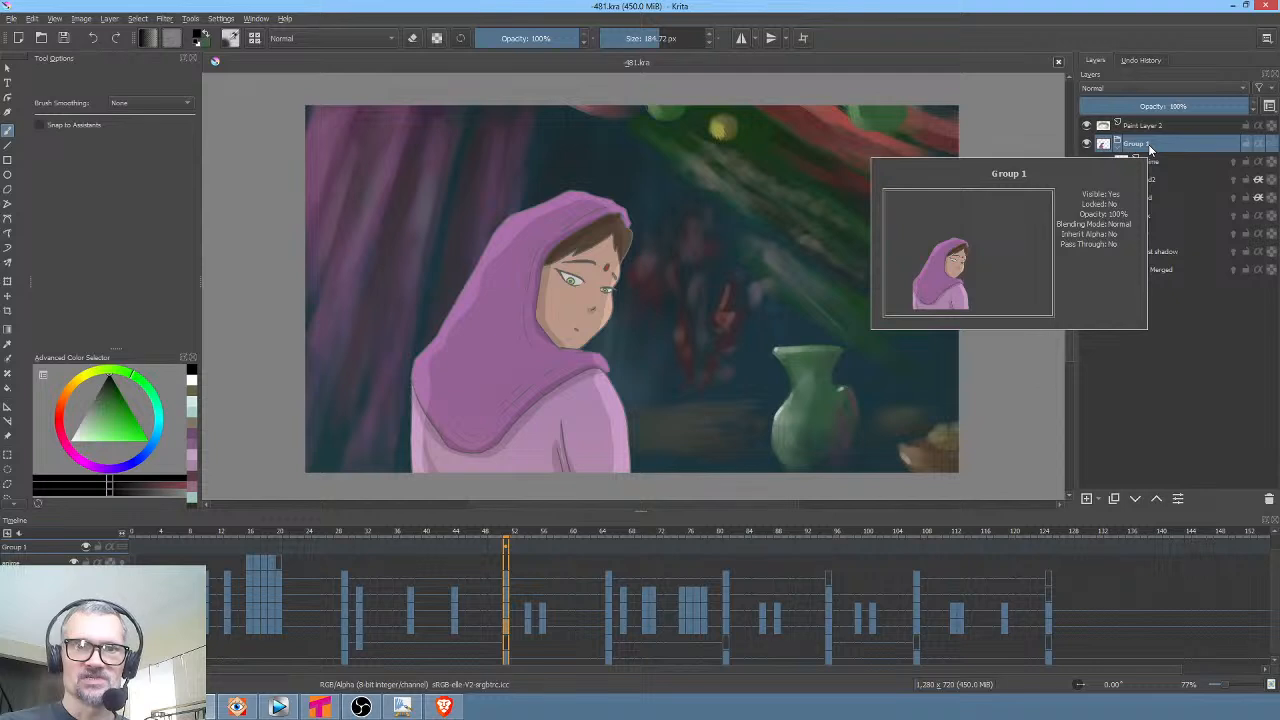
pyautogui.click(1089, 144)
pyautogui.click(1089, 144)
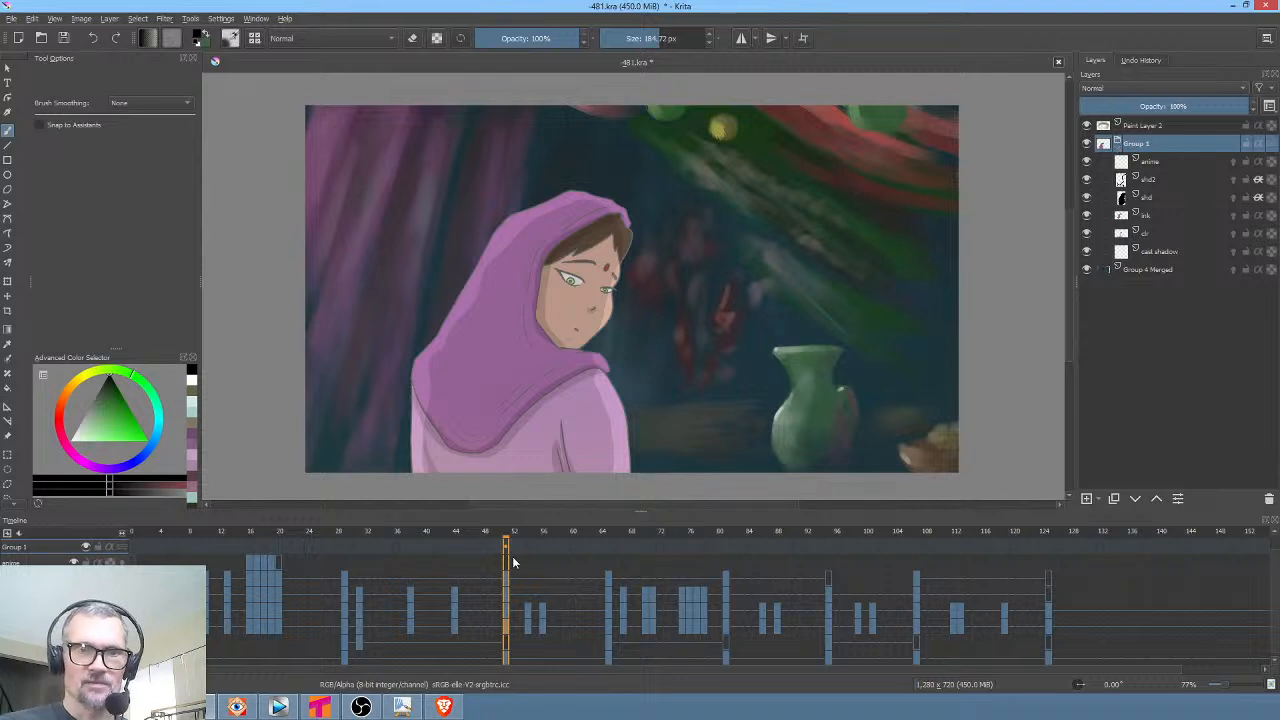
pyautogui.moveTo(512, 535)
pyautogui.mouseDown()
pyautogui.moveTo(617, 535)
pyautogui.moveTo(261, 529)
pyautogui.moveTo(516, 541)
pyautogui.moveTo(460, 535)
pyautogui.moveTo(505, 537)
pyautogui.mouseUp()
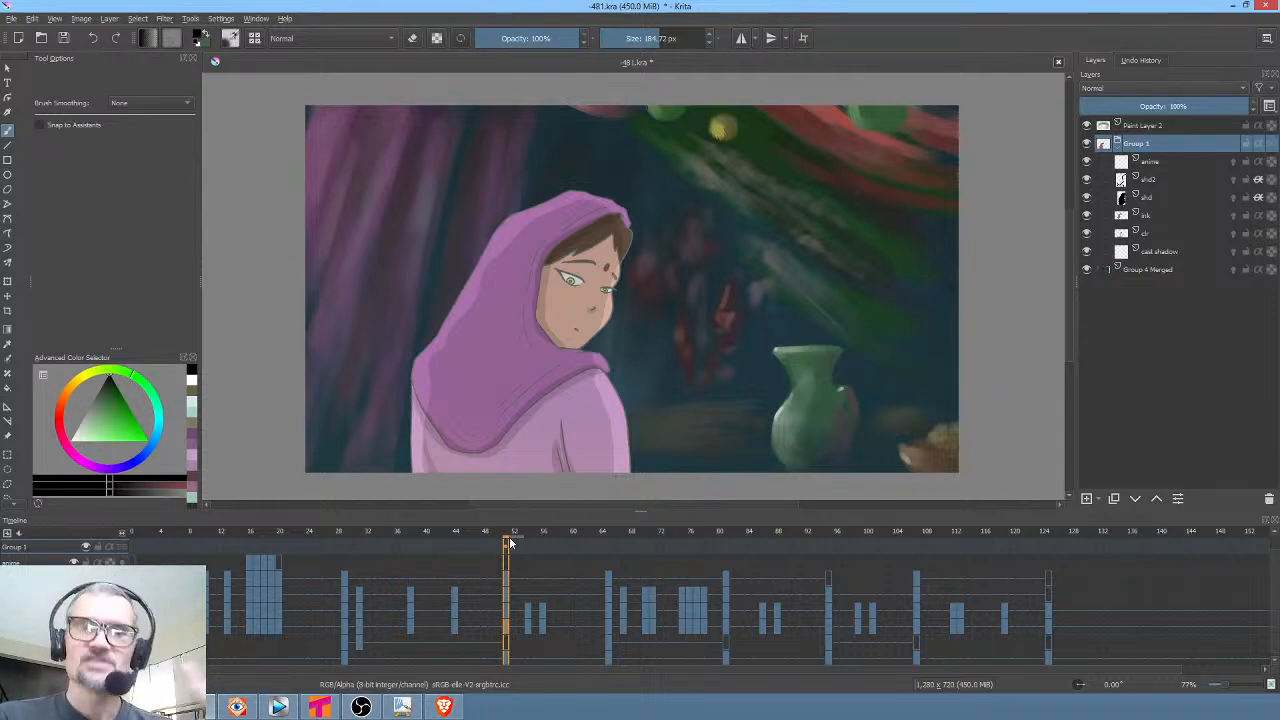
# Transform Group 1 at frame 51, scaling the woman to 110% in width and height
pyautogui.hotkey('ctrl', 't')
pyautogui.click(544, 626)
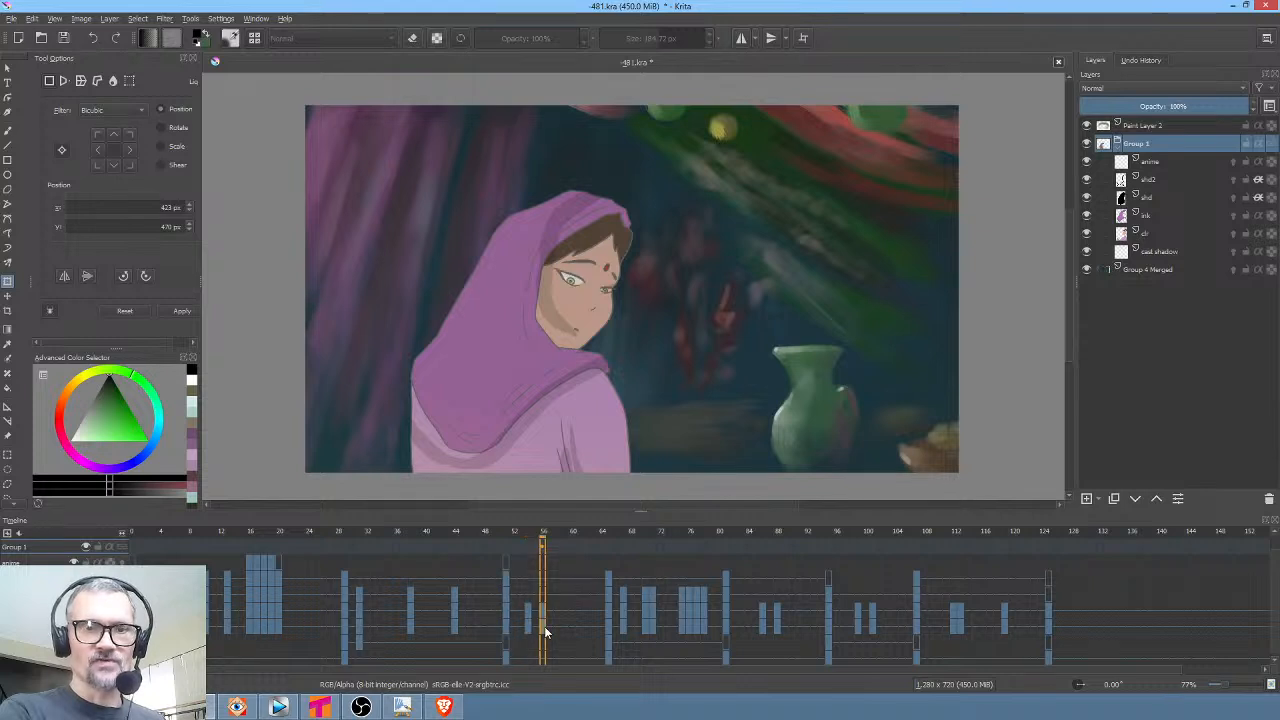
pyautogui.click(506, 625)
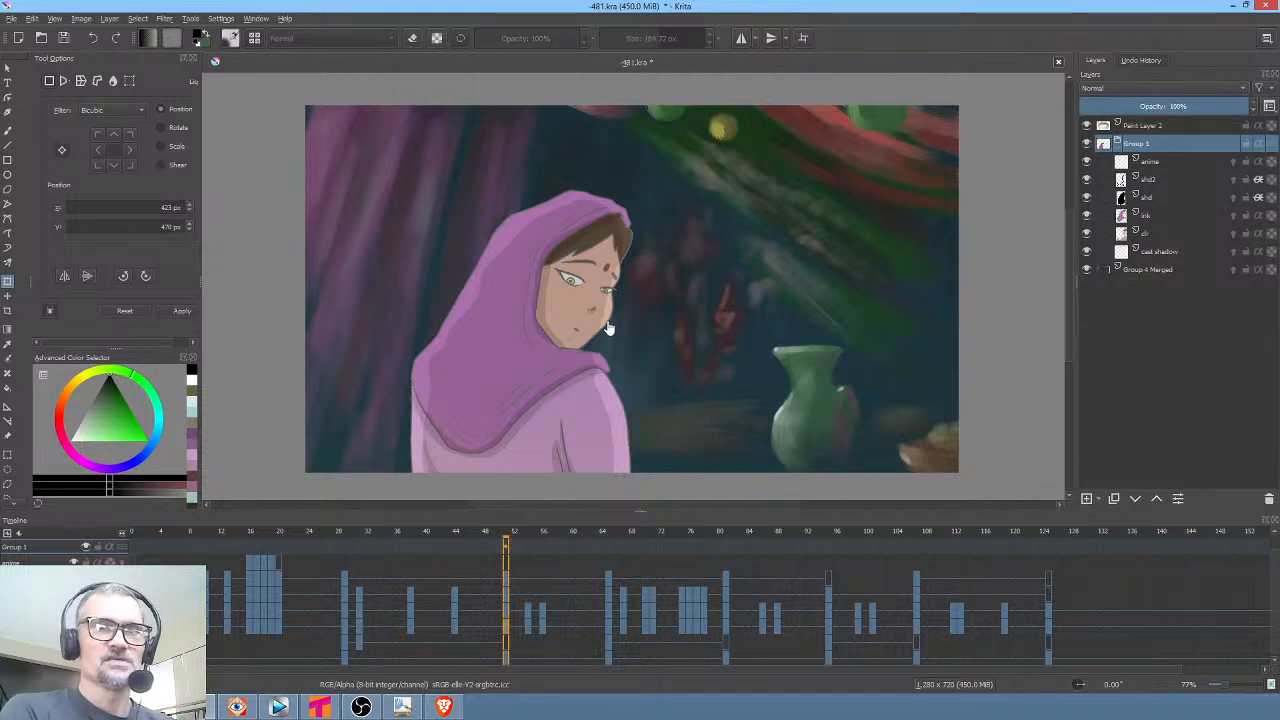
pyautogui.click(552, 248)
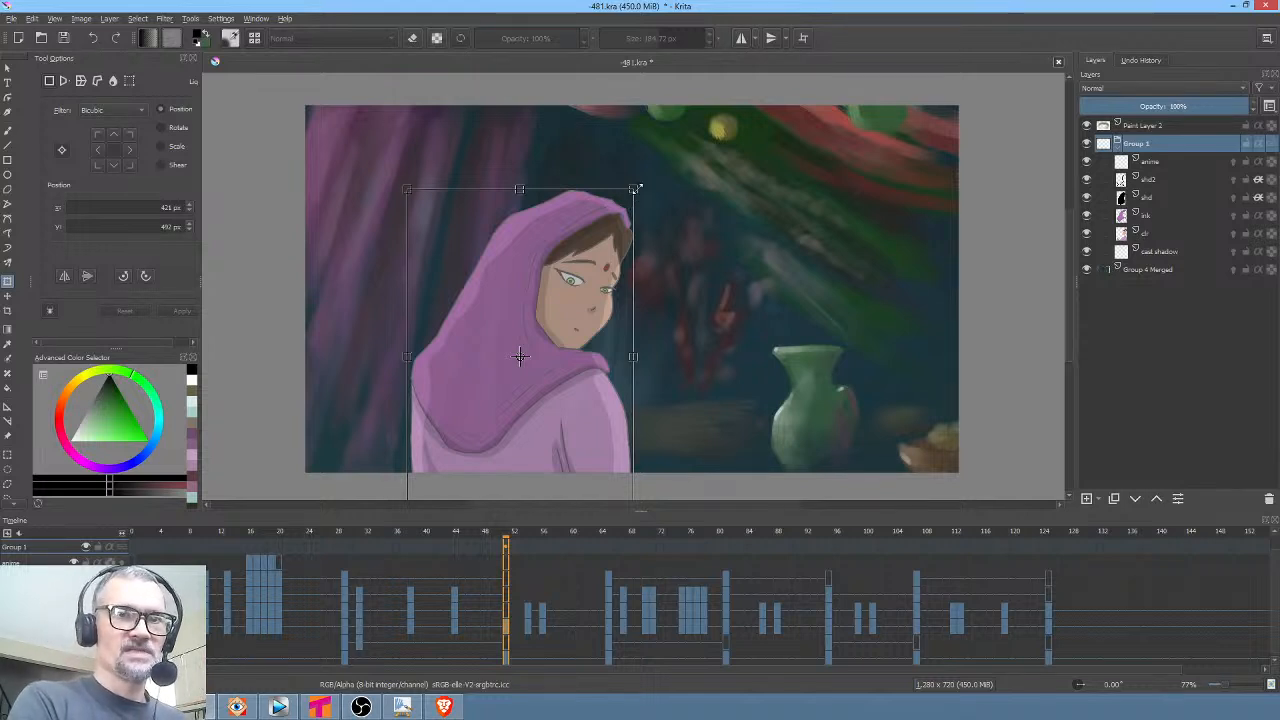
pyautogui.moveTo(636, 188); pyautogui.dragTo(655, 212)
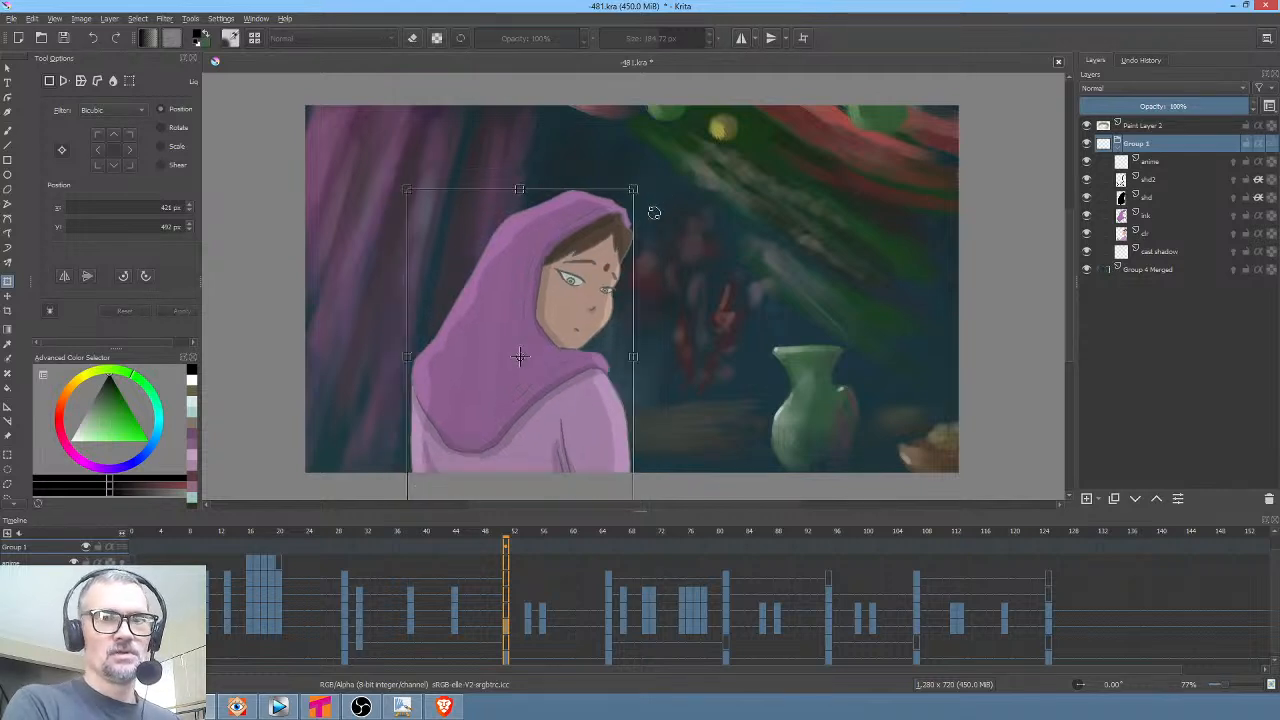
pyautogui.click(172, 150)
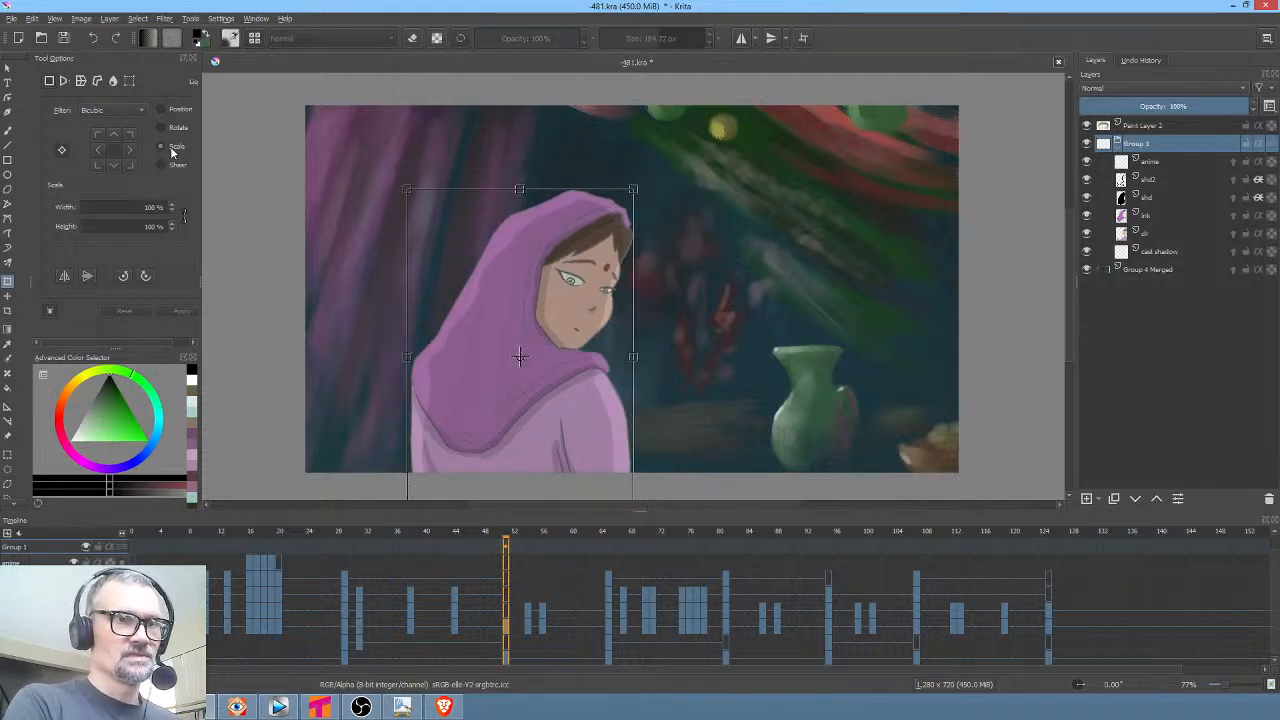
pyautogui.doubleClick(140, 206)
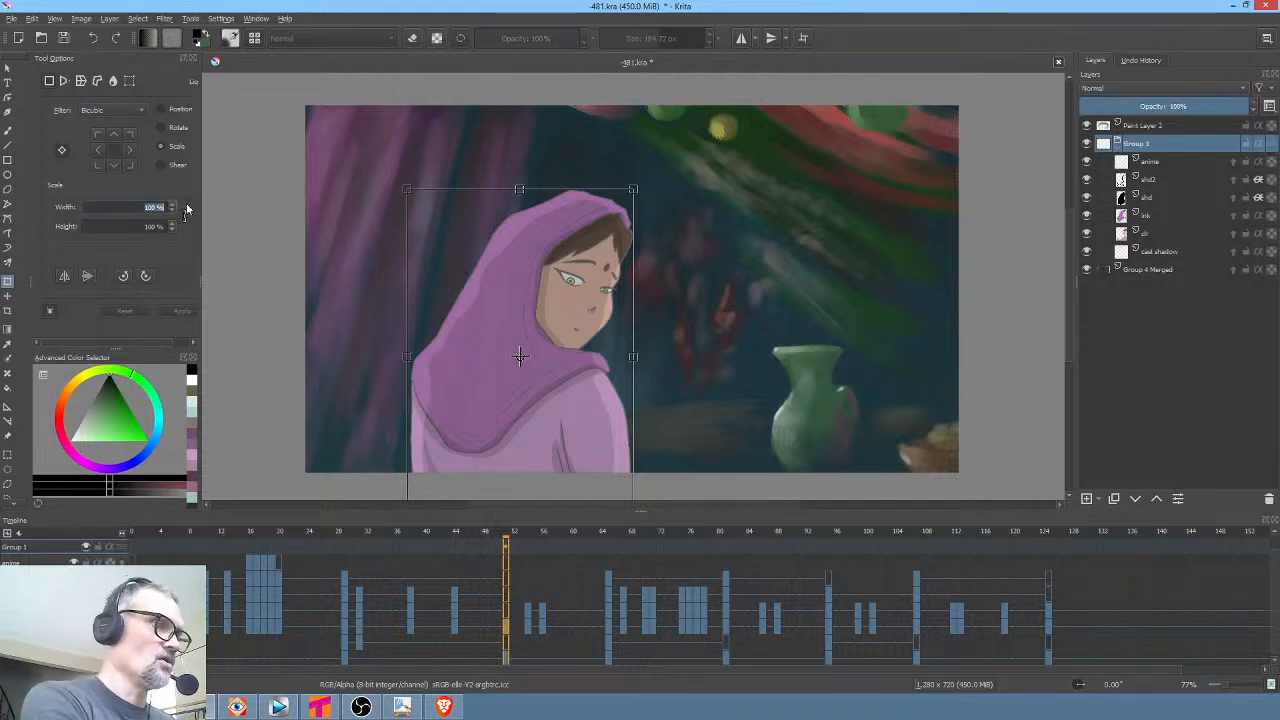
pyautogui.write('110')
pyautogui.press('Return')
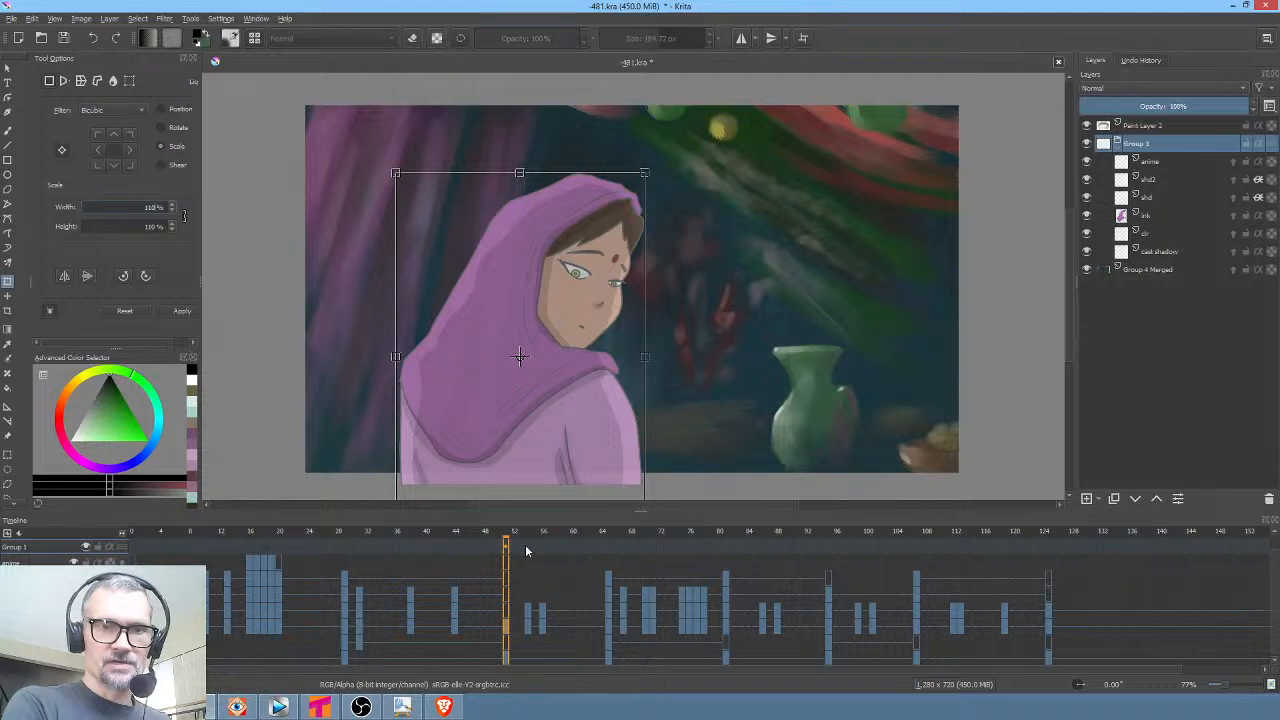
# Try to scale the whole Group 1 to 110% at frames 54 and 56
pyautogui.click(525, 544)
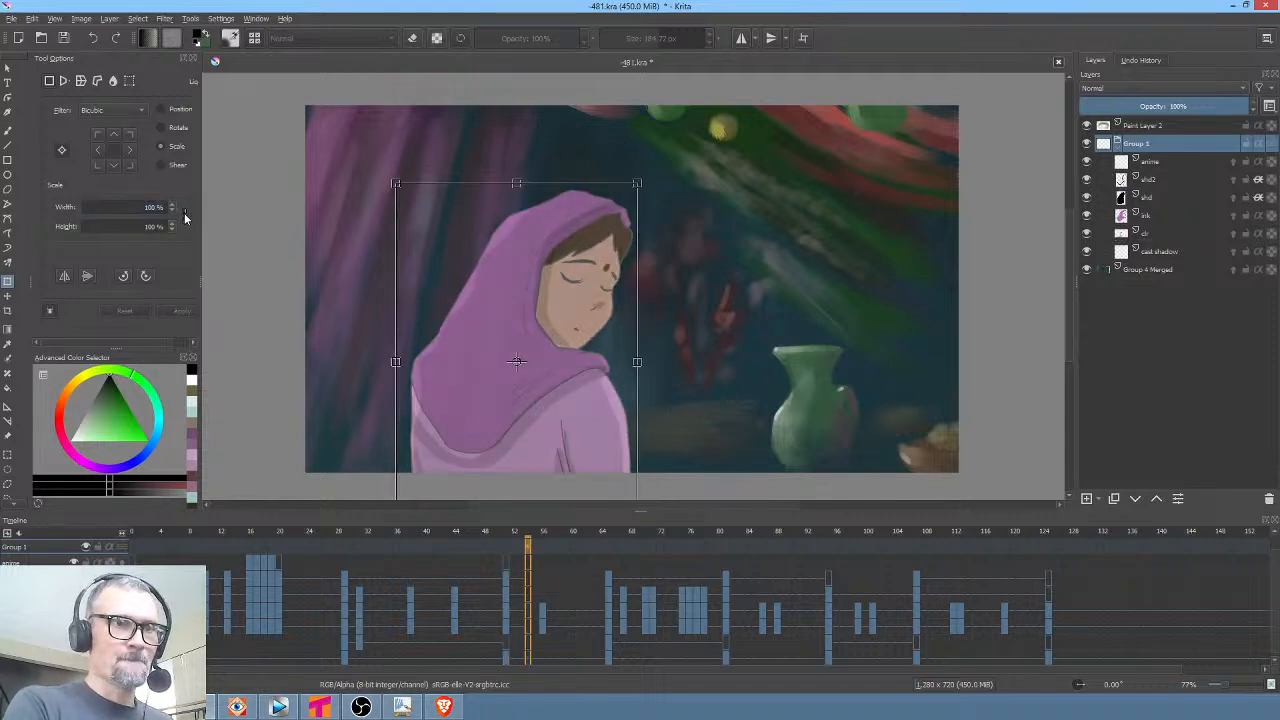
pyautogui.scroll(10, 184, 214)
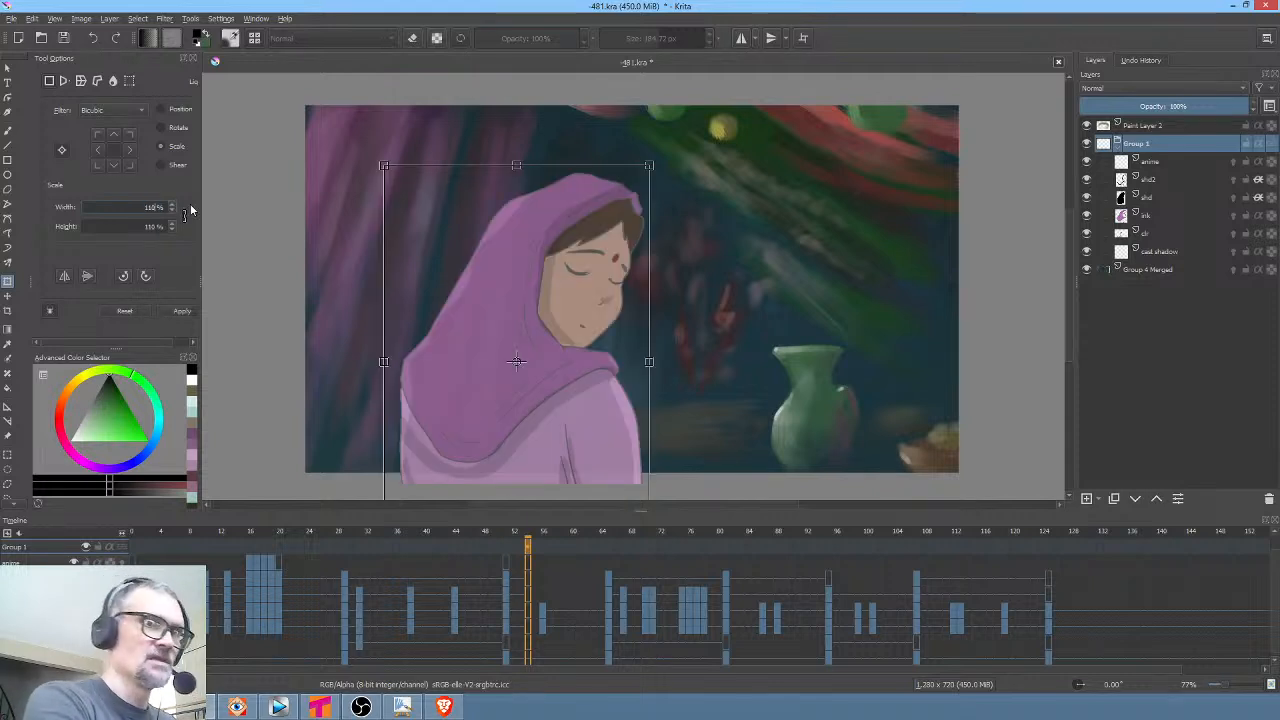
pyautogui.click(544, 581)
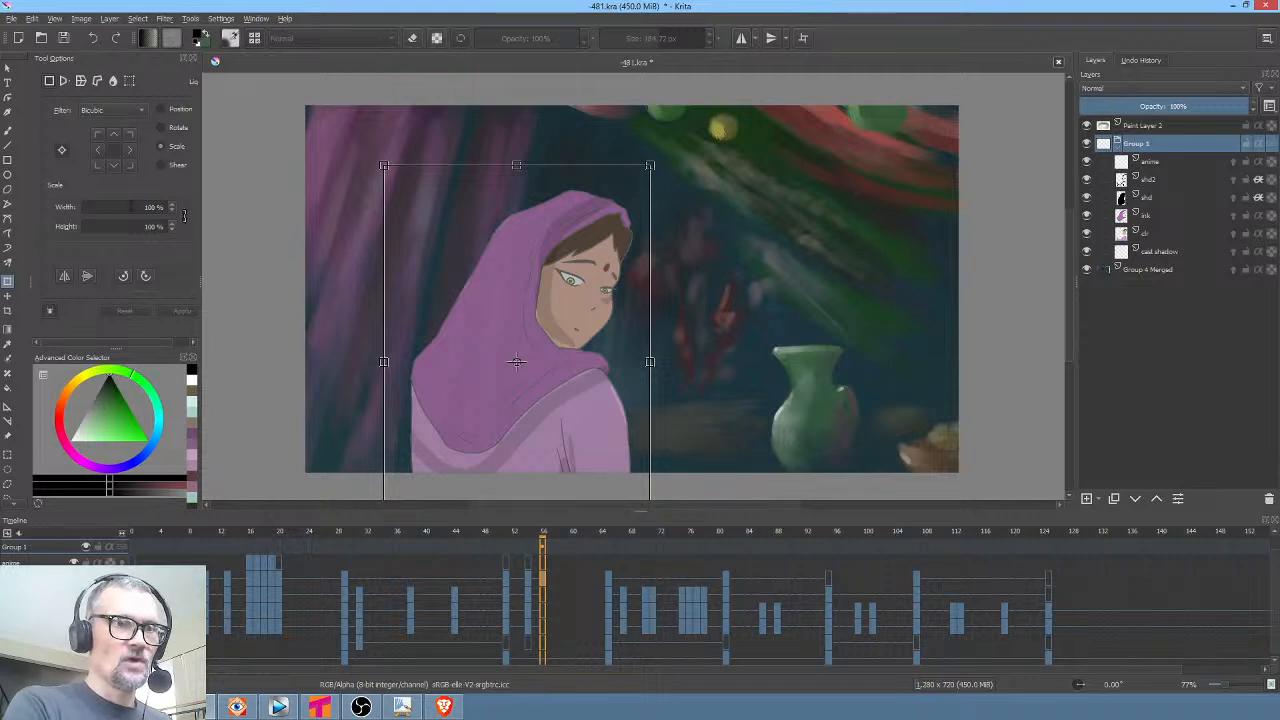
pyautogui.moveTo(143, 207); pyautogui.dragTo(201, 207)
pyautogui.write('110')
pyautogui.press('Return')
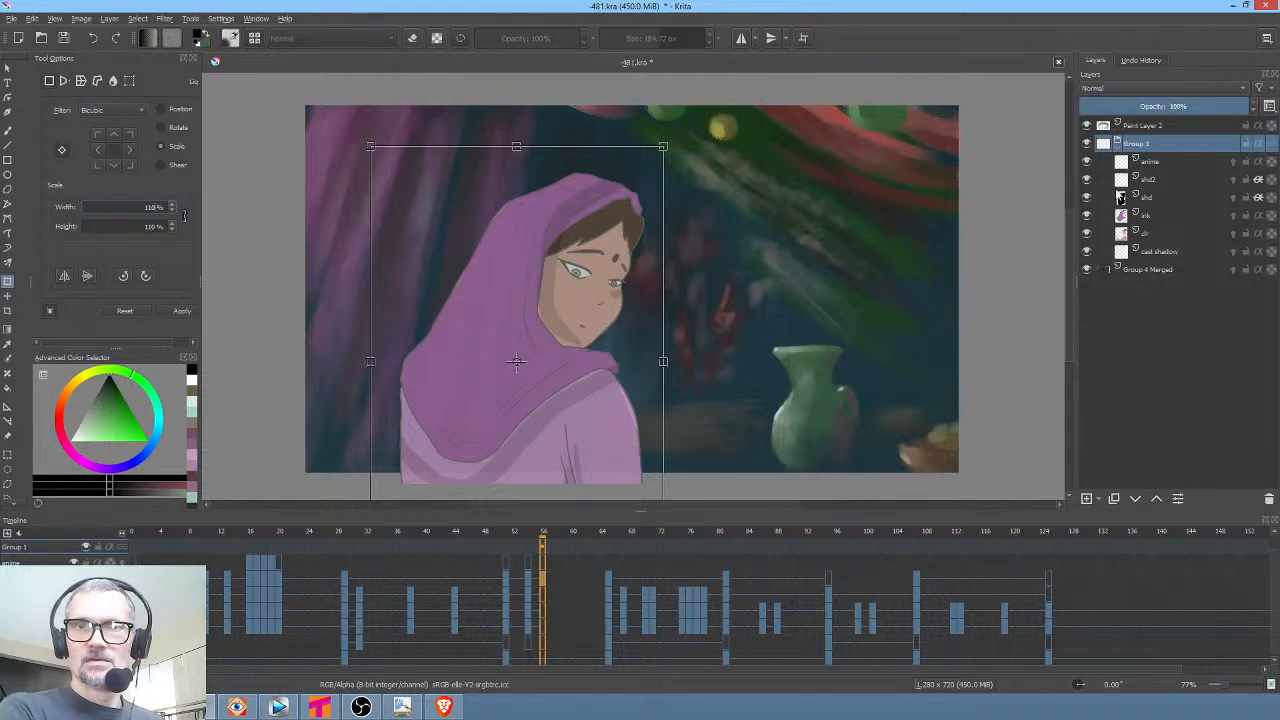
pyautogui.press('Tab')
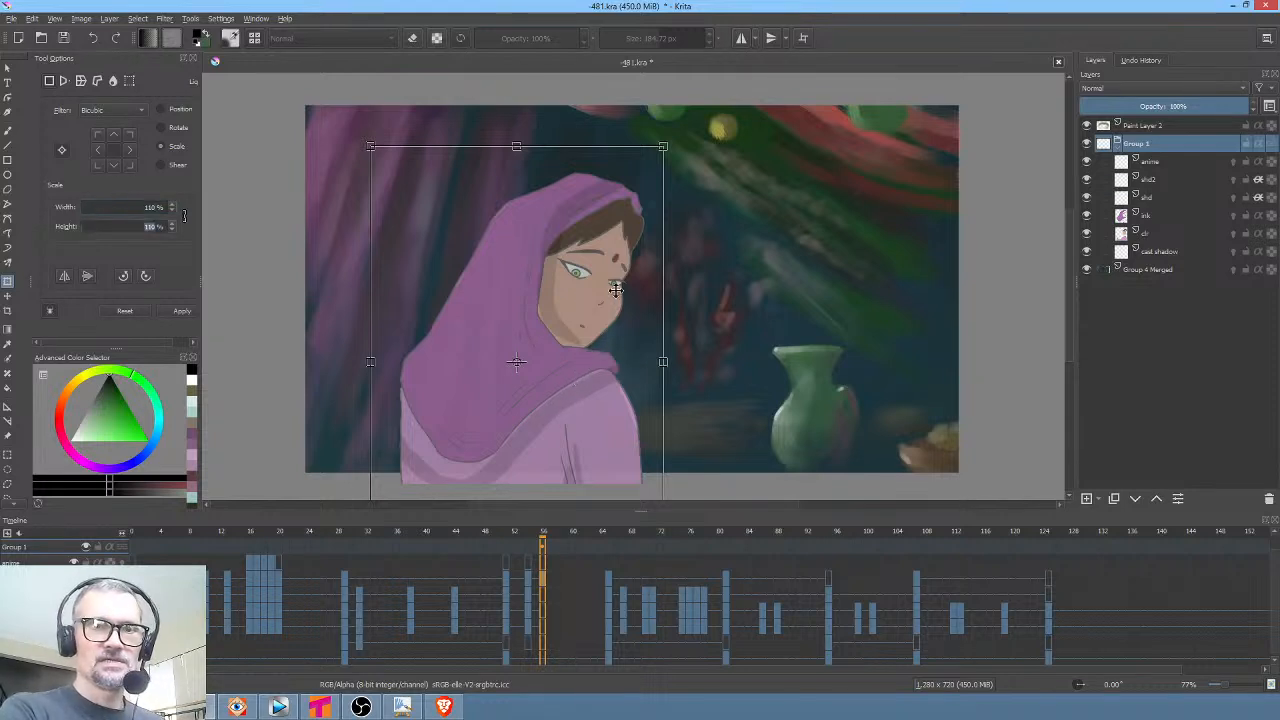
# Compare the scaled woman at frames 51, 54 and 56 and undo the group scaling at frames 54 and 56
pyautogui.click(528, 561)
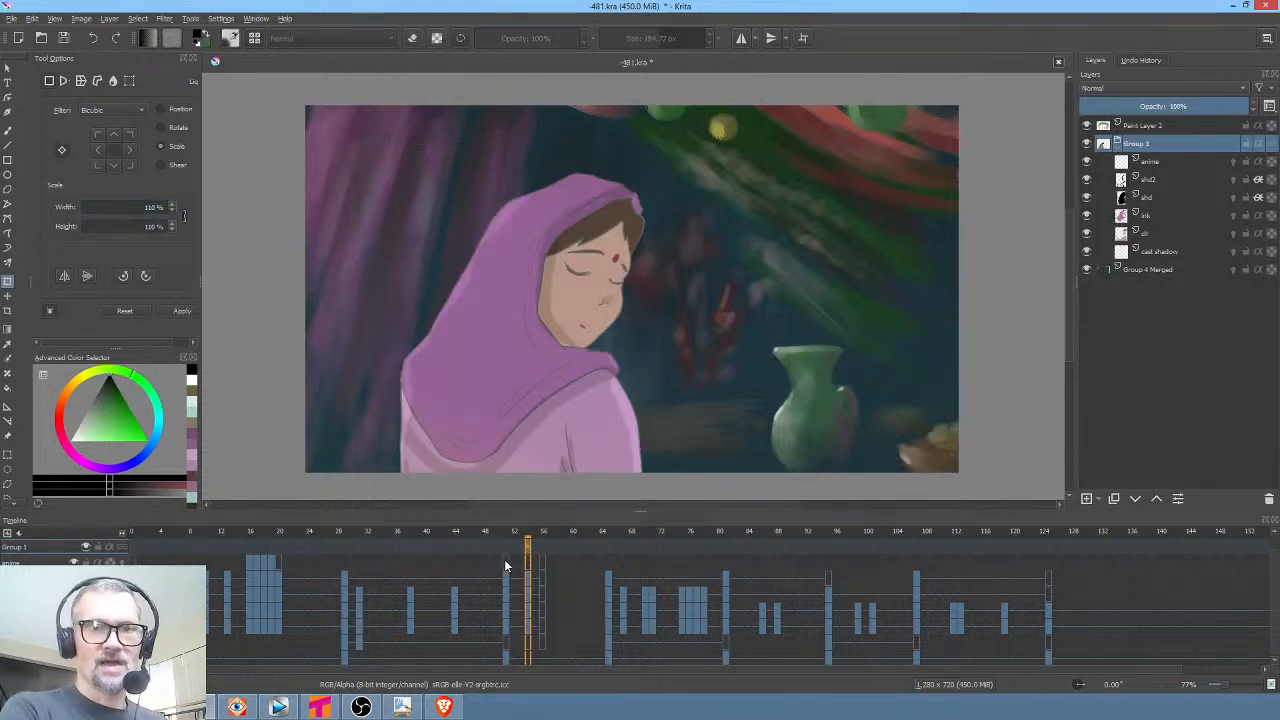
pyautogui.click(505, 563)
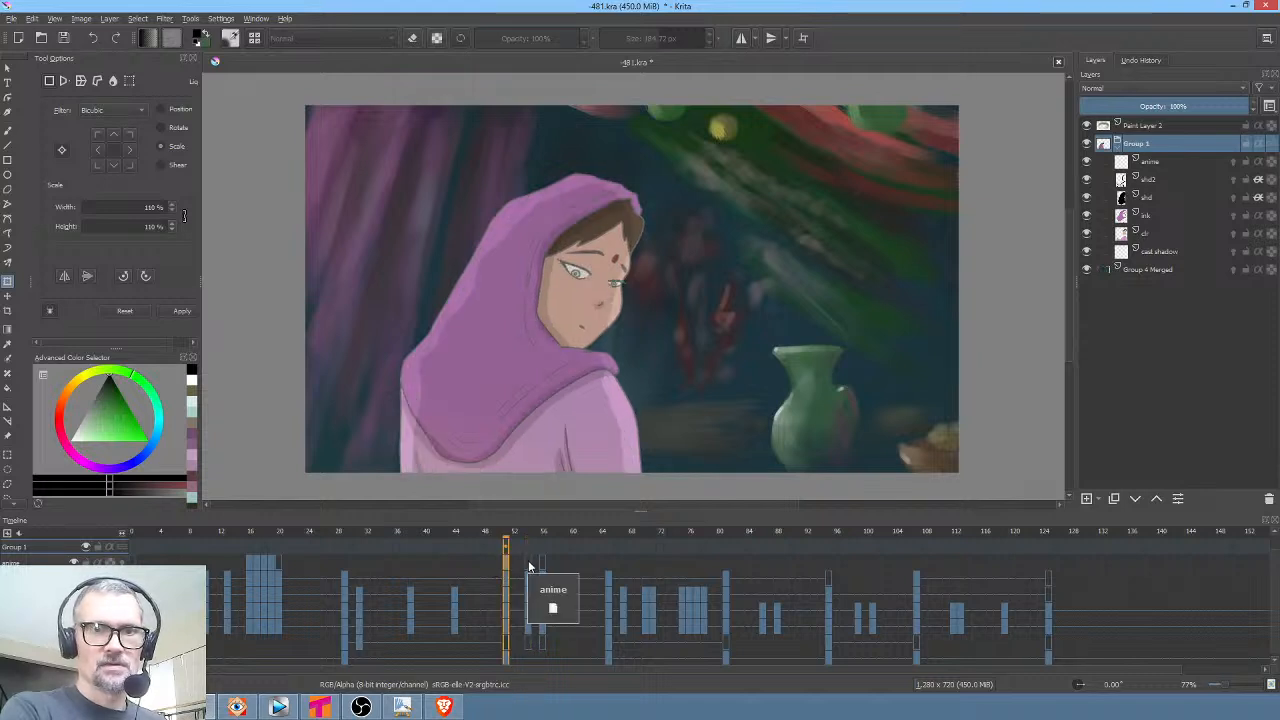
pyautogui.click(529, 567)
pyautogui.press('Right')
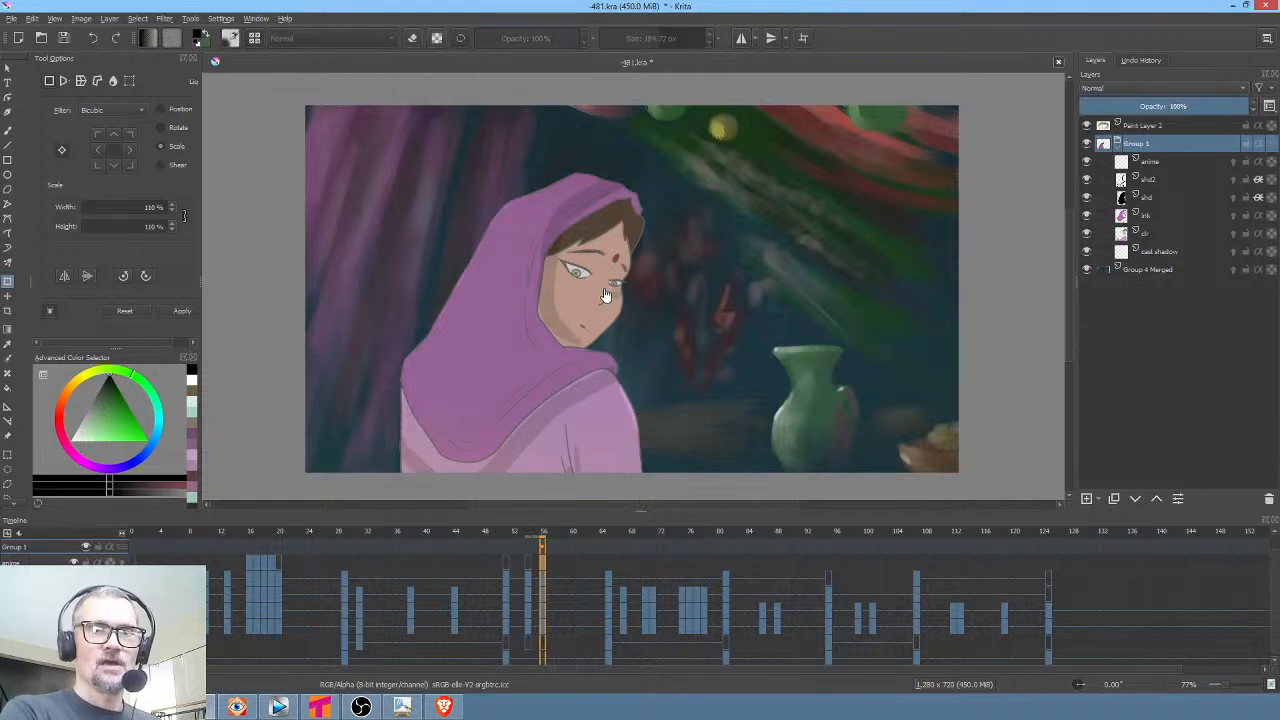
pyautogui.press('Left')
pyautogui.press('Left')
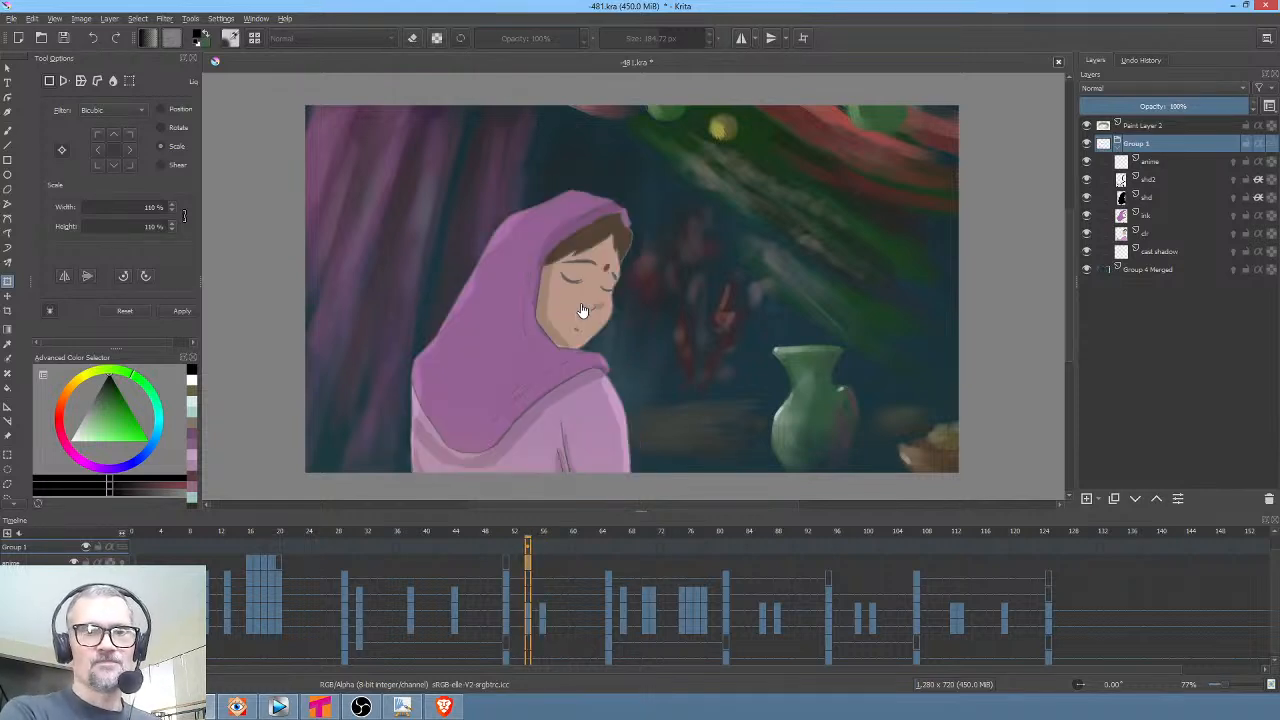
pyautogui.press('Left')
pyautogui.press('Left')
pyautogui.press('Left')
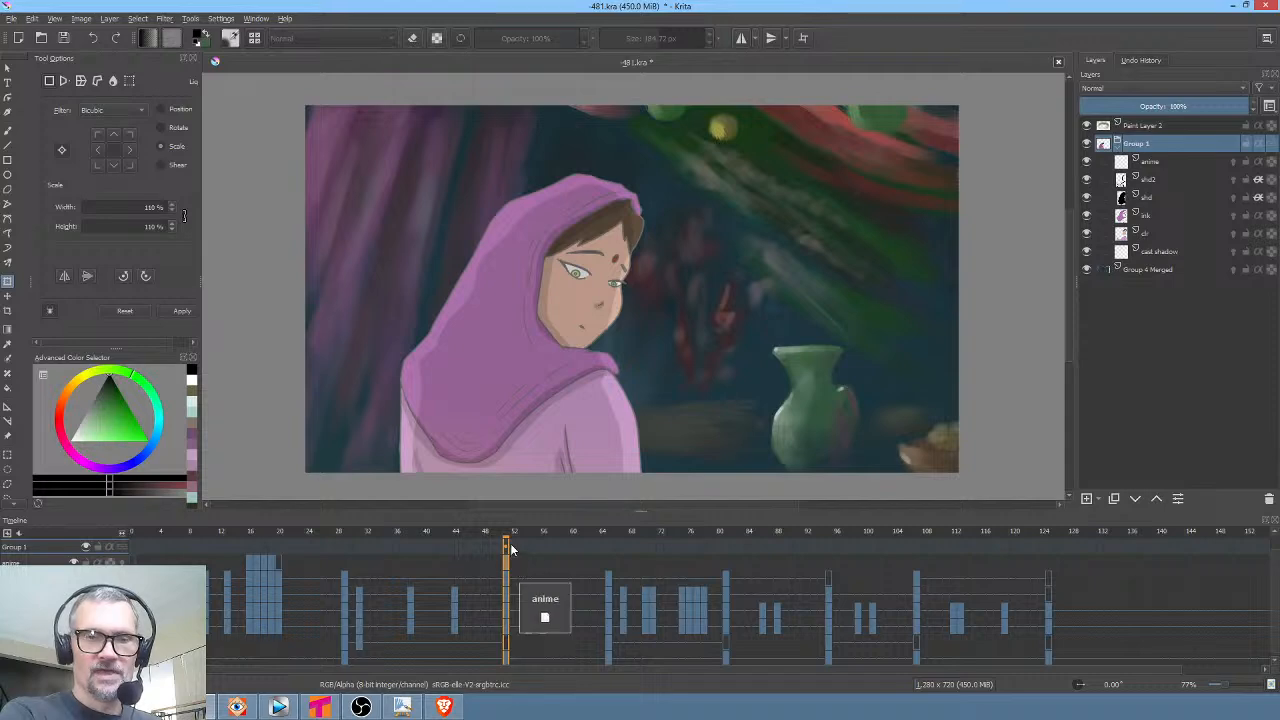
# Select the ink layer at frame 54 and scale its drawing to 110% in width and height
pyautogui.moveTo(508, 537)
pyautogui.mouseDown()
pyautogui.moveTo(534, 537)
pyautogui.moveTo(511, 537)
pyautogui.moveTo(522, 539)
pyautogui.mouseUp()
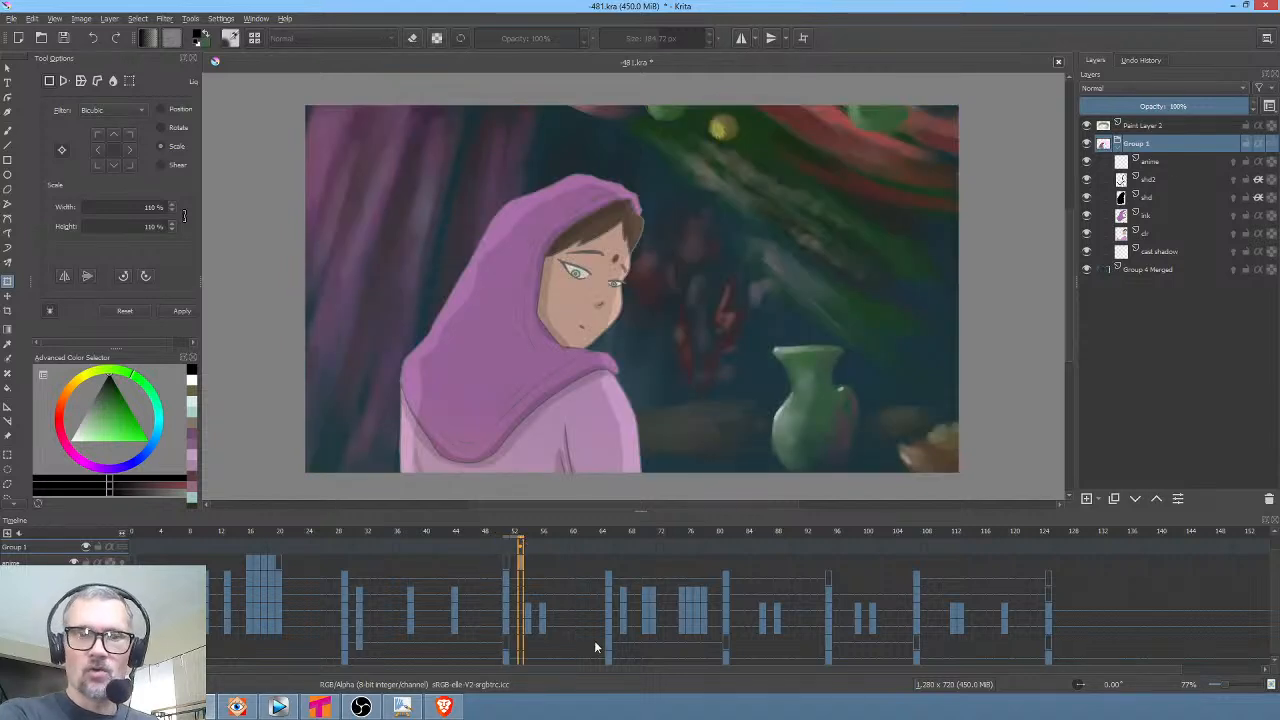
pyautogui.click(527, 610)
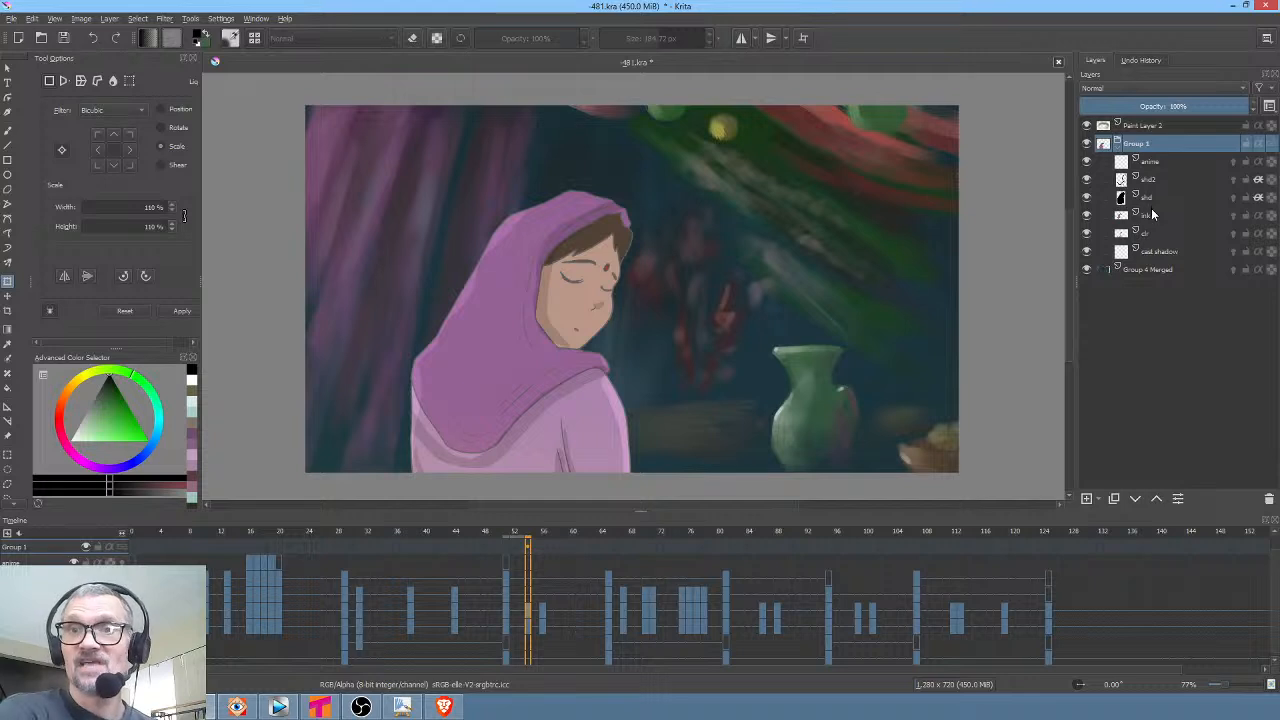
pyautogui.moveTo(1157, 219)
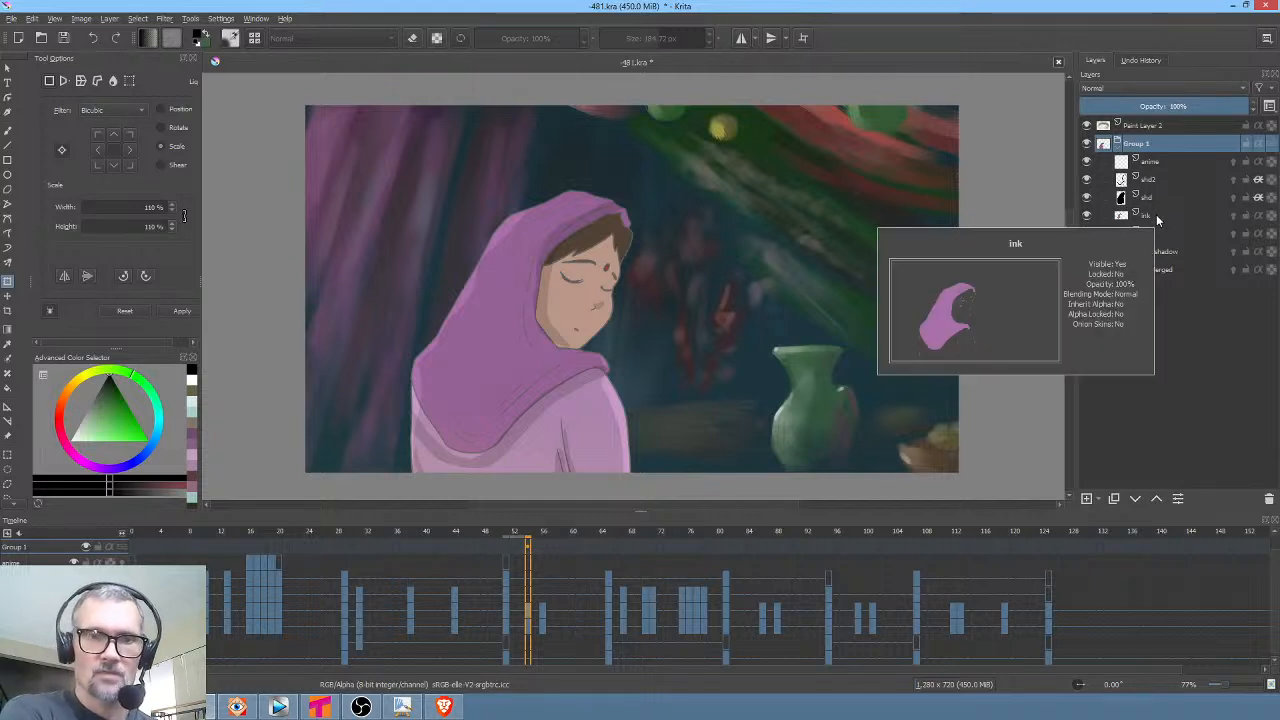
pyautogui.click(1156, 214)
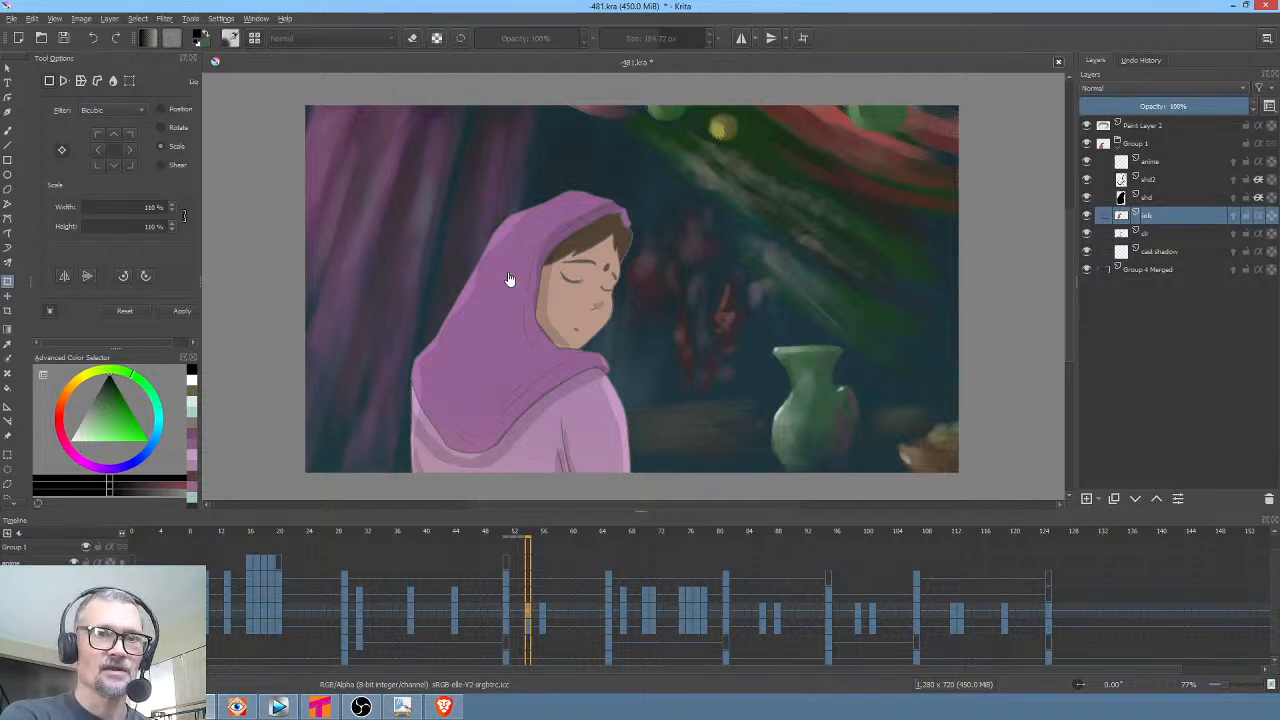
pyautogui.press('Escape')
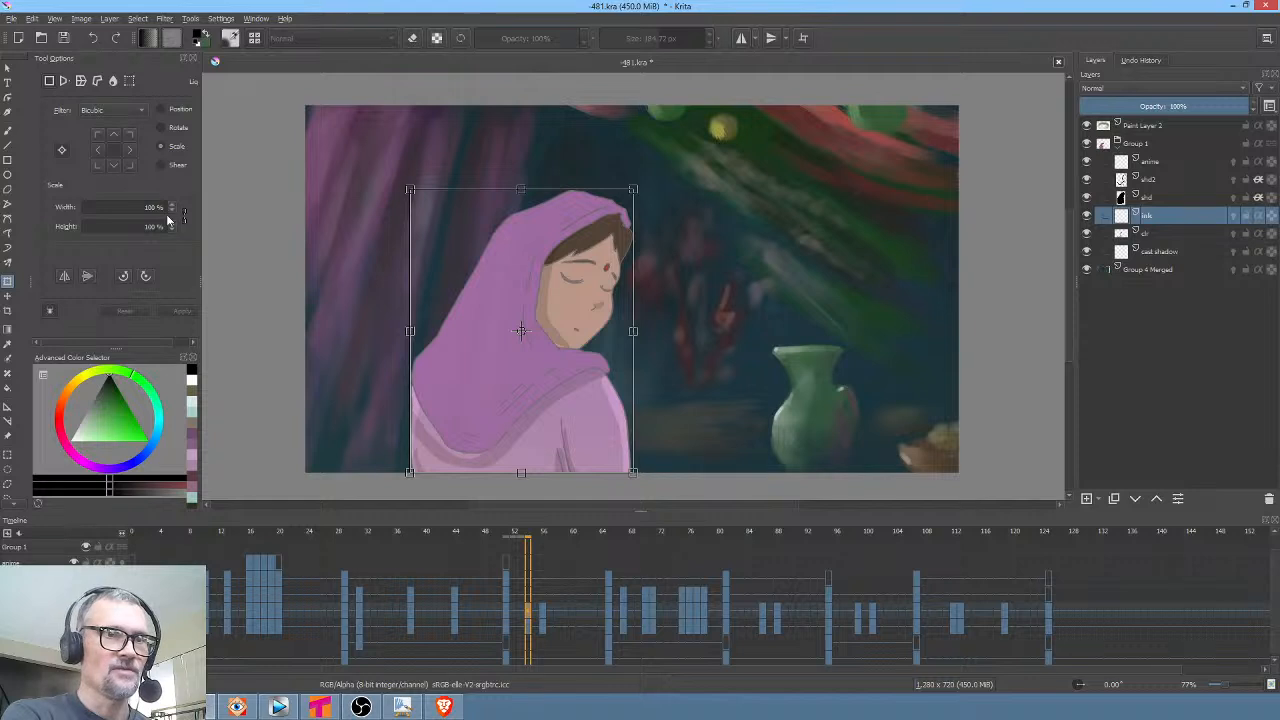
pyautogui.click(125, 208)
pyautogui.write('110')
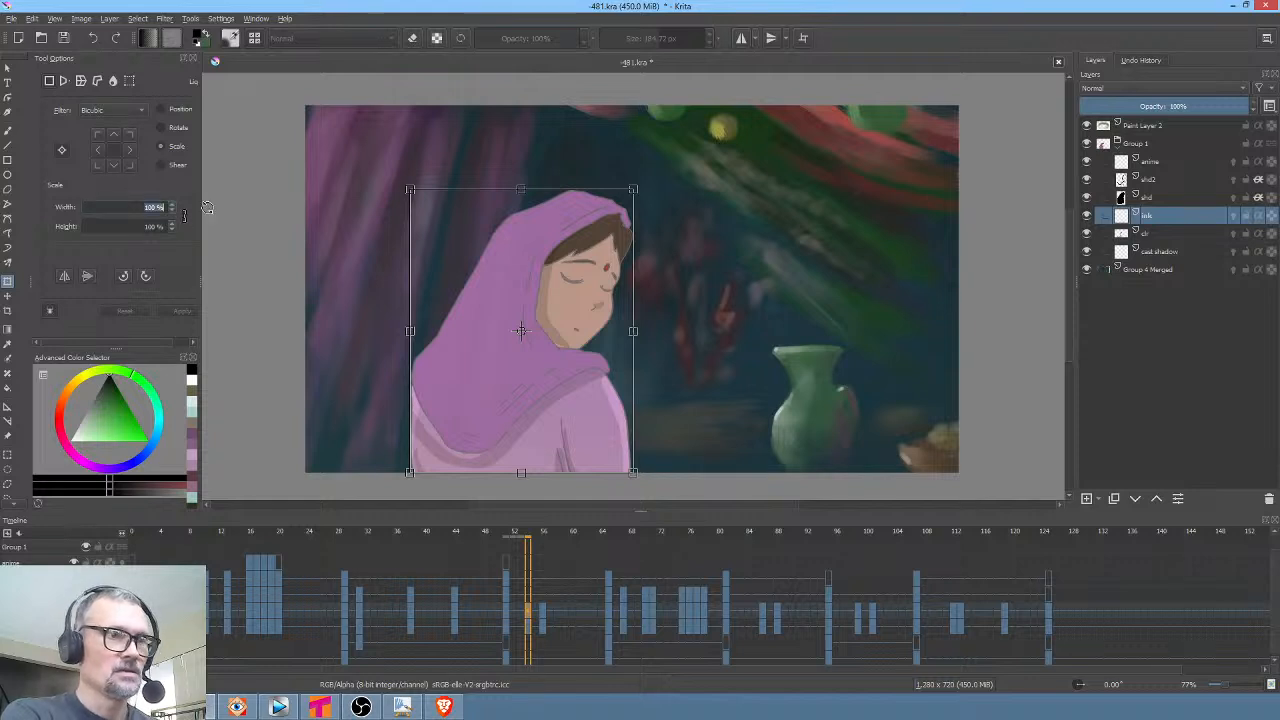
pyautogui.press('Return')
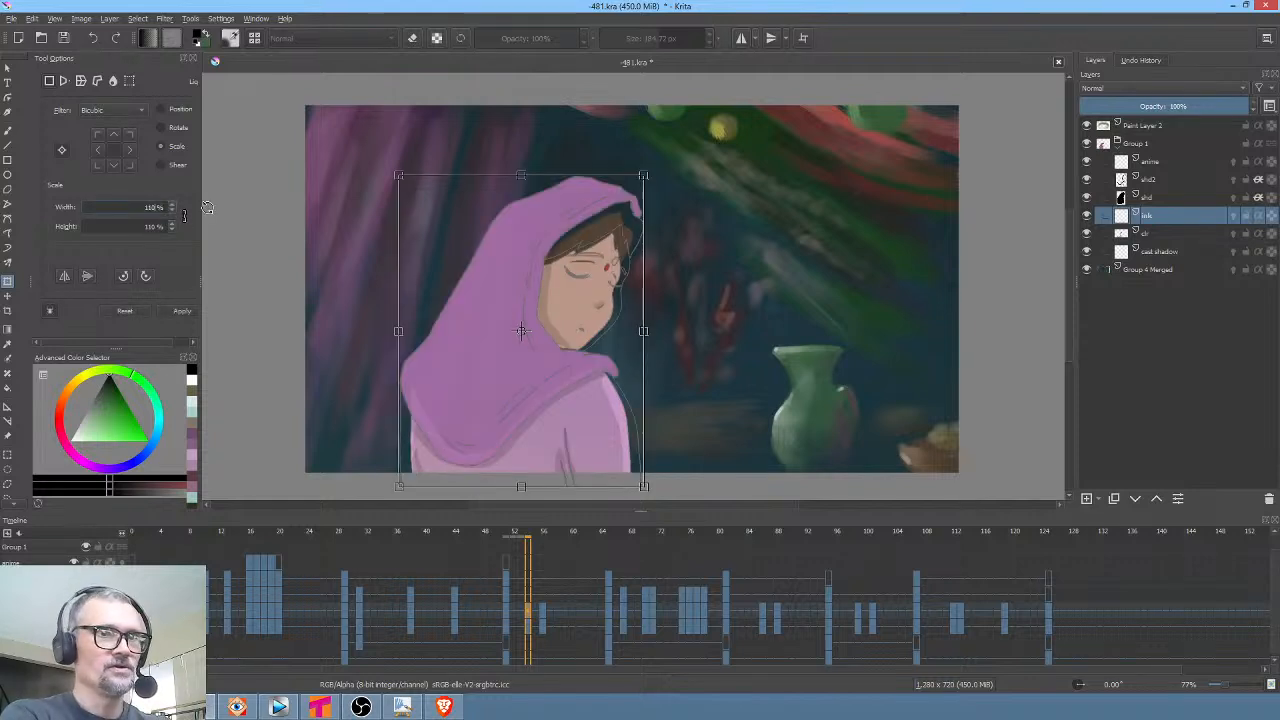
# Scale the ink layer's drawing at frame 56 to 110% in width and height
pyautogui.click(545, 615)
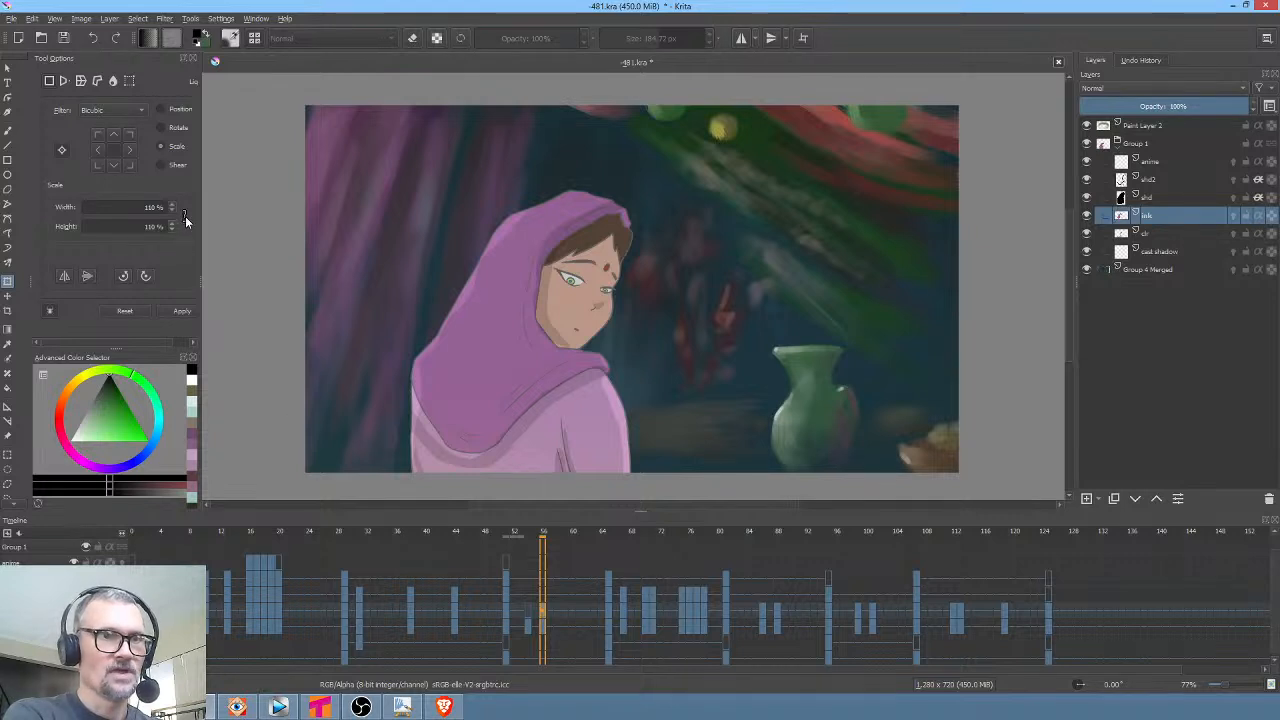
pyautogui.click(543, 253)
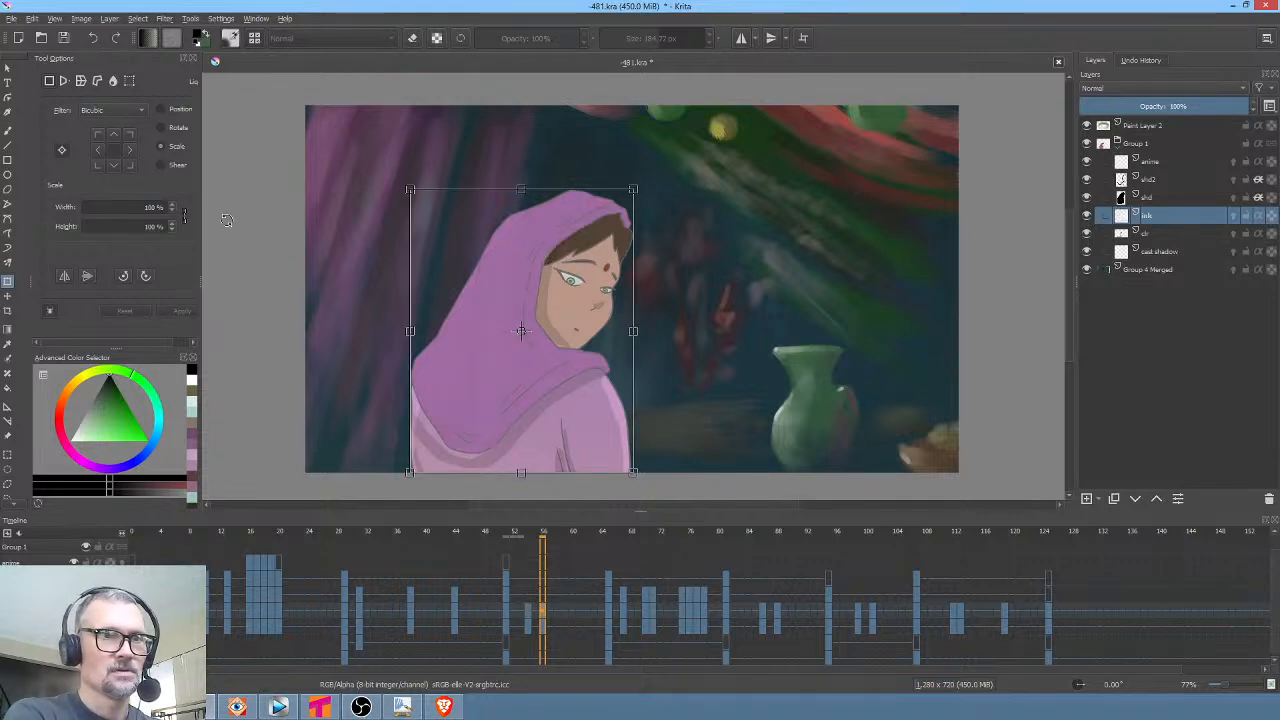
pyautogui.moveTo(142, 209); pyautogui.dragTo(203, 209)
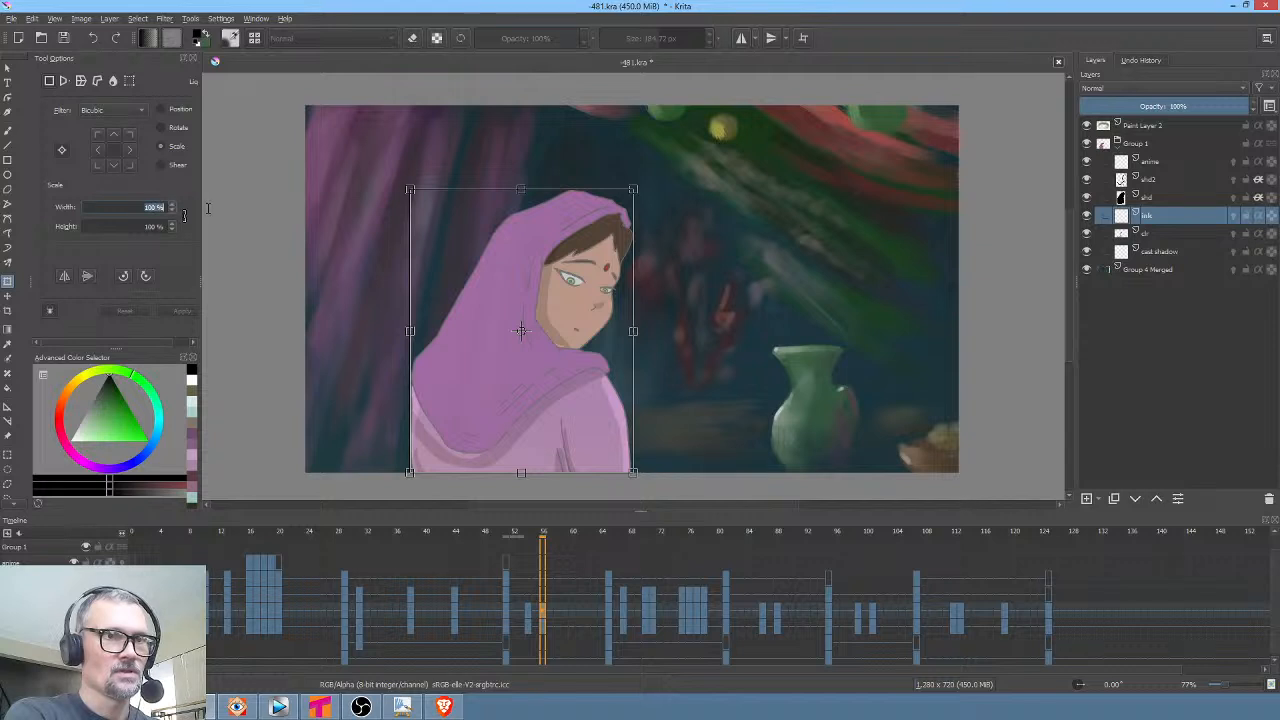
pyautogui.write('110')
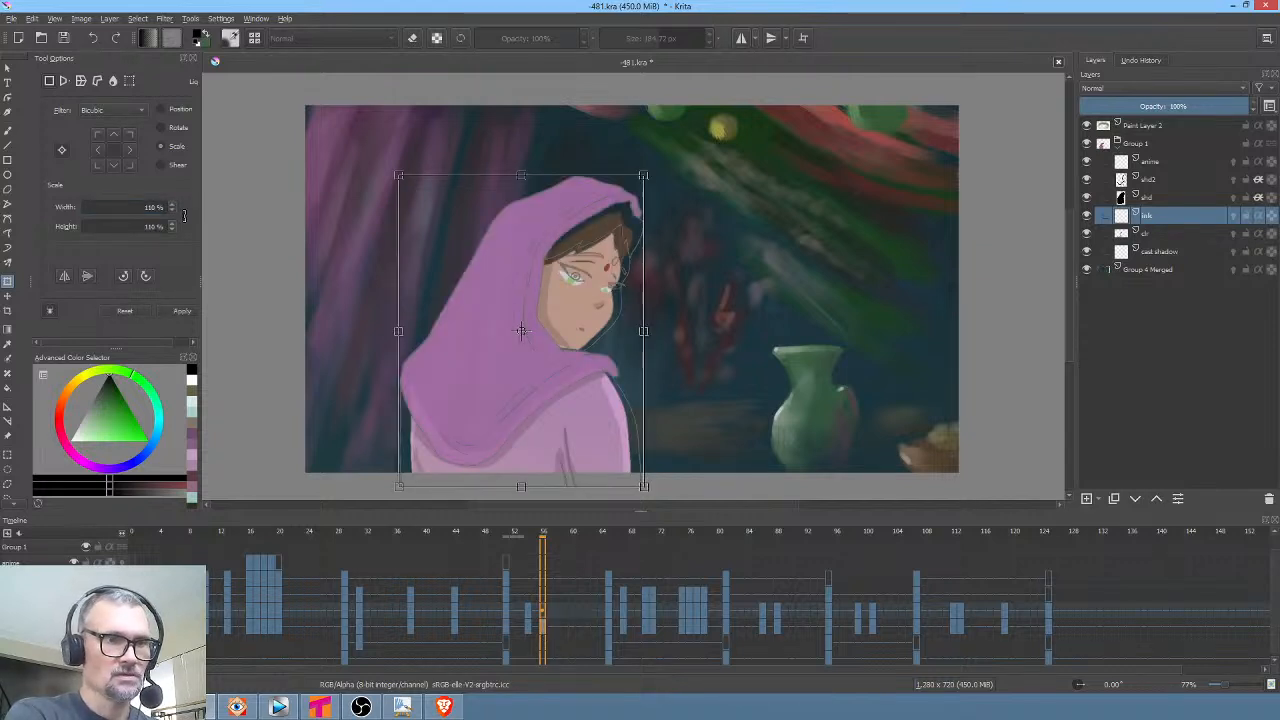
# Select the clr layer at frame 56 and scale its drawing to 110% in width and height
pyautogui.press('pagedown')
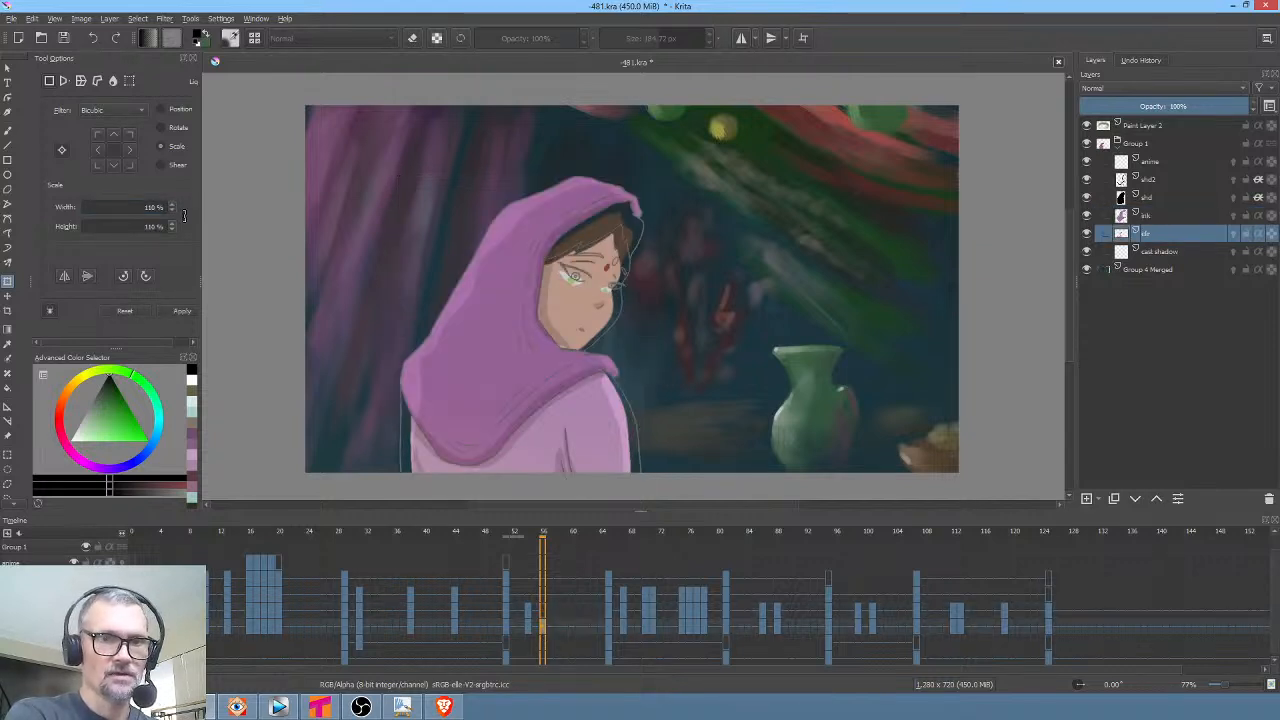
pyautogui.click(519, 272)
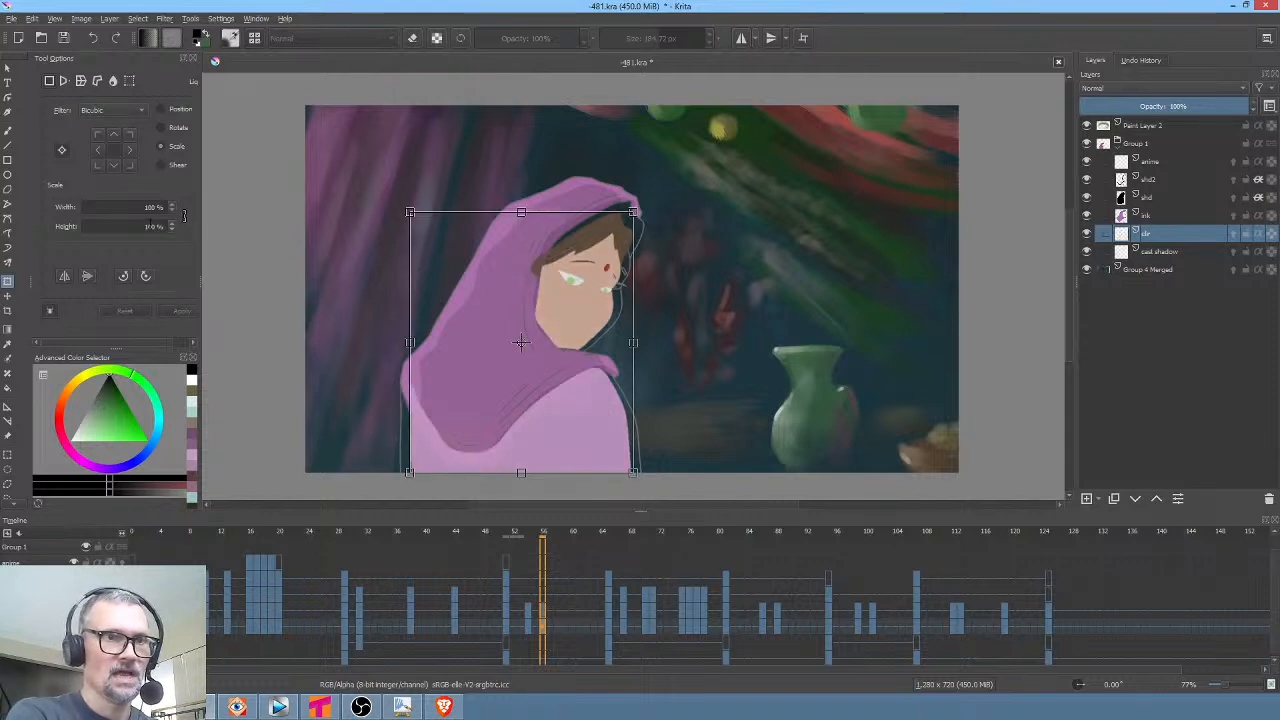
pyautogui.moveTo(130, 207); pyautogui.dragTo(217, 212)
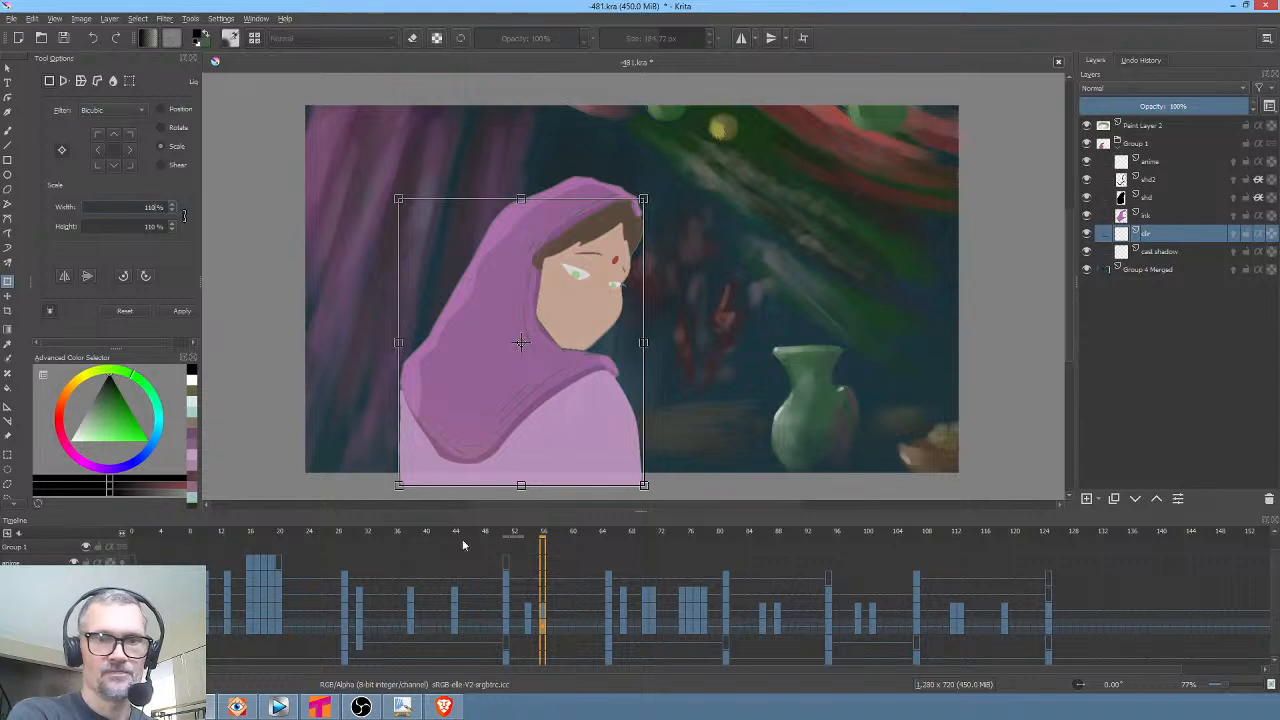
# Scale the clr layer's drawing at frame 54 to 110% in width and height
pyautogui.click(531, 640)
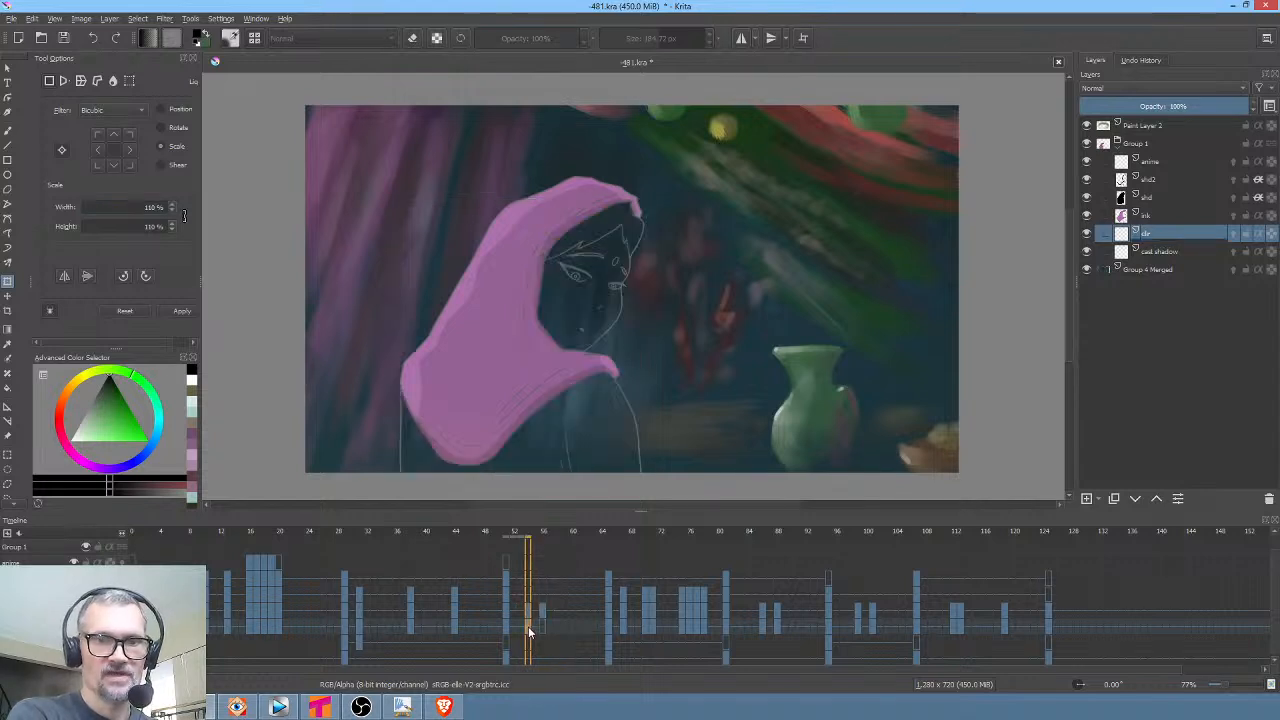
pyautogui.click(584, 330)
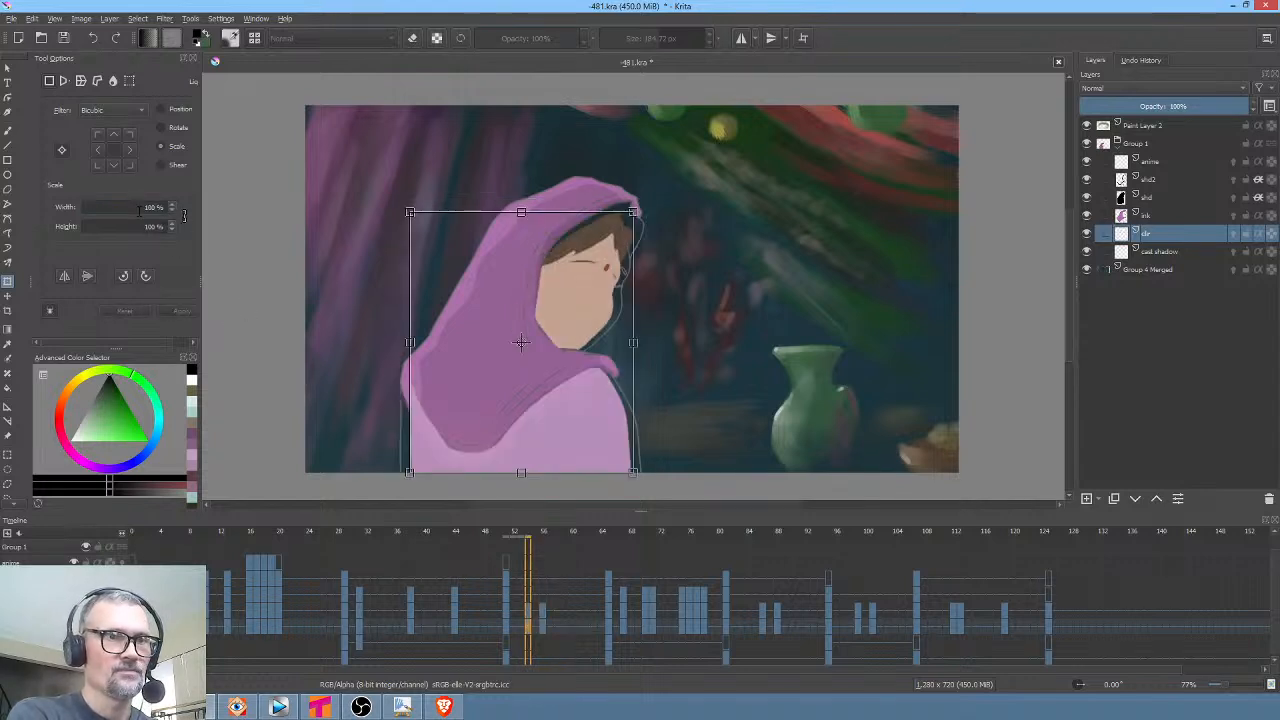
pyautogui.moveTo(139, 210); pyautogui.dragTo(217, 211)
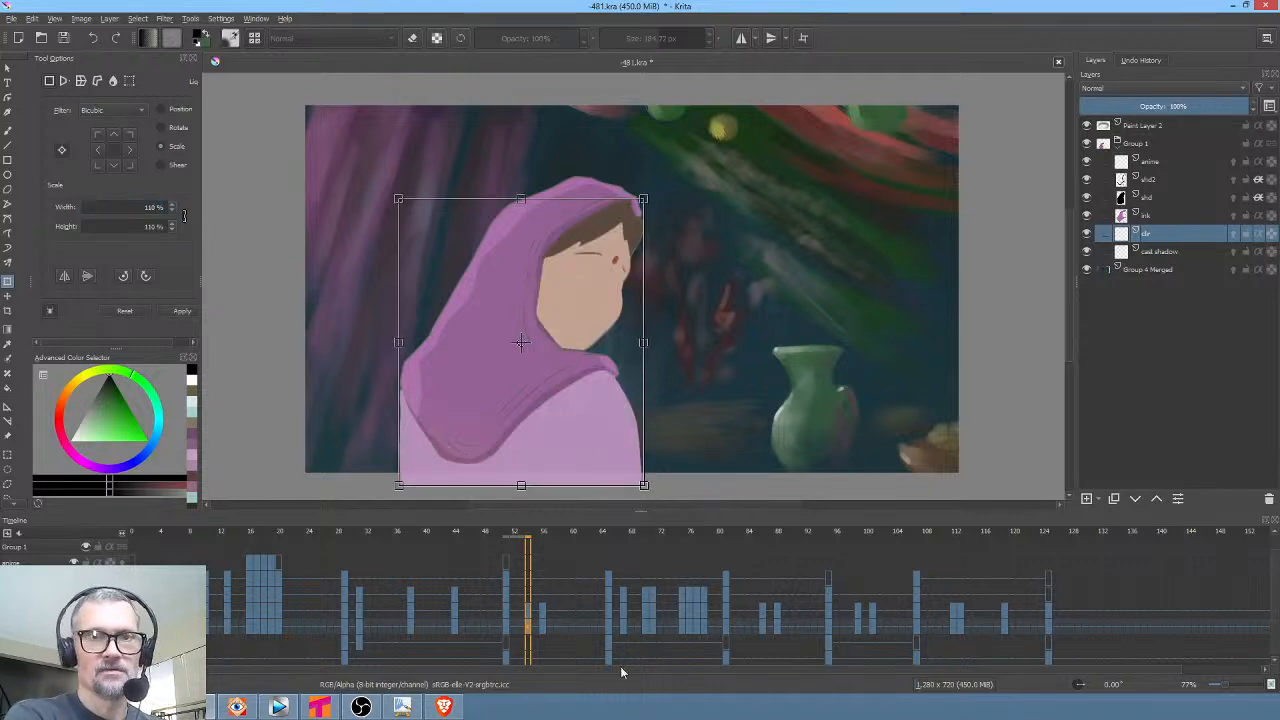
pyautogui.click(544, 595)
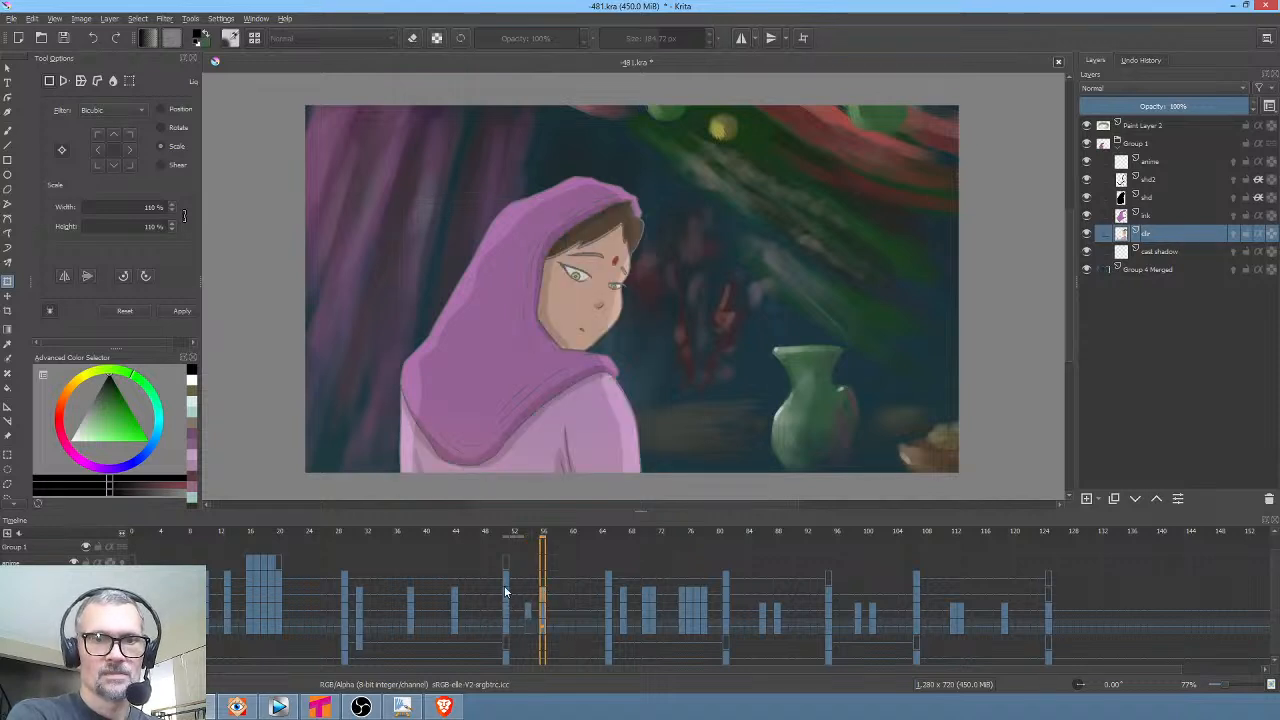
# Step back and forth through the frames from 51 to 56 to compare the rescaled woman's poses and blink
pyautogui.moveTo(468, 573)
pyautogui.mouseDown()
pyautogui.moveTo(551, 588)
pyautogui.moveTo(501, 594)
pyautogui.mouseUp()
pyautogui.click(502, 610)
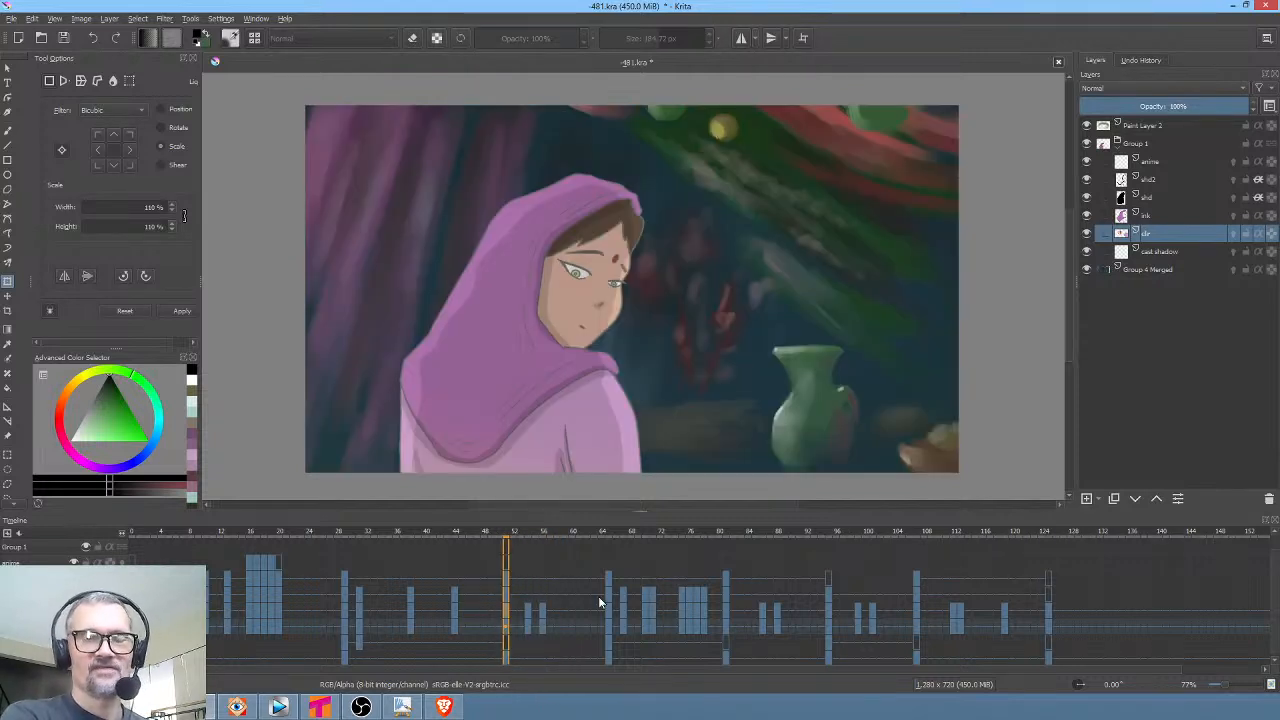
pyautogui.press('Right')
pyautogui.press('Right')
pyautogui.press('space')
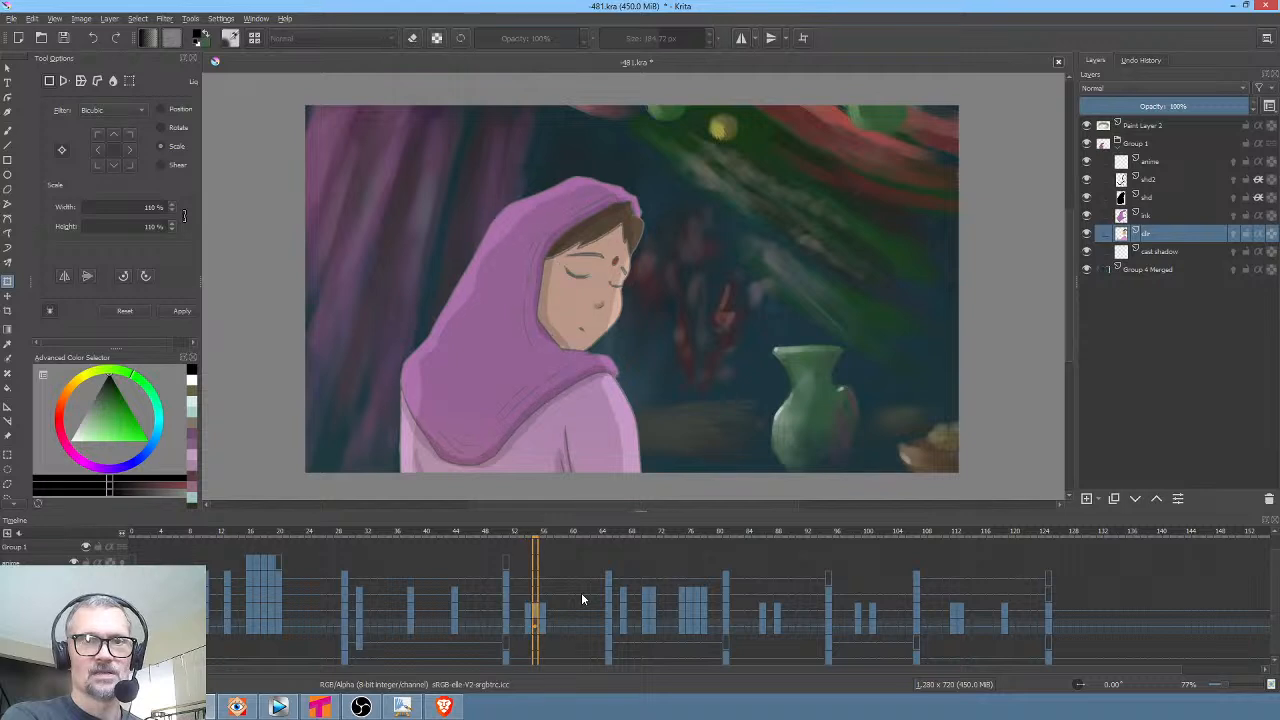
pyautogui.press('space')
pyautogui.press('Left')
pyautogui.press('Left')
pyautogui.press('Right')
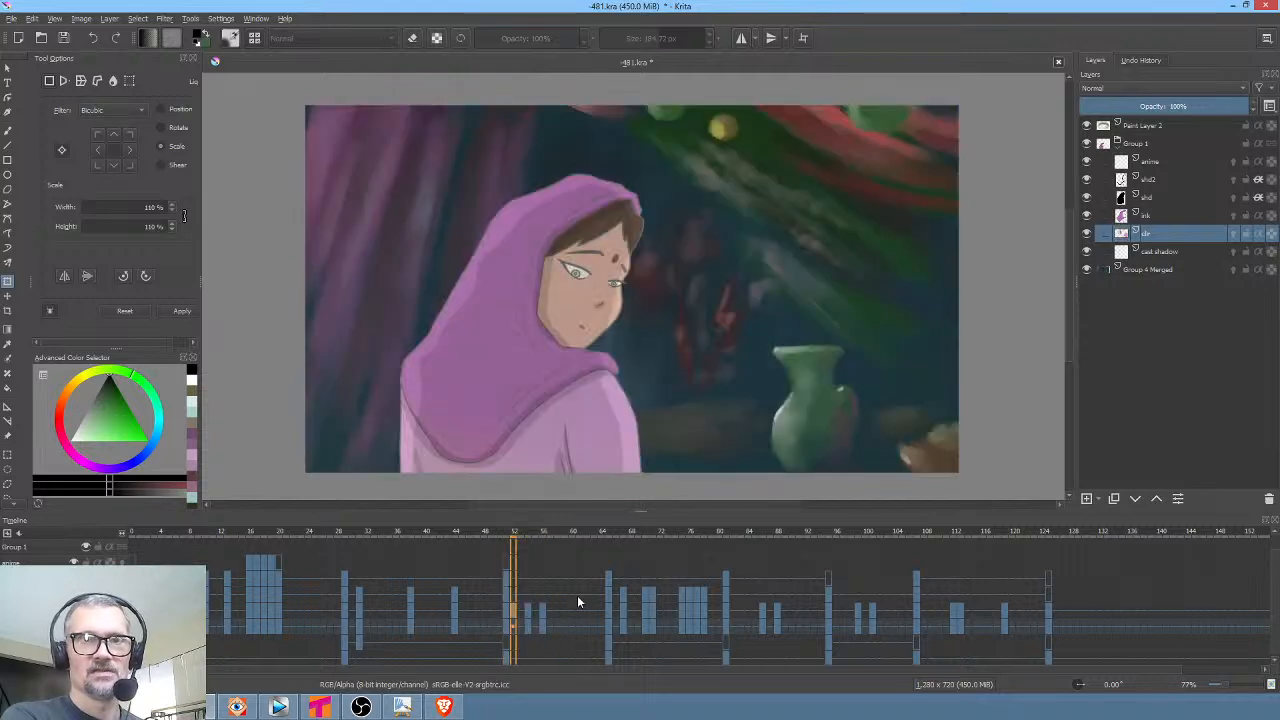
pyautogui.press('Right')
pyautogui.press('Right')
pyautogui.press('Left')
pyautogui.press('Right')
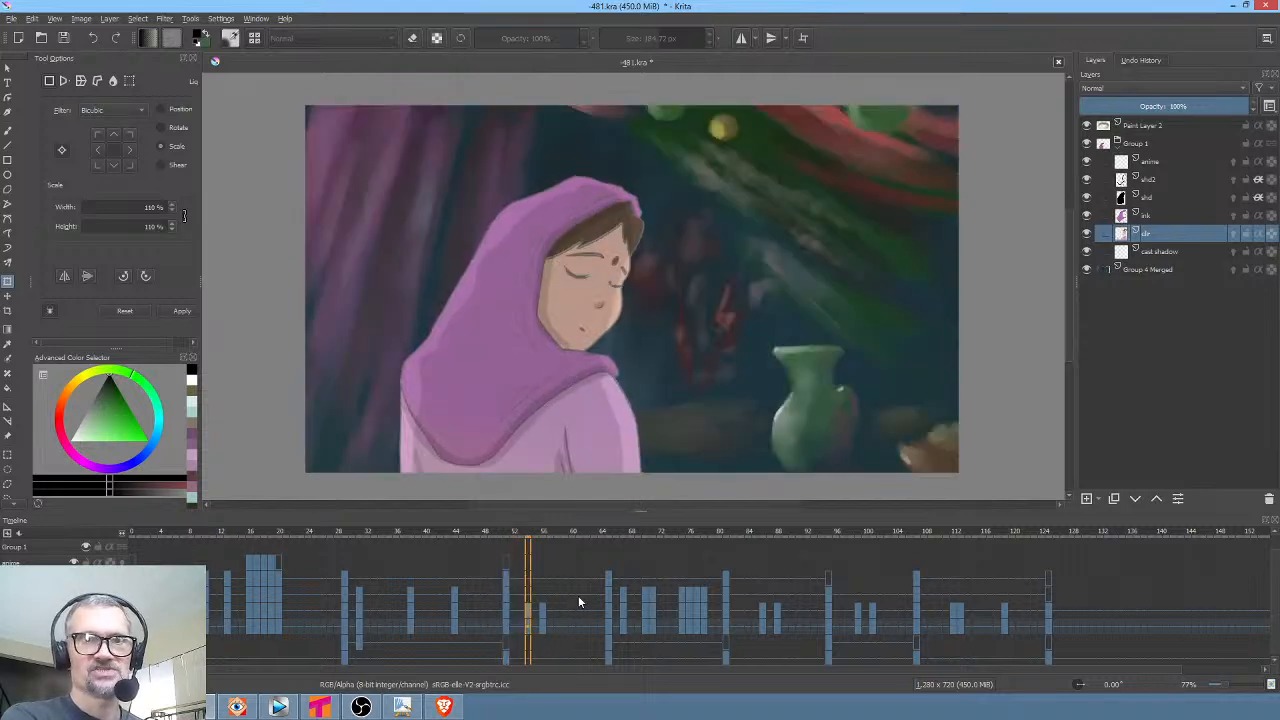
pyautogui.press('Left')
pyautogui.press('Left')
pyautogui.press('Left')
pyautogui.press('Left')
pyautogui.press('Right')
pyautogui.press('Right')
pyautogui.press('Right')
pyautogui.press('Right')
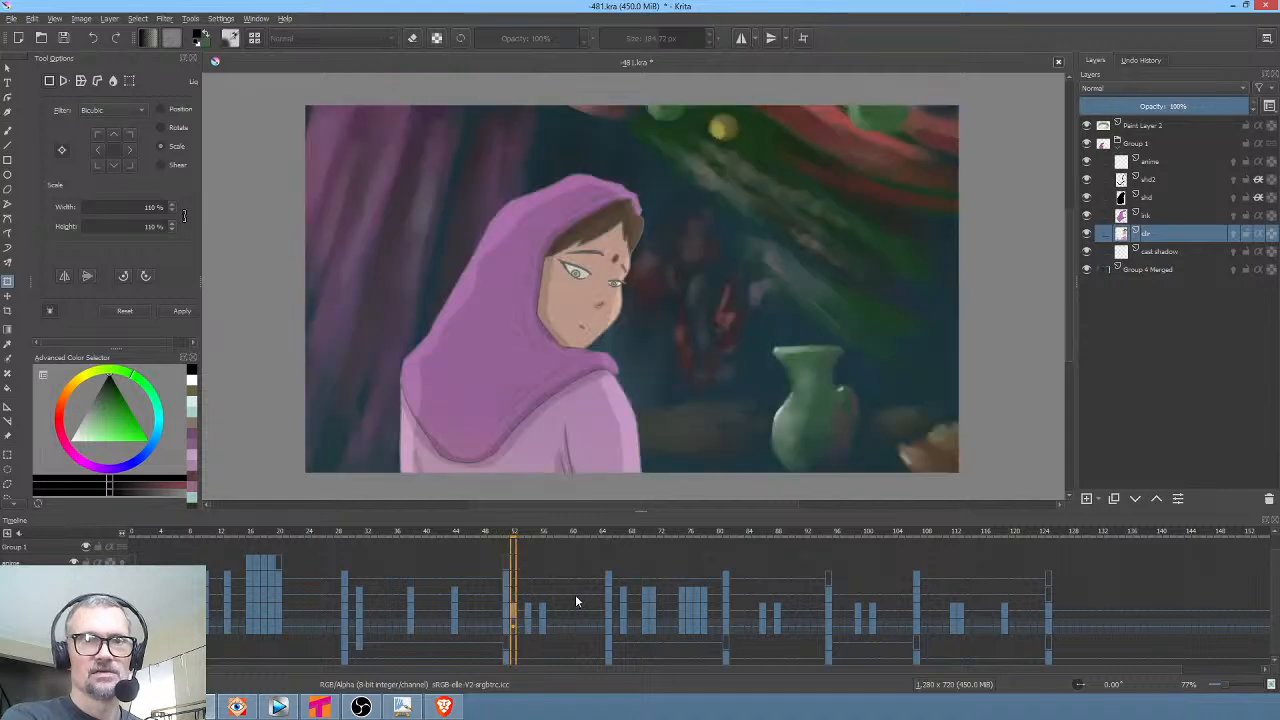
pyautogui.press('Left')
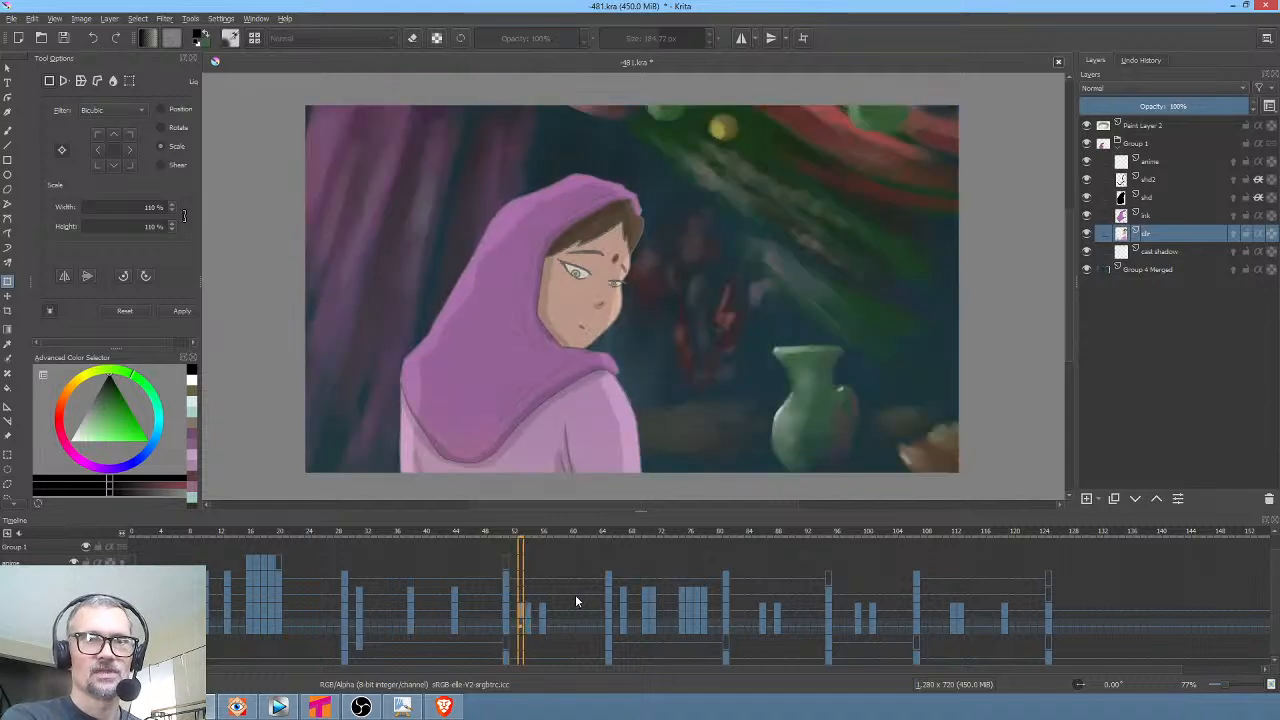
# Step forward past the cut to the monkey shot and back to check the transition from the woman's shot
pyautogui.press('Right')
pyautogui.press('Right')
pyautogui.press('Right')
pyautogui.click(576, 596)
pyautogui.press('Right')
pyautogui.press('Right')
pyautogui.press('Right')
pyautogui.press('Right')
pyautogui.press('Right')
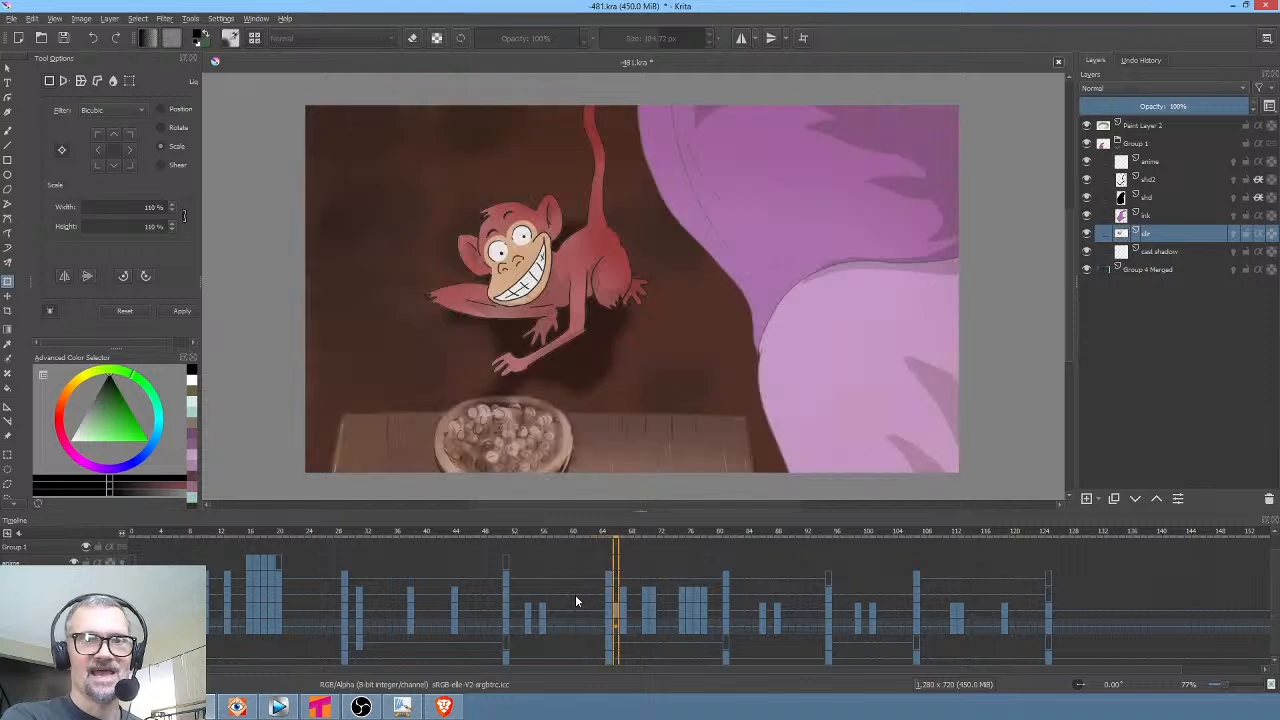
pyautogui.press('Left')
pyautogui.press('Left')
pyautogui.press('Left')
pyautogui.press('Left')
pyautogui.press('Left')
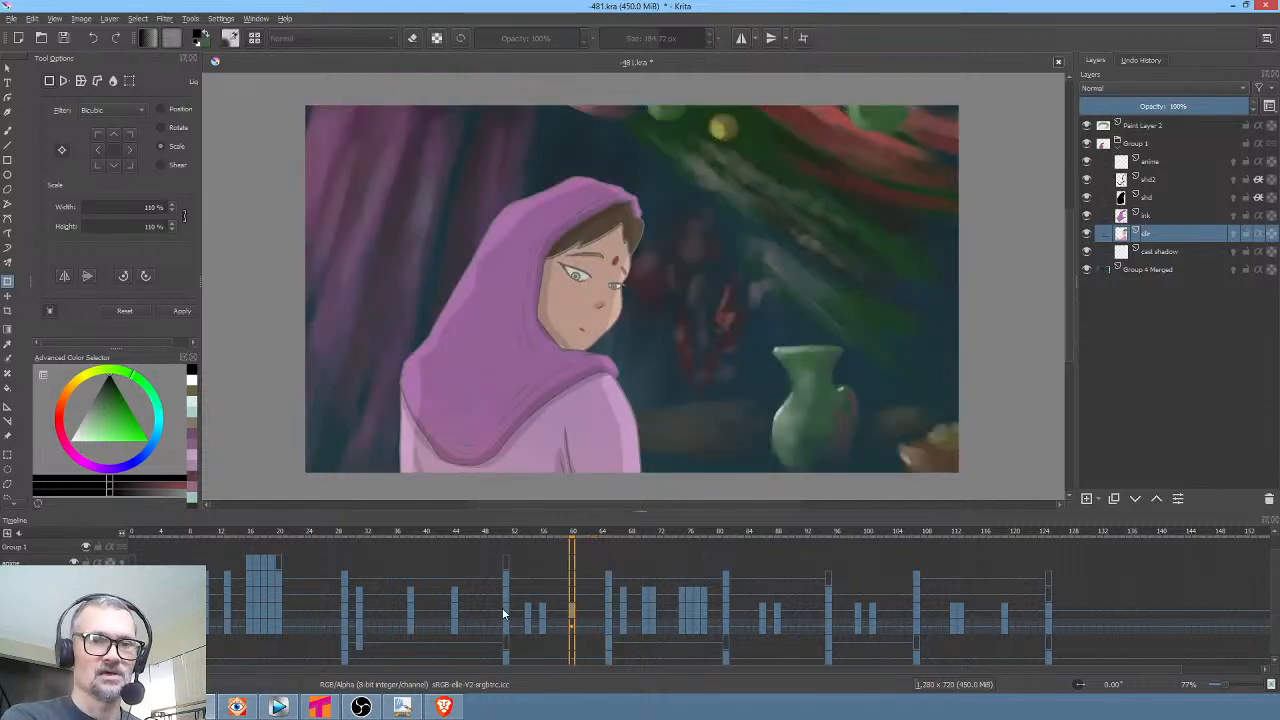
# Compare the line work of the woman's hair and hood up close at frames 51, 54 and 56
pyautogui.click(504, 610)
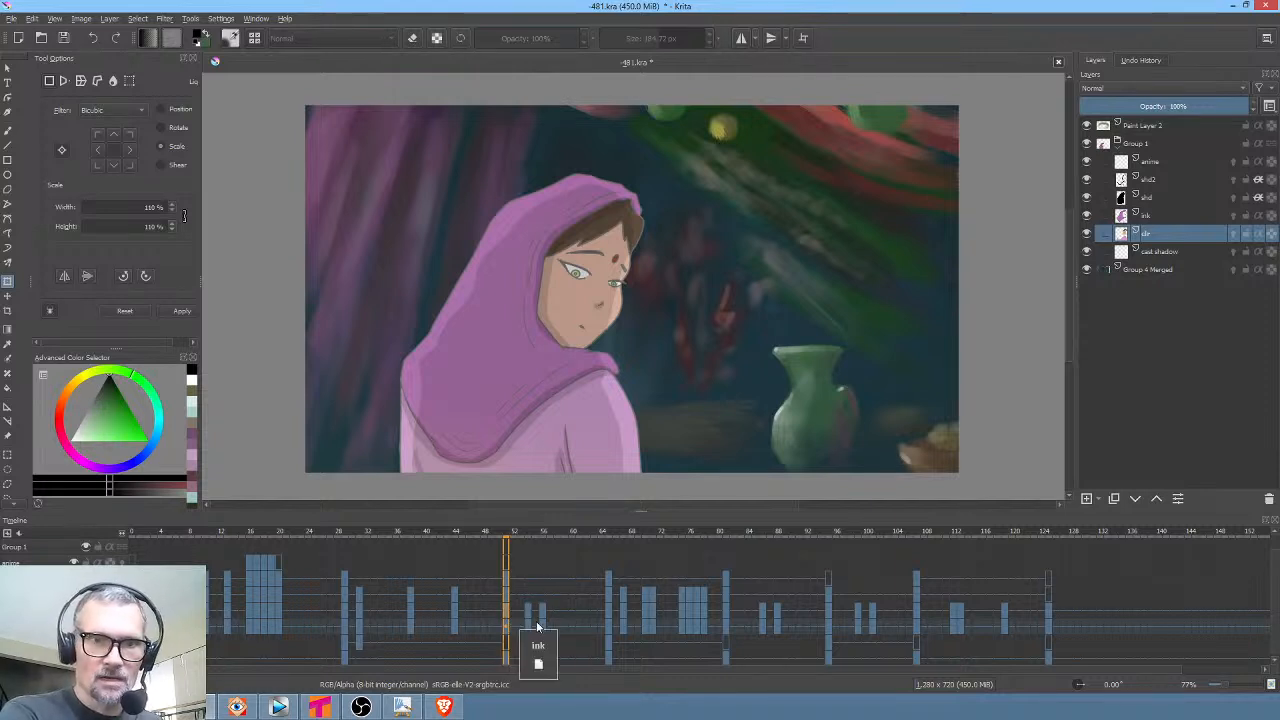
pyautogui.click(528, 615)
pyautogui.scroll(5, 594, 272)
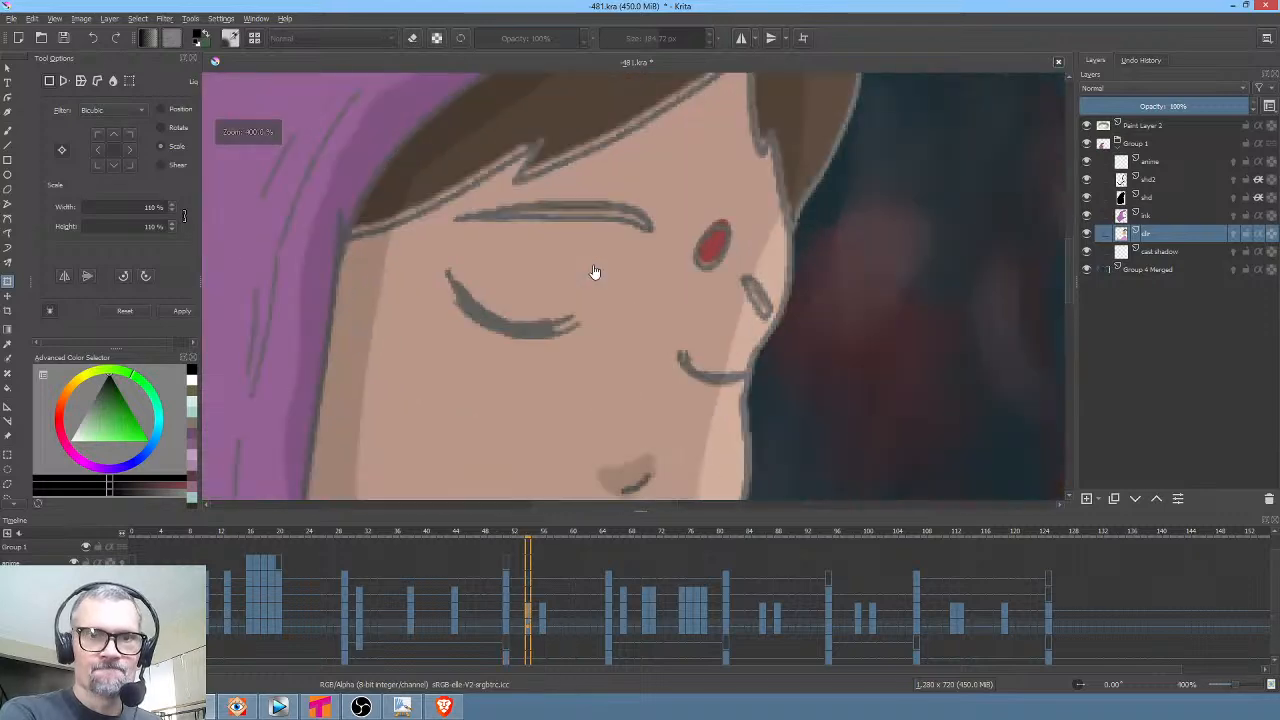
pyautogui.moveTo(657, 214); pyautogui.dragTo(663, 443)
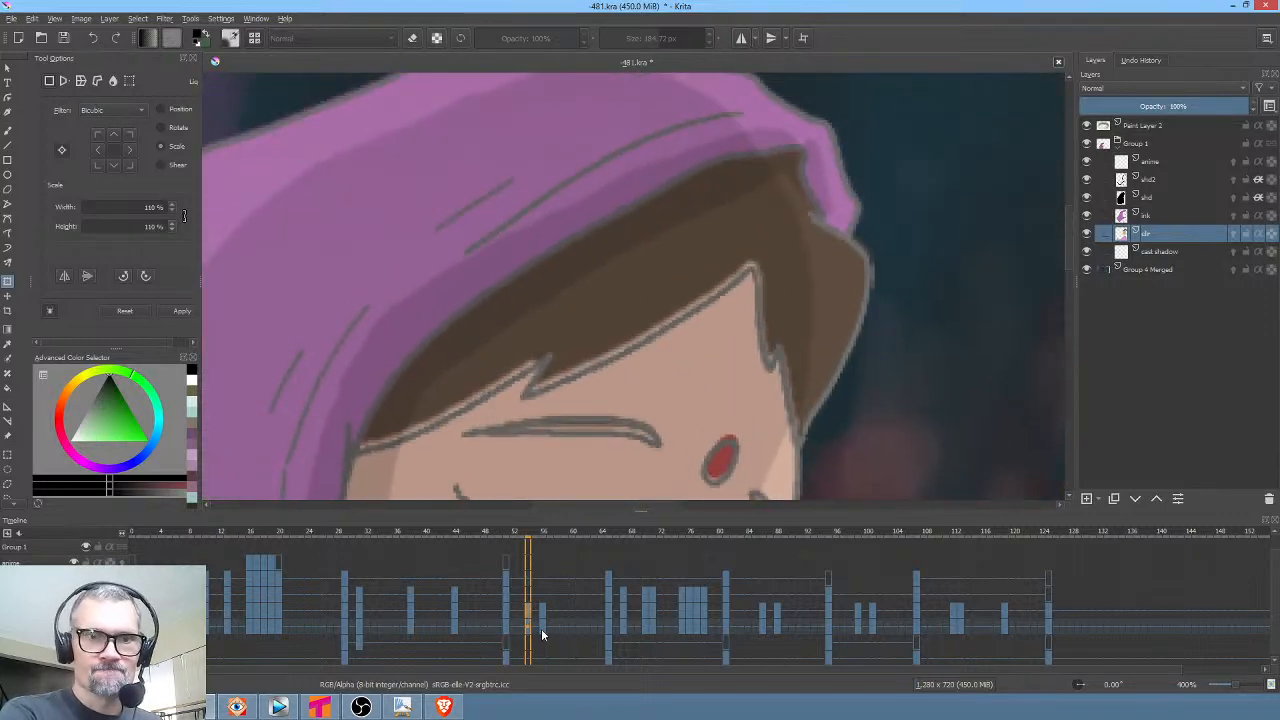
pyautogui.click(507, 630)
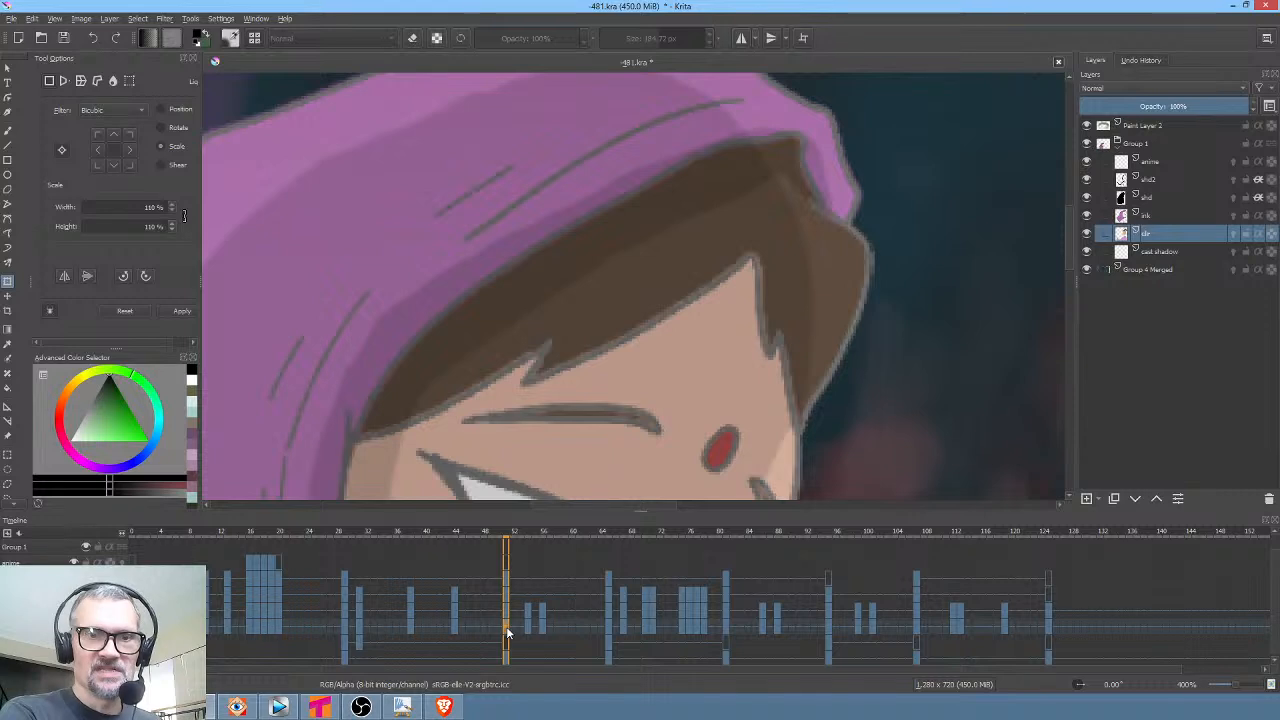
pyautogui.click(529, 628)
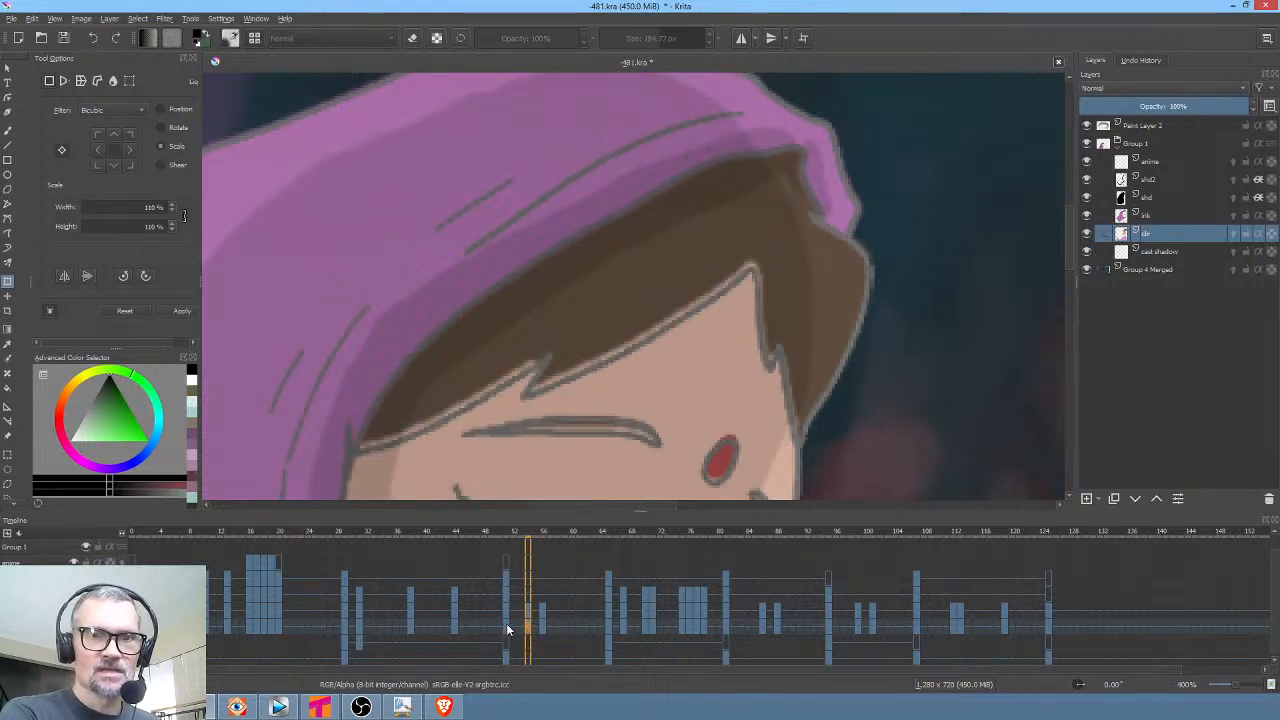
pyautogui.click(507, 623)
pyautogui.click(529, 628)
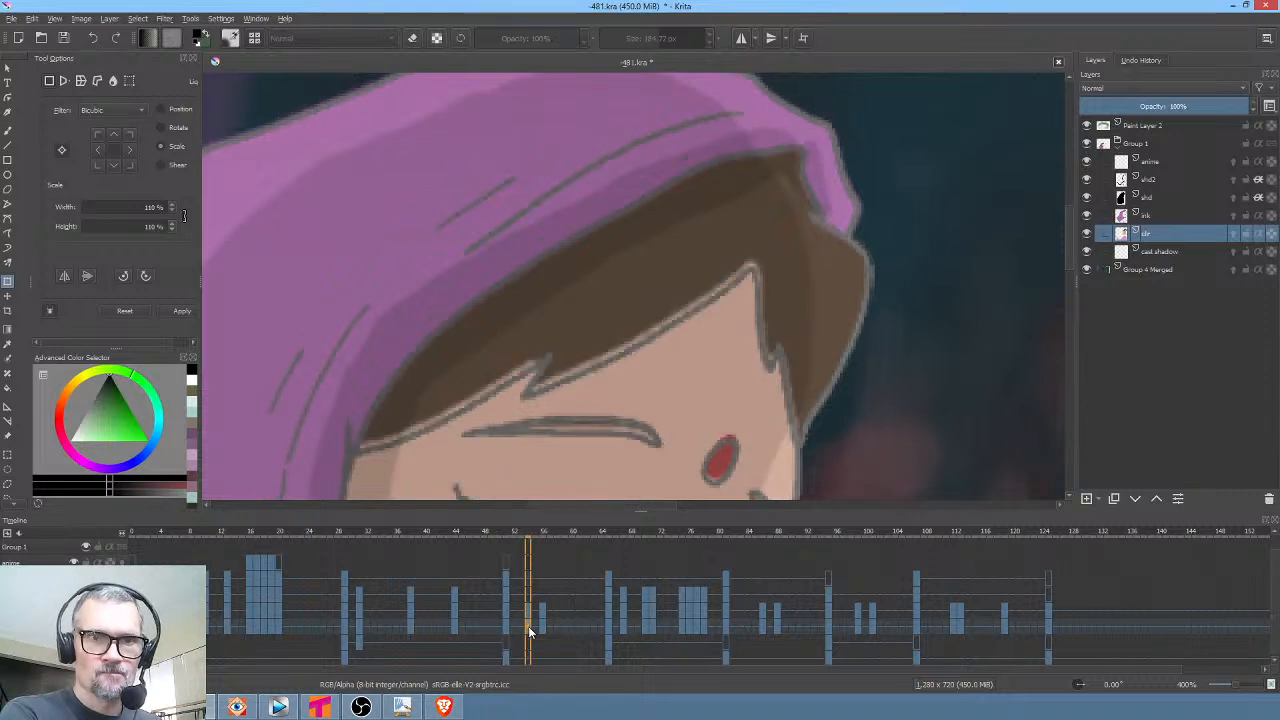
pyautogui.click(543, 629)
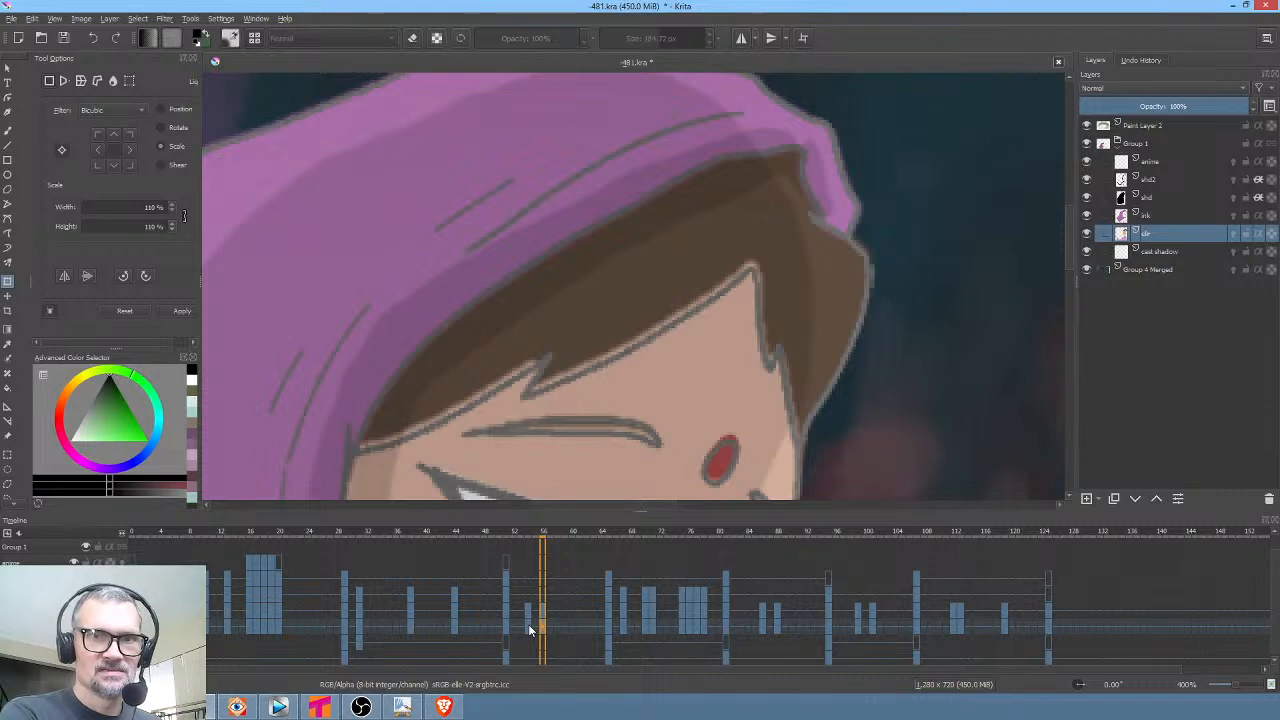
pyautogui.click(528, 624)
pyautogui.click(507, 630)
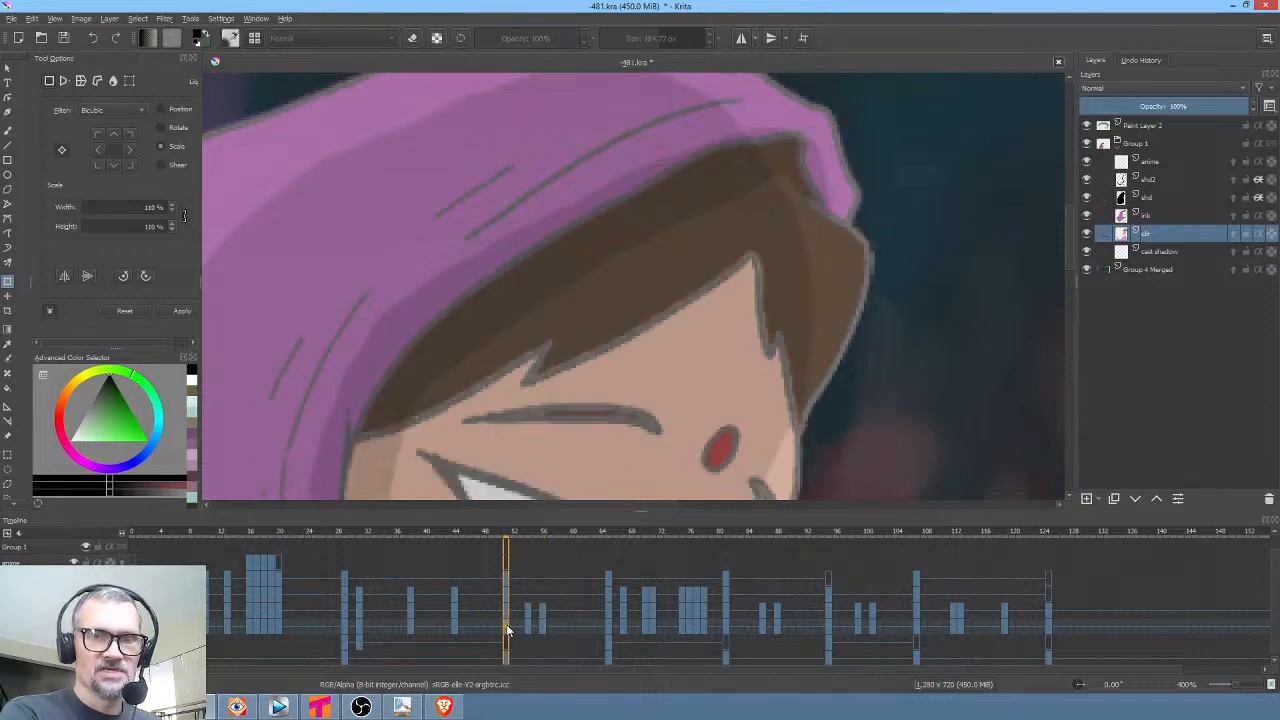
pyautogui.click(528, 626)
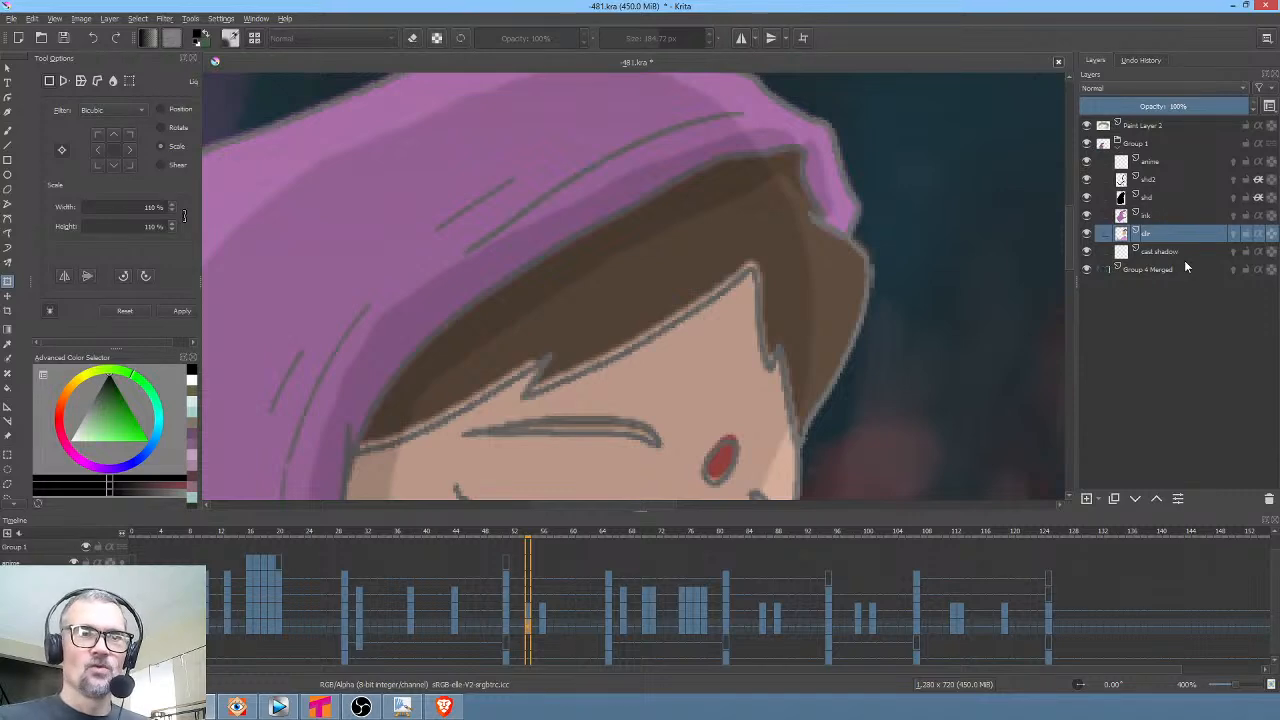
# Examine the woman's face and outlines at frame 54 at different magnifications, checking the preceding frames as well
pyautogui.moveTo(1184, 262)
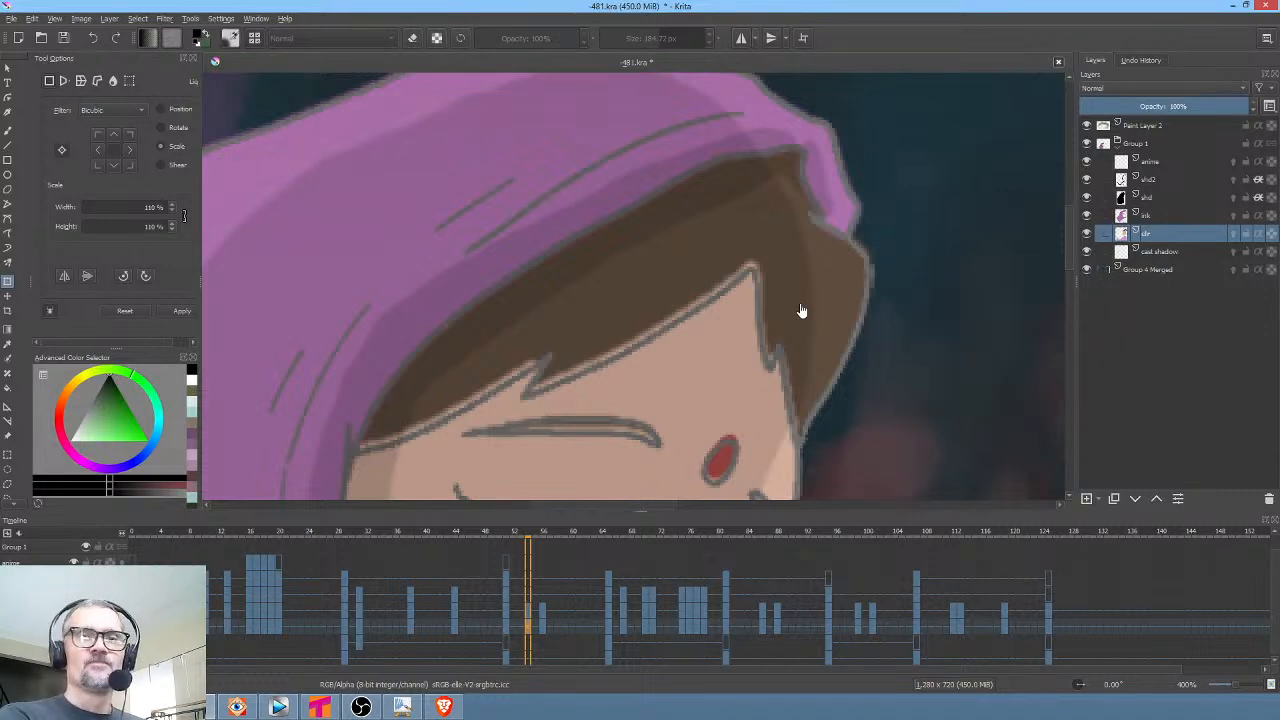
pyautogui.press('1')
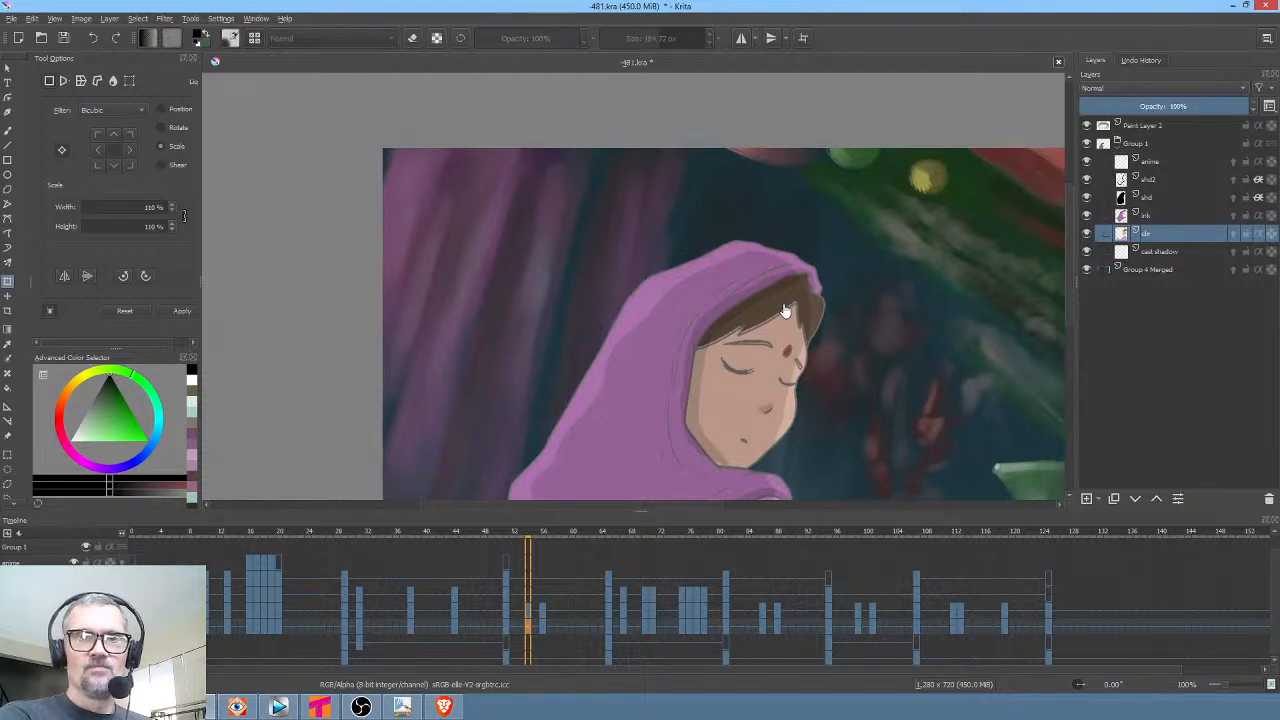
pyautogui.moveTo(785, 320); pyautogui.dragTo(660, 188)
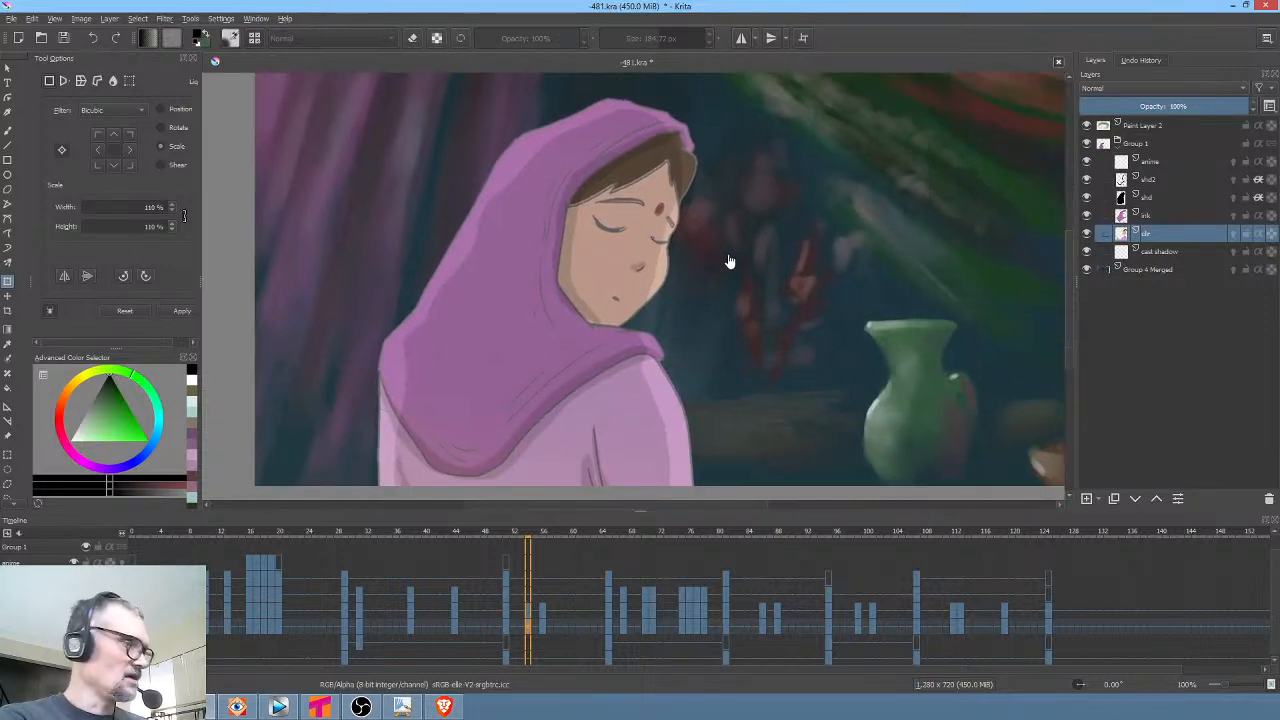
pyautogui.scroll(4, 670, 177)
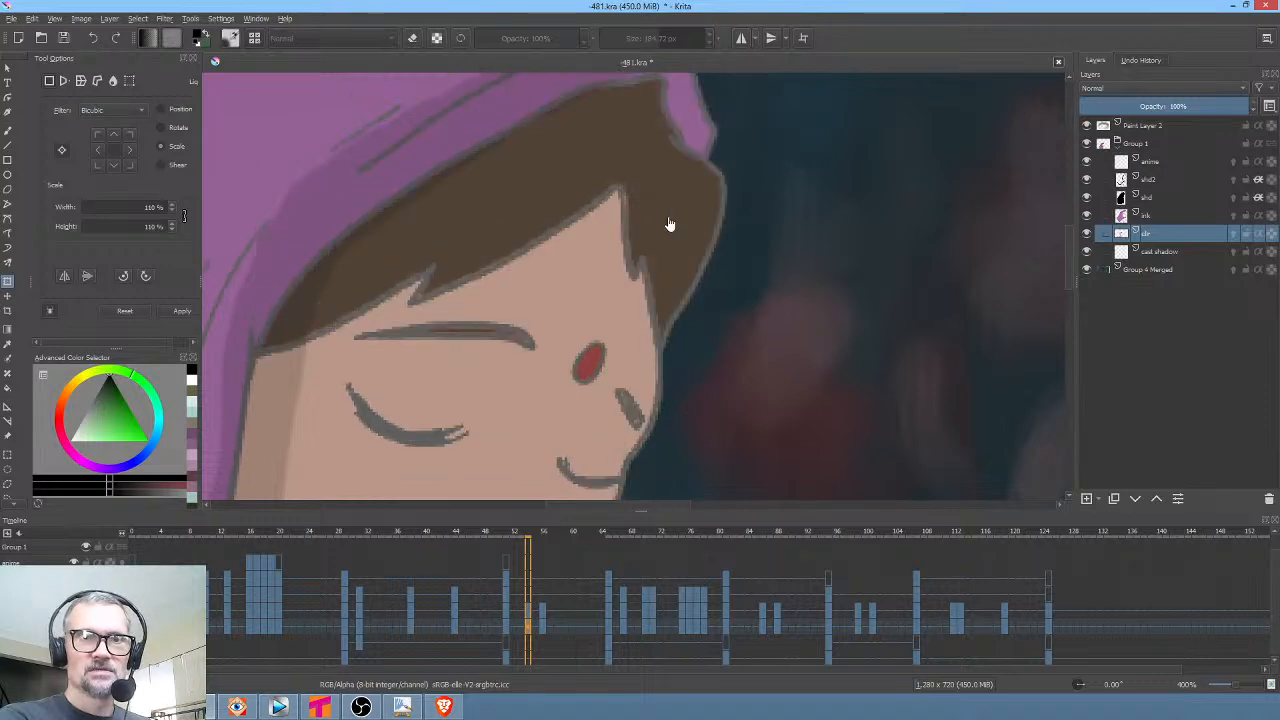
pyautogui.press('Left')
pyautogui.press('Left')
pyautogui.press('Left')
pyautogui.press('Left')
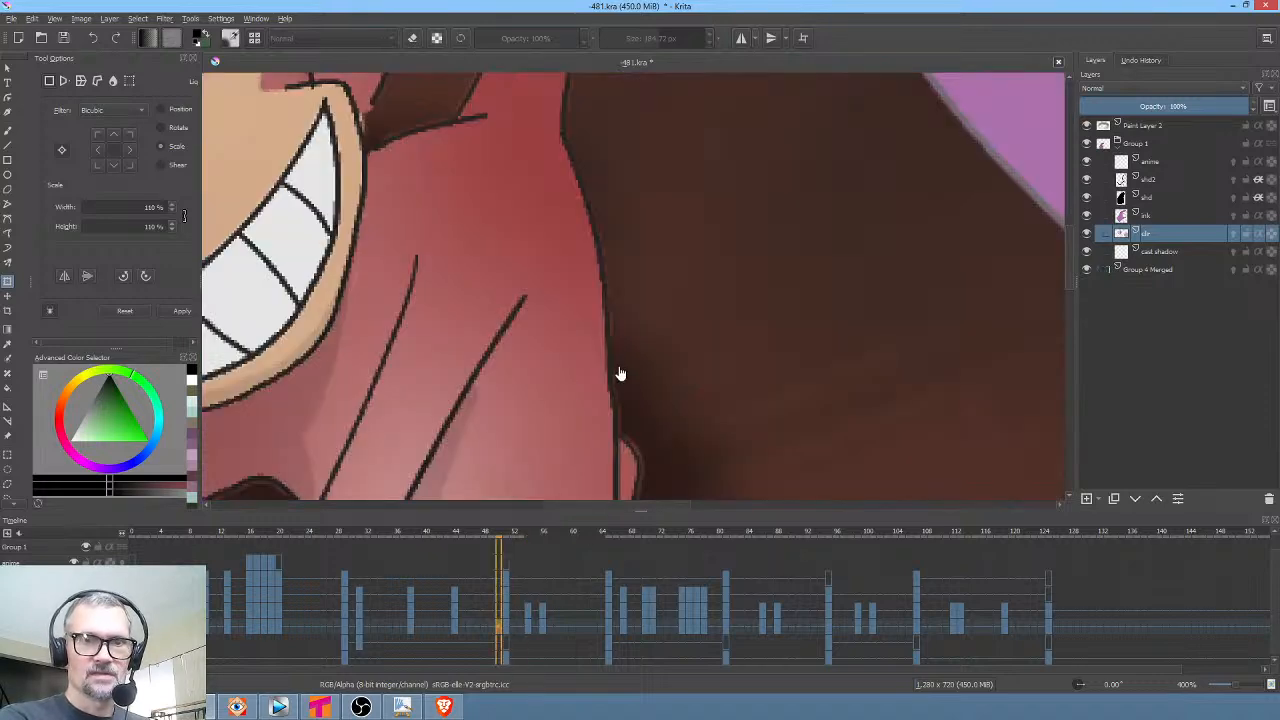
pyautogui.click(528, 612)
pyautogui.scroll(-4, 640, 312)
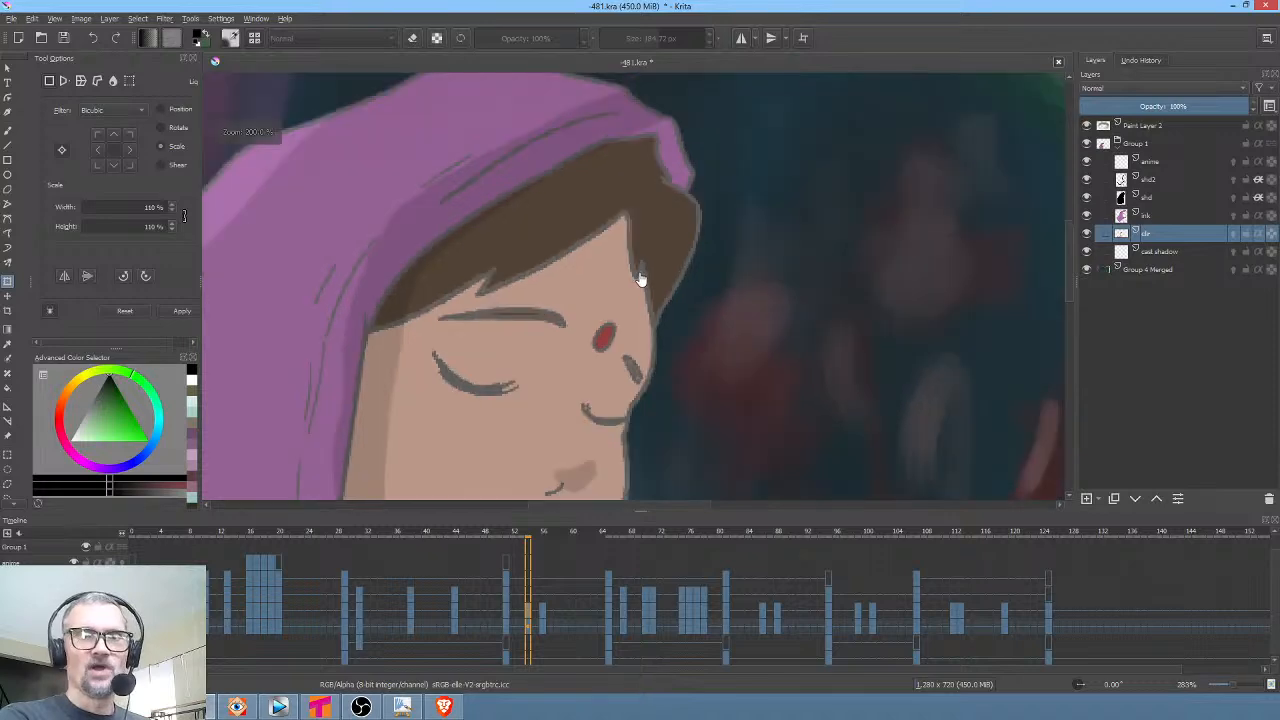
pyautogui.scroll(-2, 651, 237)
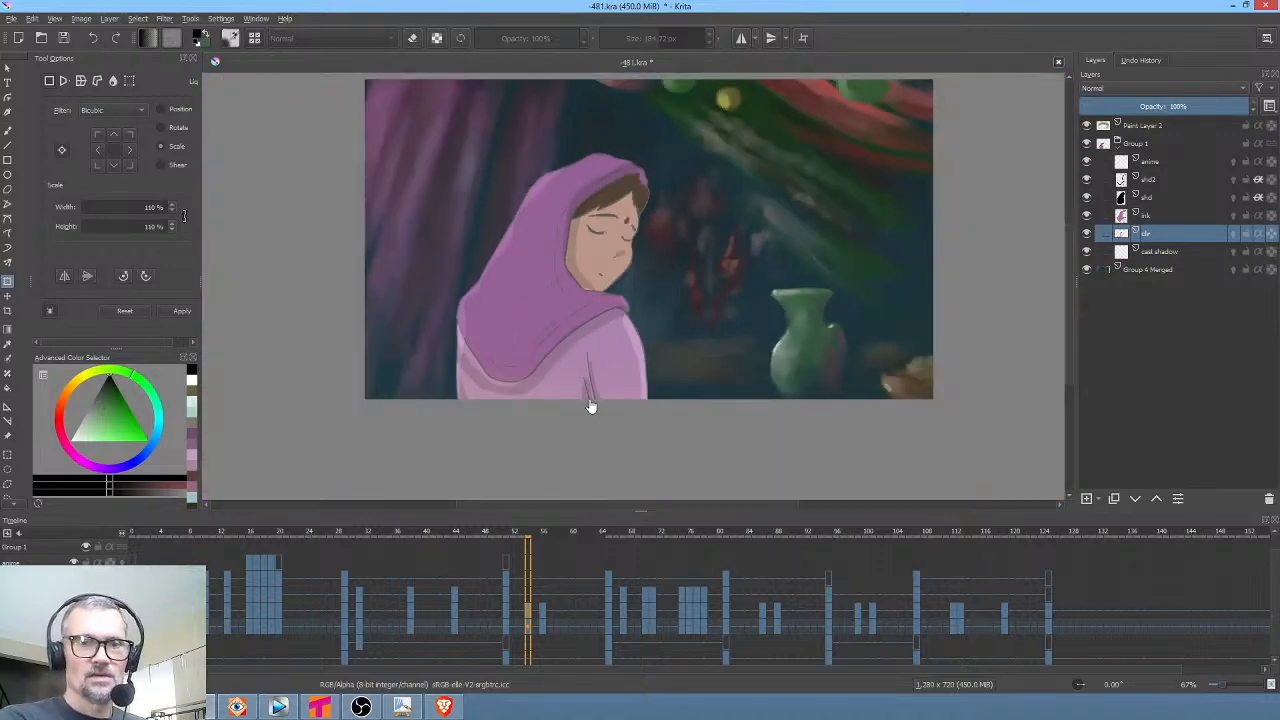
# Undo the recent edits back to before Group 3 was merged into a single layer
pyautogui.hotkey('ctrl', 'z')
pyautogui.hotkey('ctrl', 'z')
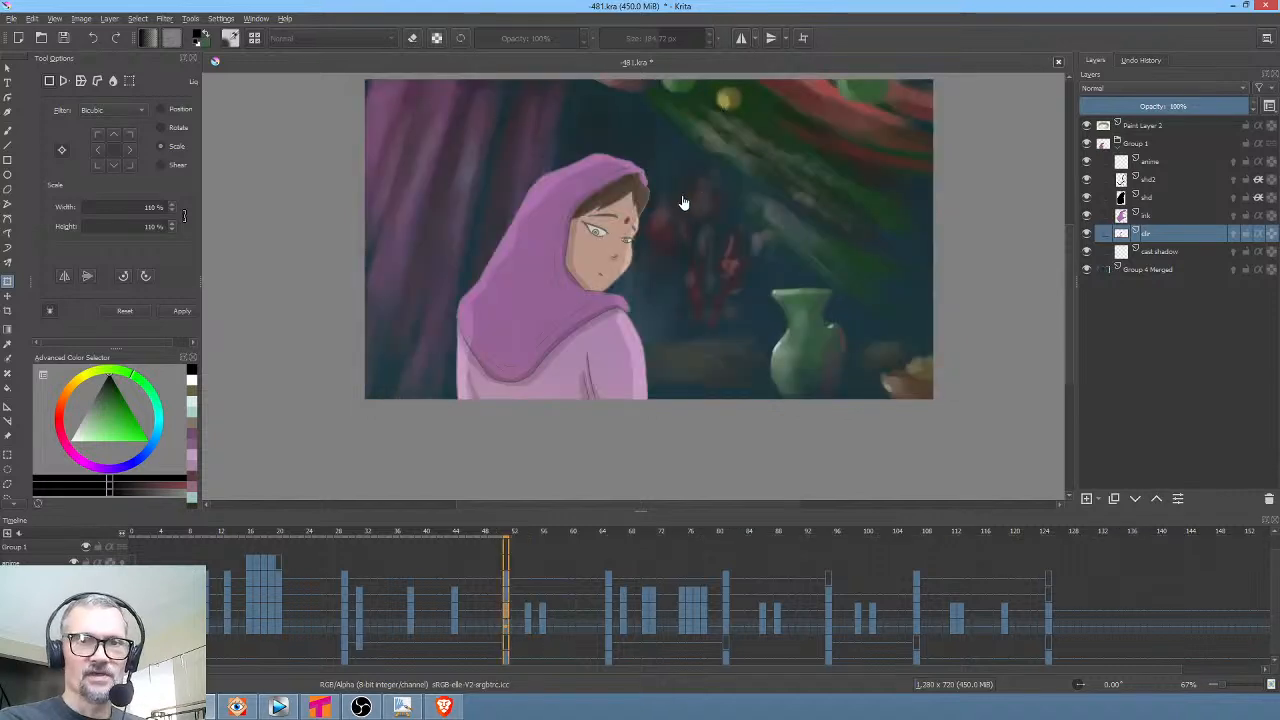
pyautogui.hotkey('ctrl', 'z')
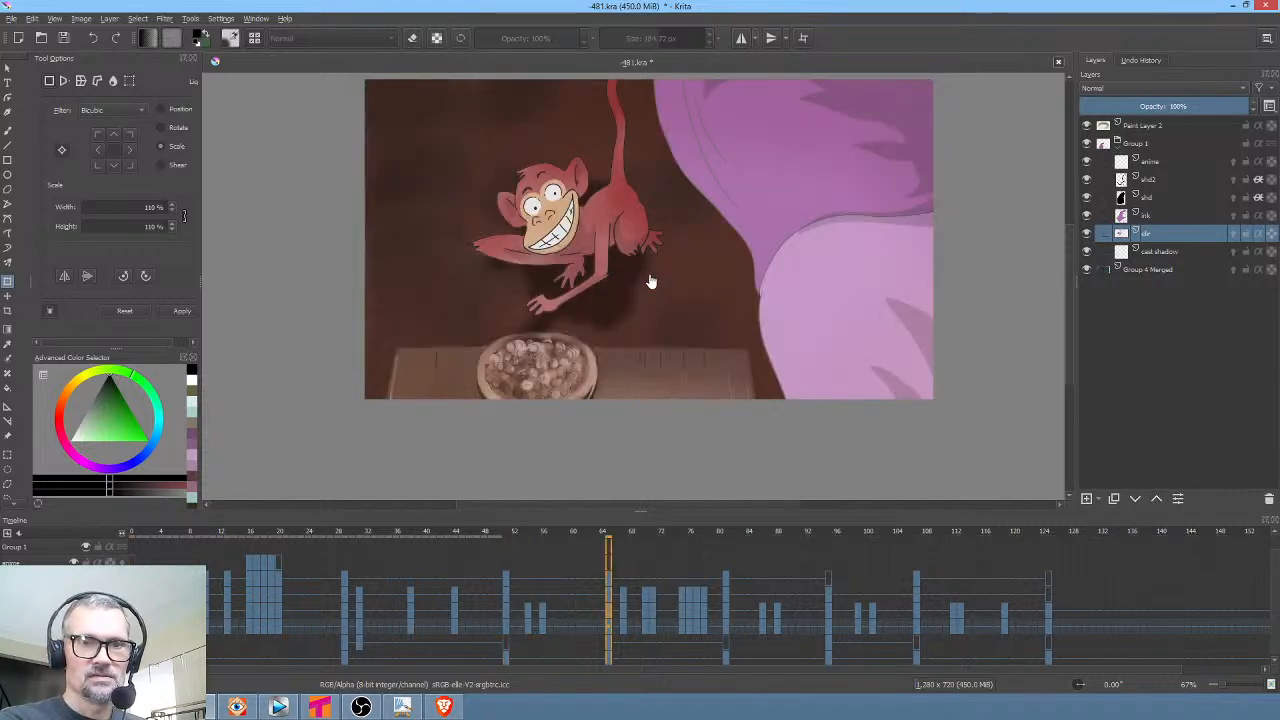
pyautogui.hotkey('ctrl', 'z')
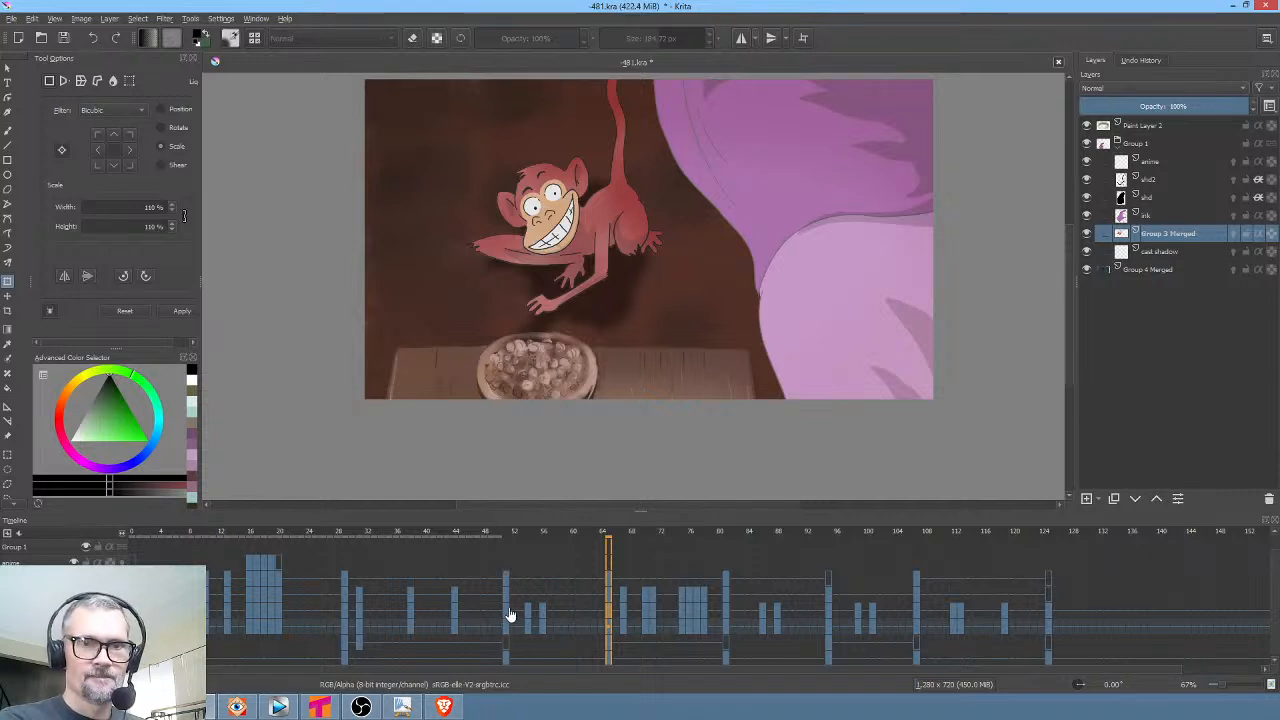
pyautogui.hotkey('ctrl', 'z')
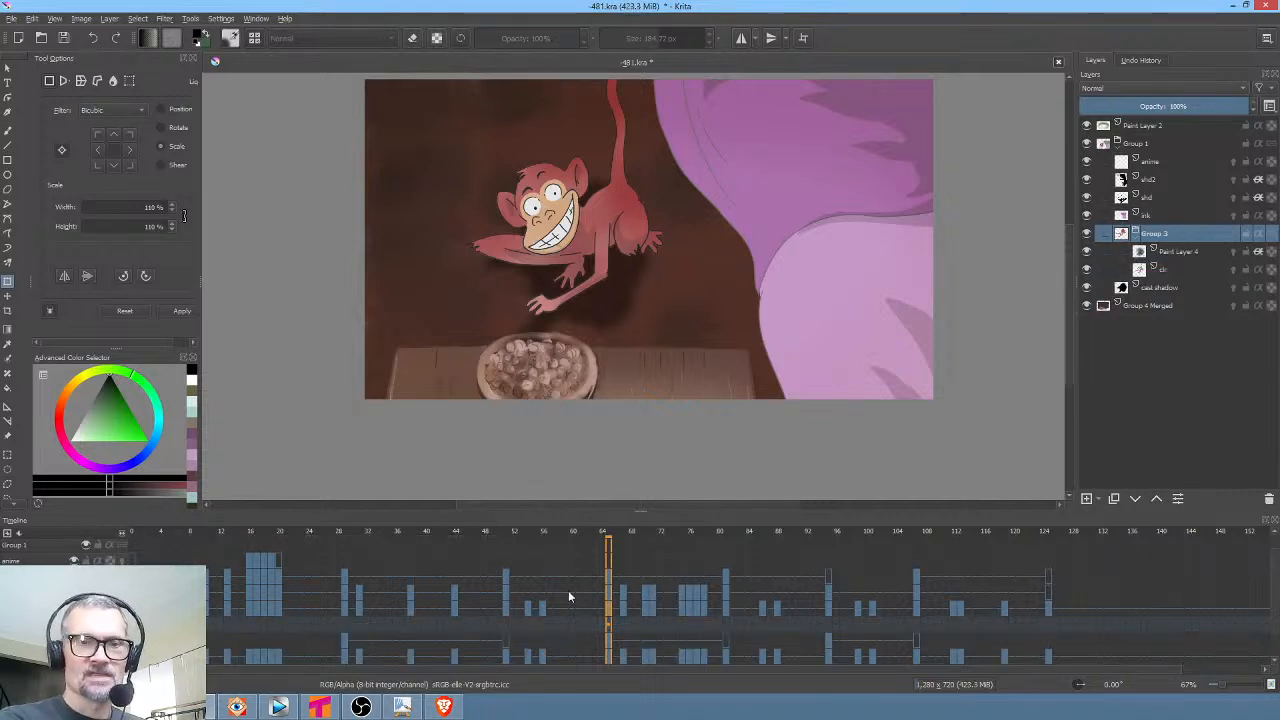
# Check the artwork at frames 29 and 51, examining the woman's face and veil up close
pyautogui.click(344, 600)
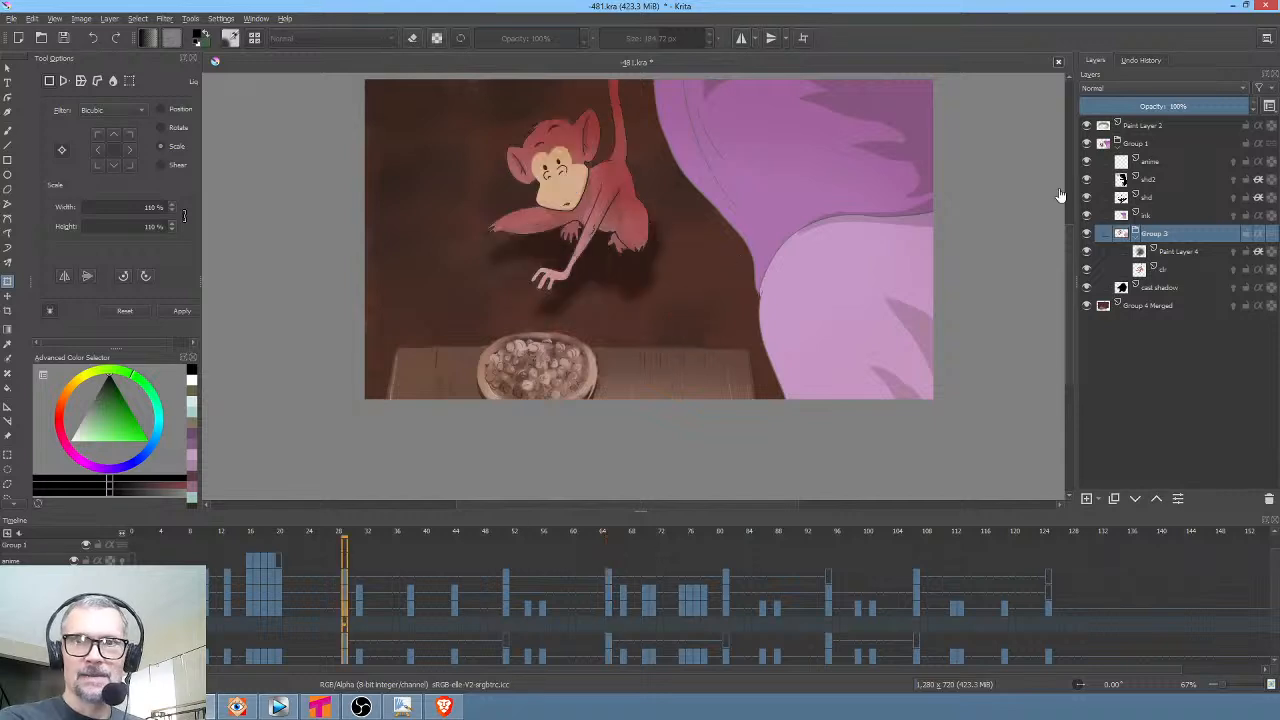
pyautogui.click(504, 608)
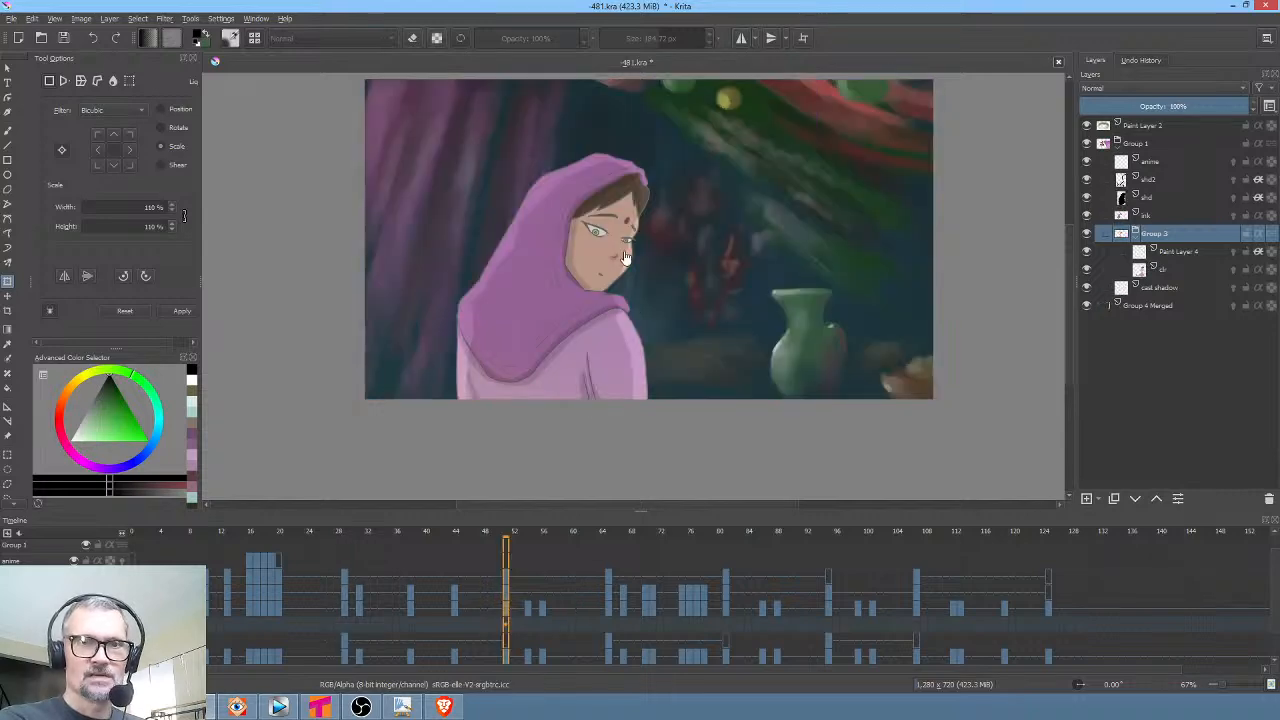
pyautogui.scroll(5, 625, 257)
pyautogui.scroll(-2, 625, 257)
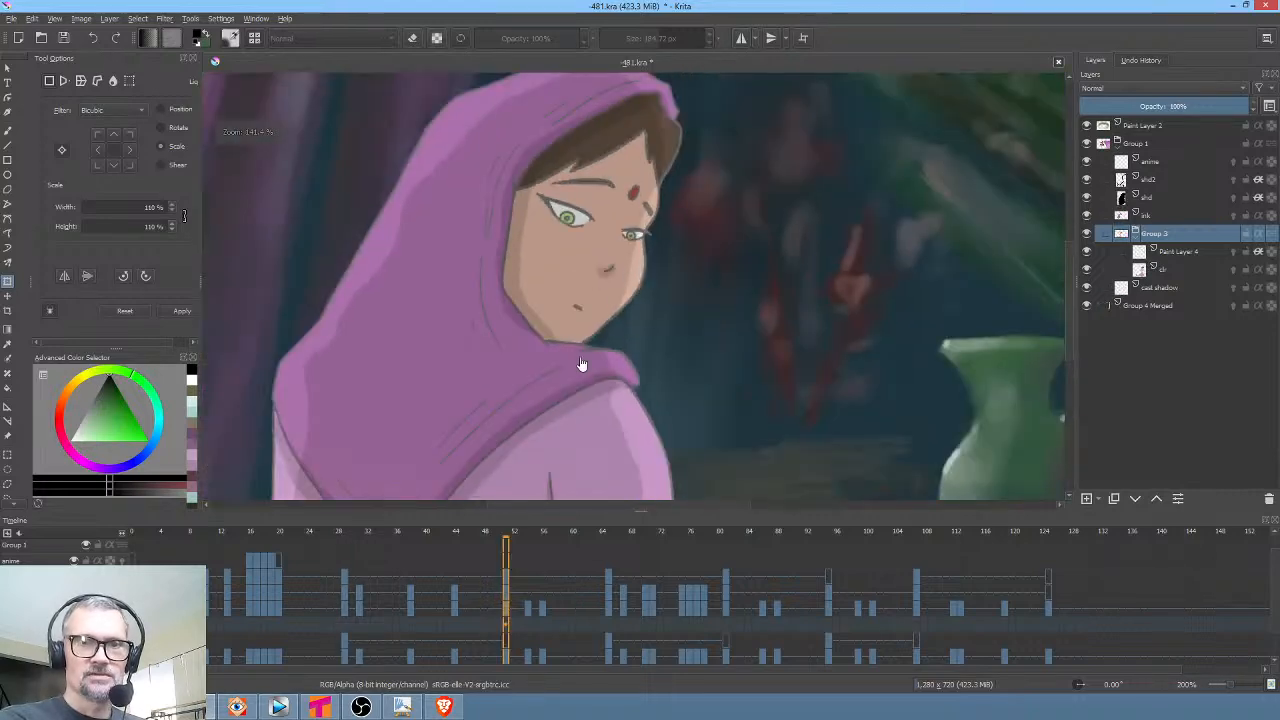
# Examine the veiled woman at frame 51 both within the whole picture and up close
pyautogui.click(519, 580)
pyautogui.moveTo(520, 582)
pyautogui.mouseDown()
pyautogui.moveTo(563, 590)
pyautogui.moveTo(483, 580)
pyautogui.moveTo(587, 590)
pyautogui.moveTo(494, 584)
pyautogui.moveTo(510, 584)
pyautogui.mouseUp()
pyautogui.scroll(-5, 652, 332)
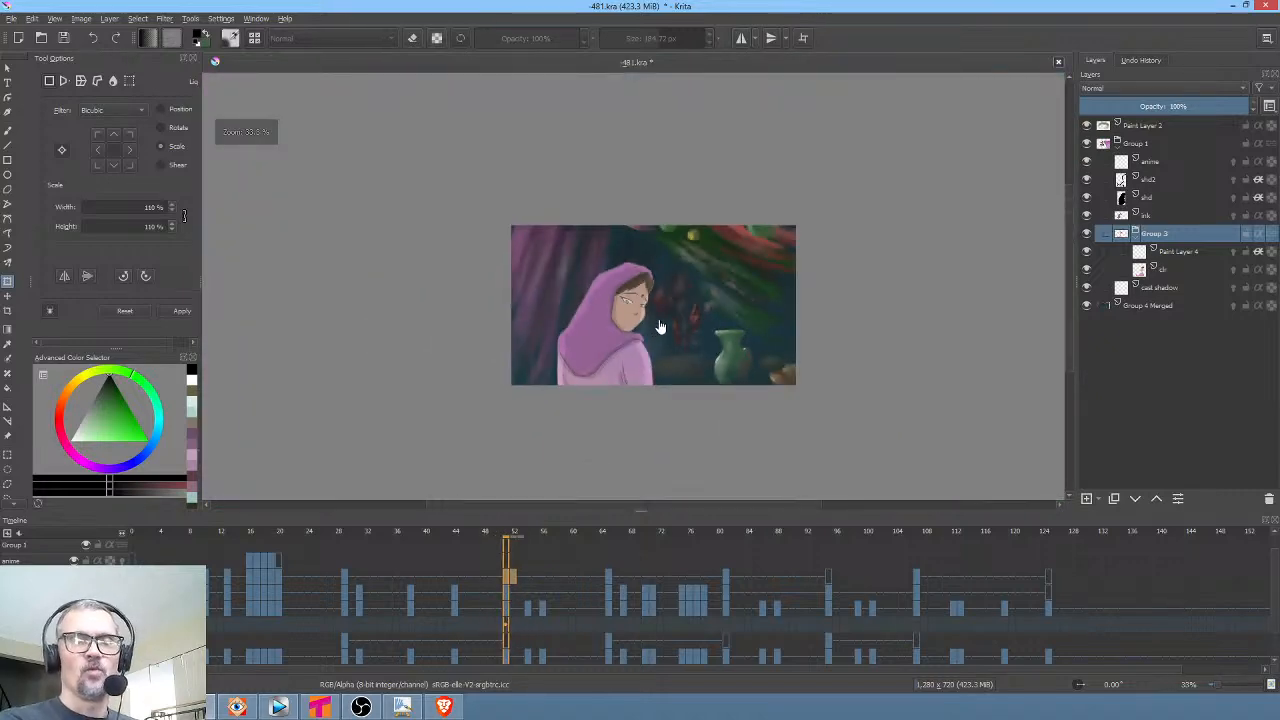
pyautogui.scroll(4, 656, 330)
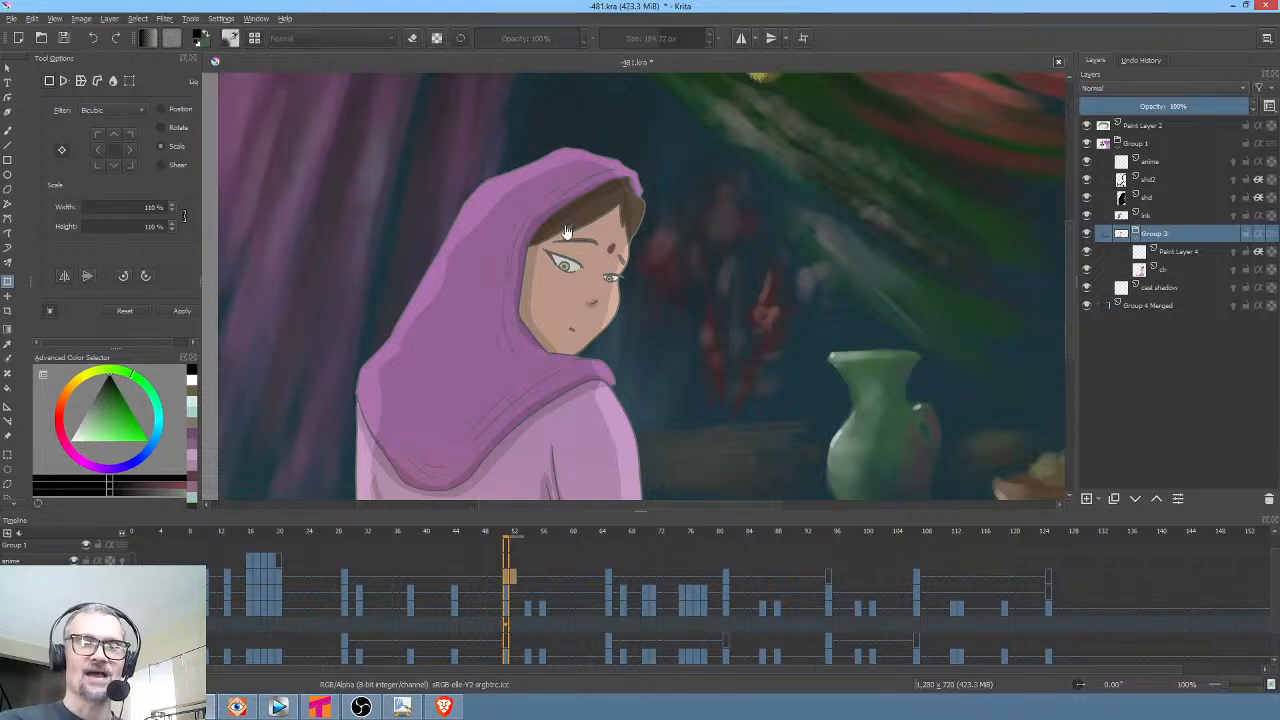
pyautogui.click(471, 257)
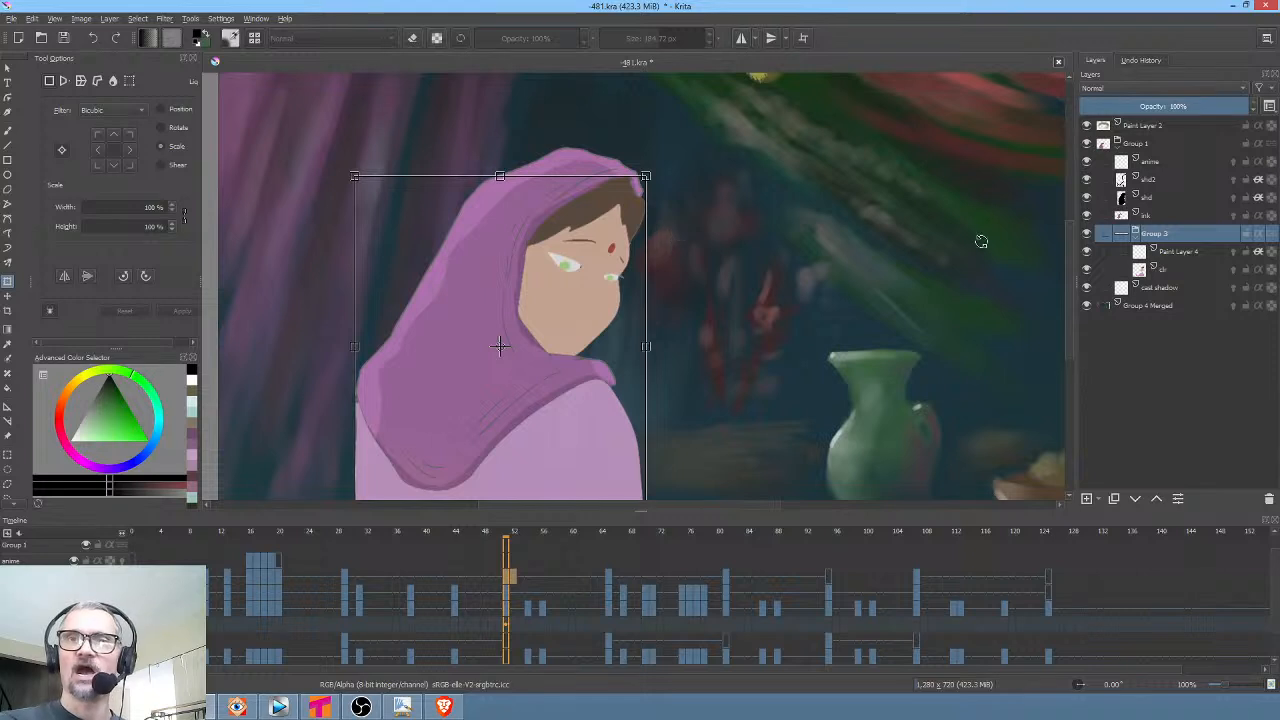
pyautogui.click(1178, 252)
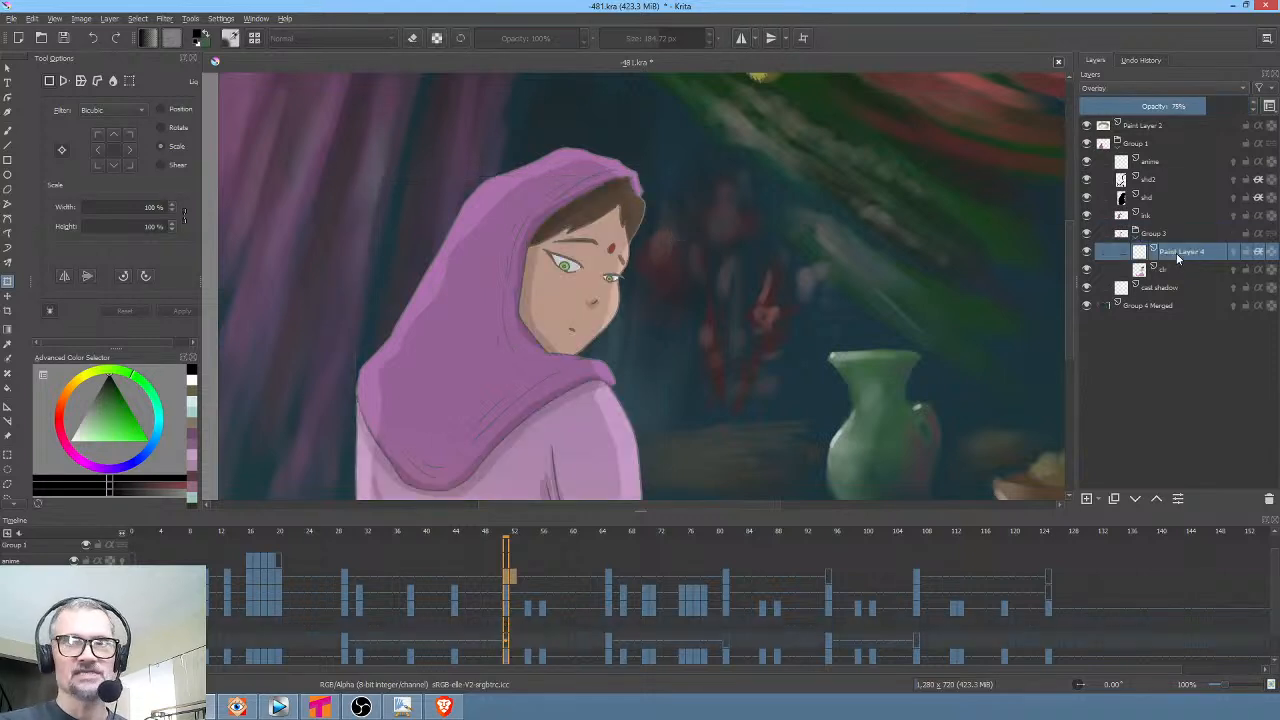
pyautogui.click(1174, 234)
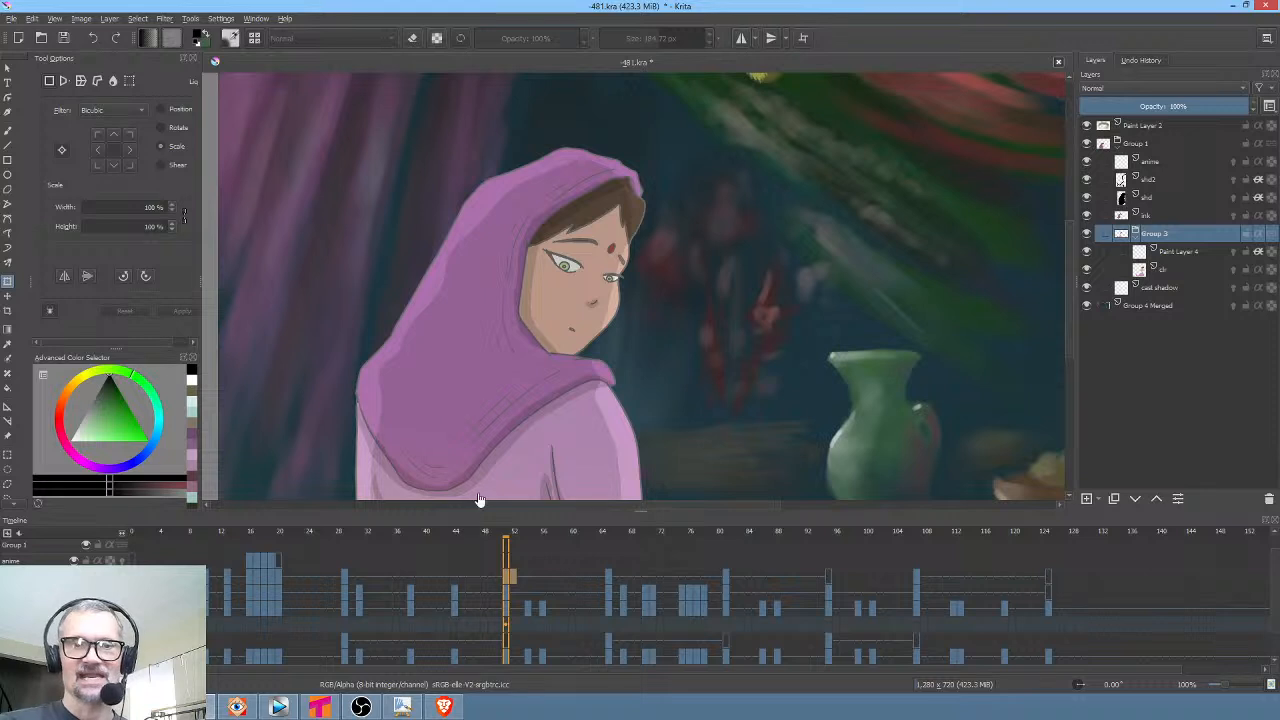
# Compare the woman's face and veil at frames 54, 56 and 51
pyautogui.click(527, 600)
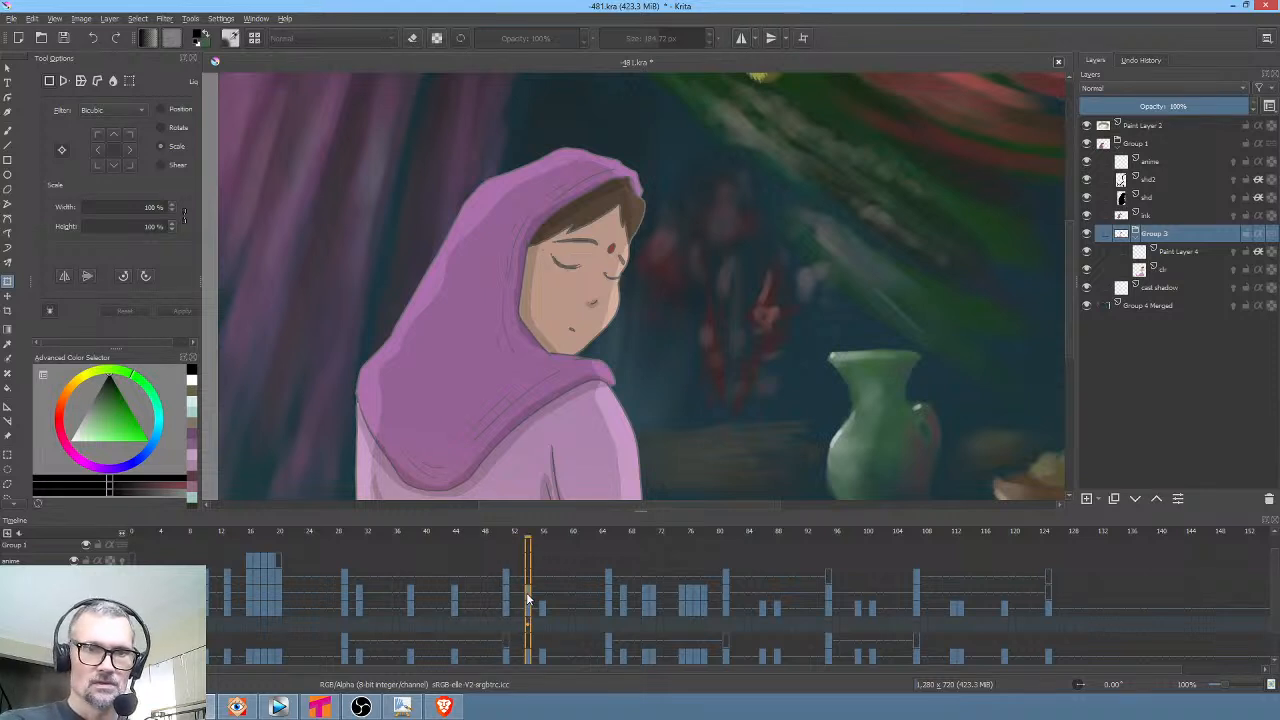
pyautogui.click(540, 600)
pyautogui.click(523, 598)
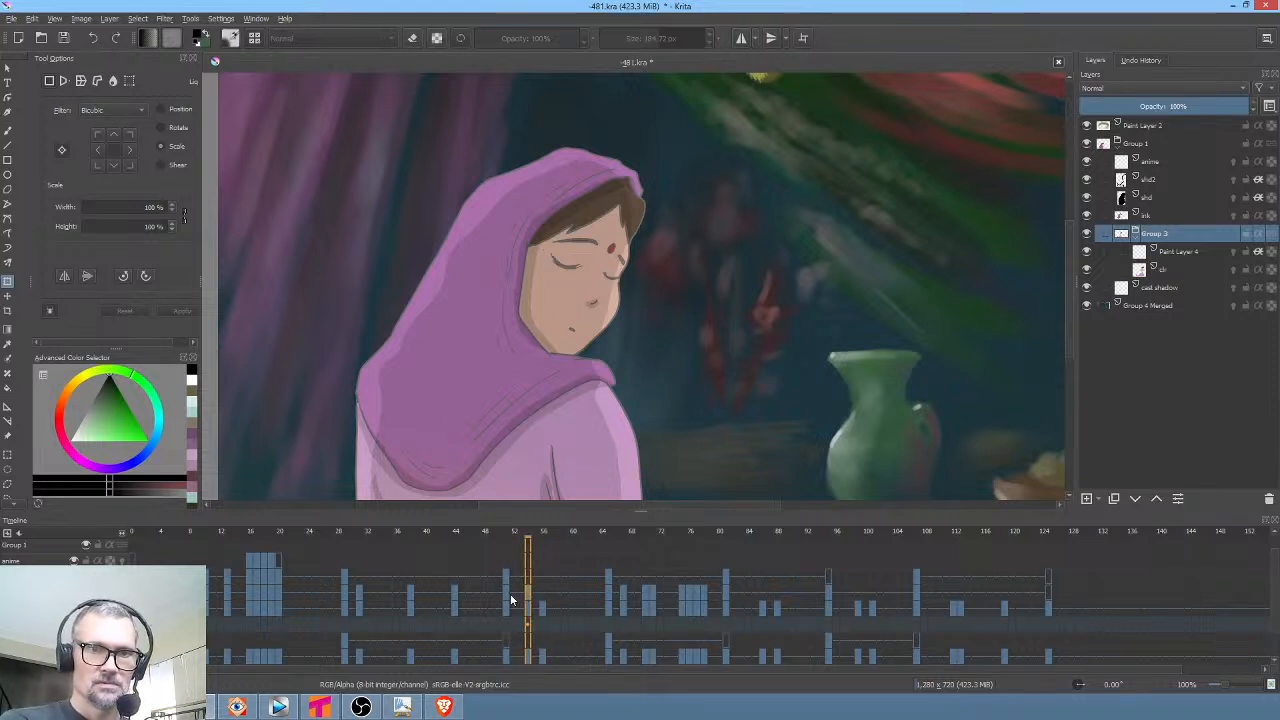
pyautogui.click(507, 597)
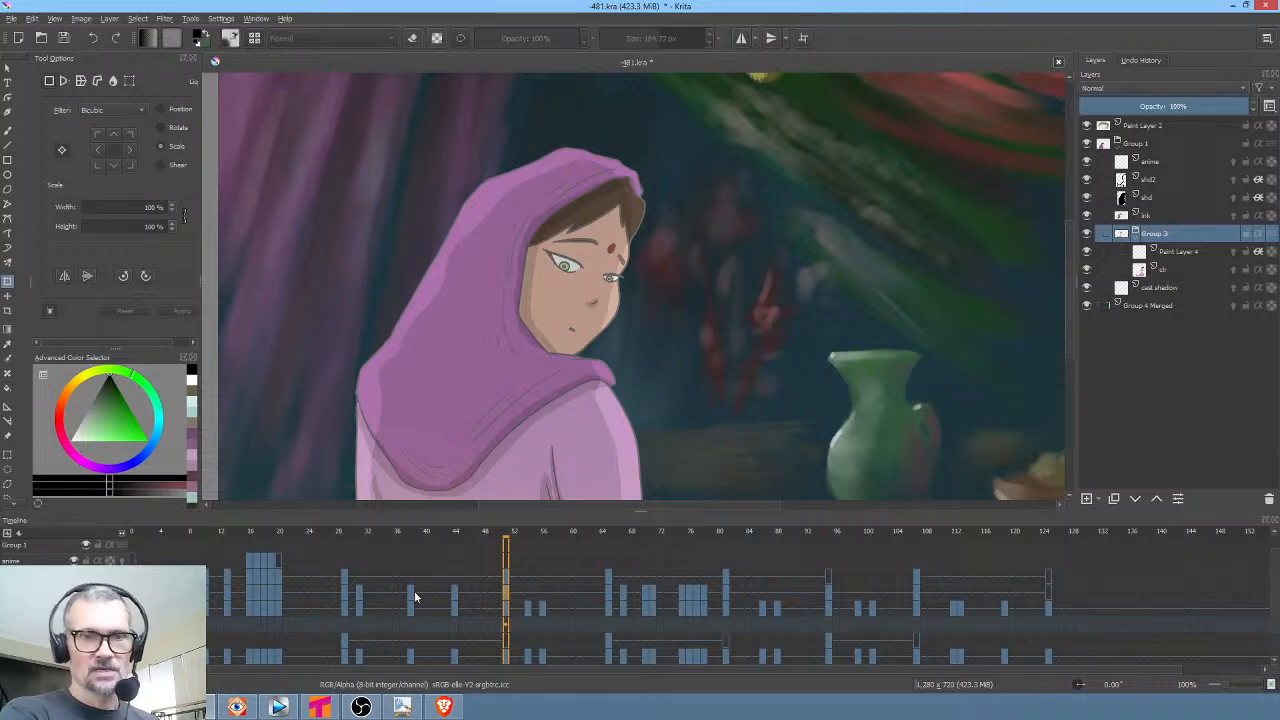
pyautogui.moveTo(424, 597); pyautogui.dragTo(502, 600)
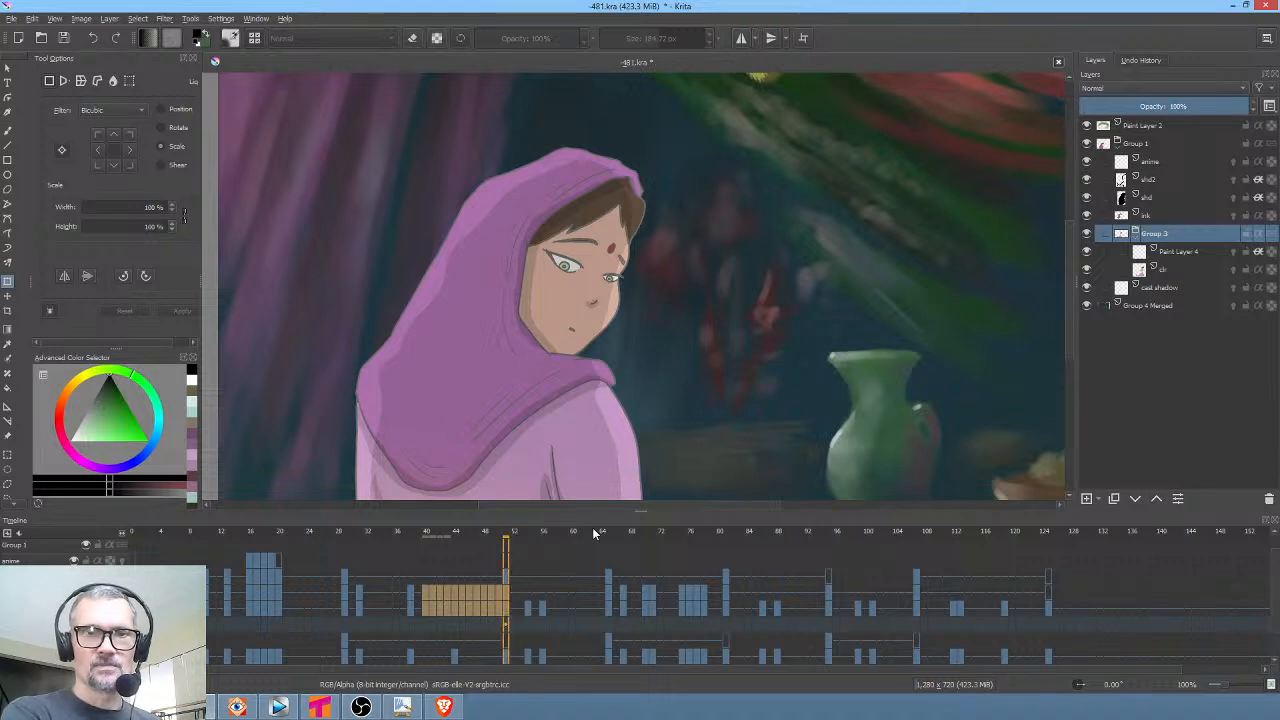
# Save the document and enlarge the timeline area so more layer rows fit
pyautogui.scroll(-1, 603, 423)
pyautogui.moveTo(618, 434); pyautogui.dragTo(598, 387)
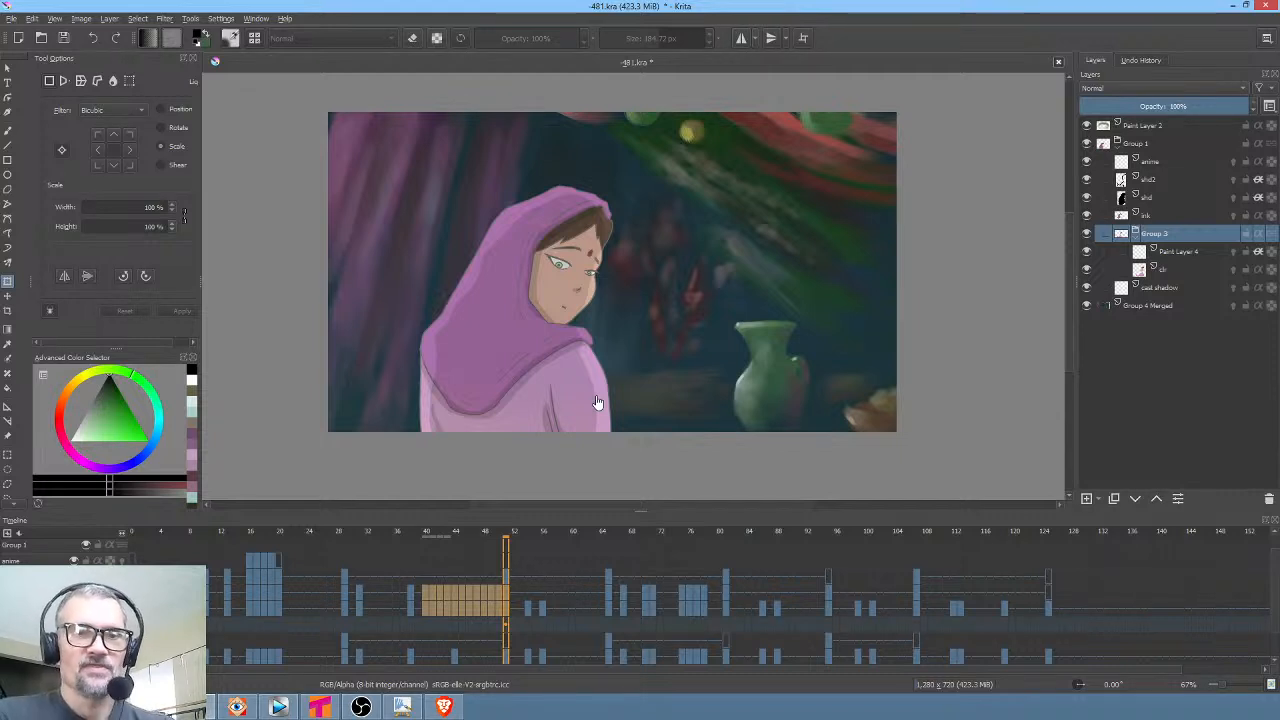
pyautogui.click(62, 38)
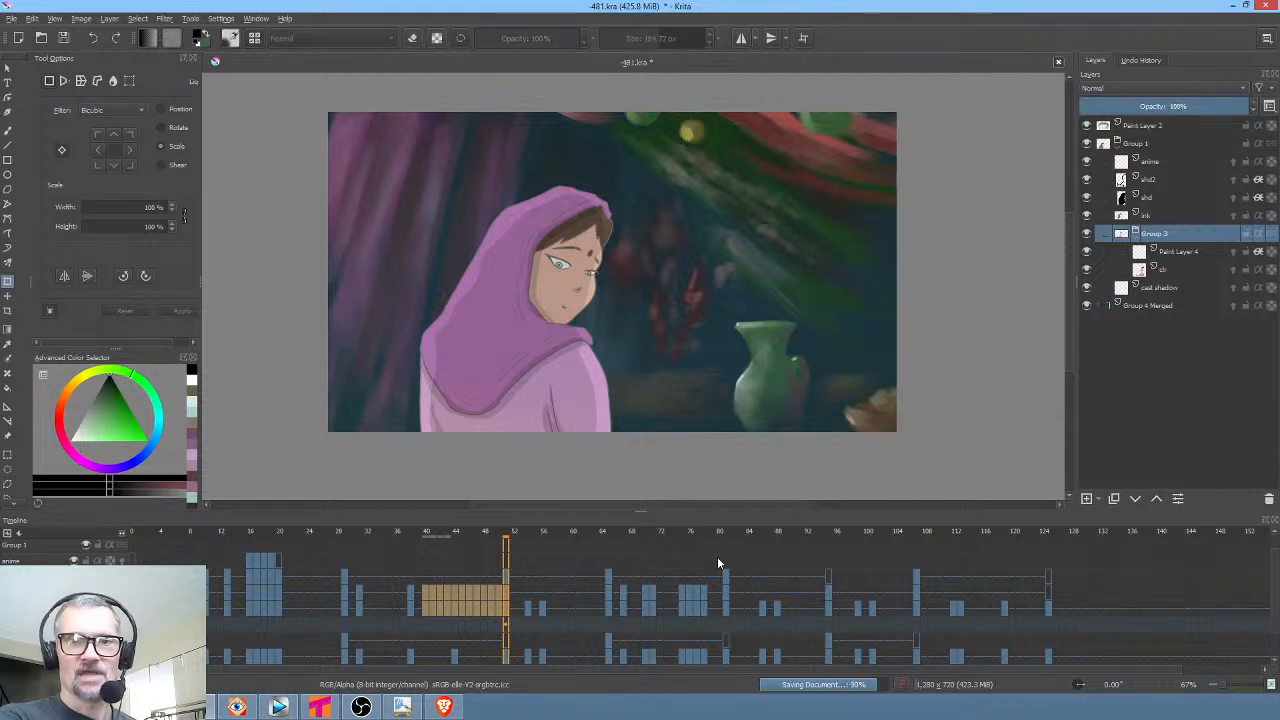
pyautogui.moveTo(638, 512); pyautogui.dragTo(649, 441)
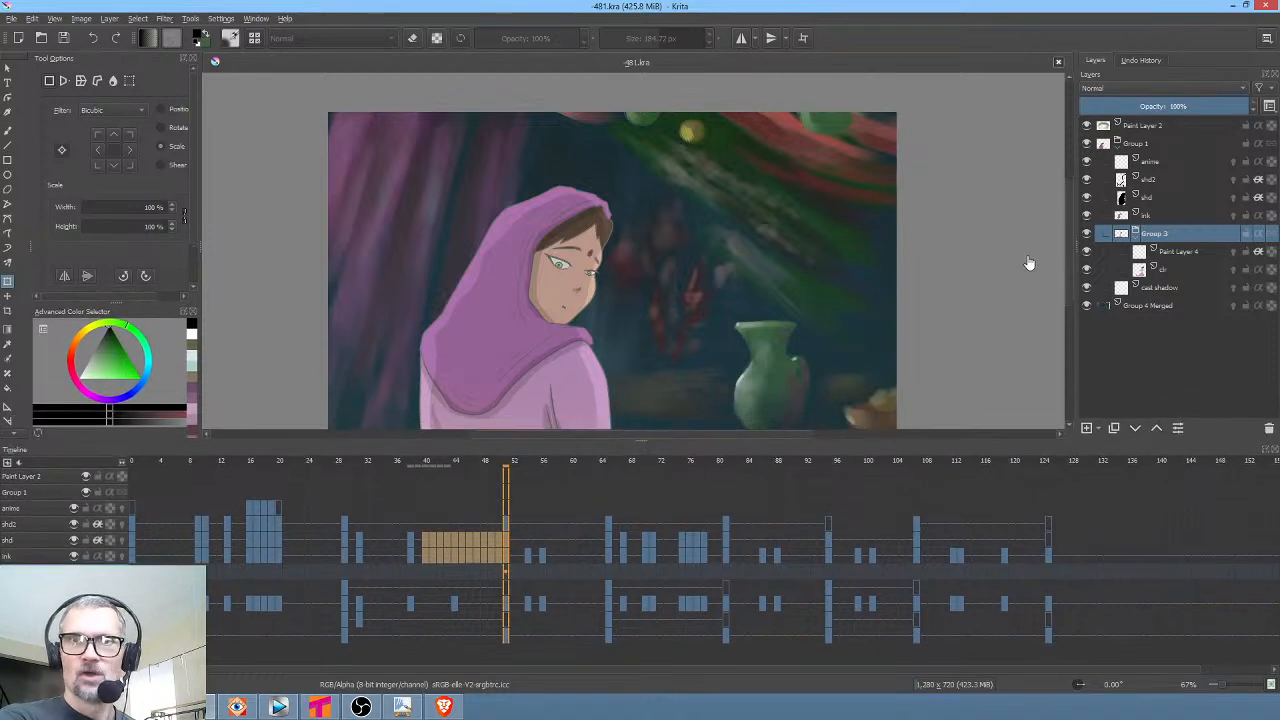
# Compare the picture at frame 51 with the Paint Layer 2 overlay shown and hidden
pyautogui.moveTo(1162, 126)
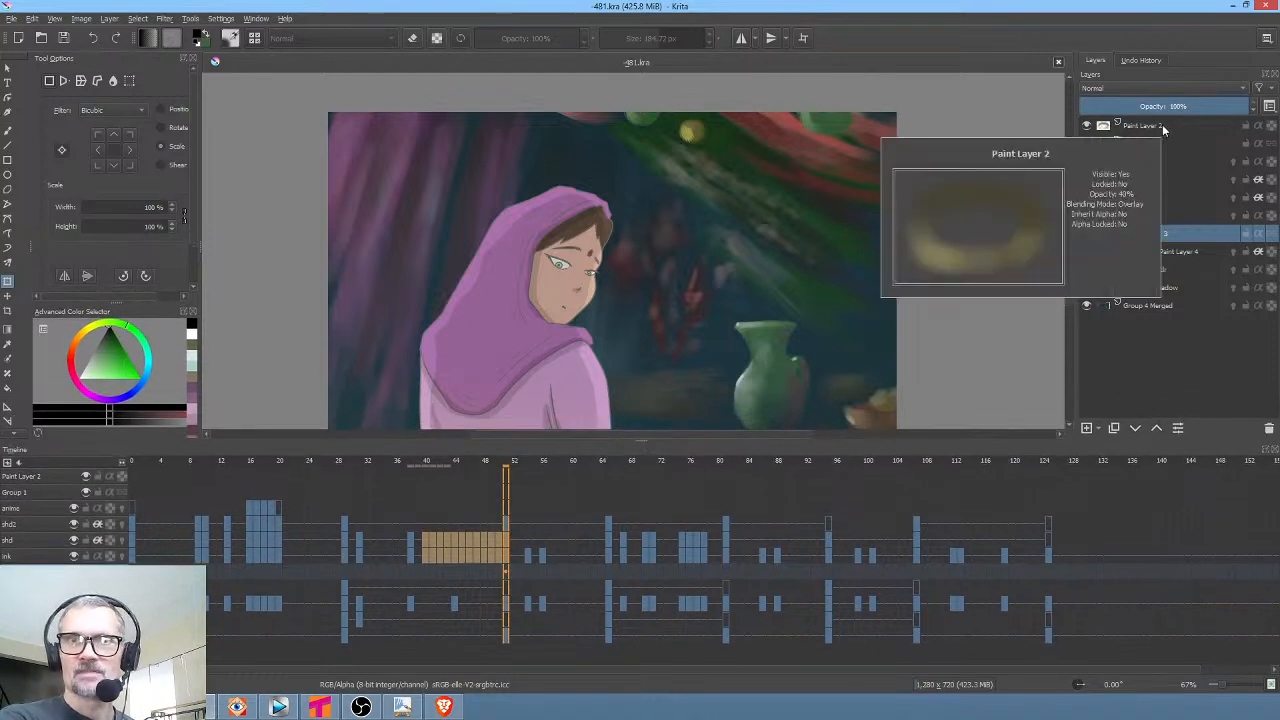
pyautogui.click(1161, 124)
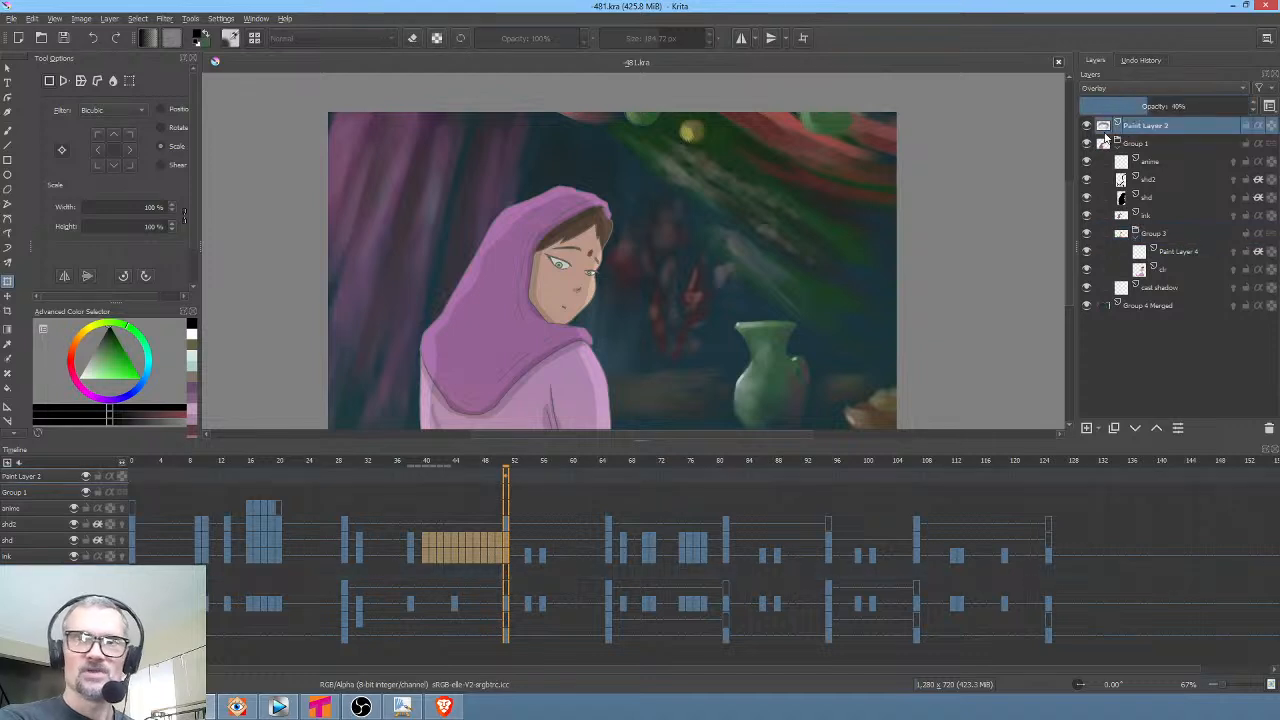
pyautogui.click(1088, 127)
pyautogui.click(1088, 127)
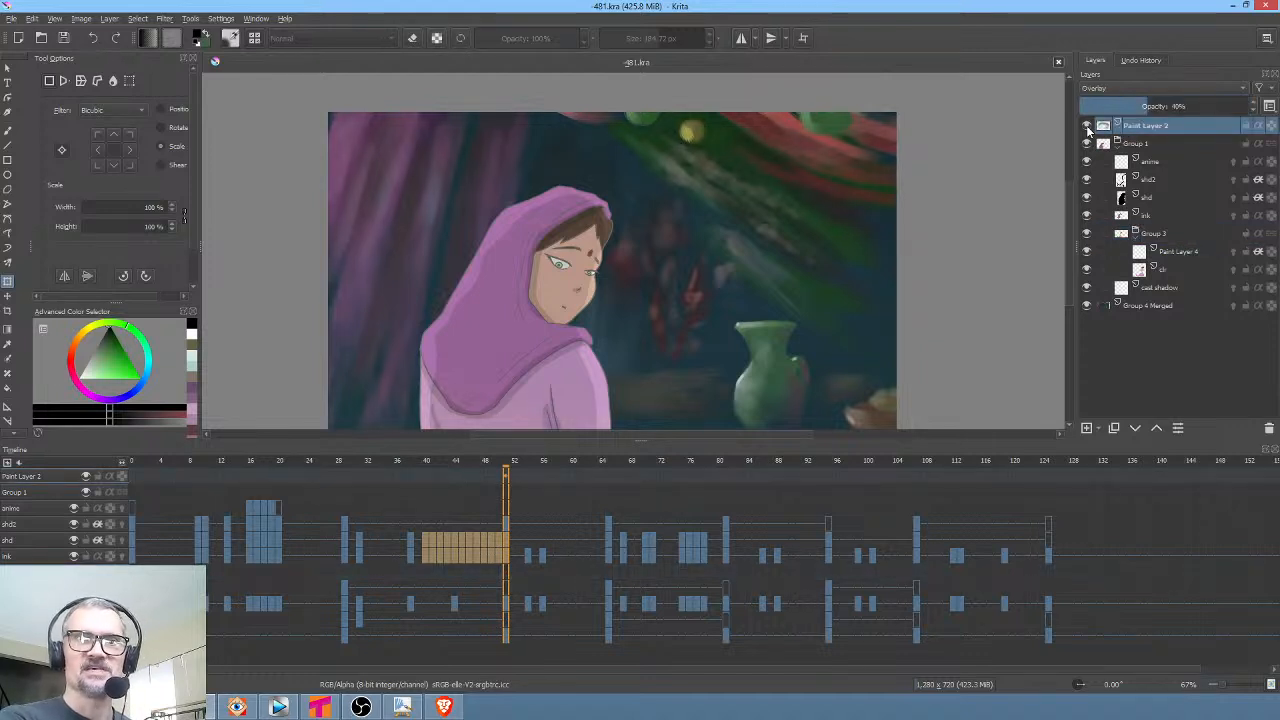
pyautogui.click(1088, 127)
pyautogui.click(1088, 127)
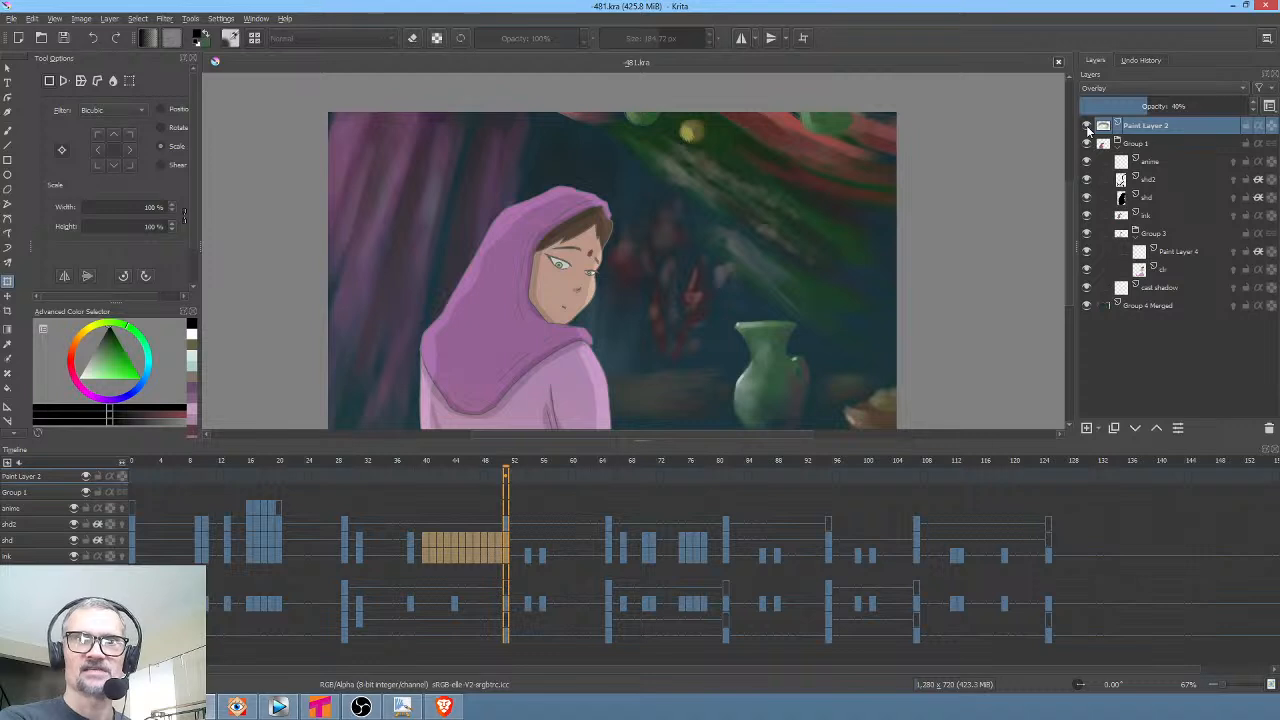
pyautogui.click(1088, 127)
pyautogui.click(1088, 127)
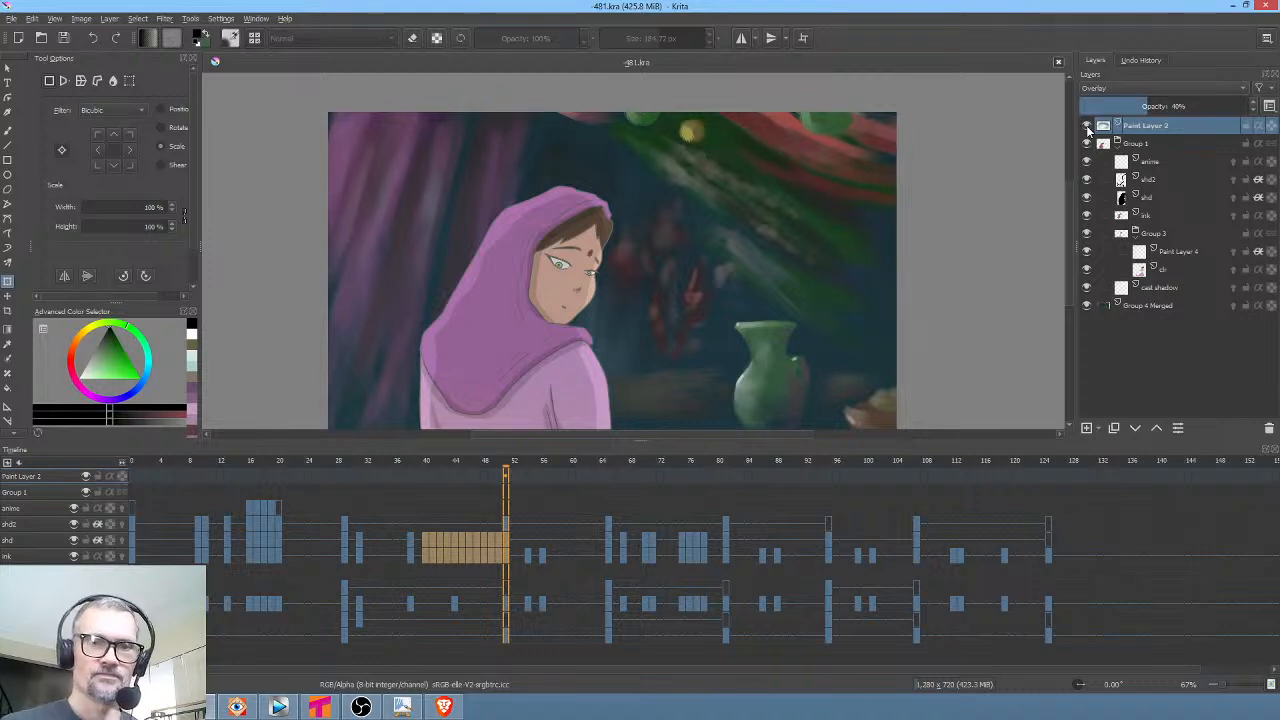
pyautogui.click(1088, 127)
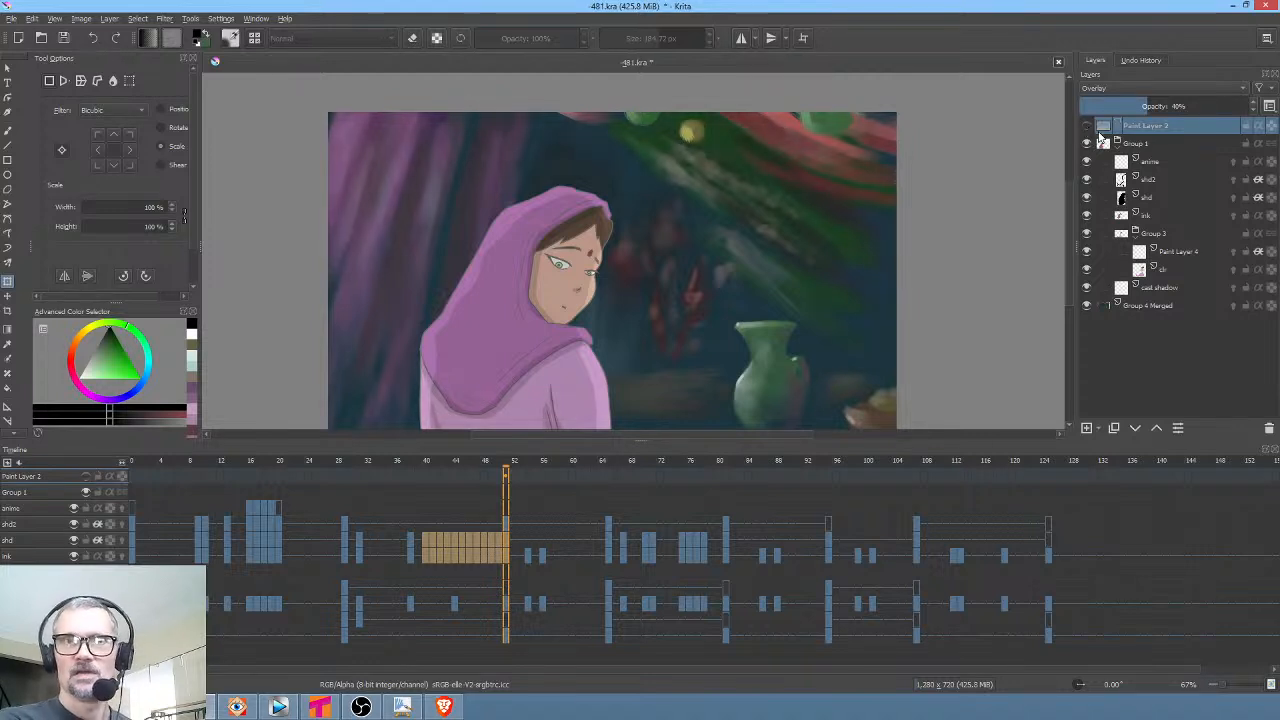
pyautogui.scroll(-2, 665, 225)
pyautogui.scroll(3, 669, 236)
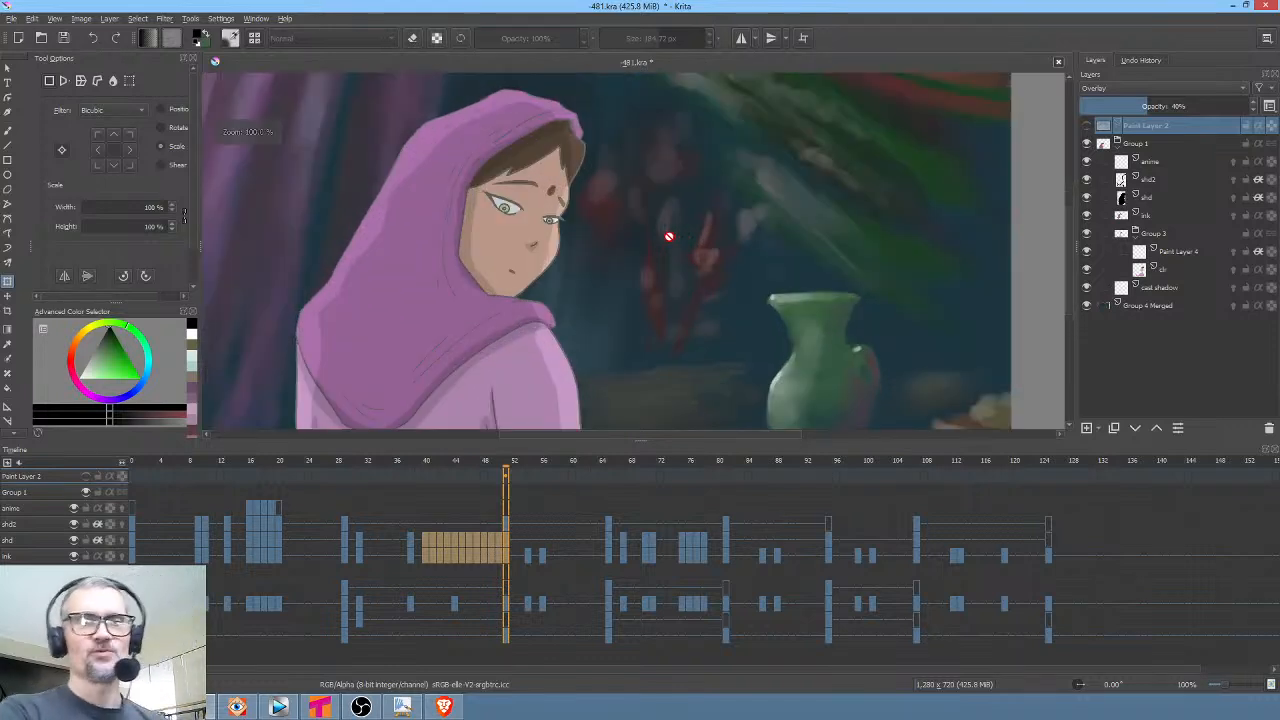
pyautogui.click(1086, 125)
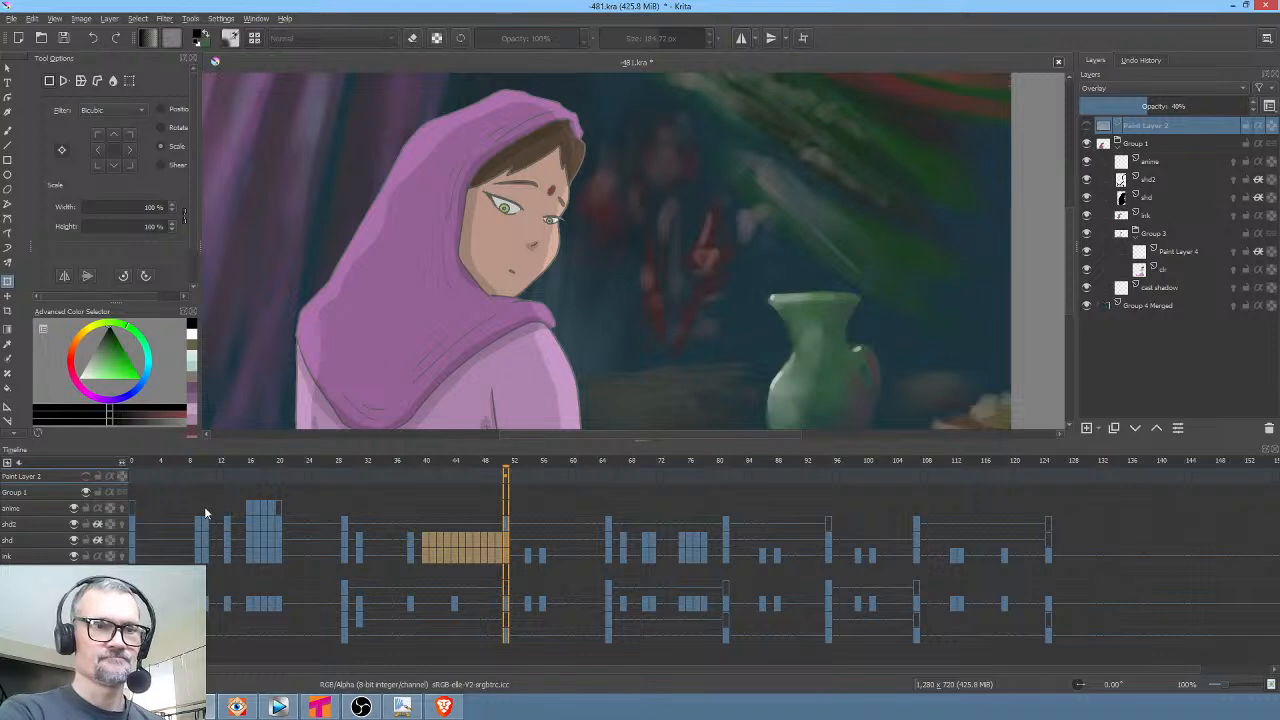
# Delete the Paint Layer 2 overlay and collapse Group 1 to reach the Group 4 Merged layer
pyautogui.moveTo(182, 477); pyautogui.dragTo(564, 507)
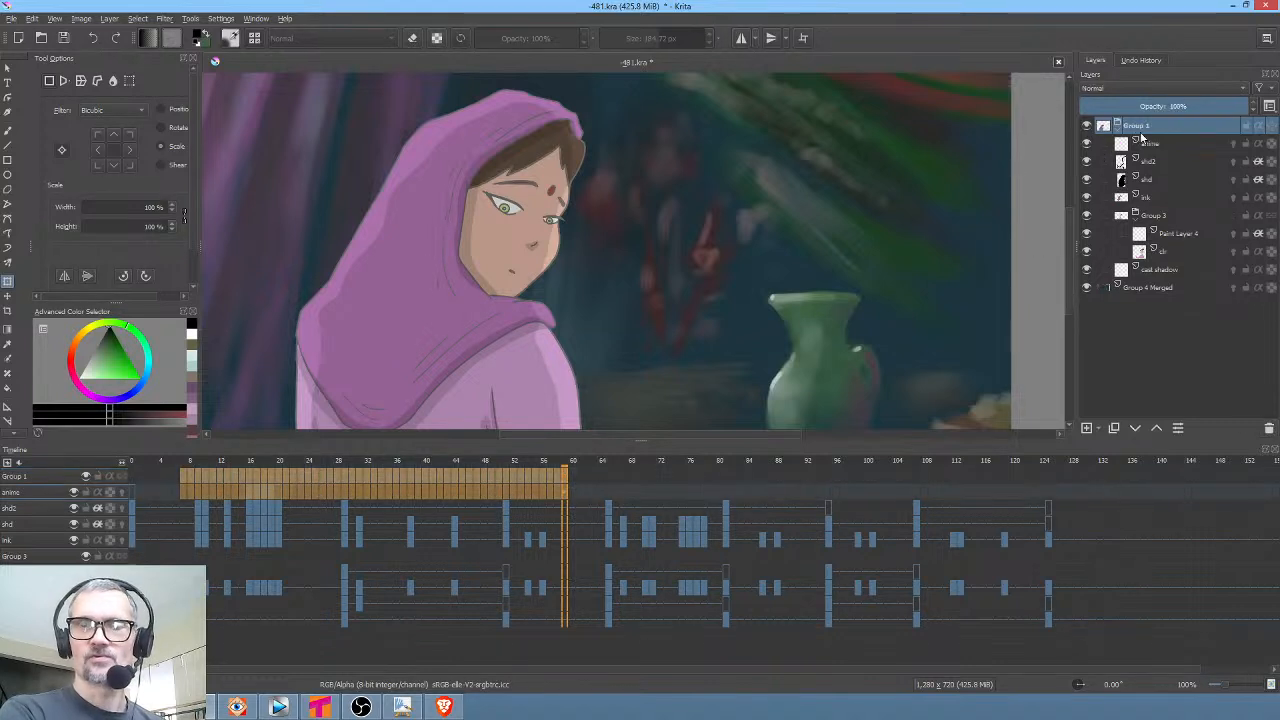
pyautogui.click(1117, 126)
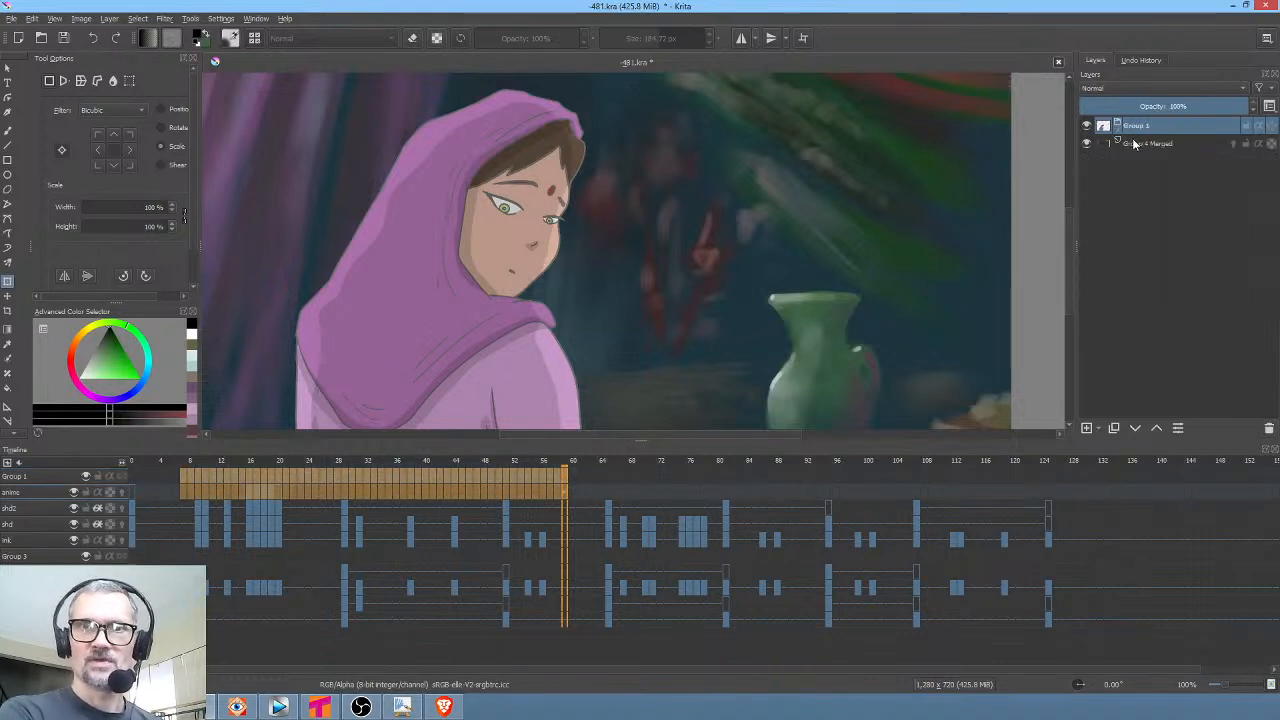
pyautogui.click(1145, 143)
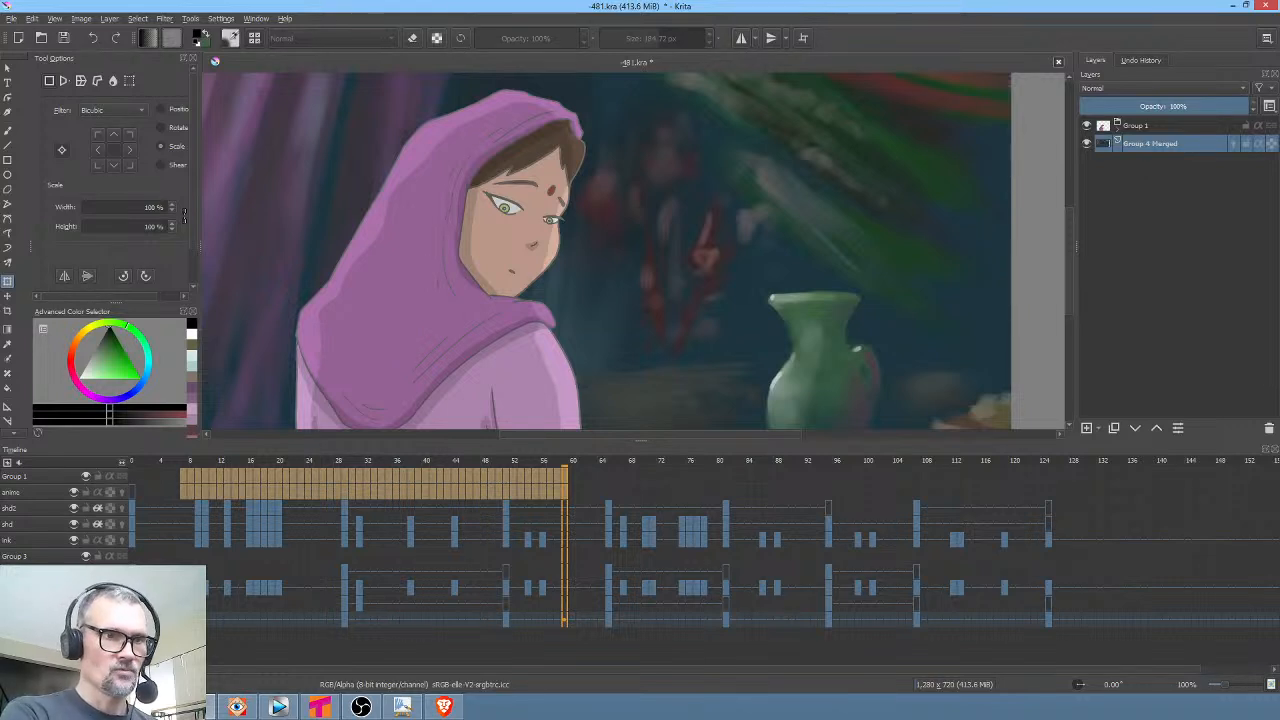
# Go to frame 0 and check what Group 4 Merged contains by hiding it and showing it again
pyautogui.click(132, 461)
pyautogui.click(1087, 143)
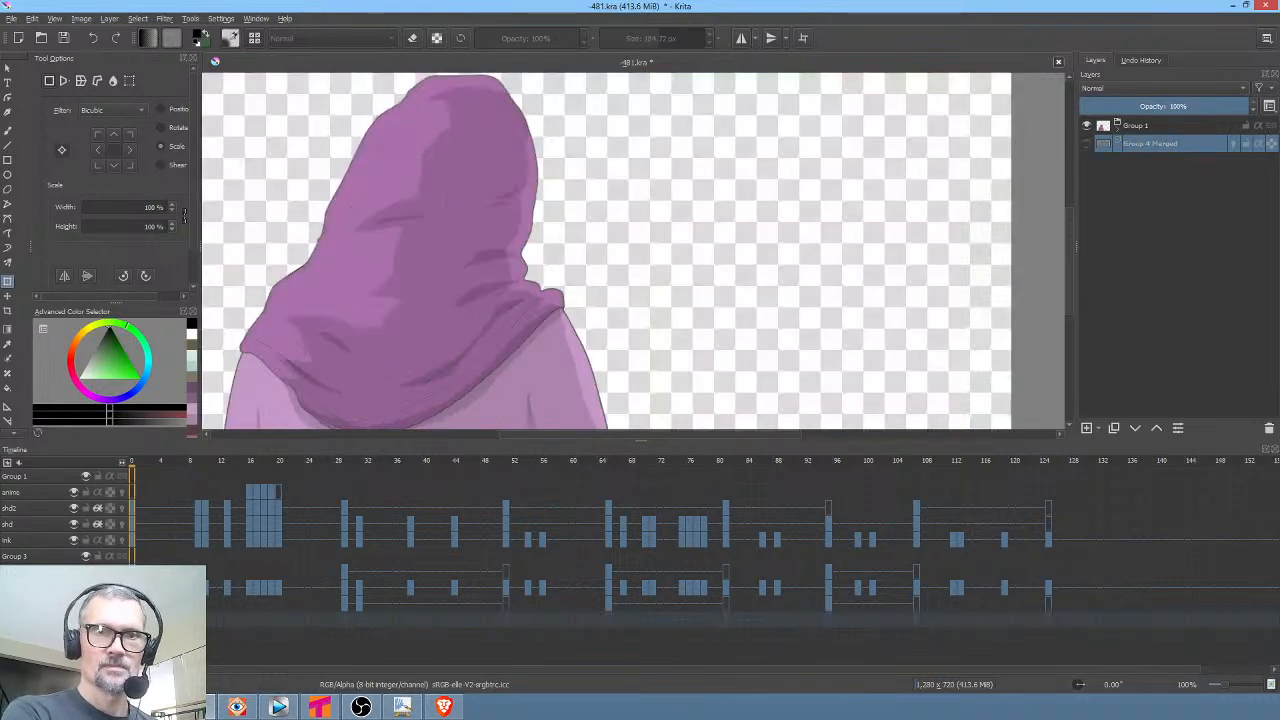
pyautogui.click(1087, 143)
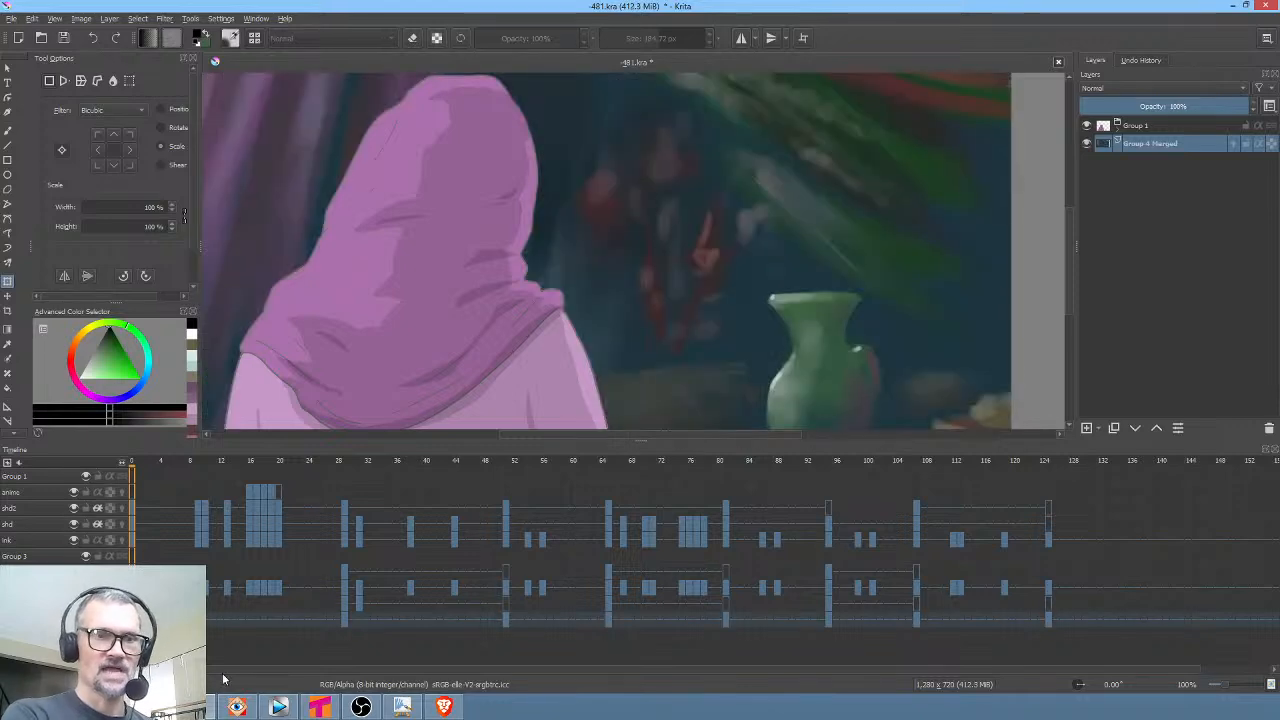
# Switch to Tahoma2D and open the recent scene 481.tnz
pyautogui.click(319, 707)
pyautogui.click(9, 20)
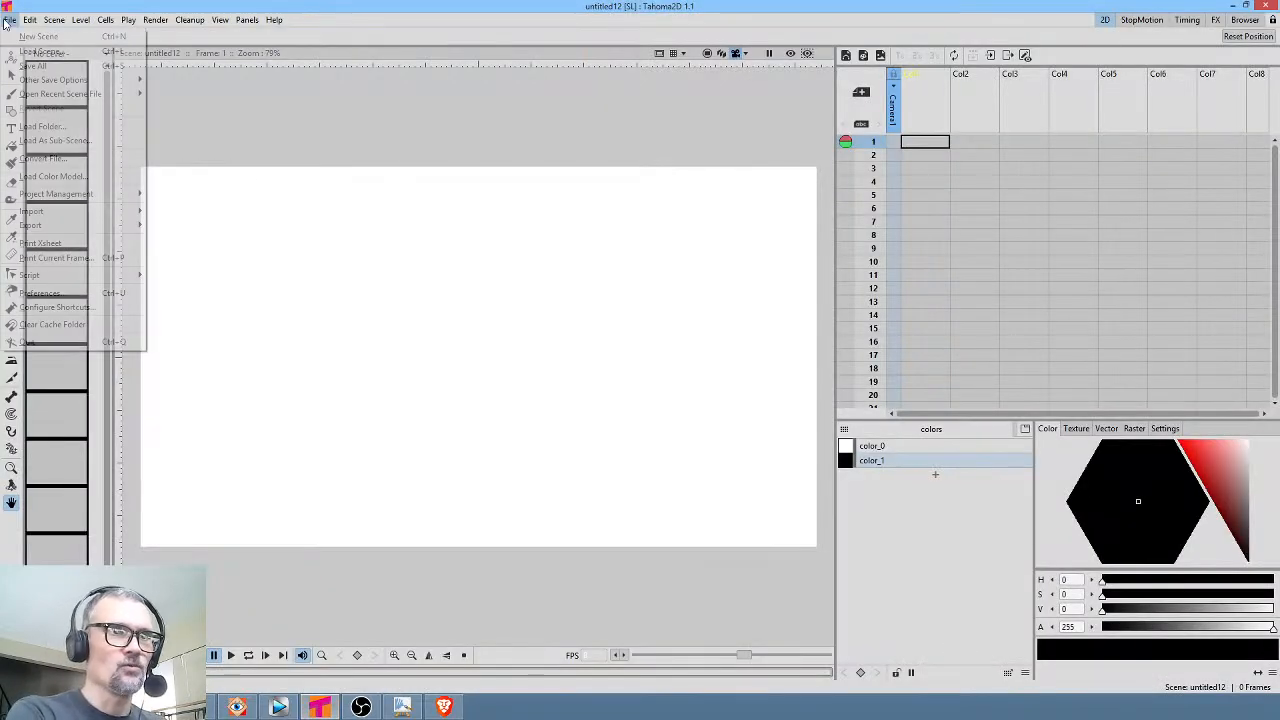
pyautogui.moveTo(42, 100)
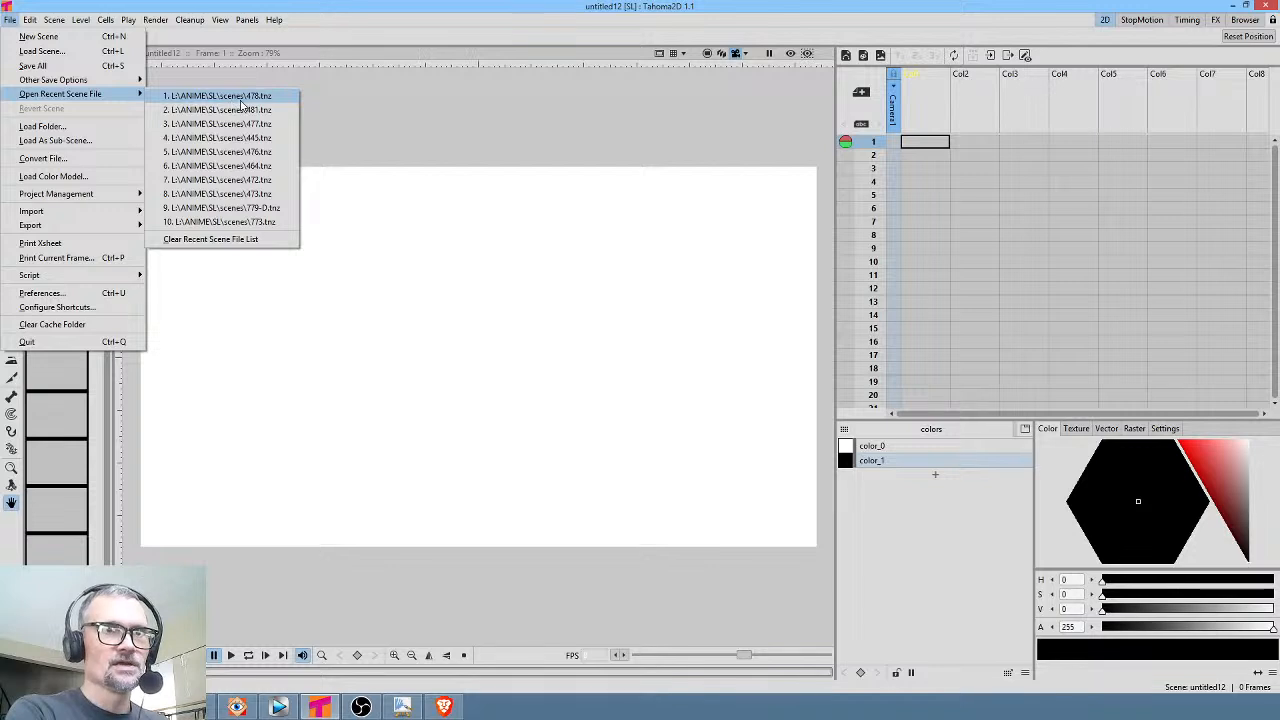
pyautogui.click(244, 110)
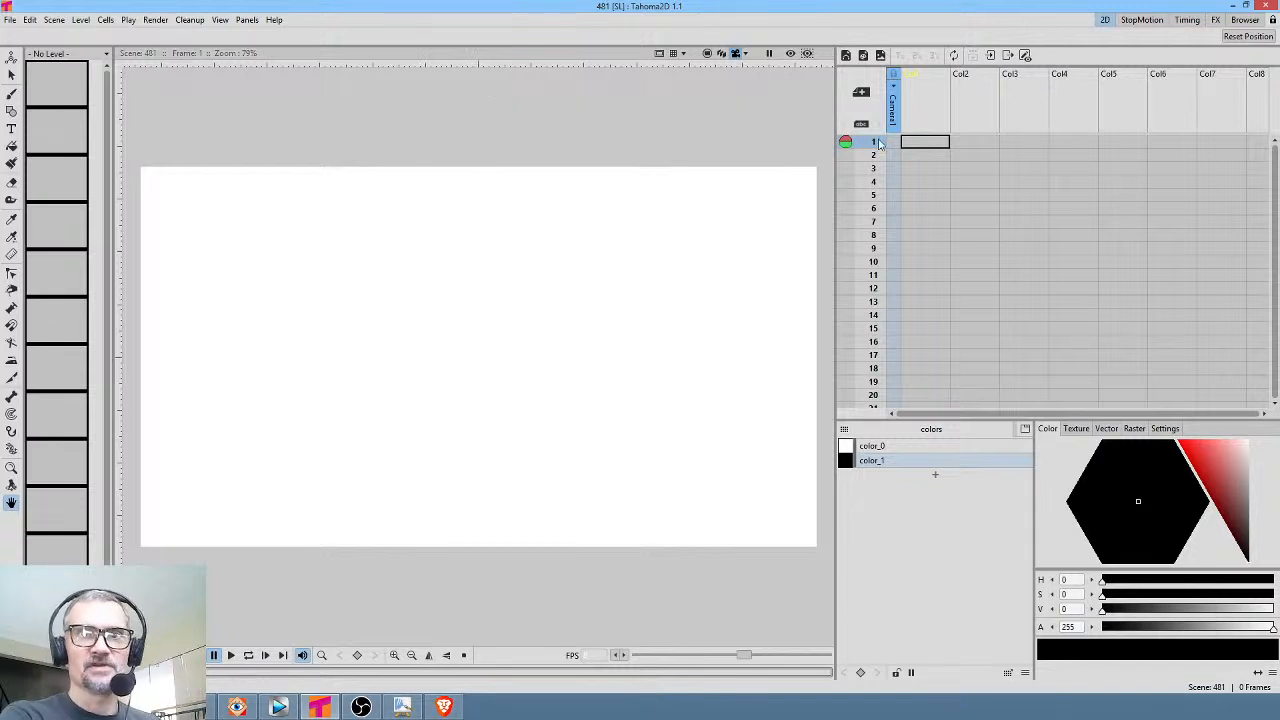
# Copy the whole Group 4 Merged background at frame 0 in Krita and paste it into frame 1 of the first column in Tahoma2D
pyautogui.hotkey('alt', 'Tab')
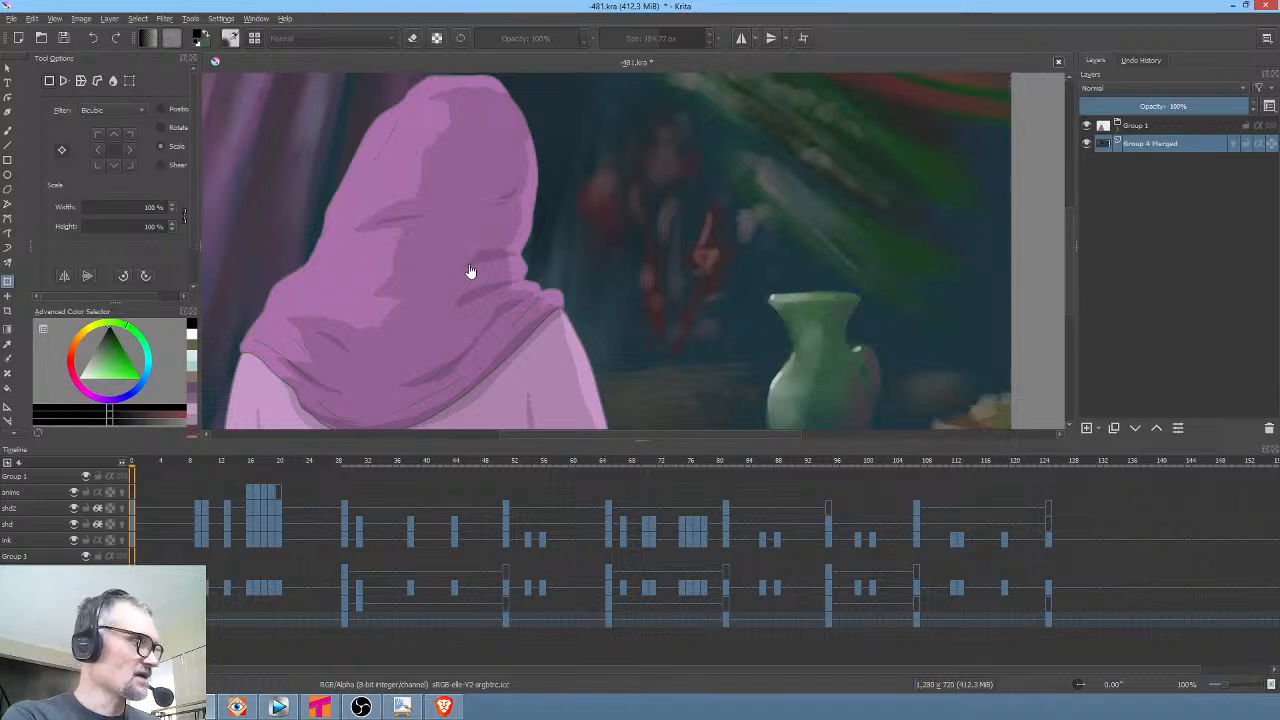
pyautogui.hotkey('ctrl', 'a')
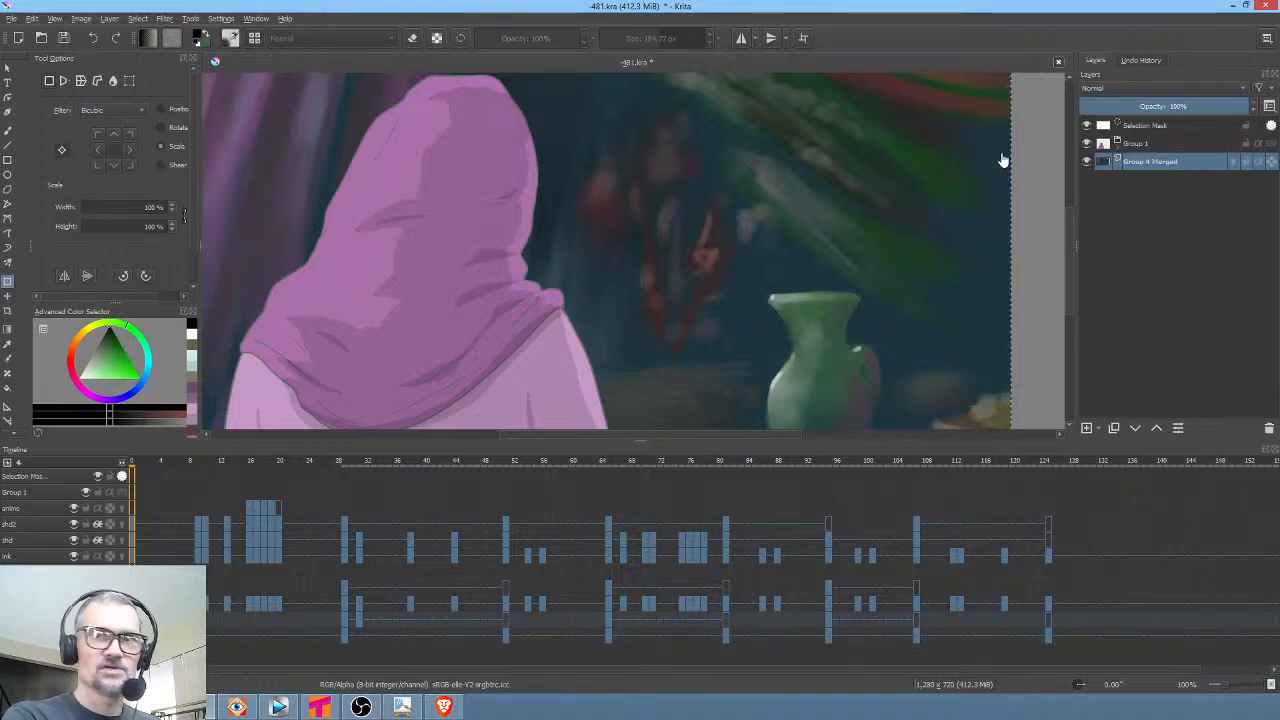
pyautogui.click(320, 707)
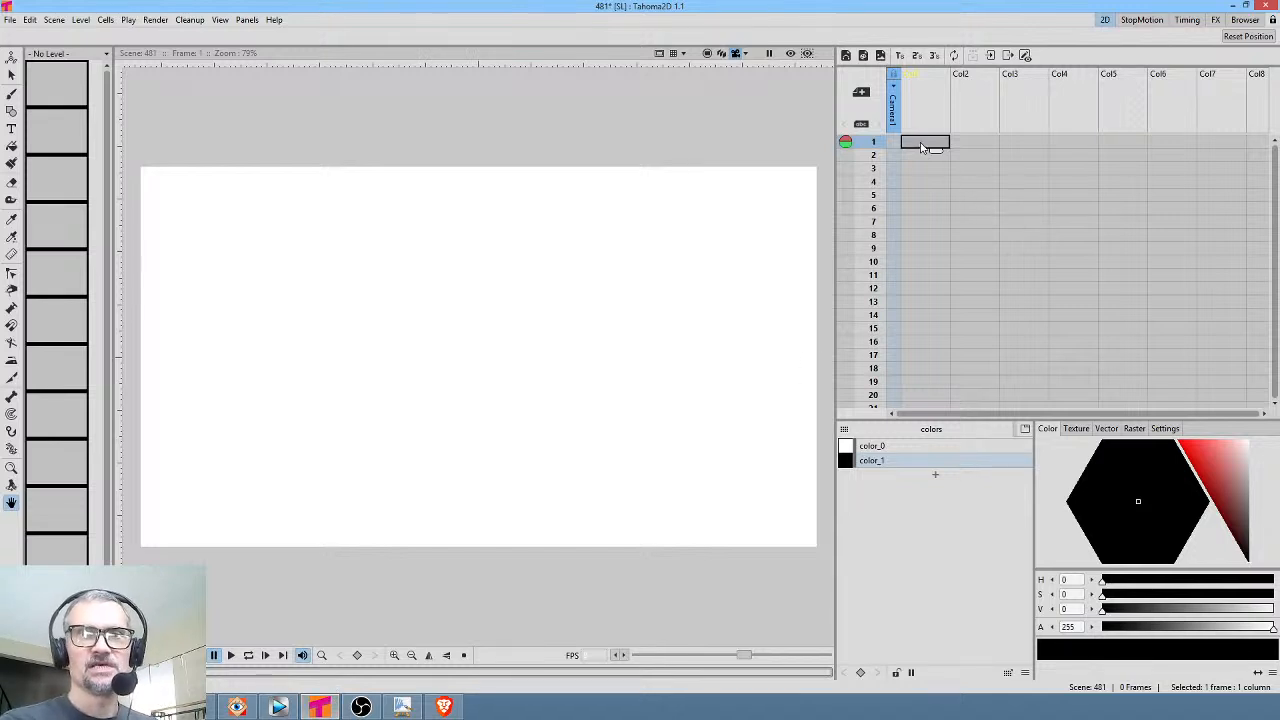
pyautogui.hotkey('ctrl', 'v')
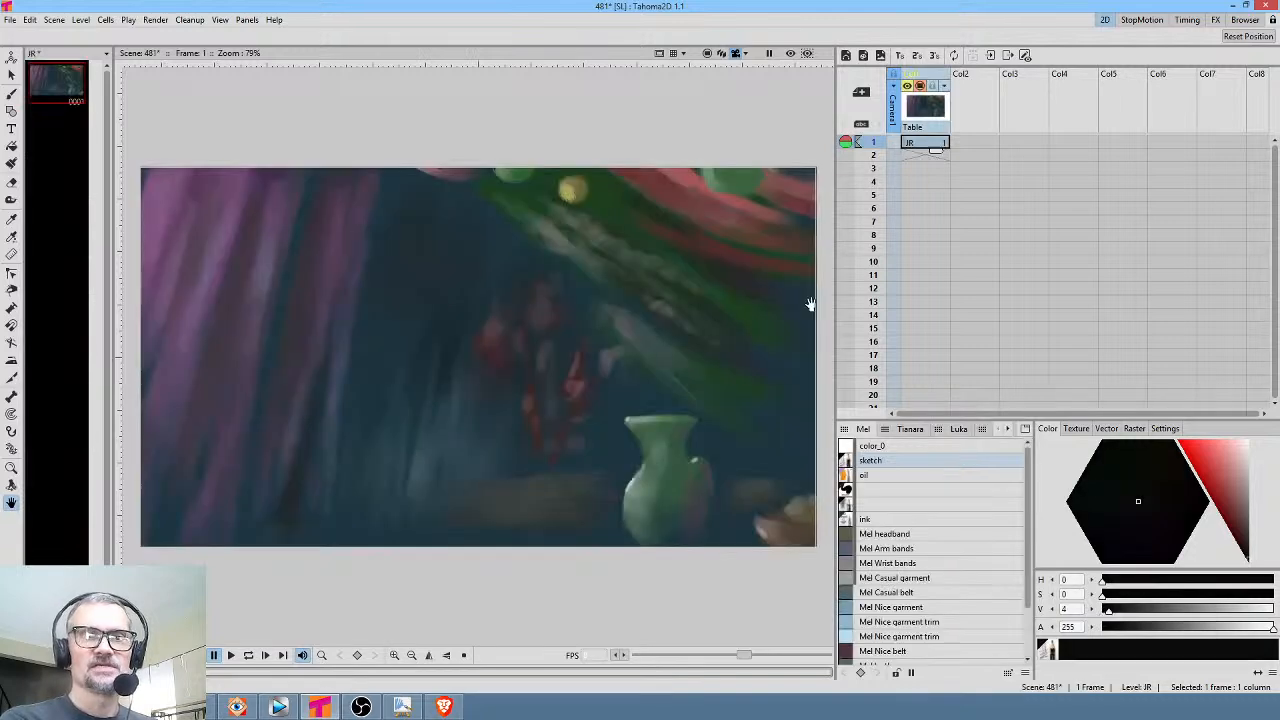
pyautogui.scroll(-1, 689, 274)
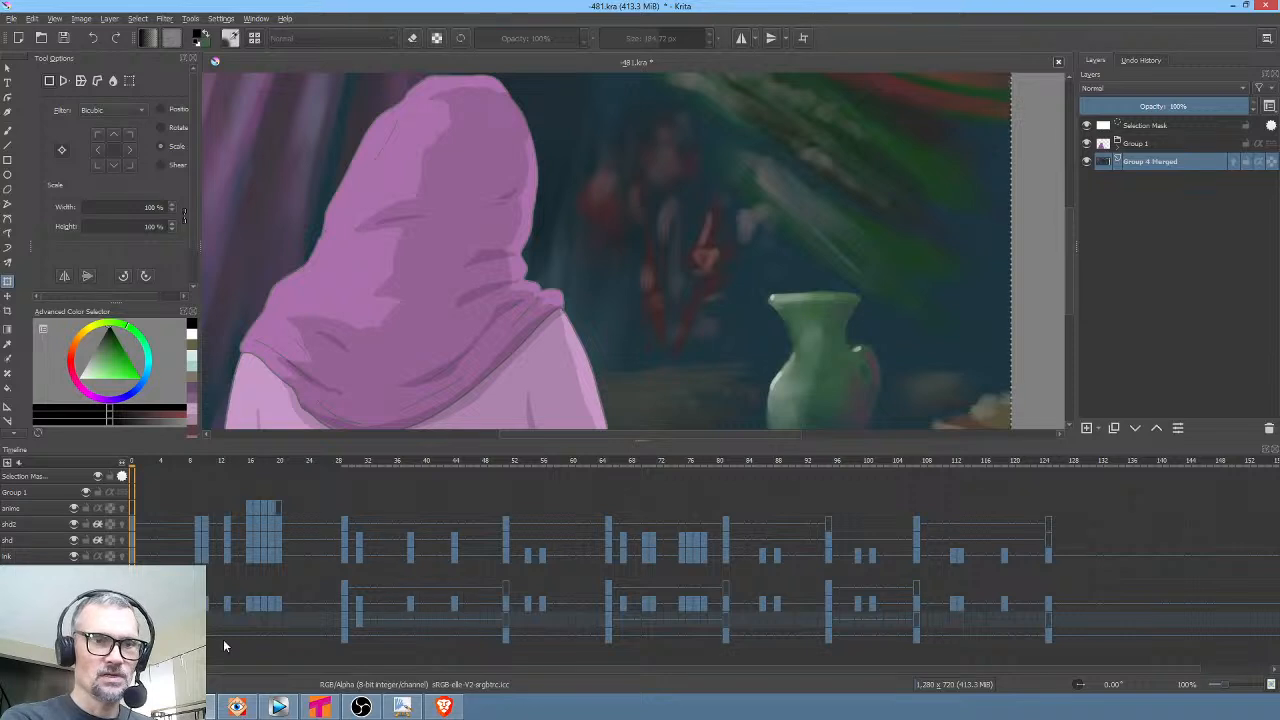
# Copy the Group 4 Merged background at frame 29 in Krita and locate frame 30 in the first column of Tahoma2D
pyautogui.click(346, 634)
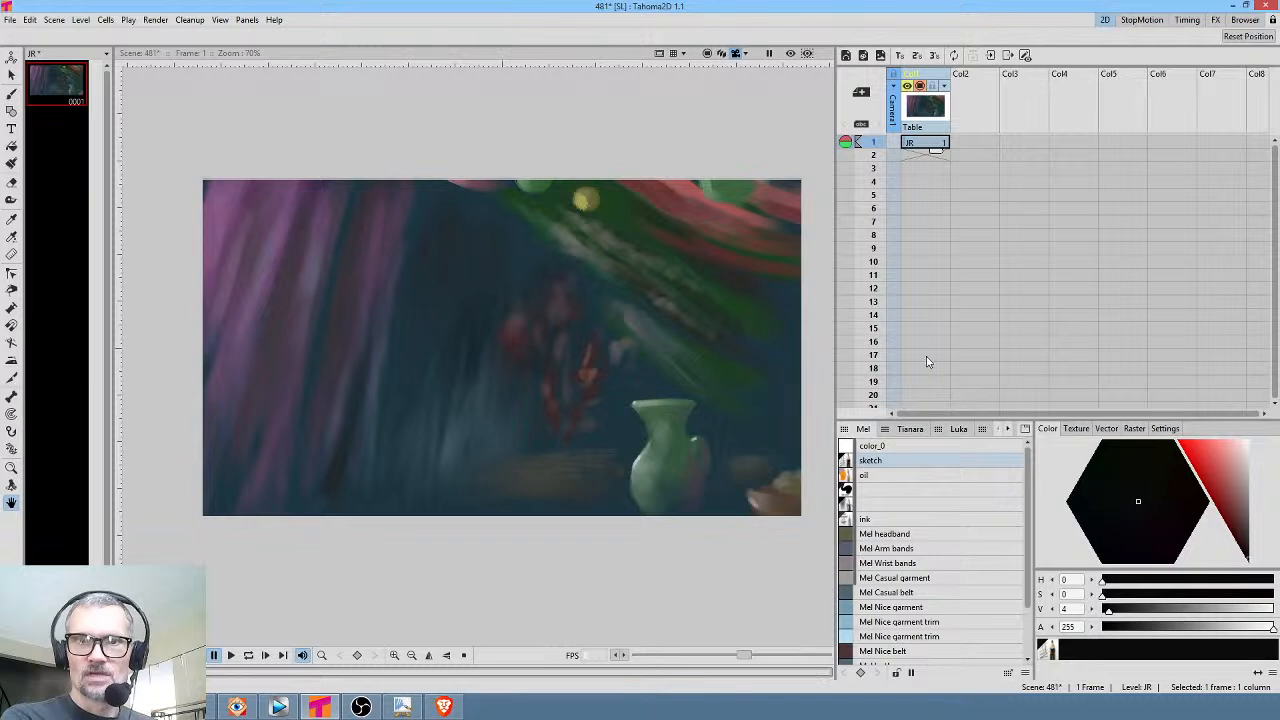
pyautogui.scroll(-4, 926, 362)
pyautogui.click(925, 352)
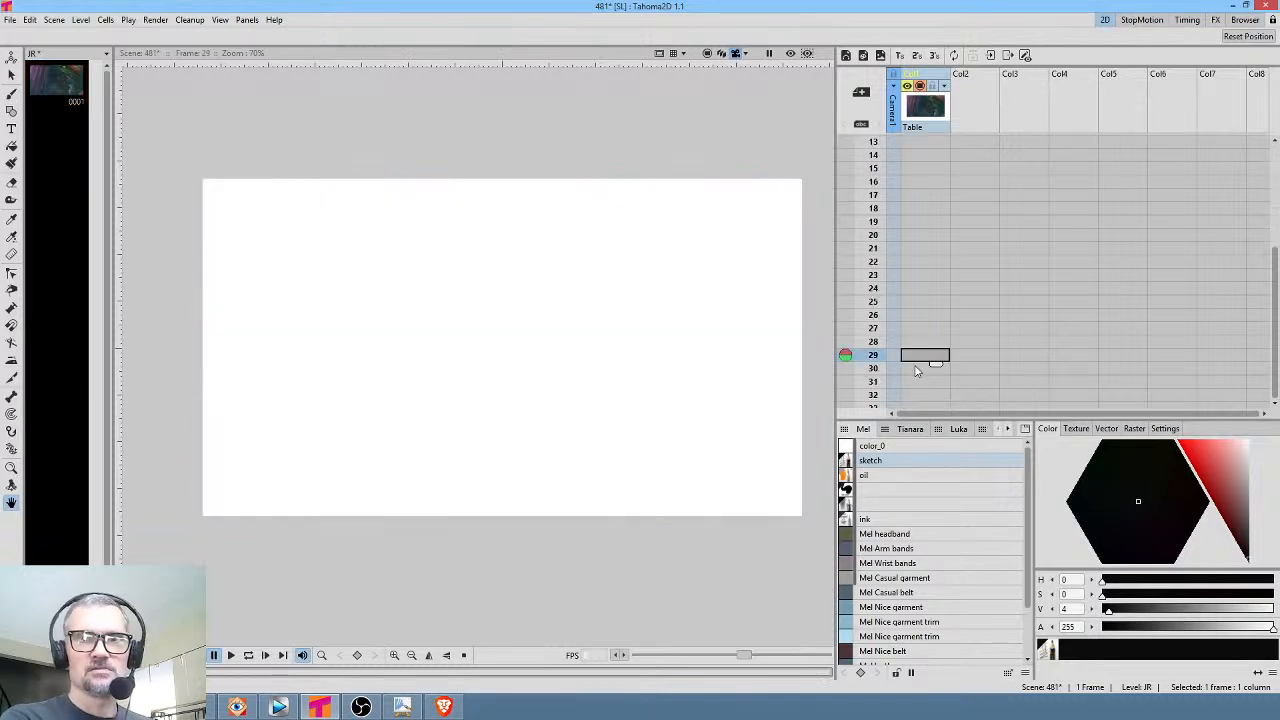
pyautogui.click(910, 369)
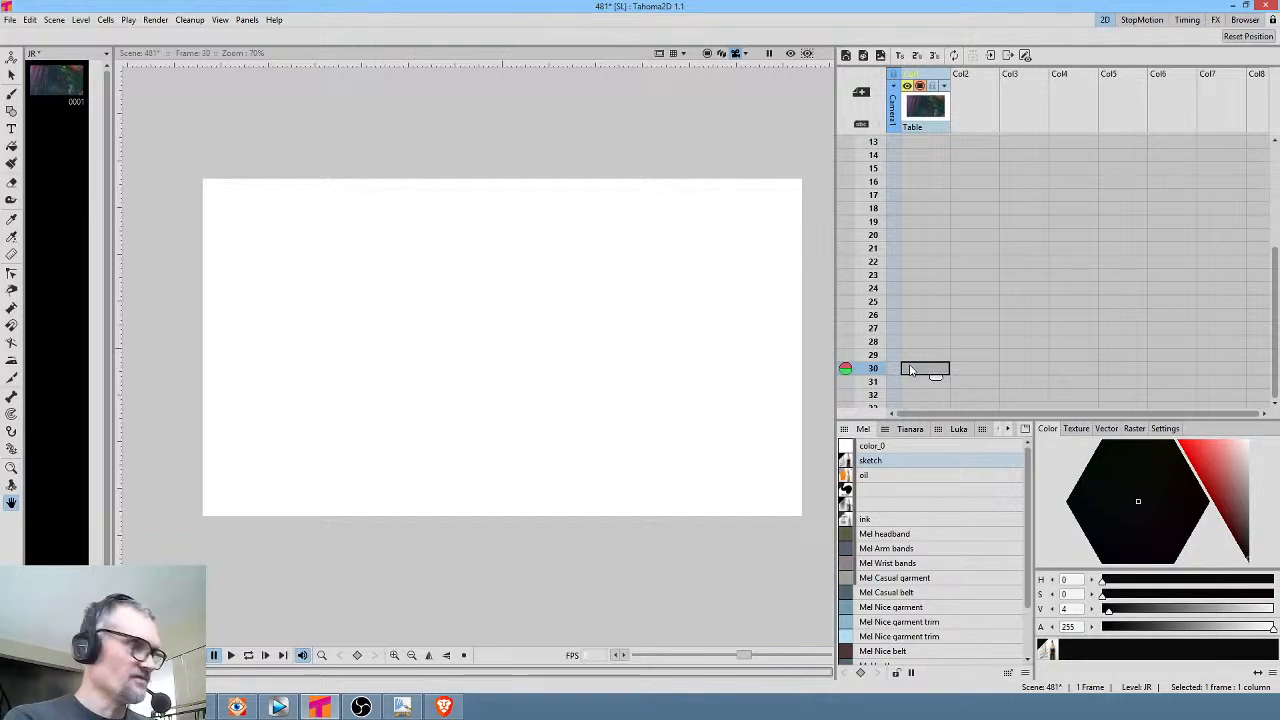
pyautogui.scroll(4, 932, 233)
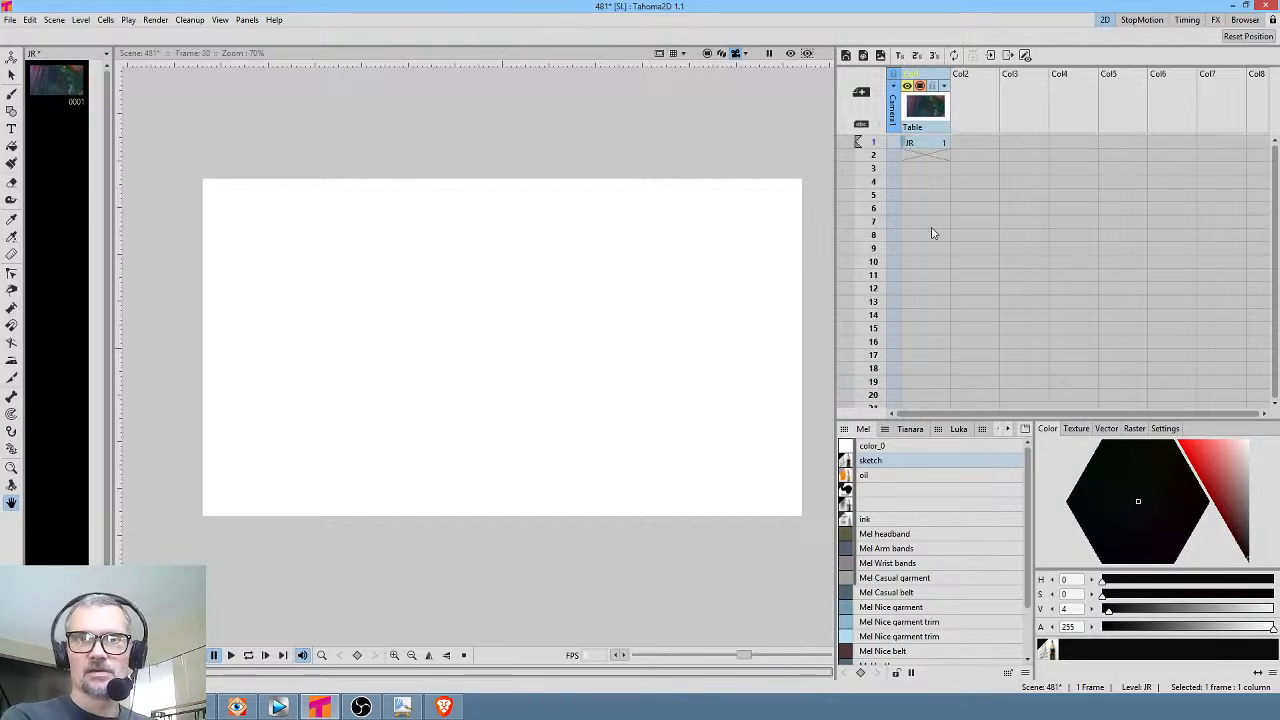
pyautogui.click(918, 161)
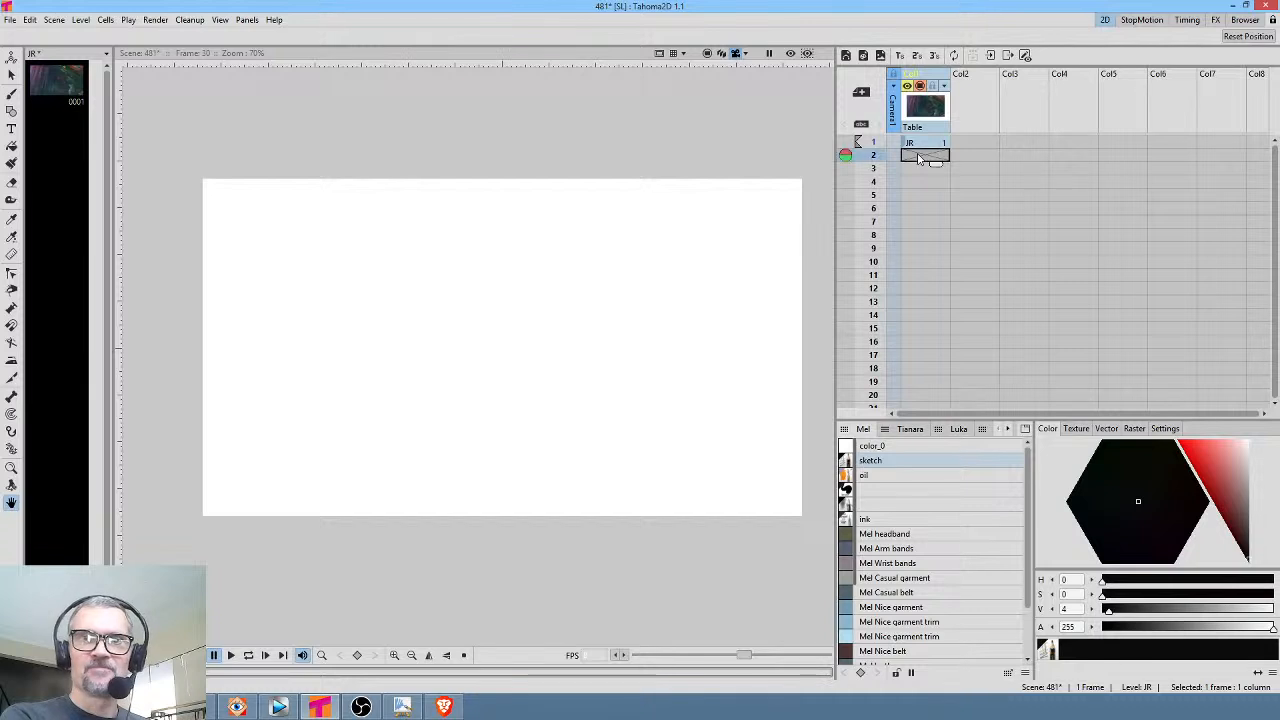
pyautogui.scroll(-4, 926, 329)
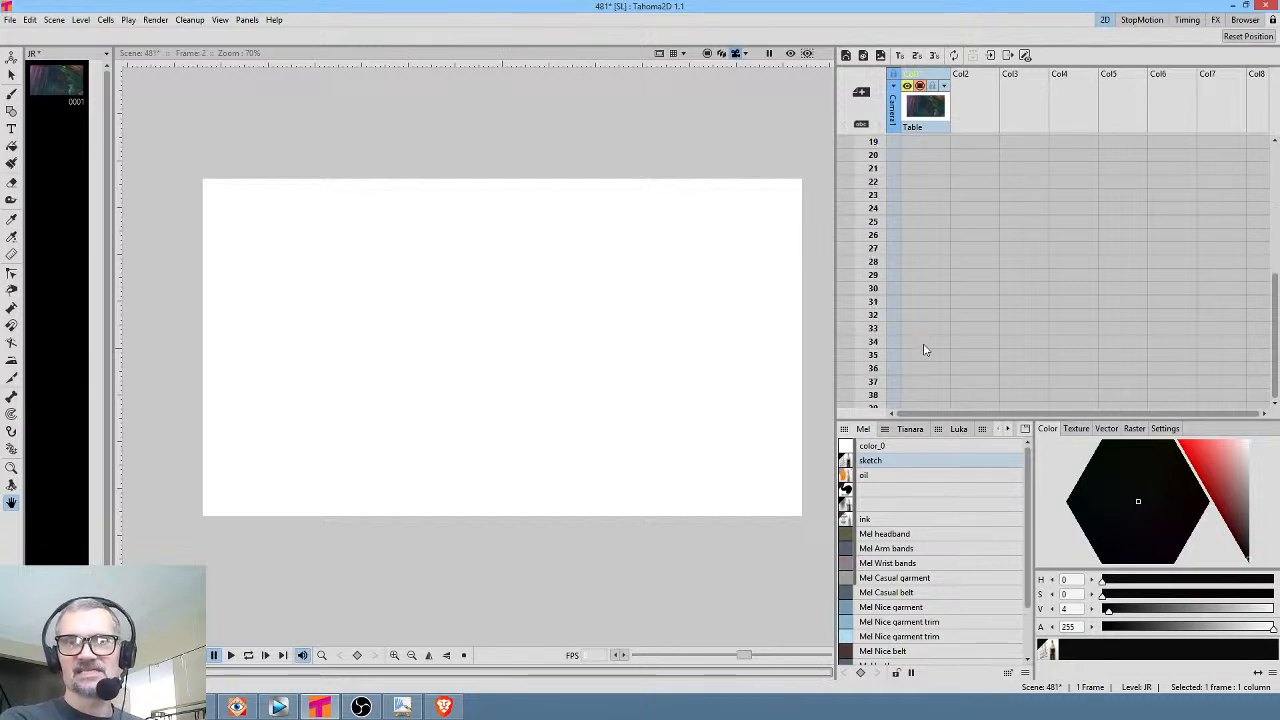
pyautogui.click(911, 290)
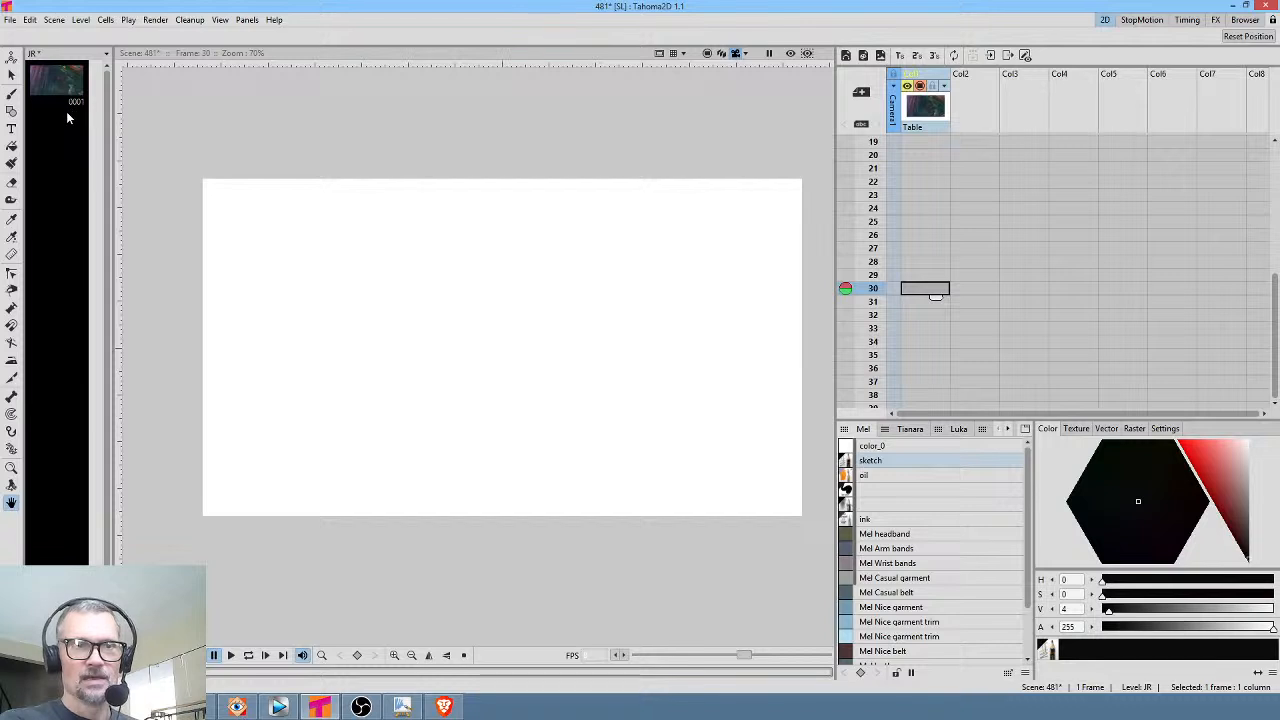
pyautogui.scroll(5, 949, 187)
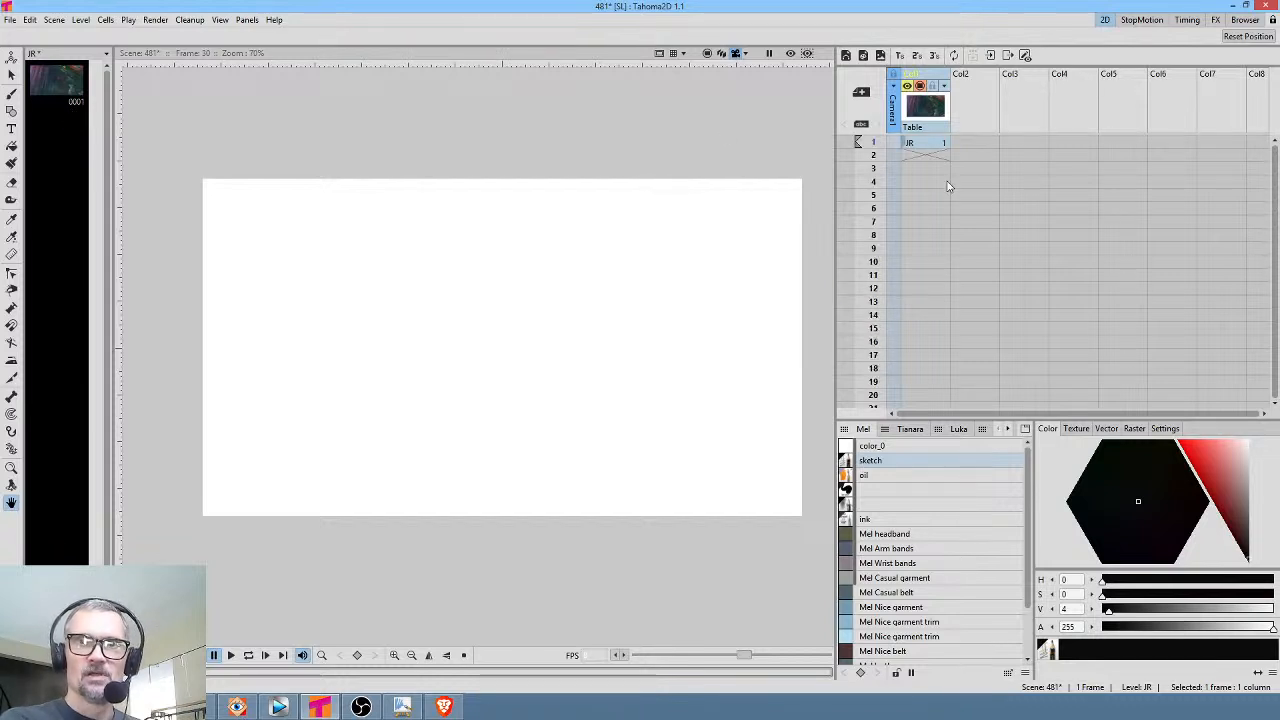
# Paste the copied brown background with the bowl into frame 2 of the first column
pyautogui.click(924, 155)
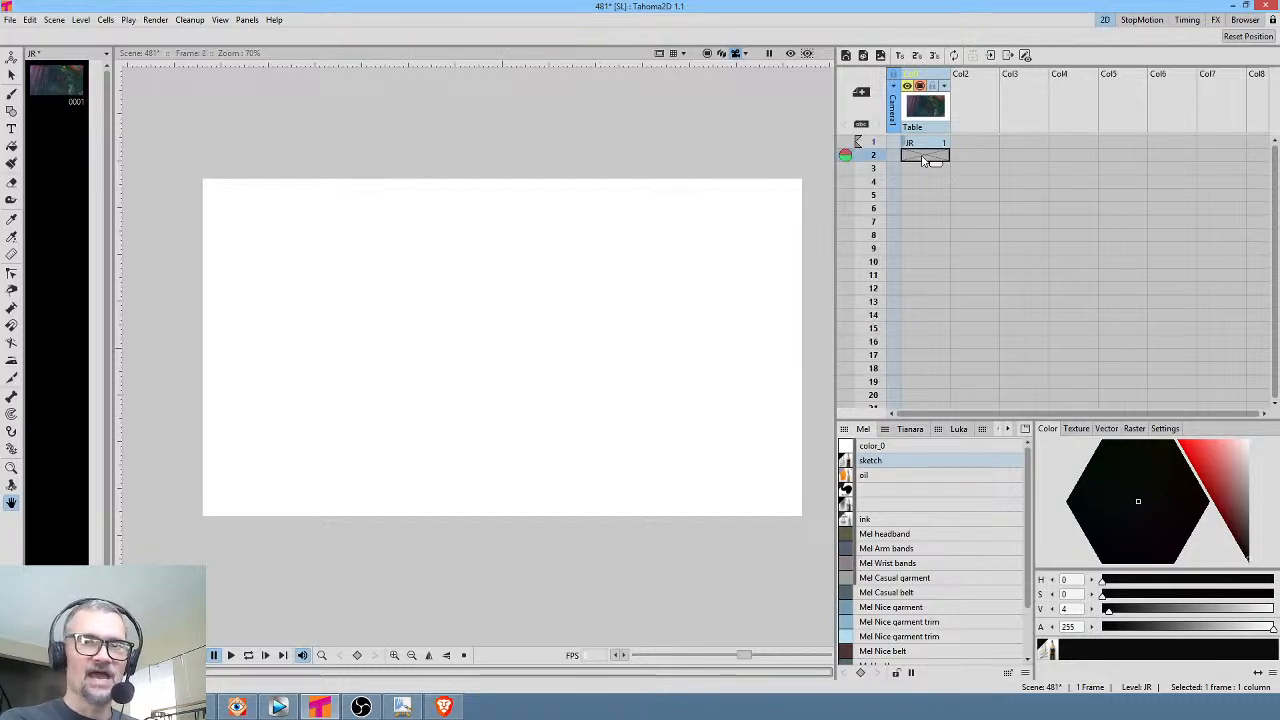
pyautogui.click(926, 143)
pyautogui.click(929, 156)
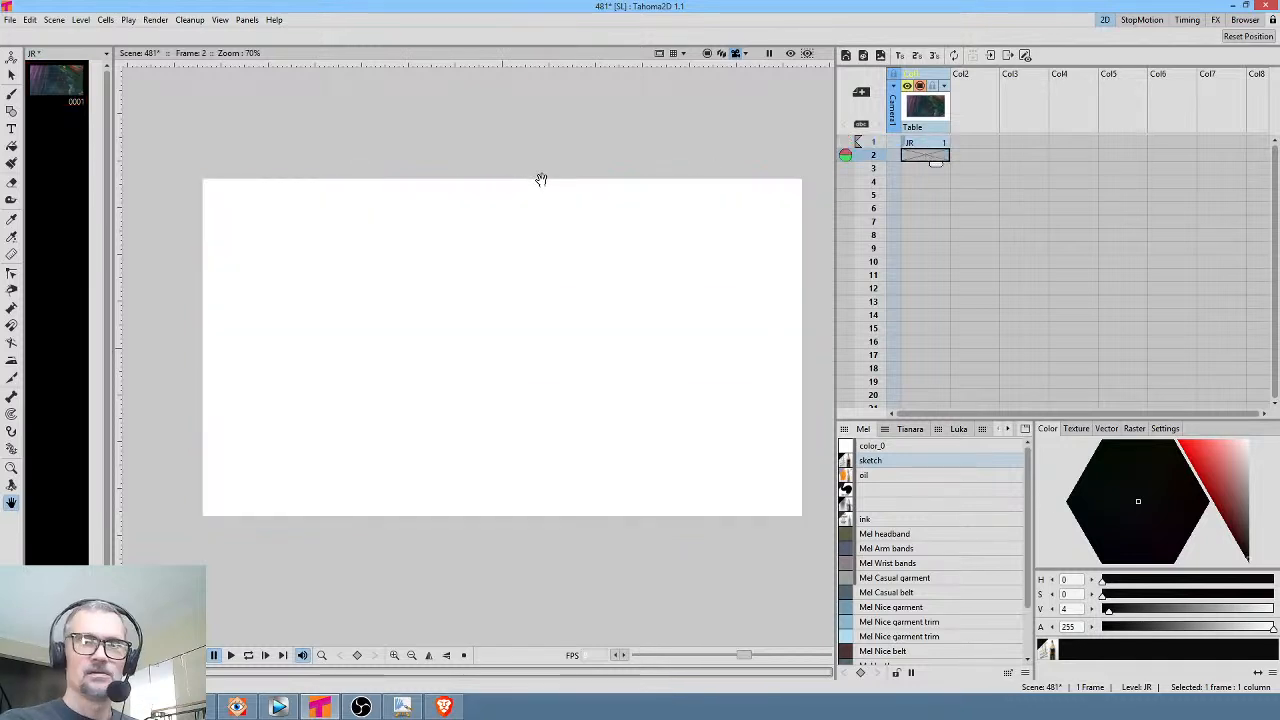
pyautogui.hotkey('ctrl', 'v')
pyautogui.click(558, 367)
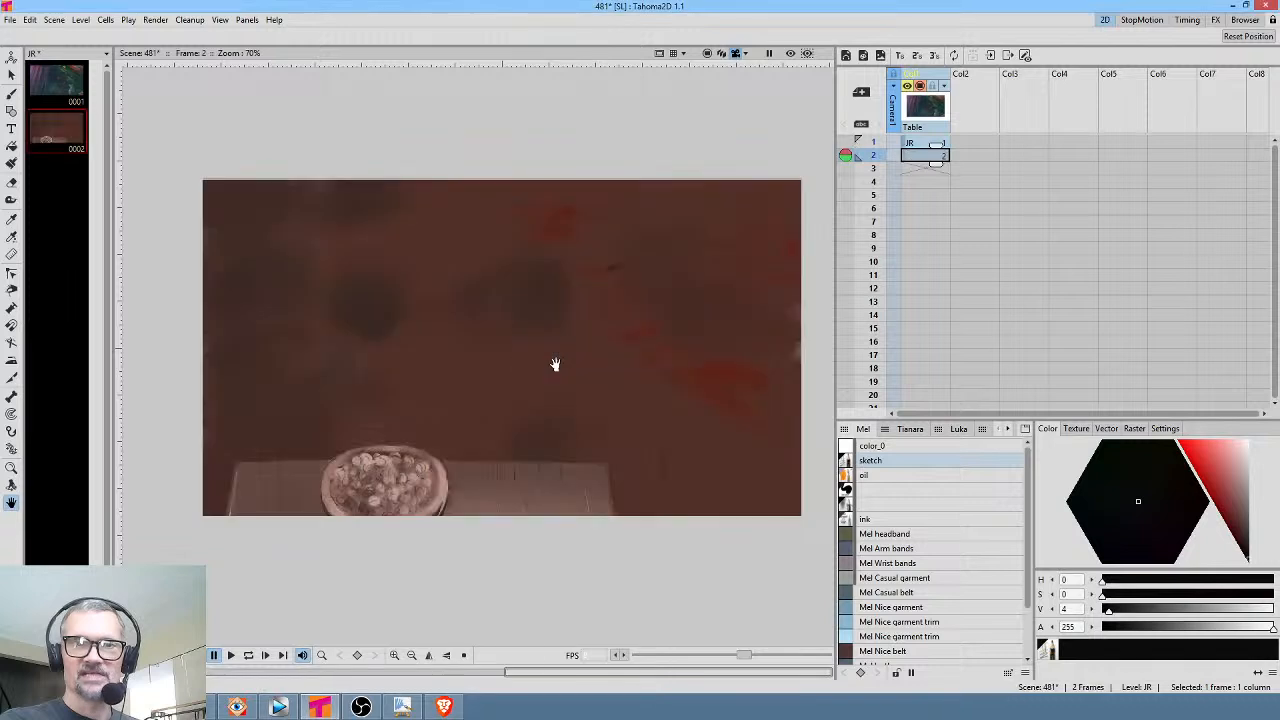
# Extend the hold of drawing 1 through frame 29 so that drawing 2 starts at frame 30
pyautogui.click(935, 142)
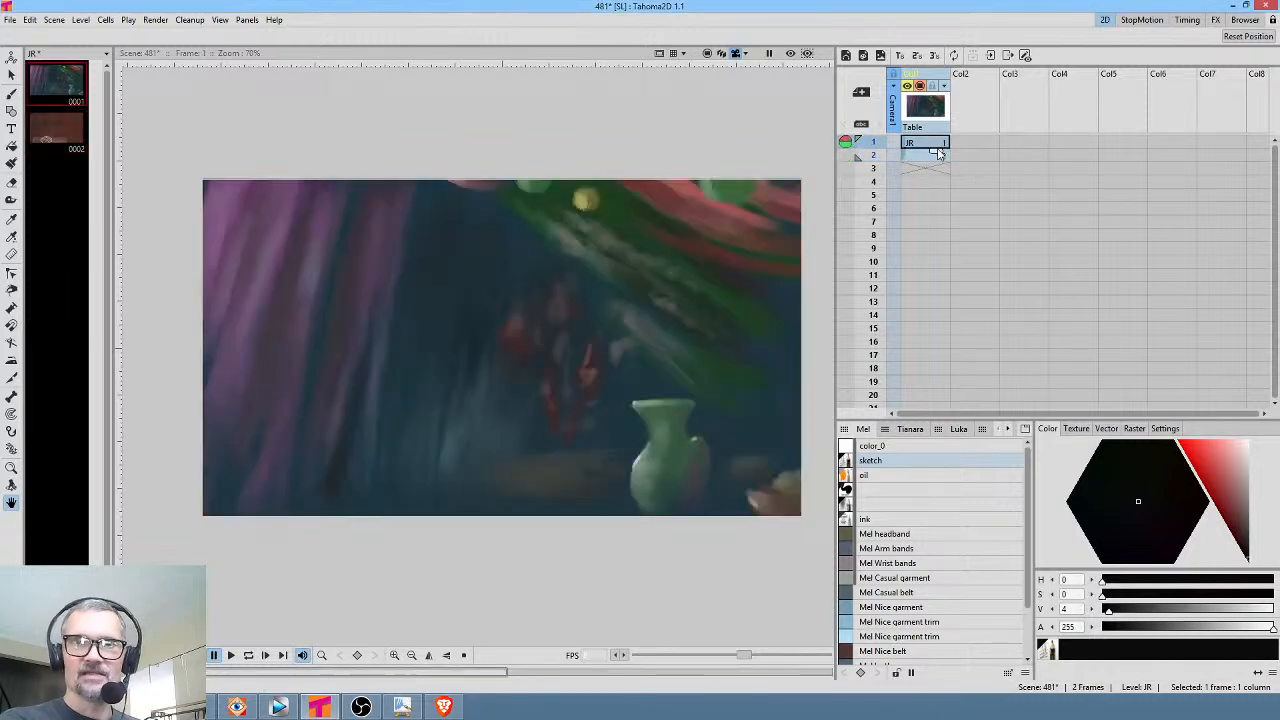
pyautogui.moveTo(936, 152); pyautogui.dragTo(935, 394)
pyautogui.click(928, 395)
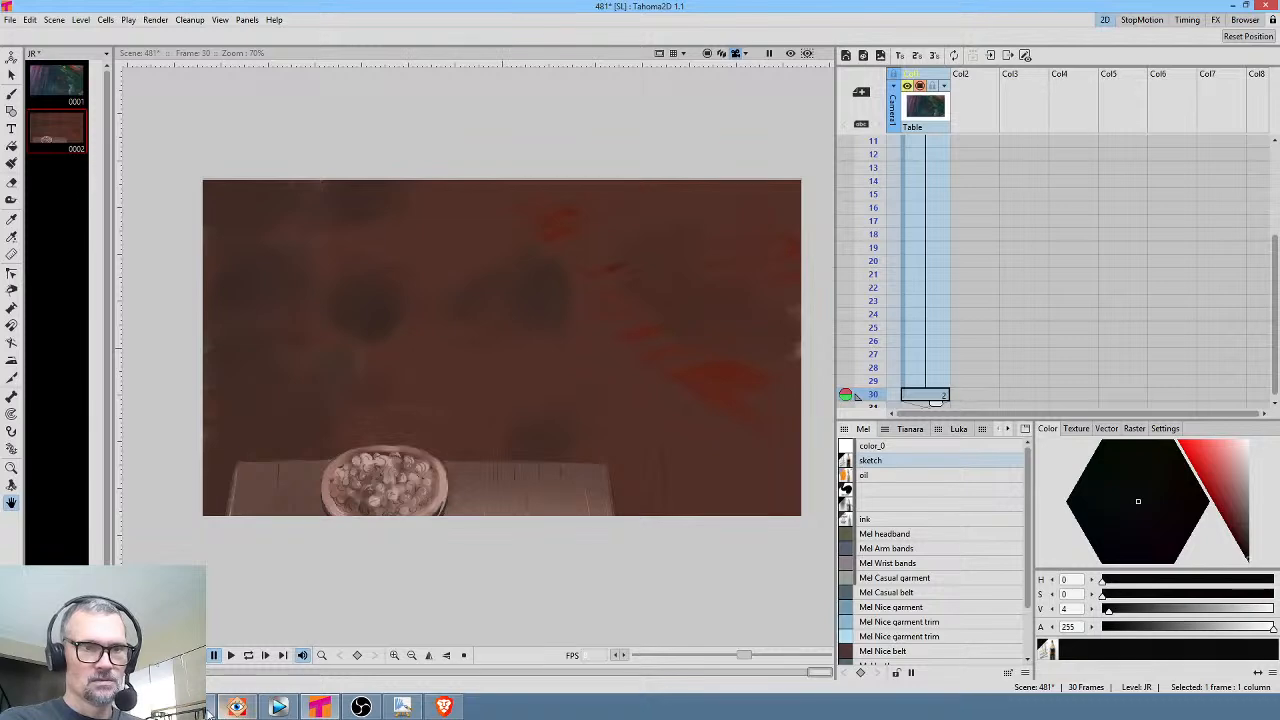
# Check the background change at frame 51 in Krita, reuse drawing 0001 in Tahoma2D starting at frame 52, and hold drawing 2 up to it
pyautogui.hotkey('alt', 'Tab')
pyautogui.click(505, 637)
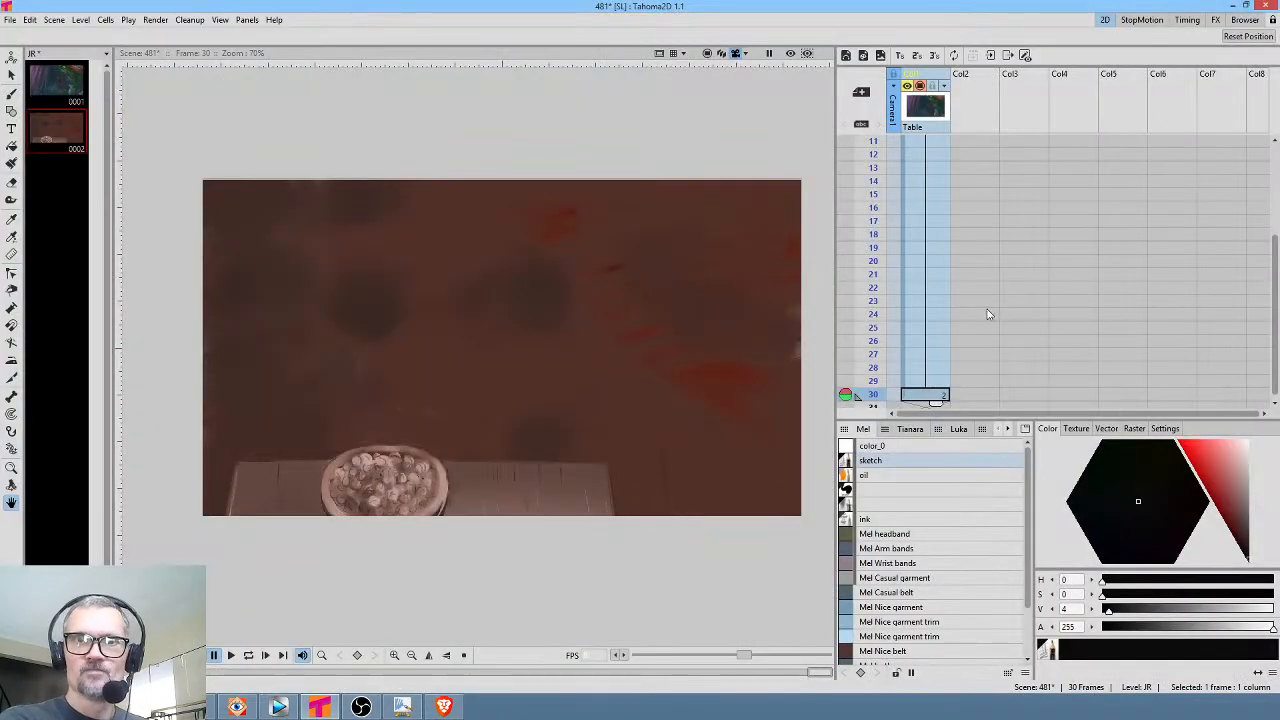
pyautogui.click(66, 89)
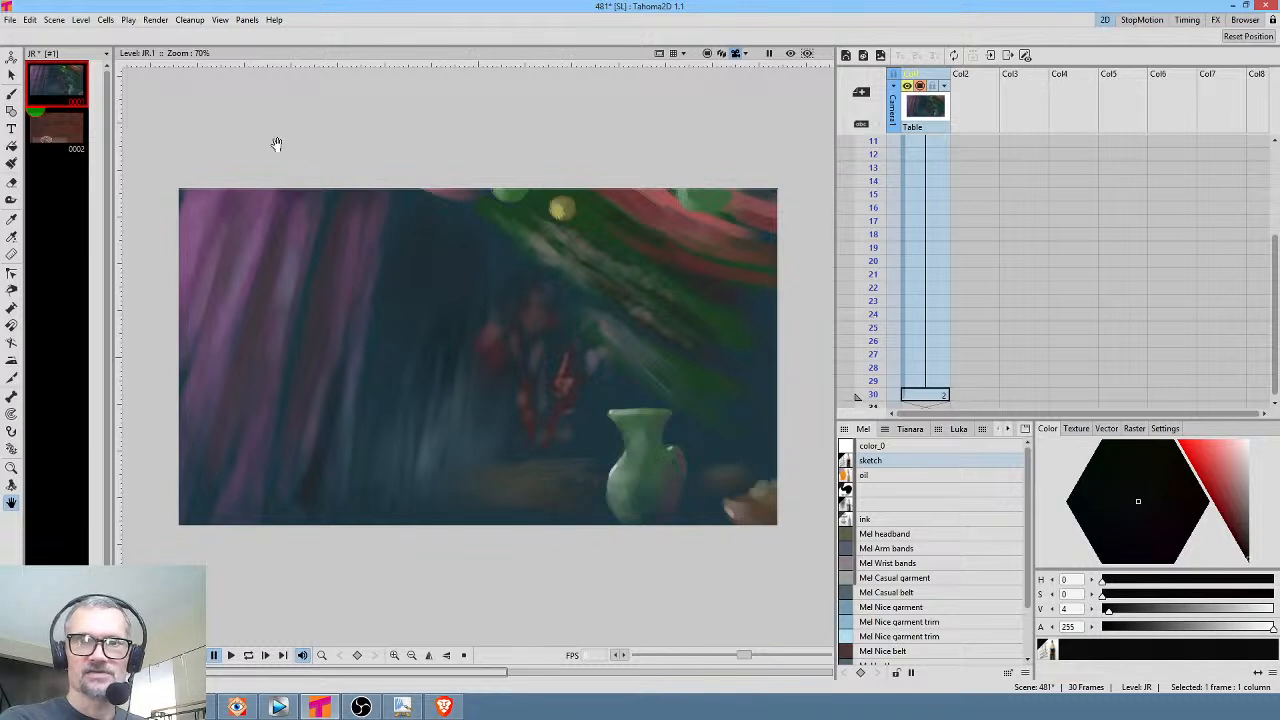
pyautogui.scroll(-3, 990, 300)
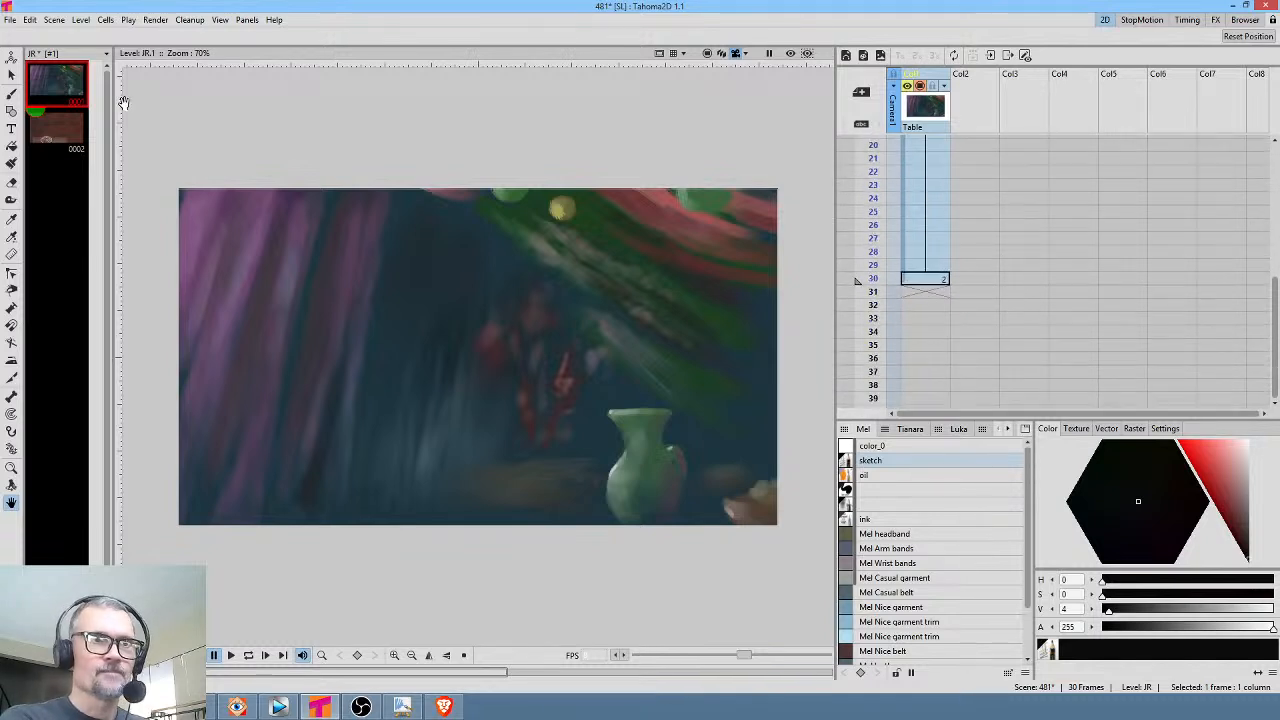
pyautogui.moveTo(66, 89)
pyautogui.mouseDown()
pyautogui.moveTo(955, 285)
pyautogui.moveTo(943, 302)
pyautogui.moveTo(937, 282)
pyautogui.moveTo(940, 450)
pyautogui.moveTo(940, 320)
pyautogui.moveTo(930, 332)
pyautogui.mouseUp()
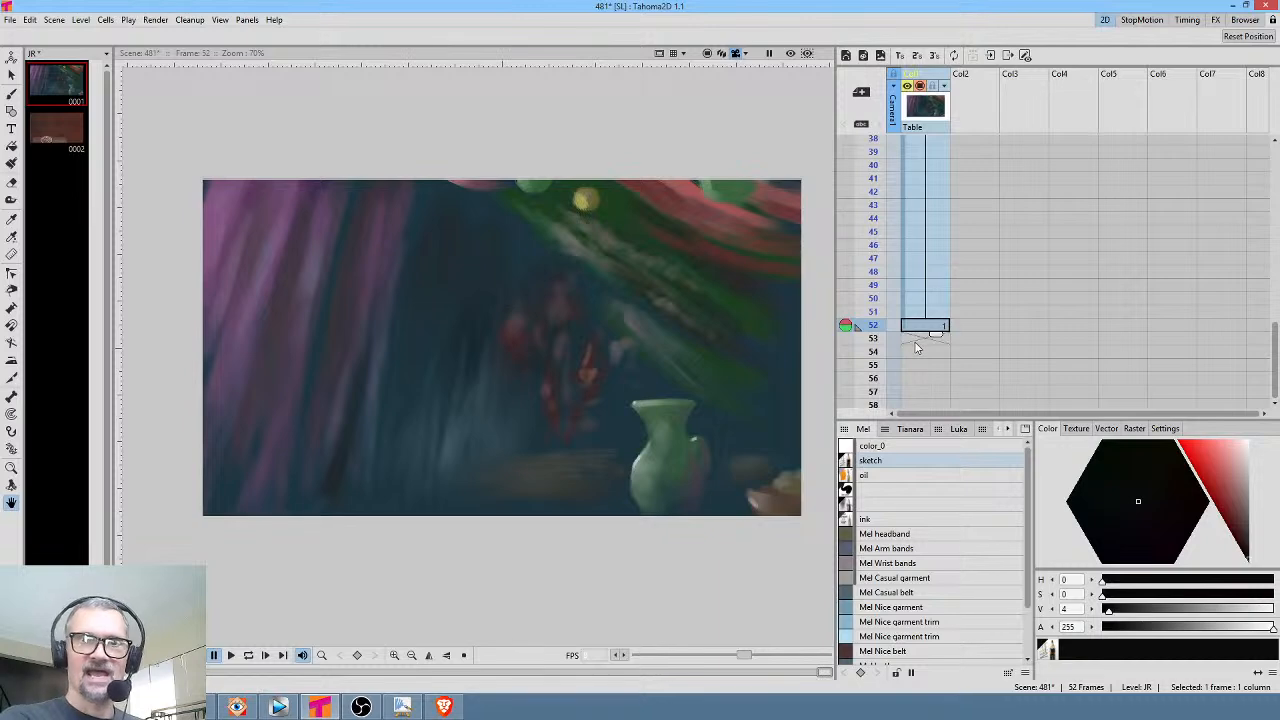
# Go to the background change at frame 65 in Krita, reuse drawing 0002 in Tahoma2D starting at frame 66, and hold drawing 1 through frame 65
pyautogui.click(237, 707)
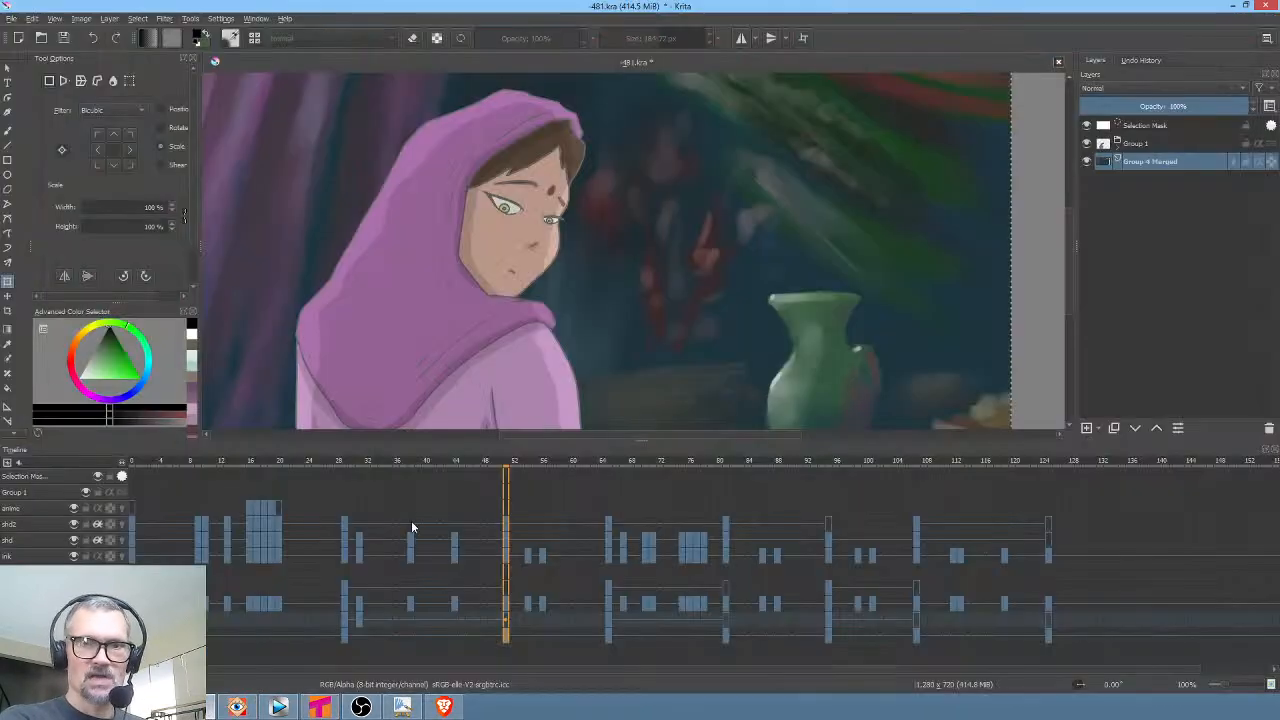
pyautogui.click(605, 632)
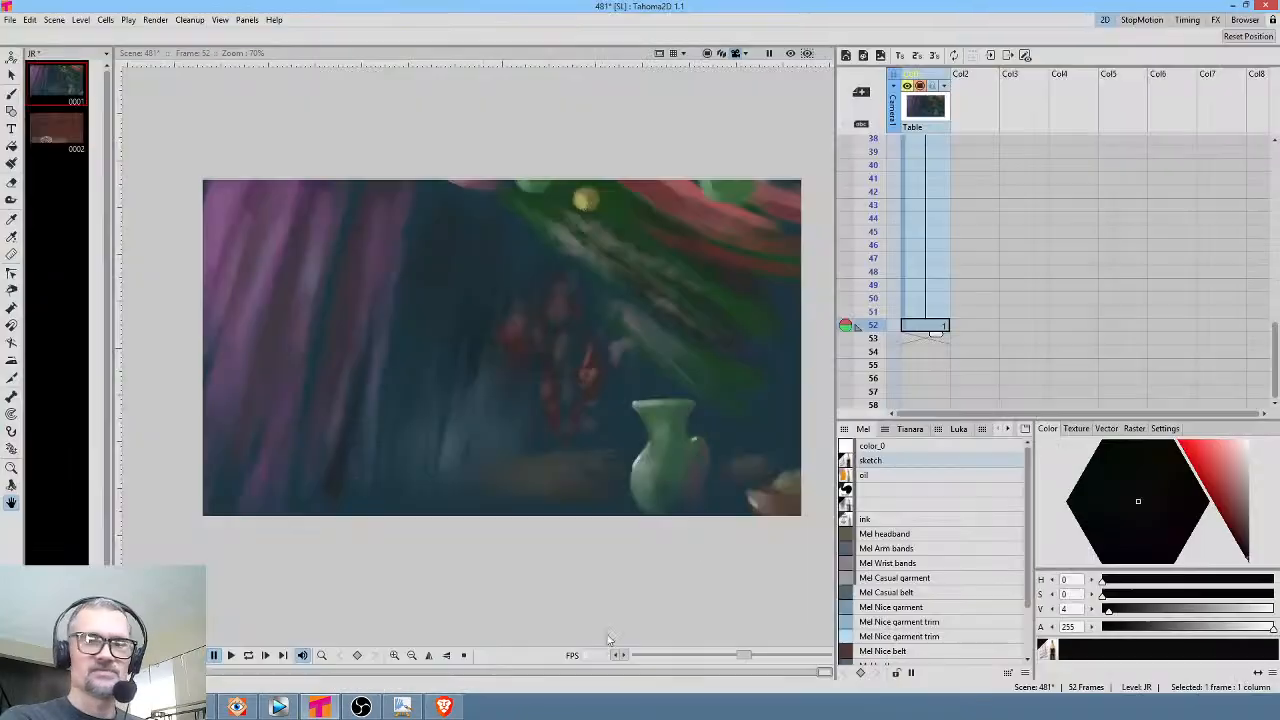
pyautogui.click(57, 128)
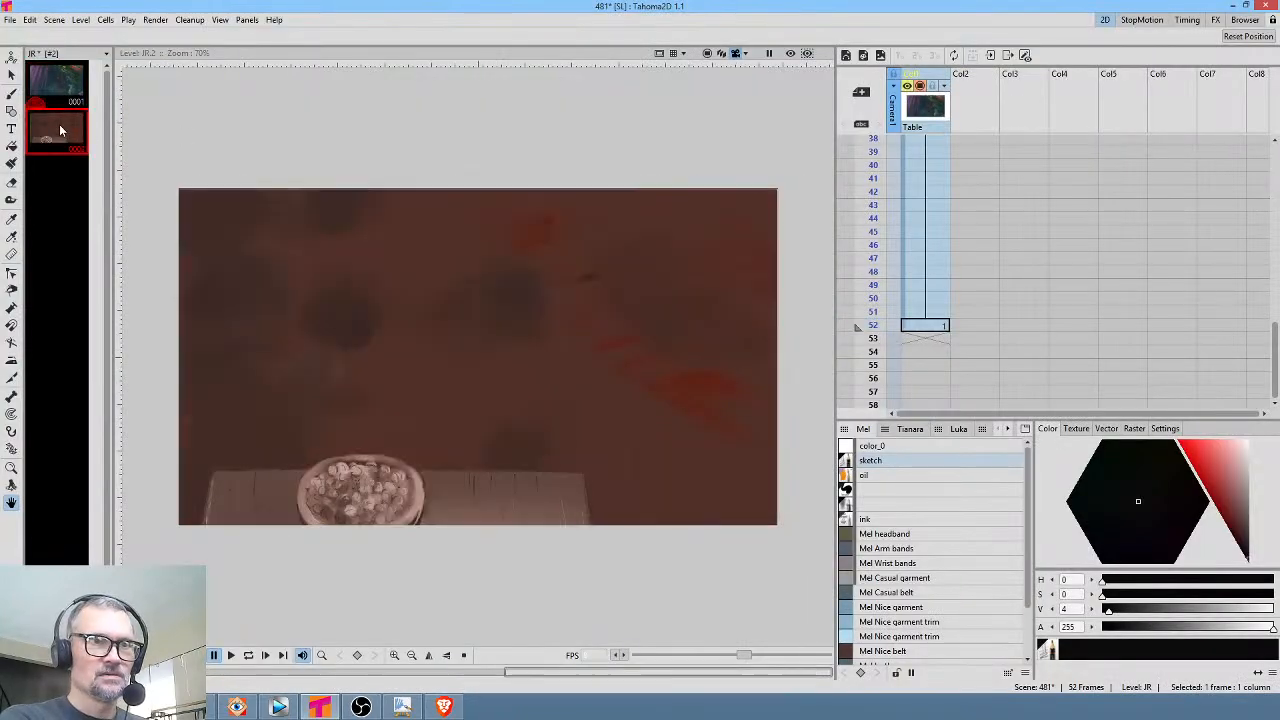
pyautogui.moveTo(60, 130); pyautogui.dragTo(938, 288)
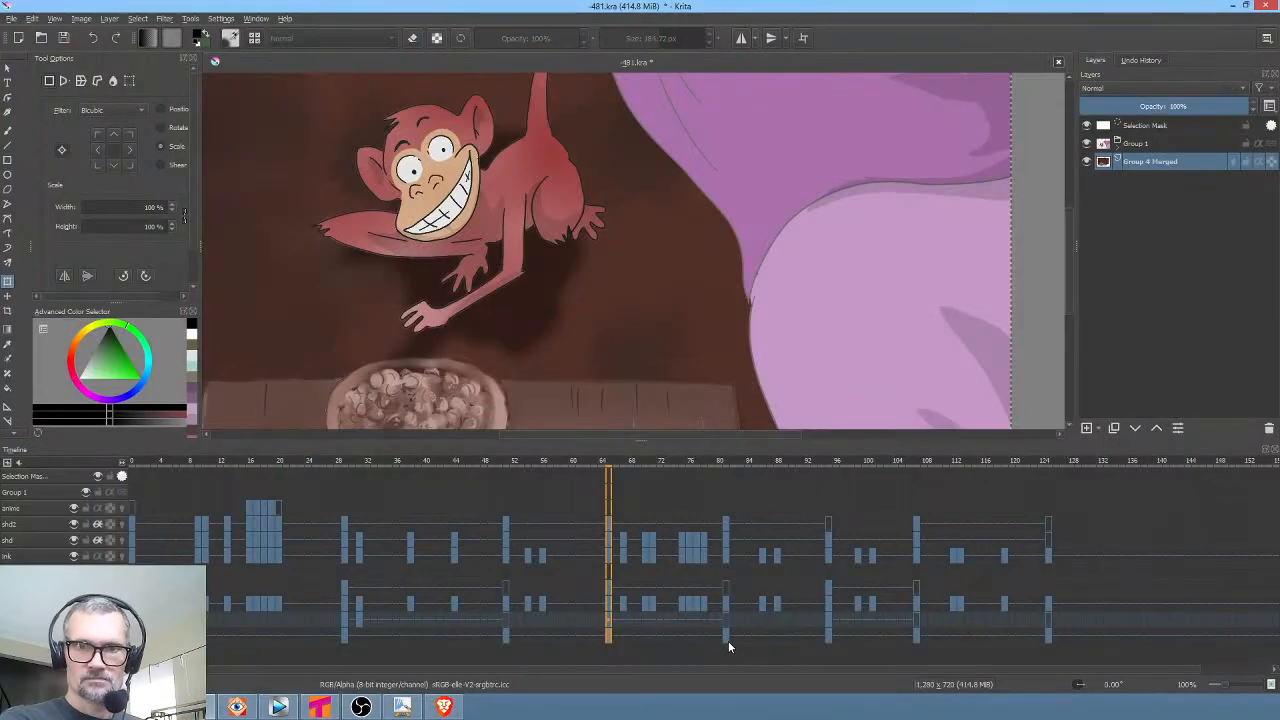
# Copy the blurred Group 4 Merged background at frame 81 in Krita and paste it into frame 67 of the first column in Tahoma2D
pyautogui.click(726, 639)
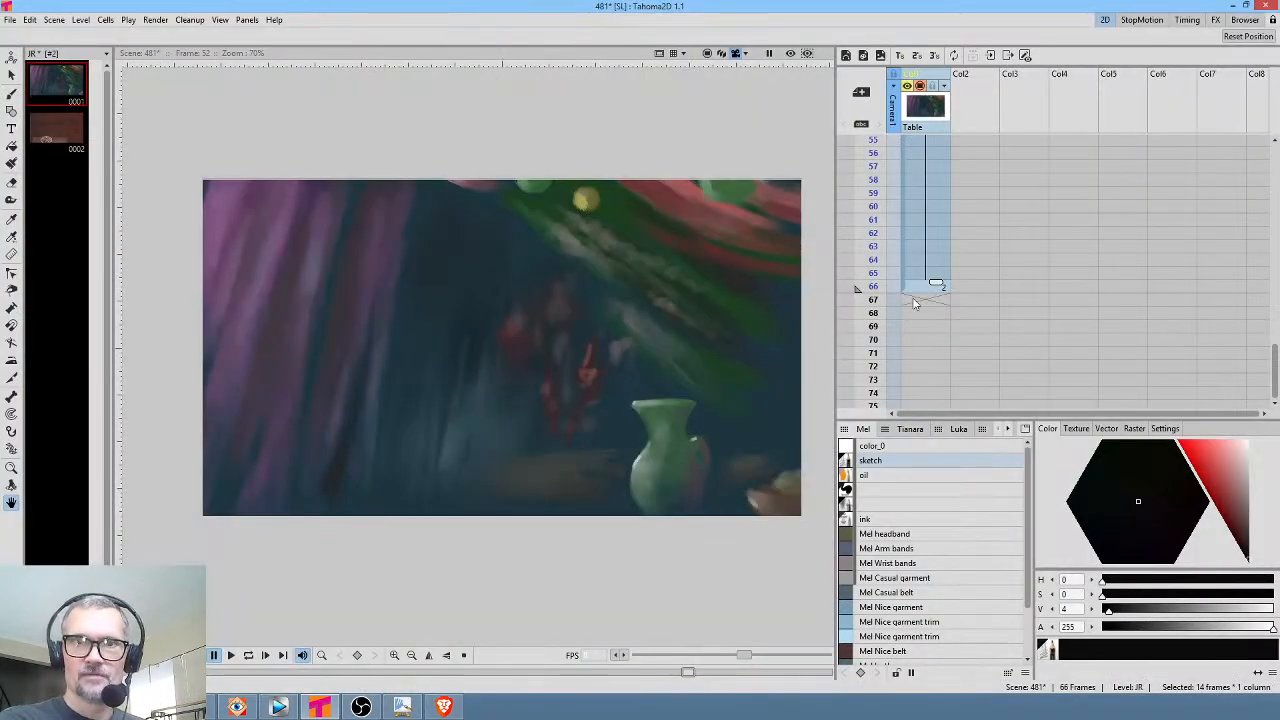
pyautogui.click(913, 301)
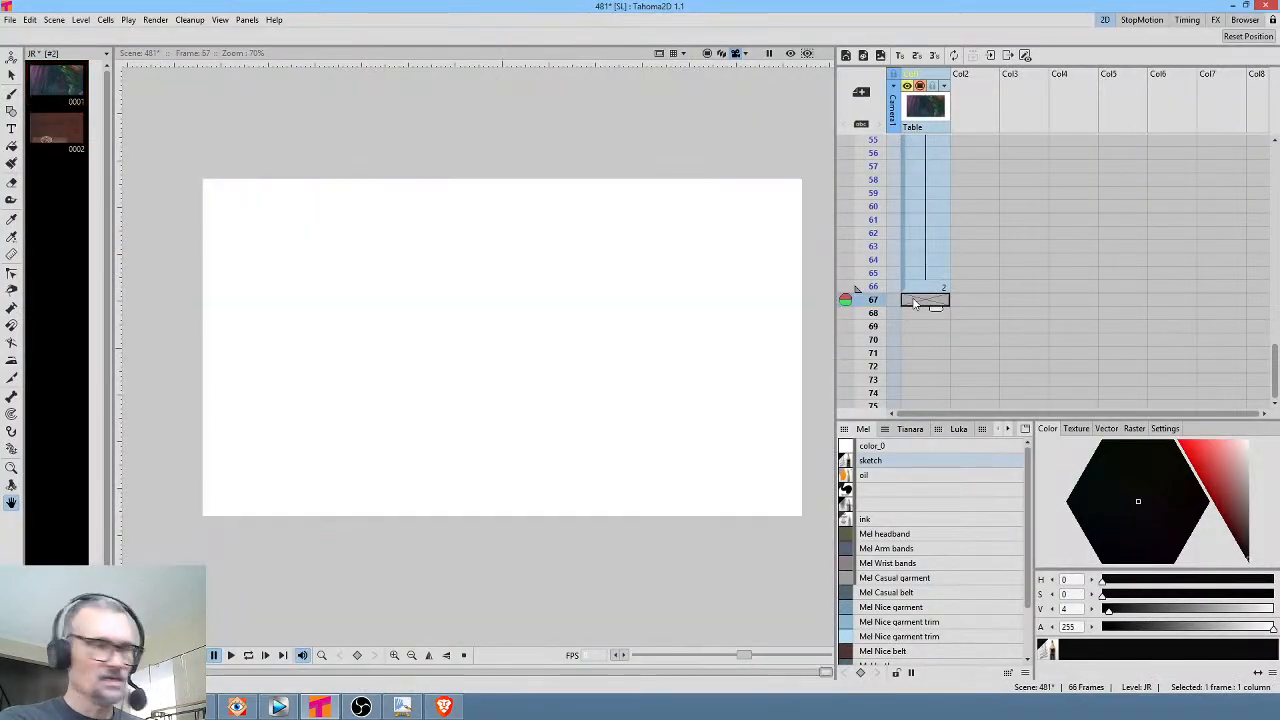
pyautogui.hotkey('ctrl', 'v')
pyautogui.click(563, 368)
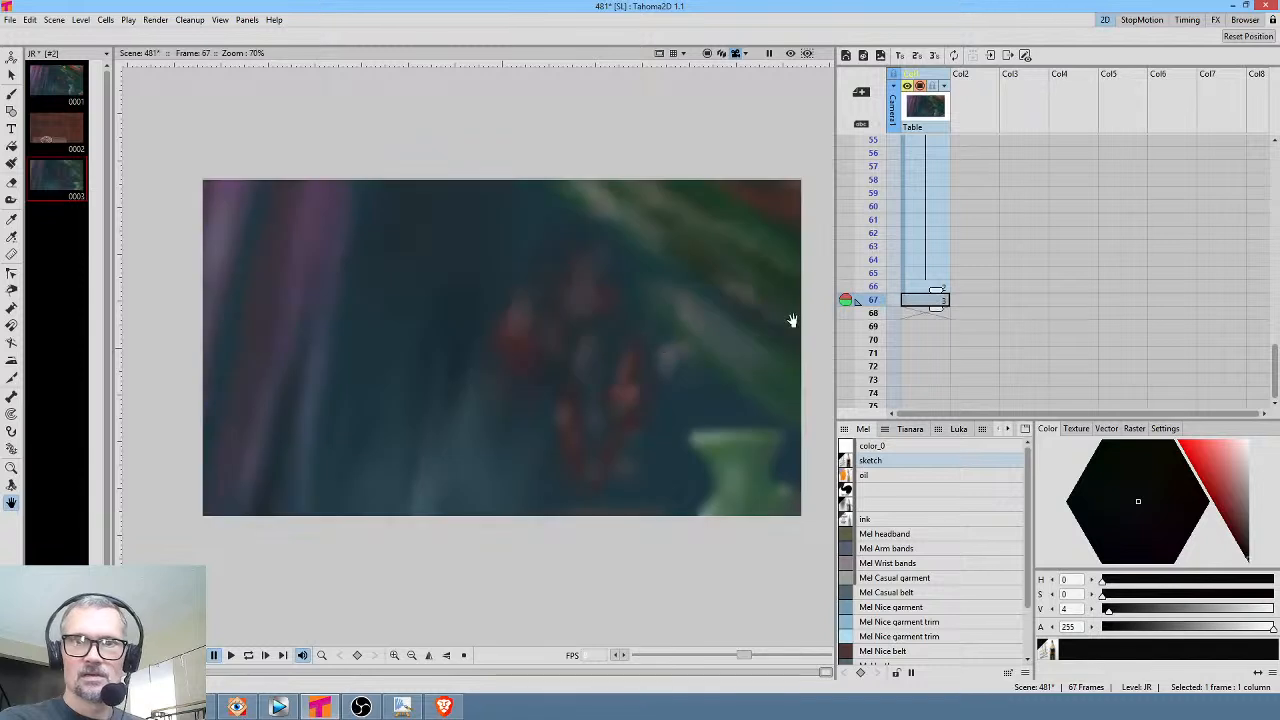
# Extend the hold of drawing 2 from frame 66 through frame 81 so that drawing 3 starts at frame 82
pyautogui.click(936, 288)
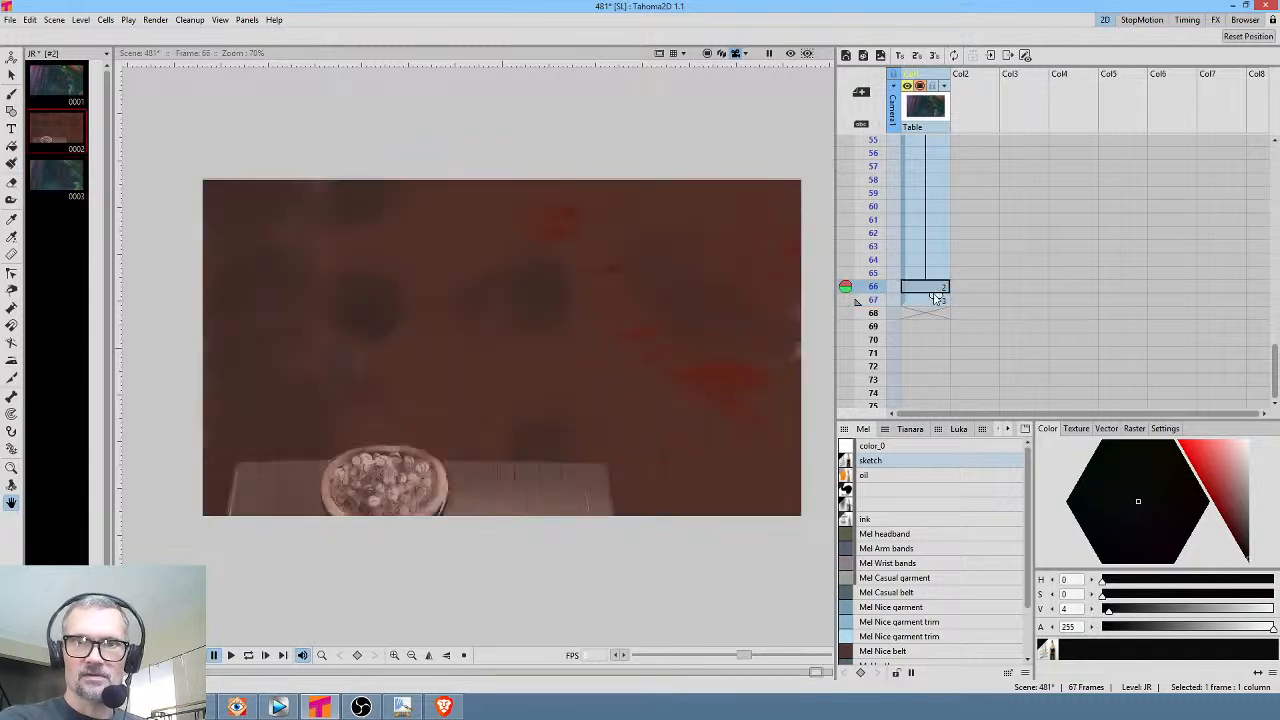
pyautogui.moveTo(936, 298); pyautogui.dragTo(920, 355)
pyautogui.click(918, 360)
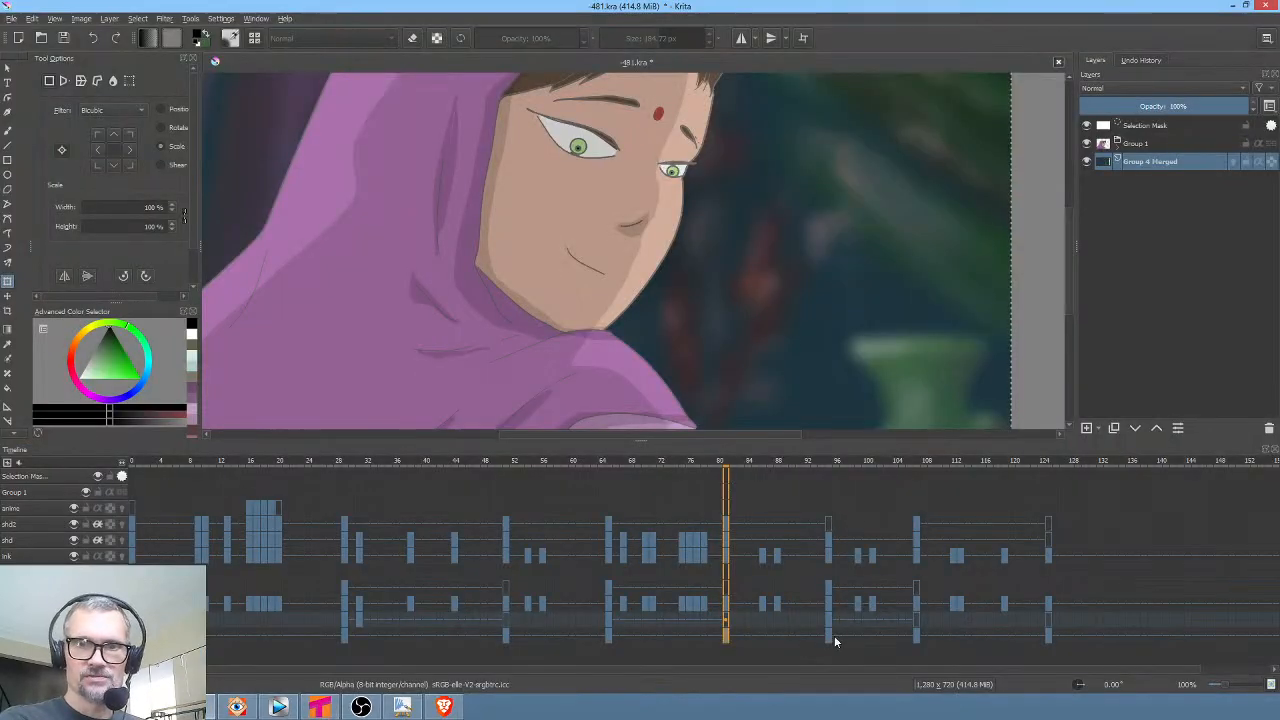
# Check the background change at frame 95 in Krita, reuse drawing 0002 in Tahoma2D after drawing 3, and hold drawing 3 through frame 95
pyautogui.click(828, 635)
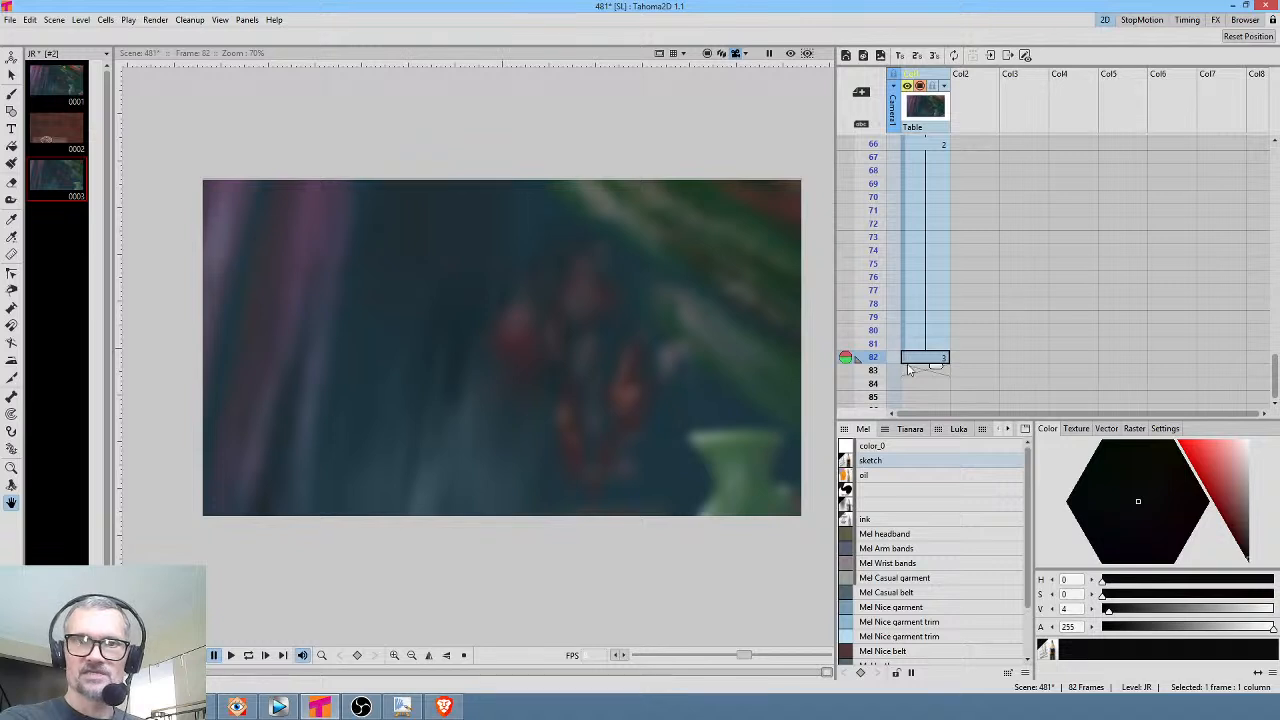
pyautogui.click(51, 122)
pyautogui.moveTo(51, 122); pyautogui.dragTo(925, 378)
pyautogui.click(934, 360)
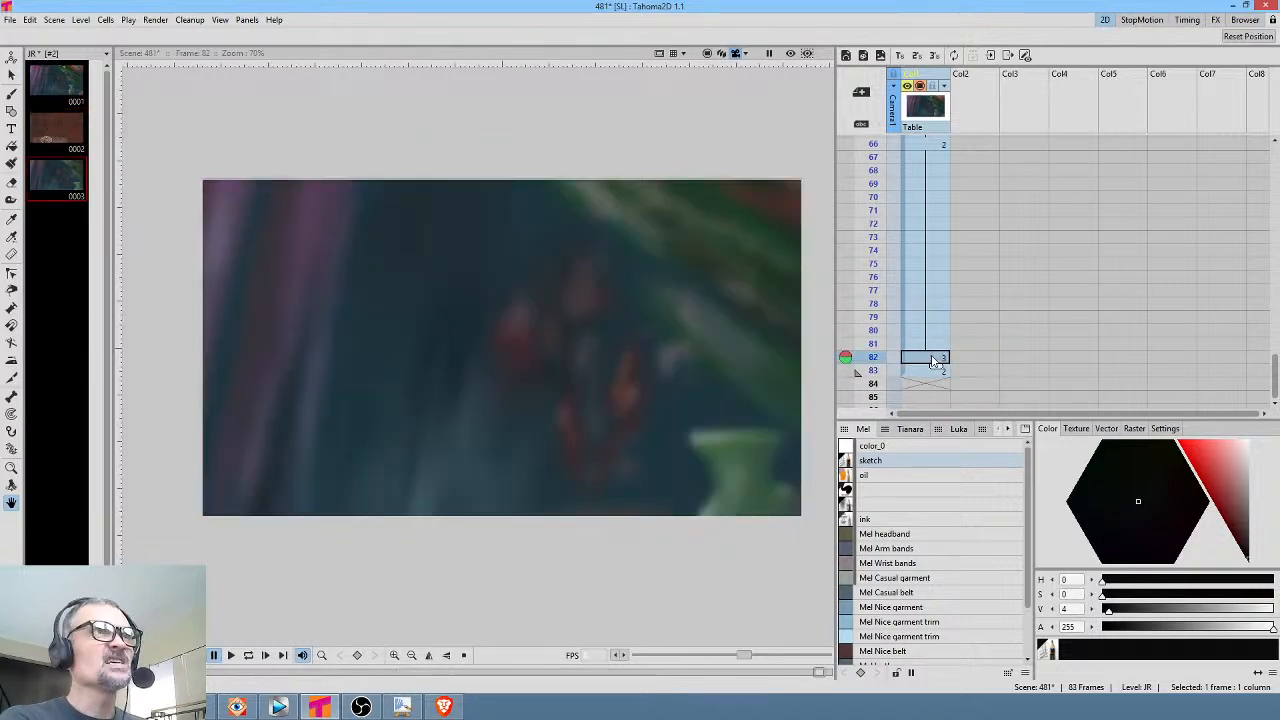
pyautogui.scroll(-3, 948, 342)
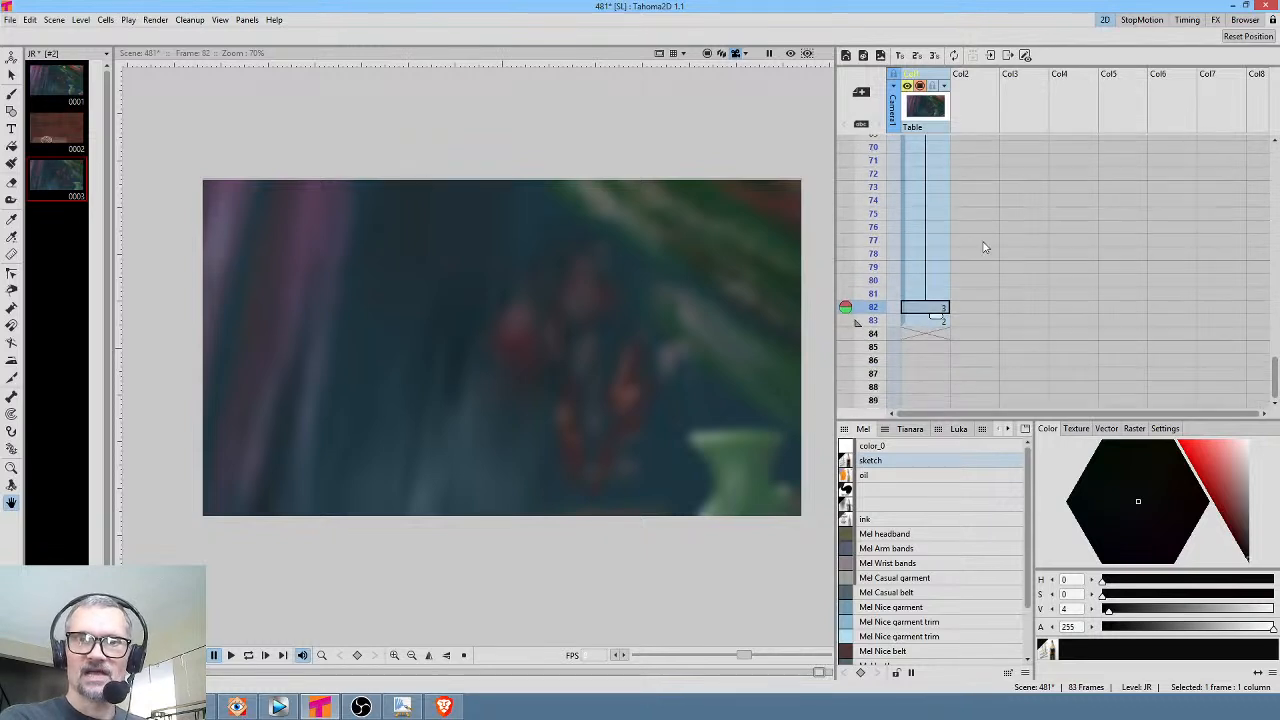
pyautogui.moveTo(938, 228); pyautogui.dragTo(940, 402)
pyautogui.scroll(-3, 1014, 292)
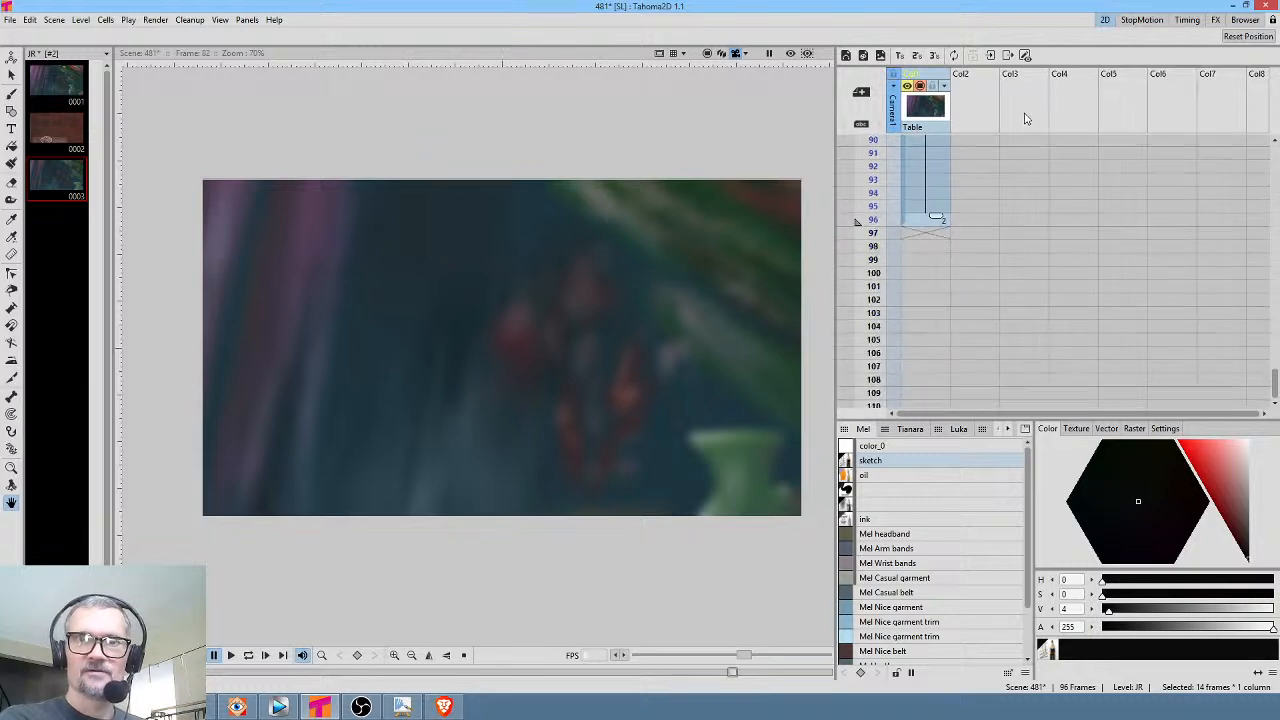
pyautogui.click(928, 224)
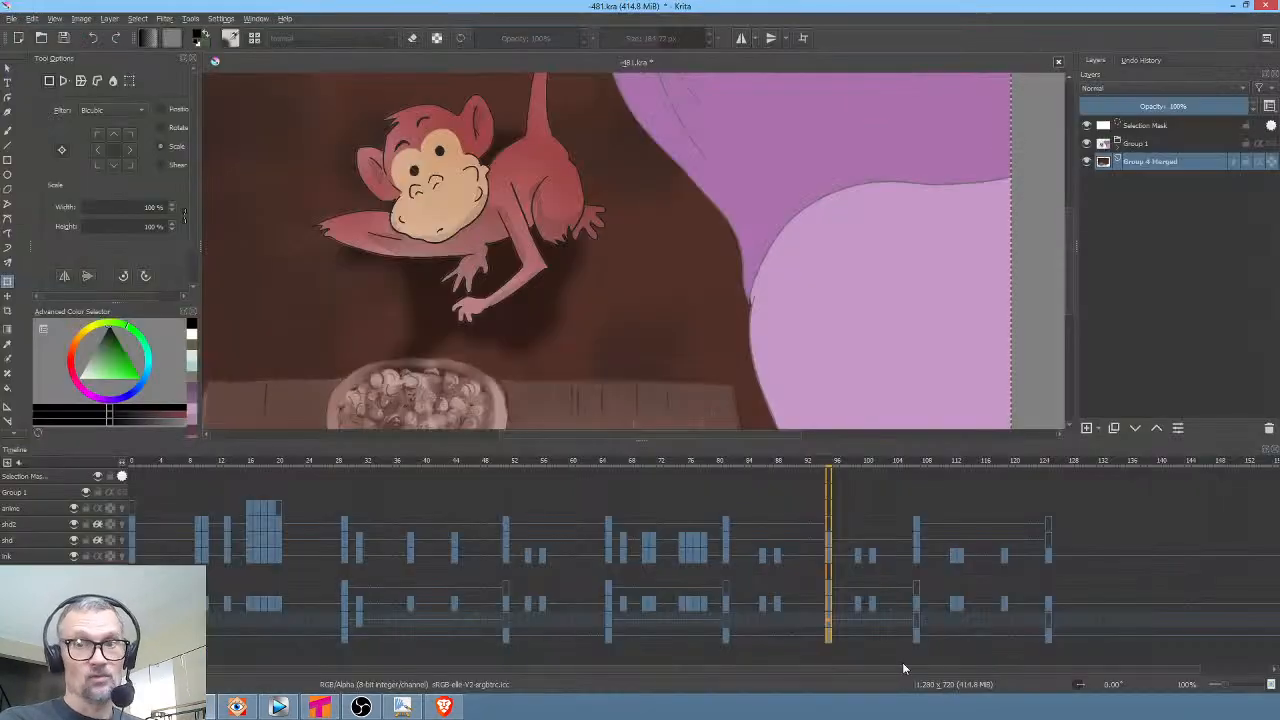
# Check the background change at frame 107 in Krita, reuse drawing 0003 in Tahoma2D starting at frame 108, and hold drawing 2 through frame 107
pyautogui.click(916, 640)
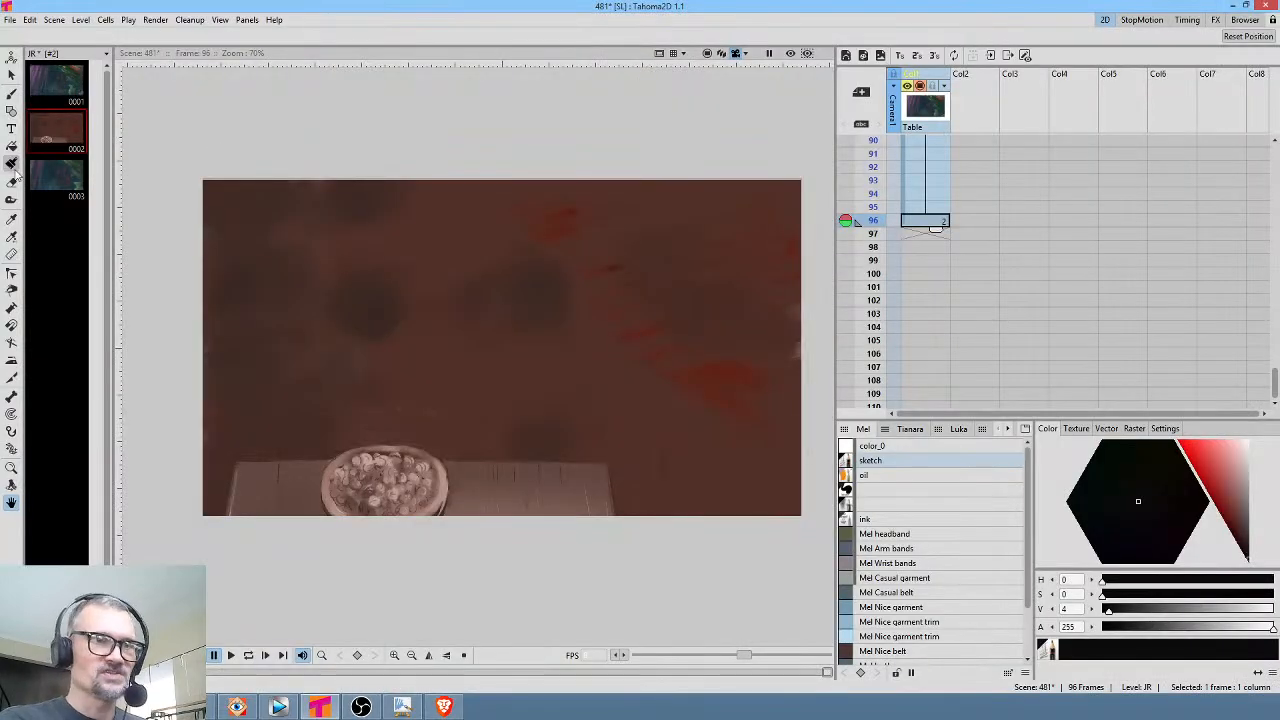
pyautogui.click(53, 181)
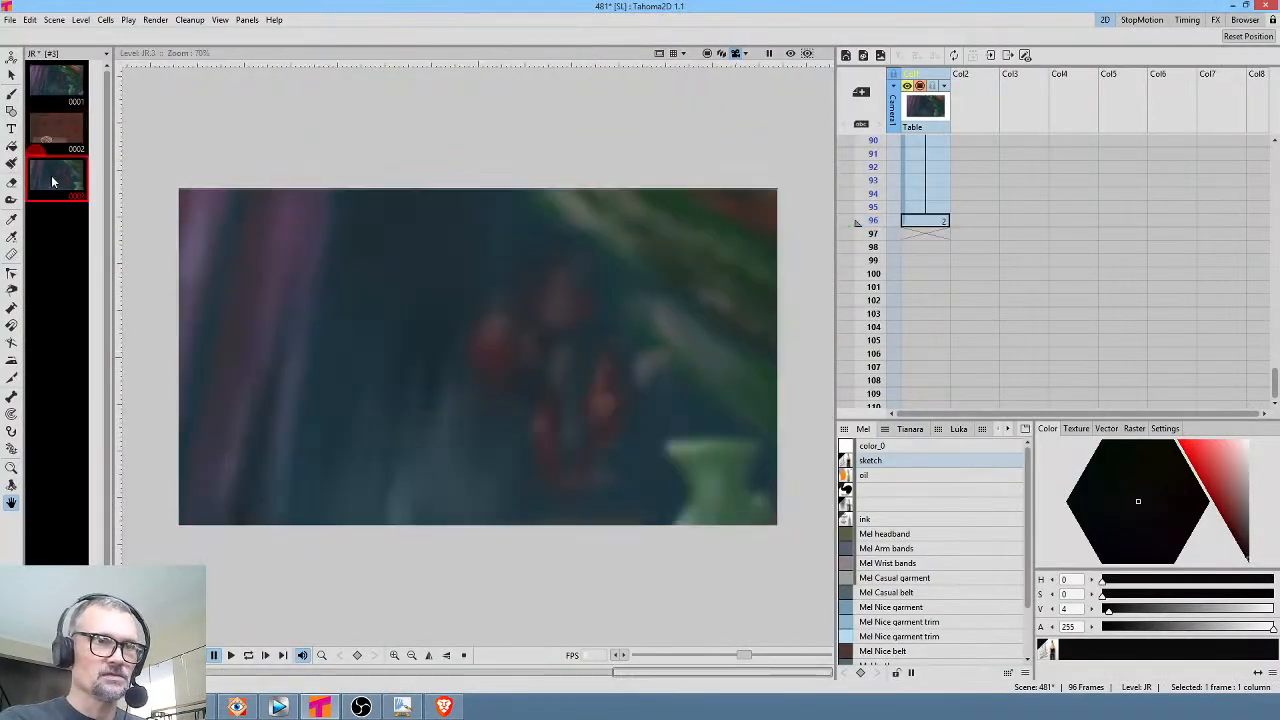
pyautogui.moveTo(53, 181); pyautogui.dragTo(935, 381)
pyautogui.scroll(-3, 990, 300)
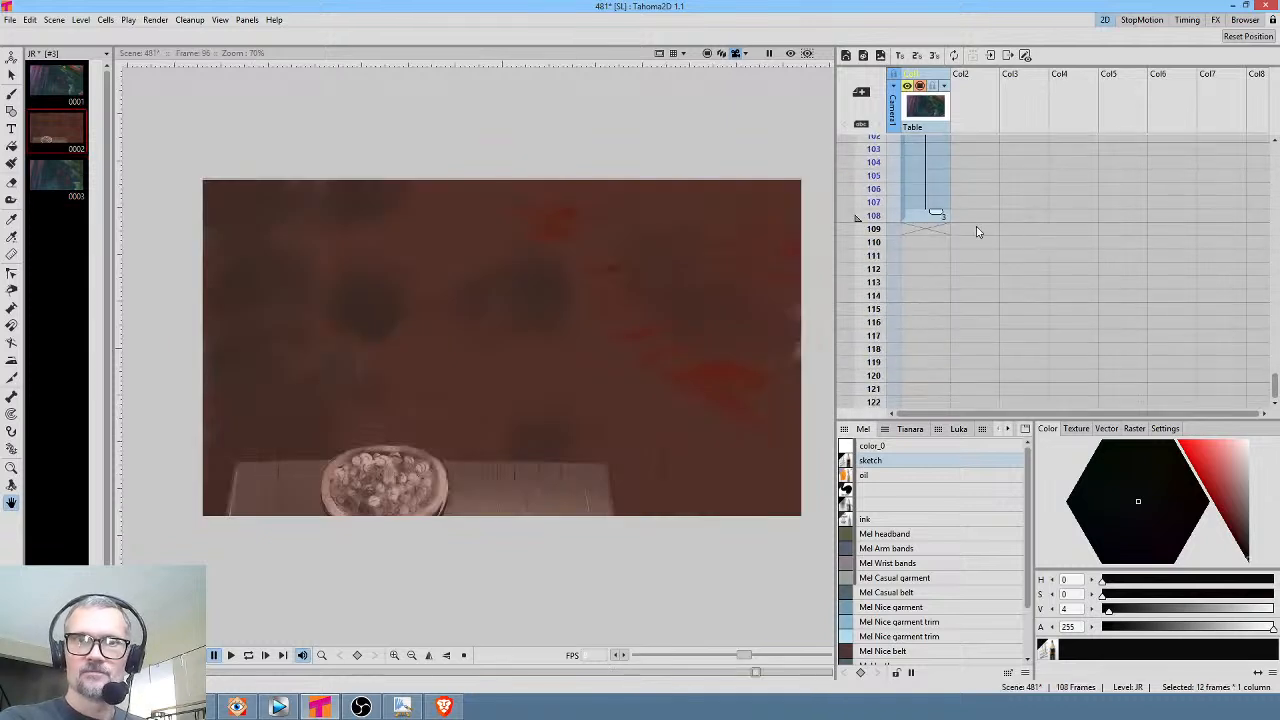
pyautogui.click(921, 219)
pyautogui.hotkey('alt', 'Tab')
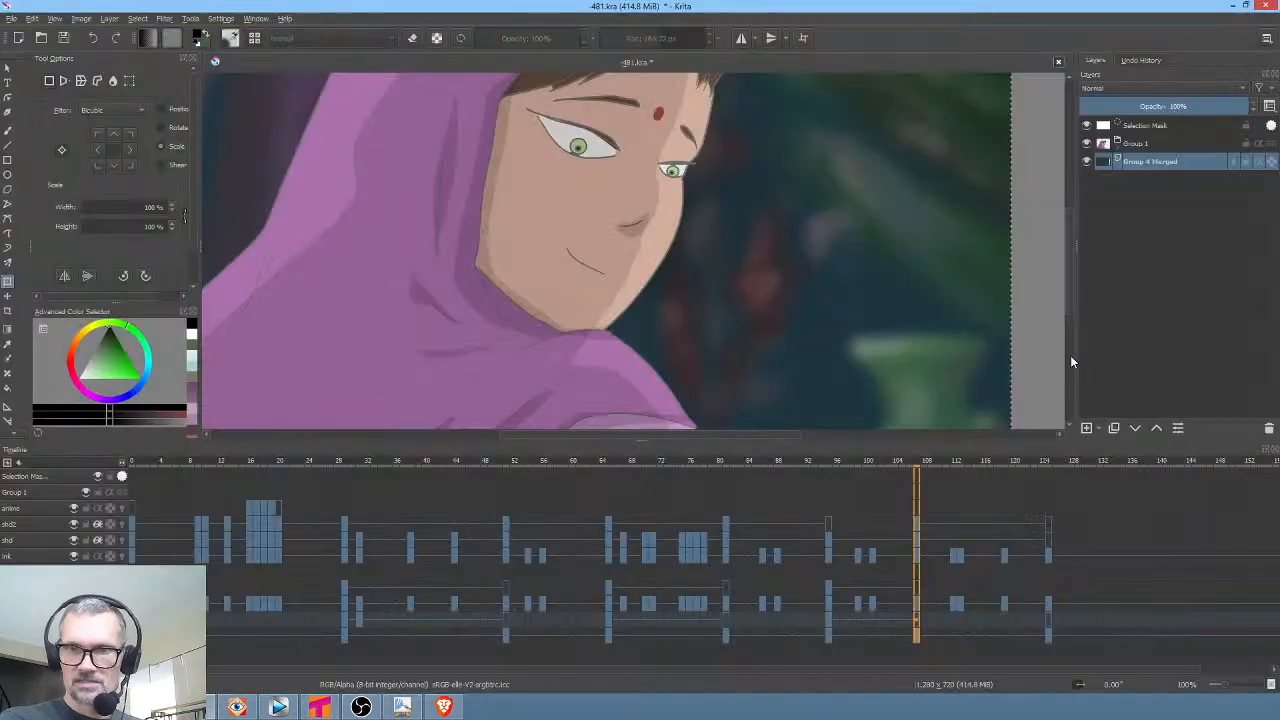
# Copy the grassy ground background from Group 4 Merged's last keyframe in Krita and paste it into frame 109 of Tahoma2D's first column
pyautogui.click(1048, 635)
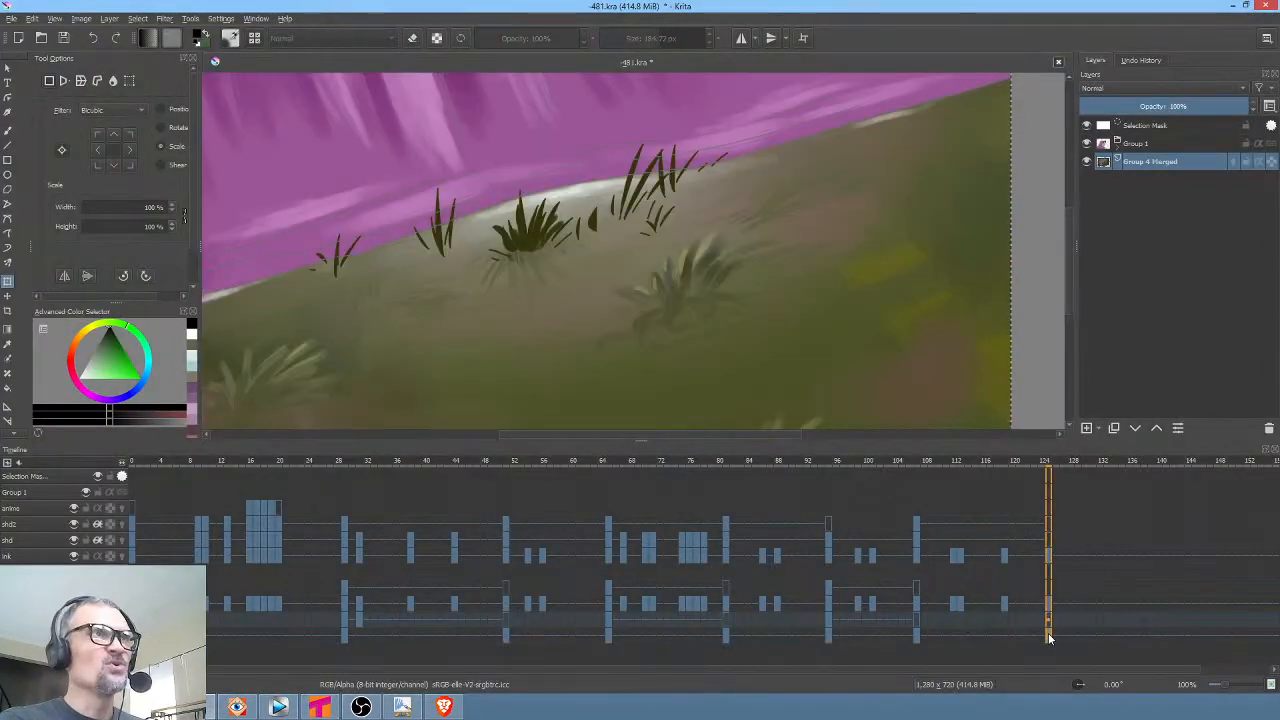
pyautogui.hotkey('alt', 'Tab')
pyautogui.hotkey('alt', 'Tab')
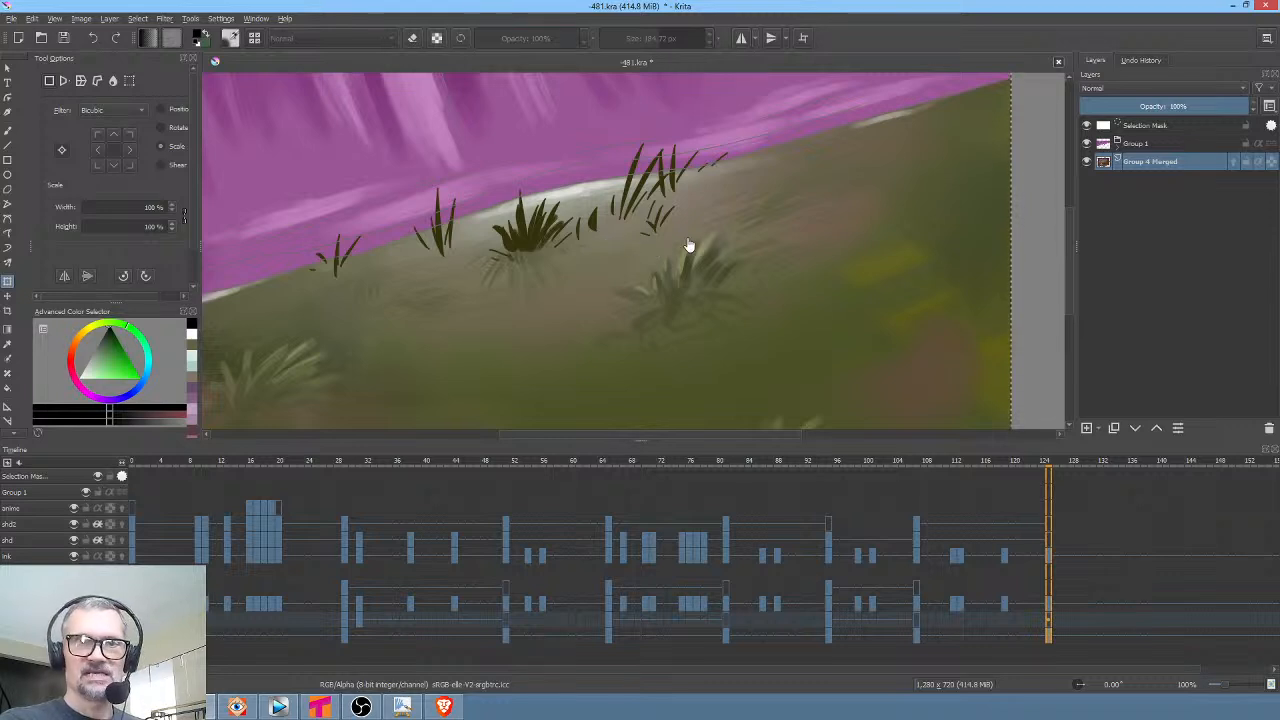
pyautogui.scroll(-2, 686, 251)
pyautogui.moveTo(853, 223)
pyautogui.mouseDown()
pyautogui.moveTo(837, 254)
pyautogui.moveTo(851, 220)
pyautogui.mouseUp()
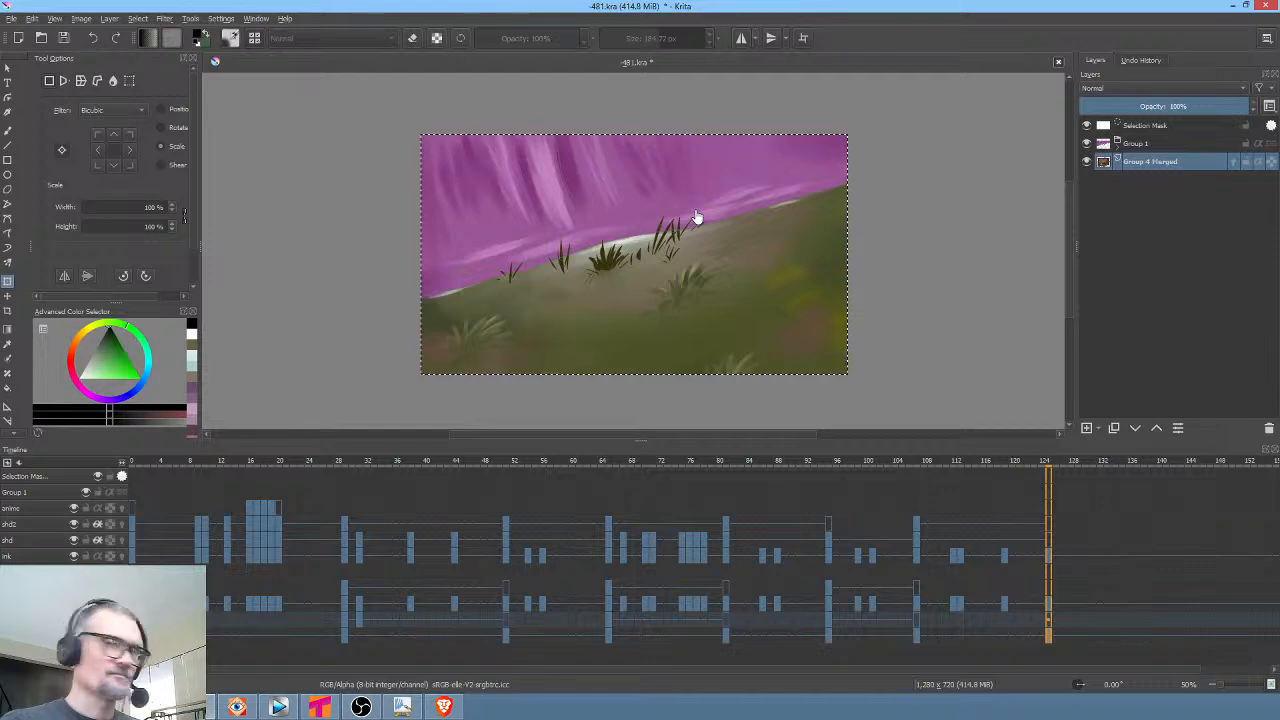
pyautogui.hotkey('alt', 'Tab')
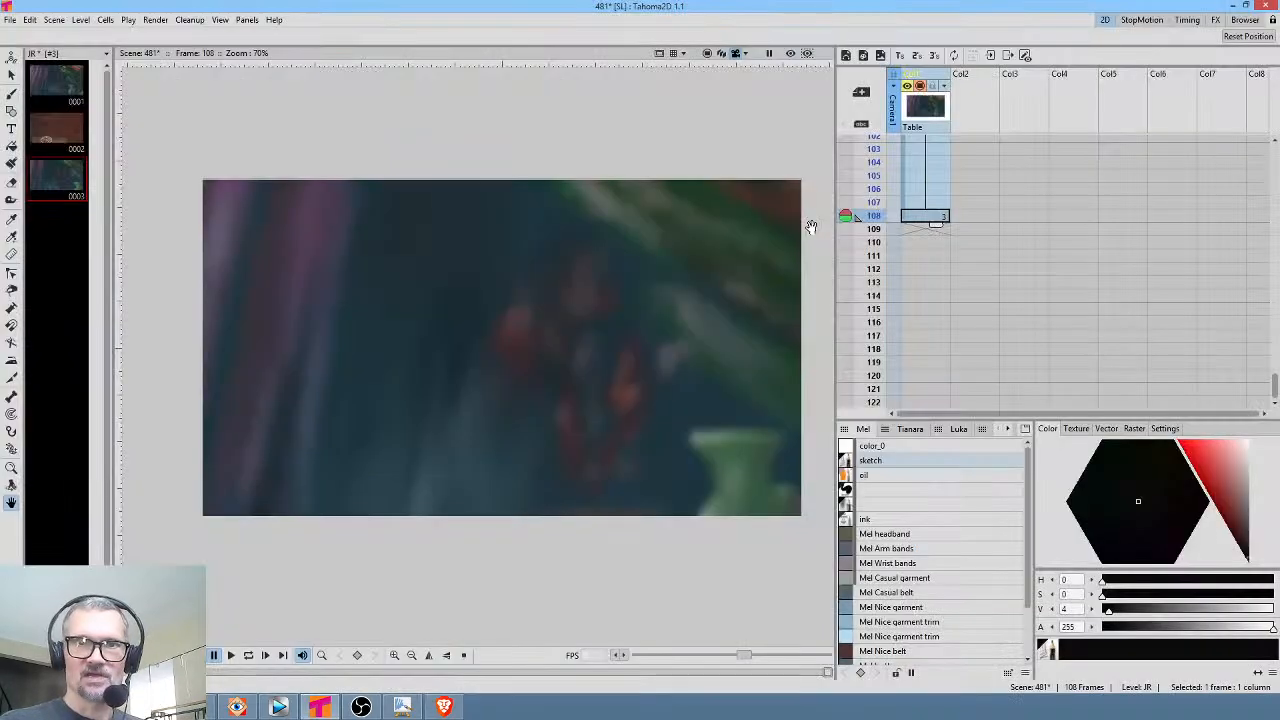
pyautogui.click(915, 230)
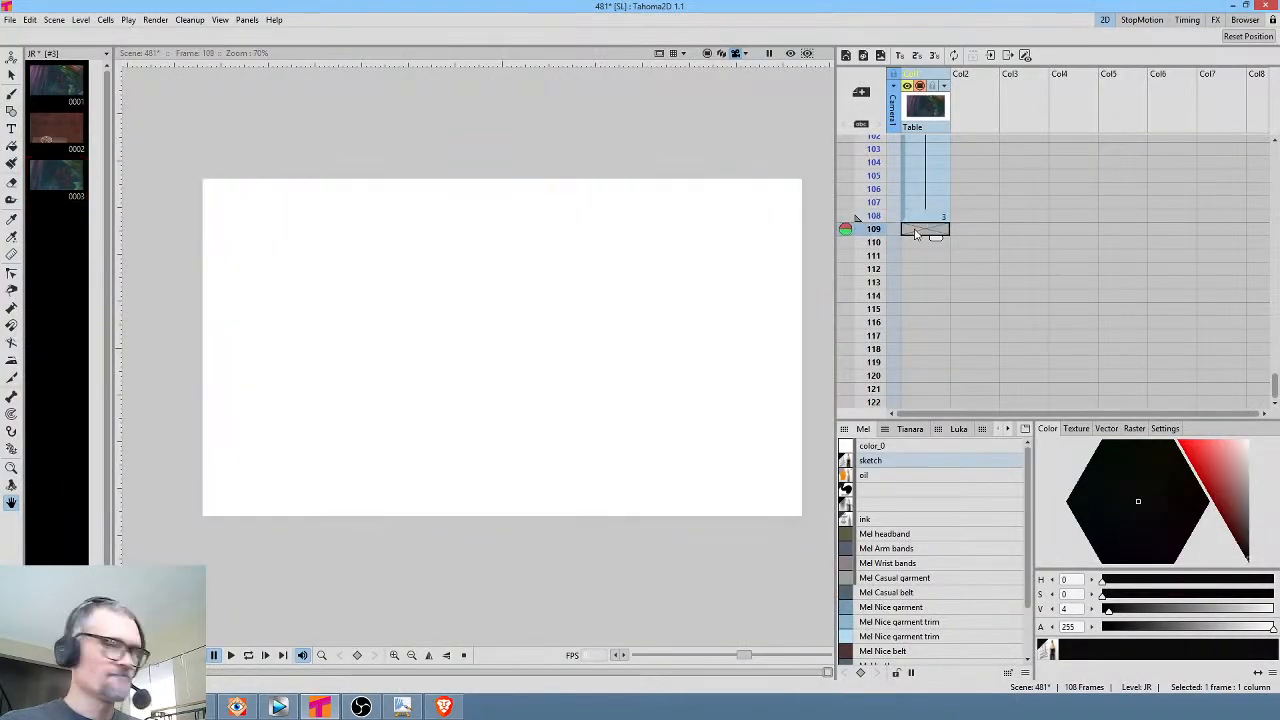
pyautogui.hotkey('ctrl', 'v')
pyautogui.click(546, 368)
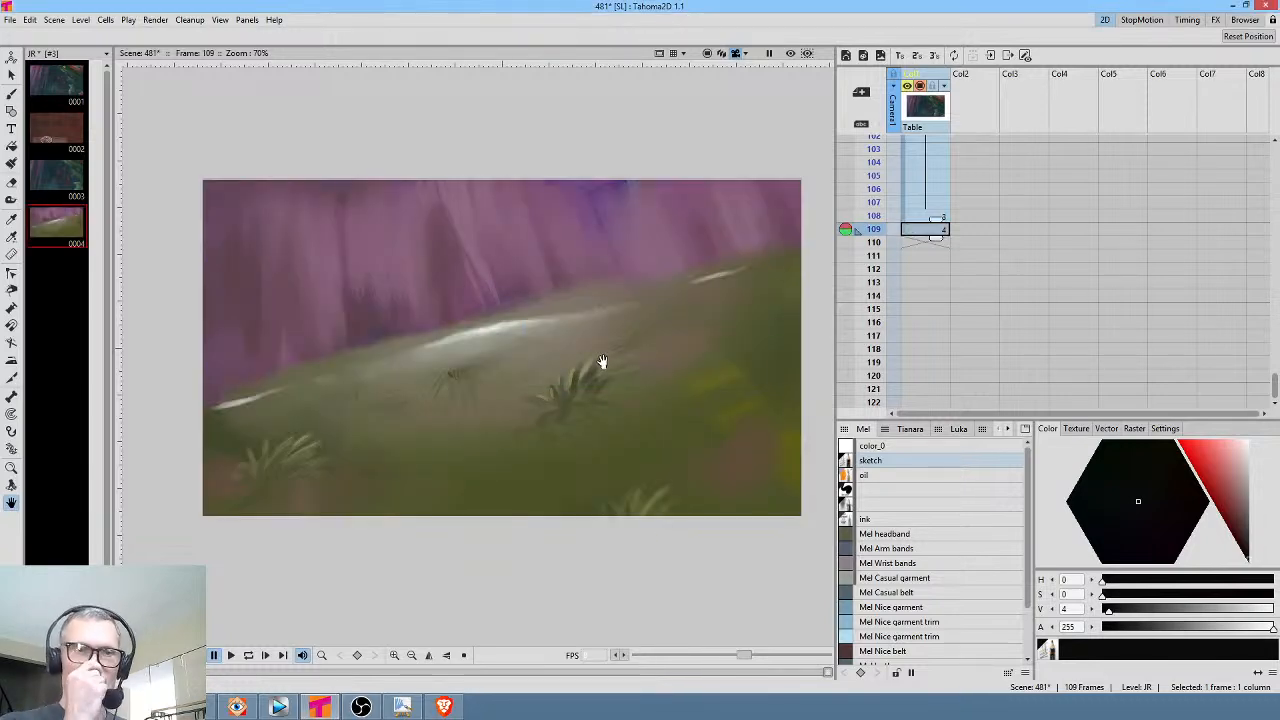
pyautogui.hotkey('alt', 'Tab')
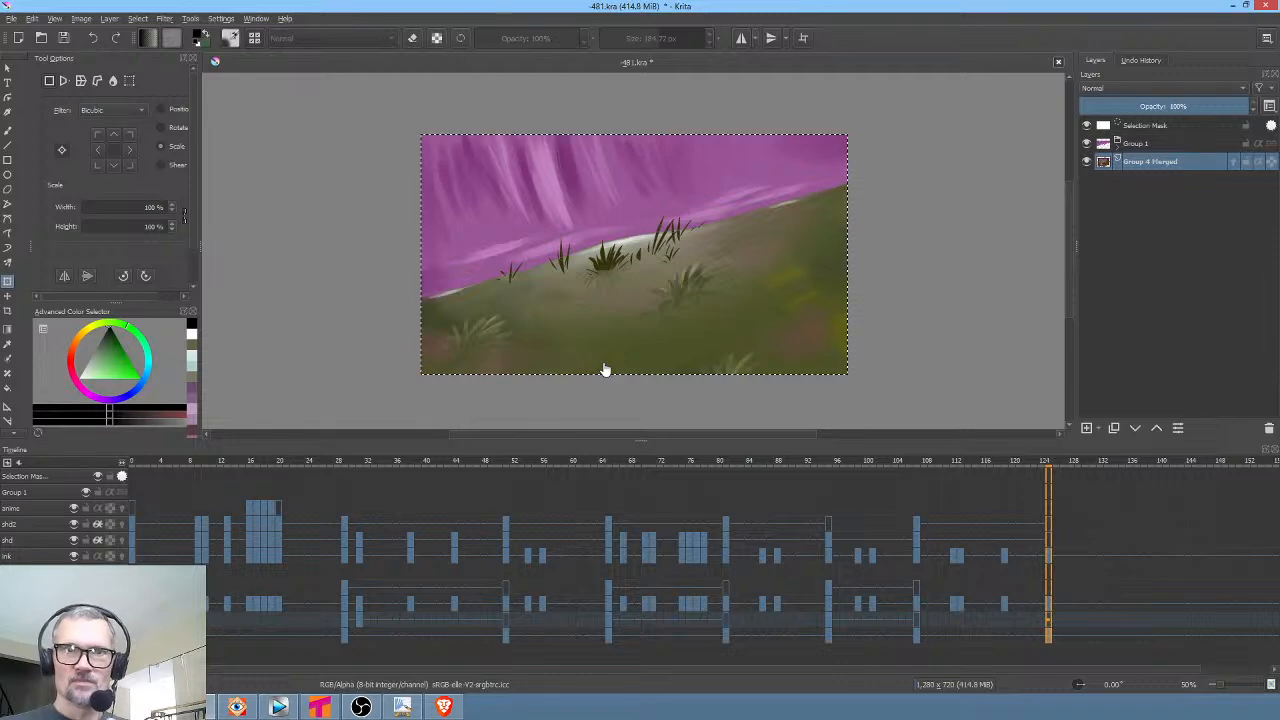
pyautogui.hotkey('alt', 'Tab')
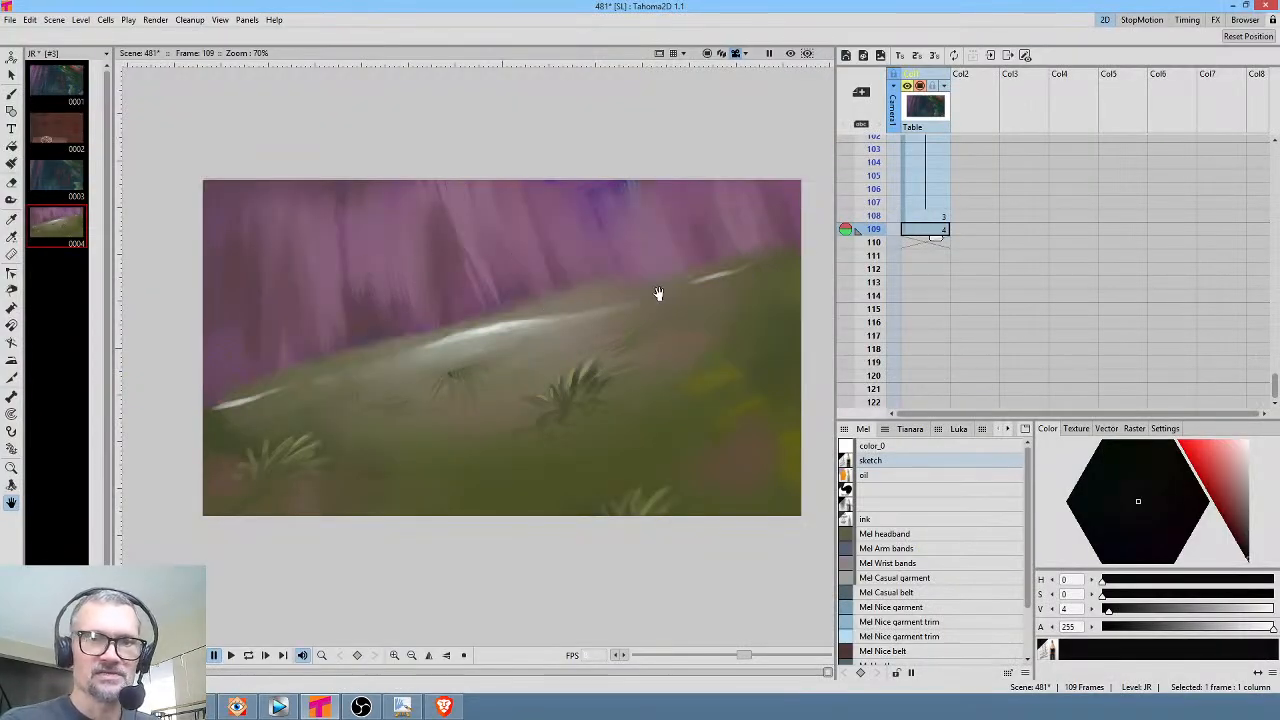
# Extend the hold of drawing 3 from frame 108 through frame 124 so that drawing 4 starts at frame 125
pyautogui.click(924, 217)
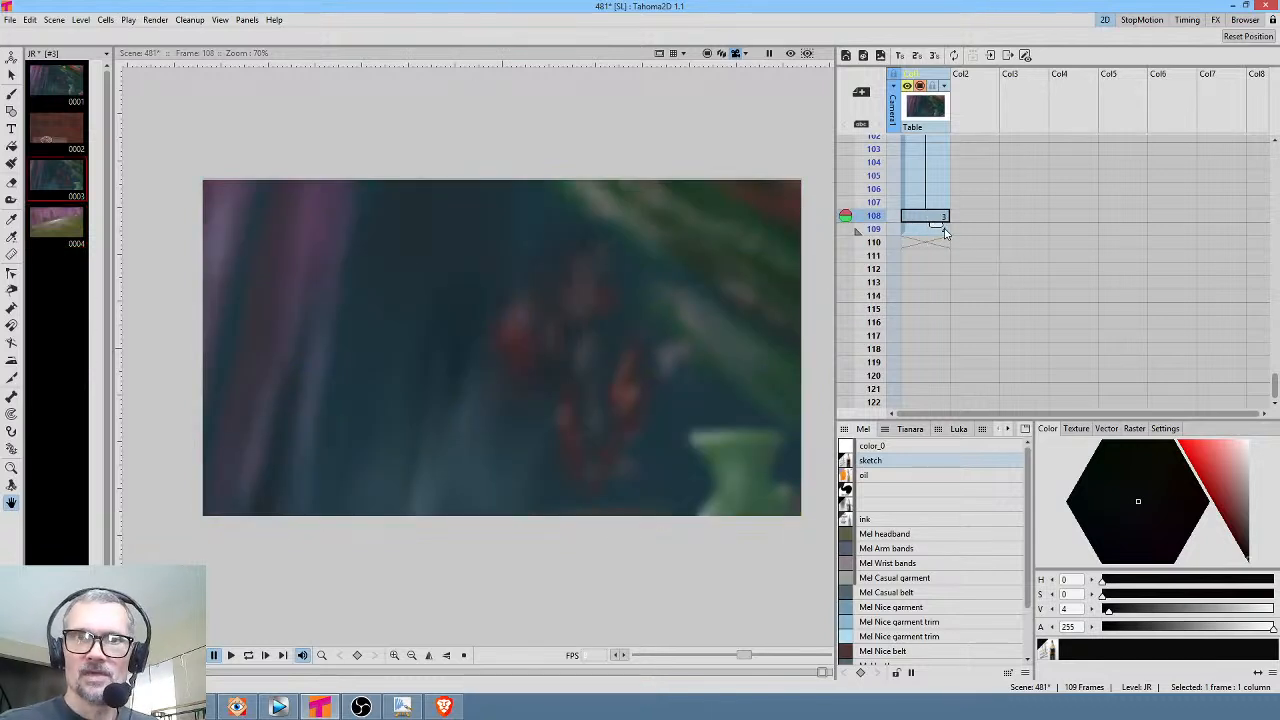
pyautogui.moveTo(938, 229)
pyautogui.mouseDown()
pyautogui.moveTo(936, 400)
pyautogui.moveTo(936, 345)
pyautogui.moveTo(938, 389)
pyautogui.mouseUp()
pyautogui.scroll(-3, 1008, 166)
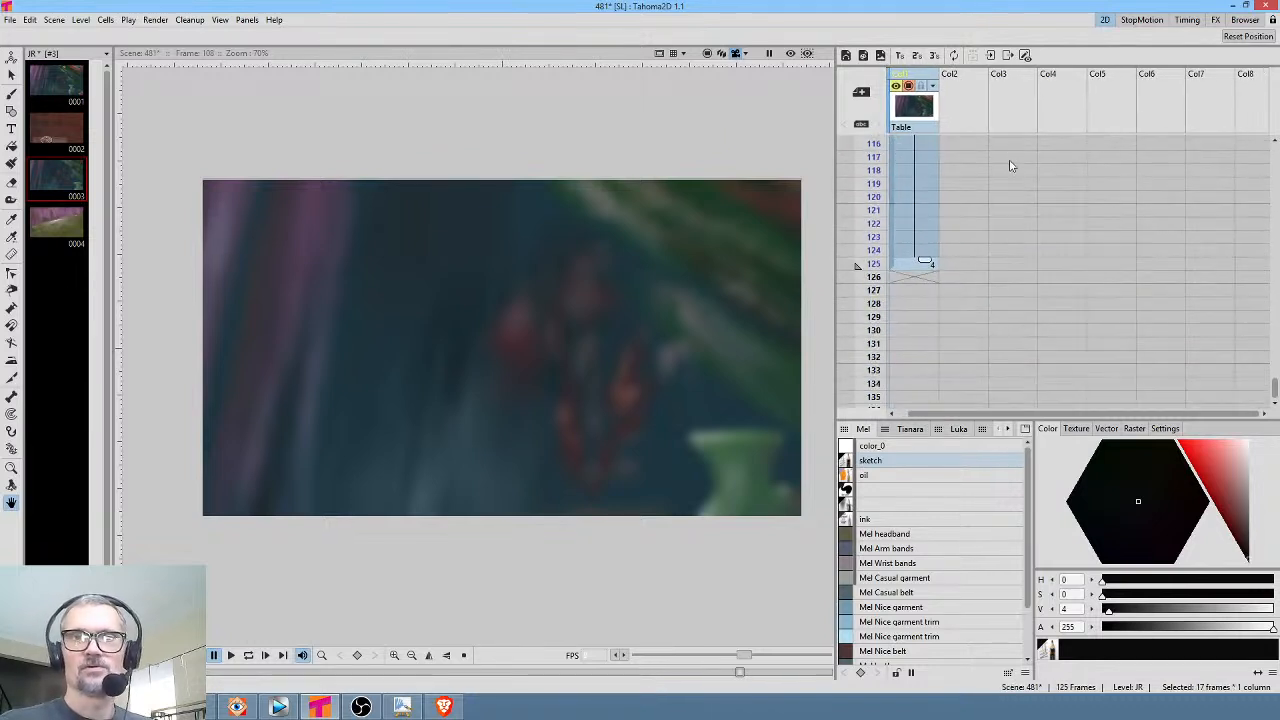
# Move drawing 4 at frame 125 from the first column into the second column, and return to frame 1
pyautogui.click(900, 255)
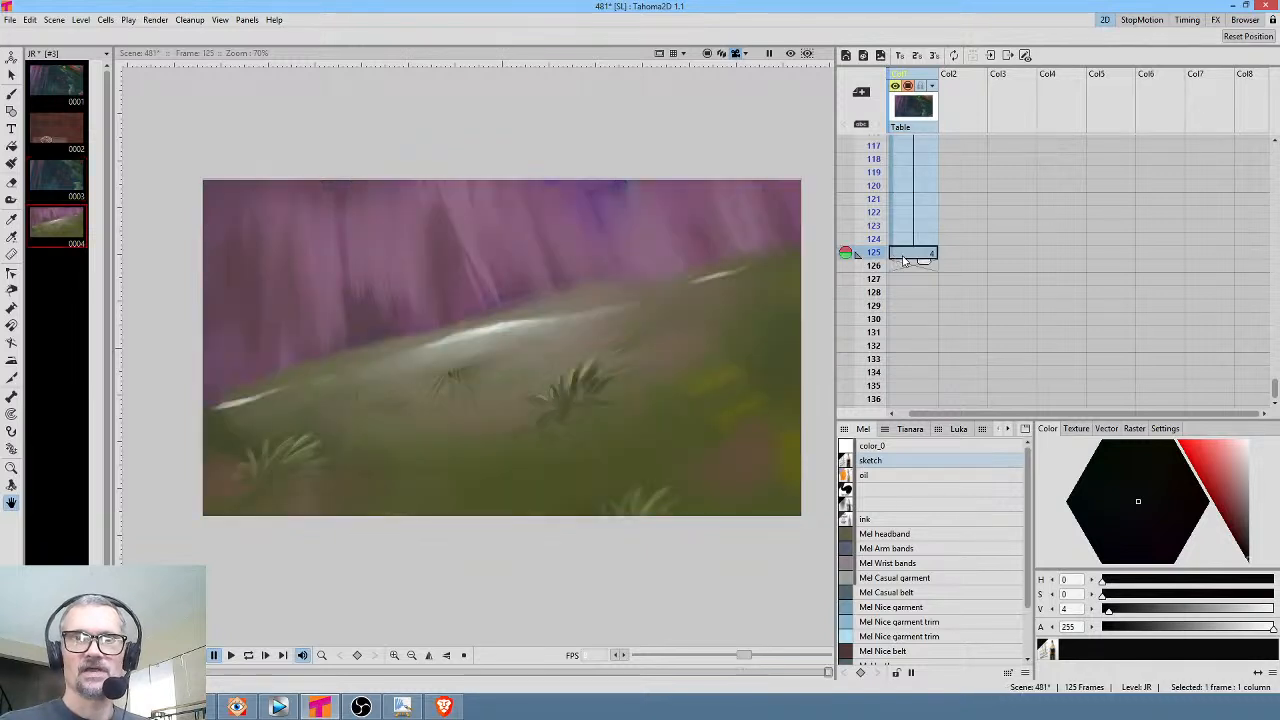
pyautogui.scroll(-1, 1008, 261)
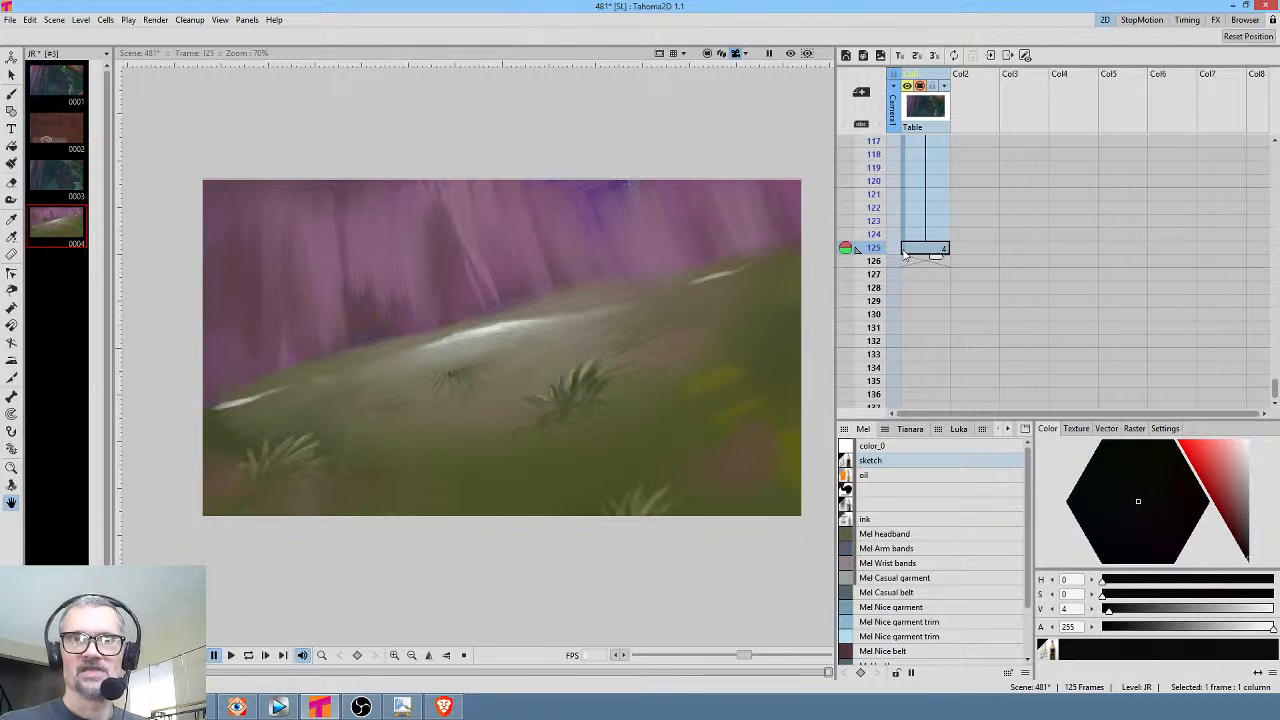
pyautogui.moveTo(951, 255); pyautogui.dragTo(958, 255)
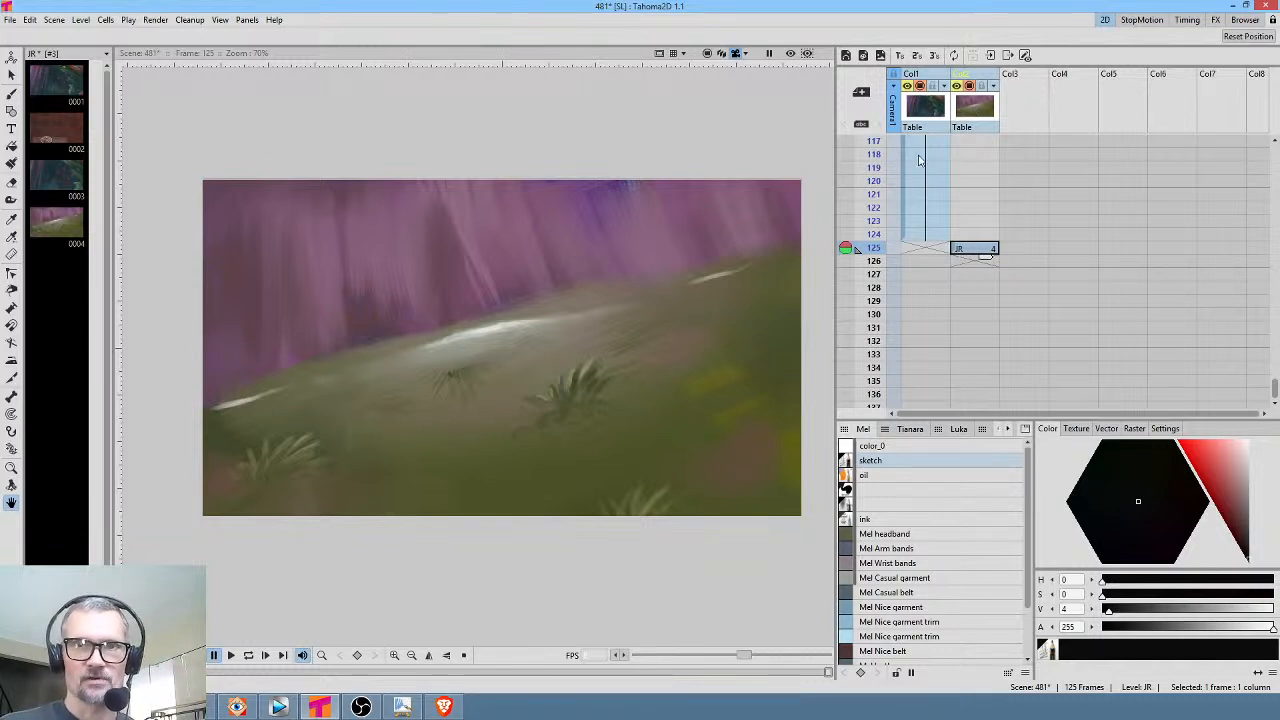
pyautogui.scroll(20, 920, 160)
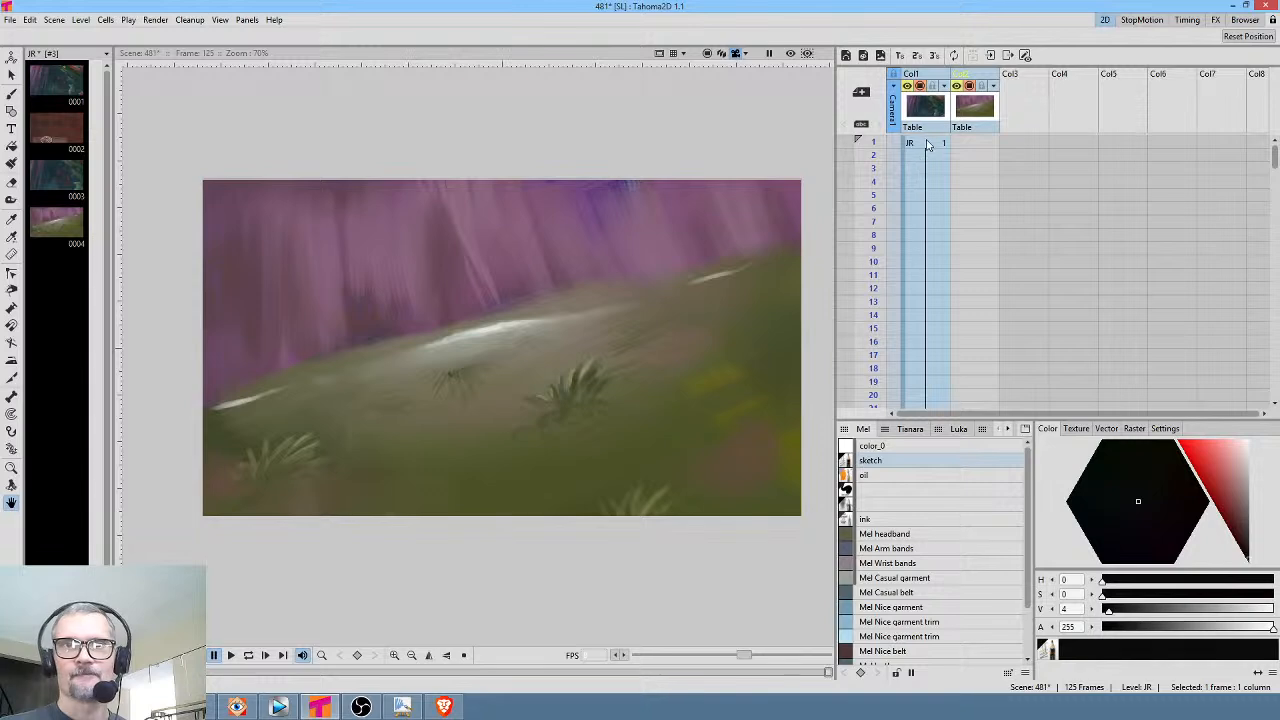
pyautogui.click(930, 143)
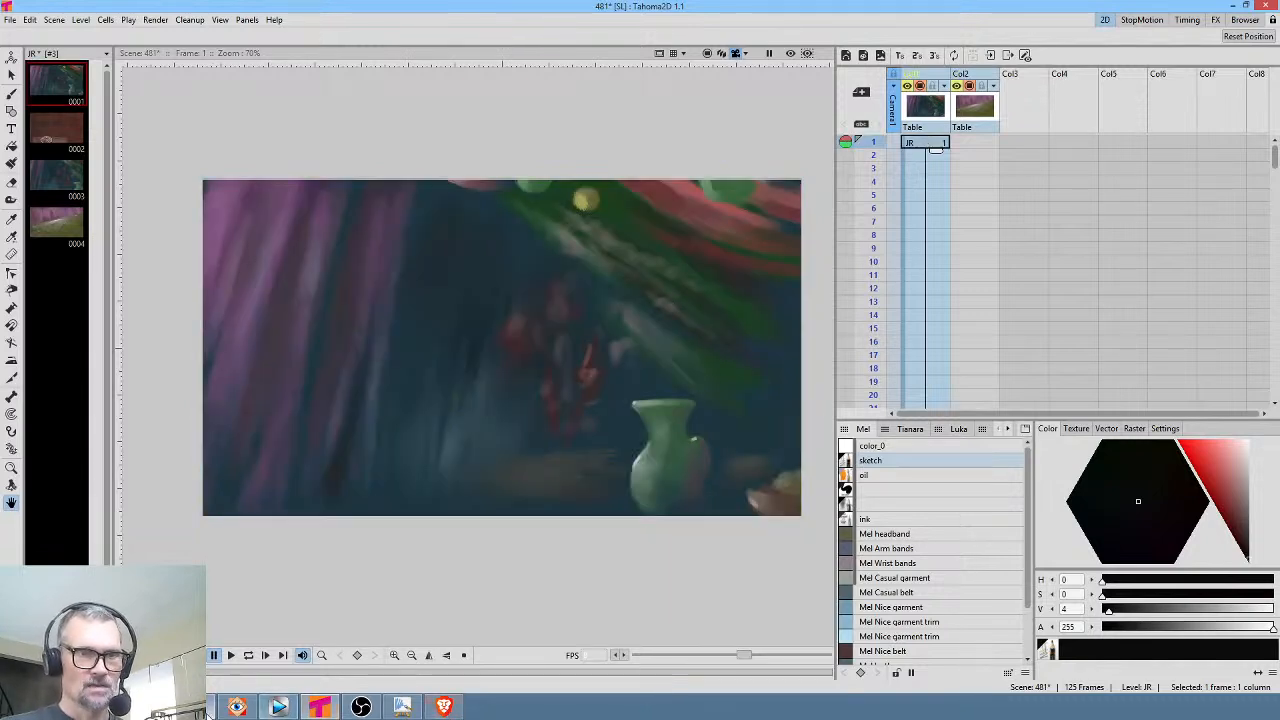
# Switch to Krita, hide the Group 4 Merged background layer and save the document
pyautogui.click(278, 707)
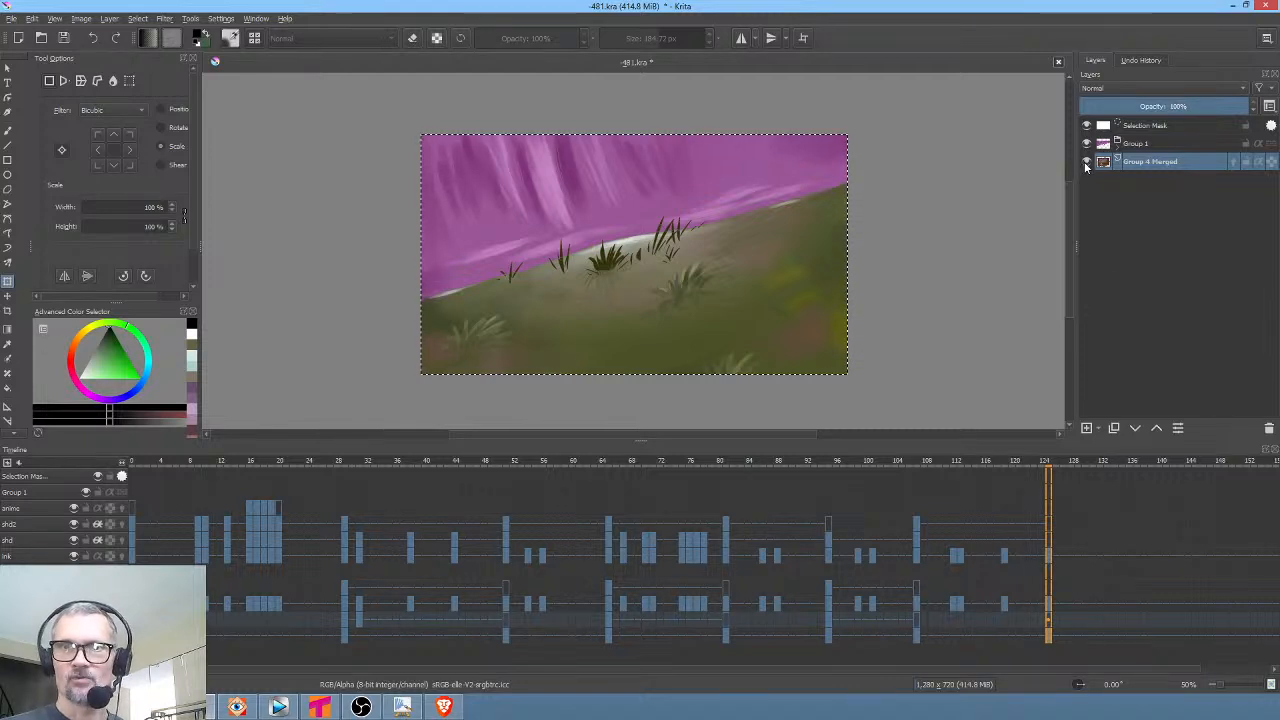
pyautogui.click(1084, 163)
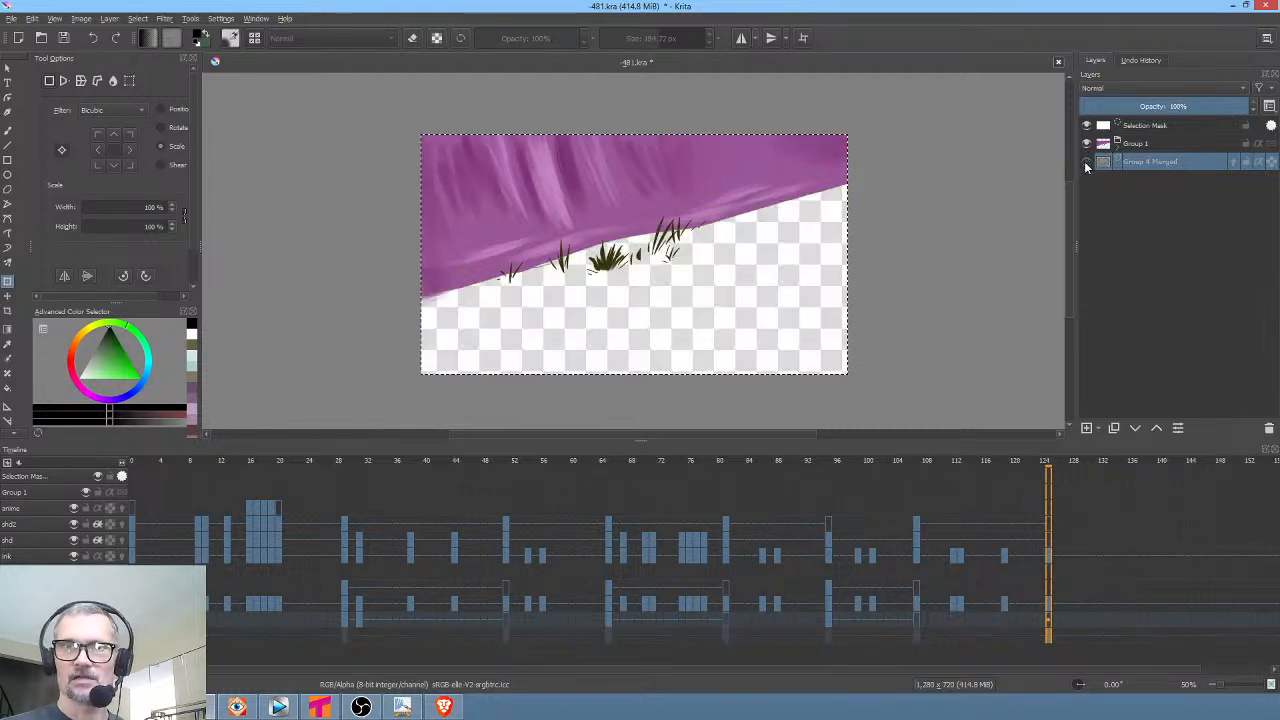
pyautogui.click(63, 38)
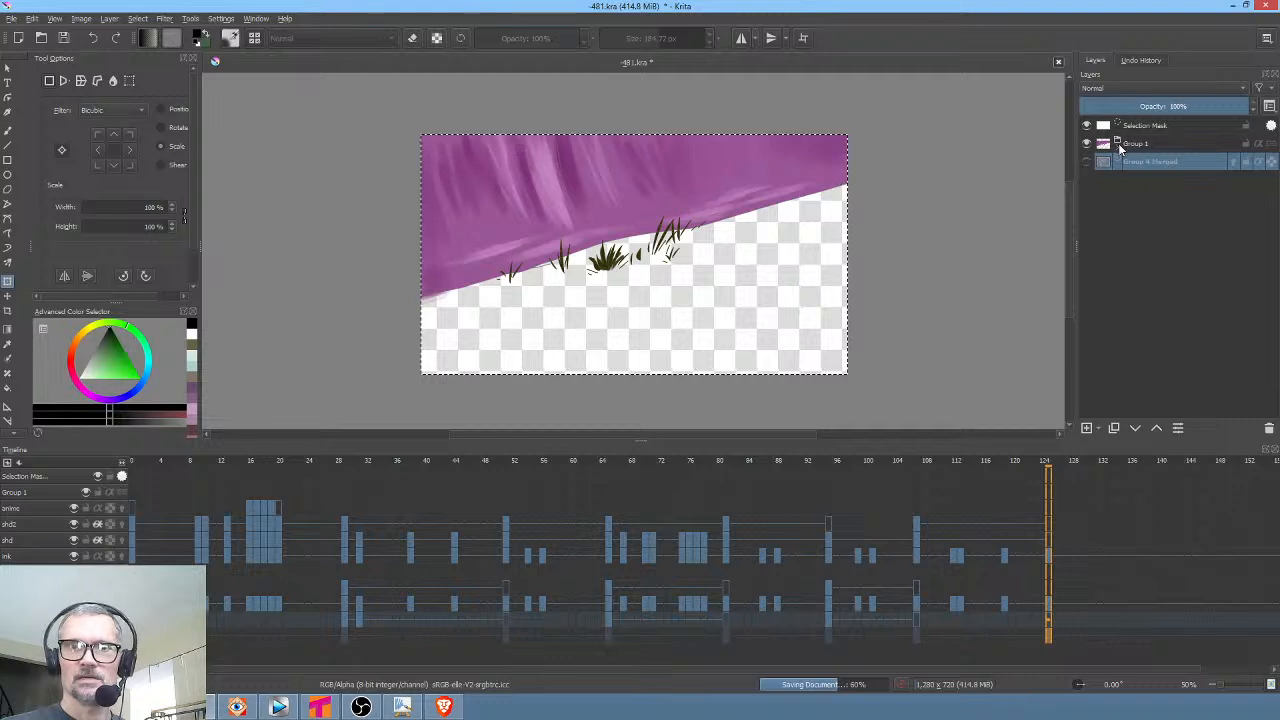
# Expand and select Group 1, and go to frame 0 to inspect the veiled woman without the background
pyautogui.click(1118, 143)
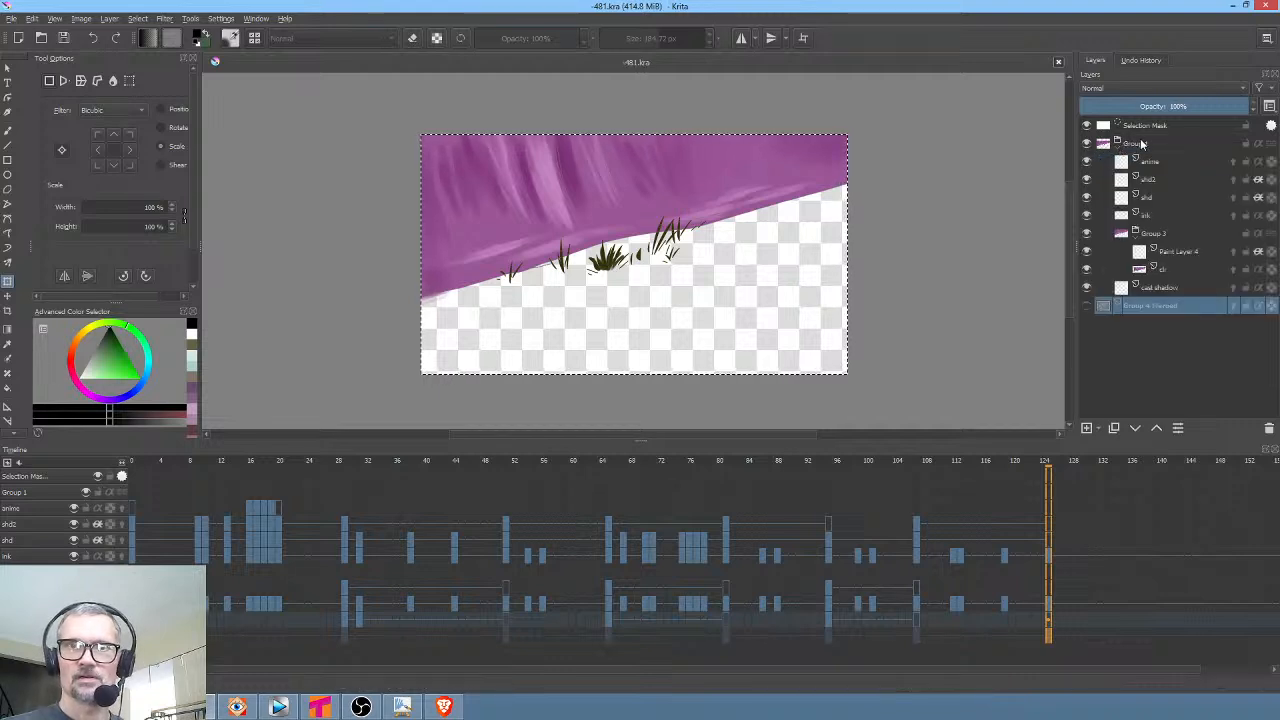
pyautogui.click(1146, 145)
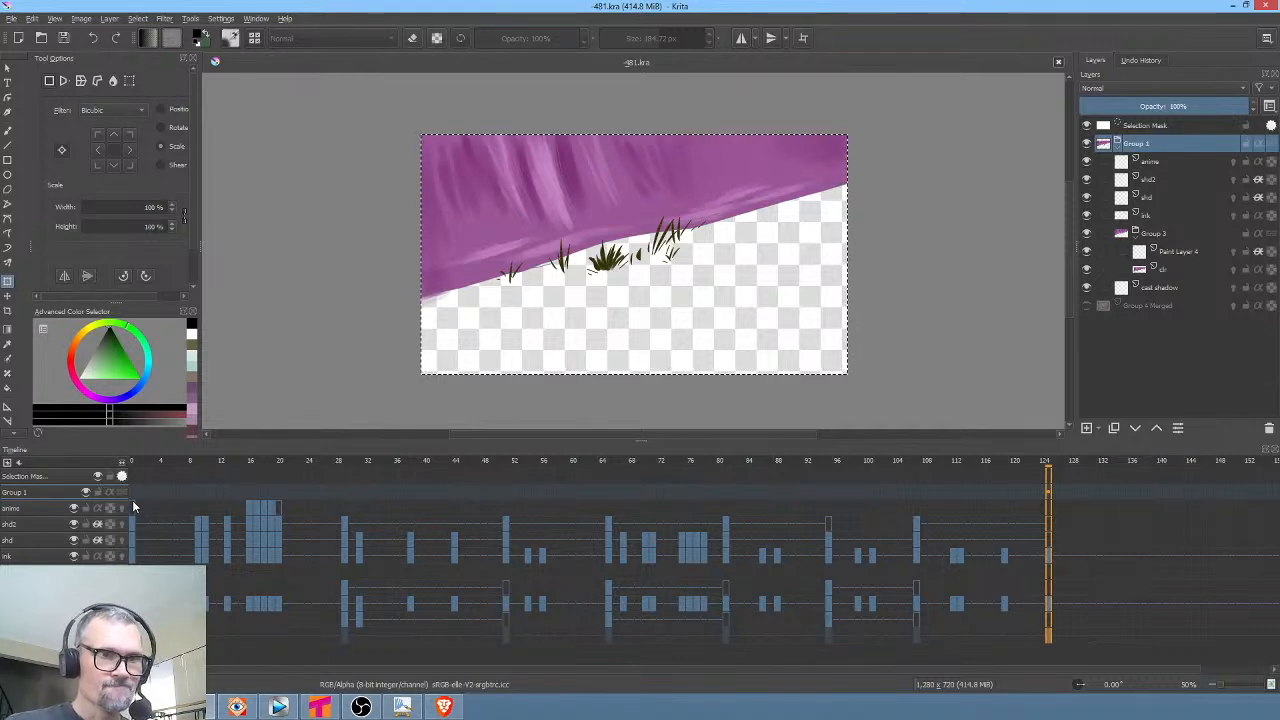
pyautogui.press('Home')
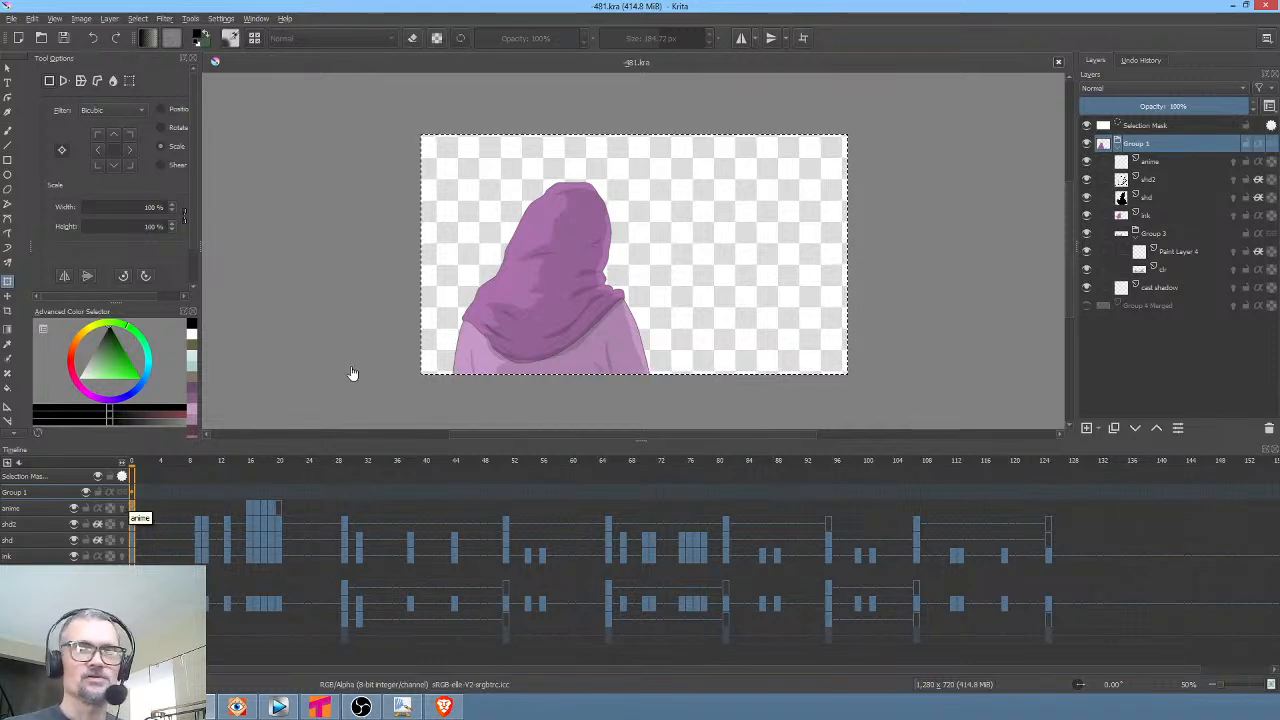
pyautogui.scroll(3, 618, 272)
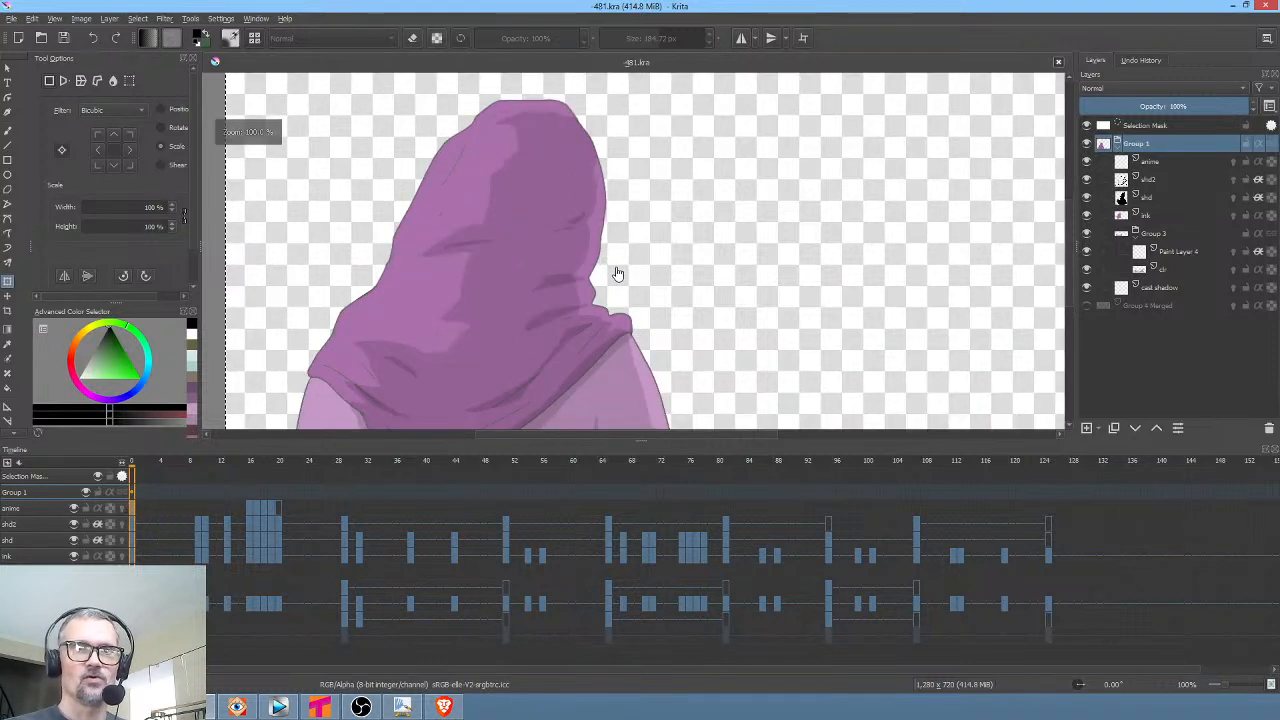
pyautogui.scroll(-3, 617, 276)
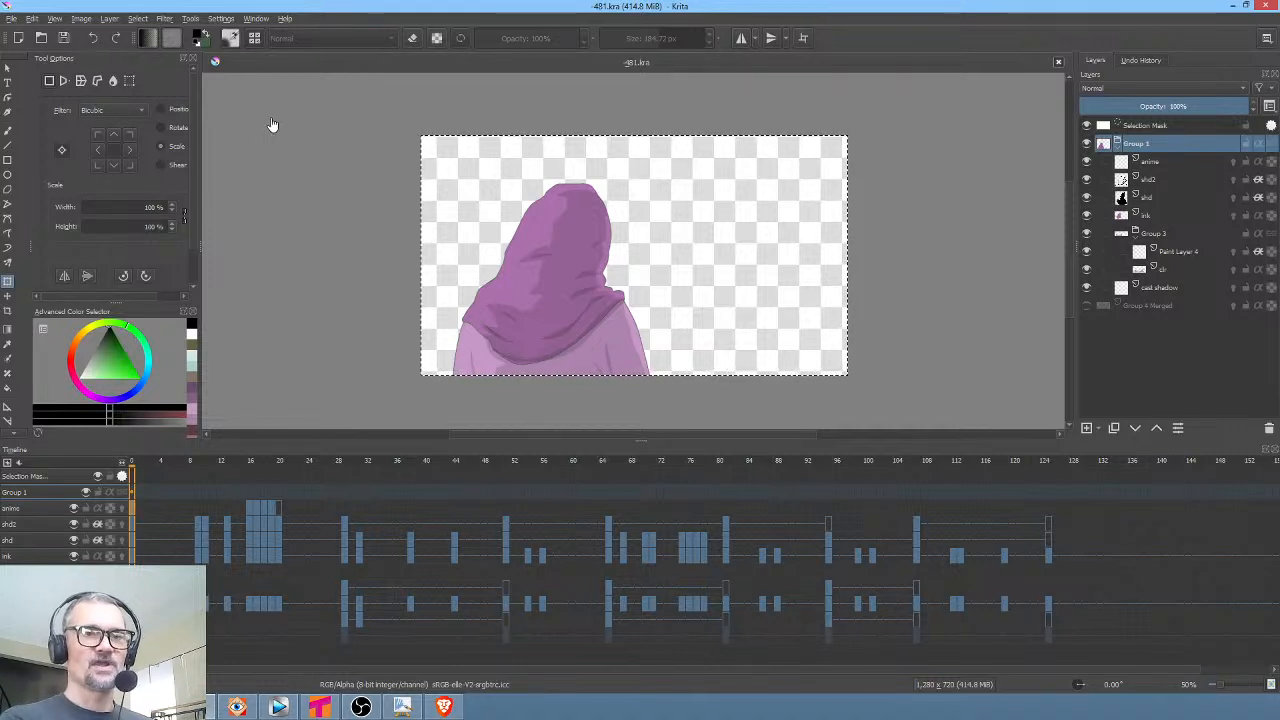
# Render frames 0 to 150 as a PNG sequence of unique frames named tmp in L:/ANIME/SL/tmp-render, replacing the old frames
pyautogui.hotkey('ctrl', 'shift', 'r')
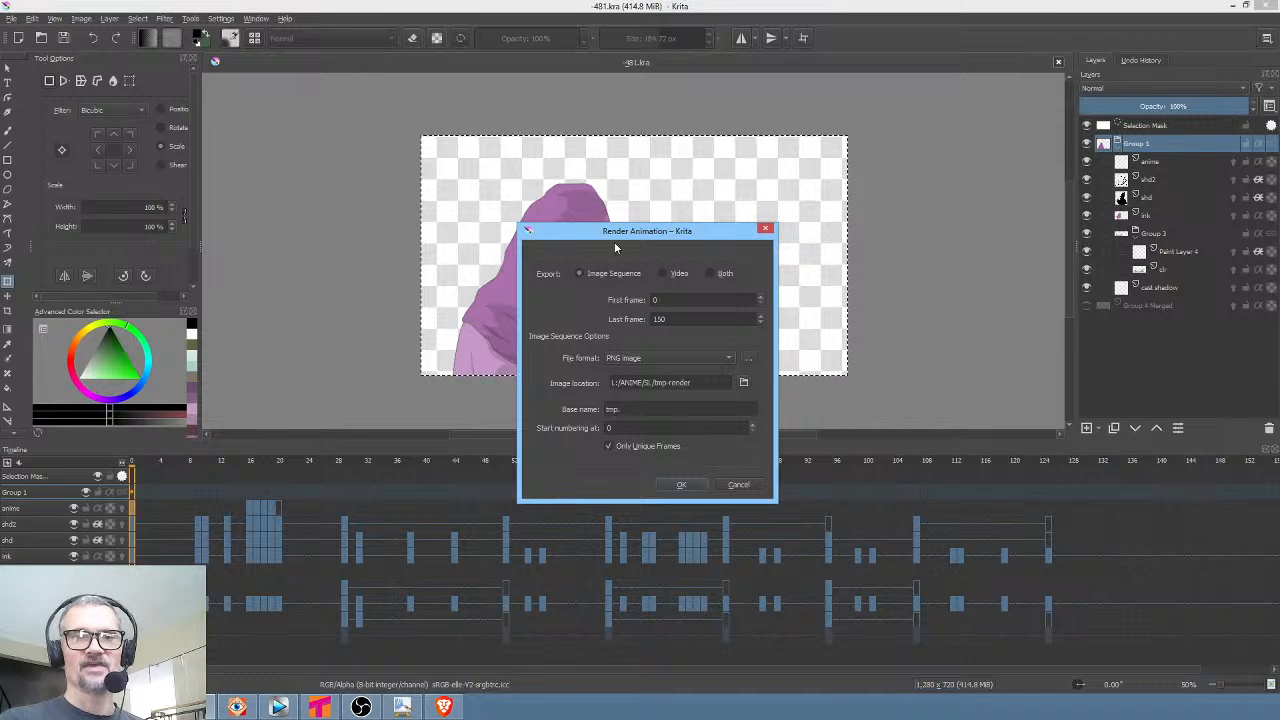
pyautogui.click(677, 486)
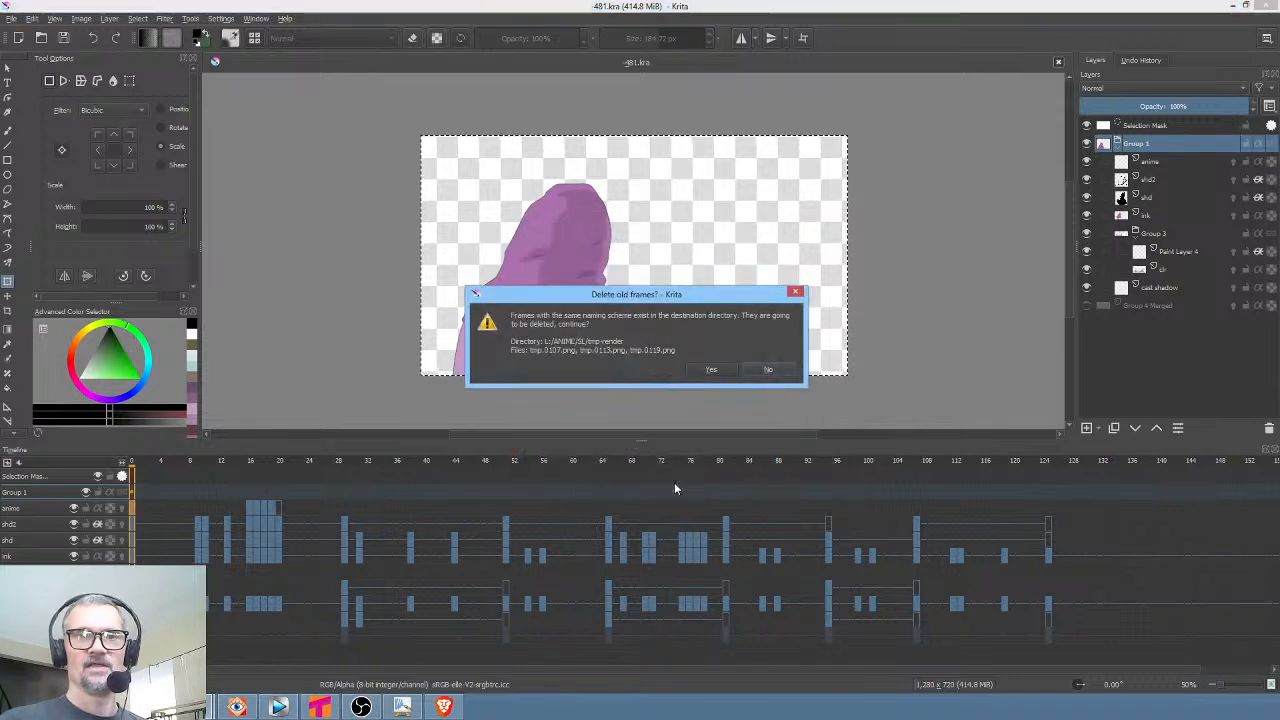
pyautogui.click(712, 370)
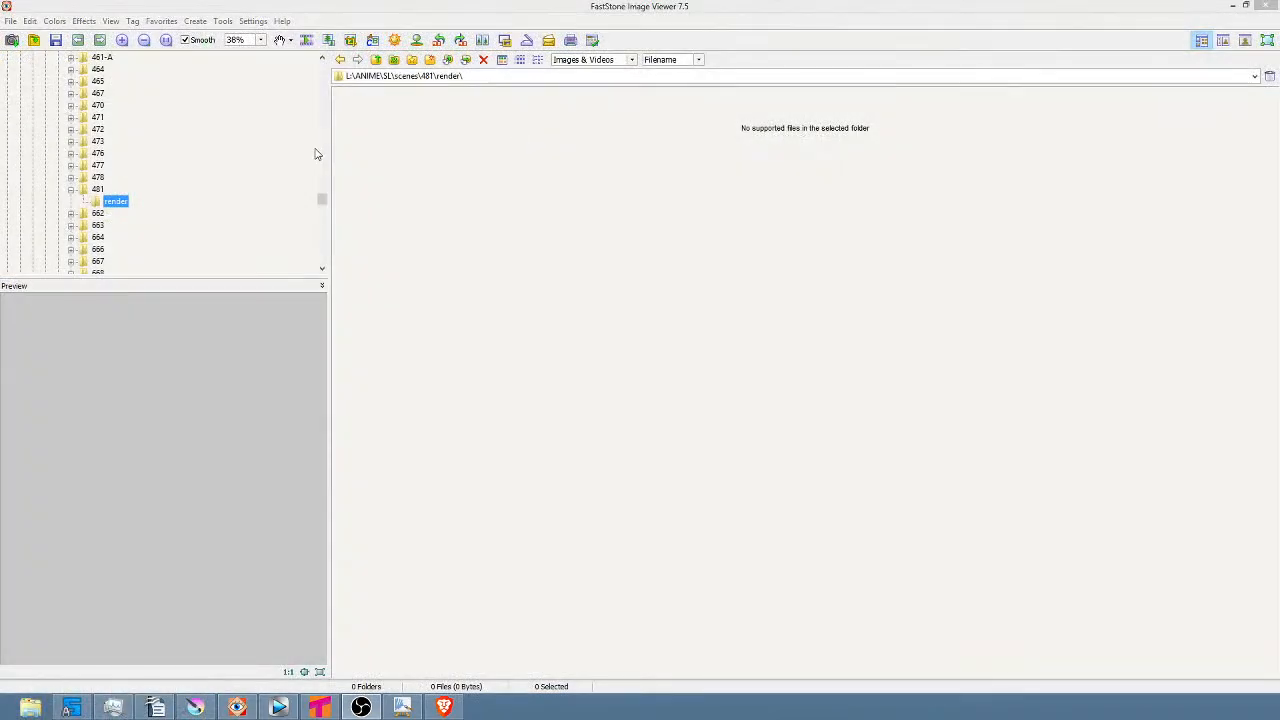
# Locate the rendered frames in FastStone Image Viewer and import the tmp PNG sequence into the Tahoma2D scene
pyautogui.moveTo(322, 191); pyautogui.dragTo(322, 80)
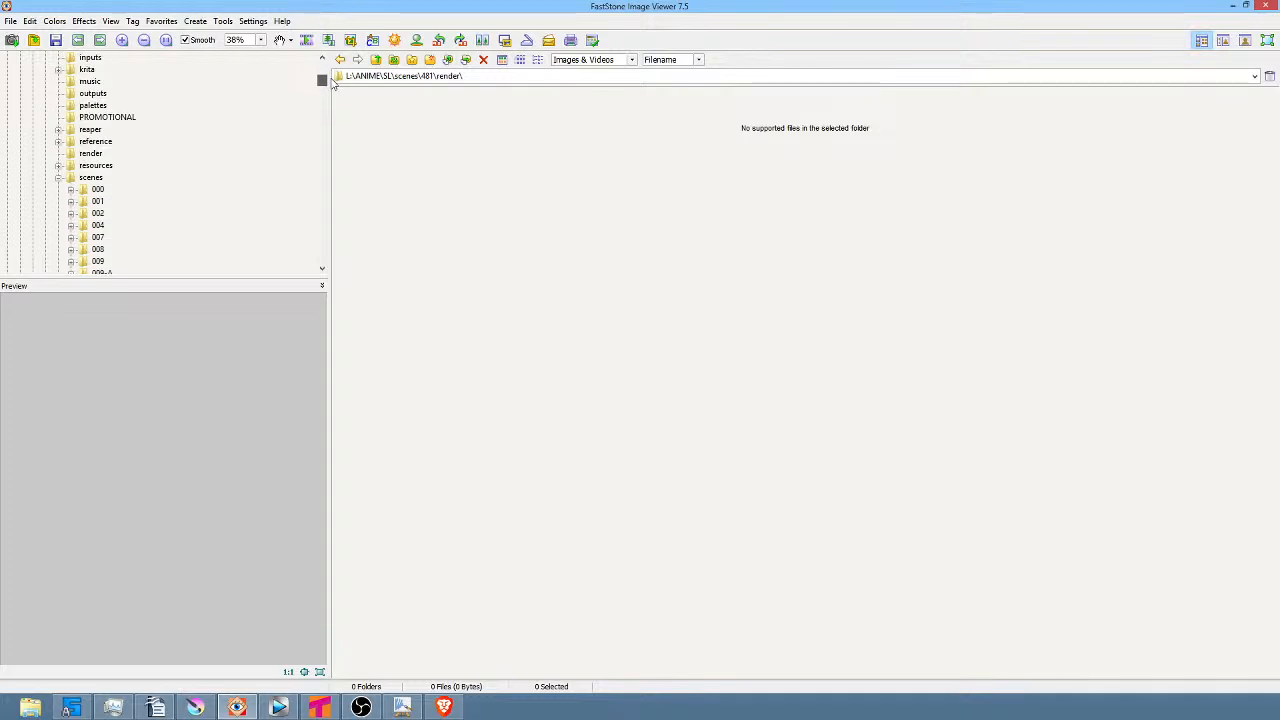
pyautogui.click(57, 180)
pyautogui.click(99, 201)
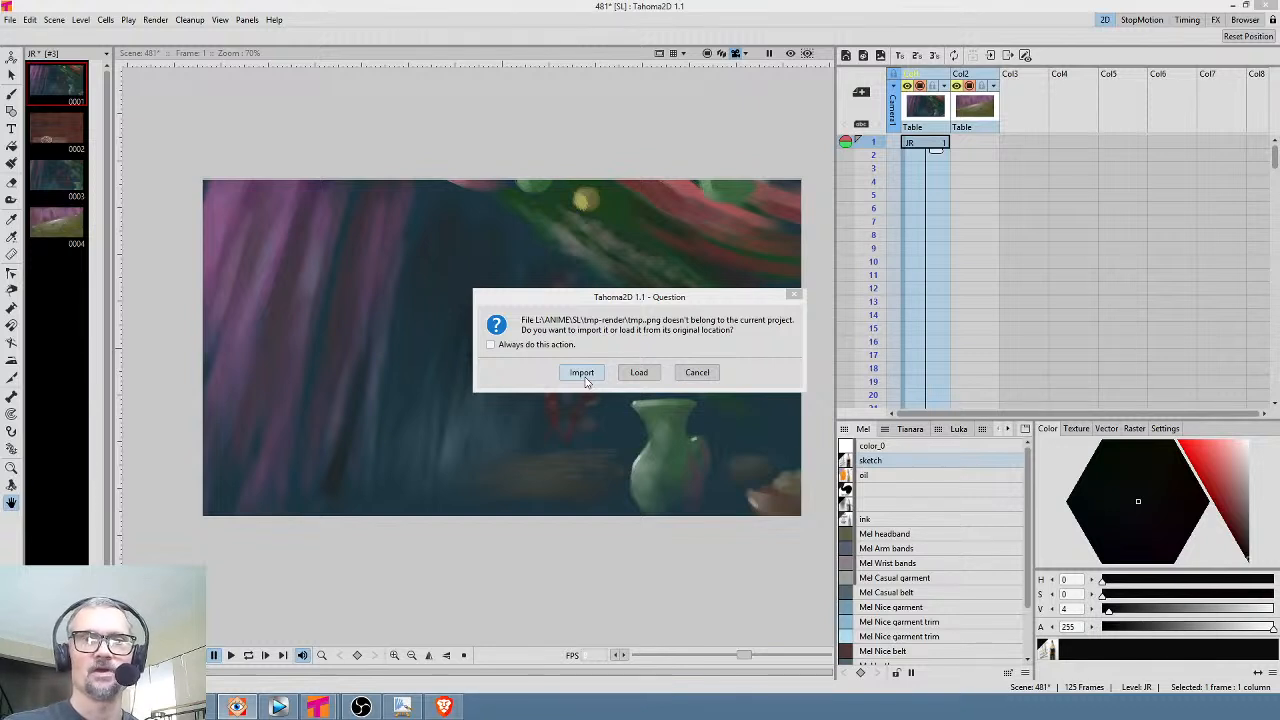
pyautogui.click(582, 373)
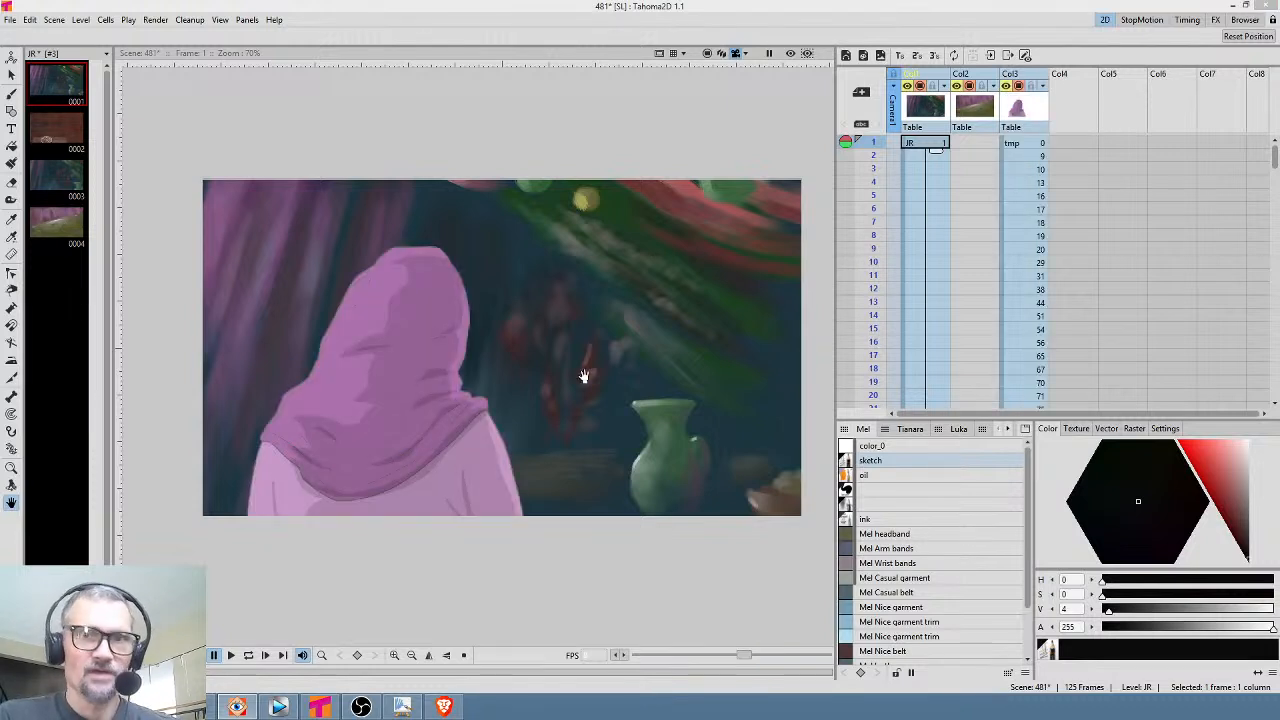
# Extend the holds in the tmp column: drawing 0 through frame 9, drawing 10 through frame 13 and drawing 13 through frame 16
pyautogui.click(1025, 146)
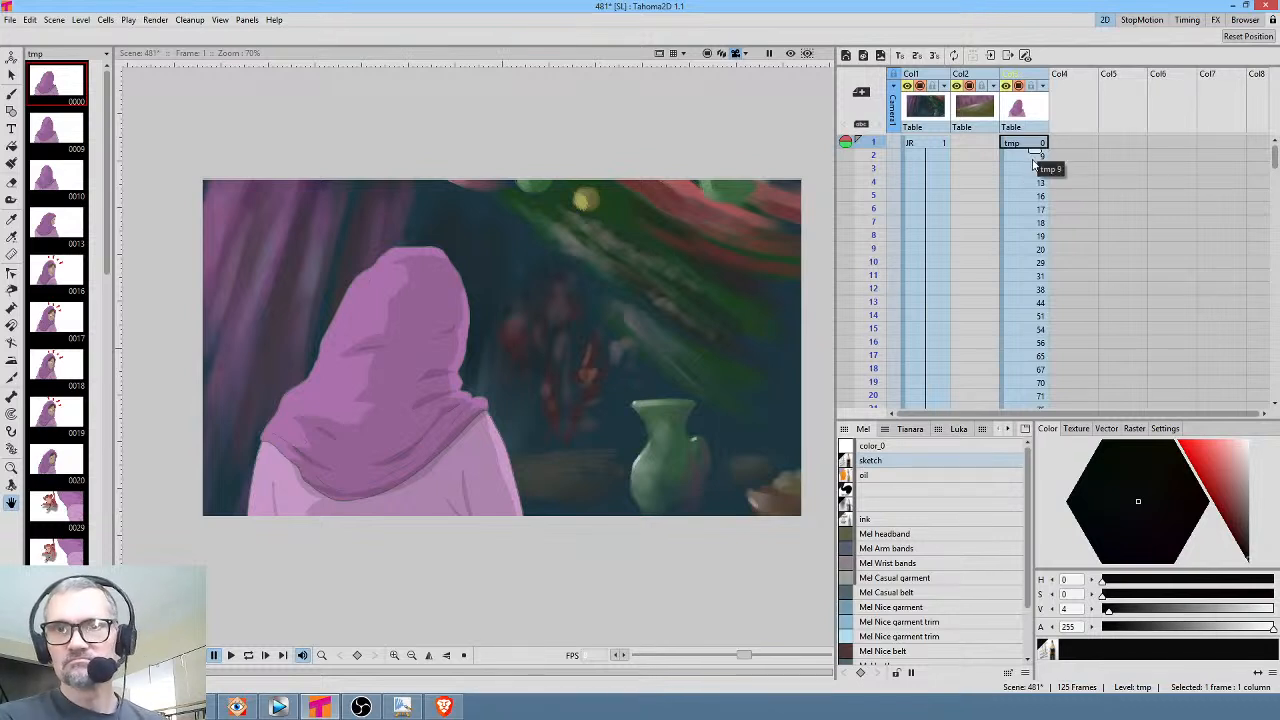
pyautogui.moveTo(1038, 155); pyautogui.dragTo(1024, 284)
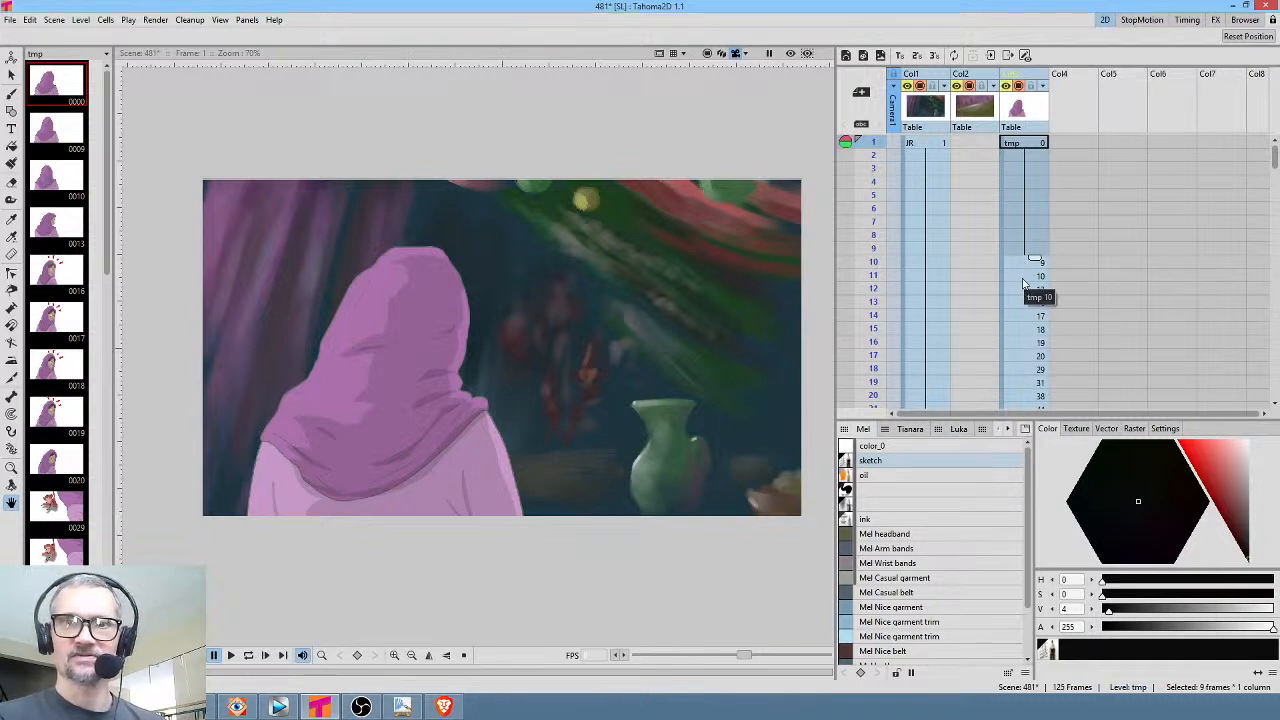
pyautogui.click(1026, 278)
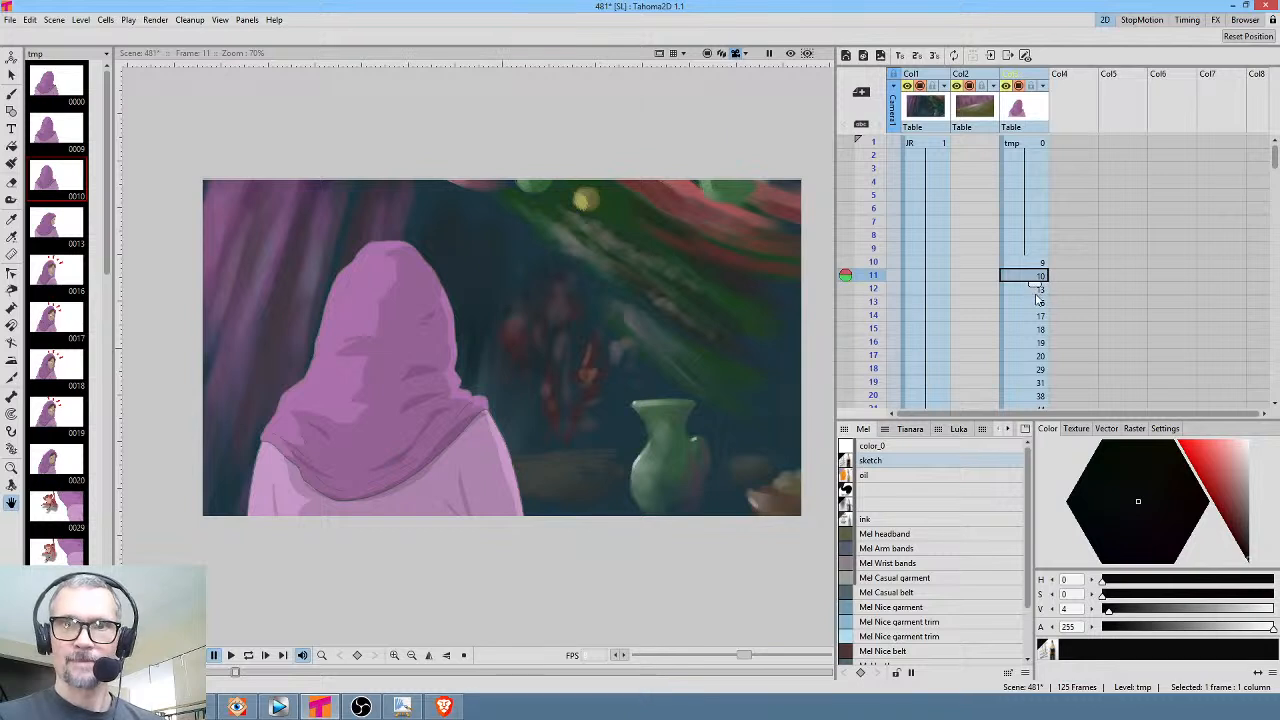
pyautogui.moveTo(1038, 298); pyautogui.dragTo(1035, 316)
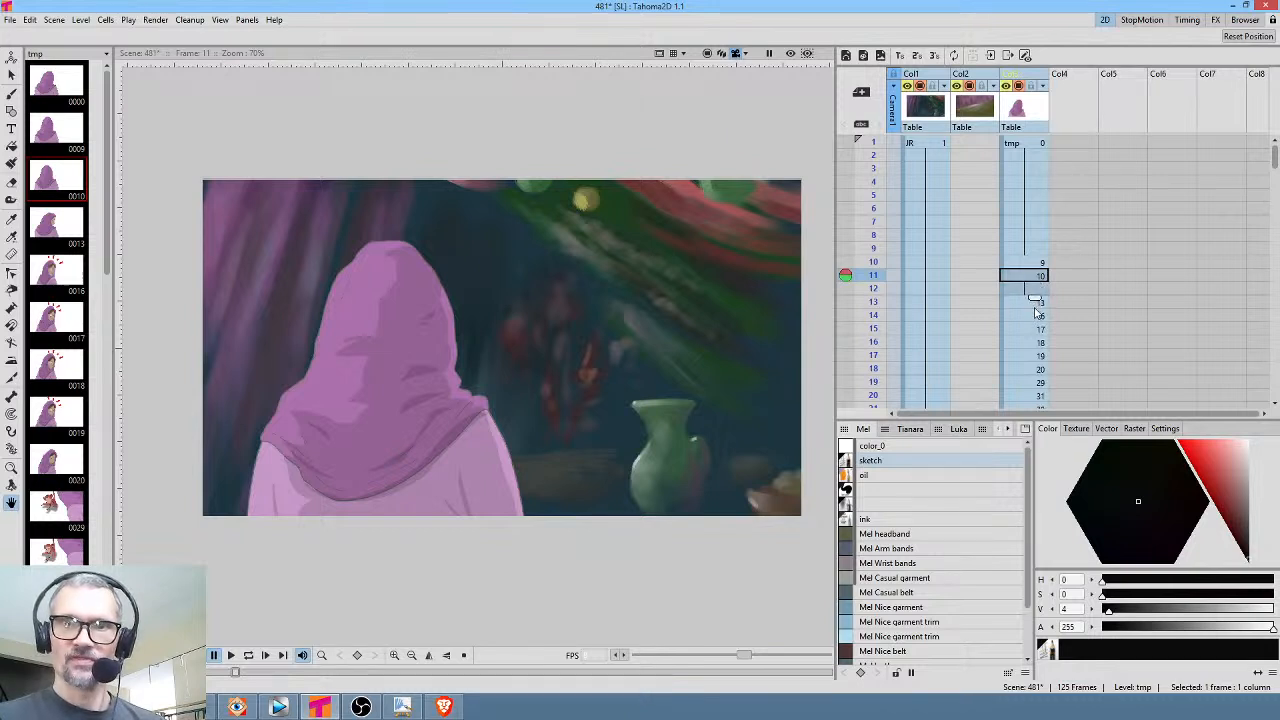
pyautogui.click(1035, 316)
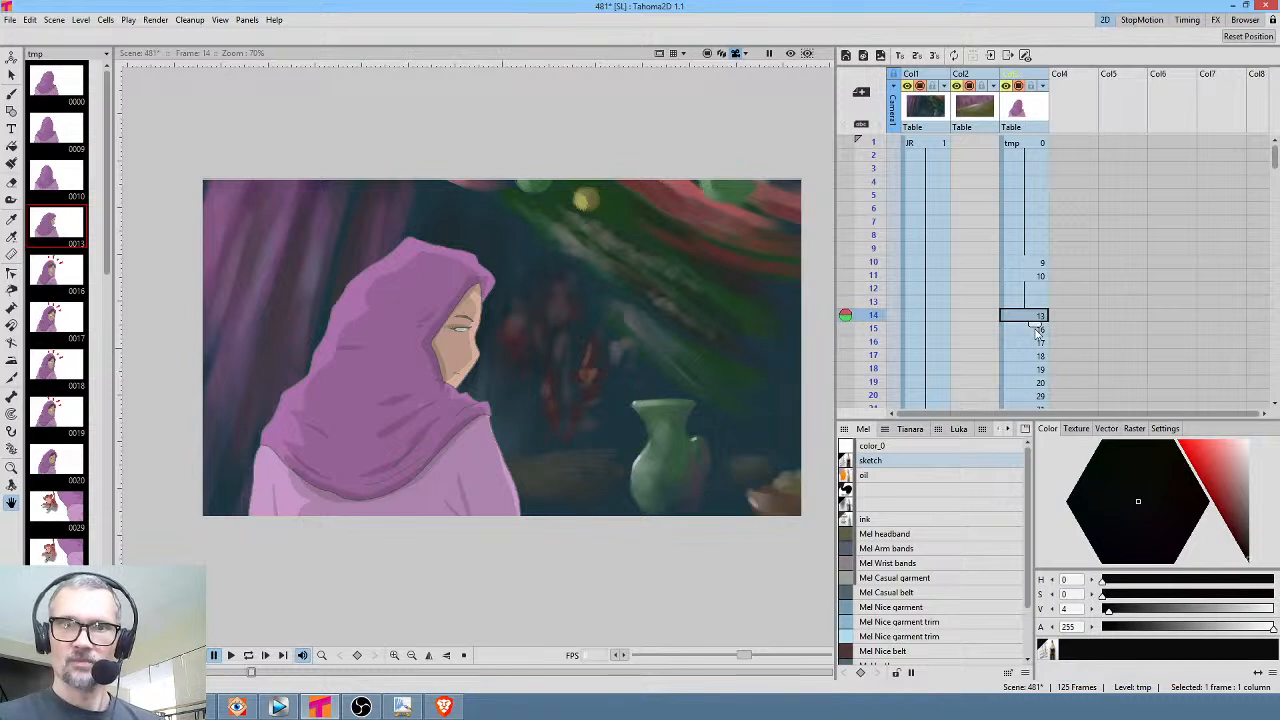
pyautogui.moveTo(1038, 330); pyautogui.dragTo(1038, 362)
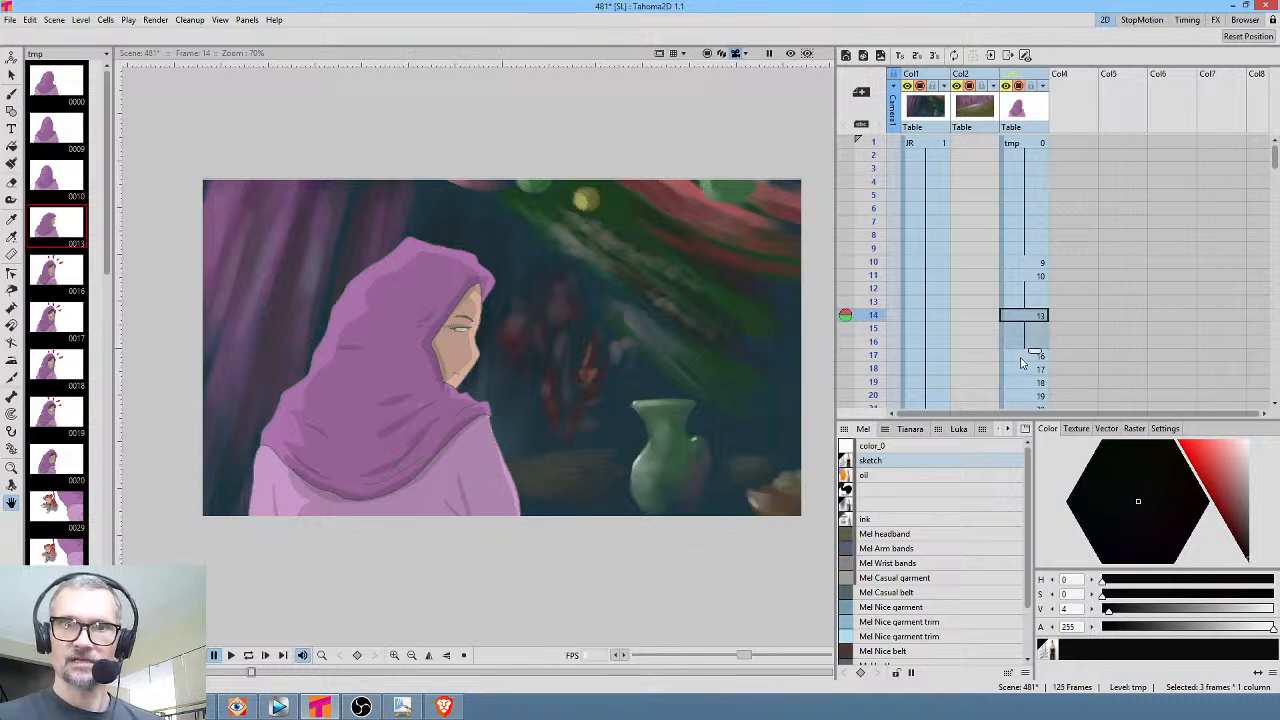
# Extend the hold of drawing 20 in the tmp column through frame 29
pyautogui.click(1022, 360)
pyautogui.scroll(-4, 1110, 280)
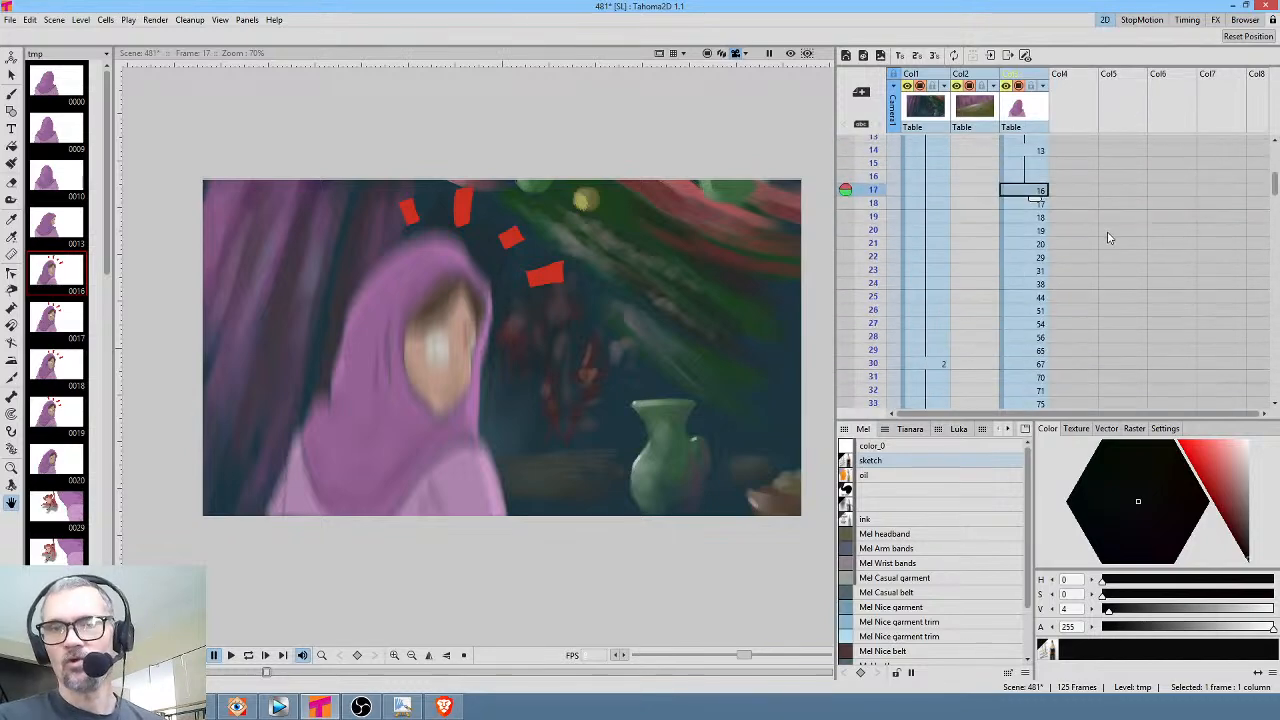
pyautogui.scroll(2, 1108, 238)
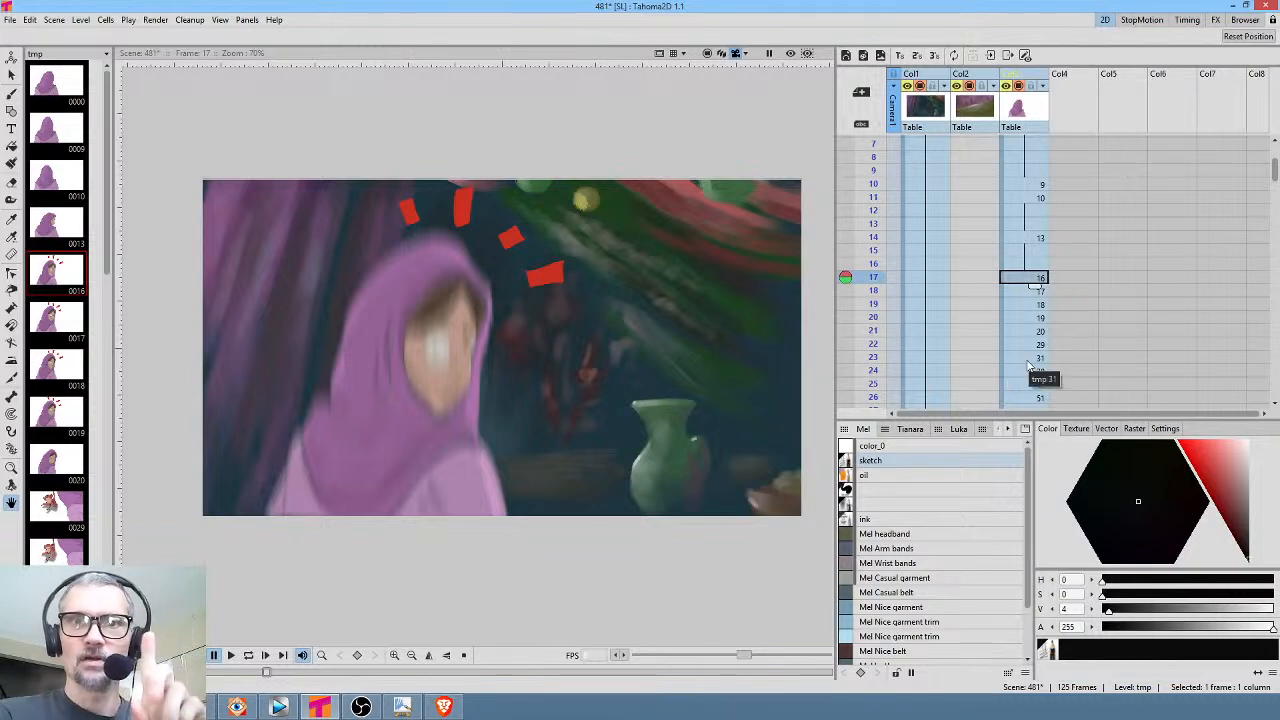
pyautogui.scroll(2, 972, 188)
pyautogui.scroll(-6, 972, 188)
pyautogui.click(1024, 273)
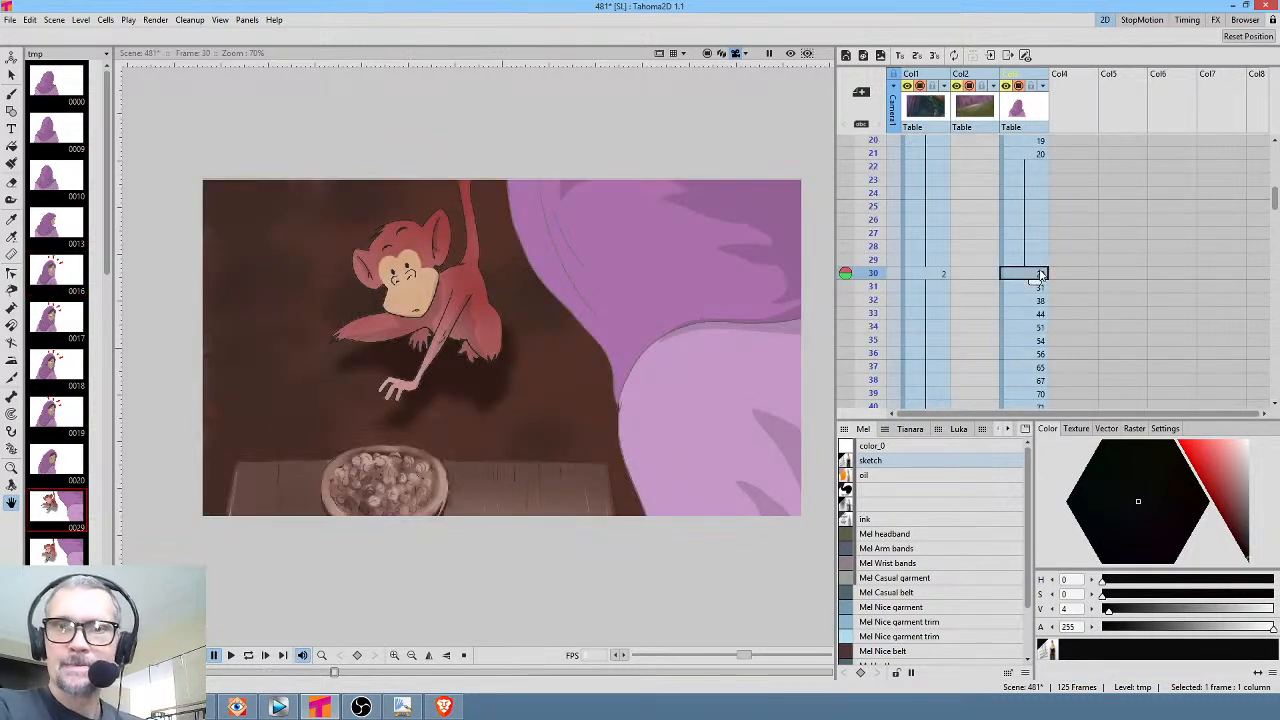
# Extend the hold of drawing 29 through frame 31 and of drawing 31 through frame 34
pyautogui.click(1033, 285)
pyautogui.press('Insert')
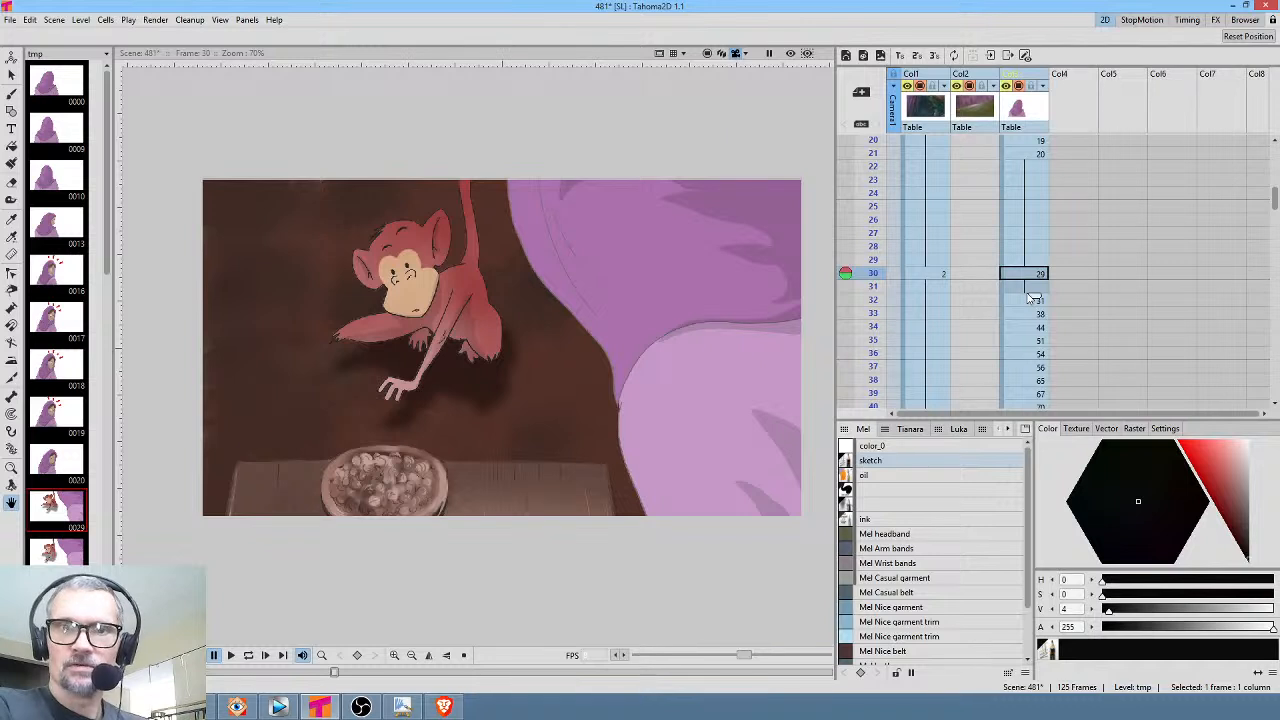
pyautogui.click(1034, 301)
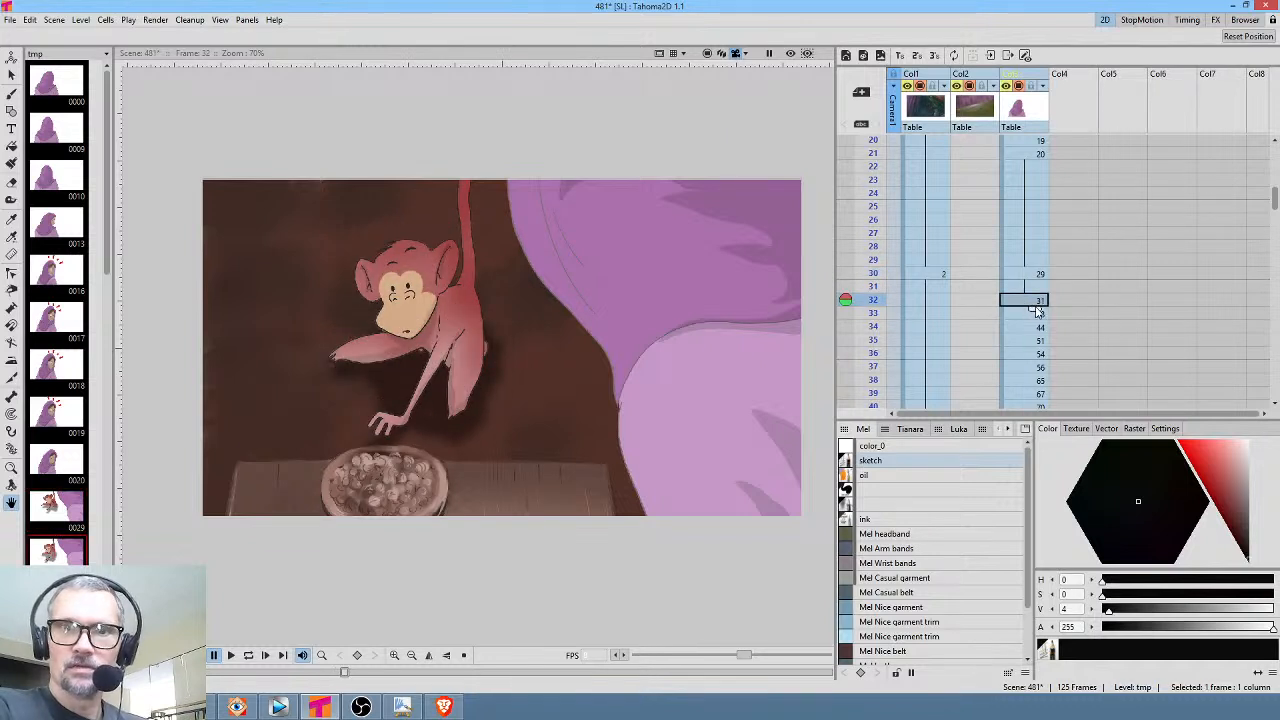
pyautogui.moveTo(1036, 312); pyautogui.dragTo(1022, 343)
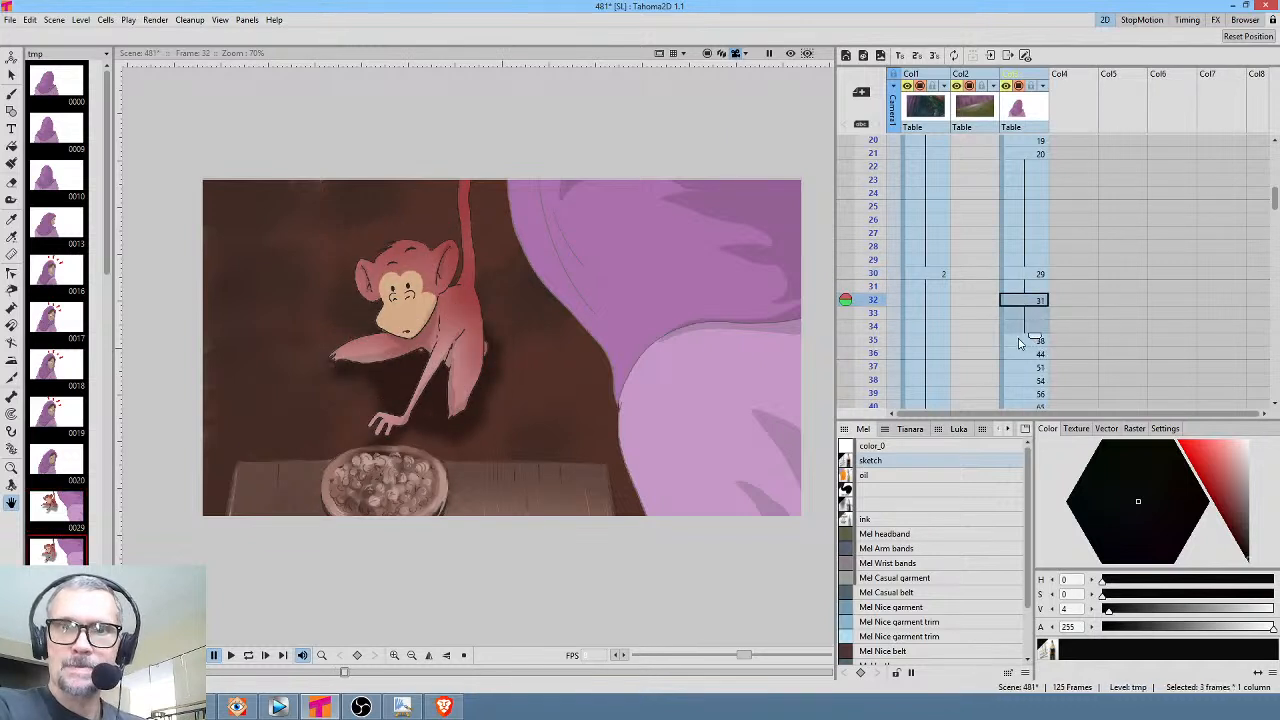
pyautogui.click(1020, 343)
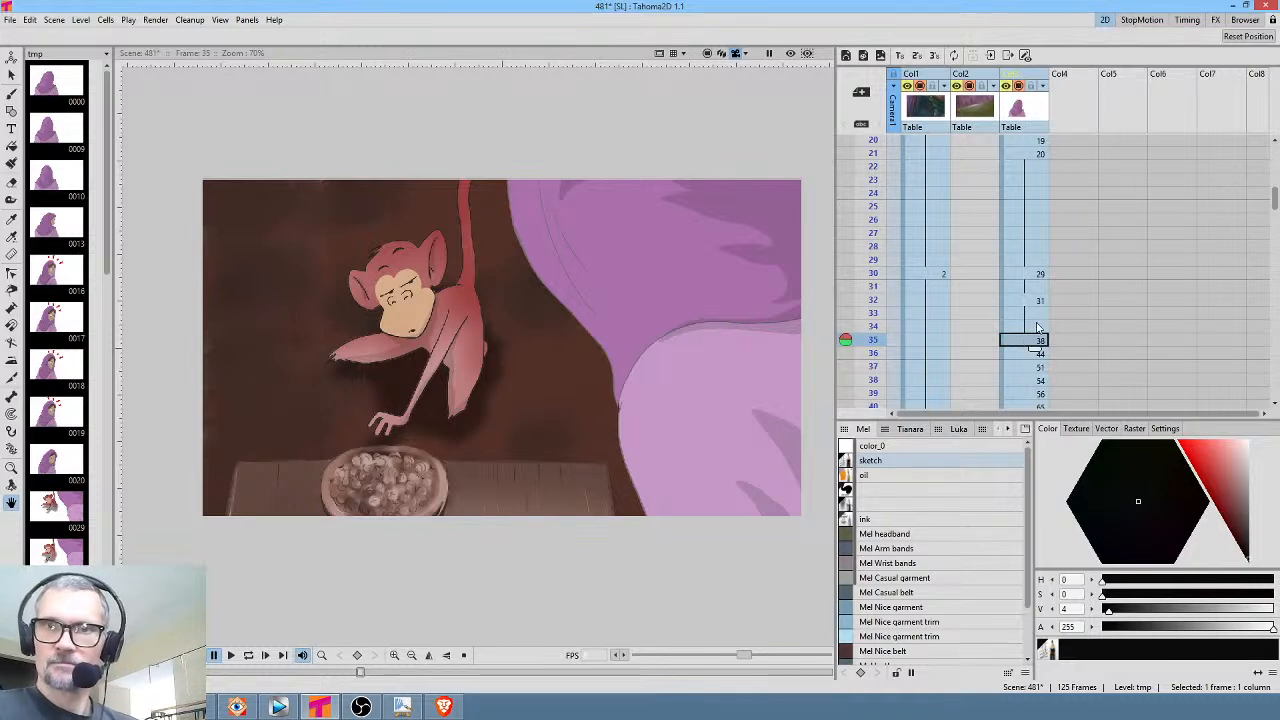
# Switch to Krita to check the spacing of the original keyframes in the timeline and return to Tahoma2D
pyautogui.scroll(-2, 1112, 277)
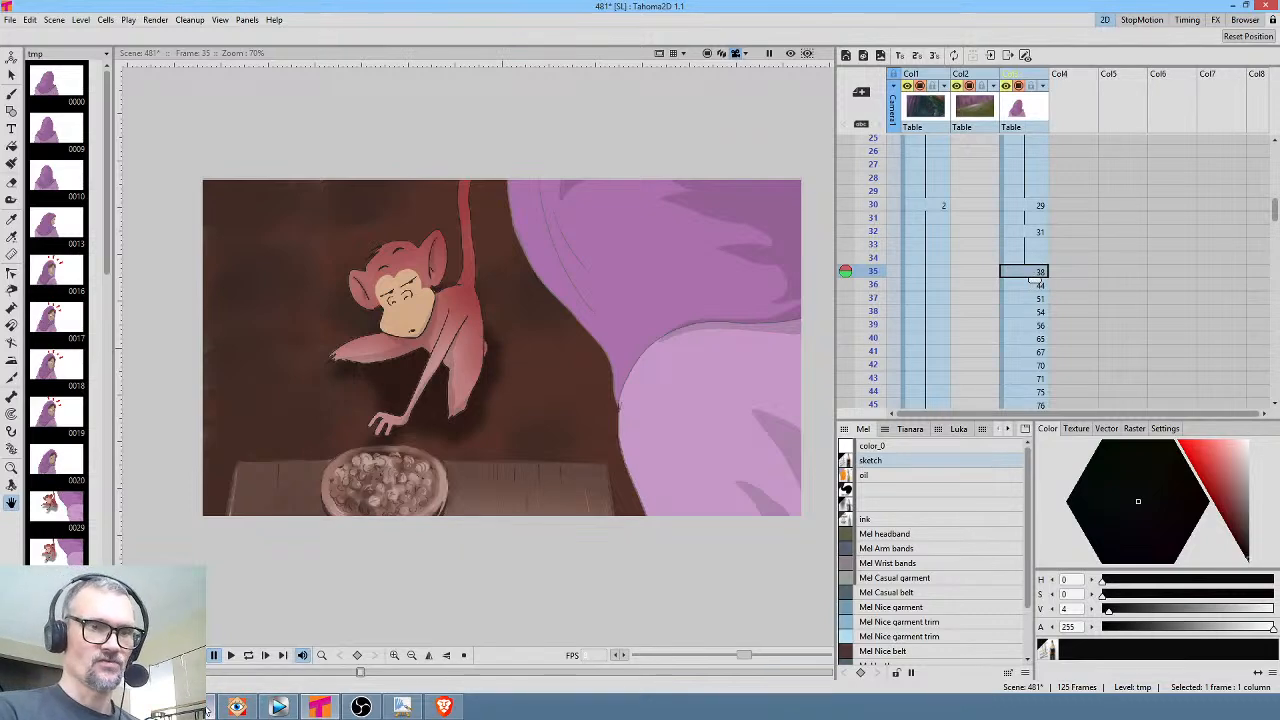
pyautogui.click(237, 707)
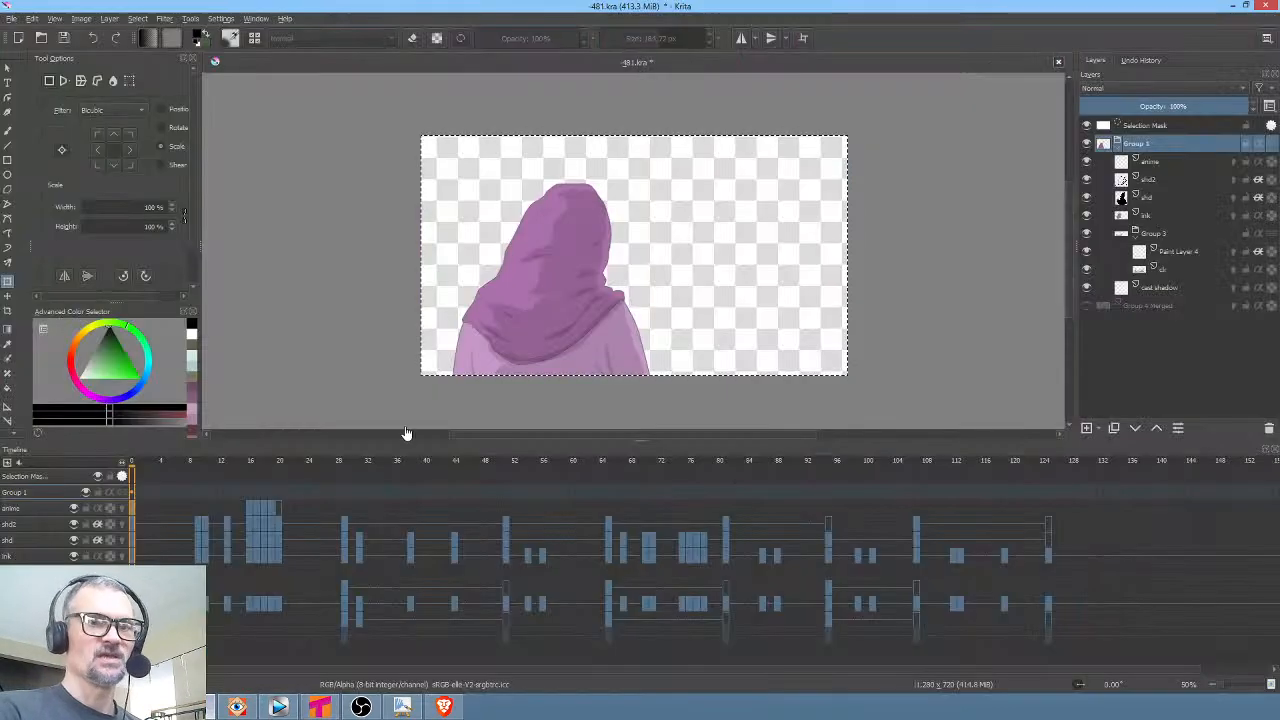
pyautogui.click(460, 509)
pyautogui.moveTo(457, 510); pyautogui.dragTo(411, 509)
pyautogui.click(320, 707)
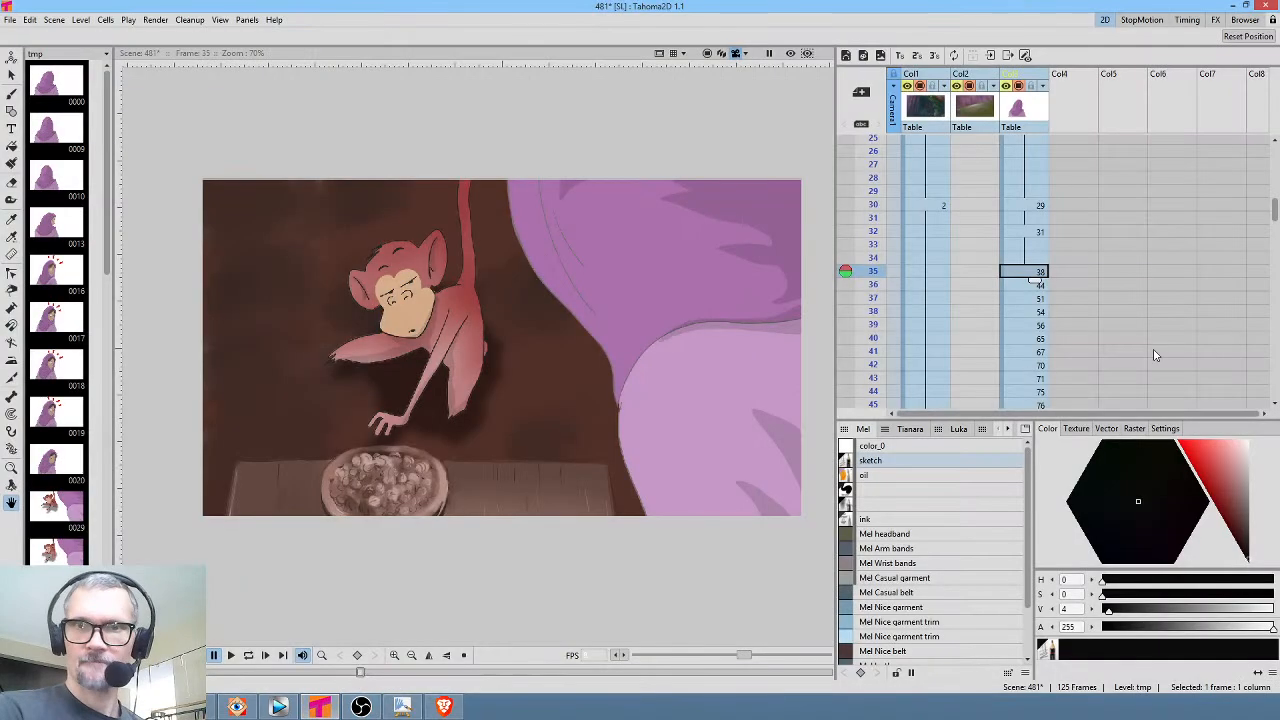
# Lengthen the hold of drawing 31 through frame 38 and of drawing 38 through frame 44
pyautogui.press('Up')
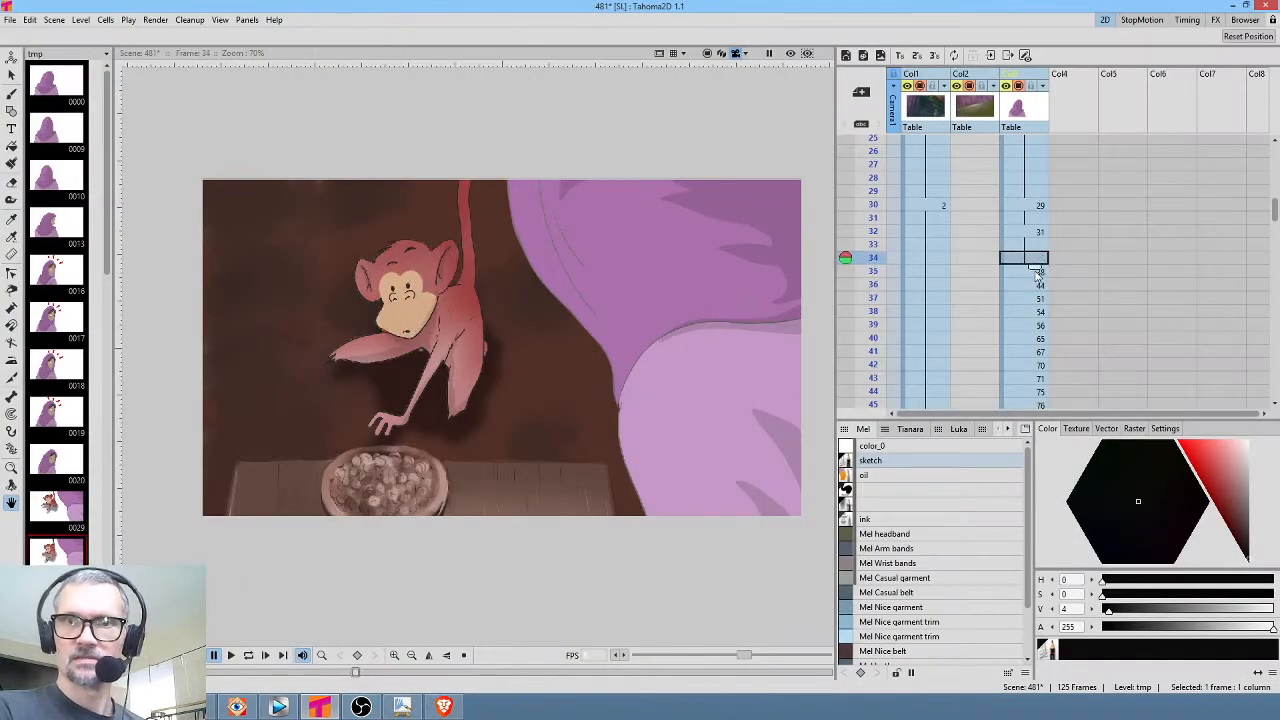
pyautogui.moveTo(1036, 268); pyautogui.dragTo(1028, 330)
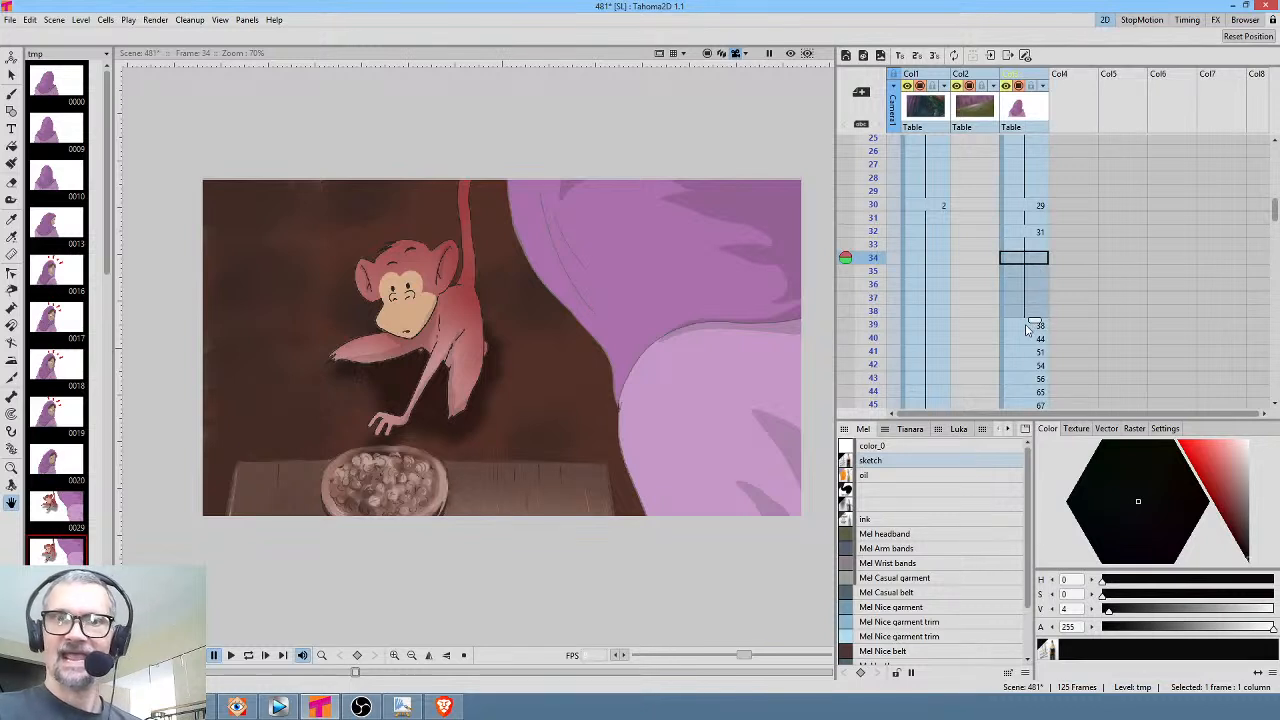
pyautogui.click(1030, 328)
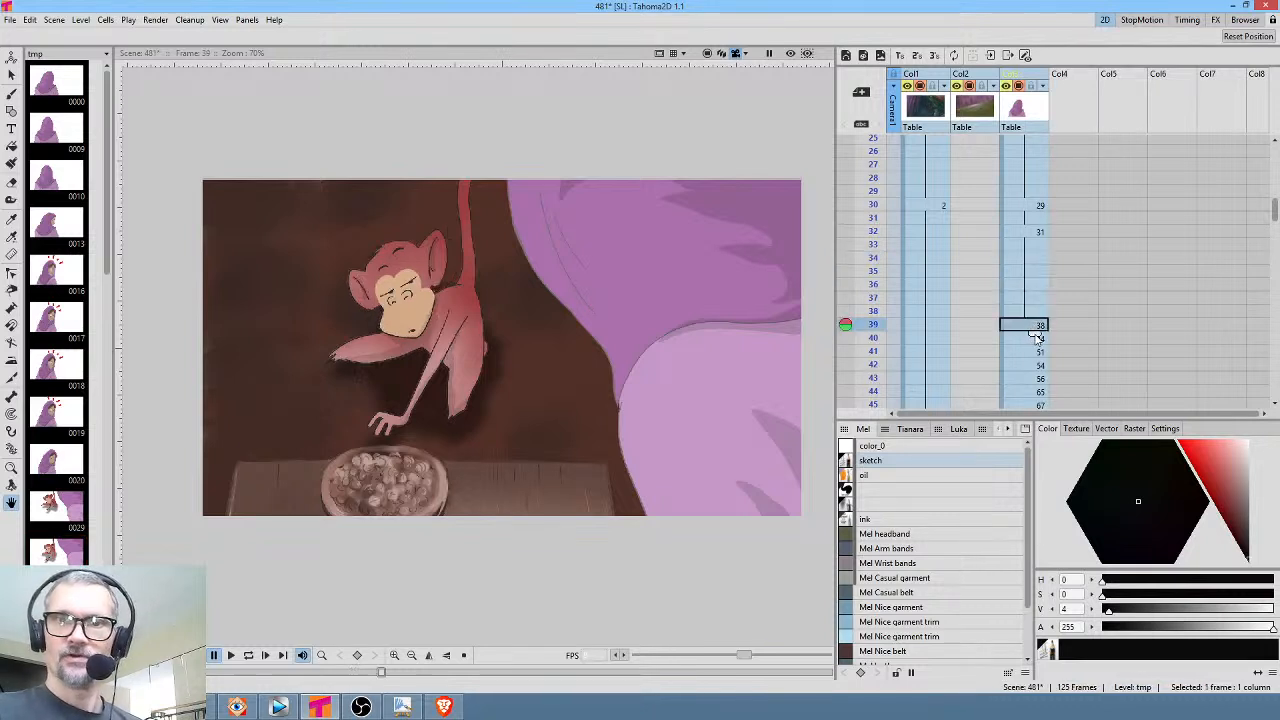
pyautogui.moveTo(1037, 345); pyautogui.dragTo(1030, 392)
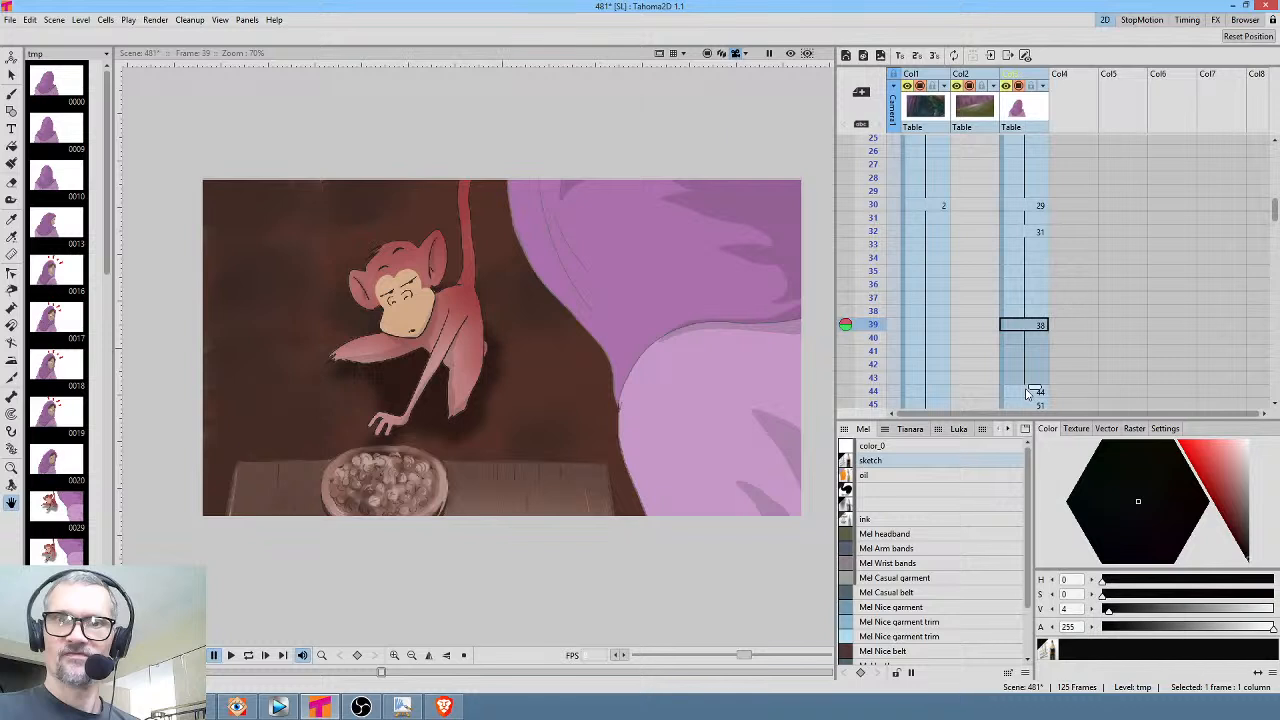
pyautogui.keyDown('shift'); pyautogui.click(1030, 392); pyautogui.keyUp('shift')
pyautogui.scroll(-4, 1032, 395)
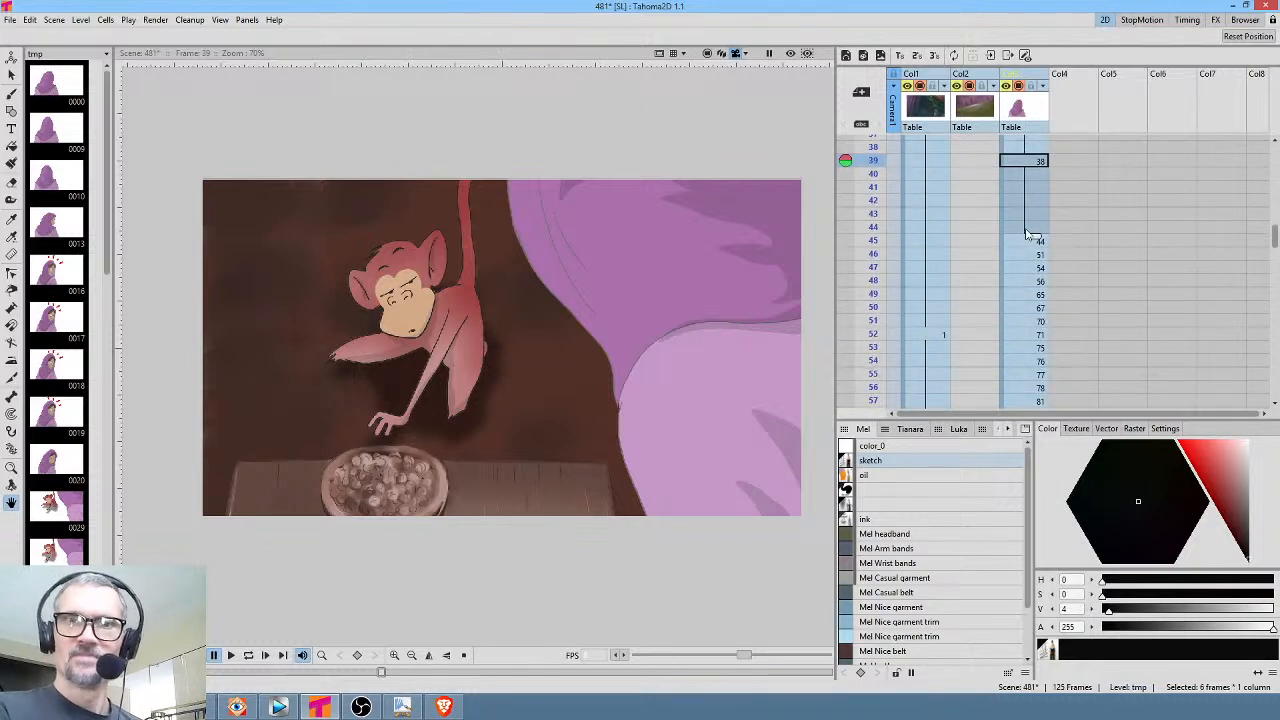
pyautogui.click(1025, 243)
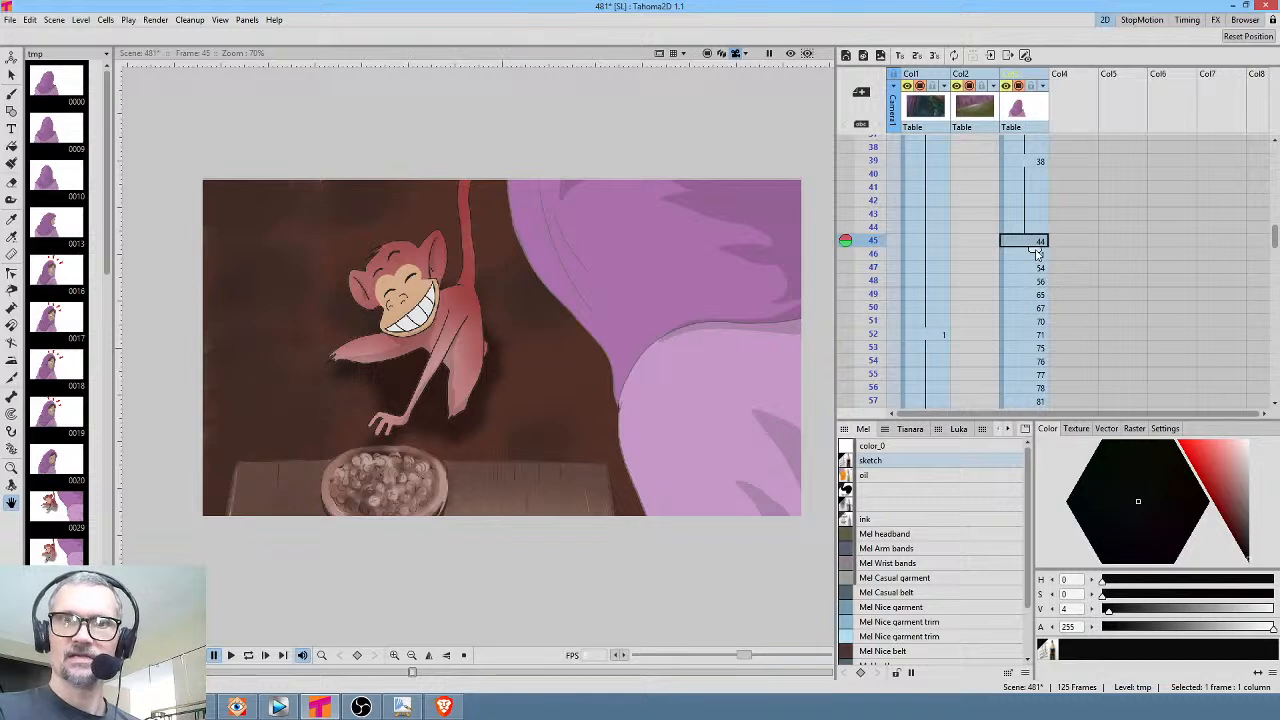
# Extend the holds in the tmp column: drawing 44 through frame 51, drawing 51 through frame 54 and drawing 54 through frame 56
pyautogui.moveTo(1034, 251); pyautogui.dragTo(1030, 336)
pyautogui.click(1030, 337)
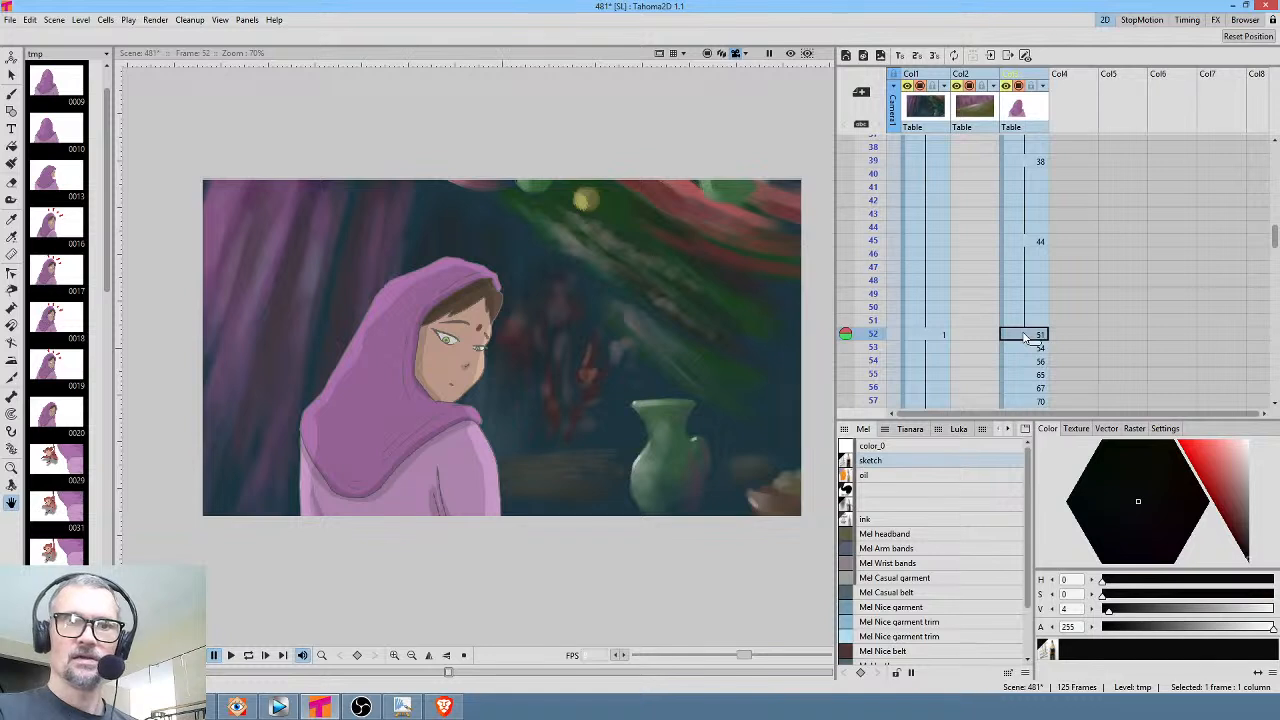
pyautogui.scroll(-2, 1090, 343)
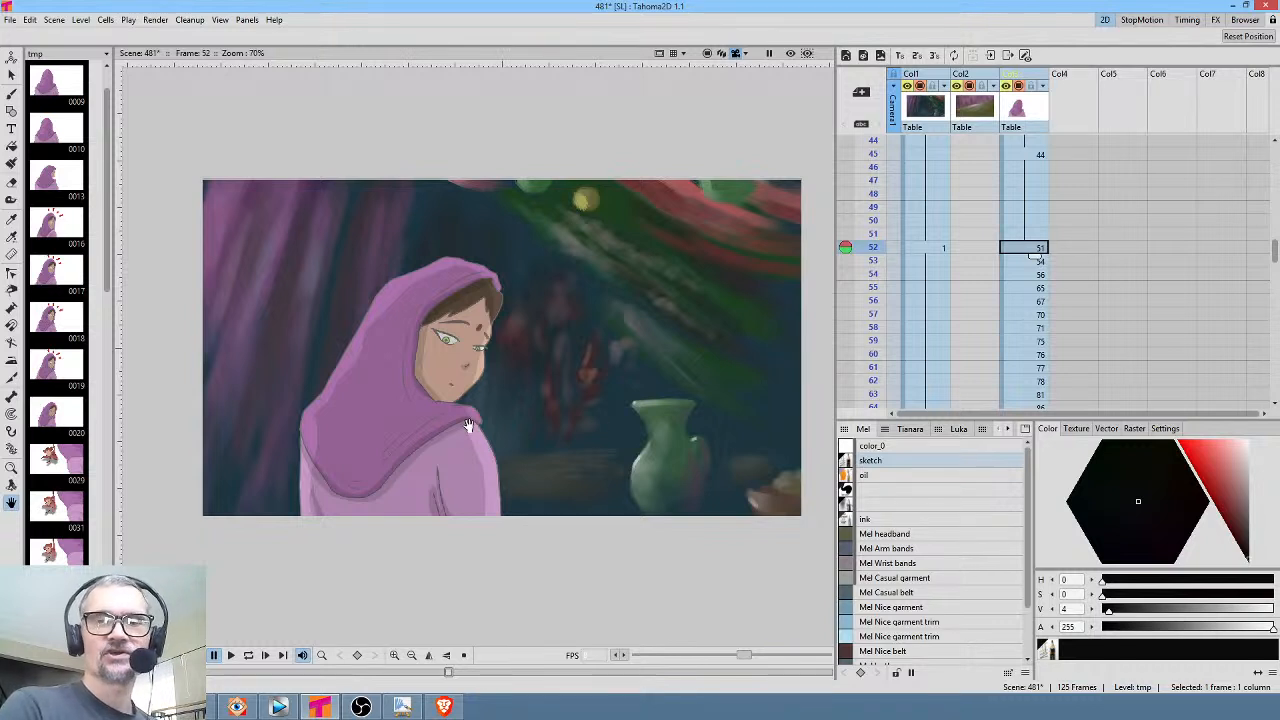
pyautogui.moveTo(1037, 260); pyautogui.dragTo(1035, 313)
pyautogui.click(1038, 289)
pyautogui.click(1035, 315)
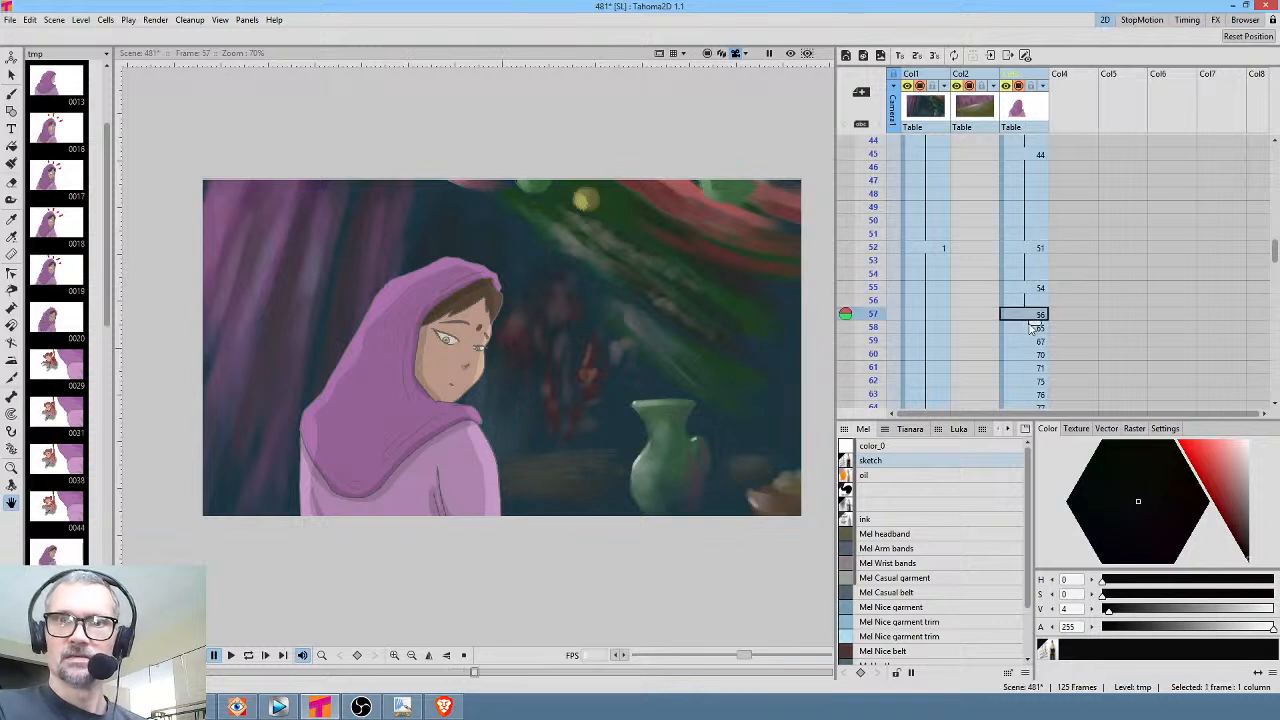
# Extend the holds in the tmp column: drawing 56 through frame 65, drawing 65 through frame 67 and drawing 67 through frame 70
pyautogui.scroll(-5, 1080, 217)
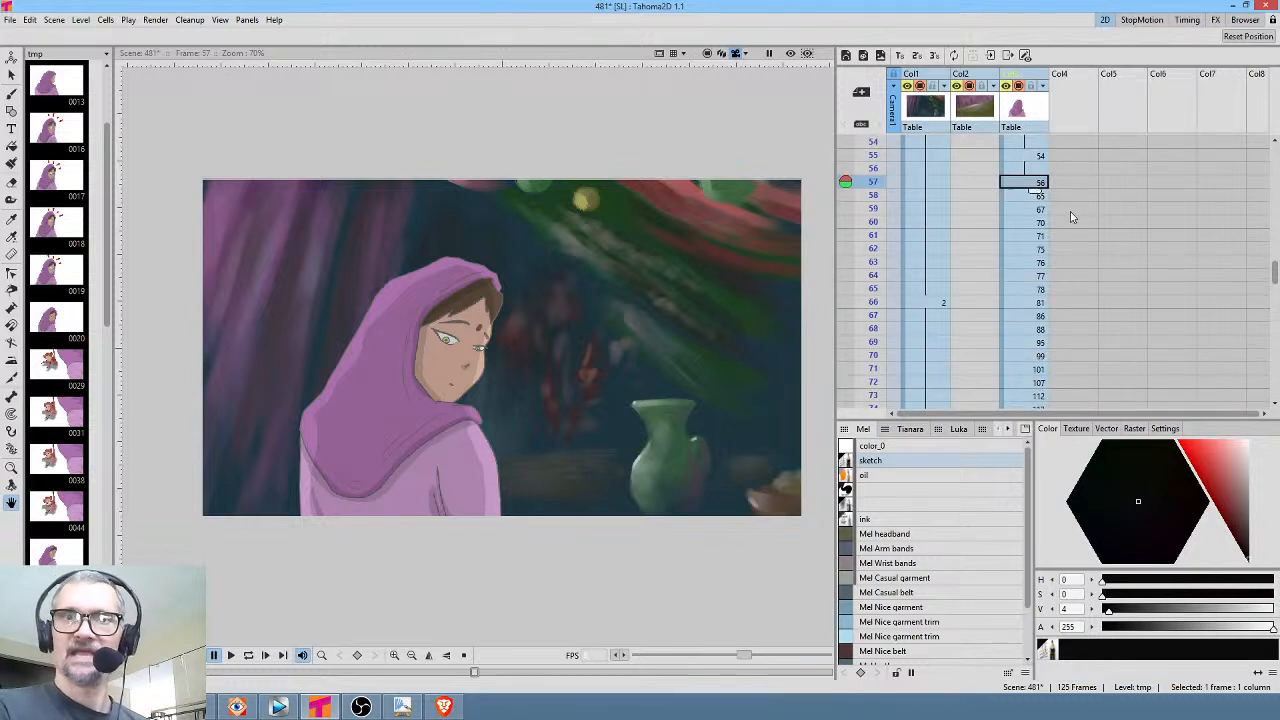
pyautogui.moveTo(1038, 196); pyautogui.dragTo(1030, 308)
pyautogui.click(1031, 305)
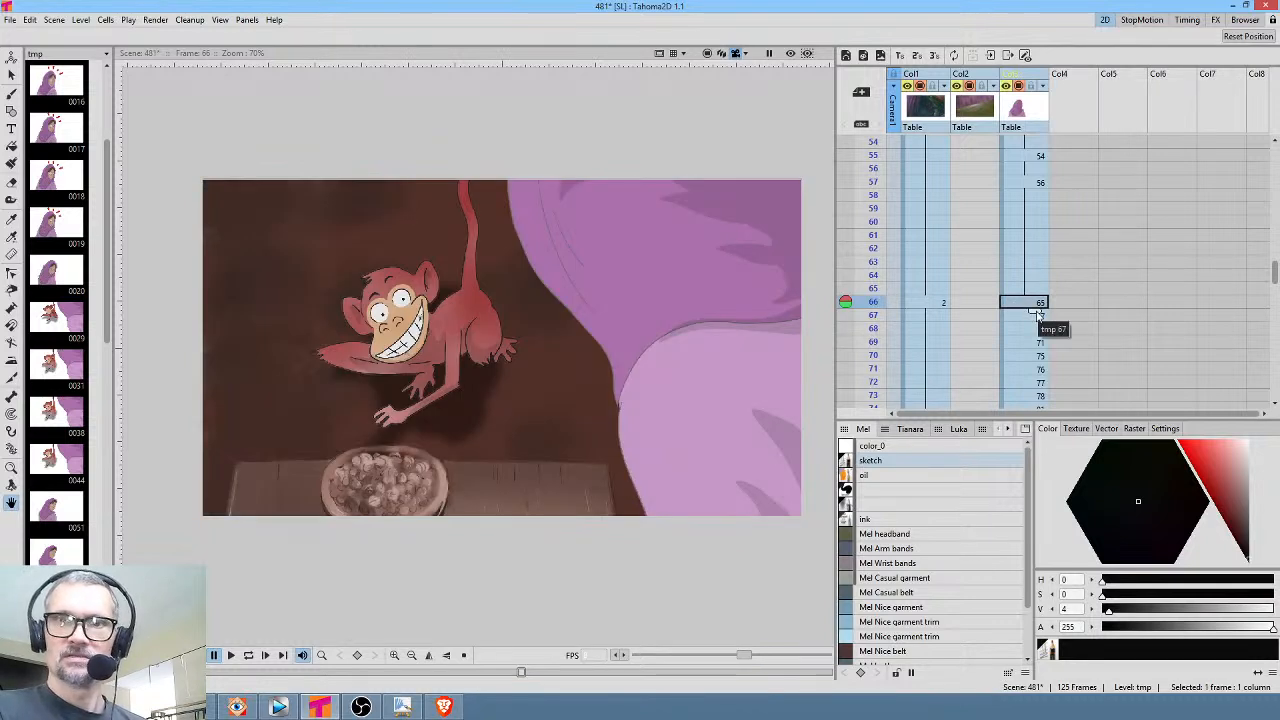
pyautogui.moveTo(1030, 318); pyautogui.dragTo(1030, 331)
pyautogui.click(1030, 330)
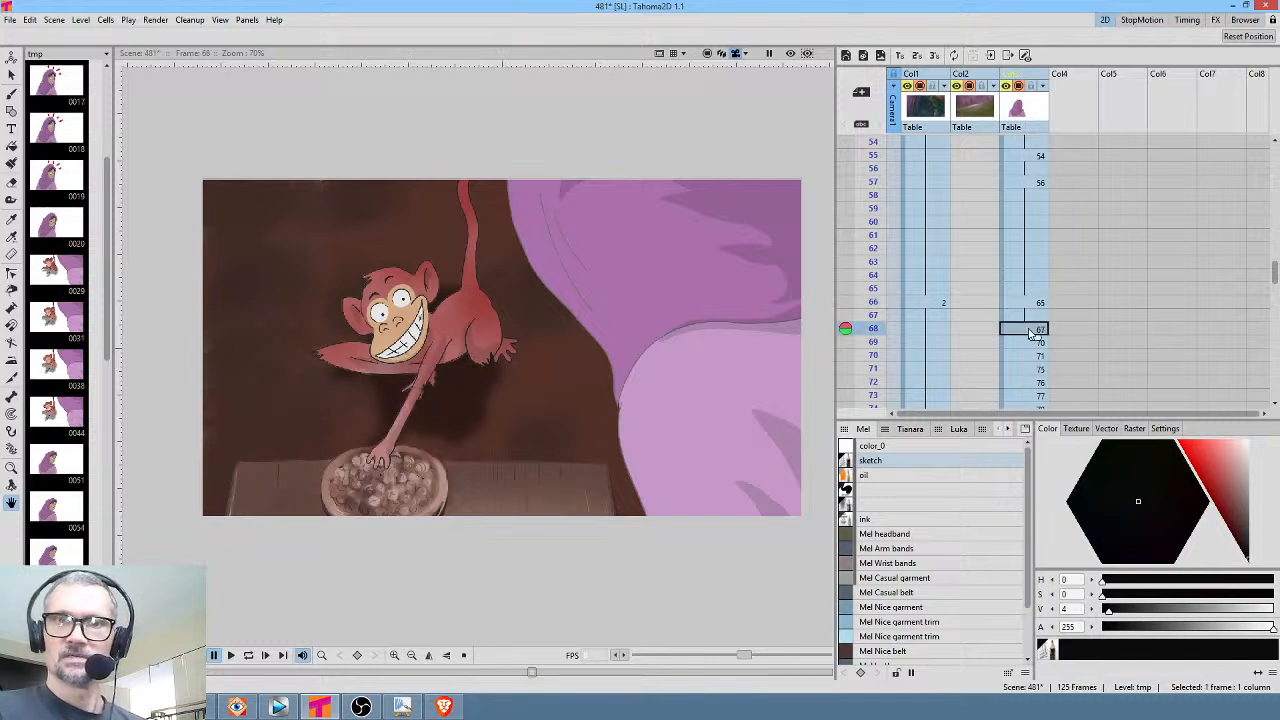
pyautogui.moveTo(1035, 340); pyautogui.dragTo(1035, 368)
pyautogui.click(1030, 370)
pyautogui.scroll(-3, 1091, 376)
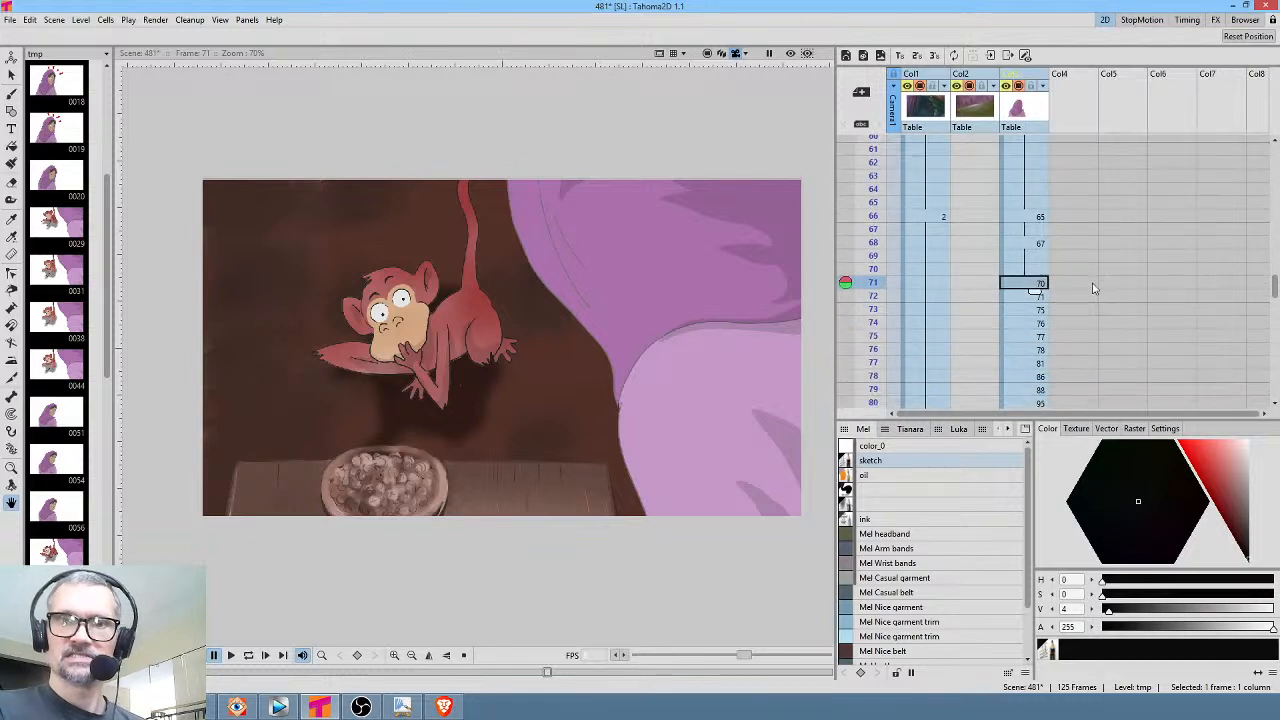
# Extend the hold of drawing 71 through frame 75 and check drawings 75 to 78 one by one
pyautogui.click(1024, 300)
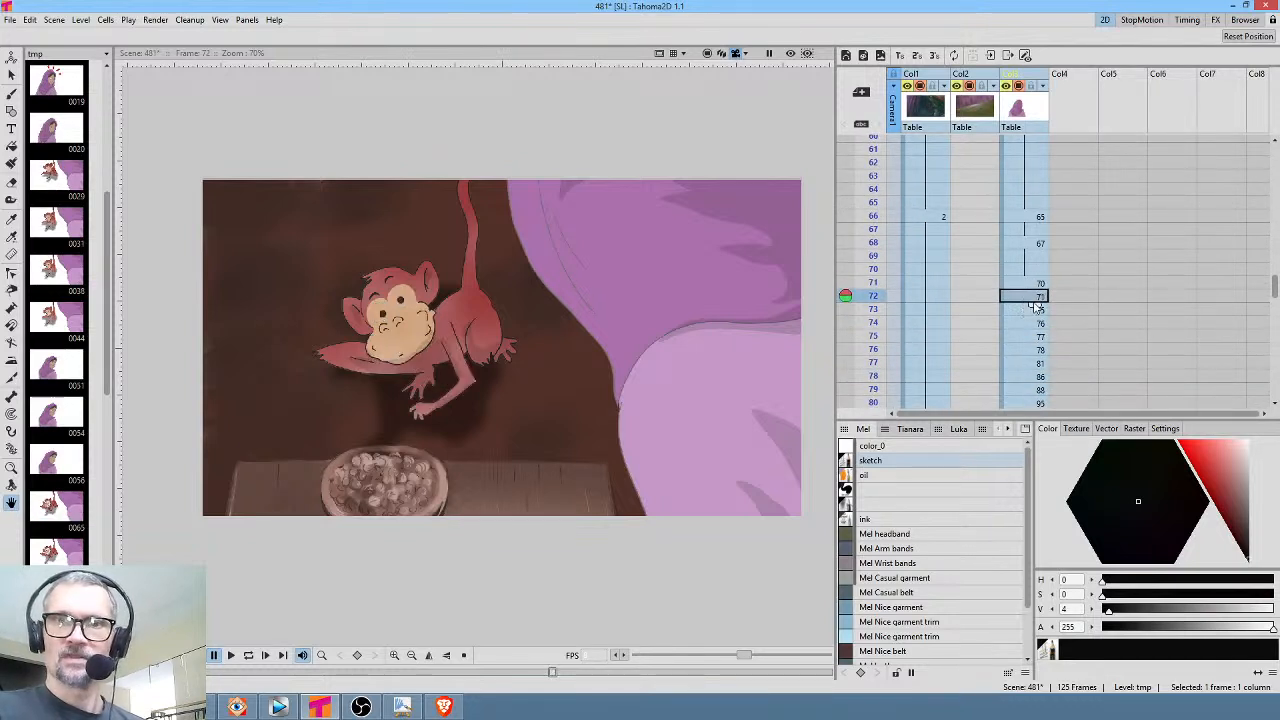
pyautogui.moveTo(1036, 304); pyautogui.dragTo(1035, 355)
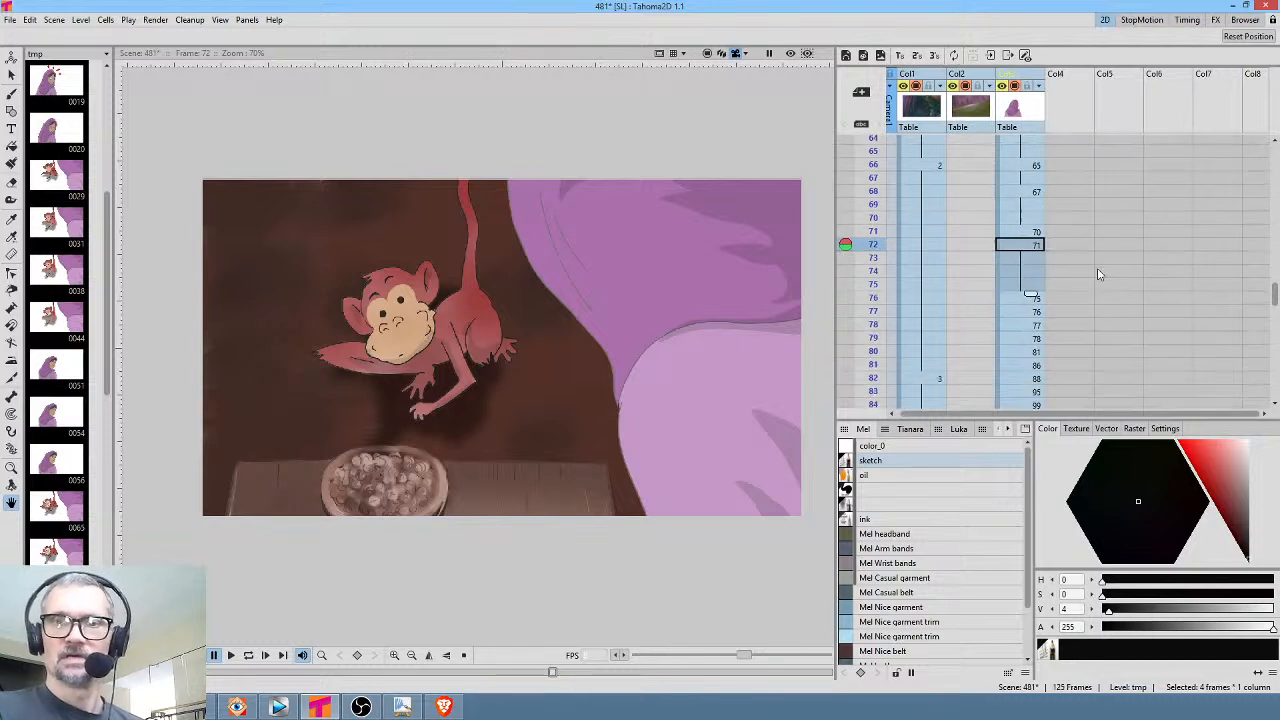
pyautogui.scroll(-3, 1036, 350)
pyautogui.click(1022, 250)
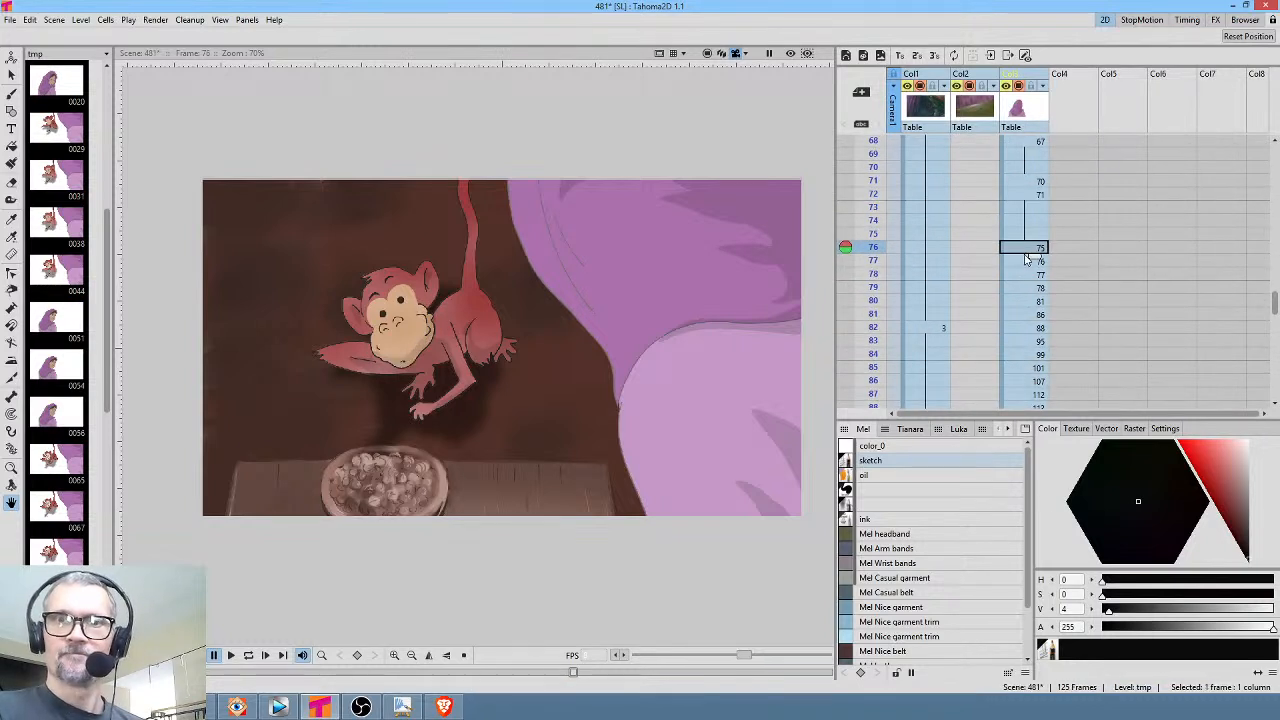
pyautogui.click(1029, 262)
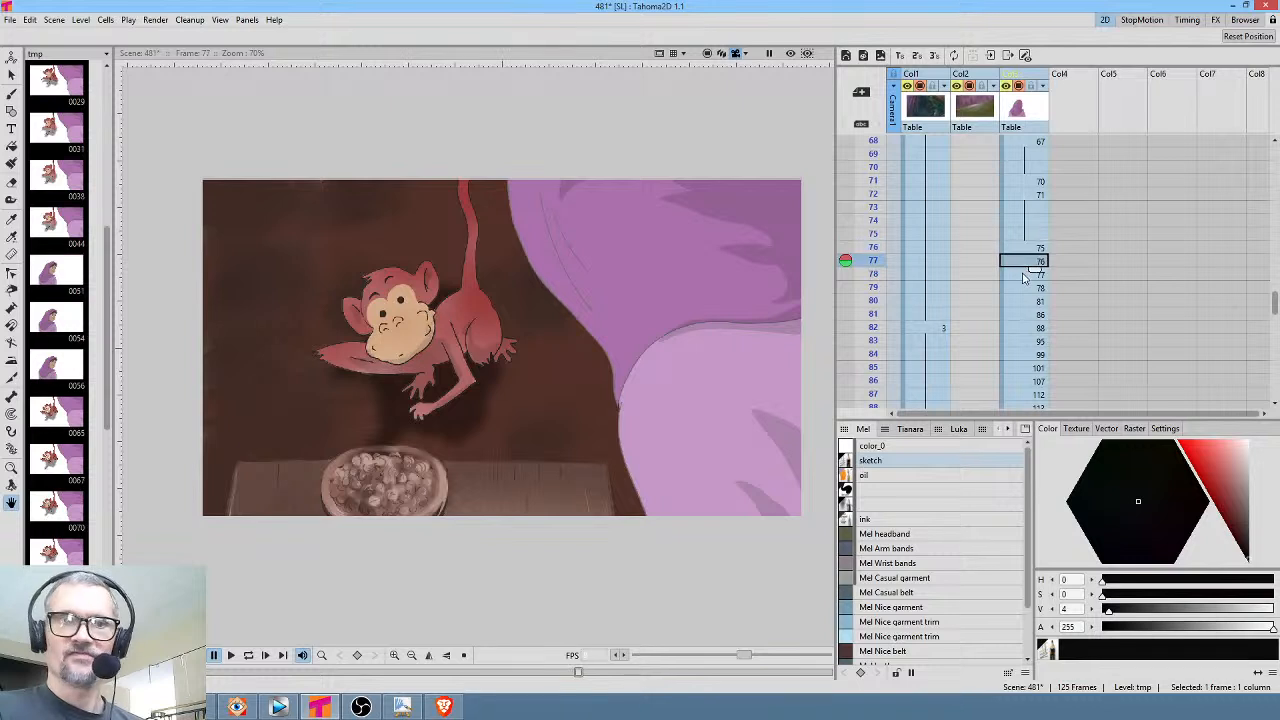
pyautogui.click(1027, 276)
pyautogui.click(1030, 290)
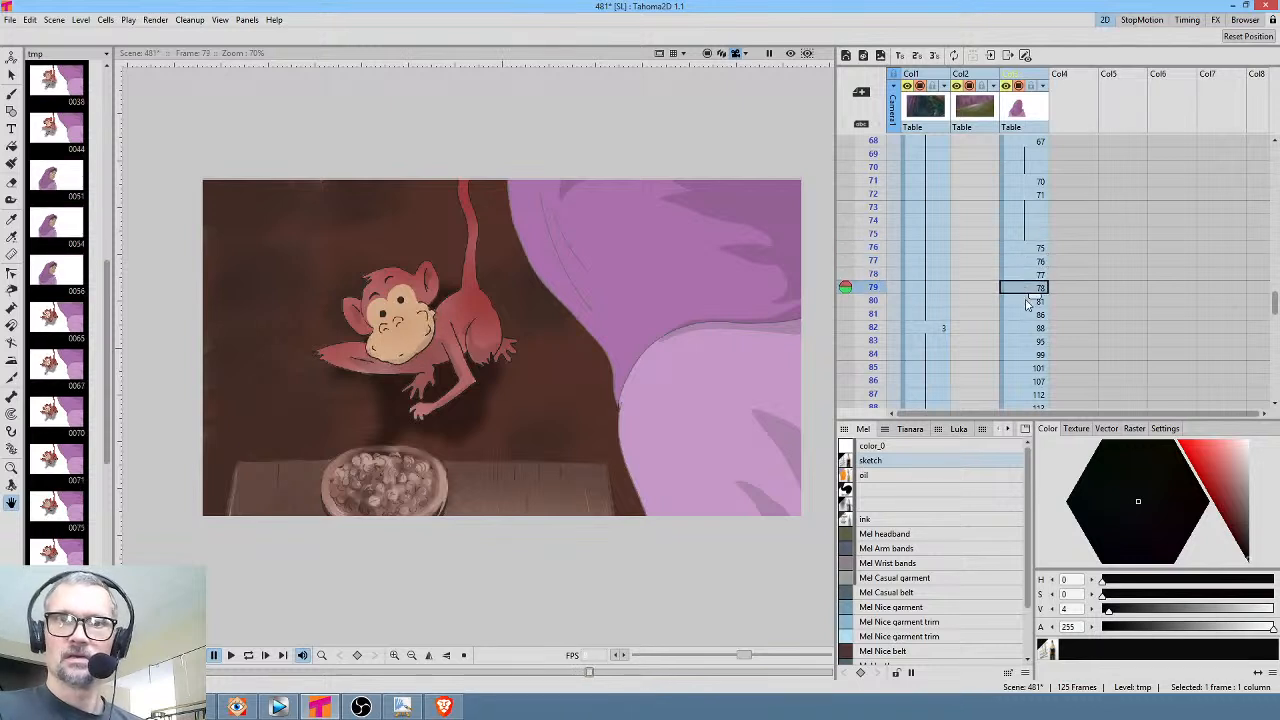
# Extend the hold of drawing 78 through frame 81 and of drawing 81 through frame 86
pyautogui.click(1016, 305)
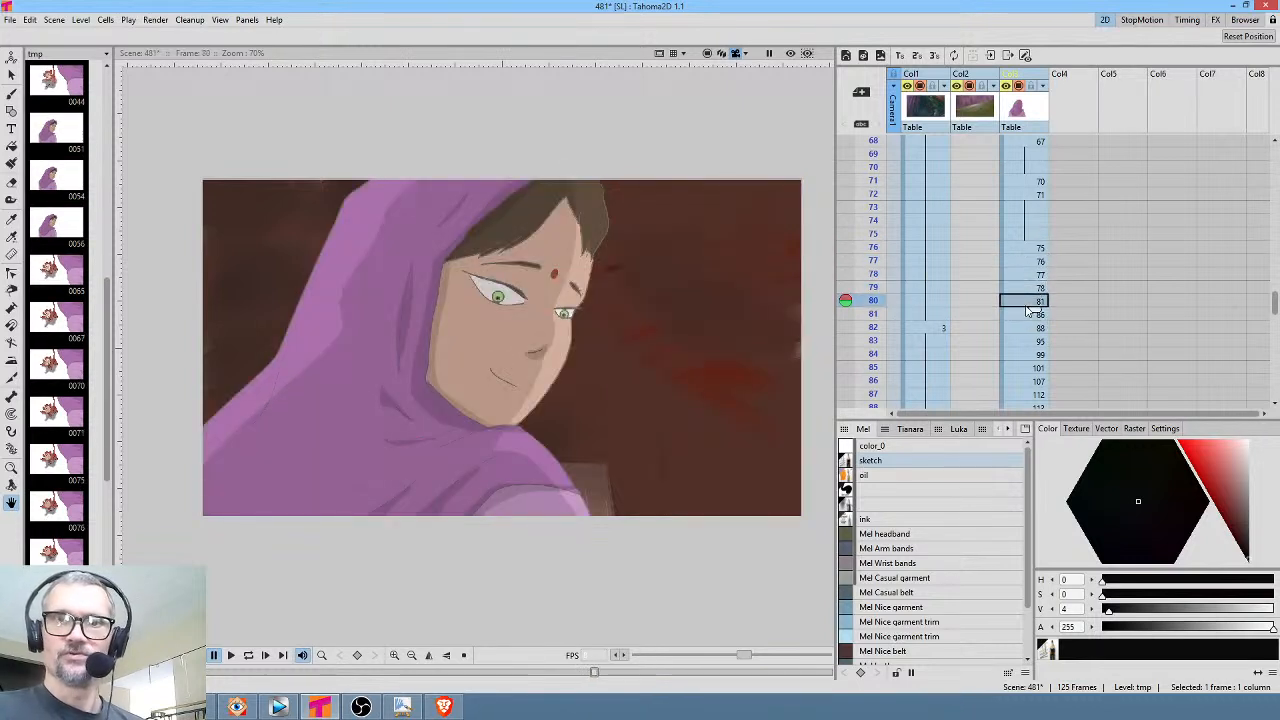
pyautogui.click(1038, 291)
pyautogui.moveTo(1035, 301); pyautogui.dragTo(1023, 318)
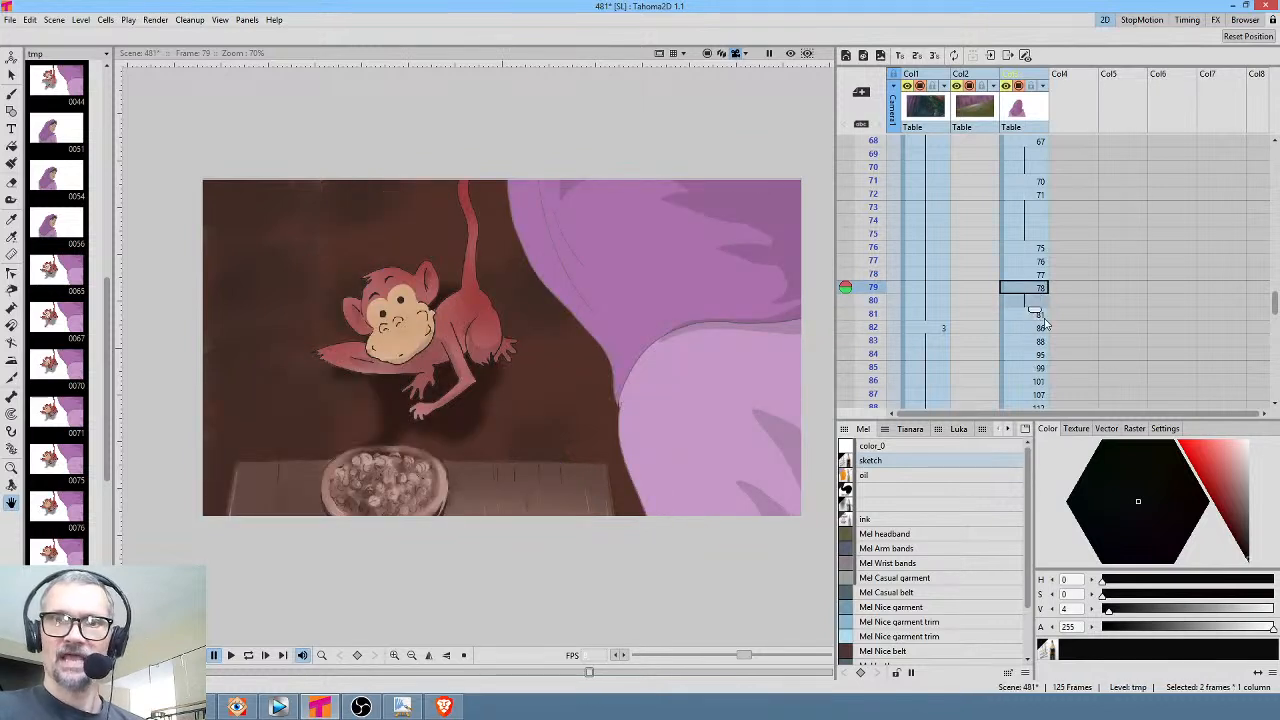
pyautogui.click(1028, 320)
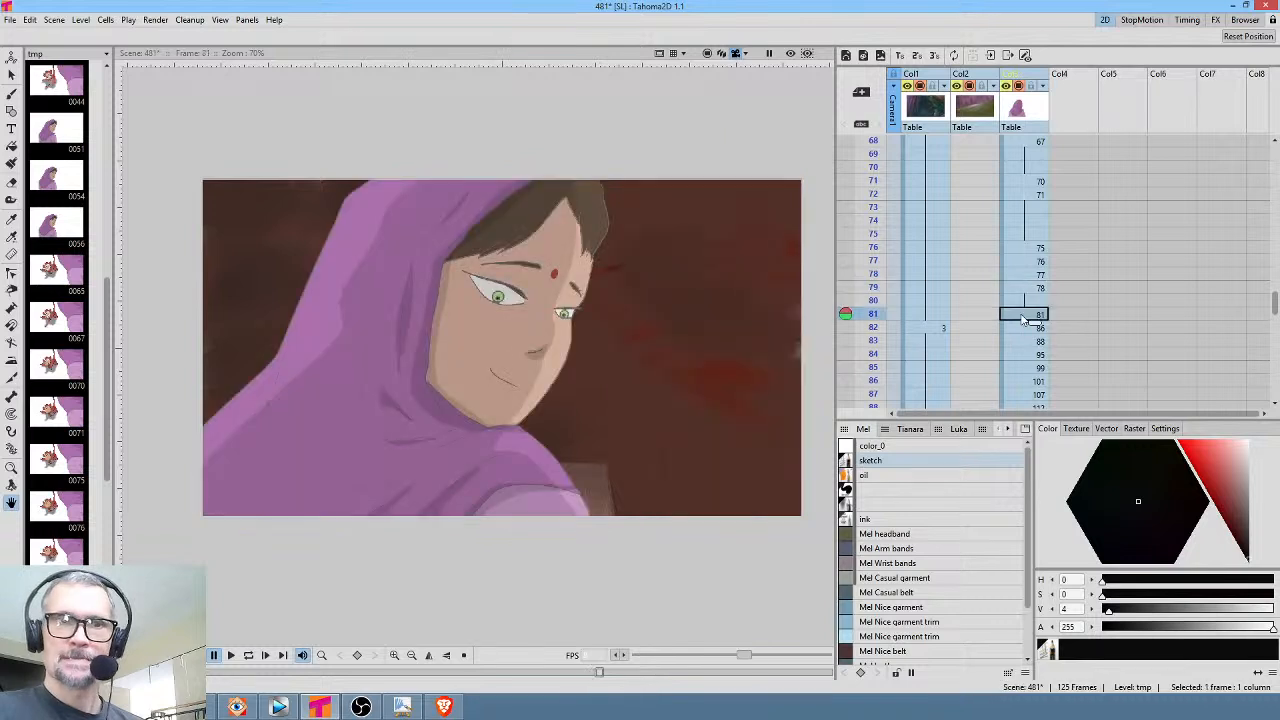
pyautogui.click(1036, 302)
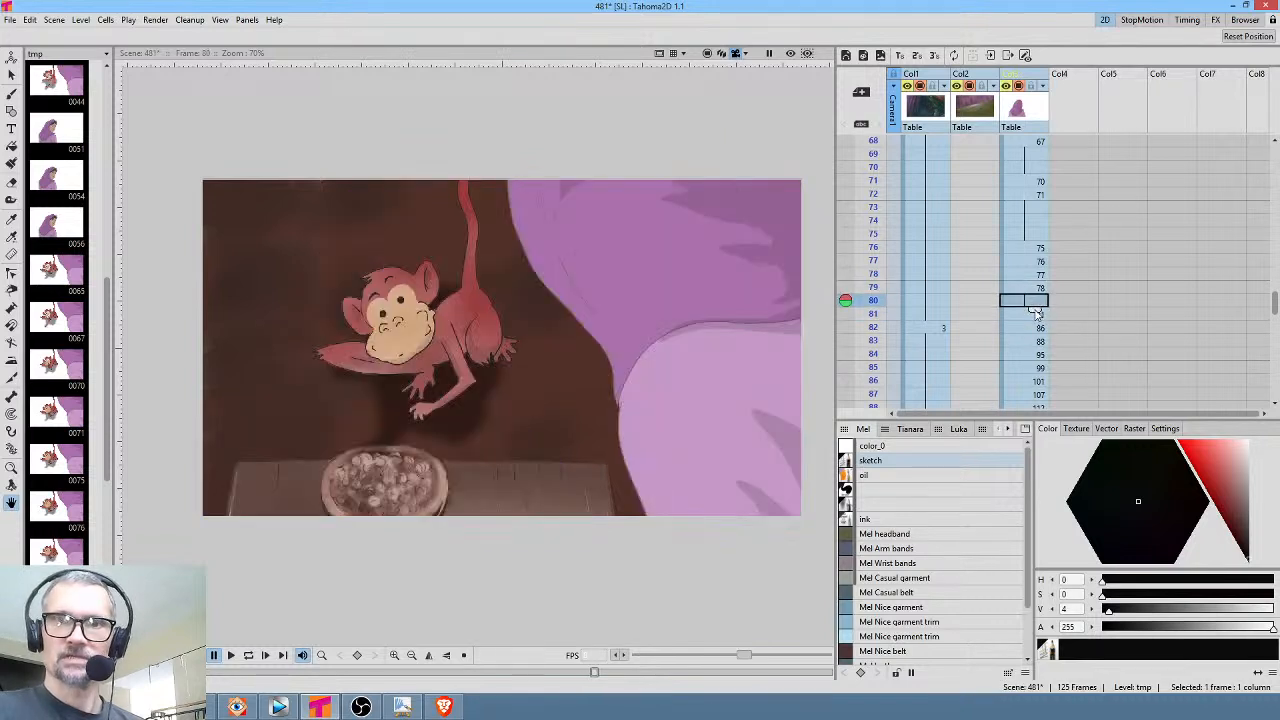
pyautogui.moveTo(1035, 312); pyautogui.dragTo(1035, 326)
pyautogui.click(1033, 328)
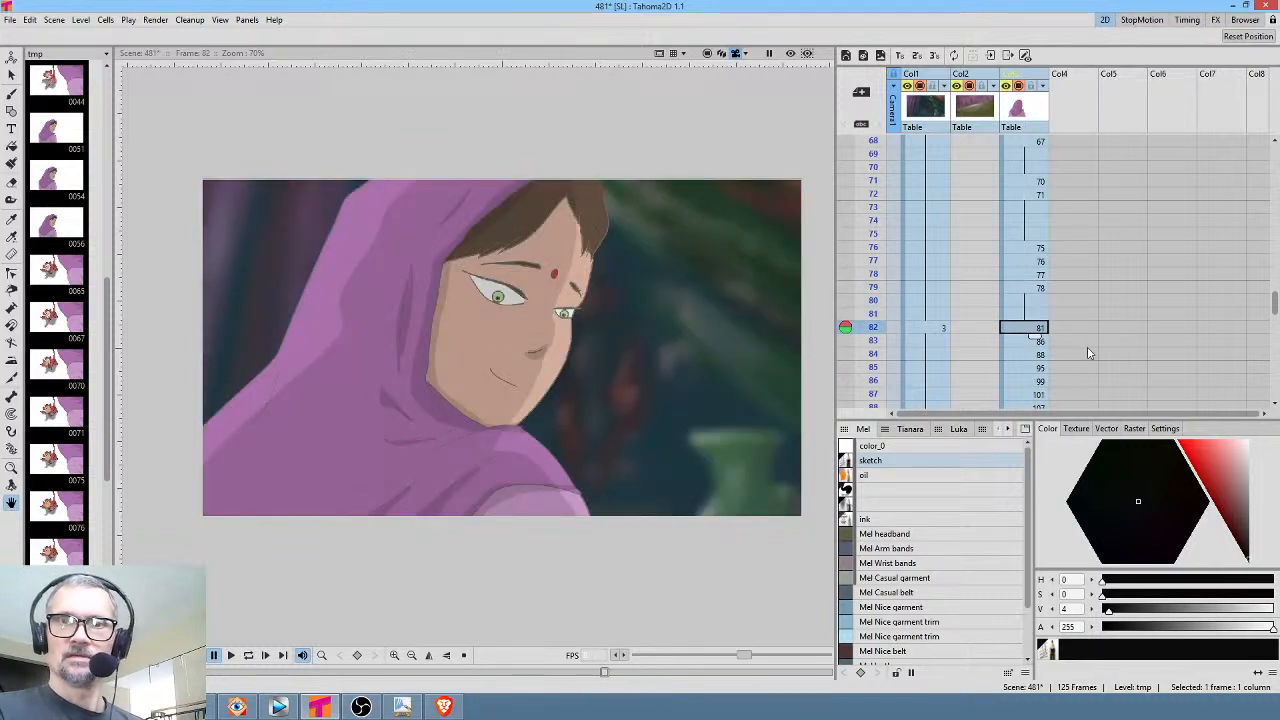
pyautogui.scroll(-3, 1089, 353)
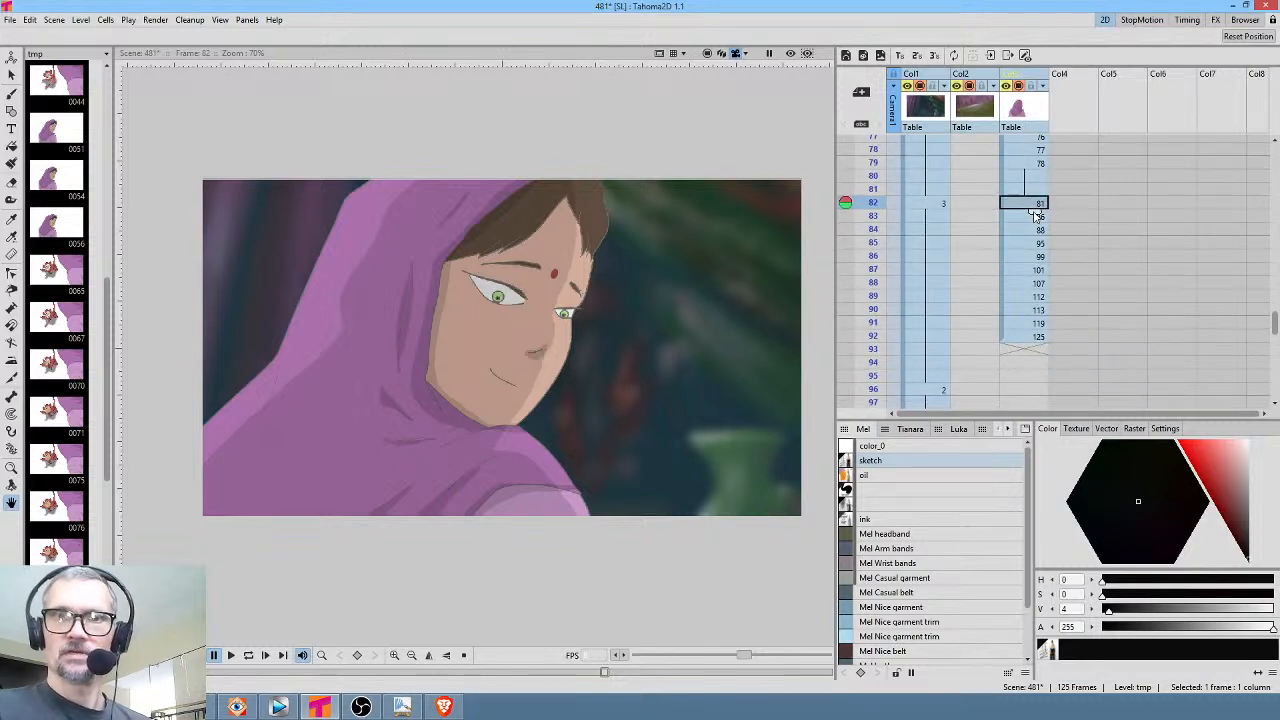
pyautogui.moveTo(1035, 215); pyautogui.dragTo(1030, 277)
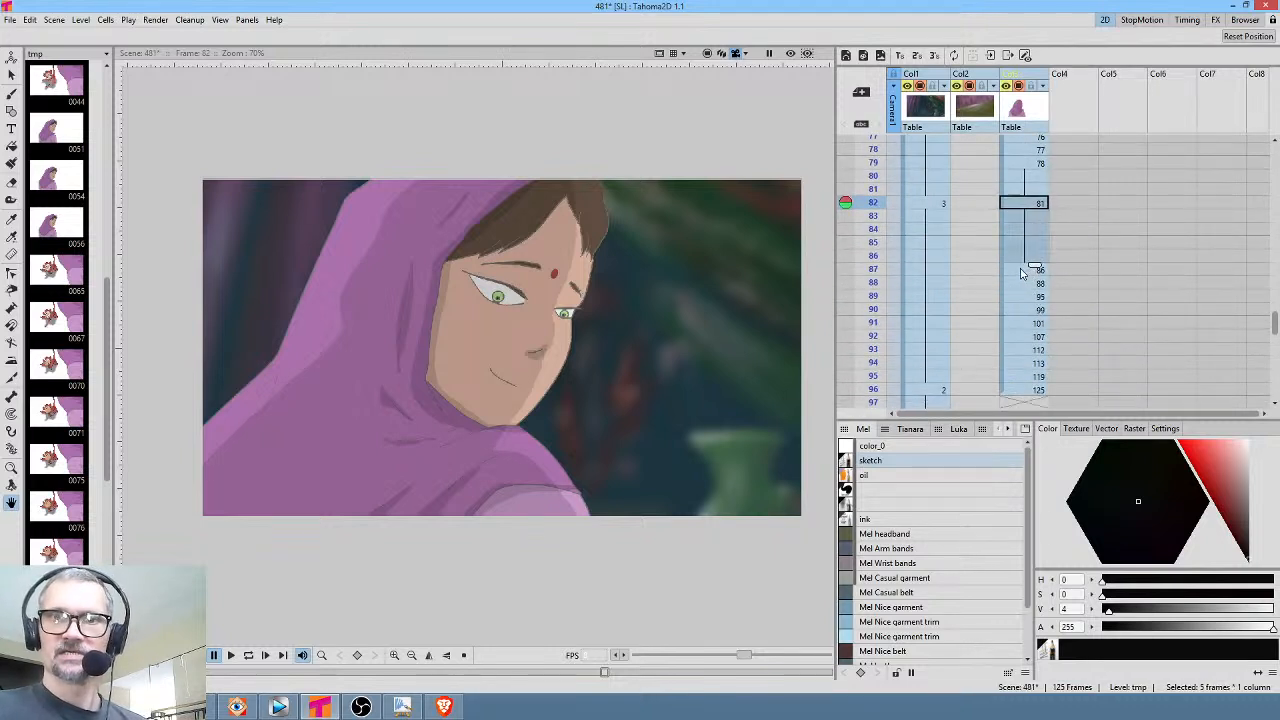
# Extend the holds in the tmp column: drawing 86 through frame 88 and drawing 88 through frame 95
pyautogui.click(1032, 270)
pyautogui.moveTo(1035, 281); pyautogui.dragTo(1035, 389)
pyautogui.click(1028, 297)
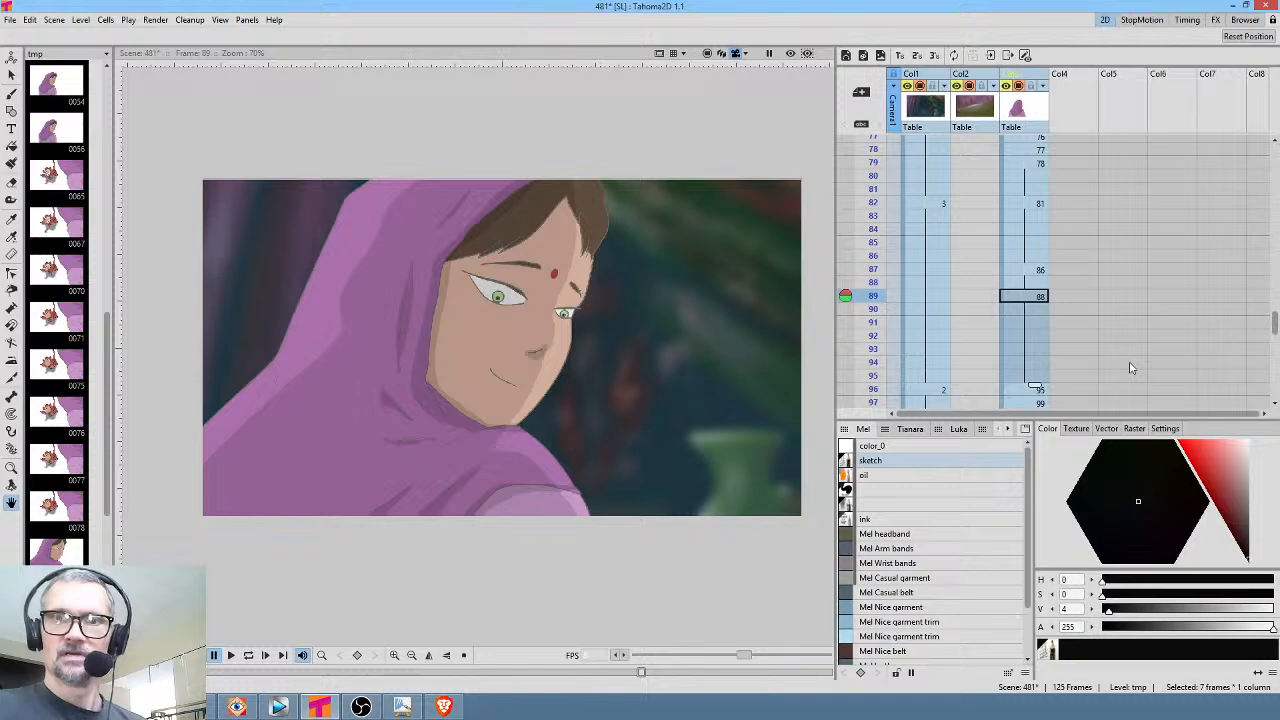
pyautogui.scroll(-4, 1128, 366)
# Extend the holds in the tmp column: drawing 95 through frame 99, drawing 99 through frame 101 and drawing 101 through frame 107
pyautogui.click(1017, 234)
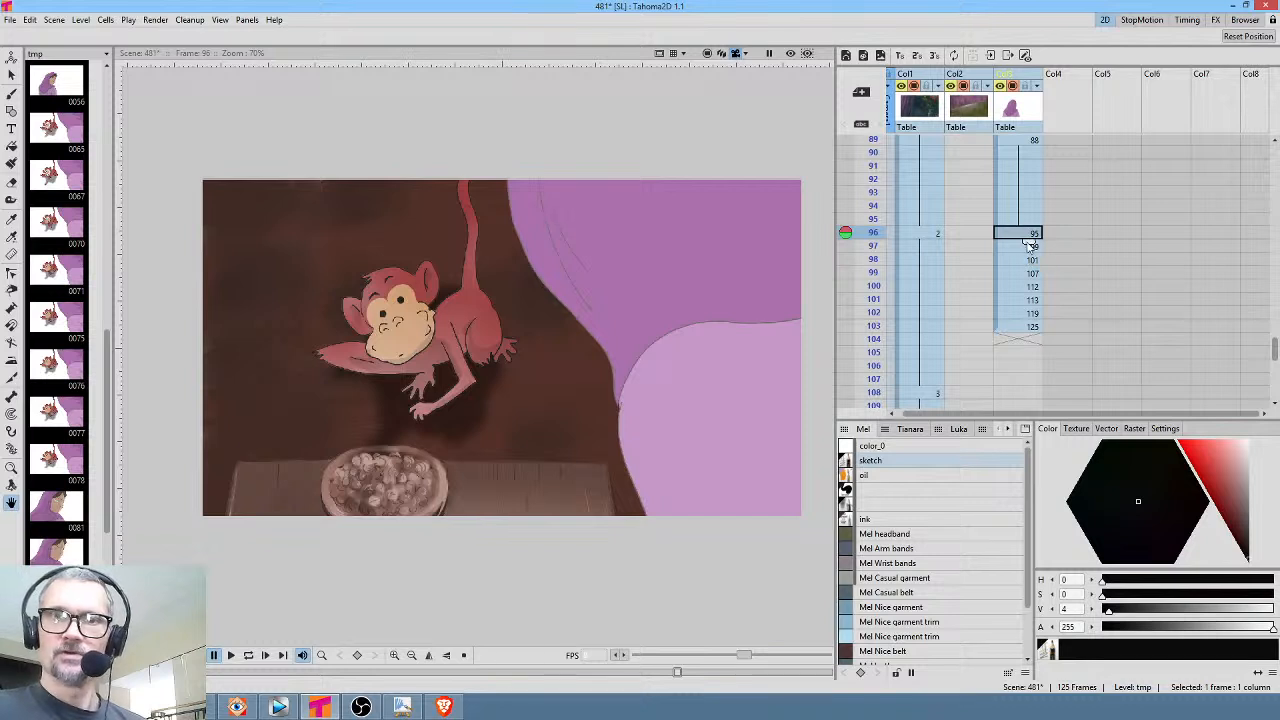
pyautogui.moveTo(1030, 245); pyautogui.dragTo(1028, 252)
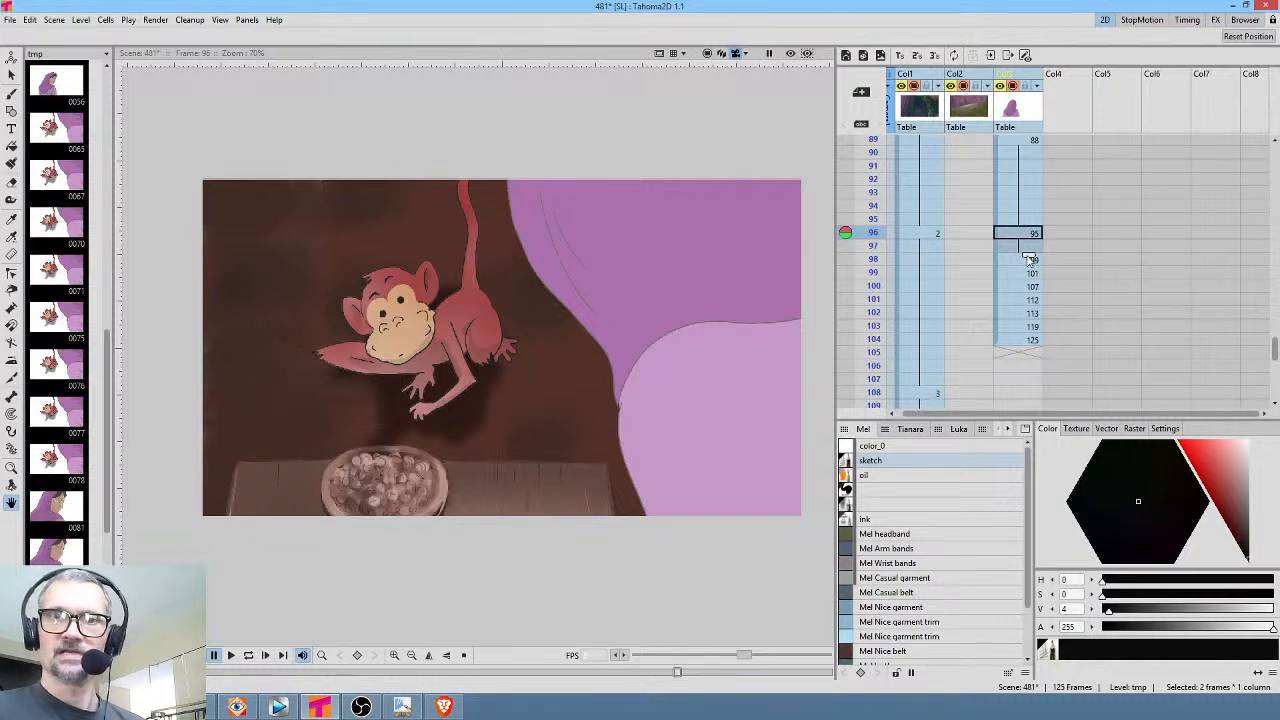
pyautogui.moveTo(1030, 259); pyautogui.dragTo(1026, 288)
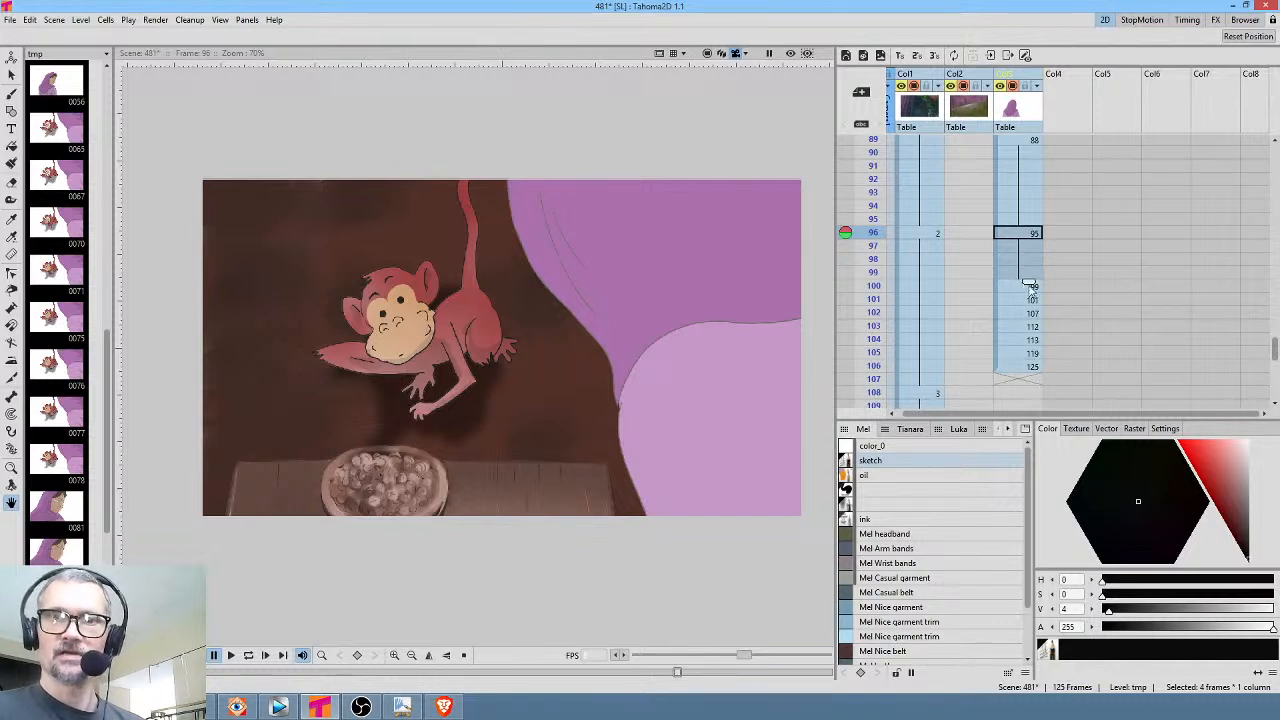
pyautogui.click(1027, 292)
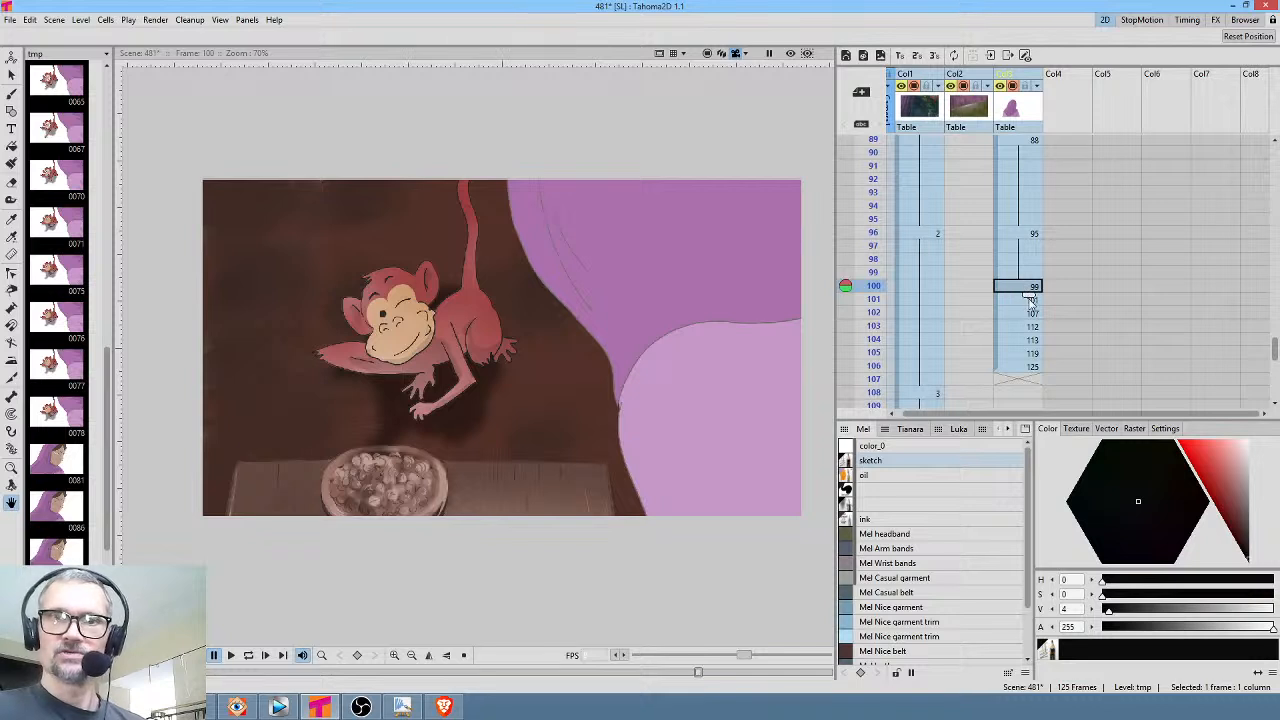
pyautogui.moveTo(1028, 295); pyautogui.dragTo(1020, 398)
pyautogui.click(1028, 314)
pyautogui.scroll(-5, 1030, 300)
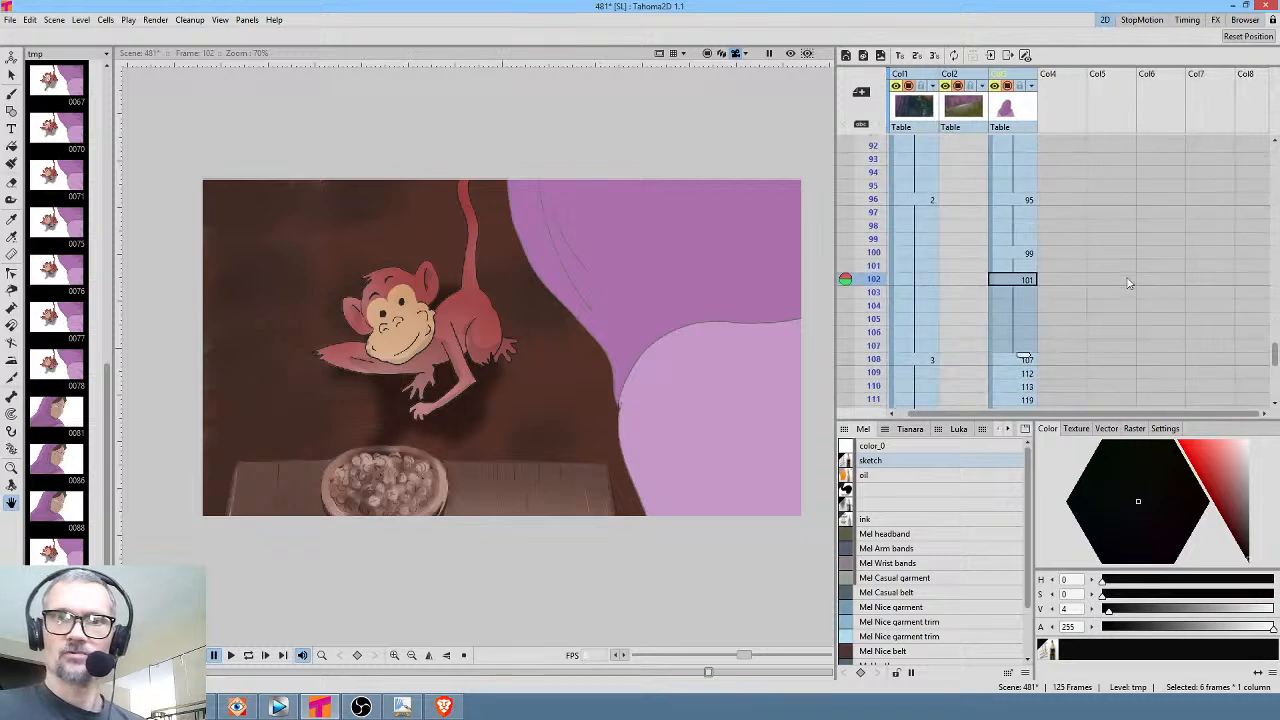
# Extend the hold of drawing 107 through frame 112 and of drawing 113 through frame 119
pyautogui.click(1020, 200)
pyautogui.scroll(-1, 1036, 222)
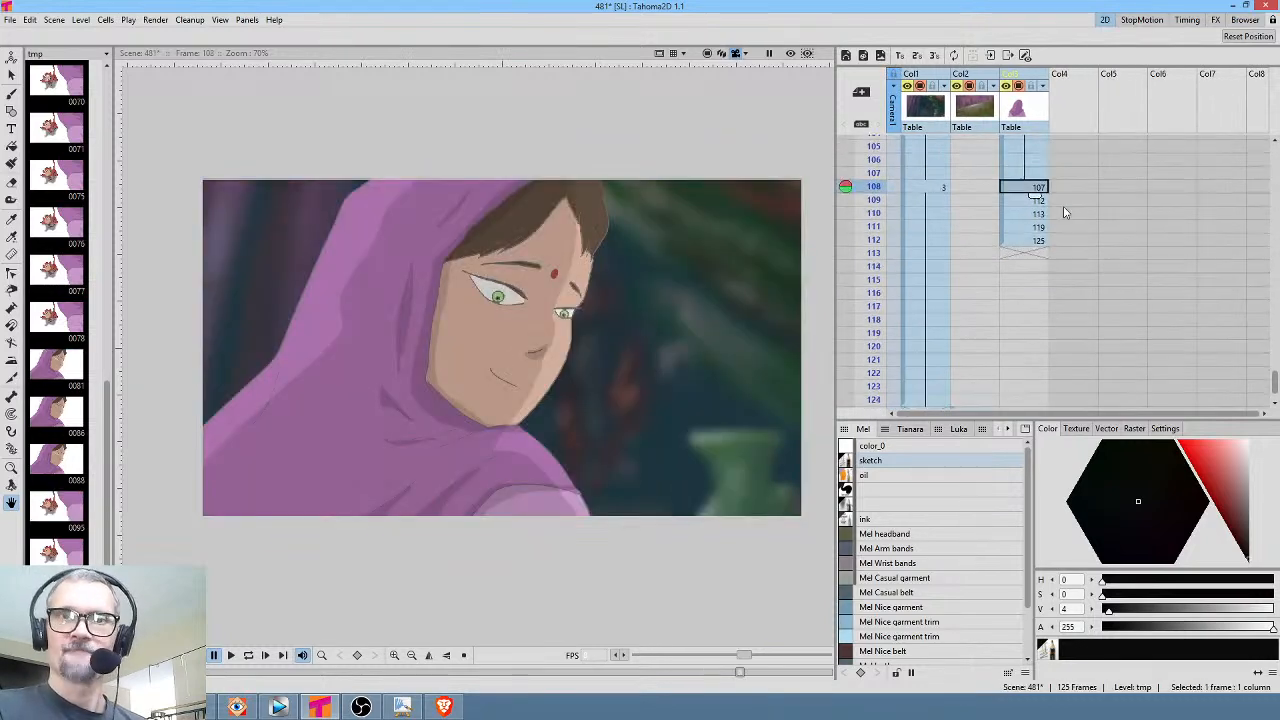
pyautogui.moveTo(1037, 199); pyautogui.dragTo(1036, 250)
pyautogui.click(1036, 250)
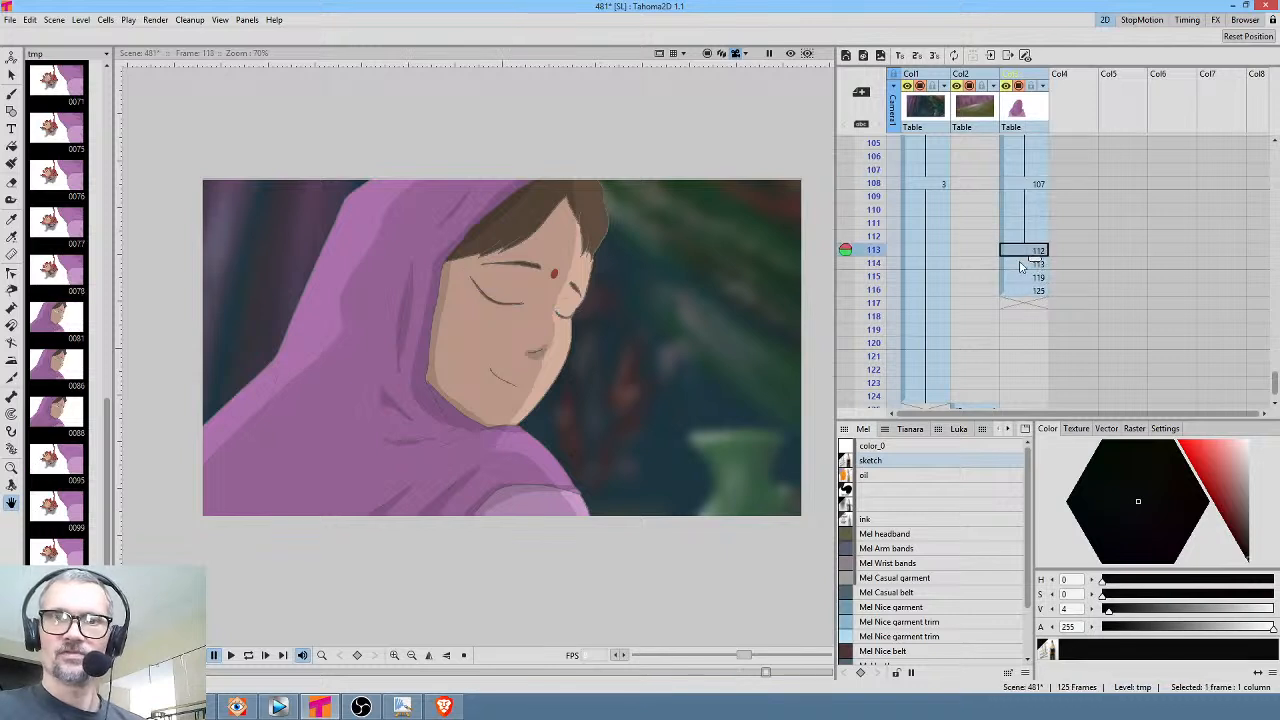
pyautogui.click(1022, 264)
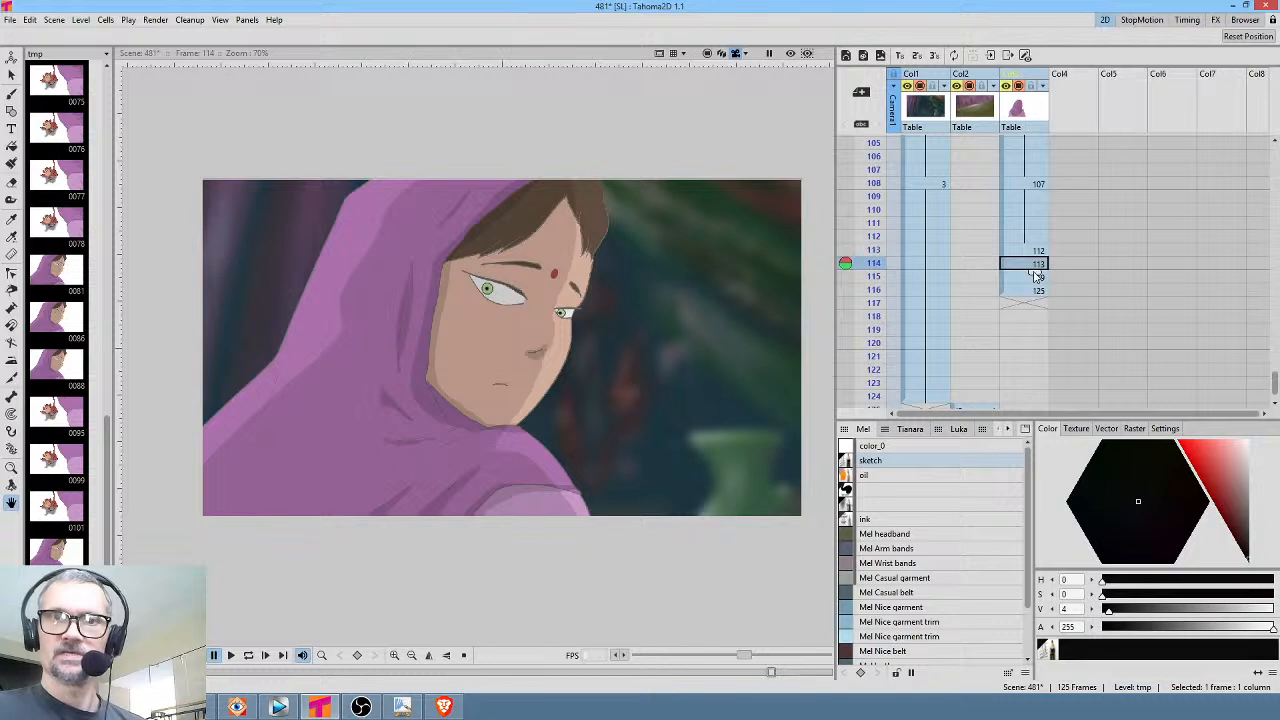
pyautogui.moveTo(1037, 278); pyautogui.dragTo(1041, 348)
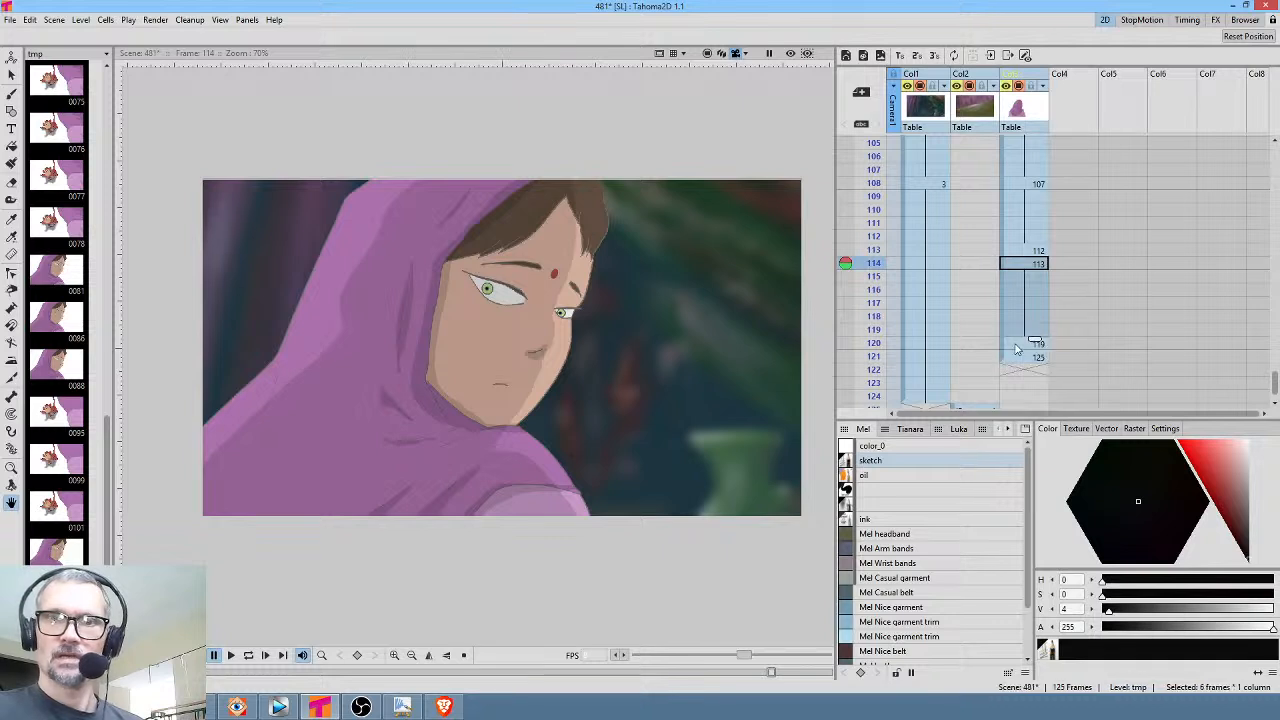
# Extend the hold of drawing 119 through frame 124 and save the scene with all its levels
pyautogui.click(1020, 343)
pyautogui.scroll(-4, 1080, 341)
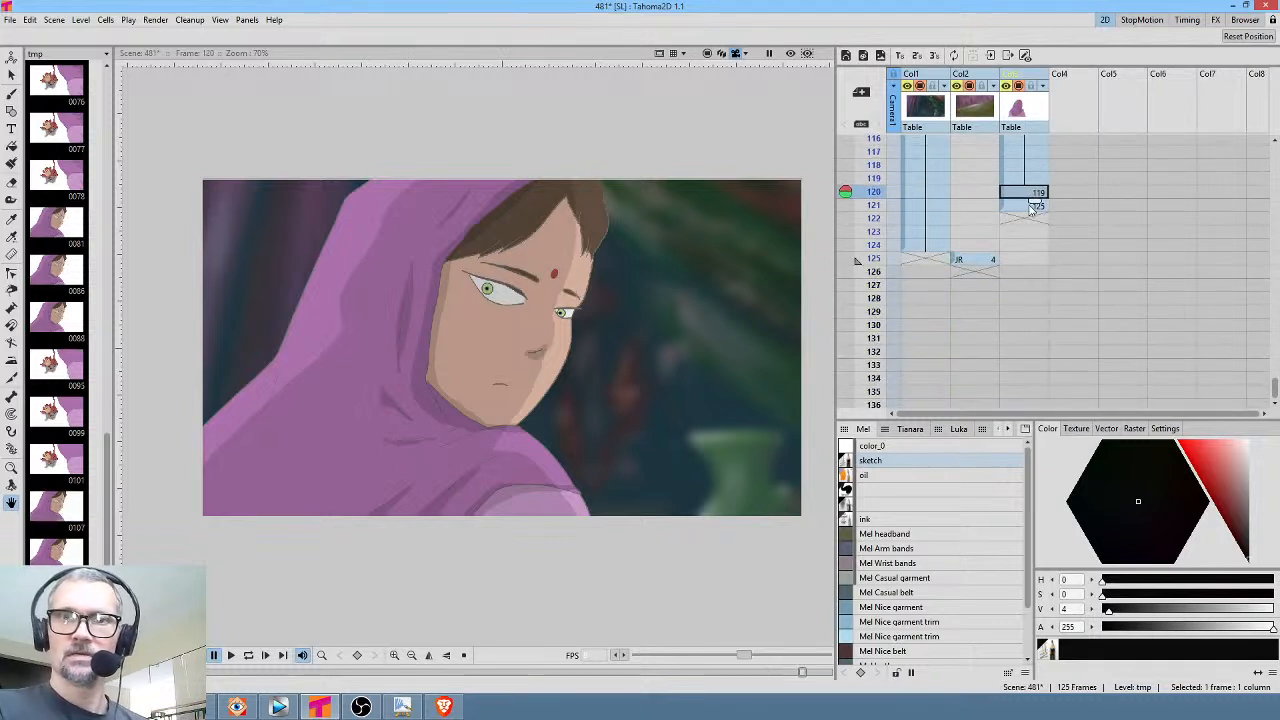
pyautogui.moveTo(1037, 204); pyautogui.dragTo(1033, 262)
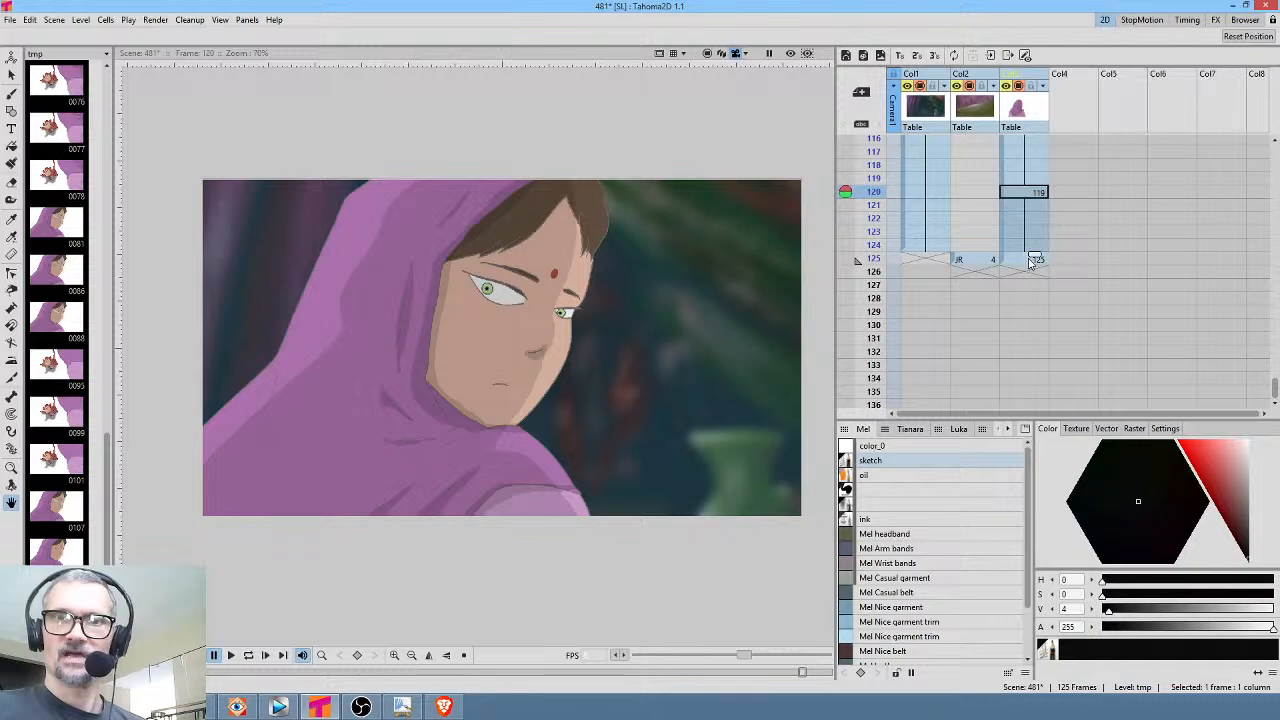
pyautogui.click(1033, 260)
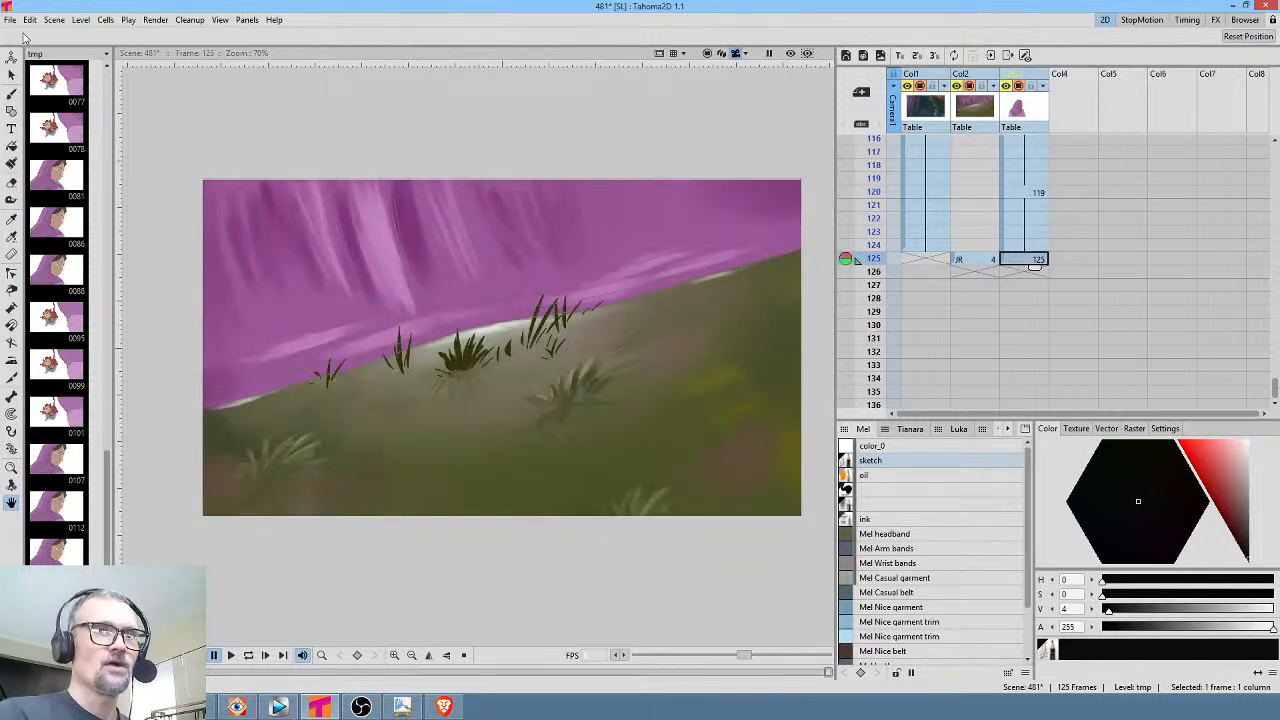
pyautogui.click(10, 20)
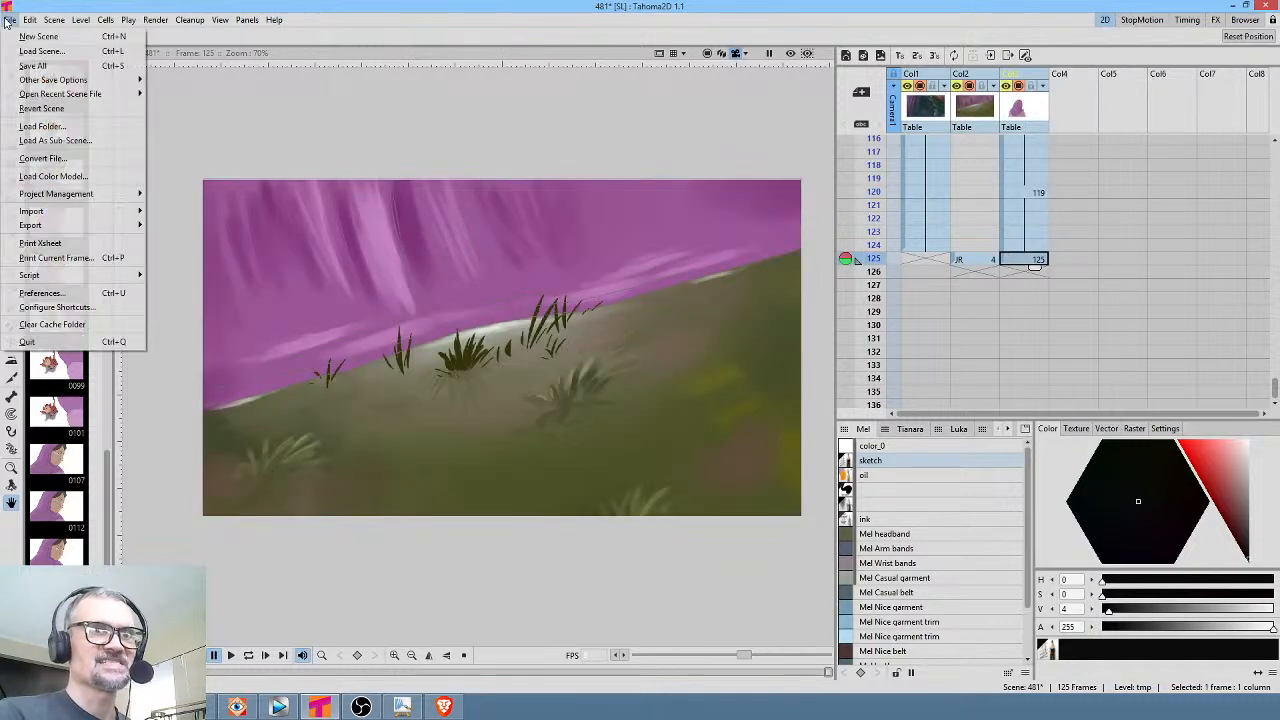
pyautogui.click(31, 66)
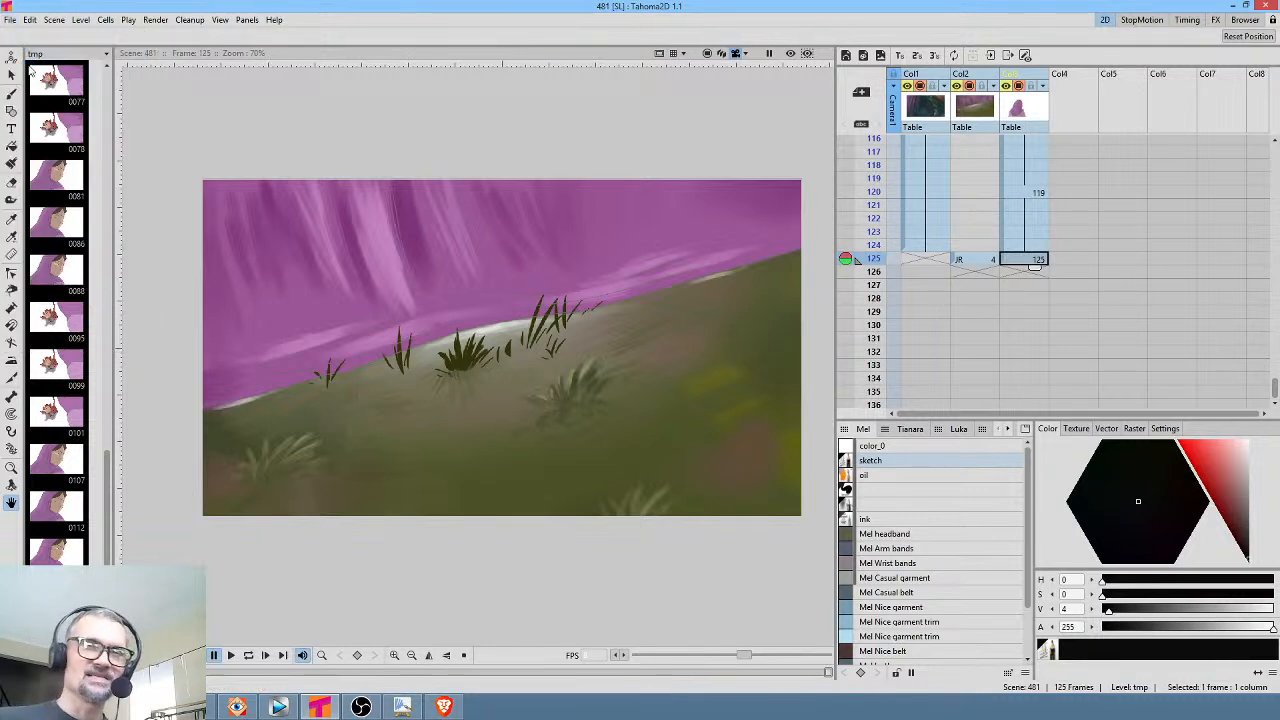
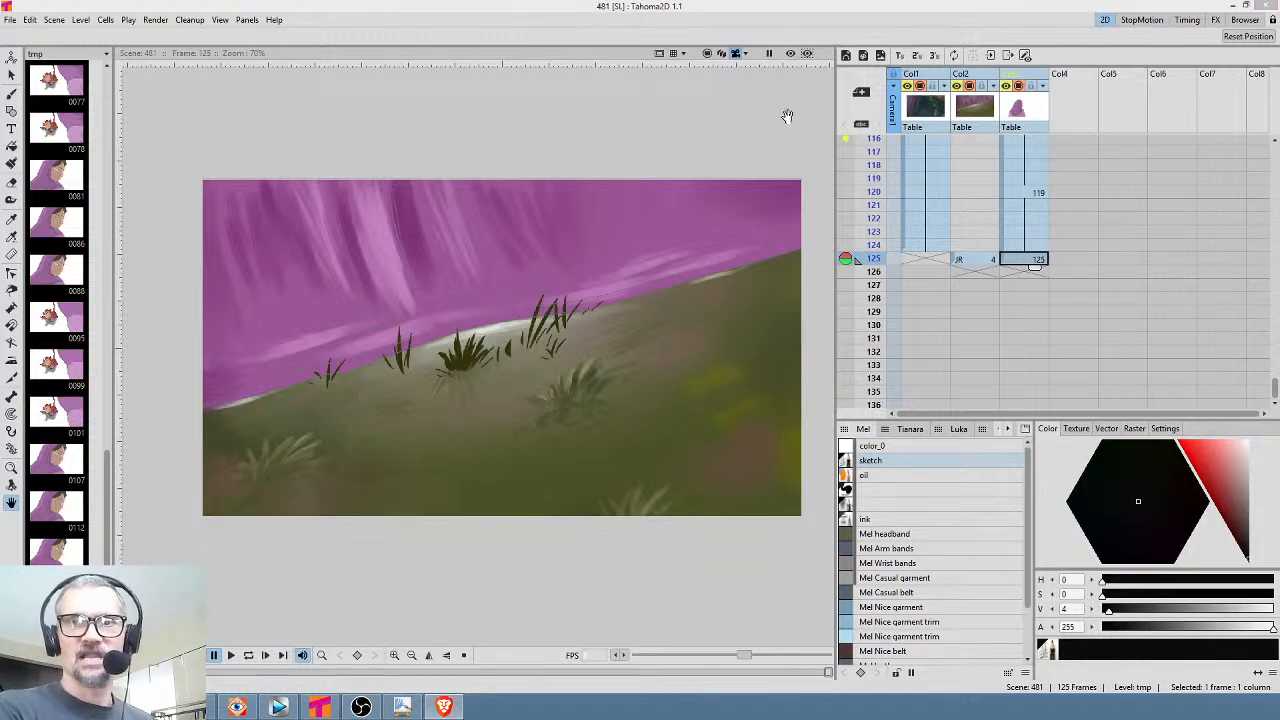
# Move the frame 125 cells into separate columns: tmp drawing 125 to Col5 and JR background 4 to Col4
pyautogui.click(976, 262)
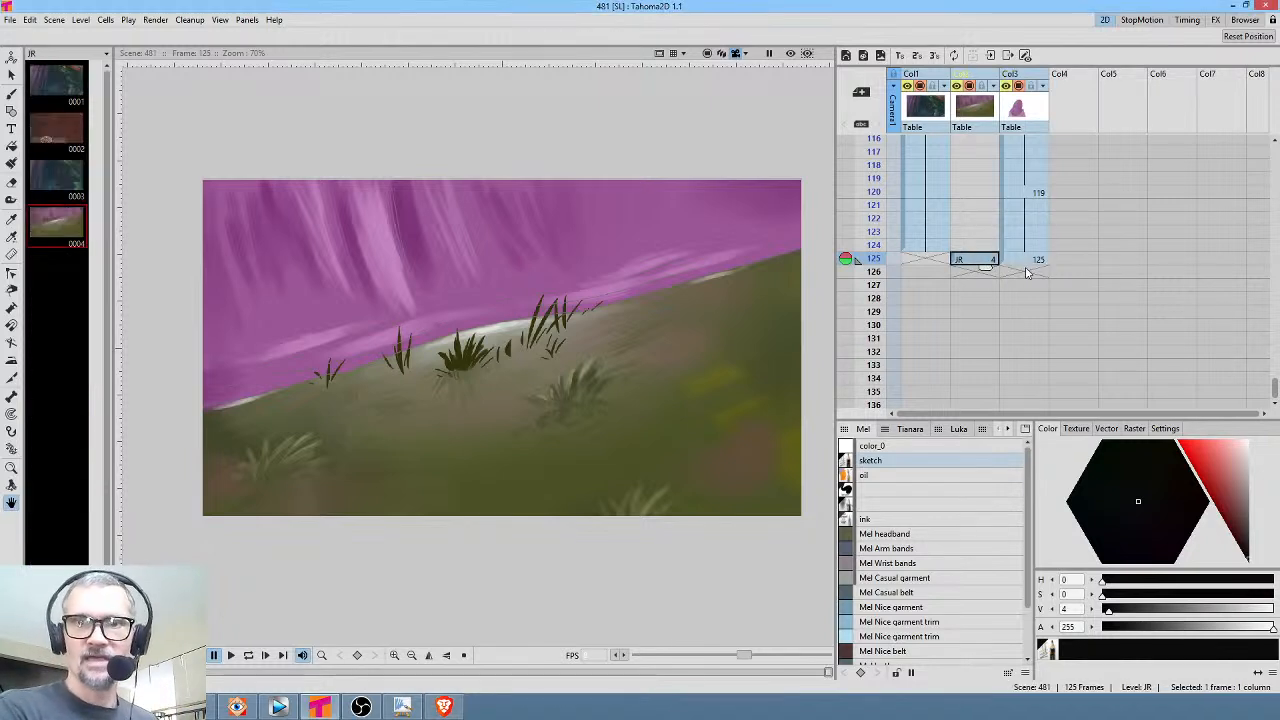
pyautogui.click(1030, 262)
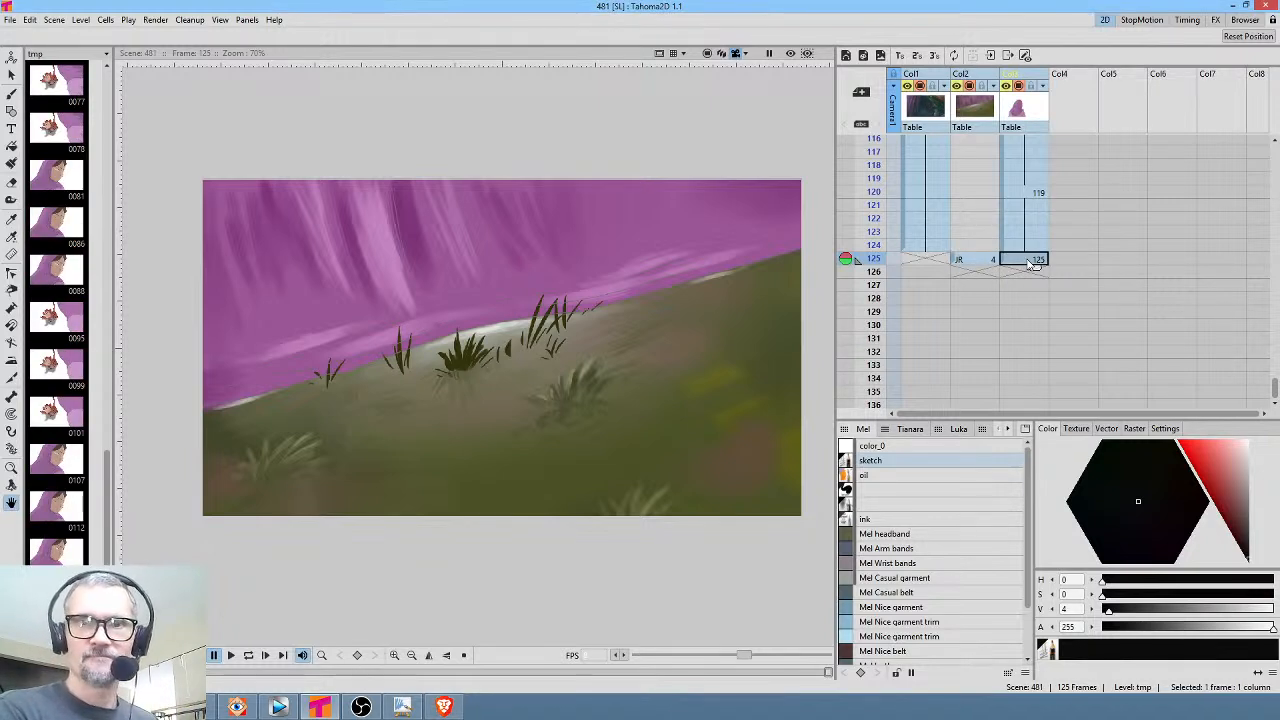
pyautogui.click(1019, 86)
pyautogui.click(1020, 87)
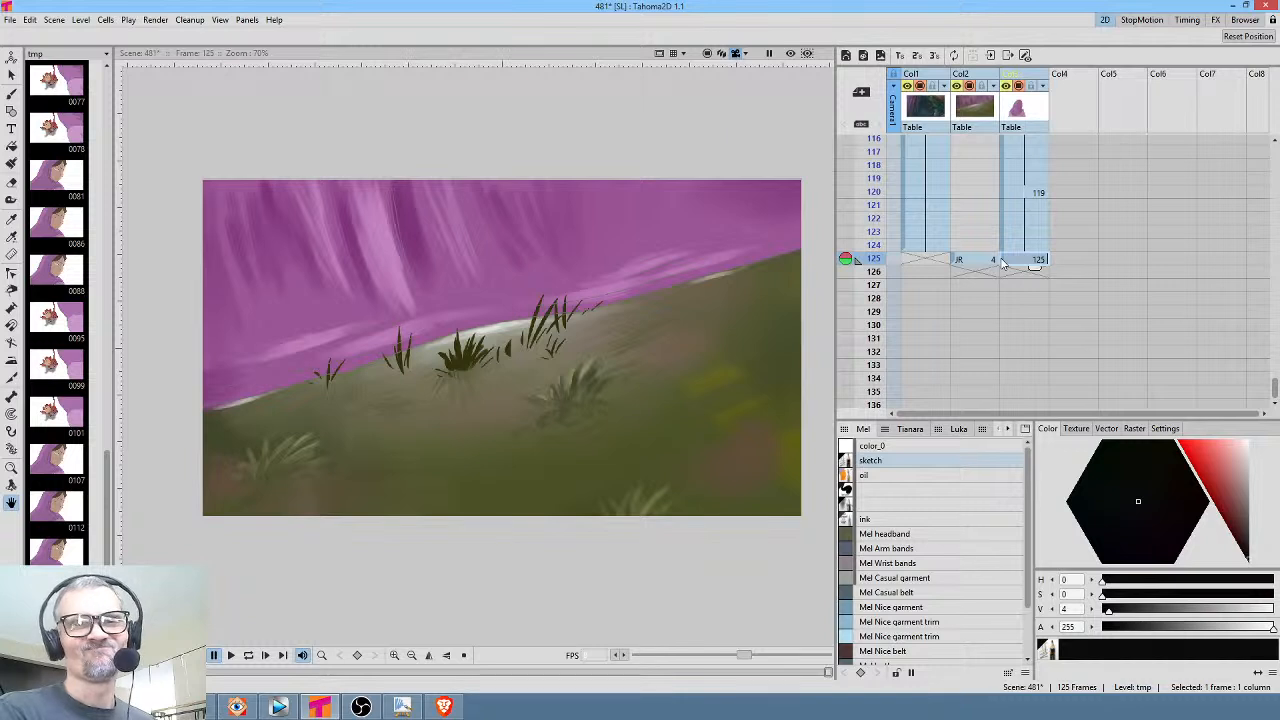
pyautogui.moveTo(1003, 262); pyautogui.dragTo(1101, 262)
pyautogui.click(968, 266)
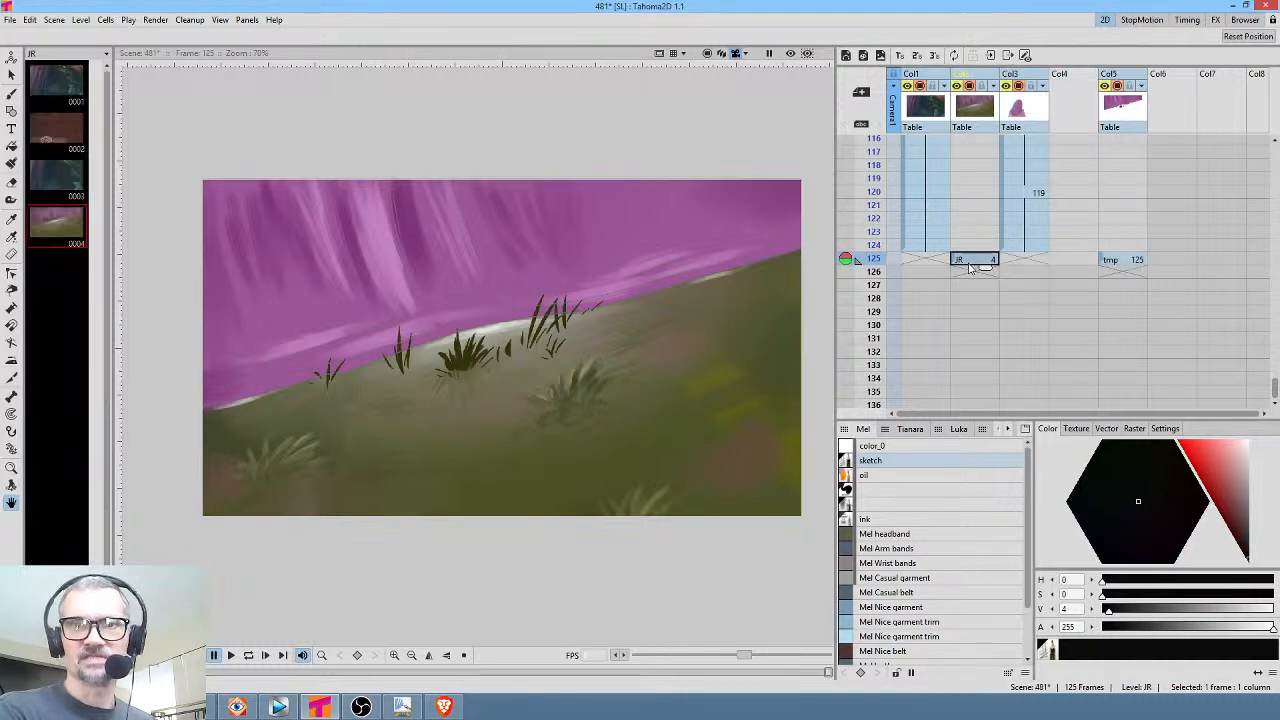
pyautogui.moveTo(955, 262); pyautogui.dragTo(1055, 262)
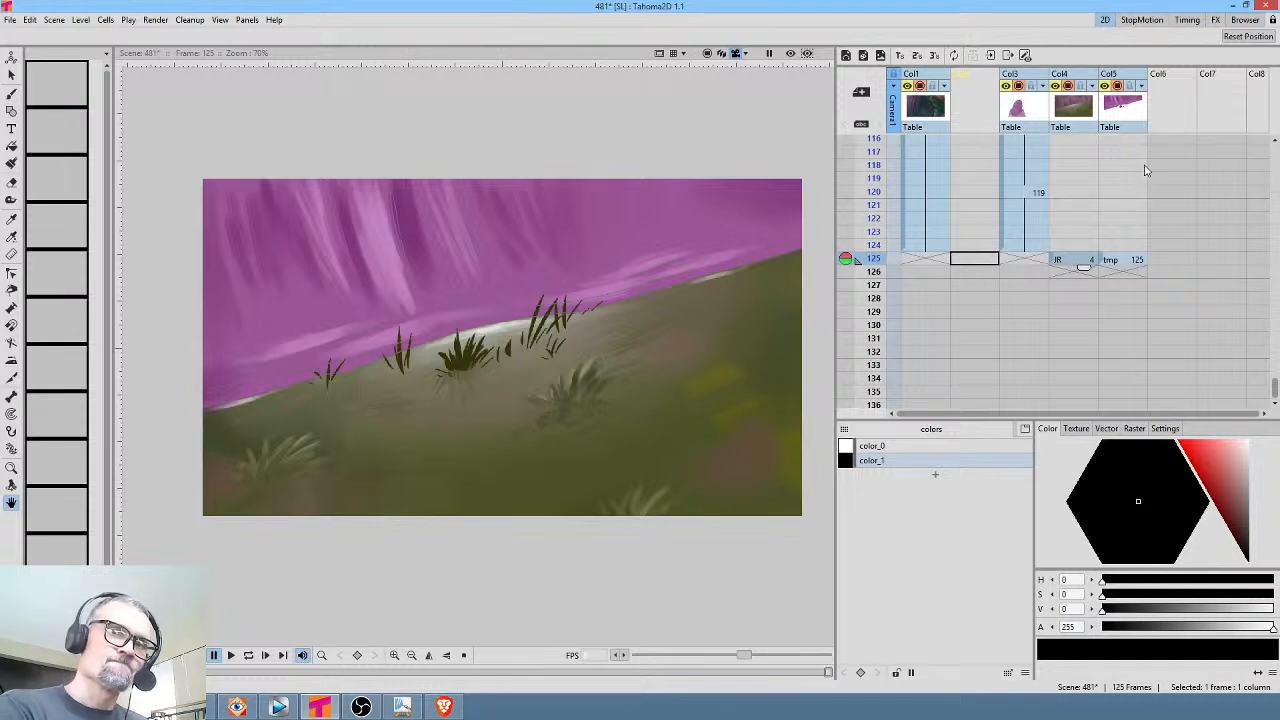
# Extend the JR 4 and tmp 125 cells together through frame 142 and save the scene
pyautogui.scroll(2, 1068, 217)
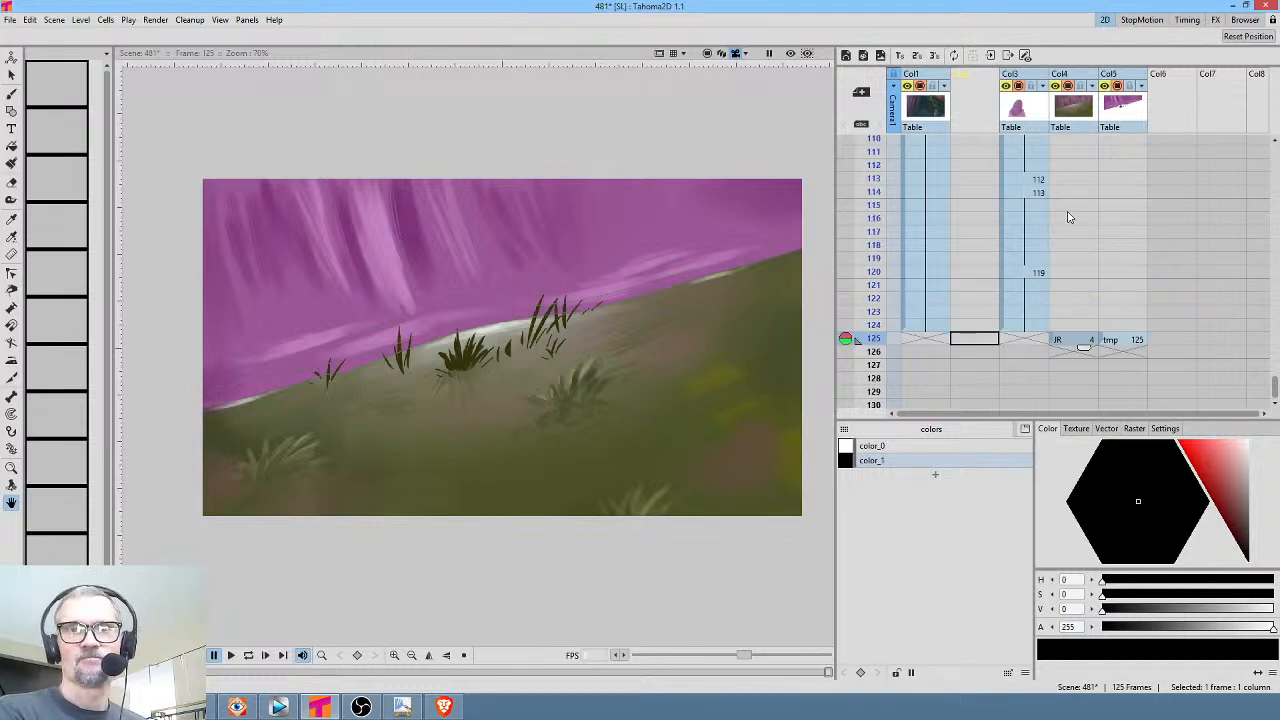
pyautogui.scroll(-4, 1072, 210)
pyautogui.click(1081, 183)
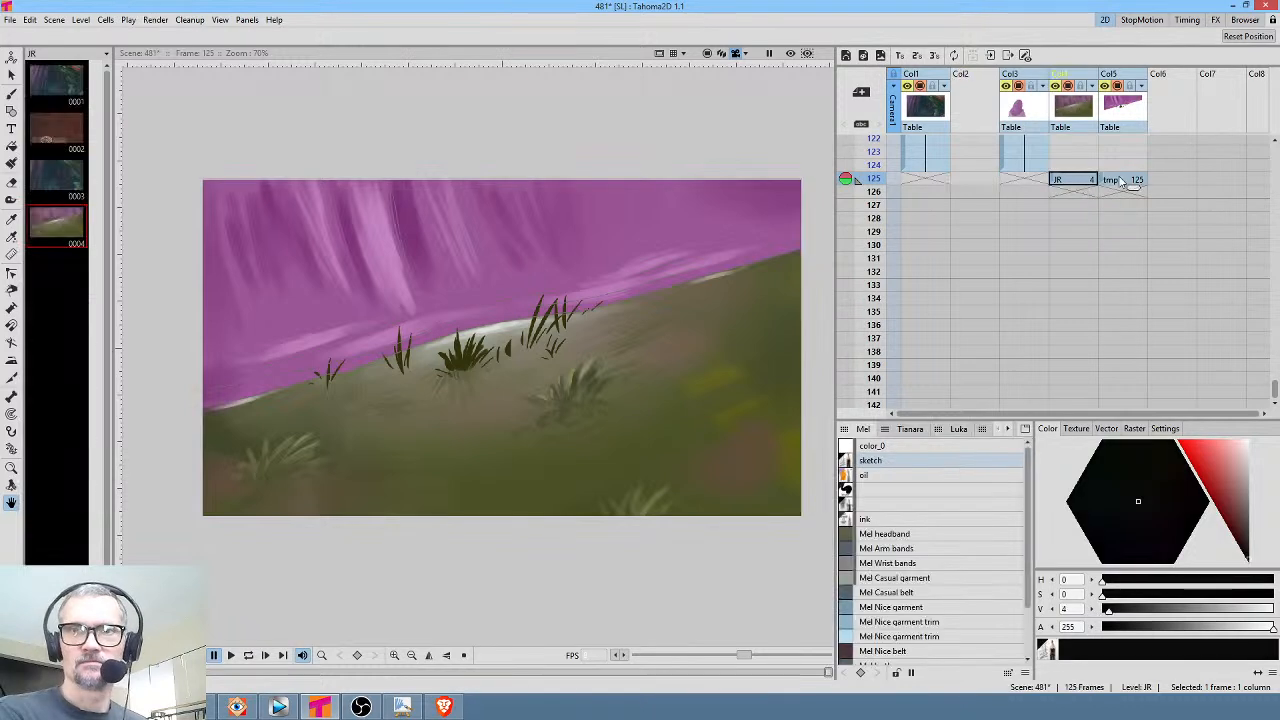
pyautogui.moveTo(1133, 188); pyautogui.dragTo(1148, 368)
pyautogui.scroll(4, 1108, 184)
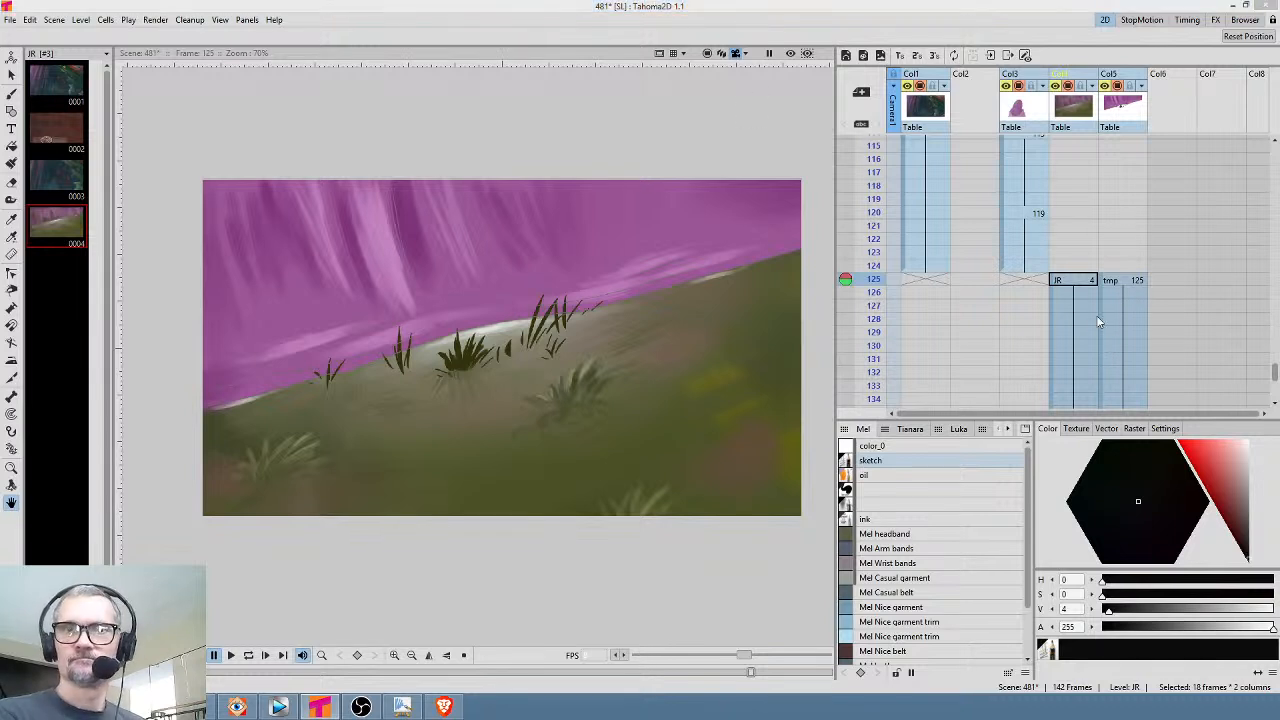
pyautogui.click(1087, 289)
pyautogui.scroll(-4, 1090, 295)
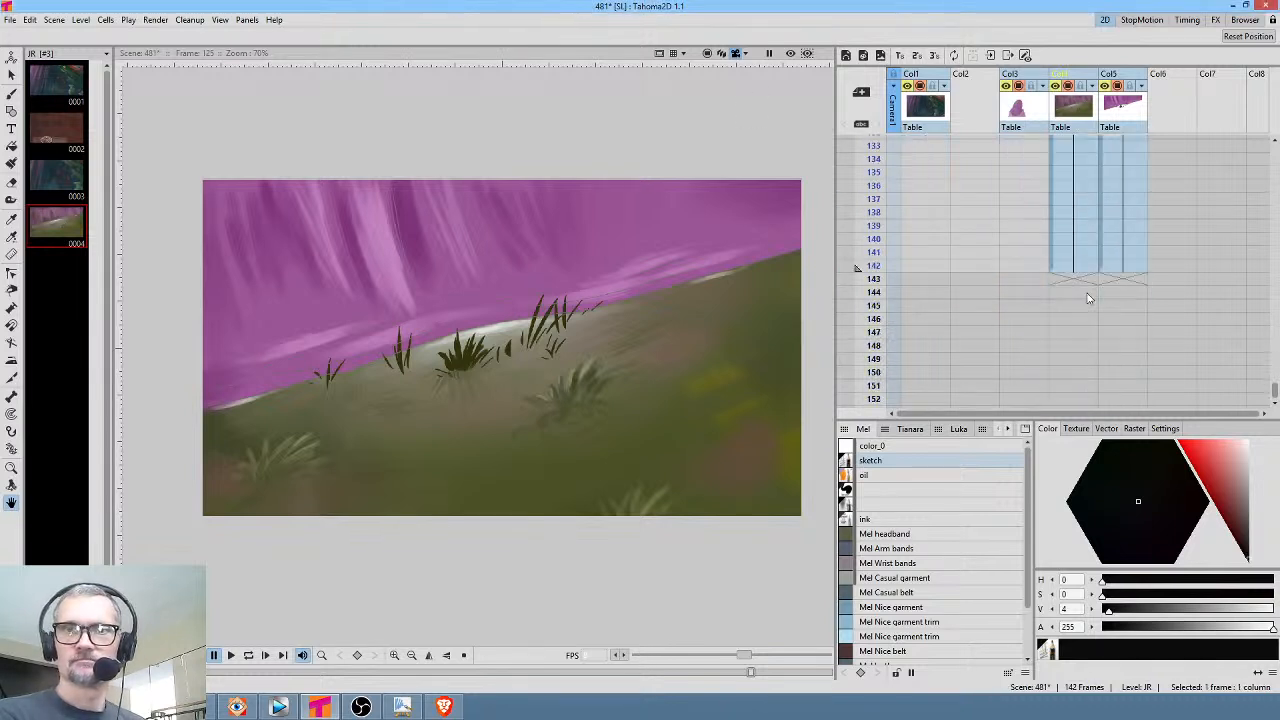
pyautogui.scroll(20, 1090, 297)
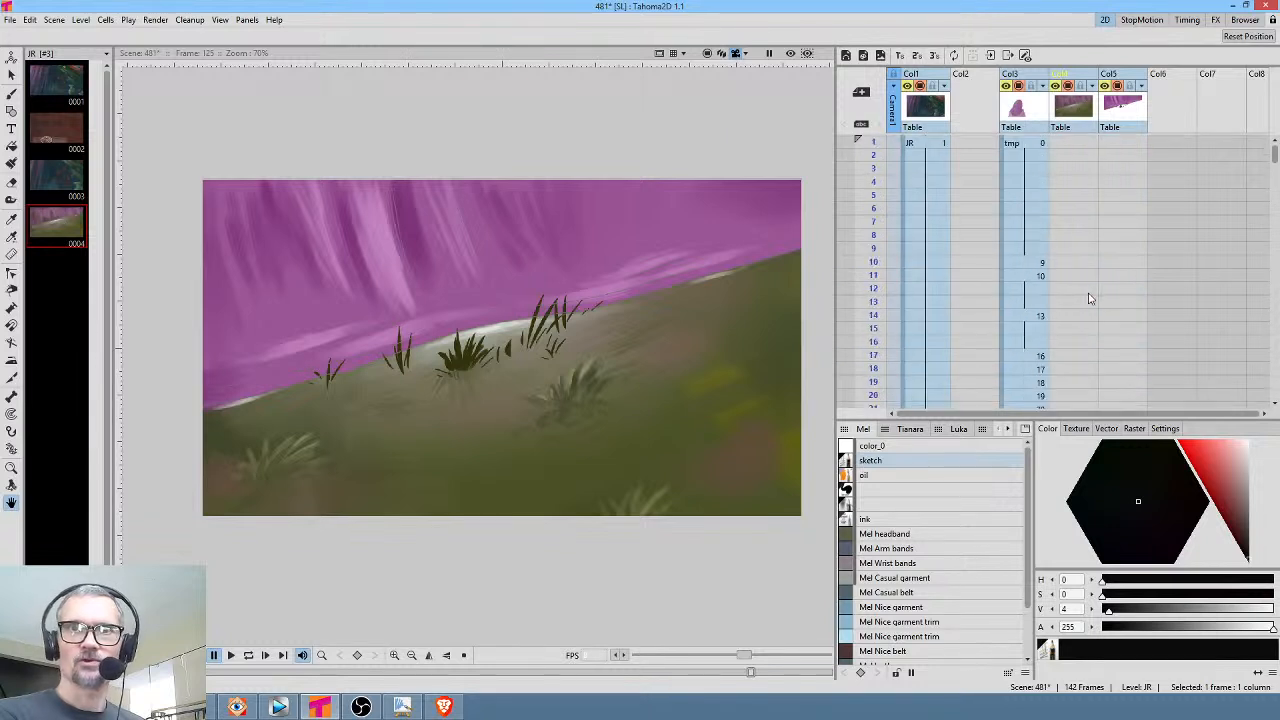
pyautogui.click(9, 19)
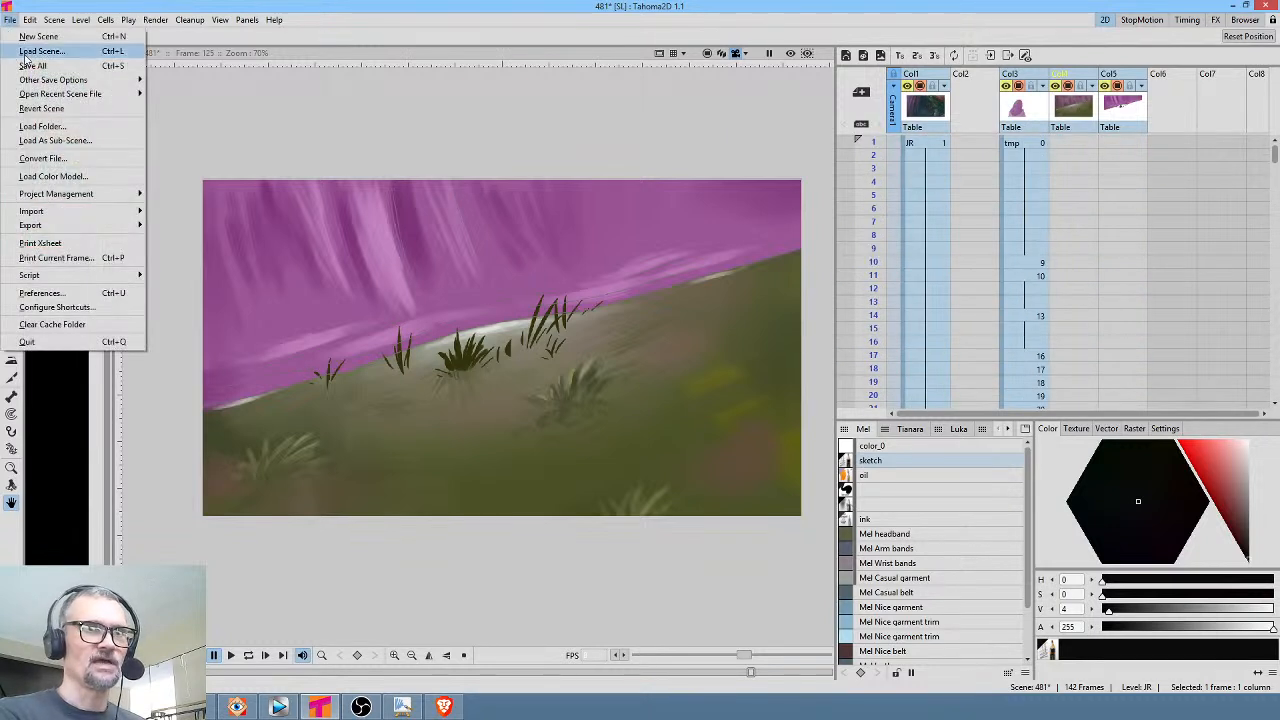
pyautogui.click(28, 65)
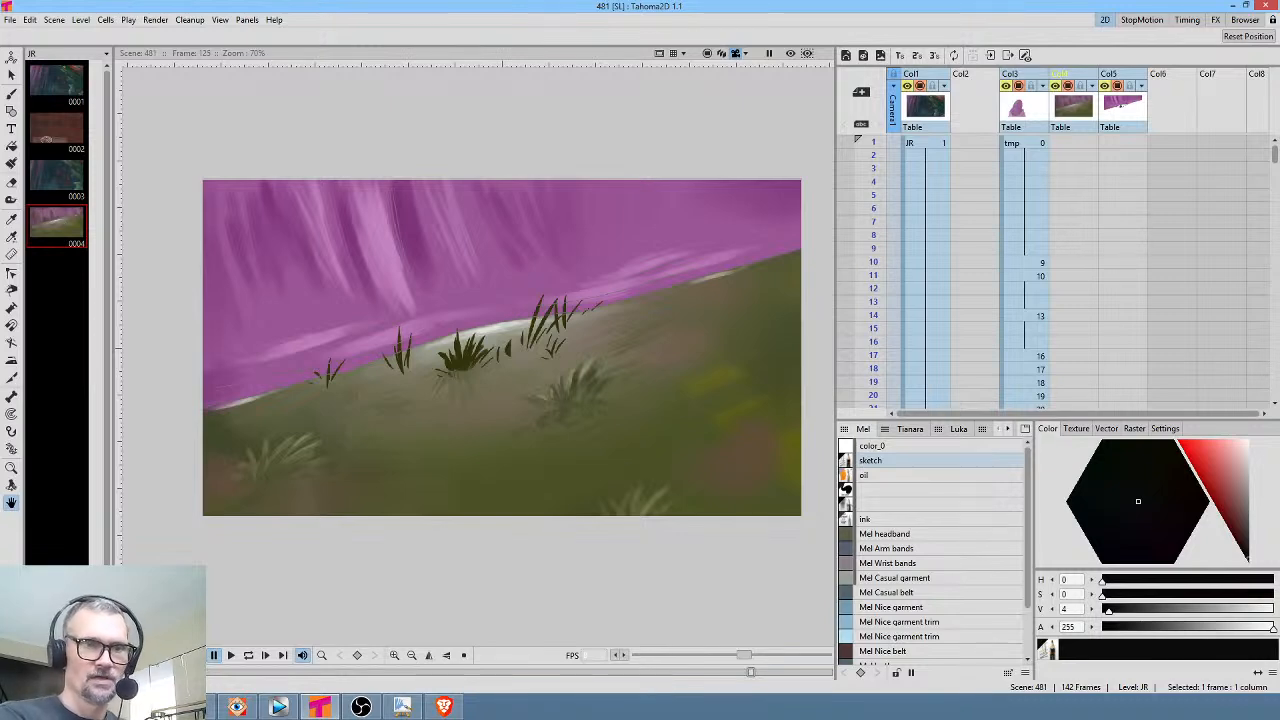
# Switch to Krita, save the -481.kra document and close it
pyautogui.click(197, 706)
pyautogui.click(63, 38)
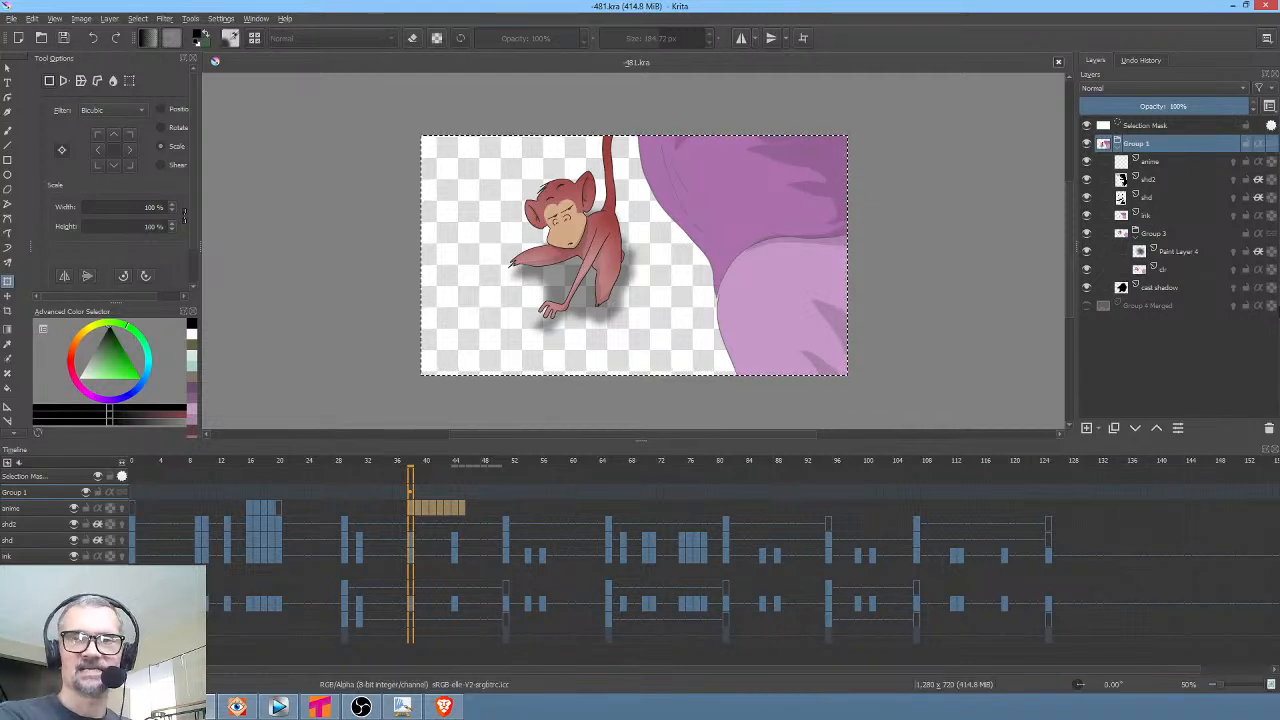
pyautogui.click(1058, 63)
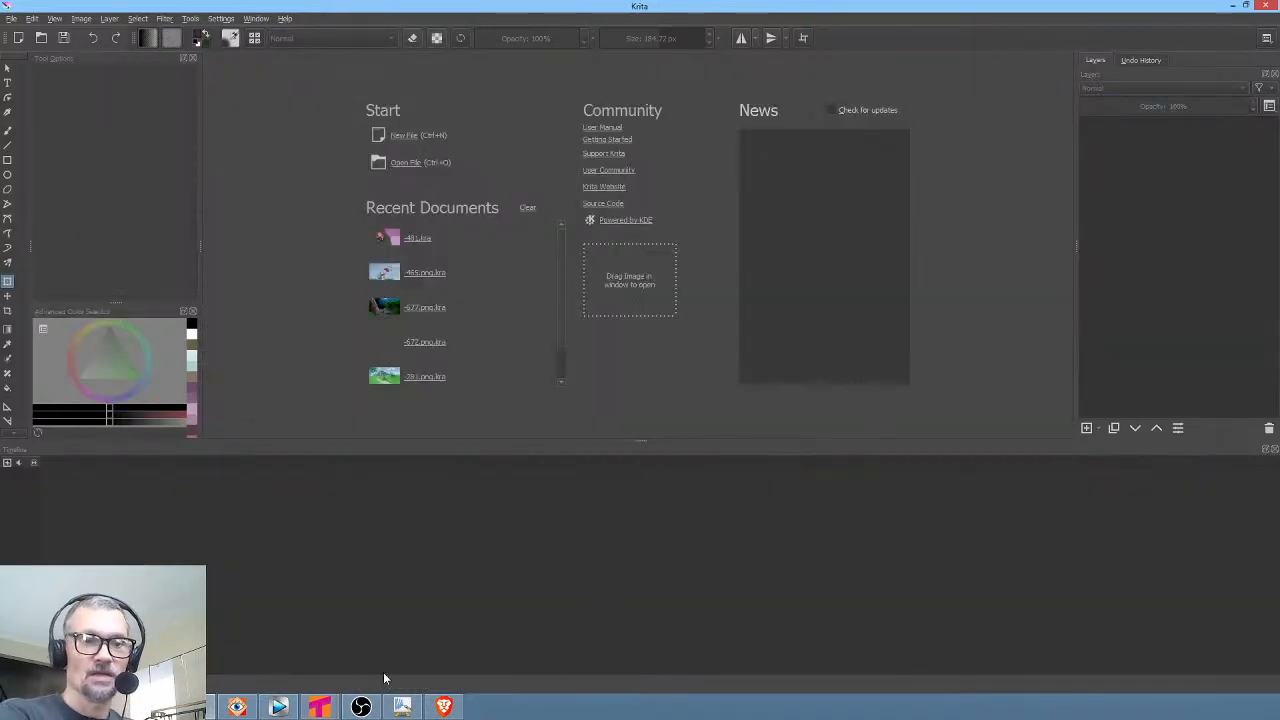
# Switch back to Tahoma2D, play the scene from the start to check its timing, stop it and return to frame 1
pyautogui.click(322, 702)
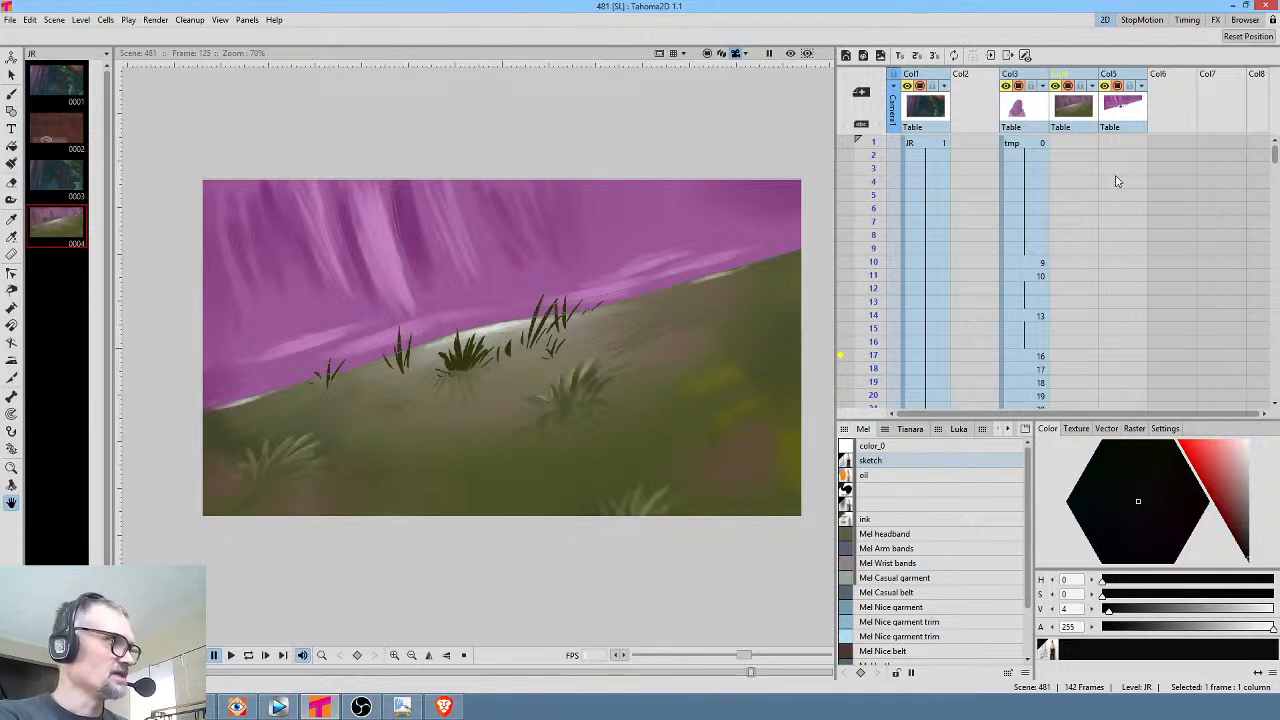
pyautogui.hotkey('alt', ',')
pyautogui.press('l')
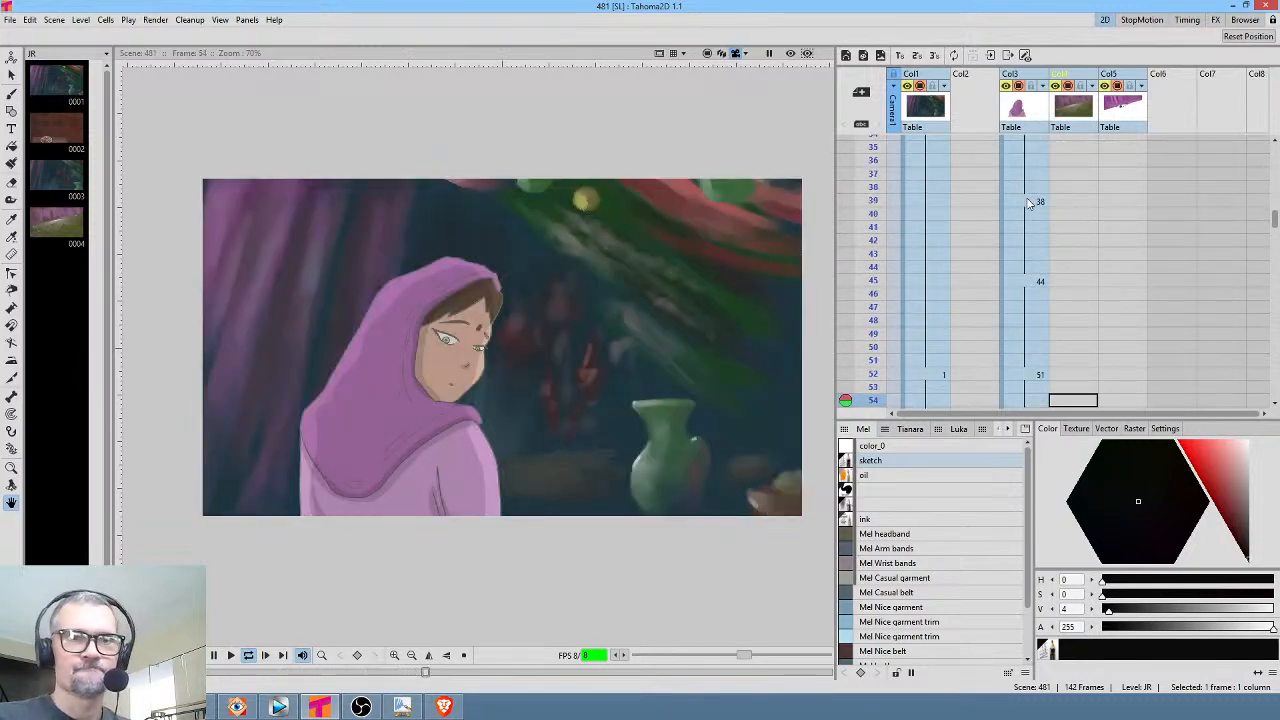
pyautogui.press('space')
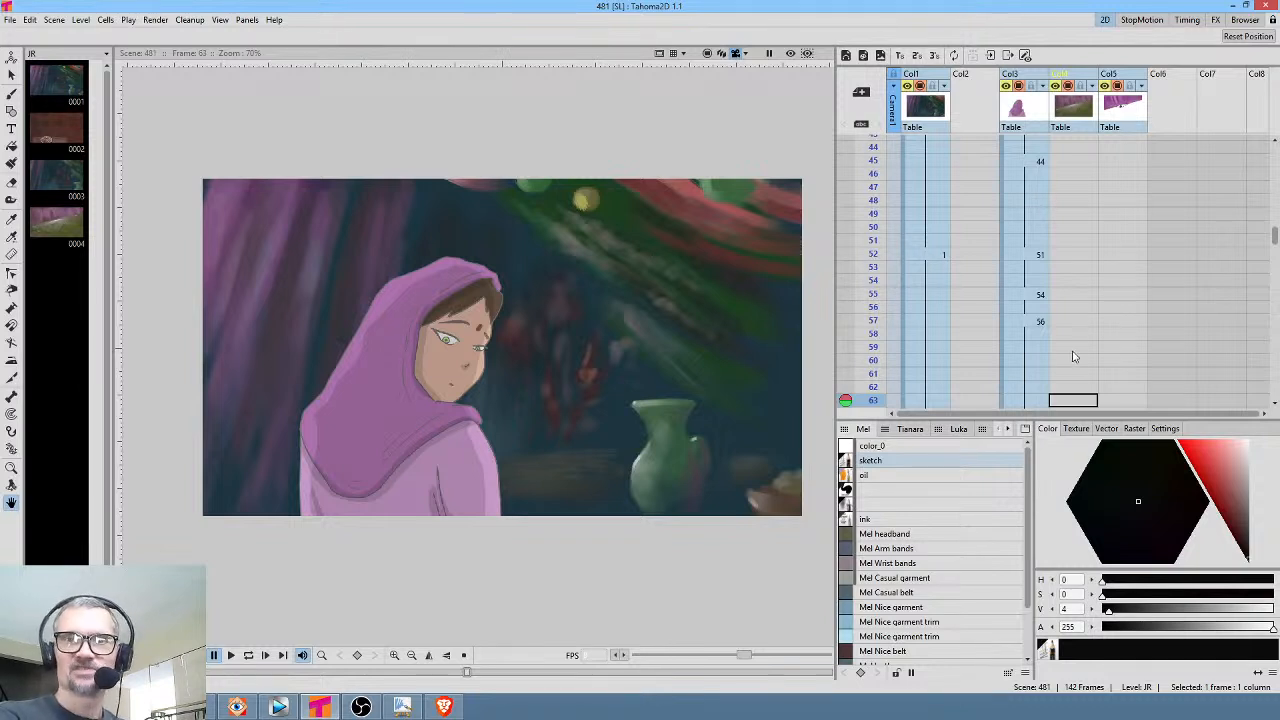
pyautogui.scroll(5, 1036, 240)
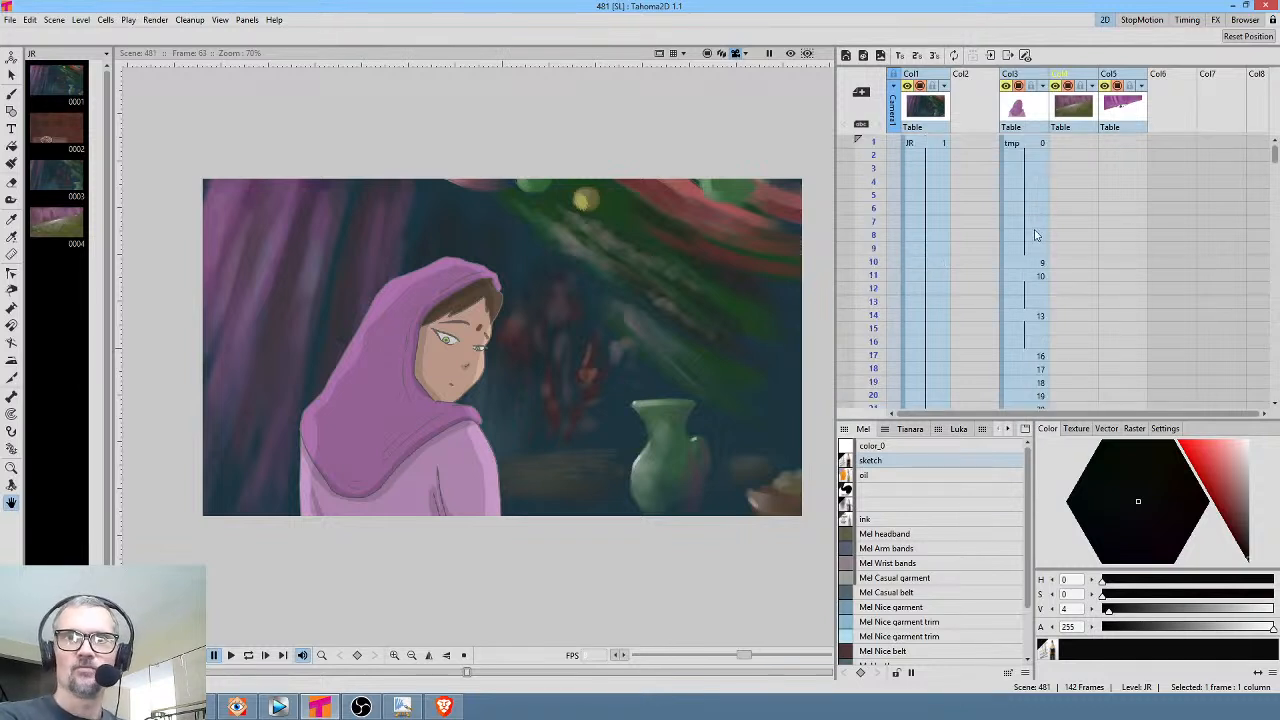
pyautogui.click(1016, 143)
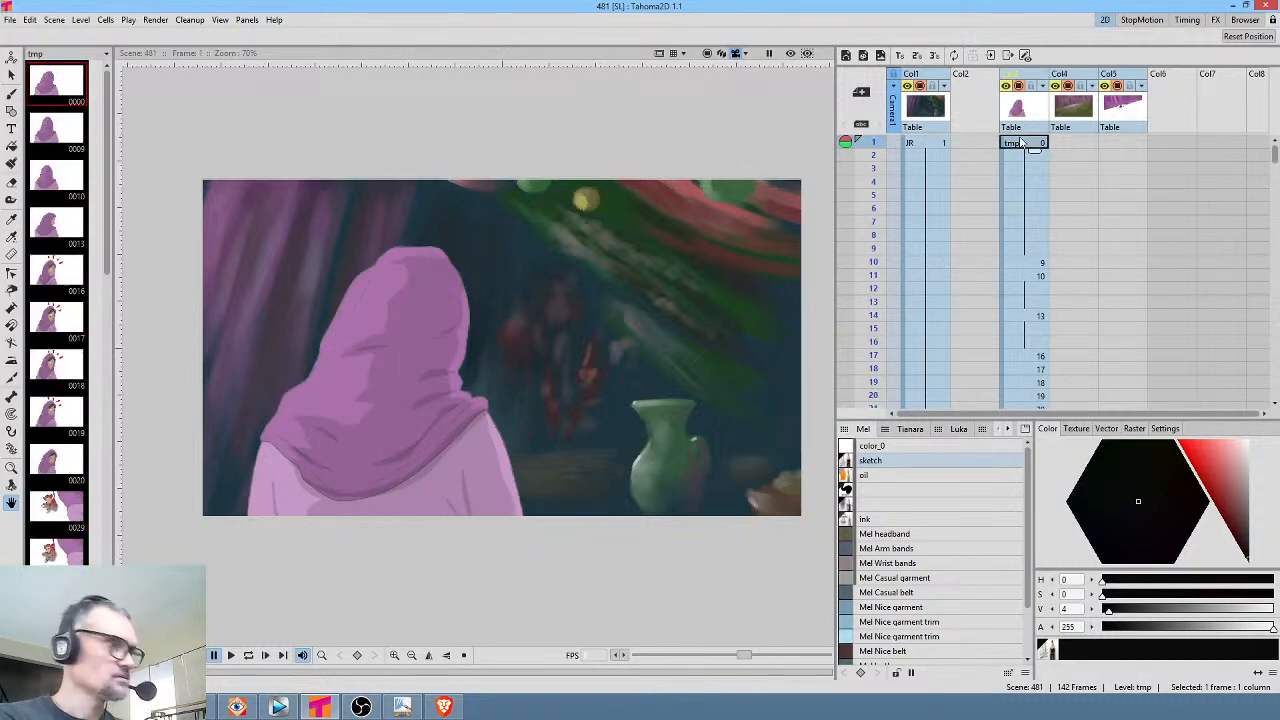
# Set a global keyframe on the tmp drawing column, Col3, at frame 1 with the Animate tool
pyautogui.press('s')
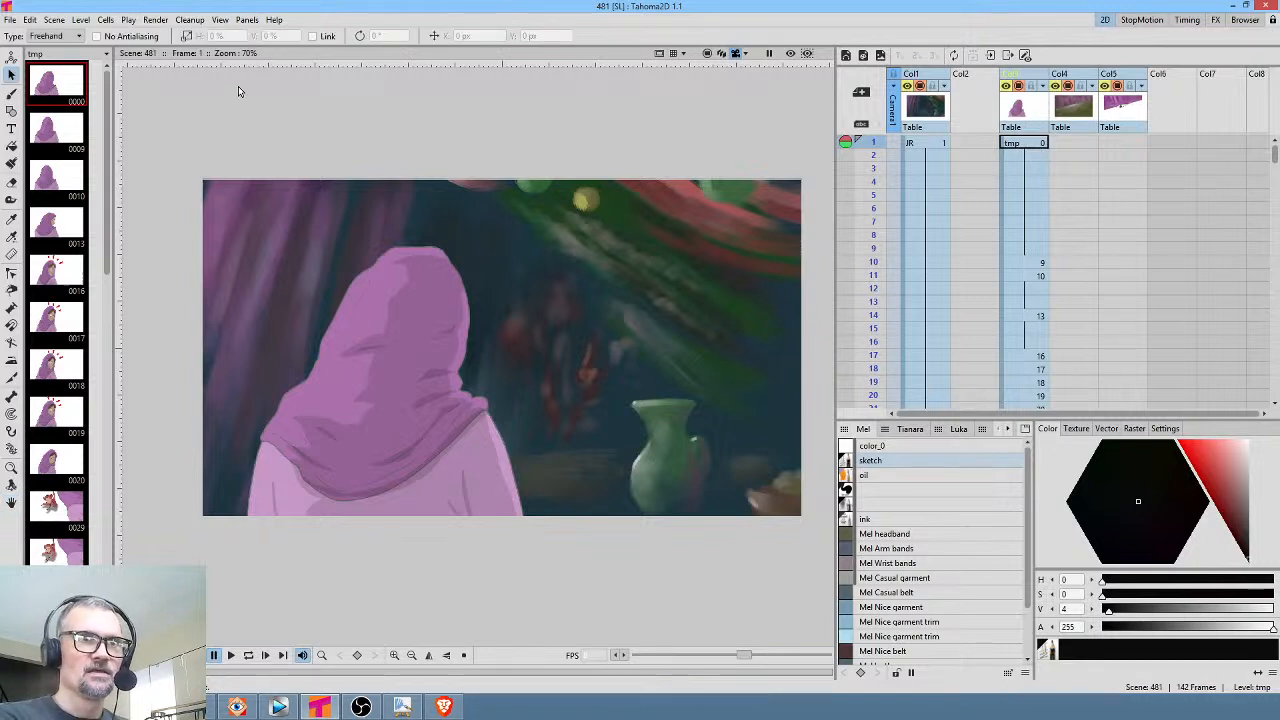
pyautogui.click(63, 36)
pyautogui.click(63, 37)
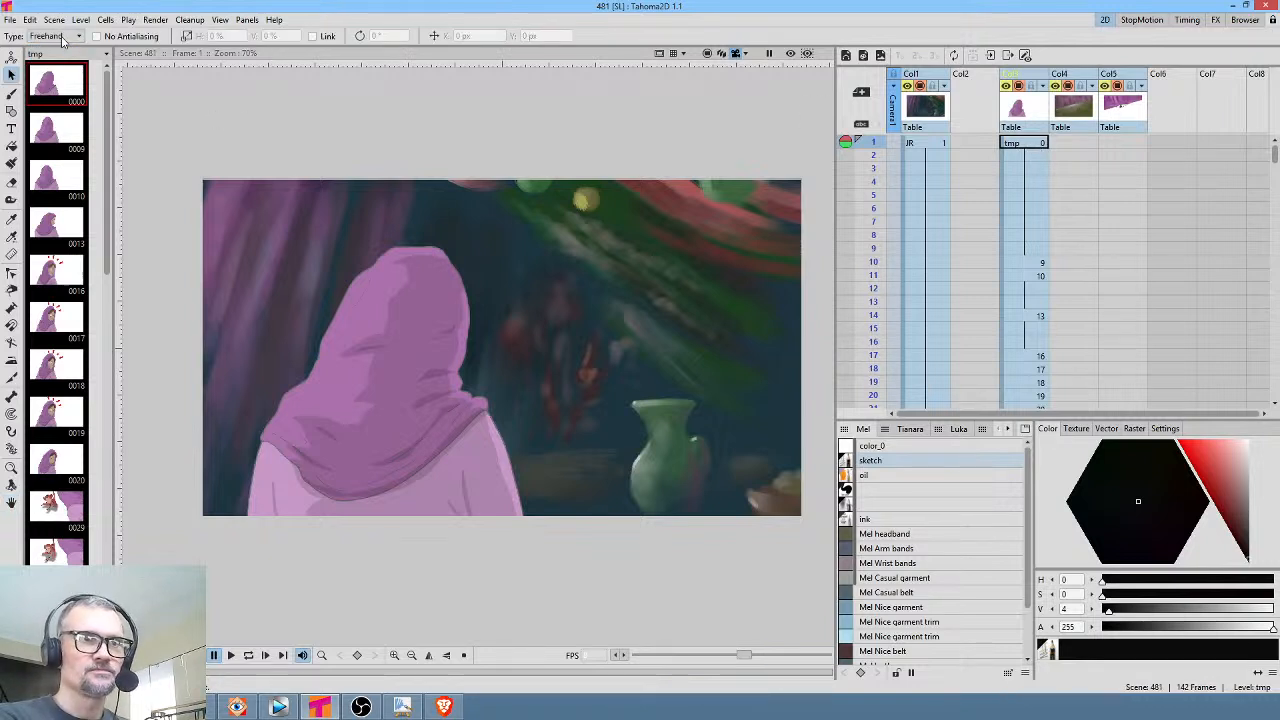
pyautogui.press('a')
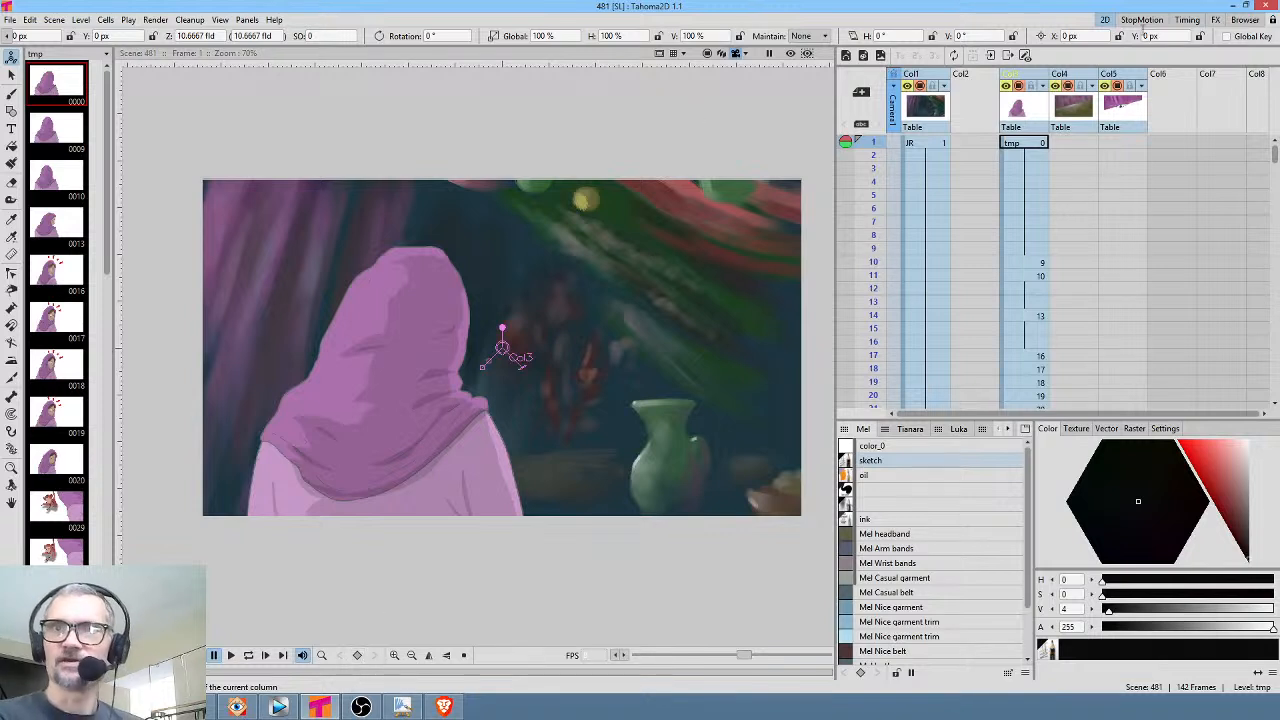
pyautogui.click(1236, 38)
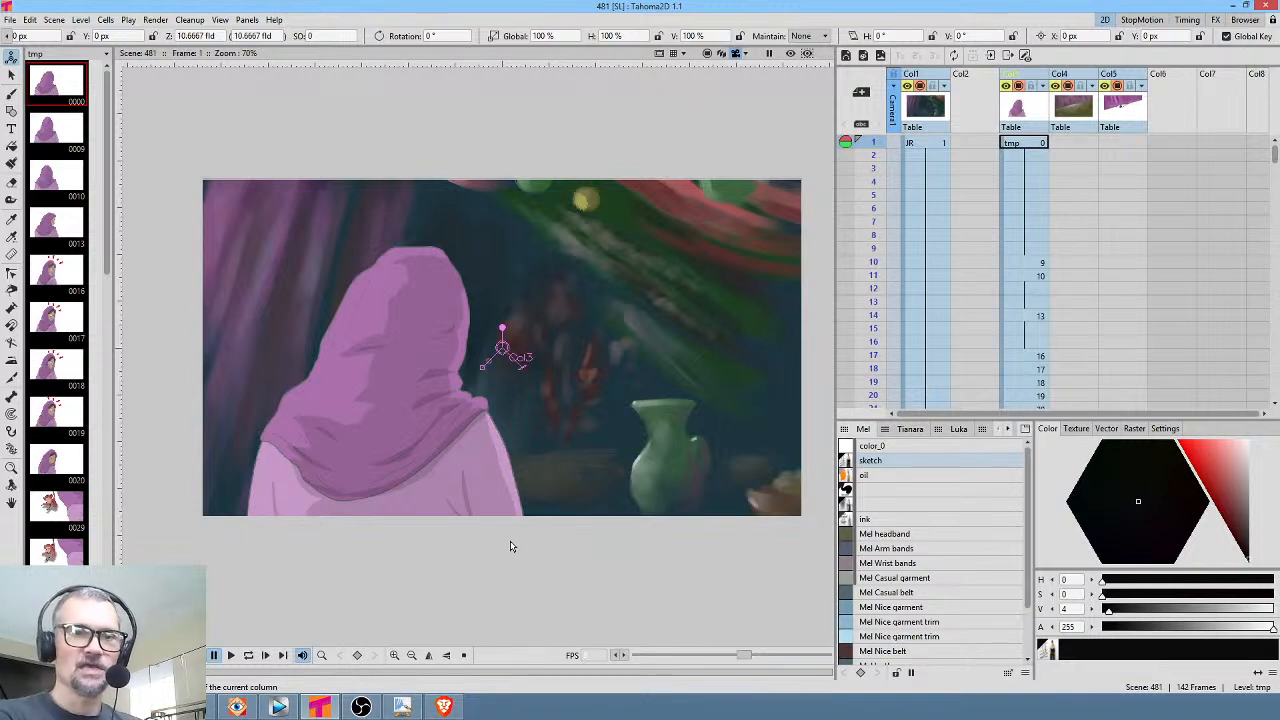
pyautogui.click(357, 655)
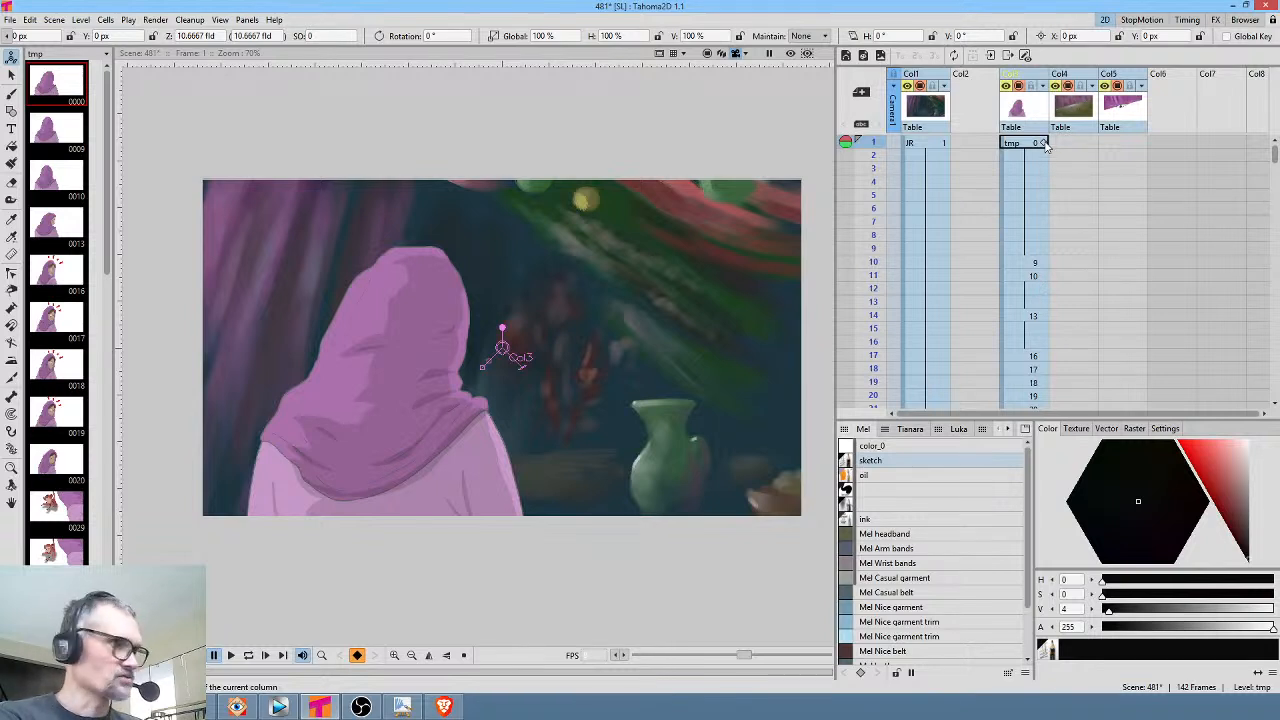
# Key Col3 at frame 51, and at frame 52 scale the woman to about 124% and move her to about X 42.7, Y 41.3 px
pyautogui.scroll(-4, 1050, 362)
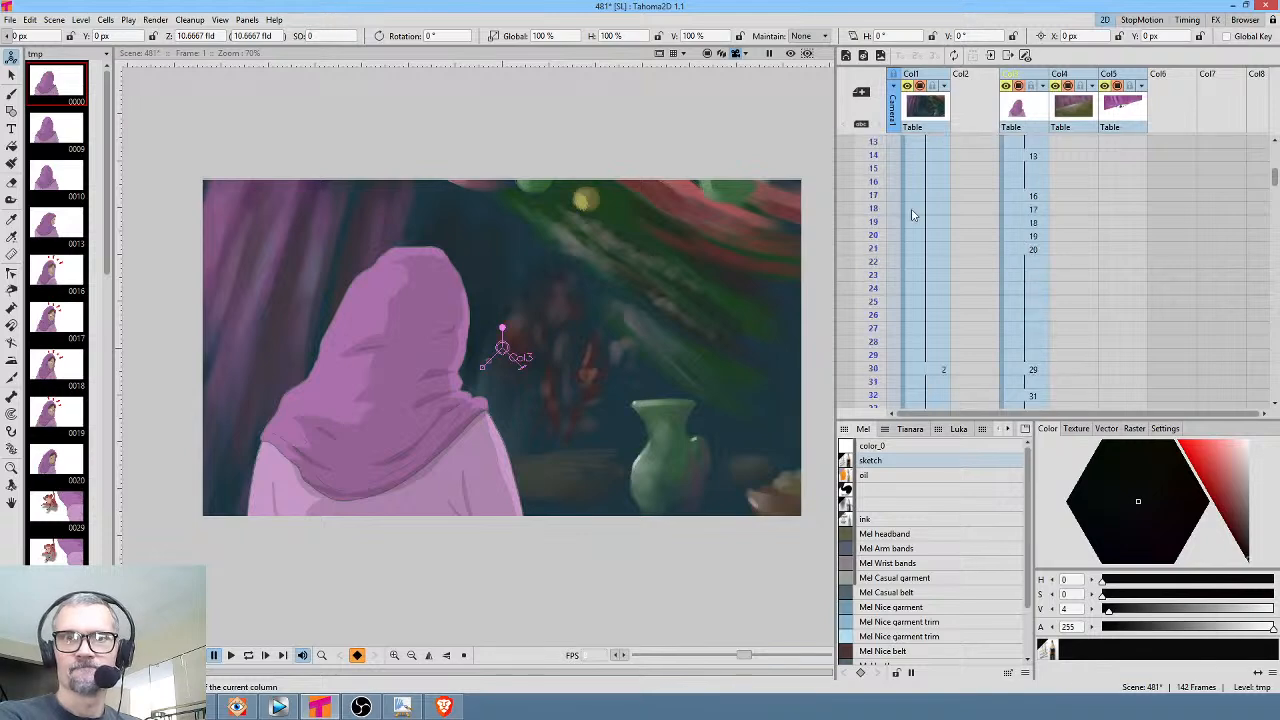
pyautogui.moveTo(876, 170)
pyautogui.mouseDown()
pyautogui.moveTo(876, 450)
pyautogui.moveTo(905, 194)
pyautogui.moveTo(915, 343)
pyautogui.moveTo(930, 150)
pyautogui.moveTo(948, 267)
pyautogui.moveTo(955, 165)
pyautogui.mouseUp()
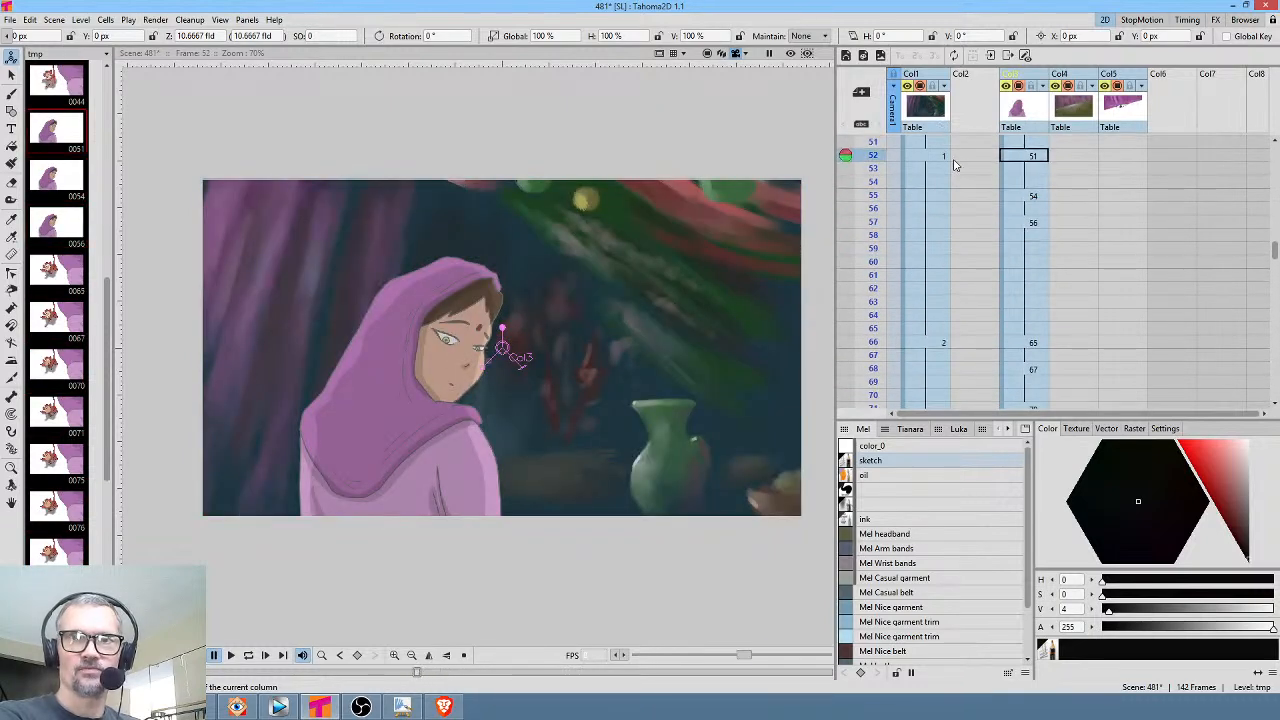
pyautogui.scroll(2, 1063, 221)
pyautogui.click(1040, 223)
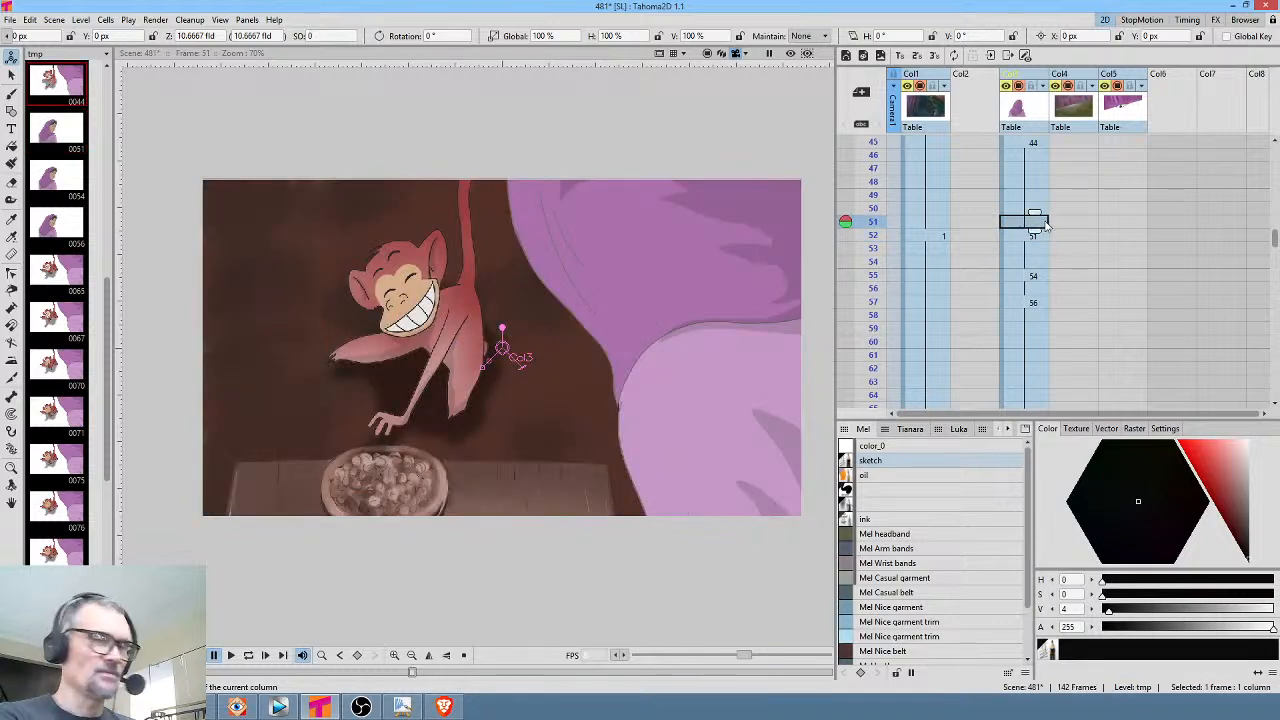
pyautogui.click(1036, 236)
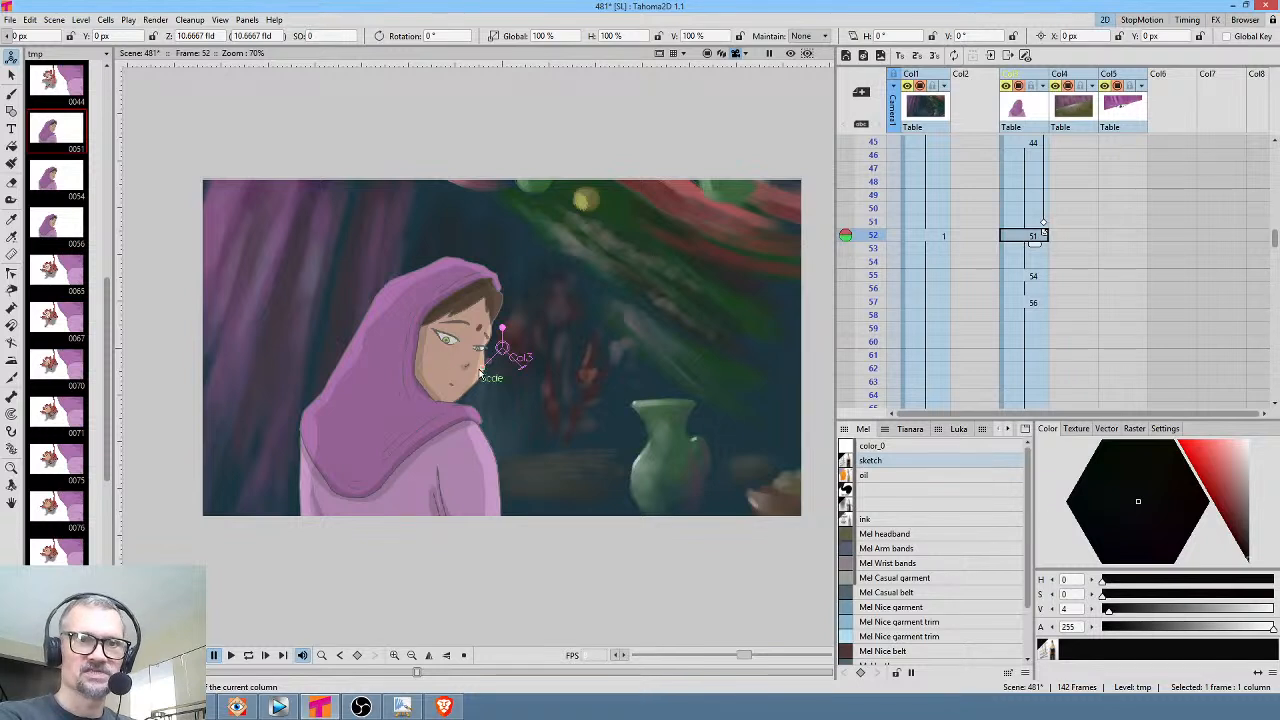
pyautogui.moveTo(481, 371); pyautogui.dragTo(458, 412)
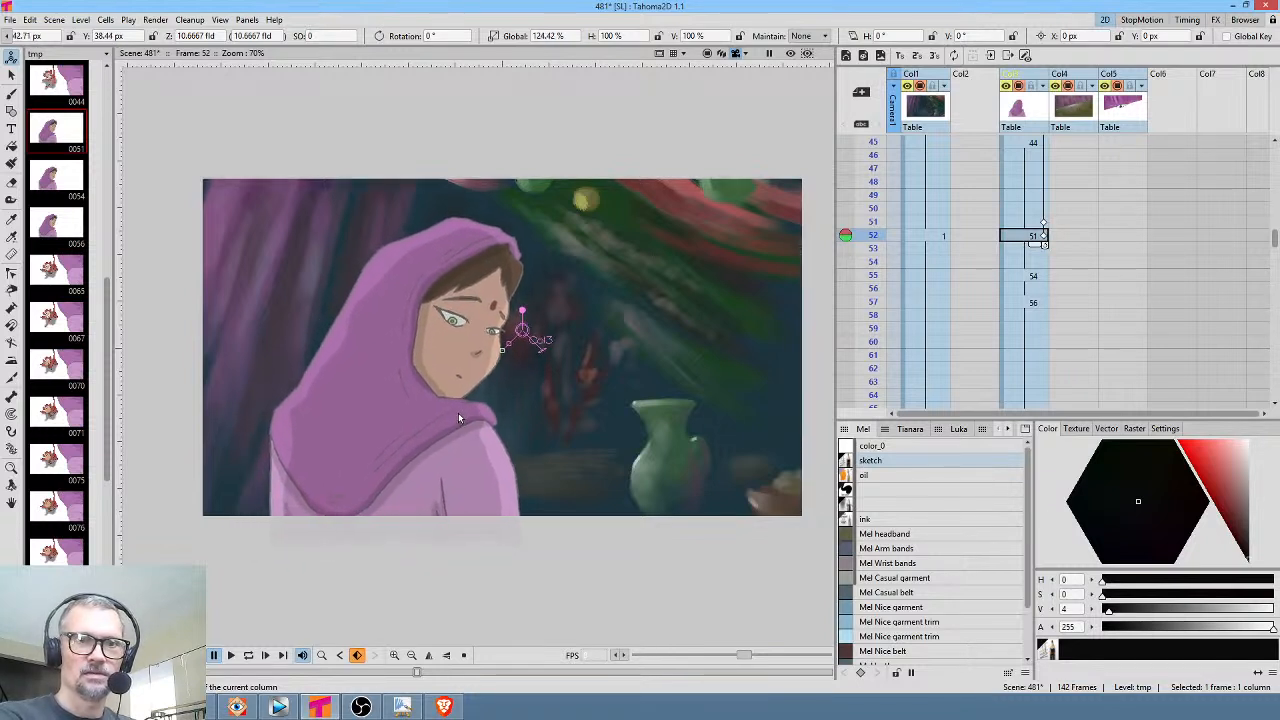
pyautogui.moveTo(880, 200)
pyautogui.mouseDown()
pyautogui.moveTo(880, 178)
pyautogui.moveTo(882, 234)
pyautogui.mouseUp()
pyautogui.click(1043, 240)
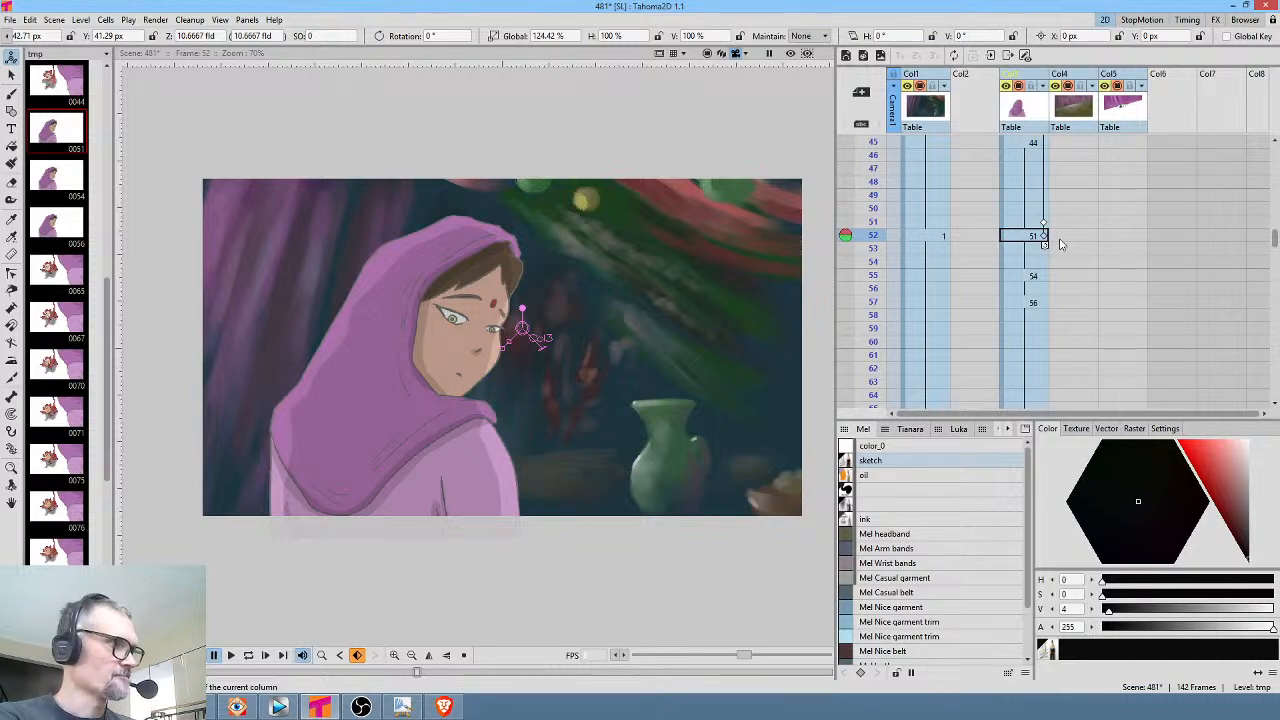
# Add a keyframe to Col3 at frame 65, the last frame of the enlarged woman shot, to hold her scale and position
pyautogui.click(1037, 303)
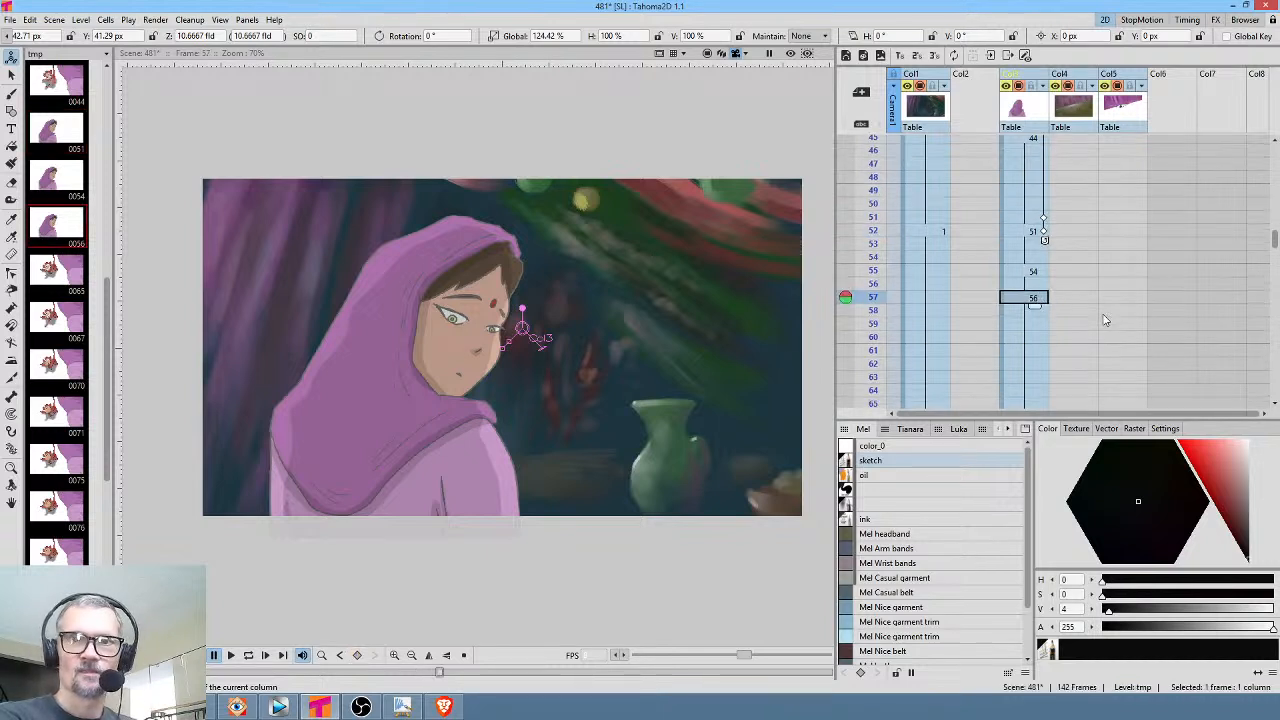
pyautogui.scroll(-2, 1070, 297)
pyautogui.click(1039, 326)
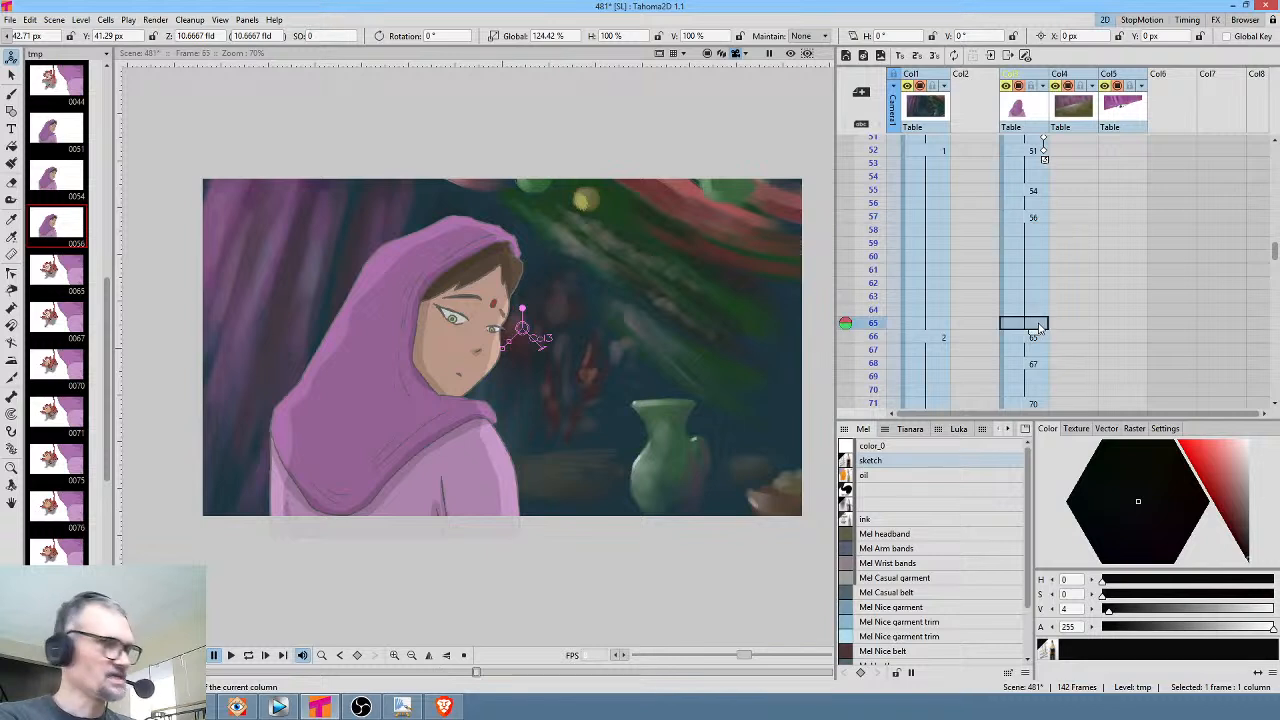
pyautogui.click(1042, 324)
pyautogui.click(1030, 338)
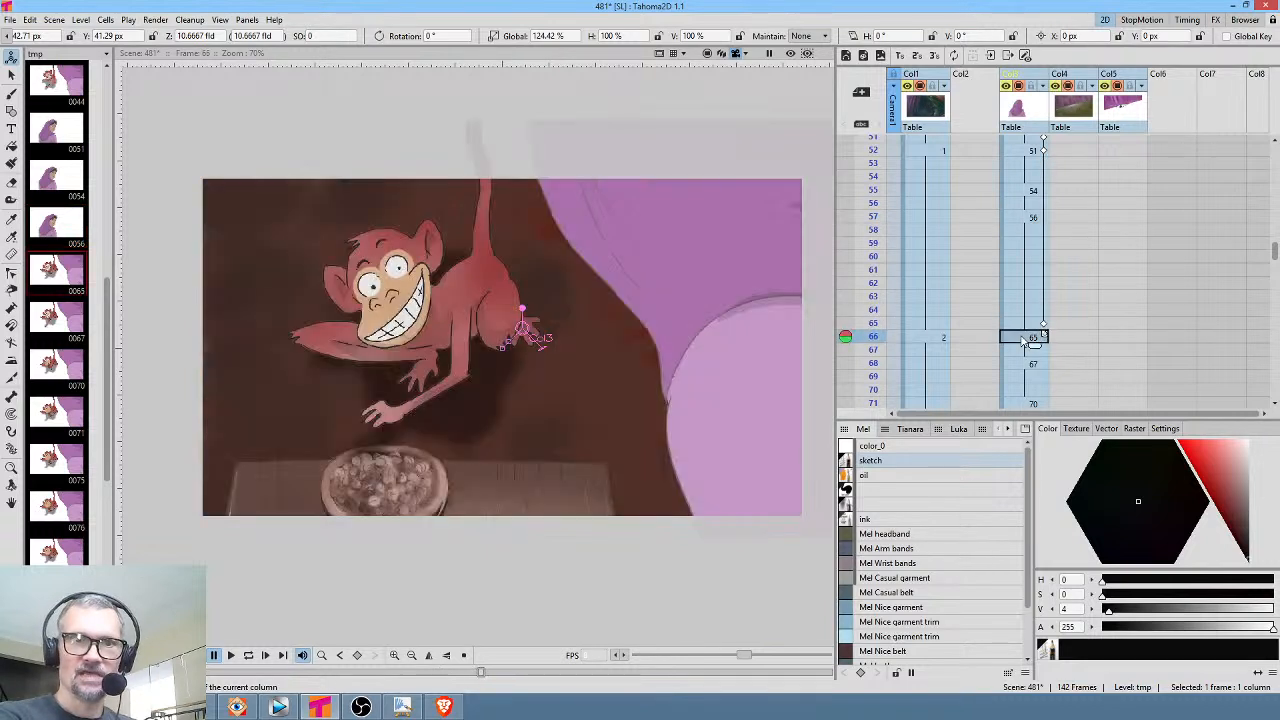
# Copy Col3's frame 1 keyframe to frame 66 so the monkey shot uses the original scale and position
pyautogui.scroll(10, 1040, 262)
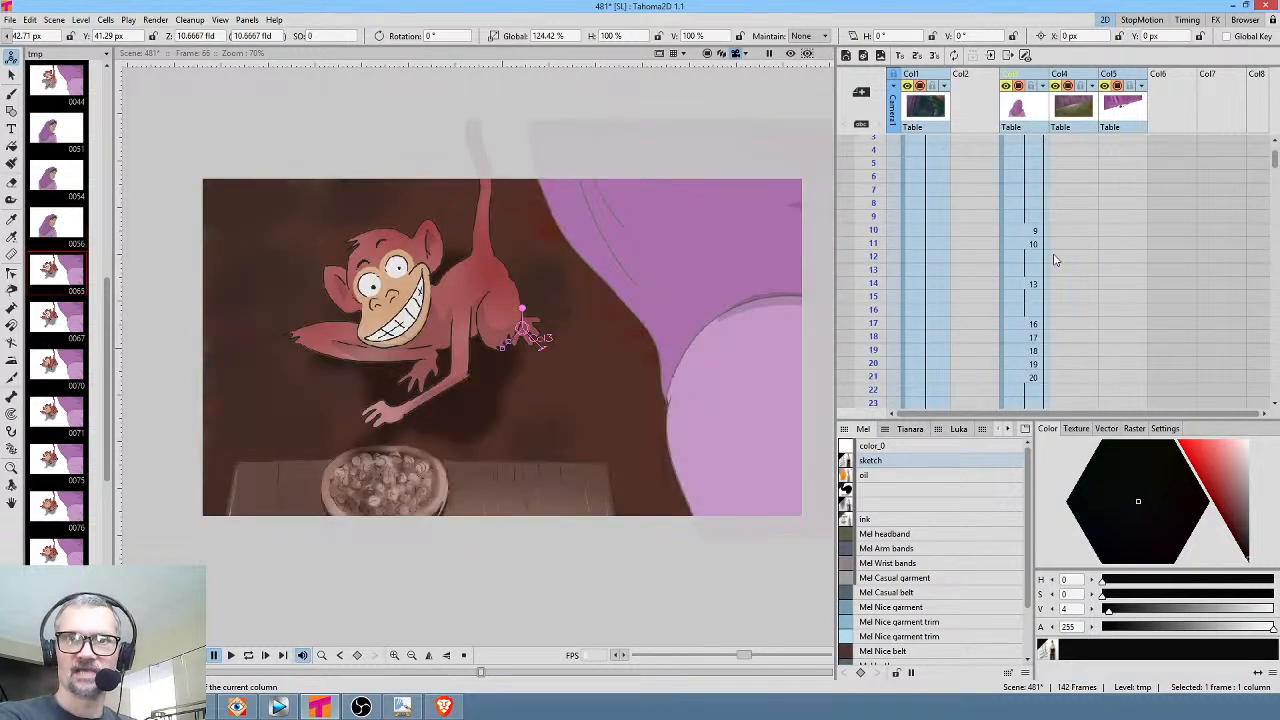
pyautogui.scroll(1, 1054, 260)
pyautogui.click(1040, 143)
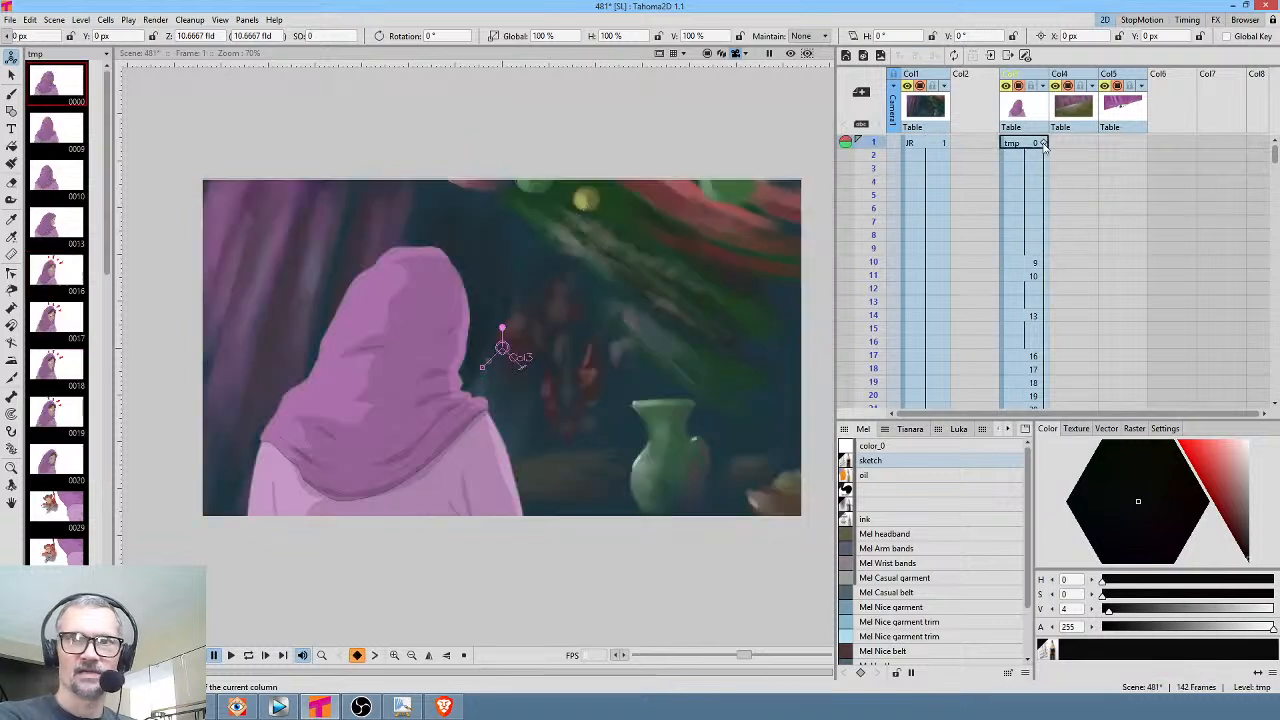
pyautogui.scroll(-11, 1064, 222)
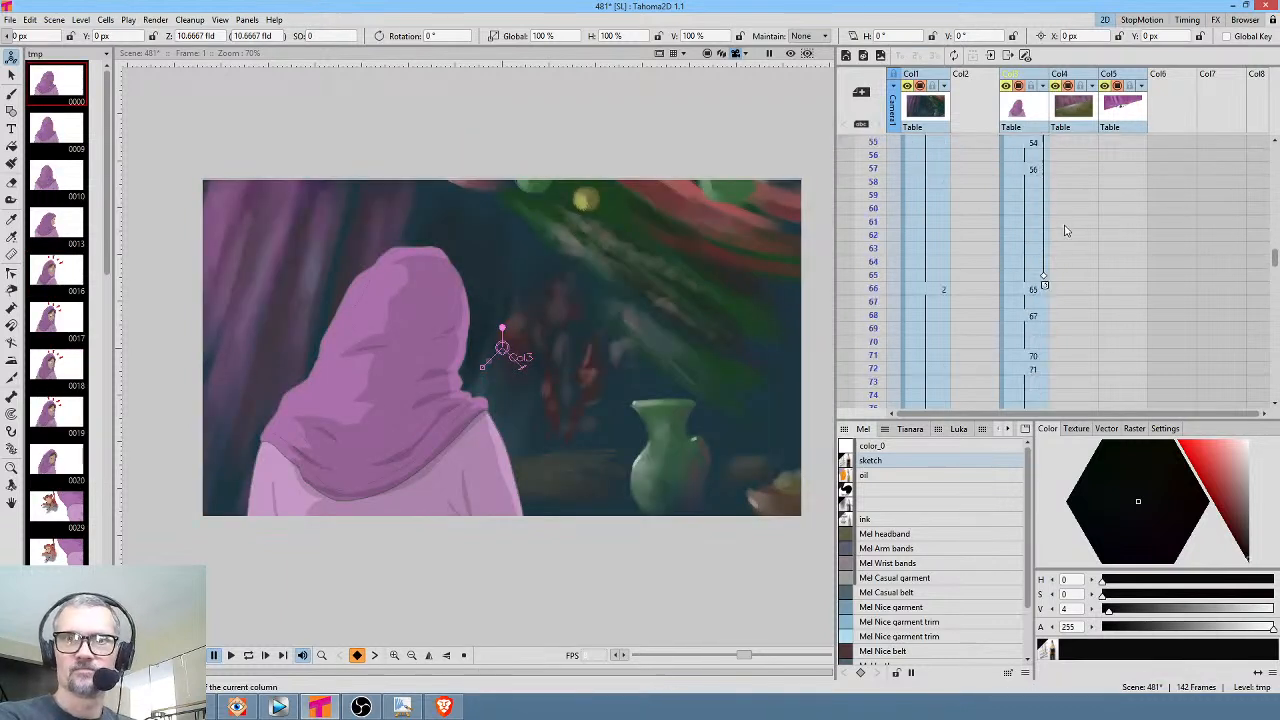
pyautogui.click(1022, 290)
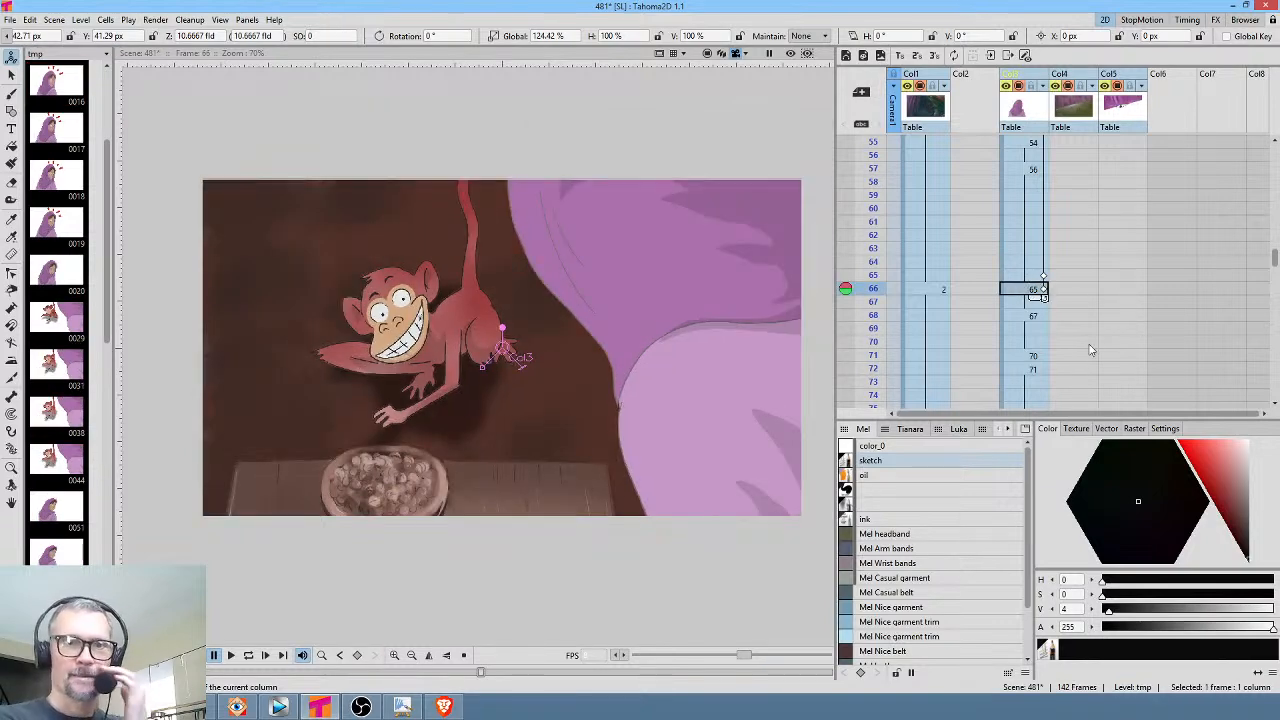
# Check the remaining shots and move the frame 125 cells: JR 4 from Col4 to Col2 and tmp 125 from Col5 to Col3
pyautogui.scroll(-3, 1093, 366)
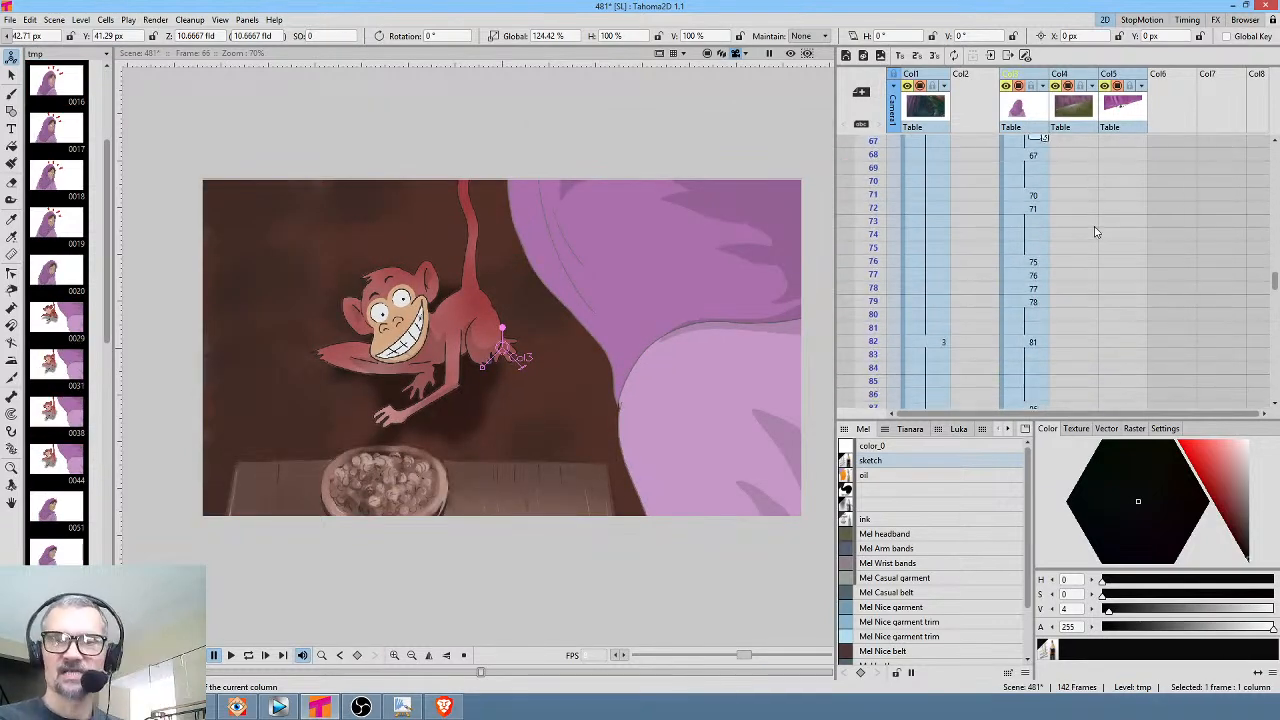
pyautogui.moveTo(880, 182); pyautogui.dragTo(876, 368)
pyautogui.click(1109, 274)
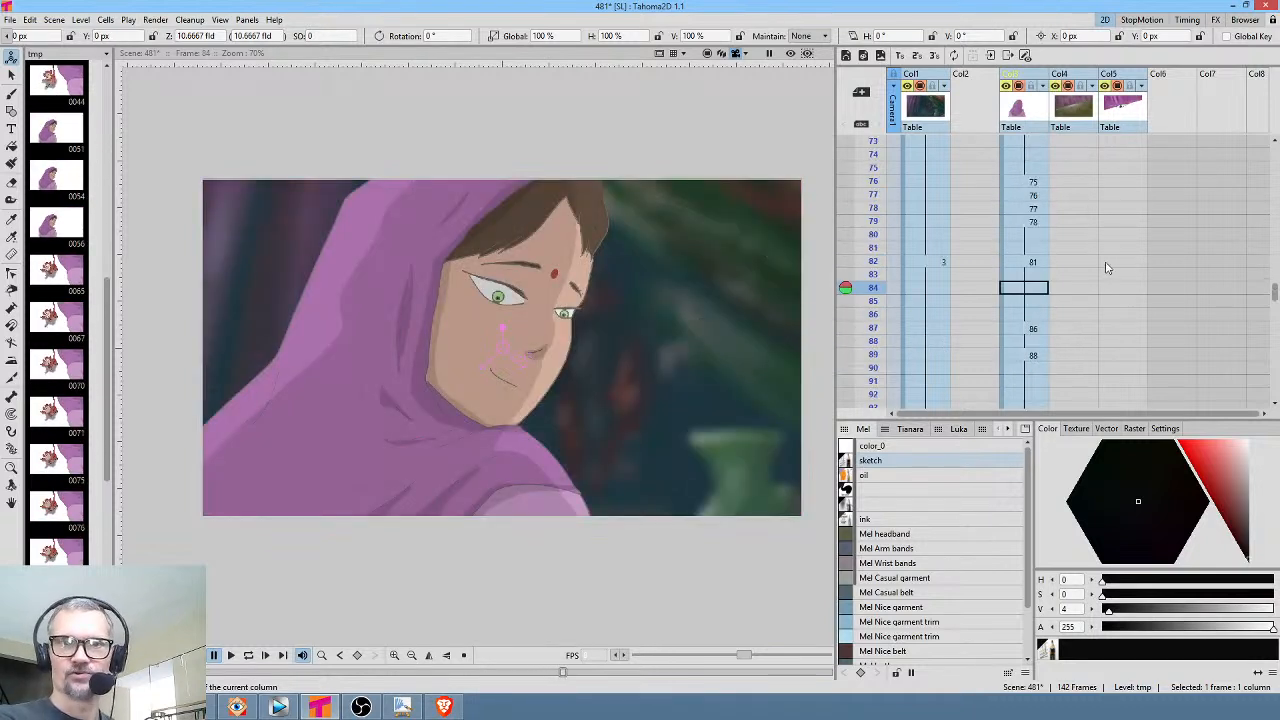
pyautogui.click(1068, 259)
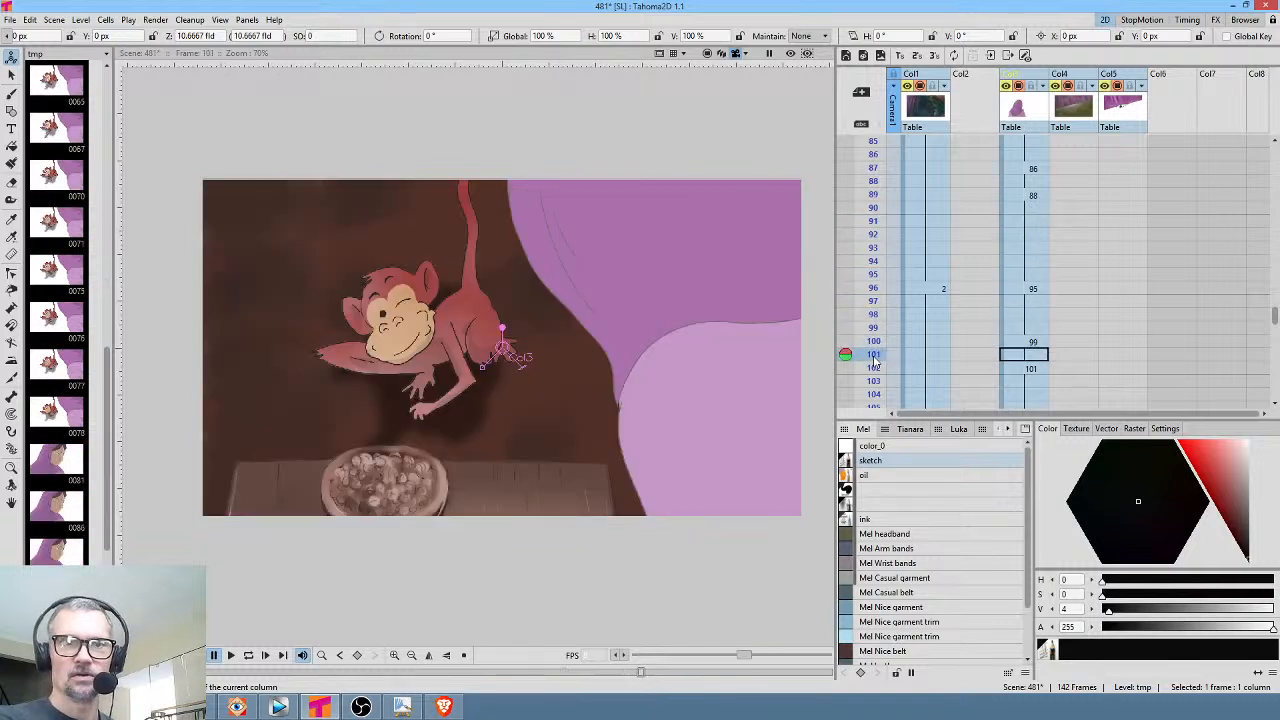
pyautogui.scroll(-4, 1115, 314)
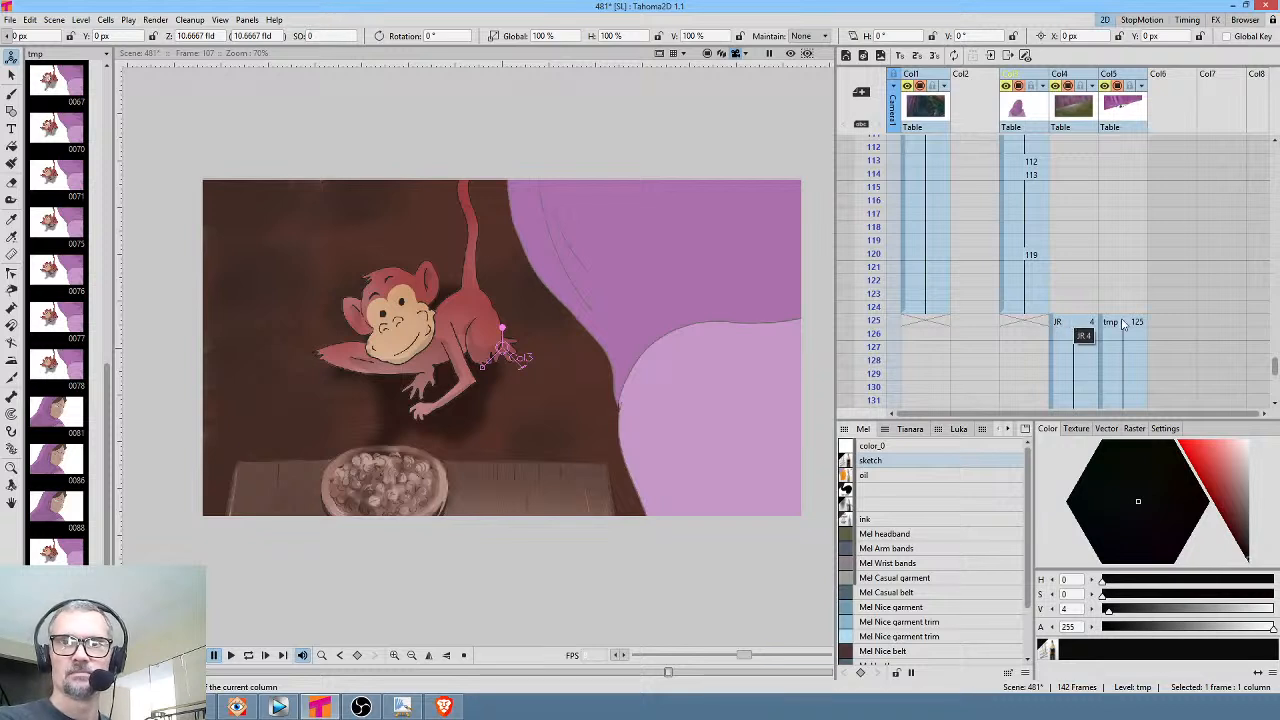
pyautogui.click(1055, 325)
pyautogui.moveTo(1055, 325); pyautogui.dragTo(992, 328)
pyautogui.click(1106, 324)
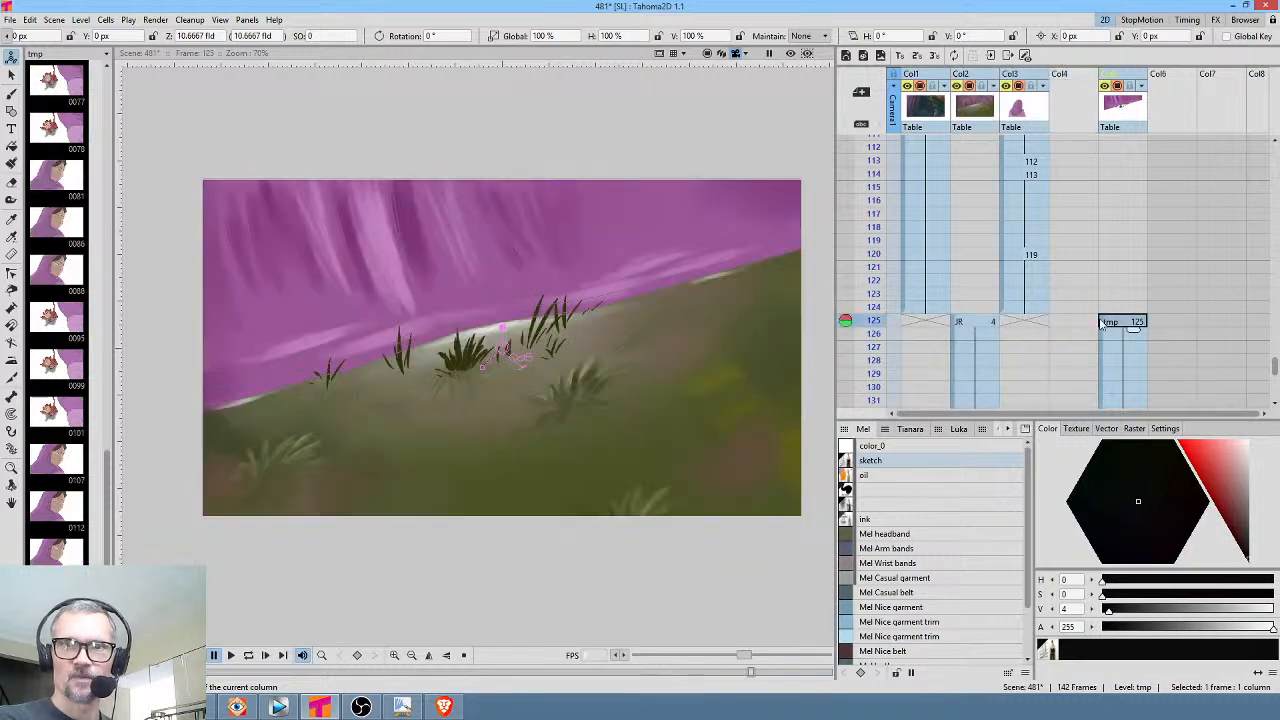
pyautogui.moveTo(1101, 336); pyautogui.dragTo(1035, 328)
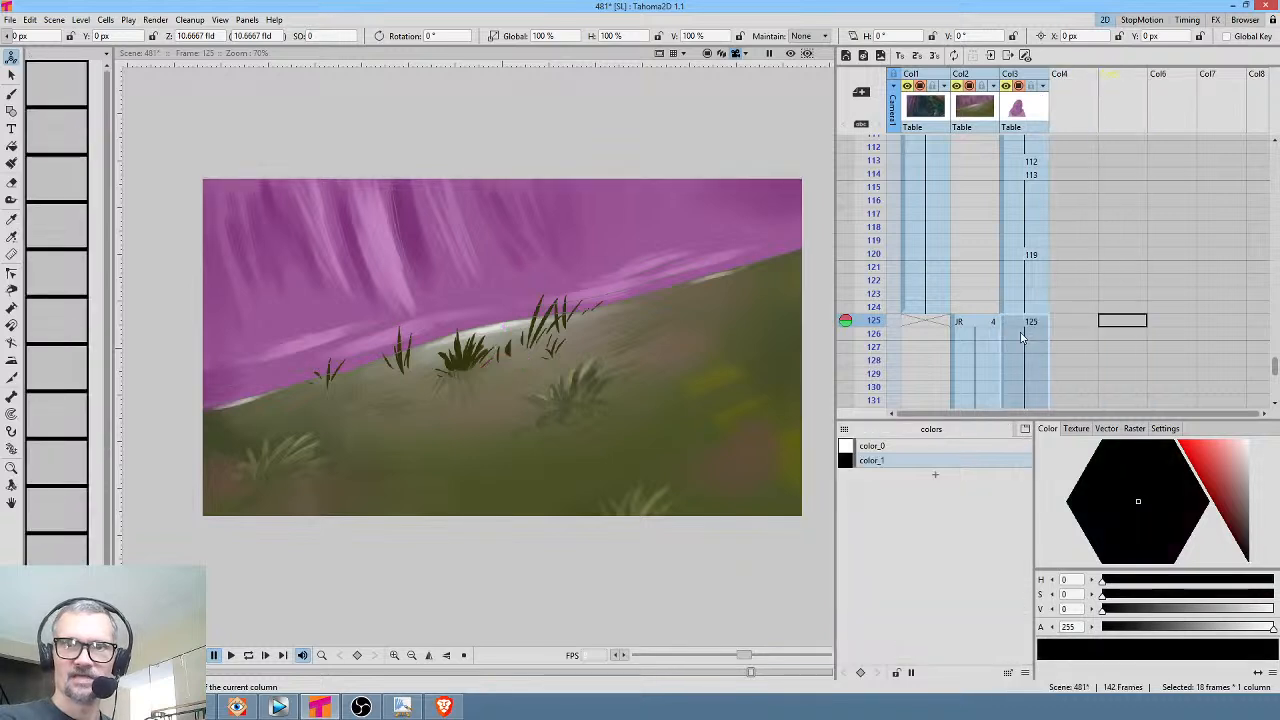
pyautogui.click(1032, 321)
# Set a keyframe on Col3 at frame 124 with the unscaled placement and shift it to frame 127
pyautogui.scroll(10, 1040, 278)
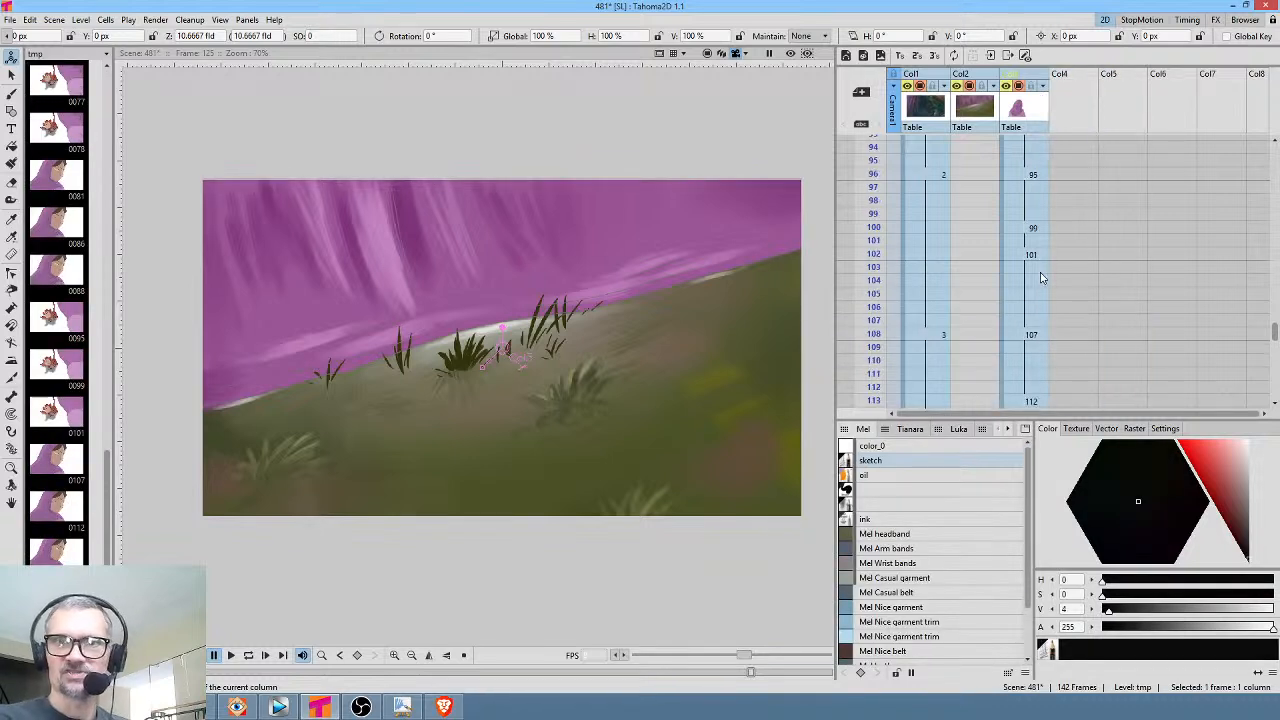
pyautogui.scroll(5, 1040, 278)
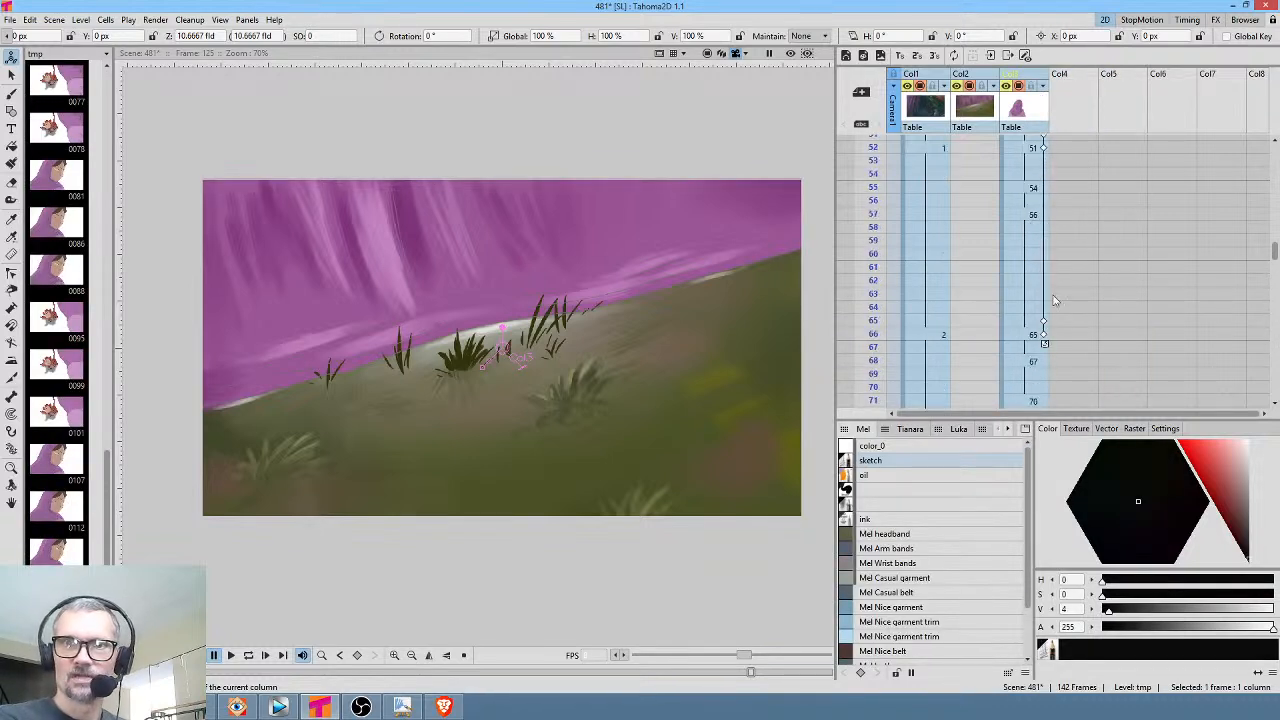
pyautogui.click(1040, 335)
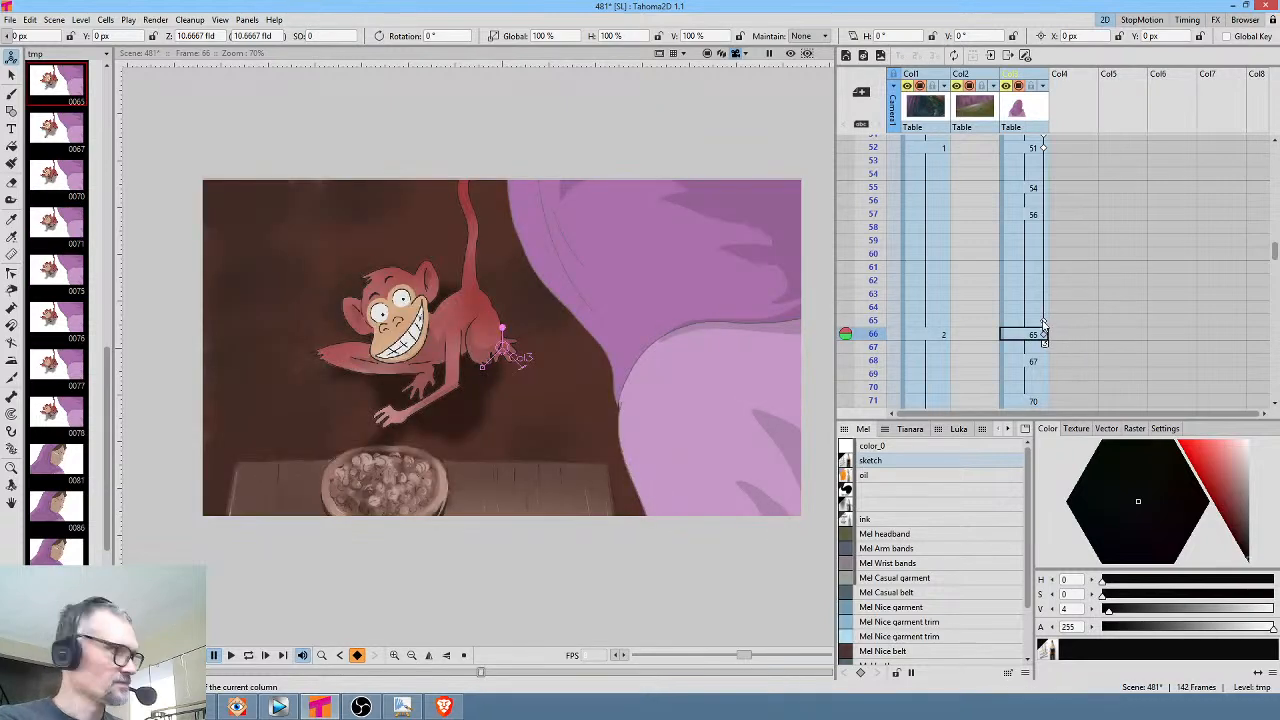
pyautogui.scroll(-15, 1040, 320)
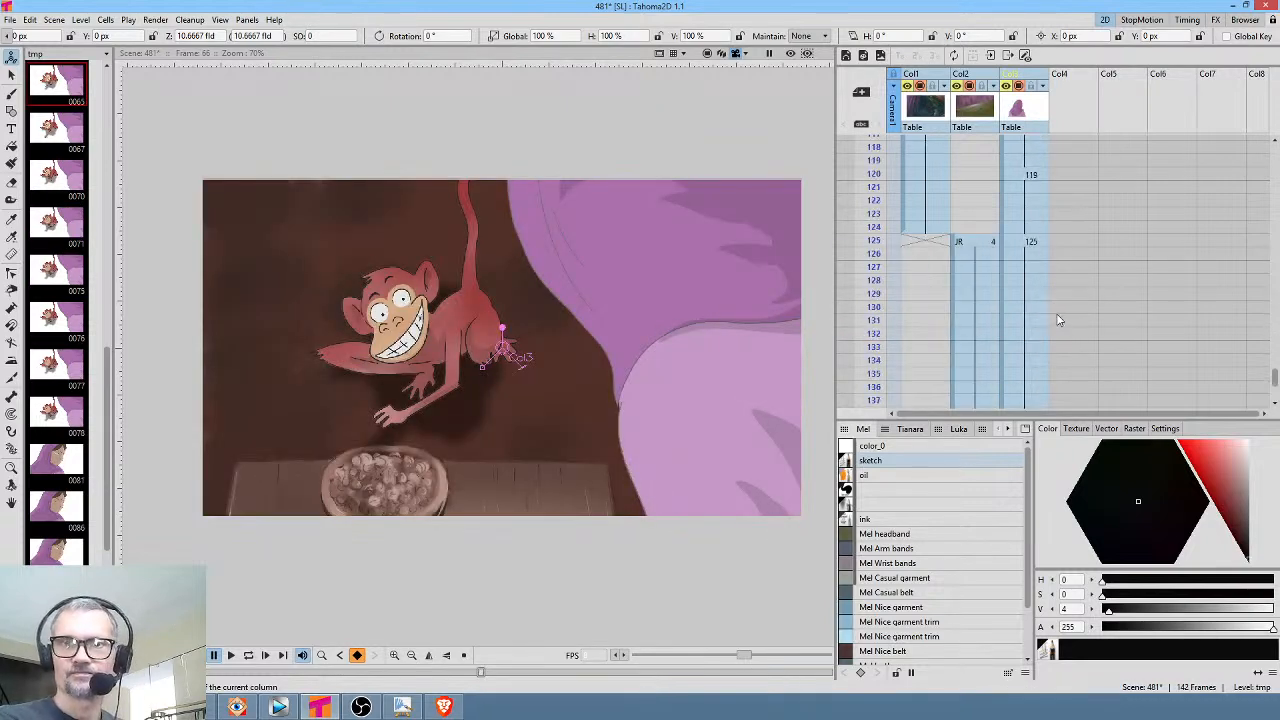
pyautogui.click(1040, 228)
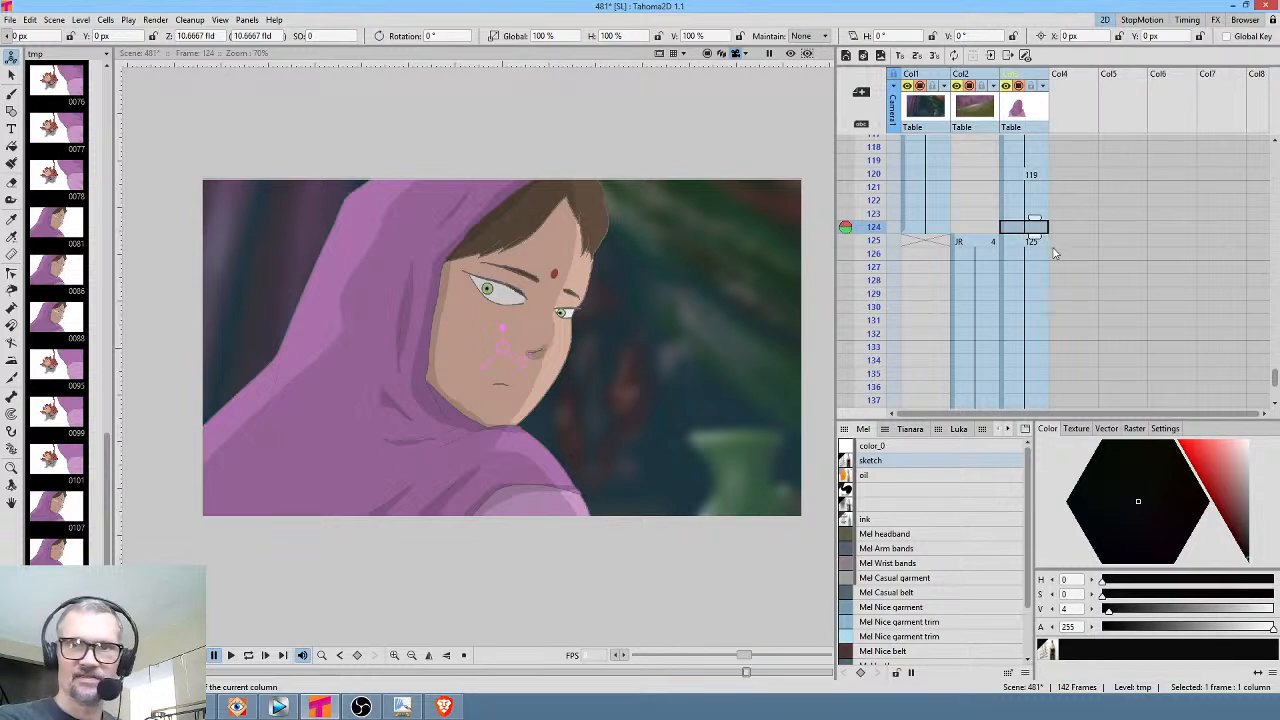
pyautogui.click(1035, 242)
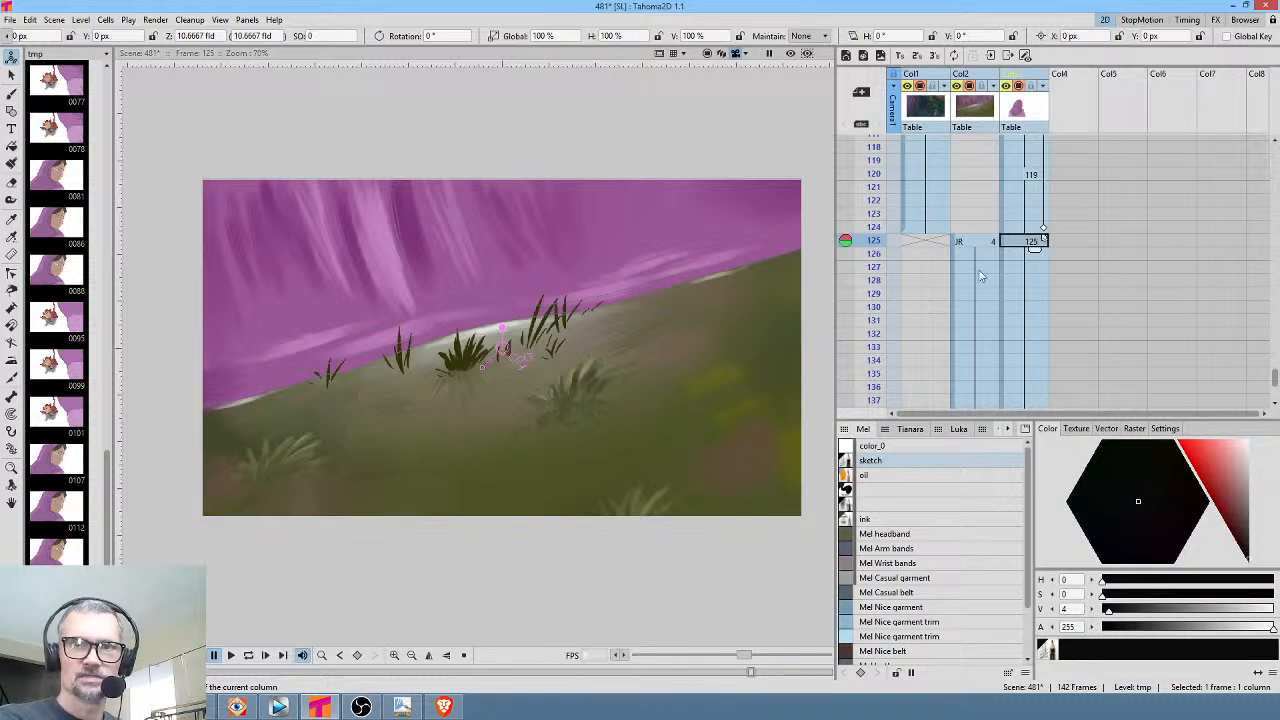
pyautogui.click(1041, 229)
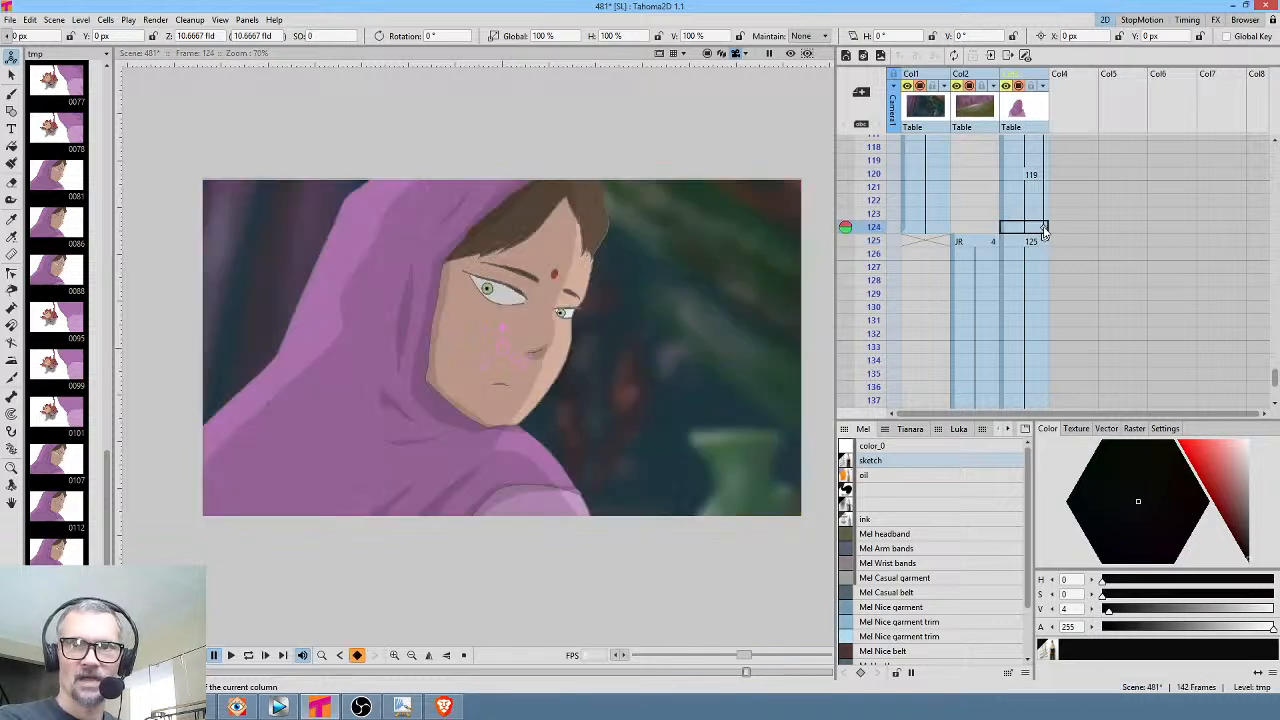
pyautogui.click(1037, 281)
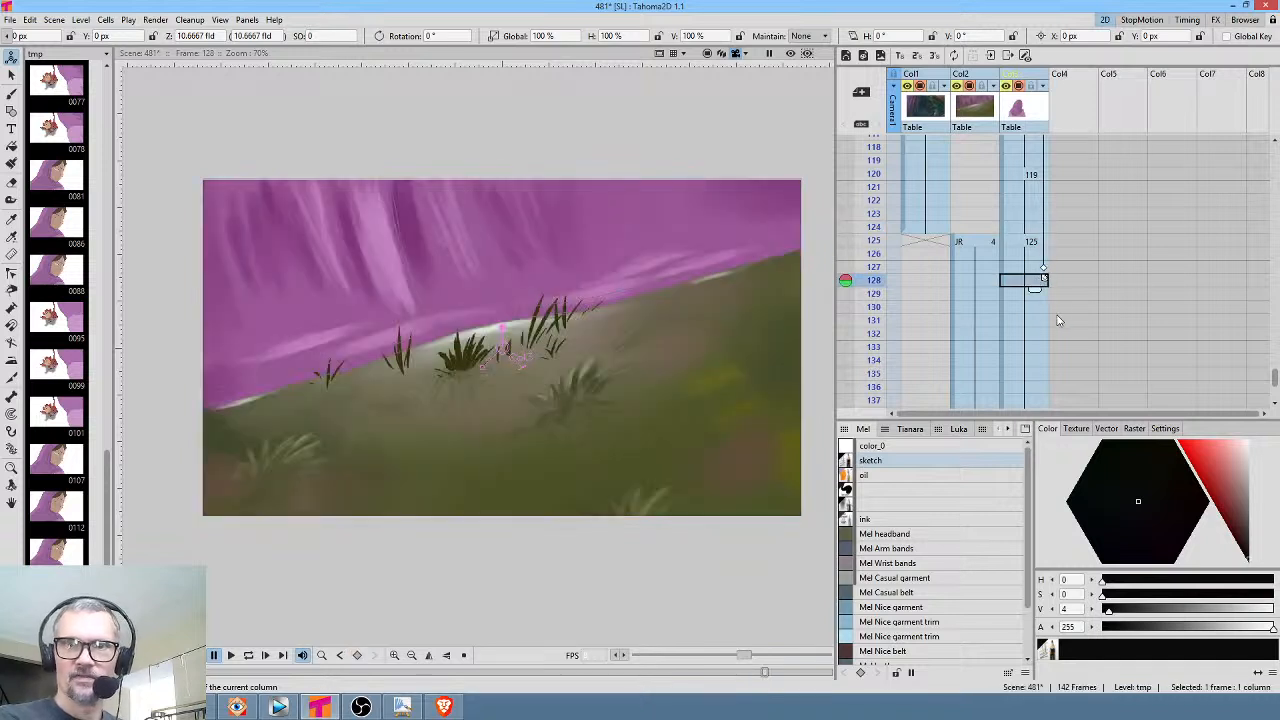
# Scale the Col3 robe drawing to about 136% at frame 134 and check the in-between at frame 131
pyautogui.click(1040, 359)
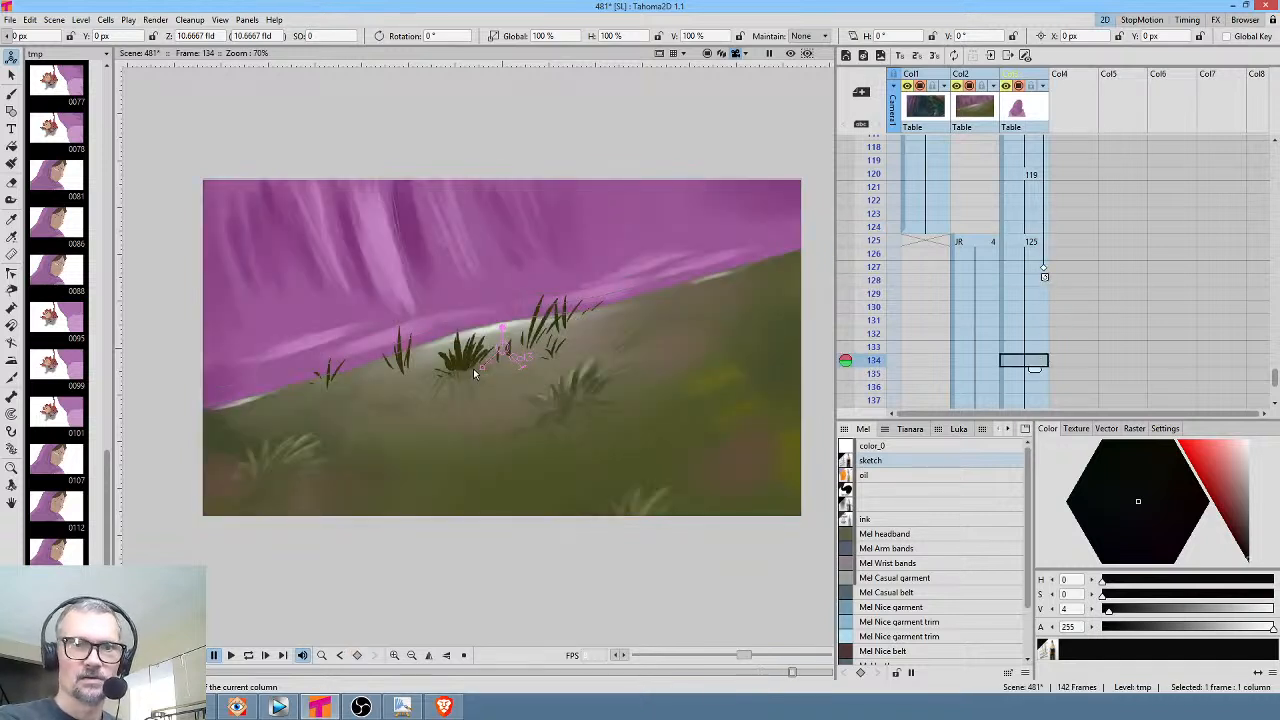
pyautogui.moveTo(475, 373)
pyautogui.mouseDown()
pyautogui.moveTo(467, 390)
pyautogui.moveTo(477, 385)
pyautogui.mouseUp()
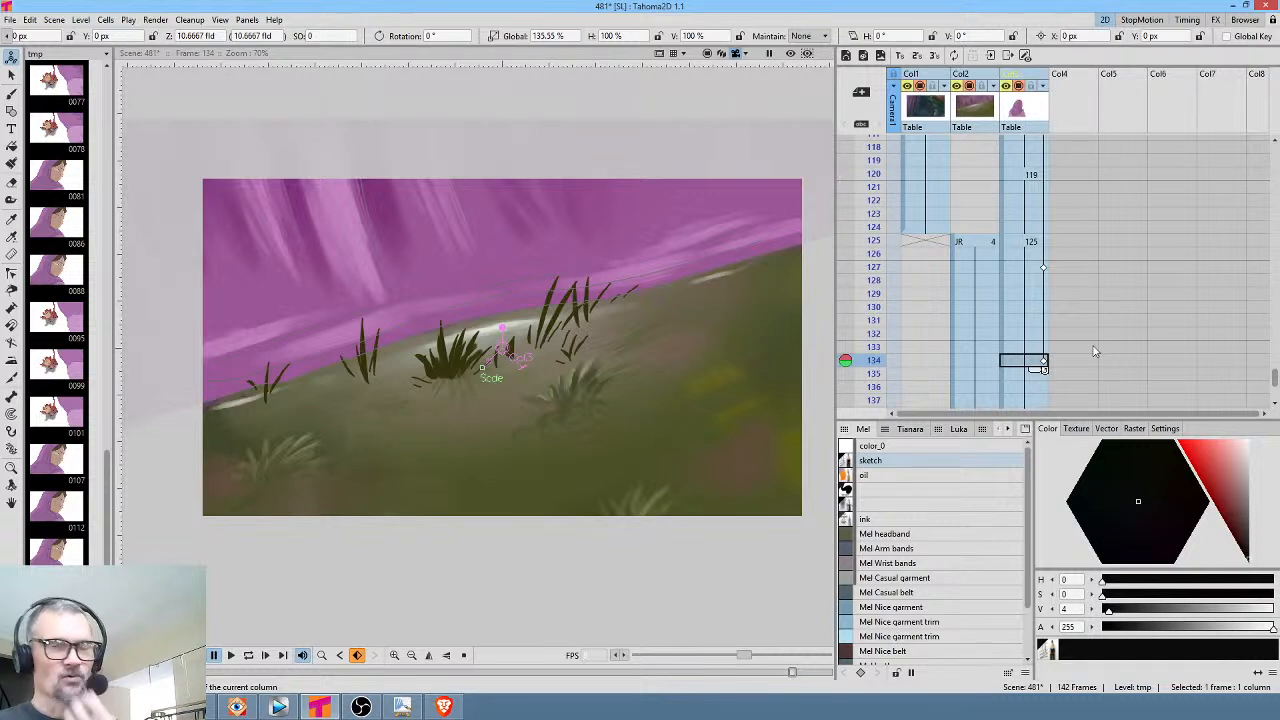
pyautogui.click(1033, 325)
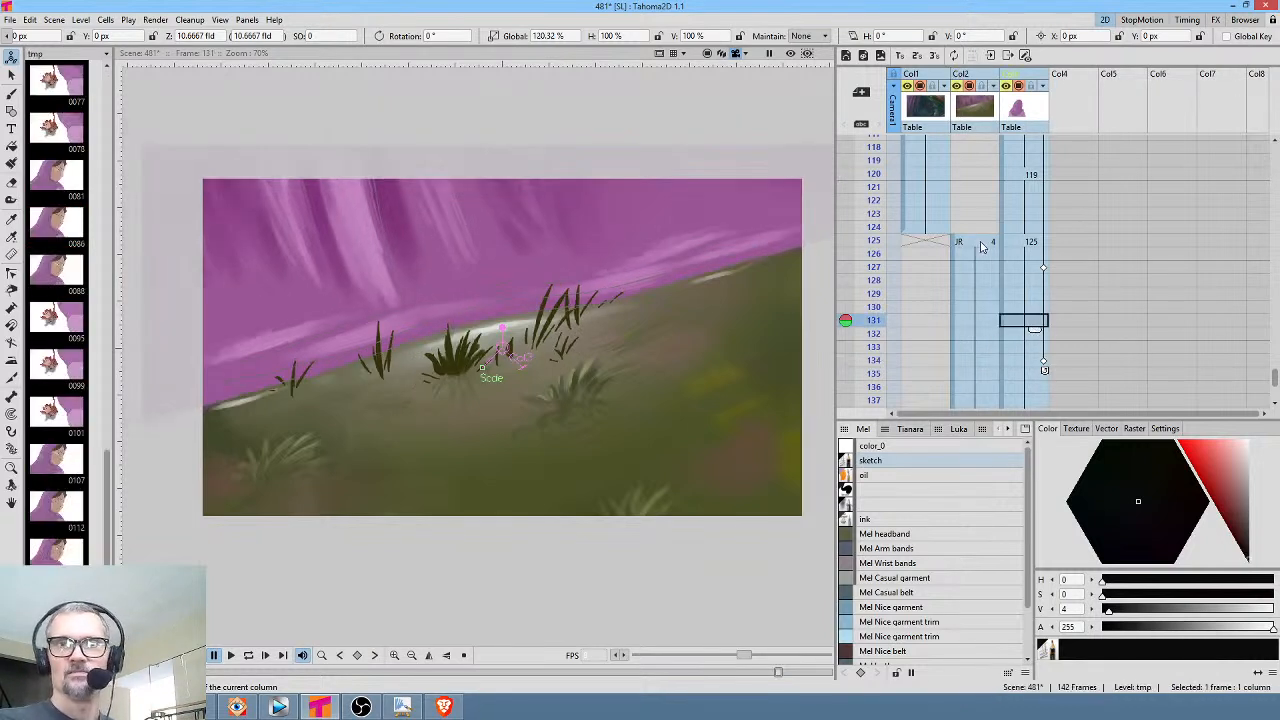
# Parent the Col2 background to Col3 in the Stage Schematic and check the combined movement from frame 125
pyautogui.click(968, 364)
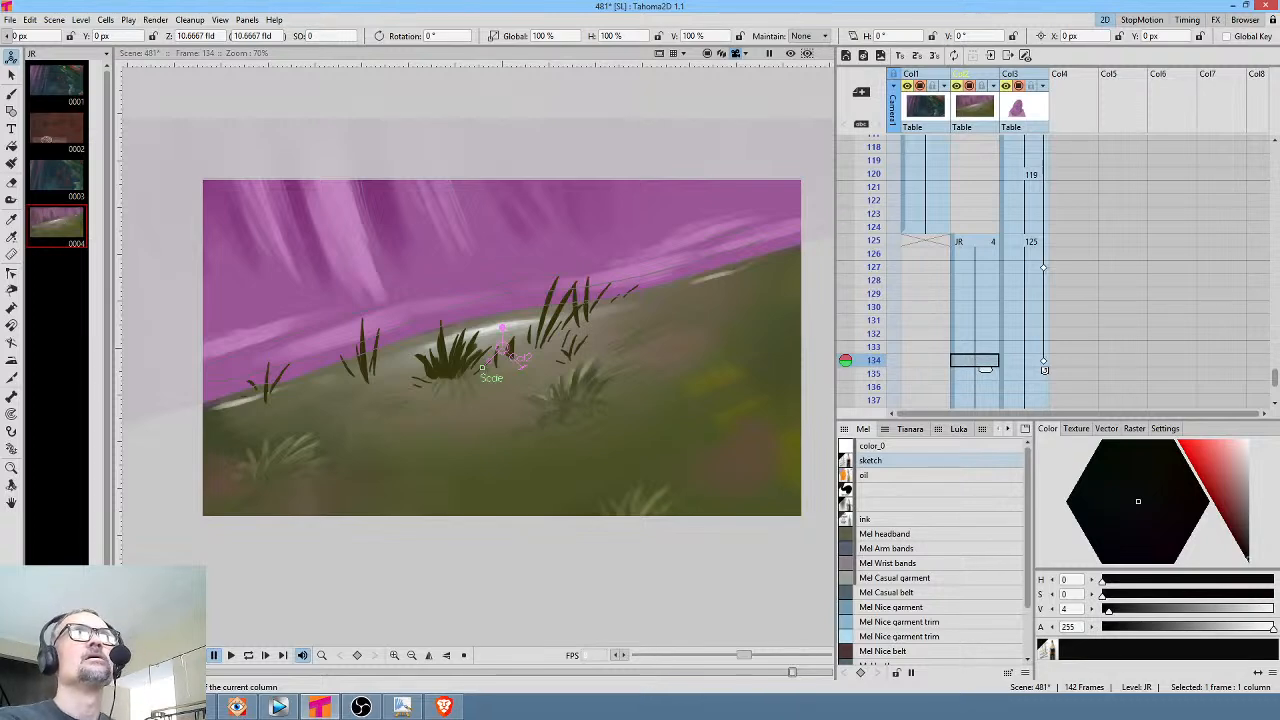
pyautogui.hotkey('ctrl', 'shift', 's')
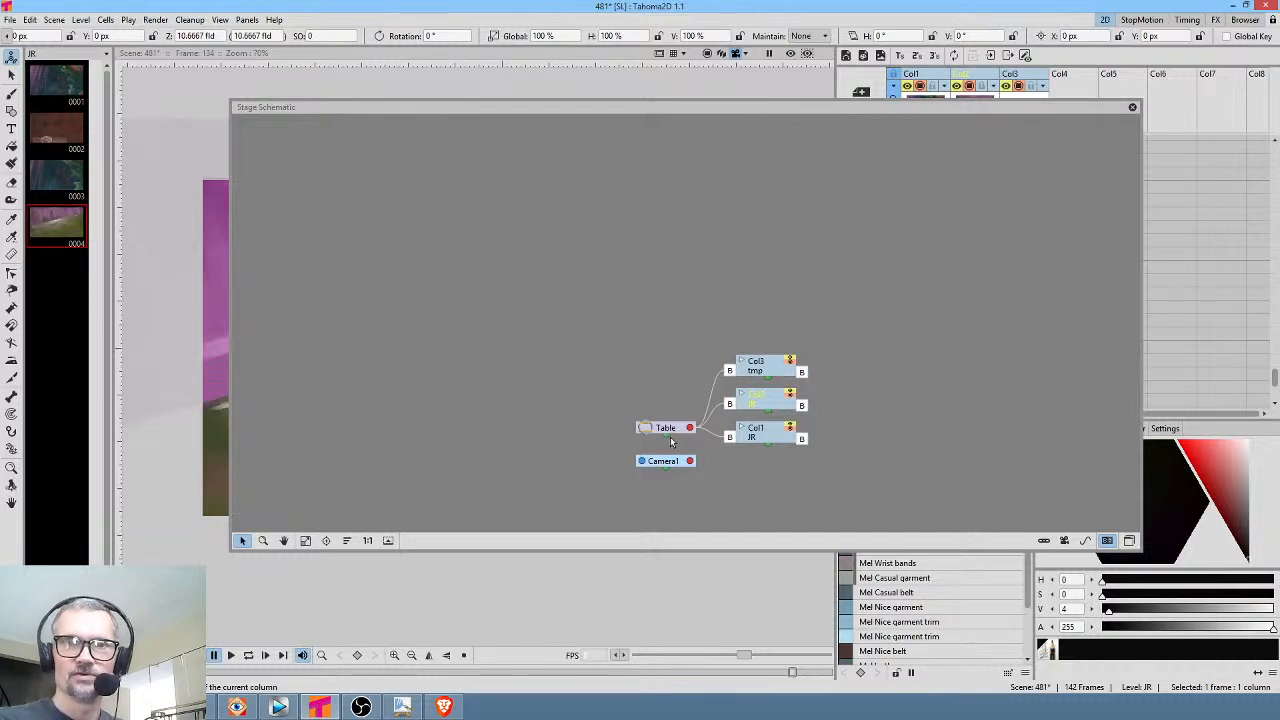
pyautogui.moveTo(673, 432); pyautogui.dragTo(565, 375)
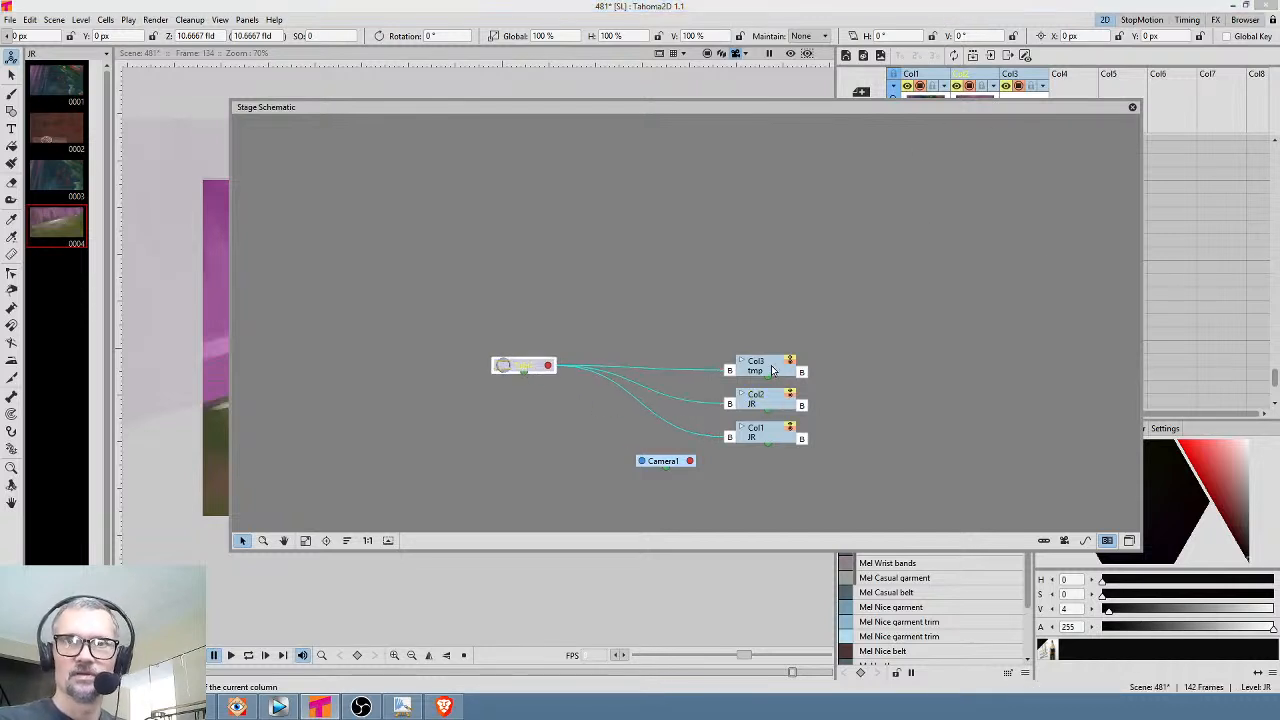
pyautogui.moveTo(771, 370); pyautogui.dragTo(738, 312)
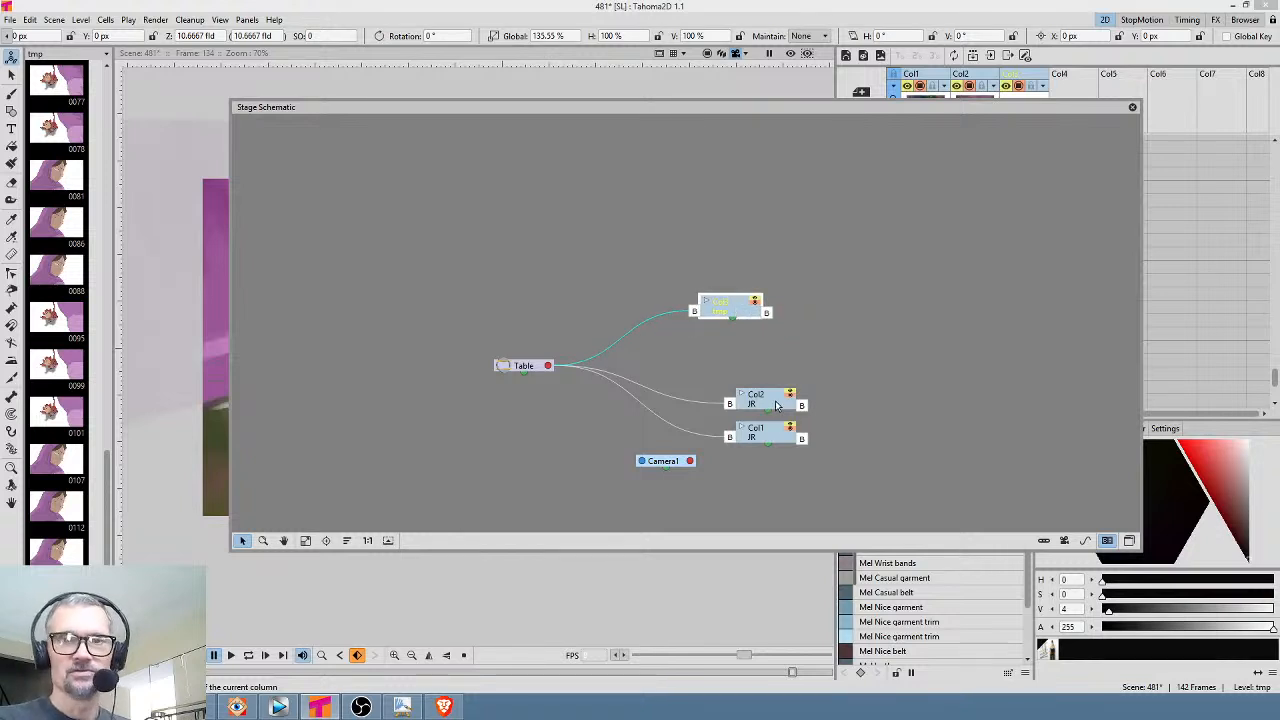
pyautogui.moveTo(775, 402); pyautogui.dragTo(767, 314)
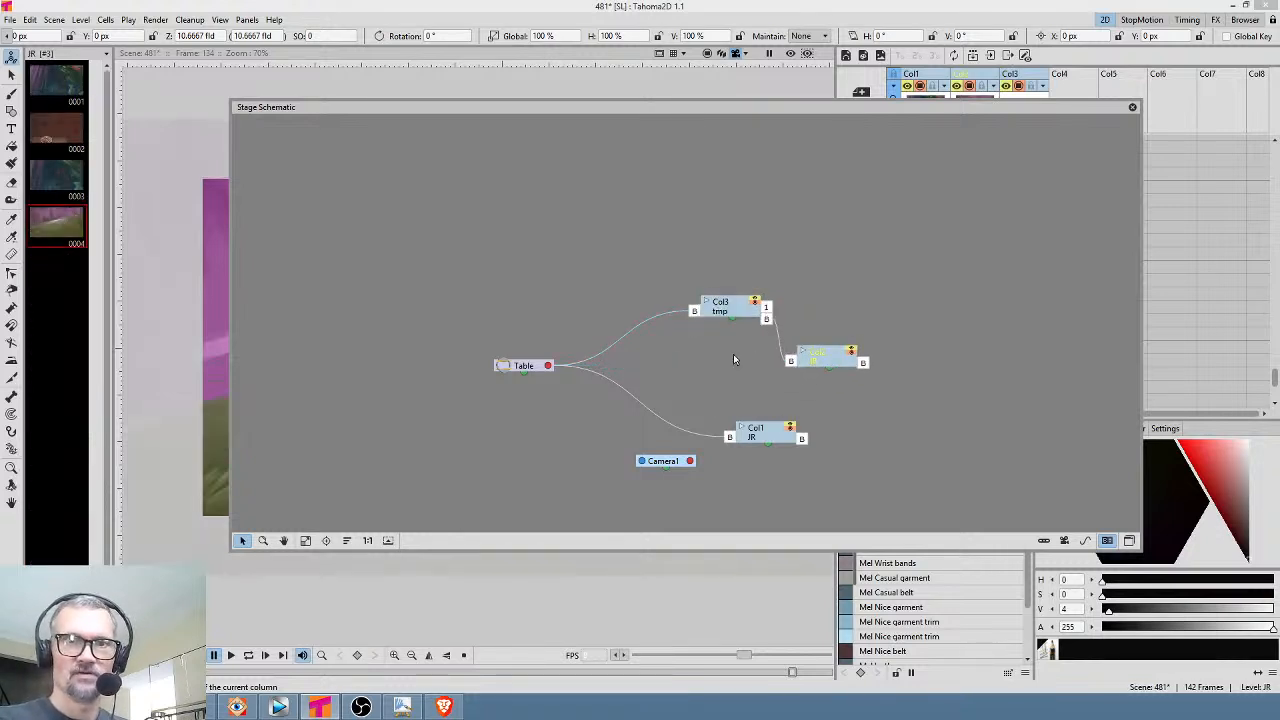
pyautogui.click(728, 312)
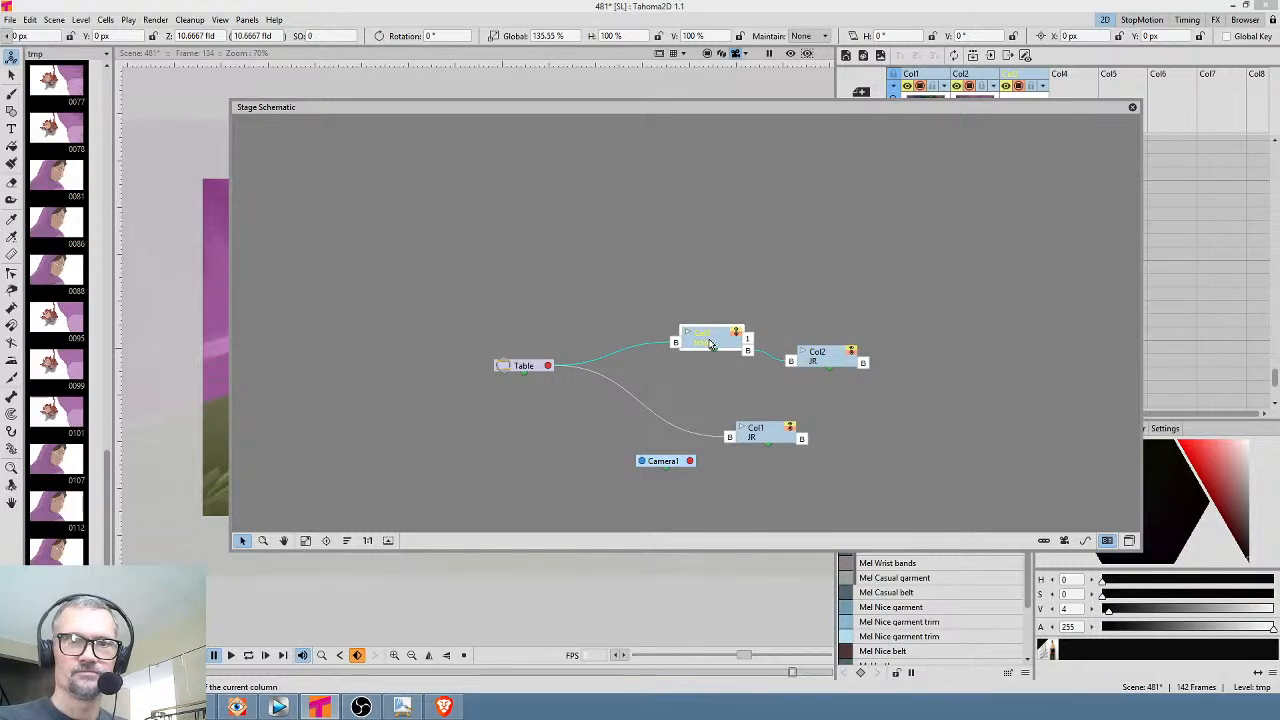
pyautogui.click(1132, 107)
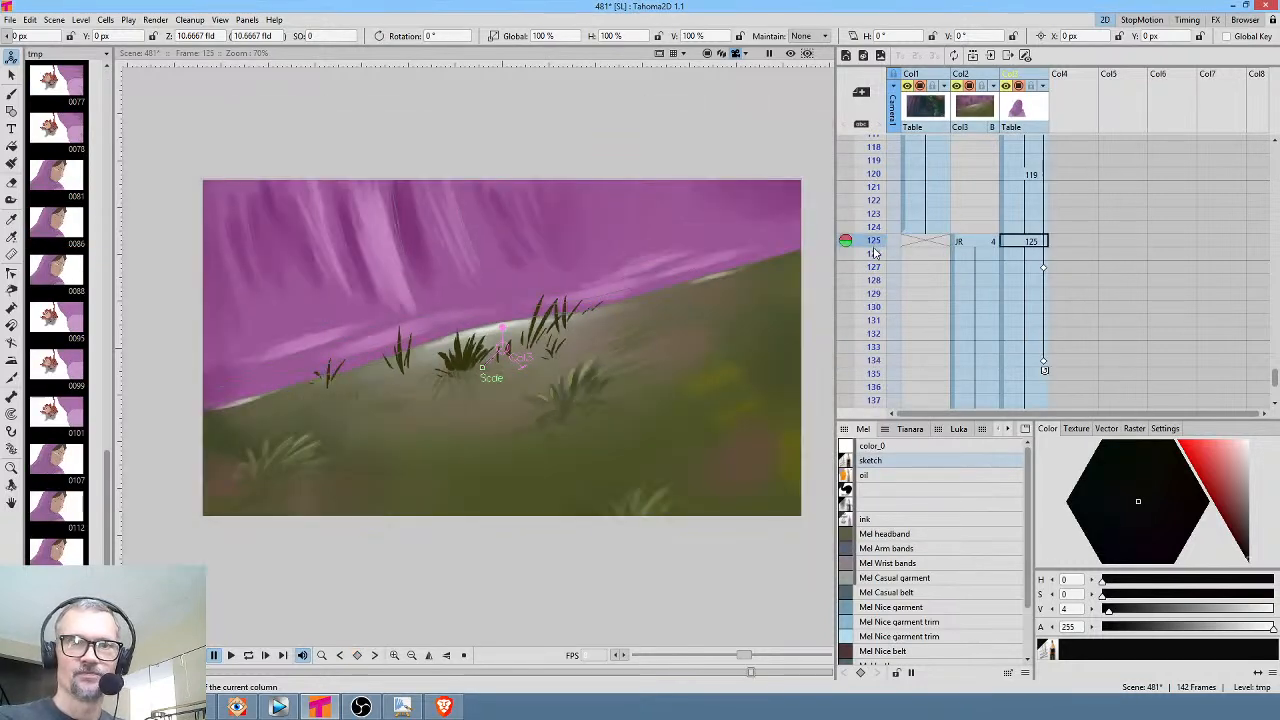
pyautogui.moveTo(874, 244)
pyautogui.mouseDown()
pyautogui.moveTo(884, 398)
pyautogui.moveTo(877, 142)
pyautogui.moveTo(893, 62)
pyautogui.mouseUp()
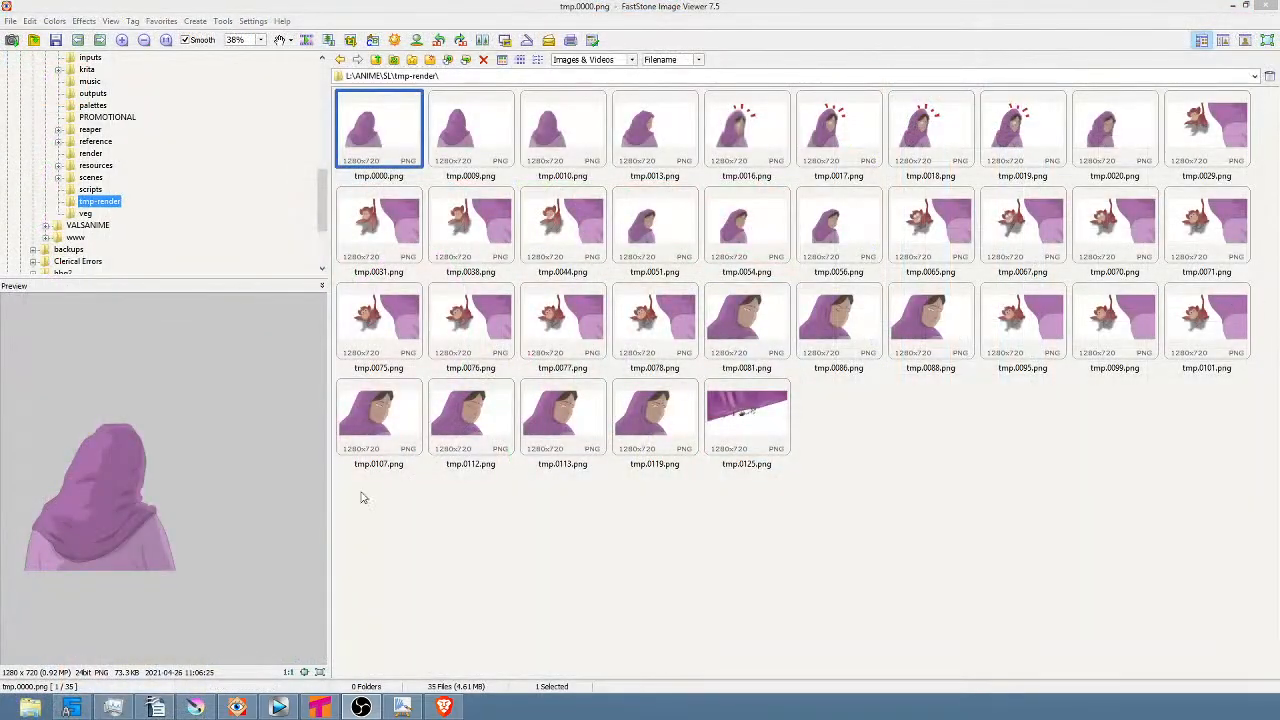
# Switch to Vegas Pro, play the cut between clips 478 and 476, and place the cursor at the end of the last clip
pyautogui.click(278, 707)
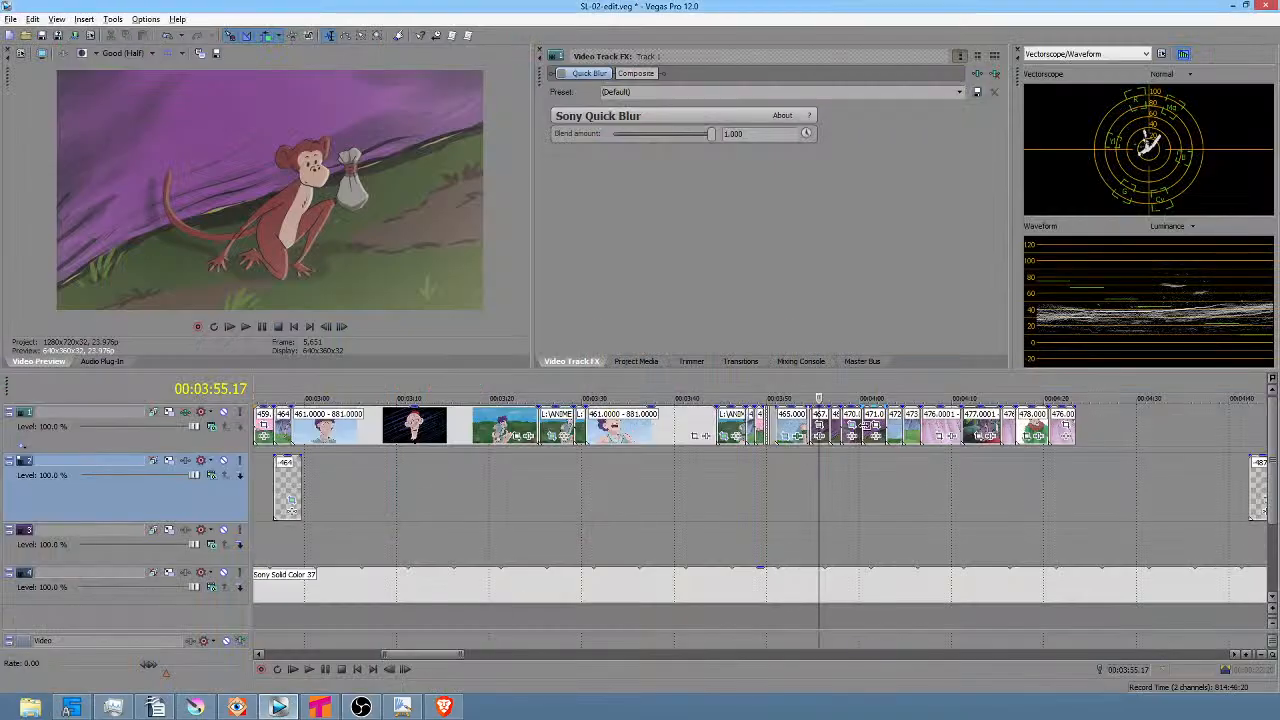
pyautogui.click(1058, 468)
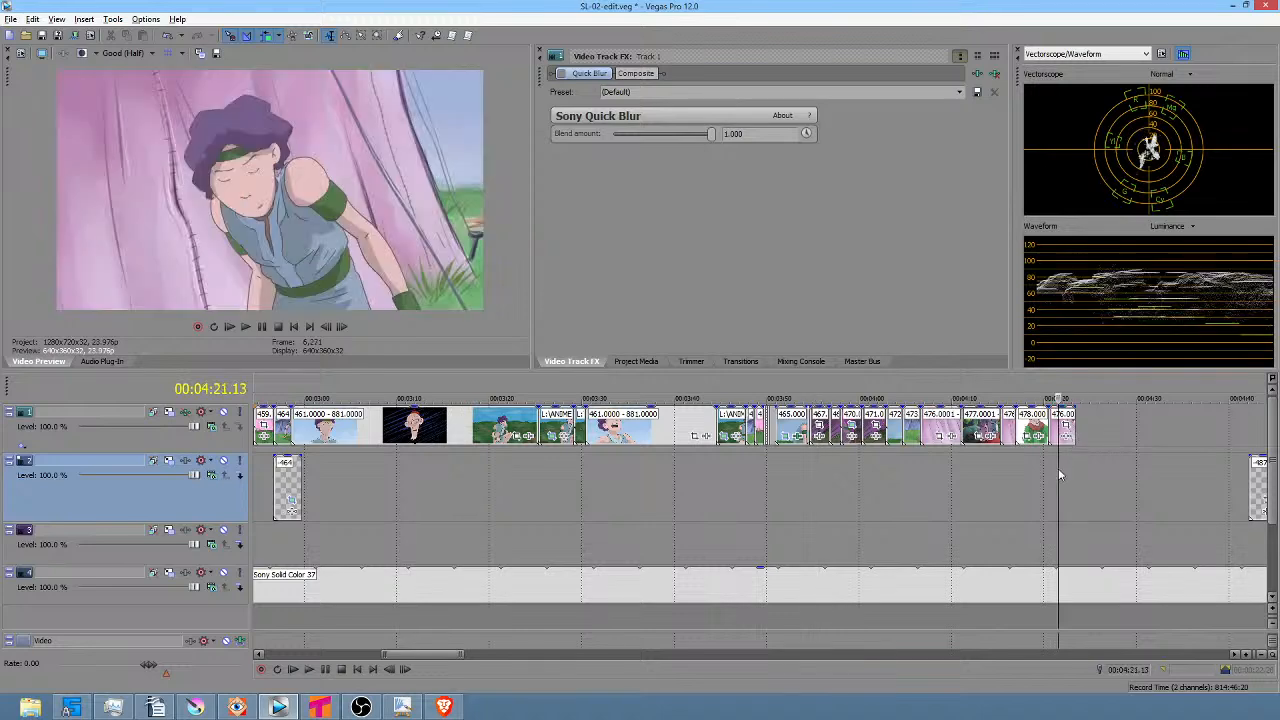
pyautogui.scroll(3, 1058, 468)
pyautogui.moveTo(749, 476); pyautogui.dragTo(634, 475)
pyautogui.click(666, 461)
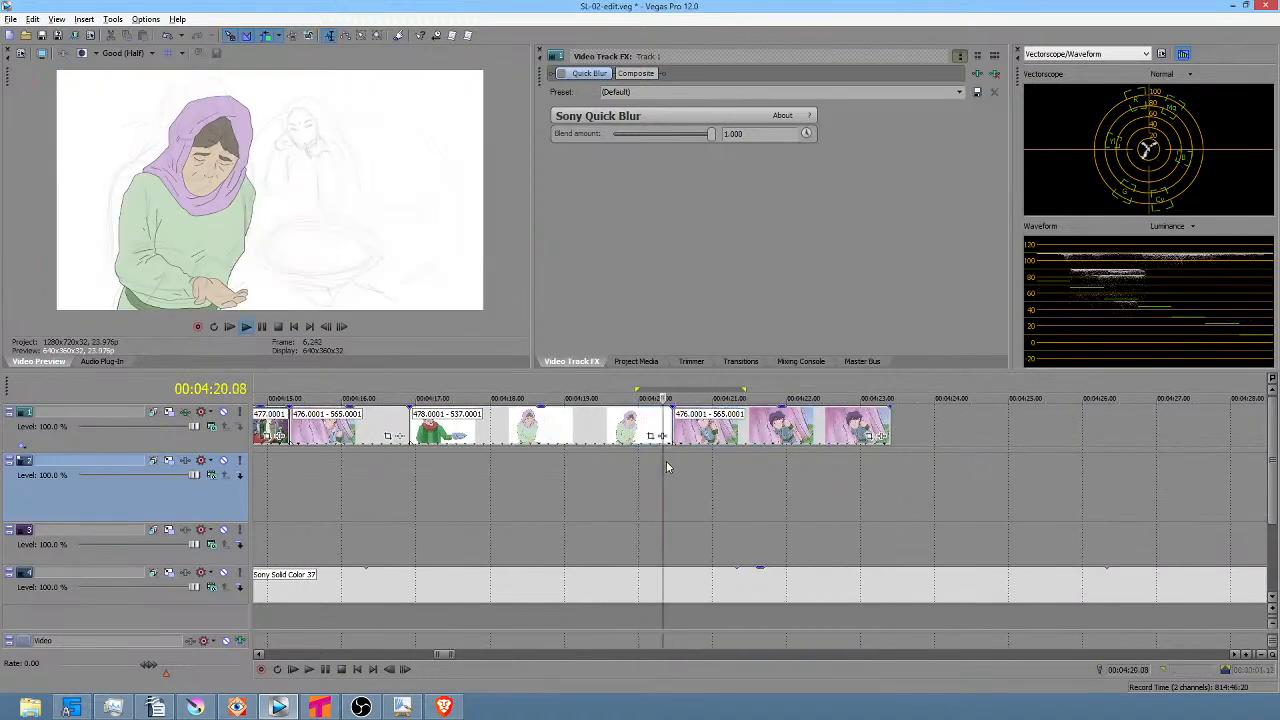
pyautogui.press('space')
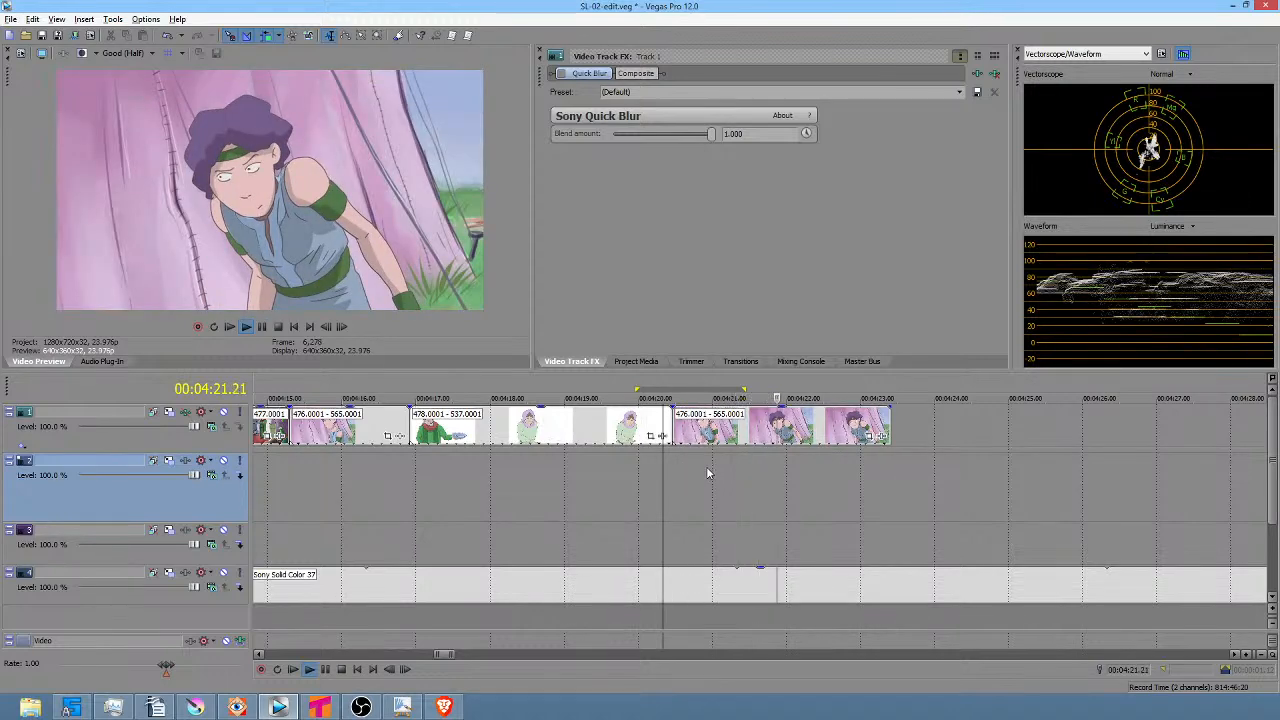
pyautogui.press('space')
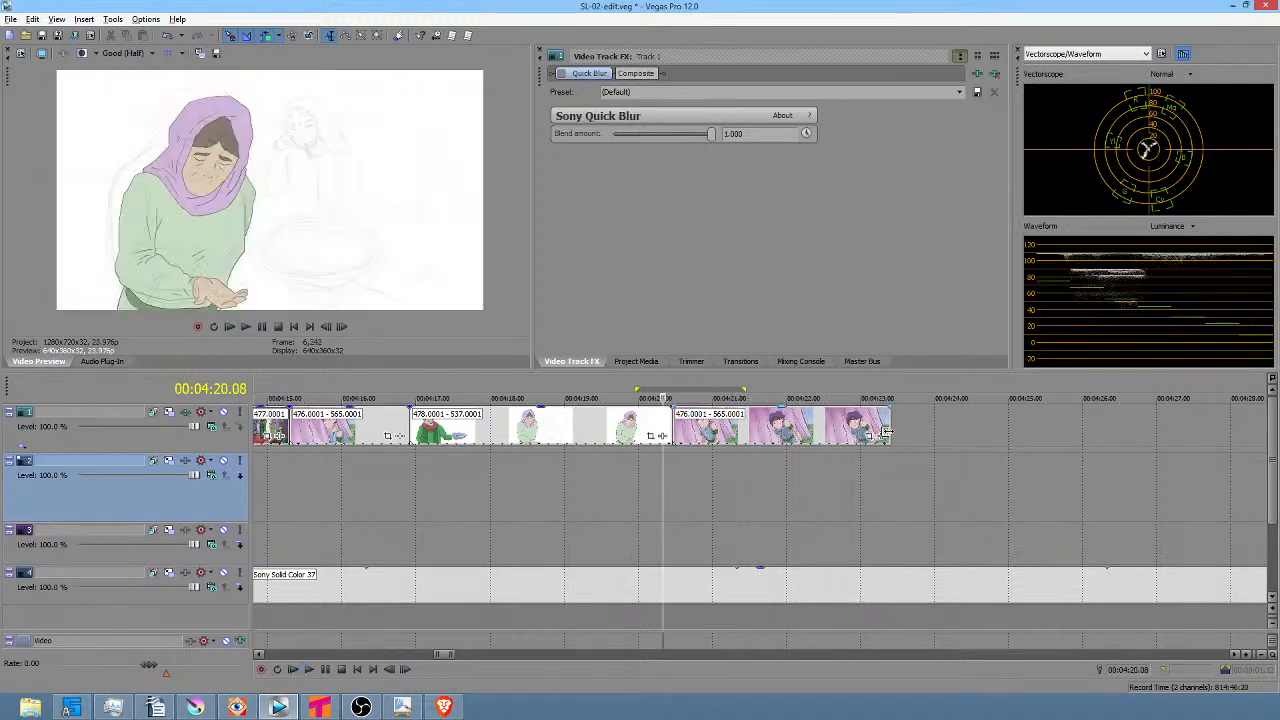
pyautogui.click(888, 434)
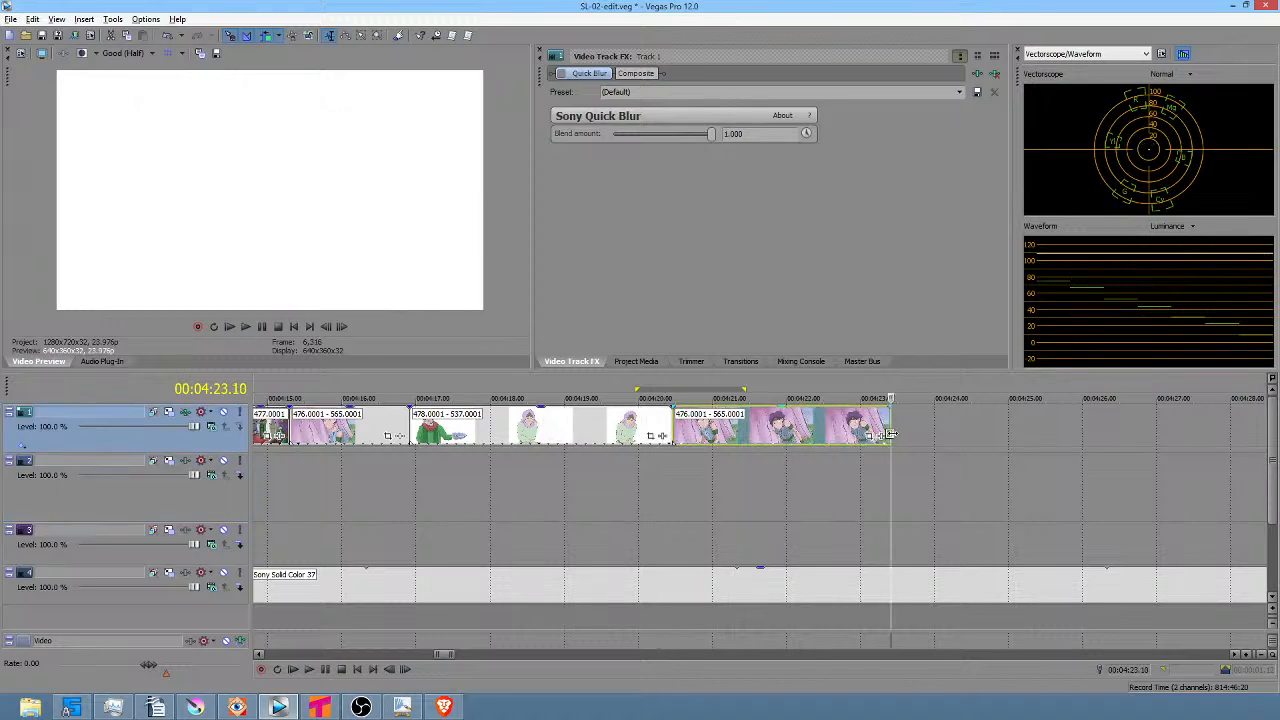
# Open the media import at the scenes\481\render folder and bring up Tahoma2D's Output Settings over it
pyautogui.click(645, 362)
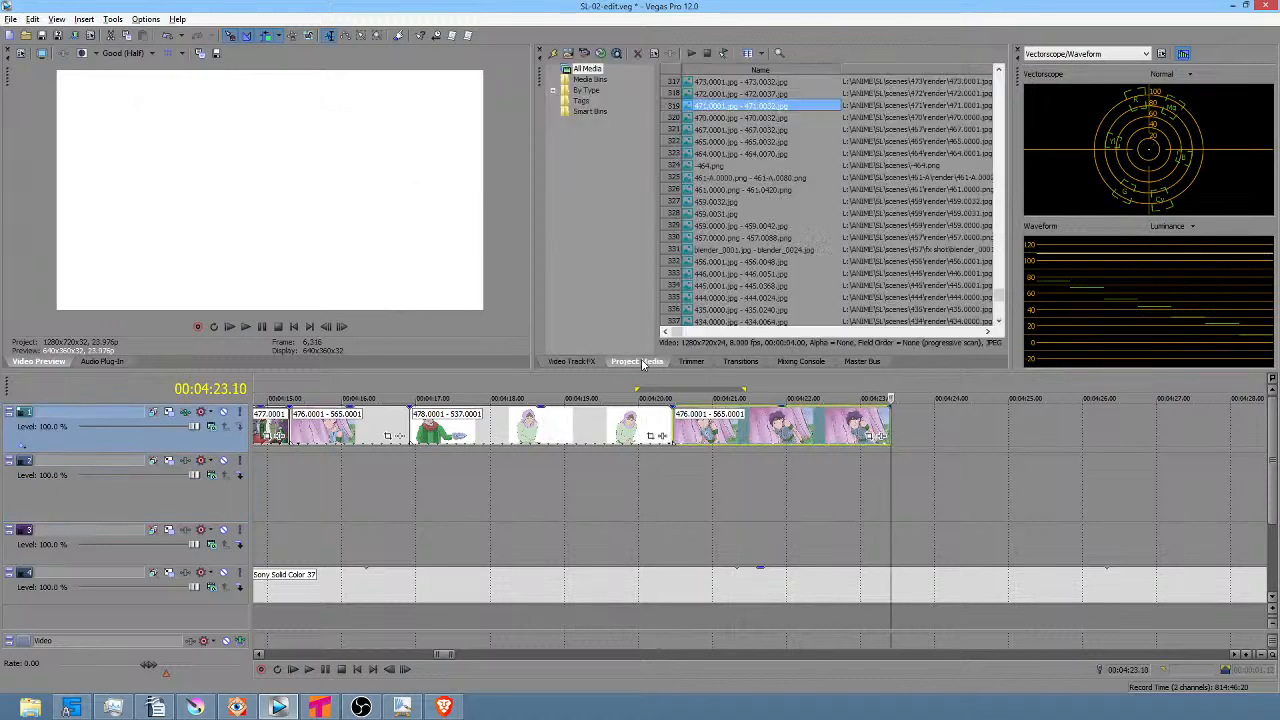
pyautogui.click(569, 54)
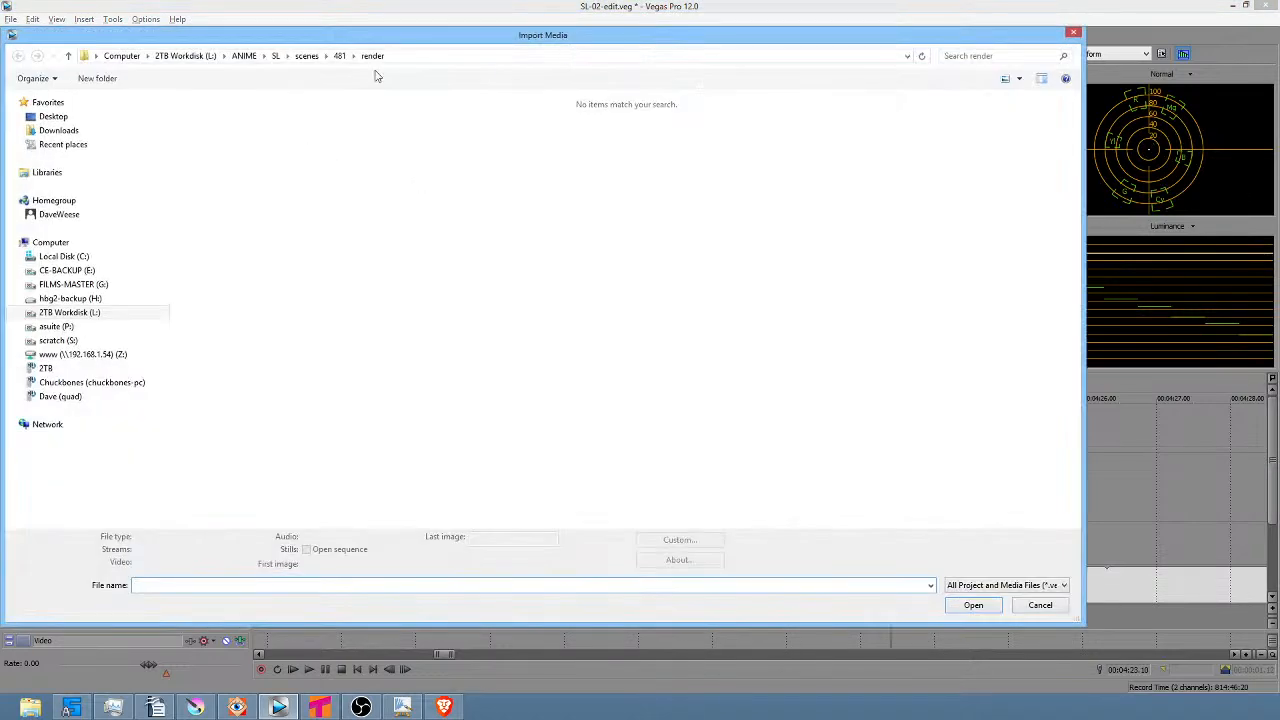
pyautogui.click(339, 56)
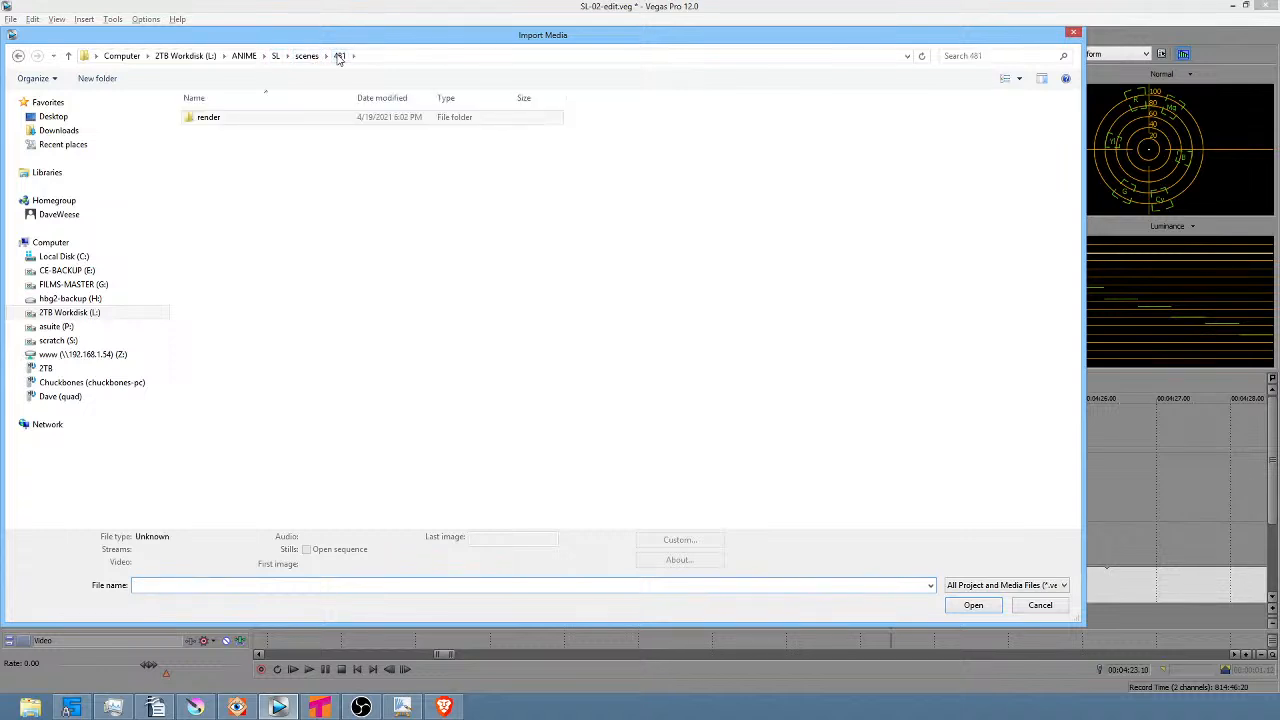
pyautogui.doubleClick(209, 119)
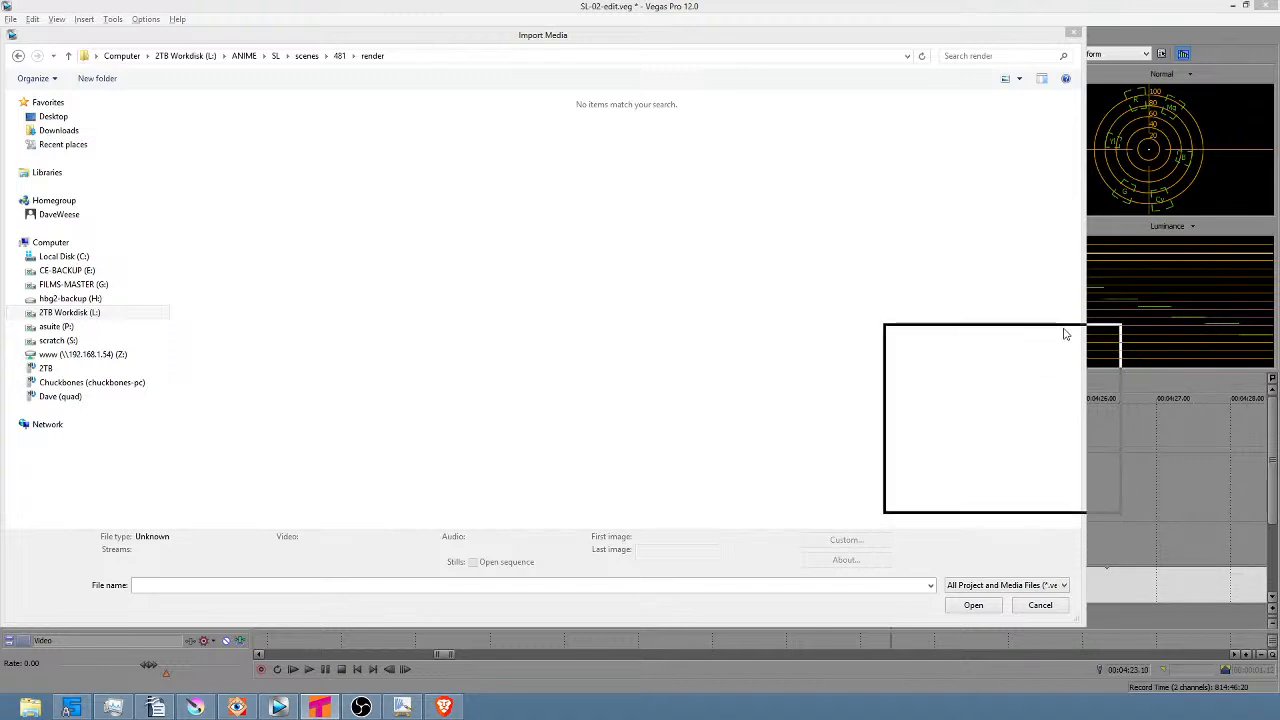
pyautogui.moveTo(1065, 334)
pyautogui.mouseDown()
pyautogui.moveTo(1091, 332)
pyautogui.moveTo(966, 323)
pyautogui.mouseUp()
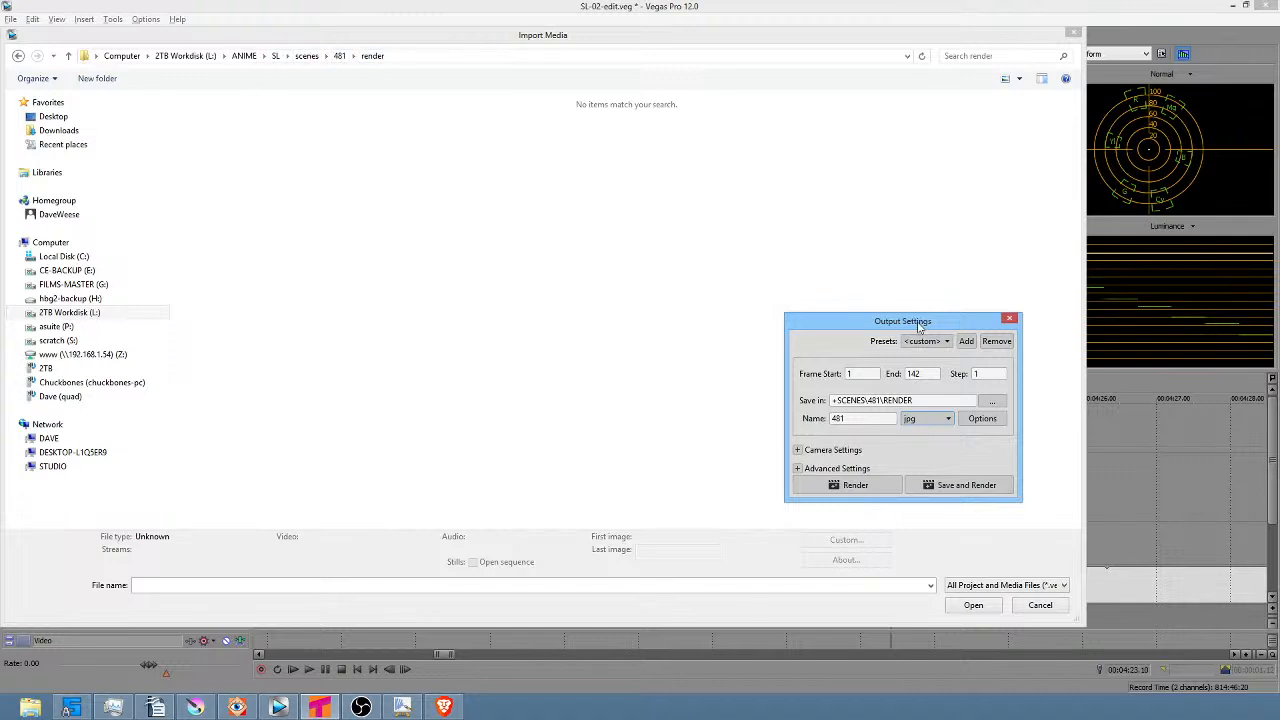
pyautogui.press('Escape')
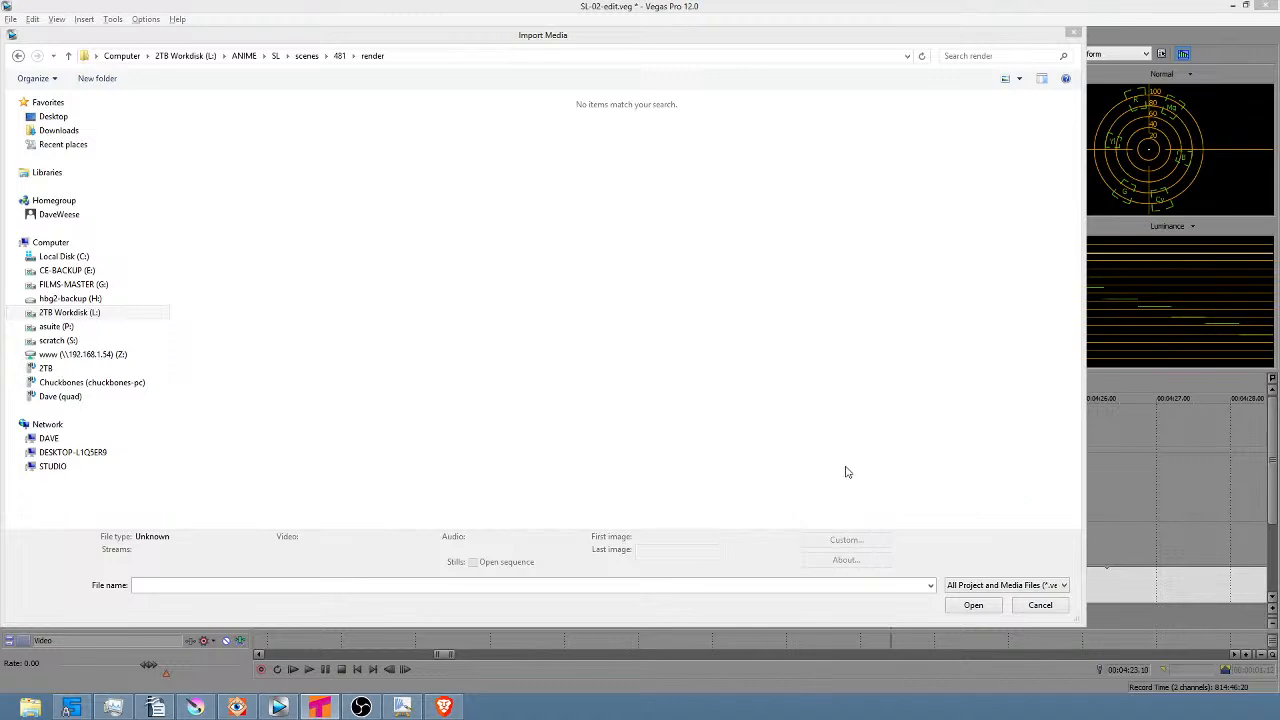
# Switch to FastStone Image Viewer and check the scenes\481 folder and its render subfolder for rendered images
pyautogui.click(237, 707)
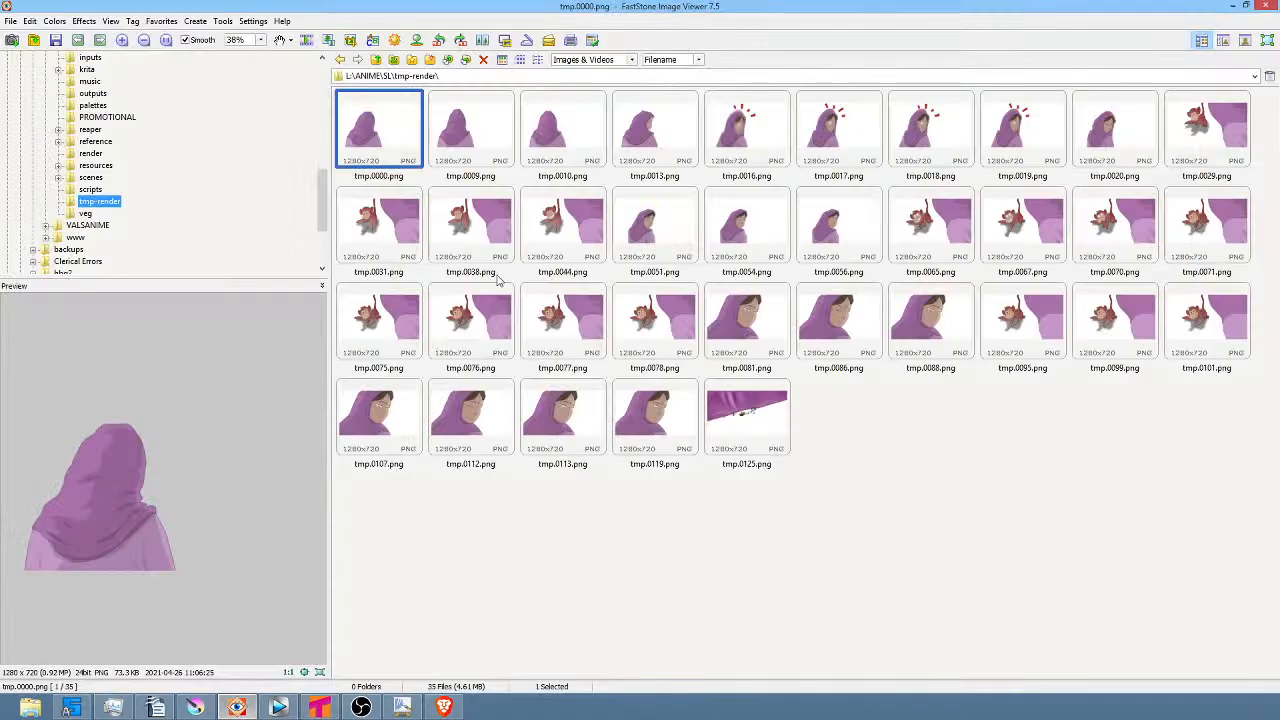
pyautogui.click(90, 177)
pyautogui.scroll(-20, 203, 185)
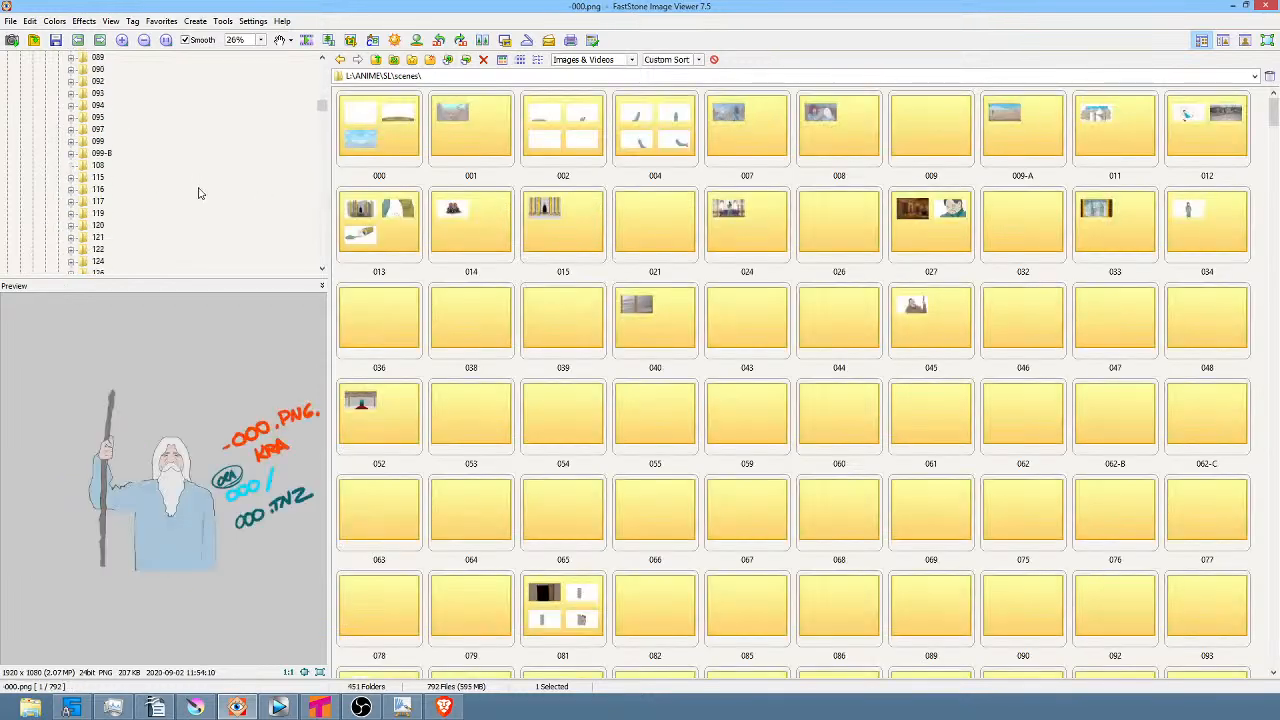
pyautogui.scroll(-20, 211, 204)
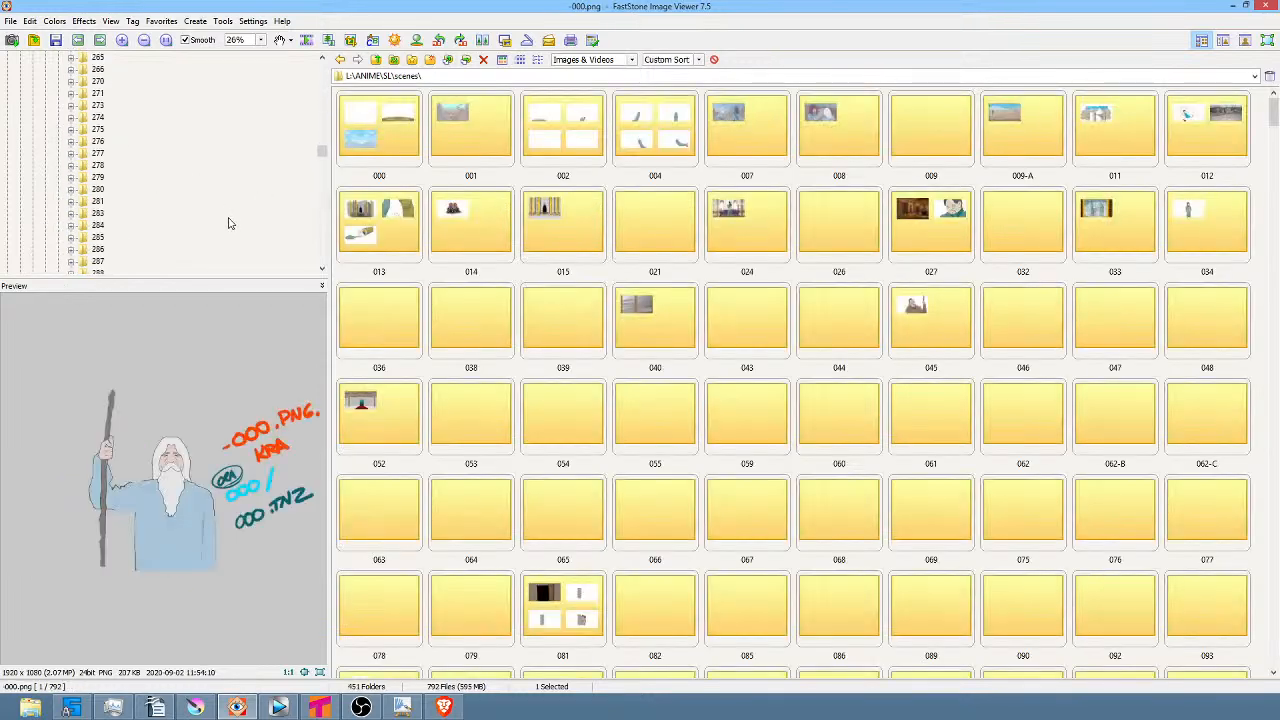
pyautogui.scroll(-20, 240, 236)
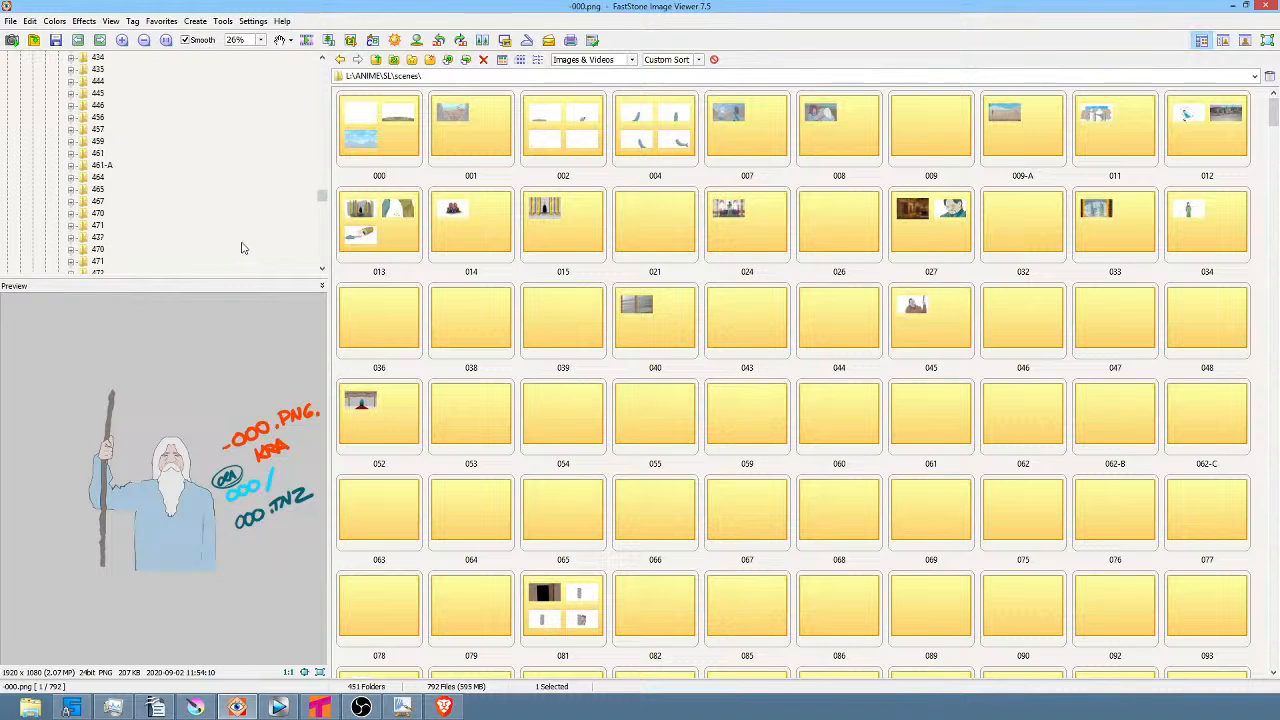
pyautogui.click(115, 166)
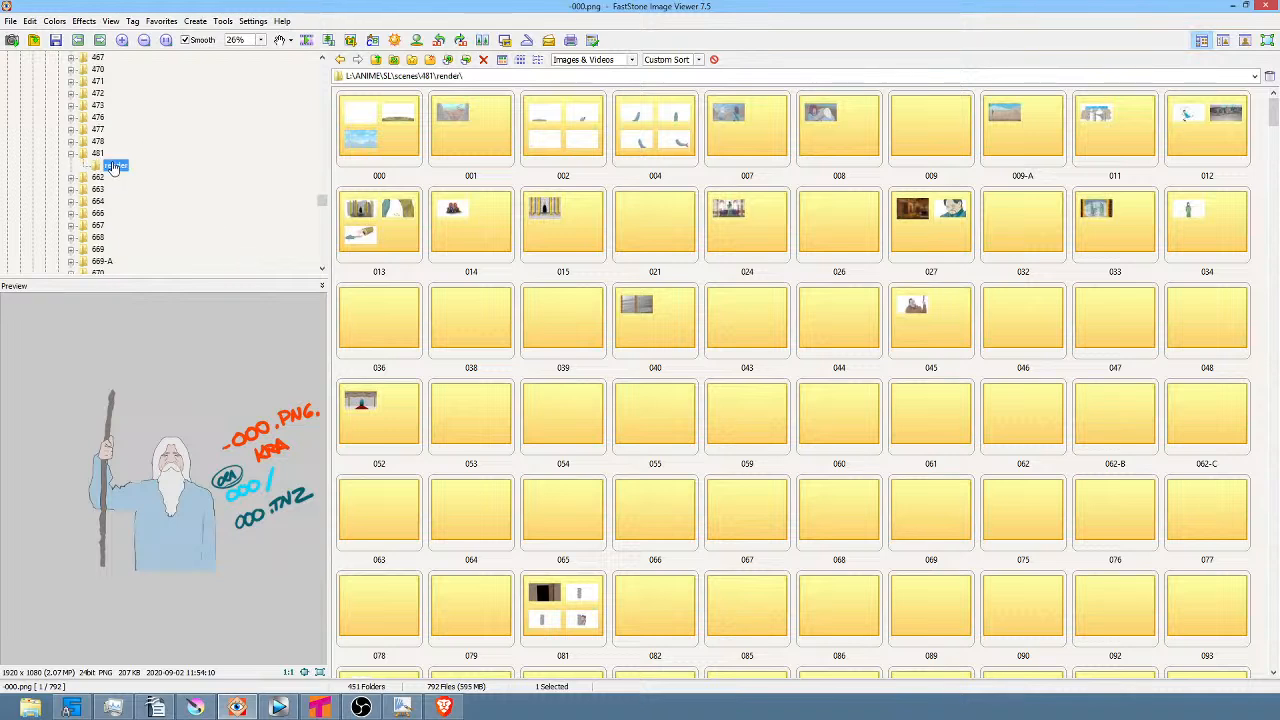
pyautogui.press('Left')
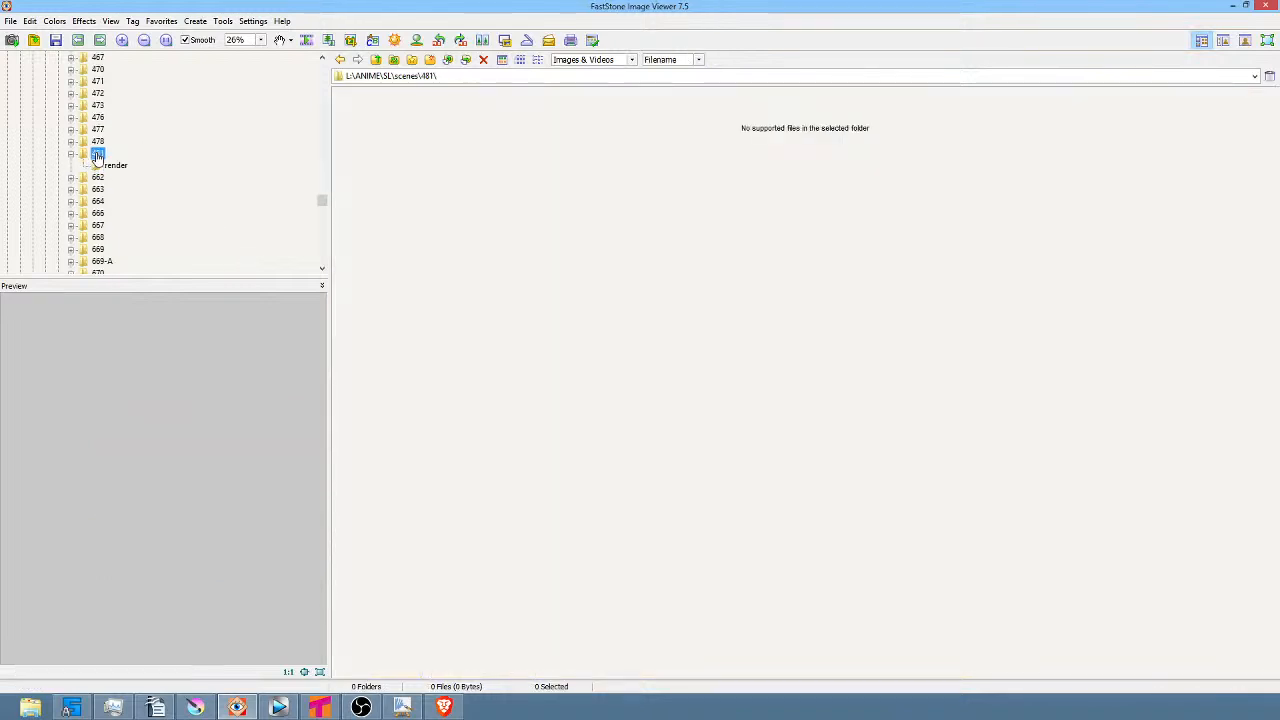
pyautogui.click(118, 170)
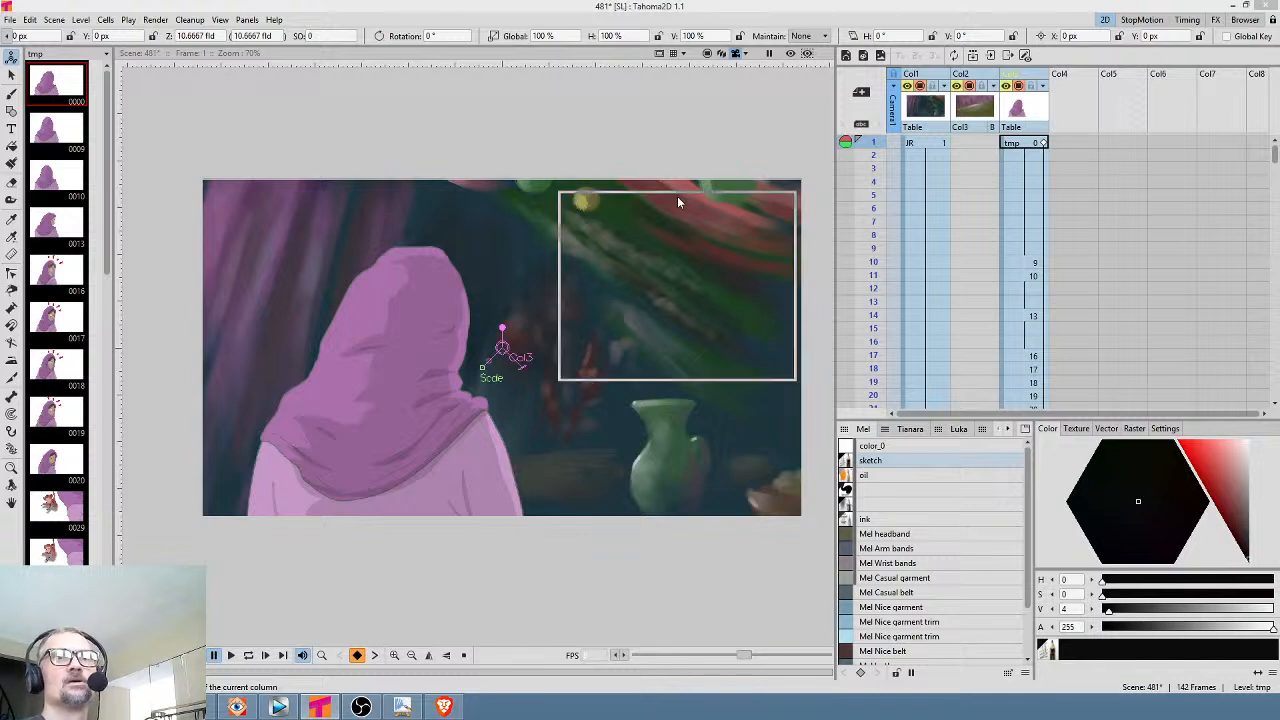
# Add a trailing backslash to the +SCENES\481\RENDER save path, then save the scene and render frames 1 to 142 as jpg
pyautogui.moveTo(677, 196); pyautogui.dragTo(576, 318)
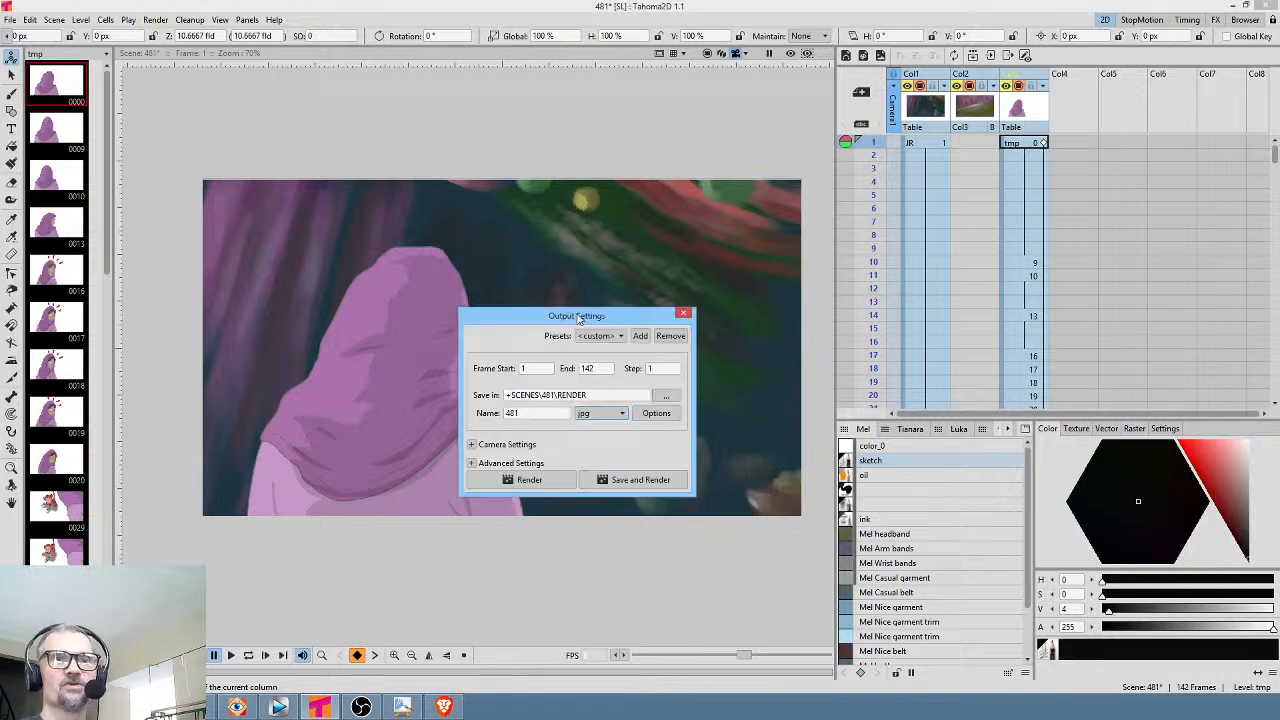
pyautogui.click(603, 392)
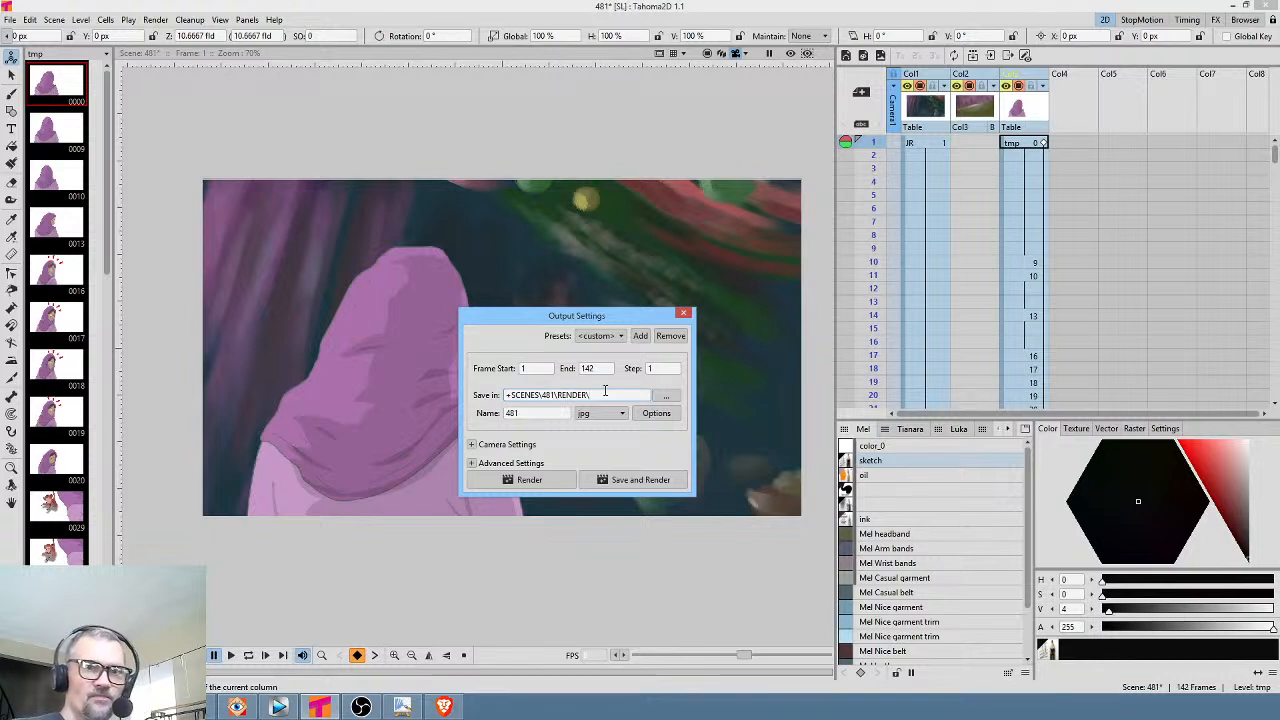
pyautogui.write('\\')
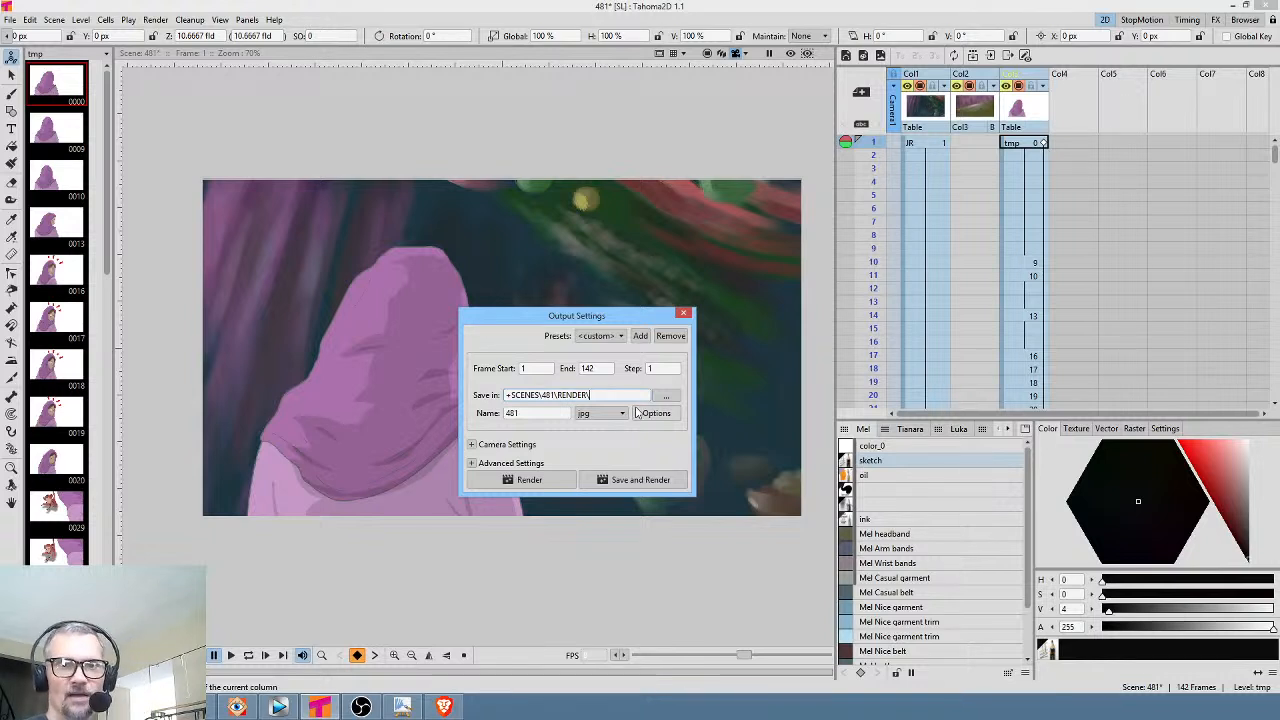
pyautogui.click(624, 481)
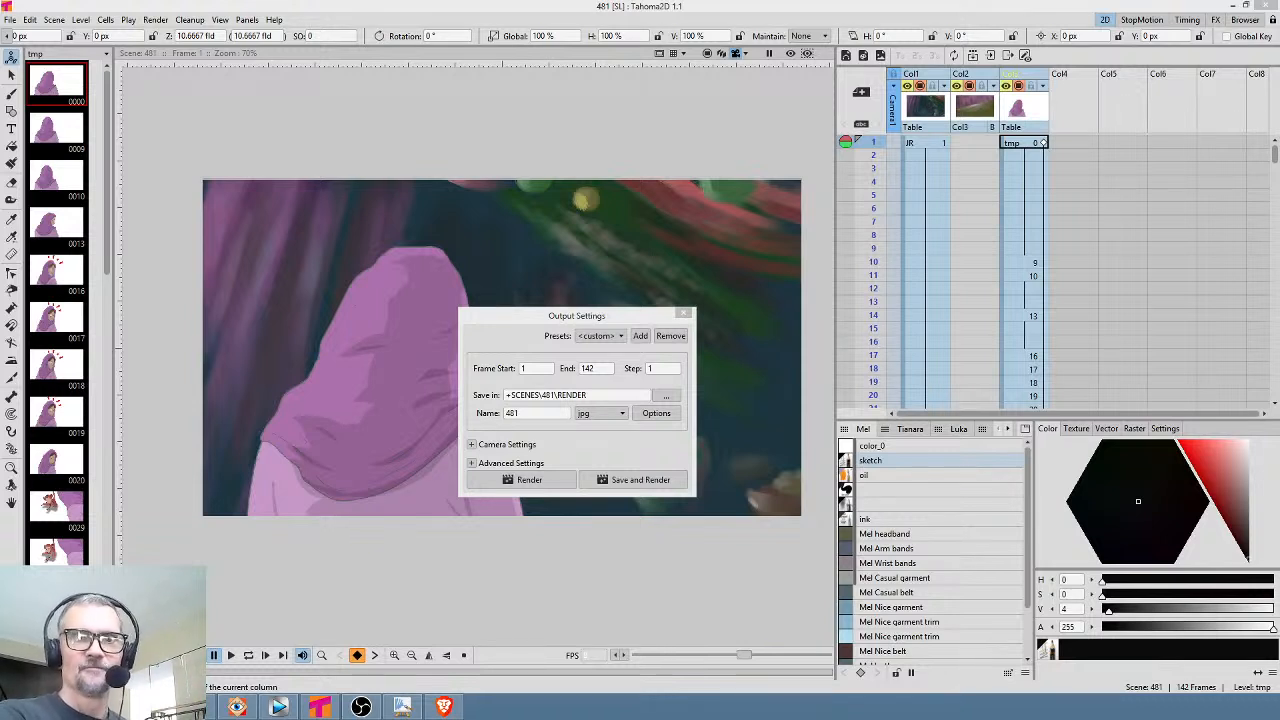
# Check the current render destination folder and clear the Save in path in the Output Settings
pyautogui.click(669, 398)
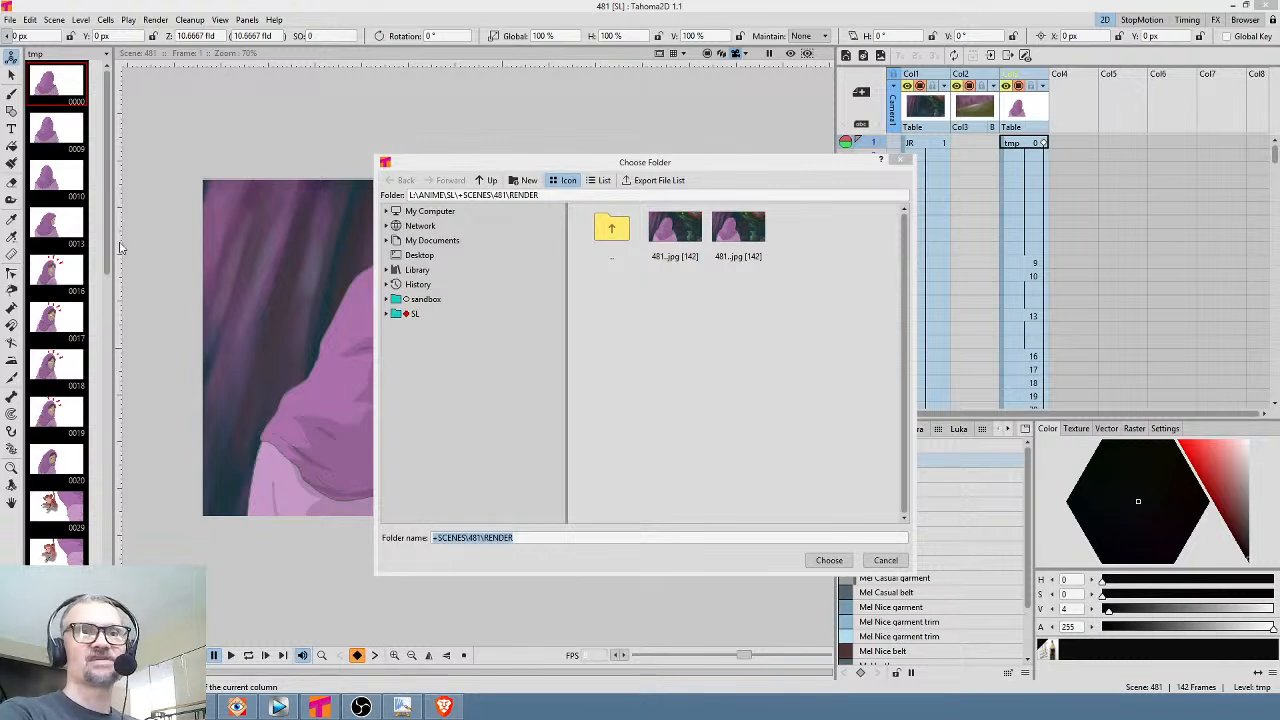
pyautogui.click(884, 561)
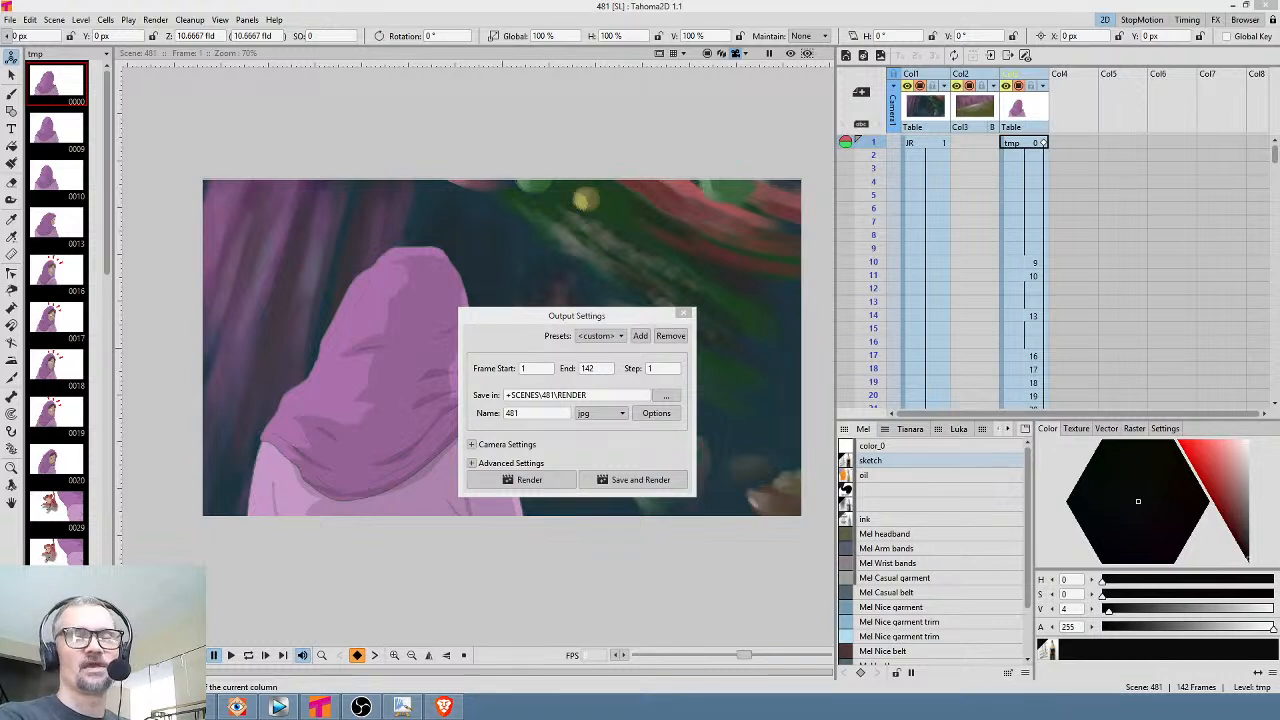
pyautogui.click(620, 396)
pyautogui.moveTo(620, 396); pyautogui.dragTo(507, 395)
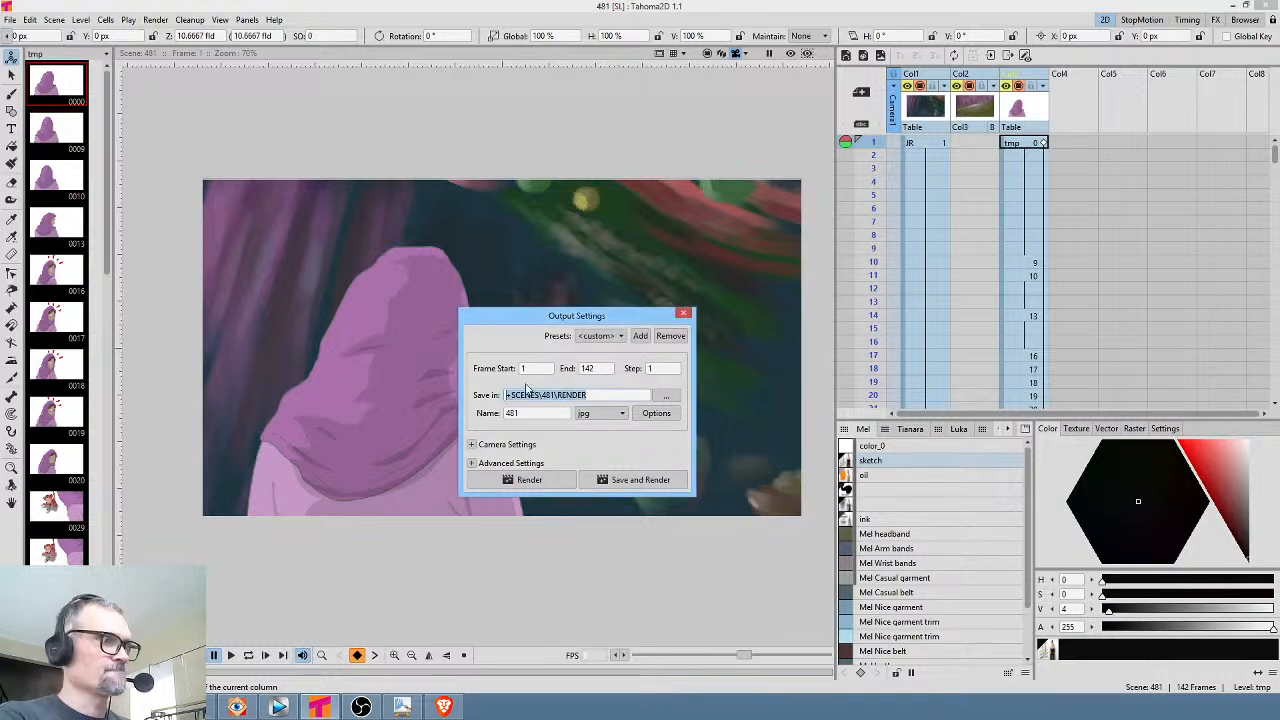
pyautogui.press('BackSpace')
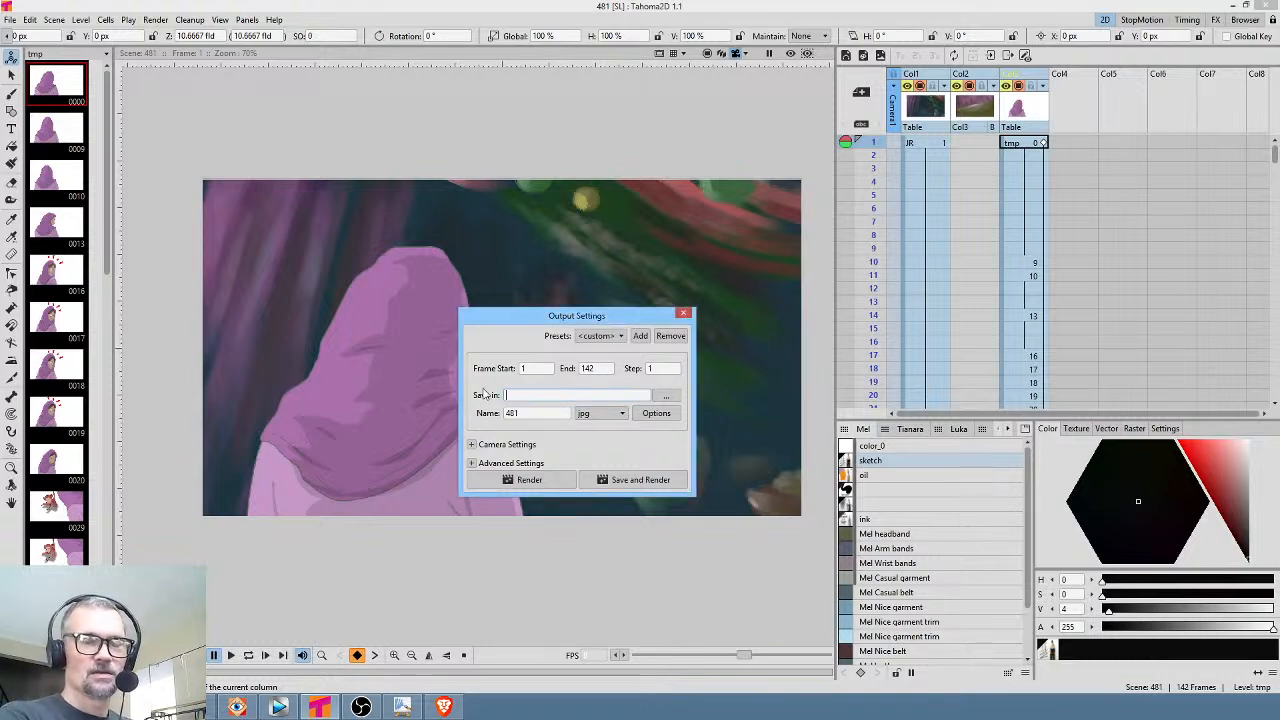
pyautogui.moveTo(557, 316); pyautogui.dragTo(459, 142)
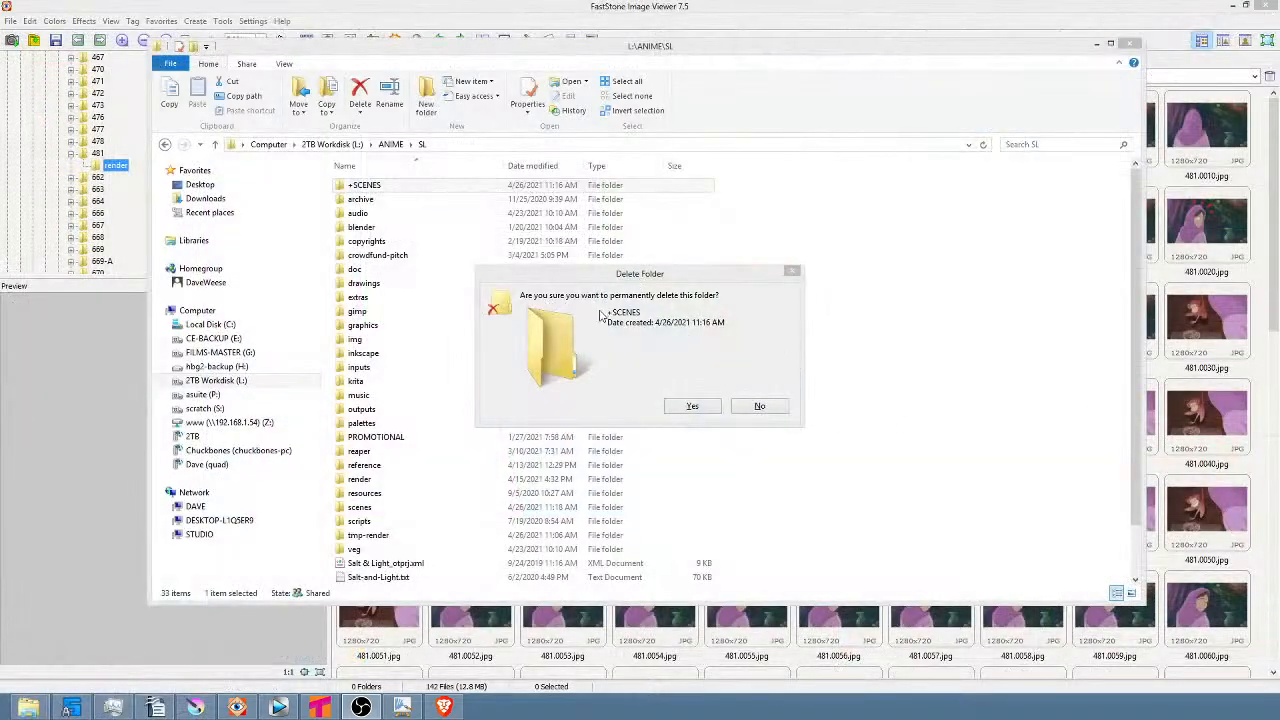
# Try to permanently delete the +SCENES folder in L:\ANIME\SL using administrator permission
pyautogui.click(697, 408)
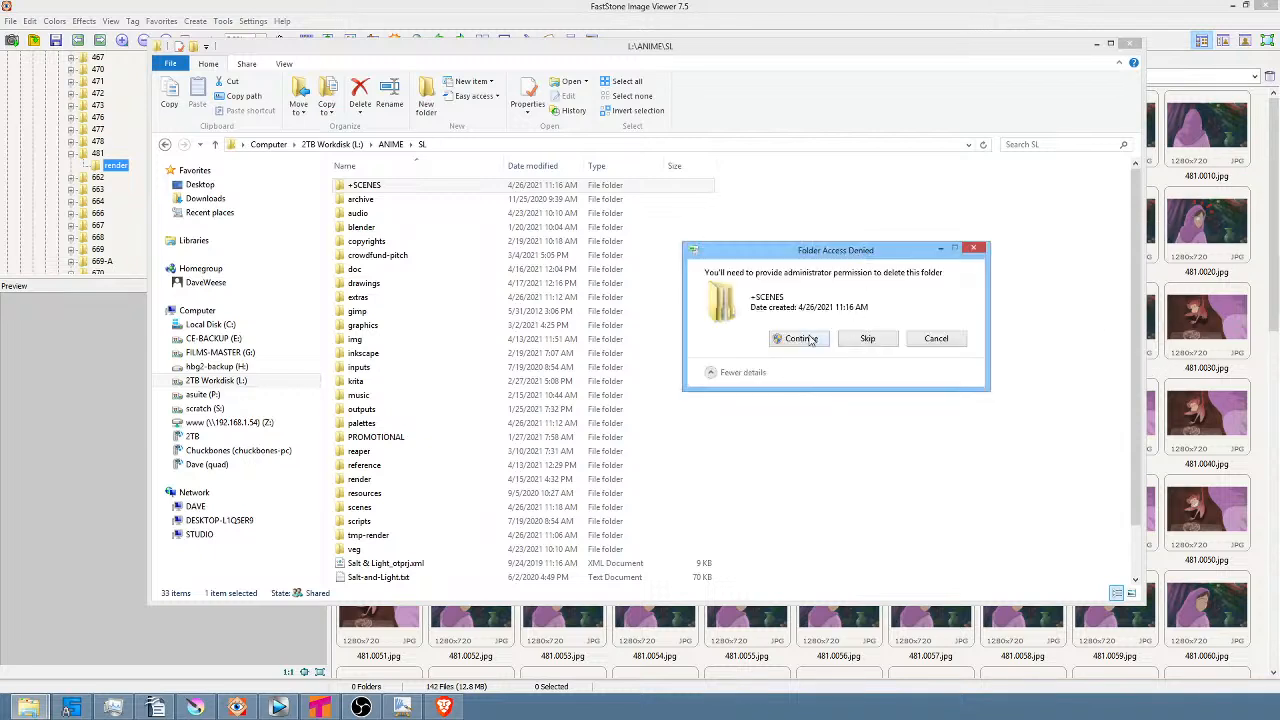
pyautogui.click(804, 339)
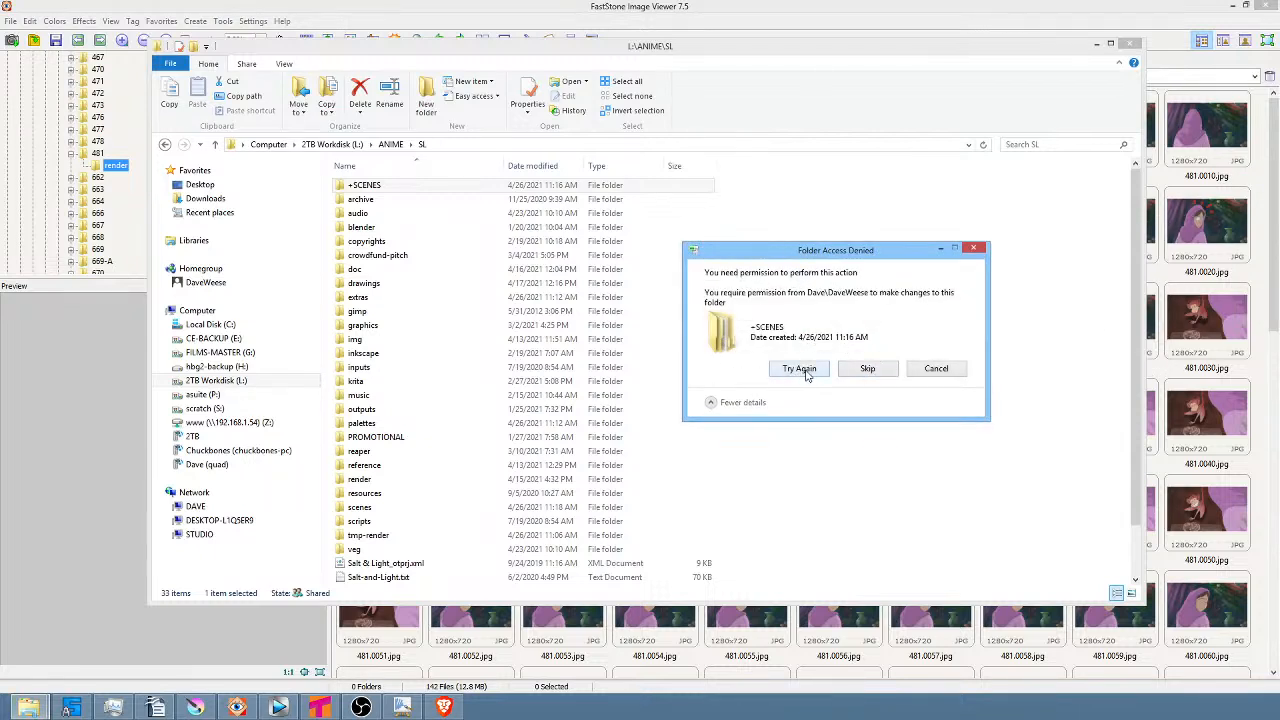
pyautogui.click(800, 369)
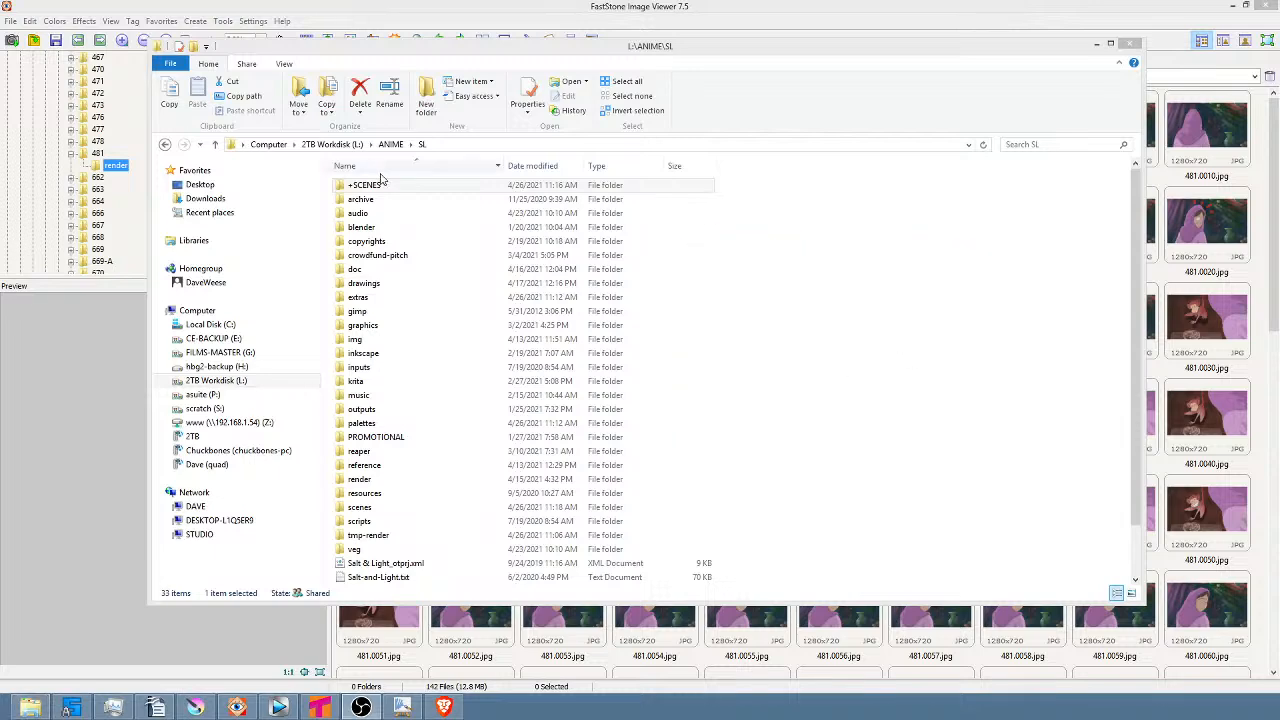
# Open +SCENES\481 in L:\ANIME\SL and try to delete its RENDER folder
pyautogui.doubleClick(380, 182)
pyautogui.doubleClick(380, 190)
pyautogui.click(381, 194)
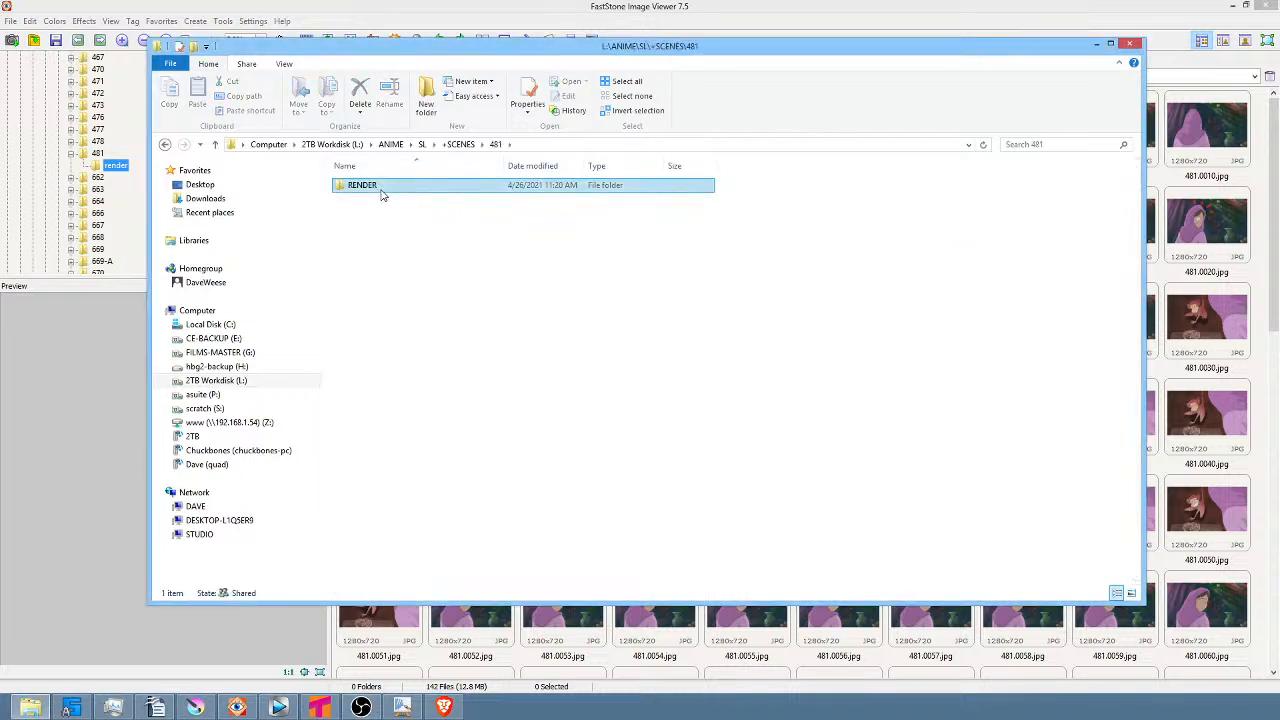
pyautogui.doubleClick(381, 194)
pyautogui.click(720, 368)
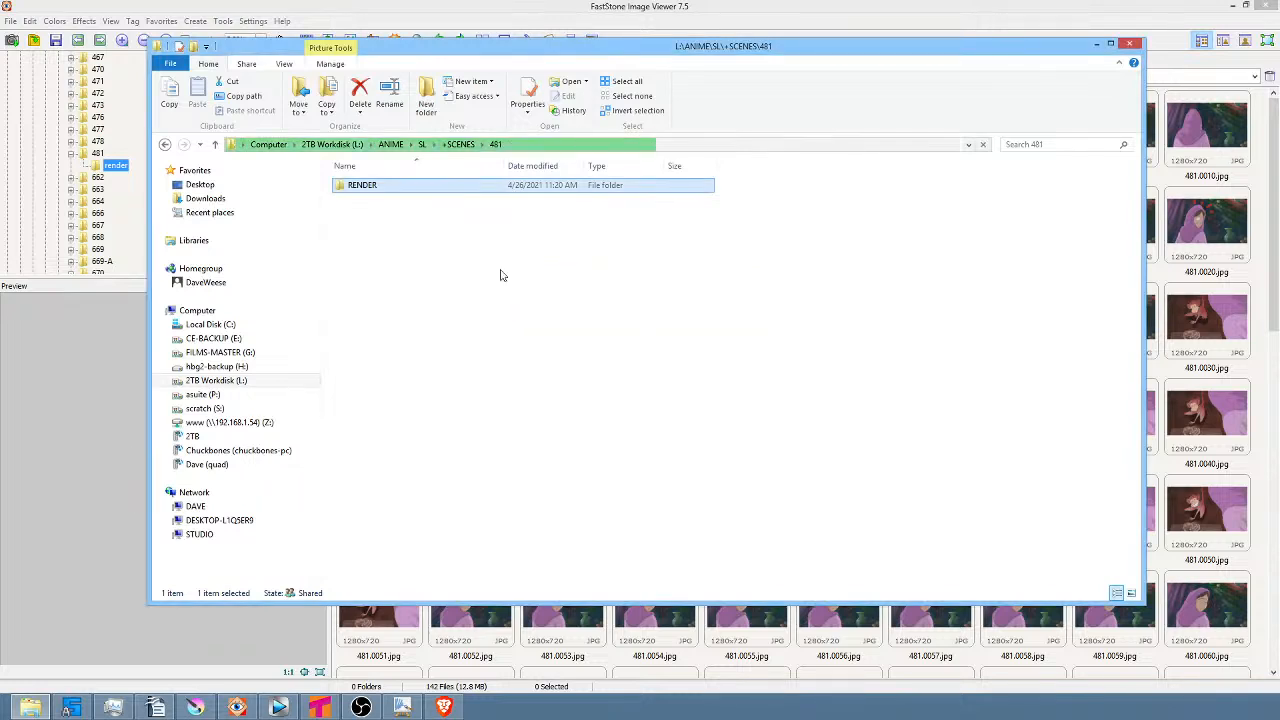
pyautogui.click(351, 186)
pyautogui.press('Escape')
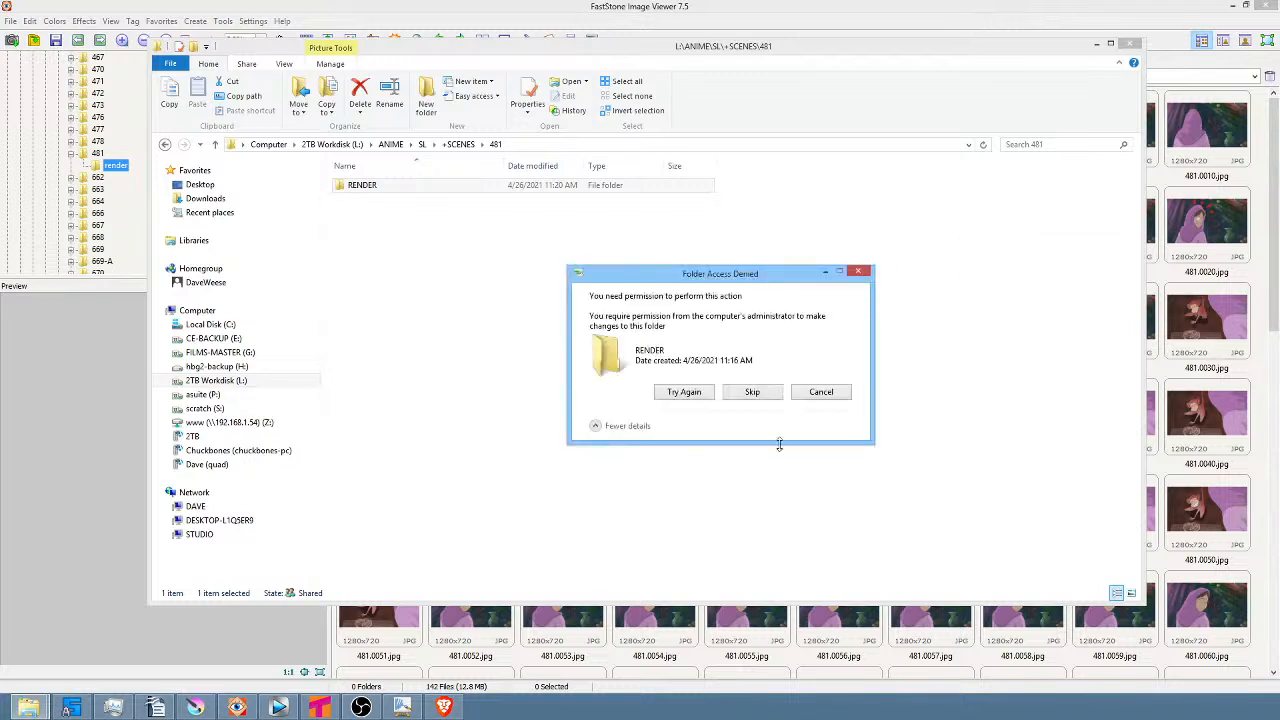
pyautogui.click(822, 392)
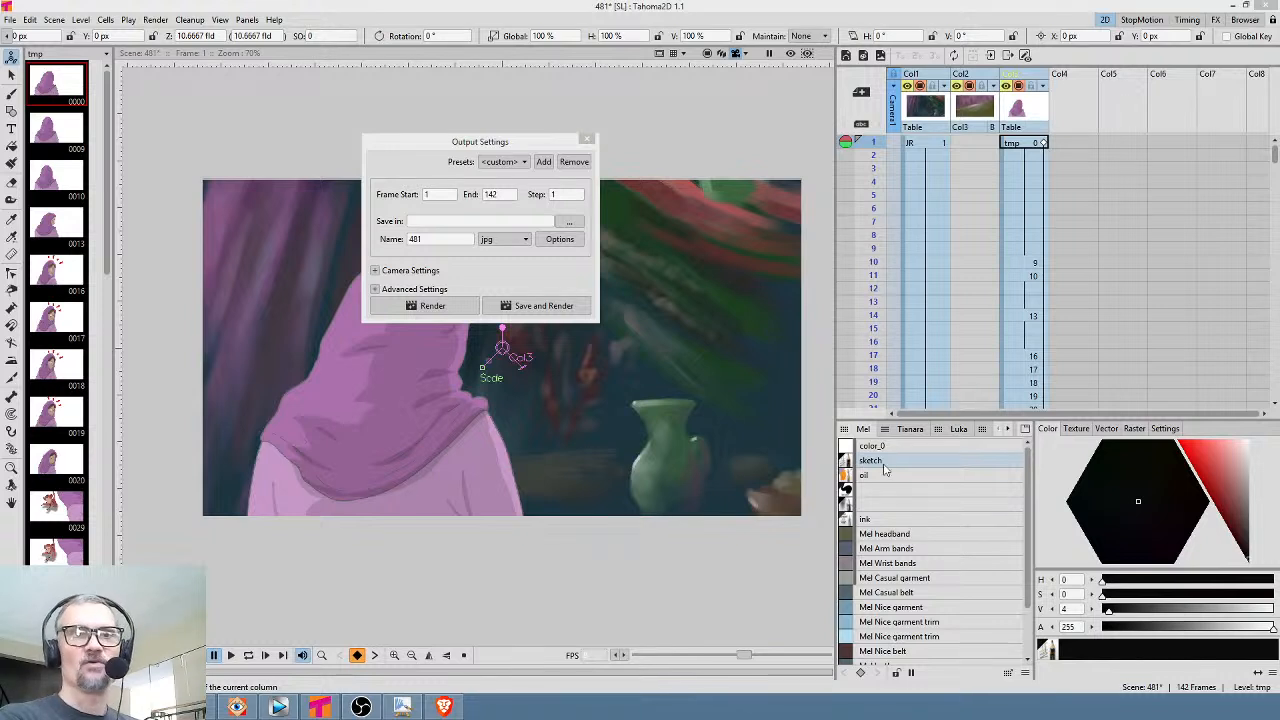
# In Tahoma2D, set the render save path to +scenes/481/render/, save and render the scene, and close the Output Settings
pyautogui.moveTo(474, 141); pyautogui.dragTo(552, 131)
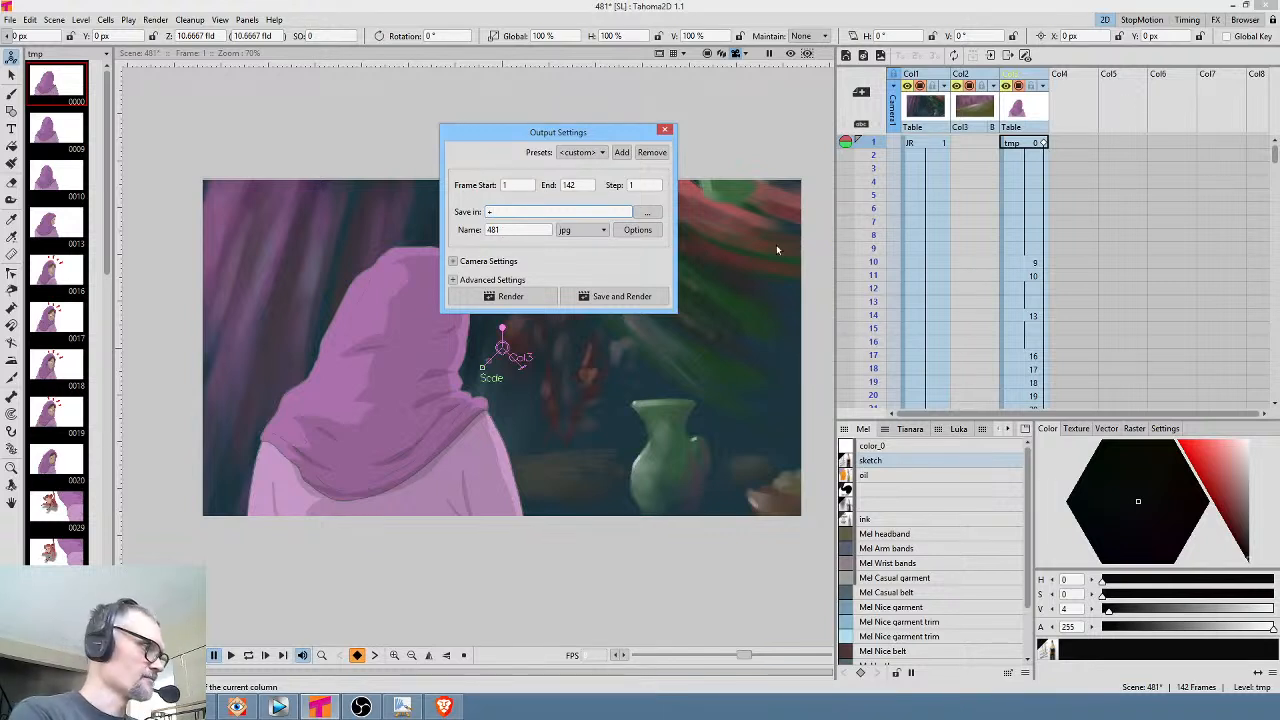
pyautogui.write('enes/4')
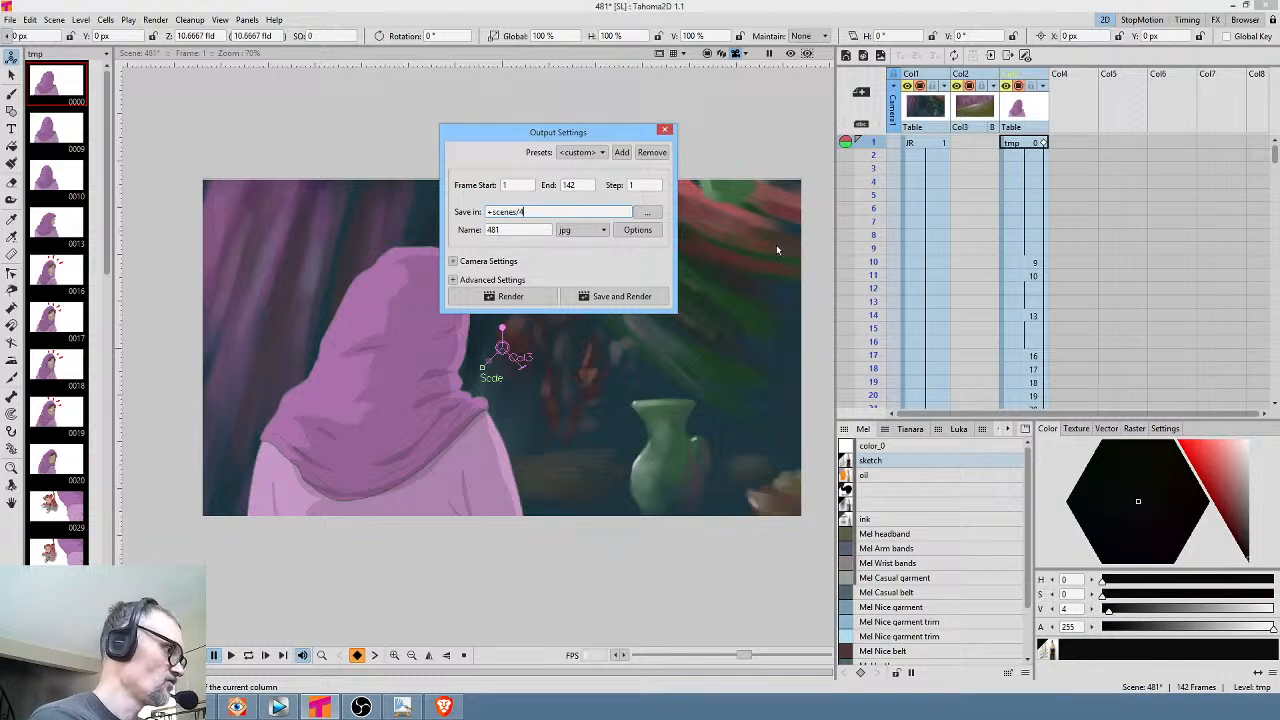
pyautogui.write('81/')
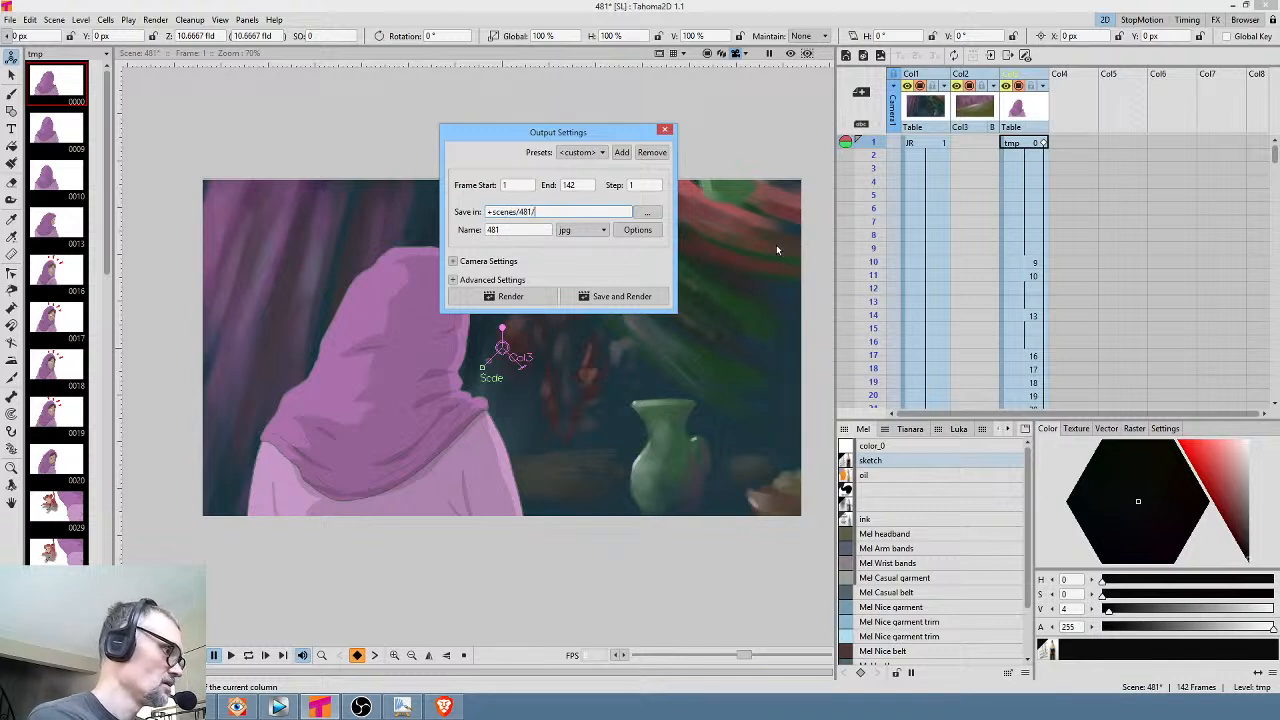
pyautogui.write('render/')
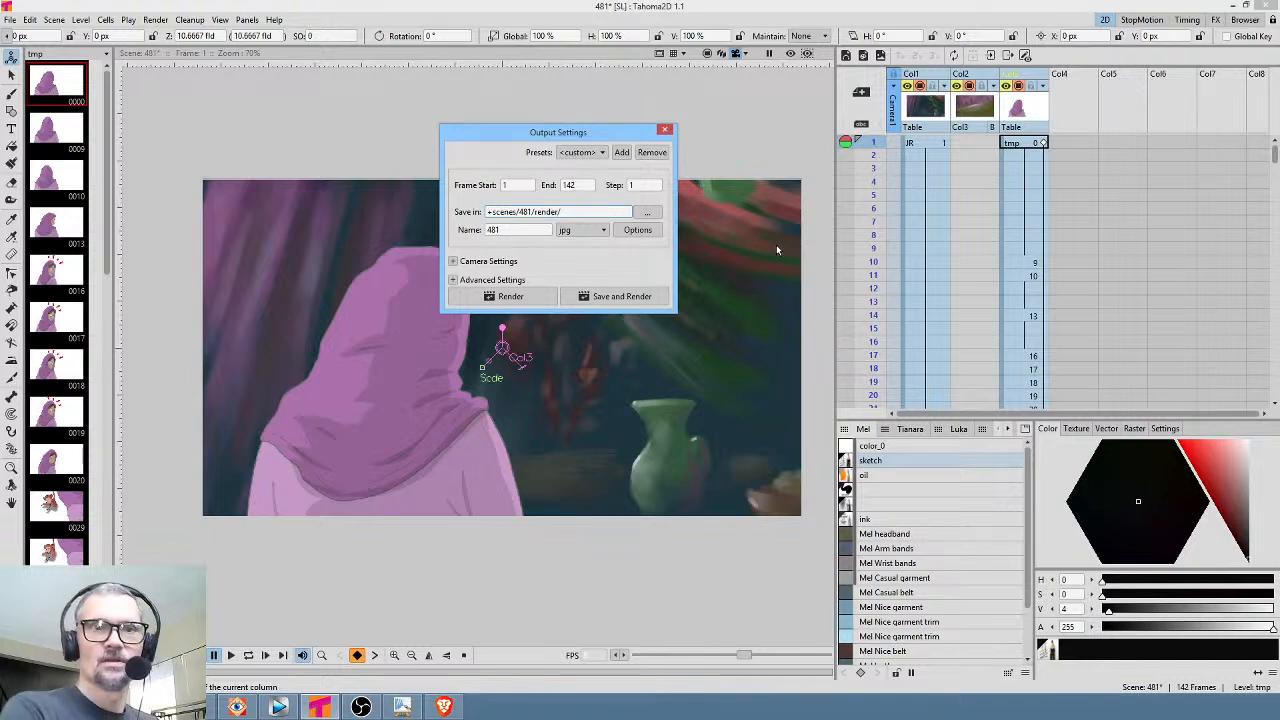
pyautogui.press('Tab')
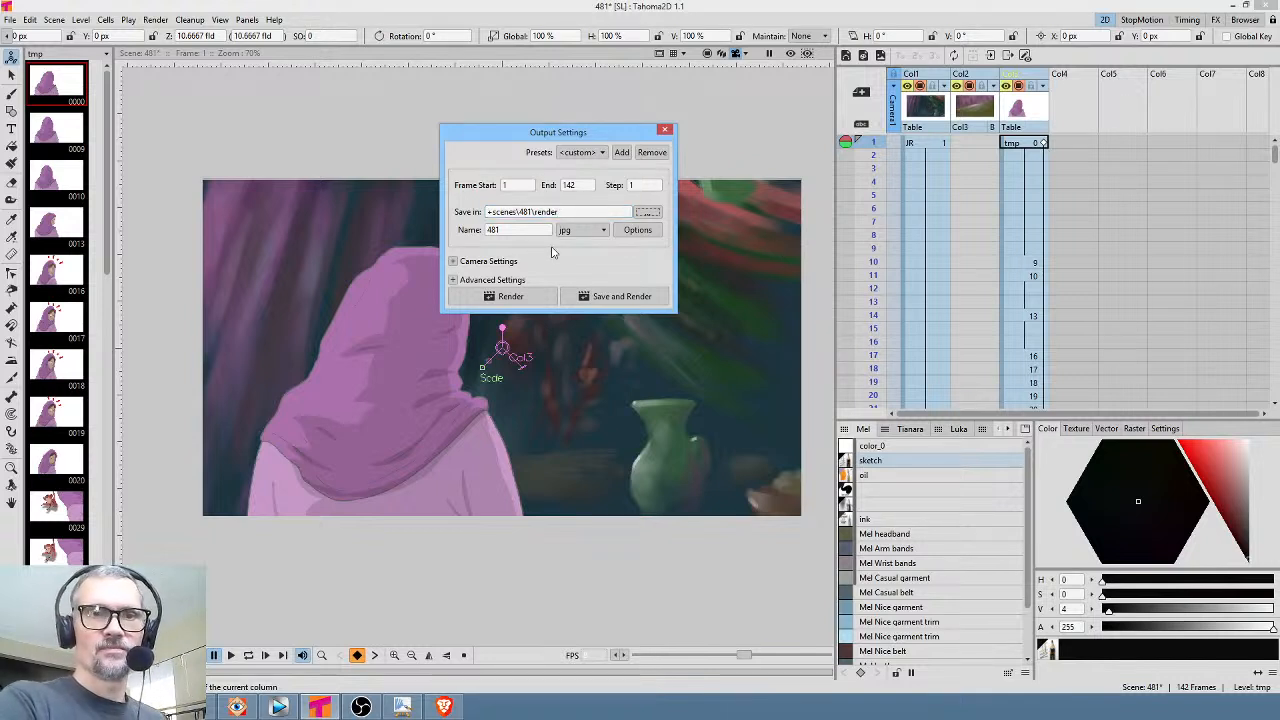
pyautogui.click(624, 296)
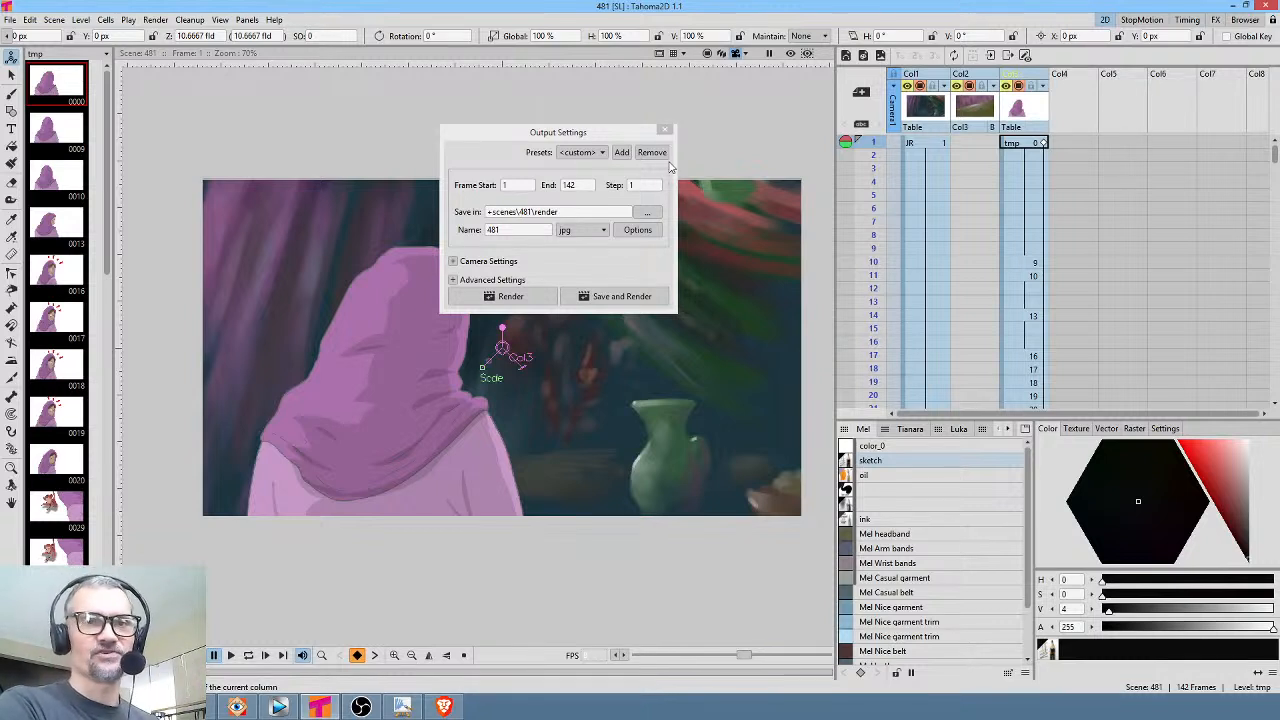
pyautogui.click(664, 130)
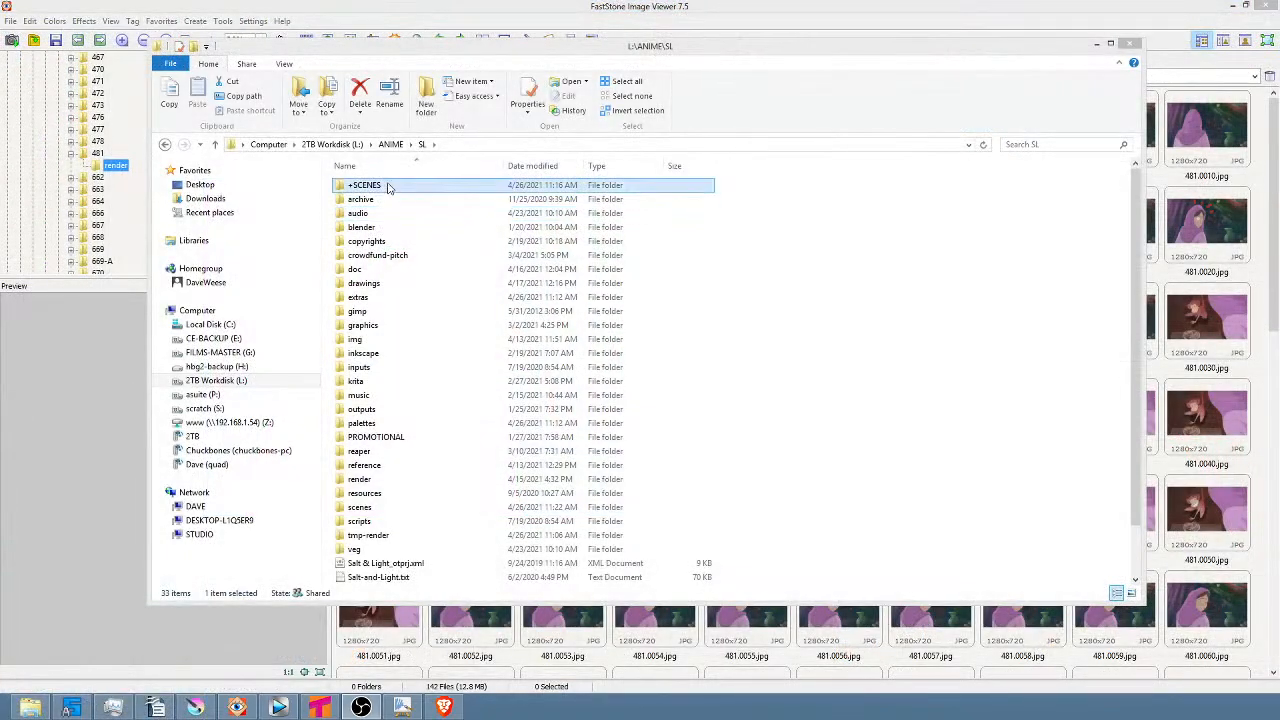
# Switch to File Explorer and try once more to delete the +SCENES folder with administrator permission
pyautogui.click(385, 187)
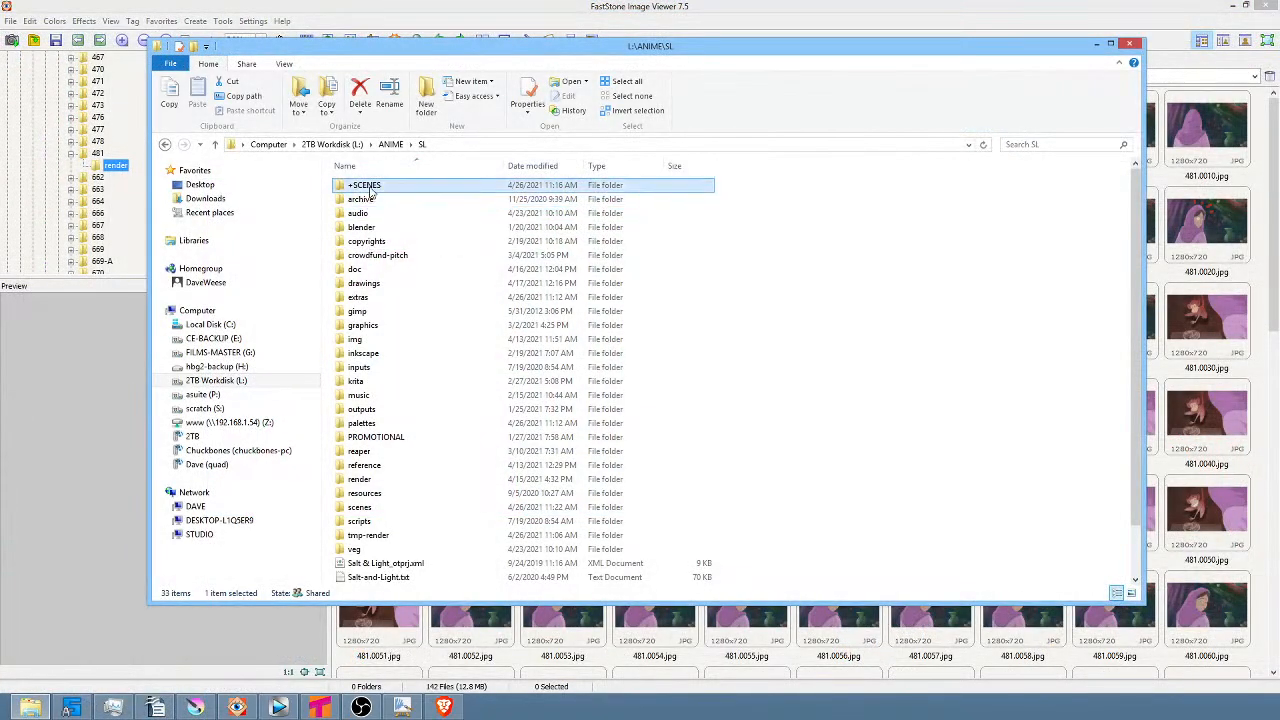
pyautogui.doubleClick(370, 188)
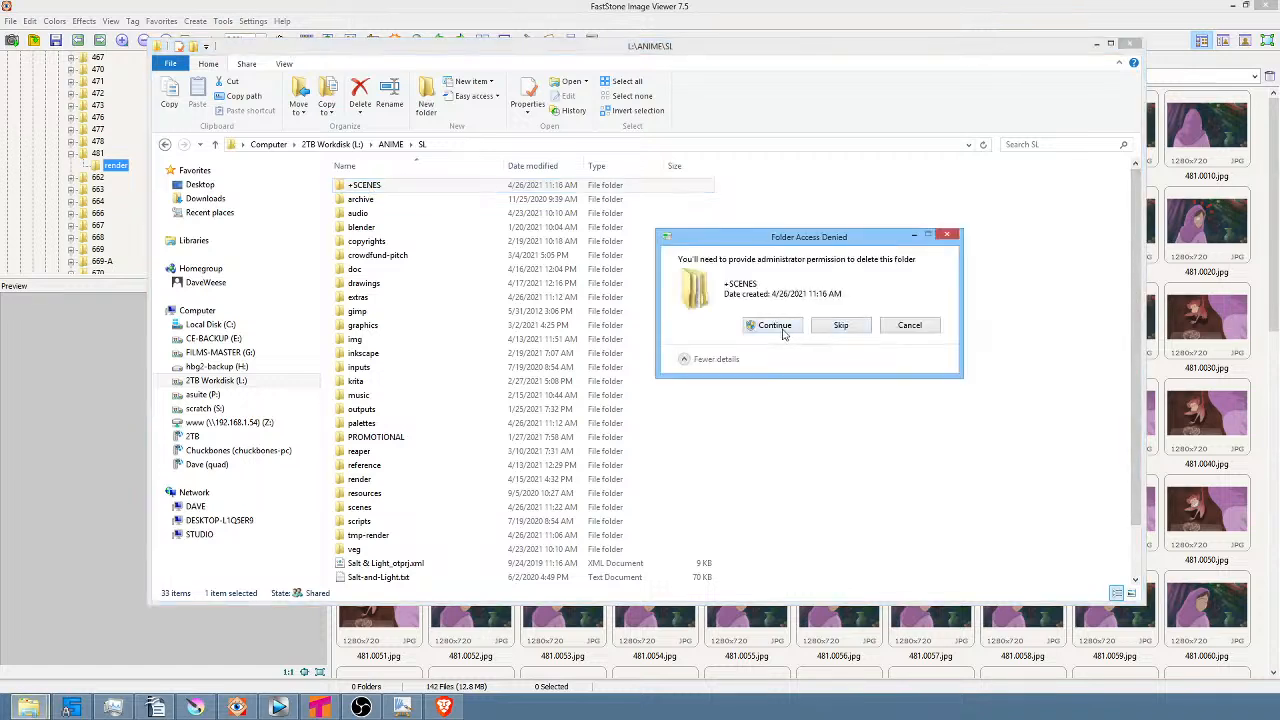
pyautogui.click(774, 326)
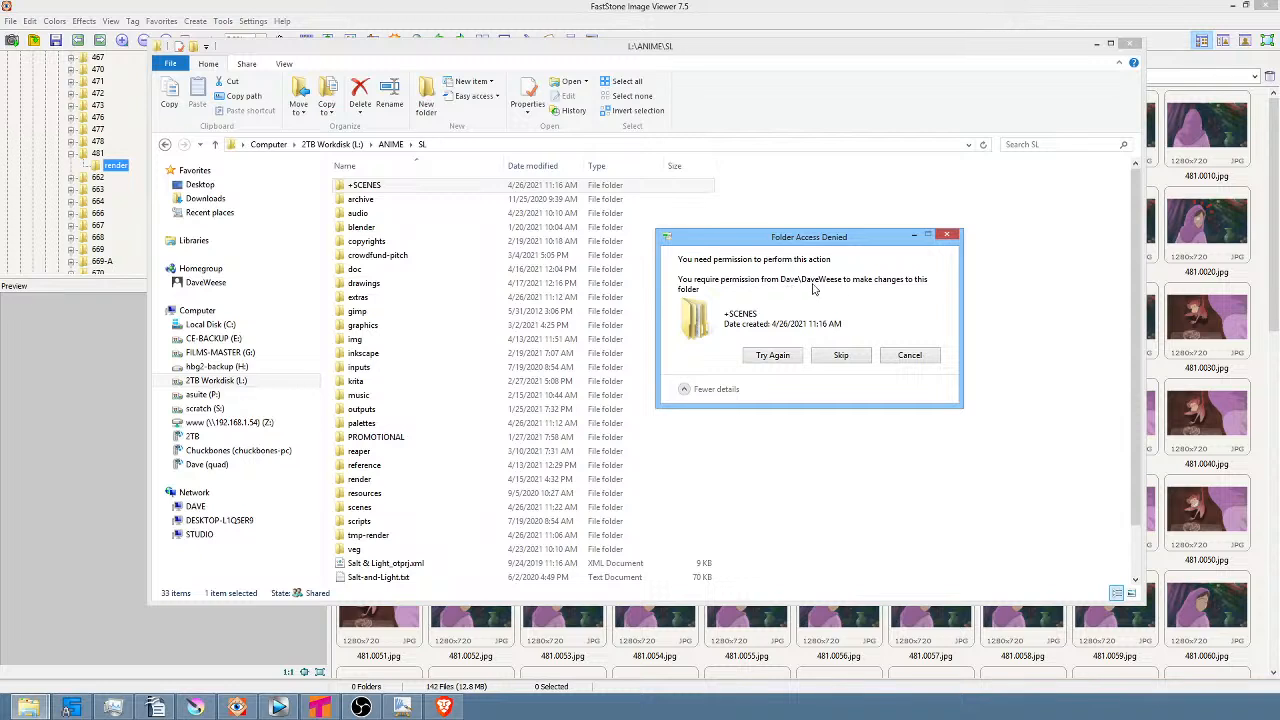
pyautogui.click(772, 357)
pyautogui.click(946, 238)
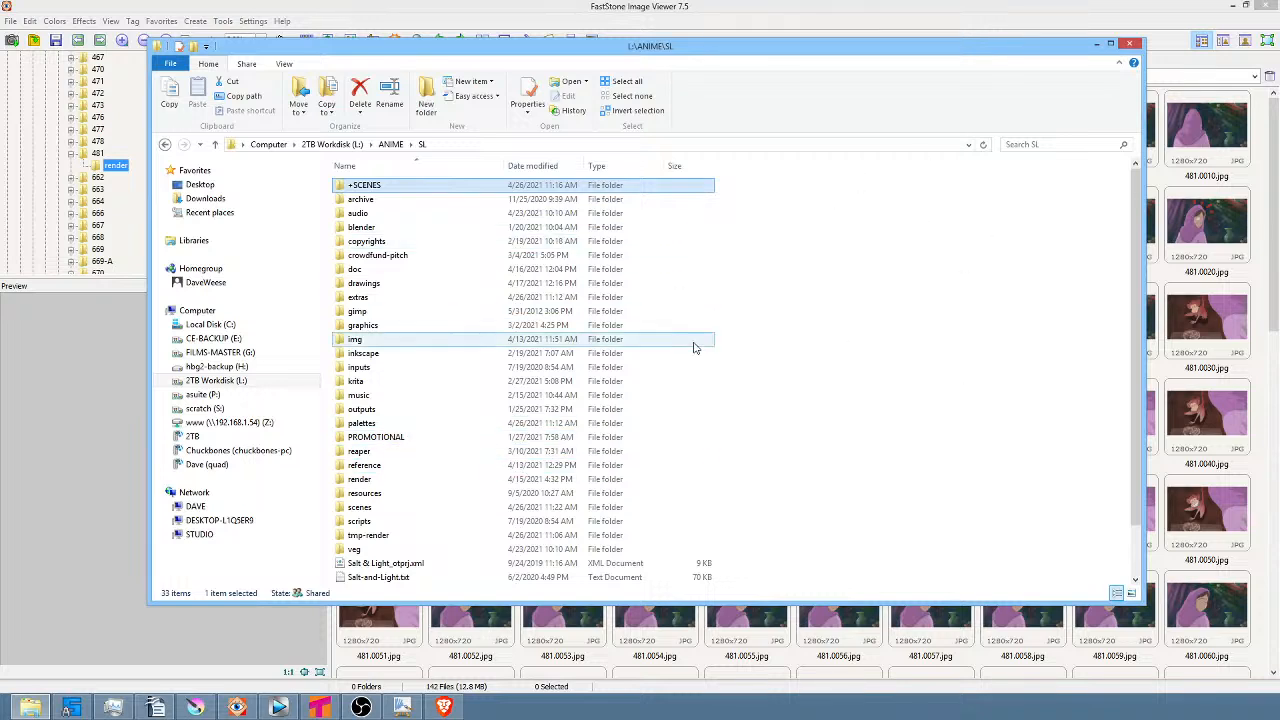
# Switch to Vegas Pro and import 481.0001.jpg as an image sequence through frame 142 with a frame rate of 8
pyautogui.click(278, 708)
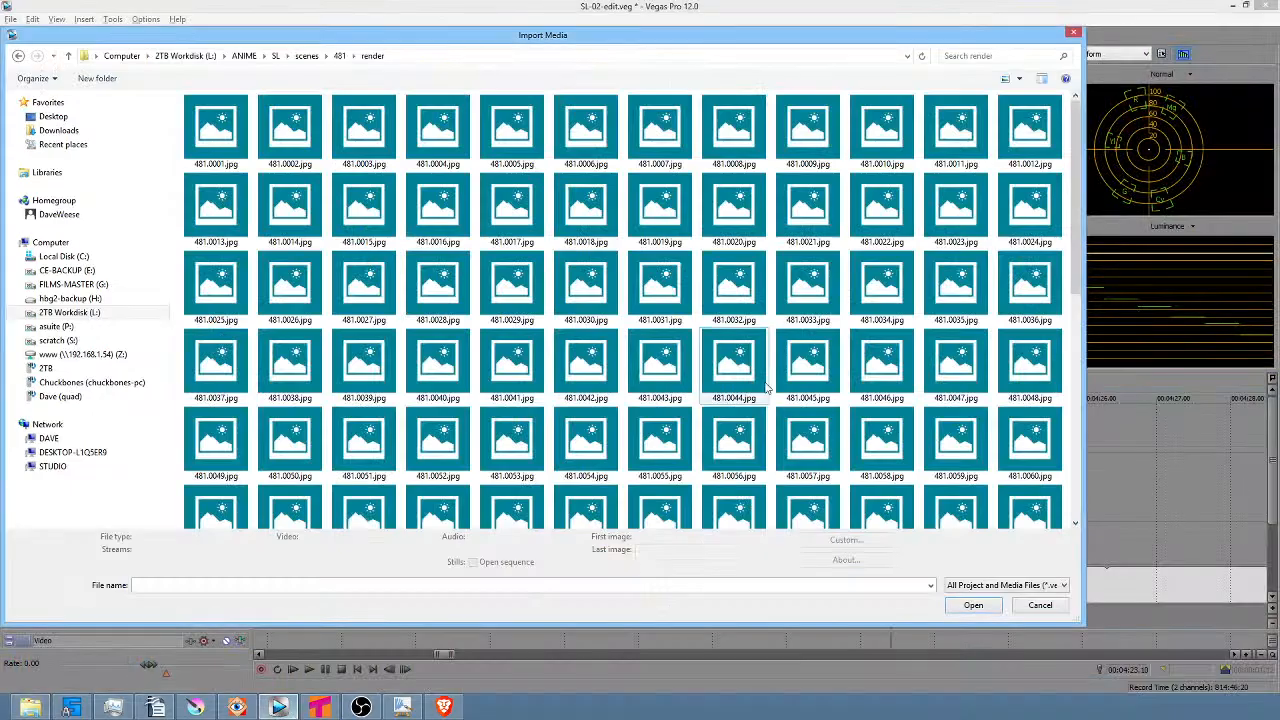
pyautogui.click(245, 122)
pyautogui.click(507, 563)
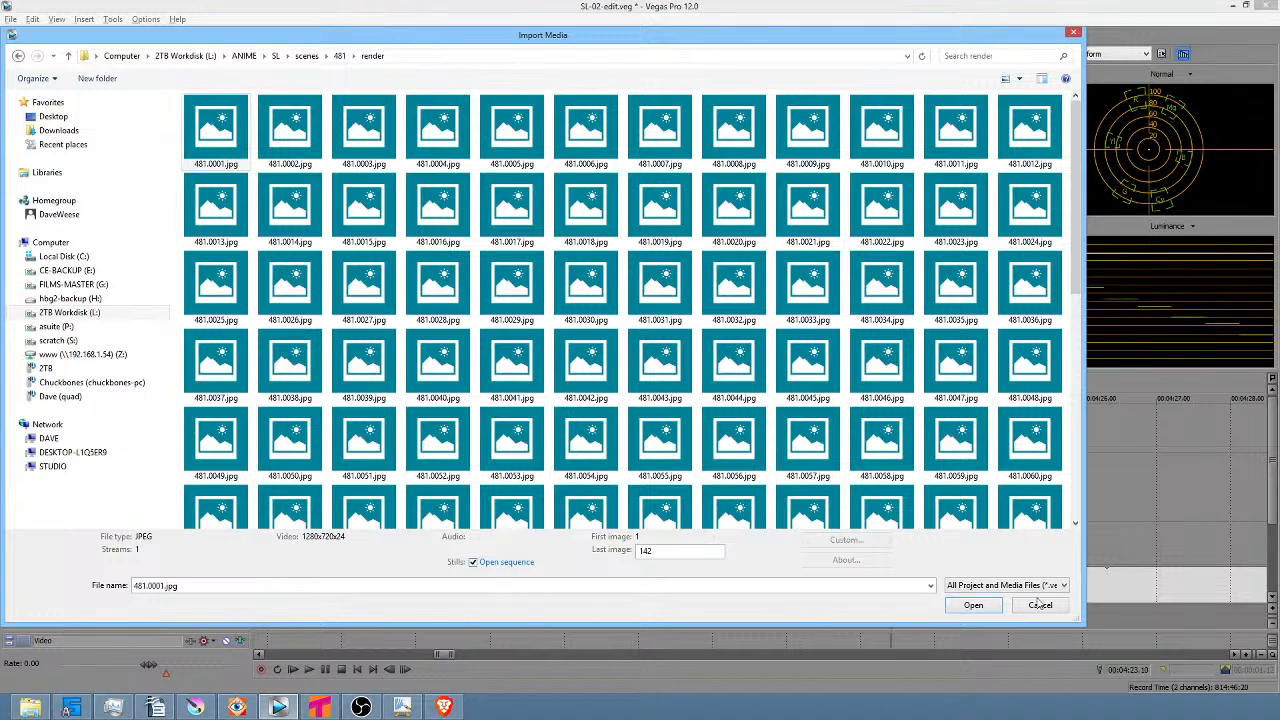
pyautogui.click(973, 605)
pyautogui.click(700, 314)
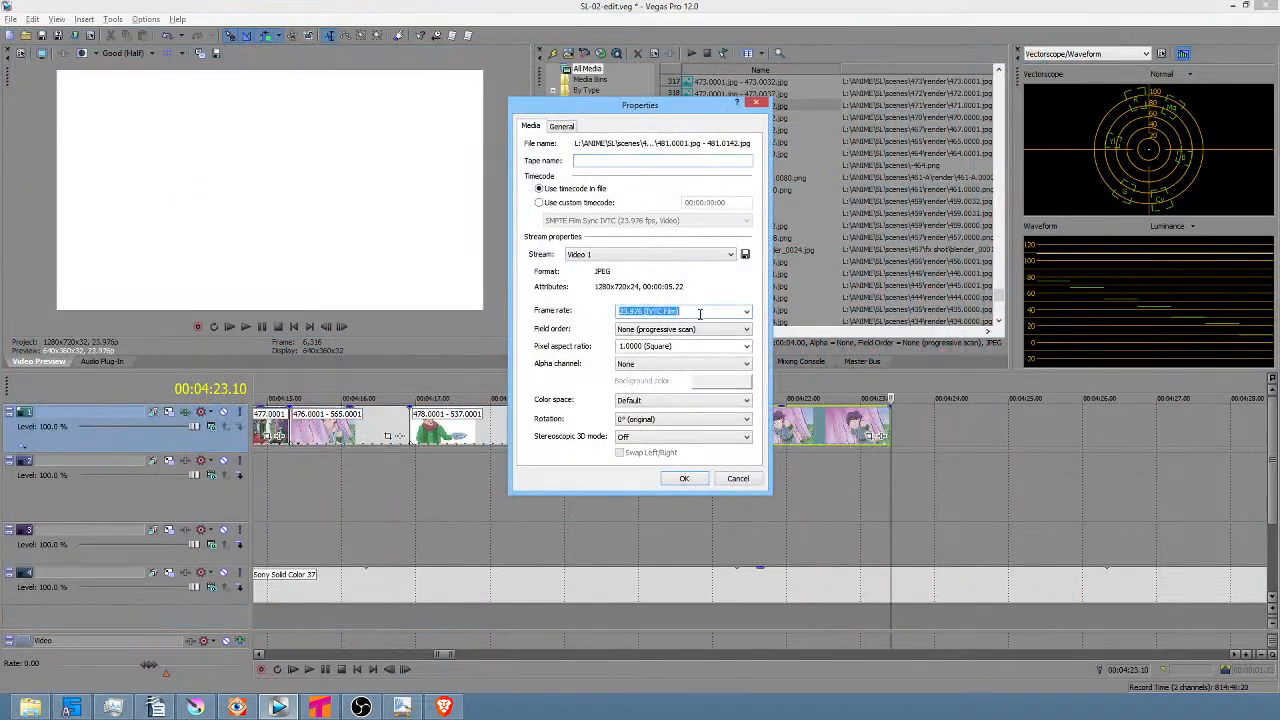
pyautogui.write('8')
pyautogui.click(684, 479)
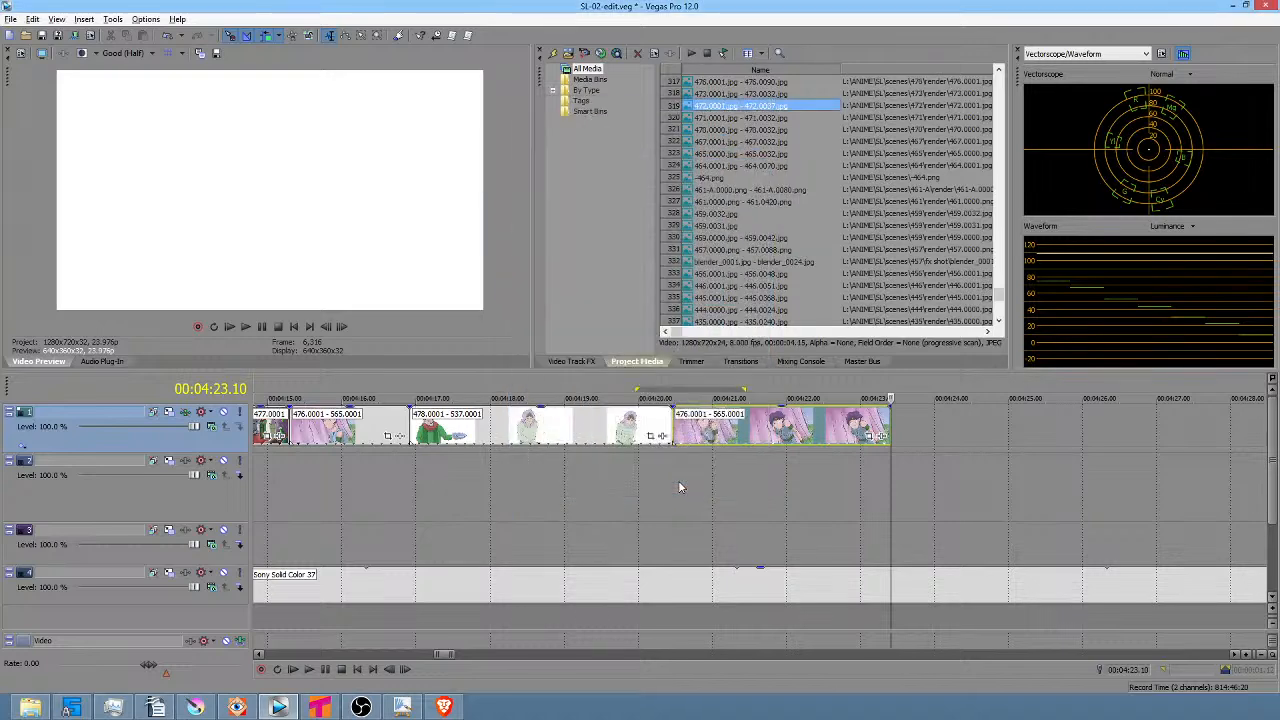
# Insert the 481.0001–481.0142 sequence from the project media directly after the last 476 clip on the first video track
pyautogui.scroll(2, 750, 120)
pyautogui.click(745, 118)
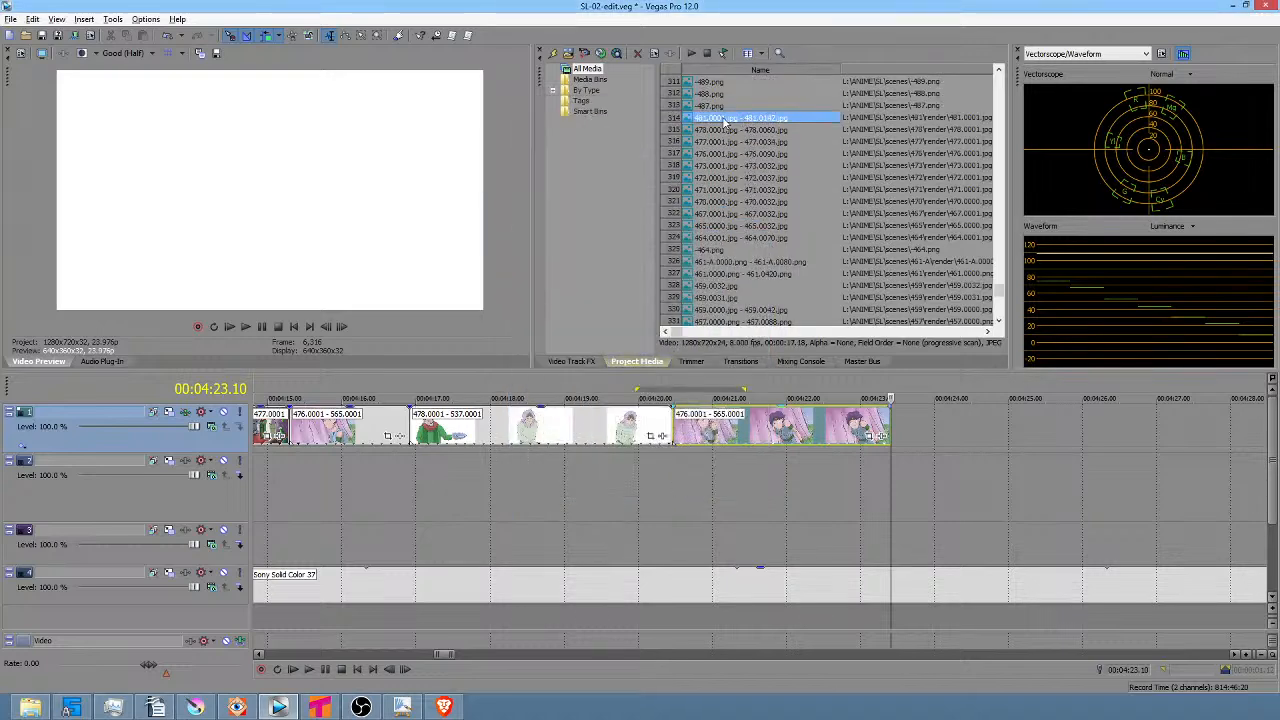
pyautogui.press('Return')
pyautogui.click(902, 437)
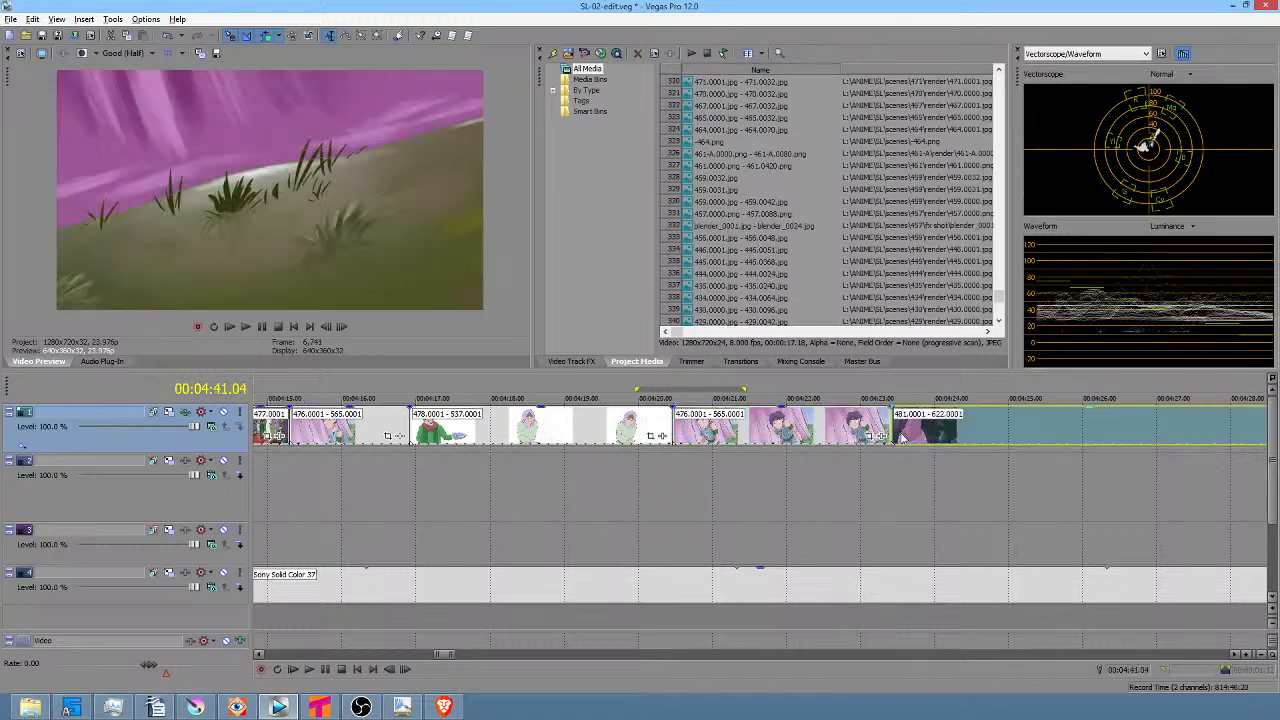
# Play the edit from clip 478 into the new 481 clip
pyautogui.scroll(-1, 903, 440)
pyautogui.scroll(-1, 765, 467)
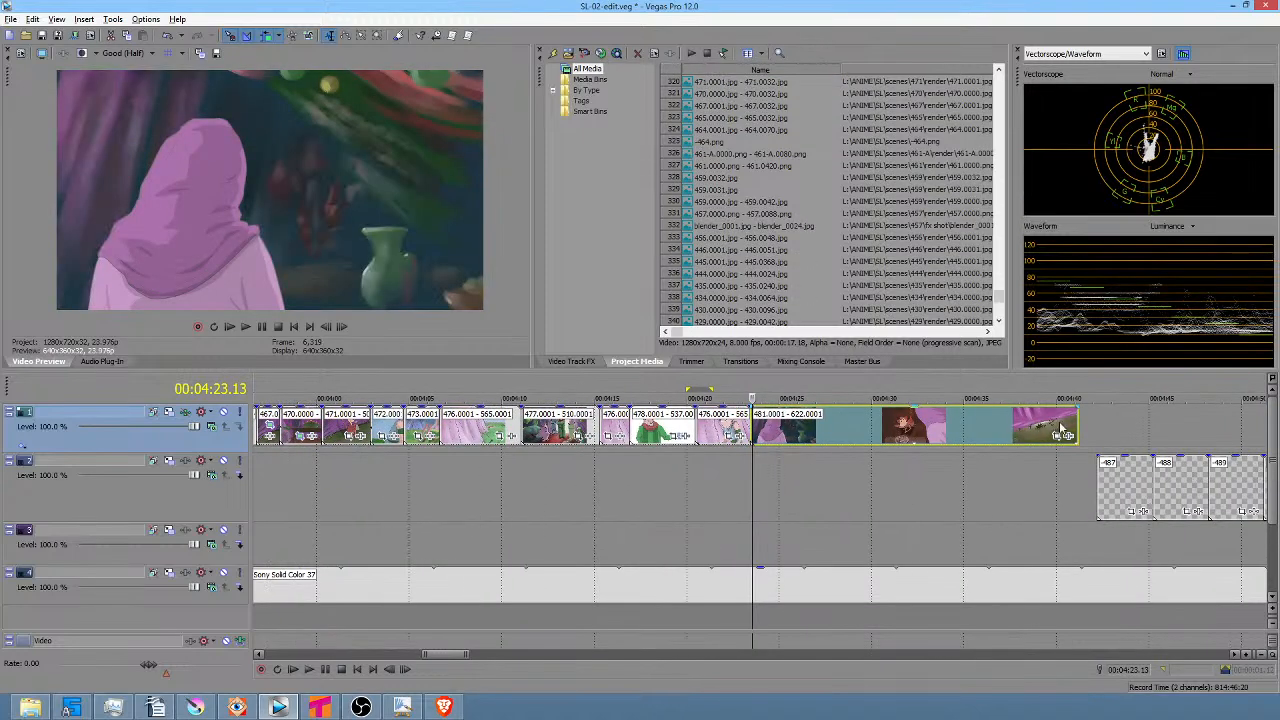
pyautogui.click(634, 464)
pyautogui.press('space')
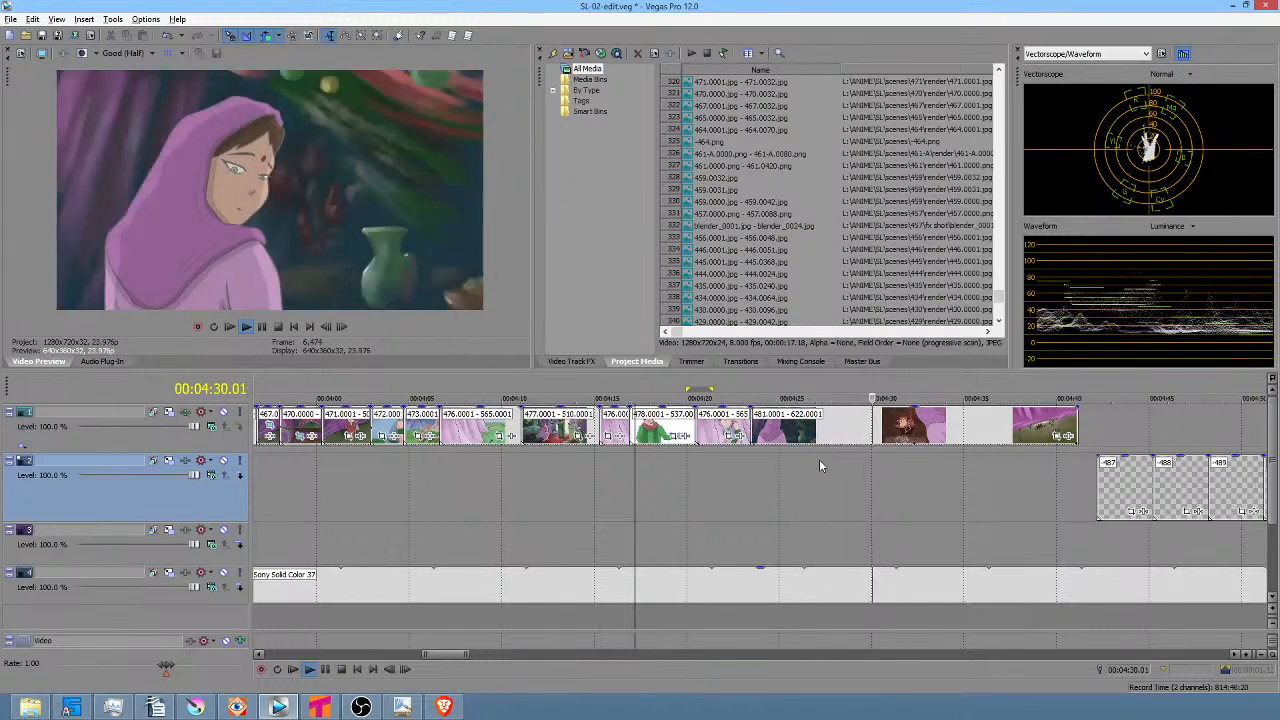
pyautogui.press('space')
# Set the 481 clip's video event properties to Disable resample
pyautogui.rightClick(920, 428)
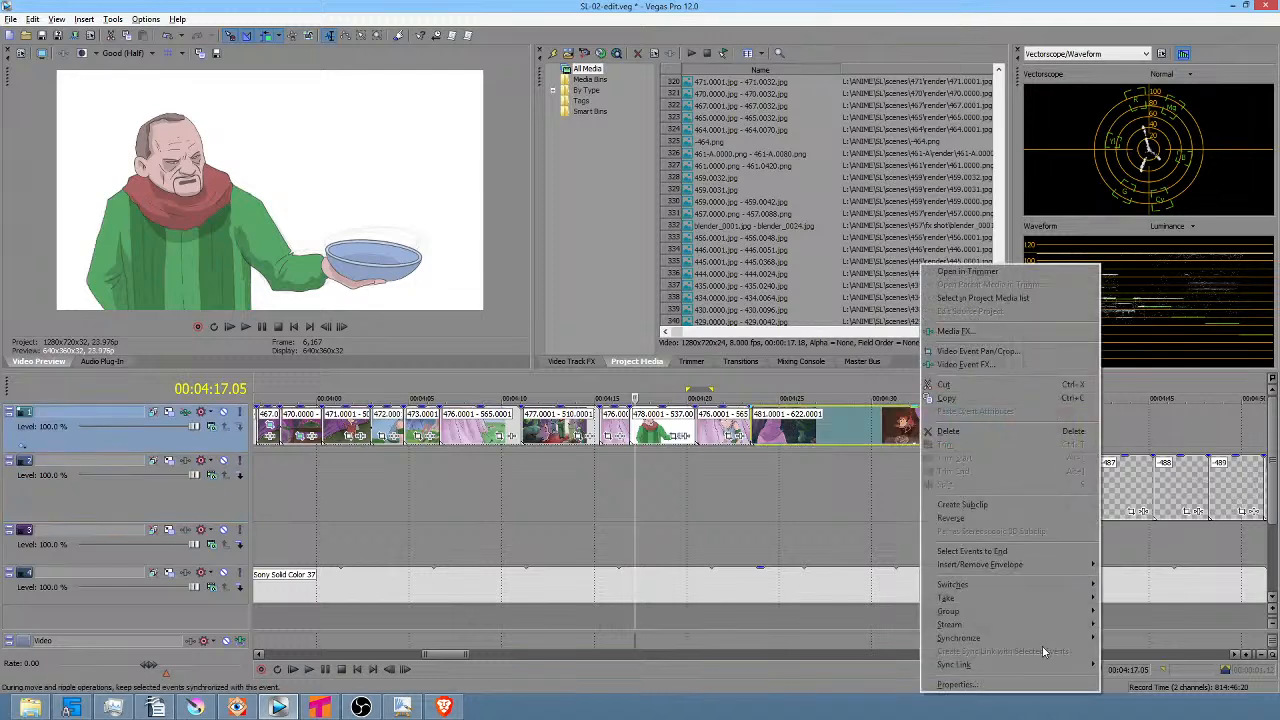
pyautogui.click(957, 684)
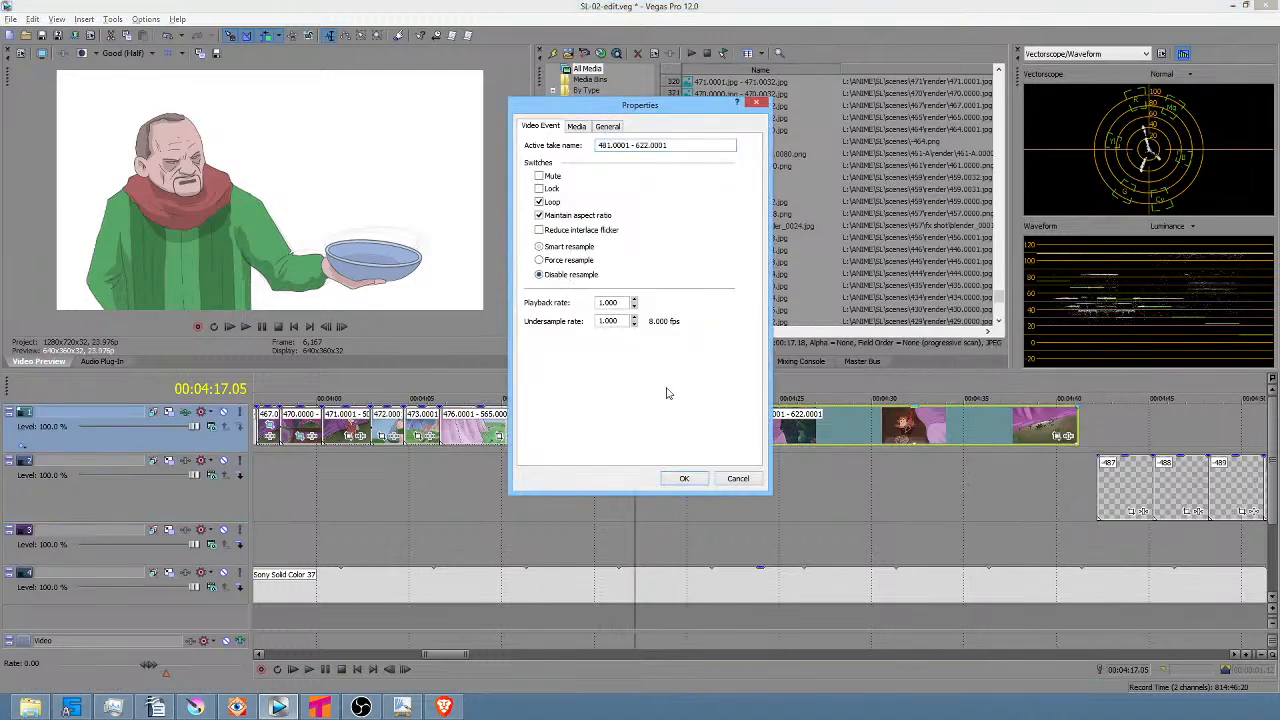
pyautogui.click(684, 478)
# Play the 481 clip from its start to its end and select a 13-frame range near its end from 00:04:38.19
pyautogui.click(753, 473)
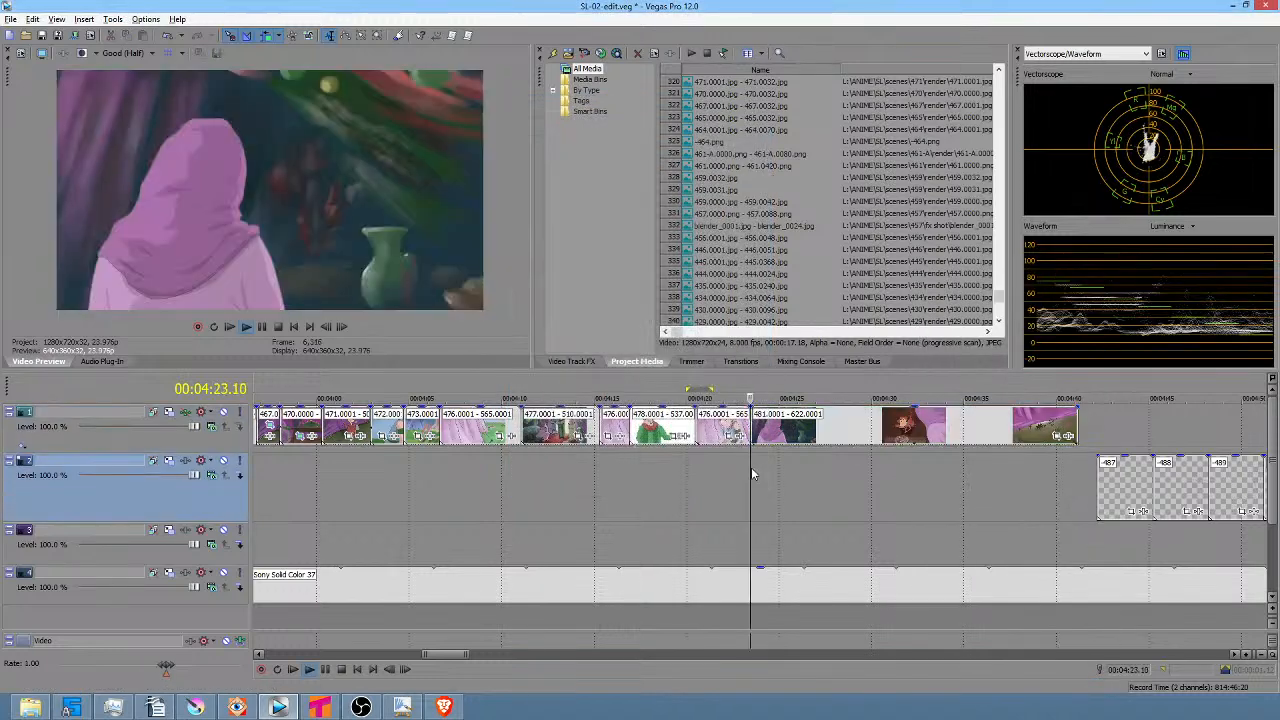
pyautogui.press('space')
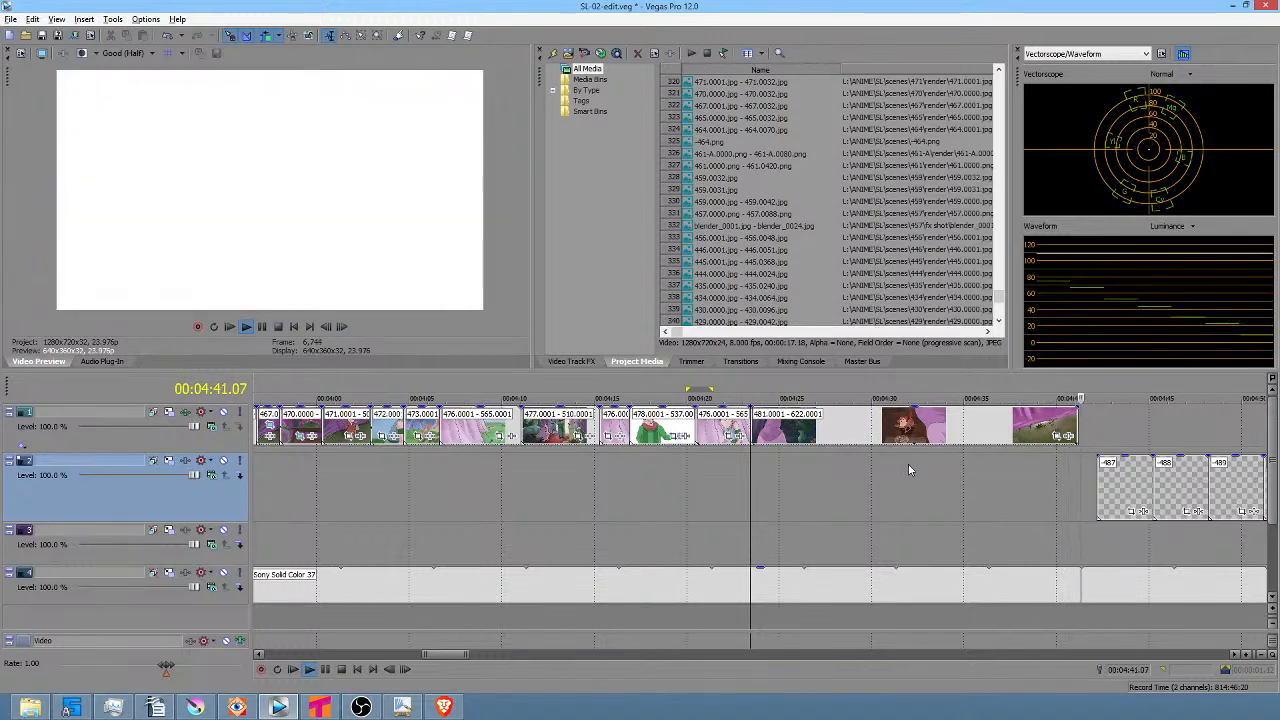
pyautogui.press('space')
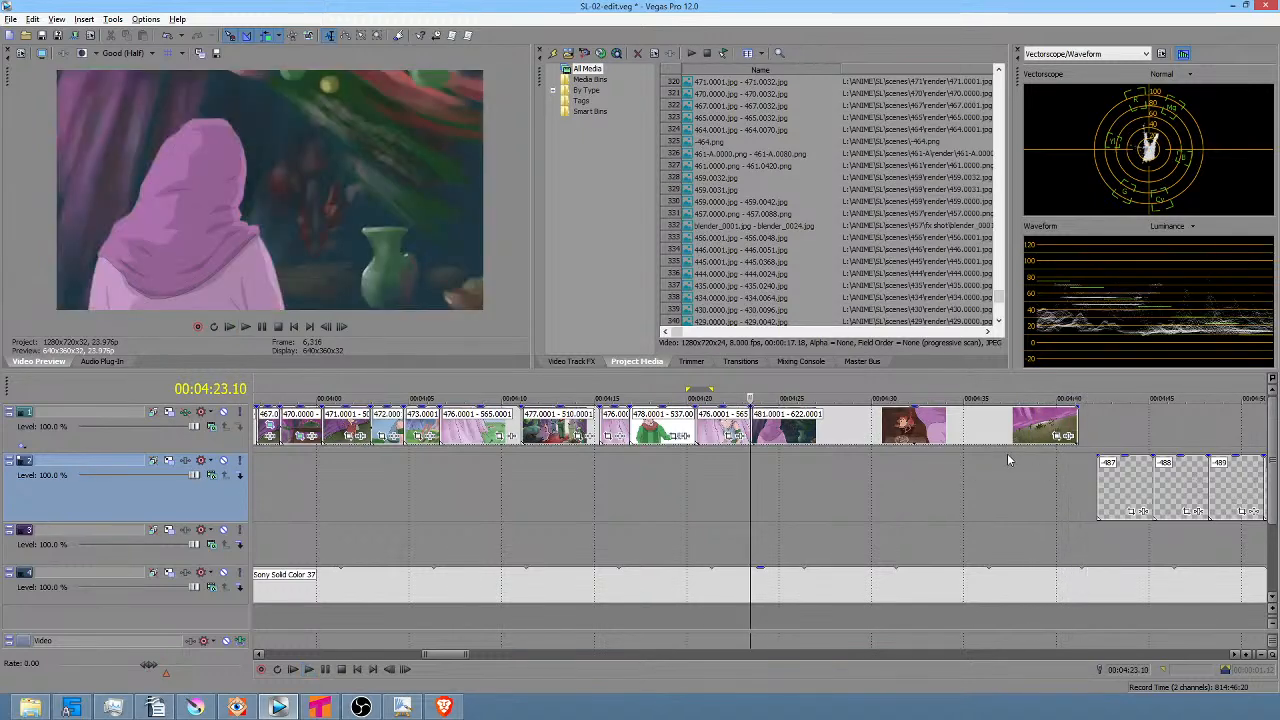
pyautogui.click(1007, 455)
pyautogui.moveTo(1033, 457); pyautogui.dragTo(1043, 458)
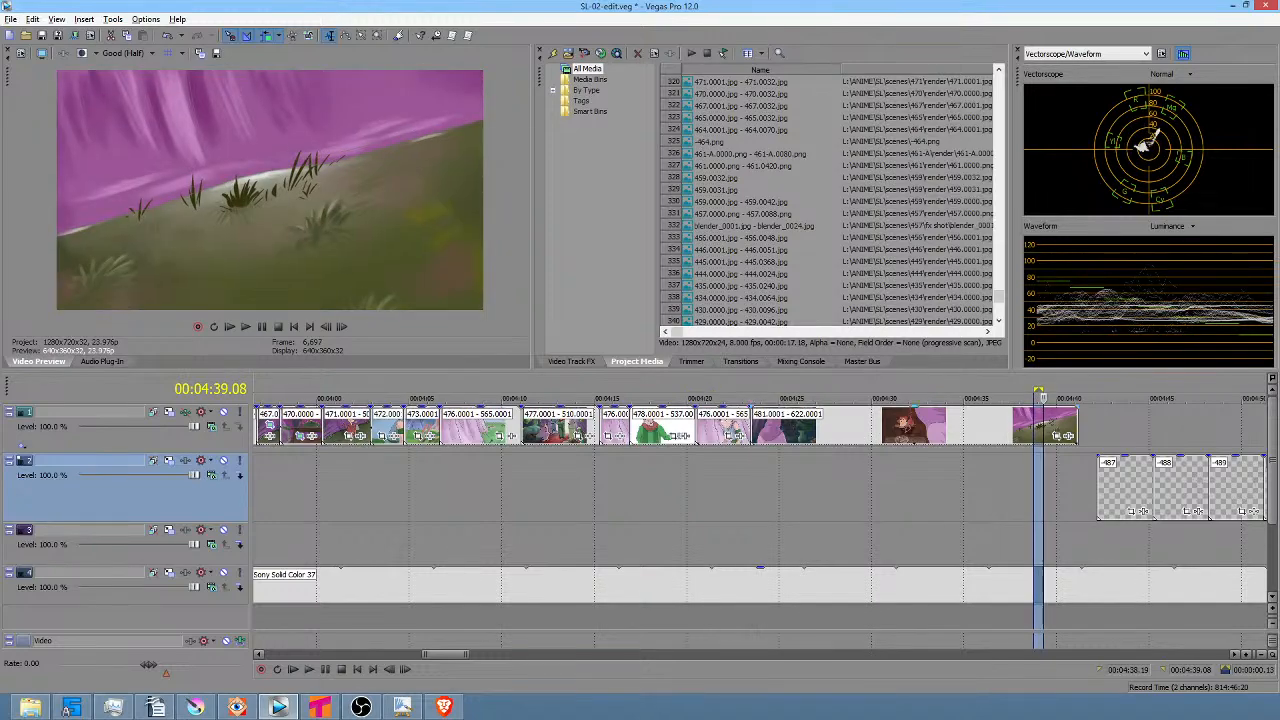